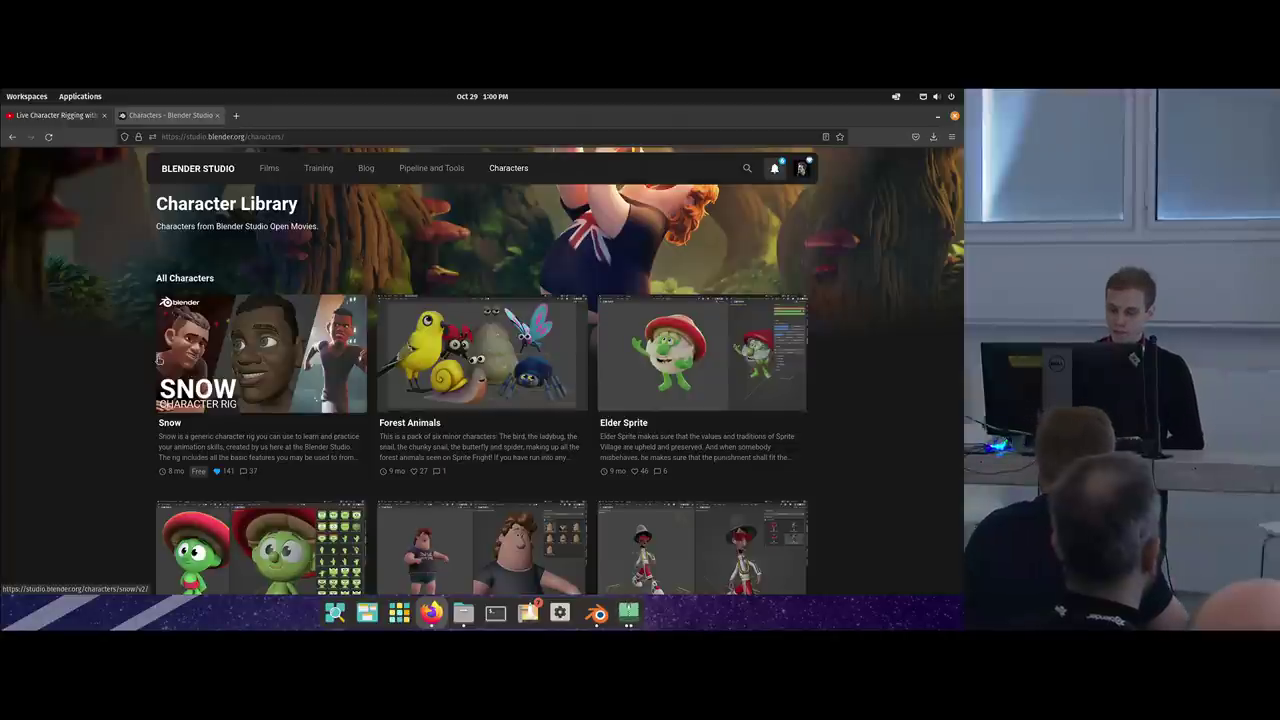
Browse the character rigs offered in the Blender Studio Character Library, from Snow down to Rain and Vincent.
scroll(100, 366, "down", 5)
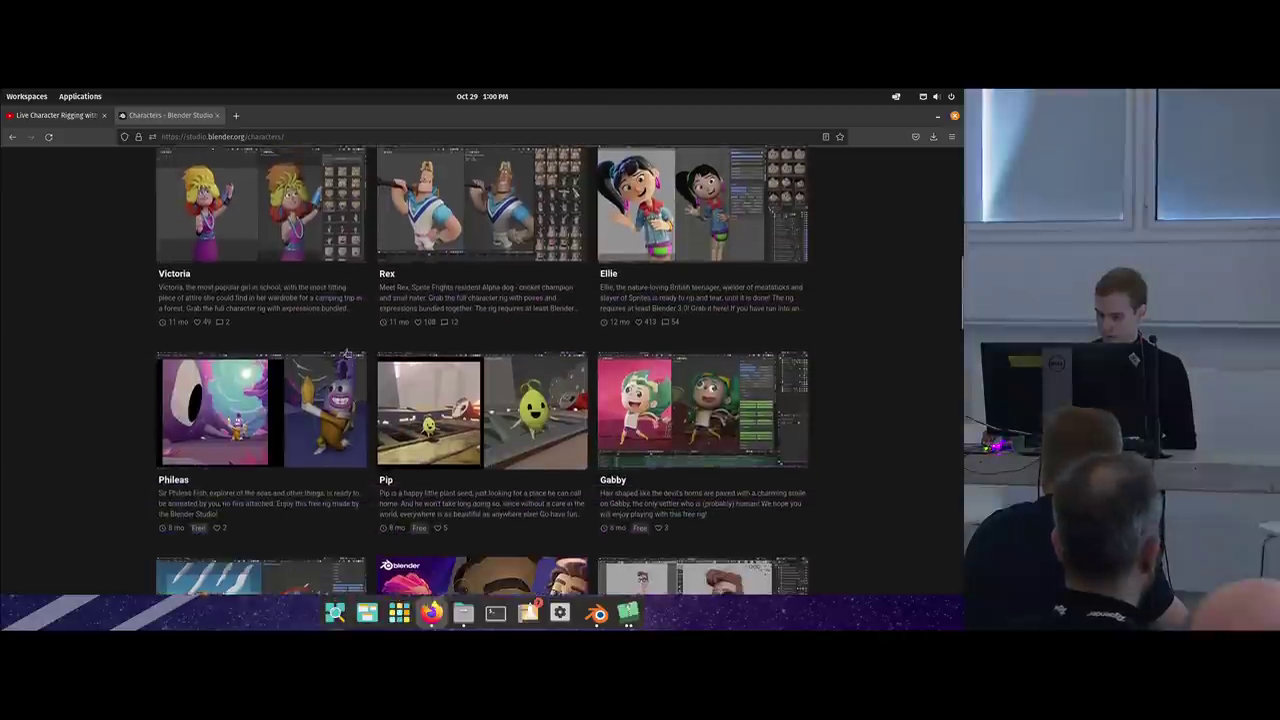
scroll(350, 355, "down", 3)
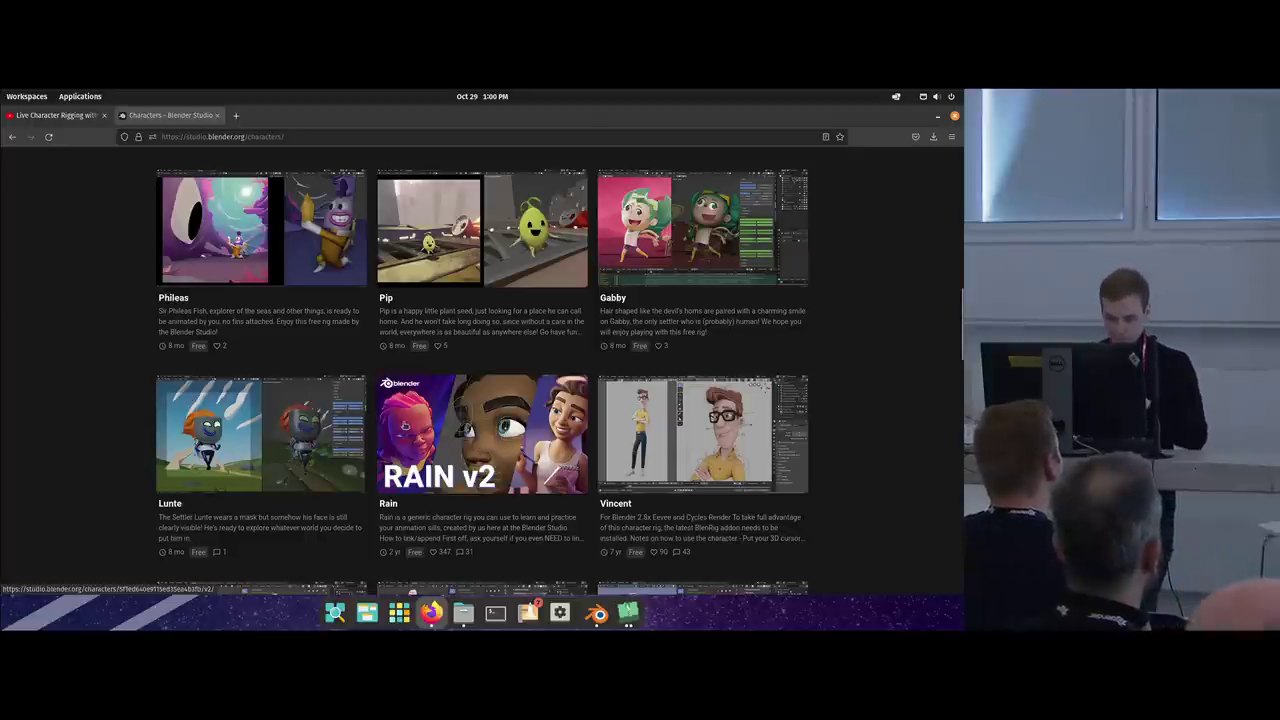
scroll(228, 432, "up", 1)
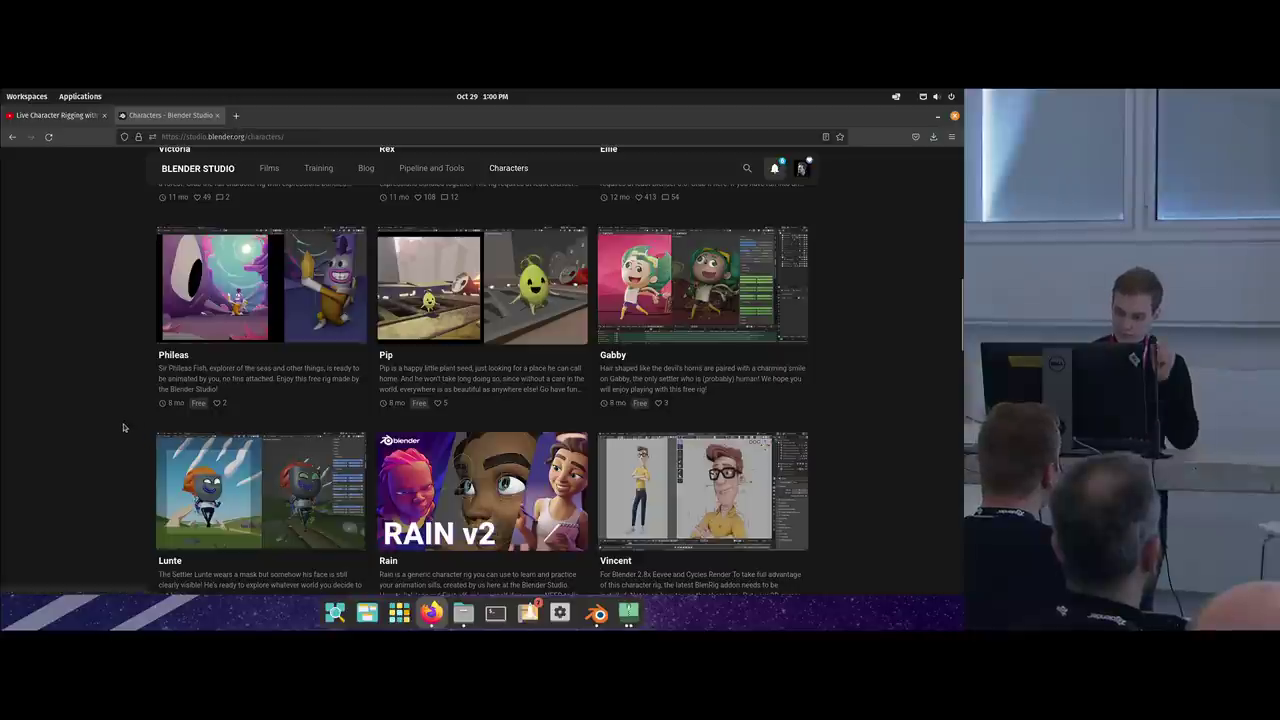
scroll(120, 443, "up", 1)
scroll(121, 443, "down", 1)
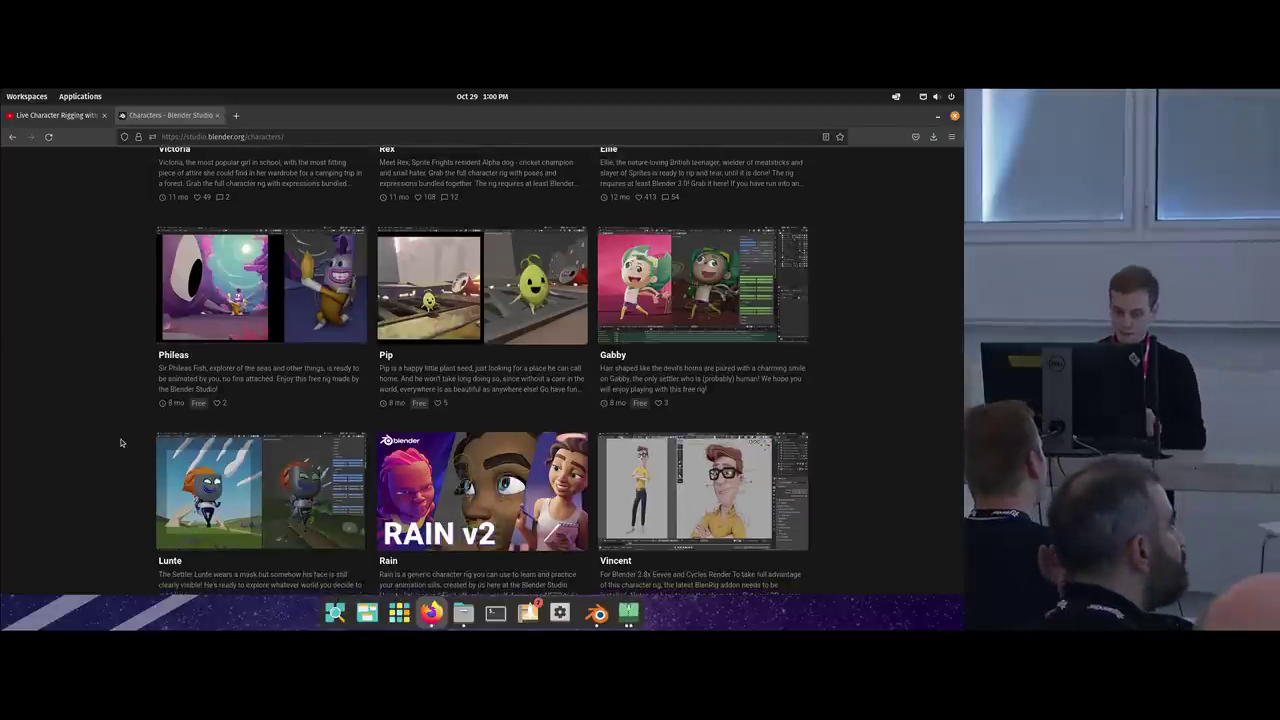
scroll(120, 442, "down", 1)
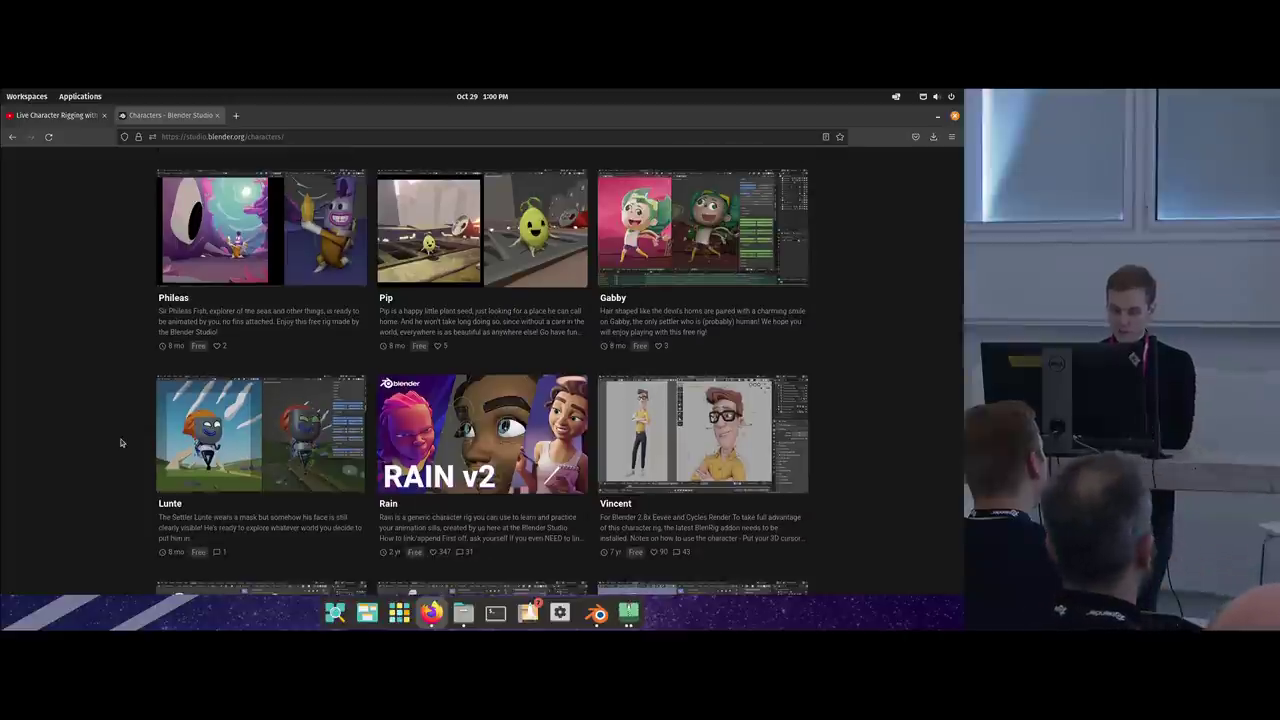
scroll(120, 442, "up", 1)
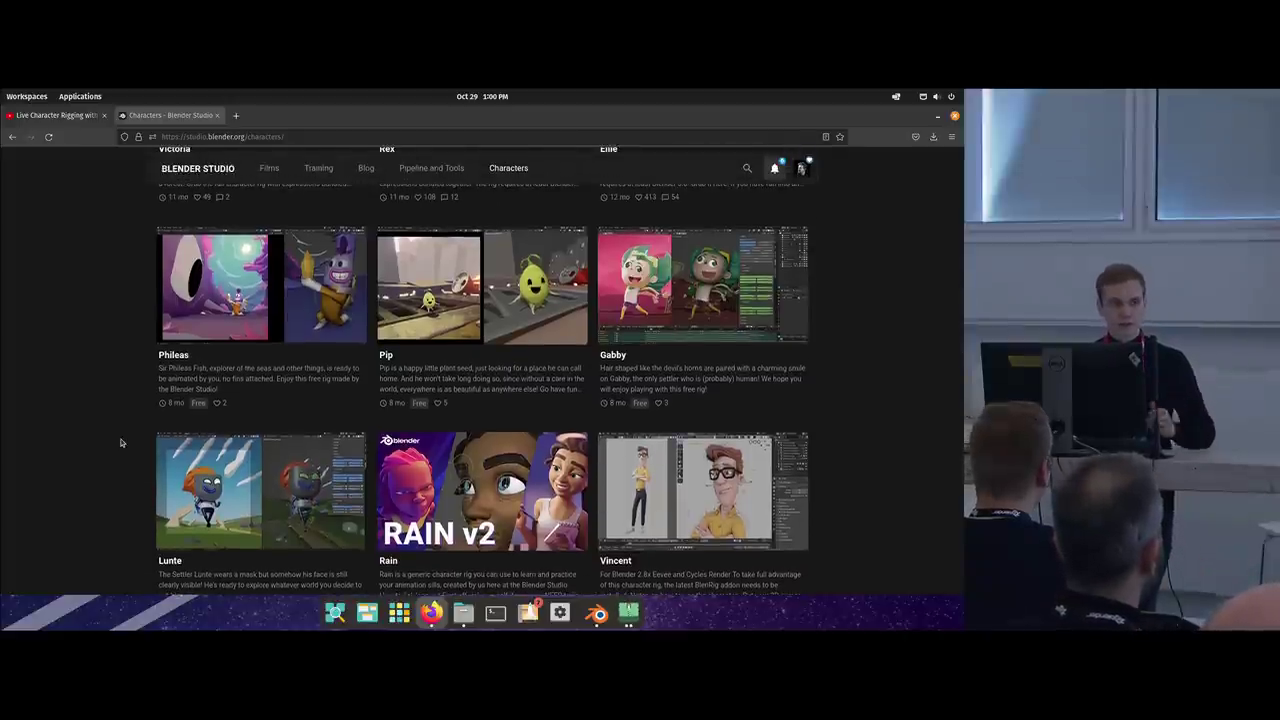
scroll(121, 443, "down", 1)
scroll(121, 443, "up", 1)
scroll(121, 443, "up", 1)
scroll(120, 442, "up", 5)
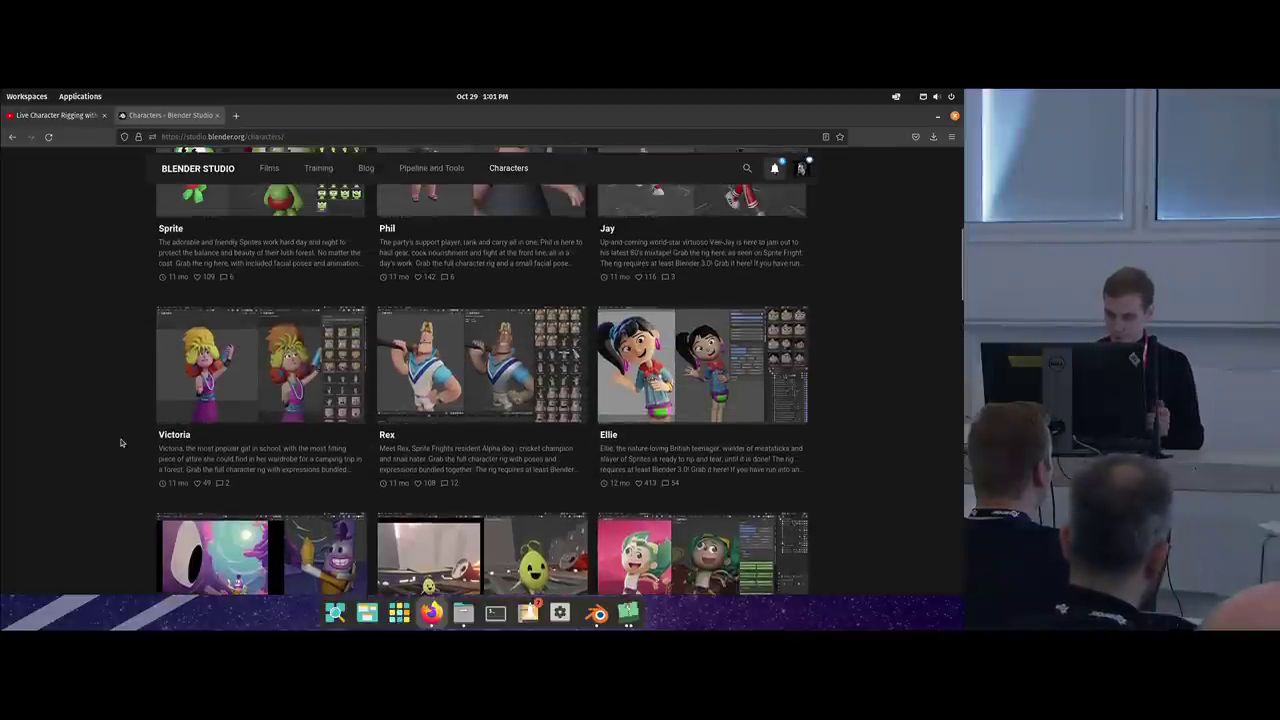
scroll(120, 442, "up", 1)
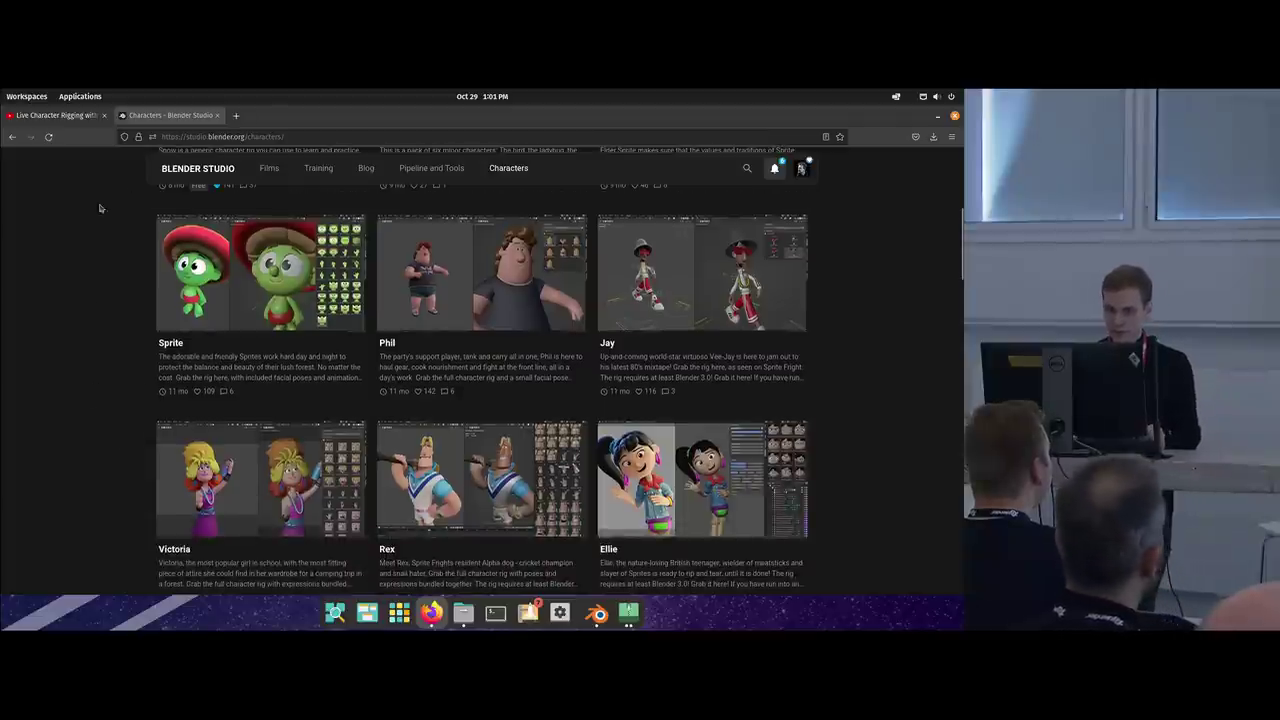
scroll(108, 326, "down", 8)
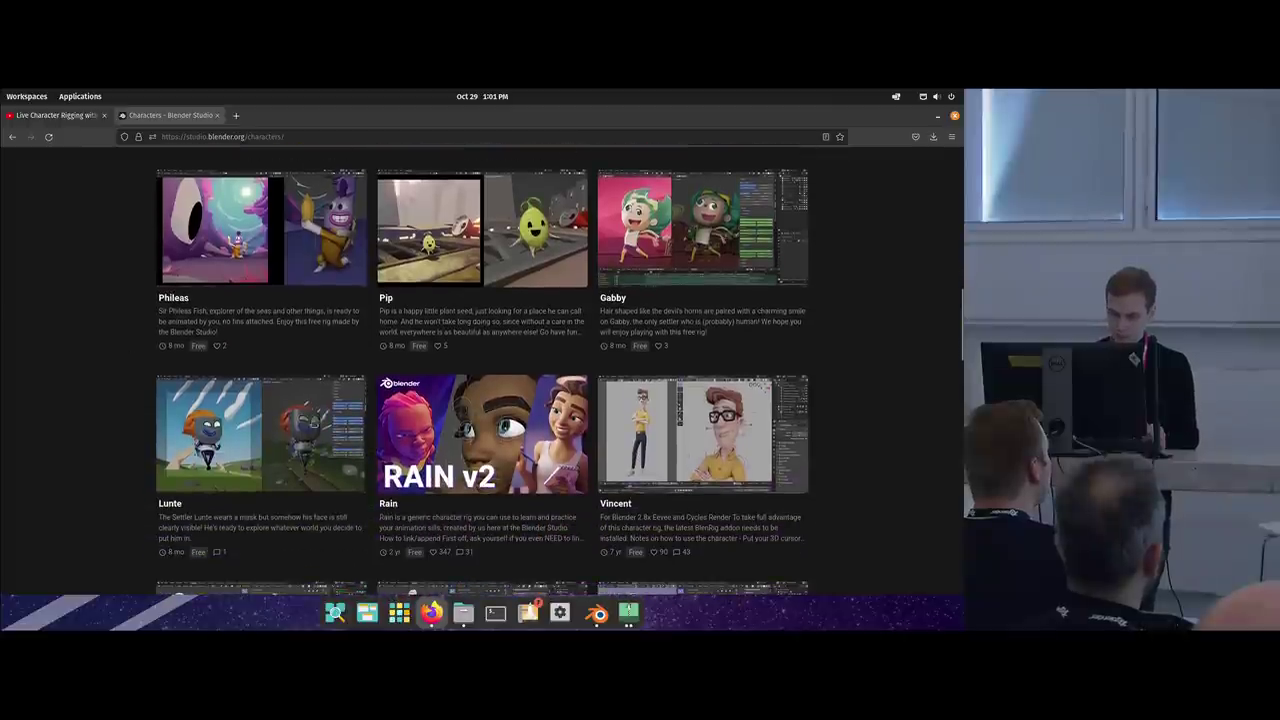
scroll(387, 389, "up", 1)
scroll(387, 389, "up", 5)
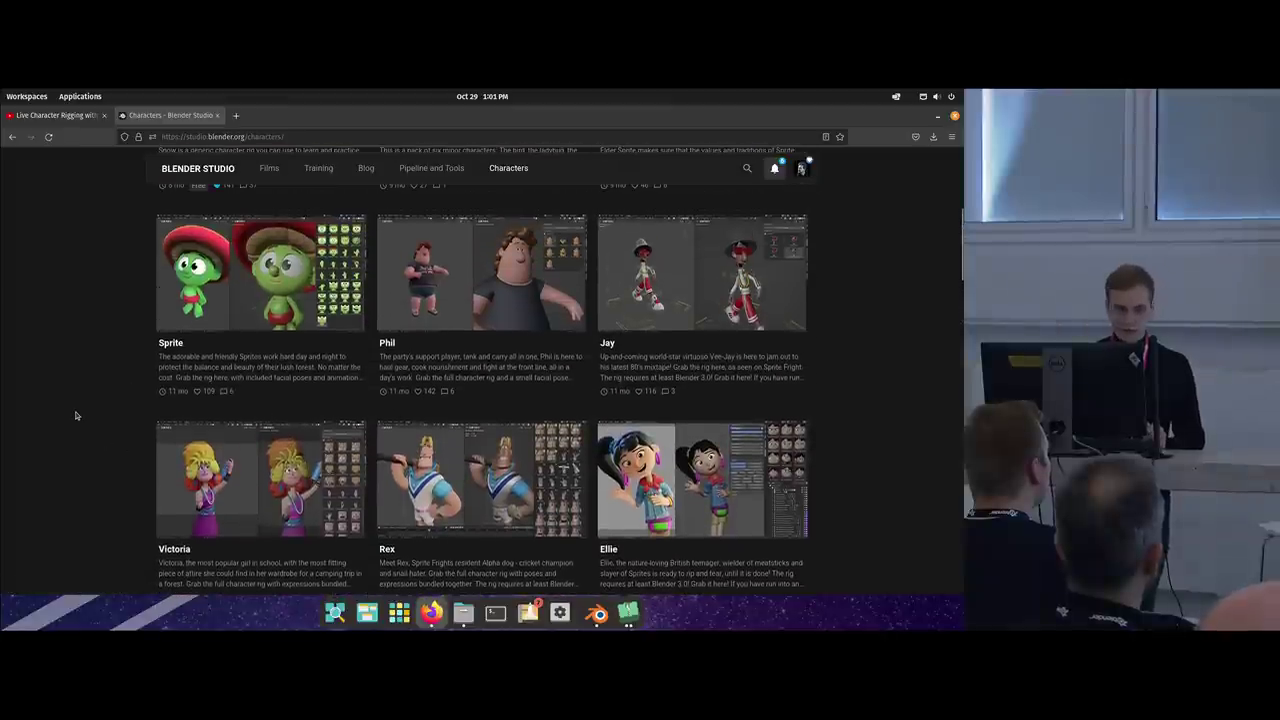
scroll(77, 416, "up", 1)
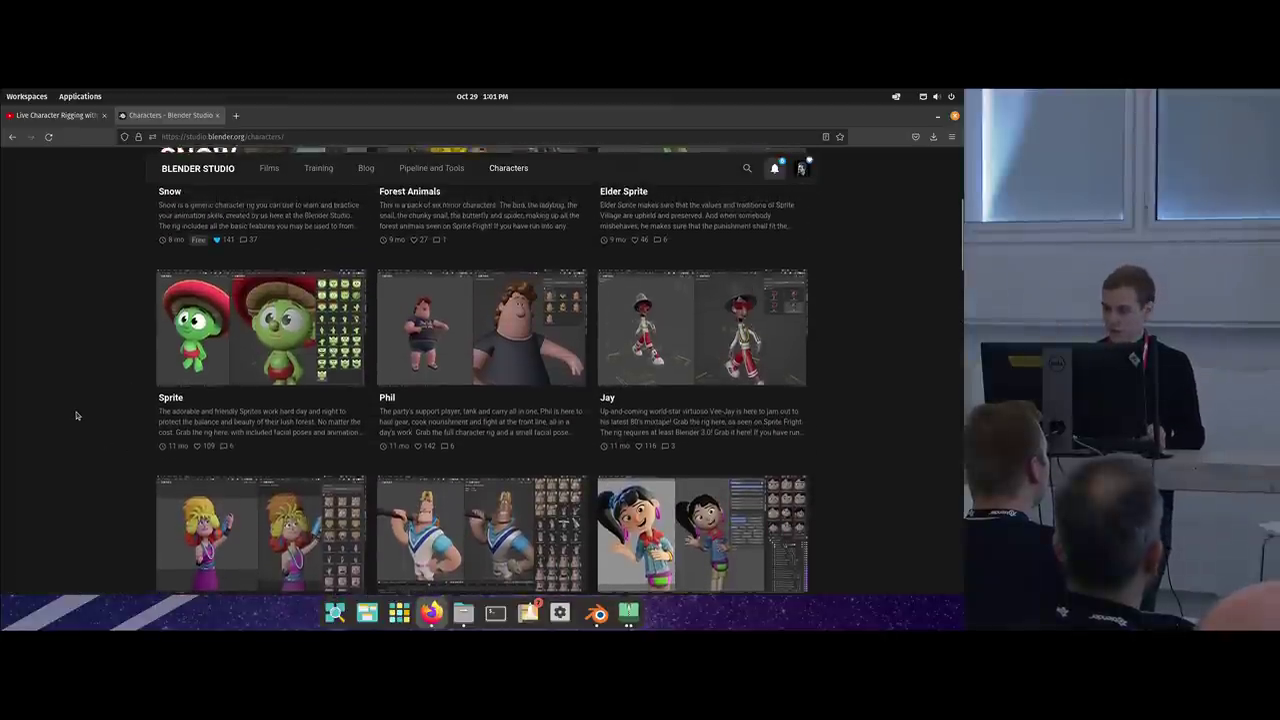
scroll(79, 416, "down", 1)
scroll(83, 425, "up", 5)
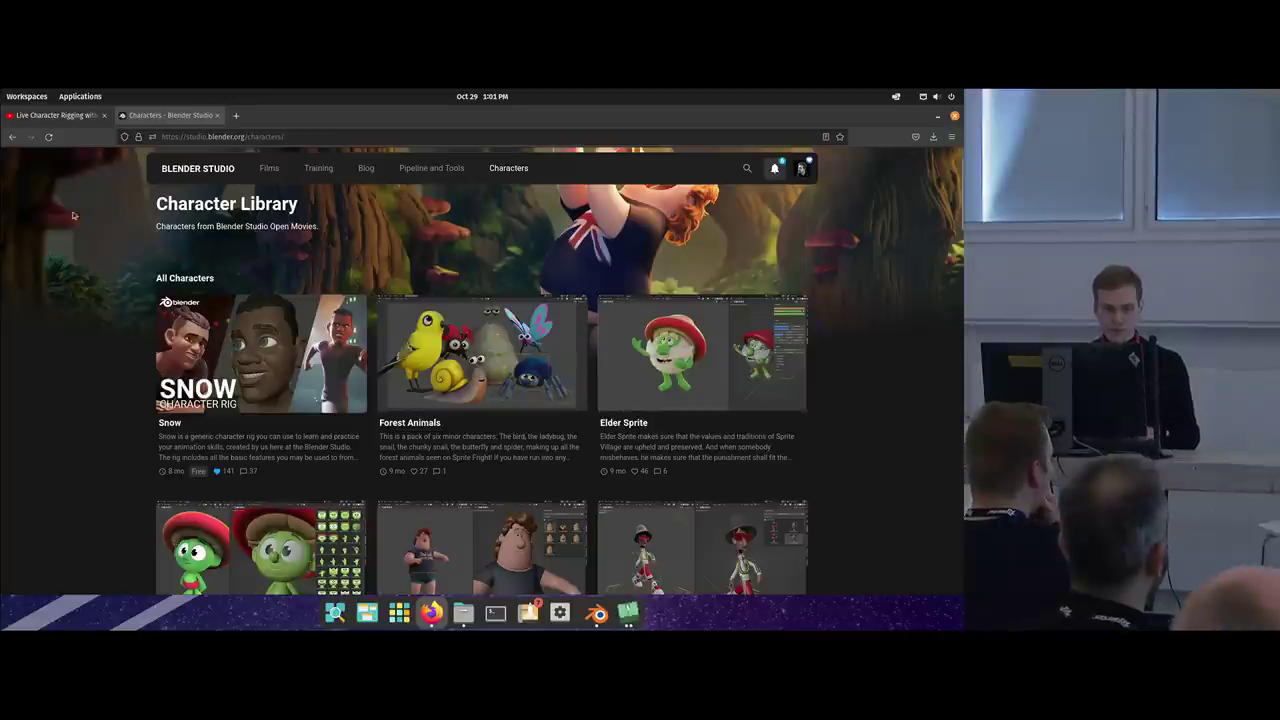
Switch to the YouTube live character rigging video and look through its description, comments and the Live: Rigging Snow playlist.
left_click(58, 121)
scroll(357, 332, "down", 2)
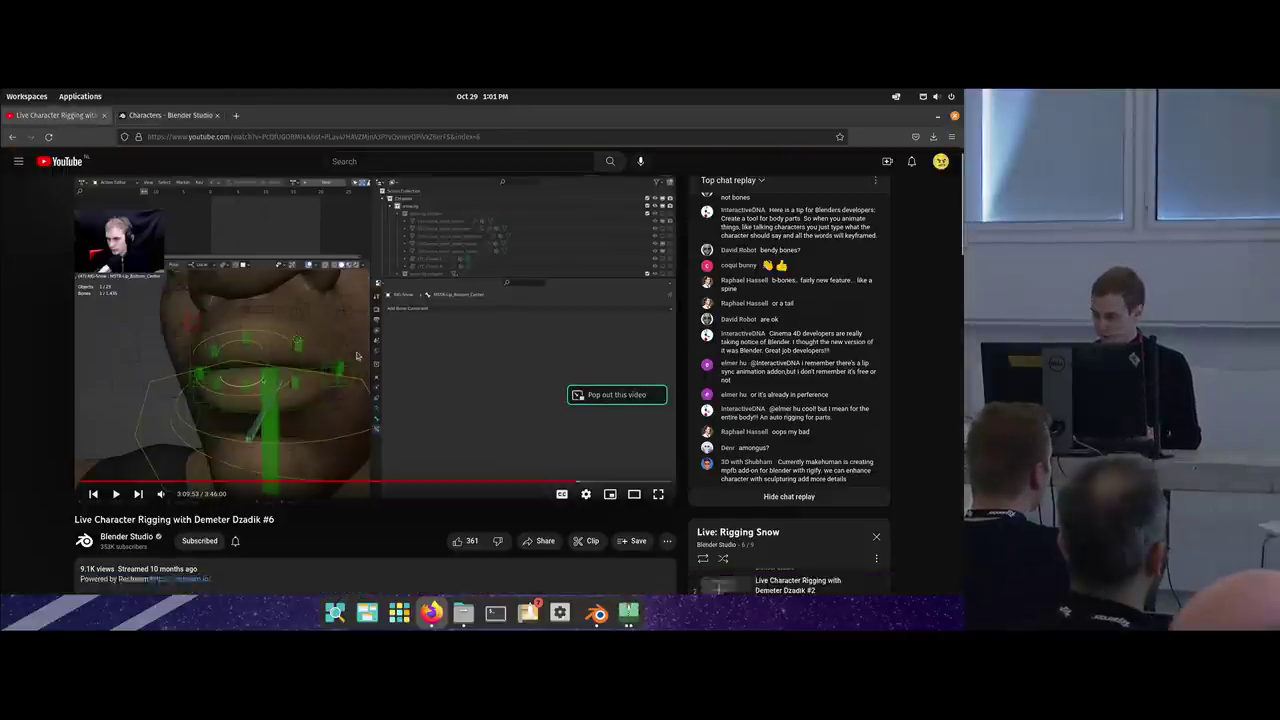
scroll(357, 332, "up", 2)
scroll(356, 332, "down", 4)
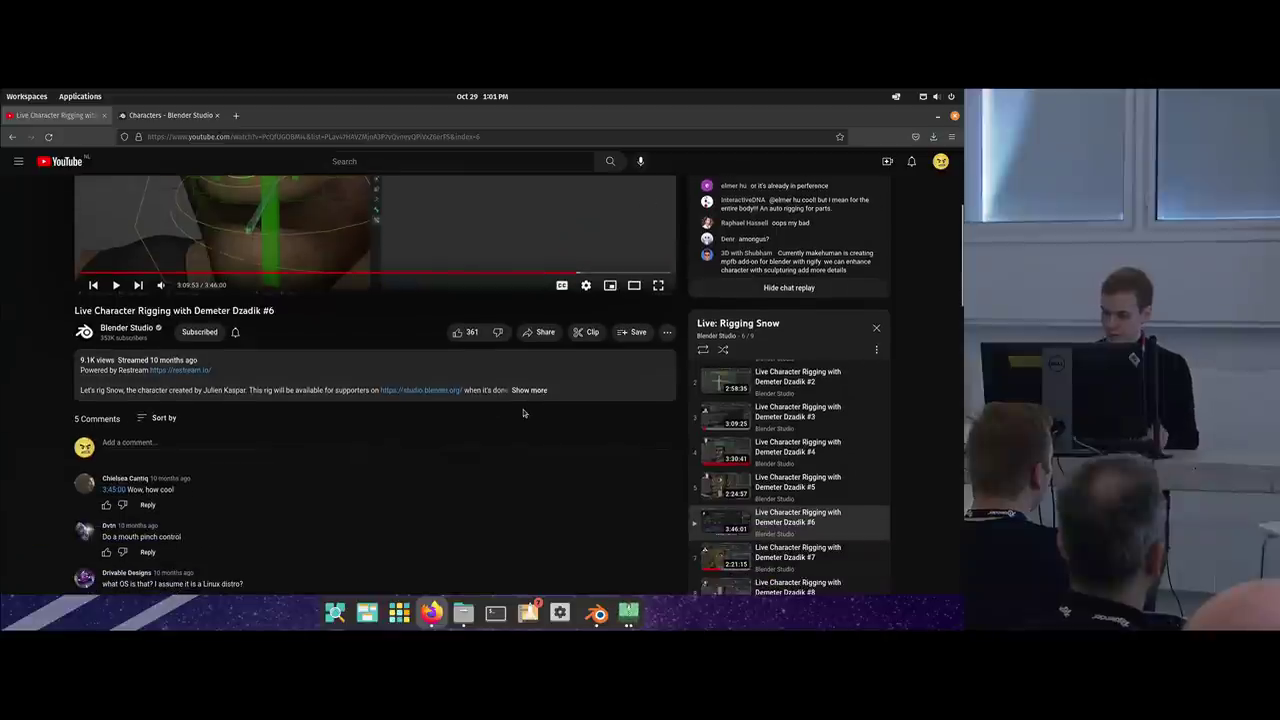
scroll(623, 423, "down", 1)
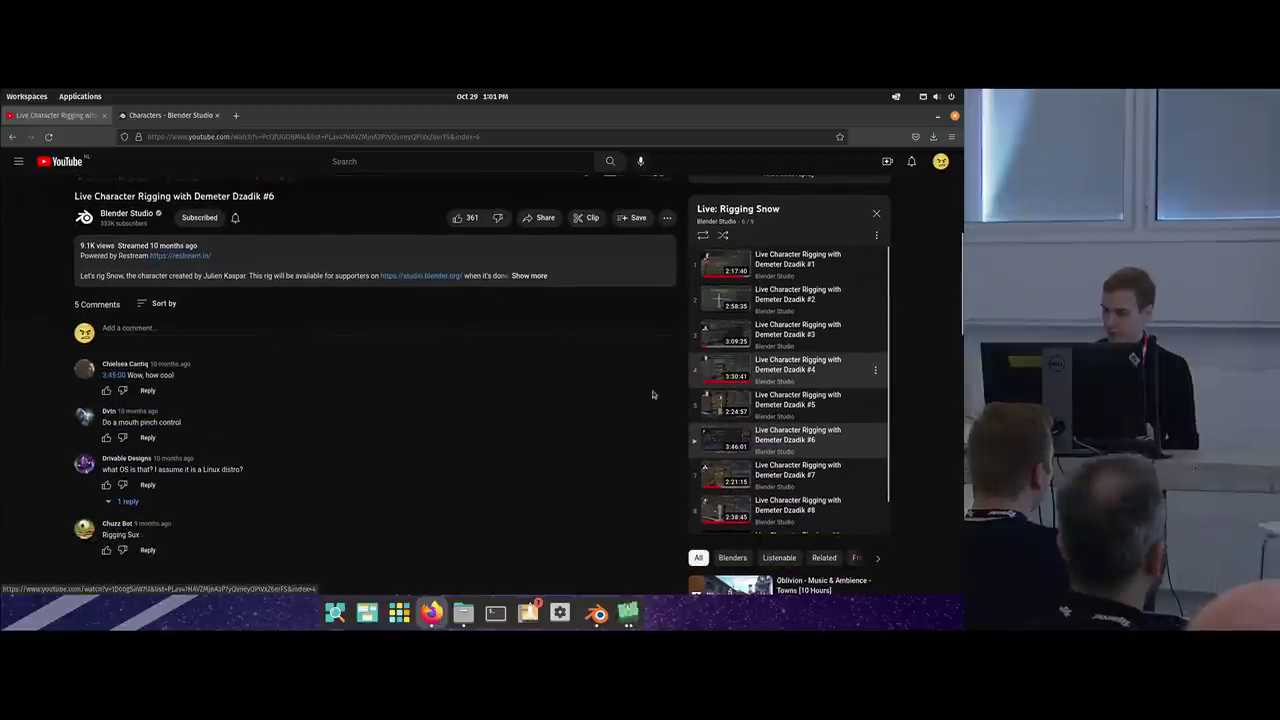
scroll(148, 382, "up", 1)
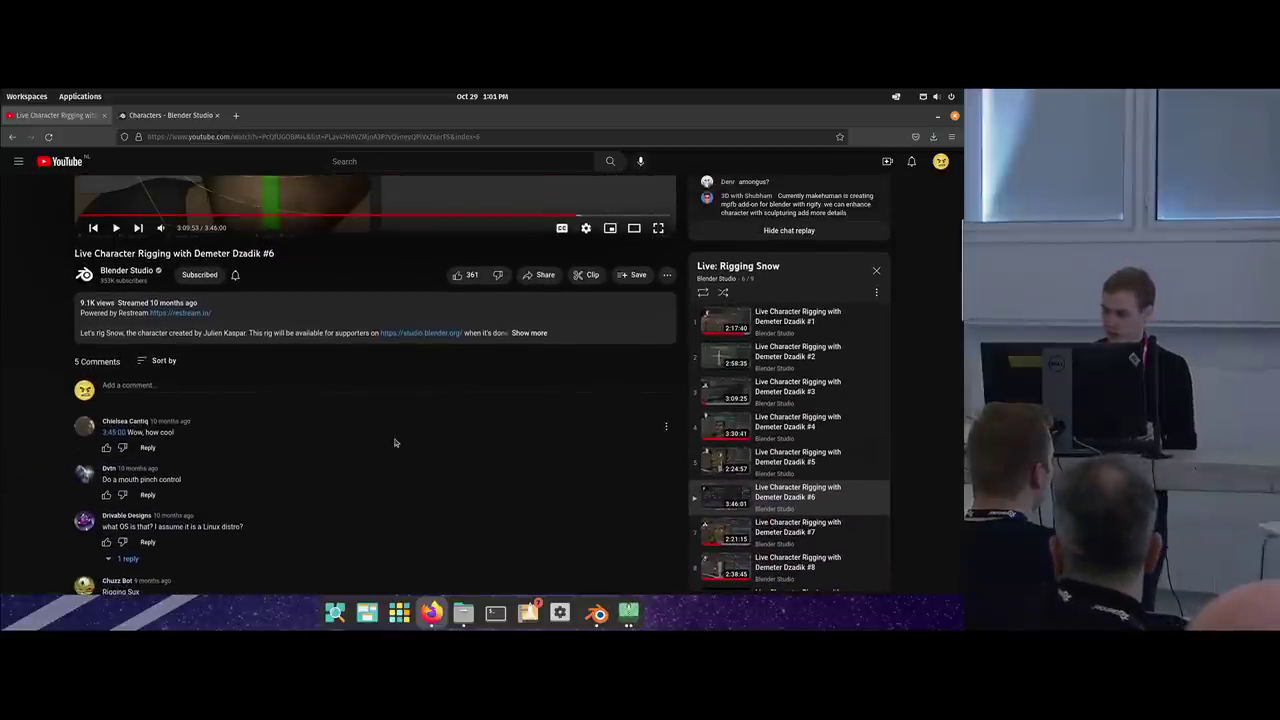
scroll(436, 437, "down", 1)
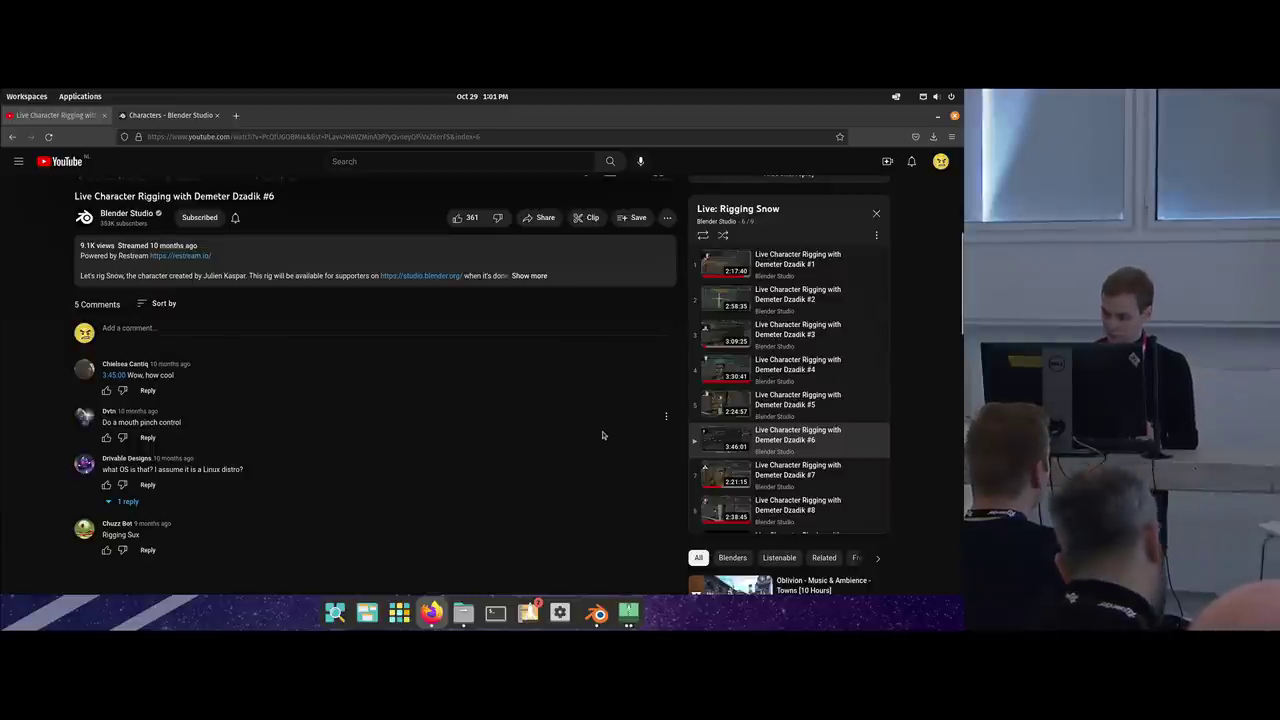
scroll(747, 403, "up", 2)
scroll(605, 446, "down", 3)
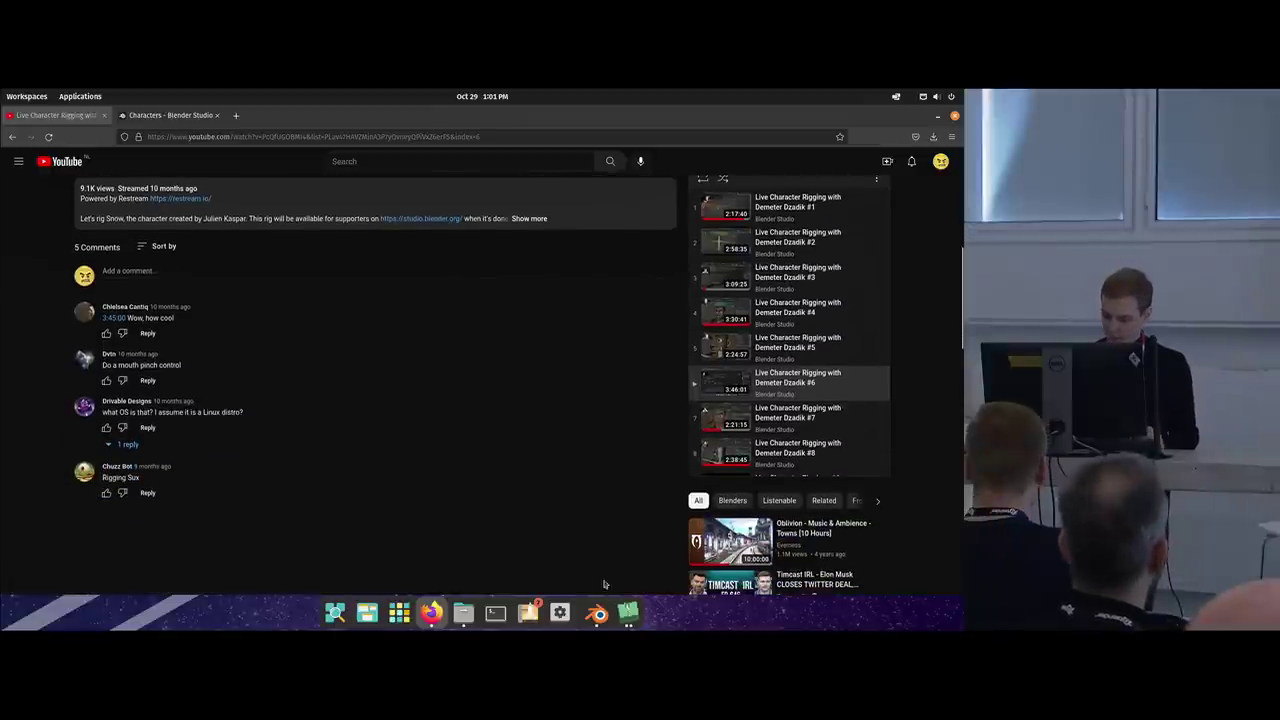
Switch to Blender and examine the Sintel character model from several angles.
left_click(597, 613)
middle_click_drag(427, 405, 413, 402)
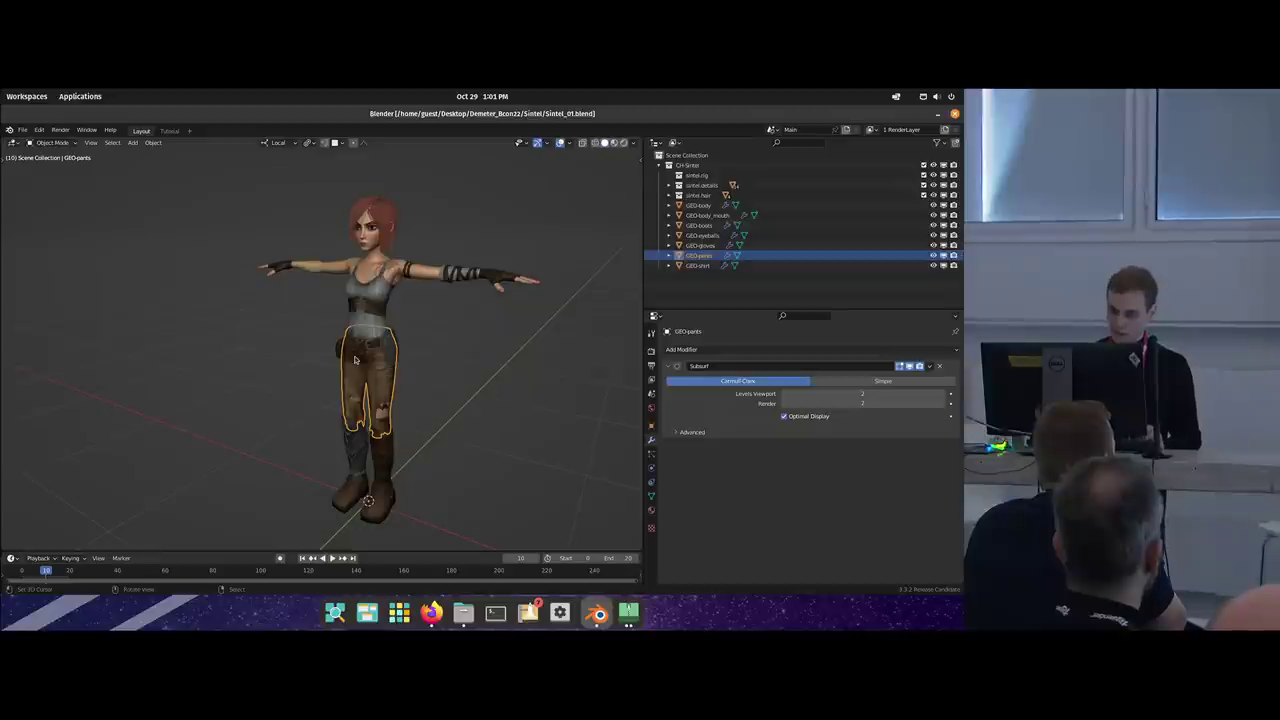
middle_click_drag(380, 365, 408, 376)
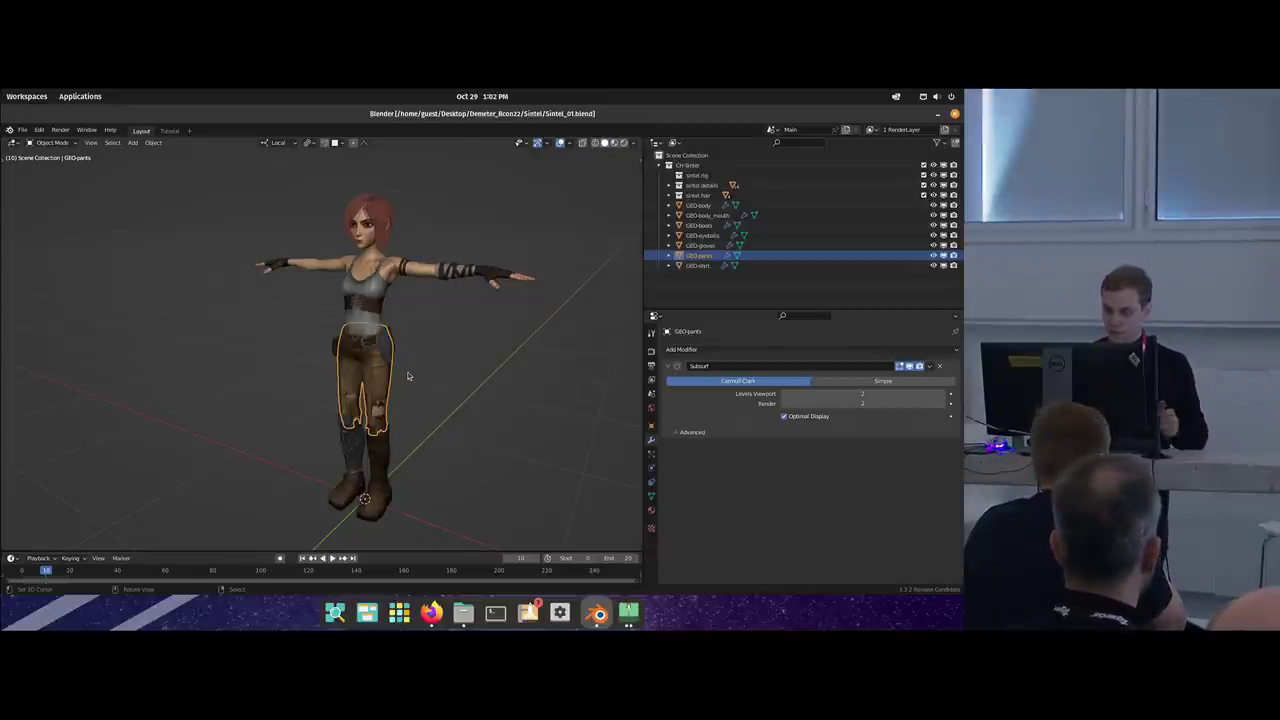
middle_click_drag(409, 376, 425, 376)
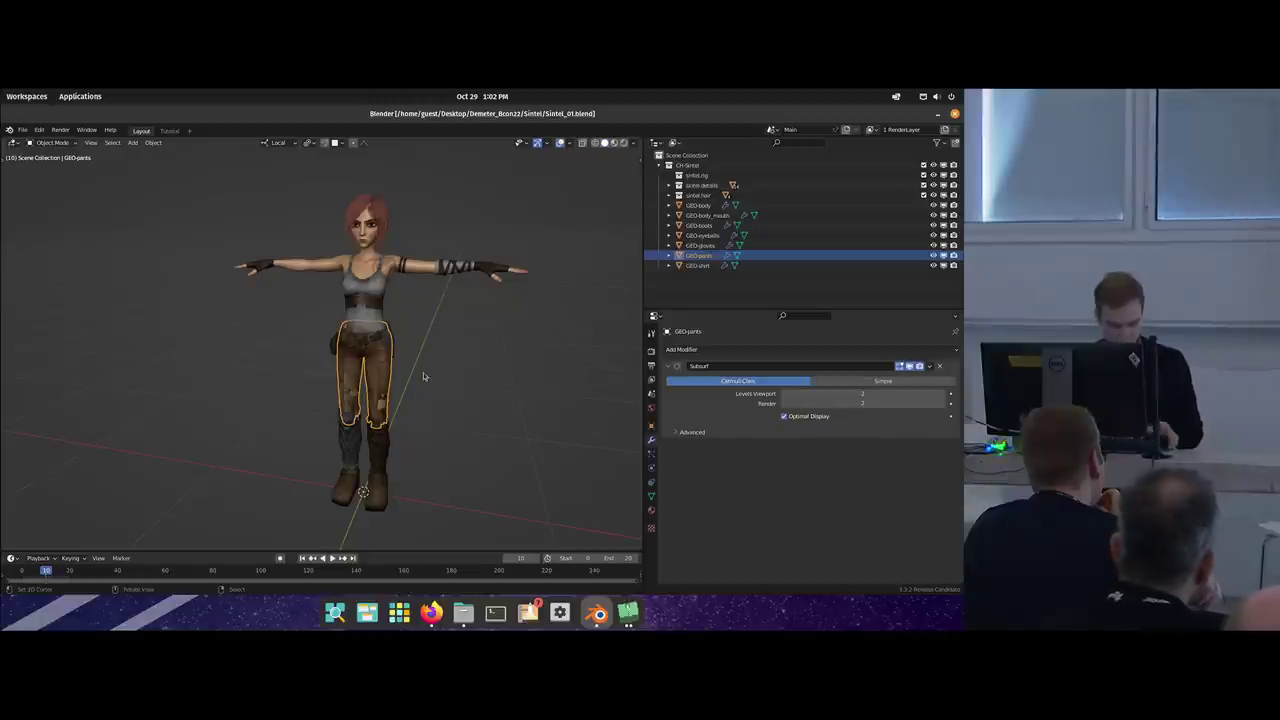
middle_click_drag(413, 353, 407, 353)
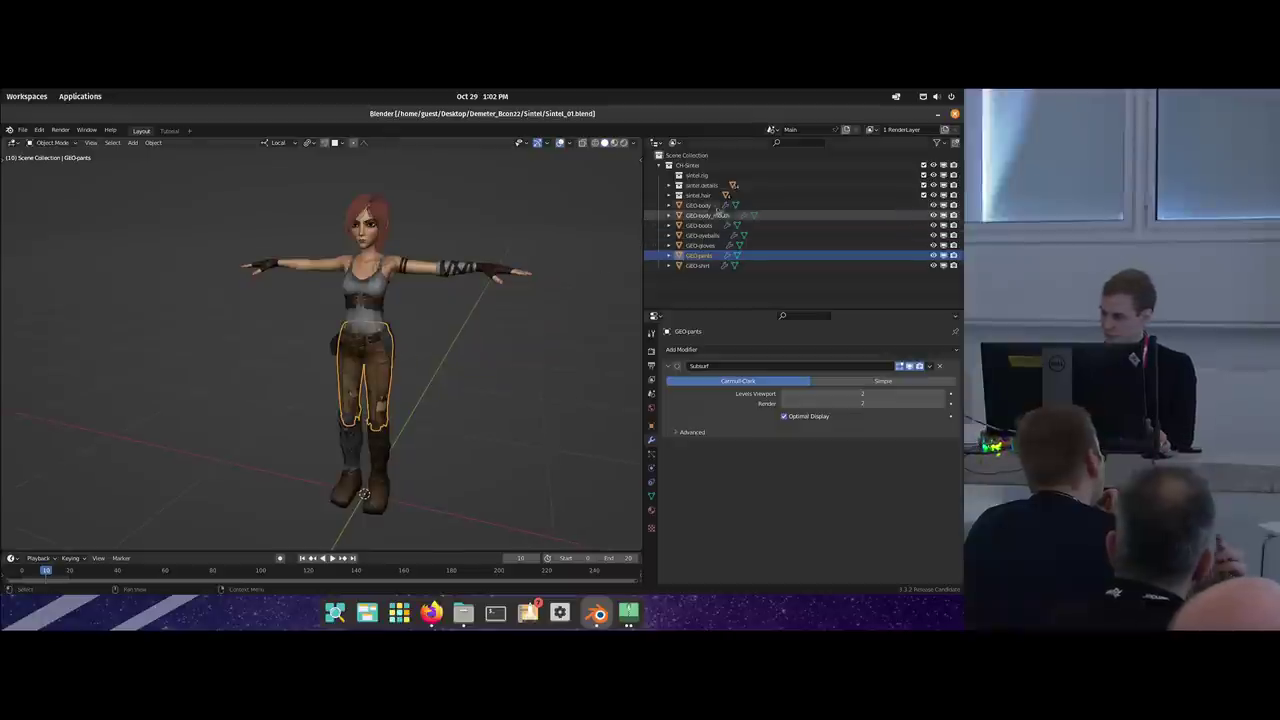
Hide the collection with Sintel's detail objects in the viewport, checking its contents and the simplified character.
left_click(669, 185)
left_click(934, 186)
left_click(934, 186)
left_click(934, 186)
middle_click_drag(474, 323, 457, 306)
left_click(669, 186)
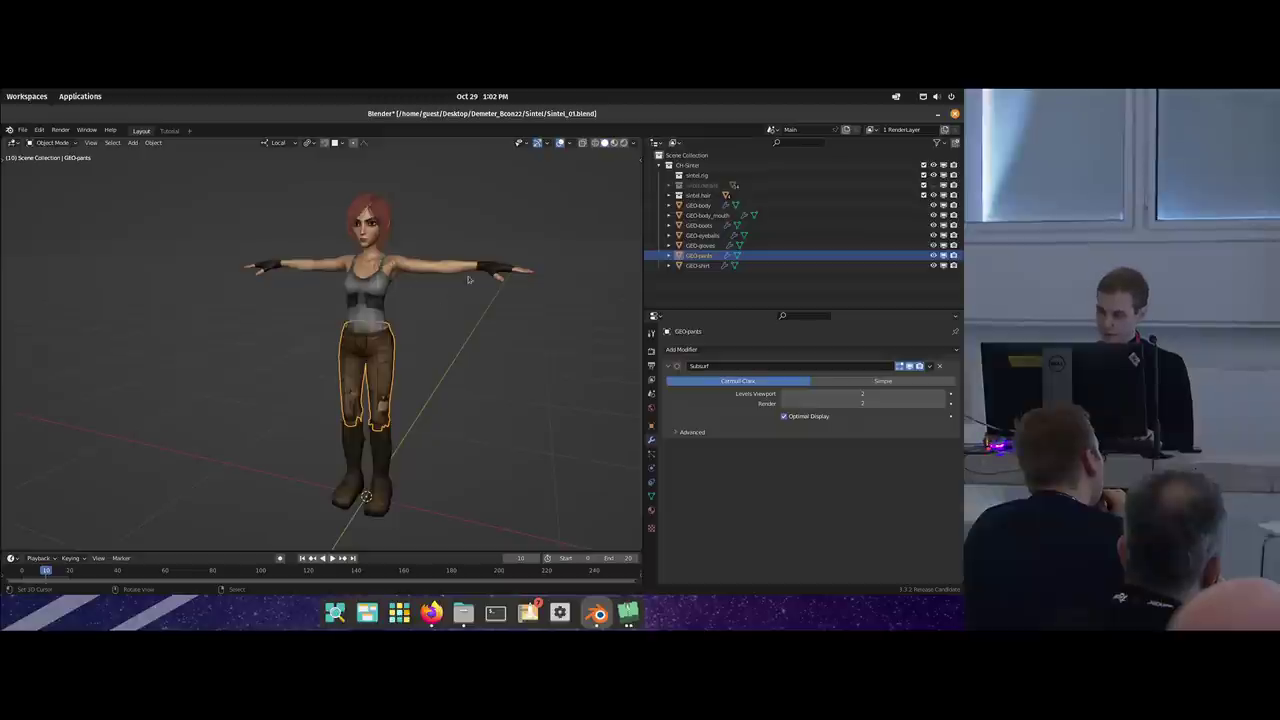
left_click(670, 186)
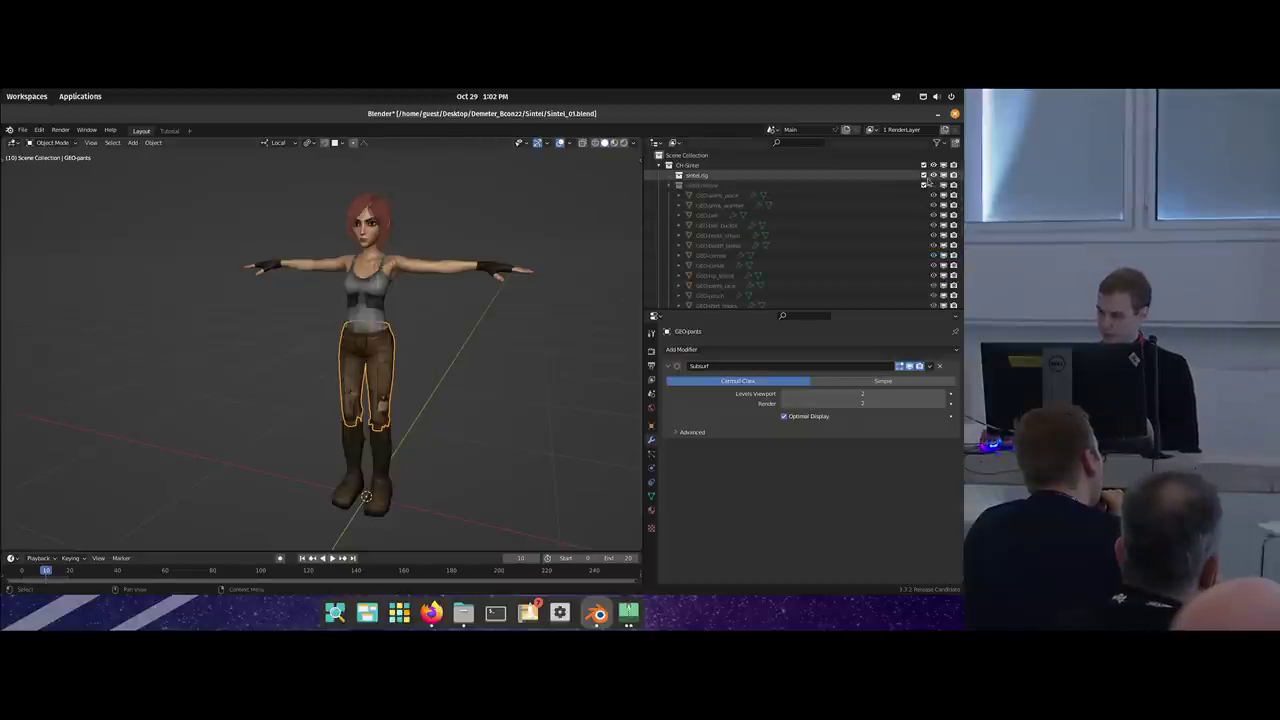
left_click(670, 186)
middle_click_drag(418, 313, 434, 309)
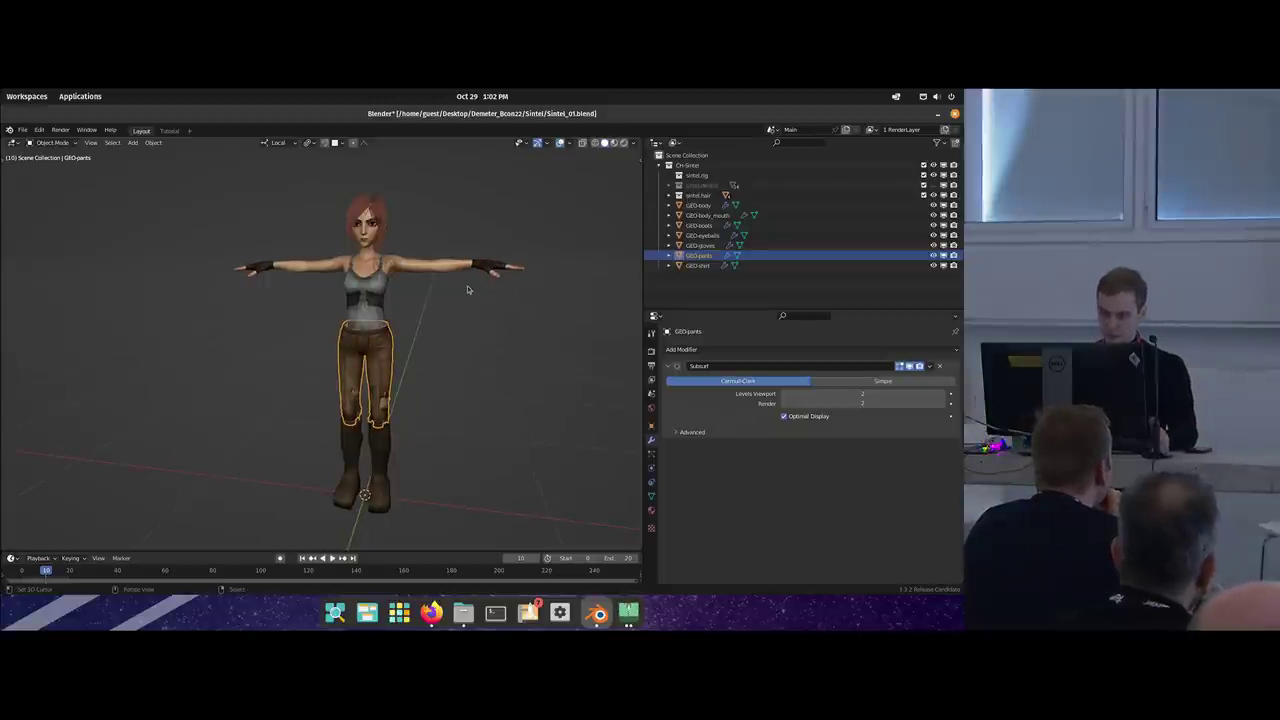
Add a Cloud Basic Human meta-rig armature and place it beside the character.
scroll(467, 301, "down", 2)
middle_click_drag(467, 304, 414, 337)
scroll(458, 327, "up", 2)
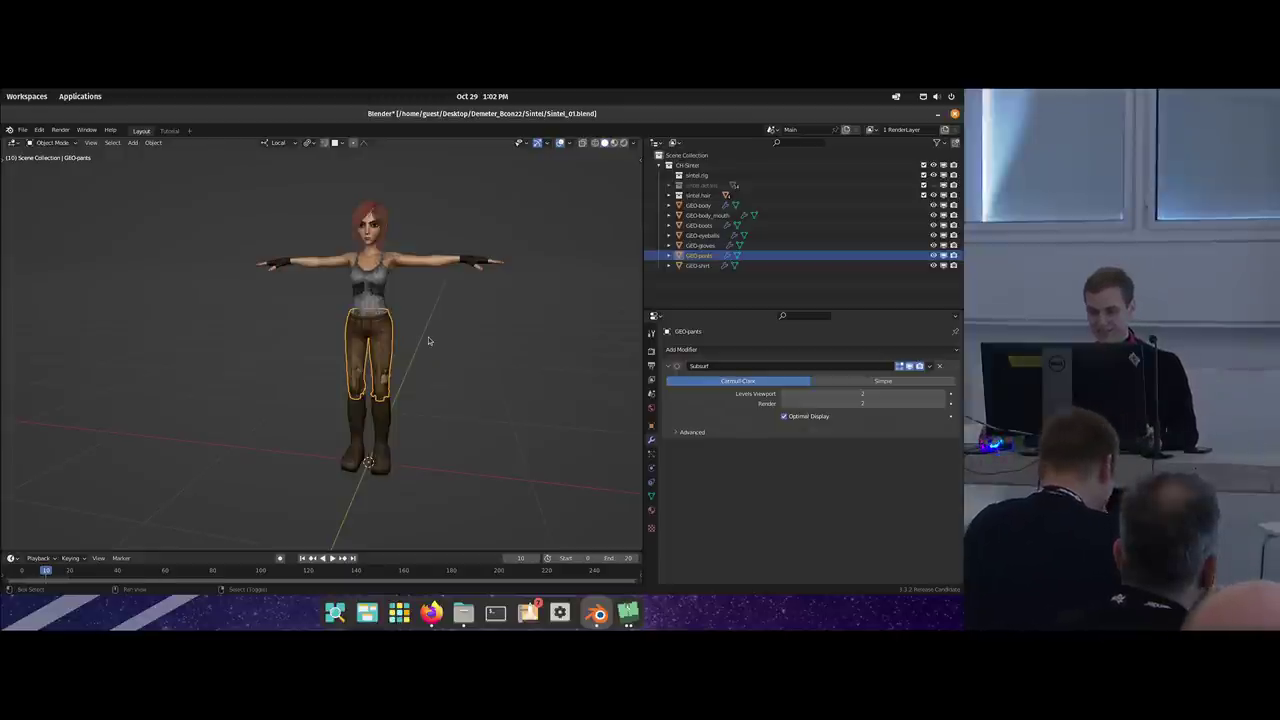
key("shift+a")
mouse_move(385, 412)
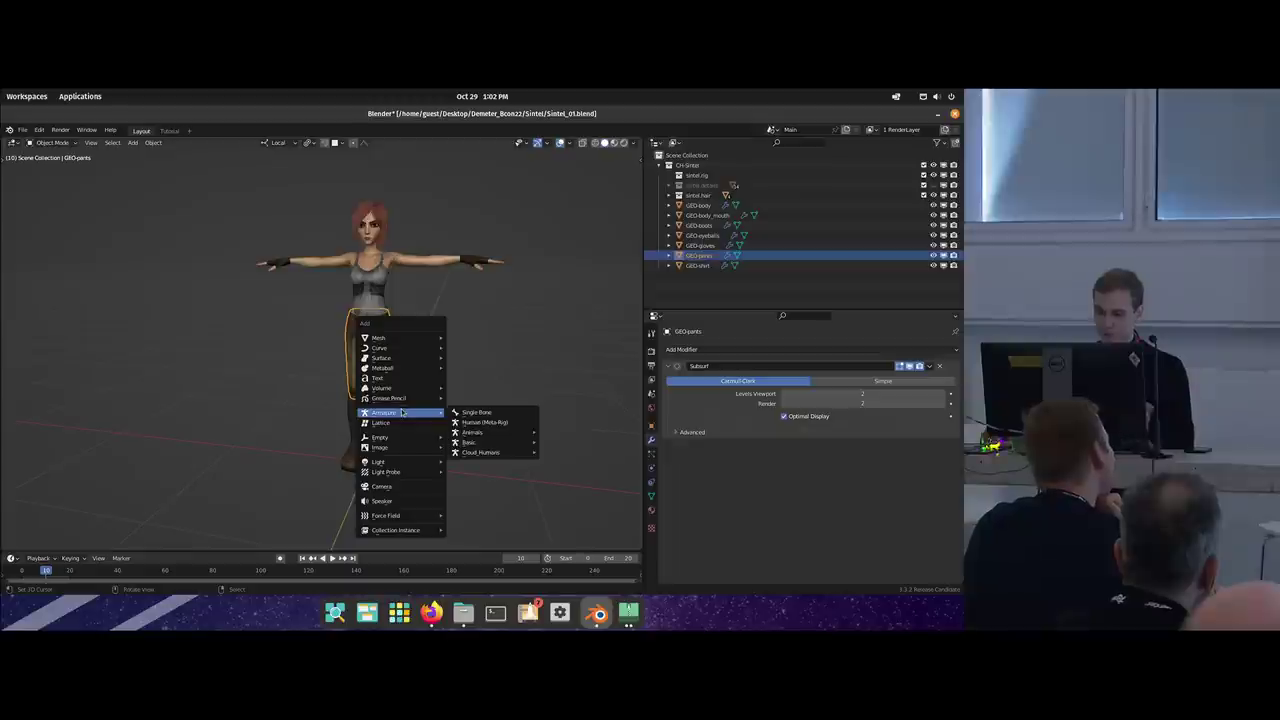
mouse_move(492, 455)
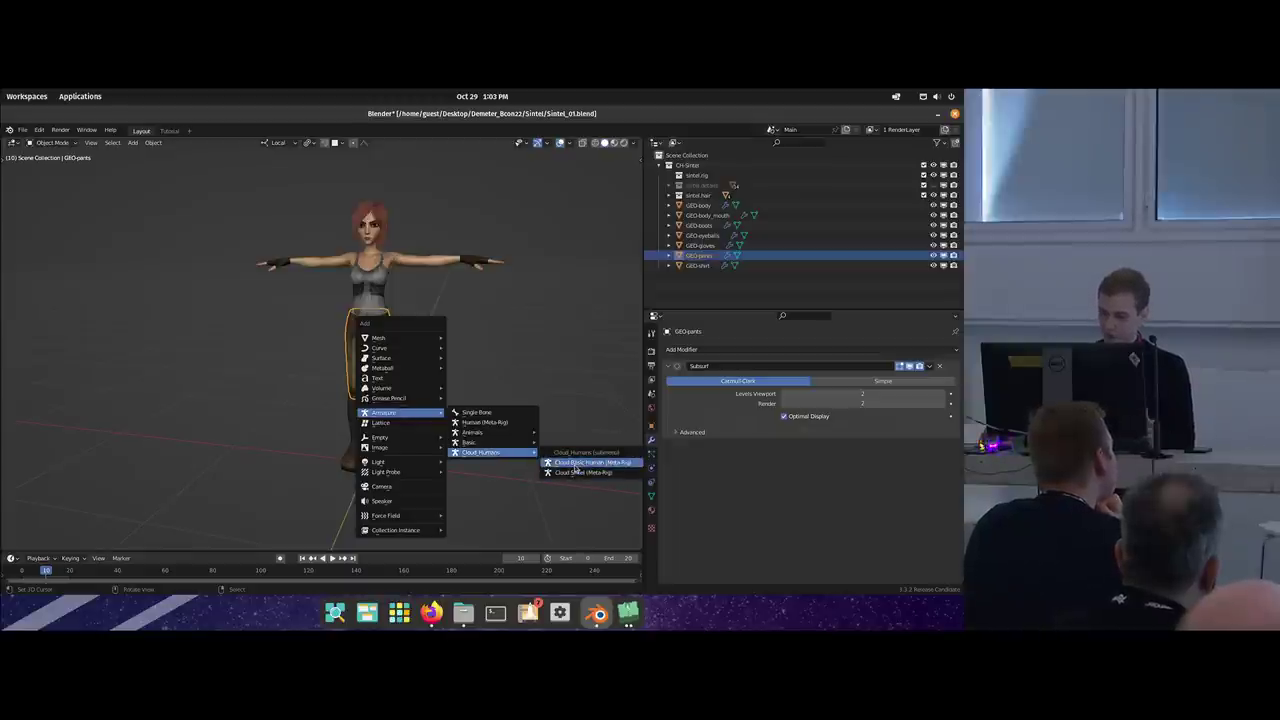
left_click(575, 468)
scroll(431, 386, "down", 2)
middle_click_drag(431, 386, 466, 369)
key("g")
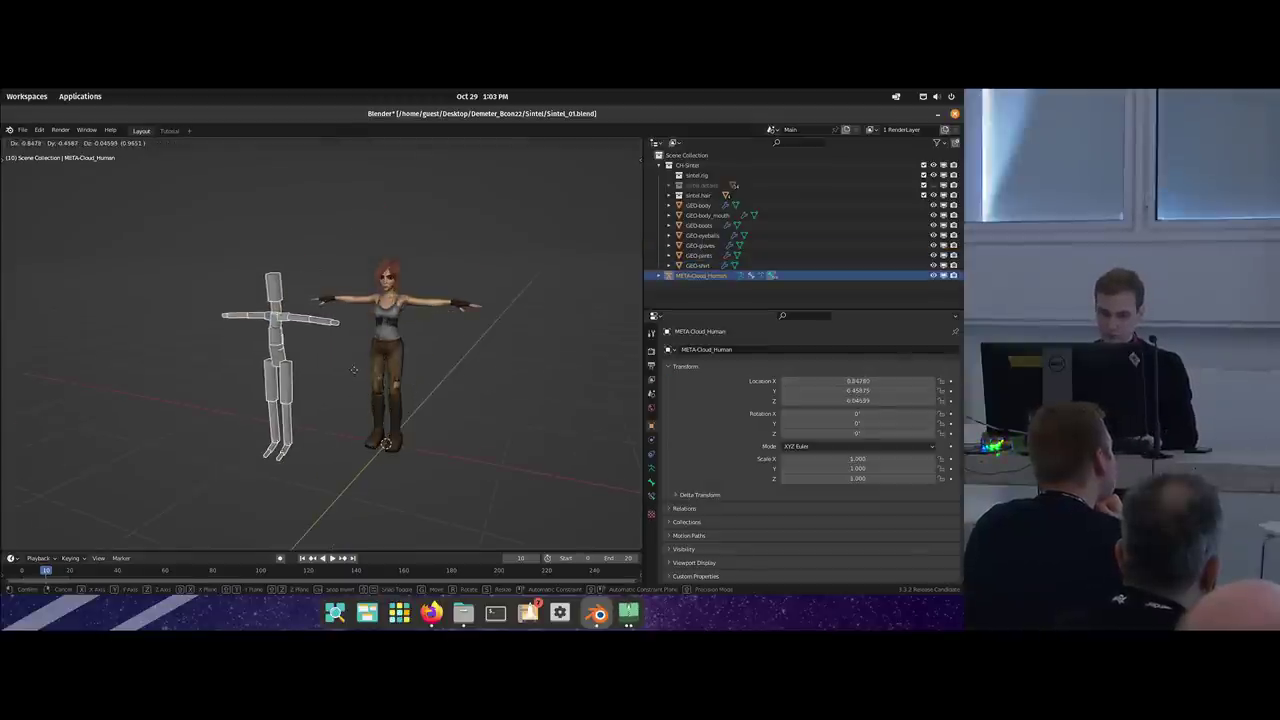
left_click(346, 367)
Add a Cloud Sintel meta-rig armature and place it on the far side of the basic human meta-rig.
key("shift+a")
mouse_move(349, 366)
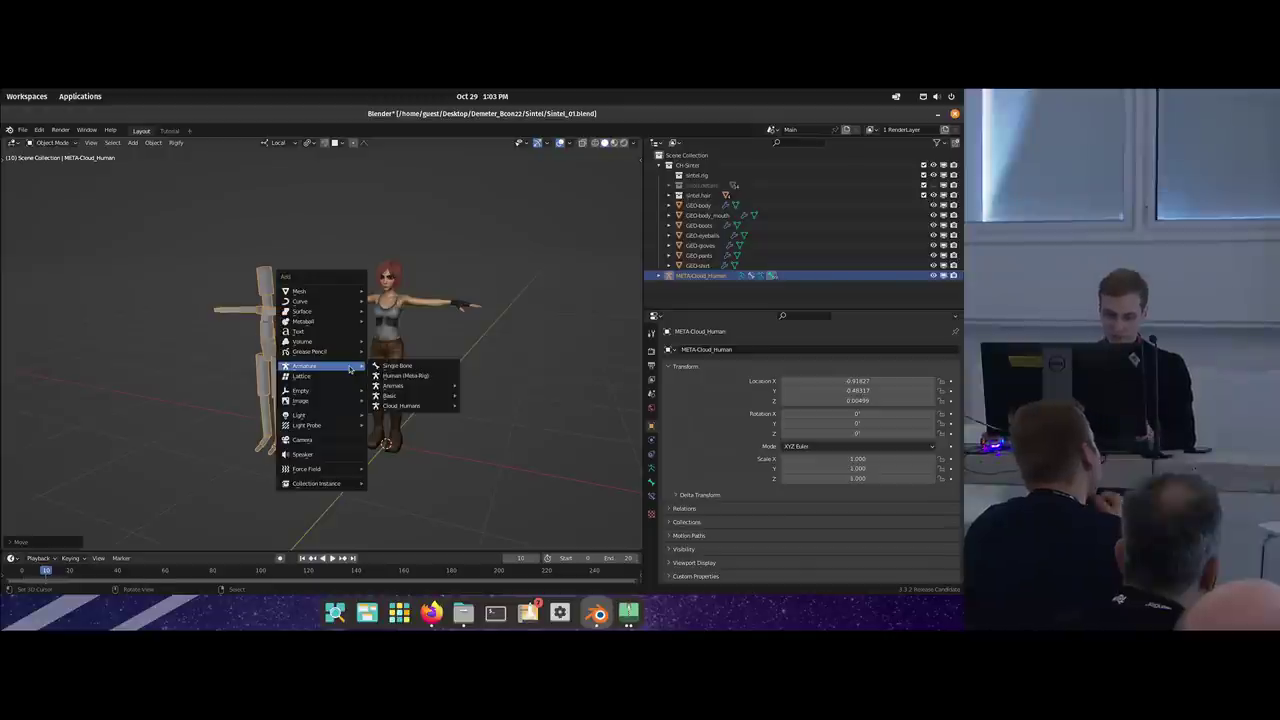
mouse_move(405, 405)
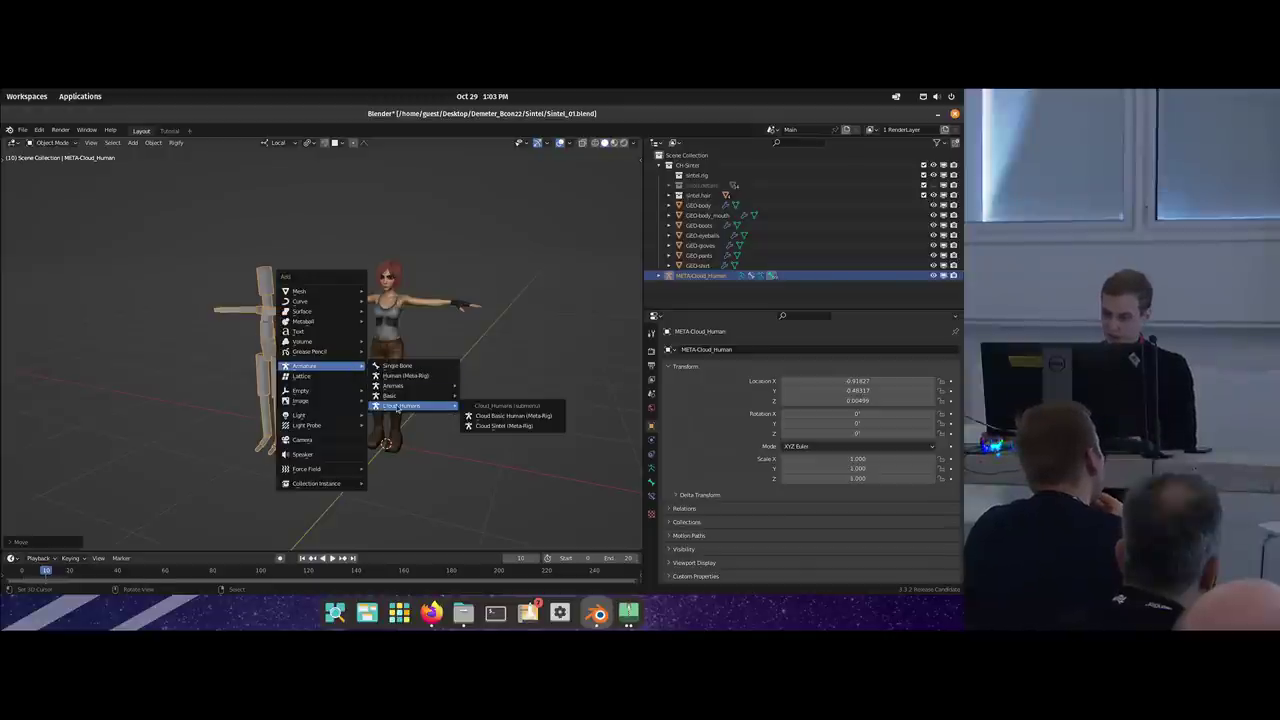
left_click(495, 427)
key("g")
left_click(253, 363)
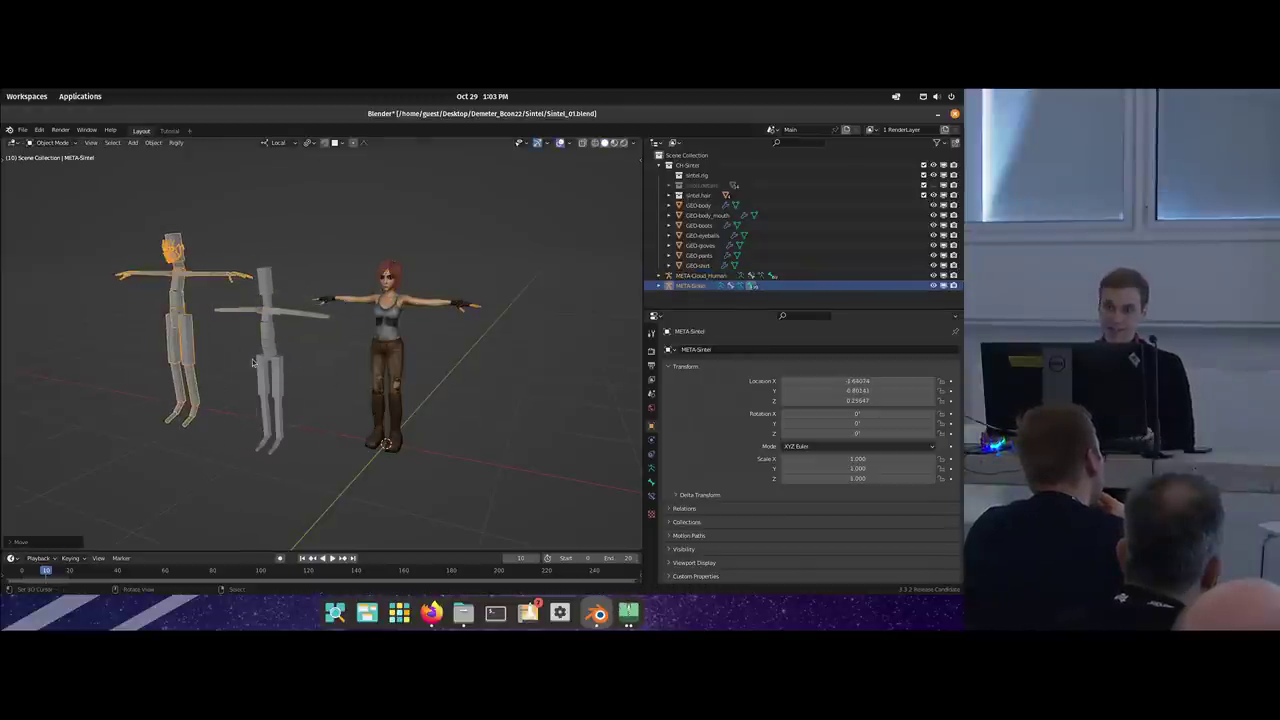
Select both the basic human and Sintel meta-rigs and delete them from the scene.
right_click(271, 317, "shift")
key("x")
left_click(271, 317)
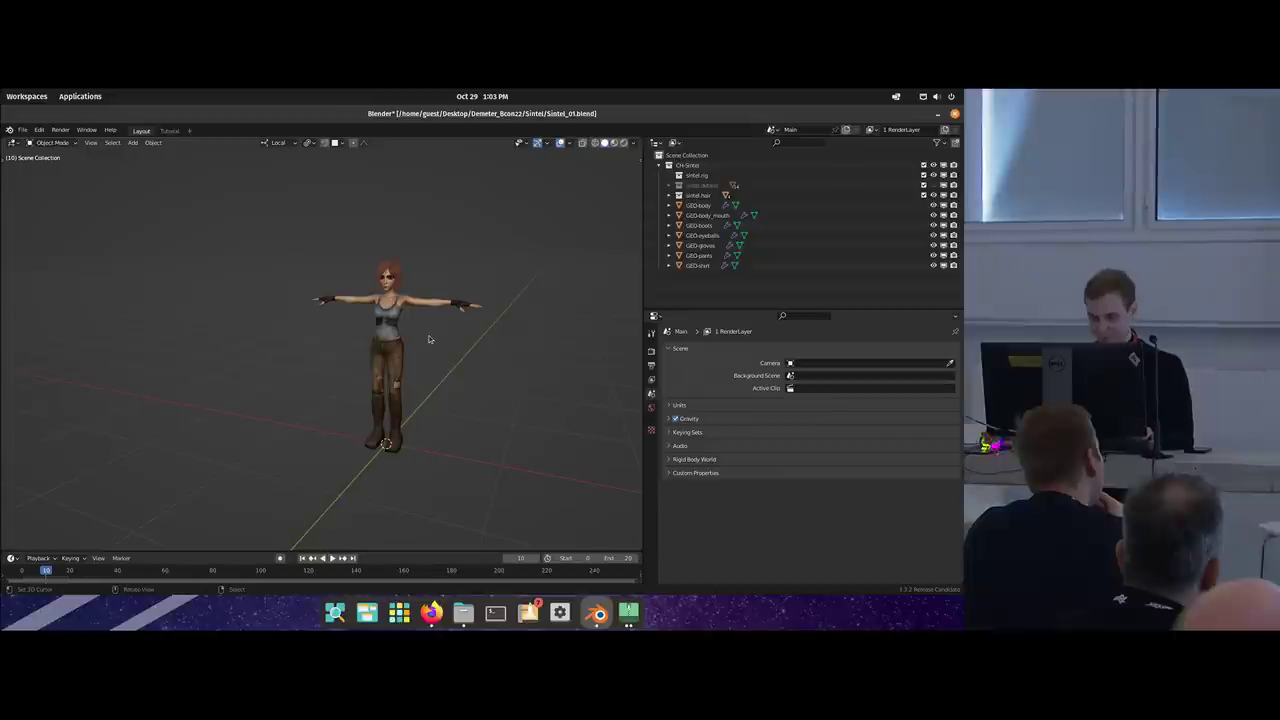
Add a single-bone armature at the character's feet.
key("shift+a")
mouse_move(429, 337)
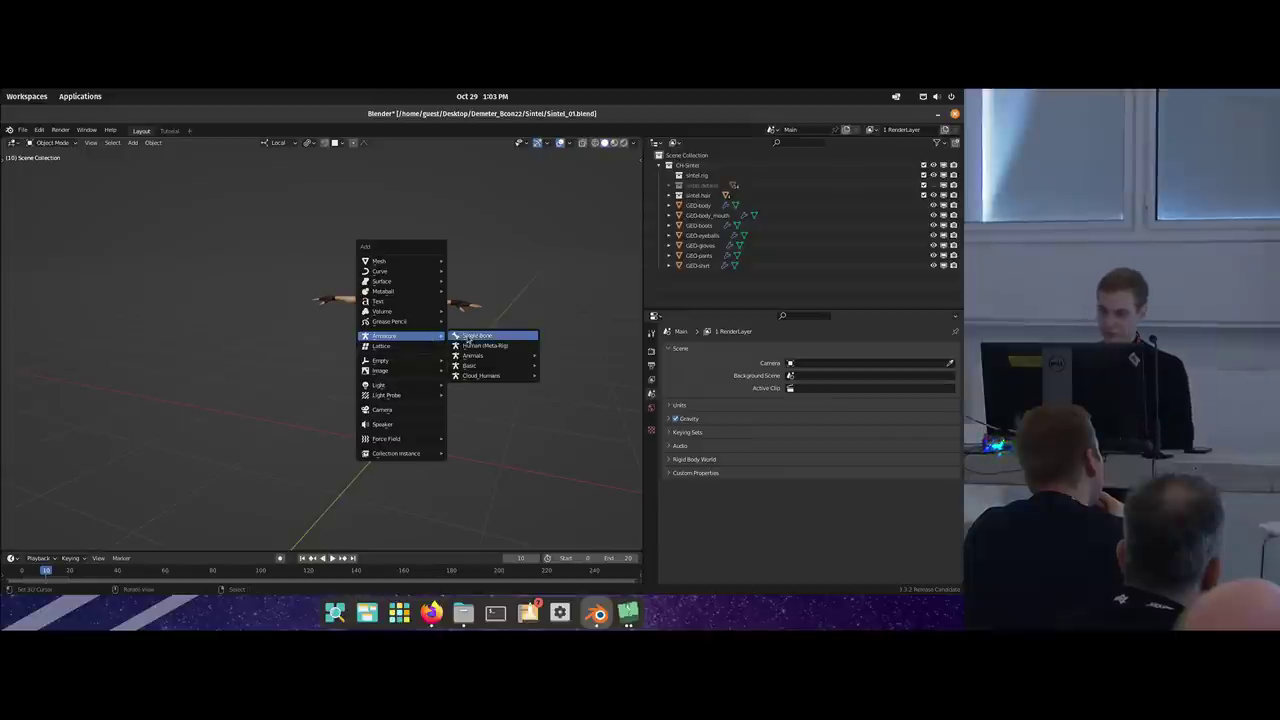
left_click(476, 336)
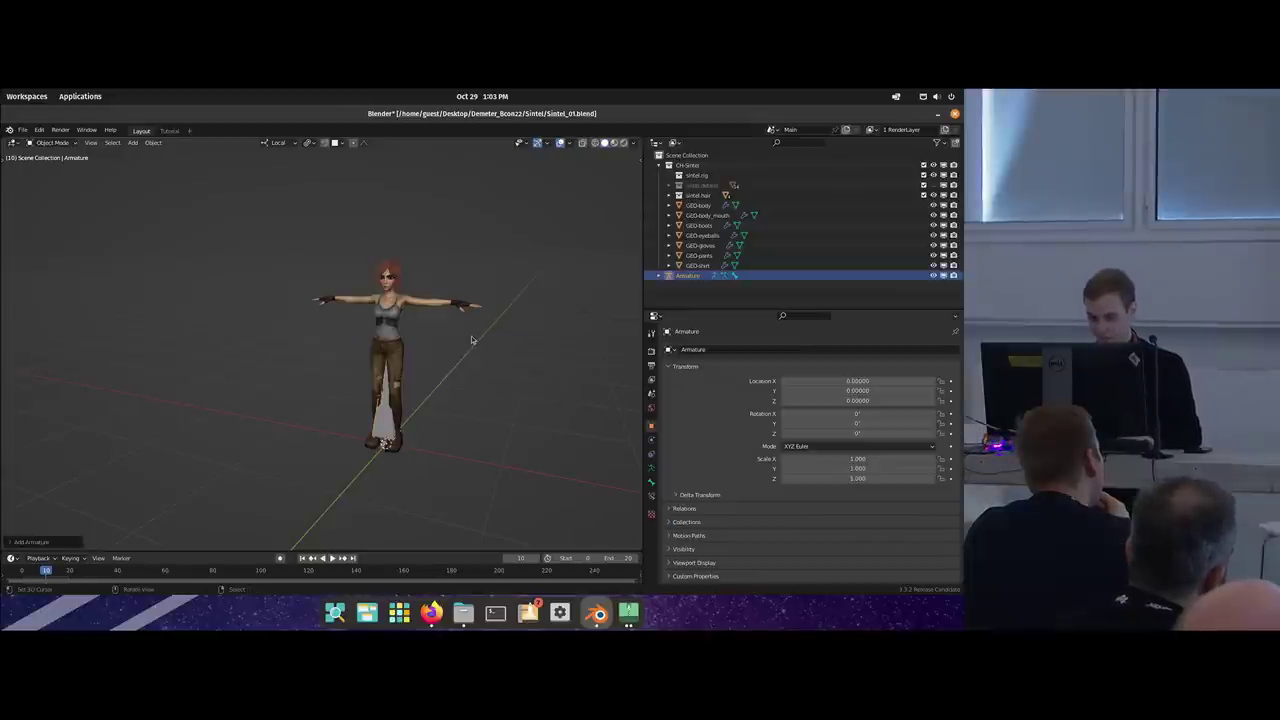
In Edit Mode, raise the armature's bone from the feet to the character's hips and scale it down.
scroll(386, 384, "up", 1)
key("Tab")
middle_click_drag(432, 417, 386, 407)
key("g")
key("z")
left_click(386, 290)
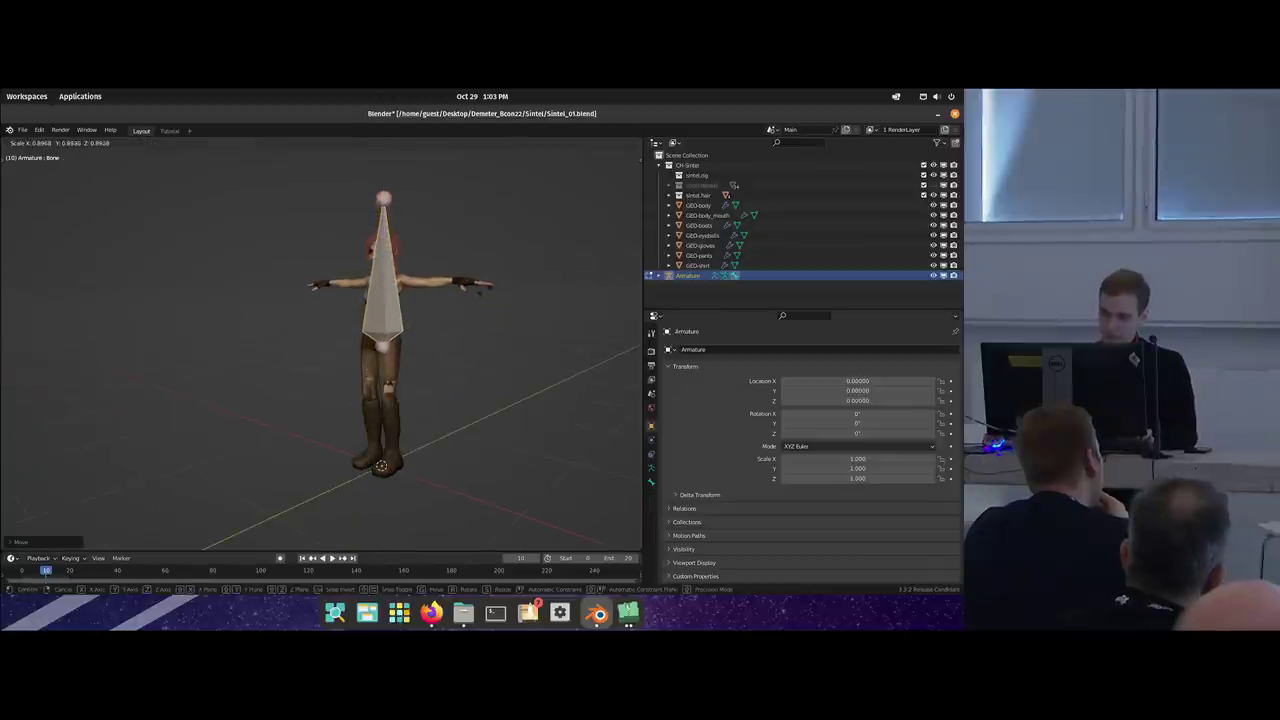
key("s")
left_click(371, 340)
In side view, move and rotate the bone so it runs through the pelvis up to the waist.
middle_click_drag(430, 362, 388, 369)
key("KP_3")
scroll(351, 329, "up", 1)
key("g")
left_click(335, 327)
key("r")
middle_click_drag(328, 252, 345, 362, "shift")
left_click(322, 280)
right_click(325, 284)
Rename the pelvis bone Spine1.
right_click(340, 378)
key("F2")
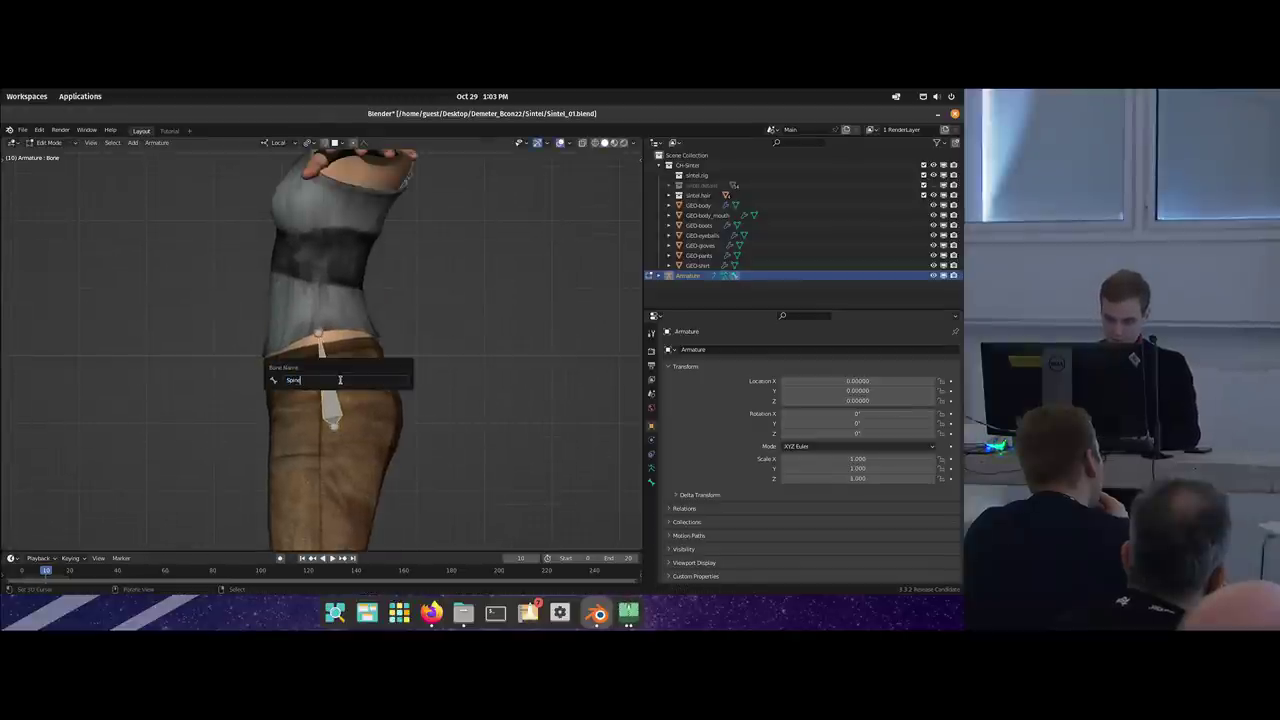
key("Return")
Extrude two bones upward from the pelvis bone, one through the waist and one through the chest to the neck base.
middle_click_drag(375, 311, 360, 335, "shift")
key("e")
left_click(366, 289)
key("e")
left_click(383, 213)
Extrude a neck bone up to the skull base and a head bone above it.
middle_click_drag(380, 205, 402, 343, "shift")
key("e")
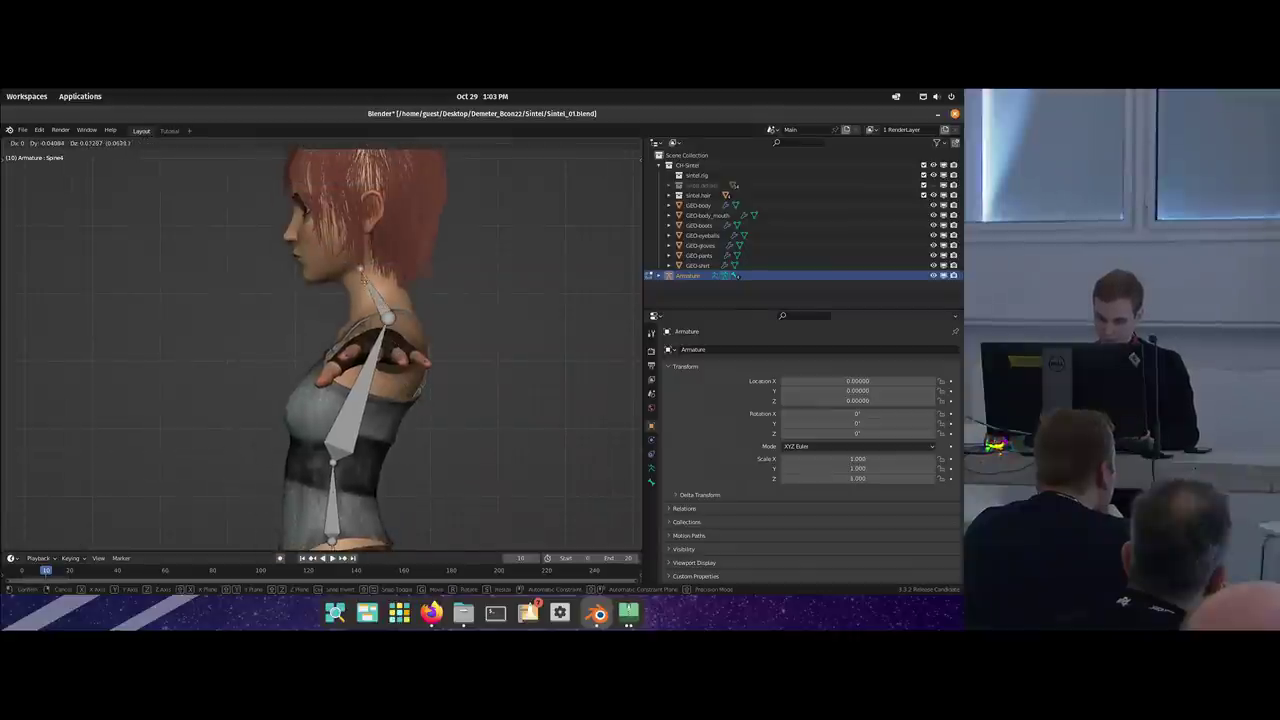
left_click(366, 274)
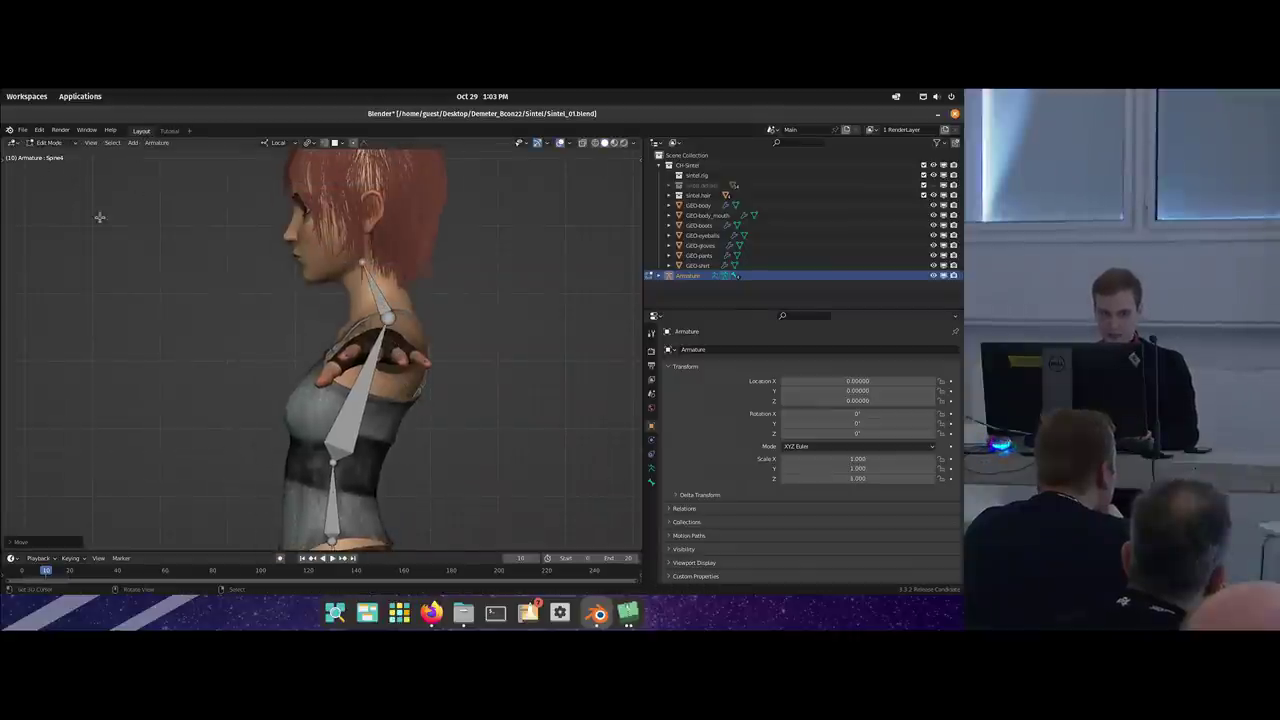
middle_click_drag(305, 310, 306, 331, "shift")
key("e")
left_click(300, 180)
Select the bone between the chest and the skull base and rename it Neck.
middle_click_drag(230, 192, 230, 238, "shift")
middle_click_drag(217, 320, 227, 152, "shift")
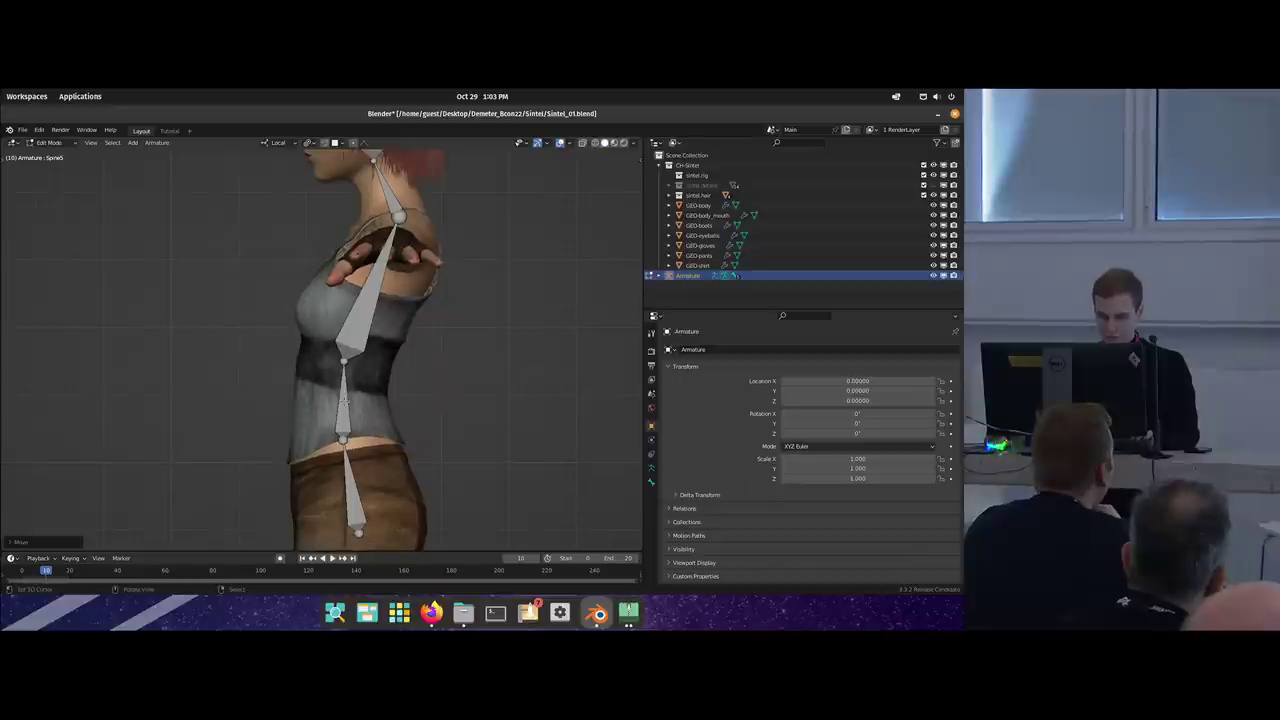
left_click(345, 402)
left_click(366, 300)
middle_click_drag(376, 225, 381, 316, "shift")
left_click(390, 282)
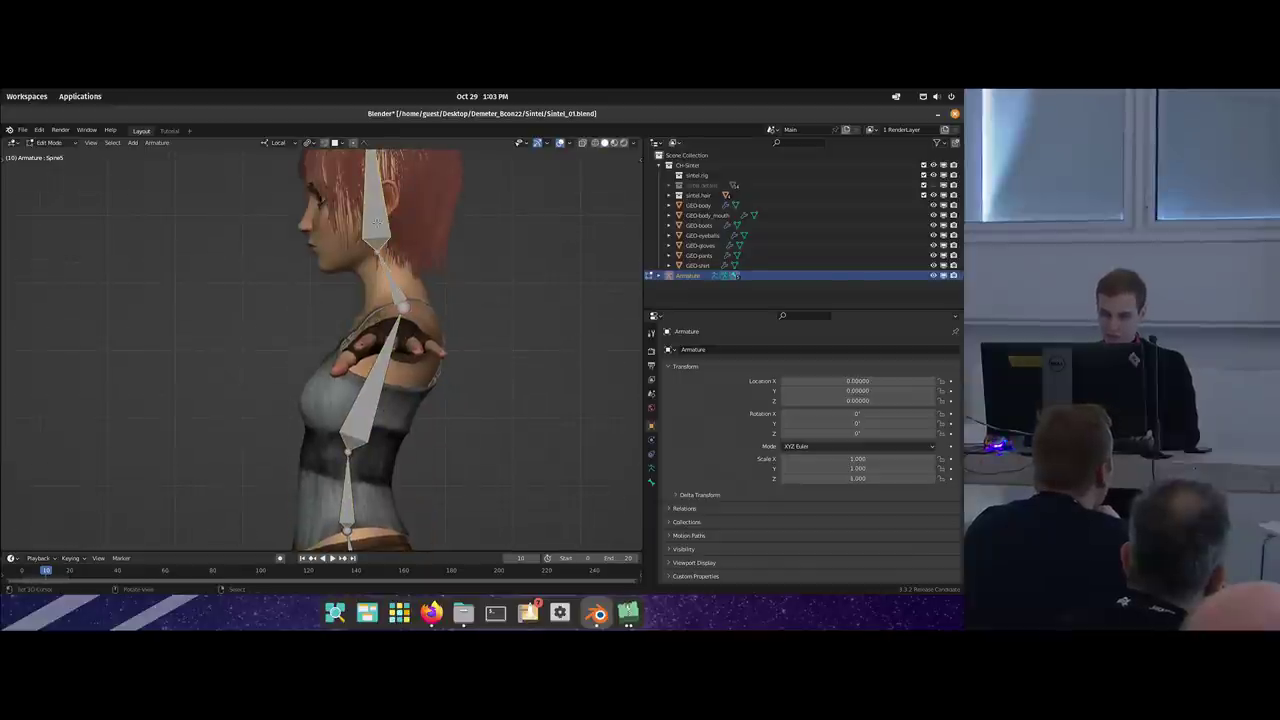
key("F2")
type("Ne")
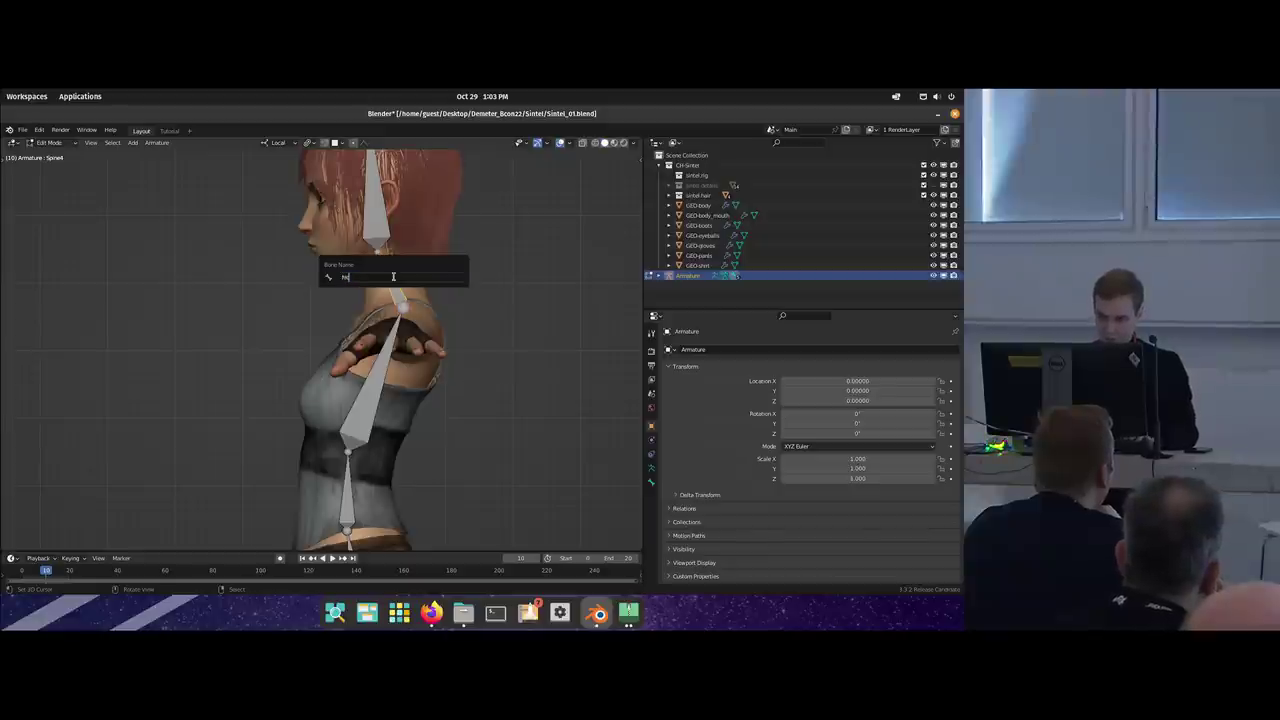
type("ck")
key("Return")
Rename the topmost bone Head.
left_click(383, 240)
key("F2")
type("Head")
key("Return")
Extrude a bone forward from the waist joint and delete it again.
scroll(388, 248, "down", 2)
middle_click_drag(345, 442, 341, 348, "shift")
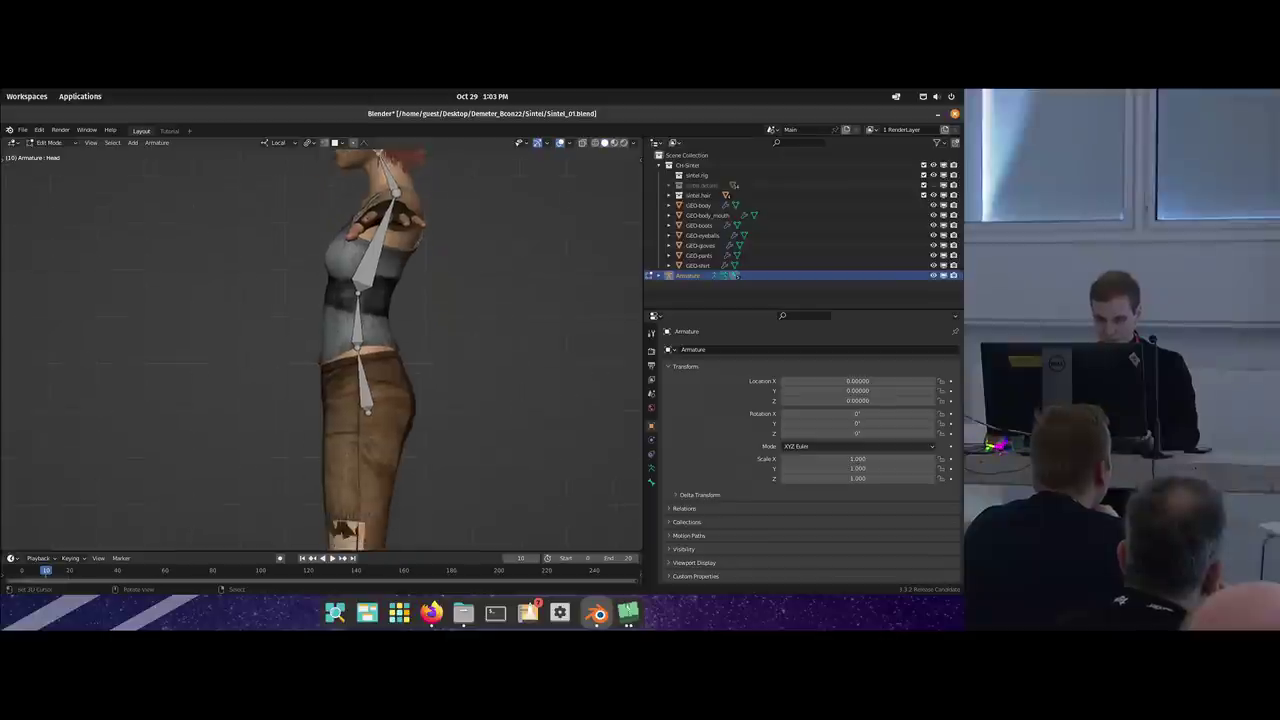
scroll(341, 348, "up", 2)
right_click(361, 350)
key("e")
left_click(286, 329)
right_click(310, 321)
key("Delete")
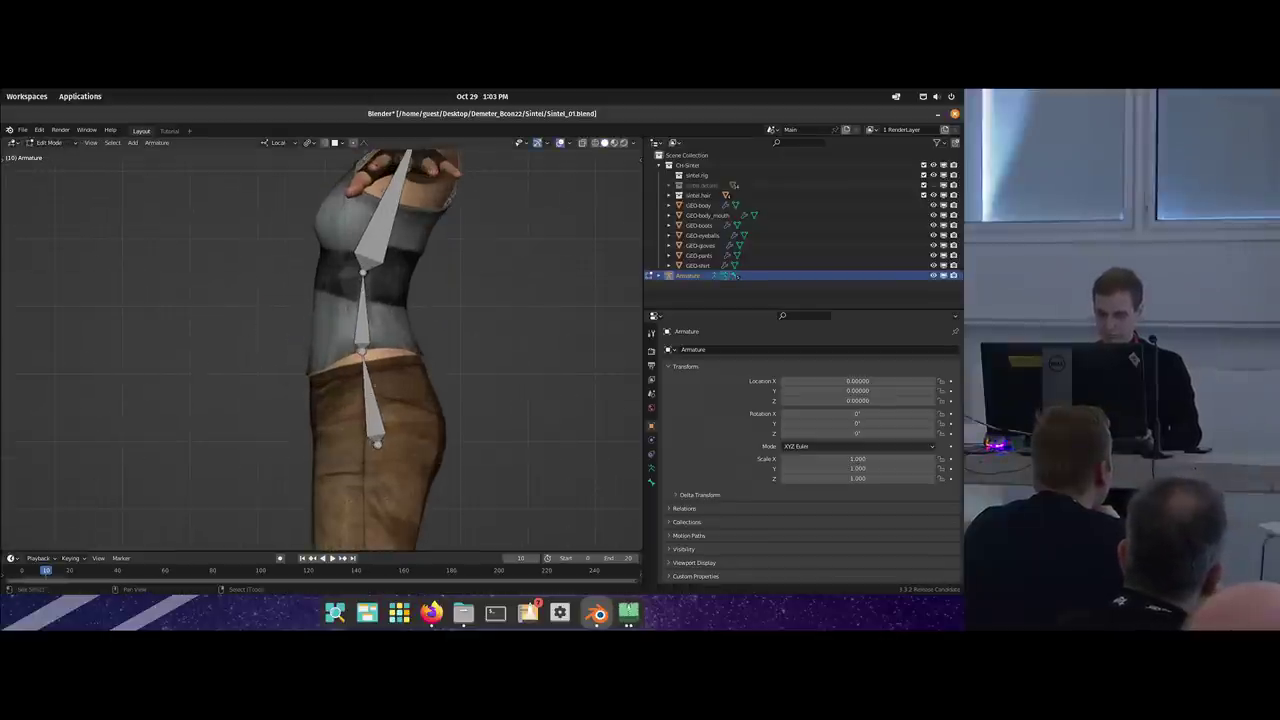
Select the Spine1 bone, switch the armature to Pose Mode and show the bone's properties with the Rigify Type settings.
middle_click_drag(401, 396, 401, 346, "shift")
right_click(366, 390)
scroll(437, 347, "down", 4)
key("ctrl+Tab")
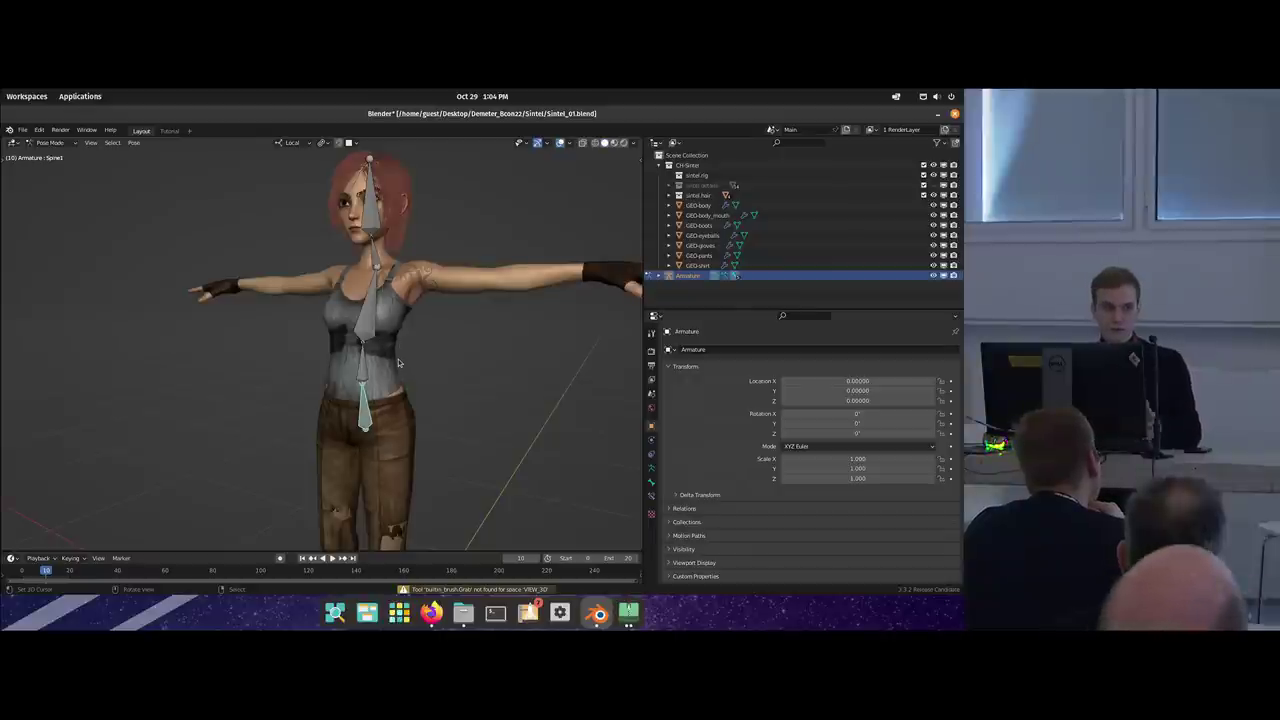
scroll(398, 363, "down", 1)
middle_click_drag(398, 363, 410, 388)
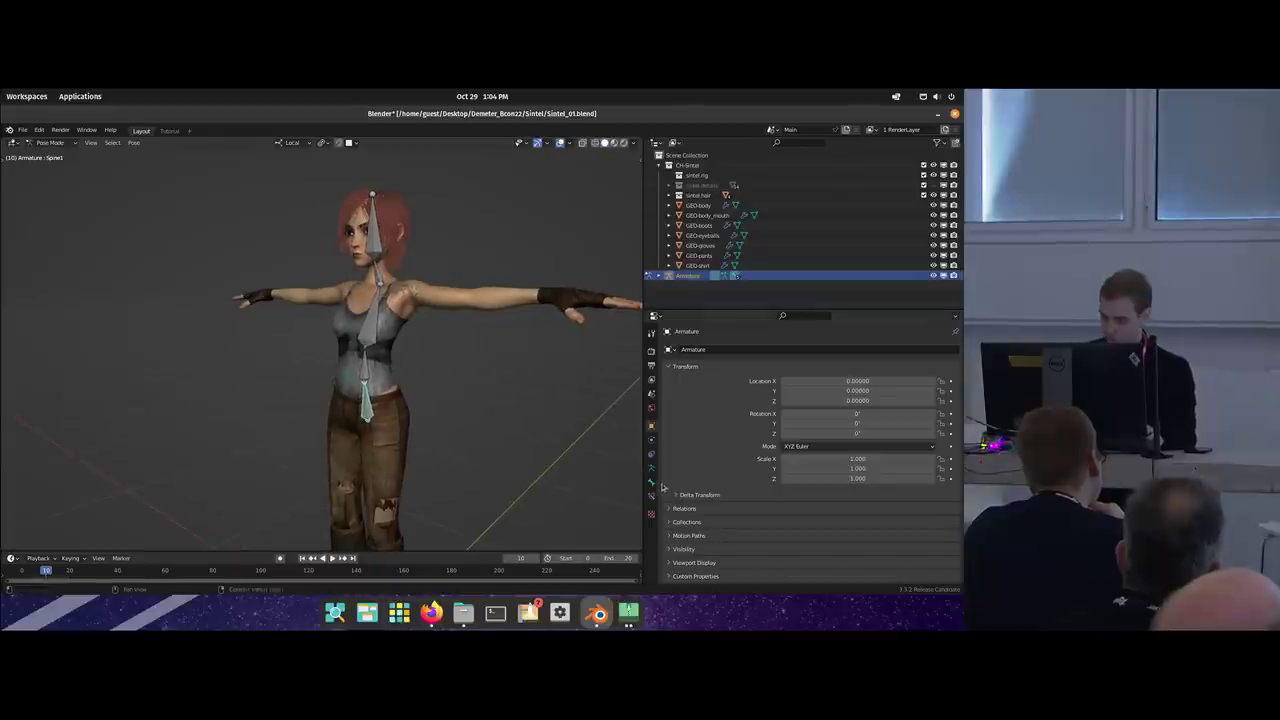
left_click(652, 482)
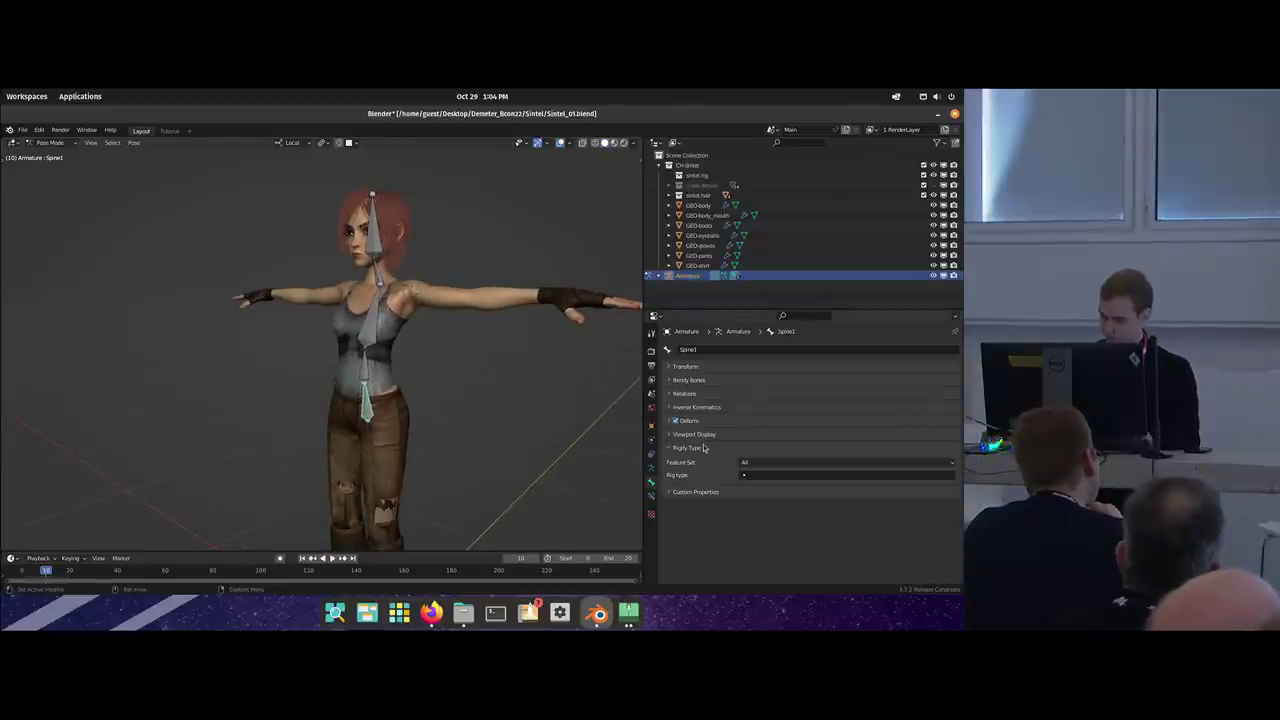
left_click_drag(690, 309, 689, 297)
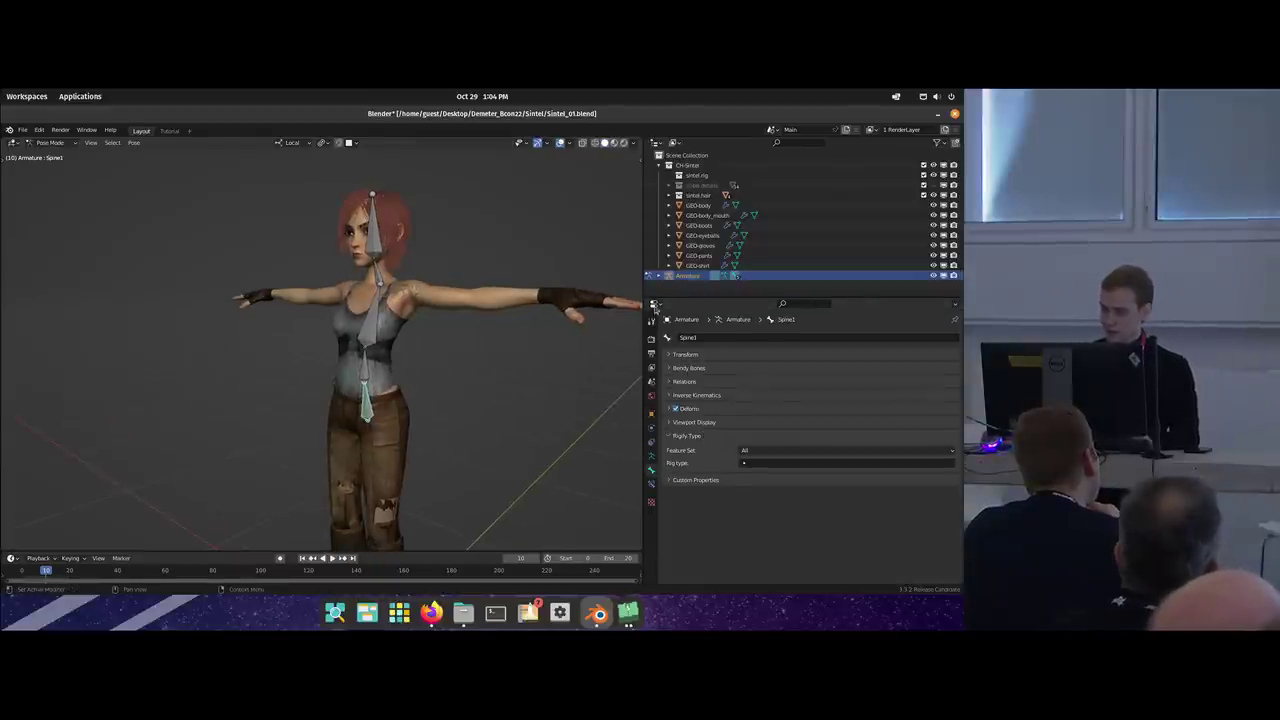
mouse_move(437, 353)
middle_mouse_down()
mouse_move(400, 361)
mouse_move(416, 362)
middle_mouse_up()
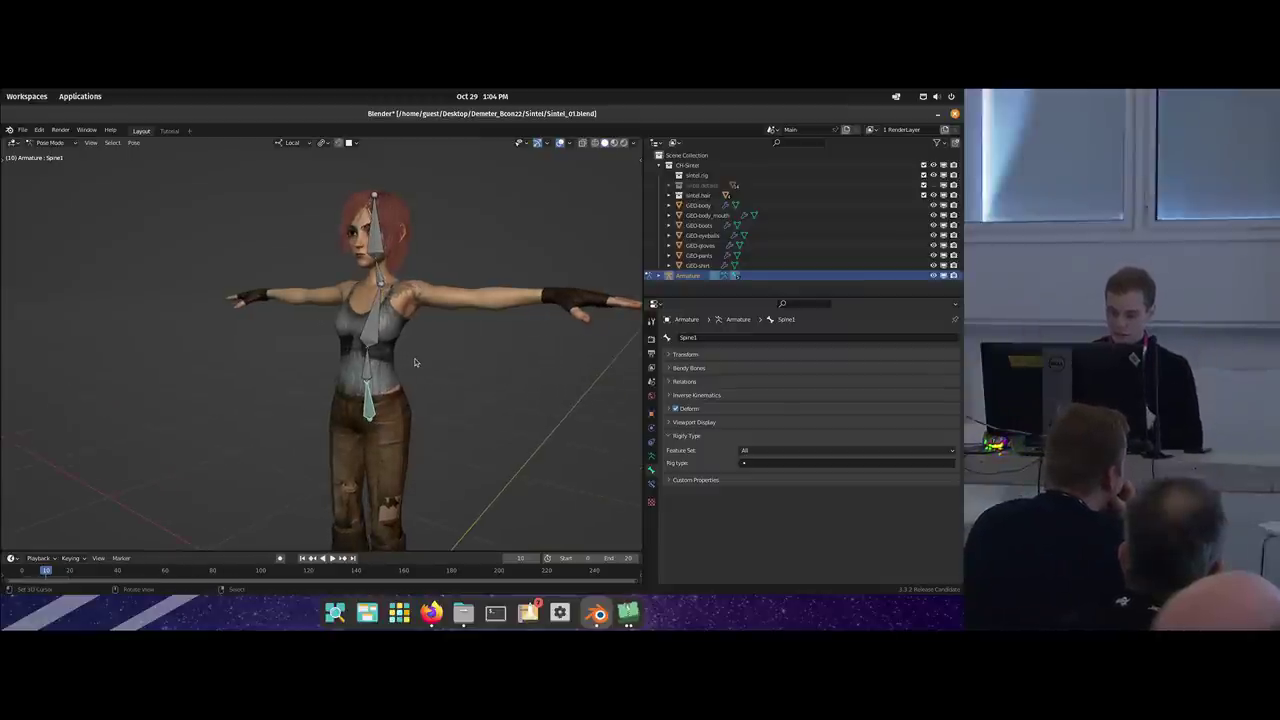
middle_click_drag(402, 363, 400, 375)
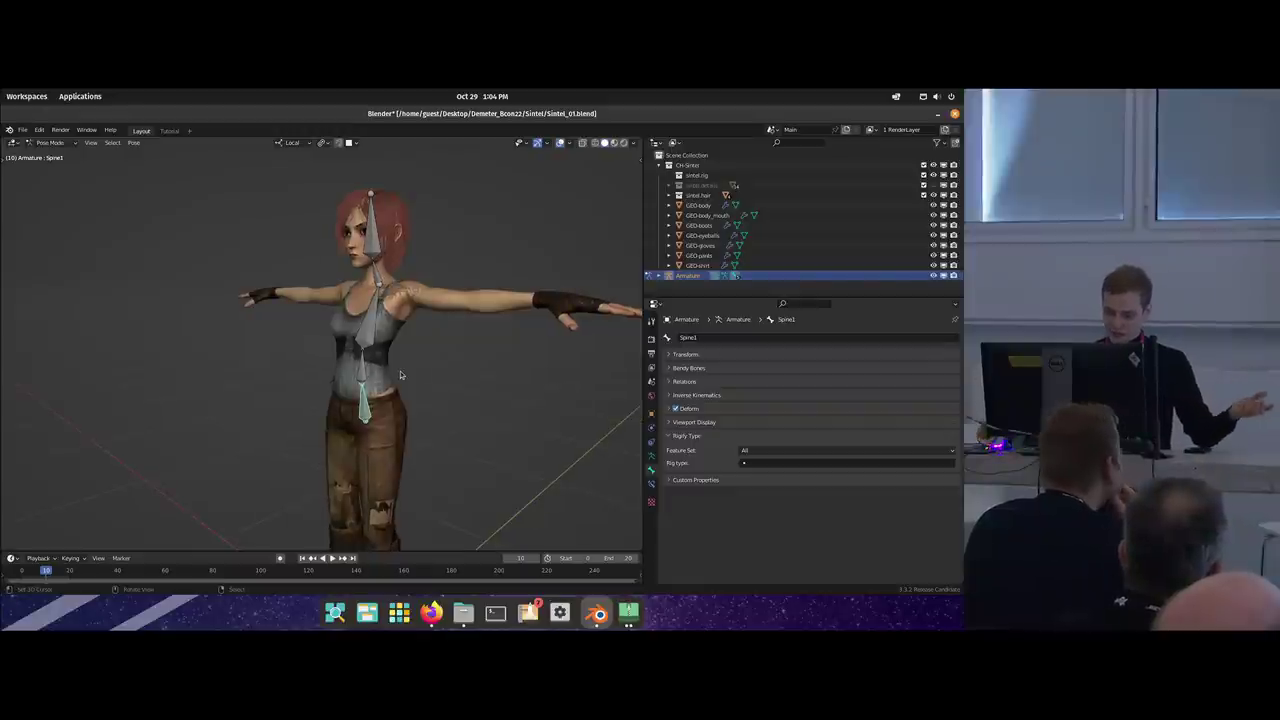
mouse_move(400, 375)
middle_mouse_down()
mouse_move(398, 386)
mouse_move(332, 382)
mouse_move(401, 393)
middle_mouse_up()
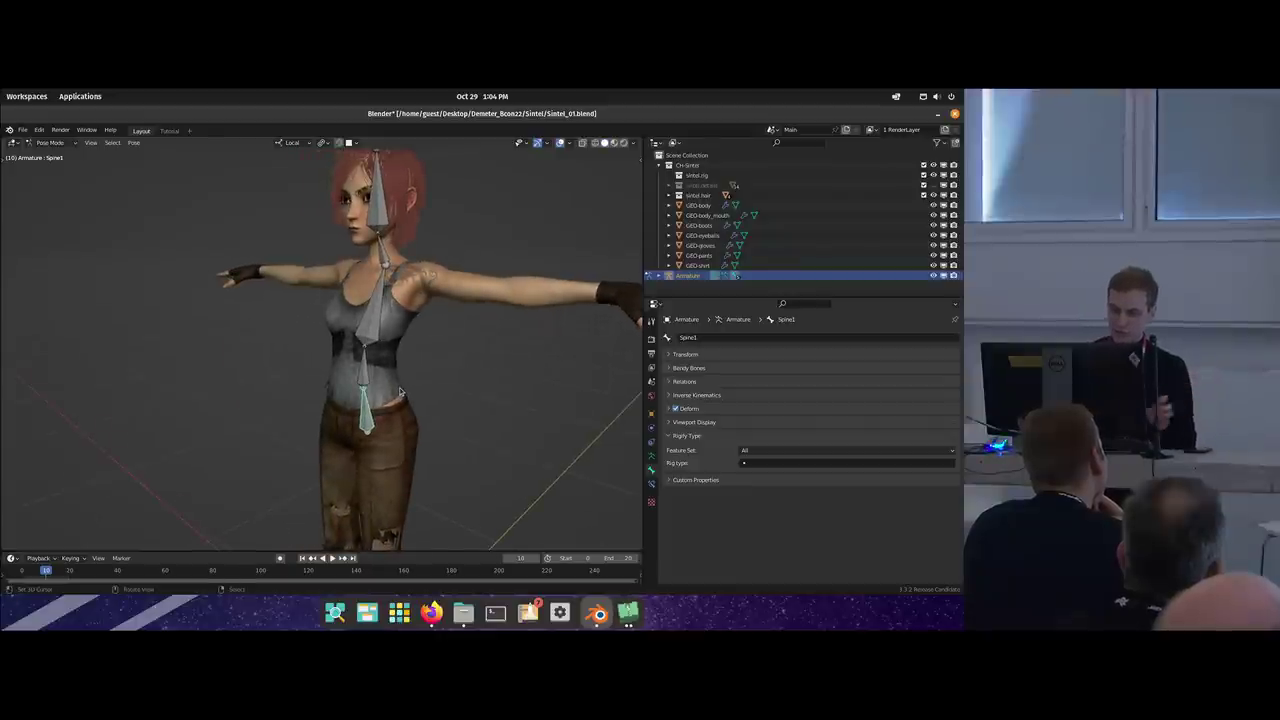
mouse_move(398, 392)
middle_mouse_down()
mouse_move(380, 378)
mouse_move(390, 372)
middle_mouse_up()
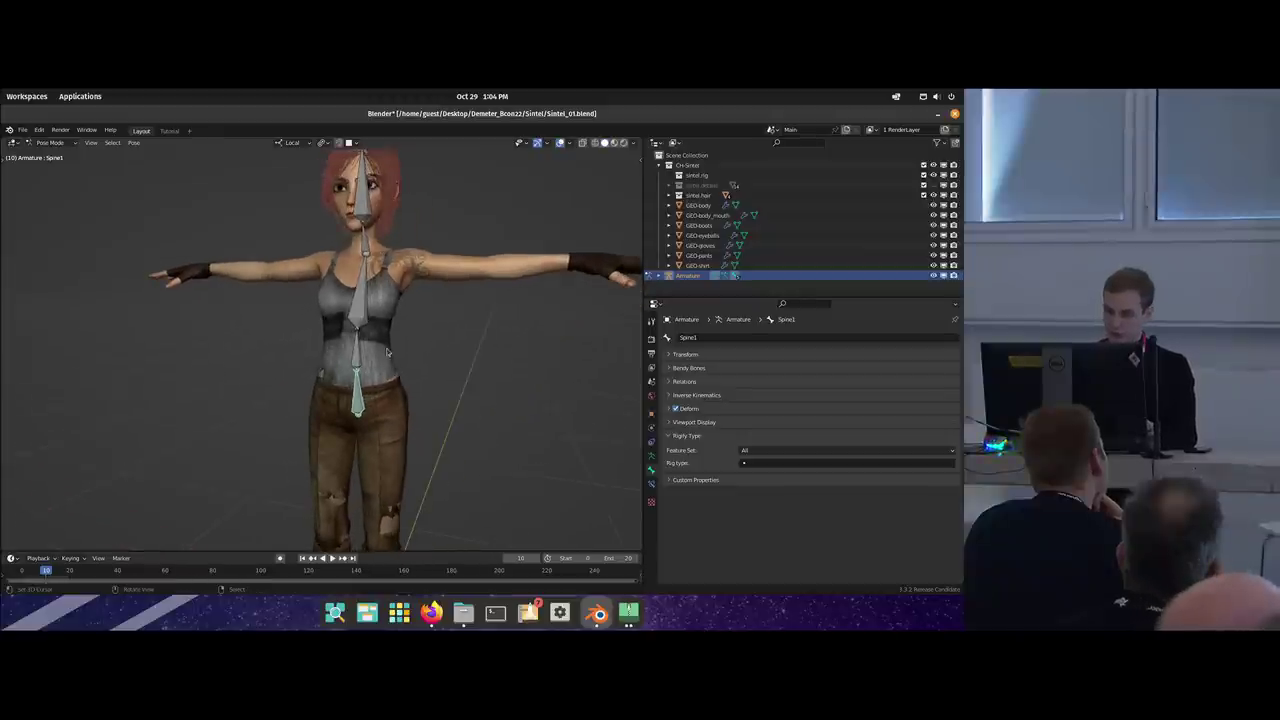
middle_click_drag(386, 270, 364, 291)
scroll(362, 291, "up", 3)
scroll(362, 290, "down", 5)
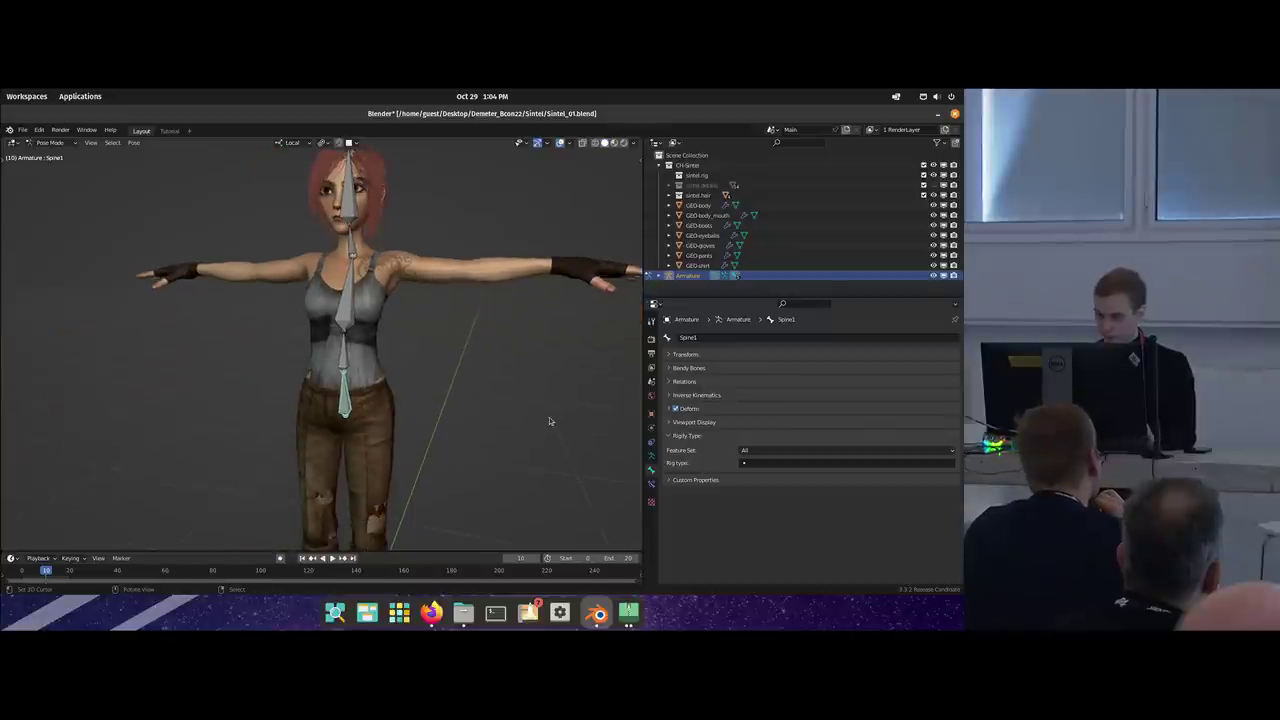
left_click(696, 436)
left_click(698, 437)
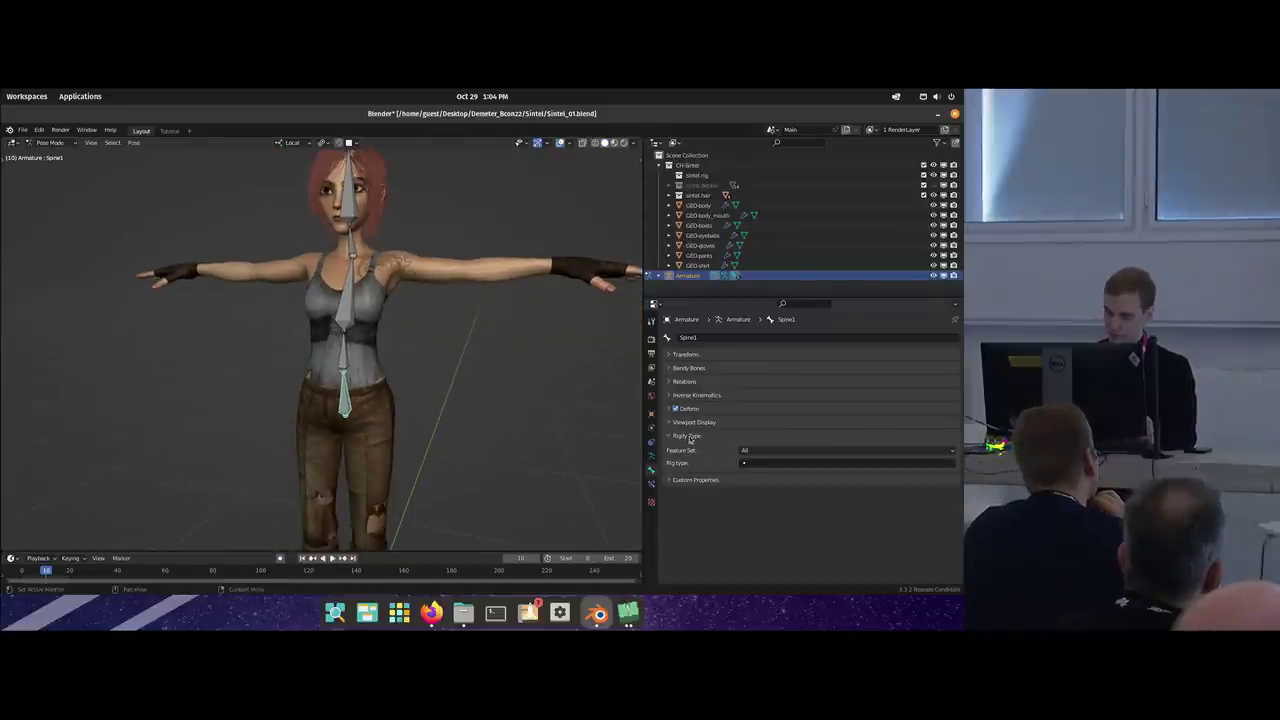
Disable the missing object_batch_rename_datablocks add-on in the Preferences.
left_click(39, 130)
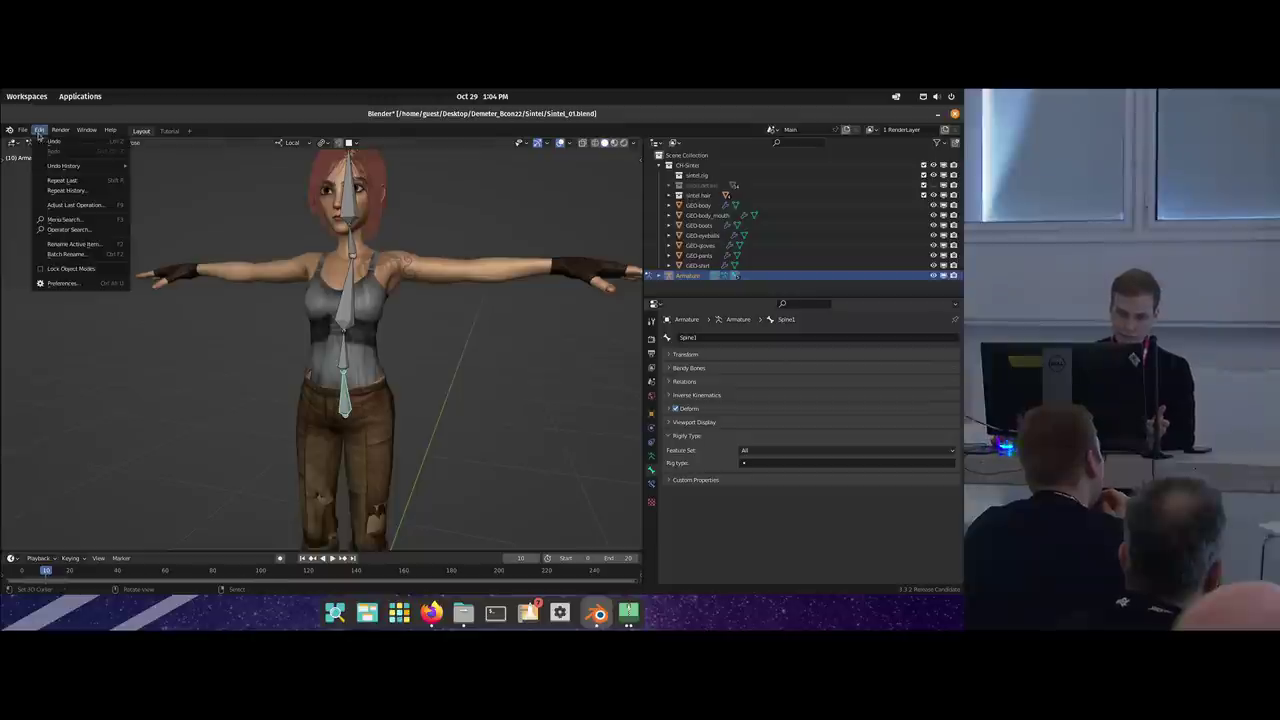
left_click(70, 283)
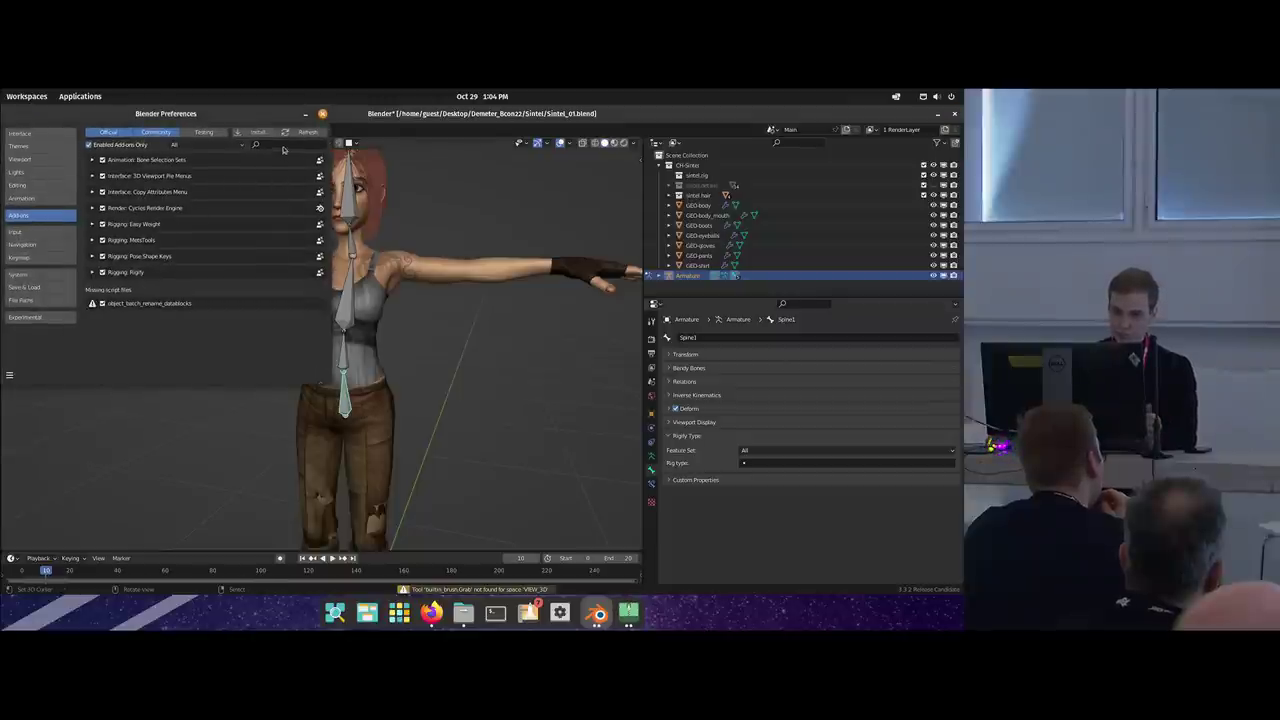
left_click(102, 304)
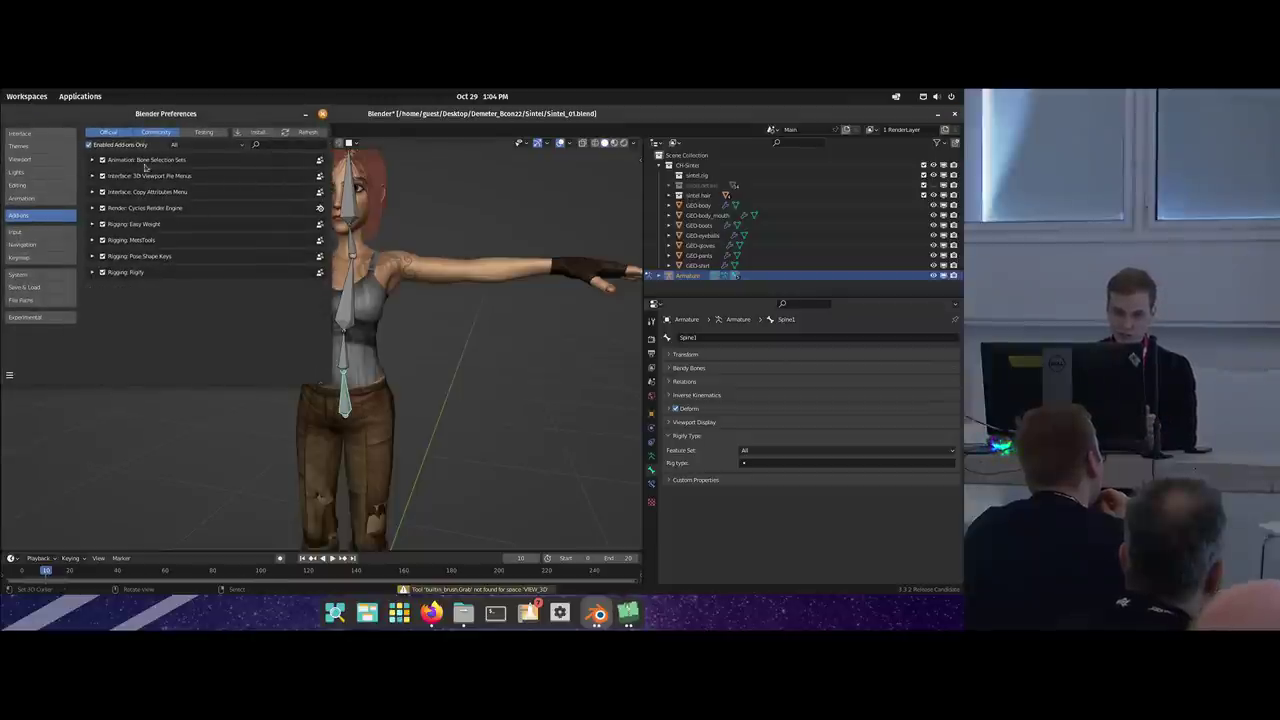
Expand the Rigify add-on's preferences and examine its installed feature sets.
left_click(95, 273)
scroll(110, 240, "down", 2)
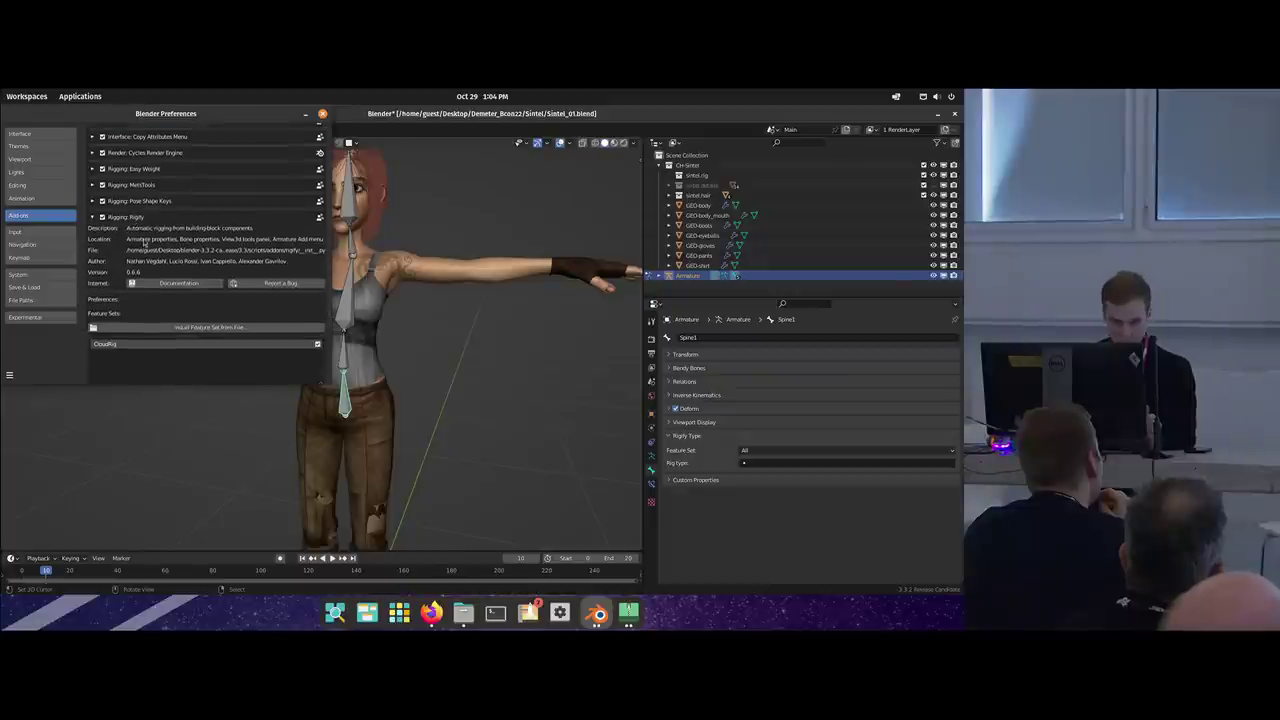
scroll(124, 270, "down", 2)
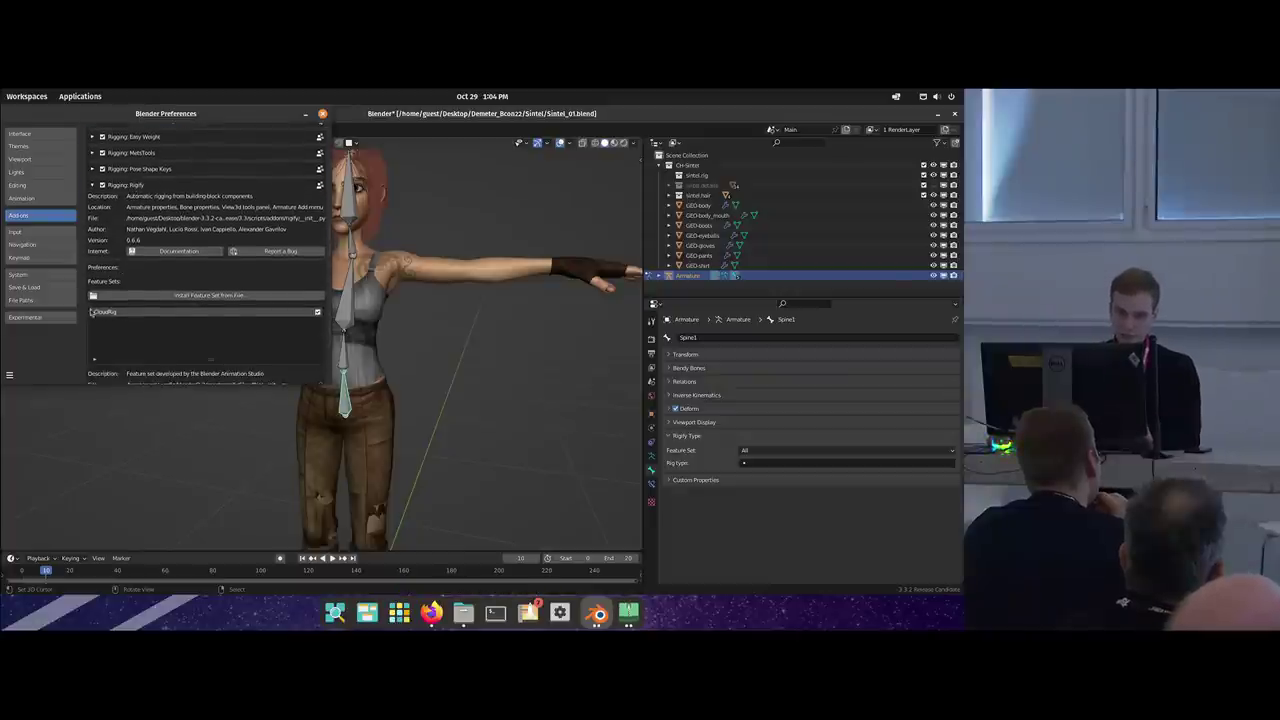
Switch to Firefox, search the web for "blender gitlab cloudrig" in a new tab and open the CloudRig GitLab repository.
left_click(427, 611)
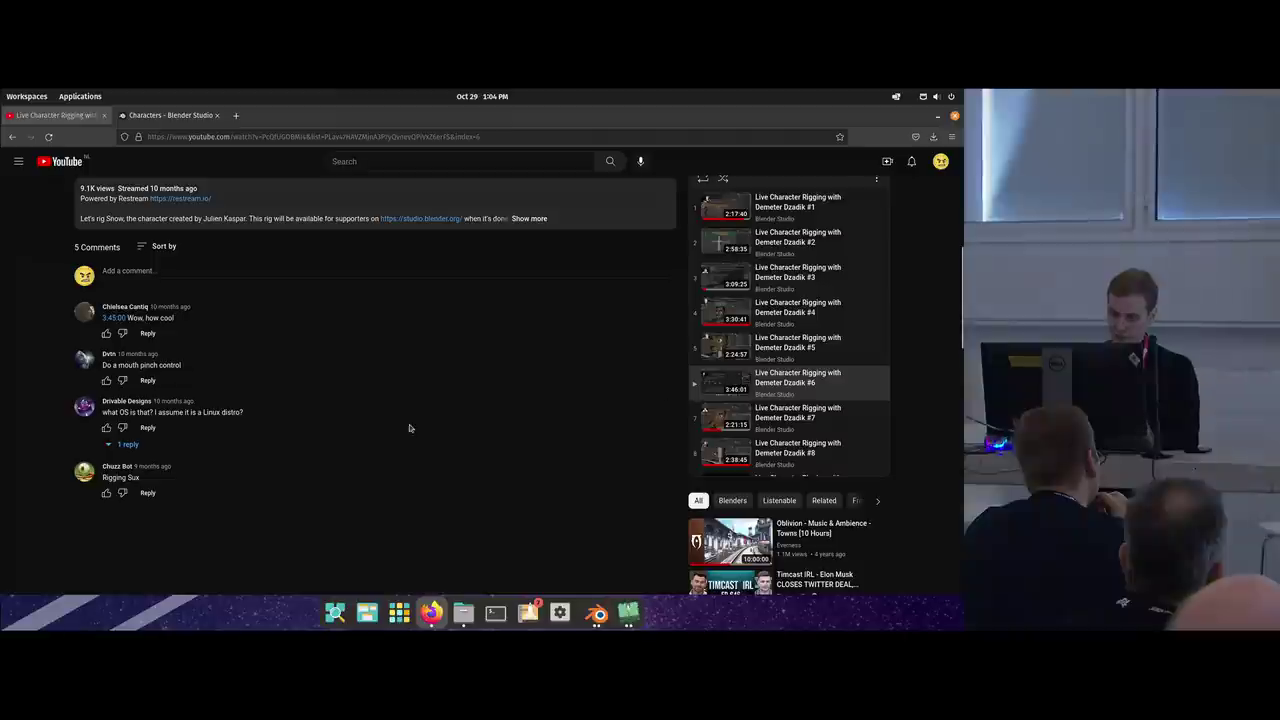
key("ctrl+t")
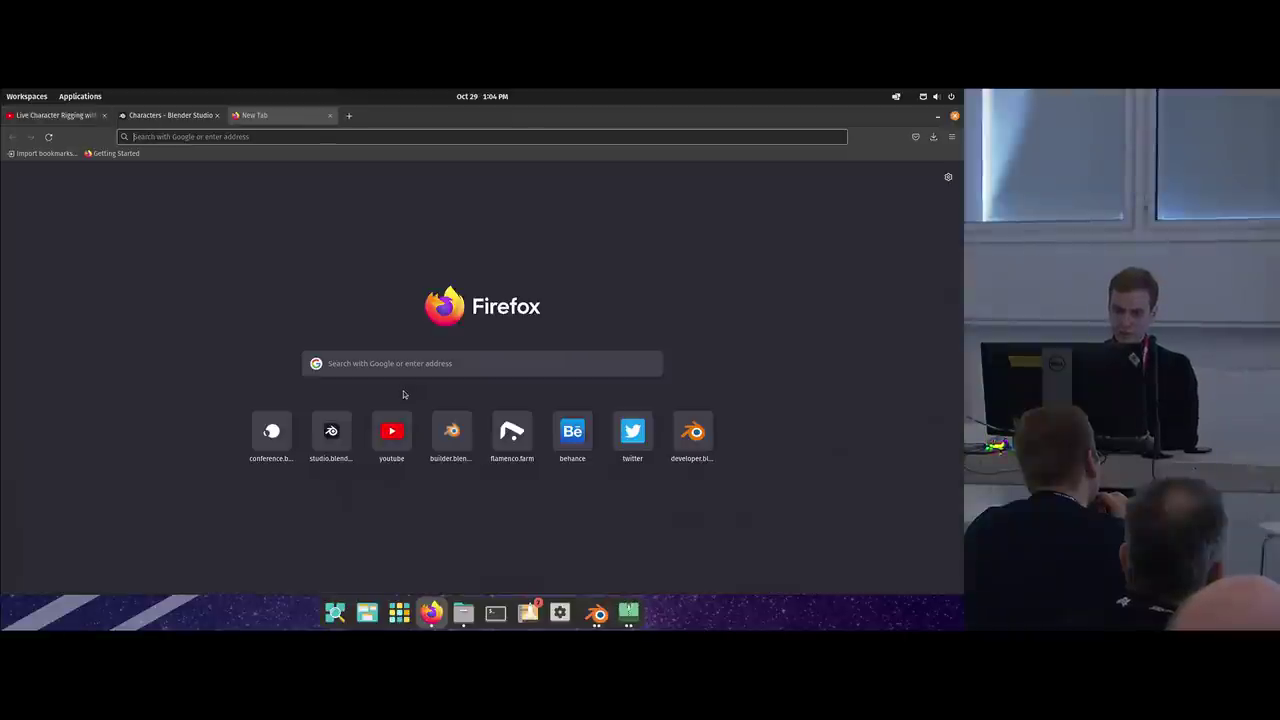
type("blender gitlab")
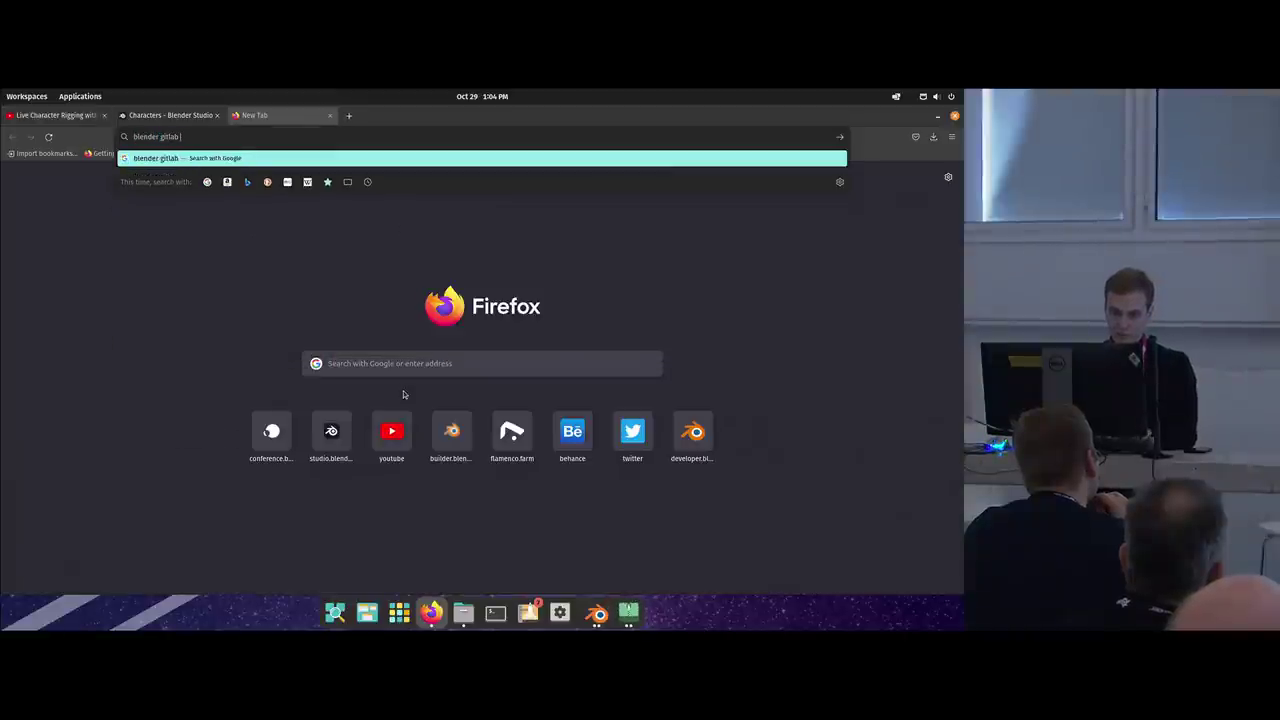
type(" cloudrig")
key("Return")
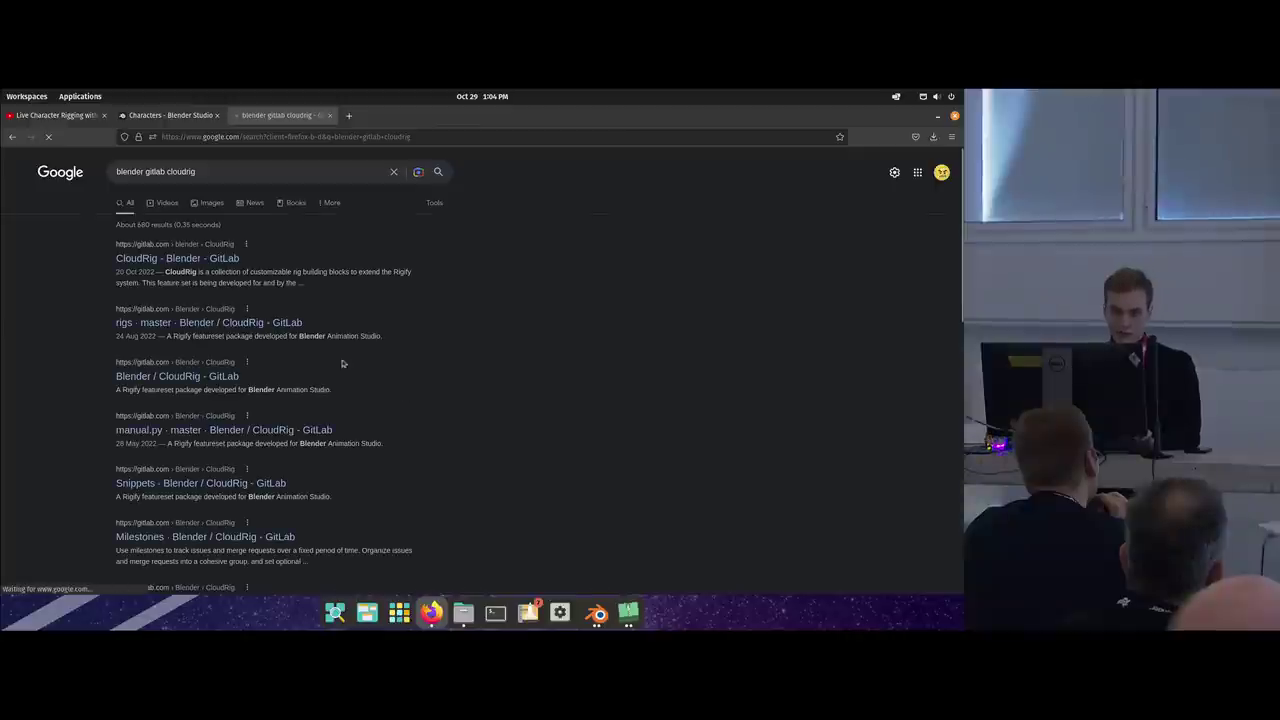
left_click(192, 261)
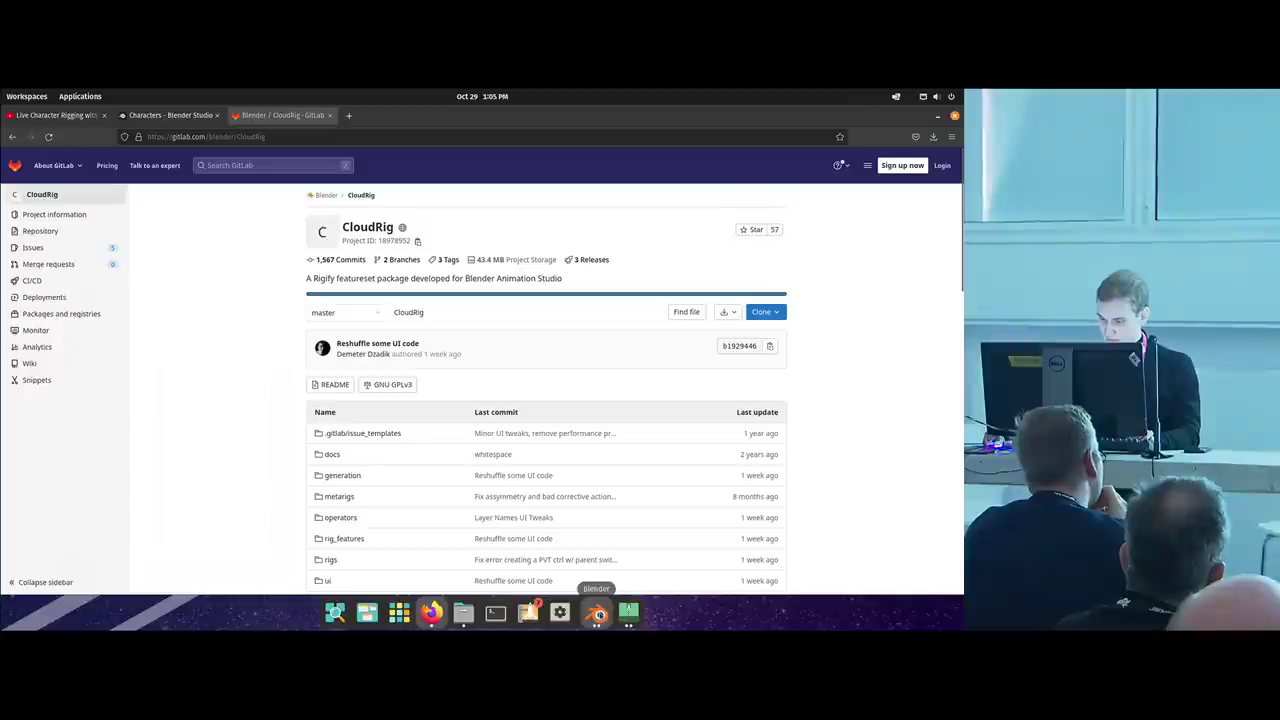
Return to Blender's main window and toggle it to fullscreen, with the whole character framed.
left_click(597, 613)
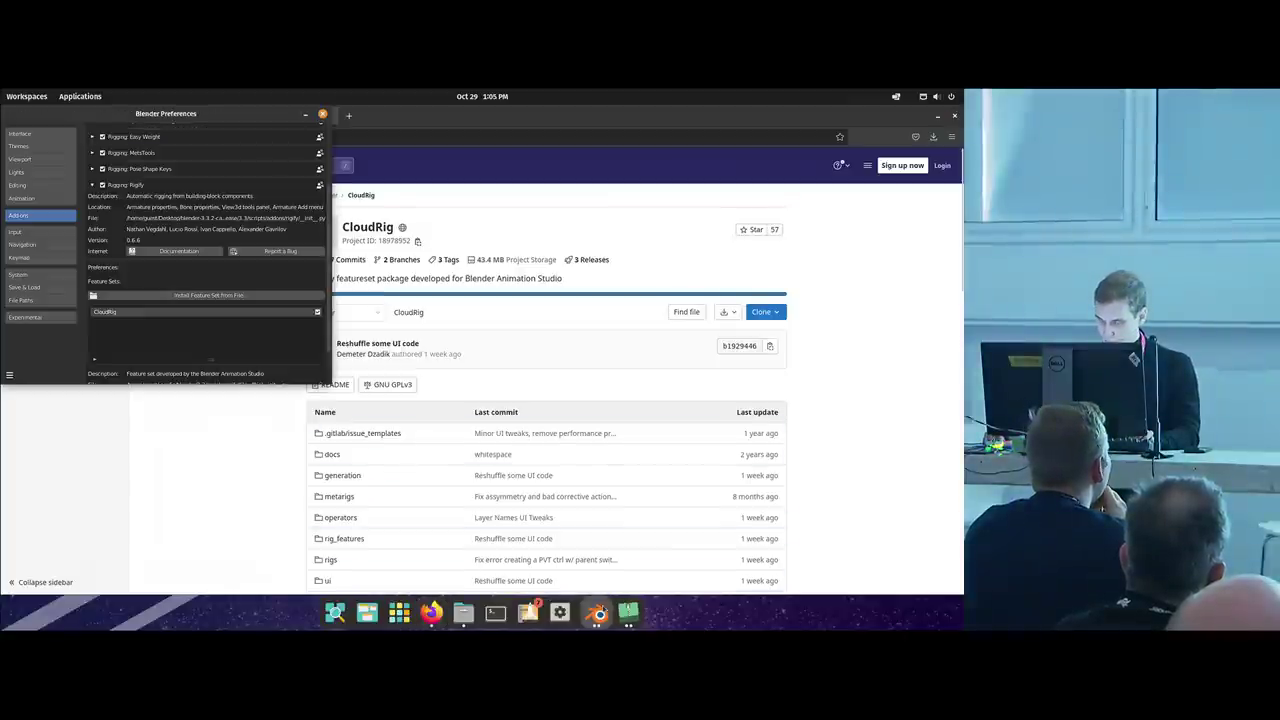
left_click(597, 613)
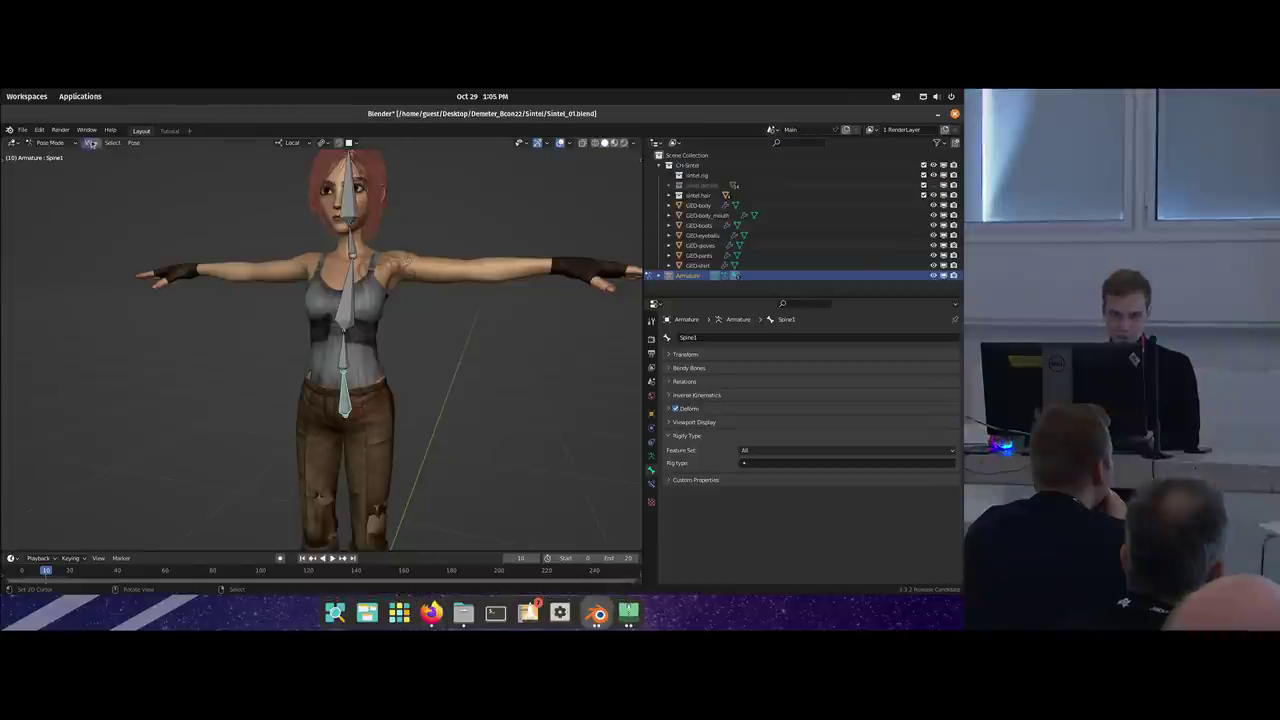
left_click(87, 131)
left_click(122, 170)
middle_click_drag(386, 295, 350, 332)
scroll(391, 306, "down", 1)
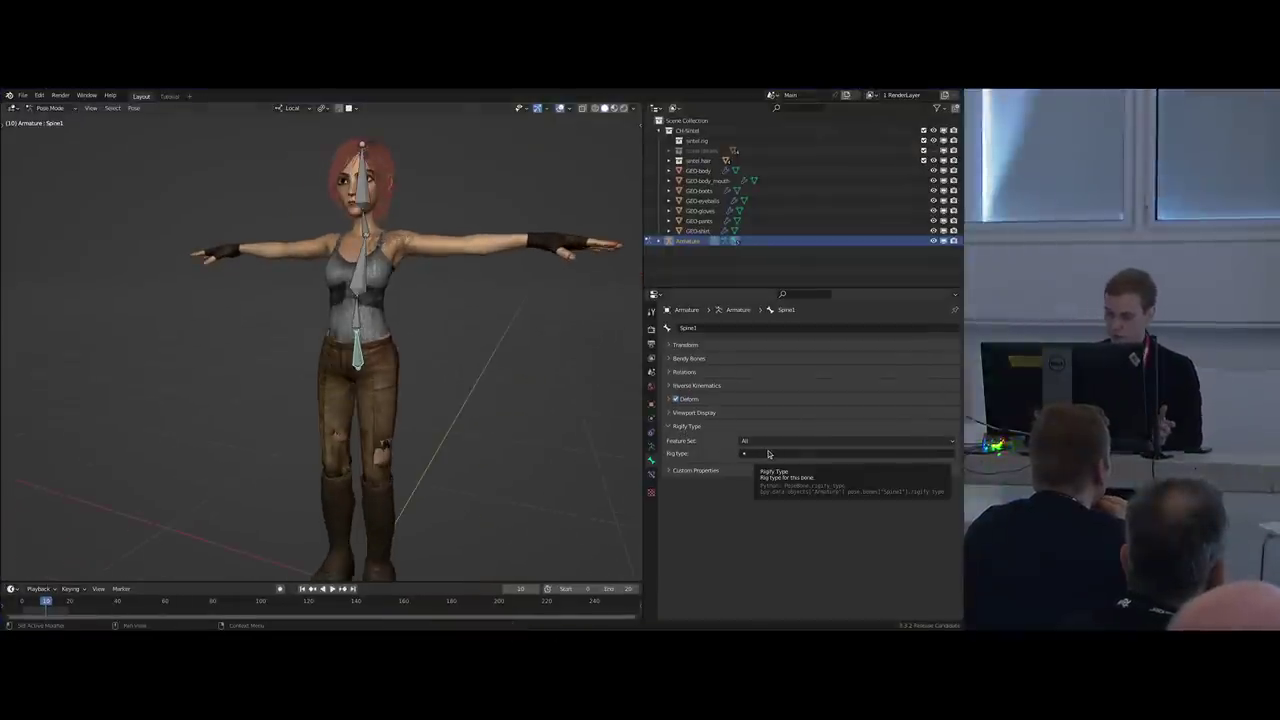
Assign the cloud_spine rig type to the lowest spine bone.
left_click(778, 456)
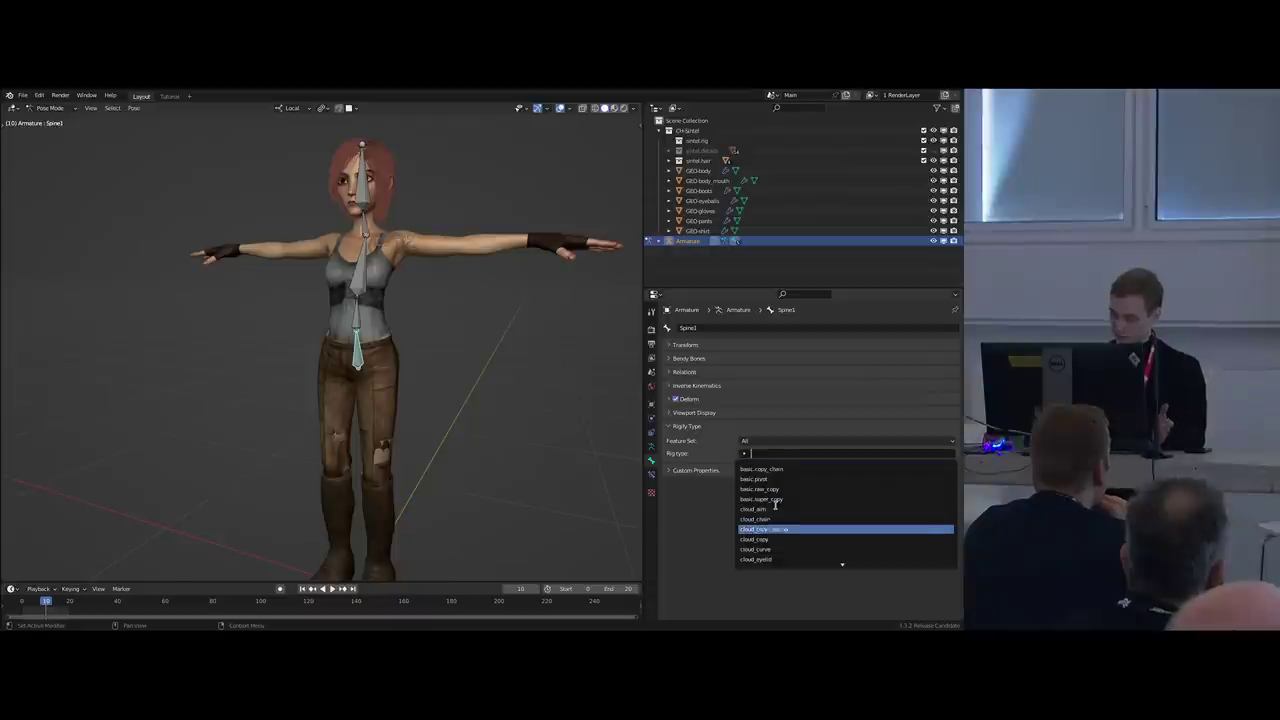
scroll(775, 506, "down", 9)
scroll(775, 505, "down", 8)
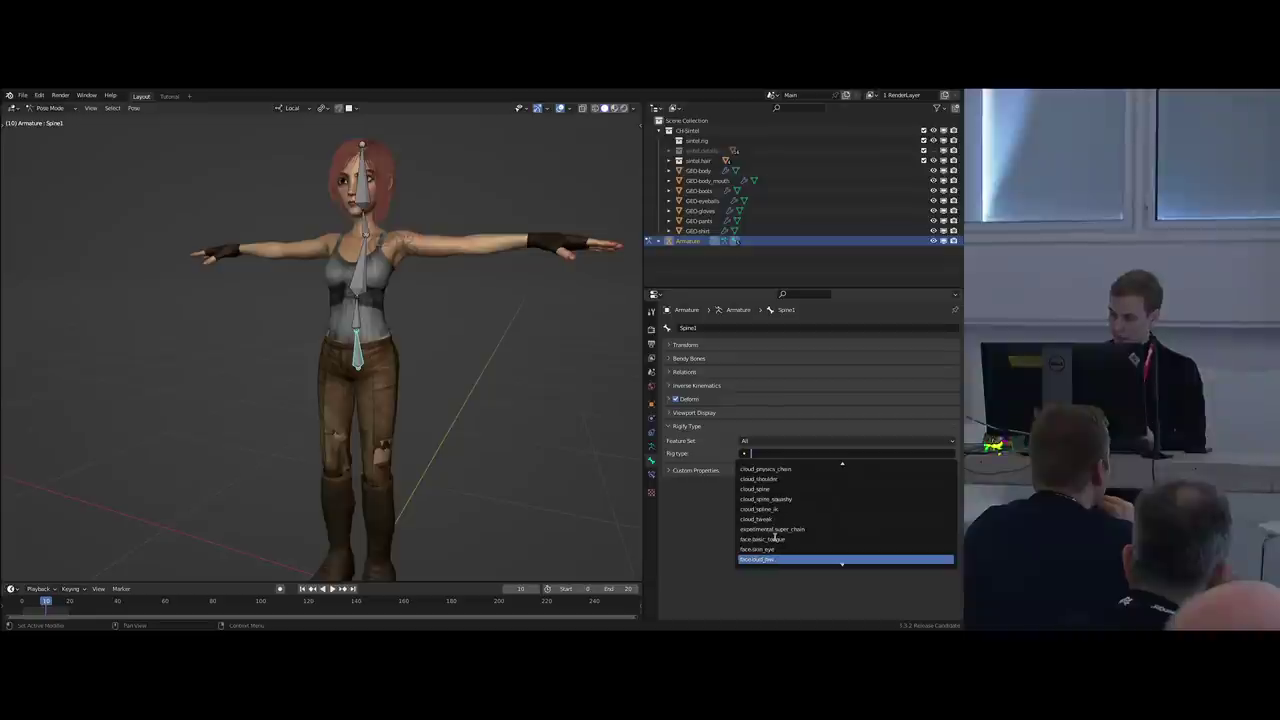
scroll(774, 538, "up", 2)
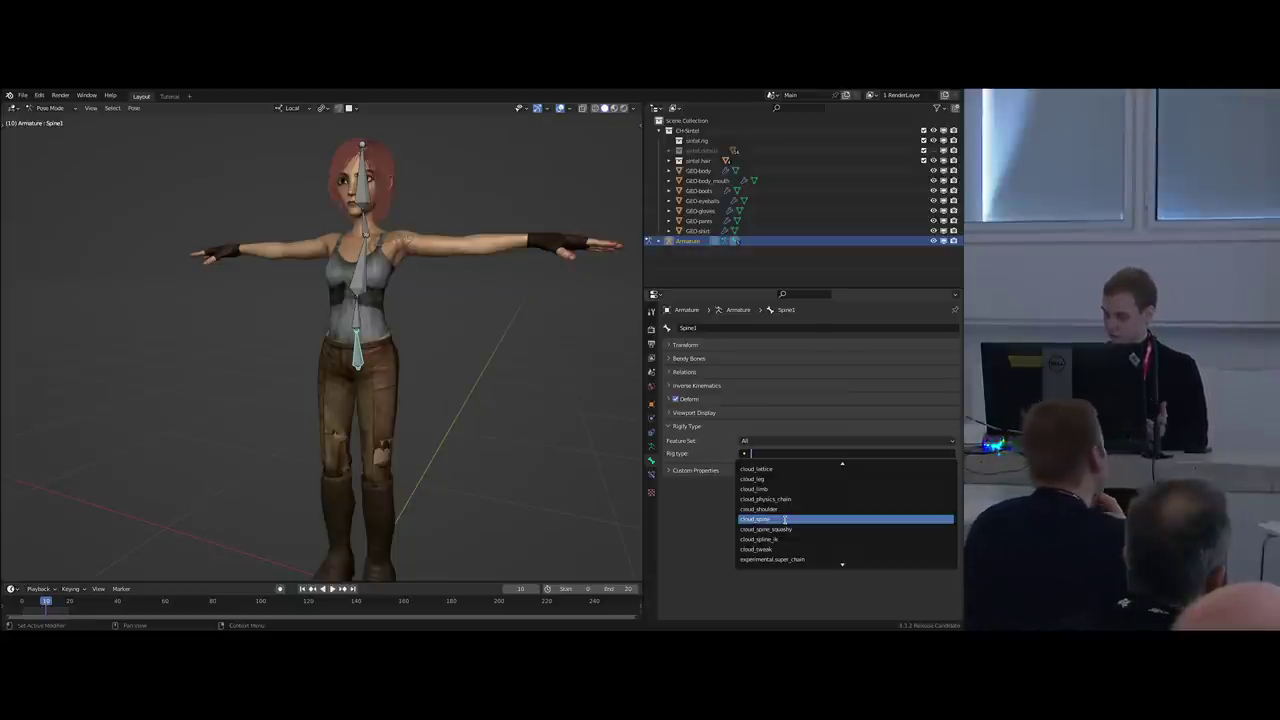
left_click(785, 520)
scroll(760, 480, "down", 3)
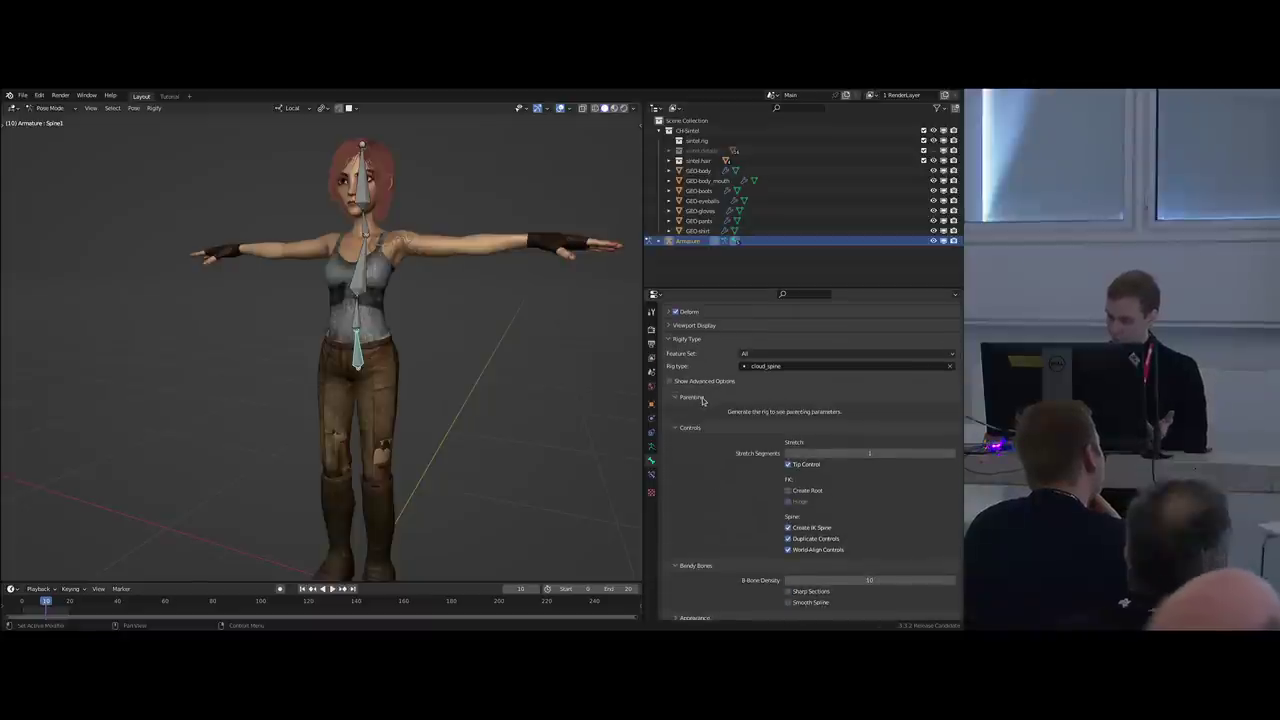
Examine the cloud_spine parameters for parenting, controls, bendy bones and appearance.
left_click(701, 413)
left_click(691, 501)
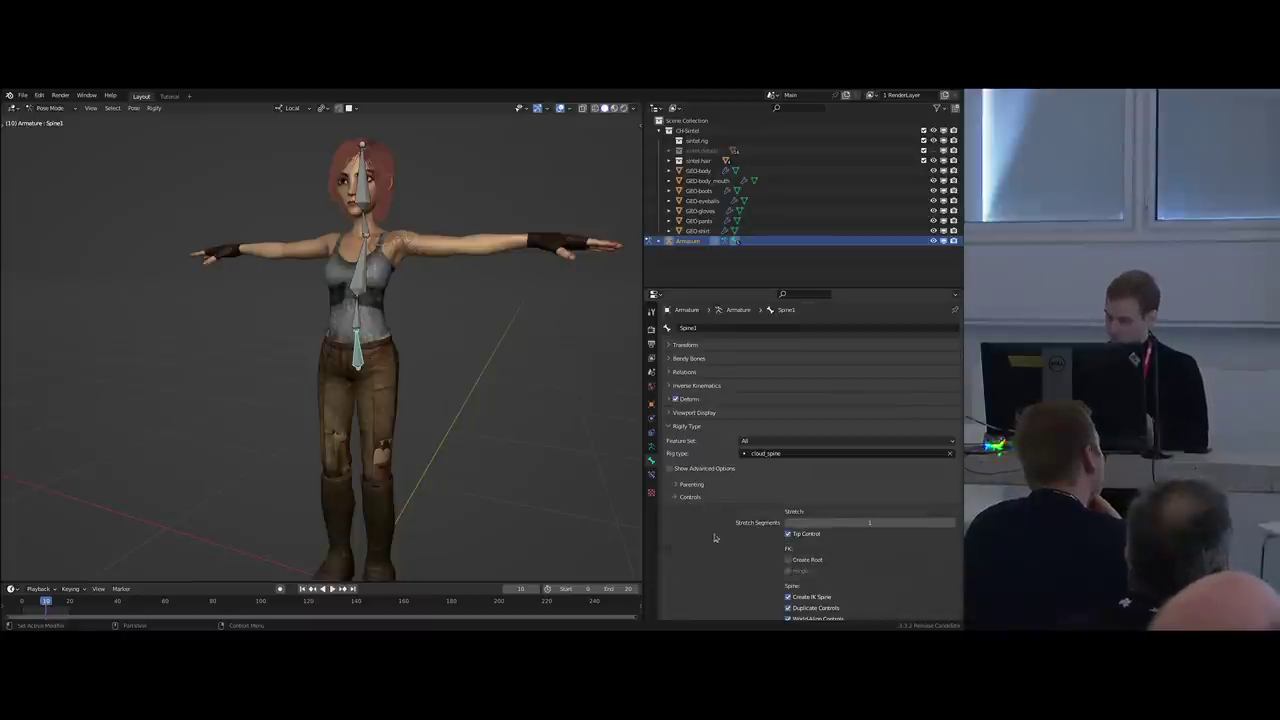
scroll(712, 532, "down", 3)
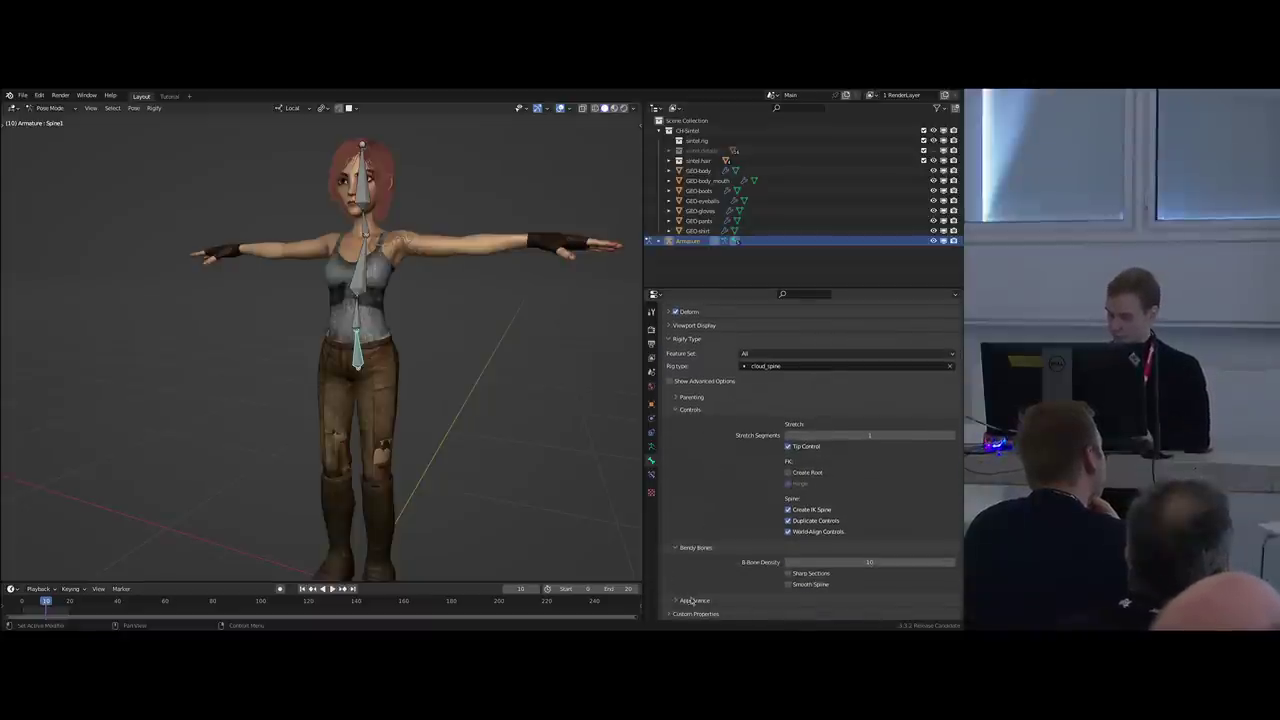
scroll(700, 560, "down", 1)
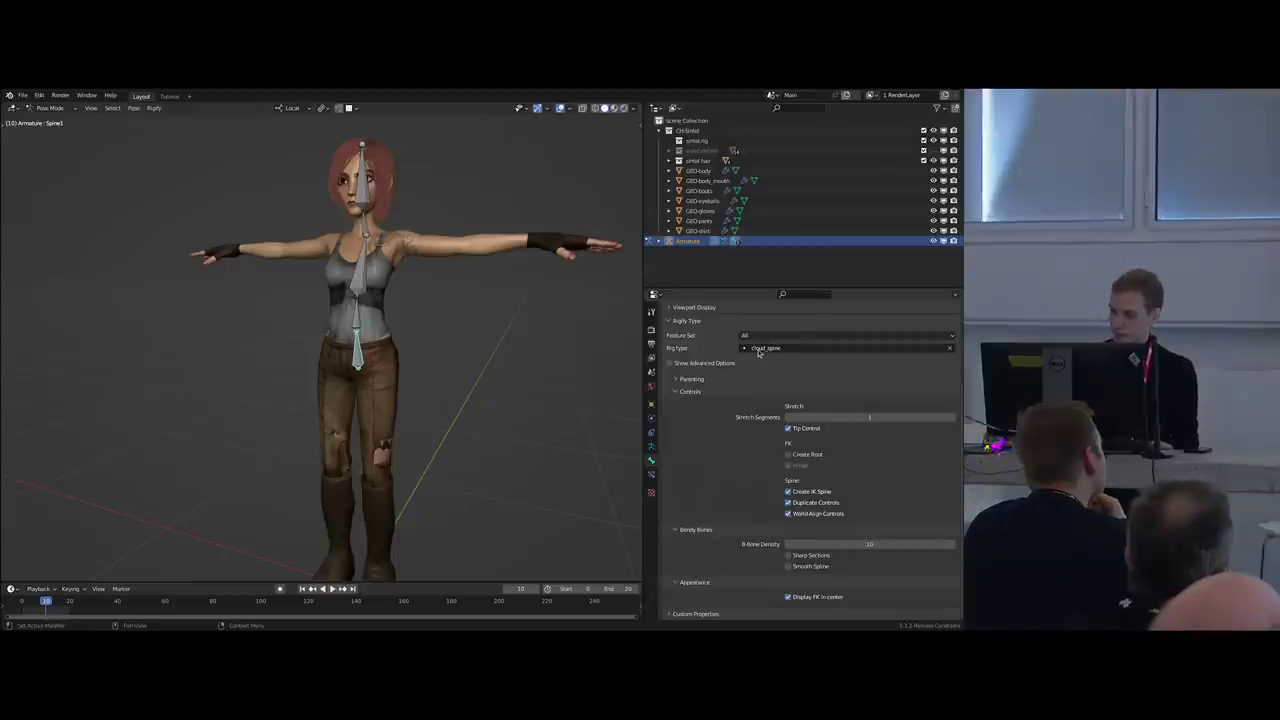
scroll(359, 345, "up", 5)
scroll(362, 370, "down", 4)
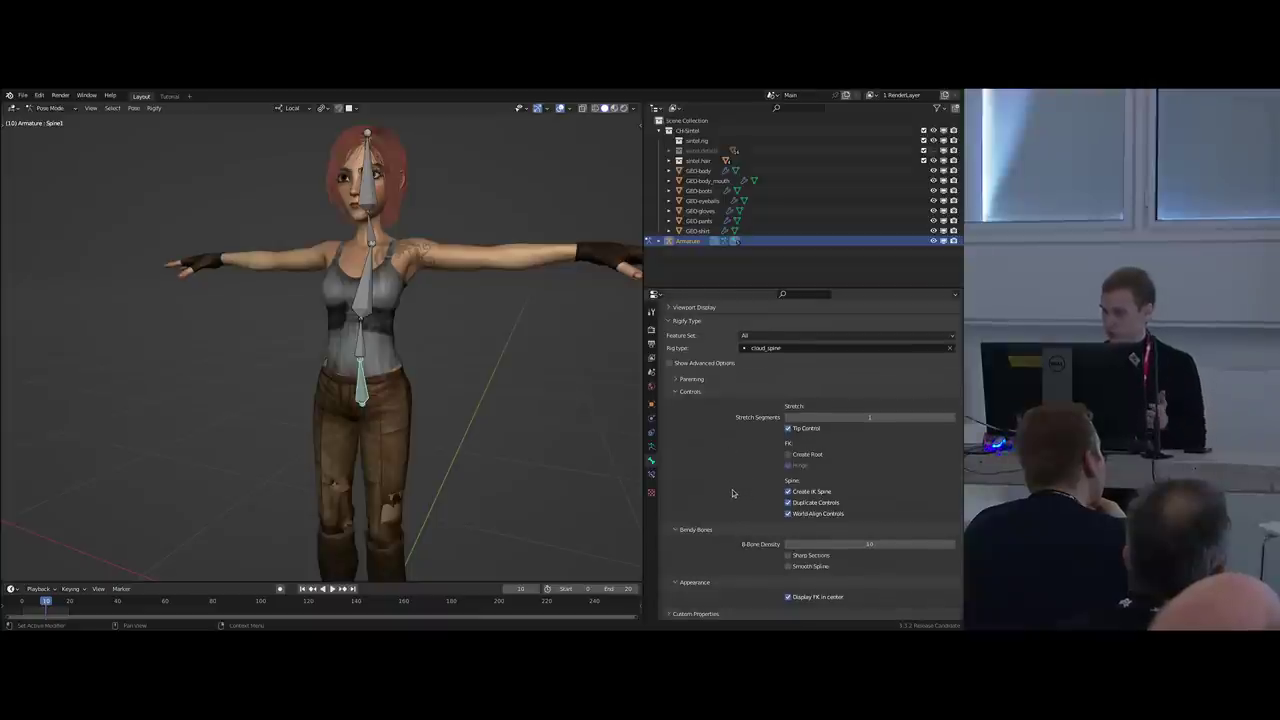
Generate the CloudRig from the armature and view the resulting controls around the character.
middle_click_drag(515, 441, 509, 441)
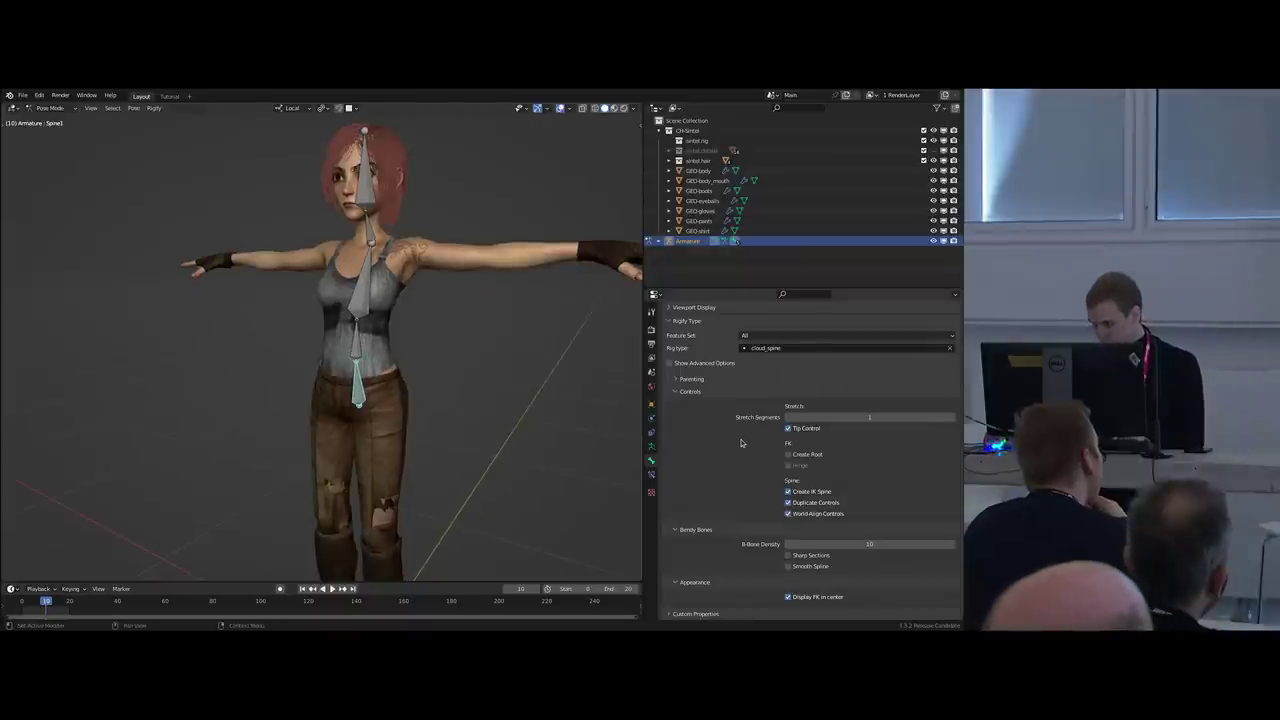
left_click(651, 449)
left_click(681, 440)
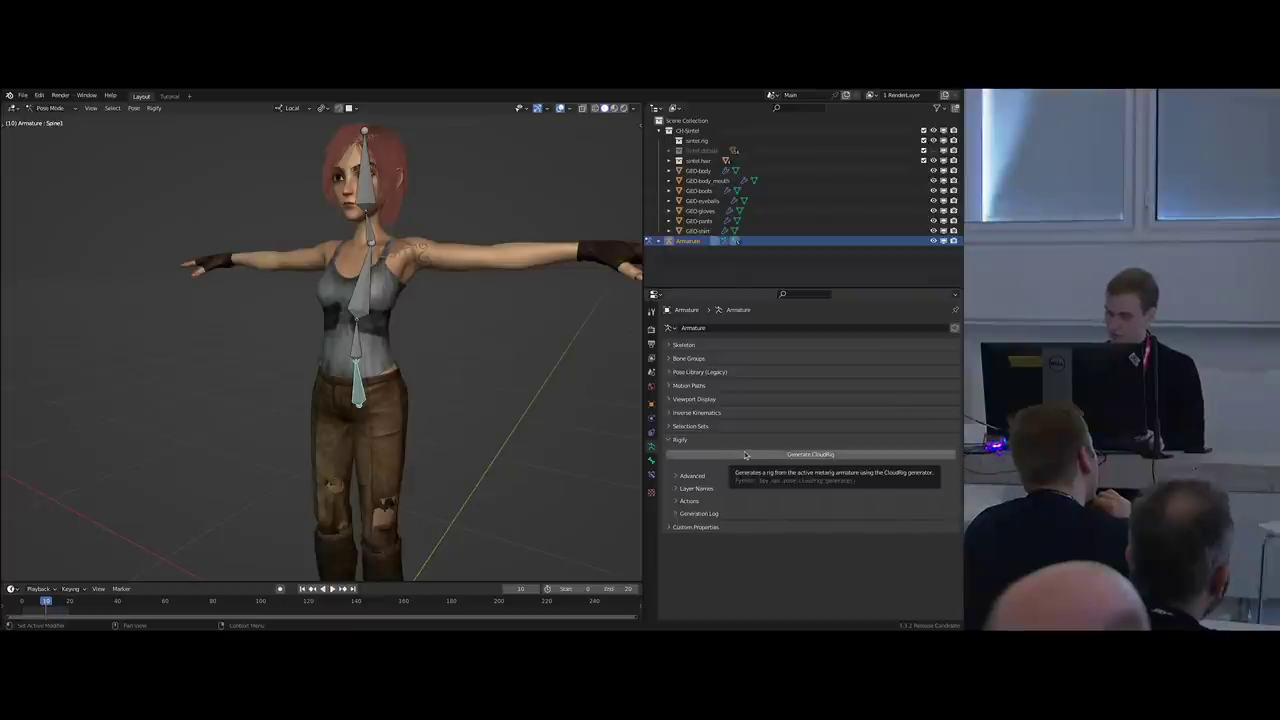
left_click(748, 456)
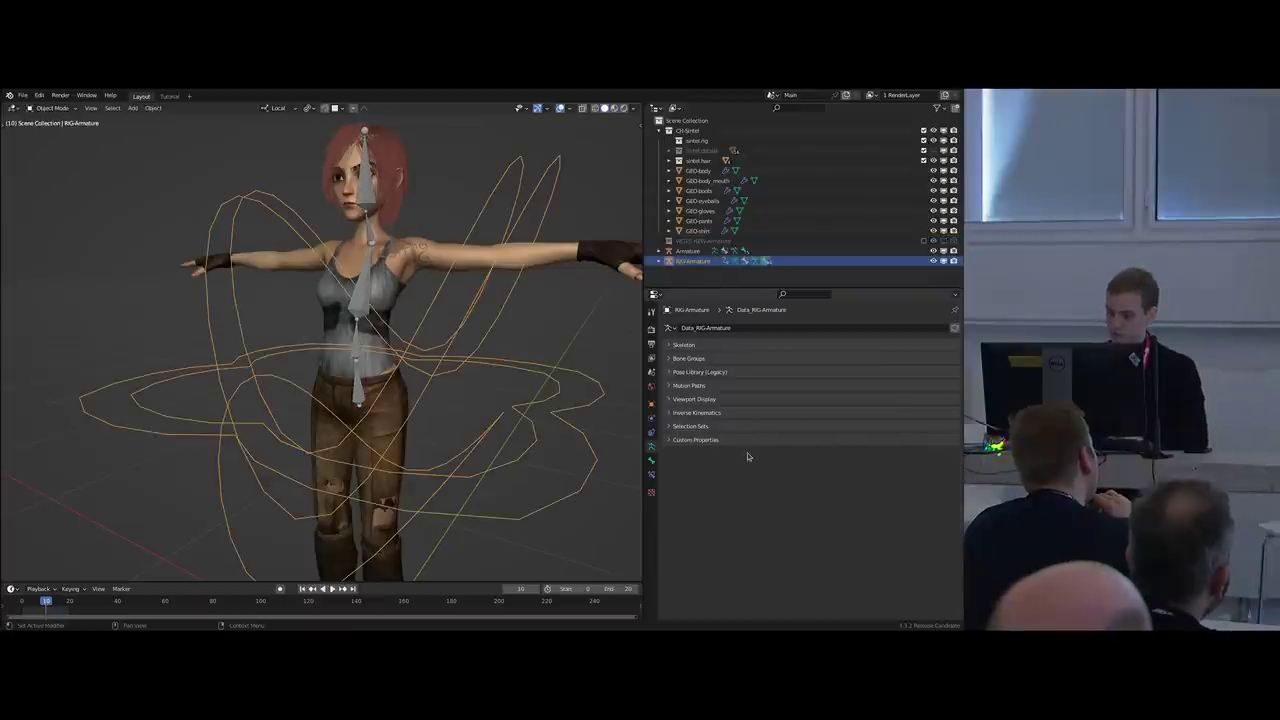
scroll(473, 409, "down", 5)
scroll(437, 406, "up", 3)
middle_click_drag(438, 322, 455, 300)
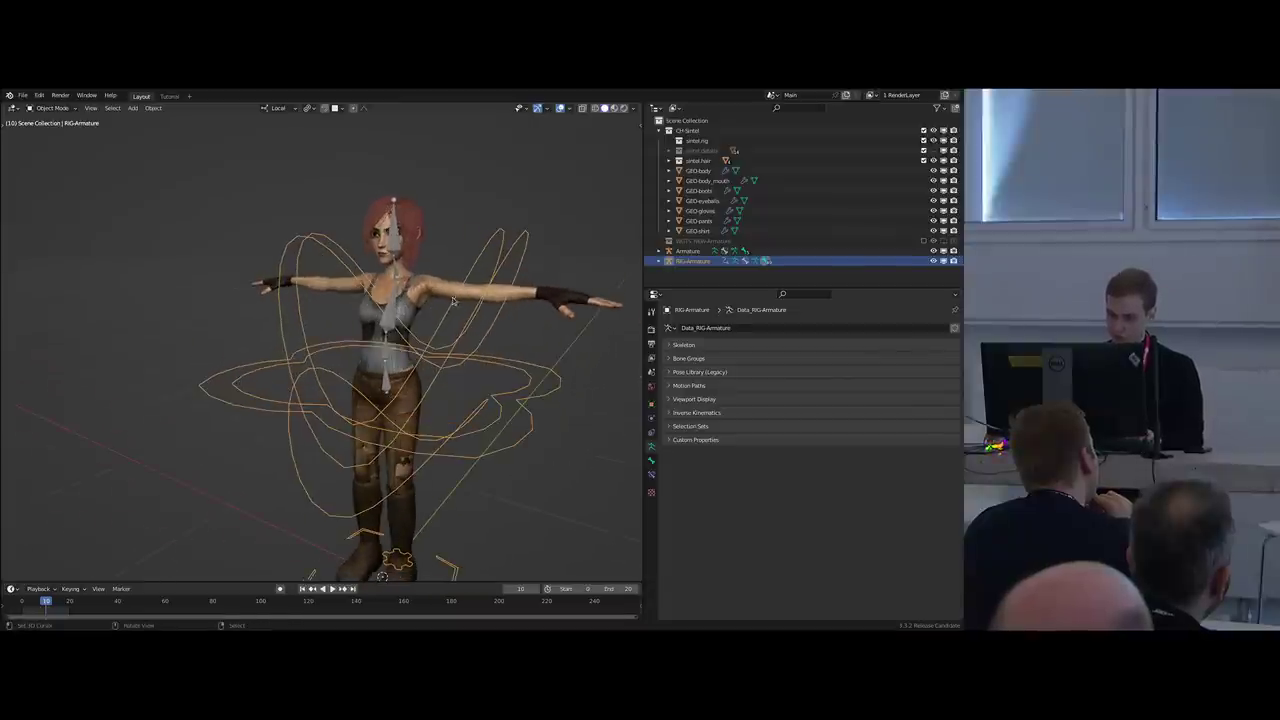
Select the original metarig armature and set its viewport bone display to B-Bone.
right_click(385, 327)
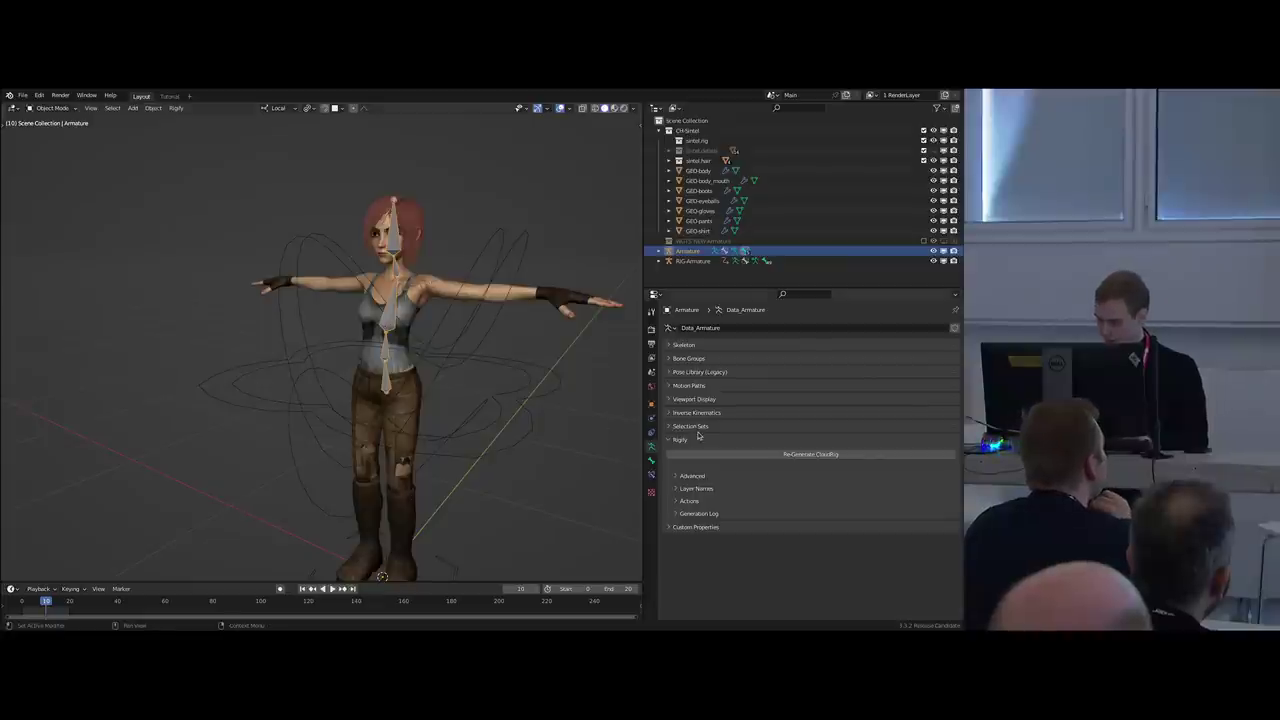
left_click(695, 400)
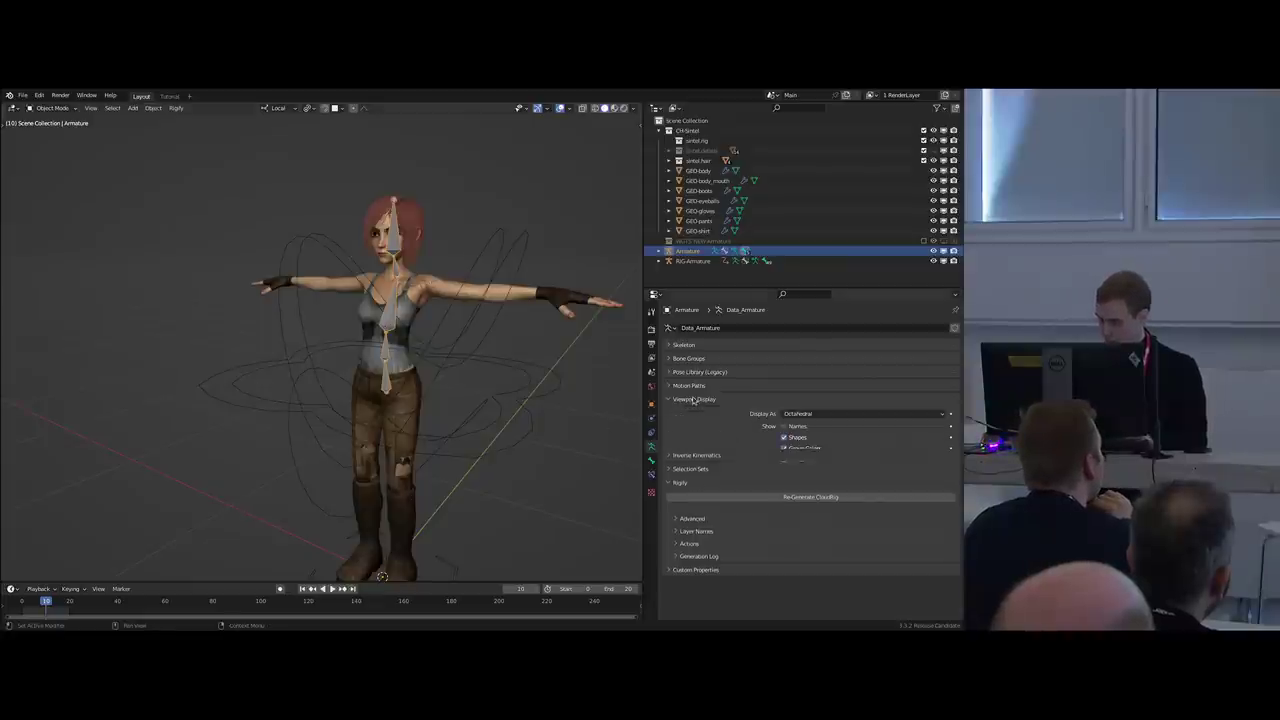
left_click(799, 414)
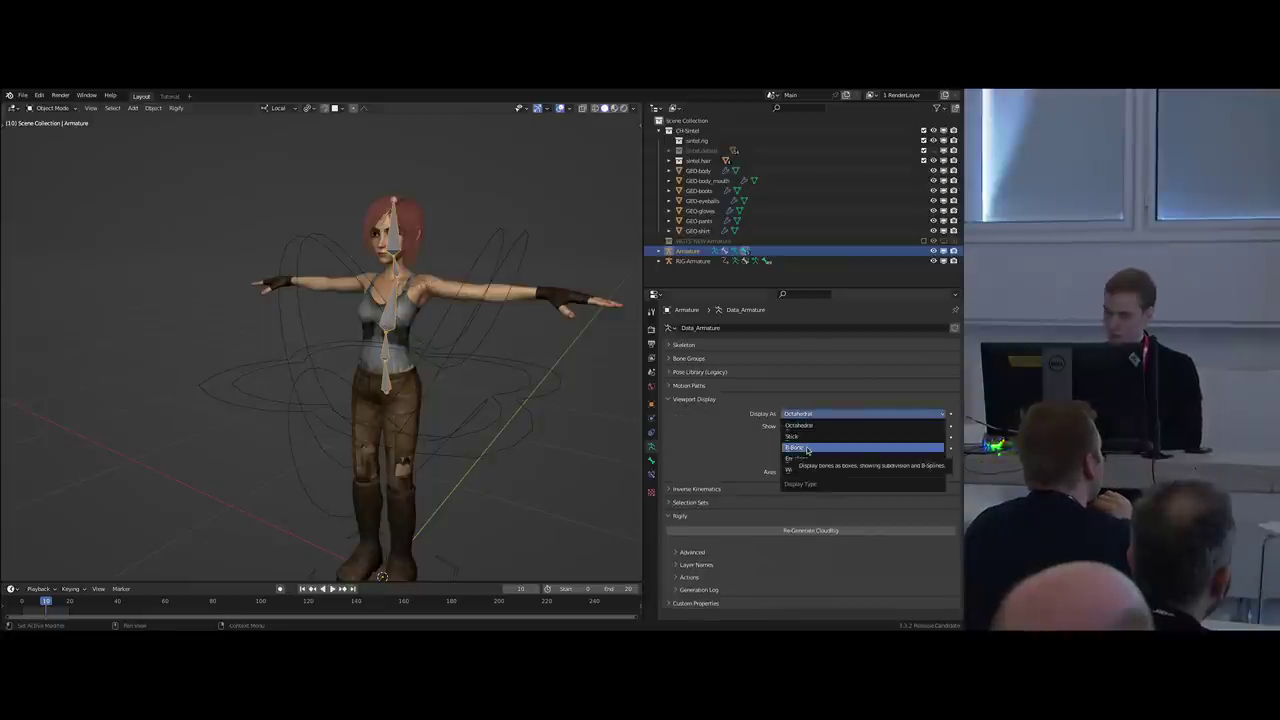
left_click(808, 450)
middle_click_drag(540, 406, 508, 394)
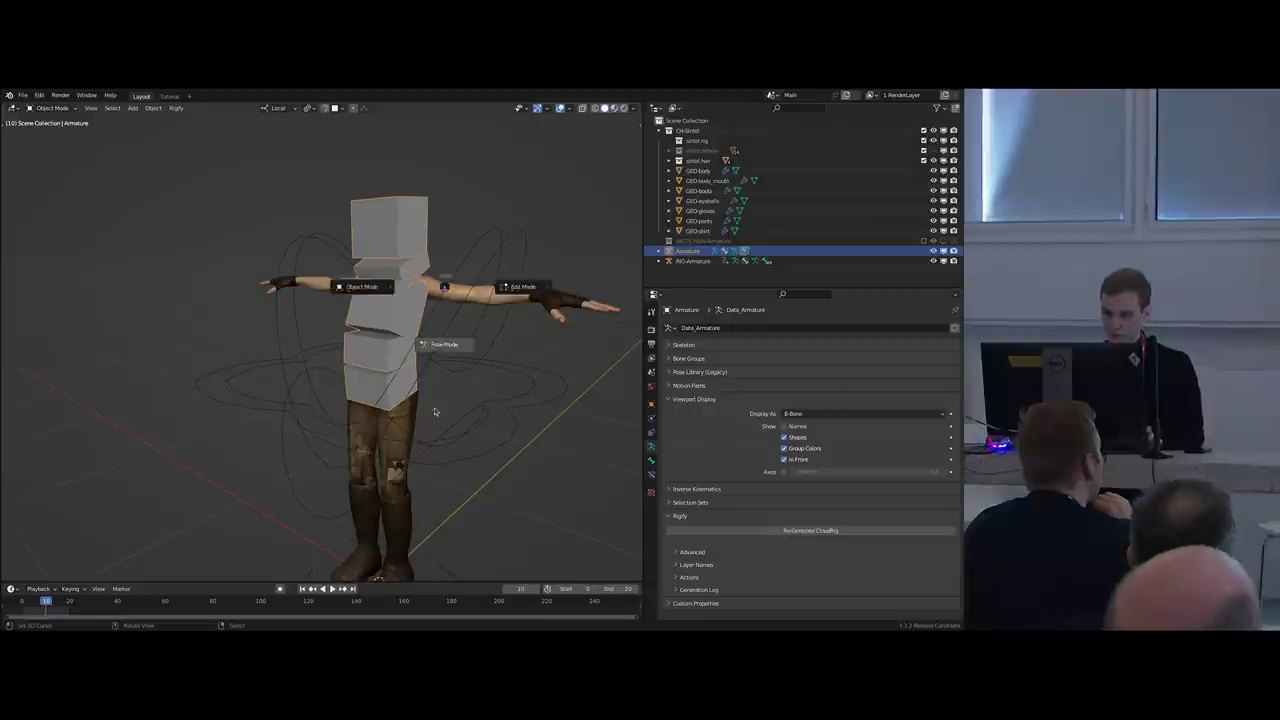
In Pose Mode, select all spine, neck and head bones and scale down their B-Bone display size.
key("ctrl+Tab")
right_click(390, 386)
right_click(390, 386)
right_click(382, 350, "shift")
right_click(371, 300, "shift")
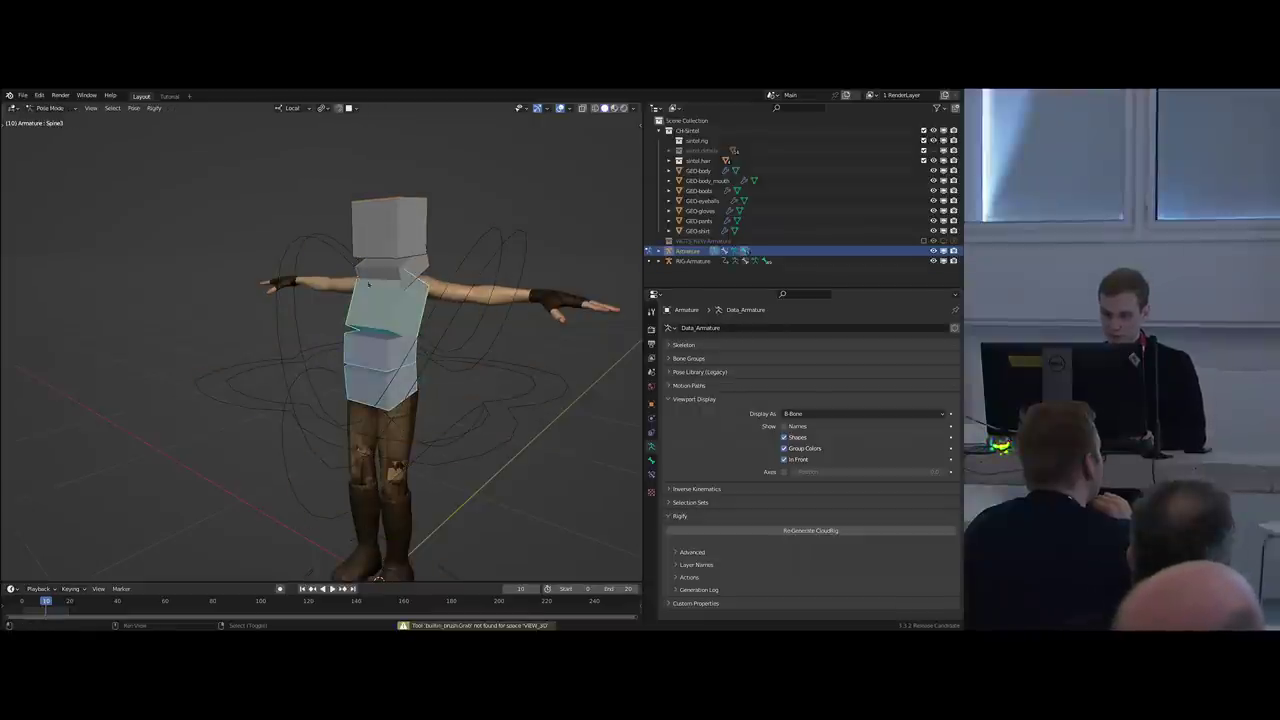
right_click(378, 267, "shift")
right_click(377, 236, "shift")
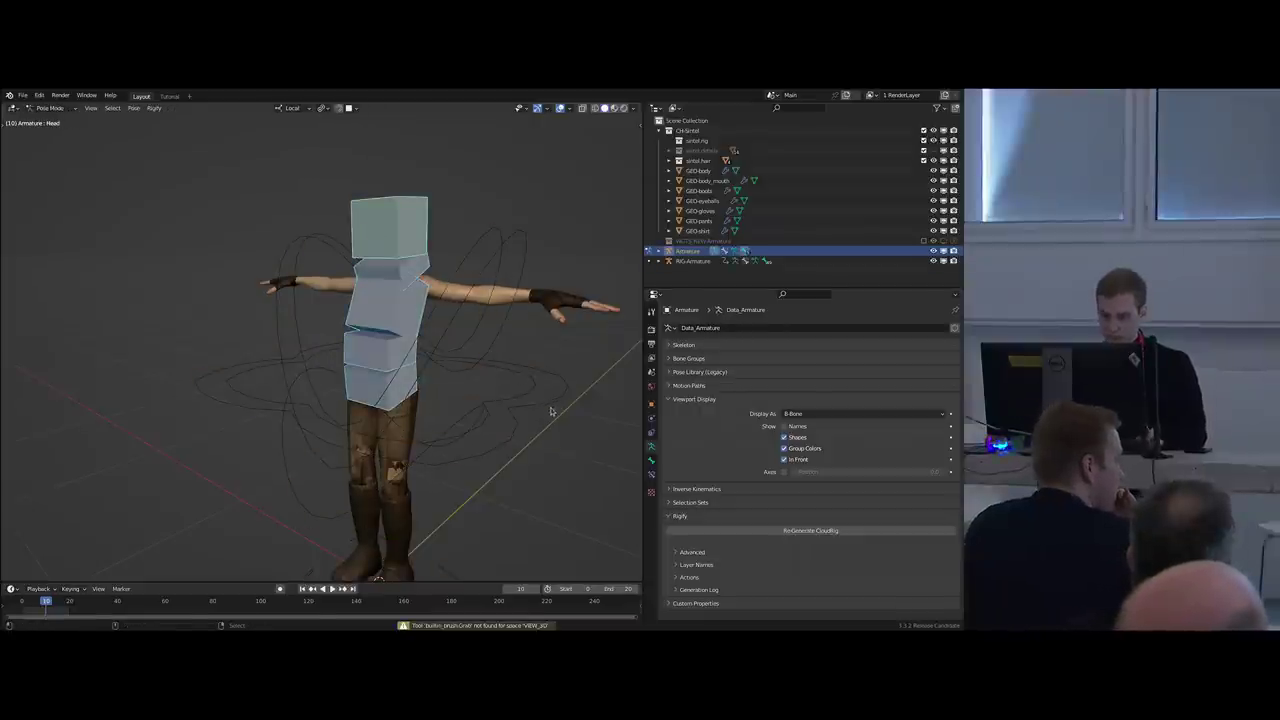
key("ctrl+alt+s")
left_click(404, 345)
scroll(405, 345, "up", 3)
middle_click_drag(405, 345, 422, 347)
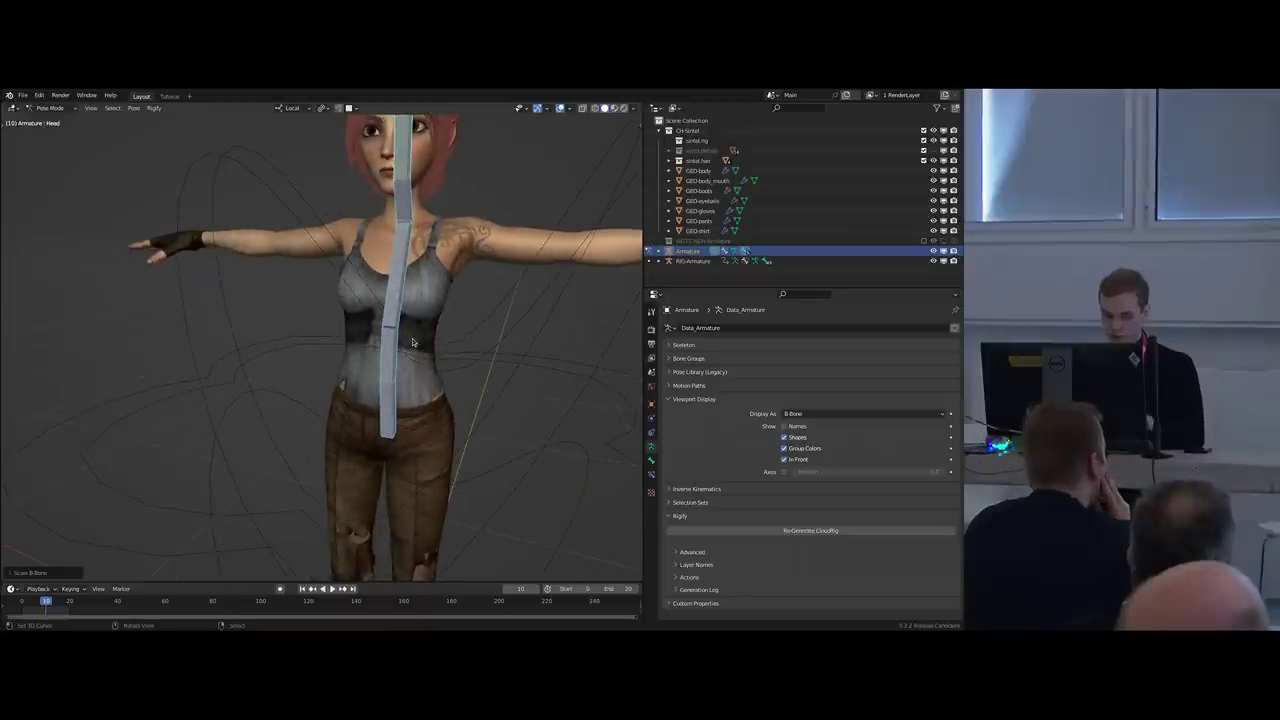
Check the middle spine bone's transform values and go through the metarig's bones one by one.
key("n")
right_click(392, 348)
left_click(636, 128)
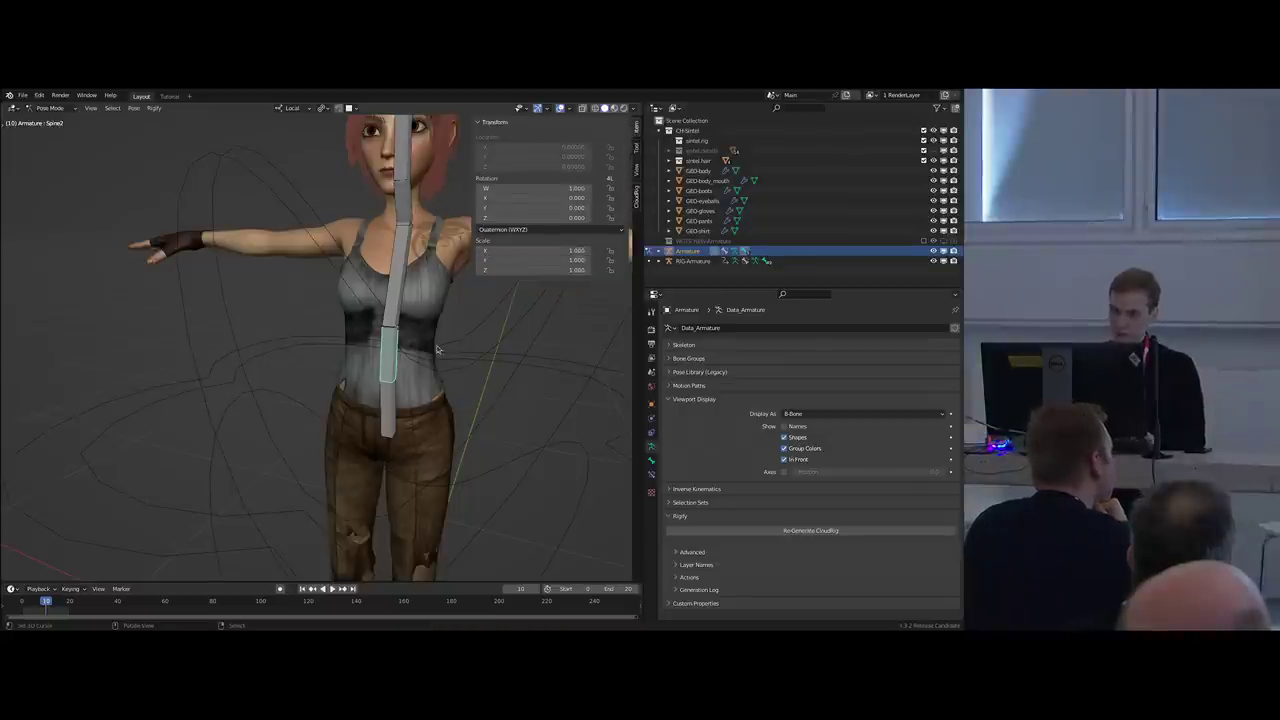
scroll(443, 347, "down", 2)
middle_click_drag(443, 347, 422, 355)
key("n")
right_click(394, 392)
right_click(394, 357)
right_click(401, 310)
right_click(406, 256)
right_click(405, 232)
right_click(406, 252)
right_click(402, 298)
Regenerate the rig from the metarig and switch back to the metarig.
middle_click_drag(465, 369, 392, 400, "shift")
key("ctrl+alt+r")
scroll(366, 380, "up", 4)
scroll(366, 380, "down", 5)
key("shift+t")
In Pose Mode, select all spine, neck and head bones and slightly enlarge their B-Bone display size.
key("ctrl+Tab")
right_click(396, 374)
right_click(396, 334, "shift")
right_click(402, 282, "shift")
right_click(408, 230, "shift")
right_click(406, 182, "shift")
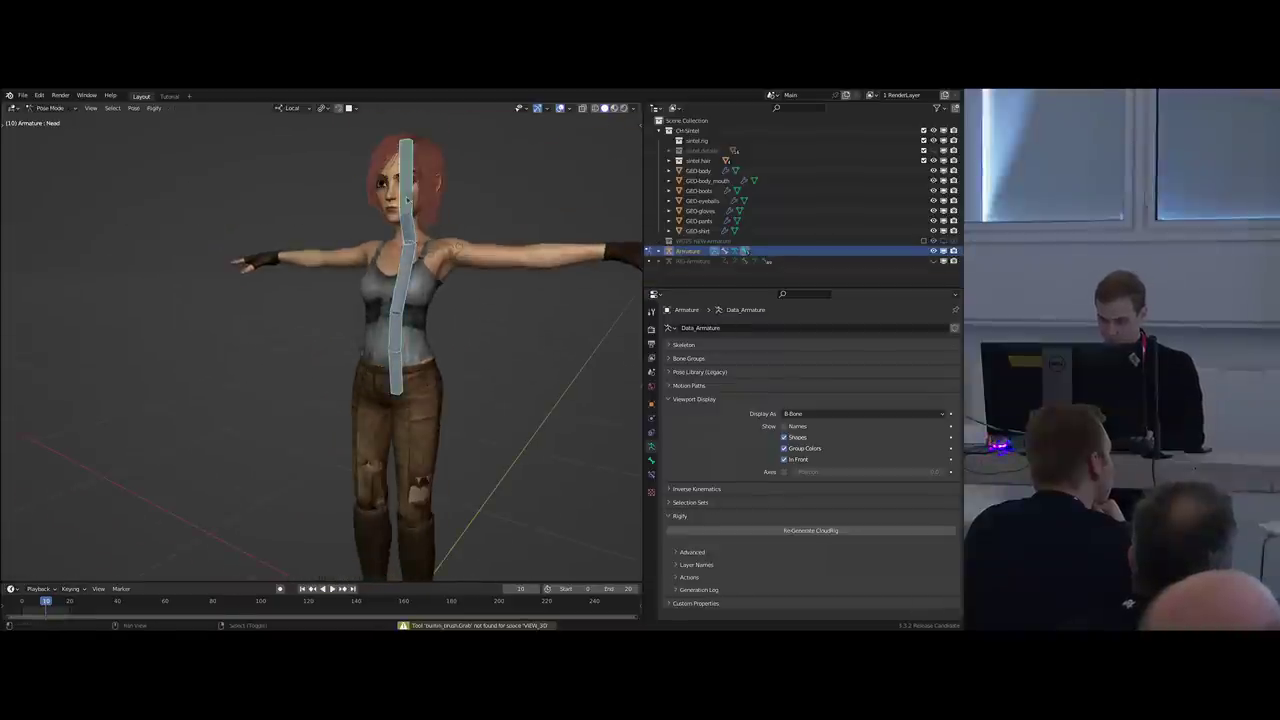
key("ctrl+alt+s")
left_click(509, 333)
middle_click_drag(510, 335, 467, 361)
Compare the metarig and the generated rig by toggling between them repeatedly.
key("shift+t")
key("shift+t")
key("shift+t")
key("shift+t")
key("shift+t")
key("shift+t")
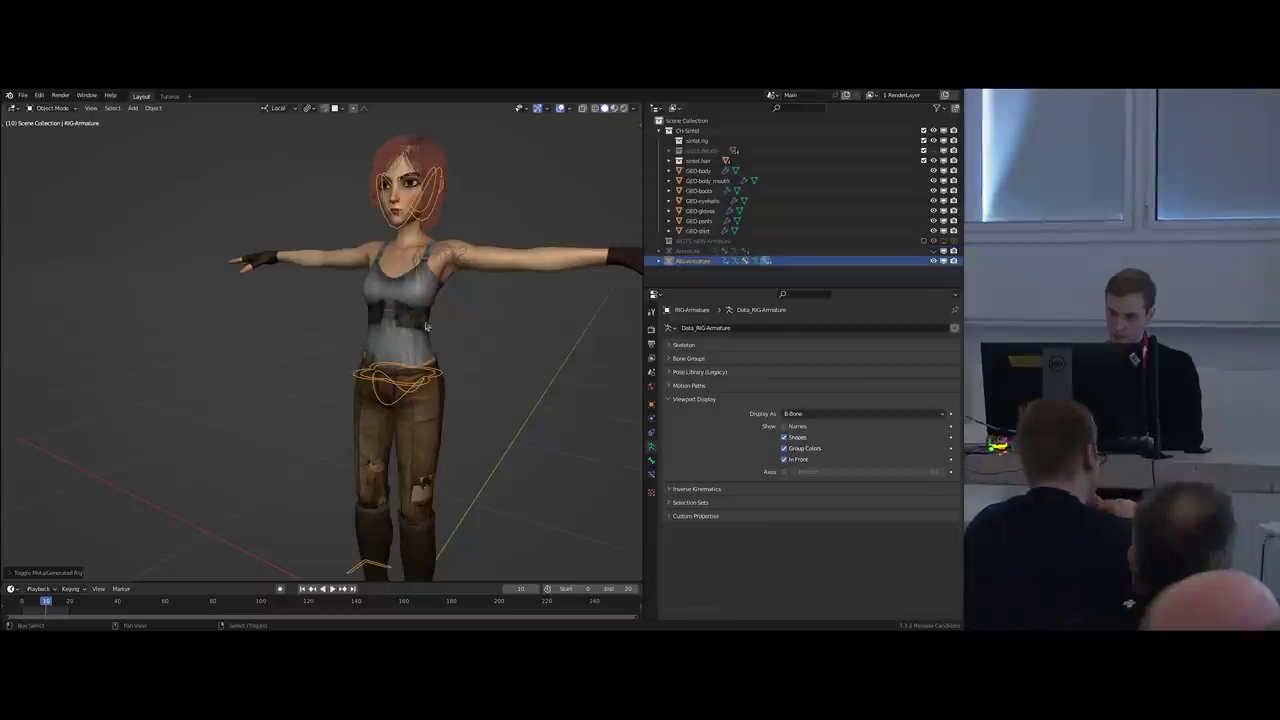
key("shift+t")
key("shift+t")
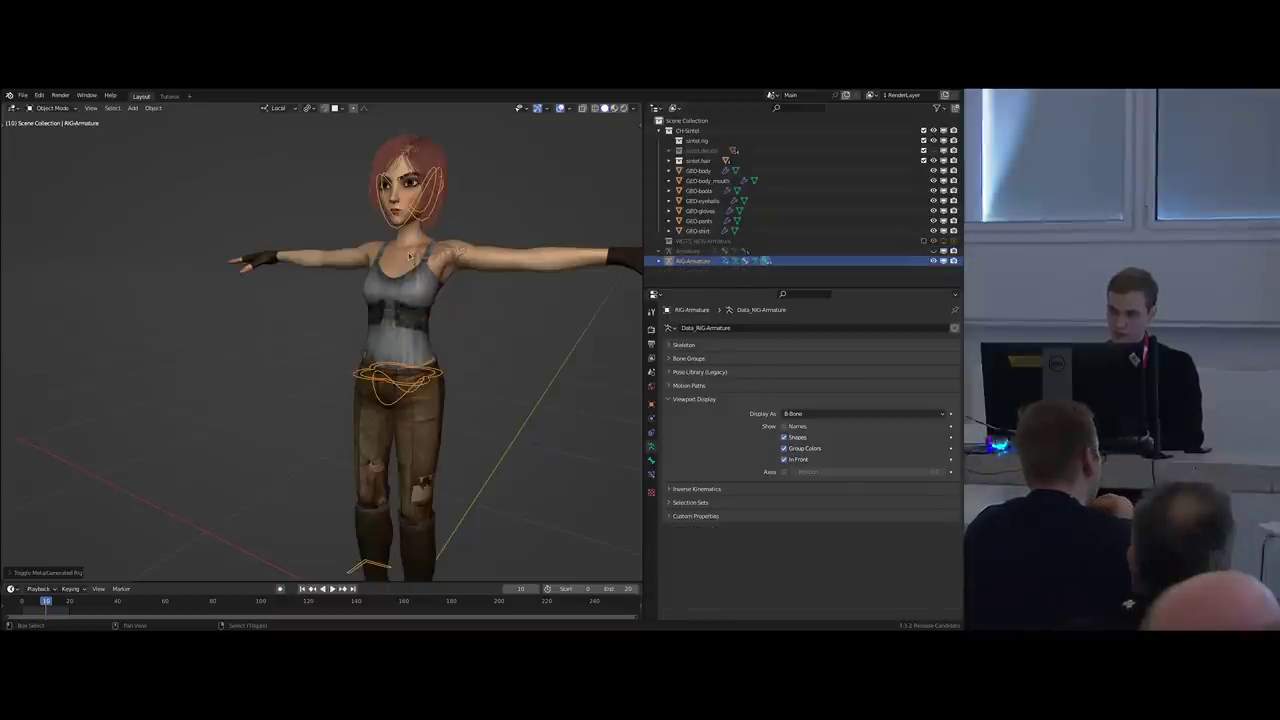
key("shift+t")
middle_click_drag(408, 225, 435, 213)
Select only the three spine bones of the metarig and enlarge their B-Bone display size.
key("Tab")
middle_click_drag(437, 370, 406, 372)
right_click(400, 374)
right_click(397, 338, "shift")
right_click(403, 285, "shift")
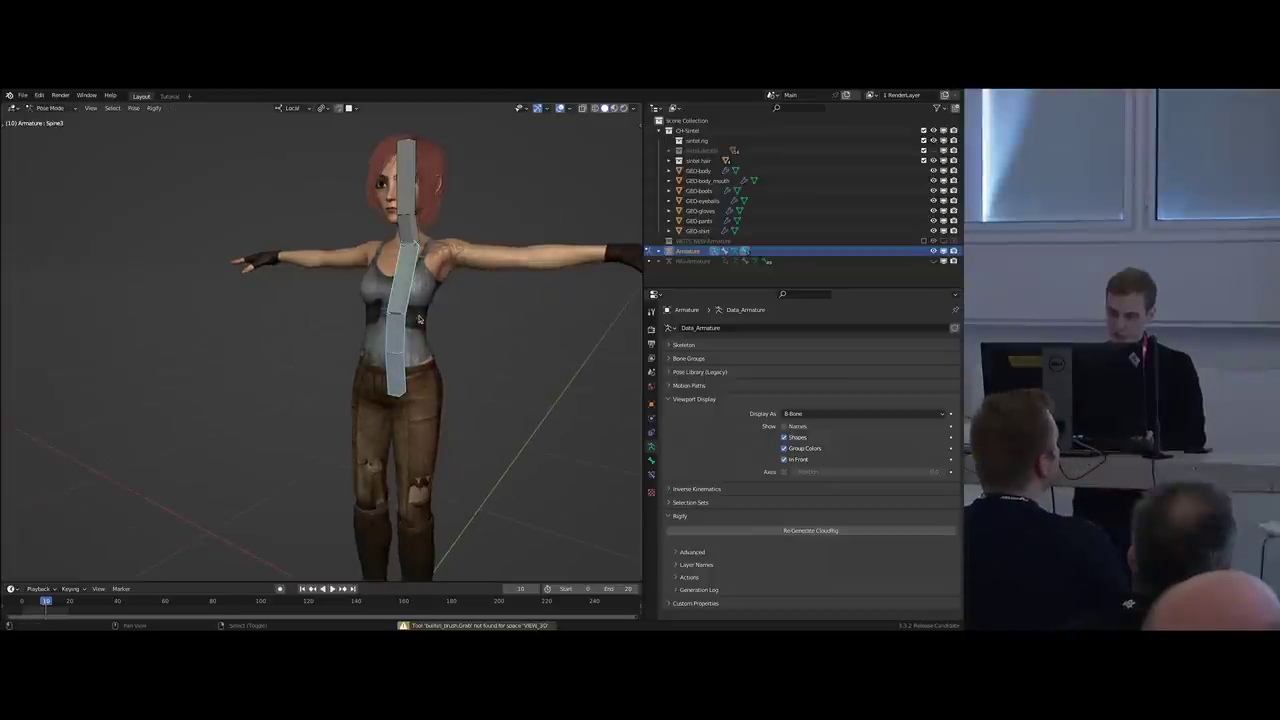
key("ctrl+alt+s")
left_click(484, 379)
Rename the metarig object META-Sintel and the generated rig object RIG-Sintel.
key("shift+t")
middle_click_drag(483, 380, 401, 277)
scroll(459, 370, "down", 2)
scroll(444, 370, "up", 3)
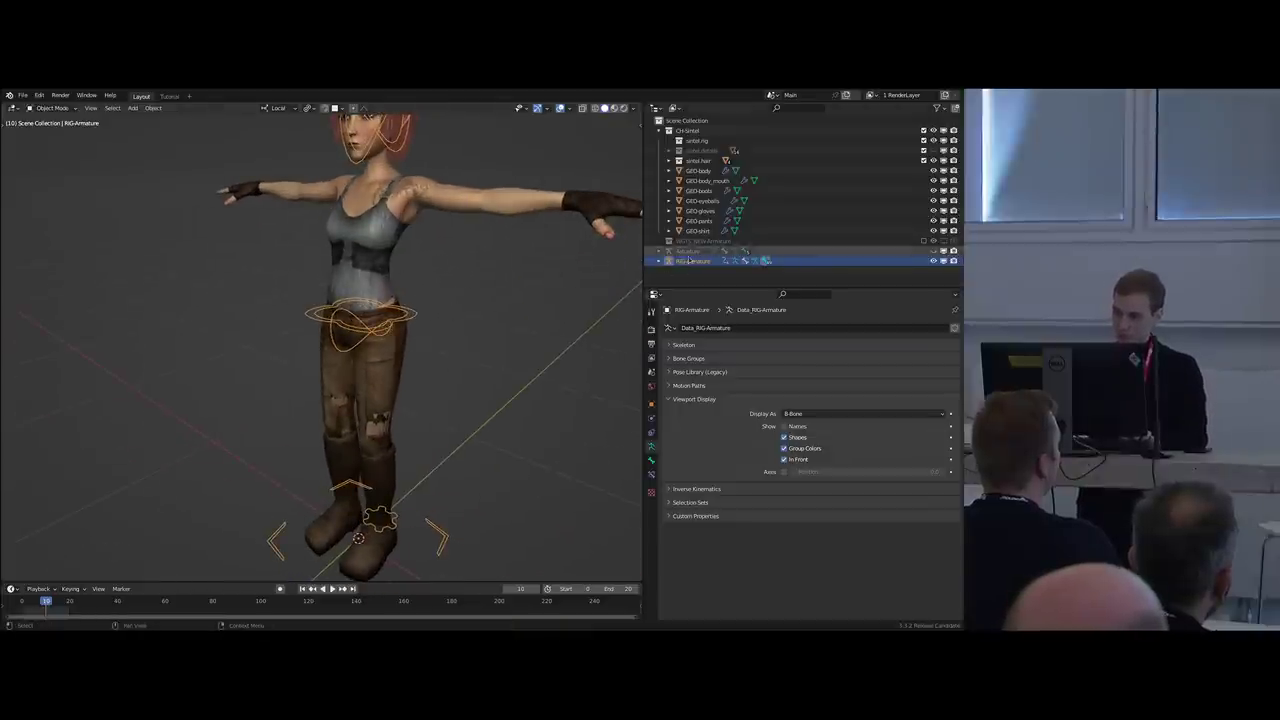
double_click(705, 250)
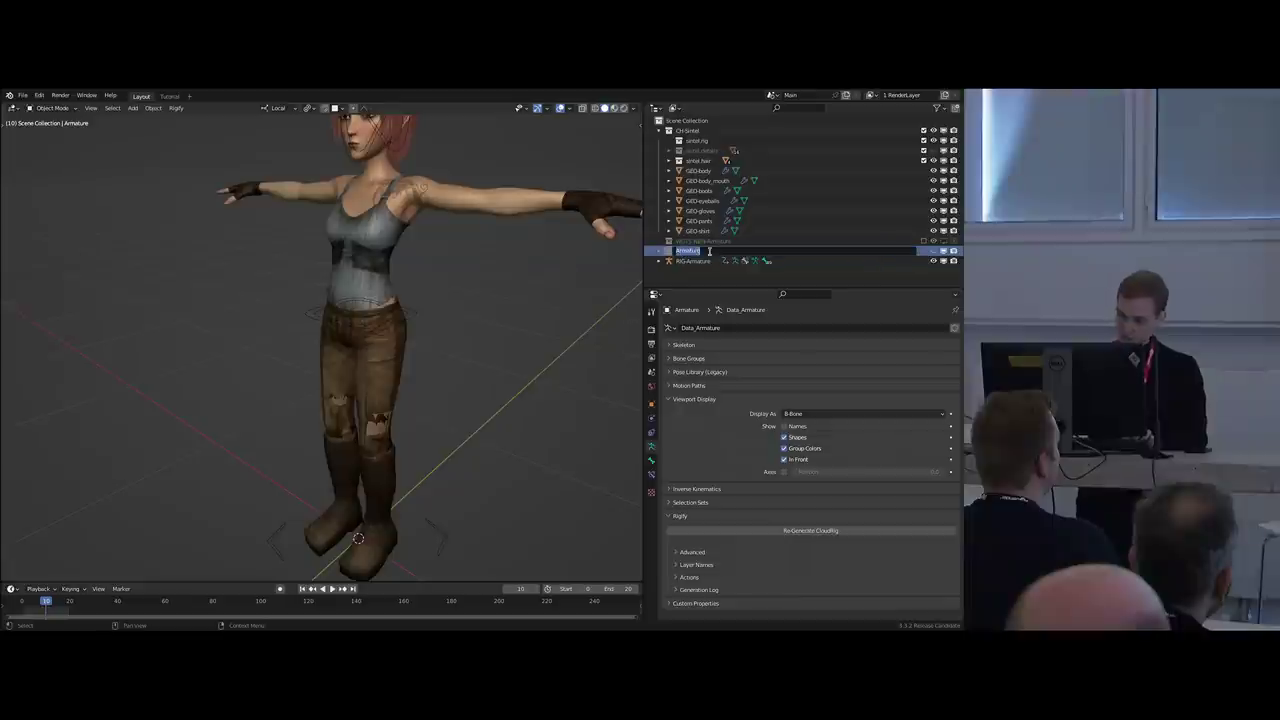
type("META-Sintel")
key("Return")
double_click(703, 262)
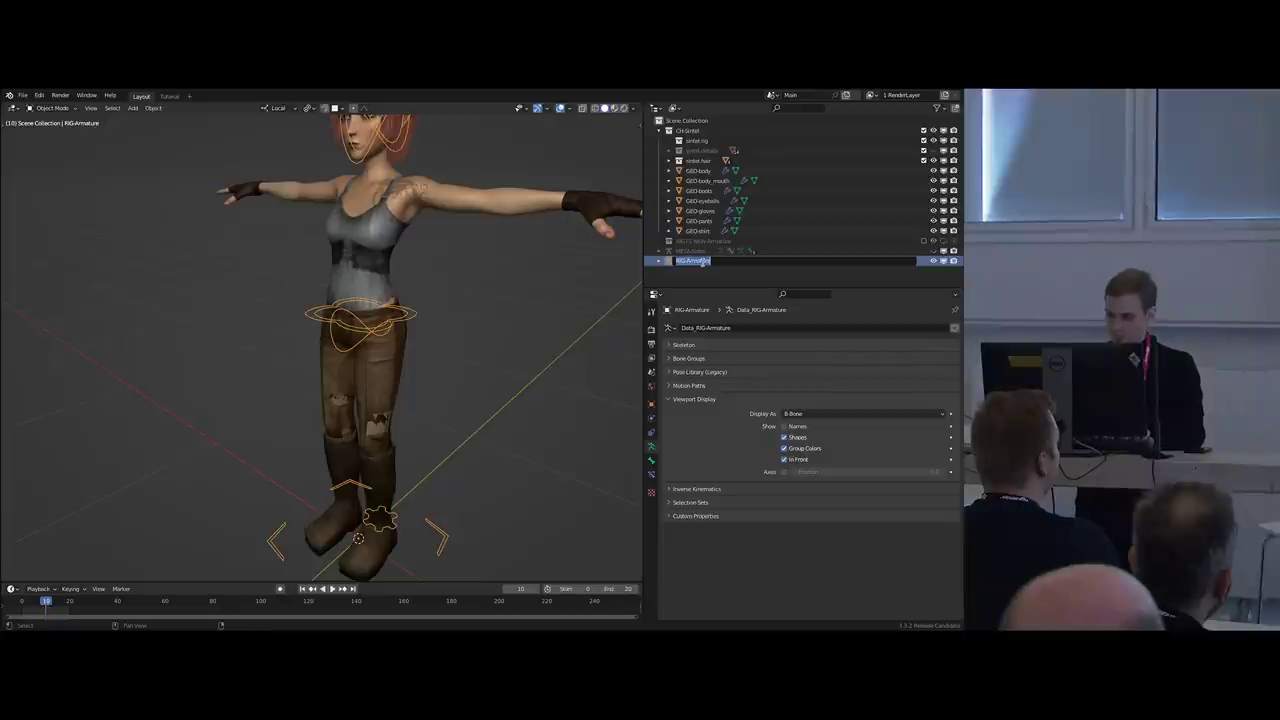
type("RIG-Sintel")
key("Return")
middle_click_drag(569, 322, 628, 280)
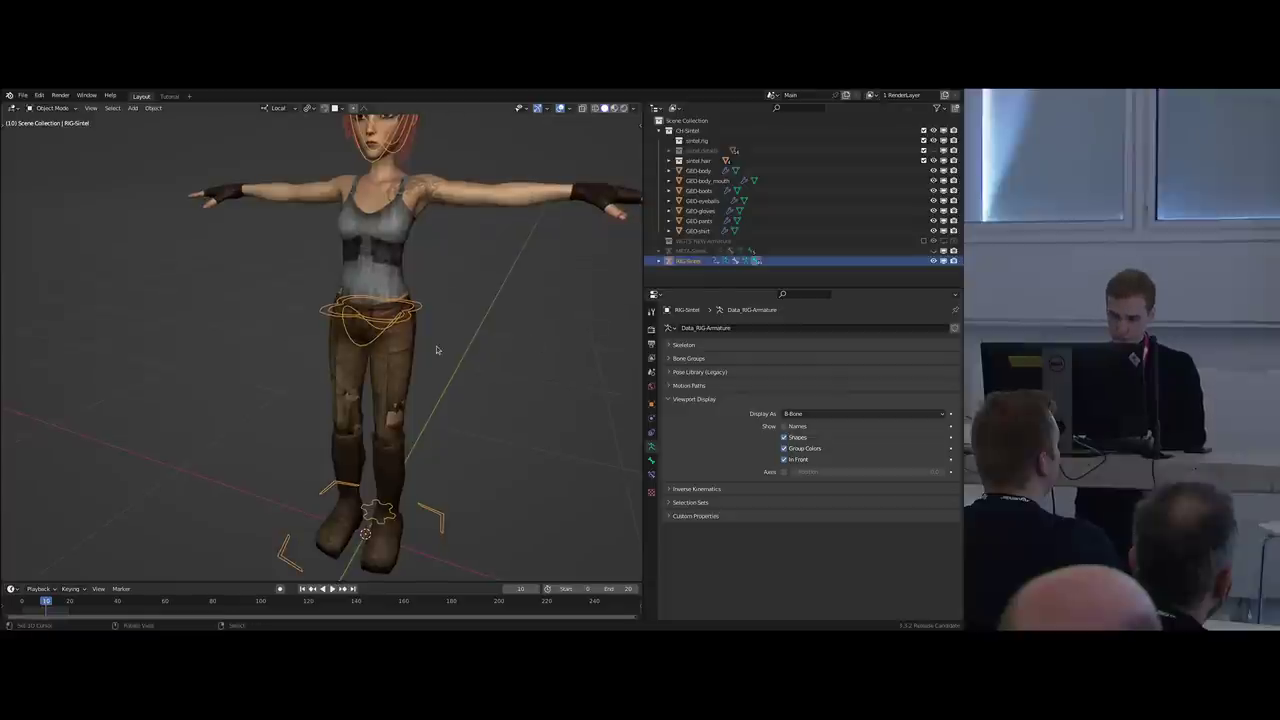
Put RIG-Sintel in Pose Mode and examine the selection colours of its hip and torso controls.
middle_click_drag(441, 355, 457, 343)
scroll(457, 343, "down", 1)
key("ctrl+Tab")
scroll(421, 322, "up", 1)
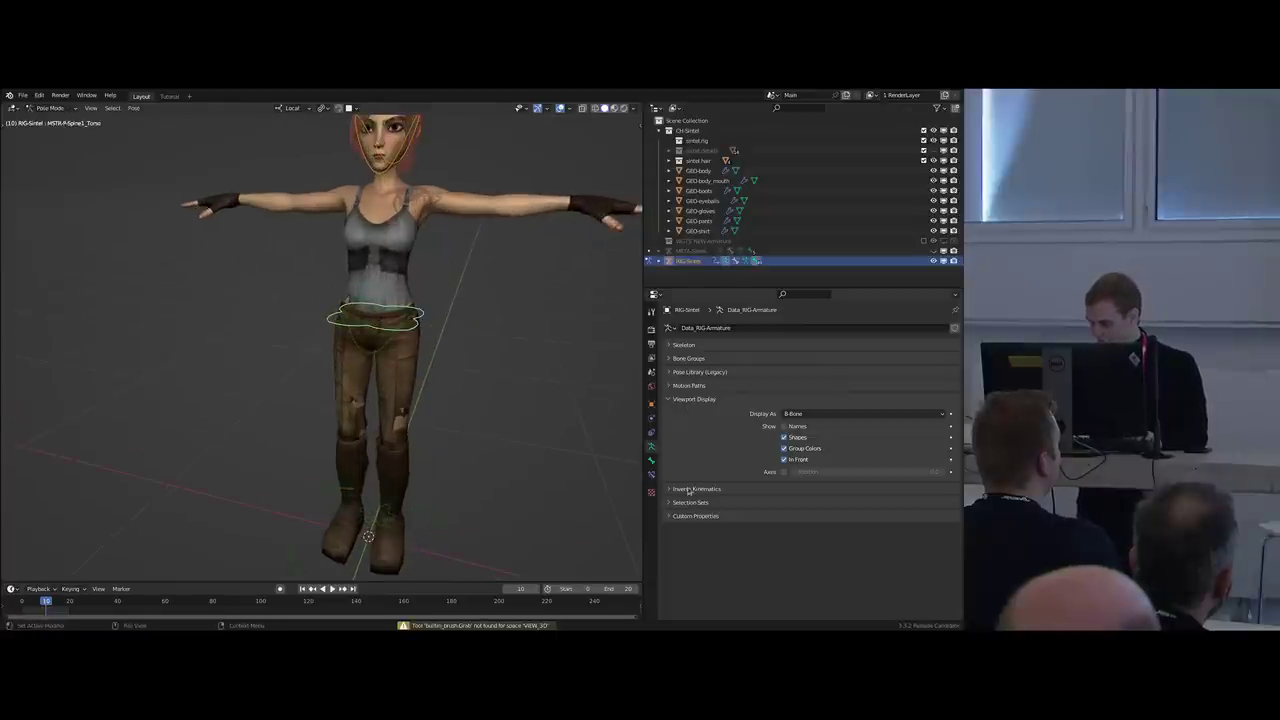
scroll(427, 349, "up", 3)
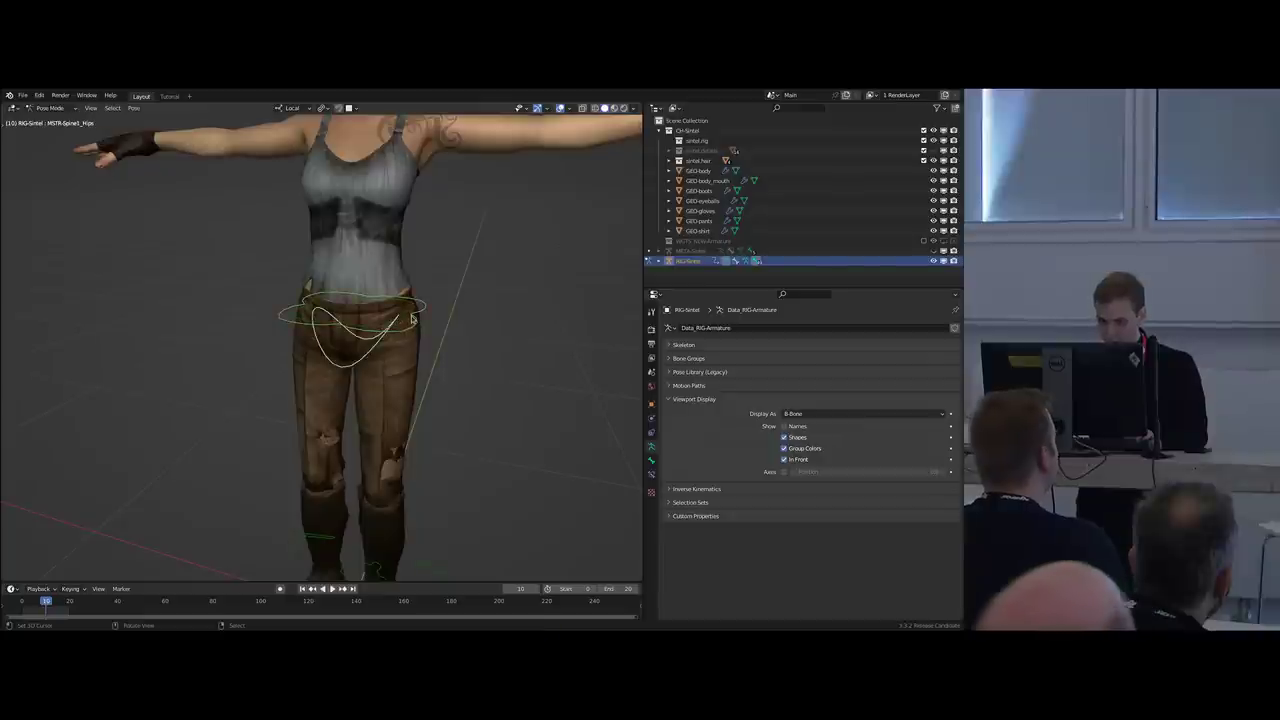
left_click(698, 400)
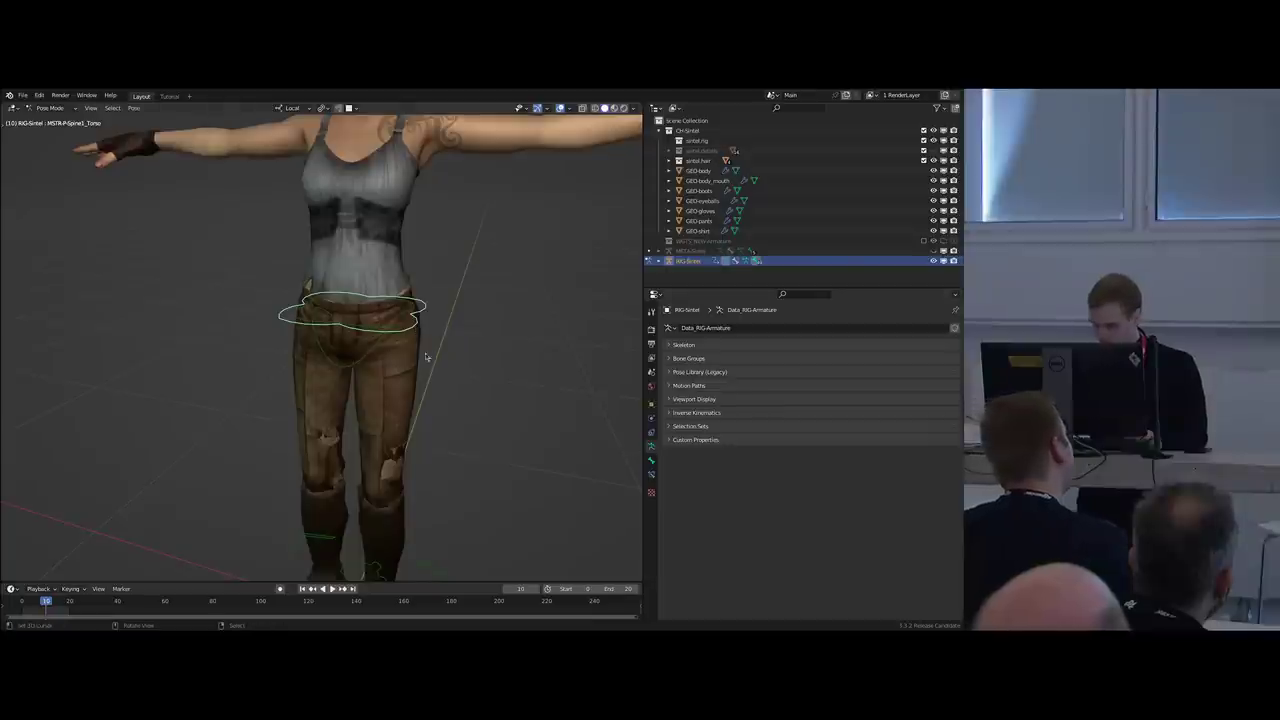
right_click(401, 334)
right_click(401, 334)
right_click(401, 334)
right_click(401, 334)
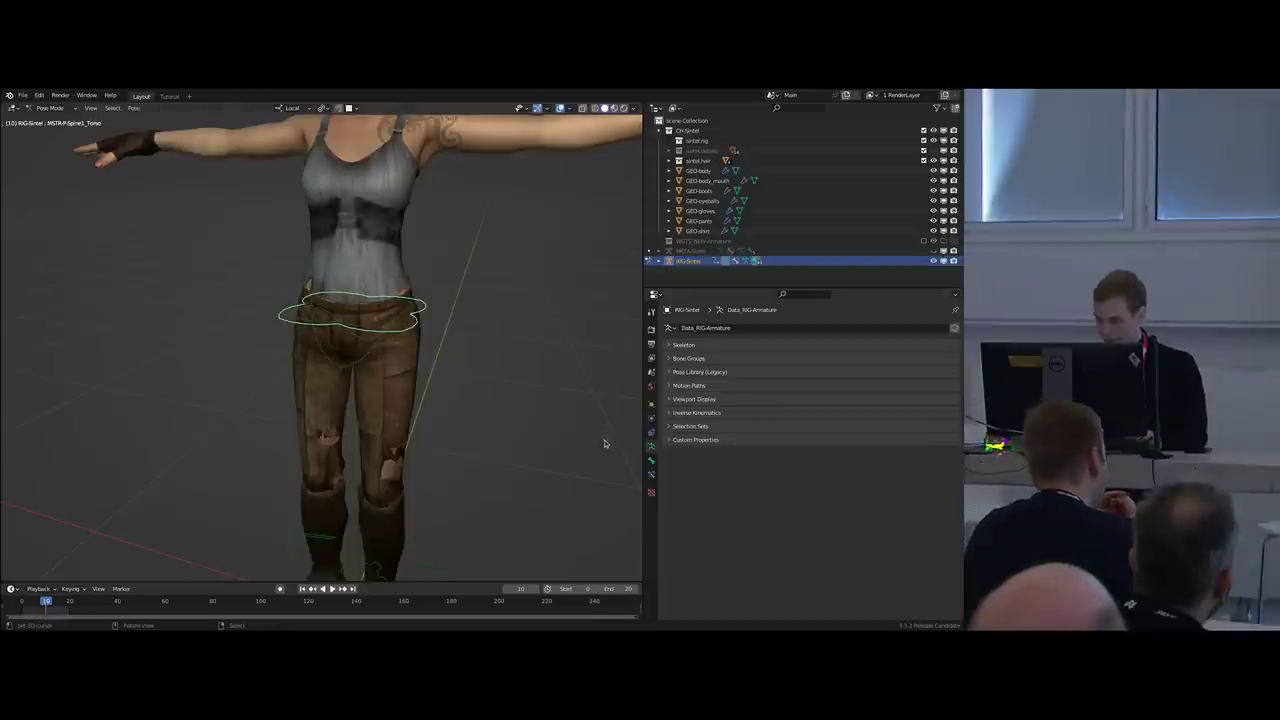
Disable Unified Select/Active Colors in META-Sintel's advanced Rigify settings and regenerate the rig.
key("shift+t")
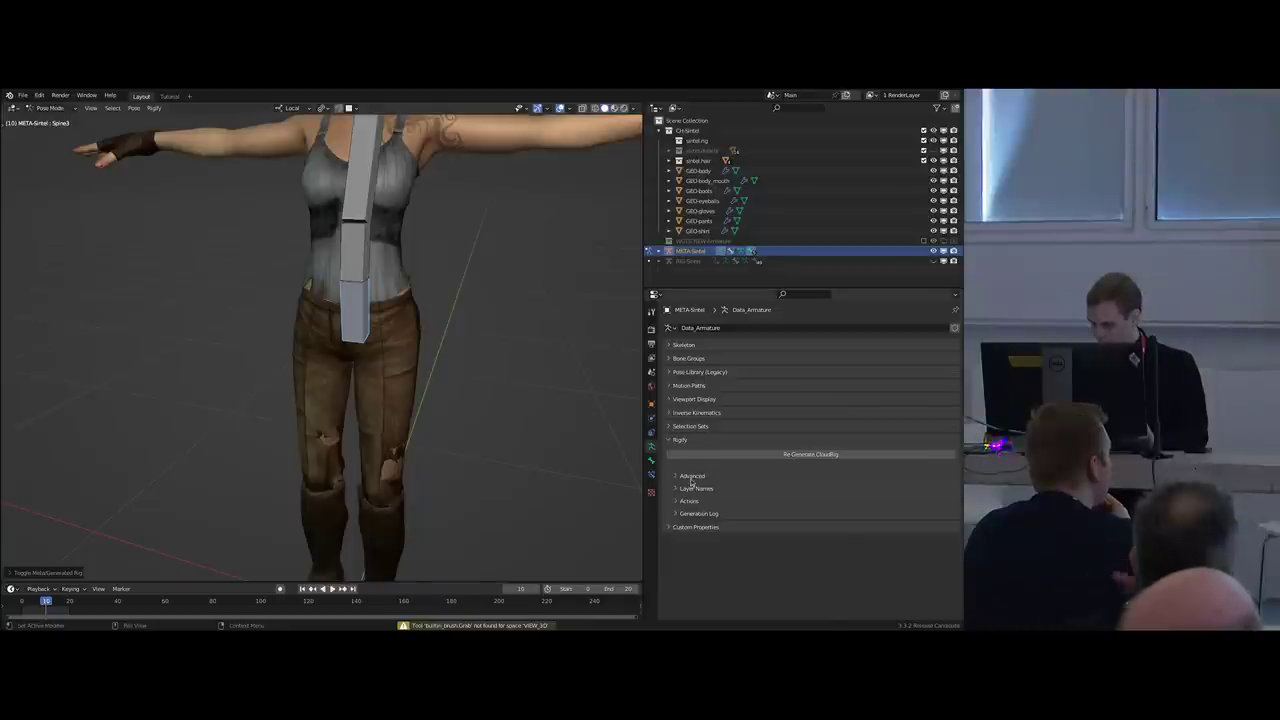
left_click(692, 476)
scroll(700, 440, "down", 3)
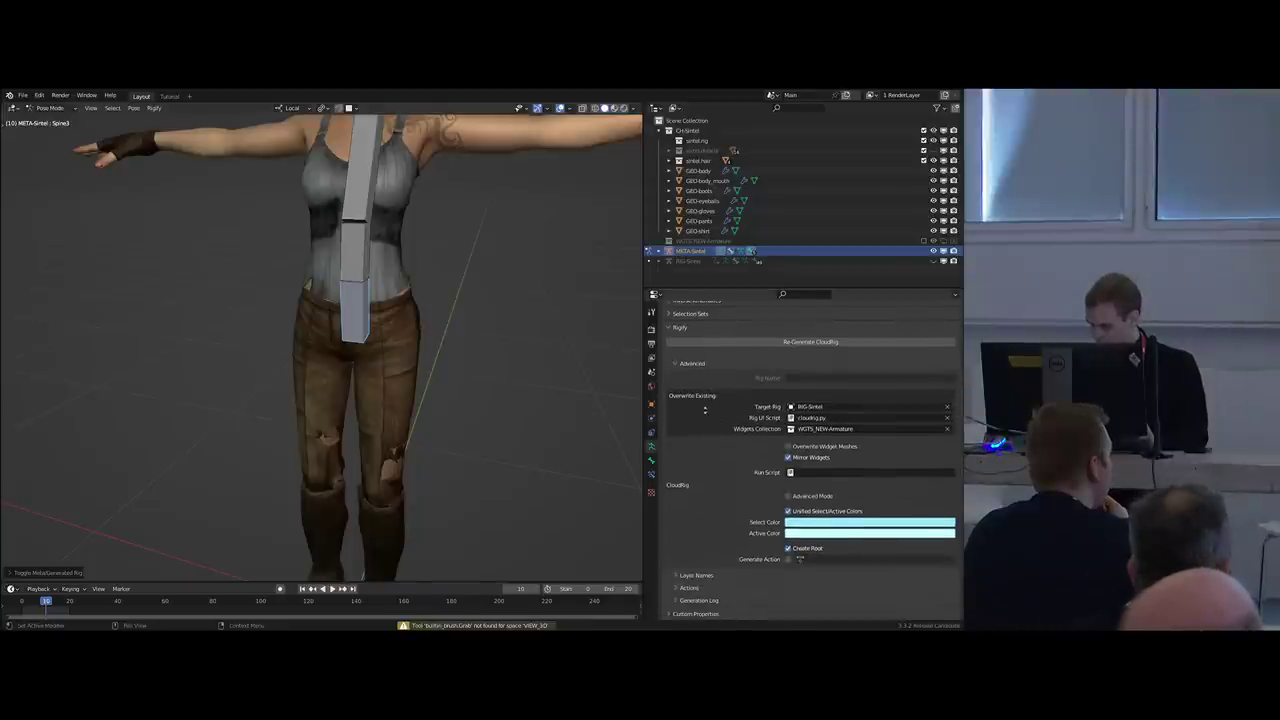
left_click(819, 512)
middle_click_drag(465, 402, 463, 389)
key("shift+t")
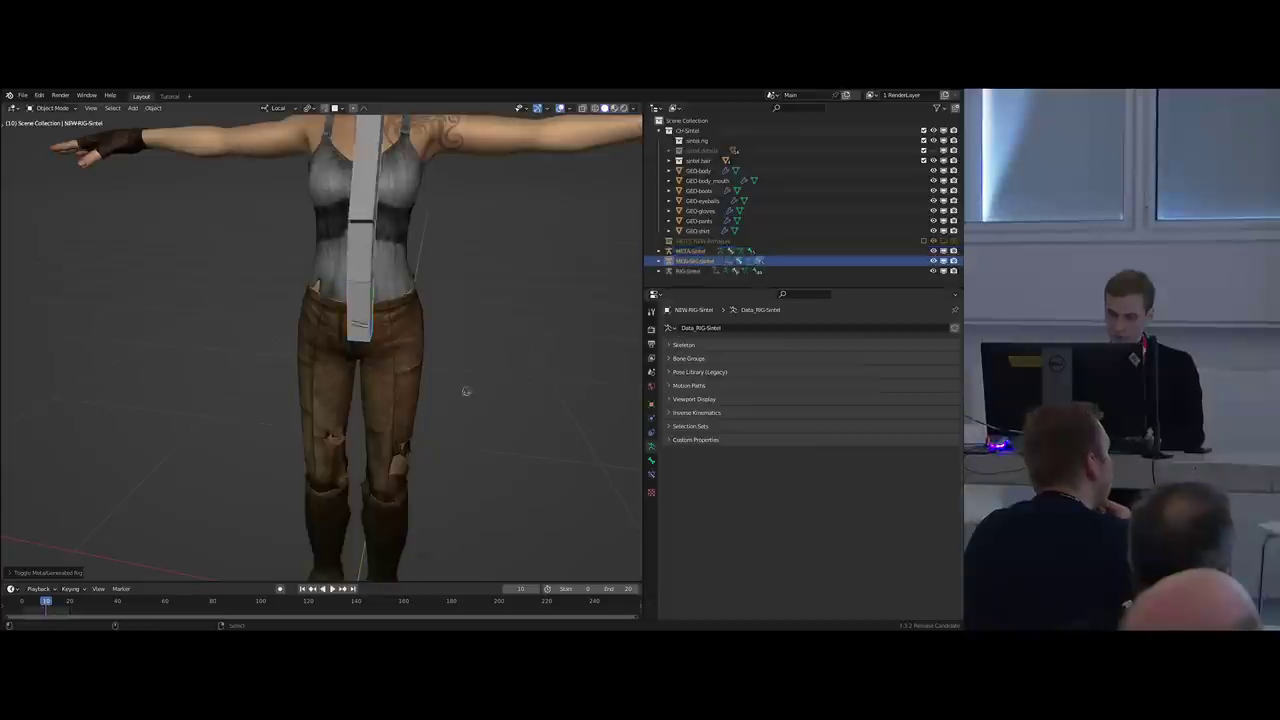
Put RIG-Sintel in Pose Mode, try selecting its hip controls and make the hips master control active.
key("ctrl+Tab")
left_click(409, 322)
right_click(402, 323)
right_click(419, 325)
right_click(419, 325)
scroll(411, 320, "down", 3)
middle_click_drag(415, 320, 400, 321)
scroll(401, 320, "up", 3)
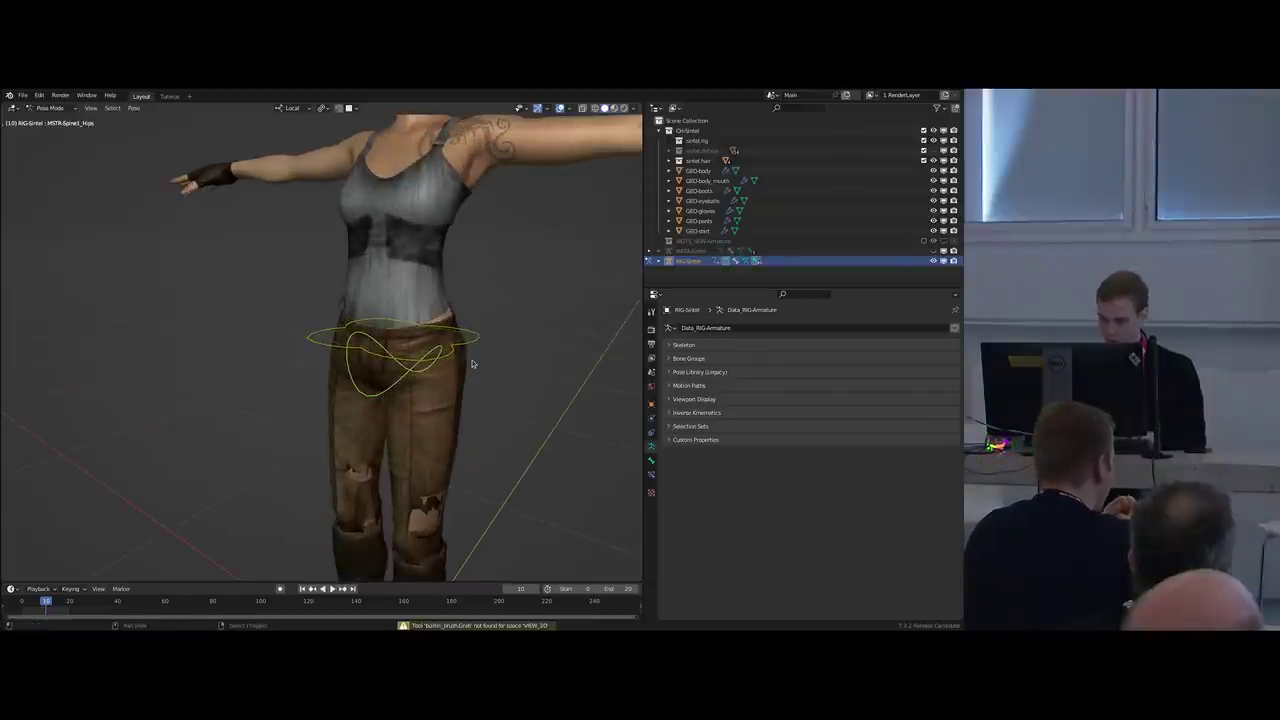
Show the FK, Stretch, secondary IK and FK layers plus the hidden deform bone layer of RIG-Sintel.
key("shift+m")
left_click_drag(478, 367, 218, 264)
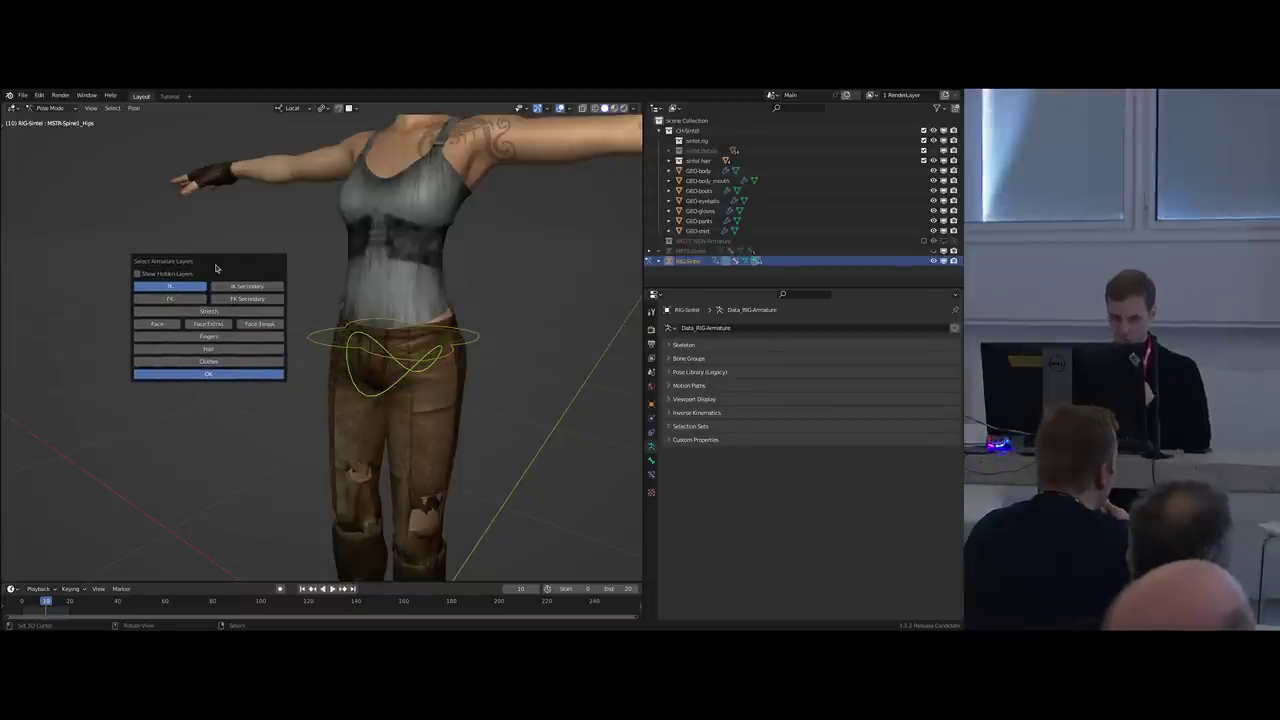
mouse_move(212, 267)
left_mouse_down()
mouse_move(228, 263)
mouse_move(216, 255)
left_mouse_up()
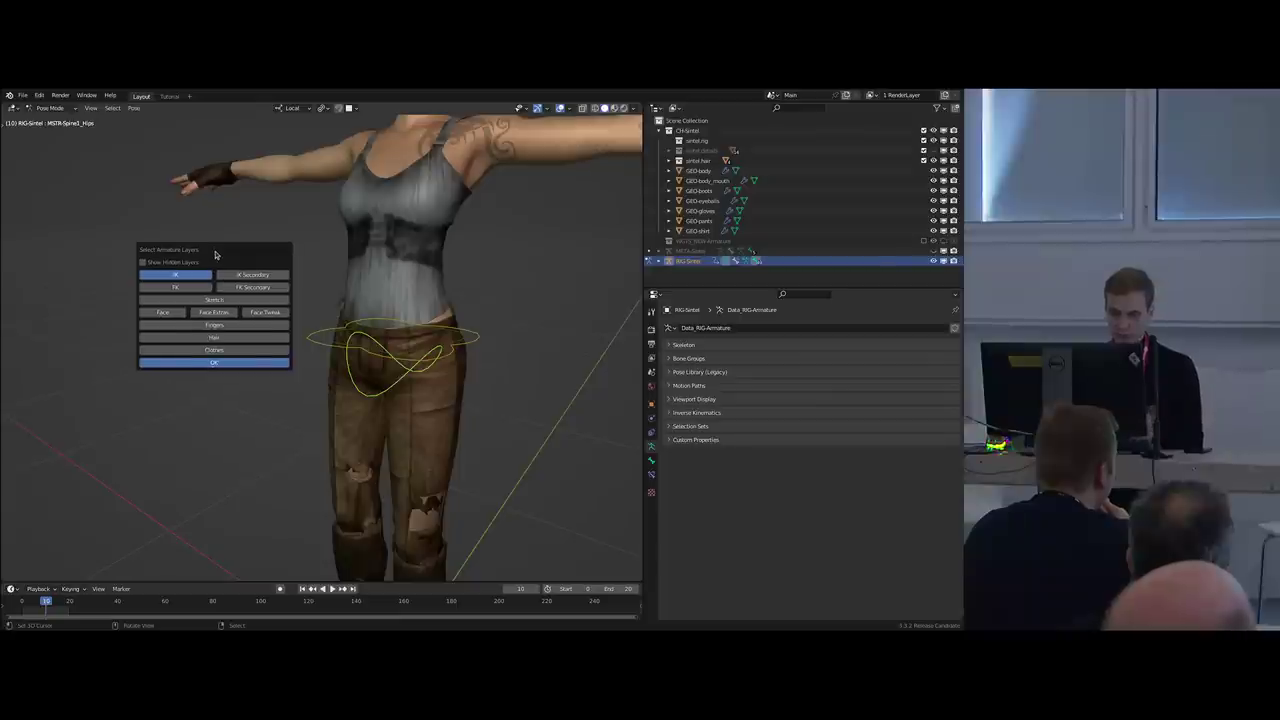
left_click(196, 298)
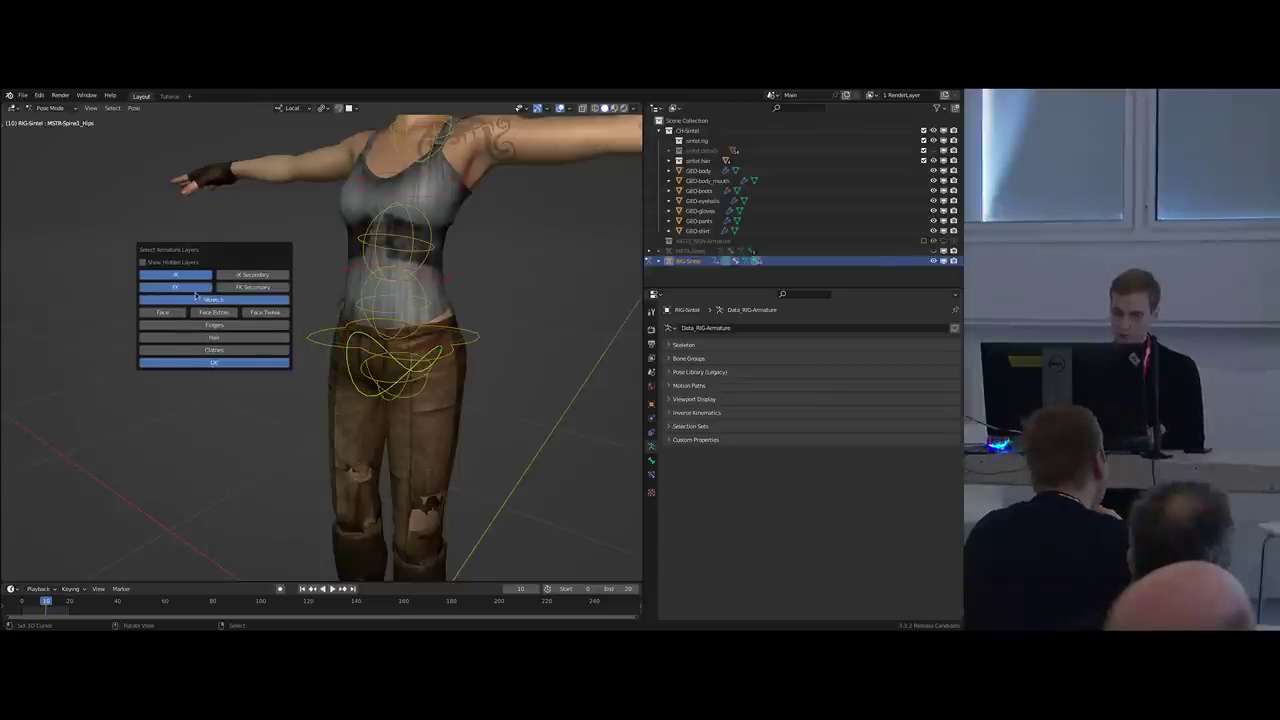
left_click(174, 263)
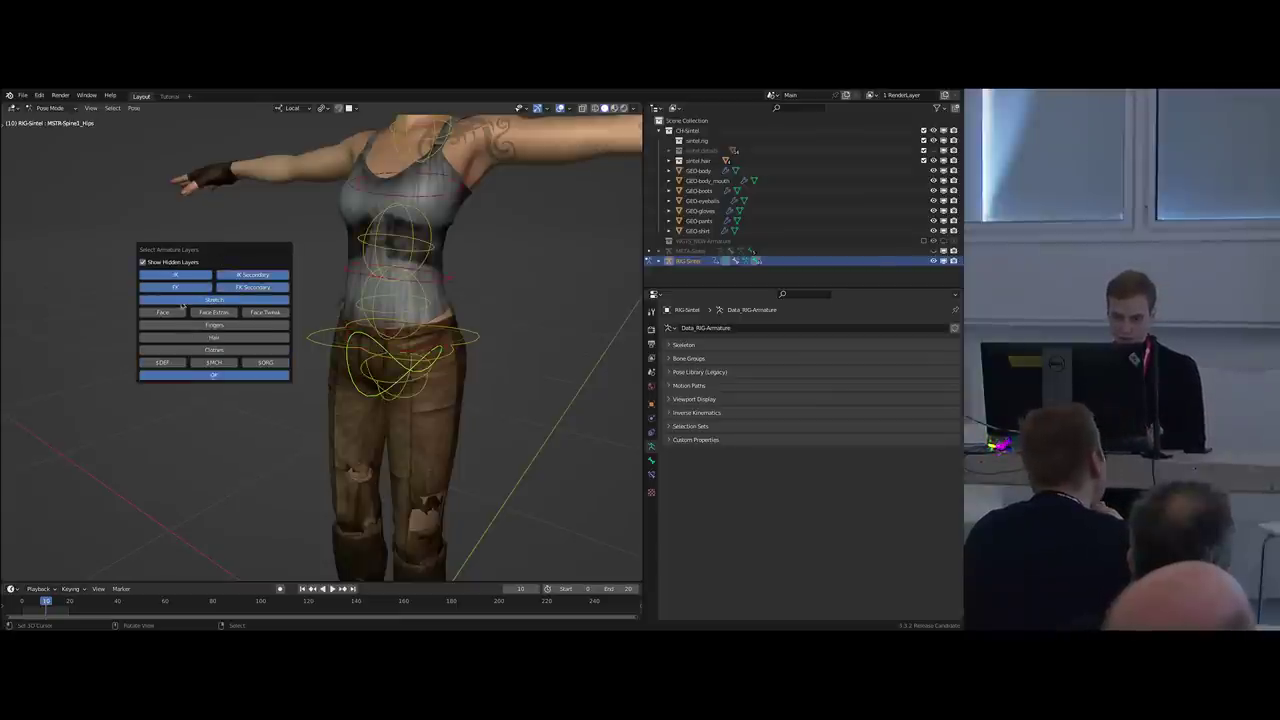
left_click(173, 364)
left_click(108, 347)
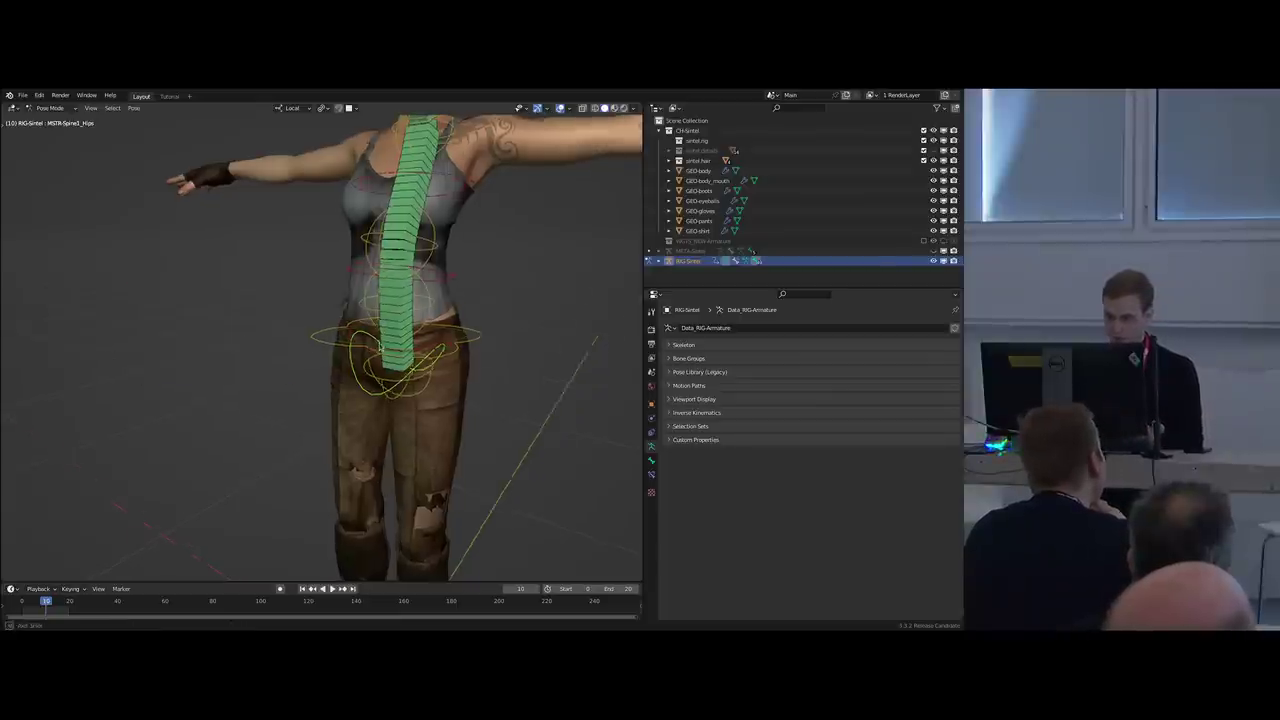
Test-rotate the hips master control to check how the spine's deform bones follow, and cancel the rotation.
scroll(414, 356, "up", 1)
middle_click_drag(414, 356, 433, 358)
key("r")
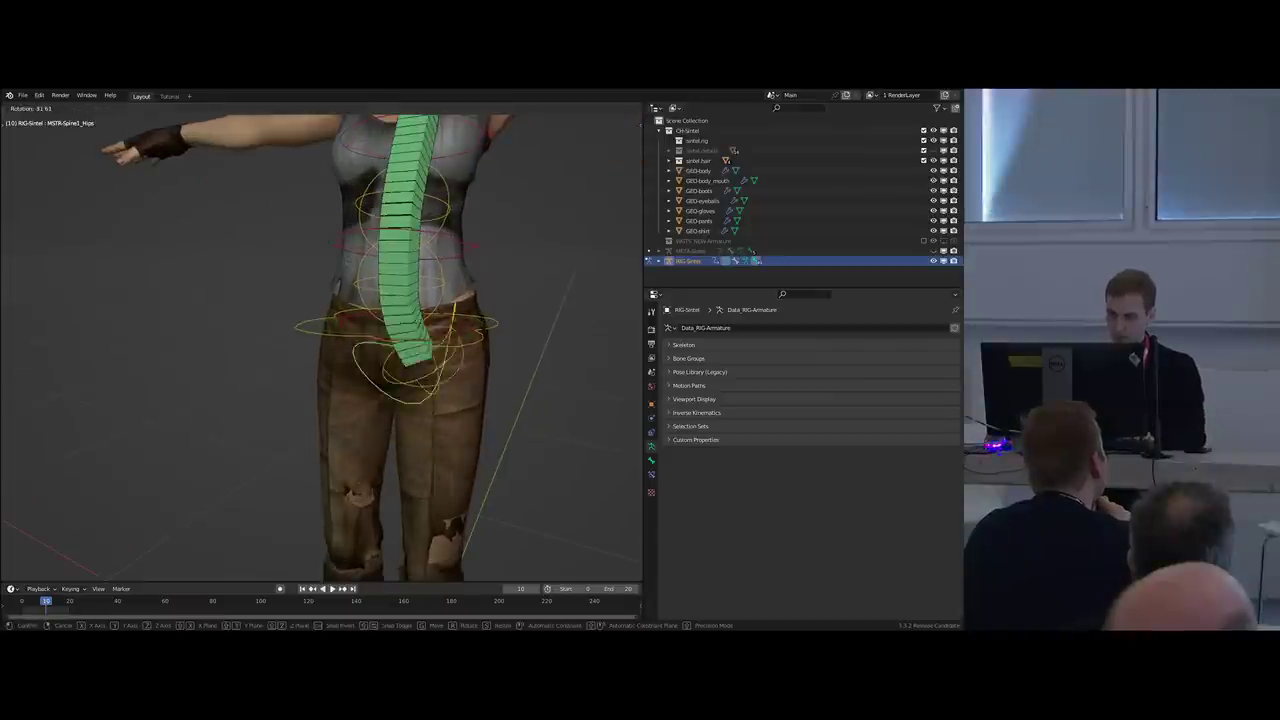
right_click(425, 275)
Test-rotate the FK-Spine3 control to check how the upper deform chain bends.
scroll(423, 268, "down", 1)
middle_click_drag(423, 268, 407, 343, "shift")
scroll(409, 233, "down", 2)
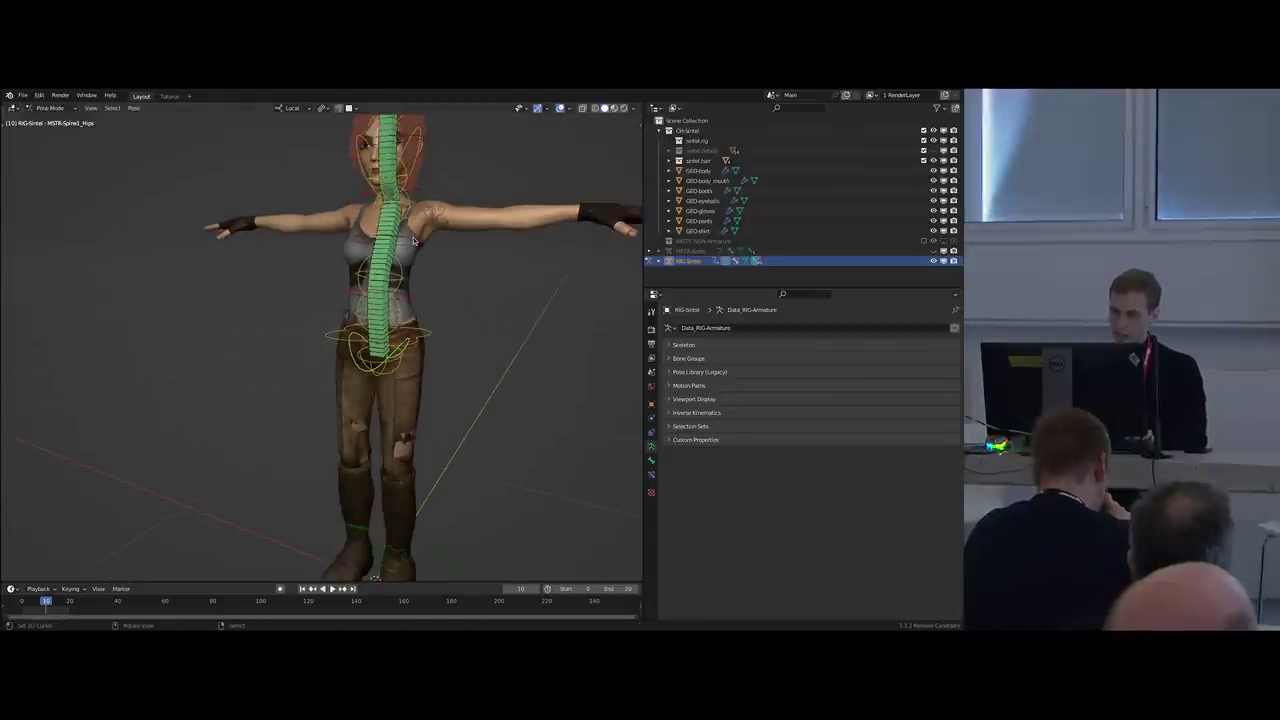
right_click(417, 231)
scroll(425, 225, "up", 2)
key("r")
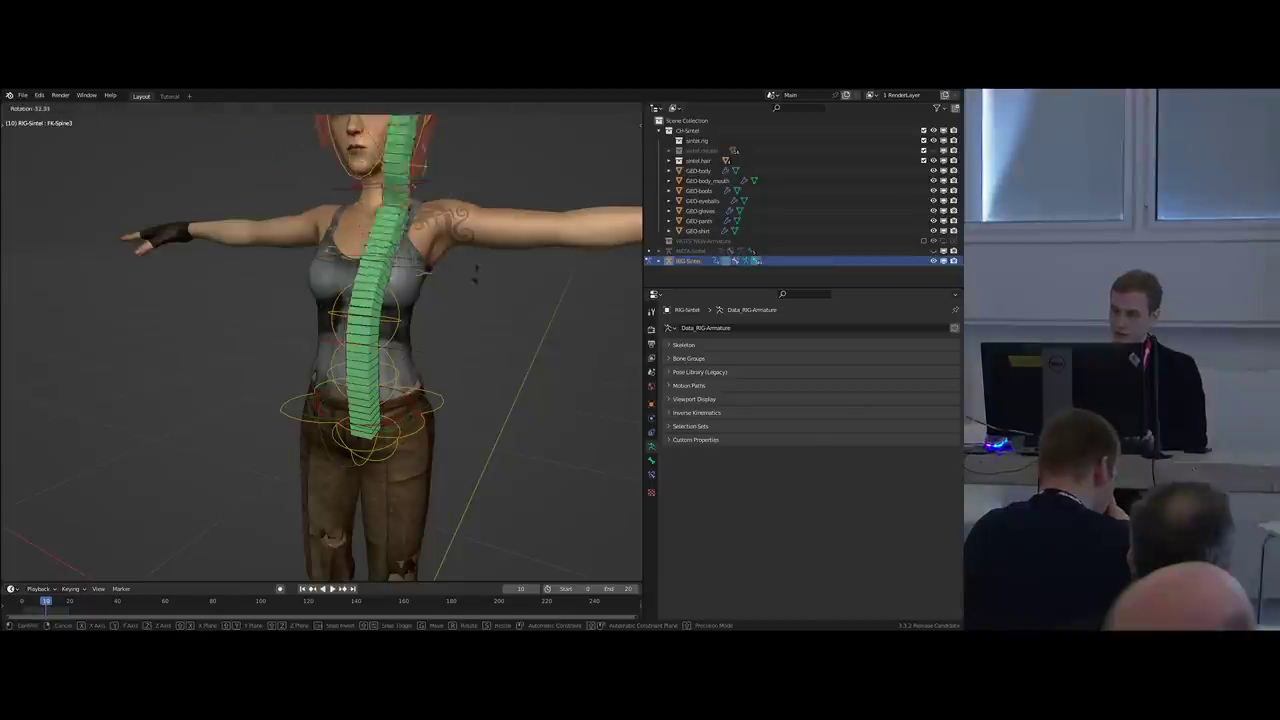
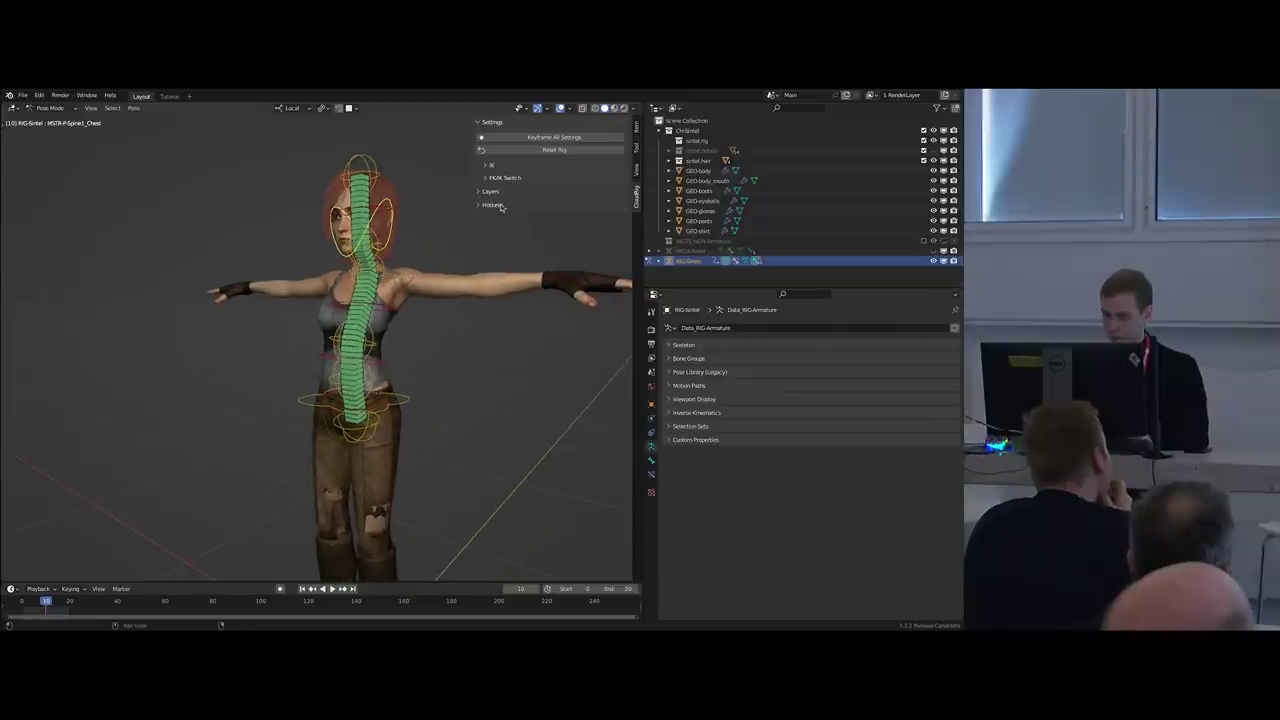
Examine the generated cloudrig.py script in the Text Editor, and return that area to the Outliner.
key("shift+F11")
left_click(819, 111)
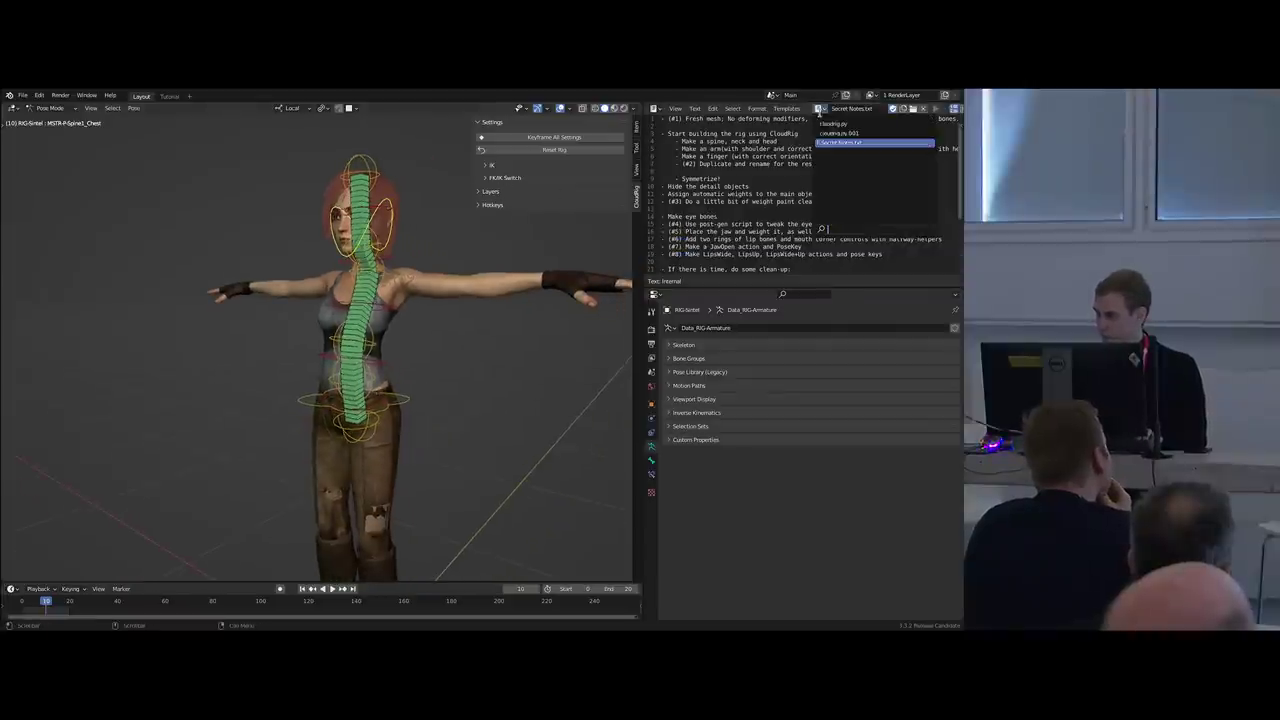
left_click(835, 124)
scroll(758, 212, "up", 20)
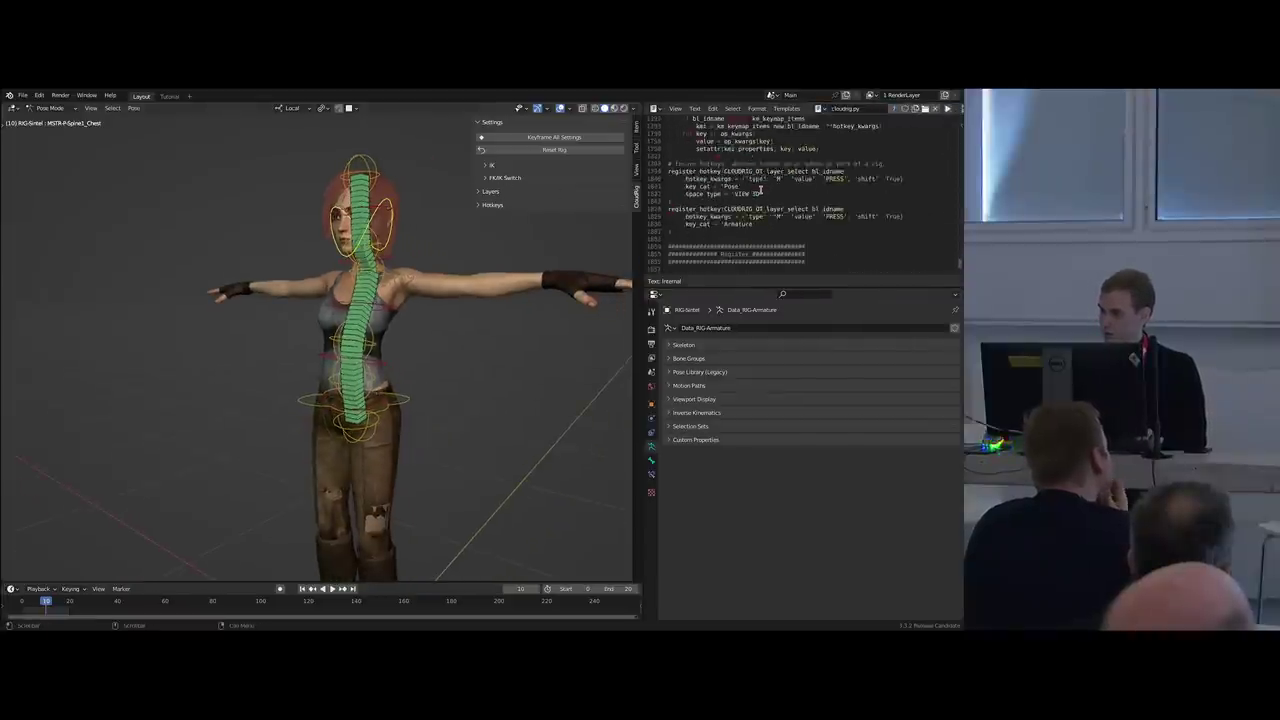
scroll(768, 183, "up", 15)
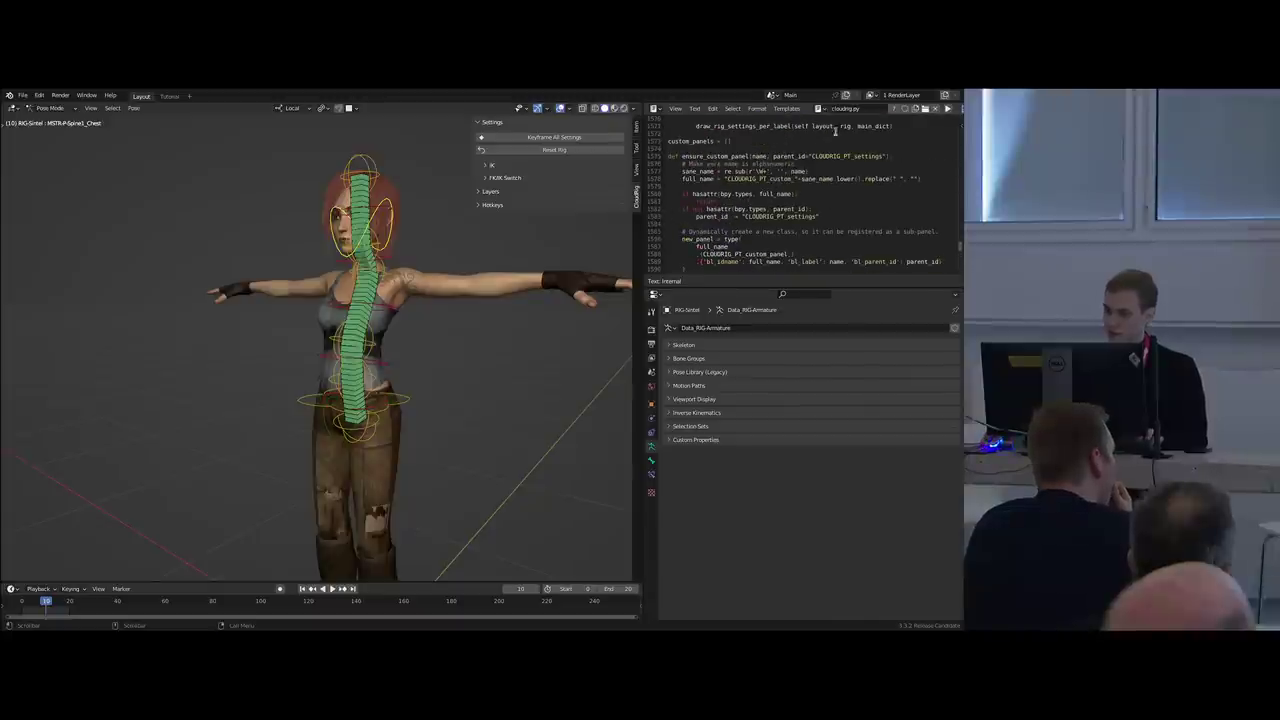
key("shift+F9")
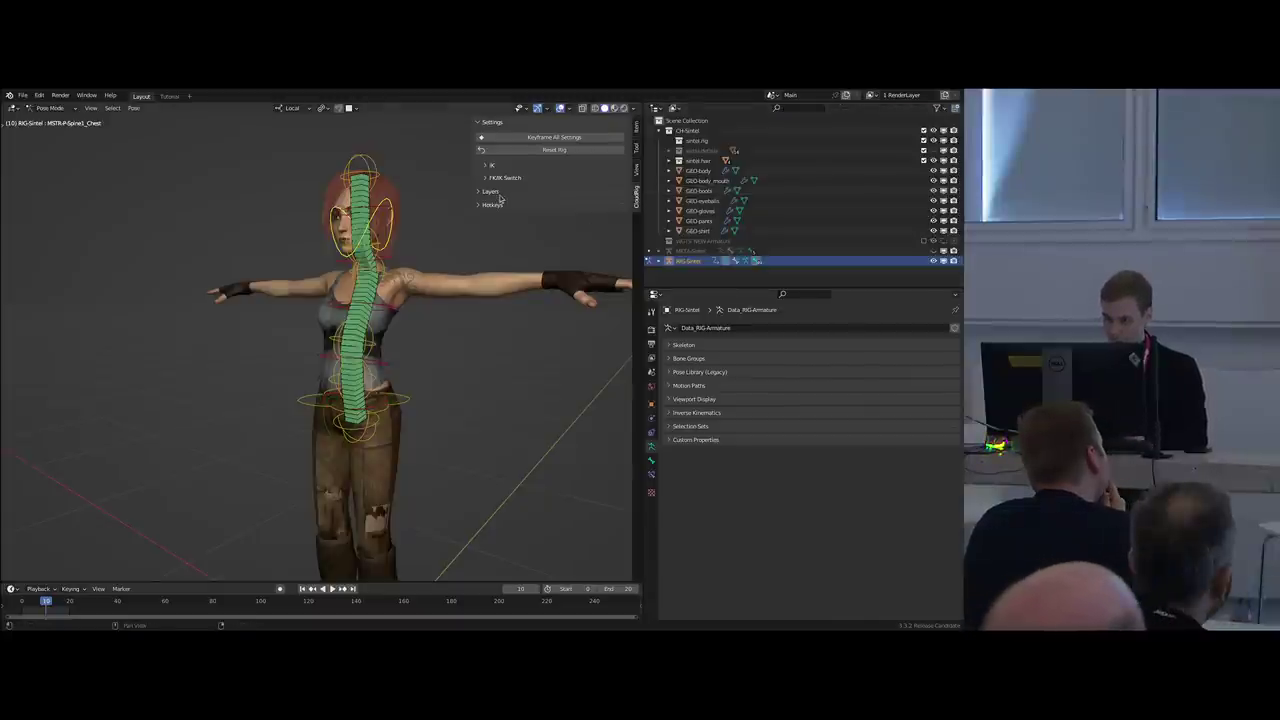
Look over the CloudRig layer list and set the spine's FK/IK Switch to 1.000.
left_click(492, 192)
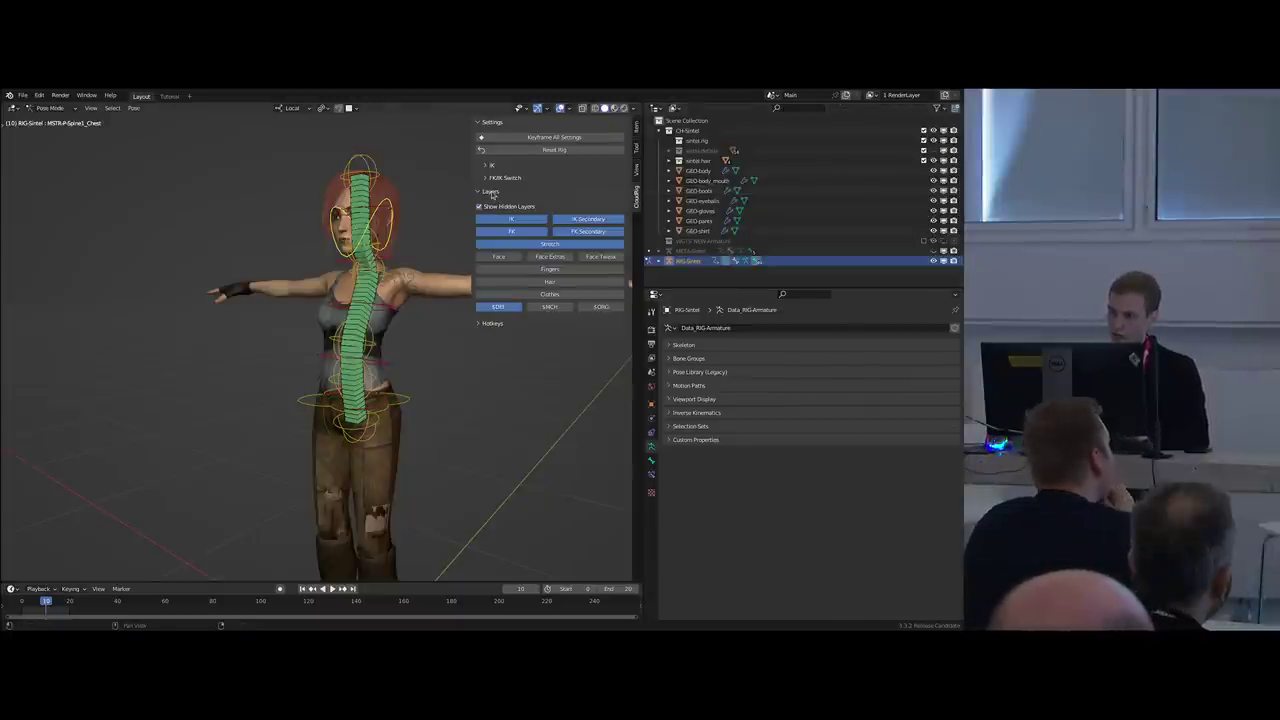
left_click(492, 194)
left_click(507, 178)
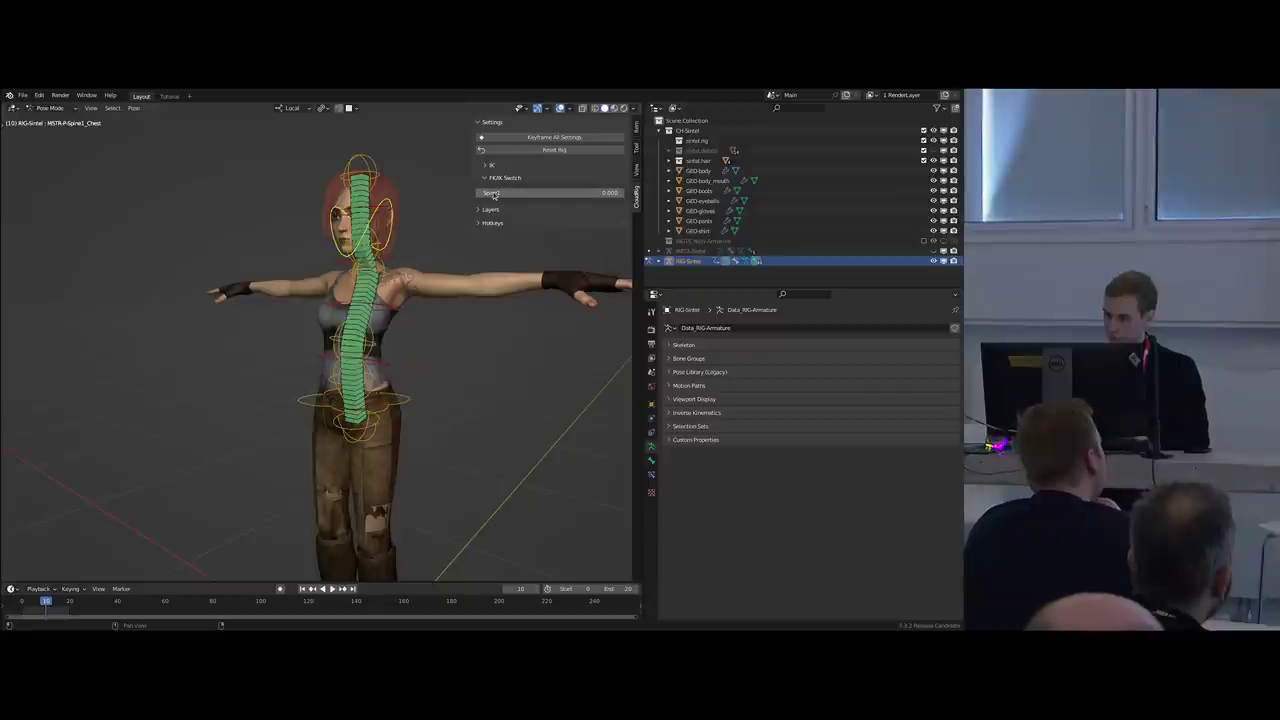
left_click_drag(494, 195, 499, 195)
Test moving and rotating the chest master control with the IK spine active, cancelling both transforms.
middle_click_drag(430, 290, 464, 288)
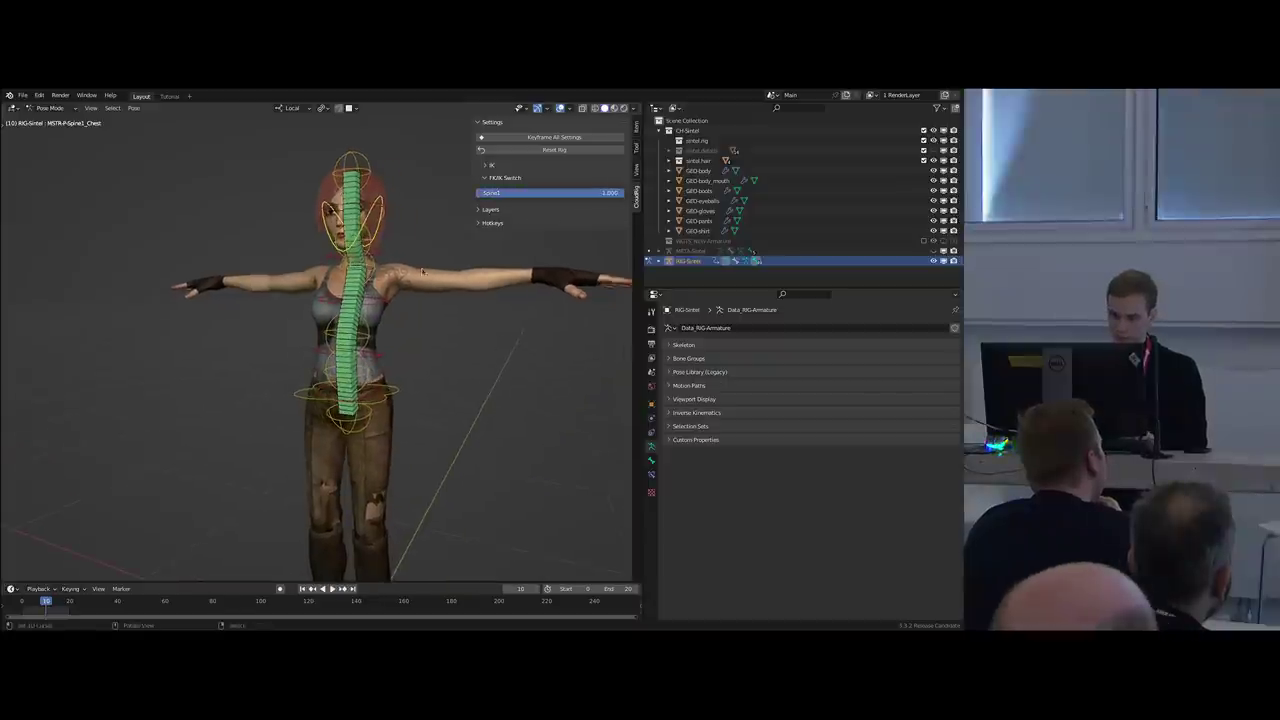
key("g")
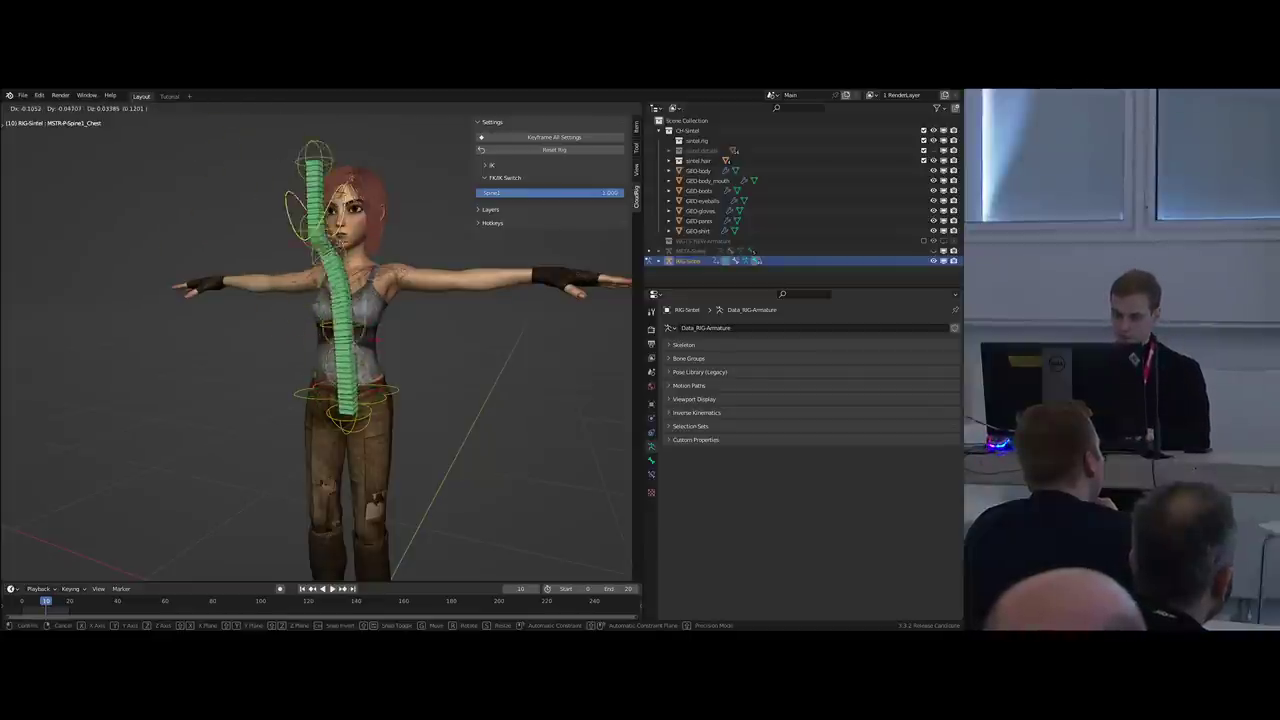
right_click(348, 292)
key("n")
middle_click_drag(356, 286, 322, 270)
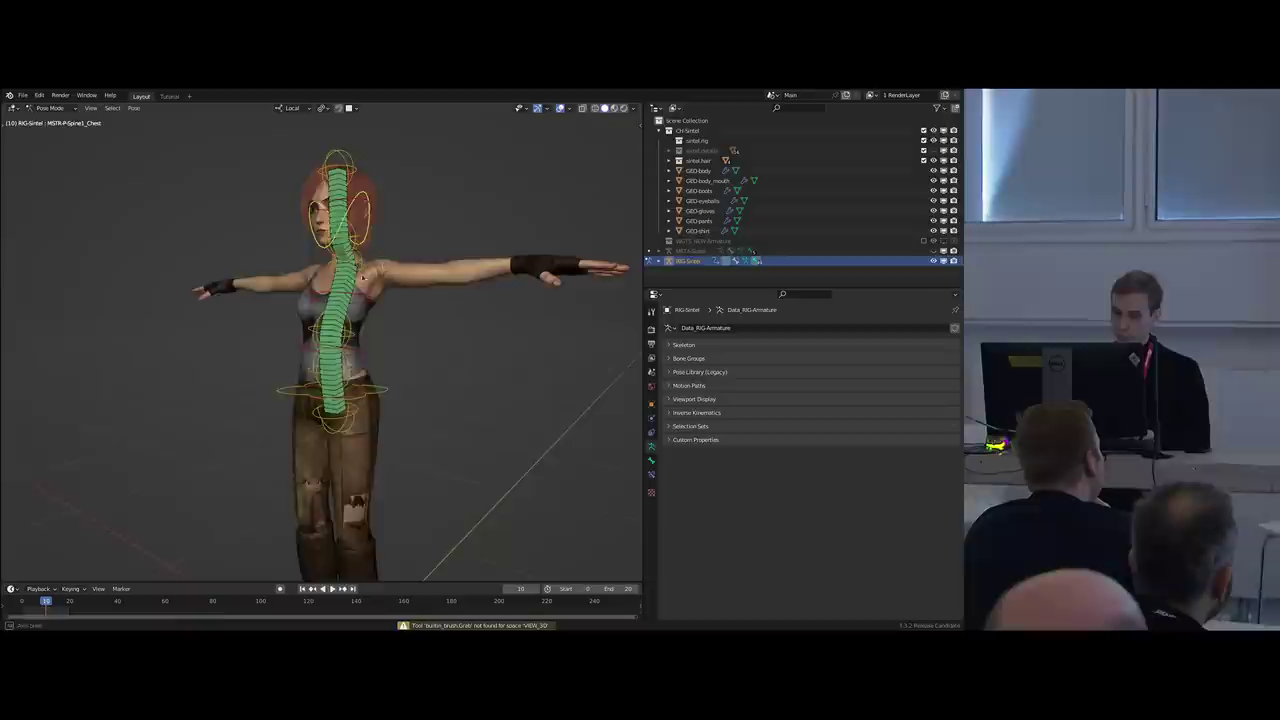
scroll(350, 230, "up", 2)
key("r")
right_click(398, 341)
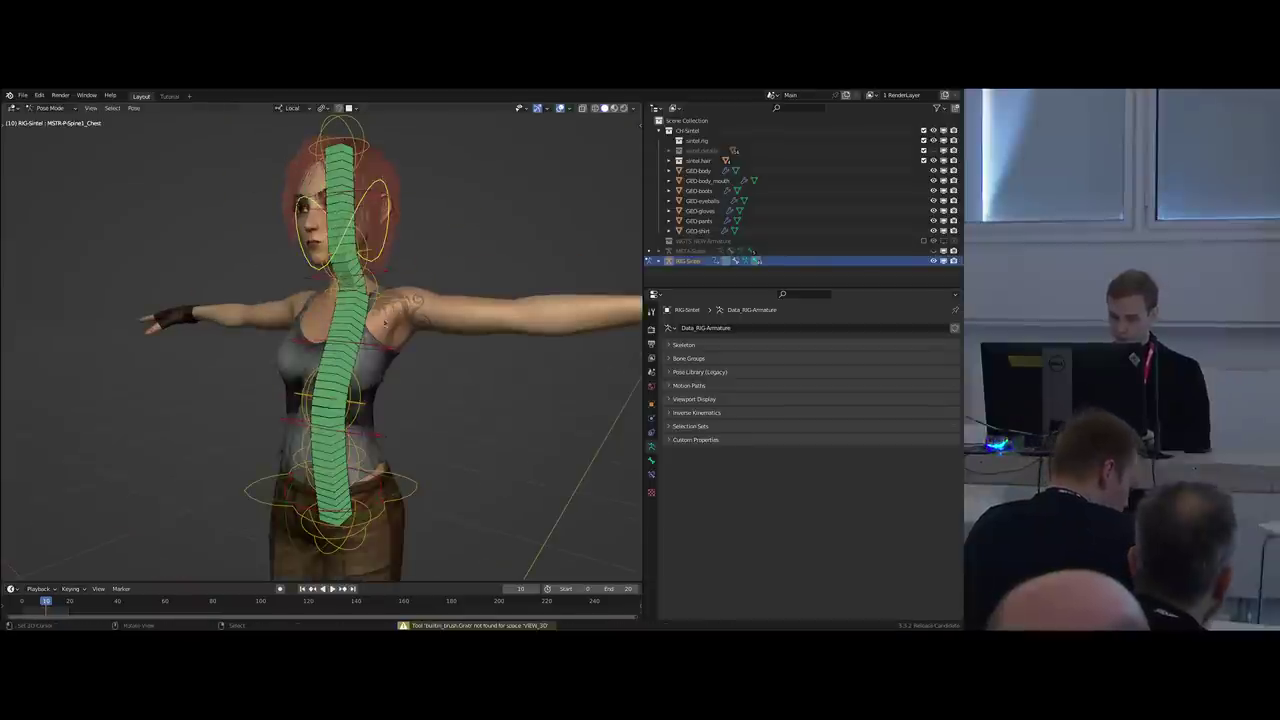
Switch back to META-Sintel, select its lowest spine bone and open that bone's Rigify type settings.
key("shift+t")
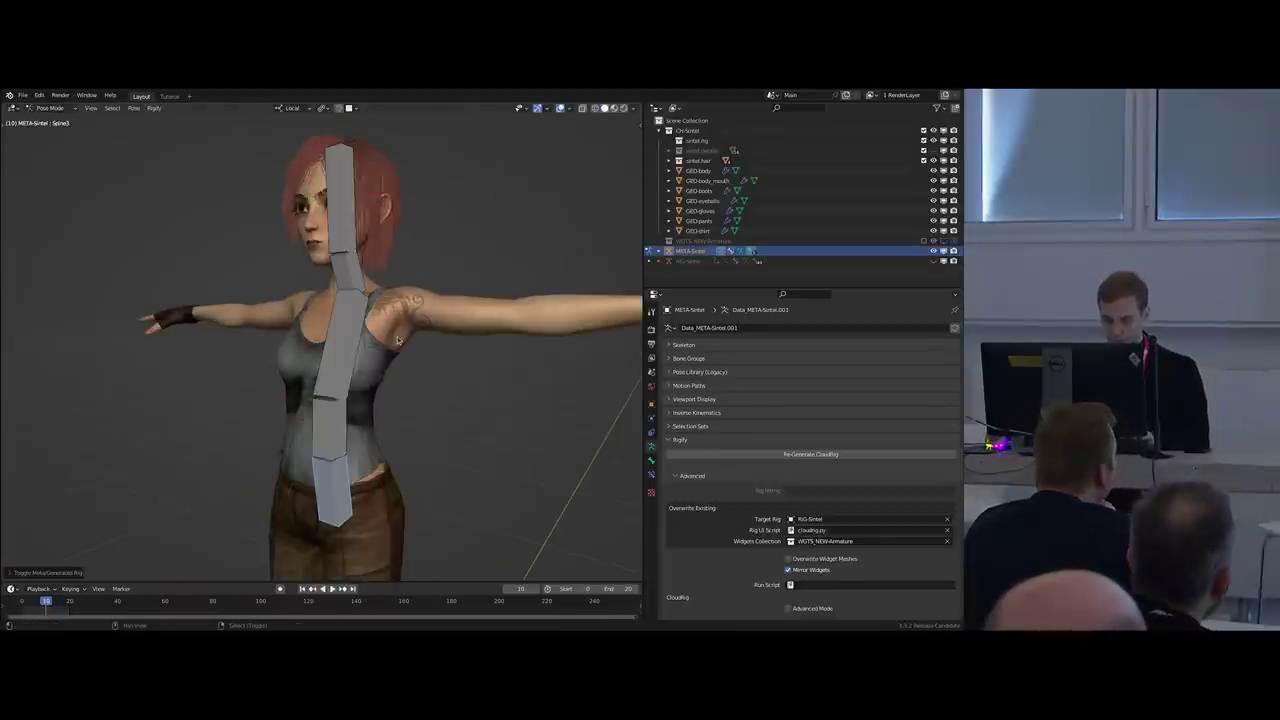
mouse_move(345, 274)
middle_mouse_down()
mouse_move(310, 278)
mouse_move(332, 284)
middle_mouse_up()
middle_click_drag(332, 284, 333, 246, "shift")
left_click(334, 452)
scroll(372, 443, "down", 1)
scroll(372, 443, "up", 1)
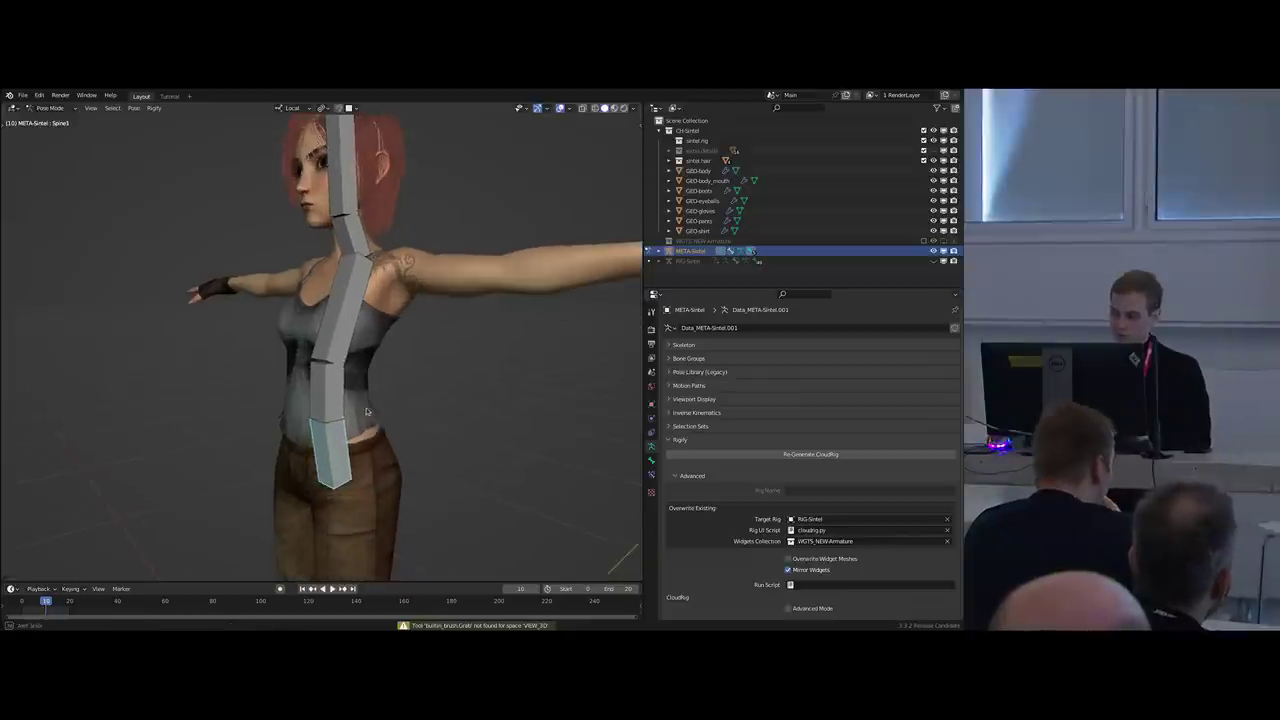
middle_click_drag(356, 424, 372, 412)
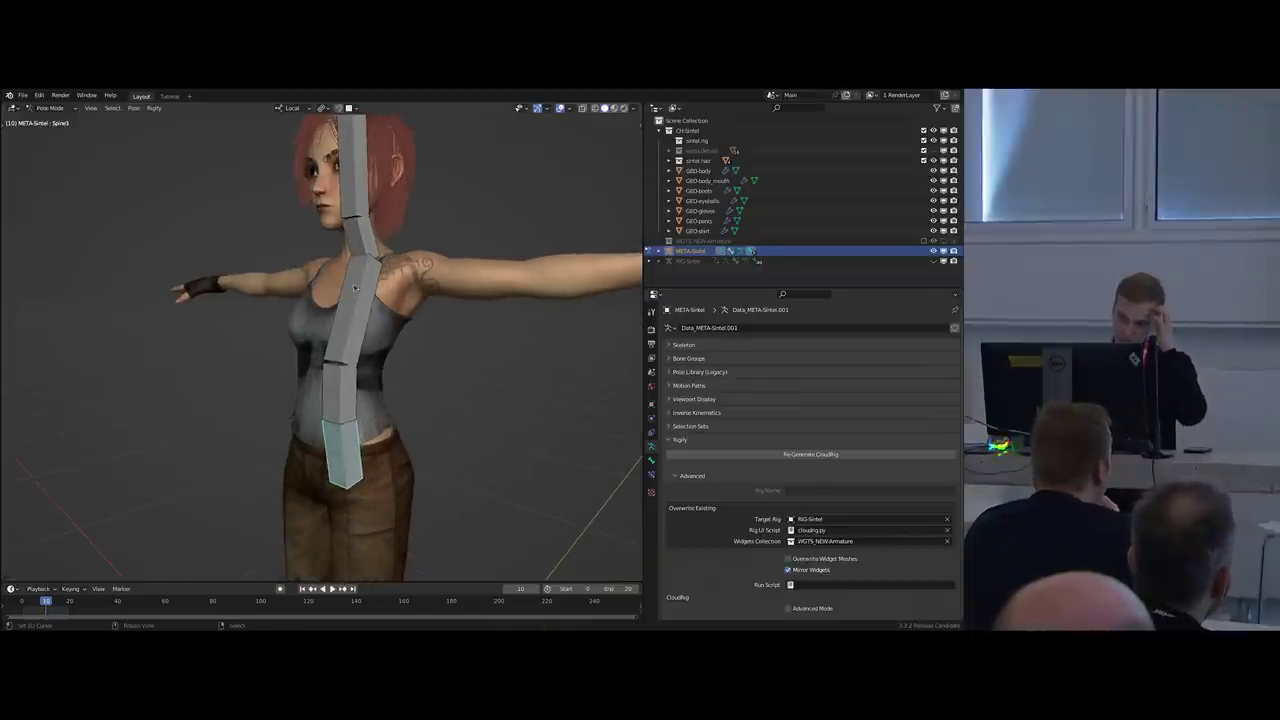
scroll(390, 328, "down", 1)
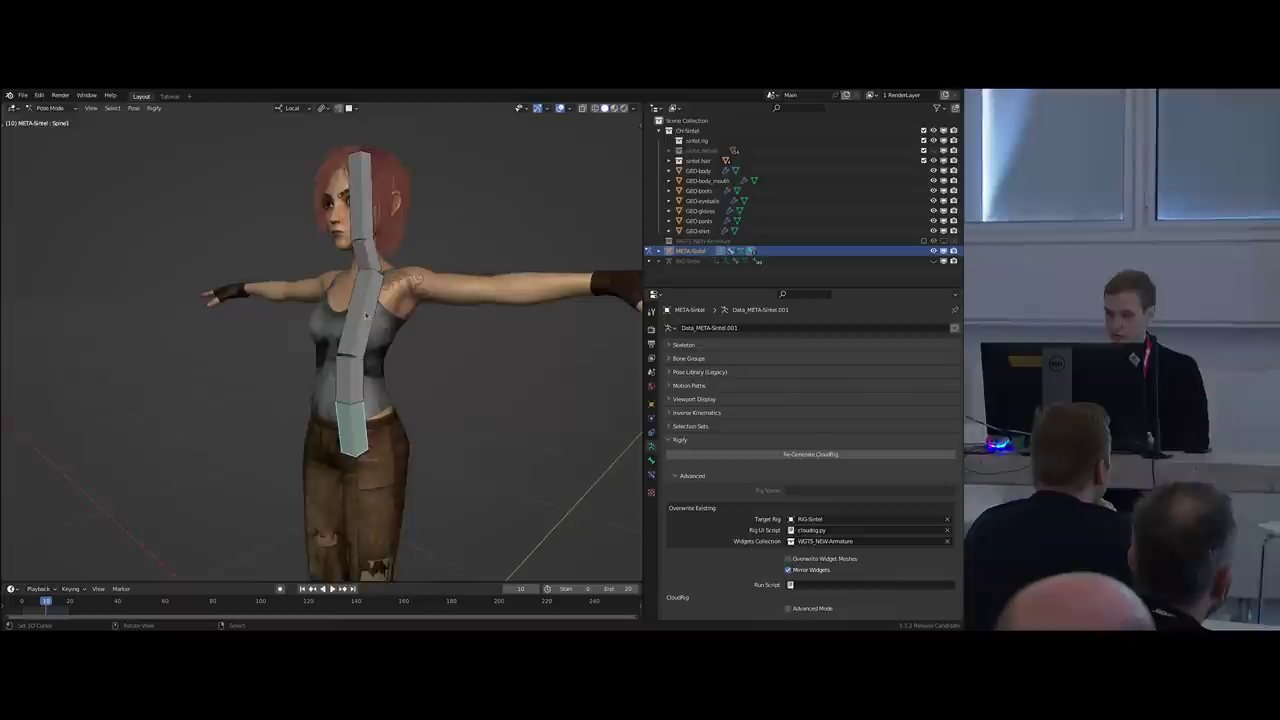
scroll(384, 312, "up", 1)
middle_click_drag(688, 466, 681, 418)
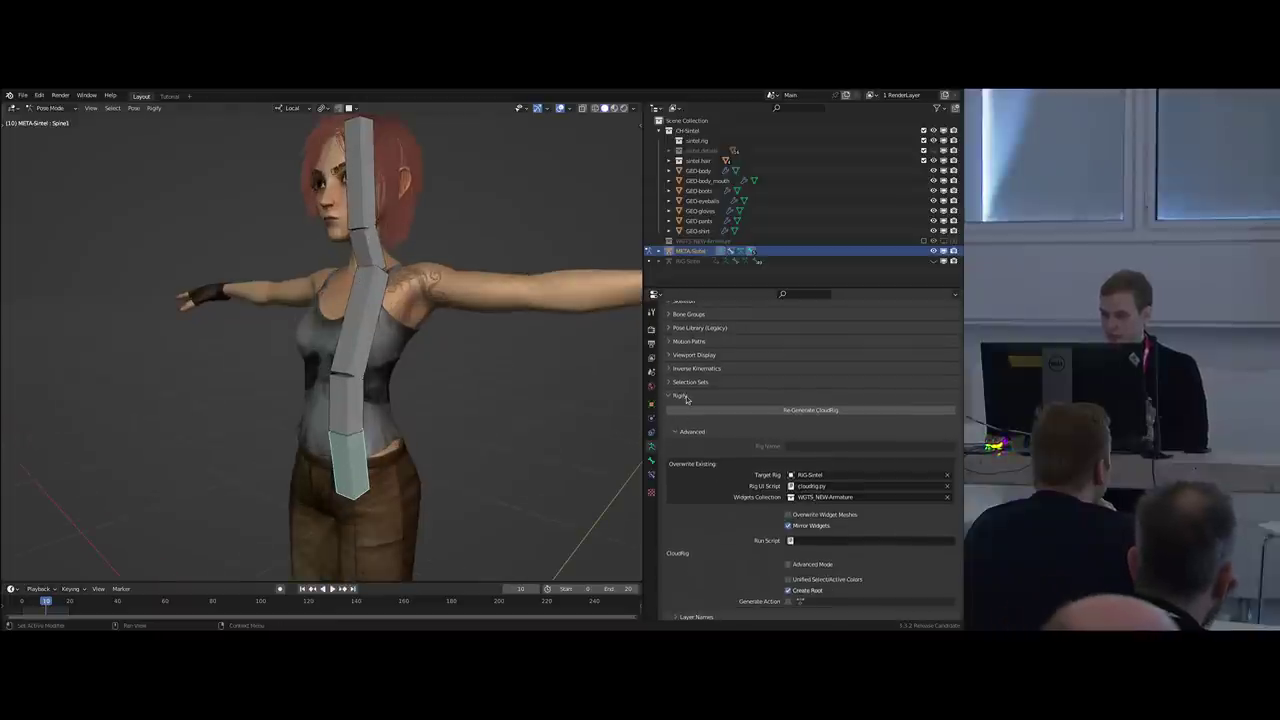
left_click(684, 397)
left_click(651, 464)
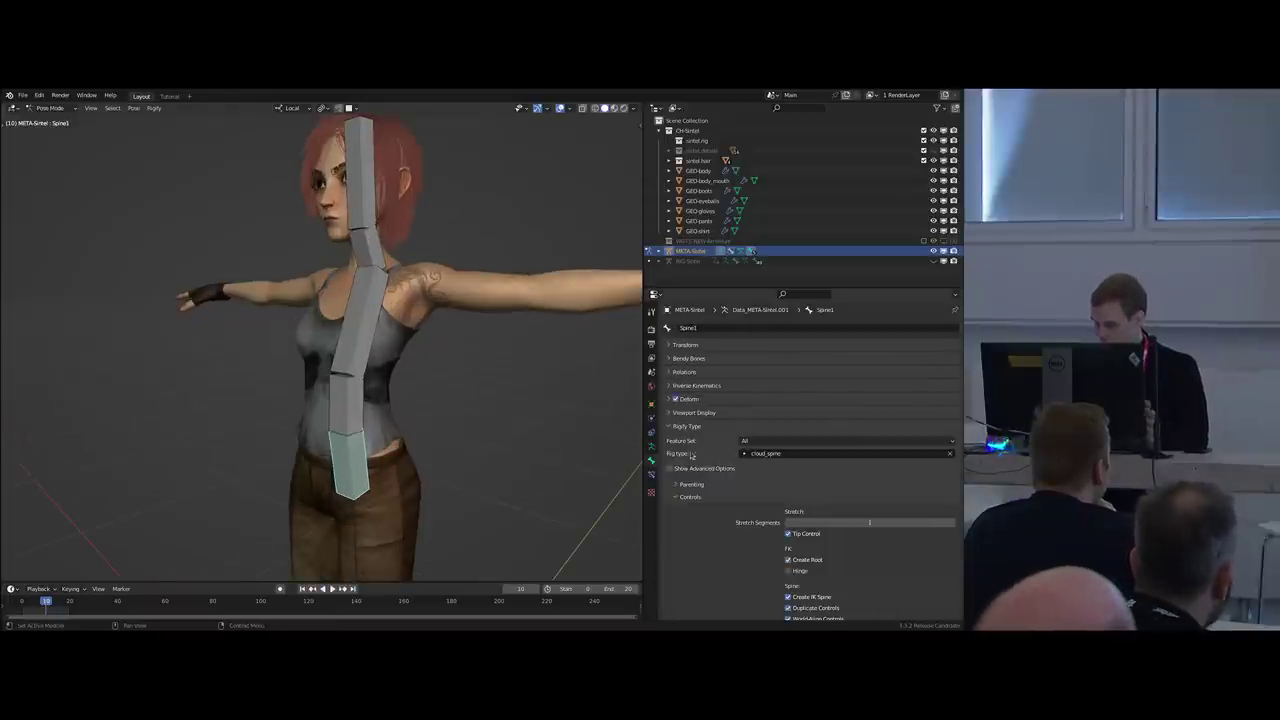
Sketch temporary annotation strokes around the spine and neck bones to illustrate the chain's motion.
scroll(460, 411, "down", 1)
middle_click_drag(460, 411, 453, 407)
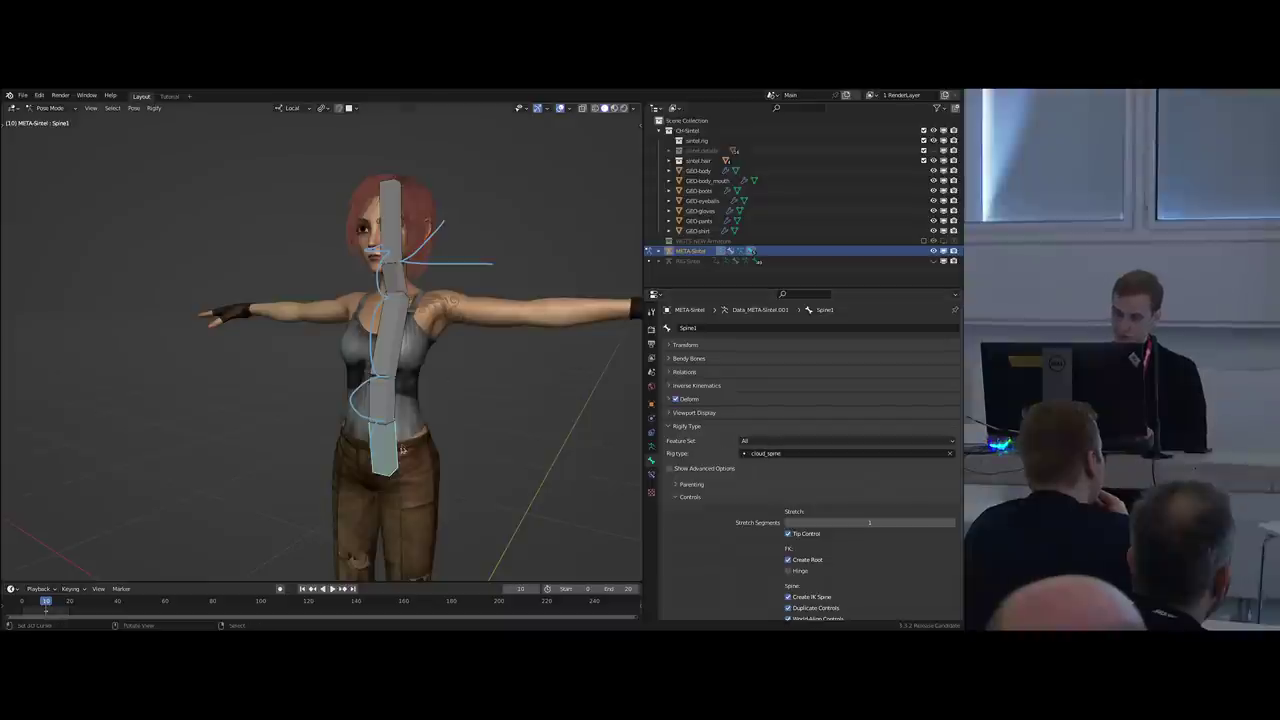
right_click_drag(360, 484, 275, 391)
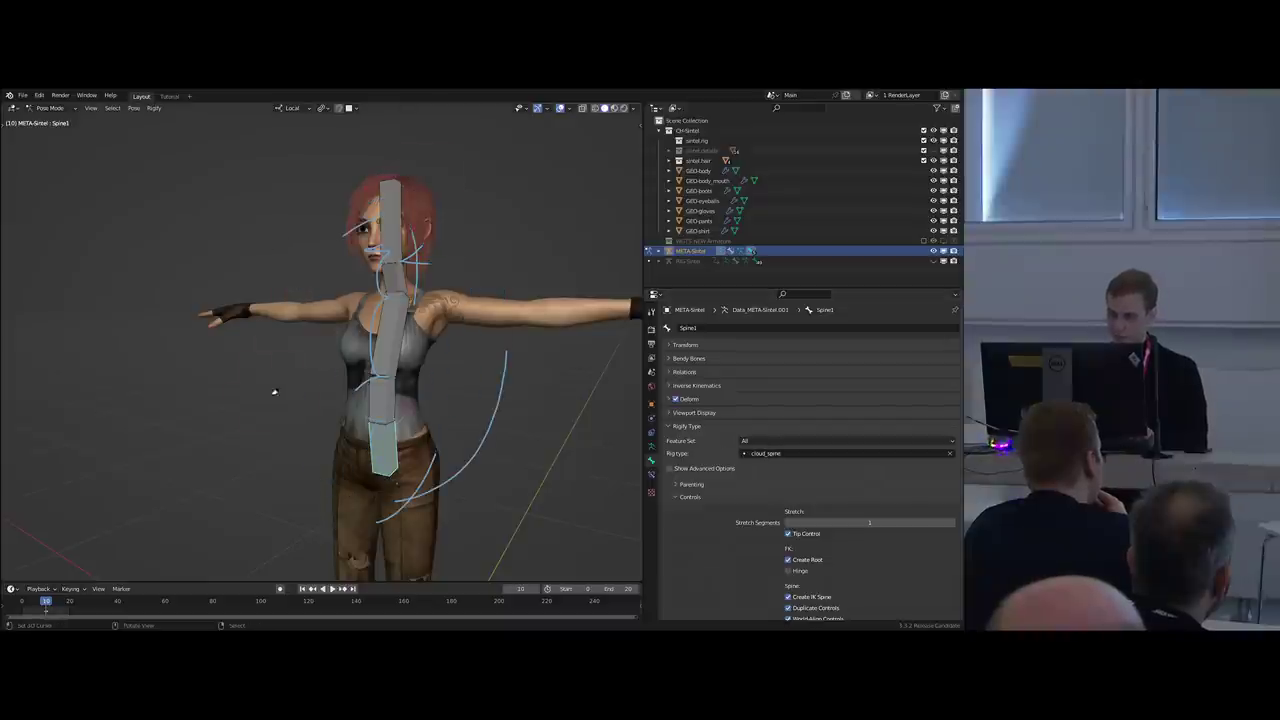
Assign the cloud_fk_chain rig type to META-Sintel's Neck bone.
scroll(400, 285, "up", 4)
right_click(381, 260)
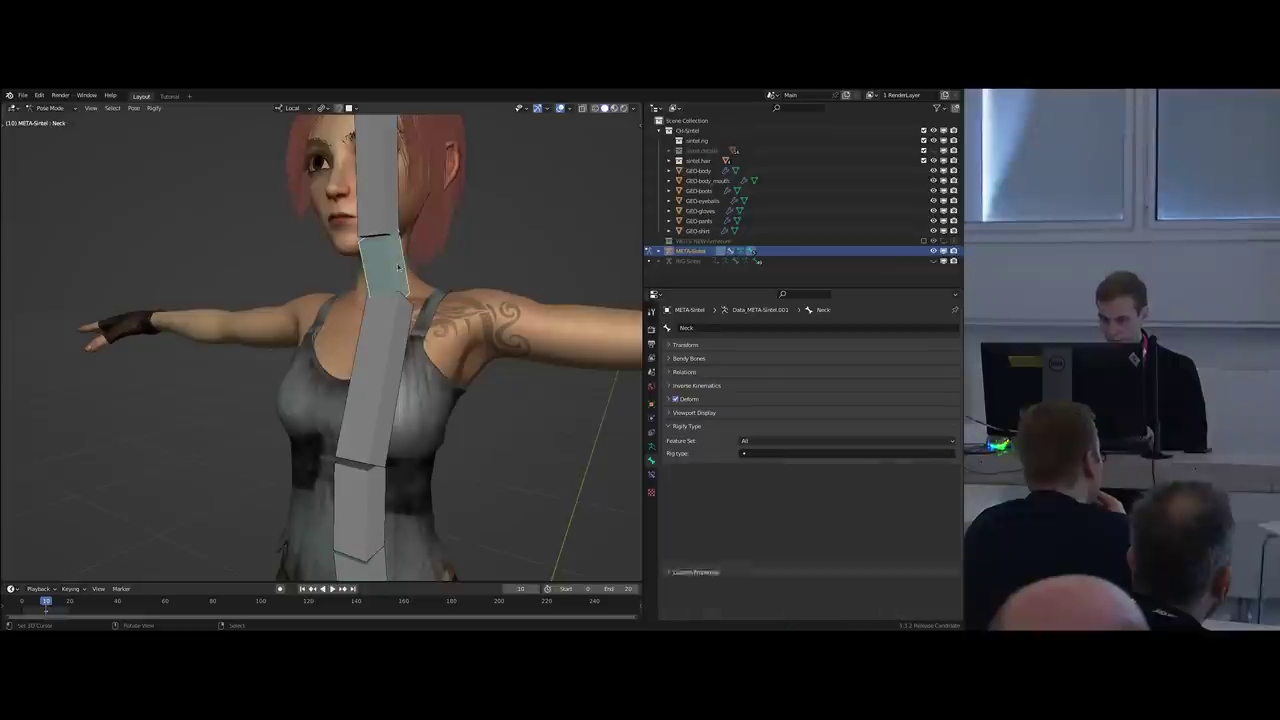
left_click(775, 453)
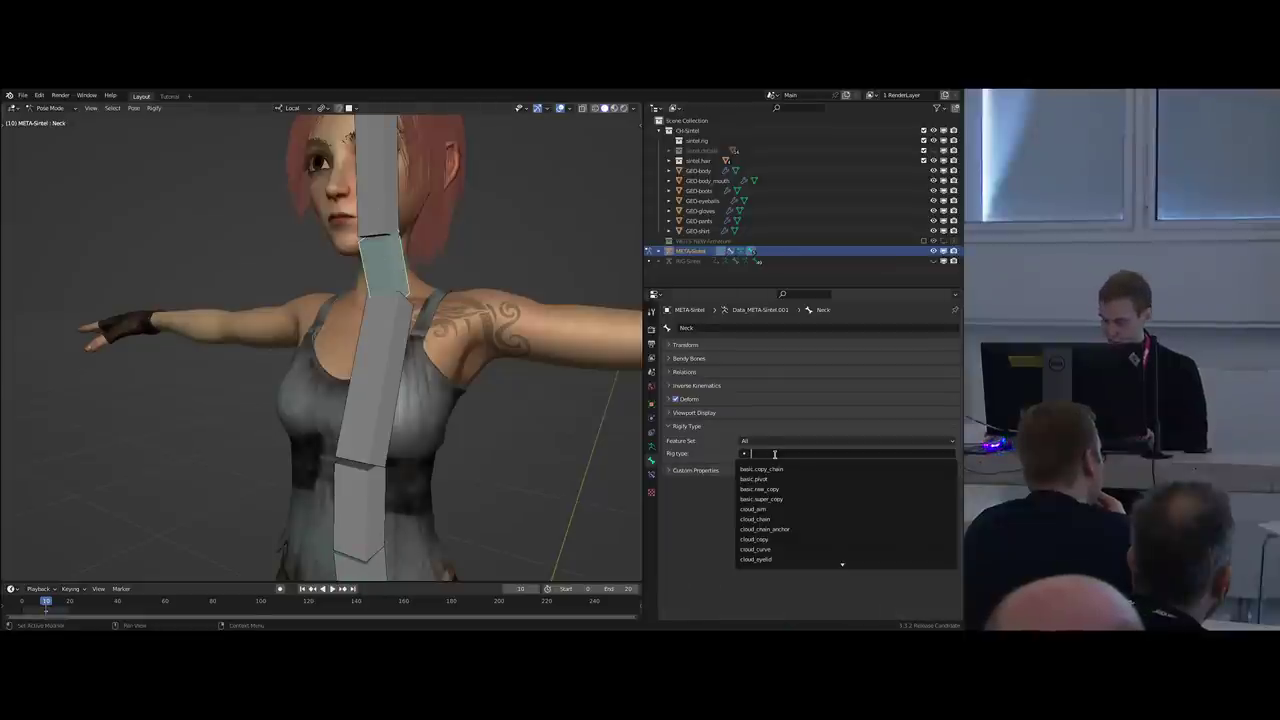
type("cloud_fk")
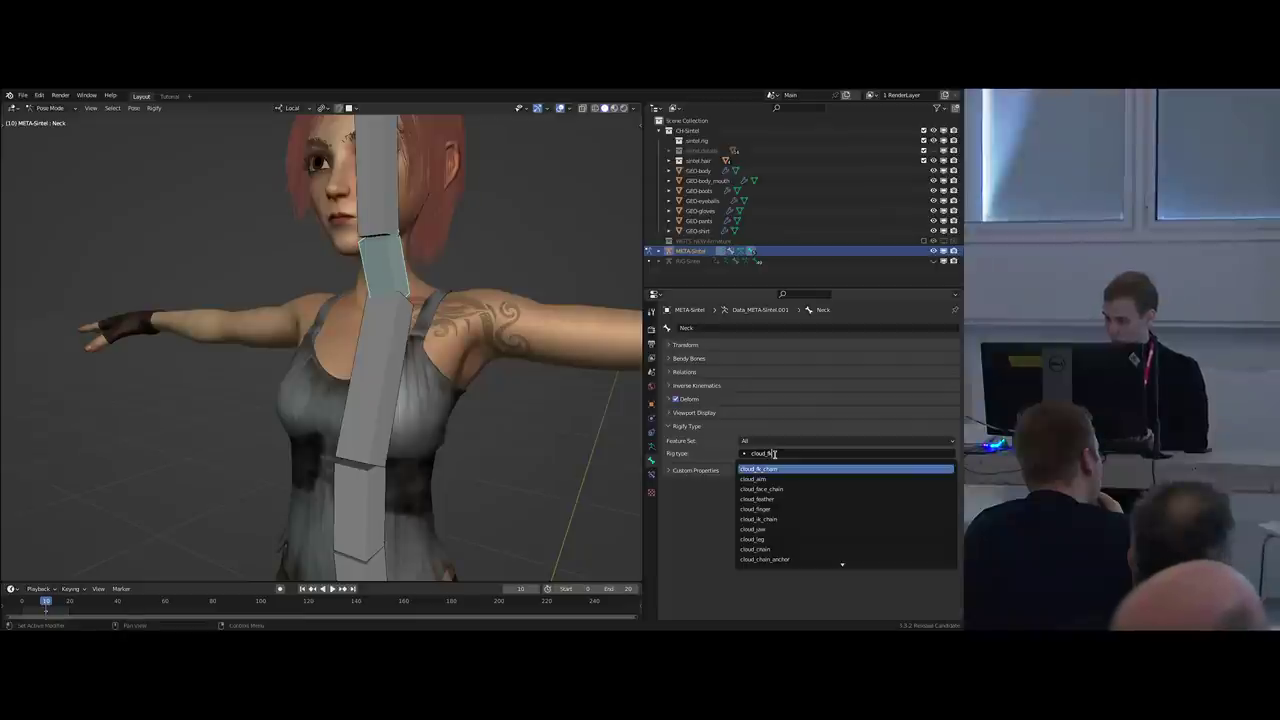
key("Return")
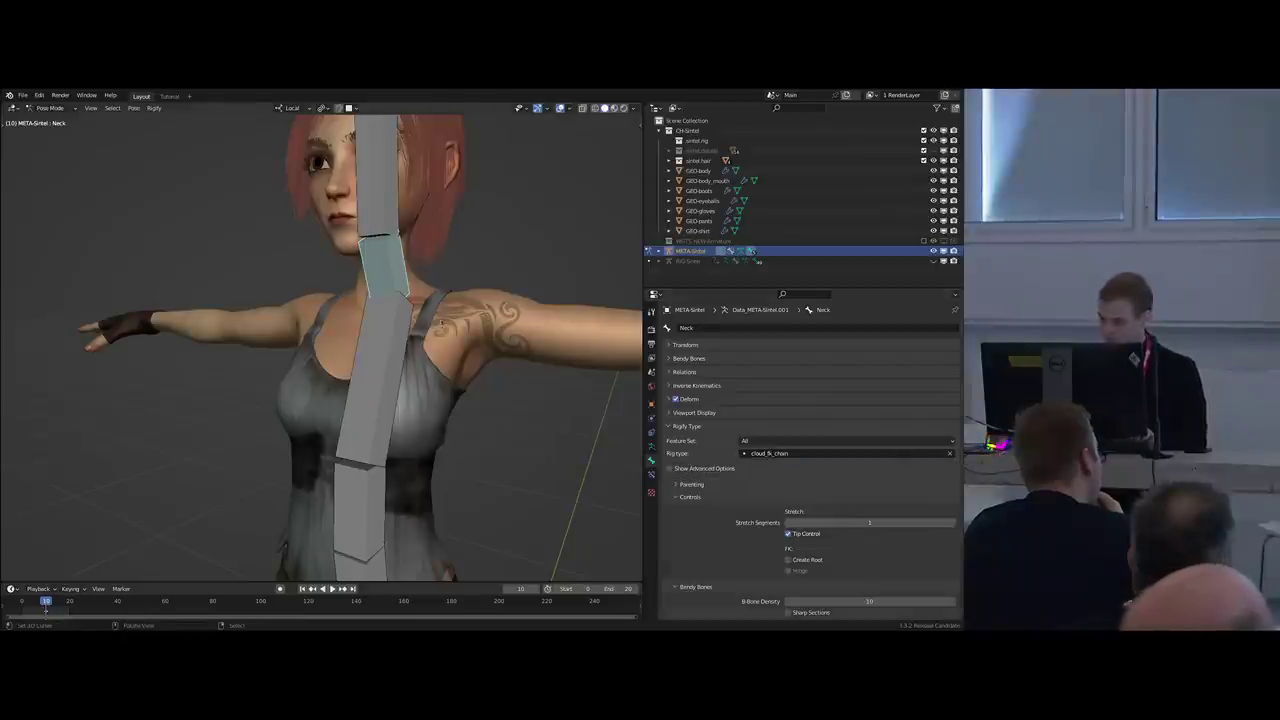
Check the head and neck bones of META-Sintel, regenerate the rig and enter Pose Mode on RIG-Sintel.
middle_click_drag(442, 322, 468, 318)
scroll(460, 318, "down", 2)
right_click(406, 226)
right_click(411, 281)
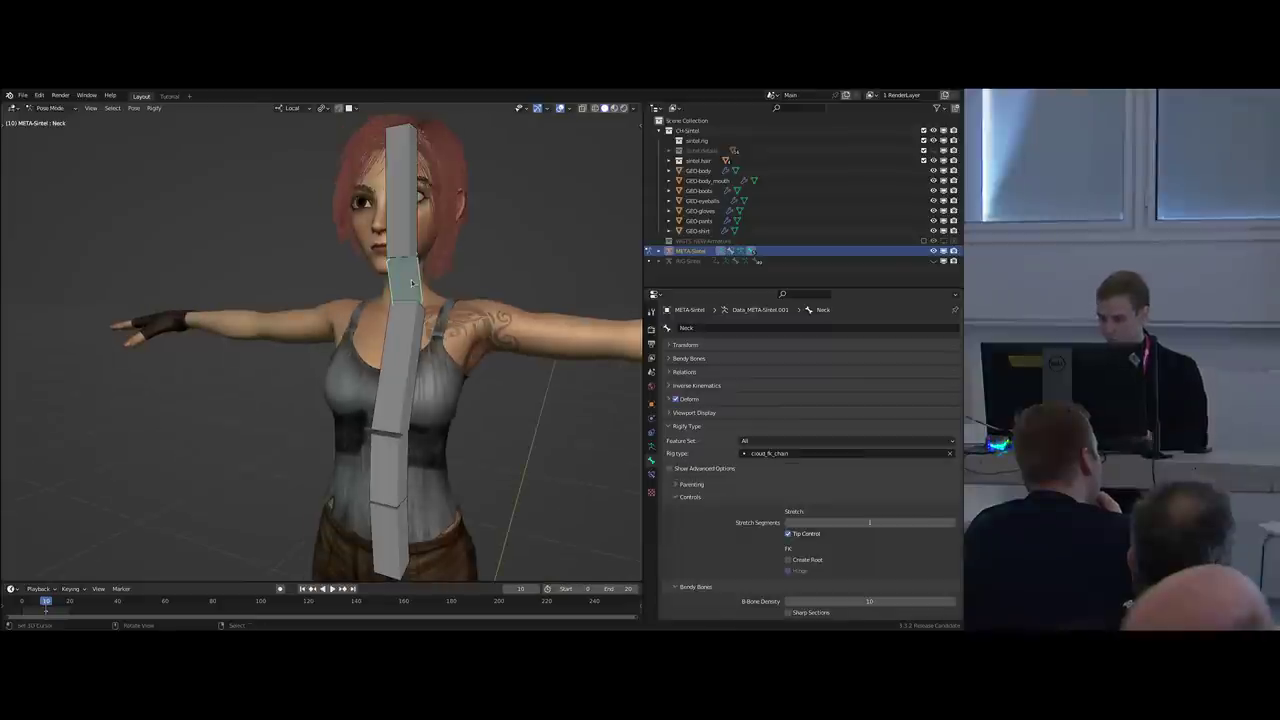
scroll(735, 496, "down", 3)
middle_click_drag(478, 402, 480, 326)
key("ctrl+alt+r")
scroll(462, 410, "down", 1)
key("ctrl+Tab")
Test rotating and moving the regenerated rig's chest master control, cancelling each transform and checking the CloudRig settings.
right_click(429, 386)
key("r")
right_click(452, 303)
key("n")
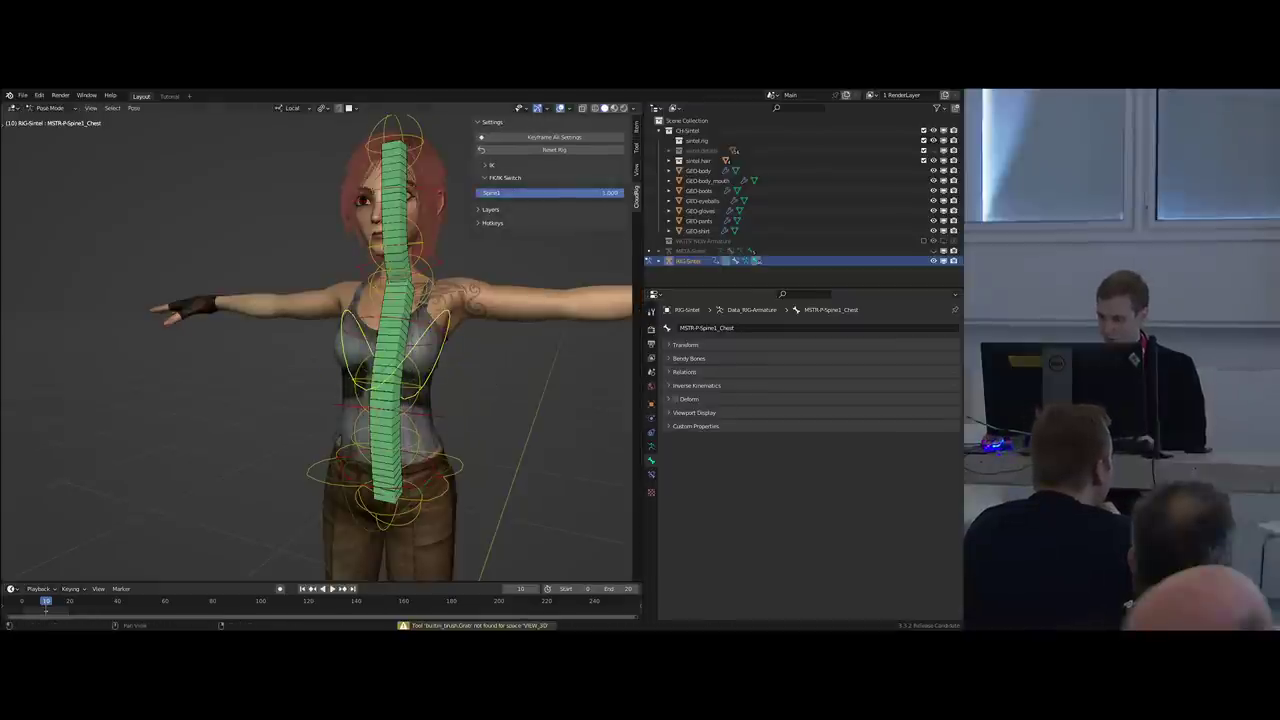
key("n")
key("r")
right_click(345, 275)
key("g")
right_click(405, 275)
Test rotating the regenerated rig's neck and head FK controls, cancelling each rotation.
scroll(420, 268, "up", 2)
right_click(422, 264)
key("r")
key("r")
right_click(390, 240)
scroll(400, 238, "down", 1)
middle_click_drag(435, 190, 445, 227, "shift")
left_click(446, 226)
key("r")
key("r")
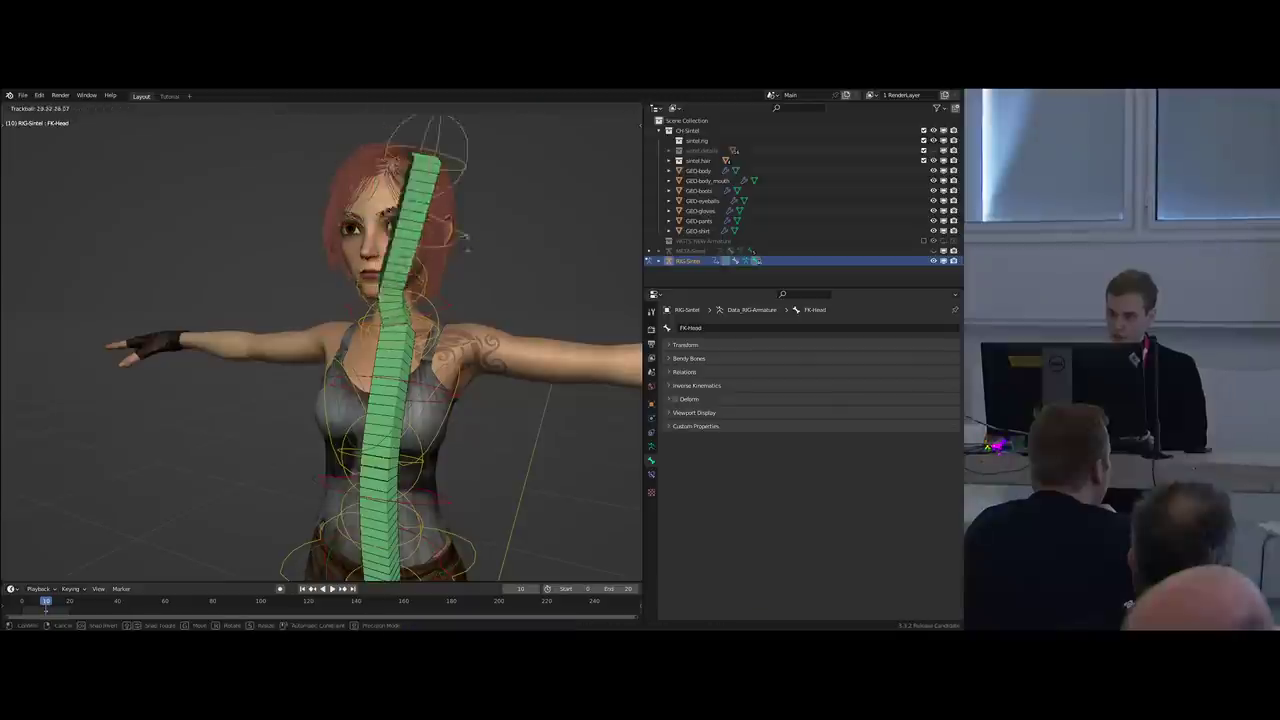
right_click(466, 243)
Switch back to META-Sintel, check the Neck bone's cloud_fk_chain parameters and enter Edit Mode.
scroll(432, 285, "down", 3)
middle_click_drag(440, 322, 389, 307, "shift")
key("KP_1")
scroll(336, 317, "up", 1)
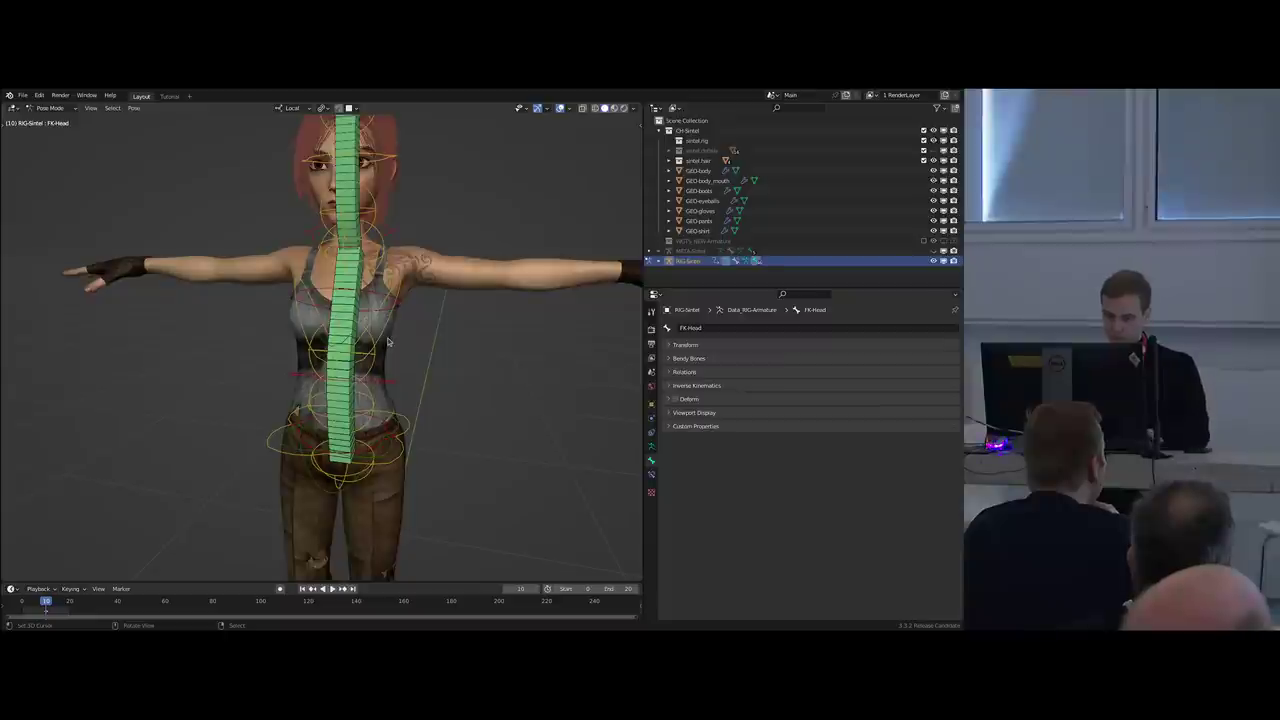
key("shift+t")
scroll(787, 449, "down", 3)
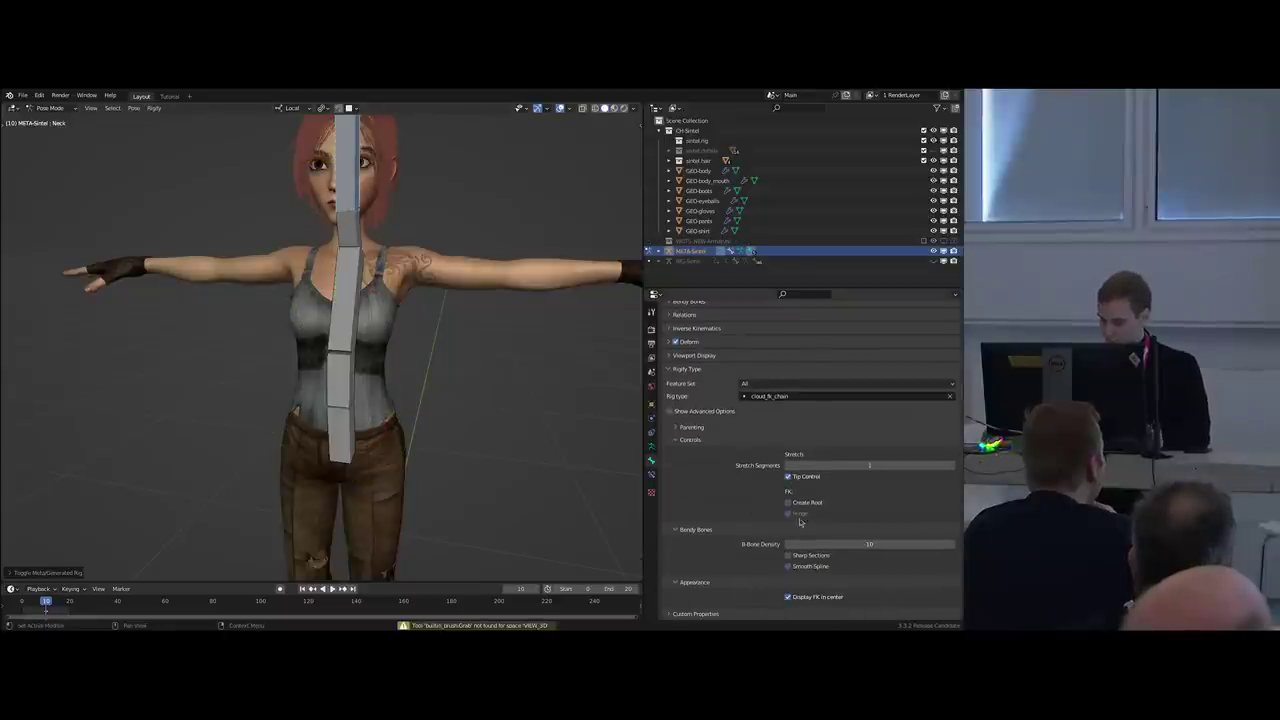
mouse_move(412, 354)
middle_mouse_down()
mouse_move(431, 360)
mouse_move(409, 357)
middle_mouse_up()
key("Tab")
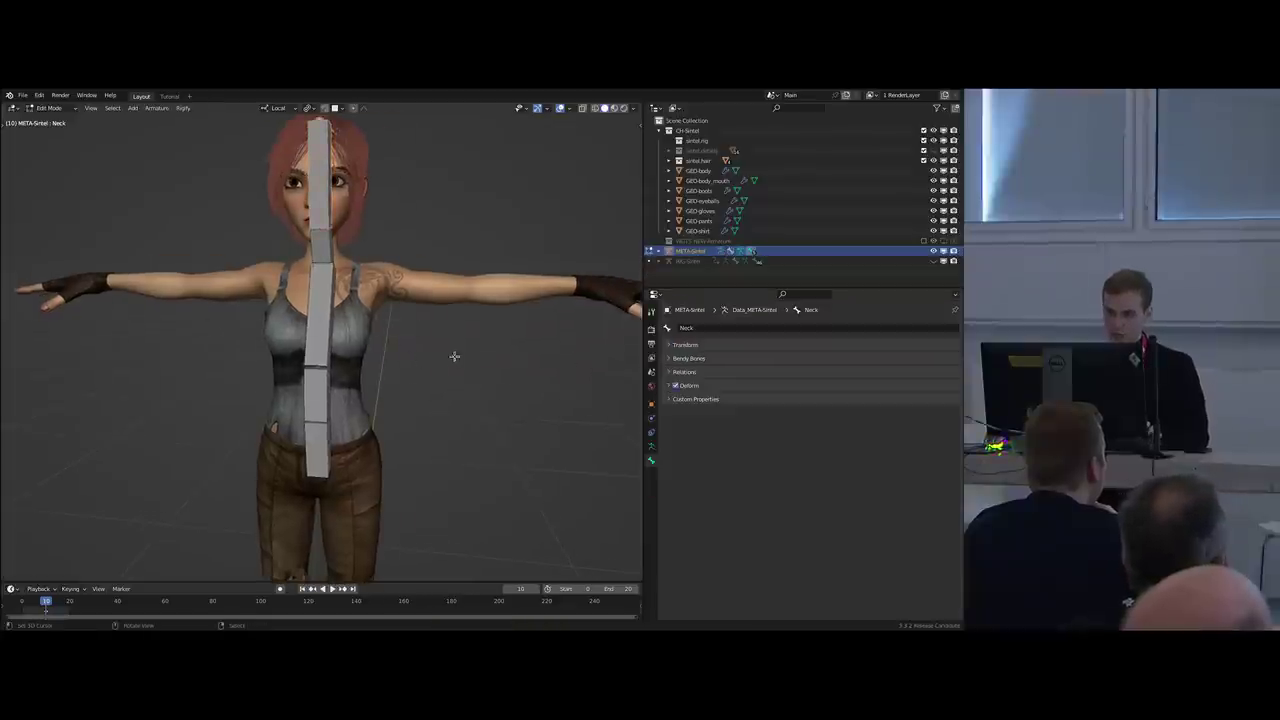
Duplicate the Neck bone, place and rotate the copy at the character's left shoulder, and rename it Shoulder.L.
key("KP_1")
scroll(325, 254, "up", 1)
middle_click_drag(343, 248, 302, 297, "shift")
key("shift+d")
left_click(325, 312)
key("r")
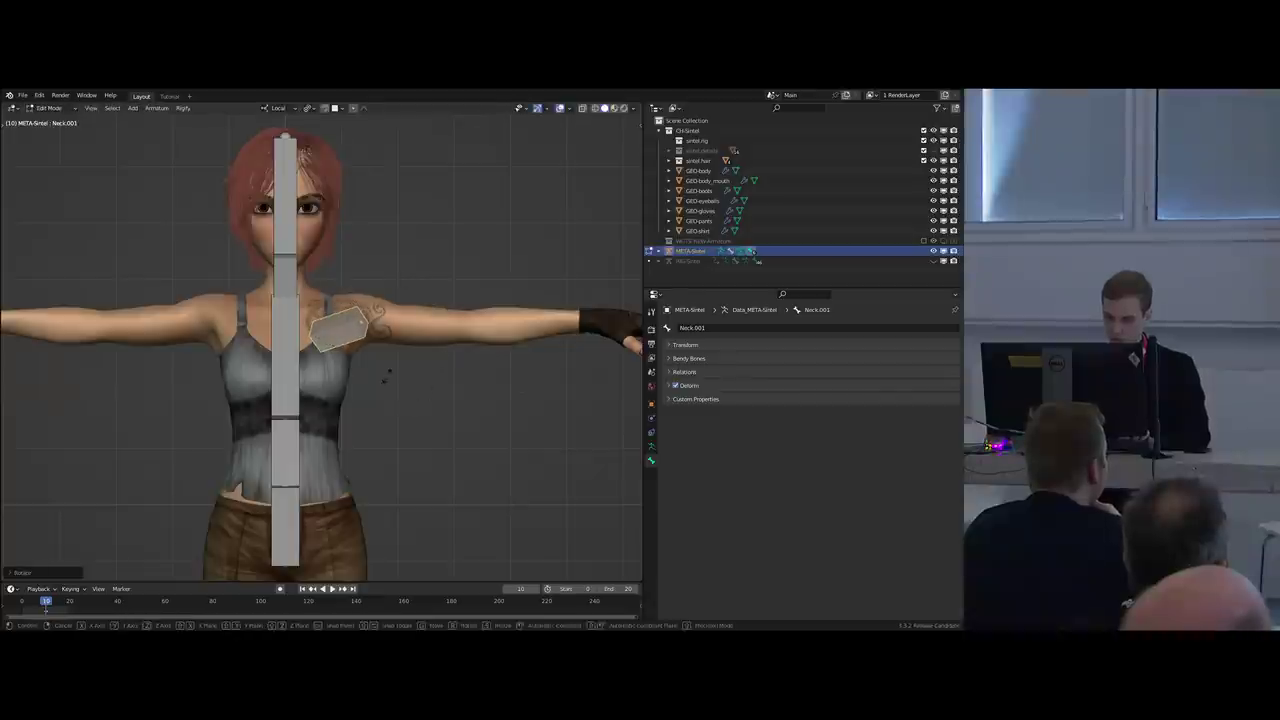
left_click(389, 356)
key("F2")
type("Shoulder.L")
key("Return")
Move and rotate the Shoulder.L bone so it runs along the left shoulder toward the upper arm.
middle_click_drag(391, 356, 359, 342)
key("ctrl+r")
left_click(338, 400)
middle_click_drag(338, 400, 396, 444)
key("g")
left_click(390, 362)
key("r")
key("r")
left_click(375, 366)
key("g")
left_click(403, 452)
scroll(362, 407, "up", 3)
left_click(348, 406)
mouse_move(348, 406)
middle_mouse_down("shift")
mouse_move(270, 390)
mouse_move(333, 408)
middle_mouse_up("shift")
Extrude three bones from the tip of Shoulder.L along the left upper arm, forearm and hand.
key("KP_7")
middle_click_drag(247, 391, 203, 386, "shift")
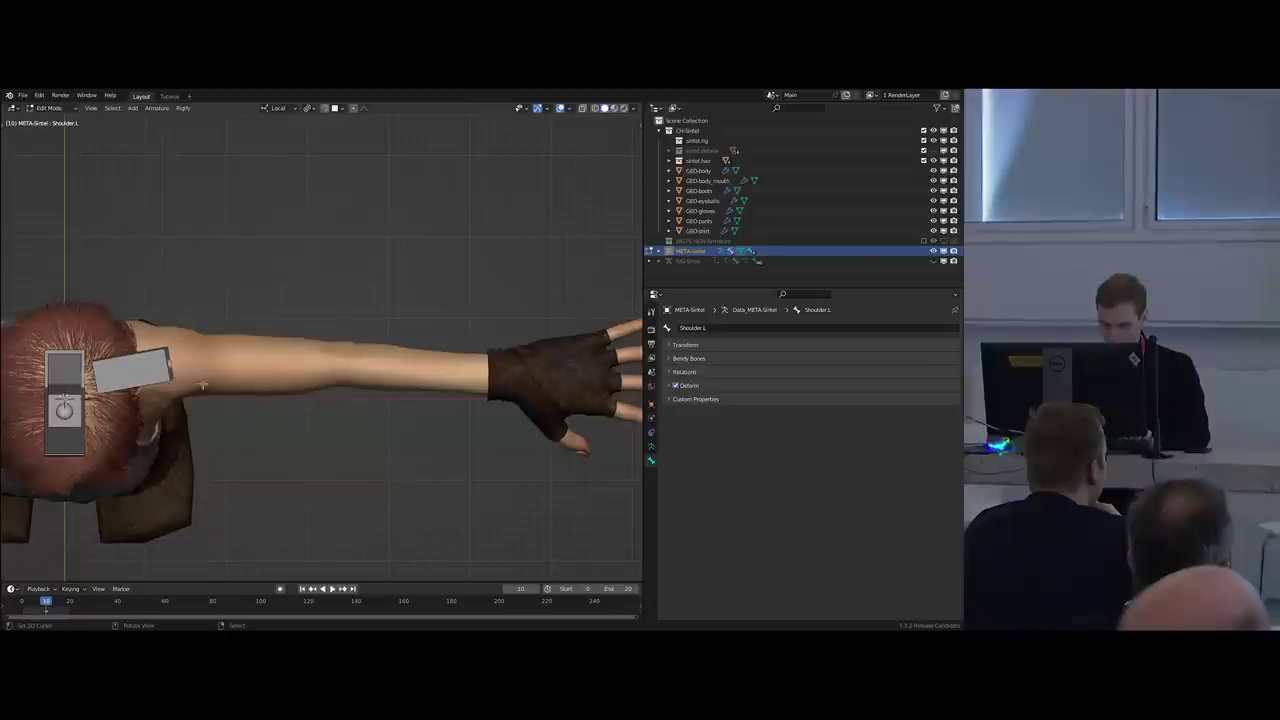
key("e")
left_click(370, 390)
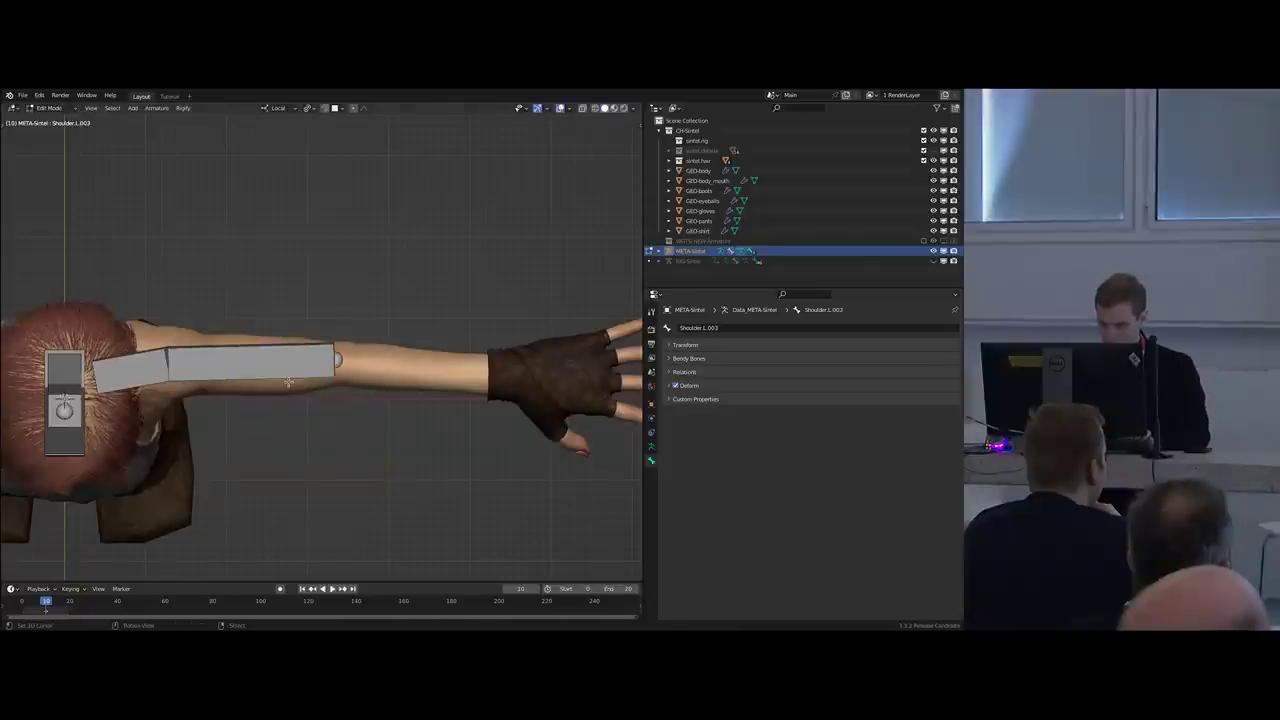
key("e")
left_click(473, 397)
middle_click_drag(428, 412, 370, 389, "shift")
key("e")
left_click(413, 408)
Select the forearm and hand bones in wireframe and move them down to align with the arm mesh.
middle_click_drag(298, 359, 331, 274)
key("KP_1")
scroll(331, 290, "up", 2)
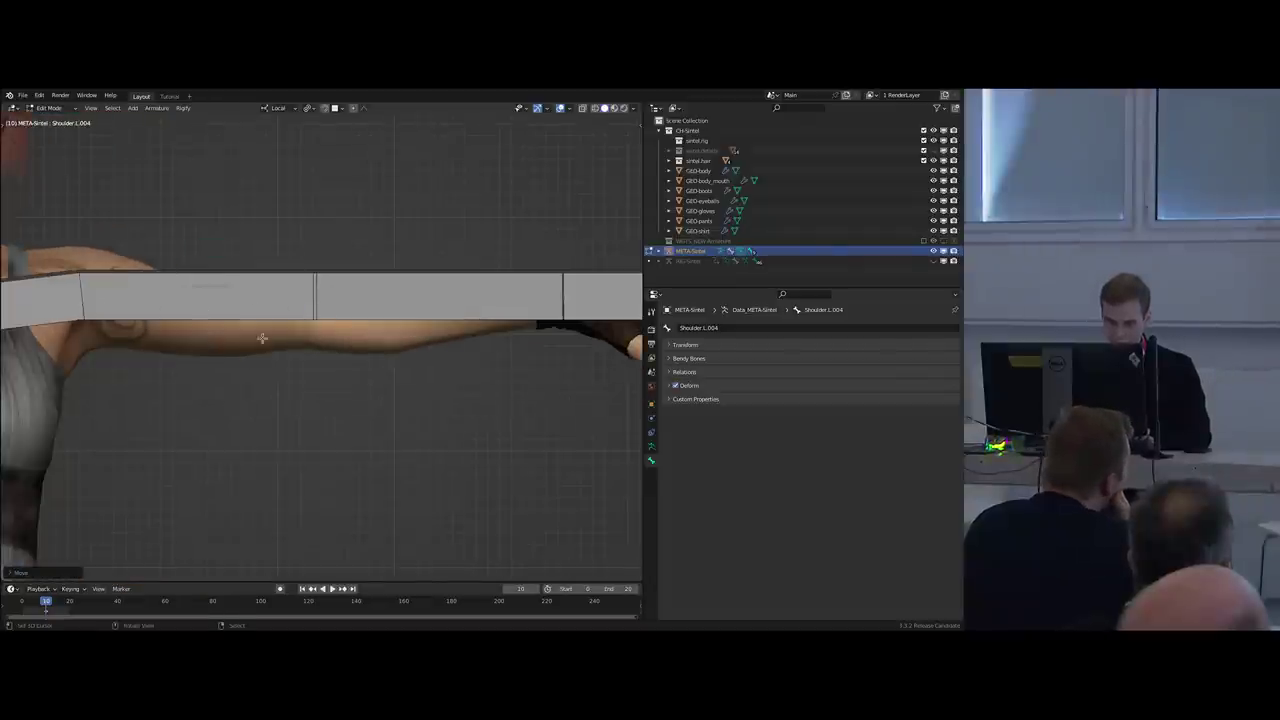
key("alt+z")
scroll(337, 335, "down", 3)
left_click_drag(318, 265, 634, 380)
key("g")
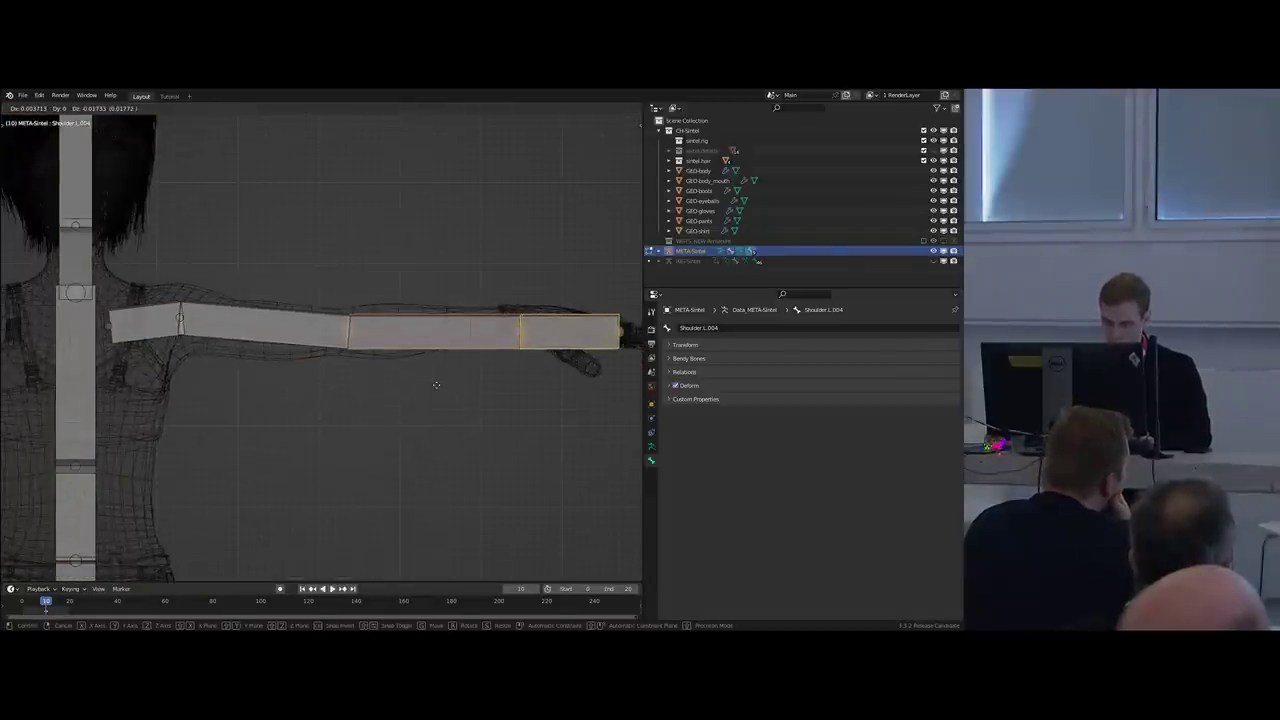
left_click(435, 385)
Reposition the wrist and hand joints of the left arm chain to fit inside the mesh.
middle_click_drag(515, 362, 434, 367, "shift")
scroll(434, 366, "up", 3)
key("alt+a")
key("b")
left_click_drag(419, 273, 640, 397)
key("g")
left_click(572, 351)
key("b")
left_click_drag(586, 284, 621, 338)
key("g")
left_click(622, 354)
key("b")
left_click_drag(403, 271, 461, 352)
key("g")
left_click(460, 352)
Reposition the elbow joint of the left arm chain inside the arm mesh.
middle_click_drag(301, 347, 503, 362, "shift")
scroll(304, 303, "up", 2)
key("b")
left_click_drag(325, 293, 390, 372)
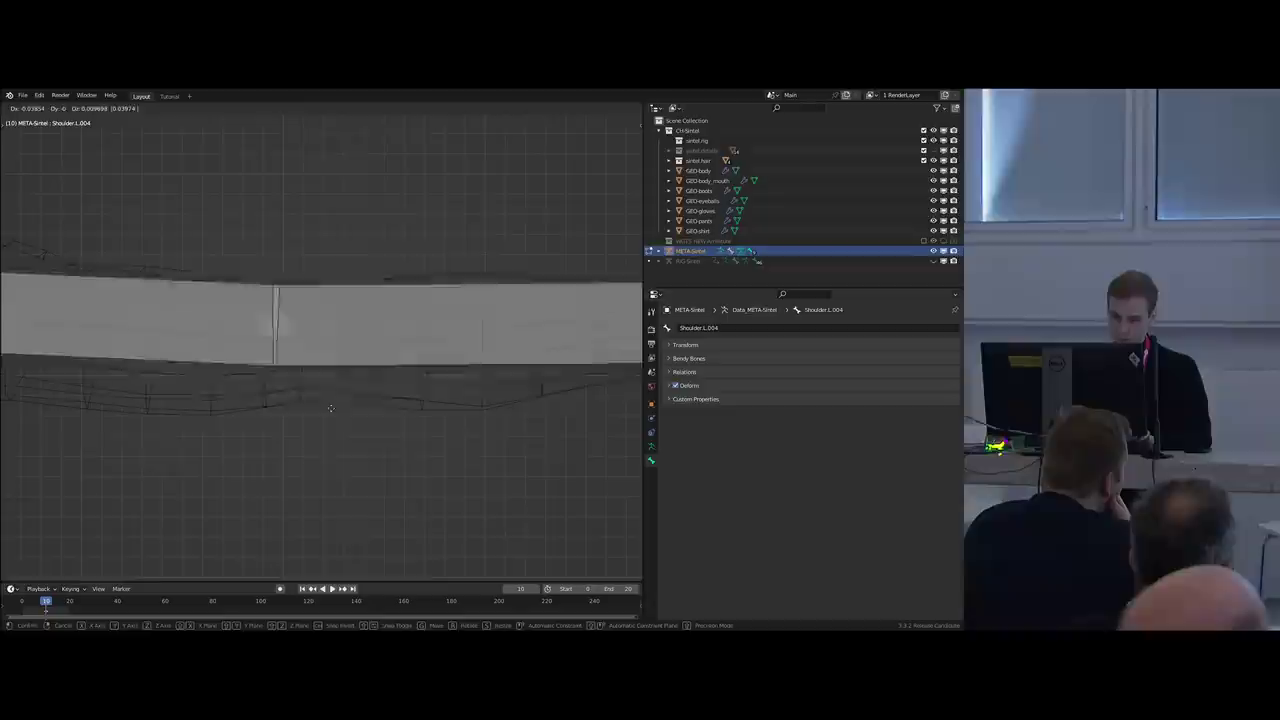
scroll(348, 343, "down", 2)
middle_click_drag(310, 292, 340, 450)
key("g")
left_click(356, 404)
Restore solid shading, enter Pose Mode and assign the cloud_limb rig type to the left upper arm bone.
mouse_move(356, 404)
middle_mouse_down("shift")
mouse_move(448, 400)
mouse_move(379, 365)
mouse_move(294, 291)
mouse_move(277, 360)
mouse_move(318, 345)
mouse_move(411, 366)
middle_mouse_up("shift")
scroll(384, 415, "down", 2)
key("shift+z")
scroll(379, 365, "down", 3)
key("ctrl+Tab")
right_click(318, 338)
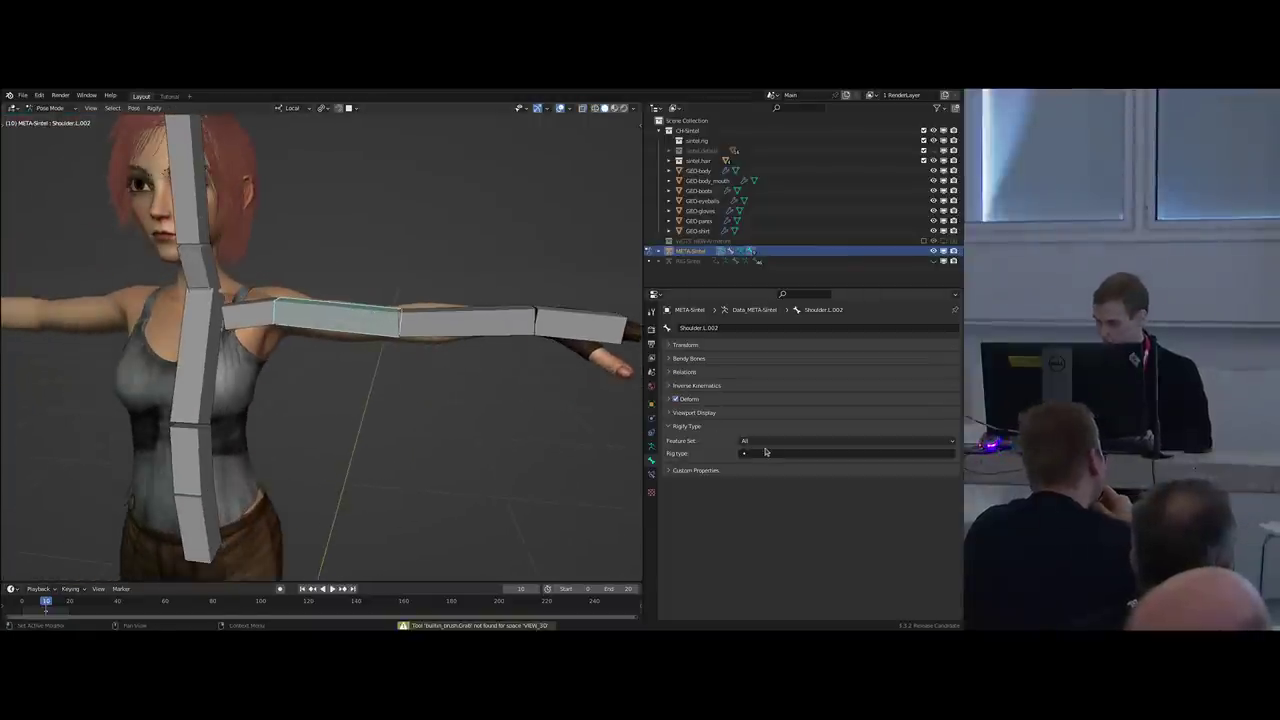
left_click(766, 452)
type("cloud_limb")
key("Down")
key("Return")
Try to regenerate the control rig from META-Sintel with the new arm bones.
middle_click_drag(335, 343, 412, 400)
middle_click_drag(618, 430, 392, 380)
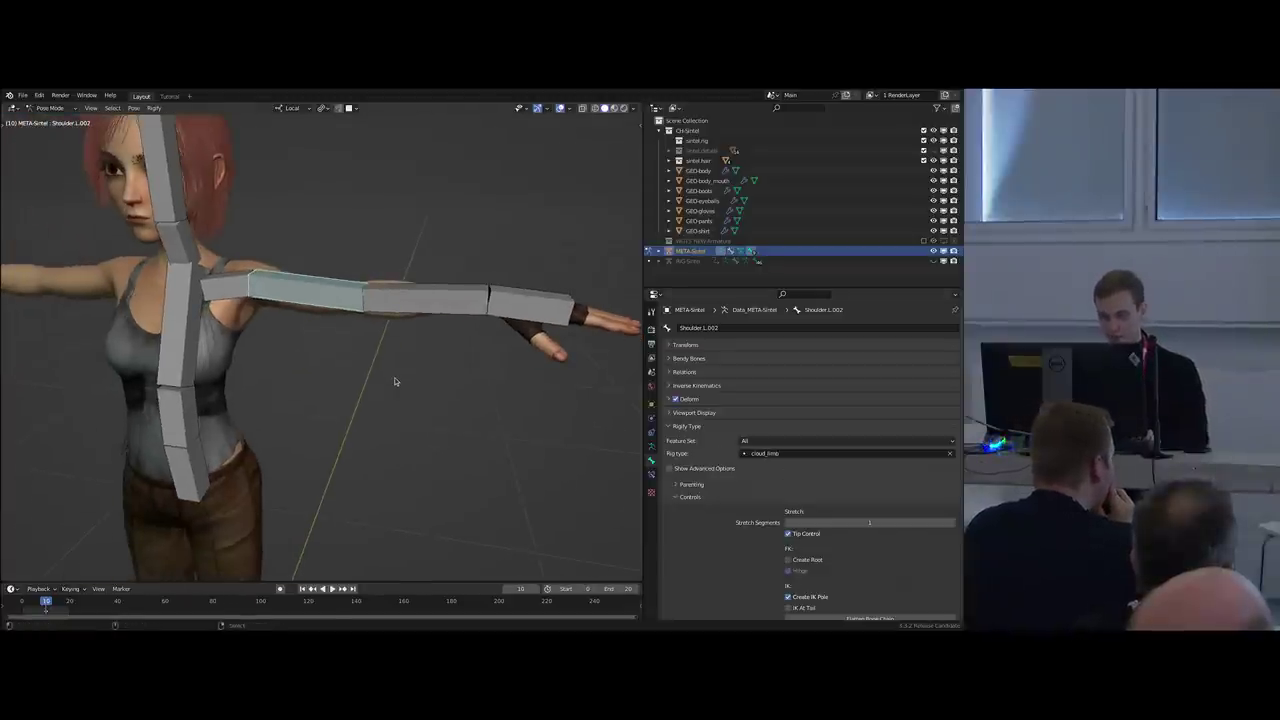
key("ctrl+alt+r")
middle_click_drag(325, 335, 348, 330)
key("shift+t")
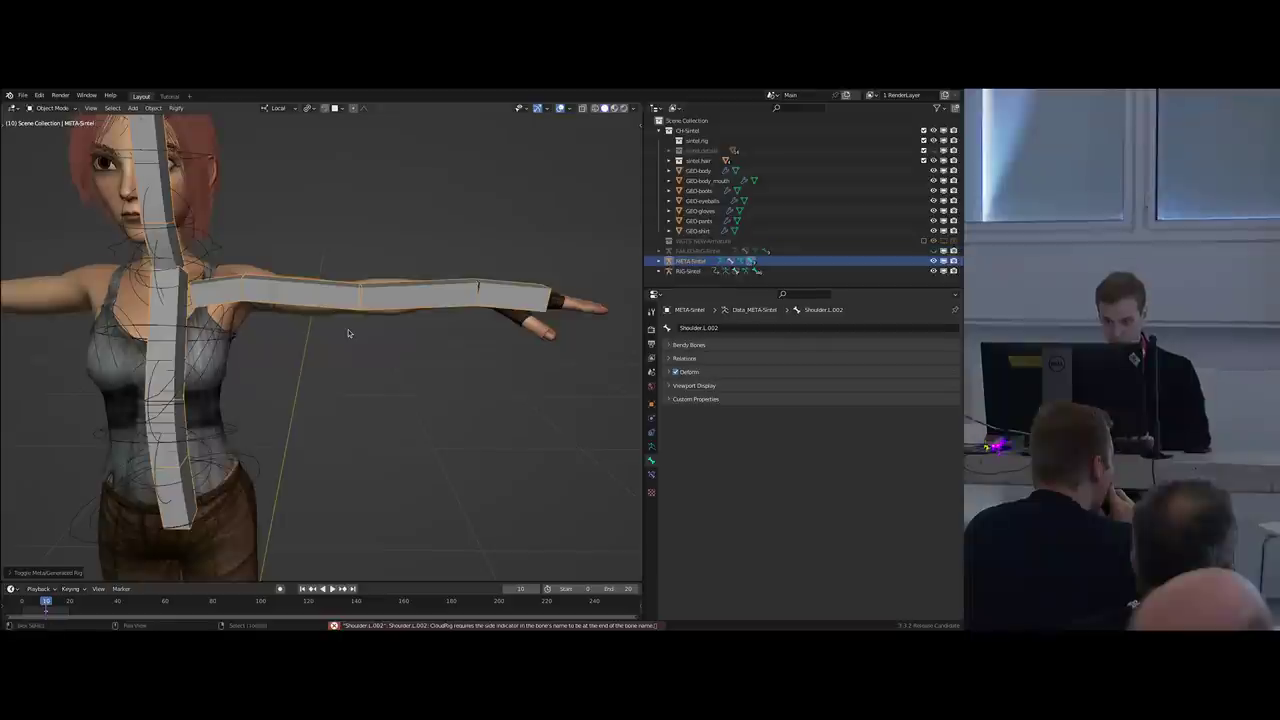
Rename the left upper arm, forearm and hand bones in Pose Mode as UpperArm.L, Elbow.L and Hand.L.
key("ctrl+Tab")
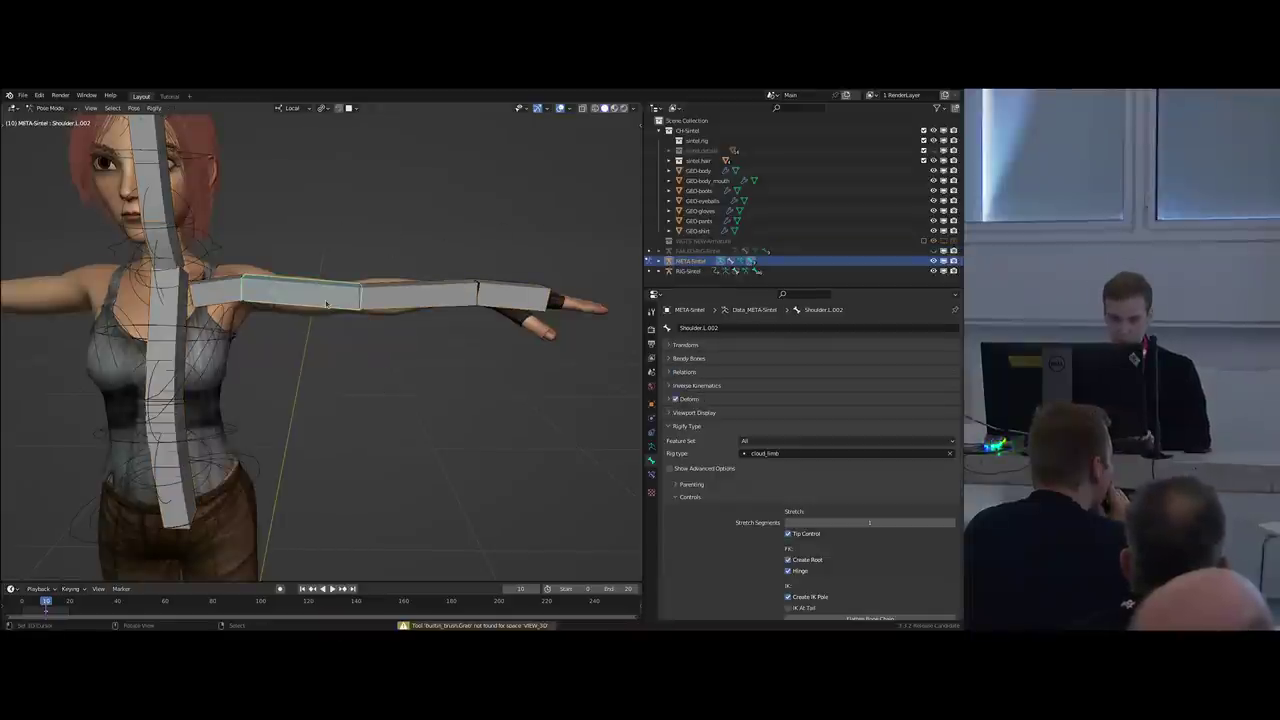
key("F2")
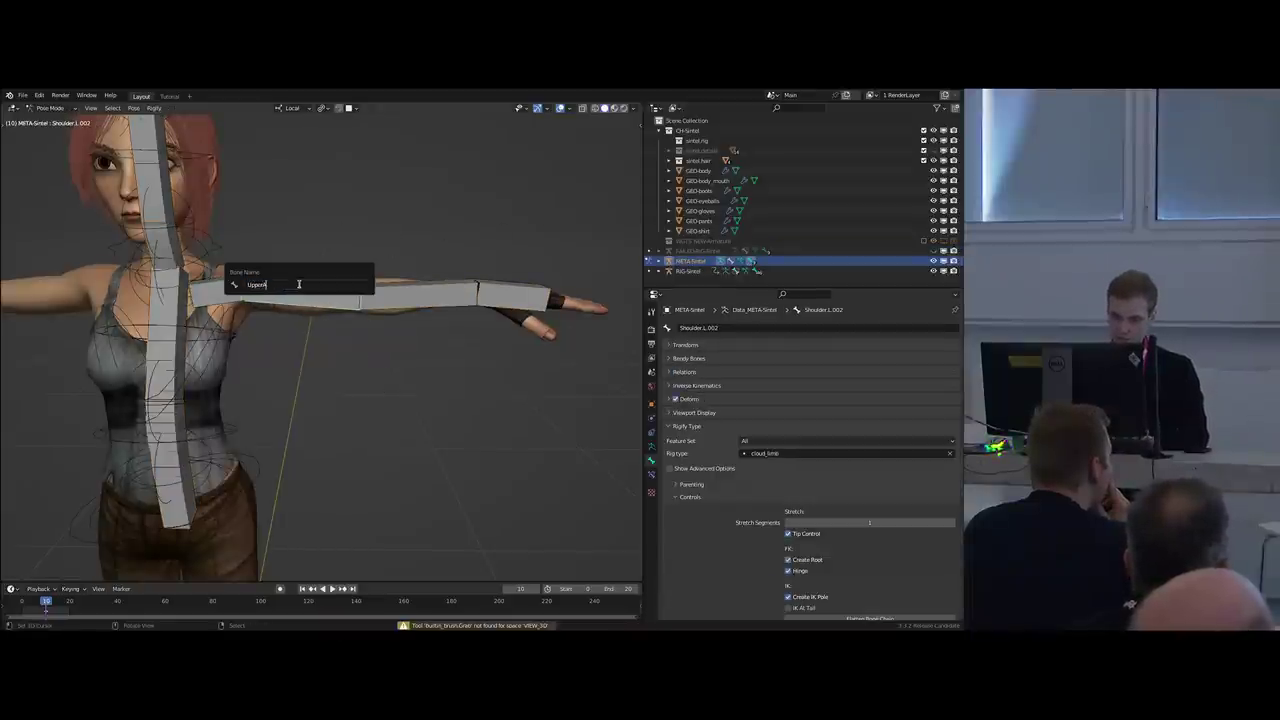
type("UpperArm.L")
key("Return")
right_click(398, 296)
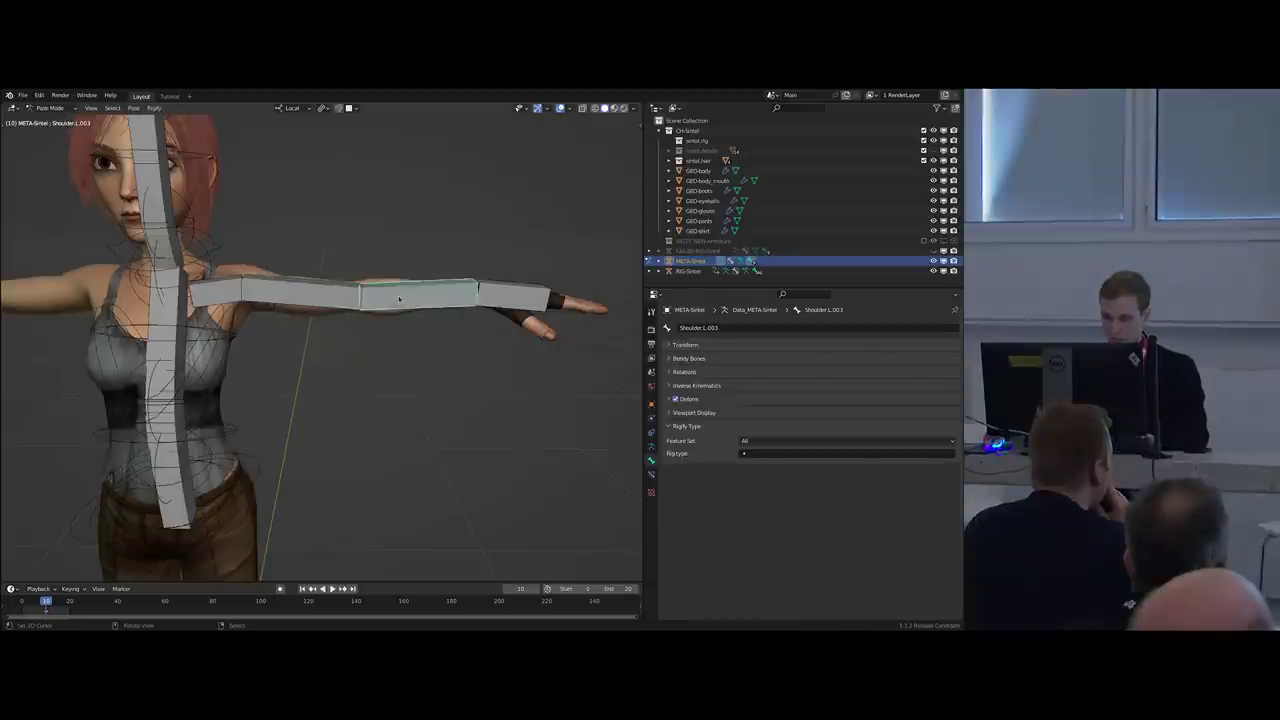
key("F2")
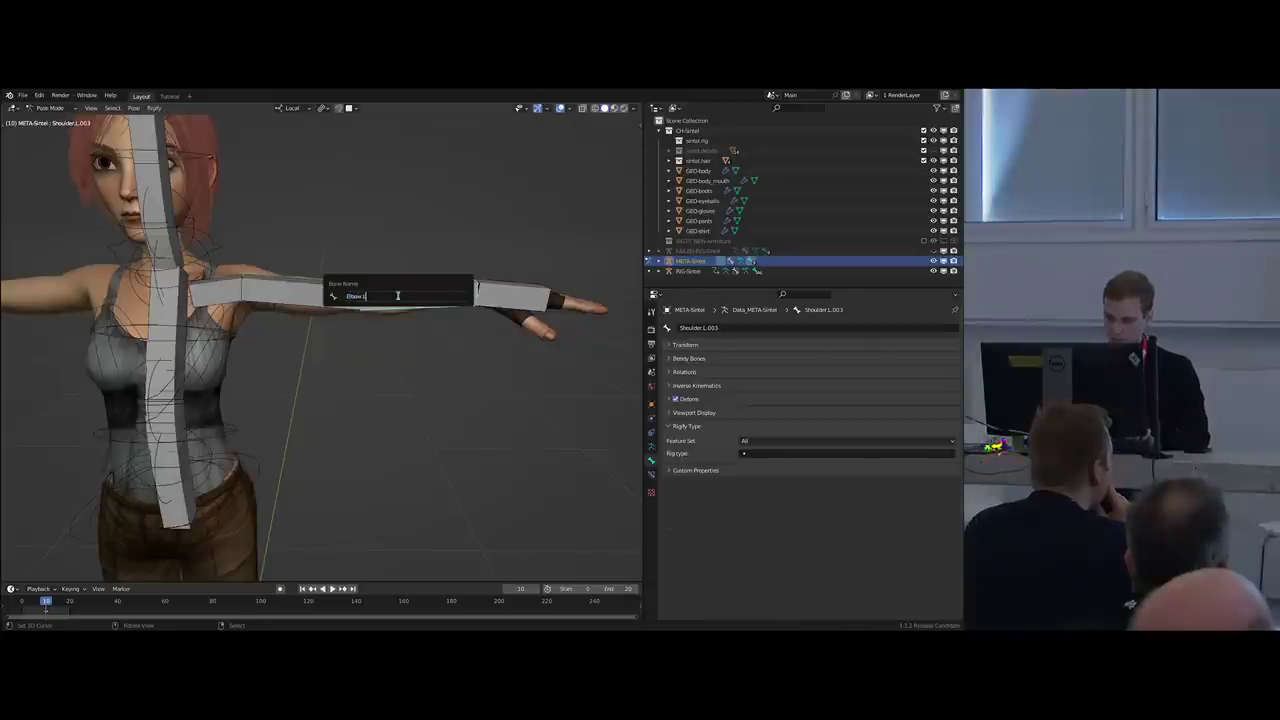
type("Elbow.L")
key("Return")
left_click(493, 299)
key("F2")
type("Hand")
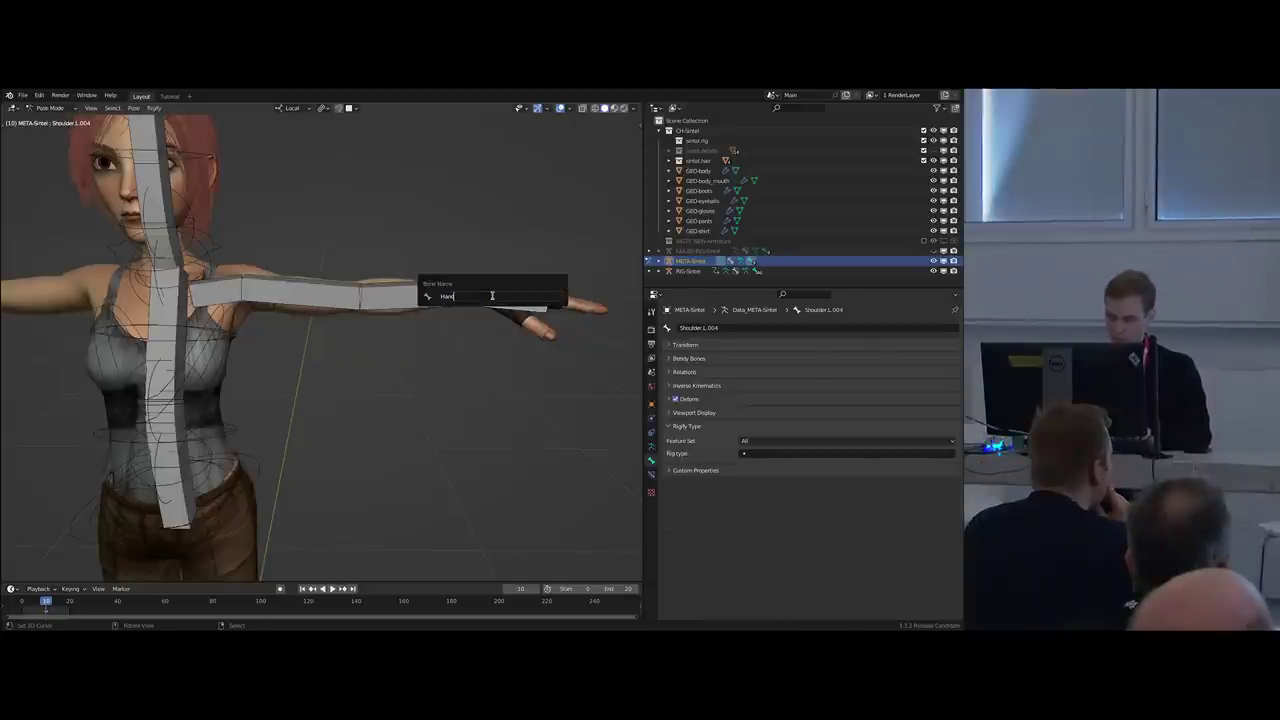
type(".L")
key("Return")
Regenerate the control rig with the renamed arm bones and enter Pose Mode on RIG-Sintel.
middle_click_drag(424, 343, 394, 320)
scroll(411, 344, "down", 1)
key("ctrl+alt+r")
key("ctrl+Tab")
Test moving the left hand's IK control and the arm's IK pole control, reverting each move.
left_click(486, 276)
key("g")
left_click(394, 292)
key("ctrl+z")
scroll(399, 394, "up", 2)
key("g")
right_click(392, 357)
left_click(368, 436)
middle_click_drag(409, 420, 457, 377)
key("g")
right_click(345, 400)
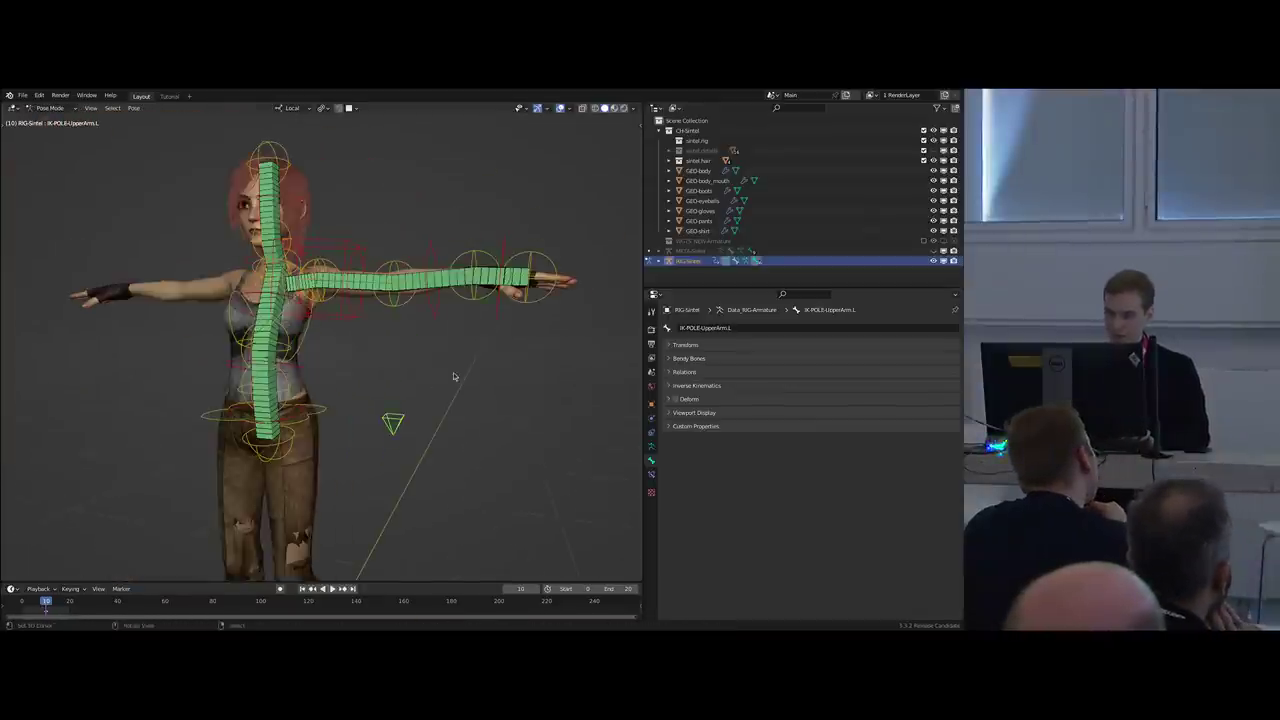
Return to META-Sintel's left arm, illustrate the elbow bend with a temporary annotation stroke and enter Edit Mode.
key("shift+t")
middle_click_drag(423, 337, 365, 314)
scroll(402, 279, "up", 6)
scroll(257, 312, "down", 2)
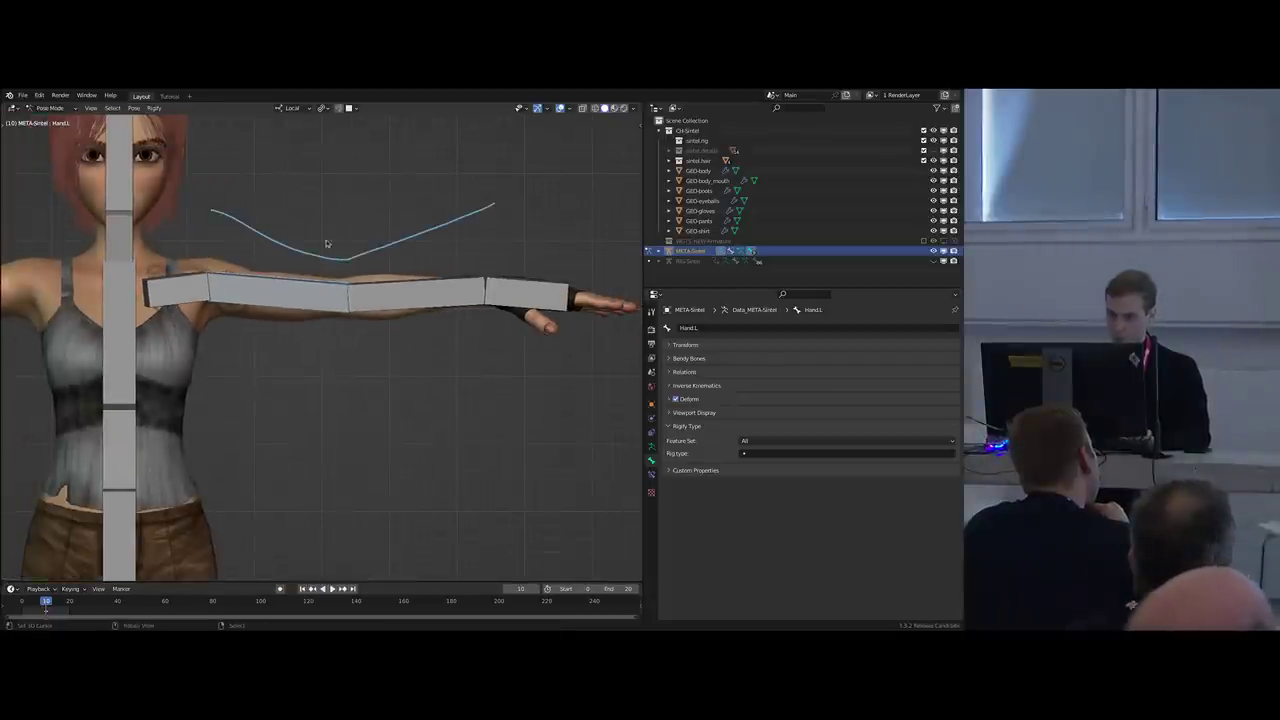
middle_click_drag(349, 256, 372, 327)
key("KP_7")
left_click(450, 366)
Adjust the elbow joint between UpperArm.L and Elbow.L from above in wireframe, fitting it inside the arm mesh.
scroll(352, 314, "up", 2)
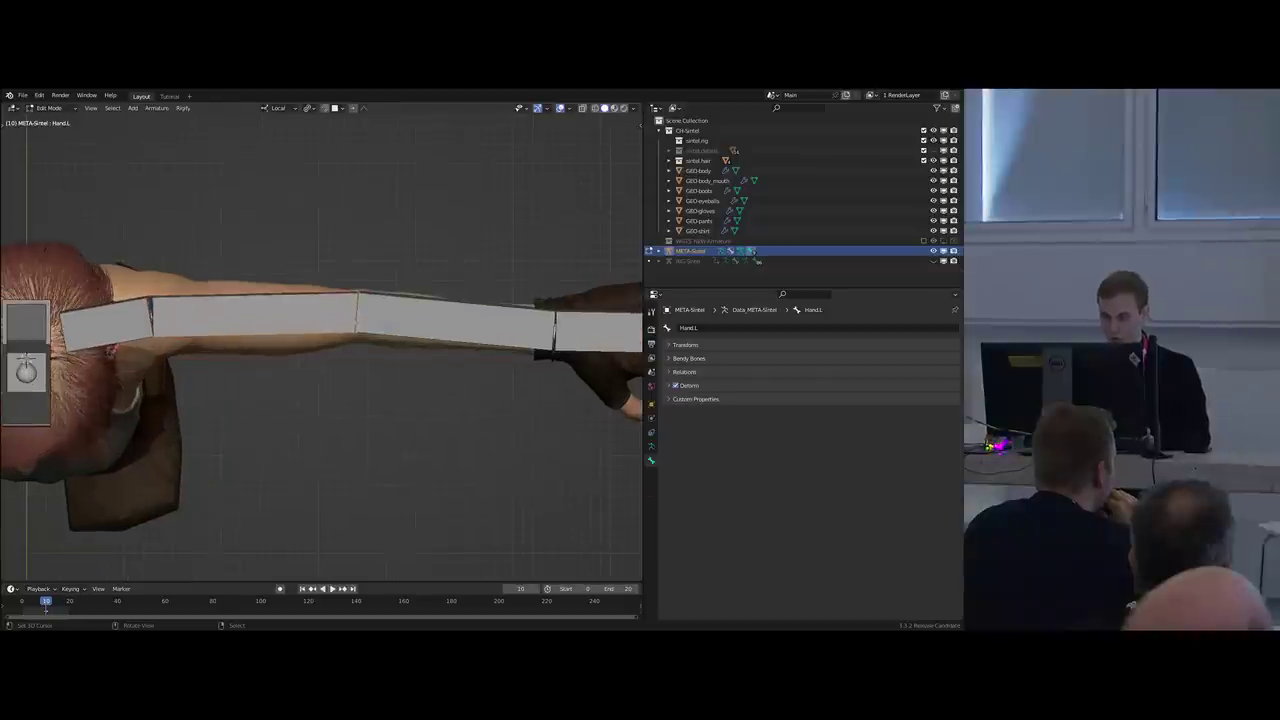
key("shift+z")
scroll(352, 312, "up", 5)
key("g")
left_click(403, 367)
scroll(403, 367, "down", 2)
Adjust the height of the elbow joint and the joint between Shoulder.L and UpperArm.L in front view.
key("KP_1")
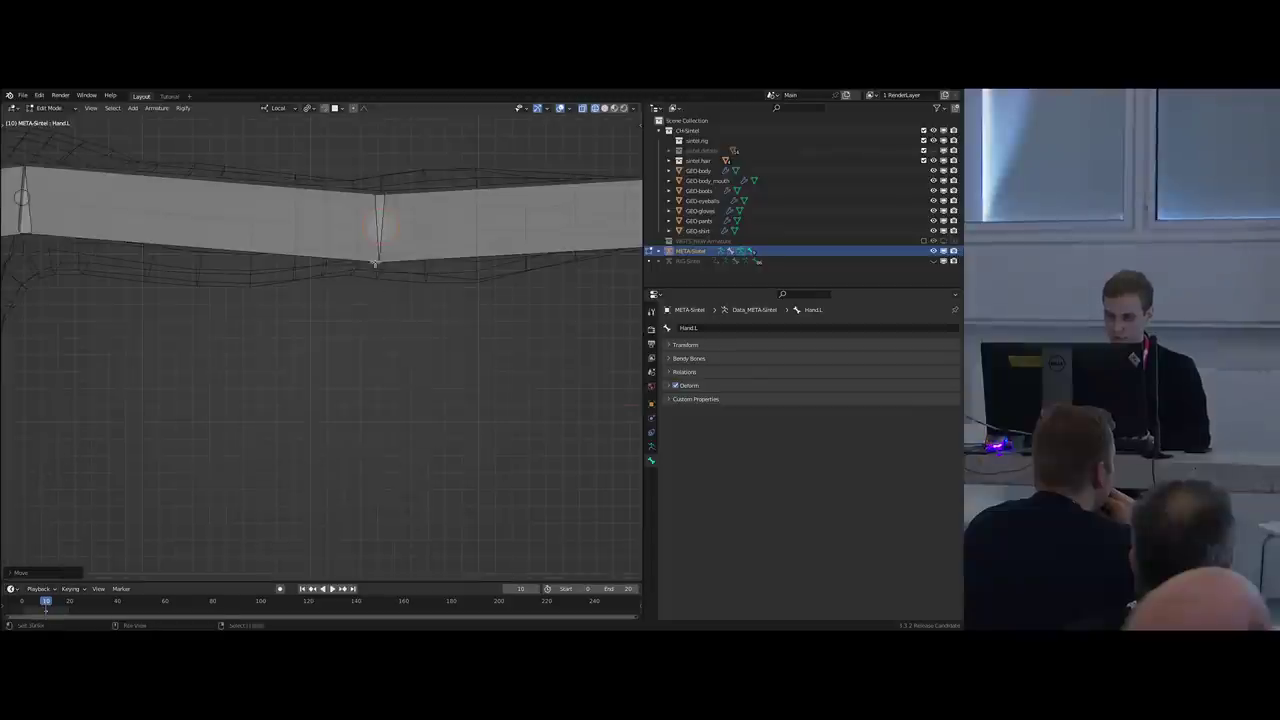
middle_click_drag(375, 263, 395, 319, "shift")
key("b")
right_click(405, 335)
key("g")
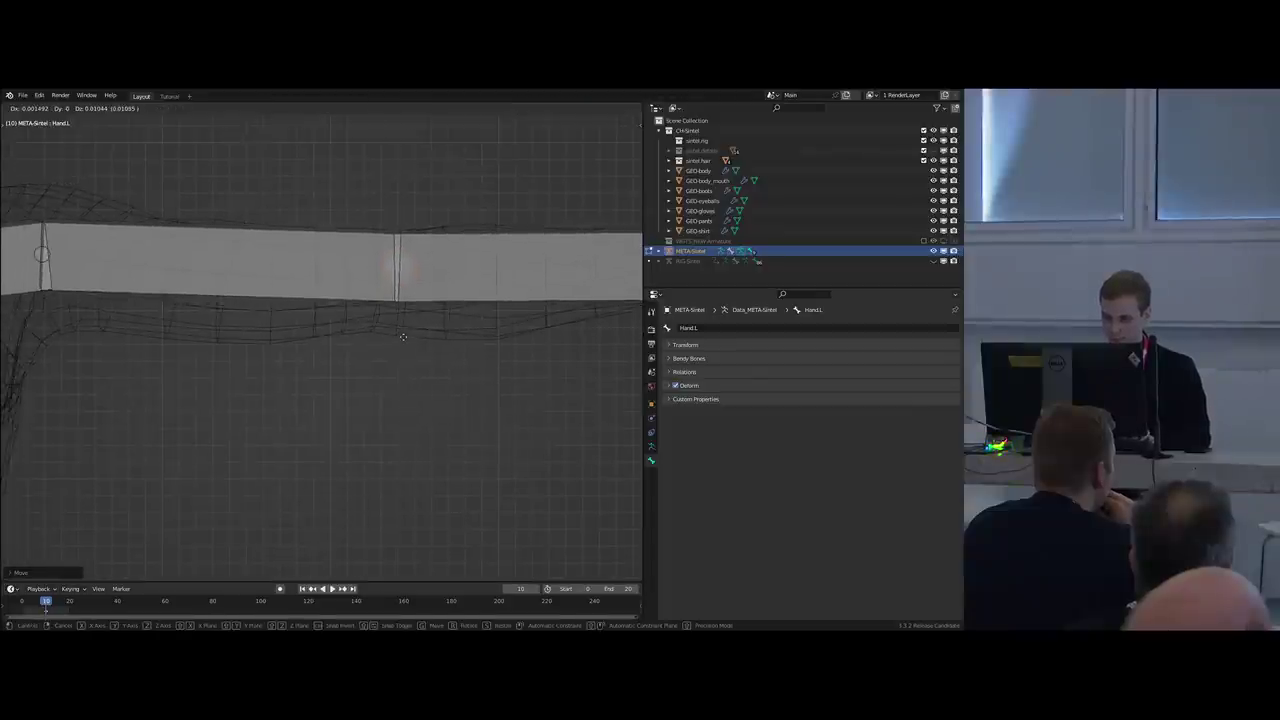
left_click(404, 354)
middle_click_drag(404, 354, 519, 359, "shift")
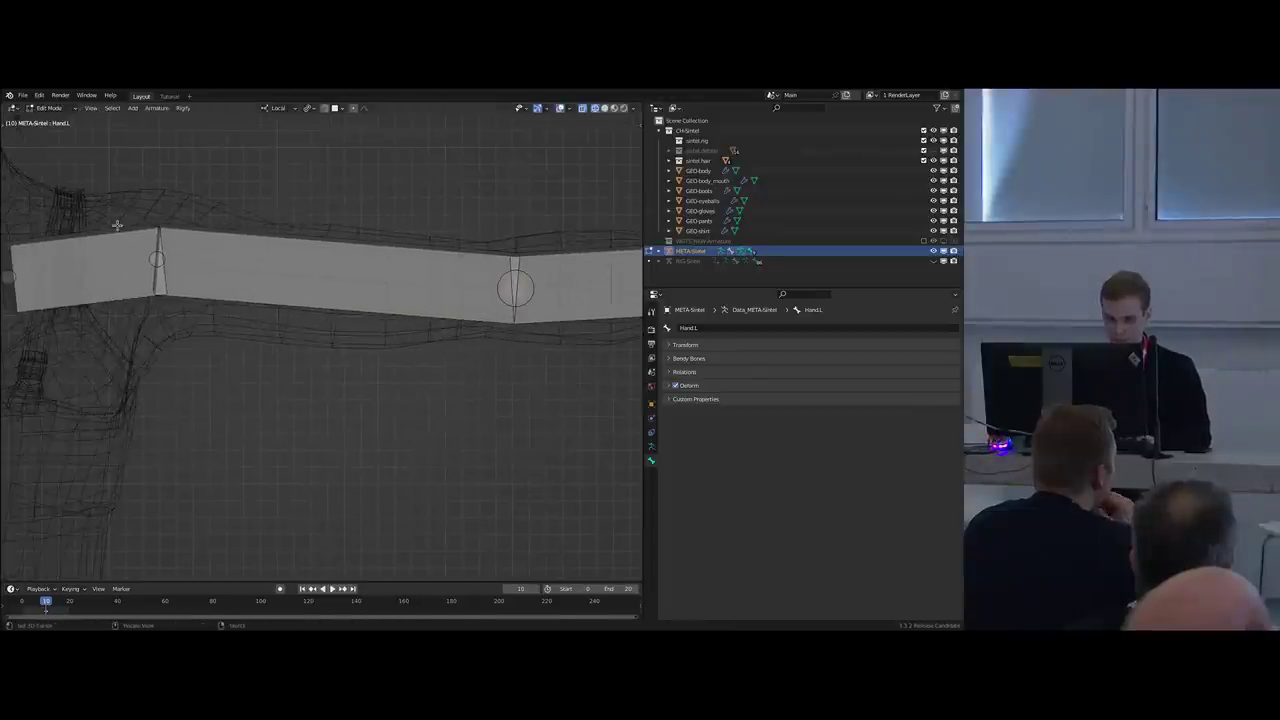
key("g")
left_click(185, 317)
Reposition the wrist joint between Elbow.L and Hand.L in front view, fitting it inside the arm mesh.
middle_click_drag(357, 354, 143, 372, "shift")
middle_click_drag(602, 361, 435, 368, "shift")
key("b")
left_click_drag(495, 260, 450, 334)
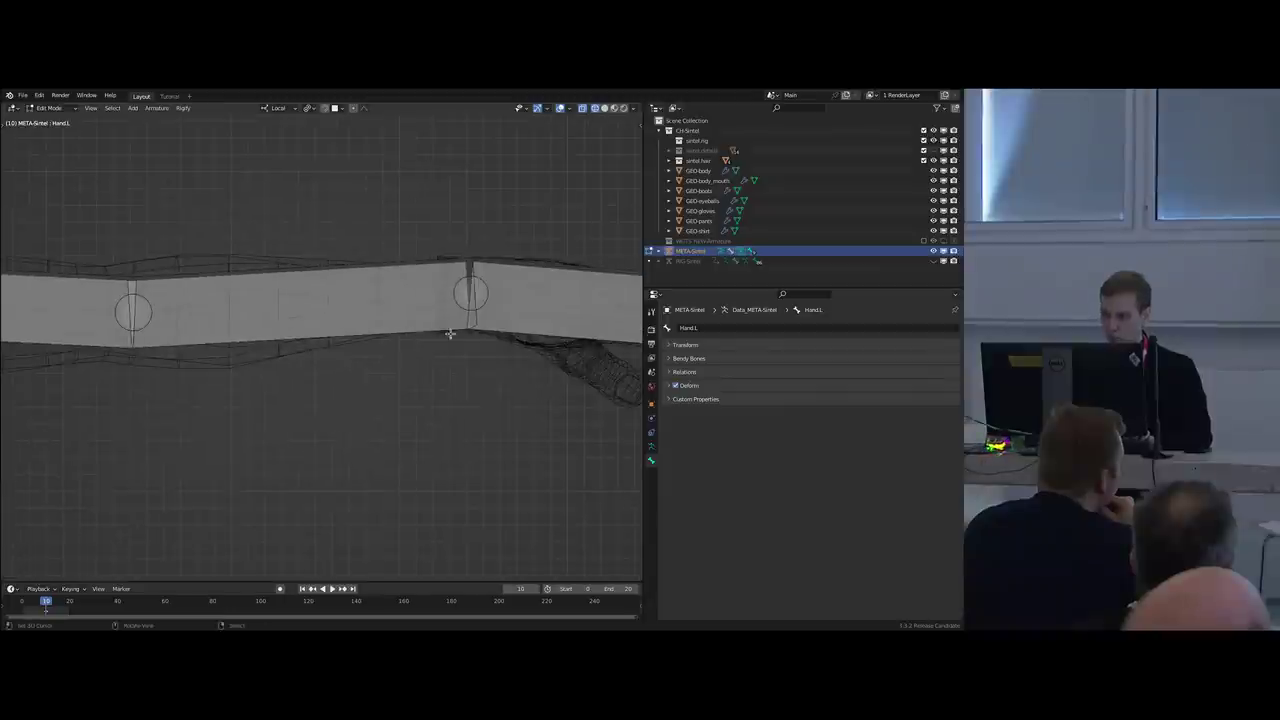
key("g")
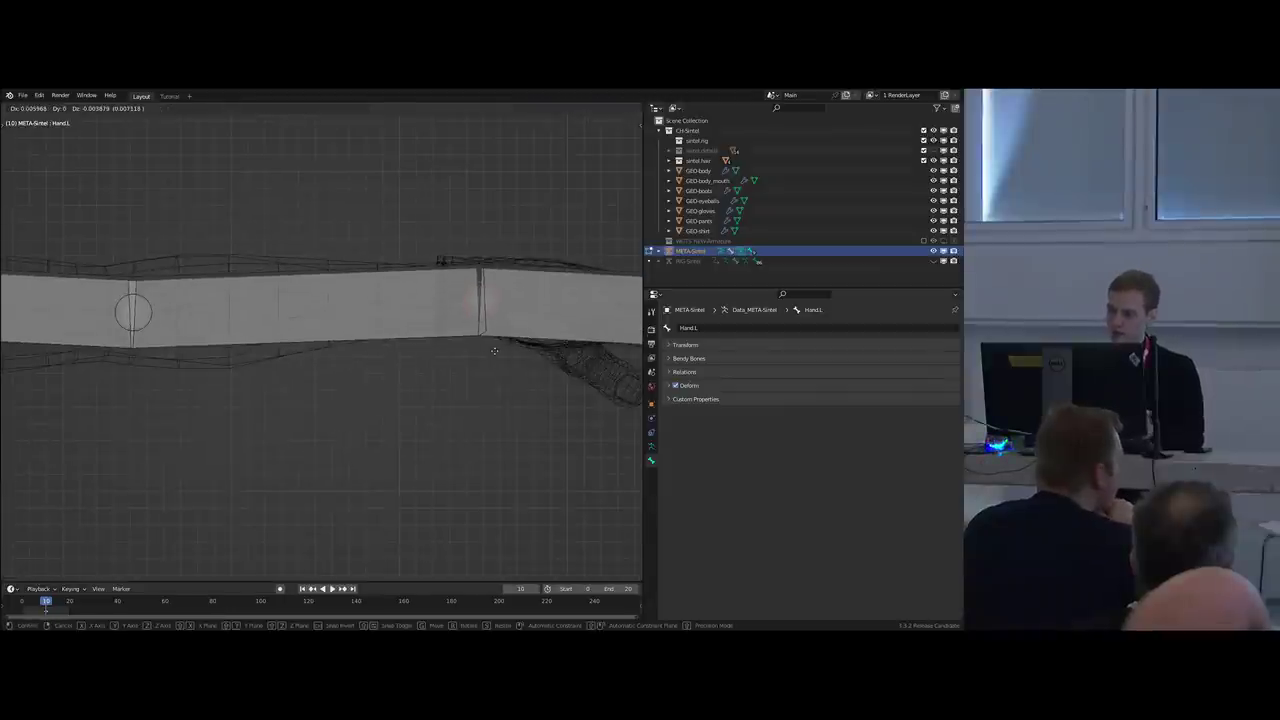
left_click(494, 350)
middle_click_drag(494, 350, 543, 334)
key("g")
left_click(531, 363)
Adjust the elbow joint, the UpperArm.L joint and the inner end of Shoulder.L to fit the mesh in front view.
middle_click_drag(365, 349, 412, 346, "shift")
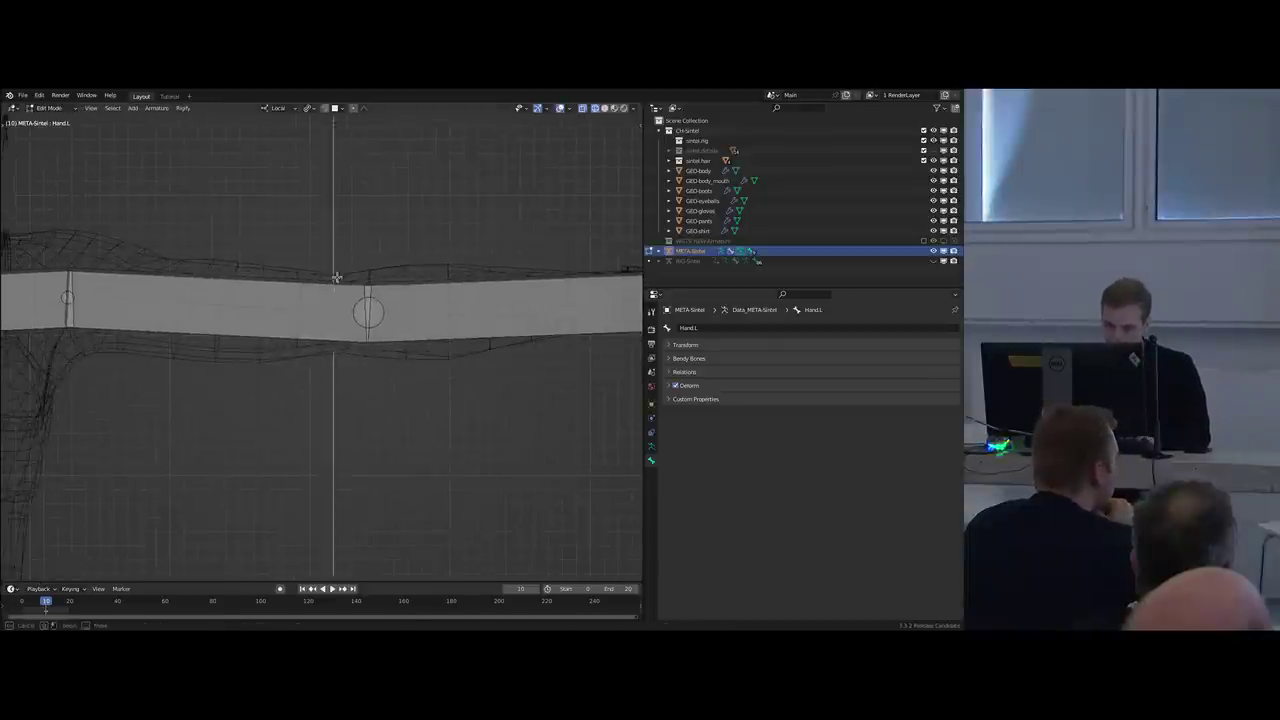
key("g")
left_click(406, 386)
middle_click_drag(213, 350, 332, 353, "shift")
right_click(190, 305)
key("g")
left_click(218, 344)
left_click_drag(54, 288, 89, 325)
key("g")
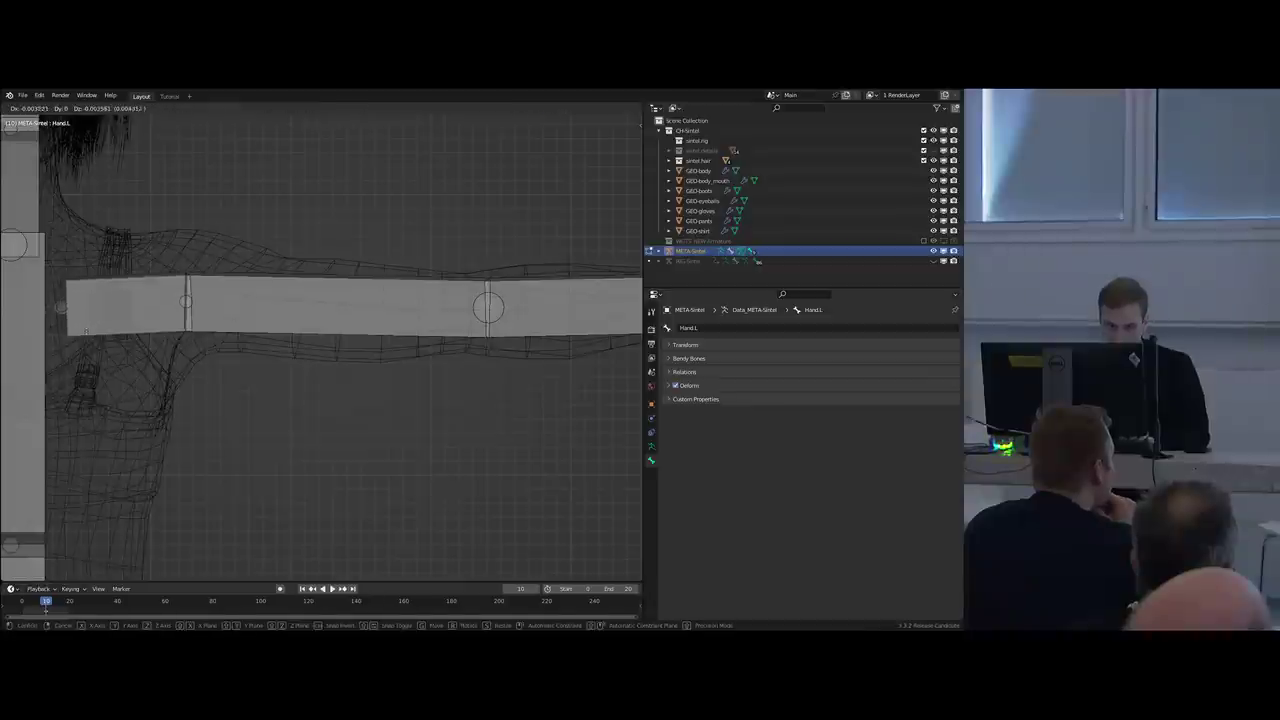
left_click(82, 339)
Check the arm bones from above and switch from META-Sintel to the generated RIG-Sintel in Pose Mode.
scroll(233, 331, "down", 1)
middle_click_drag(428, 423, 397, 423, "shift")
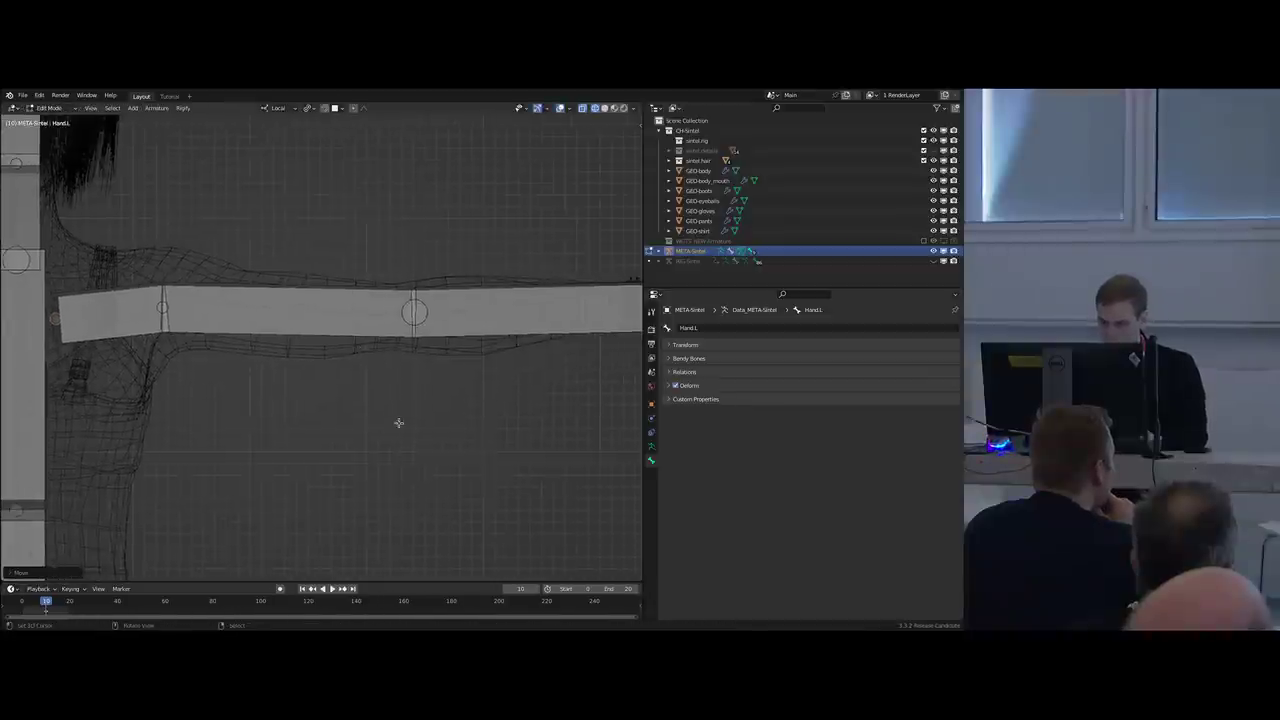
key("KP_7")
key("Escape")
scroll(457, 394, "down", 3)
middle_click_drag(457, 394, 455, 265)
key("shift+t")
scroll(423, 371, "down", 4)
key("ctrl+Tab")
scroll(415, 300, "up", 3)
Test moving IK-MSTR-Hand.L along its local Y axis, switch to solid shading and undo the move.
right_click(422, 301)
key("g")
right_click(493, 318)
scroll(493, 318, "down", 2)
middle_click_drag(493, 318, 516, 314)
right_click(514, 336)
key("g")
key("y")
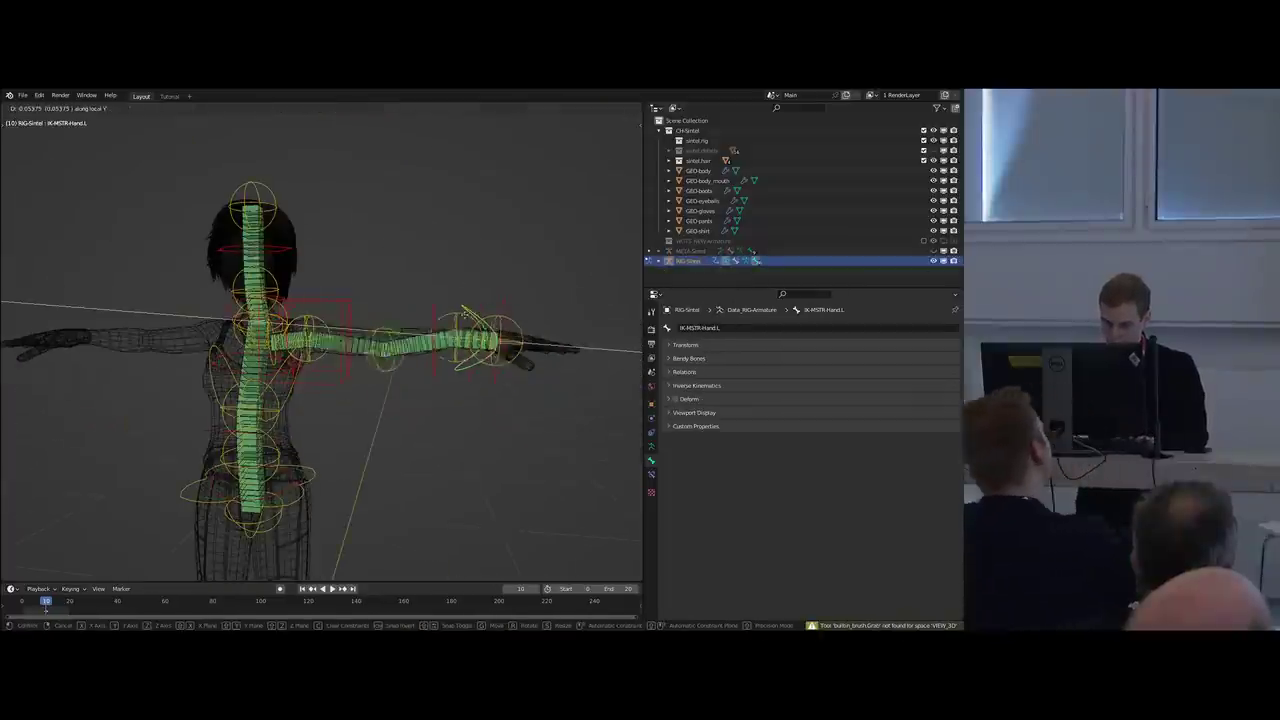
left_click(426, 342)
mouse_move(426, 342)
middle_mouse_down()
mouse_move(460, 380)
mouse_move(411, 402)
middle_mouse_up()
key("z")
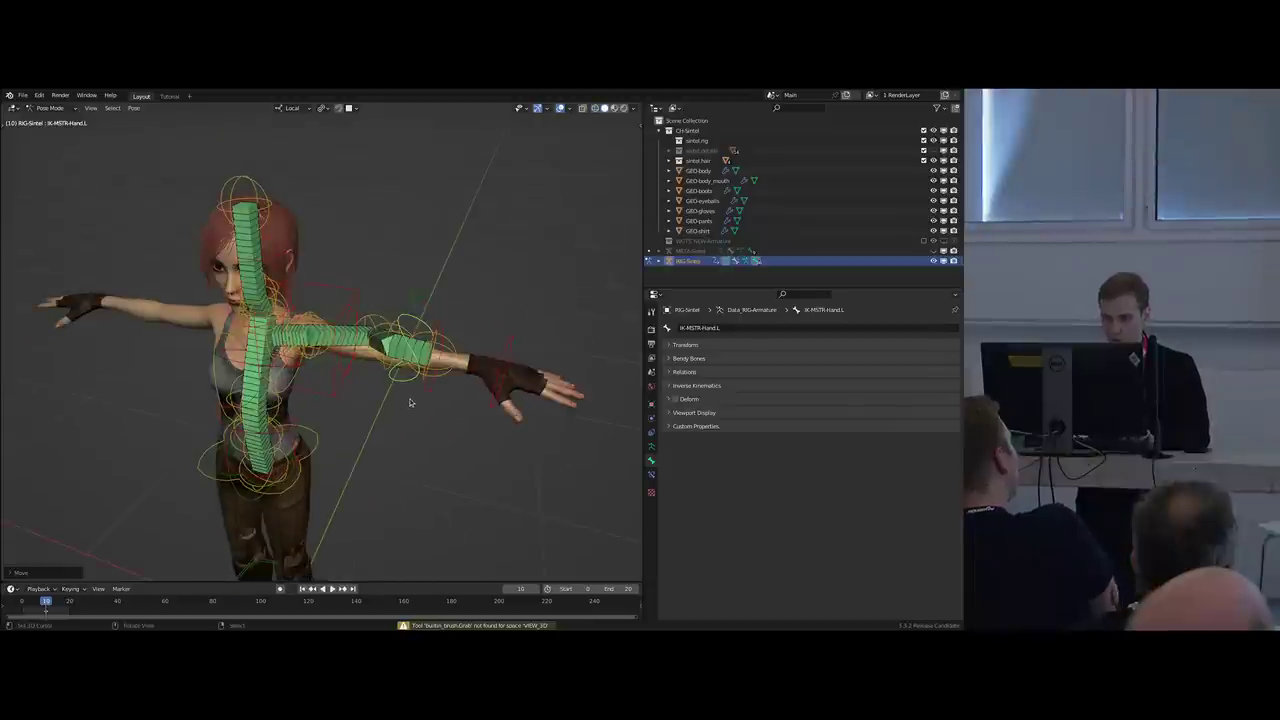
key("ctrl+z")
Return to META-Sintel and inspect Elbow.L in front view and from an angle.
scroll(411, 402, "up", 1)
middle_click_drag(362, 352, 400, 322)
scroll(400, 322, "up", 1)
key("KP_1")
key("g")
right_click(359, 340)
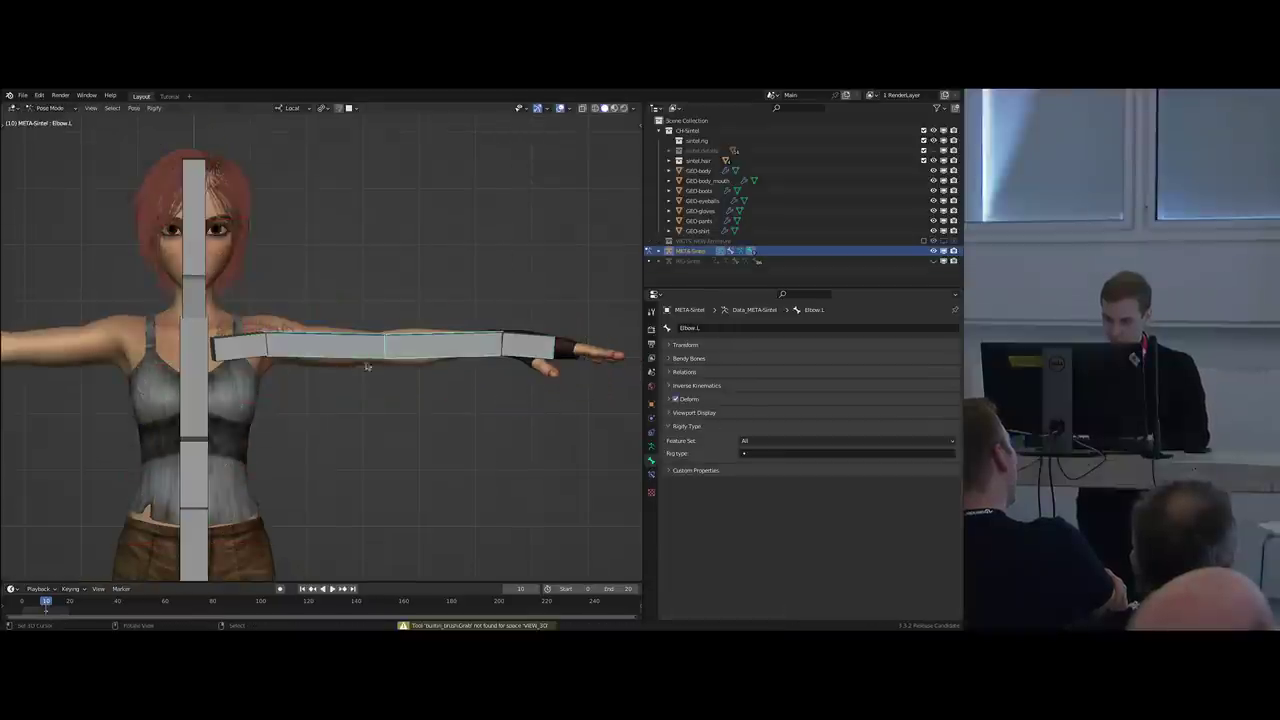
middle_click_drag(430, 400, 475, 390)
right_click(410, 299)
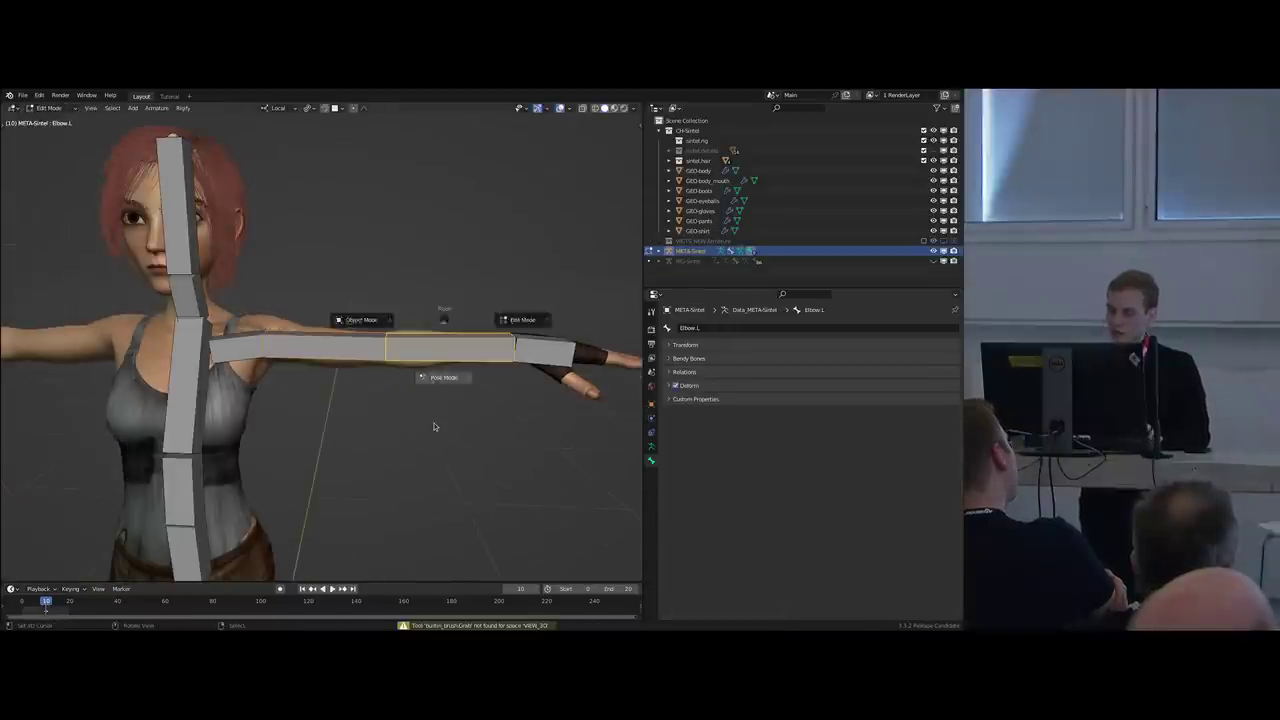
left_click(434, 426)
scroll(440, 409, "down", 2)
Regenerate the rig and test the left elbow's bend by moving IK-MSTR-Hand.L on RIG-Sintel.
key("Tab")
middle_click_drag(358, 410, 500, 415)
key("ctrl+r")
left_click(432, 428)
key("shift+t")
key("ctrl+Tab")
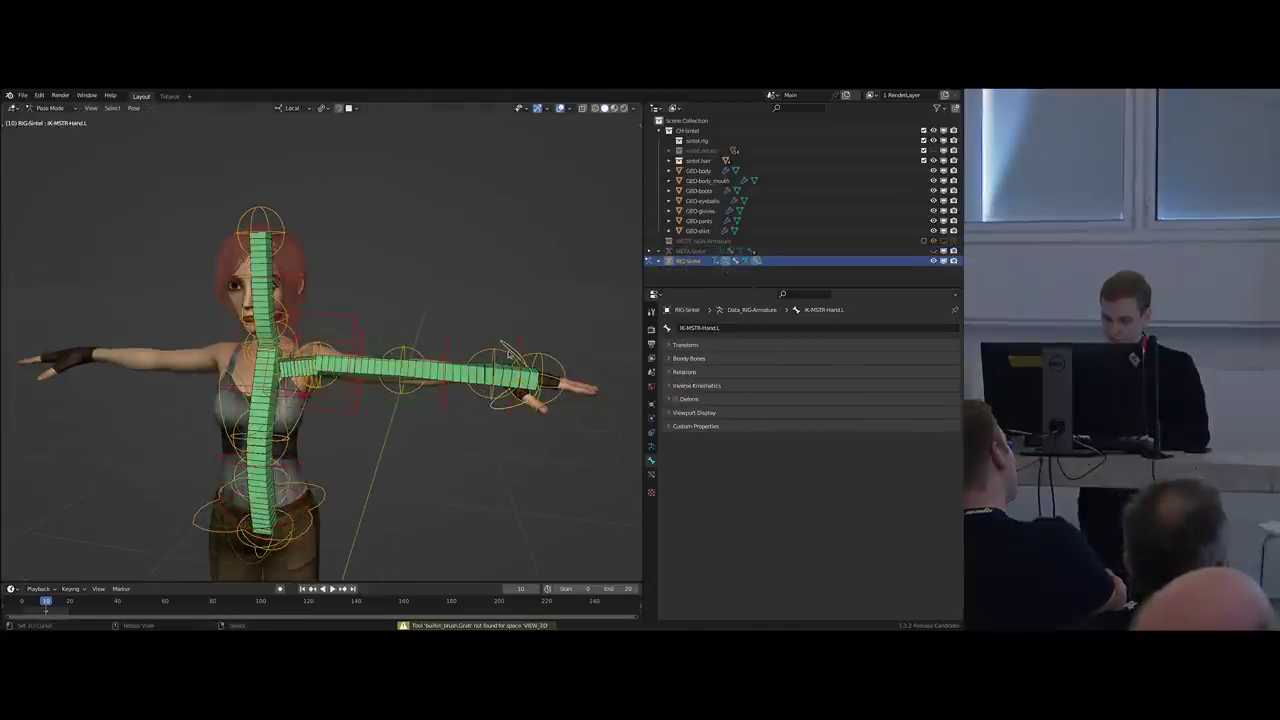
key("g")
key("y")
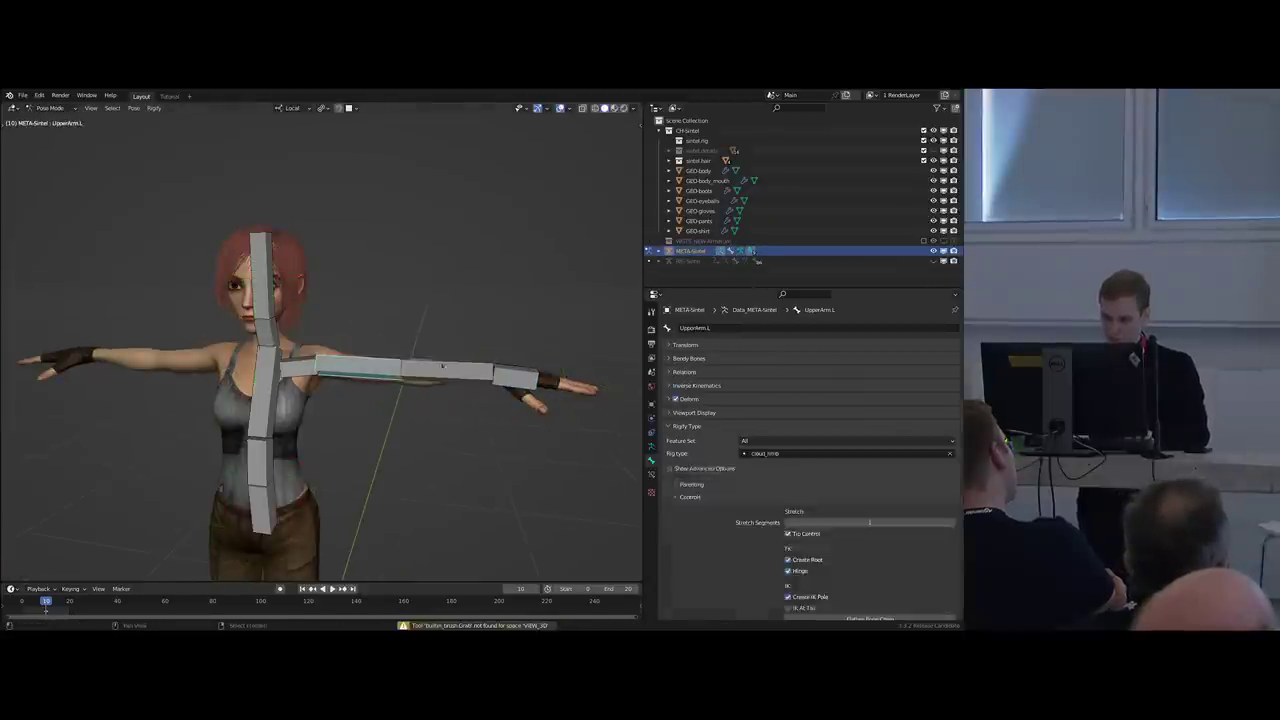
key("Tab")
middle_click_drag(320, 340, 380, 340)
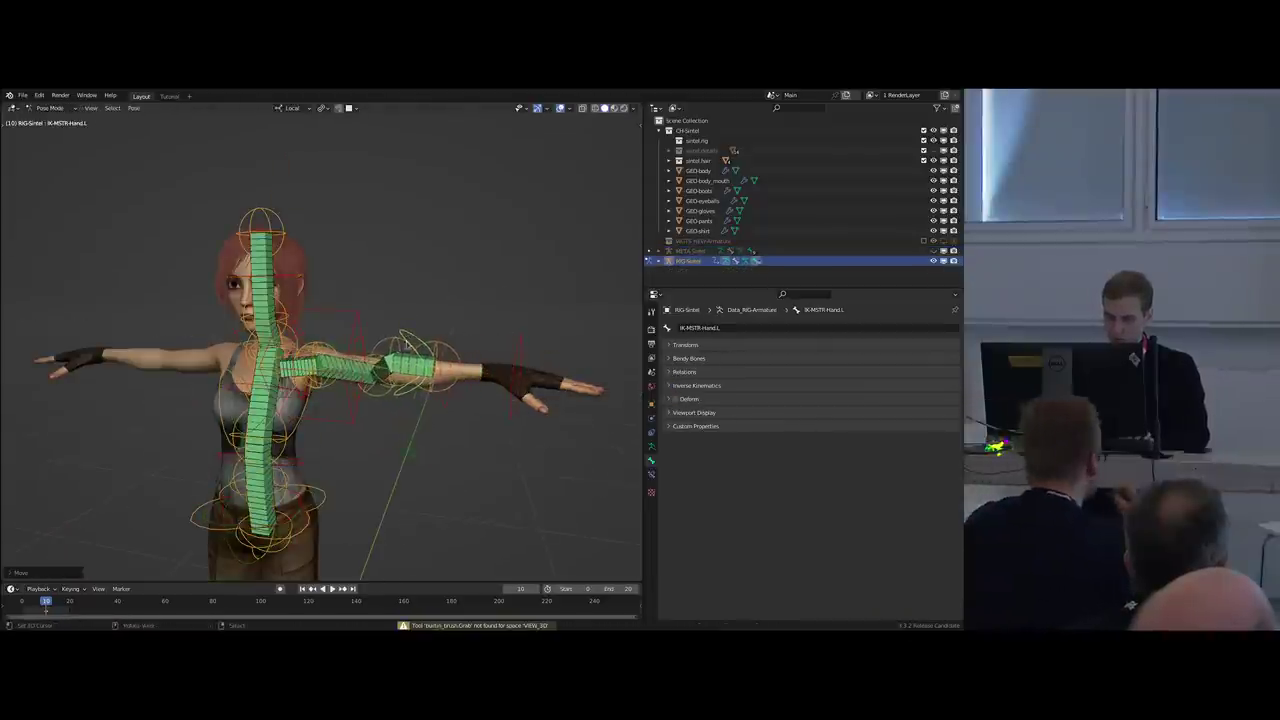
key("g")
left_click(410, 407)
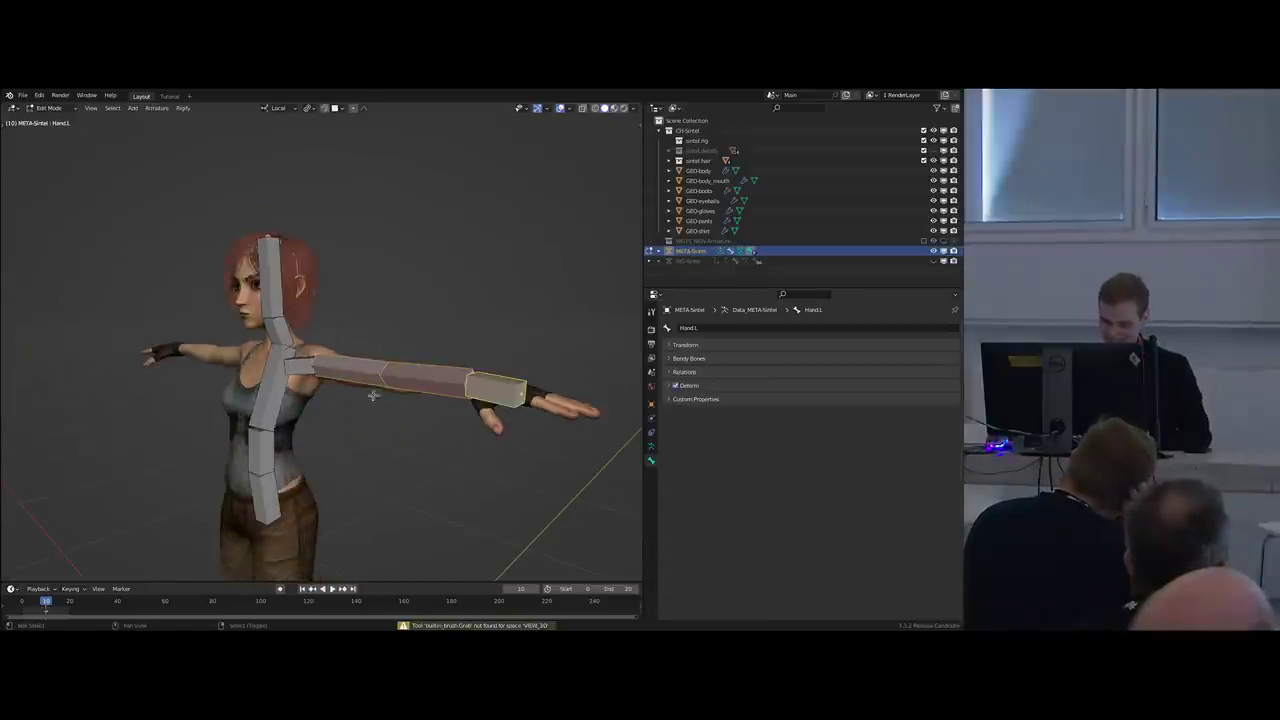
Try recalculating the roll of UpperArm.L, Elbow.L and Hand.L on META-Sintel with different axis options.
key("shift+n")
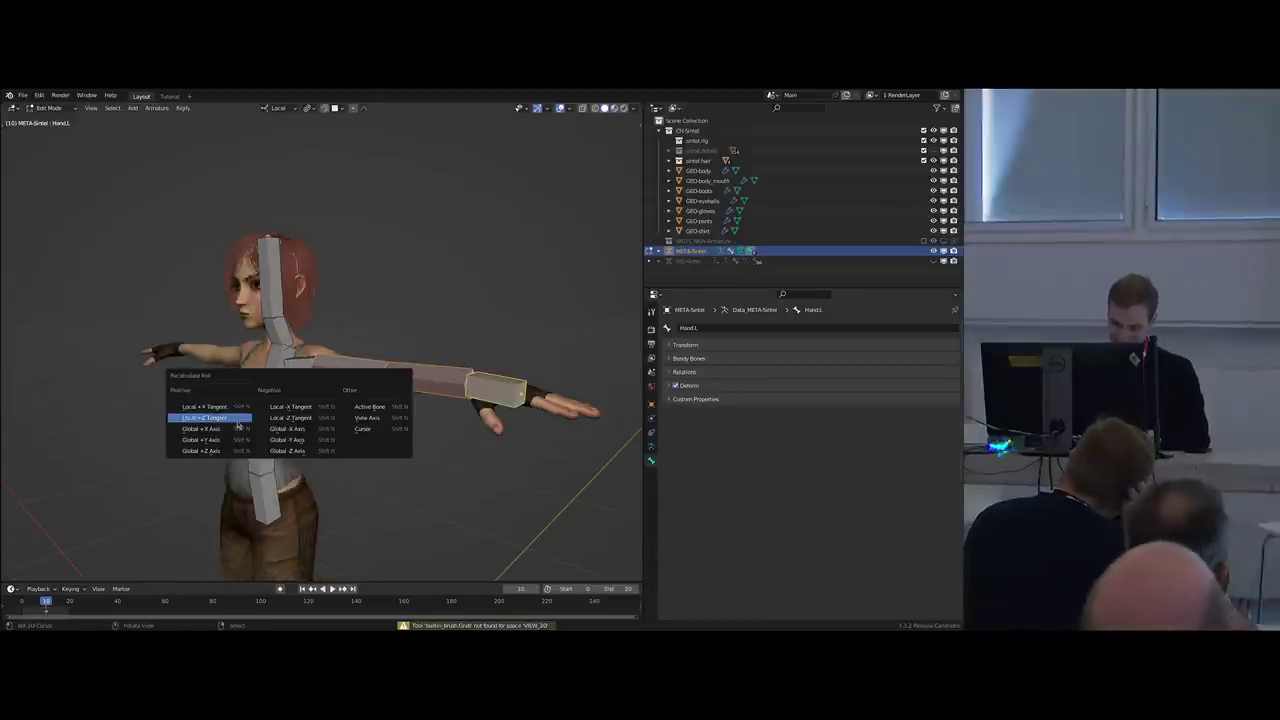
left_click(237, 429)
middle_click_drag(374, 402, 485, 395)
key("shift+n")
left_click(416, 374)
key("shift+n")
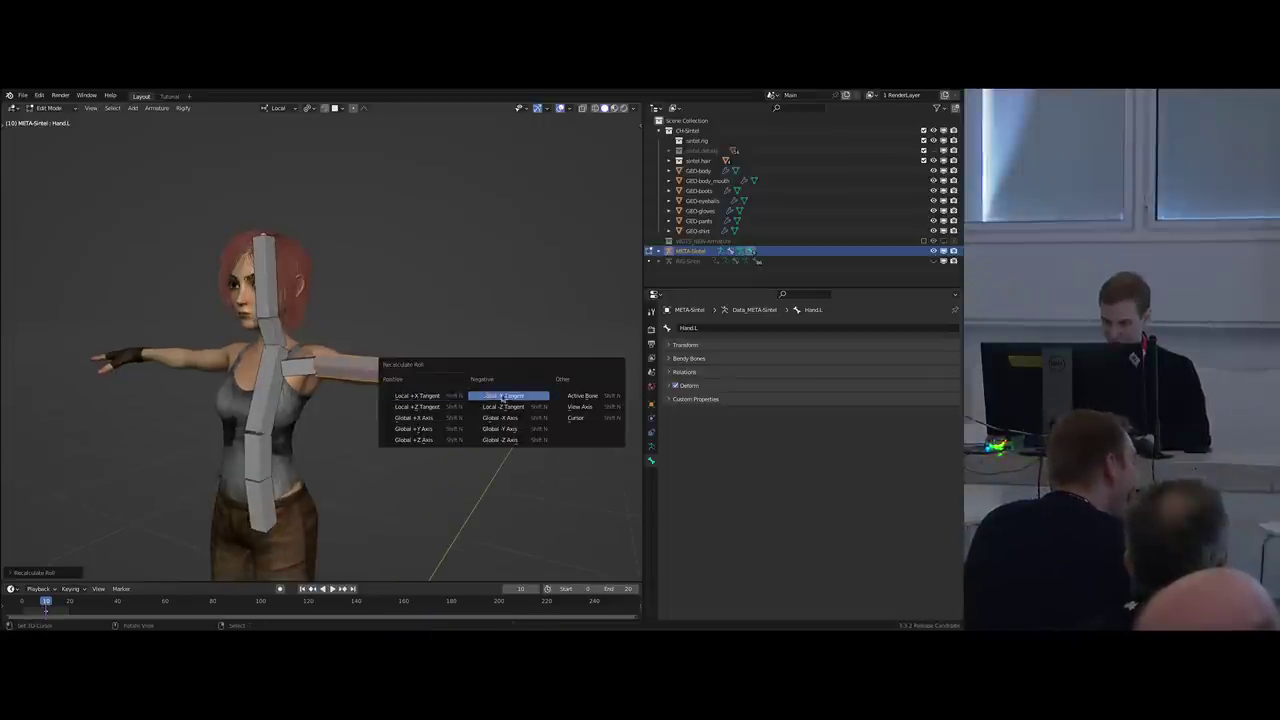
left_click(414, 422)
Adjust the roll of Hand.L freehand in Edit Mode.
scroll(534, 371, "up", 3)
left_click(534, 371)
middle_click_drag(534, 371, 512, 400)
key("ctrl+r")
left_click(455, 409)
Select UpperArm.L, Elbow.L and Hand.L together and recalculate their bone roll.
left_click(272, 364)
left_click(350, 362, "shift")
left_click(437, 366, "shift")
key("shift+m")
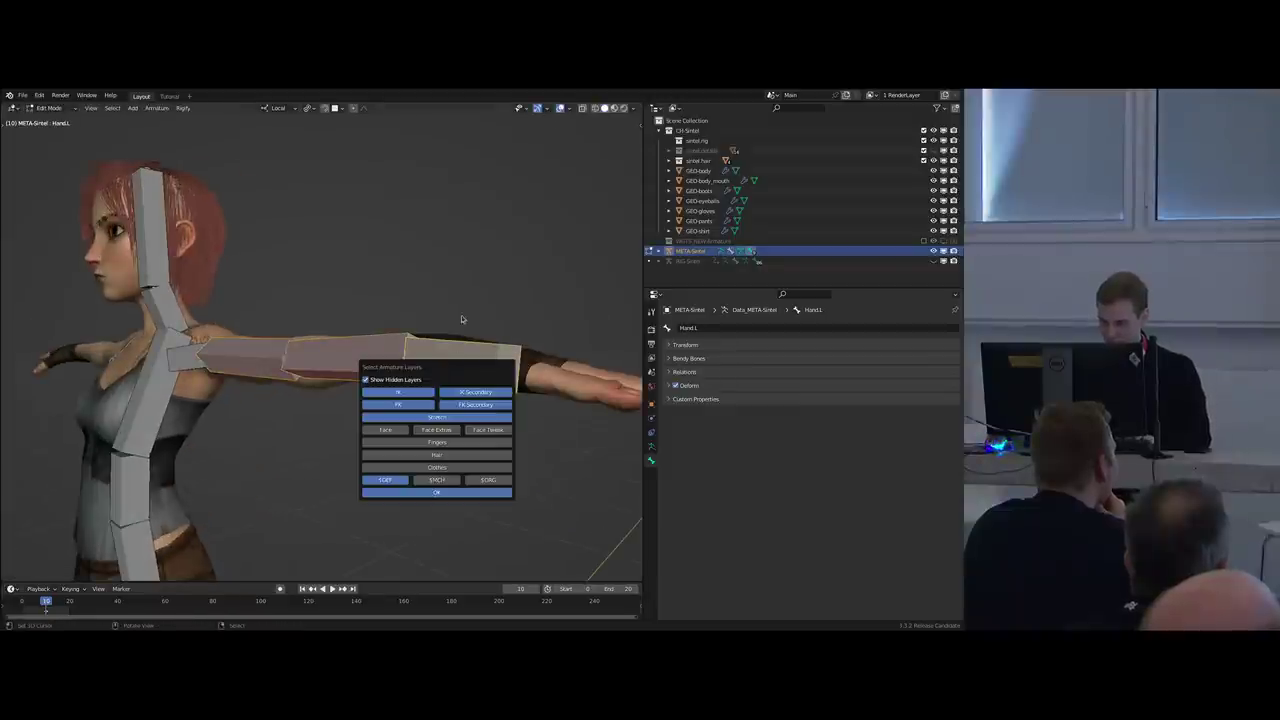
key("shift+n")
left_click(518, 329)
Regenerate the rig from META-Sintel, check it in Pose Mode and return to the metarig.
middle_click_drag(508, 364, 280, 398)
key("ctrl+alt+r")
key("ctrl+Tab")
scroll(442, 371, "down", 4)
scroll(424, 372, "up", 2)
key("shift+t")
Duplicate Hand.L beside the index finger, then rotate it, scale it down and reduce its display thickness.
key("Tab")
scroll(429, 397, "up", 3)
scroll(349, 410, "up", 3)
key("shift+d")
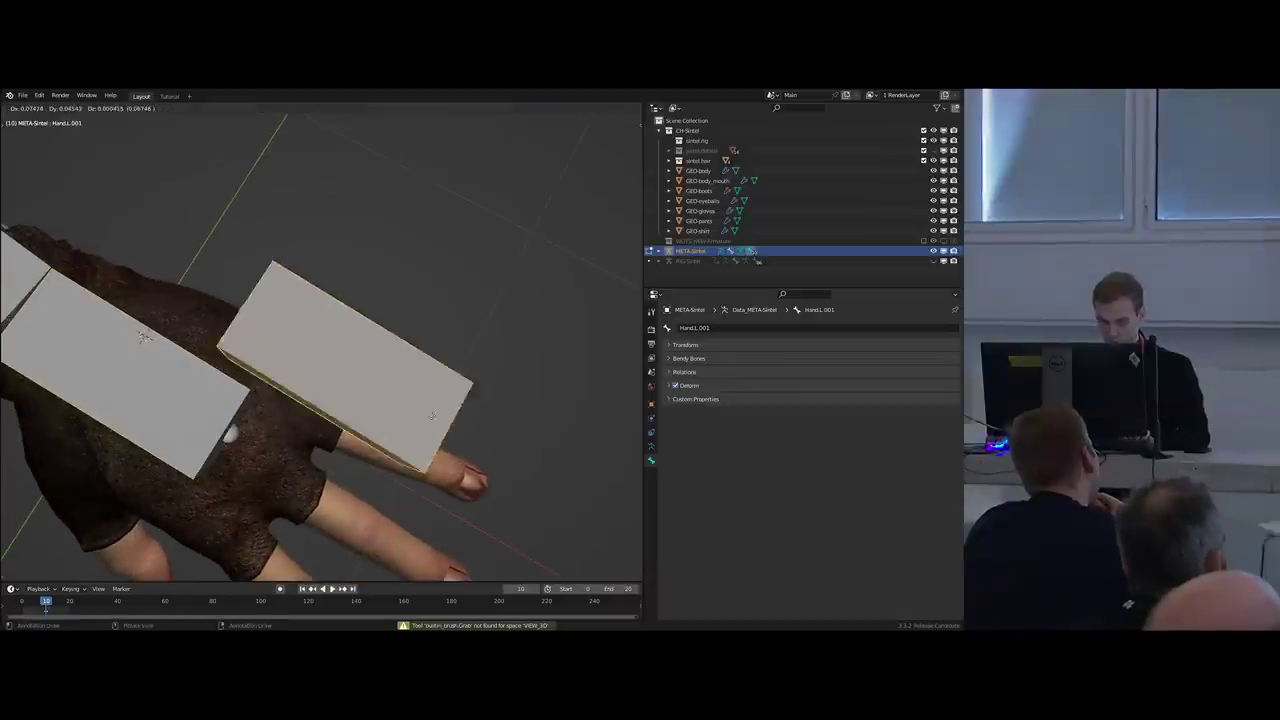
left_click(532, 442)
key("r")
left_click(516, 381)
key("s")
left_click(401, 377)
key("ctrl+alt+s")
left_click(346, 380)
Refine the scale, position and rotation of Hand.L.001 over the base of the index finger.
key("s")
left_click(374, 391)
key("g")
left_click(388, 396)
key("r")
left_click(380, 386)
key("g")
left_click(378, 388)
Align Hand.L.001 with the index finger's first segment from several viewing angles.
middle_click_drag(378, 388, 412, 350)
key("r")
left_click(394, 270)
key("g")
left_click(392, 274)
middle_click_drag(355, 428, 423, 426)
key("g")
left_click(362, 397)
scroll(350, 390, "up", 3)
scroll(323, 377, "down", 3)
key("g")
left_click(342, 346)
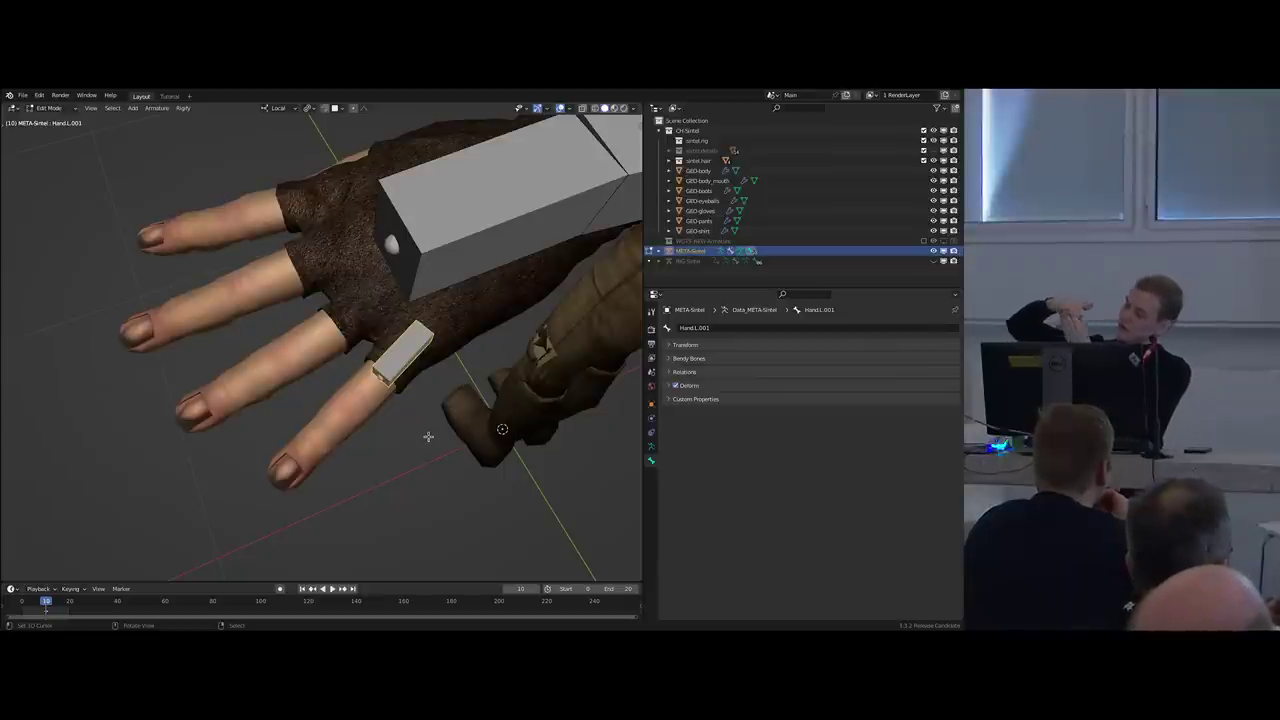
Regenerate the rig with the new finger bone and show ORG-Hand.L.001 on RIG-Sintel in Pose Mode.
scroll(428, 437, "down", 2)
middle_click_drag(428, 437, 378, 404)
scroll(420, 390, "up", 2)
scroll(430, 376, "down", 1)
scroll(410, 388, "up", 1)
key("ctrl+alt+r")
key("ctrl+Tab")
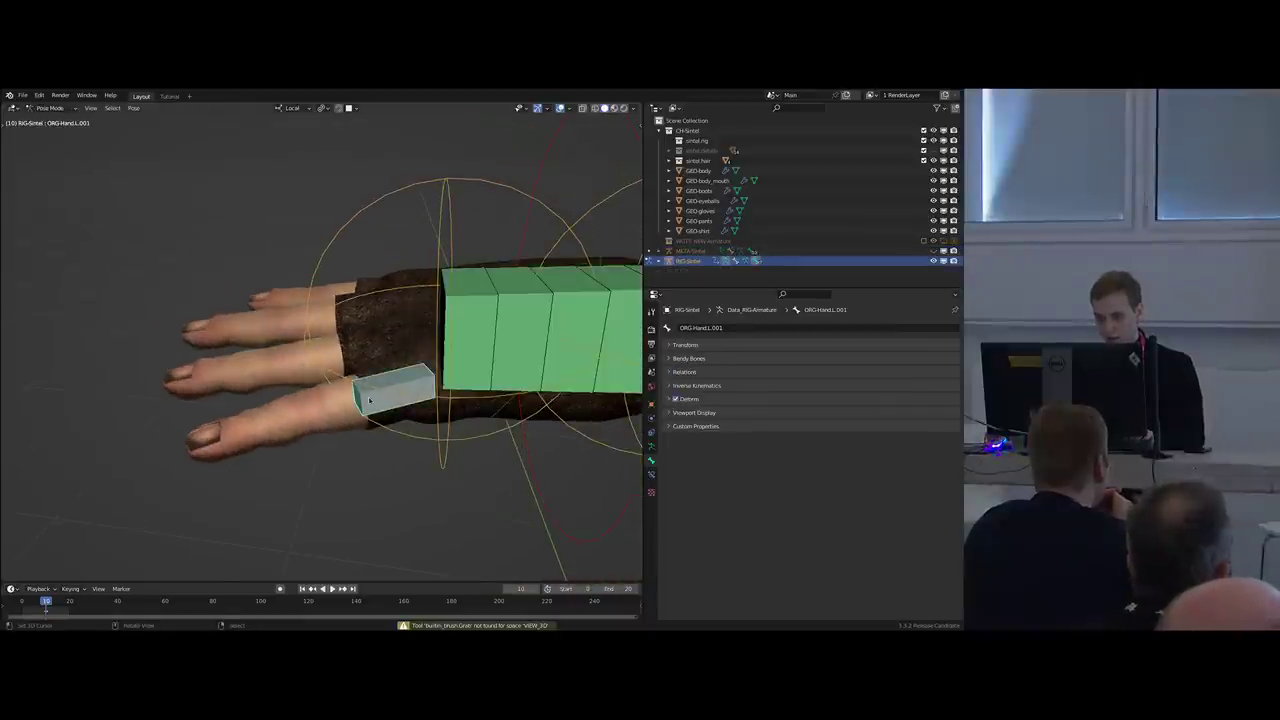
Open the recently used Sintel_02 file in which the finger bones are already placed.
key("ctrl+shift+o")
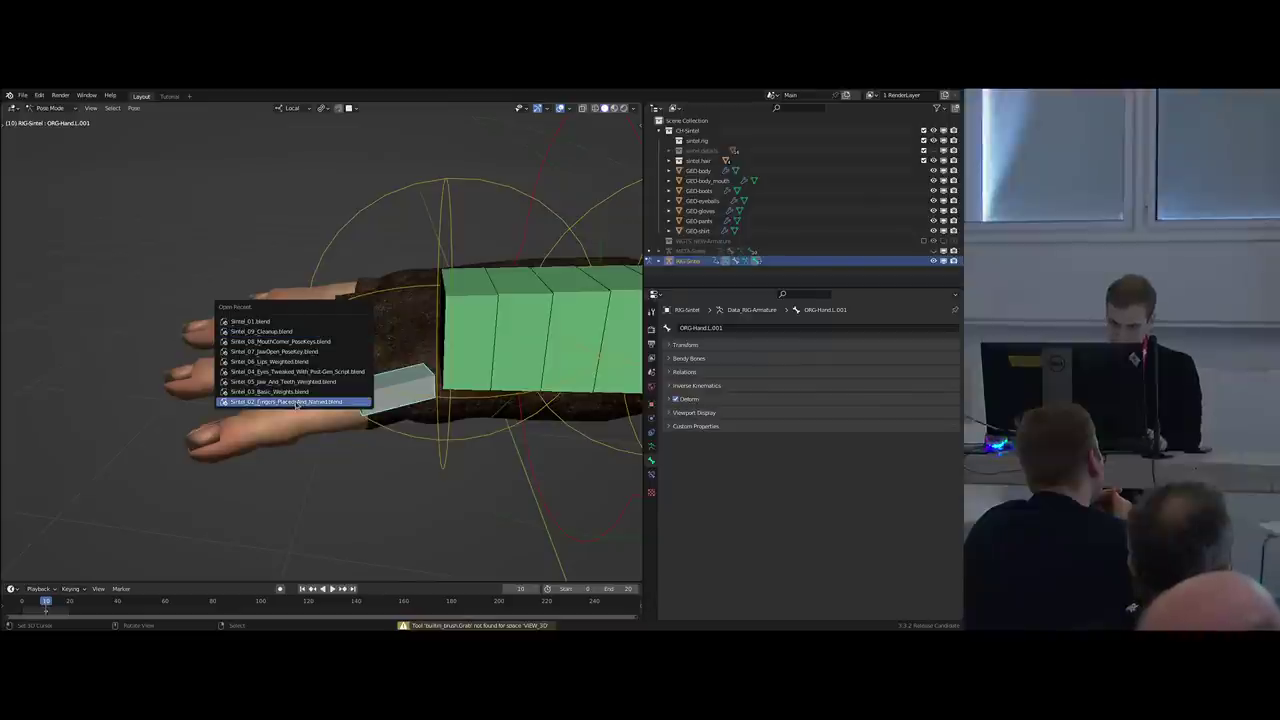
left_click(296, 402)
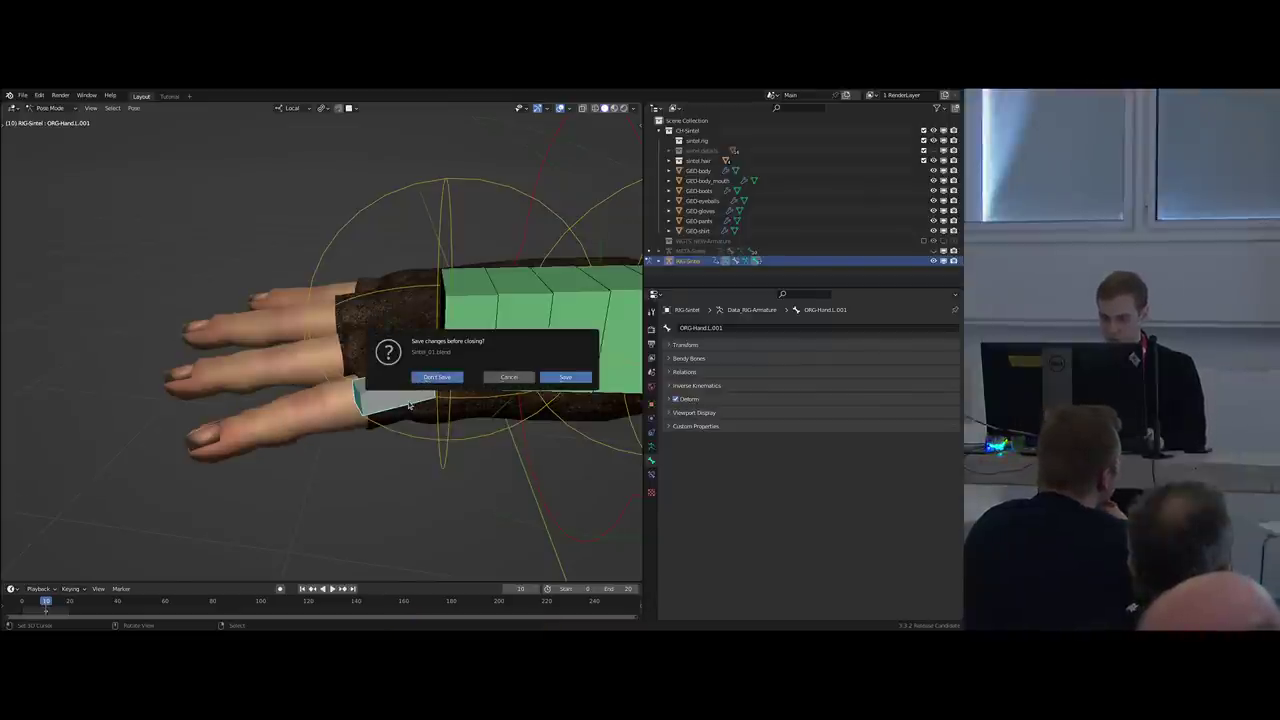
Examine the prepared Armature's spine, left arm, finger and leg bones from several angles.
scroll(396, 363, "down", 4)
mouse_move(396, 363)
middle_mouse_down()
mouse_move(430, 360)
mouse_move(405, 366)
middle_mouse_up()
scroll(405, 366, "down", 4)
middle_click_drag(406, 426, 403, 377)
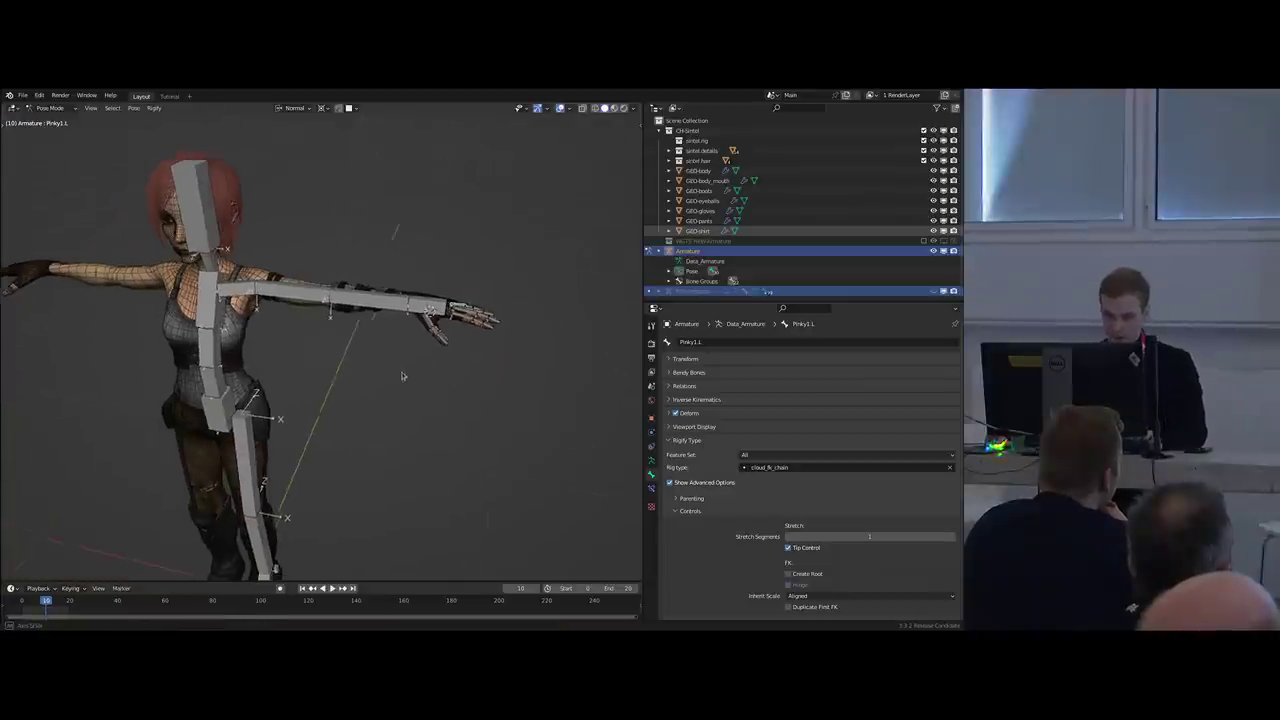
scroll(333, 346, "down", 2)
middle_click_drag(331, 346, 286, 388)
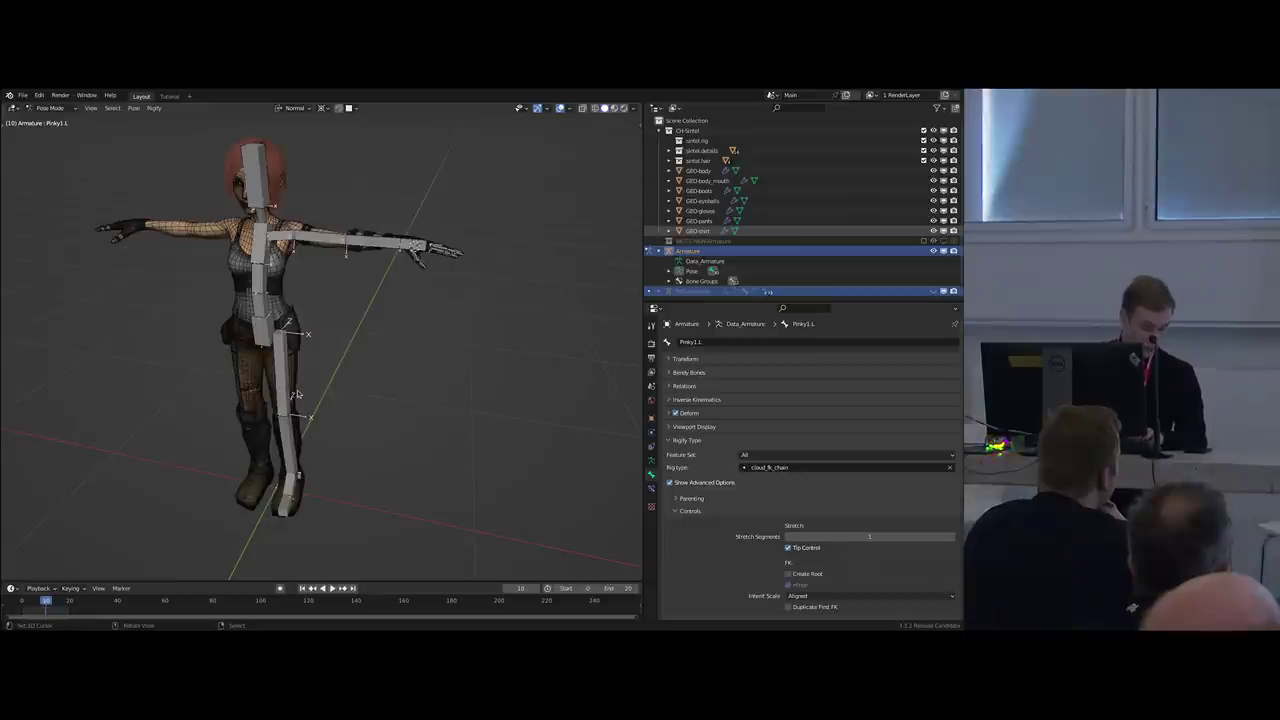
middle_click_drag(297, 395, 344, 373)
middle_click_drag(425, 372, 377, 391)
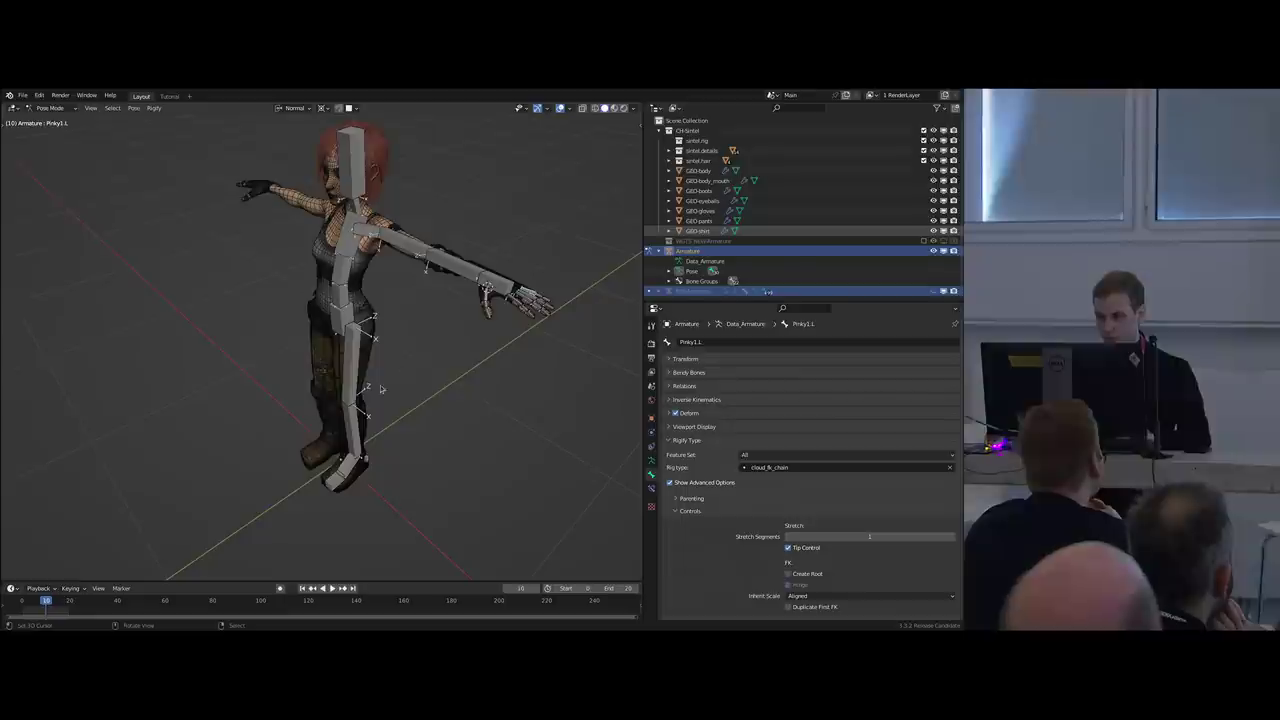
middle_click_drag(534, 337, 440, 335)
Select Index1.L of the prepared Armature in Pose Mode and set its Rigify rig type to cloud_finger.
key("Tab")
scroll(424, 318, "up", 9)
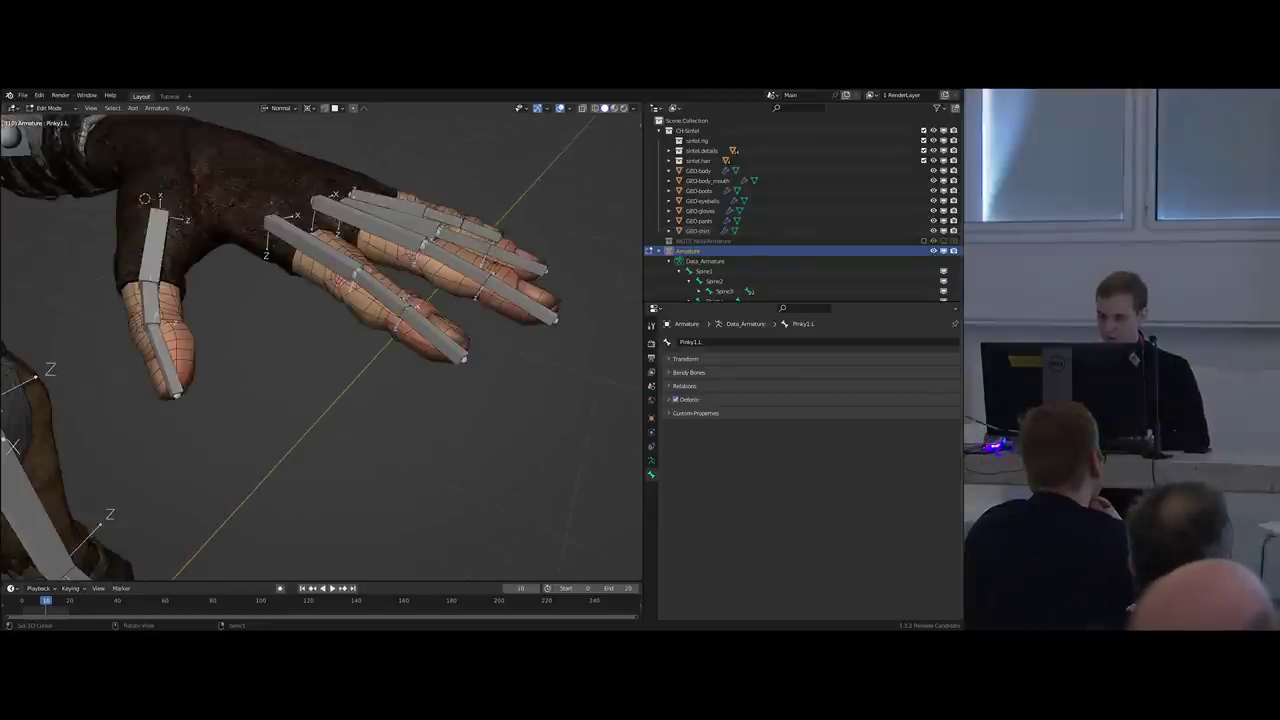
middle_click_drag(424, 290, 338, 327)
key("Tab")
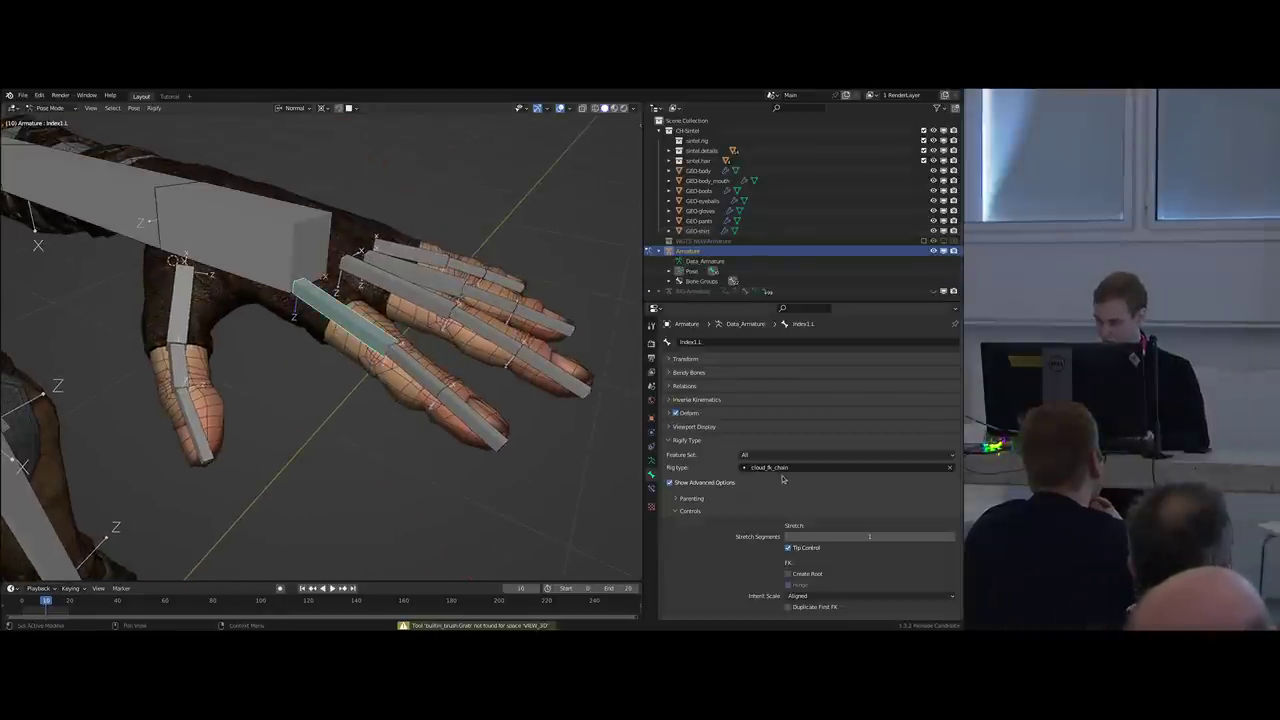
left_click(776, 467)
type("cloud_finger")
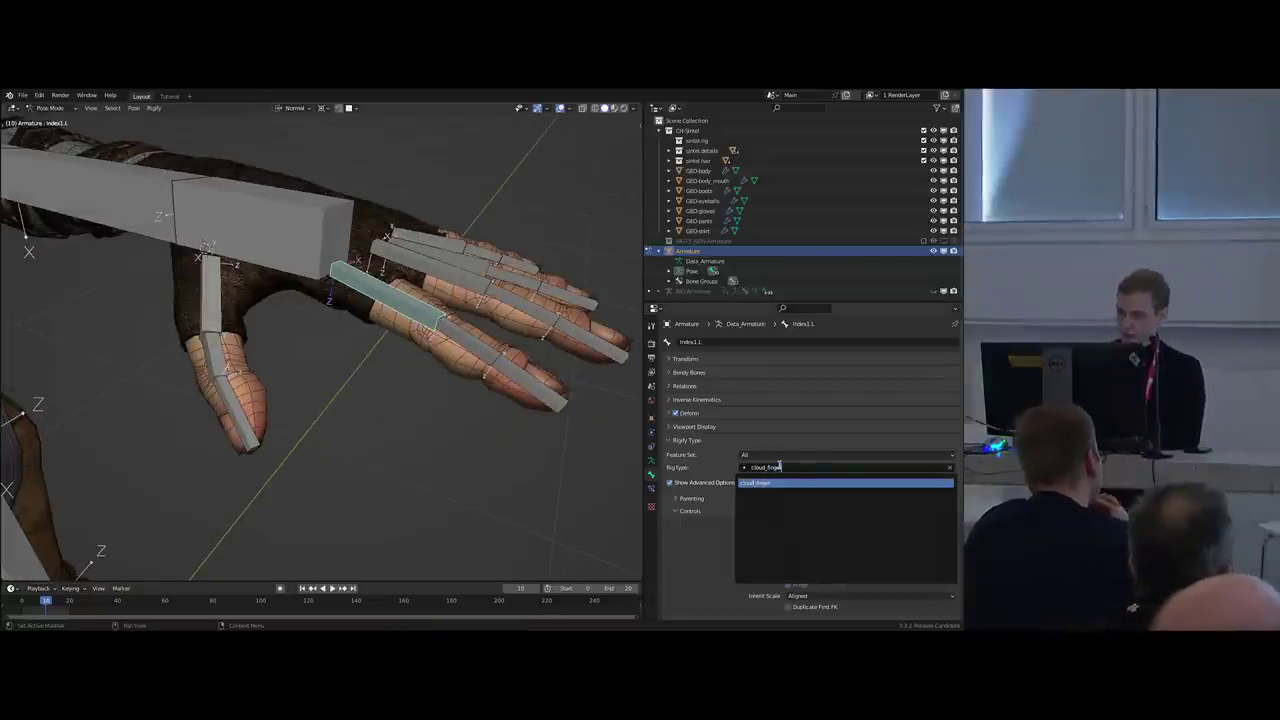
key("Return")
middle_click_drag(500, 345, 444, 352)
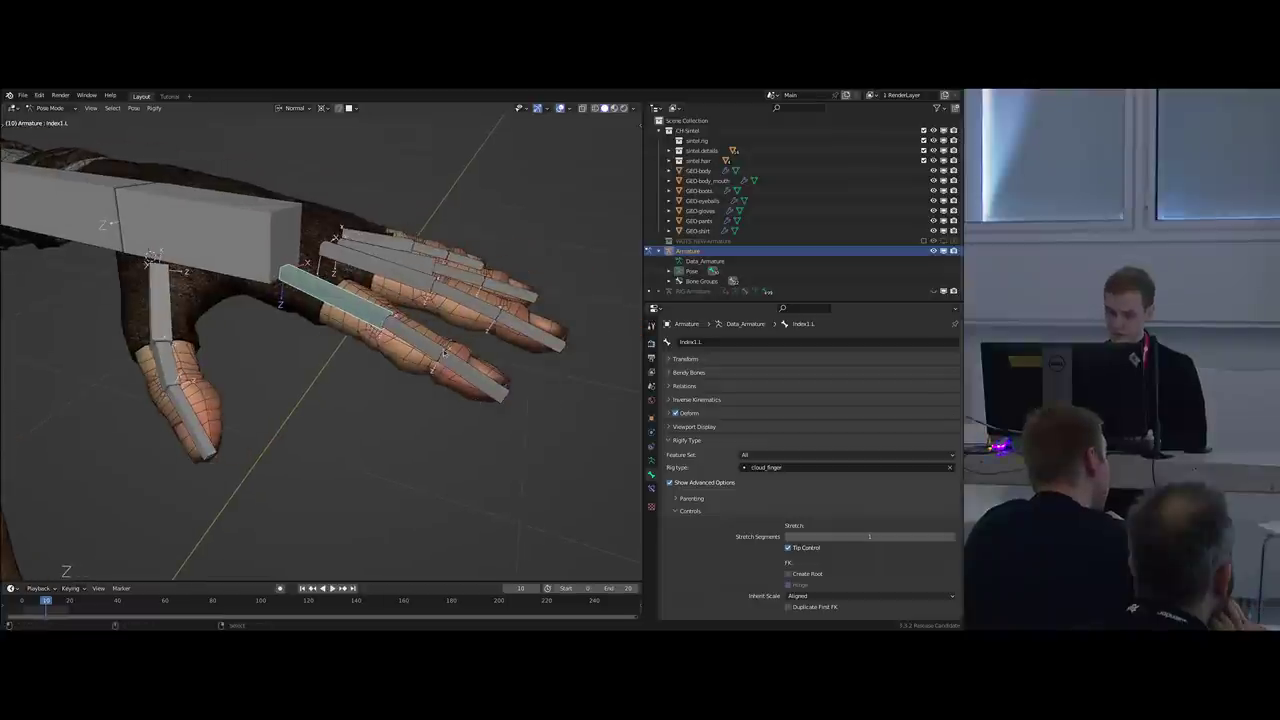
Regenerate the rig and test moving TIP-IK-MSTR-Index3.L at the index fingertip, cancelling the move.
key("ctrl+alt+r")
key("ctrl+Tab")
right_click(508, 423)
key("g")
right_click(503, 425)
Look through the CloudRig settings of RIG-Armature for the IK and FK/IK switch options of the fingers.
key("n")
middle_click_drag(560, 385, 485, 382, "shift")
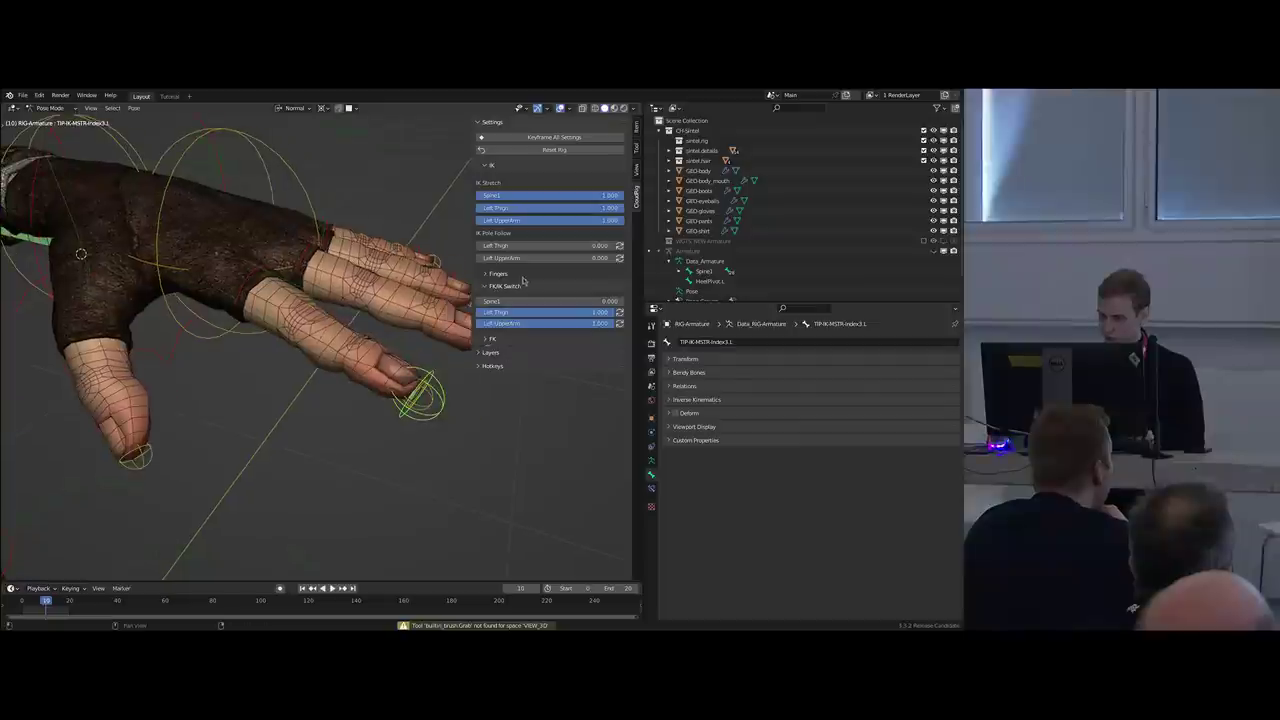
left_click(507, 287)
left_click(505, 287)
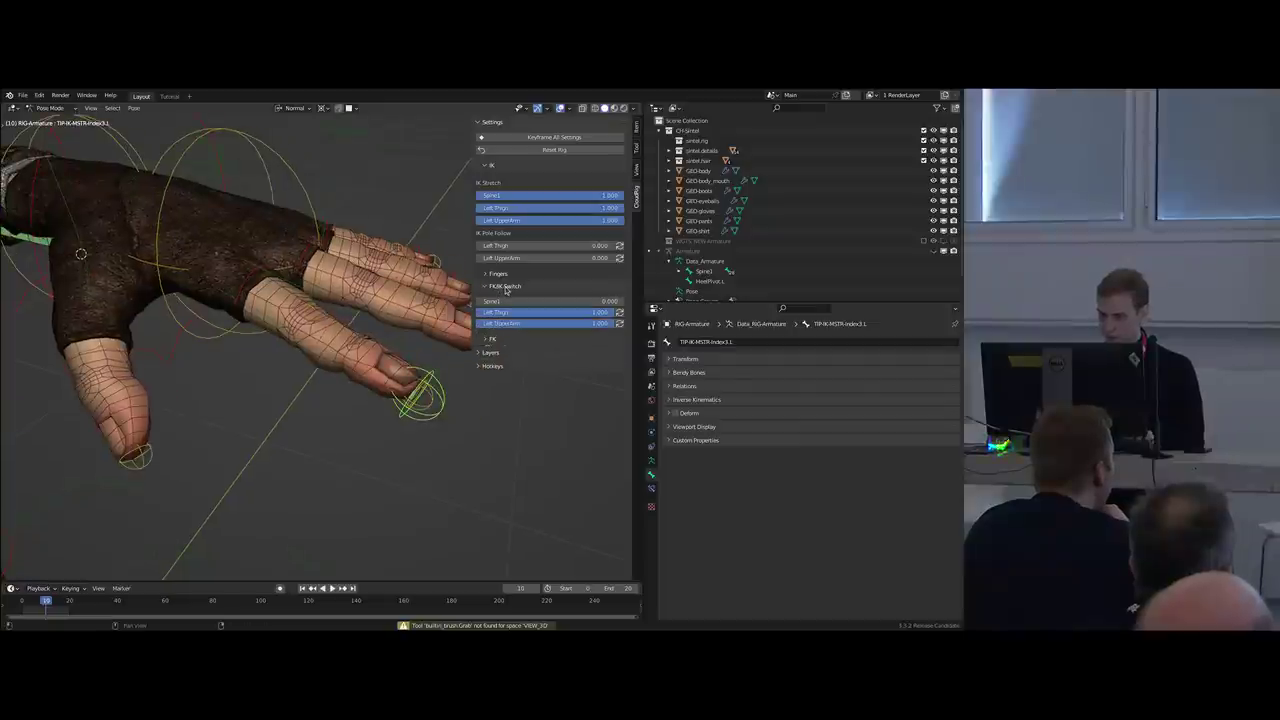
left_click(490, 165)
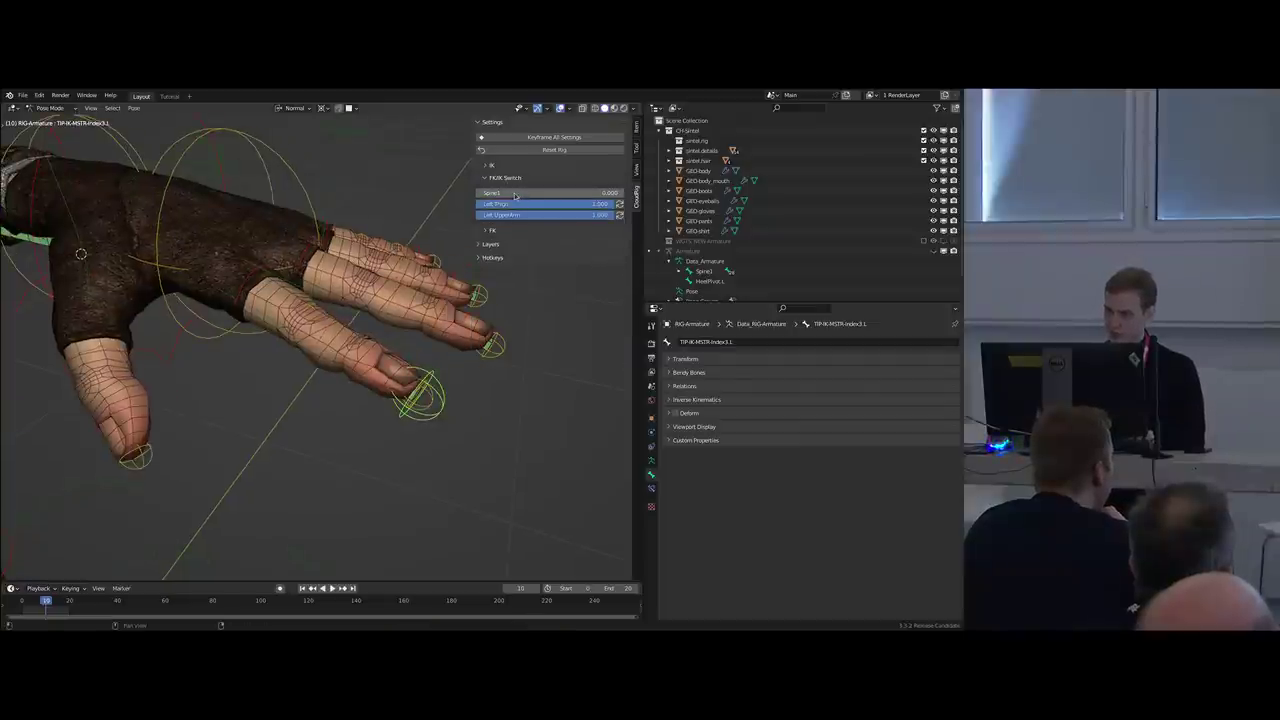
middle_click_drag(436, 210, 411, 214)
scroll(411, 260, "down", 5)
scroll(414, 280, "up", 6)
middle_click_drag(416, 285, 453, 263)
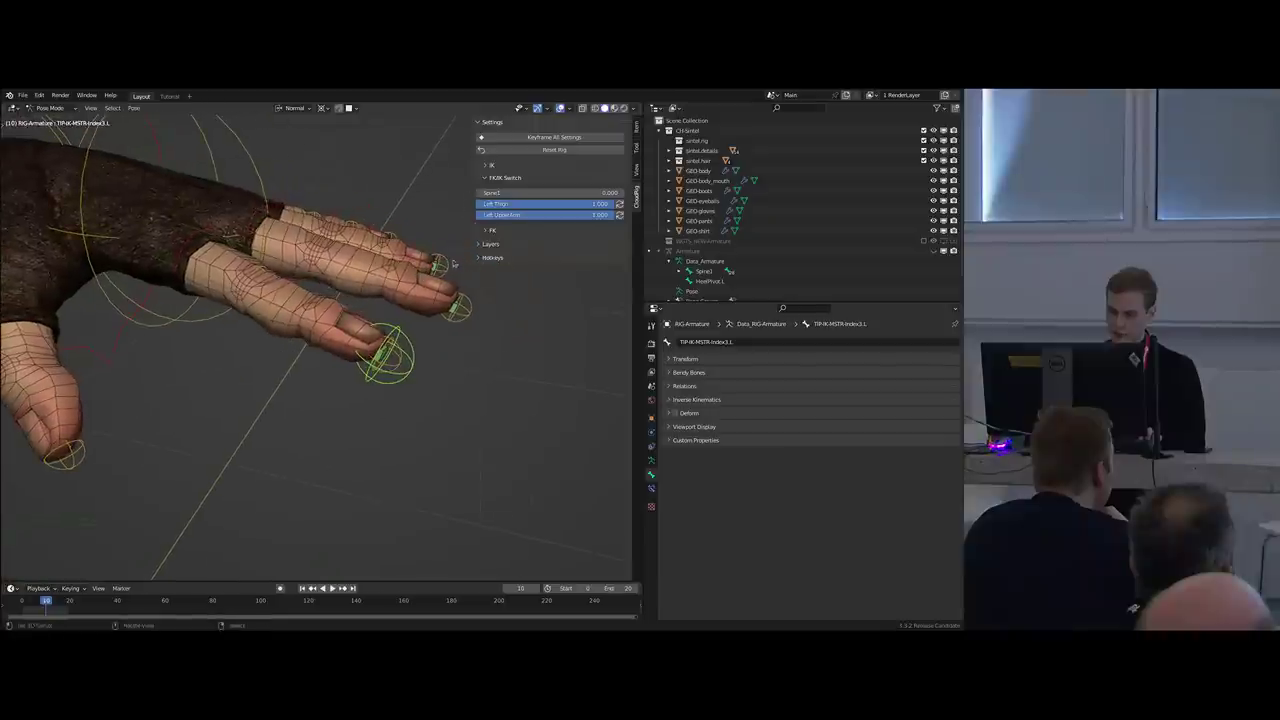
Expand the IK and Fingers settings of the rig and set the first Left Index1 finger value to 1.000.
left_click(502, 179)
left_click(492, 166)
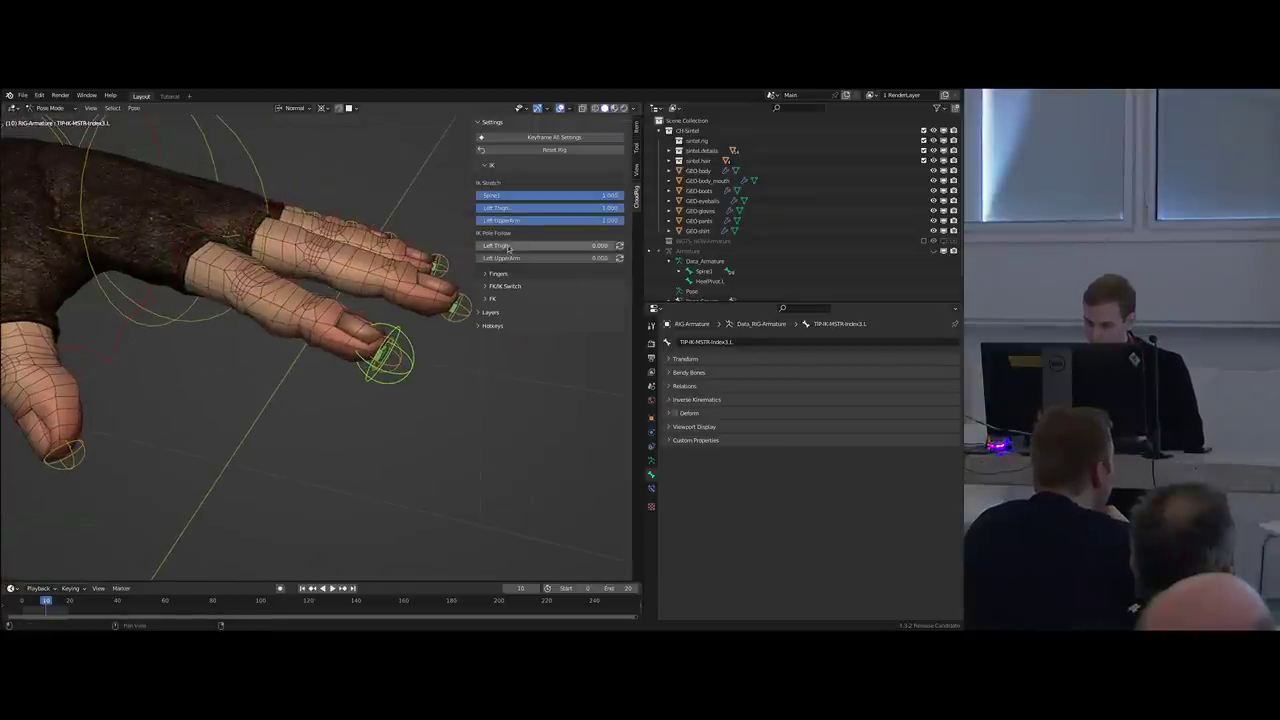
left_click(497, 273)
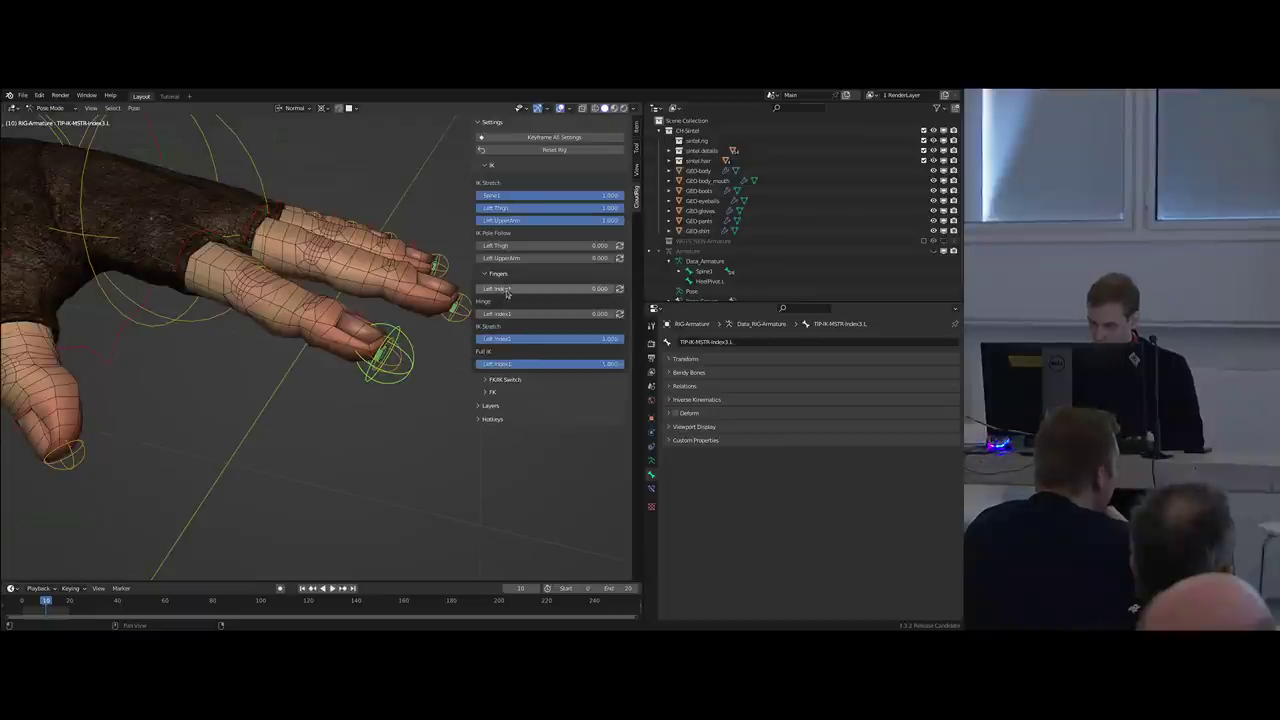
middle_click_drag(408, 328, 441, 347)
middle_click_drag(458, 290, 458, 363)
scroll(390, 335, "down", 1)
Move TIP-IK-MSTR-Index3.L at the index fingertip, enable X-ray display, and try rotating the control about its X axis.
key("g")
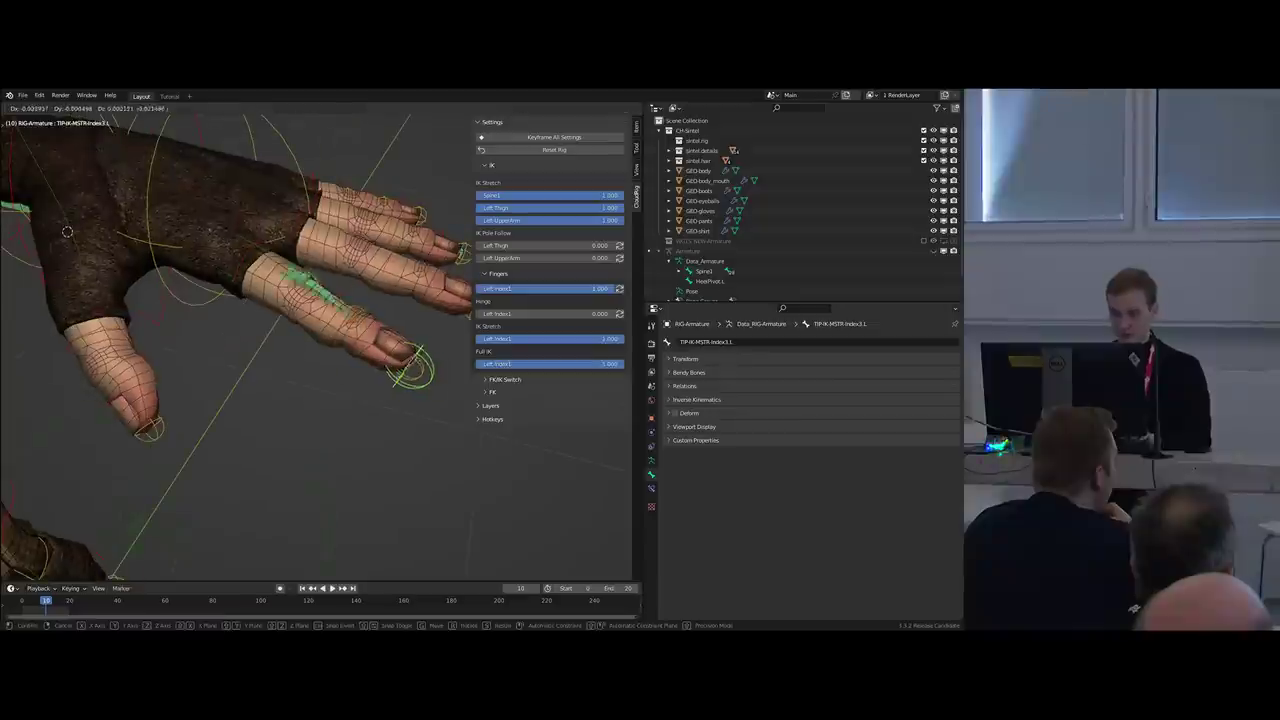
left_click(408, 304)
key("alt+z")
mouse_move(408, 304)
middle_mouse_down()
mouse_move(420, 262)
mouse_move(440, 250)
middle_mouse_up()
key("r")
right_click(407, 320)
key("period")
left_click(405, 385)
key("r")
key("x")
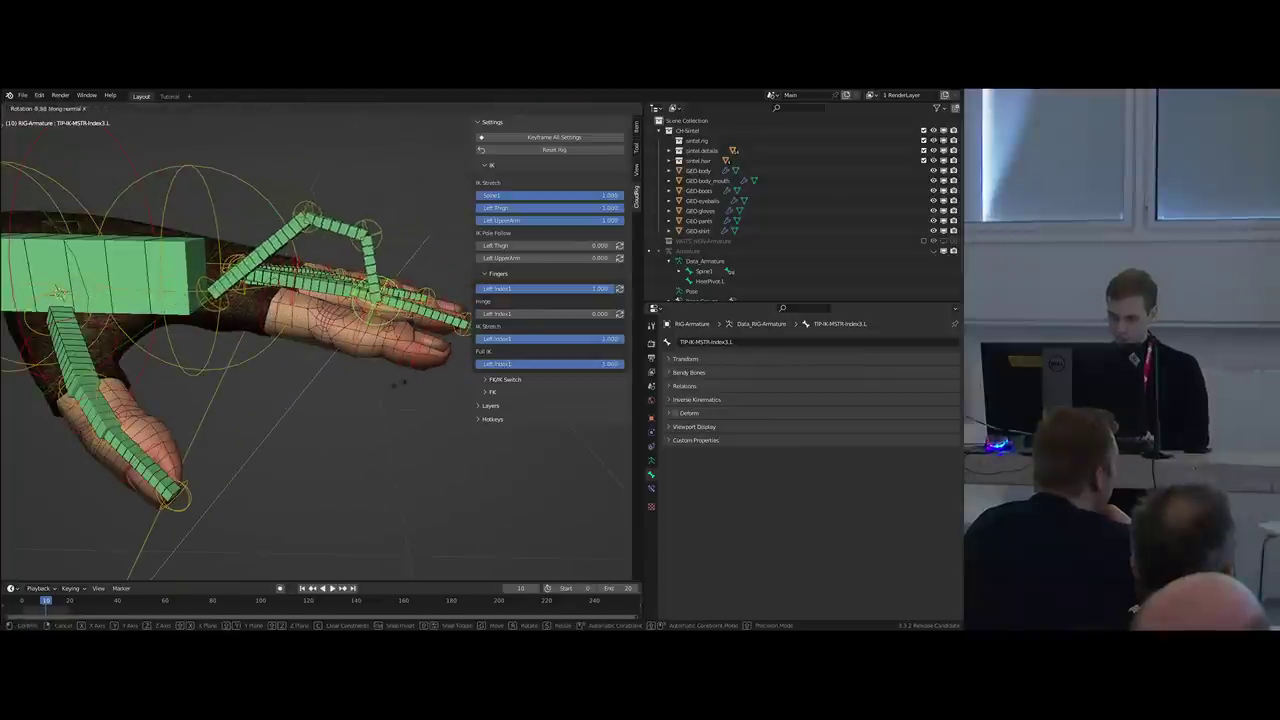
right_click(394, 295)
Hide the viewport sidebar and clear the location of TIP-IK-MSTR-Index3.L.
key("n")
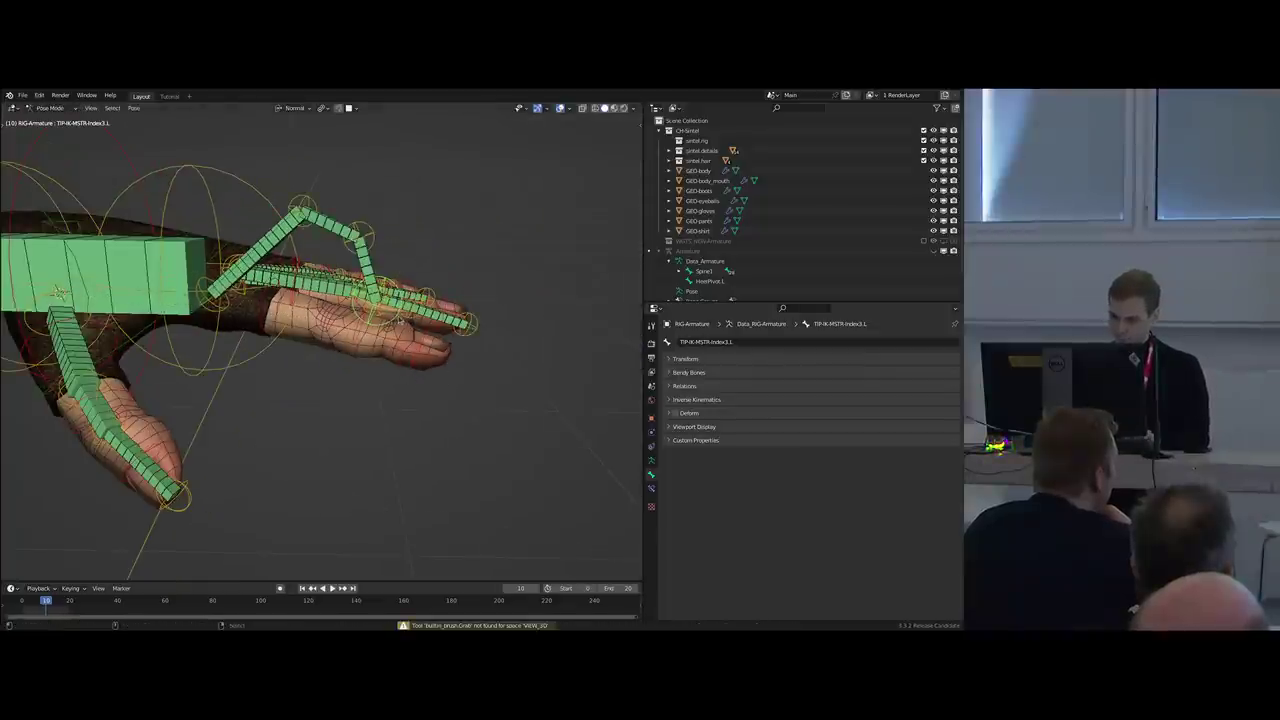
key("alt+g")
middle_click_drag(397, 317, 421, 371)
Assign an FK-based CloudRig type to Index1.L of the prepared Armature and regenerate the rig.
key("shift+t")
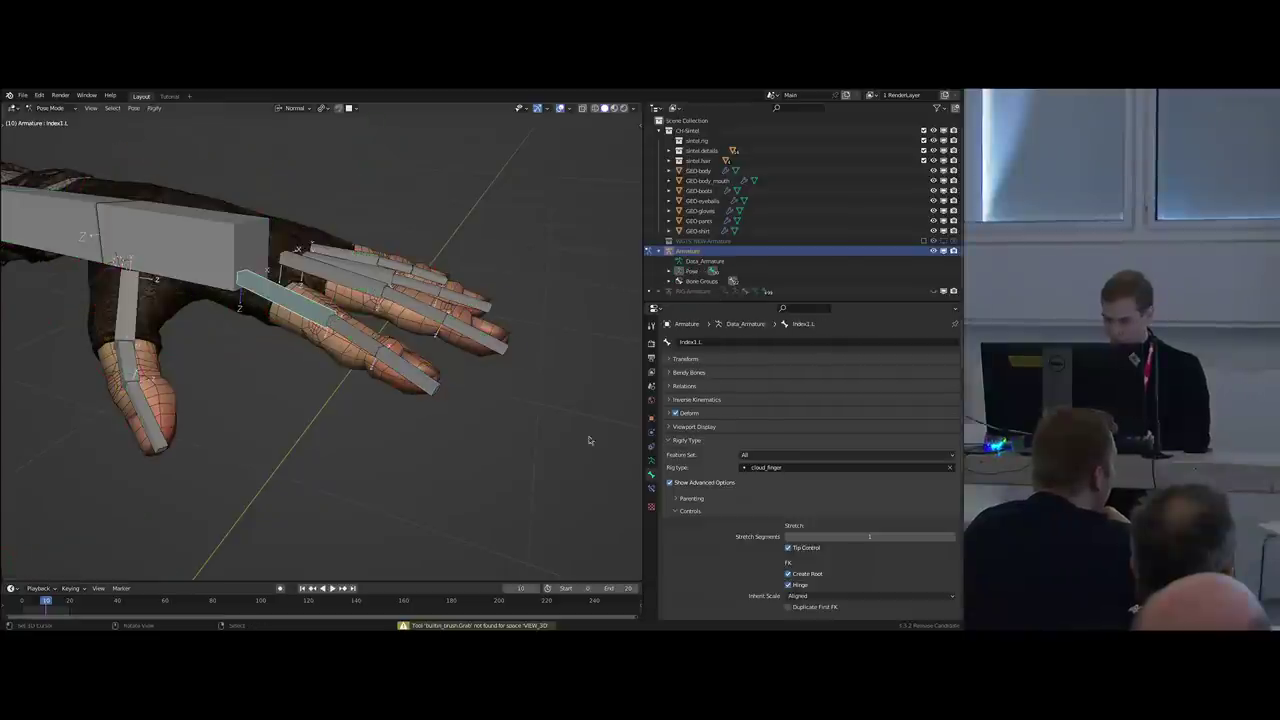
left_click(765, 467)
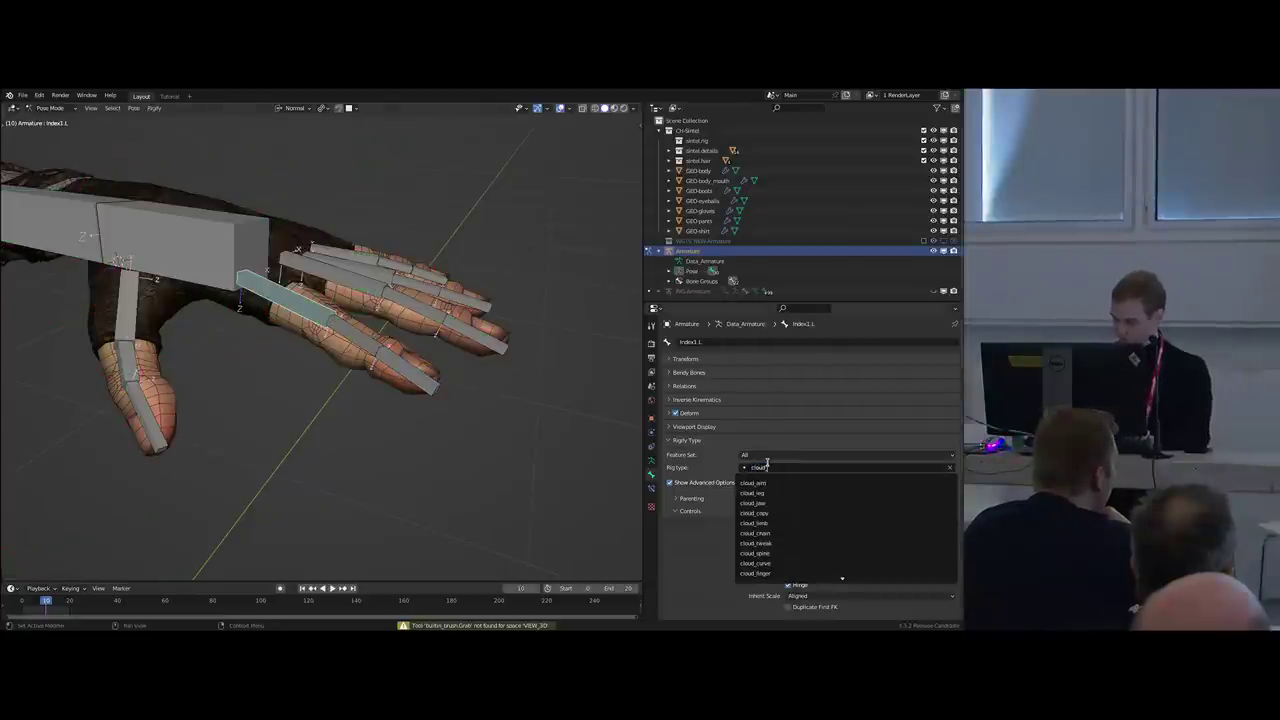
key("Return")
middle_click_drag(557, 457, 431, 247)
key("ctrl+alt+r")
key("ctrl+Tab")
Test bending the index finger by rotating FK-Index2.L about its X axis.
right_click(356, 337)
scroll(372, 347, "up", 3)
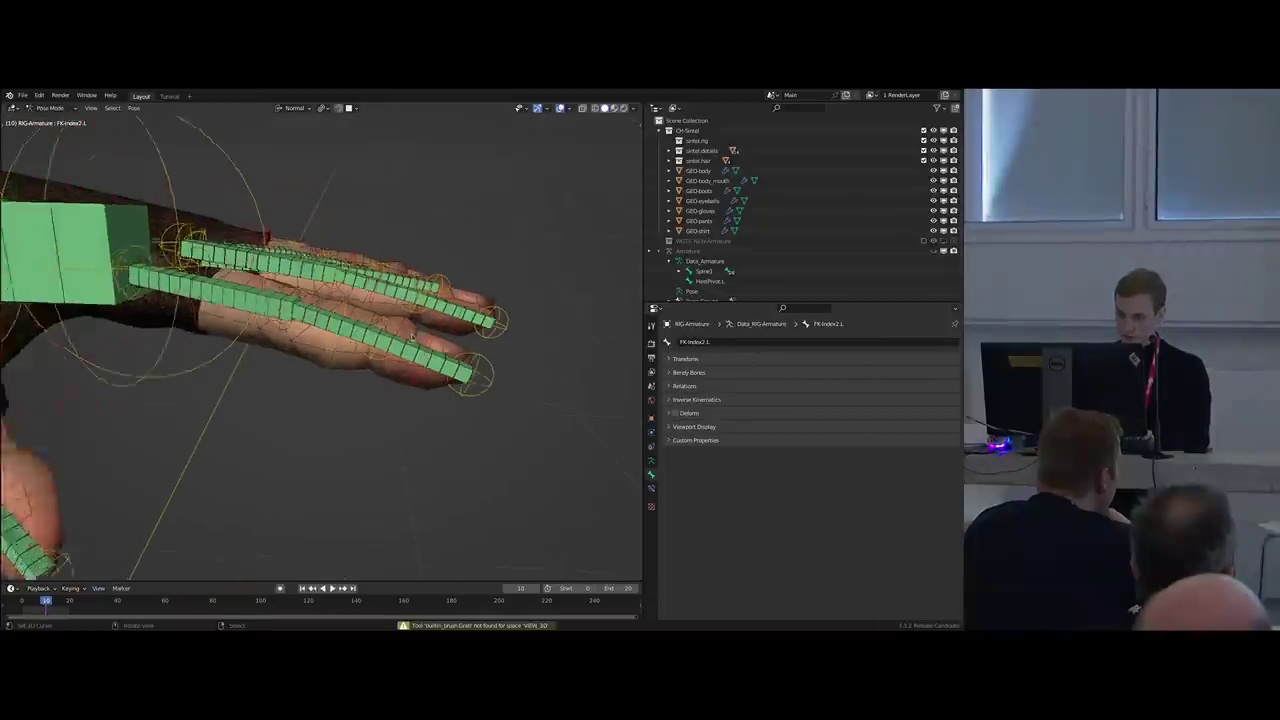
key("r")
key("x")
left_click(357, 409)
Test the stretch control STR-Index3.L by moving it and scaling it, including along its Y axis.
left_click(327, 404)
middle_click_drag(335, 404, 480, 445)
key("g")
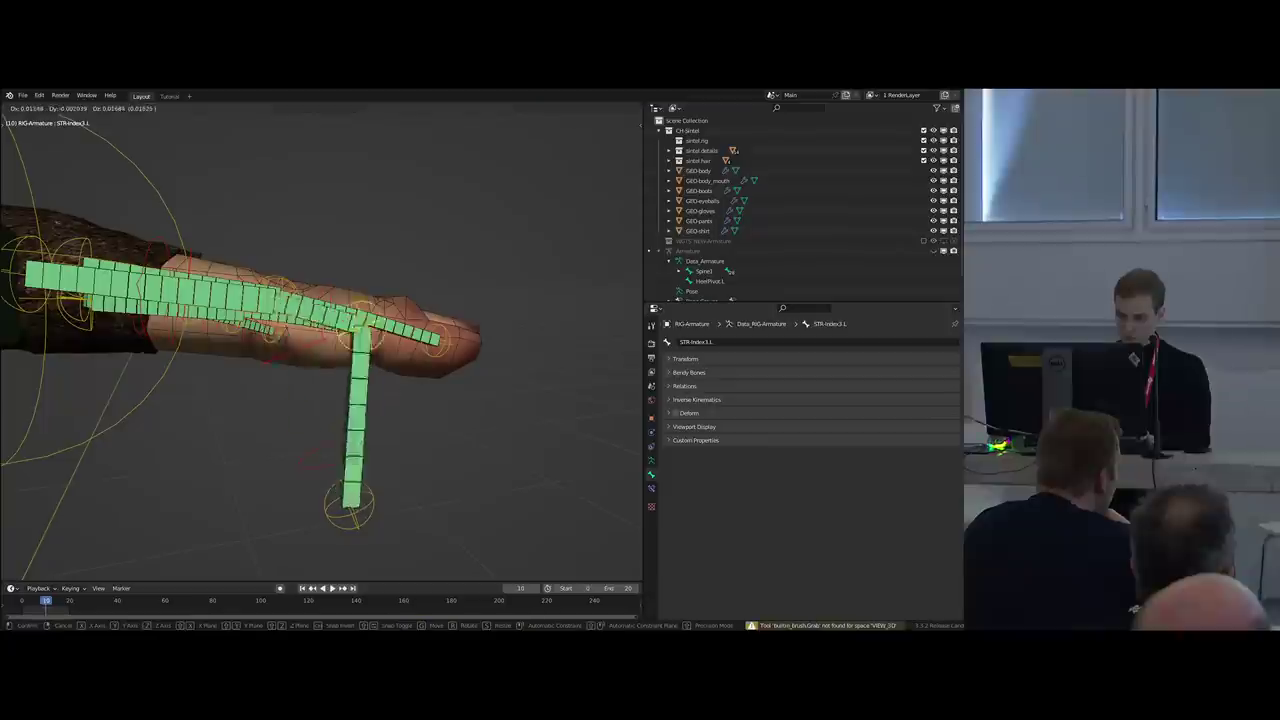
left_click(535, 410)
key("s")
left_click(430, 388)
key("s")
key("y")
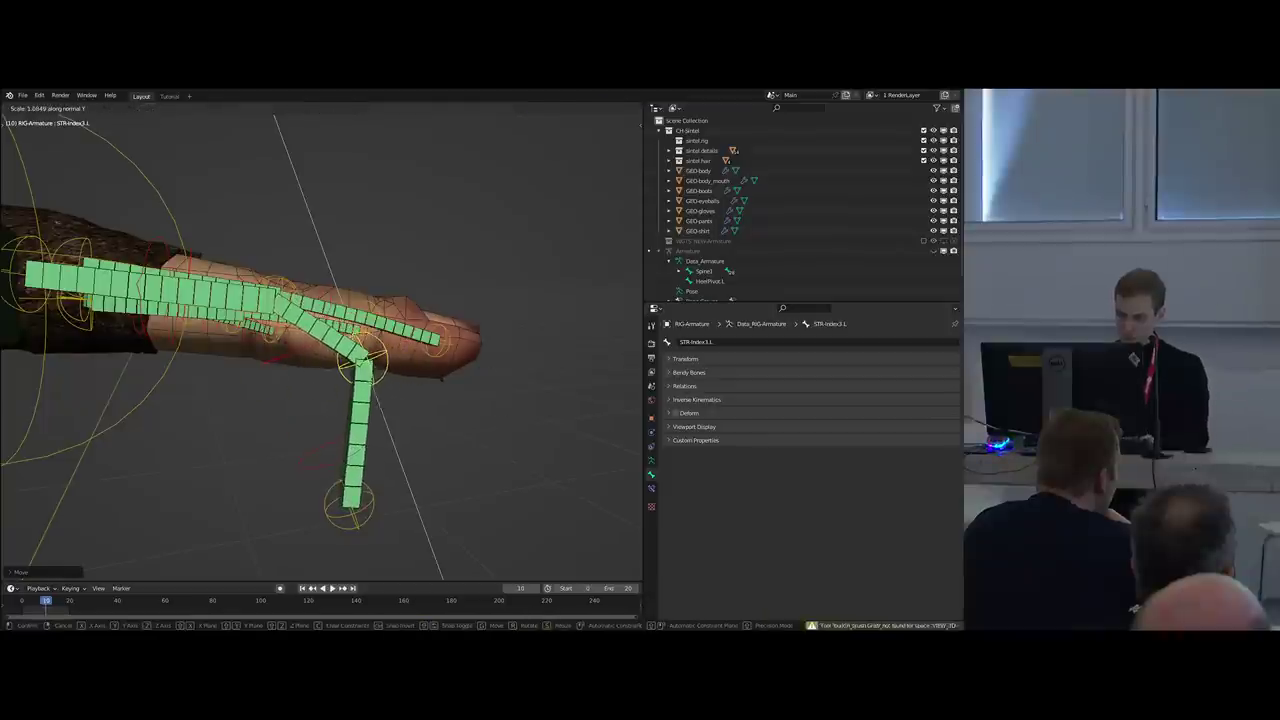
left_click(505, 478)
key("r")
right_click(395, 434)
Undo the test transforms made on the index finger controls.
key("ctrl+z")
key("ctrl+z")
scroll(375, 382, "down", 2)
middle_click_drag(376, 382, 372, 256)
key("ctrl+z")
Examine the generated left hand and arm controls from several angles, selecting FK-Pinky1.L.
scroll(320, 400, "down", 3)
scroll(362, 403, "down", 3)
scroll(362, 403, "down", 4)
scroll(394, 310, "up", 3)
scroll(393, 252, "up", 2)
right_click(440, 315)
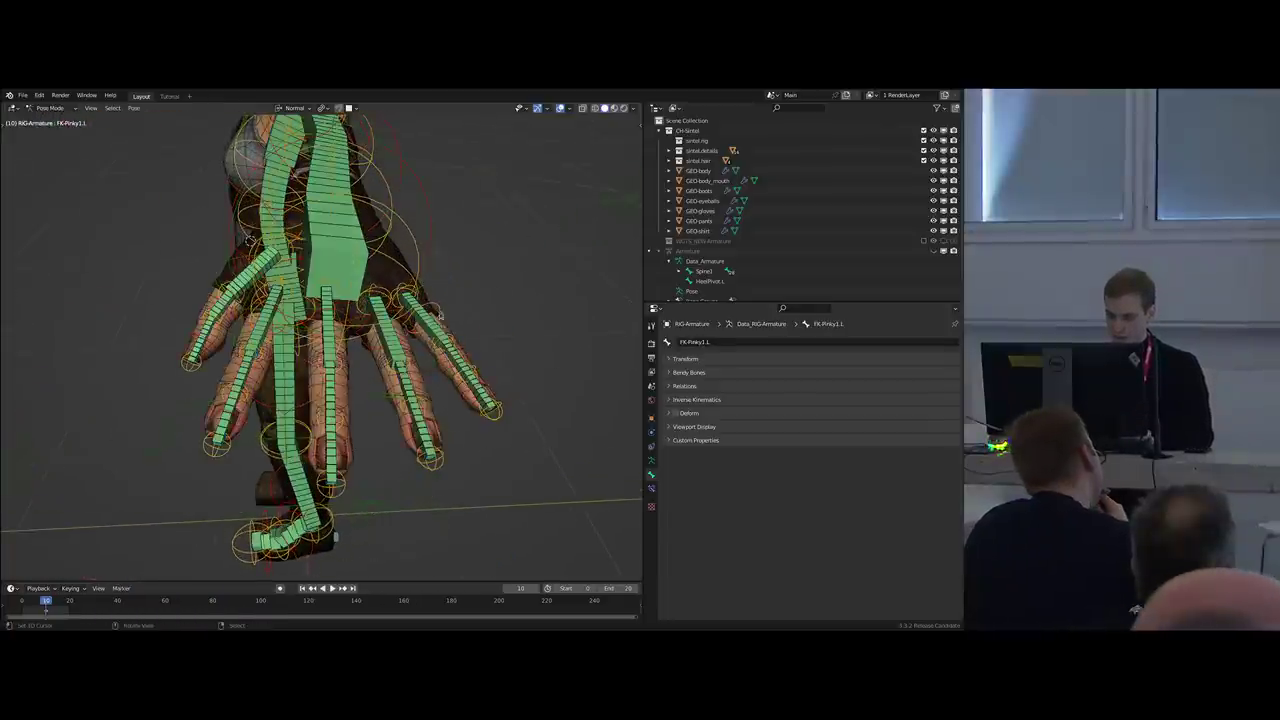
middle_click_drag(356, 356, 394, 285)
scroll(393, 366, "down", 2)
key("shift+c")
scroll(394, 300, "up", 4)
scroll(396, 344, "up", 3)
middle_click_drag(392, 374, 409, 440)
scroll(396, 344, "down", 6)
mouse_move(409, 365)
middle_mouse_down()
mouse_move(444, 360)
mouse_move(403, 386)
mouse_move(419, 387)
middle_mouse_up()
middle_click_drag(522, 289, 440, 323, "shift")
scroll(440, 323, "up", 8)
scroll(440, 323, "down", 8)
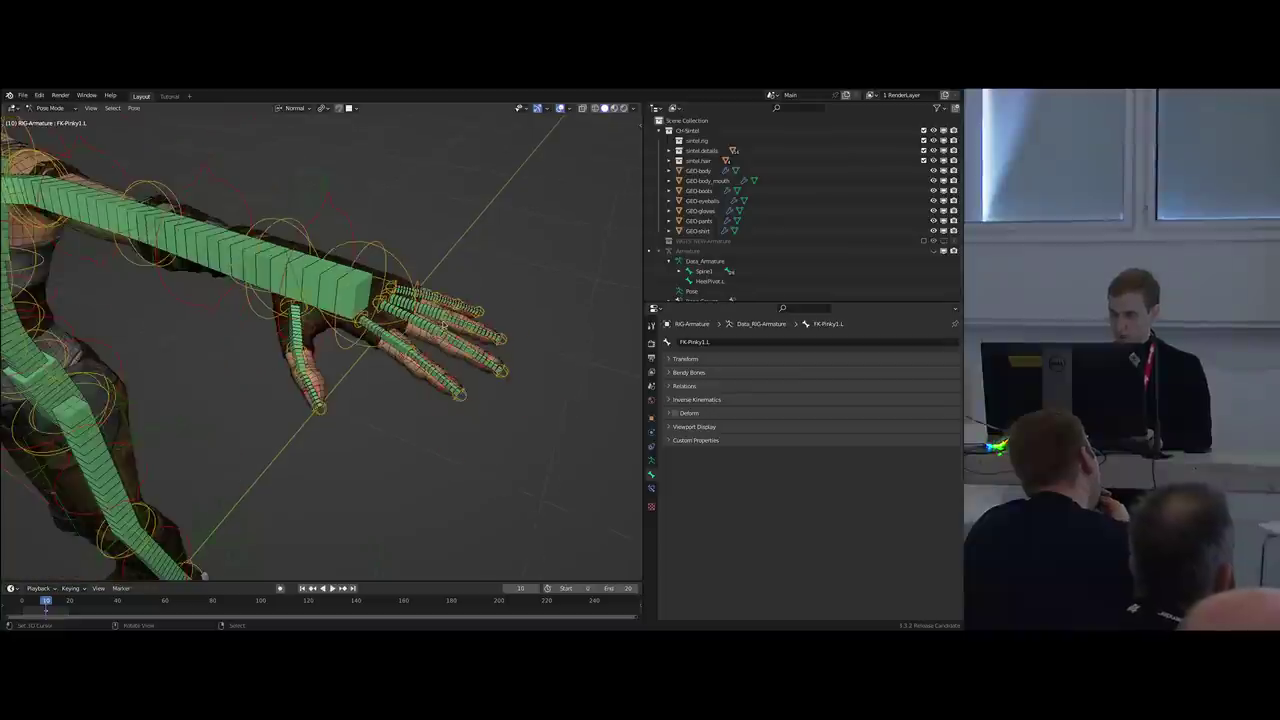
Turn off X-ray display and try moving a control of the left leg, cancelling the move.
key("alt+z")
scroll(380, 372, "up", 2)
mouse_move(285, 447)
middle_mouse_down("shift")
mouse_move(380, 372)
mouse_move(377, 394)
middle_mouse_up("shift")
scroll(380, 372, "up", 2)
middle_click_drag(394, 518, 523, 334, "shift")
right_click(402, 424)
scroll(450, 340, "down", 2)
middle_click_drag(393, 334, 345, 374, "shift")
key("g")
right_click(392, 382)
Switch to the prepared Armature, select Thigh.L and look through its cloud_leg rig settings.
key("shift+t")
right_click(373, 331)
middle_click_drag(490, 400, 546, 414)
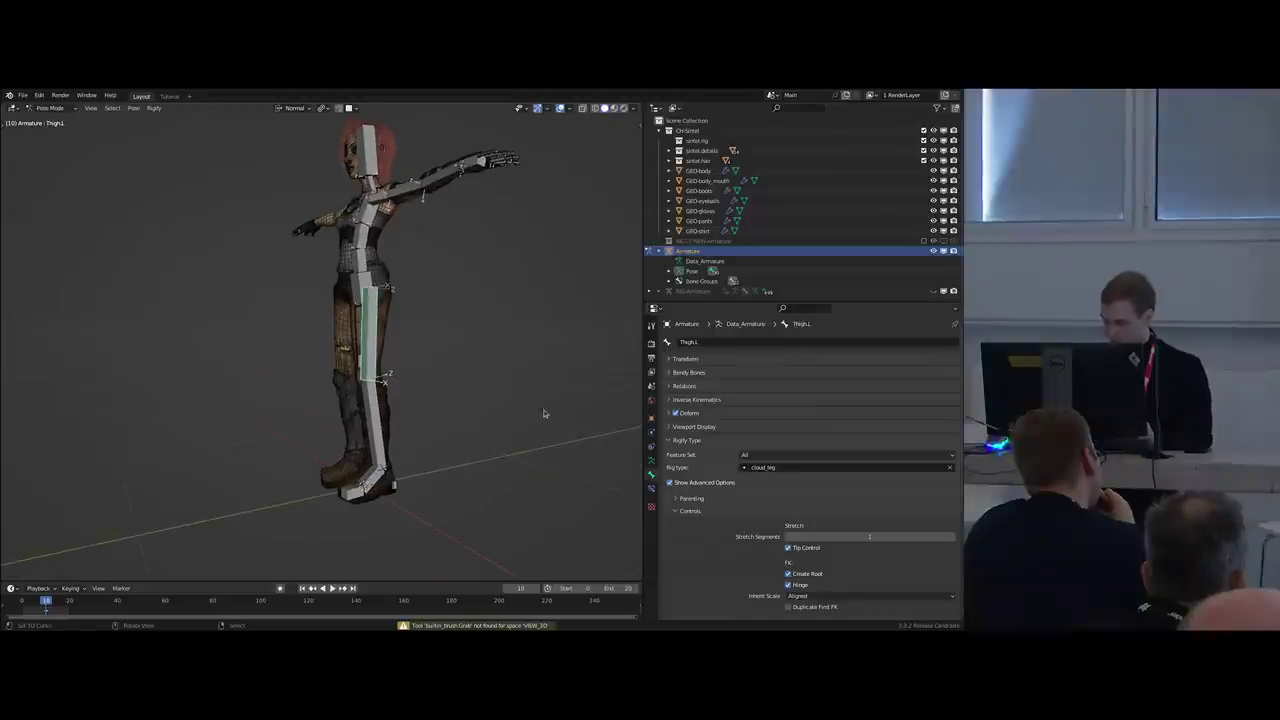
scroll(711, 451, "down", 6)
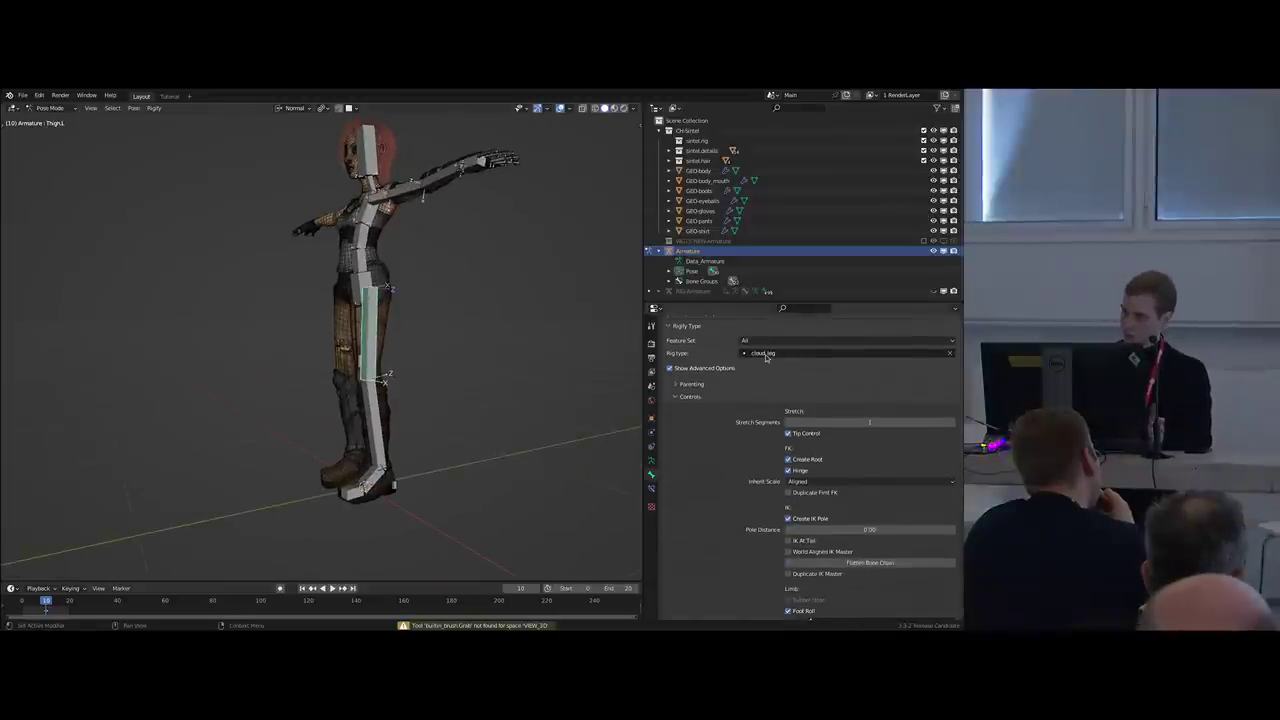
middle_click_drag(518, 508, 423, 429)
scroll(393, 389, "up", 3)
middle_click_drag(394, 388, 446, 371)
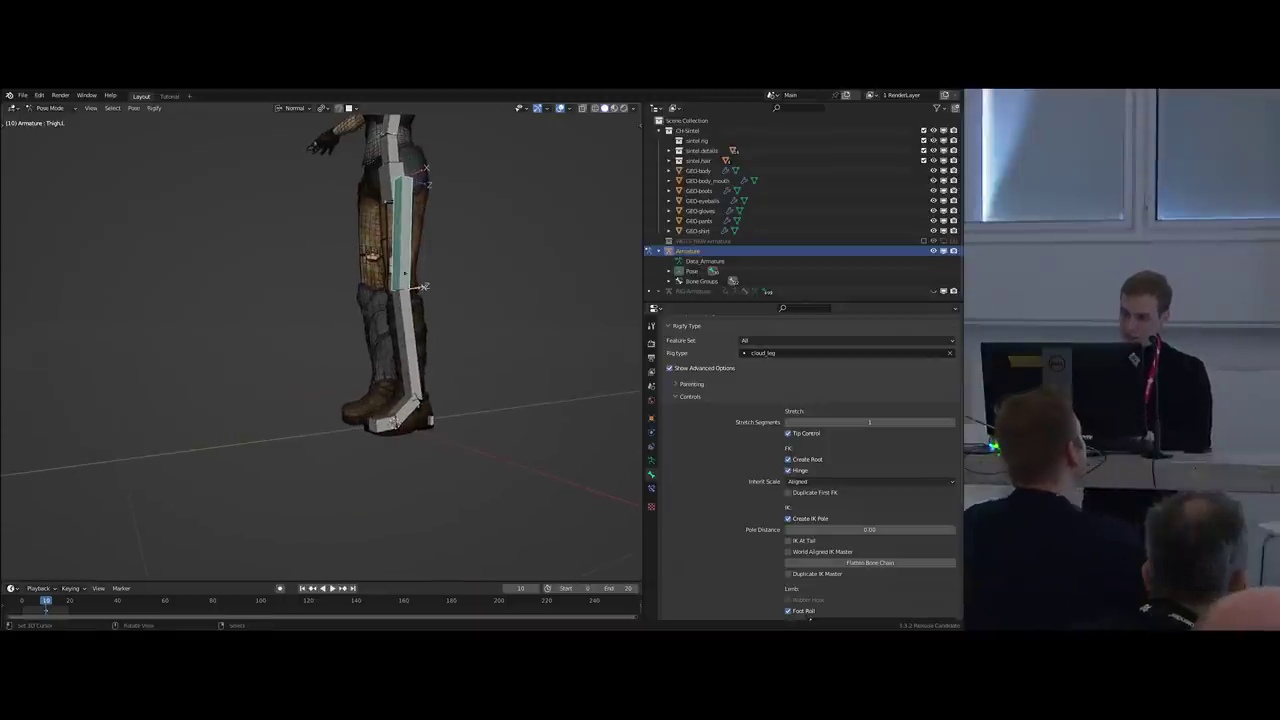
Go through the left leg bone chain from shin to toes and back to the thigh, ending on Spine1.
right_click(408, 345)
right_click(406, 410)
right_click(391, 422)
right_click(406, 409)
right_click(409, 350)
right_click(404, 248)
middle_click_drag(408, 249, 462, 260)
middle_click_drag(460, 258, 455, 376, "shift")
scroll(439, 237, "up", 1)
right_click(387, 298)
middle_click_drag(405, 244, 376, 329, "shift")
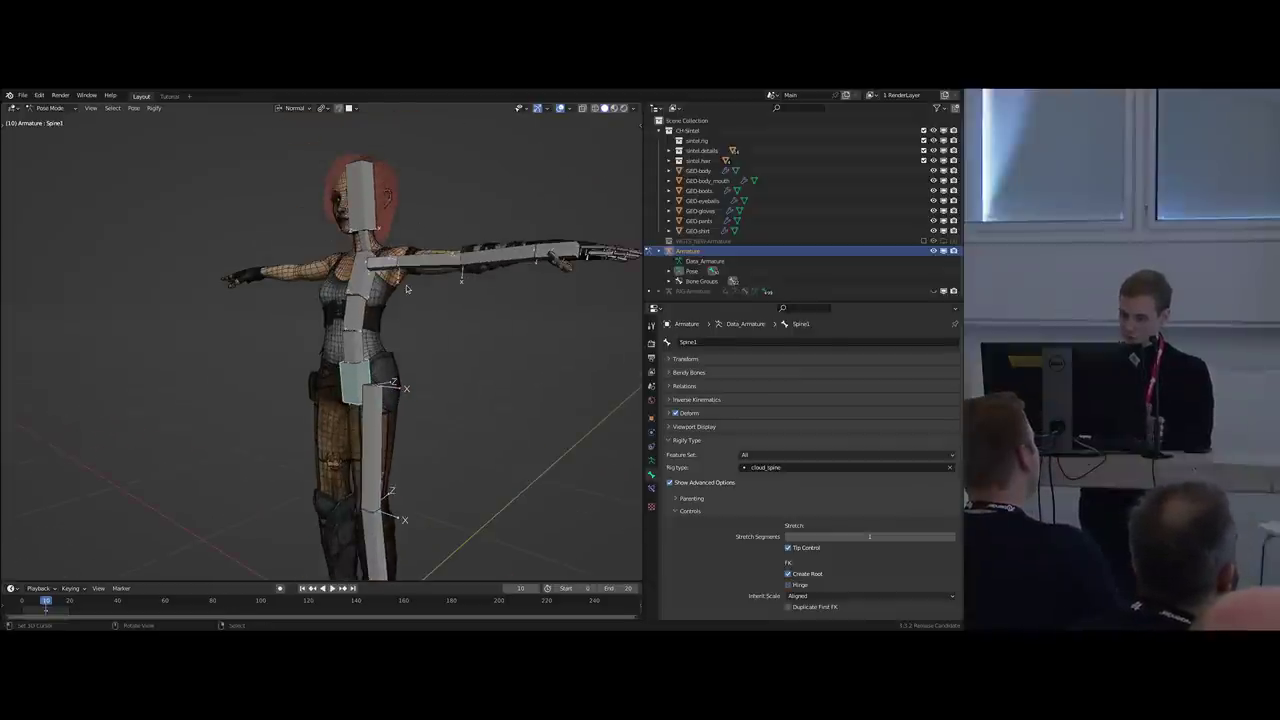
Select the left arm chain of UpperArm.L, Forearm.L and Wrist.L together on the prepared Armature.
left_click(434, 263)
middle_click_drag(536, 334, 281, 278)
right_click(547, 266, "shift")
right_click(498, 262, "shift")
scroll(447, 287, "up", 4)
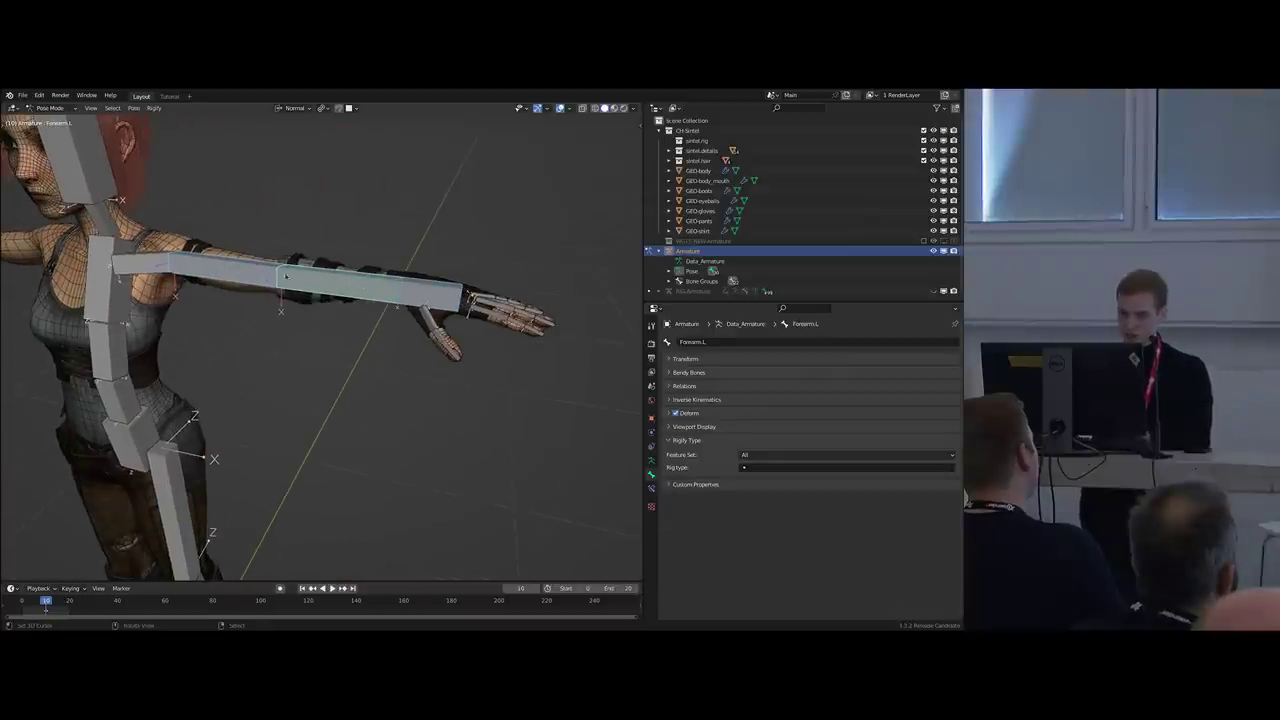
middle_click_drag(399, 285, 413, 367)
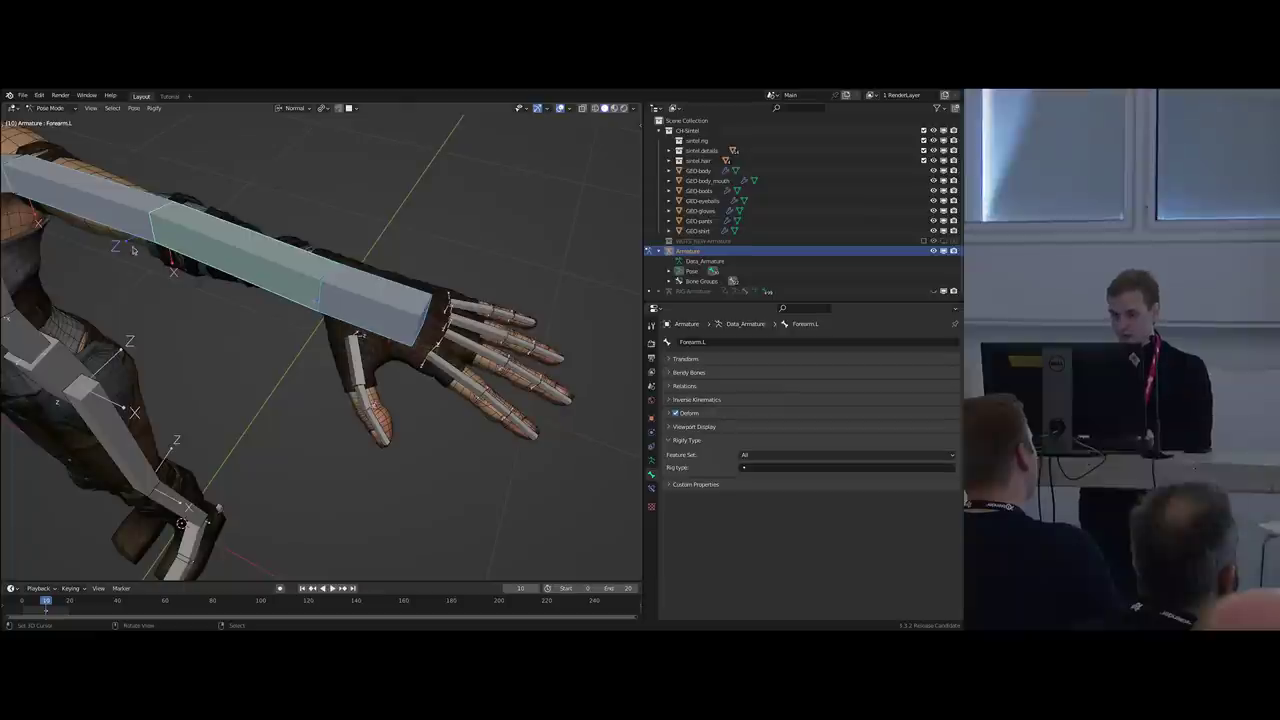
right_click(130, 227)
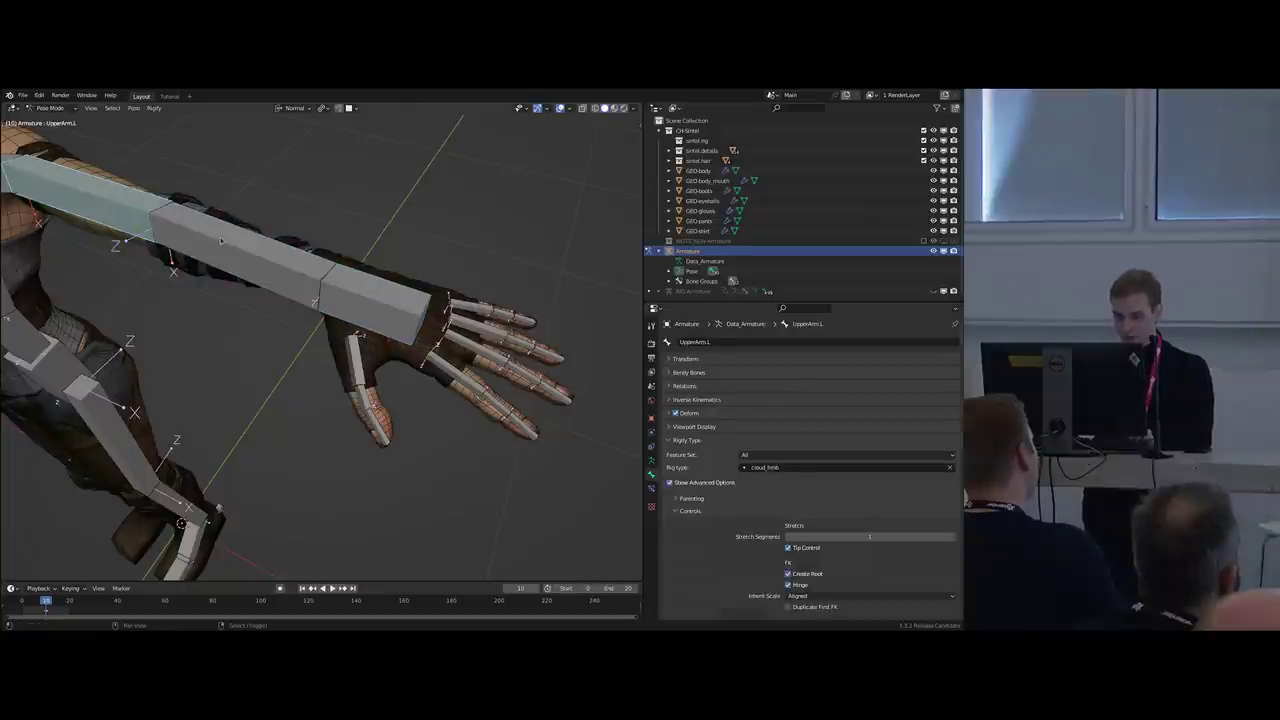
right_click(235, 242, "shift")
right_click(335, 289, "shift")
middle_click_drag(291, 283, 263, 296)
scroll(276, 244, "down", 2)
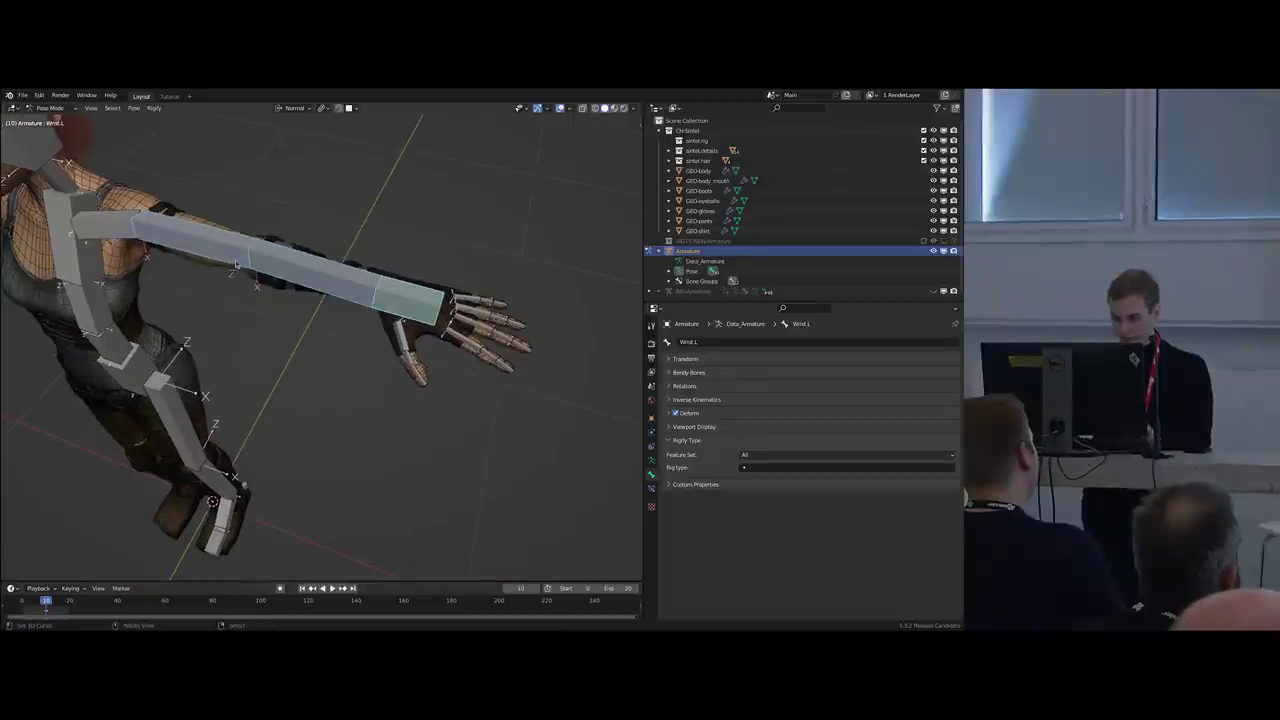
Check the Rigify rig type on UpperArm.L, Forearm.L and Wrist.L one after another.
left_click(236, 263)
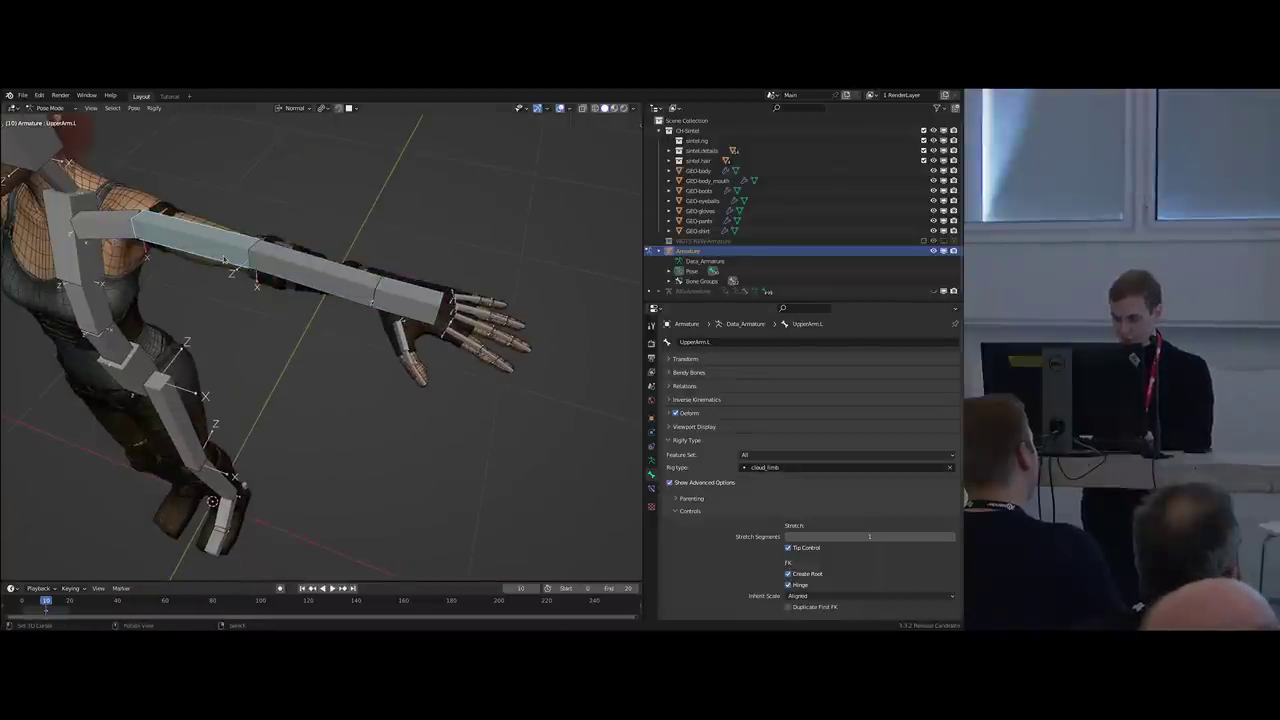
left_click(289, 265)
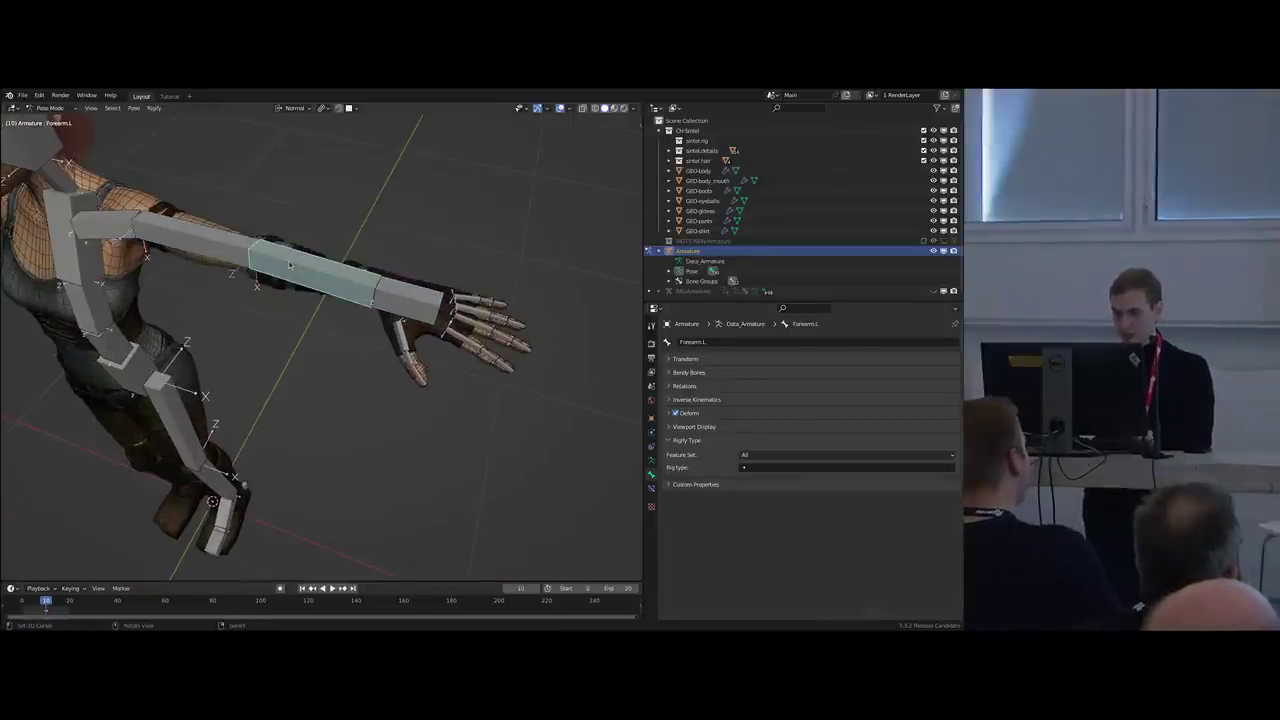
left_click(414, 302)
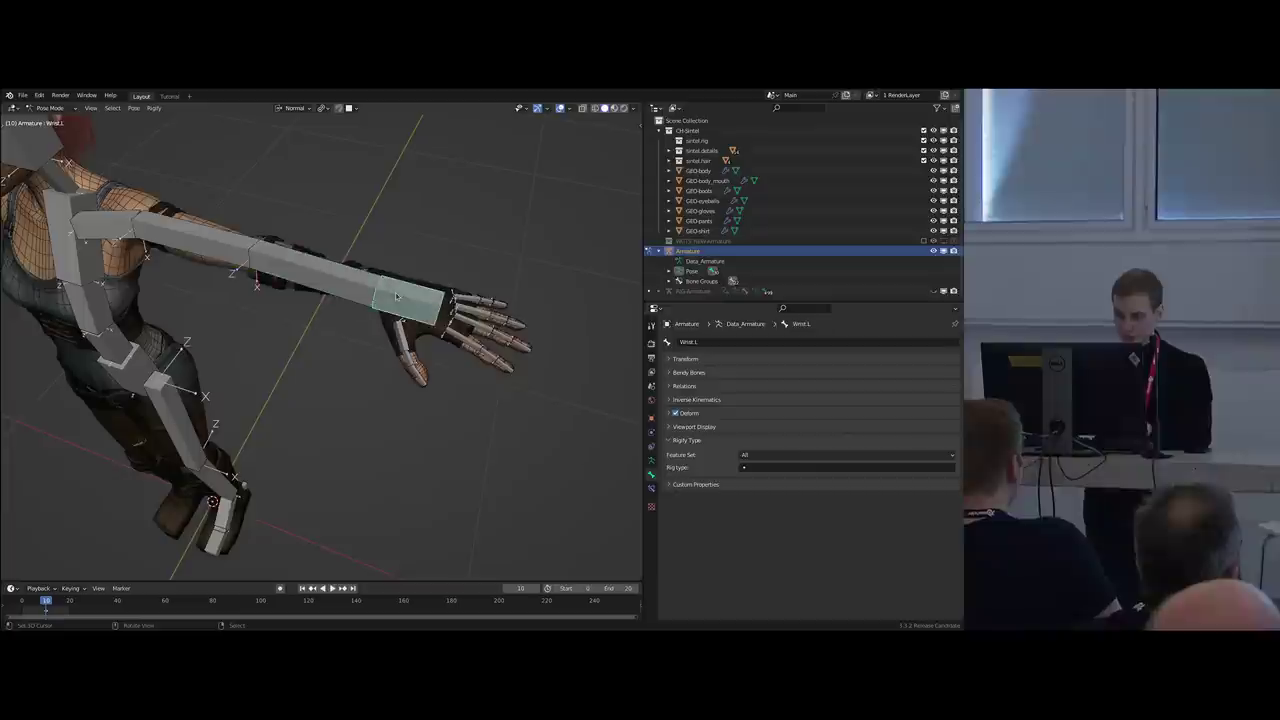
scroll(424, 304, "up", 2)
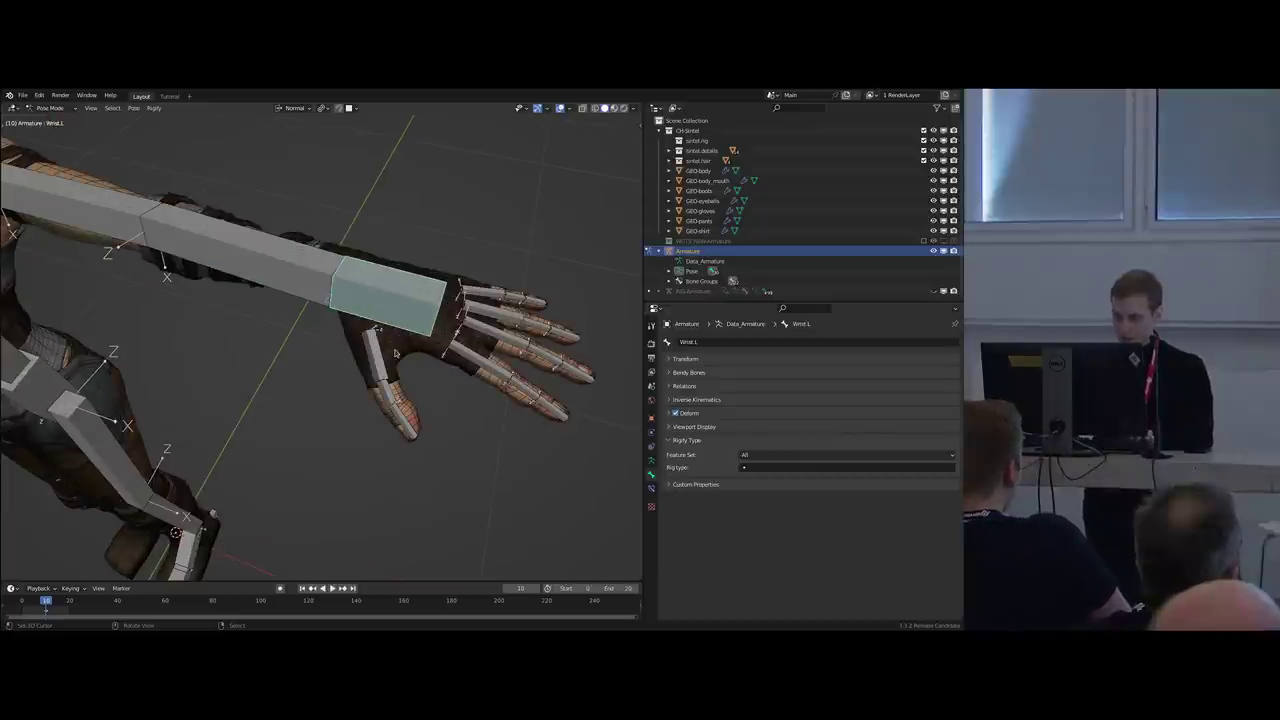
scroll(410, 334, "down", 5)
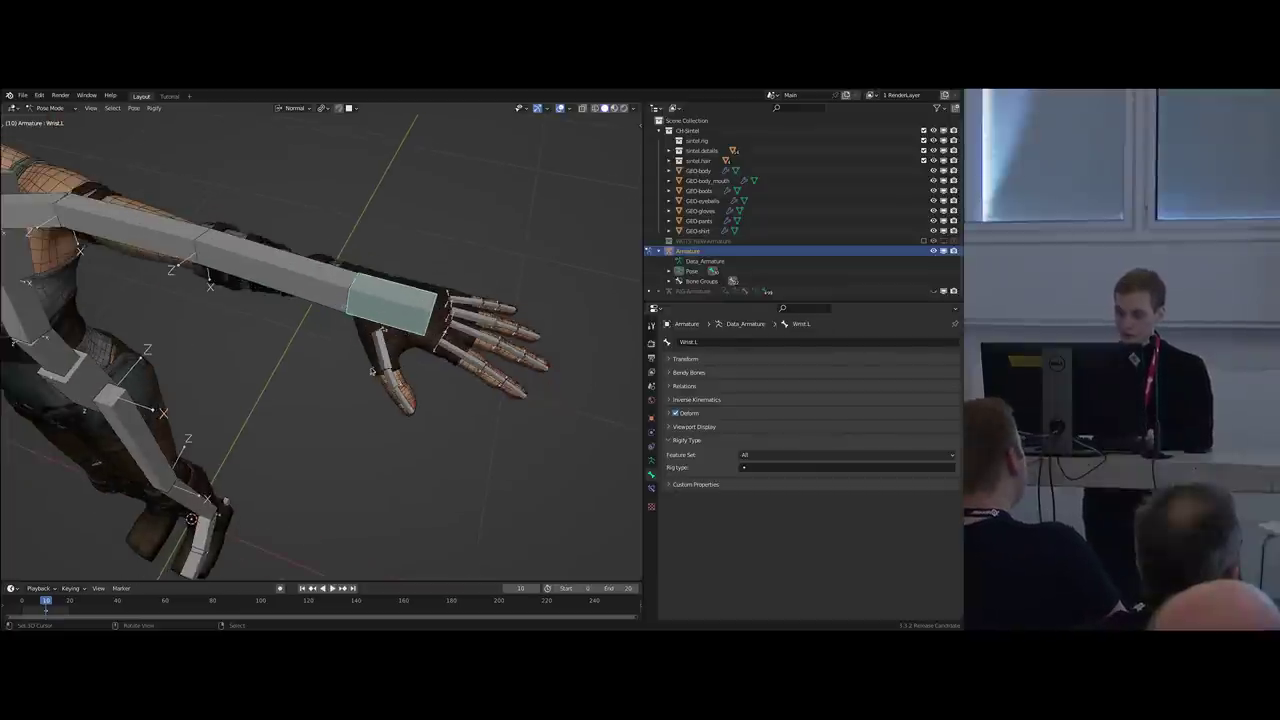
Select Thigh.L and examine its Foot Roll, Heel Pivot and Bendy Bones settings.
middle_click_drag(389, 346, 315, 452)
scroll(335, 446, "down", 2)
scroll(320, 455, "up", 5)
middle_click_drag(345, 530, 326, 349, "shift")
scroll(357, 411, "up", 3)
scroll(329, 311, "down", 4)
scroll(326, 349, "down", 2)
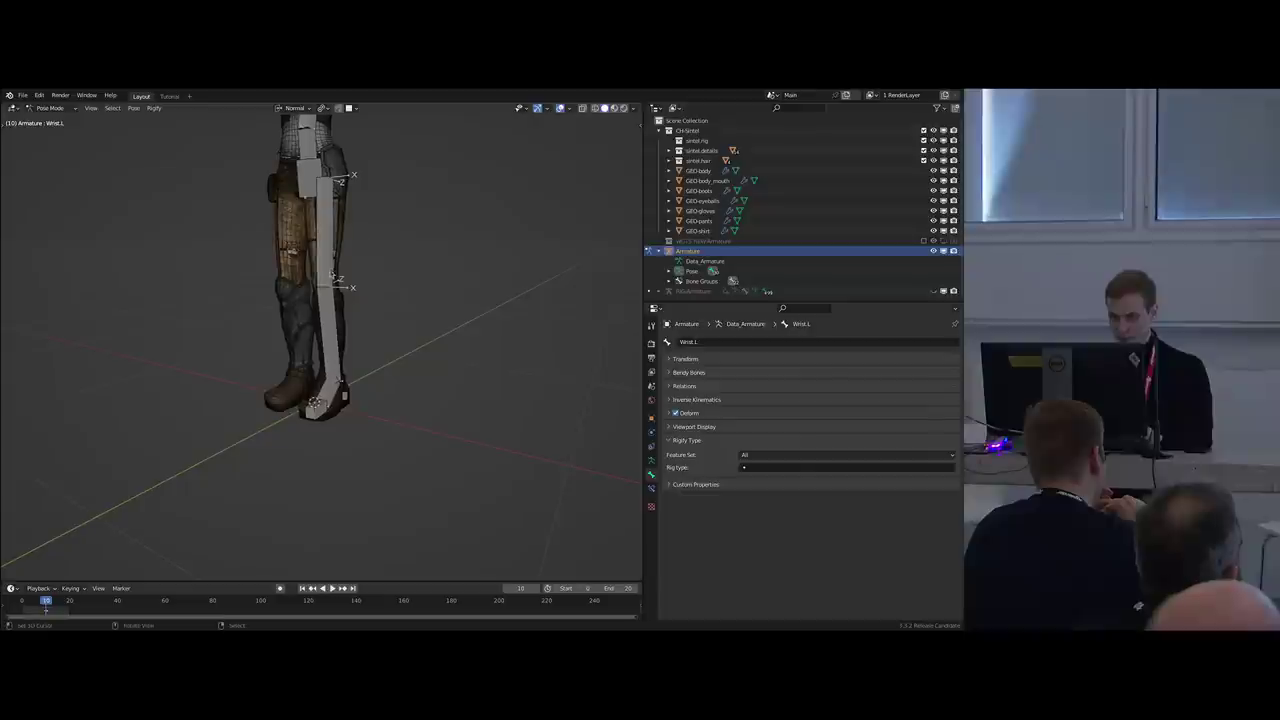
left_click(338, 236)
middle_click_drag(431, 414, 436, 380)
middle_click_drag(683, 523, 677, 357)
scroll(787, 485, "down", 3)
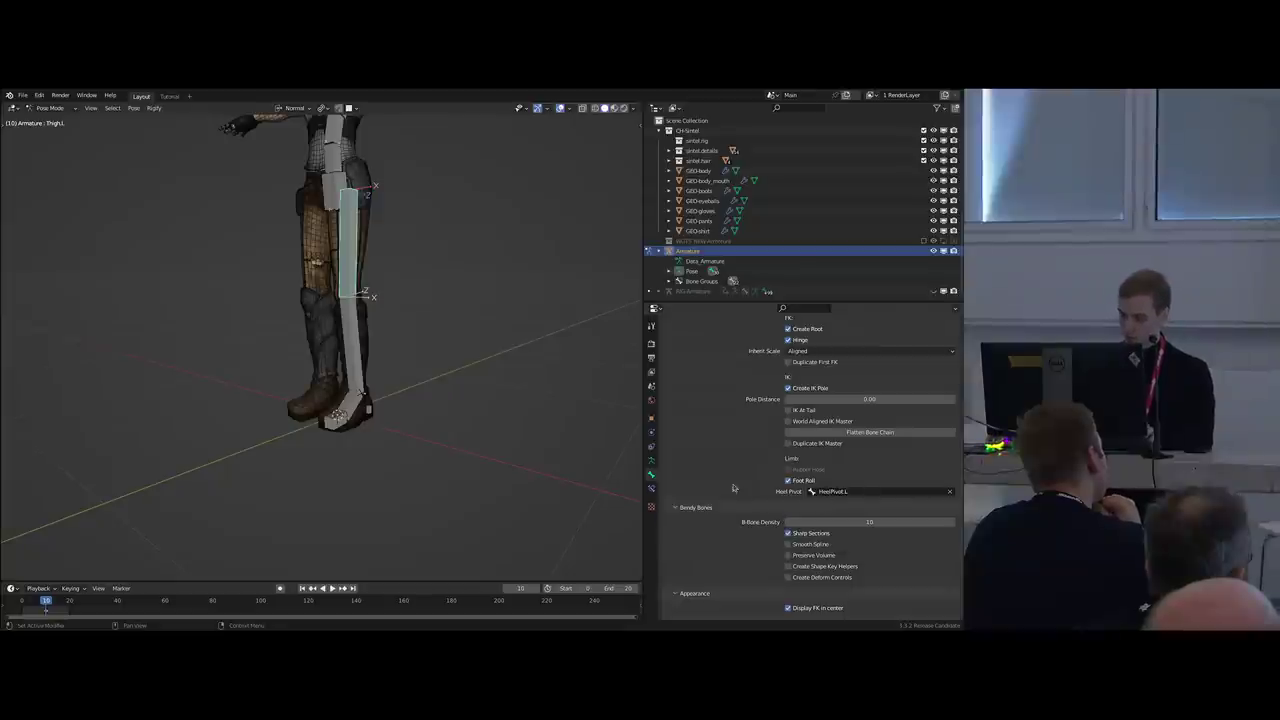
scroll(374, 426, "up", 7)
Select the HeelPivot.L bone behind the left heel and switch to the generated rig at the foot.
right_click(368, 370)
middle_click_drag(369, 370, 398, 352)
scroll(427, 374, "down", 5)
middle_click_drag(457, 444, 405, 370, "shift")
scroll(405, 370, "up", 2)
key("shift+t")
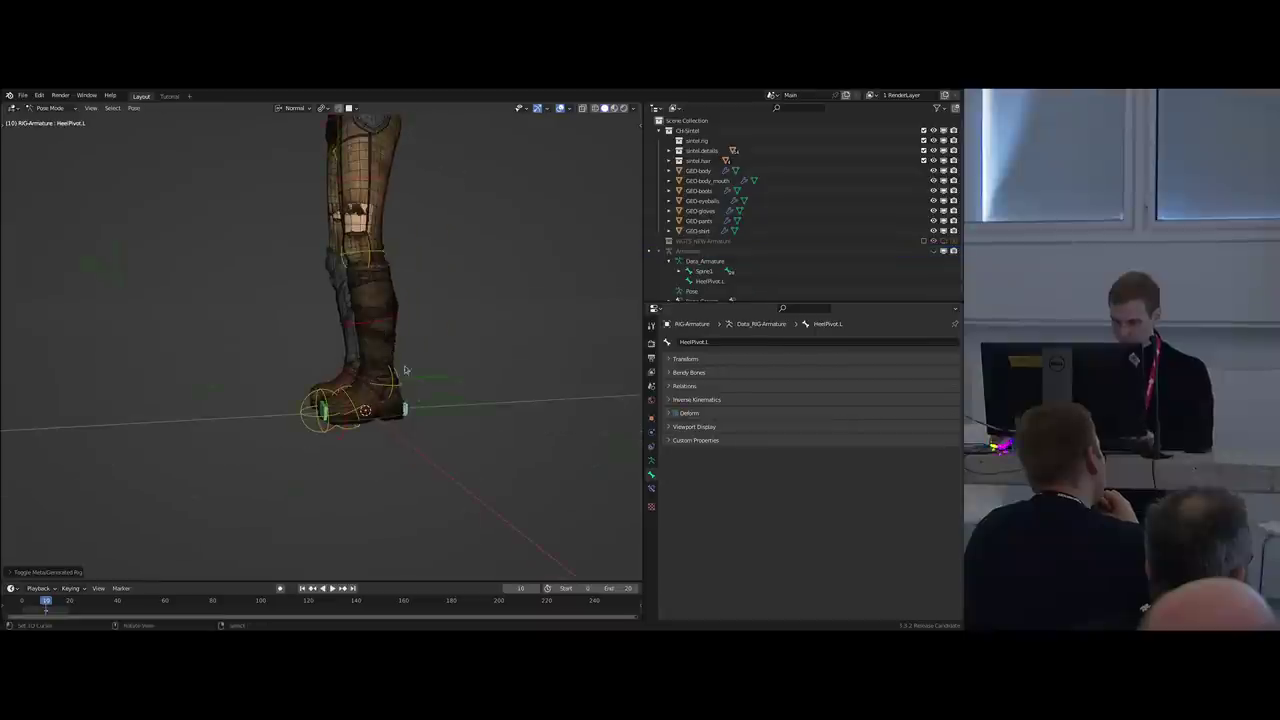
scroll(426, 362, "up", 4)
middle_click_drag(447, 329, 527, 369)
Test the foot roll by rotating ROLL-Foot.L about its X axis with X-ray enabled, cancelling each rotation.
key("r")
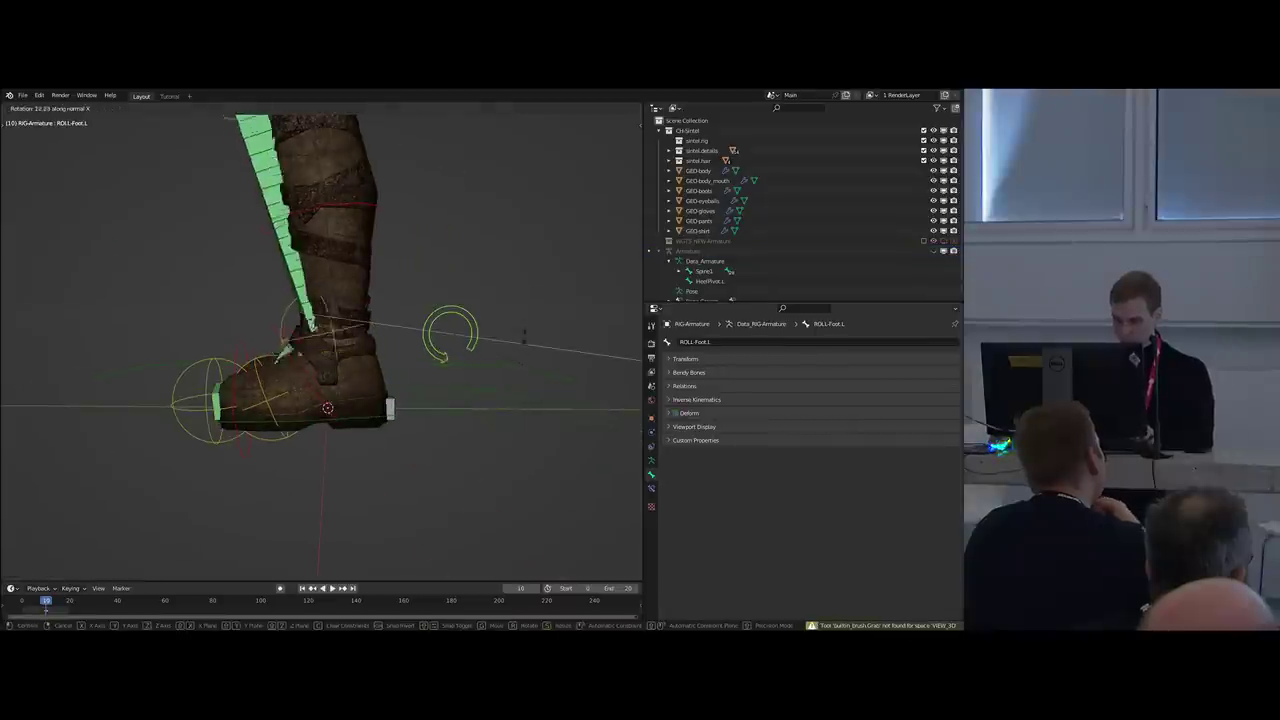
right_click(449, 271)
key("alt+z")
key("r")
right_click(433, 297)
middle_click_drag(432, 379, 529, 419)
key("r")
key("x")
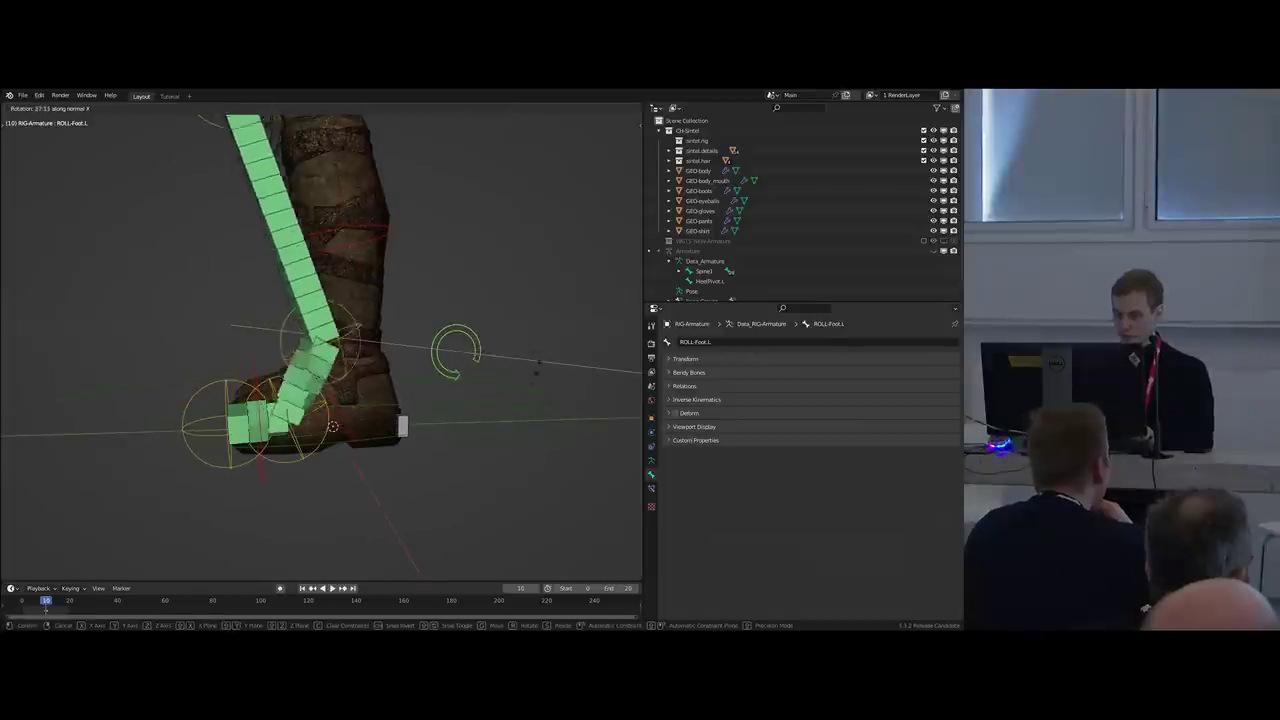
right_click(475, 444)
Test the left foot roll by rotating ROLL-Foot.L about its X axis, and try moving the control at the heel.
middle_click_drag(475, 440, 422, 428)
key("ctrl+z")
left_click(489, 386)
middle_click_drag(490, 387, 530, 394)
key("r")
key("x")
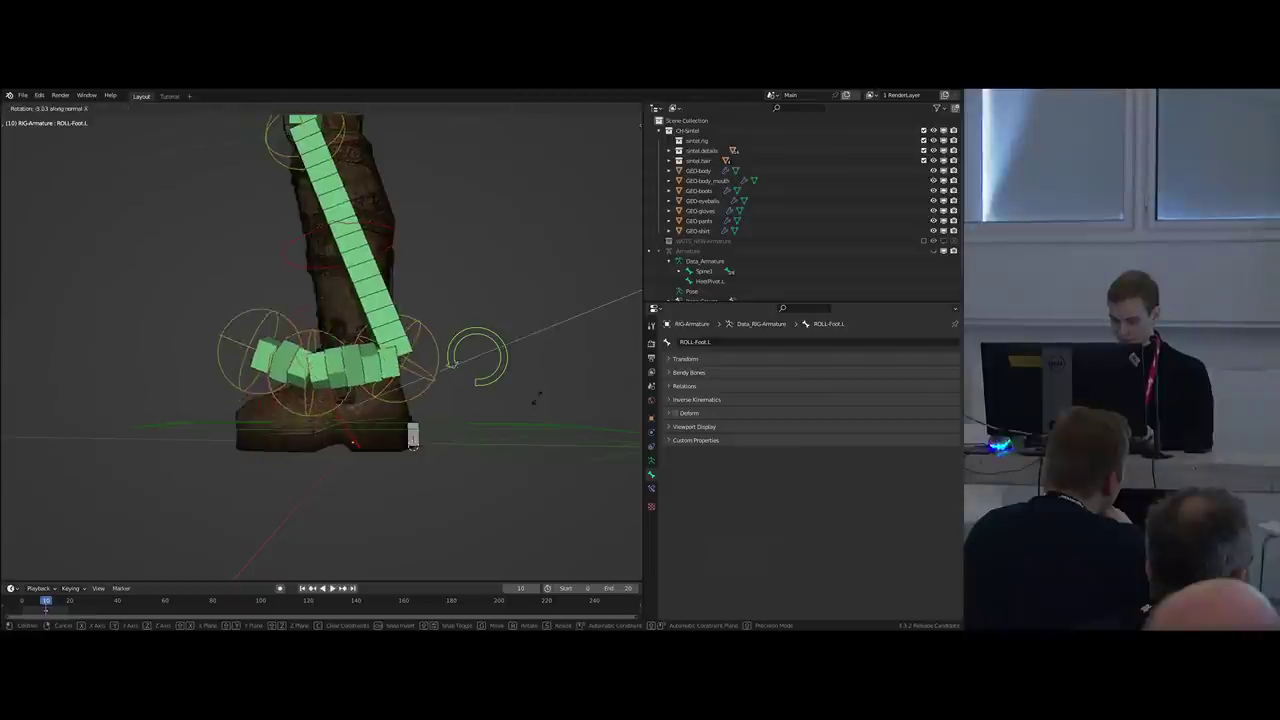
left_click(526, 428)
left_click(412, 443)
key("g")
right_click(418, 455)
Unhide all bones of the generated rig and clear the rotation of every control.
mouse_move(418, 455)
middle_mouse_down()
mouse_move(477, 426)
mouse_move(410, 404)
mouse_move(412, 383)
mouse_move(431, 446)
middle_mouse_up()
key("alt+h")
key("a")
key("alt+r")
Switch to the metarig and select the bones of the left leg, left arm and left hand.
scroll(476, 424, "down", 3)
scroll(412, 383, "down", 3)
scroll(437, 384, "down", 3)
middle_click_drag(437, 384, 384, 358)
scroll(426, 386, "up", 2)
key("shift+t")
left_click(349, 363)
left_click(348, 430, "shift")
left_click(352, 497, "shift")
middle_click_drag(381, 423, 358, 490, "shift")
scroll(358, 486, "up", 3)
left_click(371, 285, "shift")
left_click(437, 282, "shift")
left_click(507, 288, "shift")
middle_click_drag(507, 288, 445, 308, "shift")
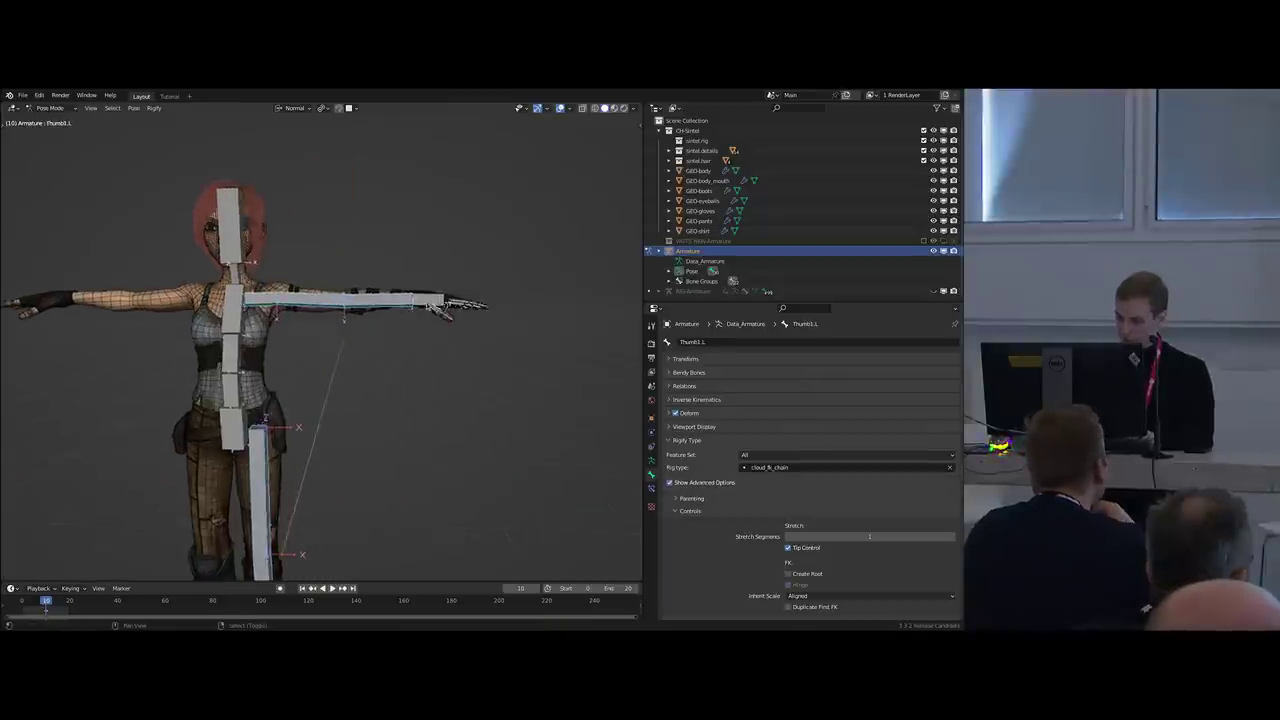
scroll(446, 300, "up", 4)
left_click_drag(366, 244, 571, 375, "shift")
Turn off the bone axes in the metarig's viewport display settings.
scroll(412, 348, "down", 4)
middle_click_drag(412, 348, 440, 385)
scroll(346, 404, "down", 4)
left_click(651, 461)
left_click(785, 564)
middle_click_drag(322, 359, 259, 366, "shift")
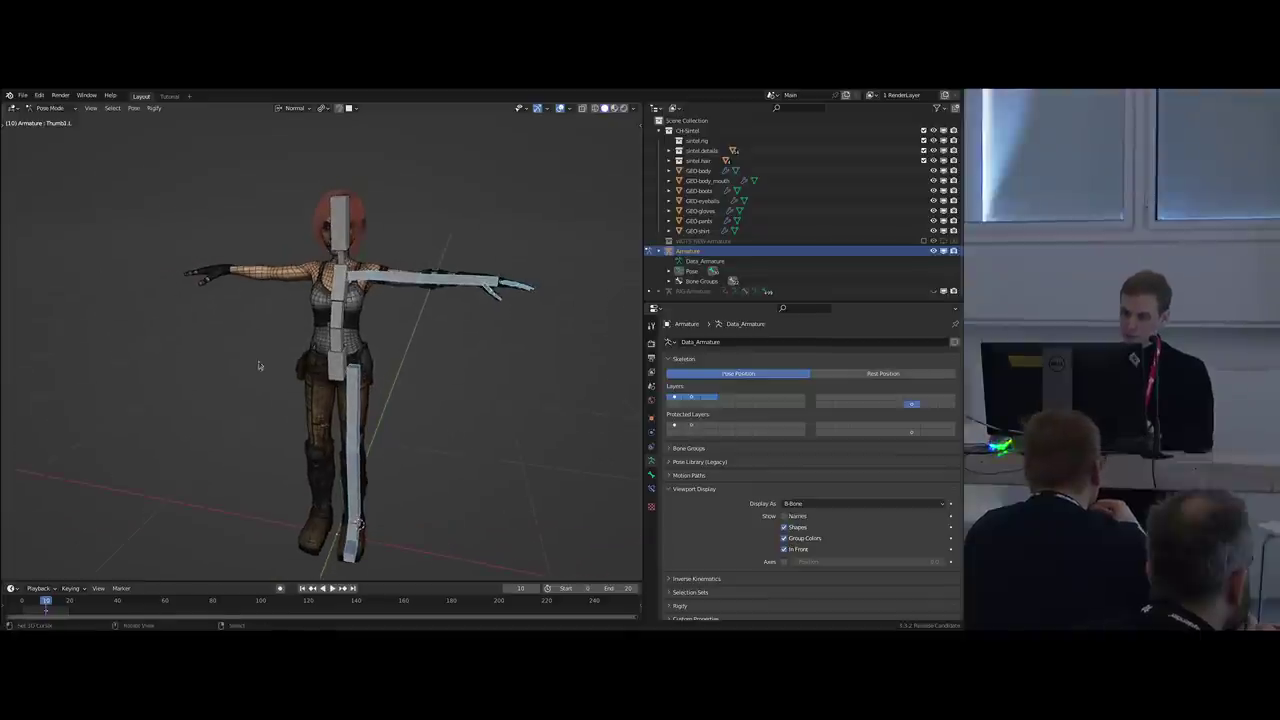
Symmetrize the selected left-side bones to the right side in Edit Mode.
key("Tab")
key("F3")
type("symmet")
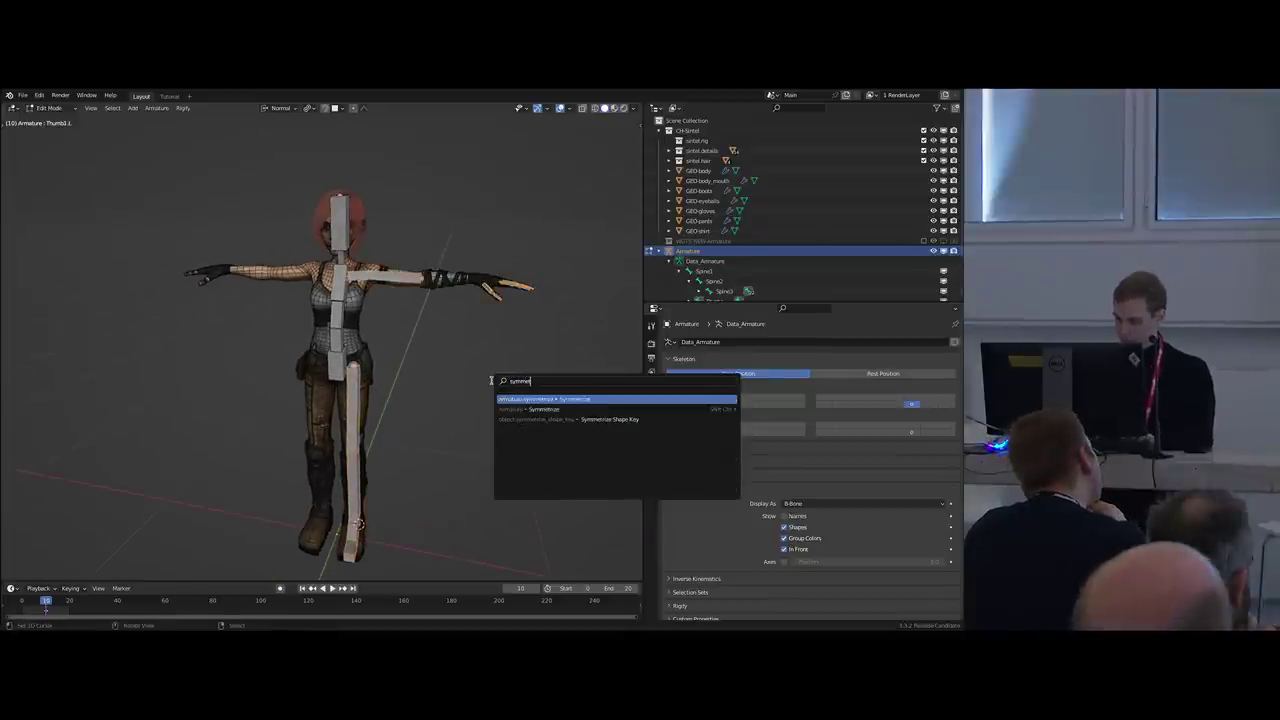
key("Return")
middle_click_drag(491, 377, 417, 357)
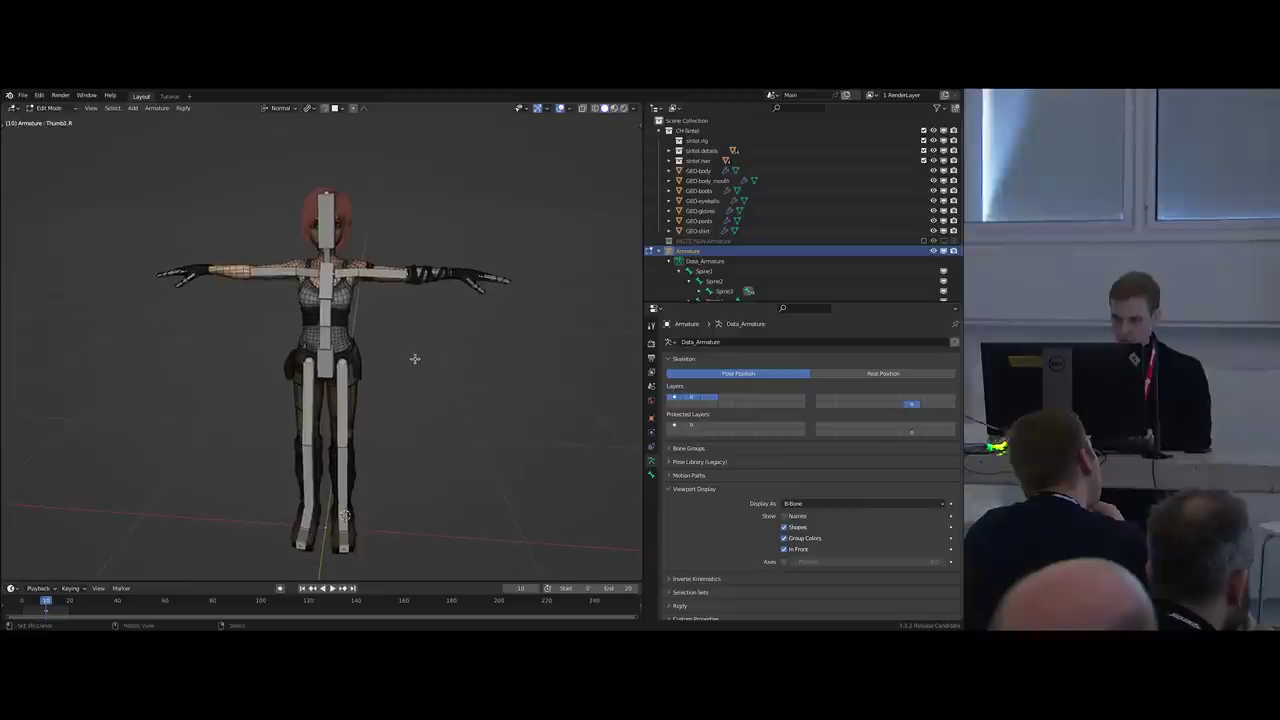
key("ctrl+z")
key("F3")
key("Return")
middle_click_drag(429, 320, 305, 268)
Regenerate the rig from the symmetrized metarig and enter Pose Mode on it.
key("Tab")
key("ctrl+alt+r")
key("ctrl+Tab")
Test the regenerated body controls by trying a move and a rotation, cancelling each transform, and view the upper body.
right_click(455, 452)
key("g")
right_click(422, 451)
scroll(432, 345, "up", 2)
scroll(363, 348, "down", 2)
scroll(352, 323, "up", 2)
scroll(365, 228, "up", 2)
key("r")
right_click(386, 300)
scroll(389, 352, "down", 2)
middle_click_drag(389, 354, 417, 396)
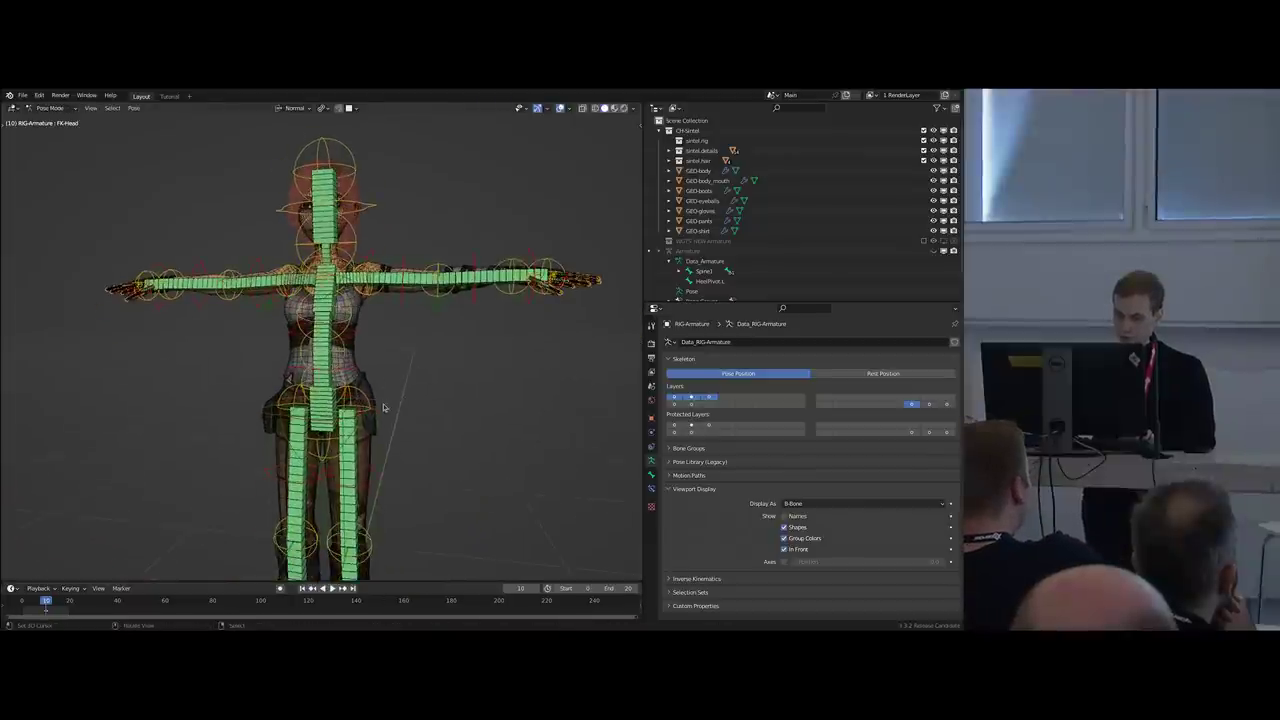
middle_click_drag(388, 349, 352, 336)
scroll(413, 269, "up", 3)
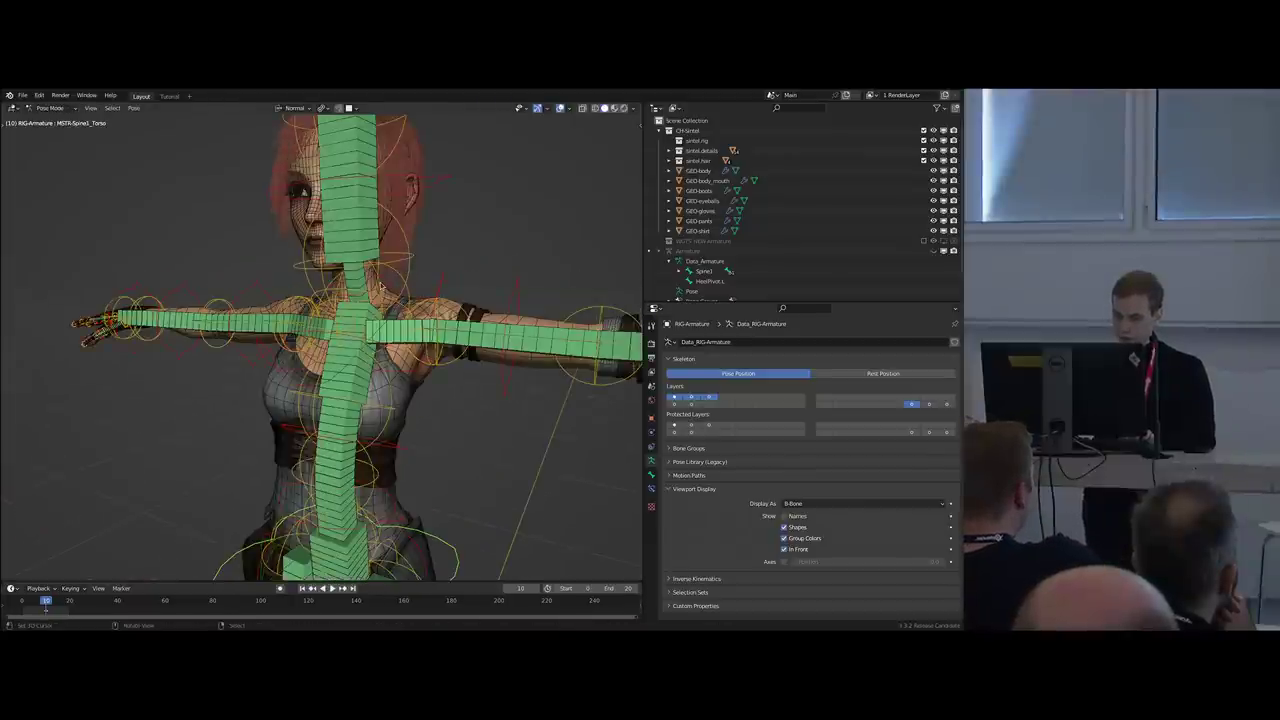
Select the Neck bone in the metarig and examine its cloud_fk_chain Controls, Bendy Bones and Appearance settings.
key("shift+t")
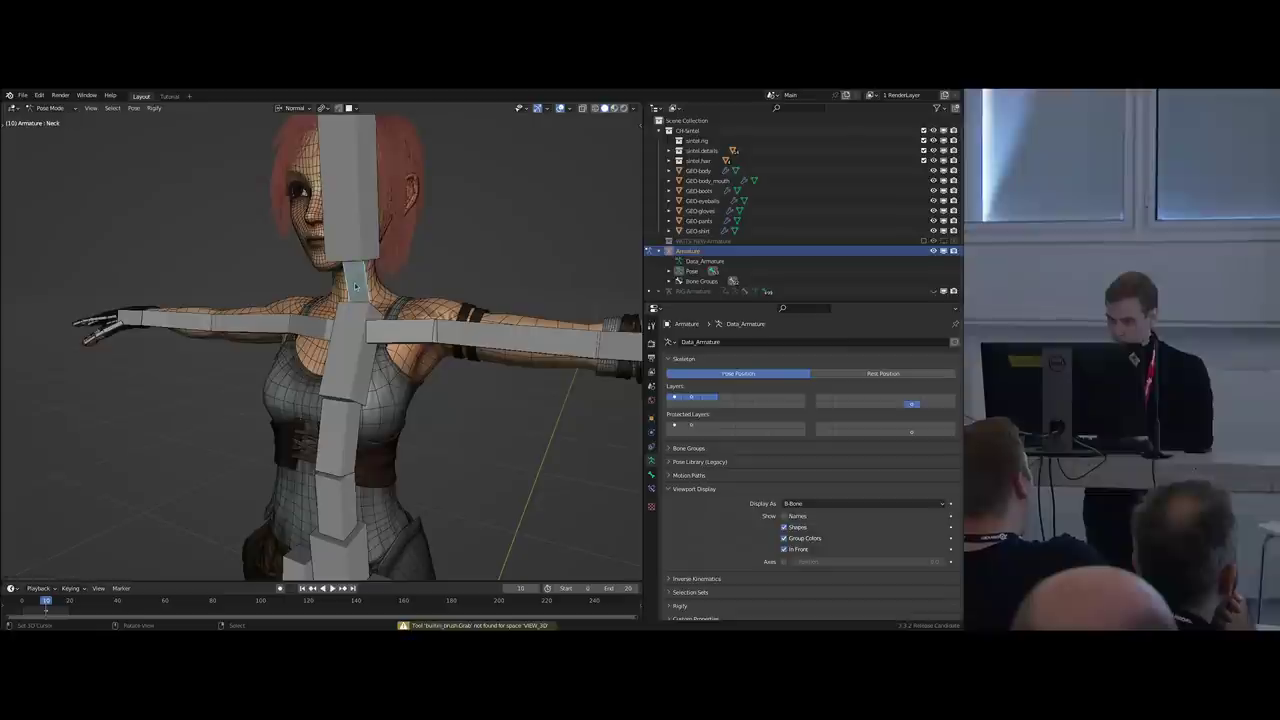
left_click(651, 478)
scroll(765, 558, "down", 7)
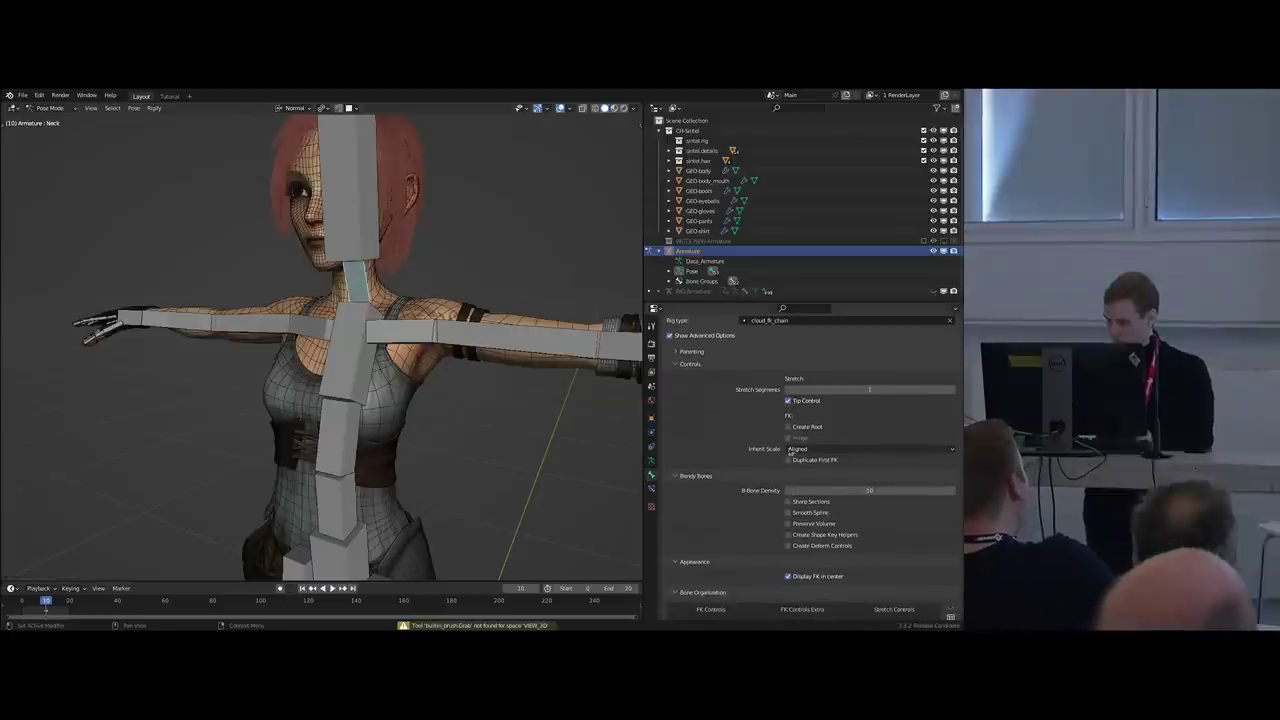
scroll(787, 513, "down", 3)
left_click(722, 544)
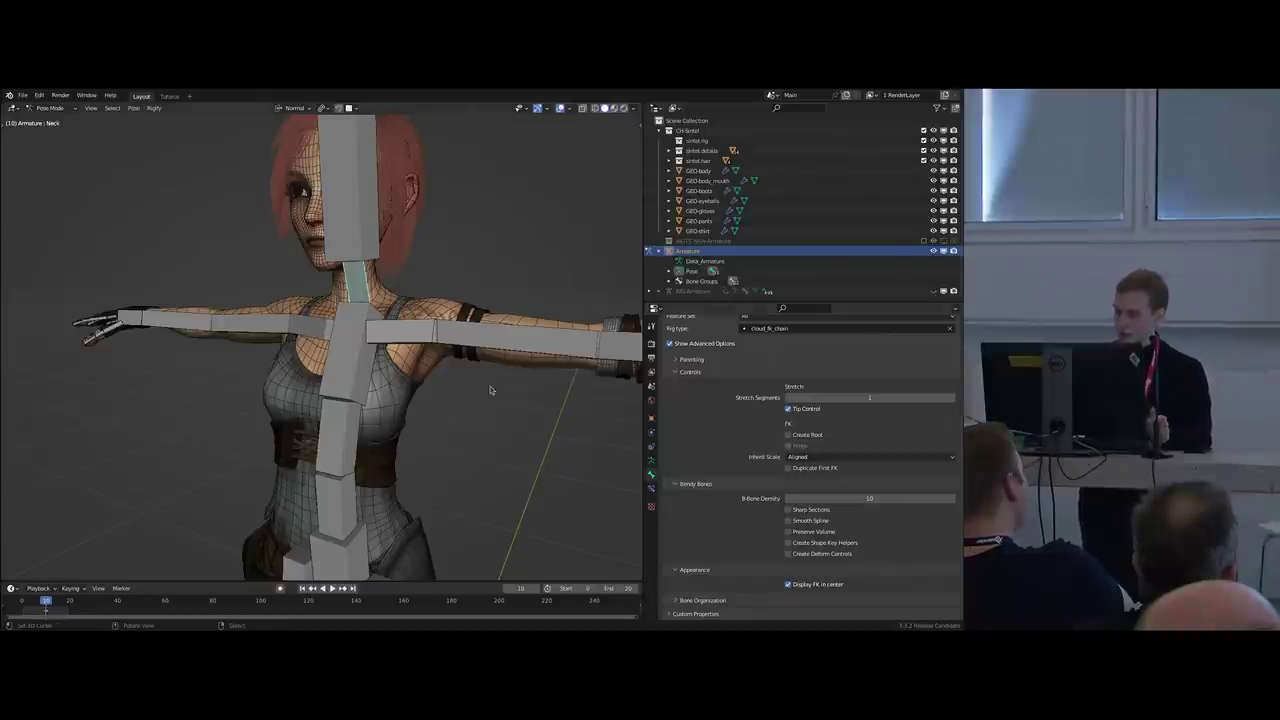
scroll(356, 277, "up", 2)
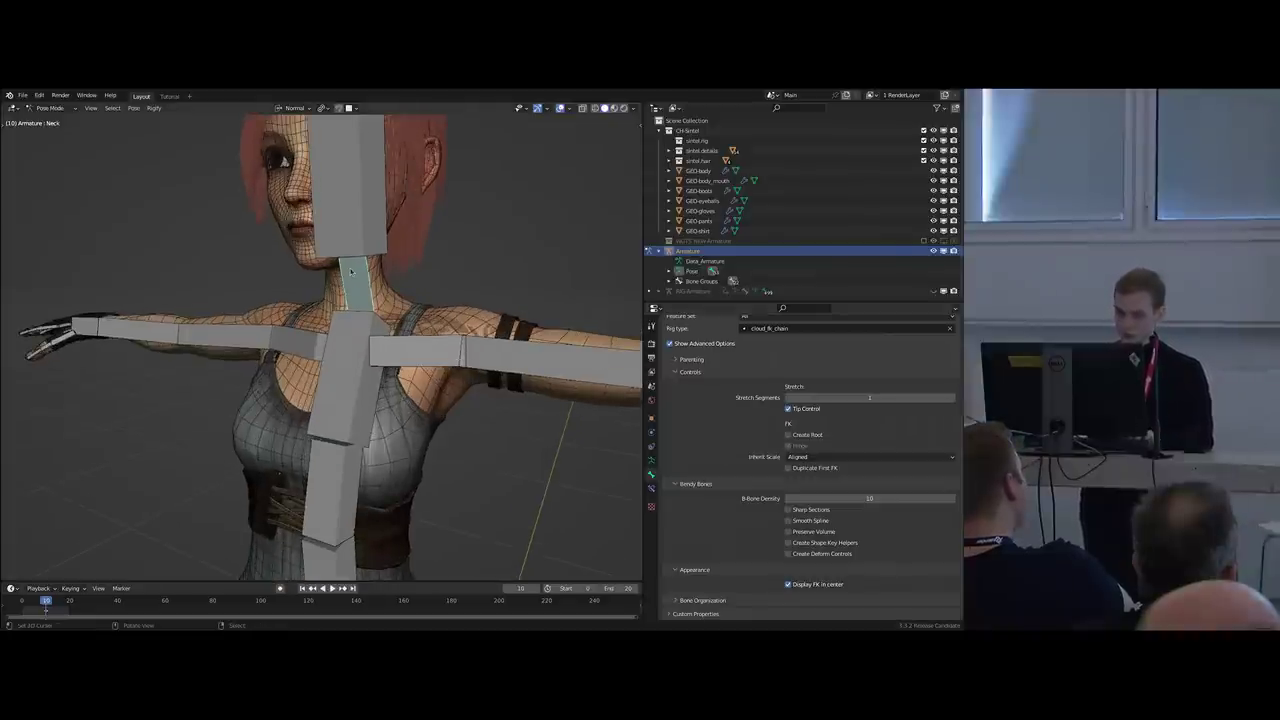
scroll(351, 272, "down", 3)
Rotate MSTR-Spine1_Torso on the generated rig to test how the neck and head follow, and undo the rotation.
key("shift+t")
middle_click_drag(351, 272, 495, 385)
left_click(437, 426)
key("r")
left_click(447, 308)
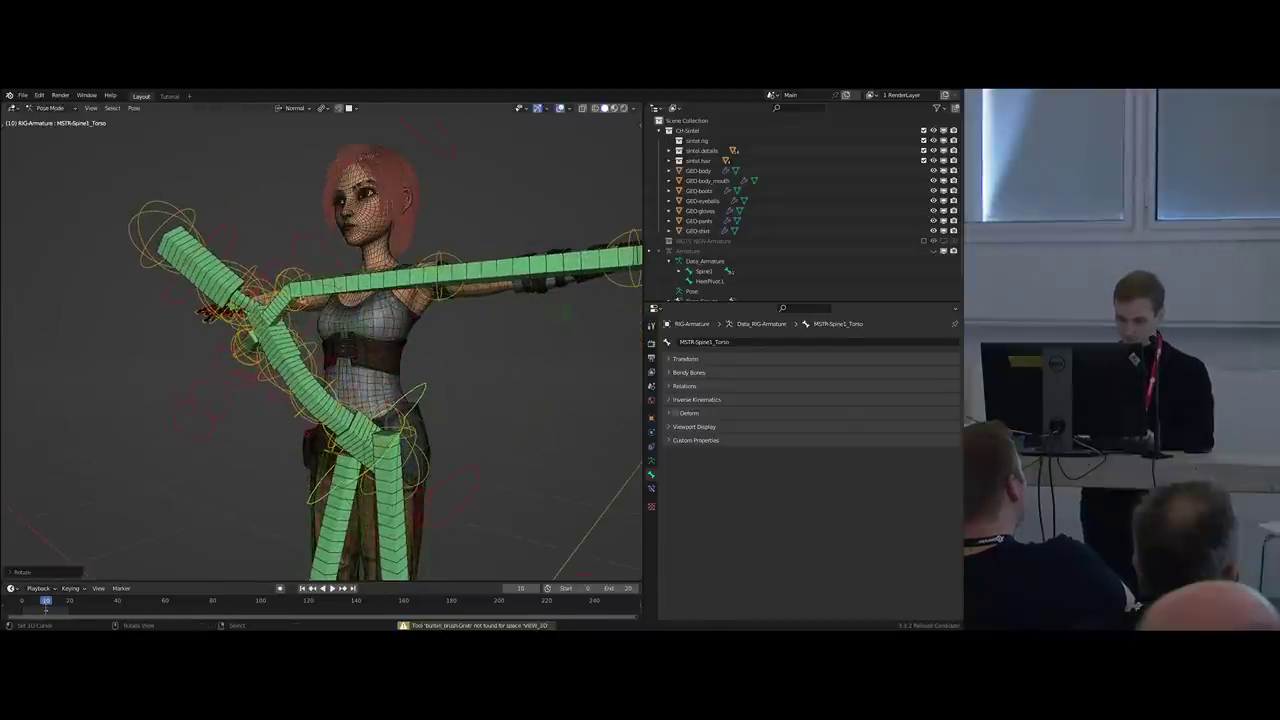
scroll(262, 312, "up", 2)
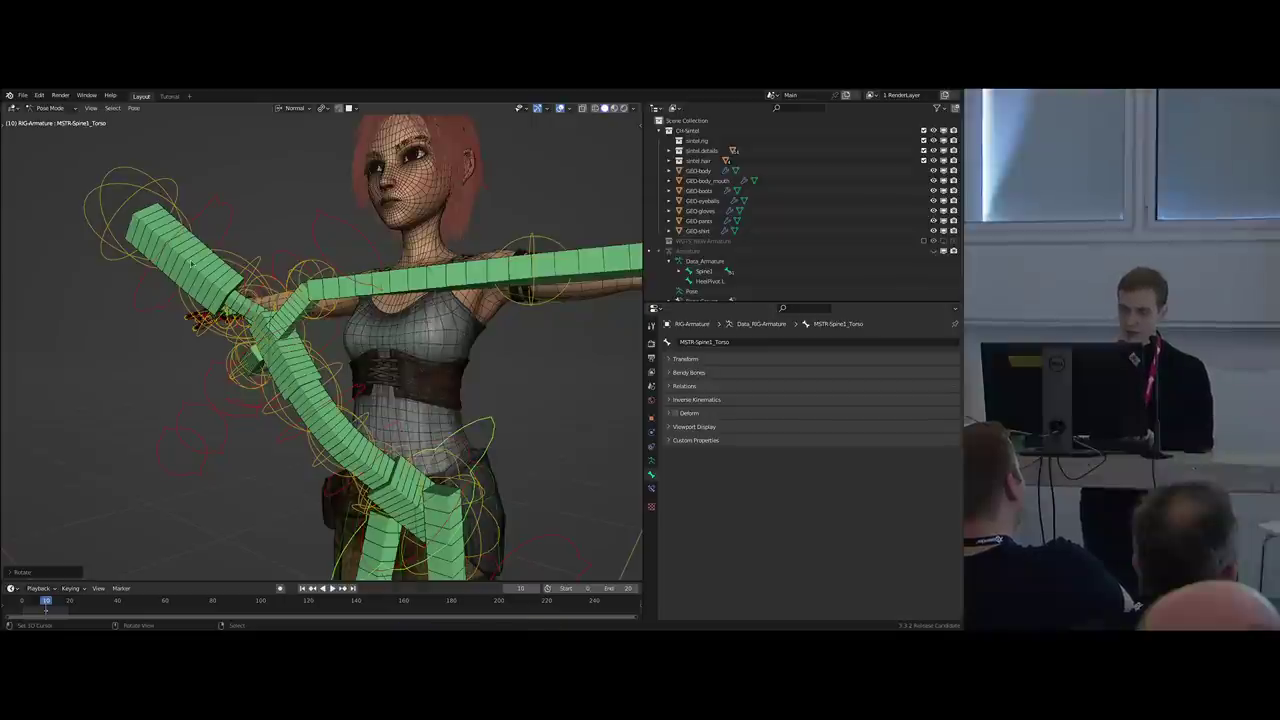
scroll(240, 291, "down", 1)
middle_click_drag(266, 307, 248, 313)
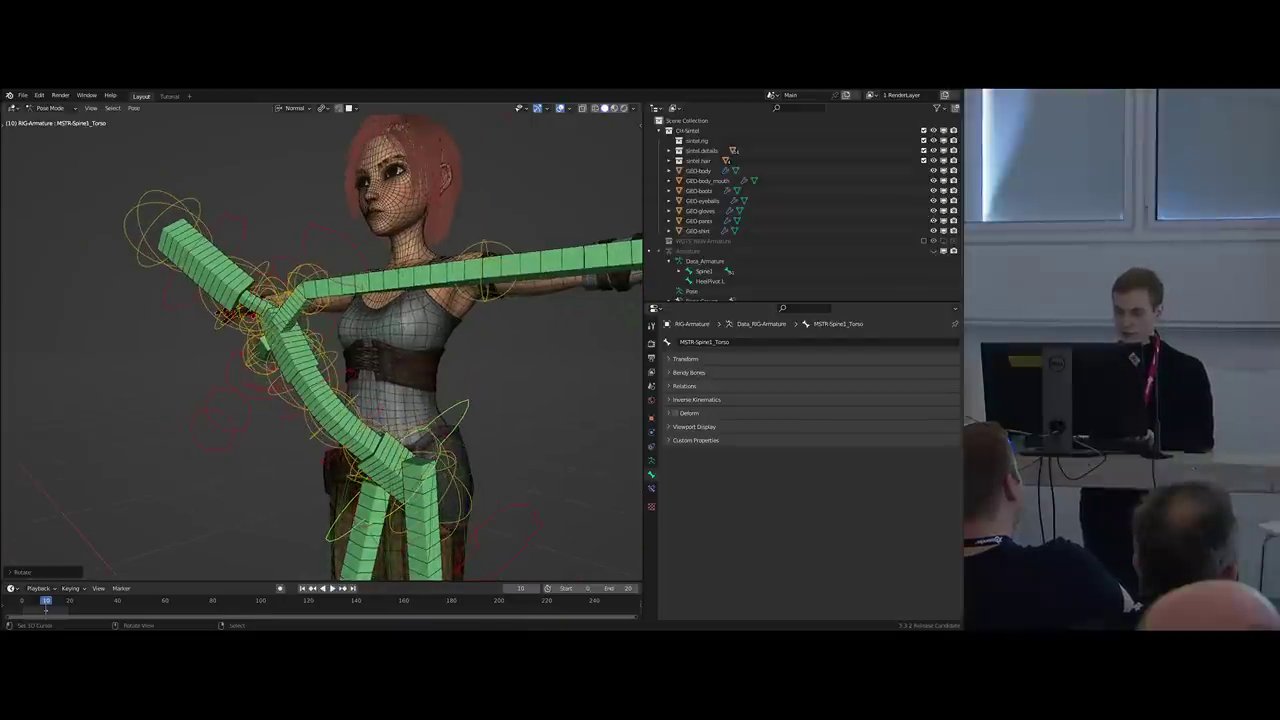
key("ctrl+z")
Enable Create Root and Hinge in the FK controls of the metarig's Neck bone.
middle_click_drag(488, 371, 528, 316)
key("shift+t")
scroll(392, 305, "up", 1)
right_click(388, 298)
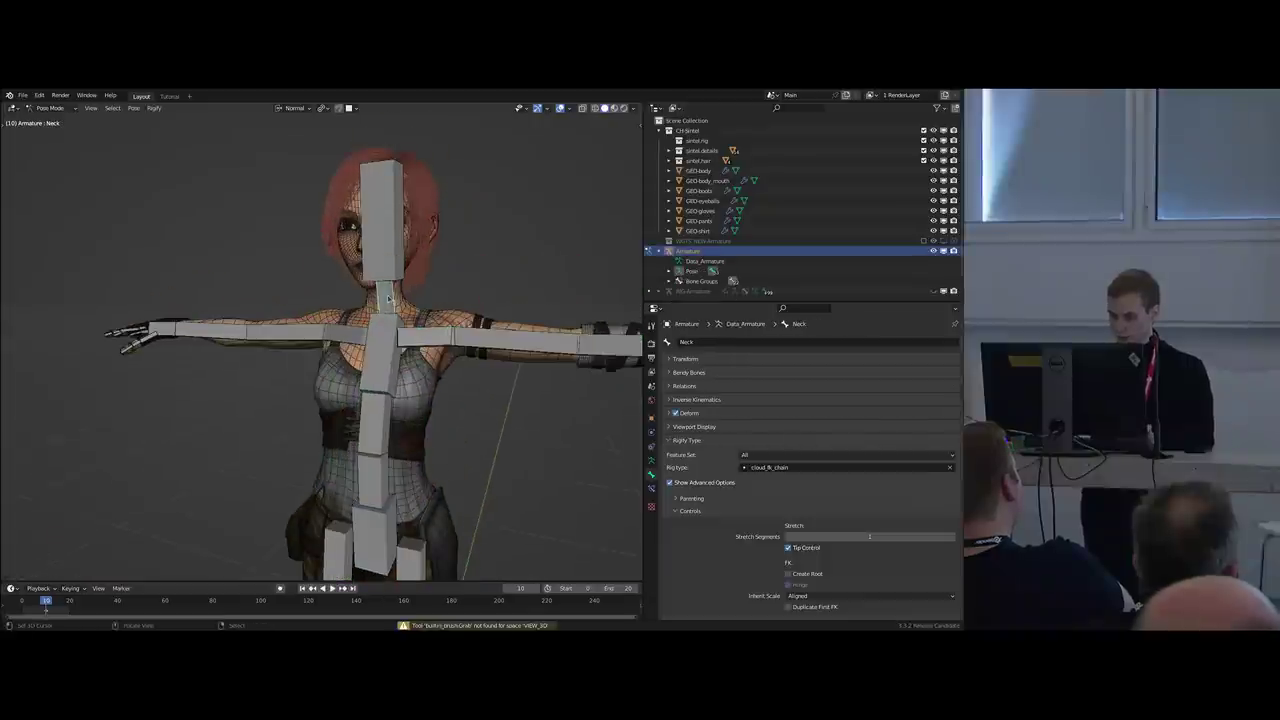
middle_click_drag(718, 533, 712, 395)
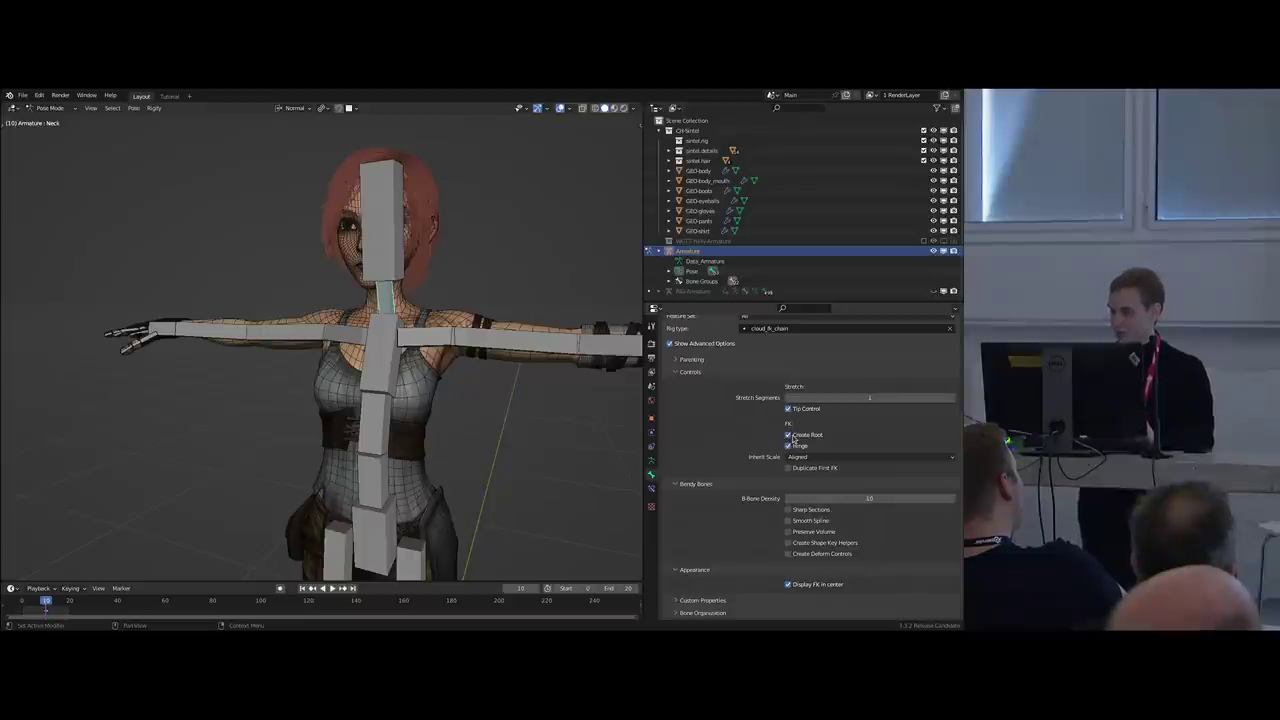
scroll(400, 310, "up", 2)
middle_click_drag(424, 308, 398, 310)
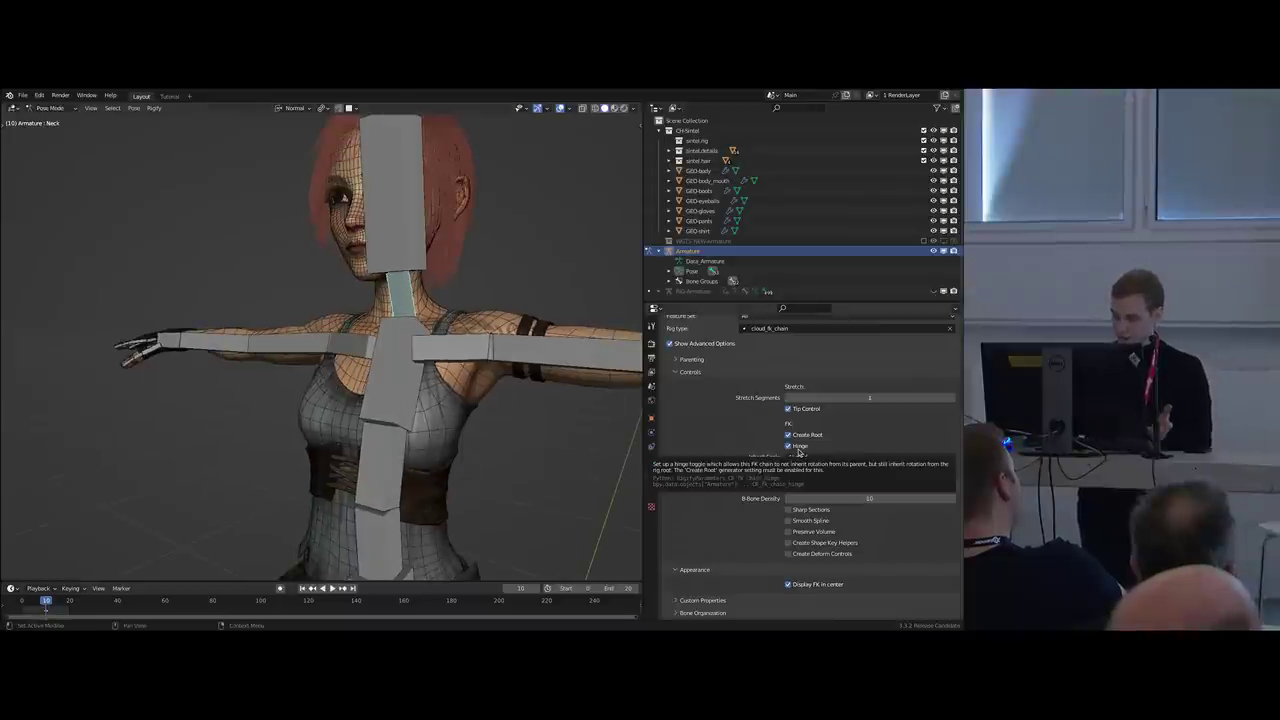
middle_click_drag(460, 355, 436, 360, "shift")
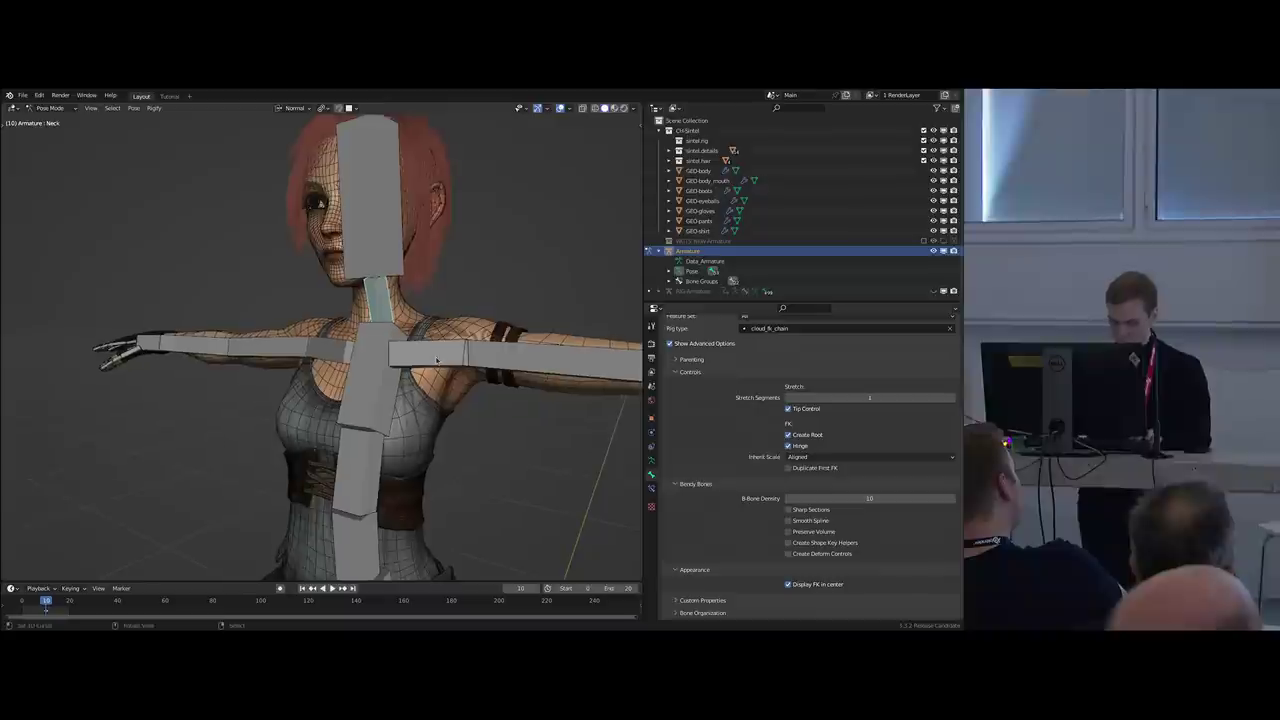
Regenerate the rig and tilt the torso sideways with MSTR-Spine1_Torso in Pose Mode.
key("ctrl+alt+r")
scroll(436, 360, "down", 5)
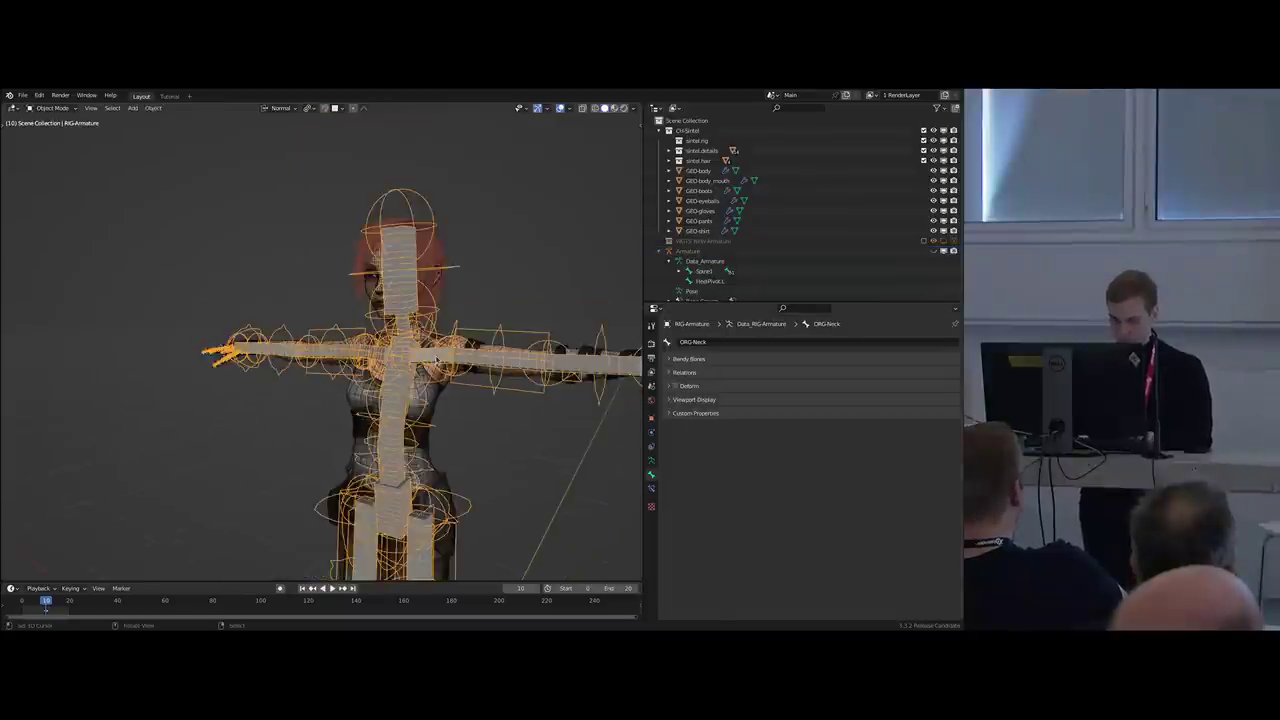
key("ctrl+Tab")
right_click(440, 445)
key("r")
left_click(483, 379)
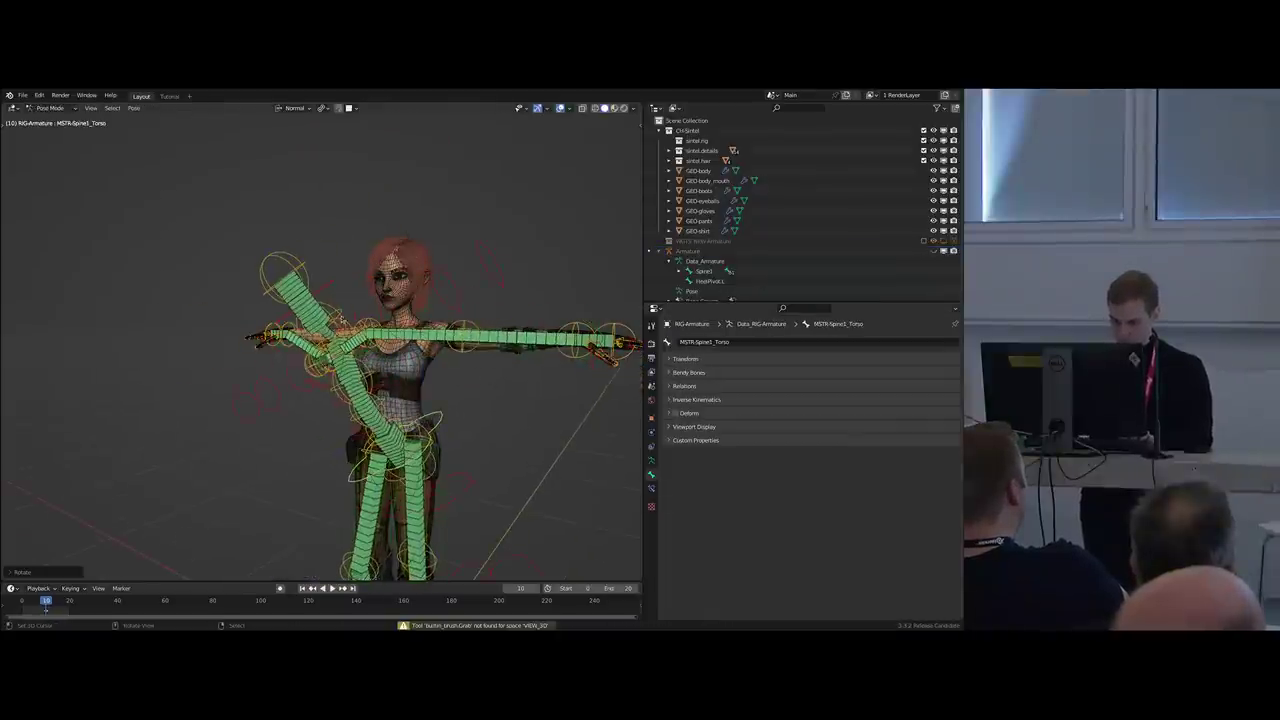
Set the Neck's FK Hinge to 1.000 in the rig's CloudRig settings.
key("n")
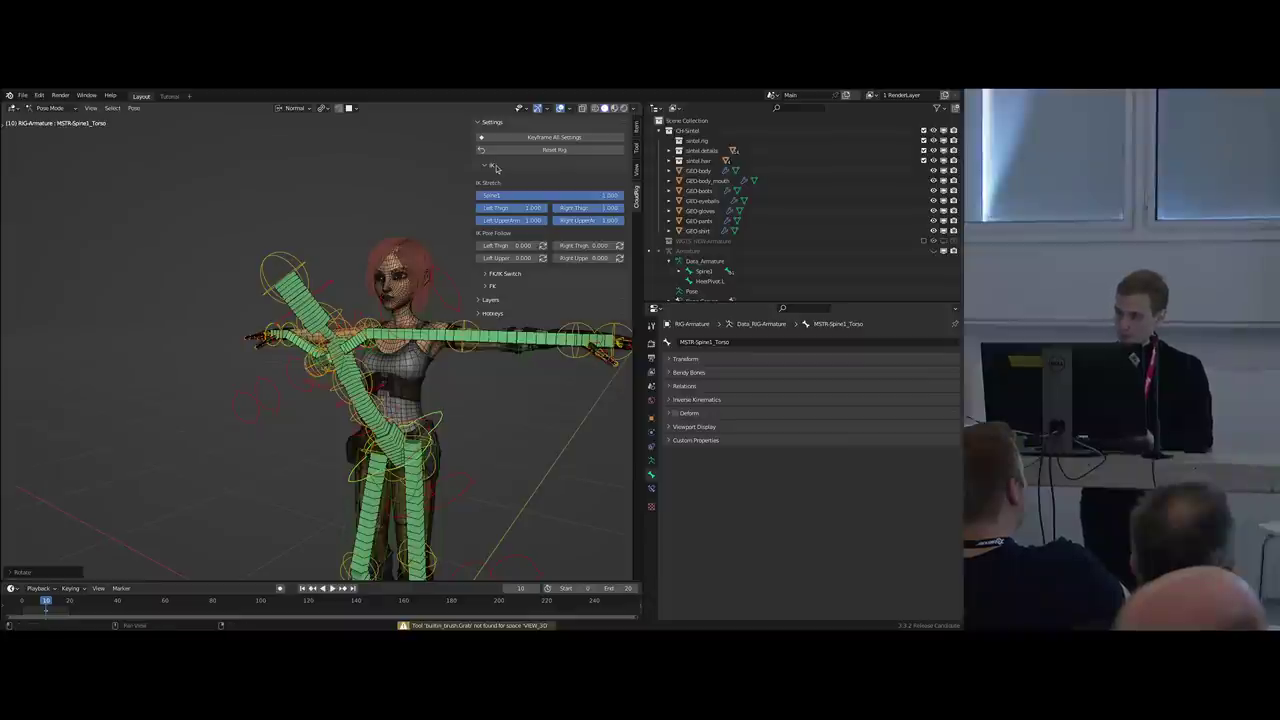
left_click(493, 166)
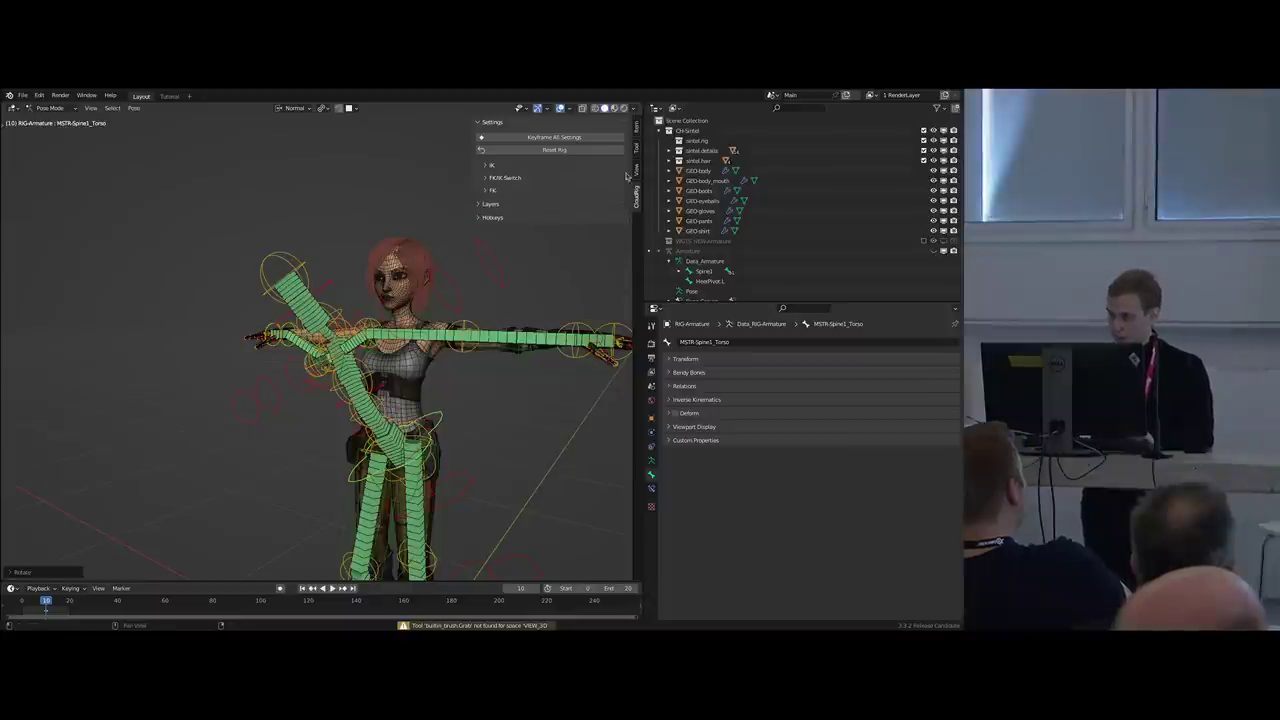
left_click(498, 191)
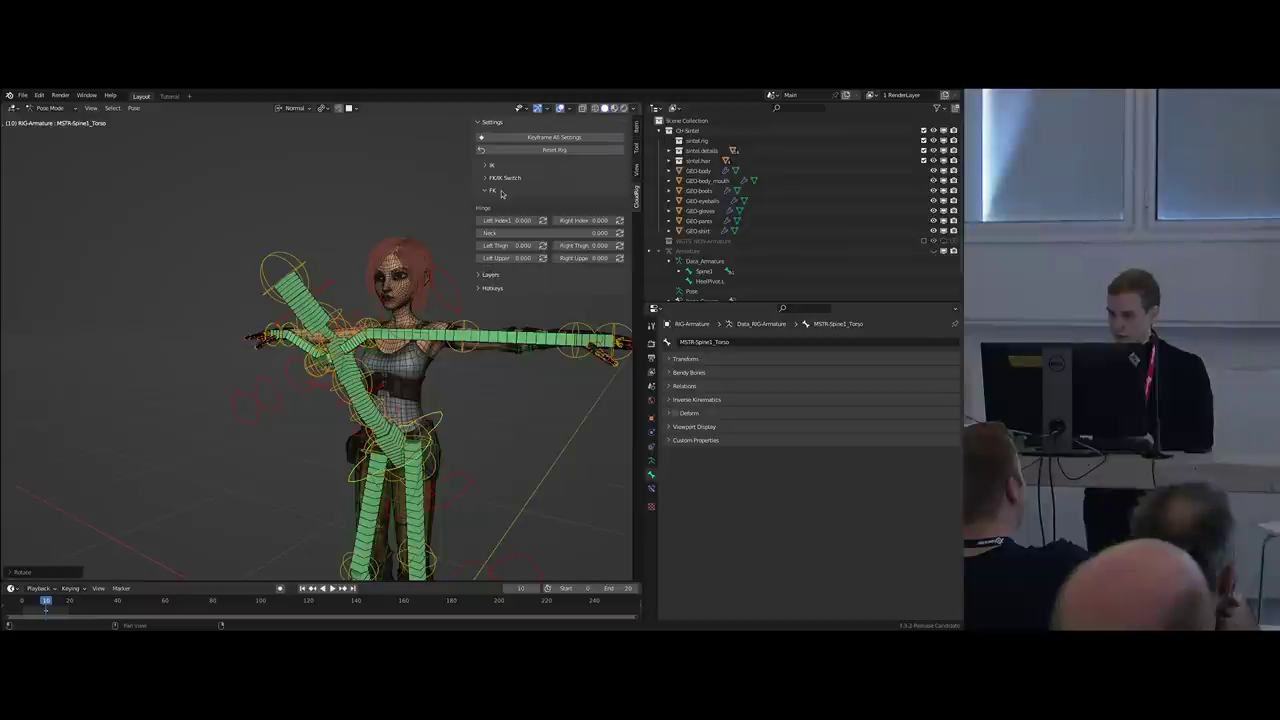
left_click_drag(488, 233, 618, 233)
scroll(338, 348, "up", 3)
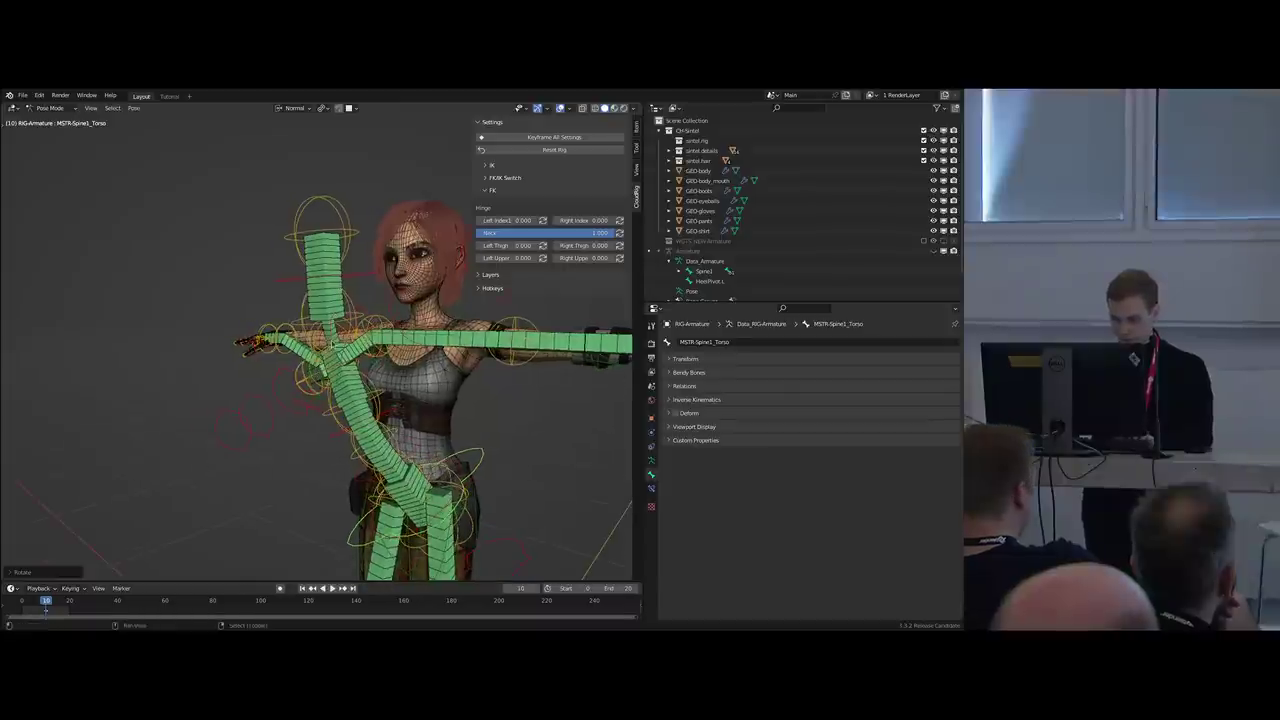
Disable Hinge on the metarig's Neck bone and regenerate the rig.
key("shift+t")
scroll(765, 513, "down", 4)
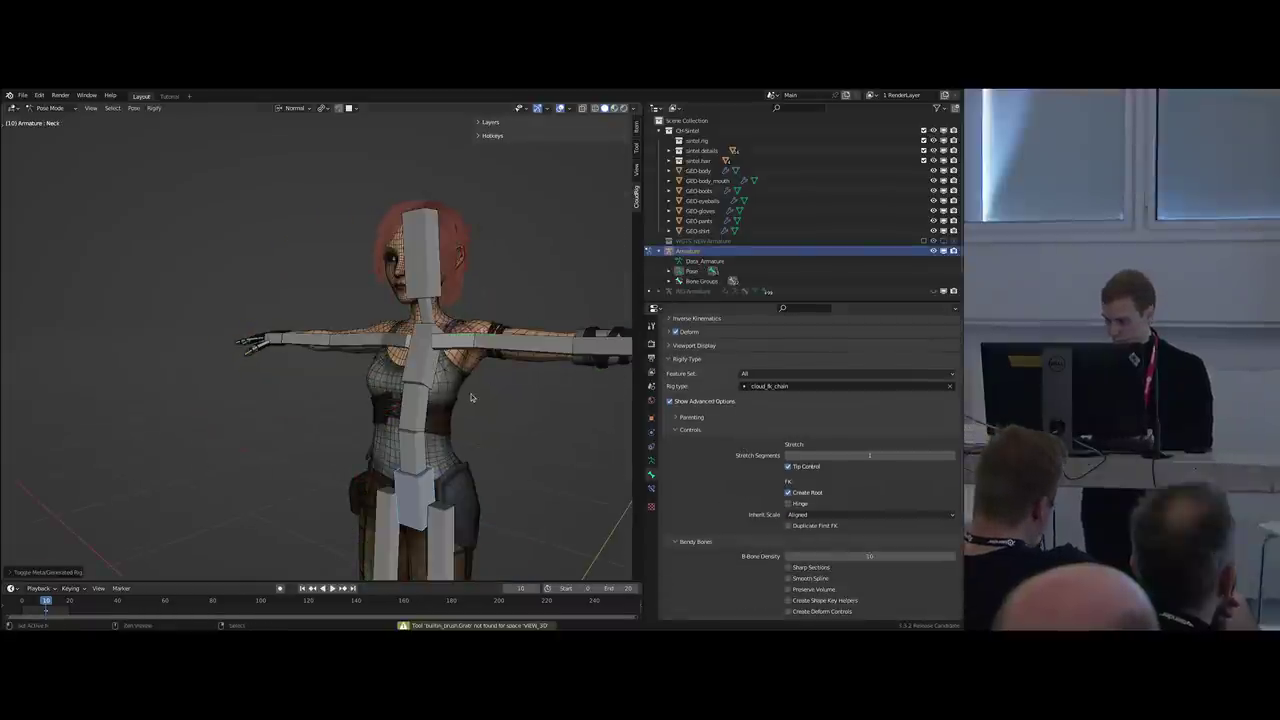
key("ctrl+alt+r")
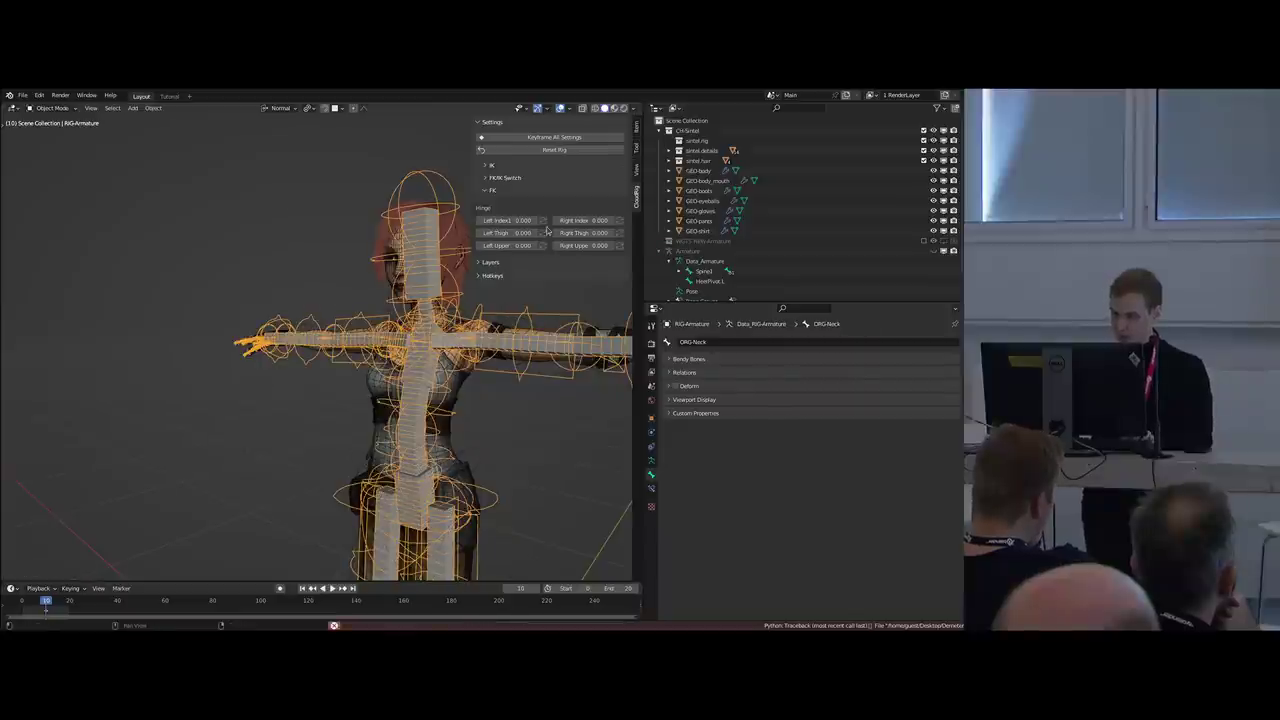
Re-enable Hinge on the metarig's Neck bone, regenerate the rig and enter Pose Mode.
key("shift+t")
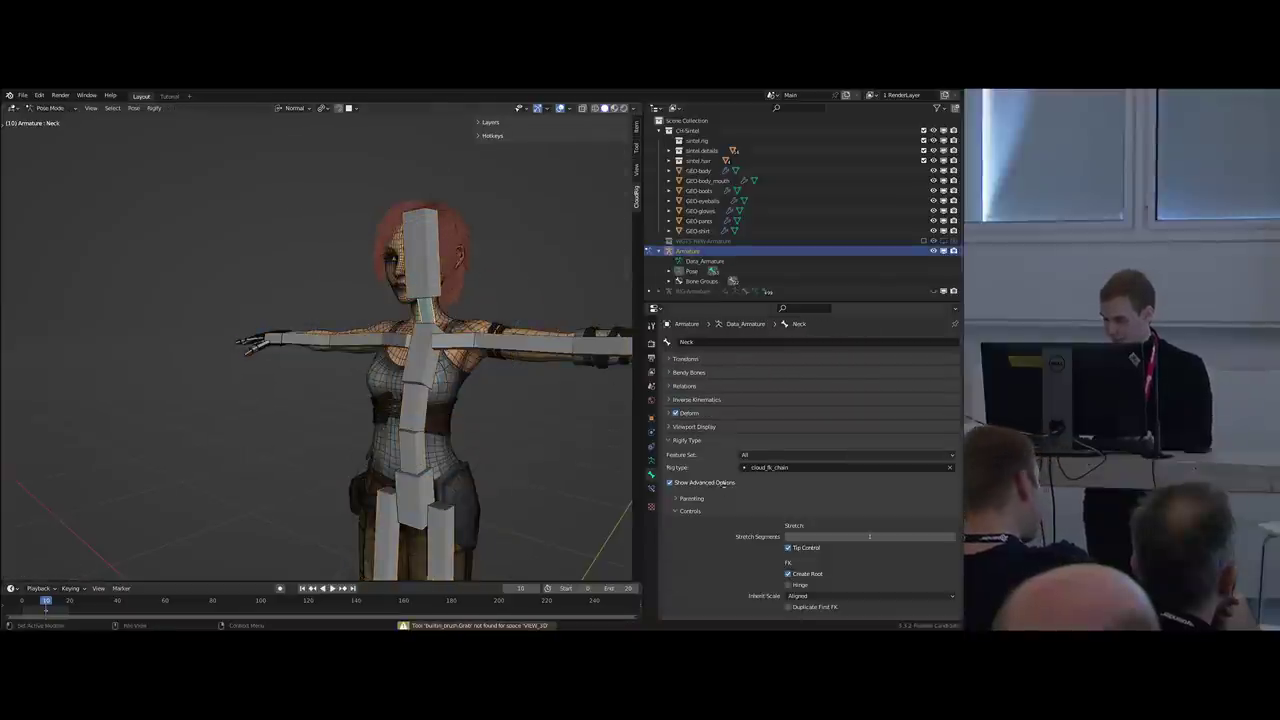
scroll(724, 483, "down", 2)
key("ctrl+alt+r")
key("Tab")
left_click(406, 346)
Rotate the torso control MSTR-Spine1_Torso and set the Neck's Hinge slider to 1.000.
left_click(490, 490)
key("r")
left_click(498, 392)
left_click_drag(510, 234, 612, 234)
Tilt the torso control with the neck hinge active, undo the pose and hide the rig settings.
key("r")
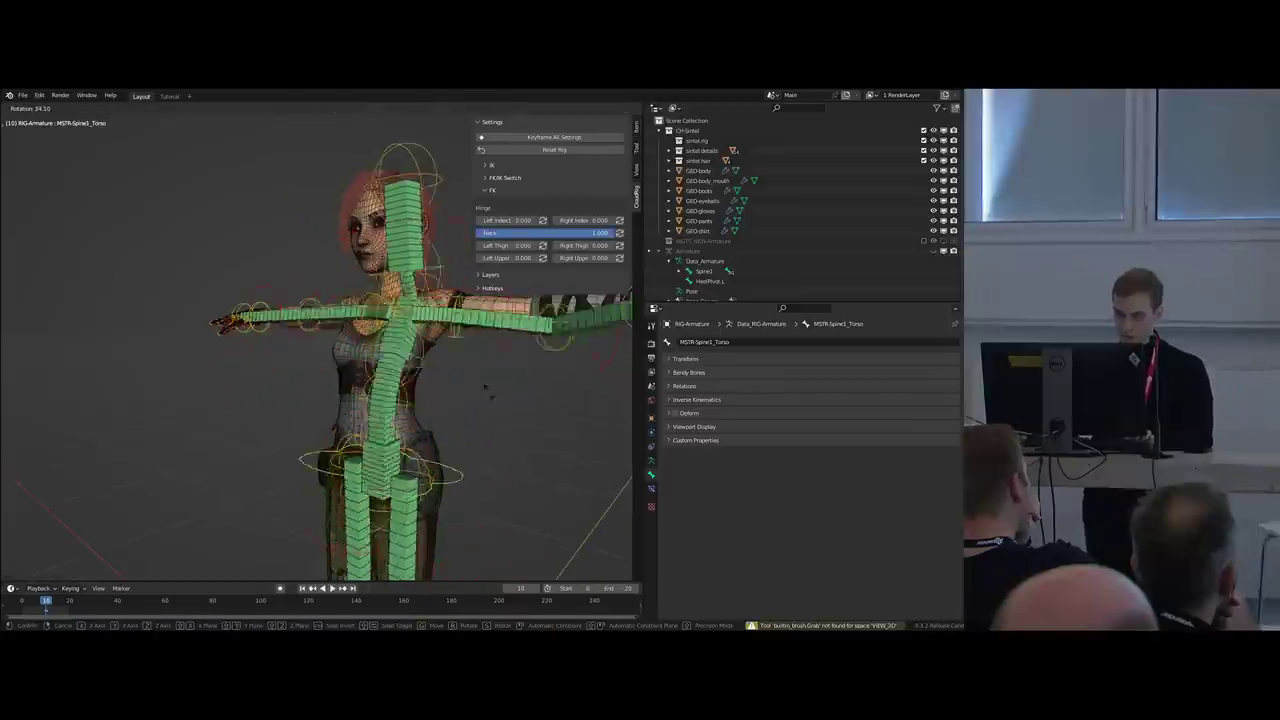
left_click(390, 331)
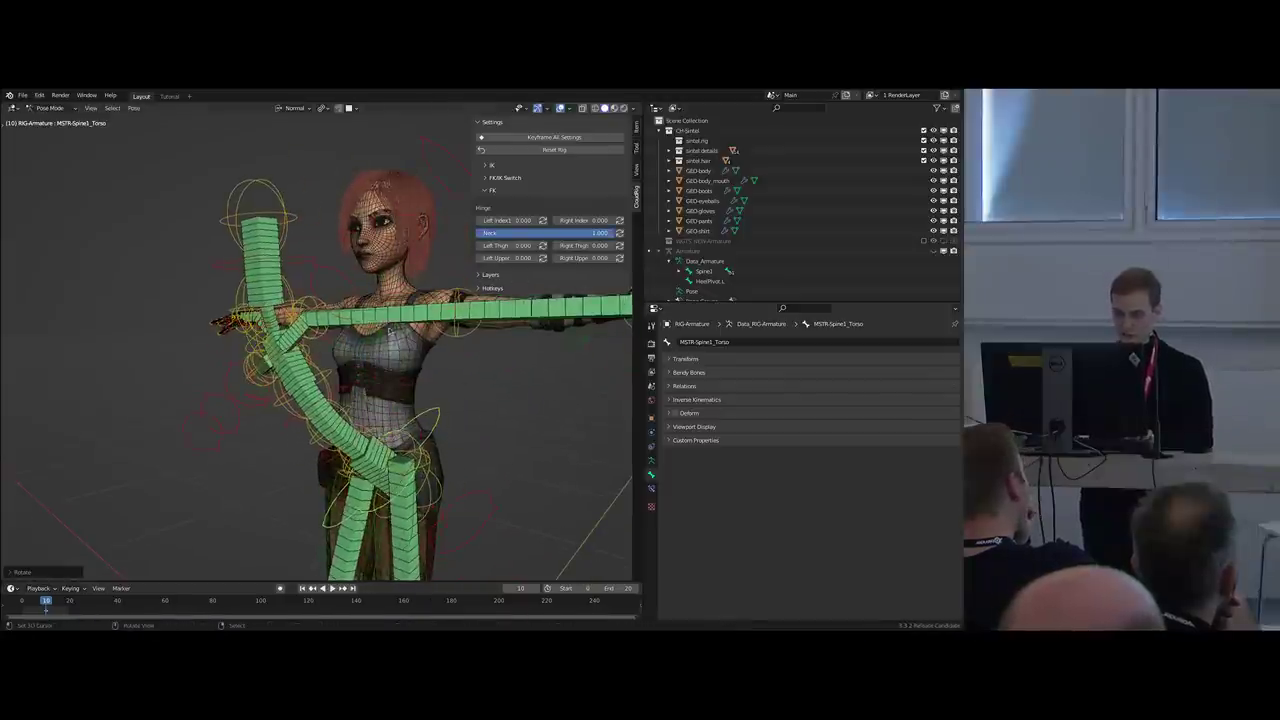
scroll(316, 345, "down", 2)
key("ctrl+z")
key("n")
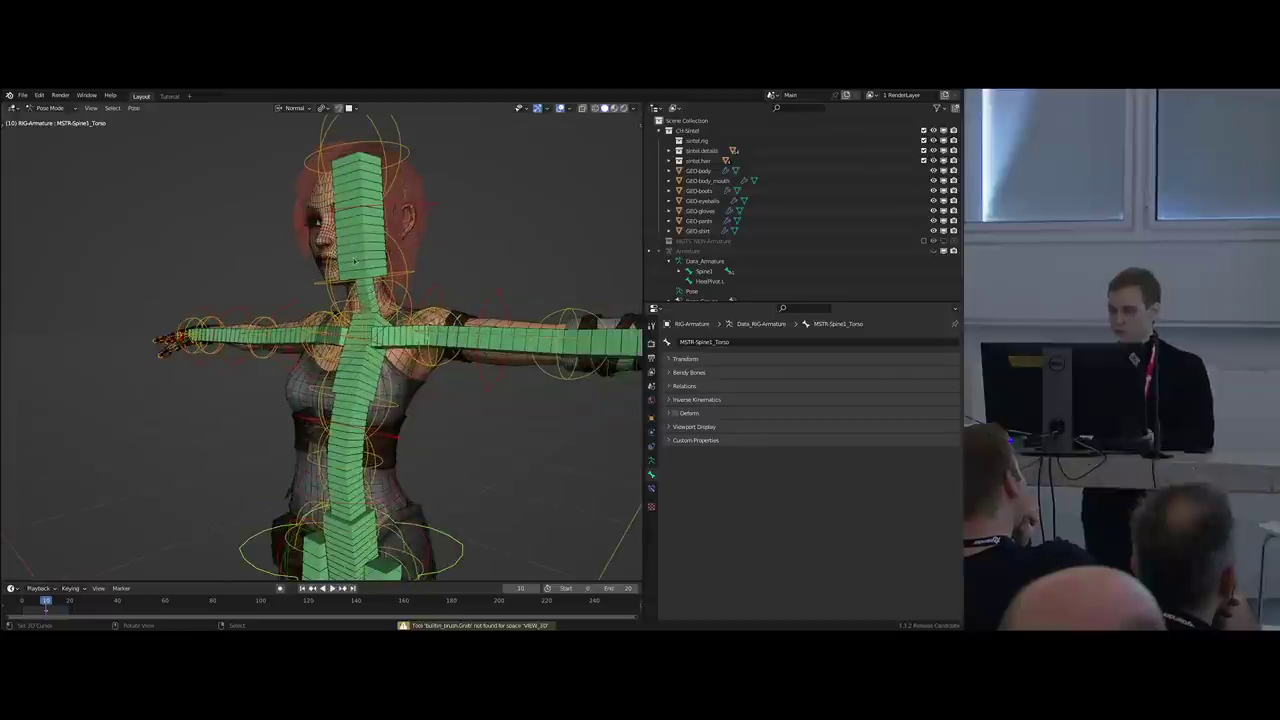
Copy the Neck bone's Rigify type and parameters to the Head bone in the metarig.
key("shift+t")
right_click(372, 230)
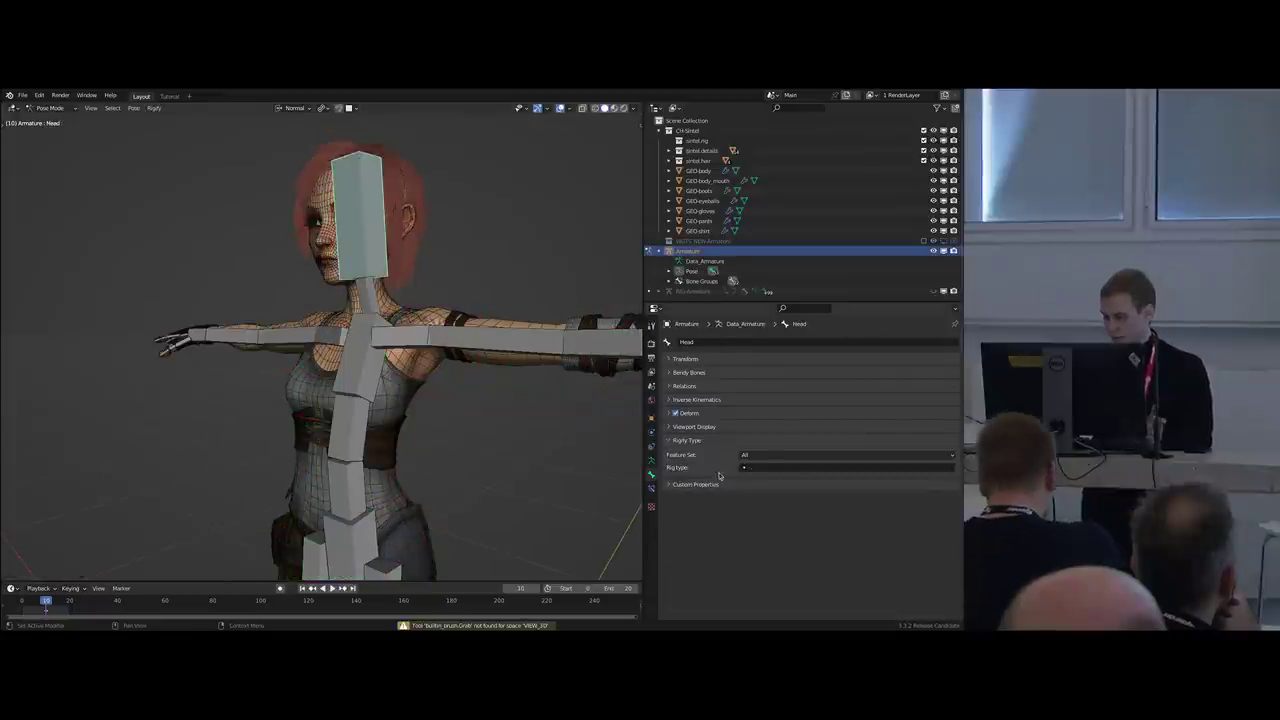
right_click(370, 308, "shift")
right_click(393, 259)
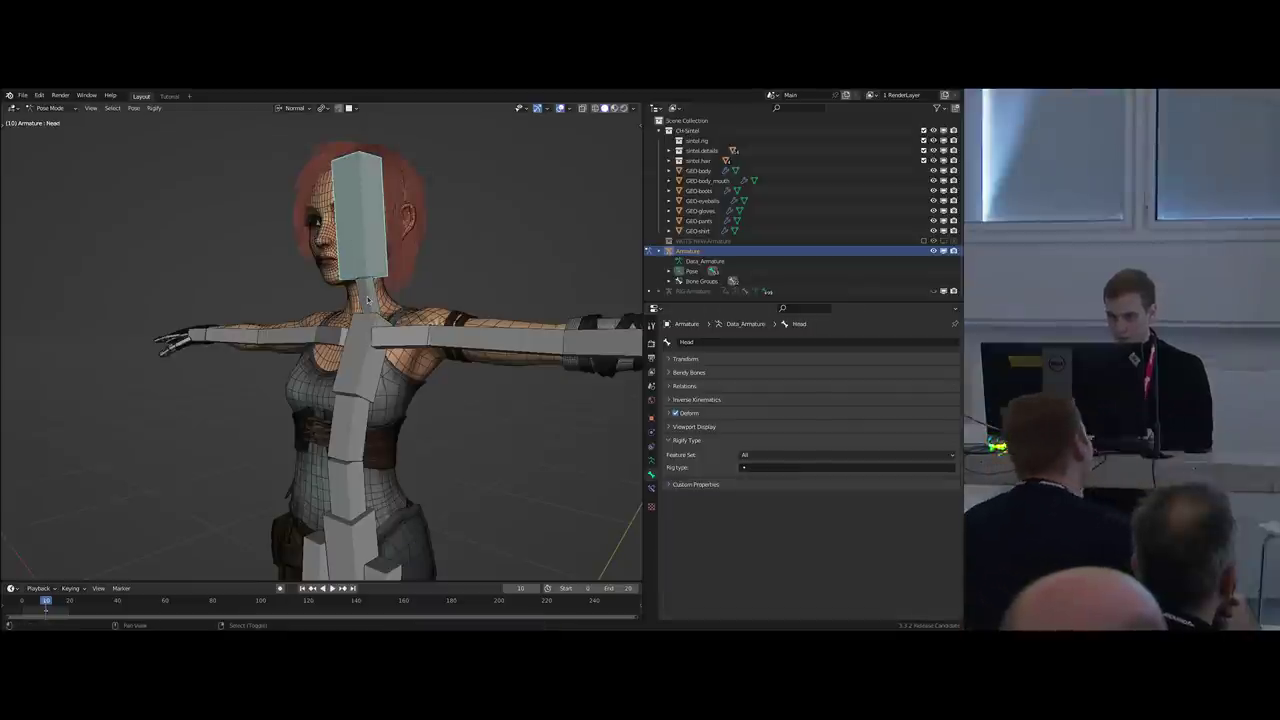
left_click(368, 298, "shift")
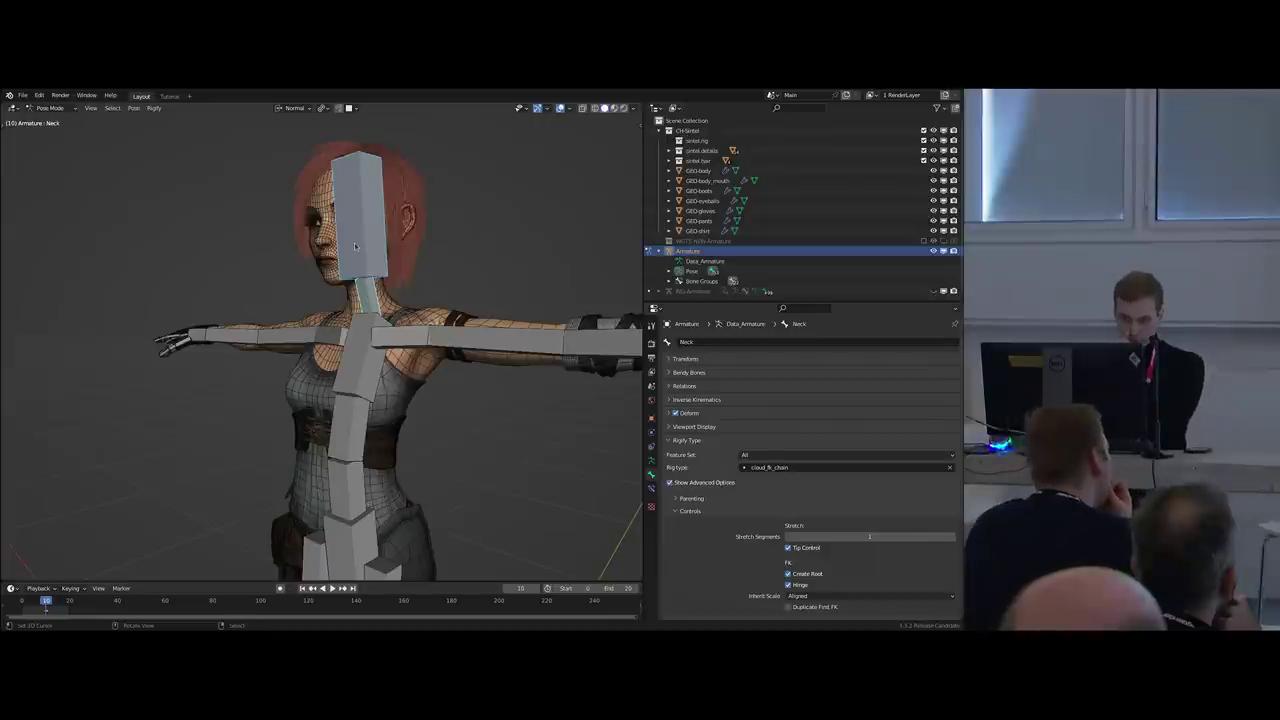
left_click(154, 108)
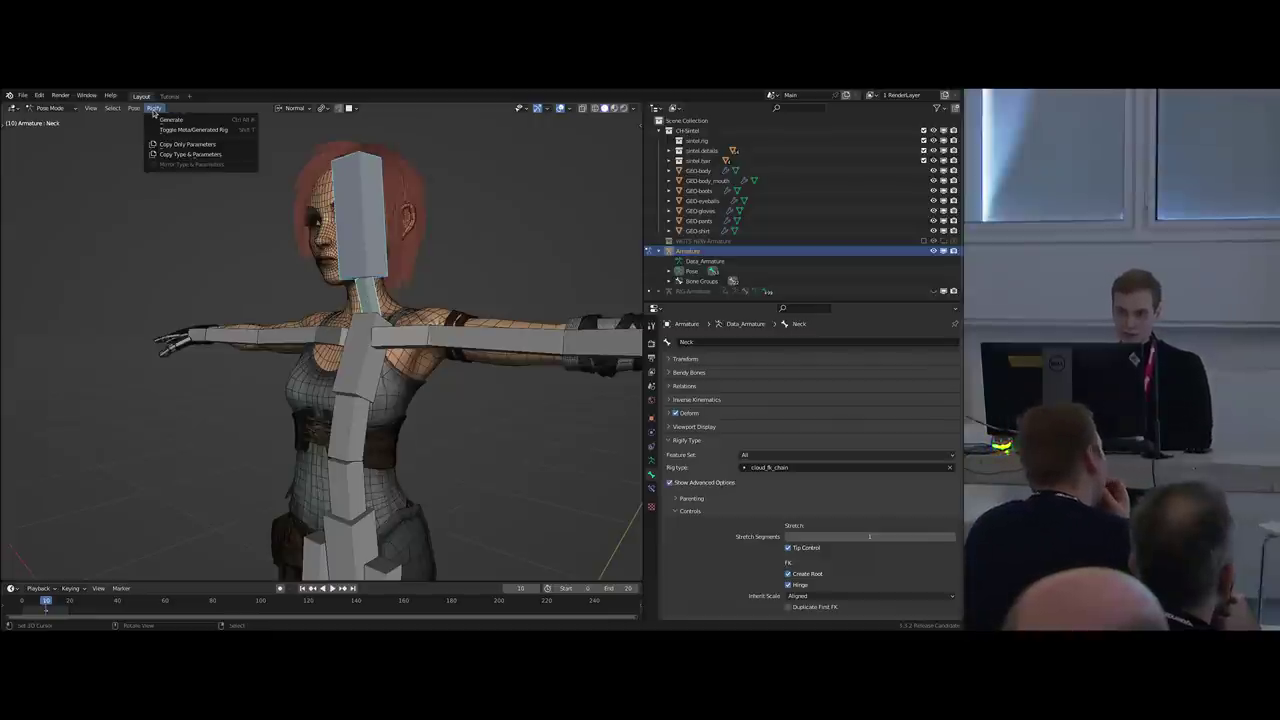
left_click(210, 155)
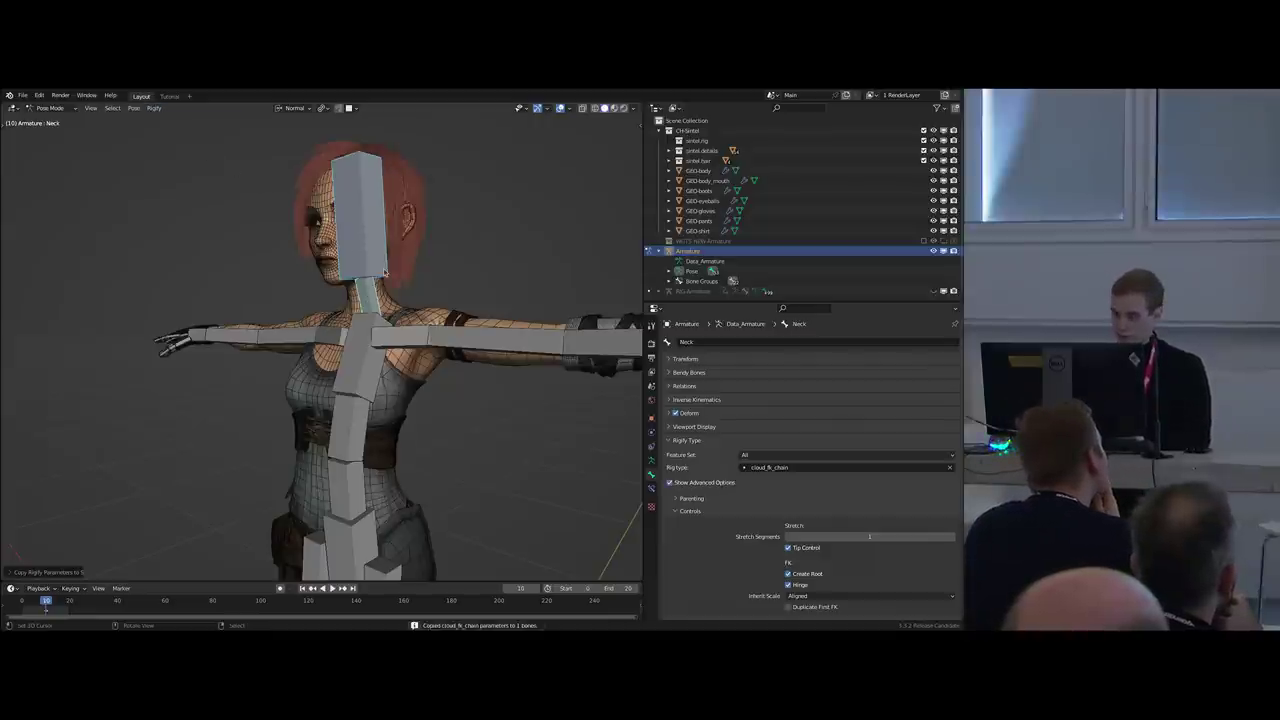
Review the copied cloud_fk_chain parameters, regenerate the rig from the metarig and enter Pose Mode on the generated armature.
scroll(791, 397, "down", 3)
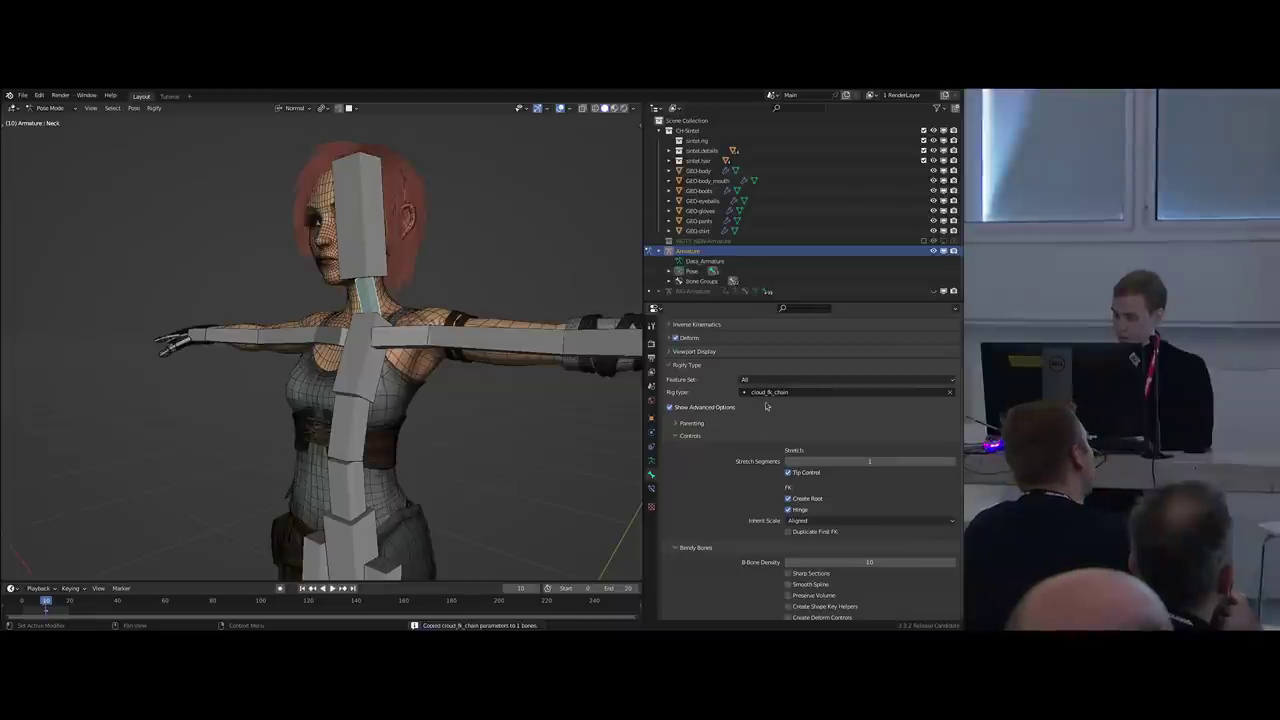
scroll(766, 405, "down", 2)
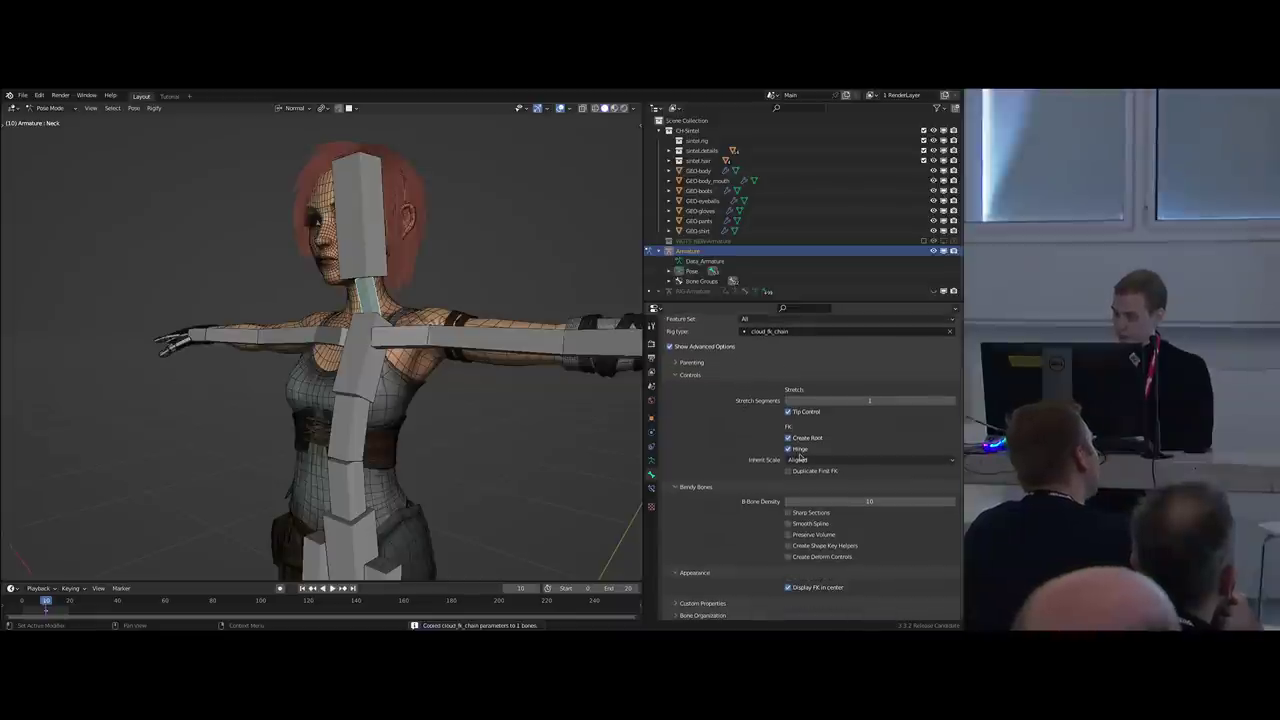
right_click(362, 260)
middle_click_drag(449, 286, 400, 334)
key("ctrl+alt+r")
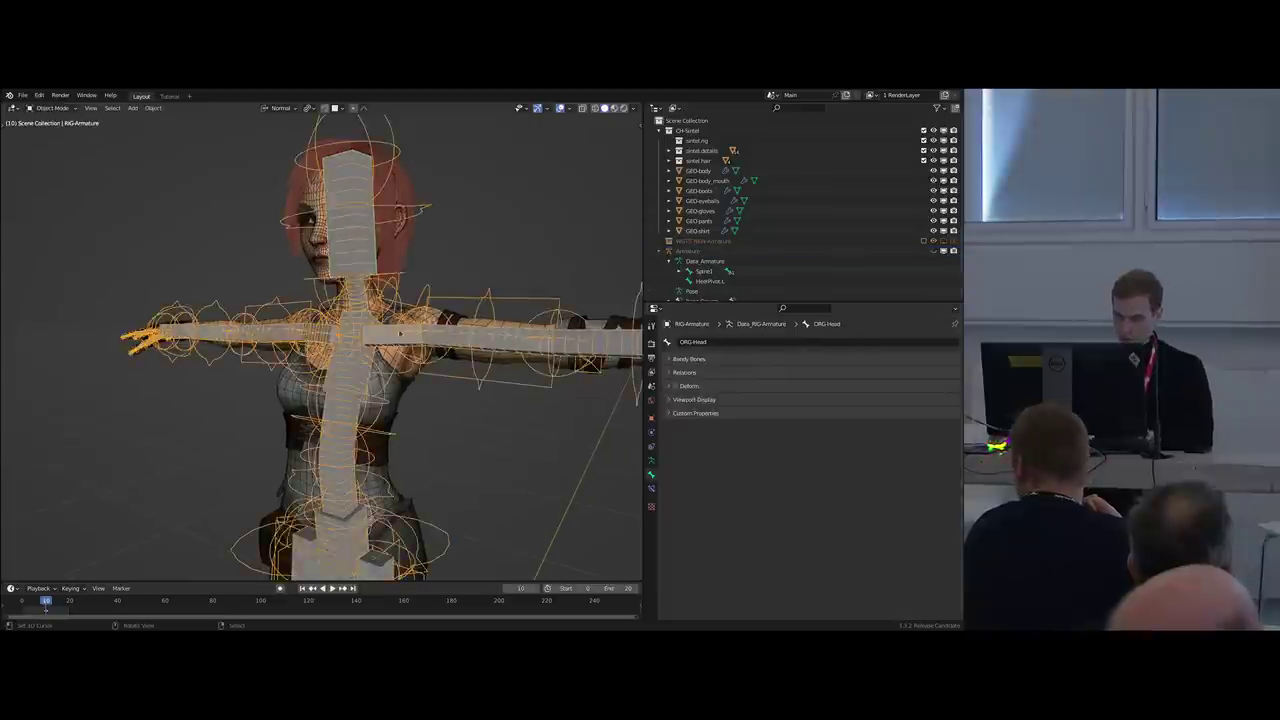
scroll(400, 334, "down", 1)
key("ctrl+Tab")
Rotate the torso control MSTR-Spine1_Torso and set the Head's Hinge slider to 1.000 in the rig settings.
right_click(439, 496)
key("r")
left_click(466, 398)
key("n")
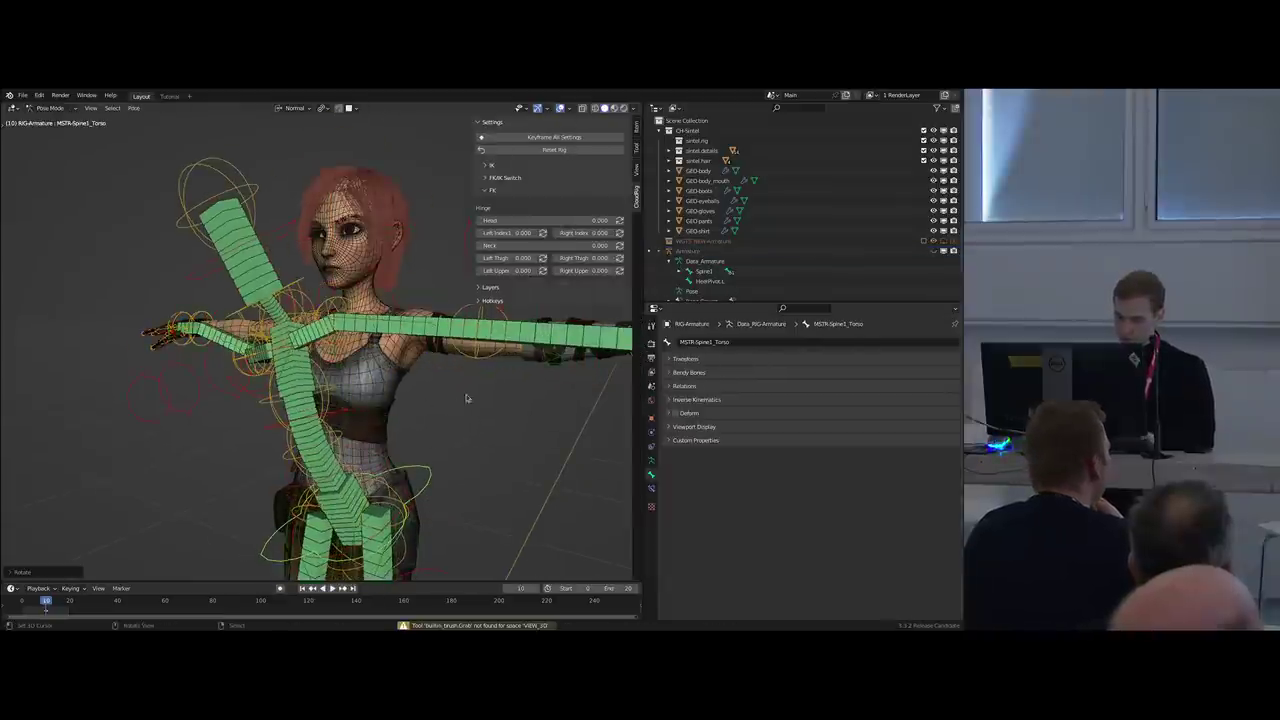
left_click_drag(508, 222, 640, 222)
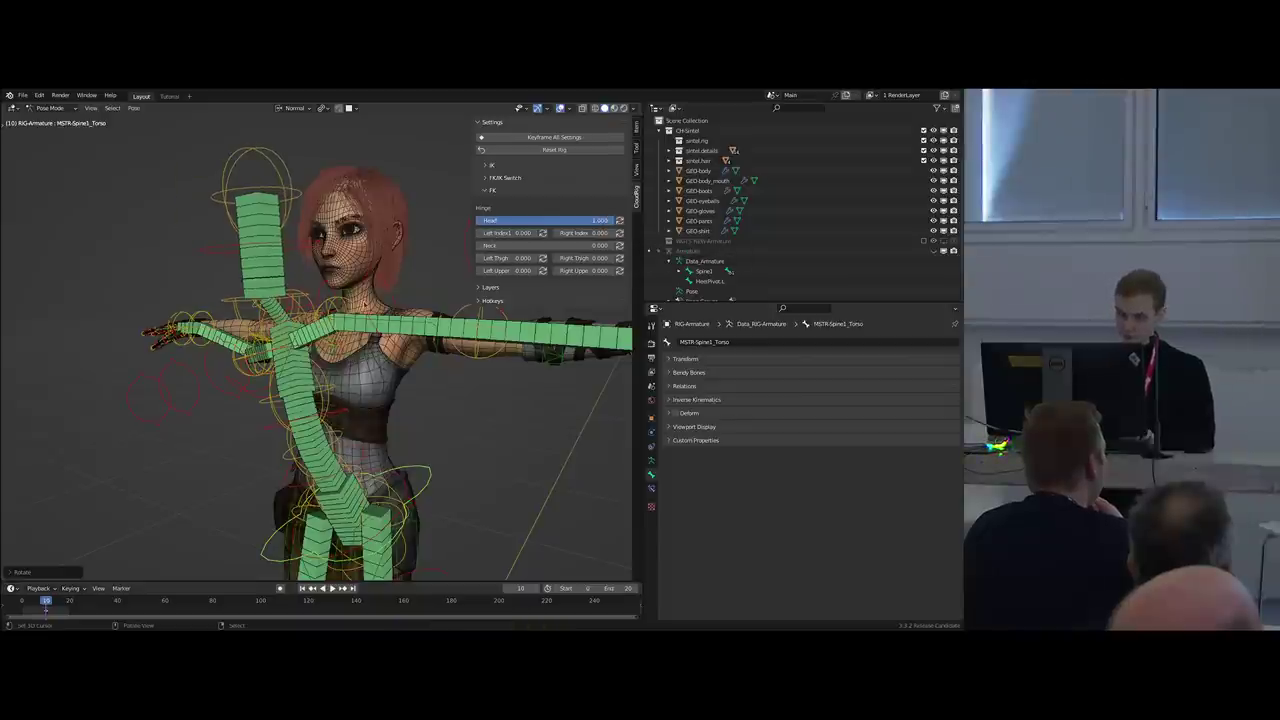
Try the Neck's Hinge slider, hide the rig settings and undo the torso test pose.
middle_click_drag(463, 314, 476, 284, "shift")
mouse_move(490, 245)
left_mouse_down()
mouse_move(600, 245)
mouse_move(486, 245)
left_mouse_up()
key("n")
scroll(424, 380, "down", 3)
key("ctrl+z")
key("ctrl+z")
scroll(455, 393, "down", 1)
middle_click_drag(455, 393, 394, 381, "shift")
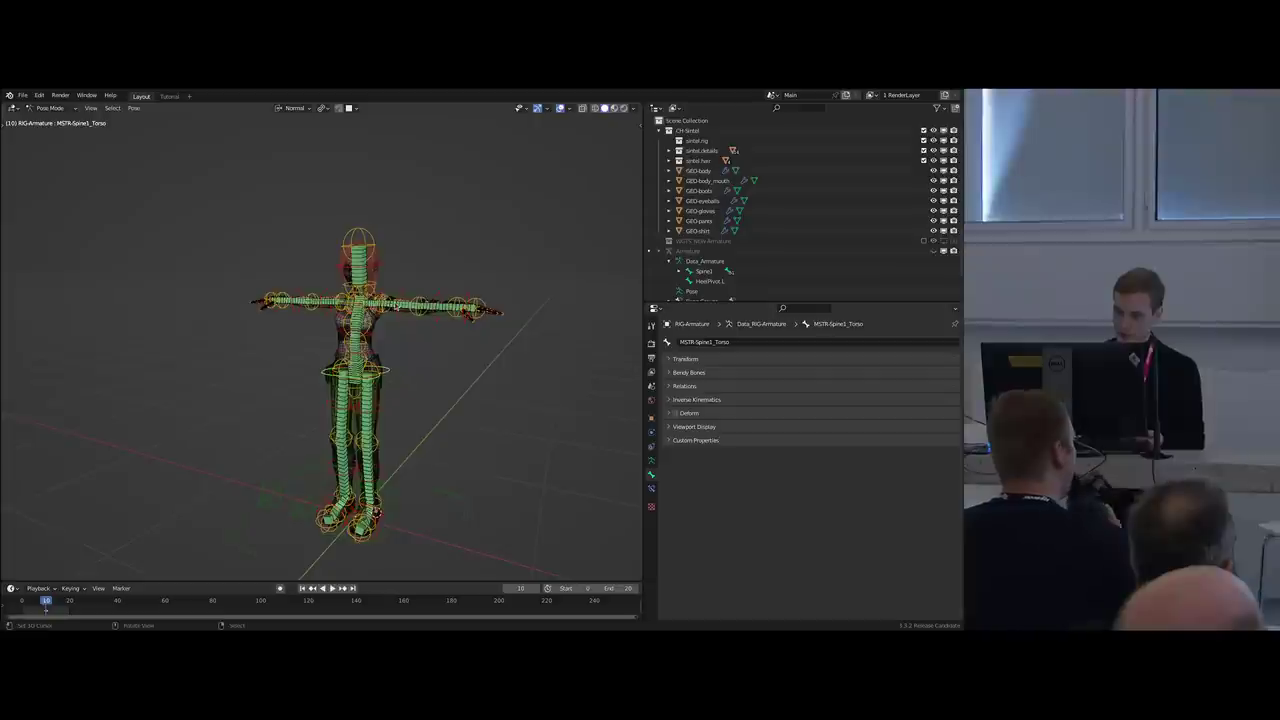
Show only the second-to-last bone layer, holding the mechanism bones, in the generated rig's armature data.
scroll(397, 305, "up", 2)
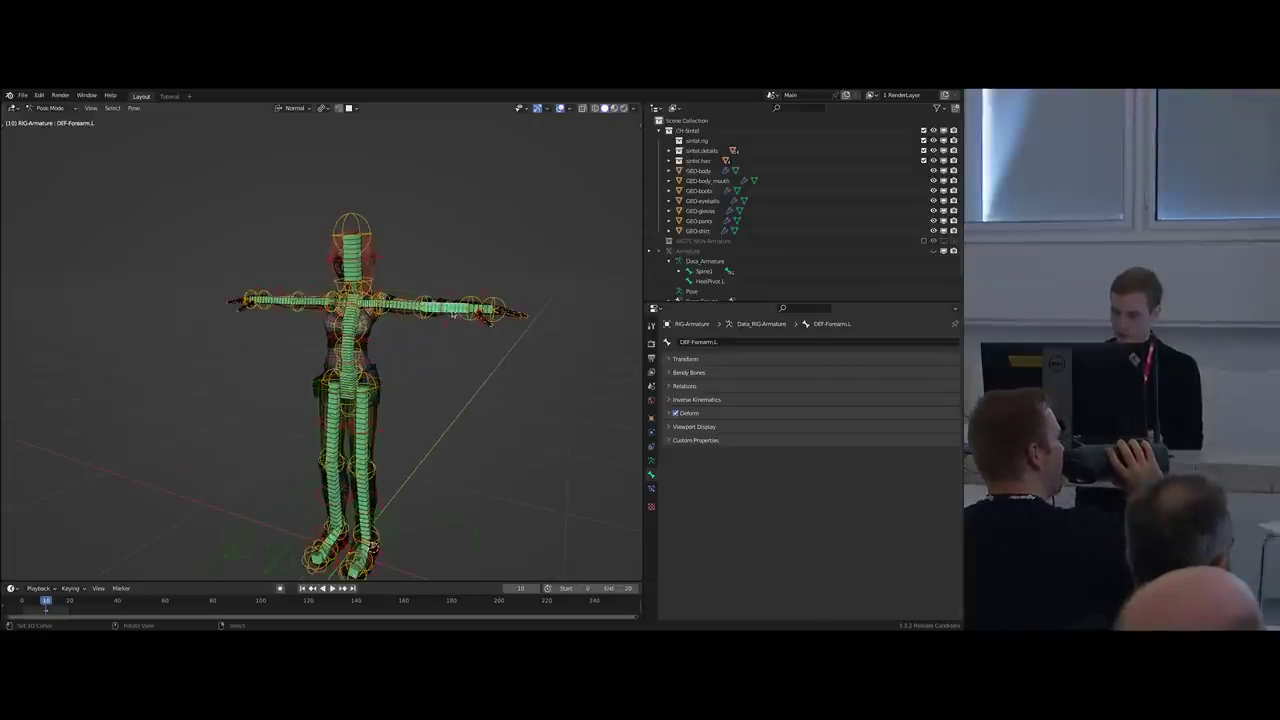
left_click(651, 461)
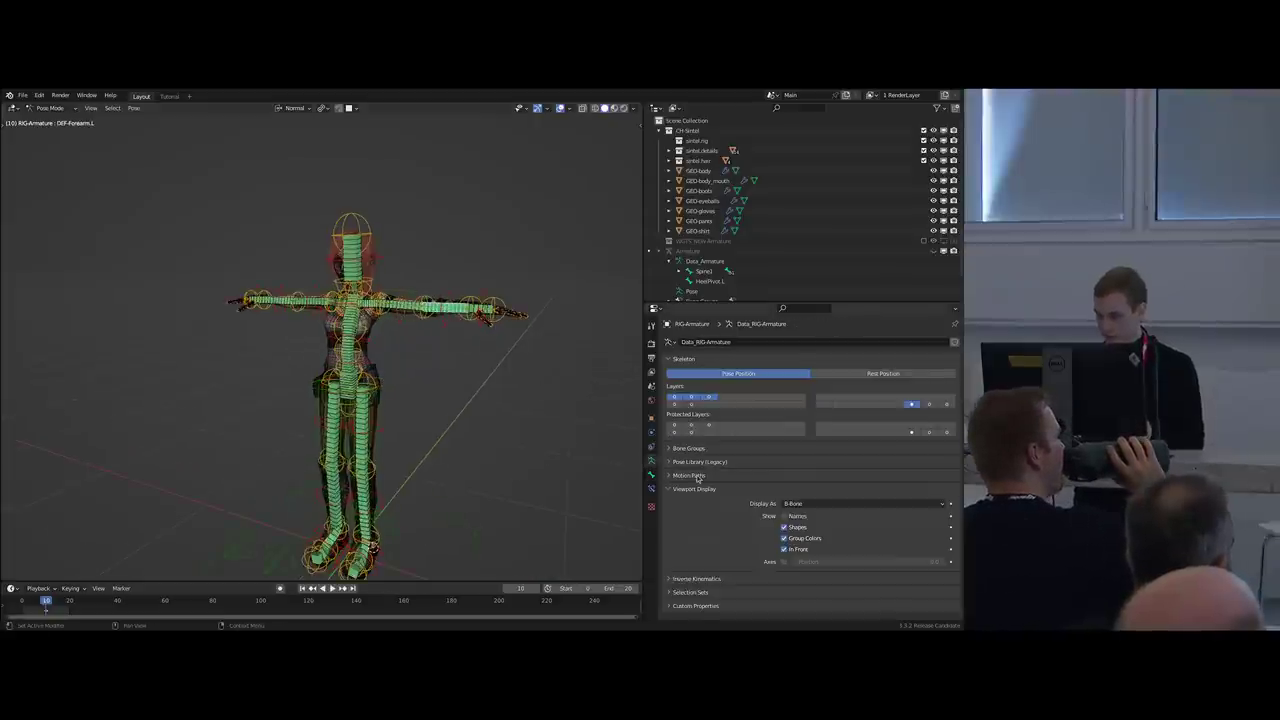
left_click(931, 406)
middle_click_drag(462, 402, 388, 408)
Try rotating two mechanism bones, cancel both rotations, and inspect the helper bones around the upper body.
right_click(398, 375)
key("r")
right_click(468, 341)
right_click(395, 350)
key("r")
right_click(517, 366)
key("a")
key("a")
right_click(418, 250)
middle_click_drag(418, 251, 421, 282)
scroll(421, 282, "up", 3)
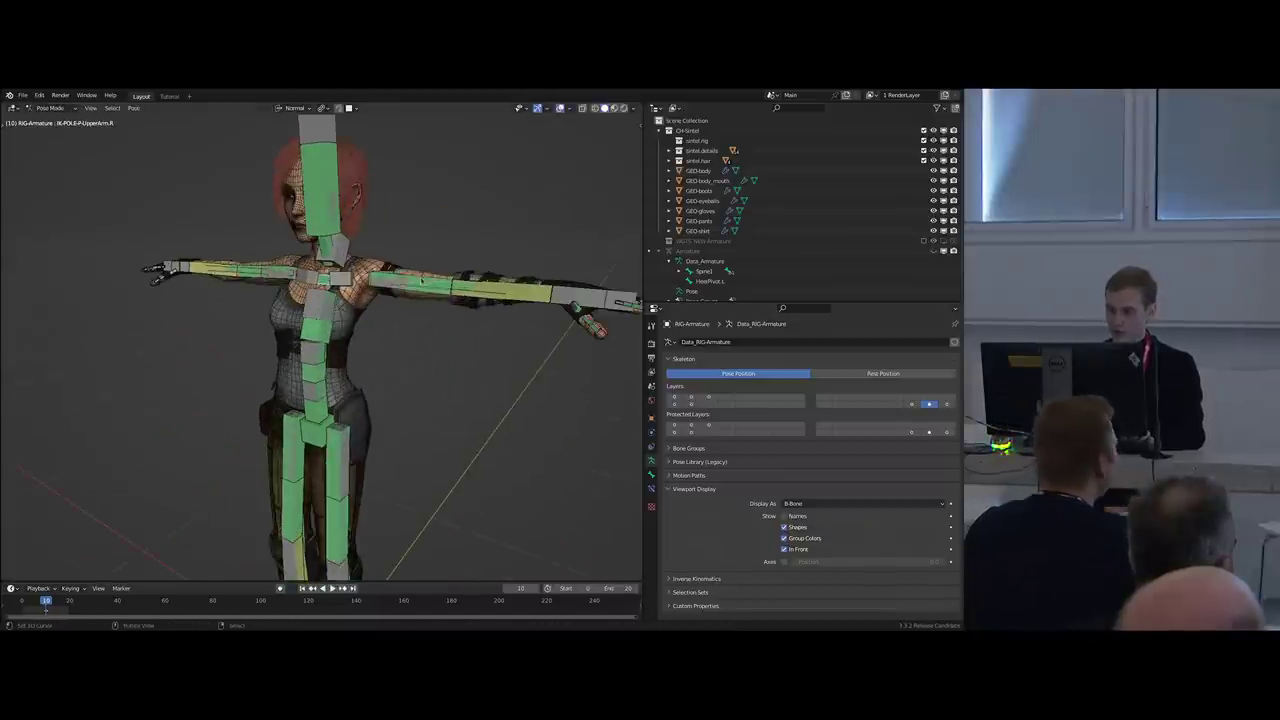
Show only the last bone layer of the generated armature and toggle the selection of all its bones.
left_click(947, 405)
scroll(440, 384, "down", 2)
key("a")
scroll(441, 396, "down", 2)
middle_click_drag(440, 416, 434, 391, "shift")
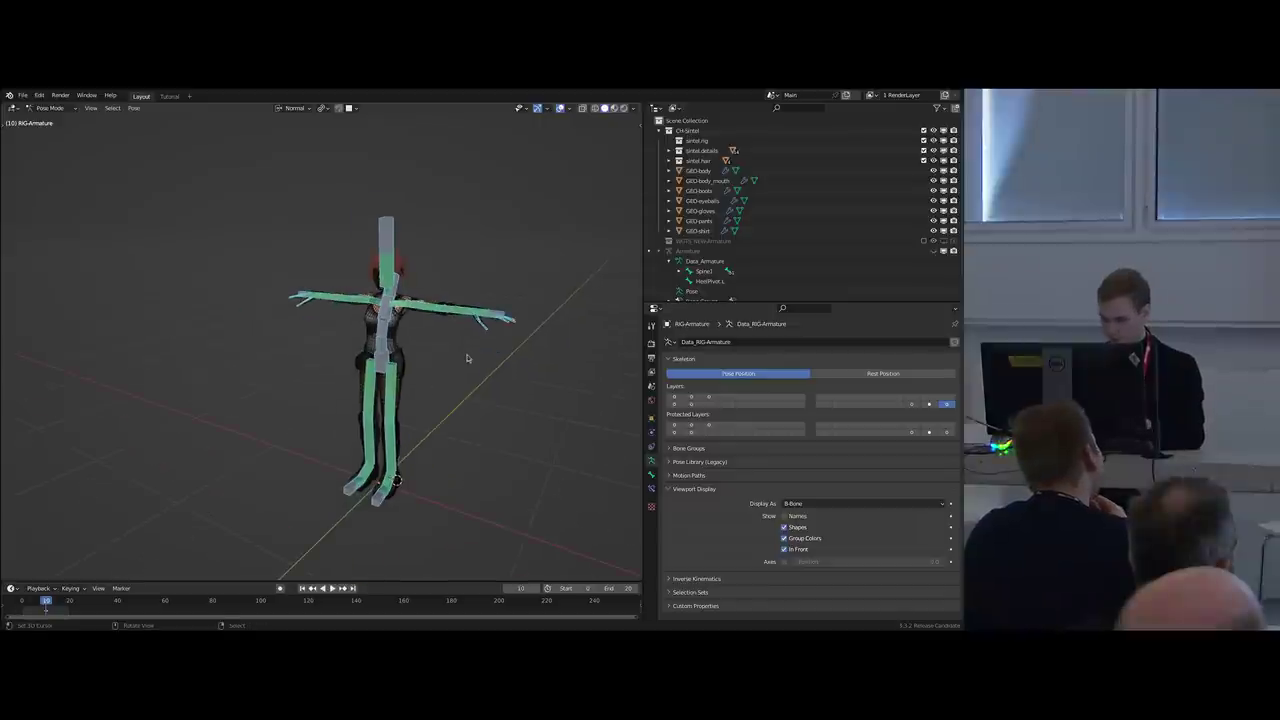
scroll(416, 267, "up", 3)
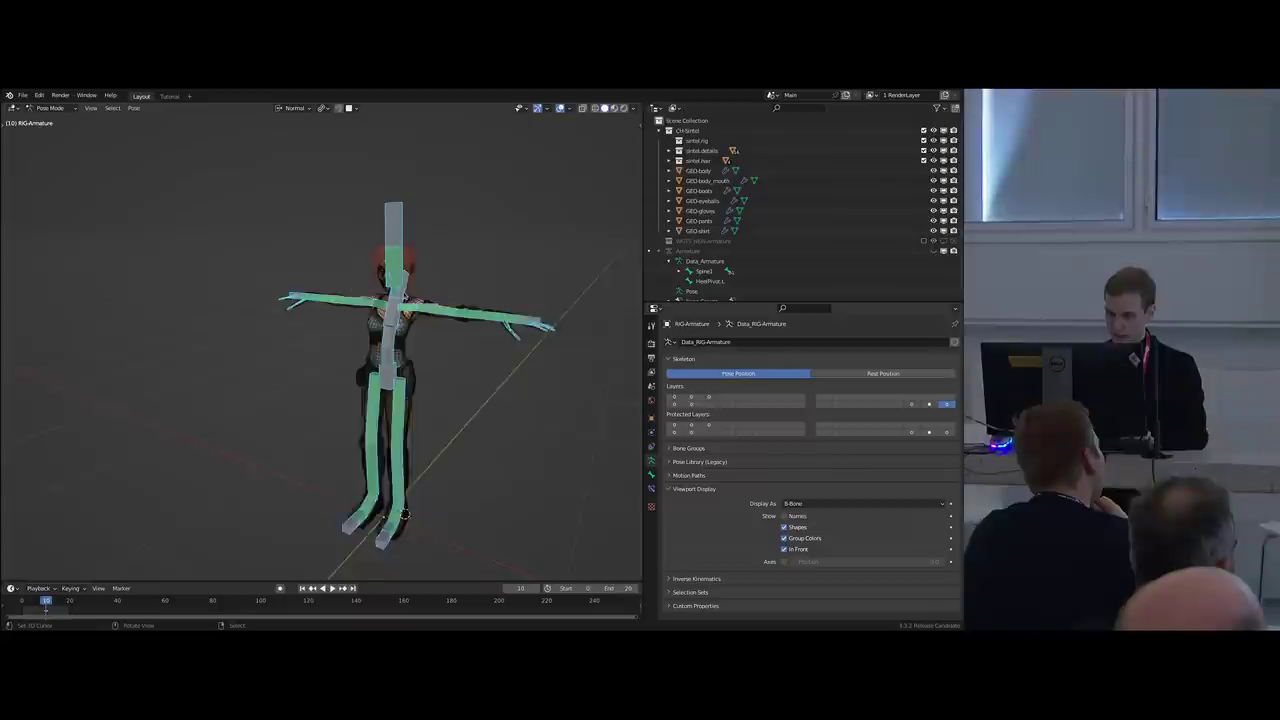
Add all the other populated bone layers to the display so every bone of the generated rig is shown together.
left_click(928, 405, "shift")
left_click(912, 405, "shift")
mouse_move(709, 398)
left_mouse_down("shift")
mouse_move(675, 398)
mouse_move(692, 405)
left_mouse_up("shift")
mouse_move(437, 385)
middle_mouse_down()
mouse_move(411, 337)
mouse_move(449, 351)
mouse_move(448, 393)
middle_mouse_up()
scroll(411, 337, "down", 1)
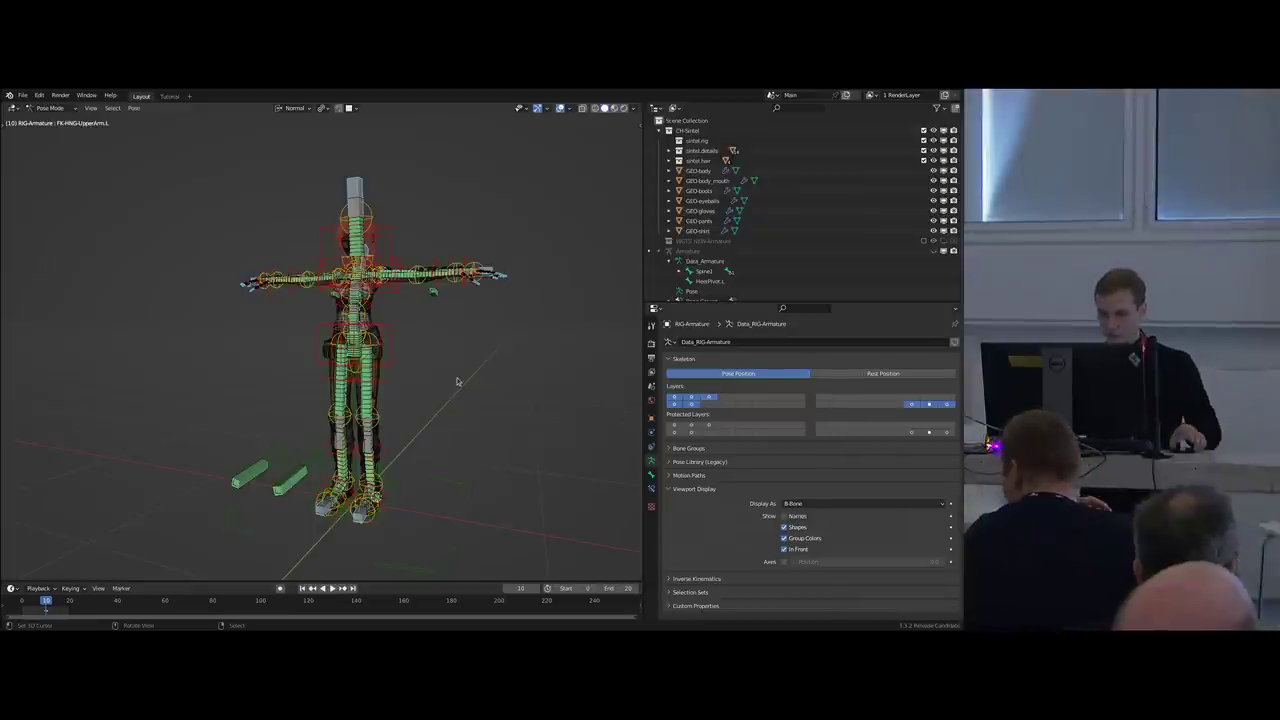
Hide the armature's last two bone layers and the second layer in the lower row of the first layer block.
mouse_move(445, 371)
middle_mouse_down()
mouse_move(435, 362)
mouse_move(440, 384)
middle_mouse_up()
scroll(440, 377, "up", 5)
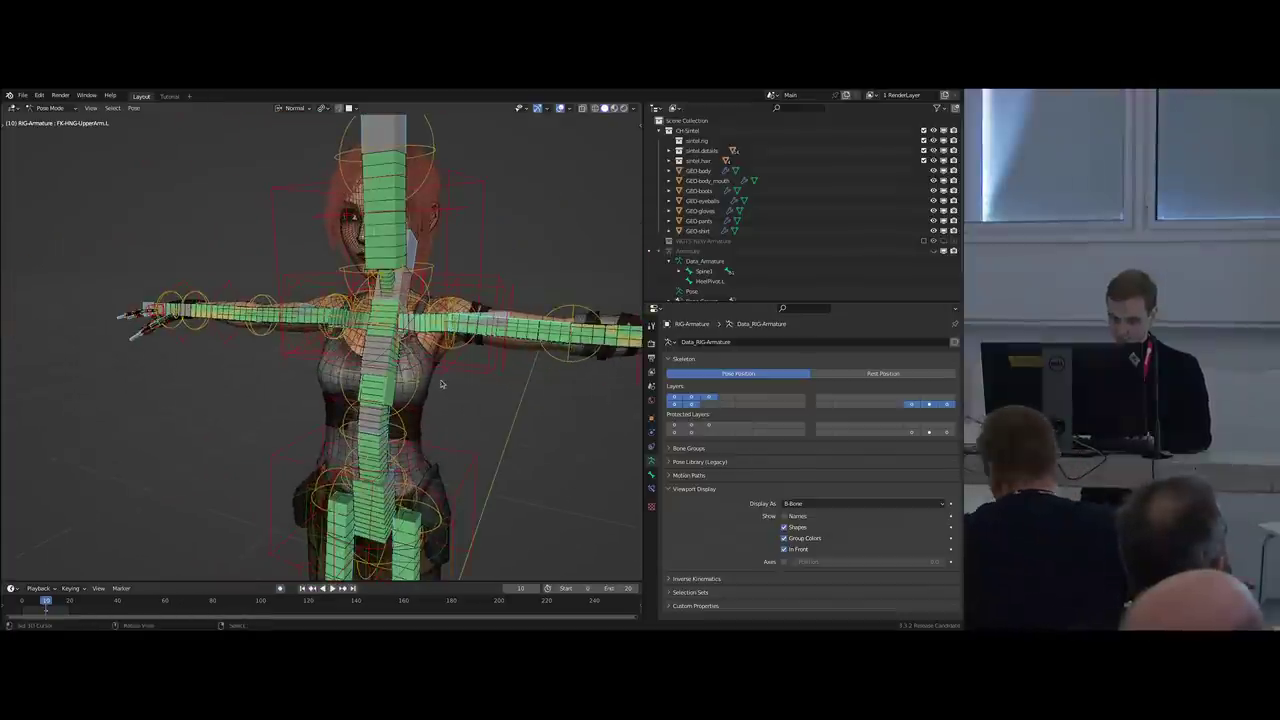
left_click_drag(930, 405, 946, 405, "shift")
middle_click_drag(520, 360, 456, 366)
scroll(456, 366, "down", 1)
left_click(692, 406, "shift")
scroll(366, 390, "up", 2)
Try moving the root bone in Pose Mode to see whether the character meshes follow the rig, and cancel the move.
key("ctrl+Tab")
middle_click_drag(366, 390, 413, 378)
scroll(380, 370, "down", 1)
scroll(382, 370, "up", 3)
scroll(408, 384, "down", 2)
scroll(415, 380, "down", 3)
key("Tab")
scroll(430, 396, "down", 5)
left_click(445, 458)
key("g")
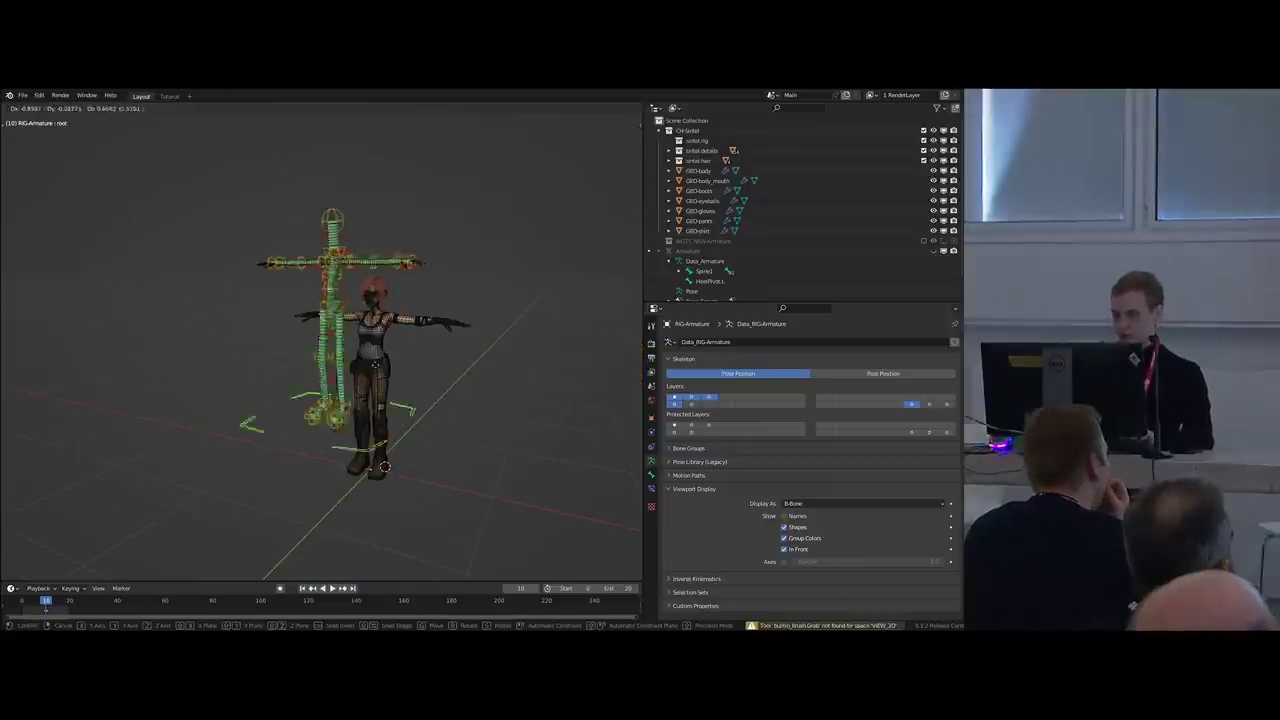
right_click(365, 340)
Return the rig to Object Mode and exclude the sintel.details collection from the view layer.
scroll(385, 300, "up", 4)
scroll(385, 302, "up", 5)
scroll(404, 360, "down", 3)
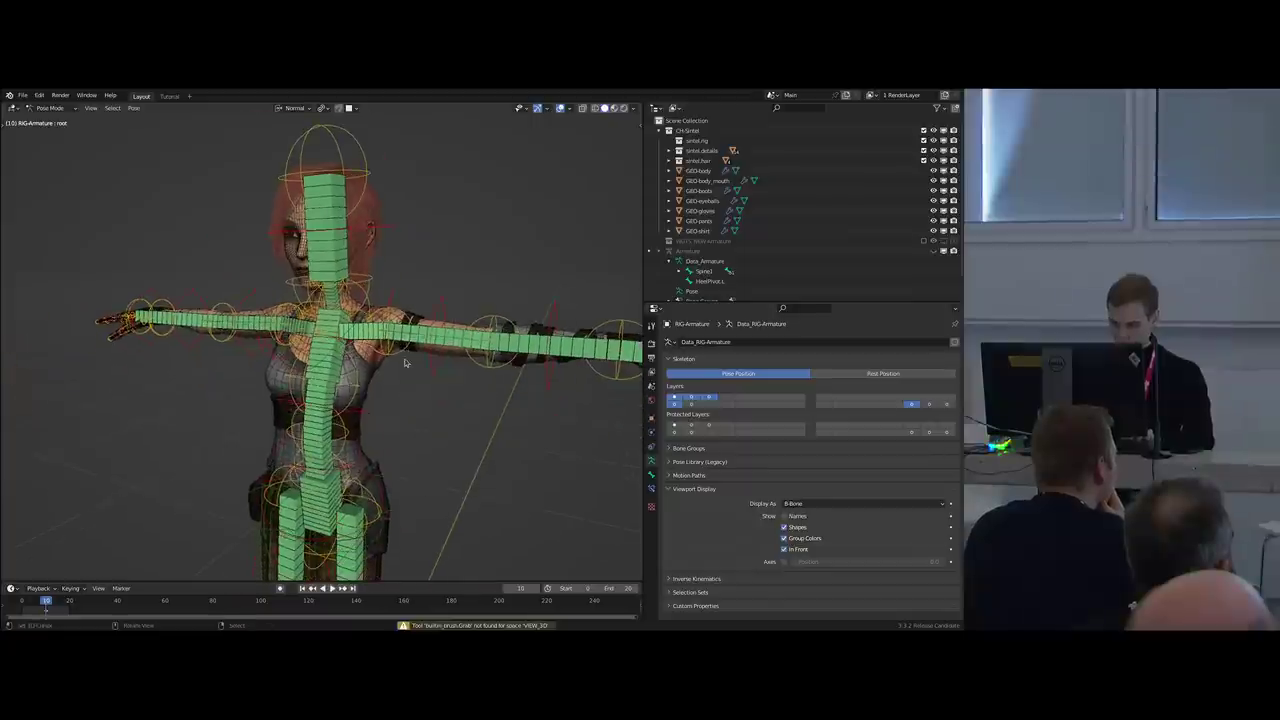
scroll(430, 370, "down", 2)
mouse_move(434, 371)
middle_mouse_down()
mouse_move(390, 347)
mouse_move(354, 366)
mouse_move(440, 390)
mouse_move(429, 352)
mouse_move(428, 392)
middle_mouse_up()
scroll(440, 390, "up", 4)
scroll(466, 409, "down", 5)
key("ctrl+Tab")
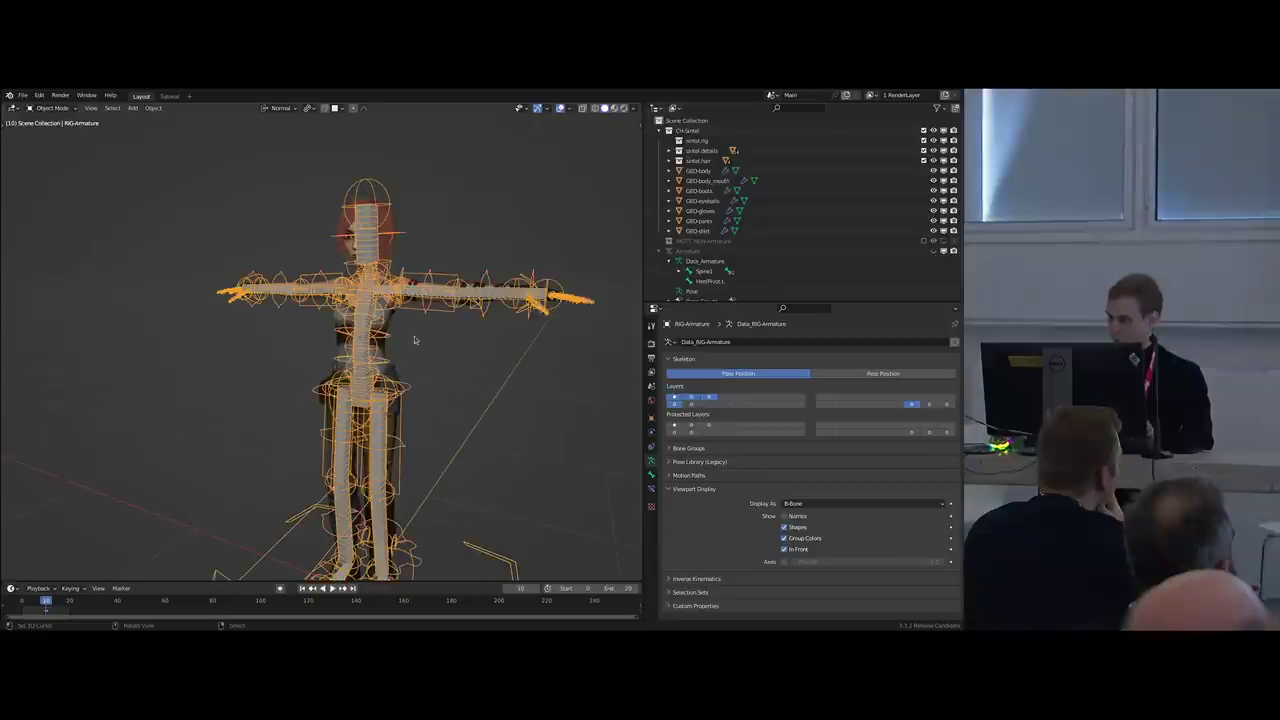
left_click(659, 256)
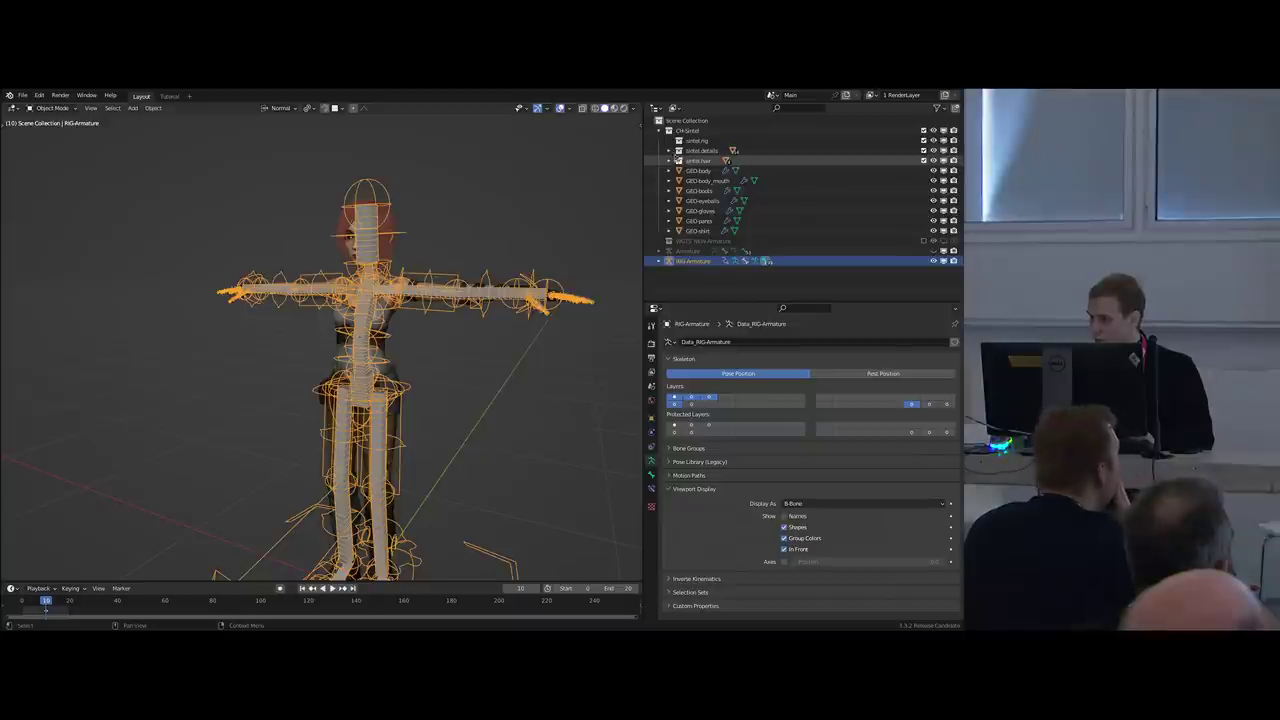
left_click(669, 151)
left_click(923, 151)
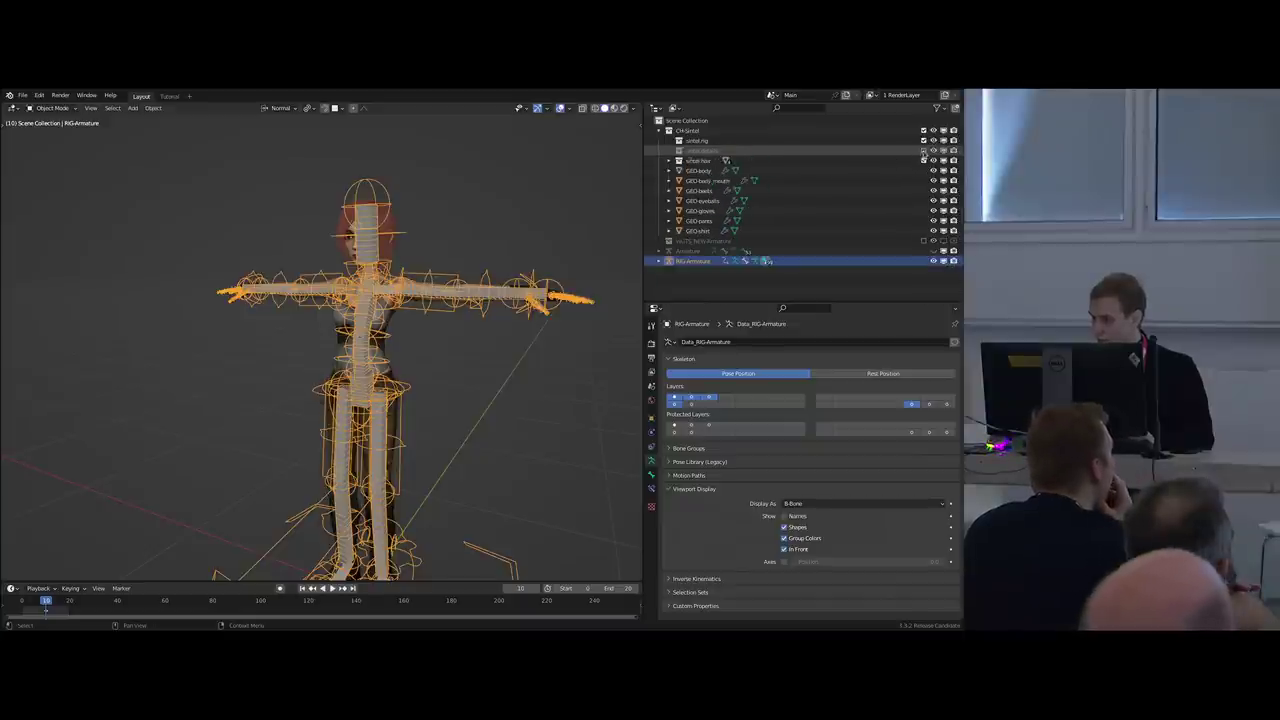
Parent all GEO meshes from GEO-body to GEO-shirt to RIG-Armature with automatic weights.
left_click(693, 170)
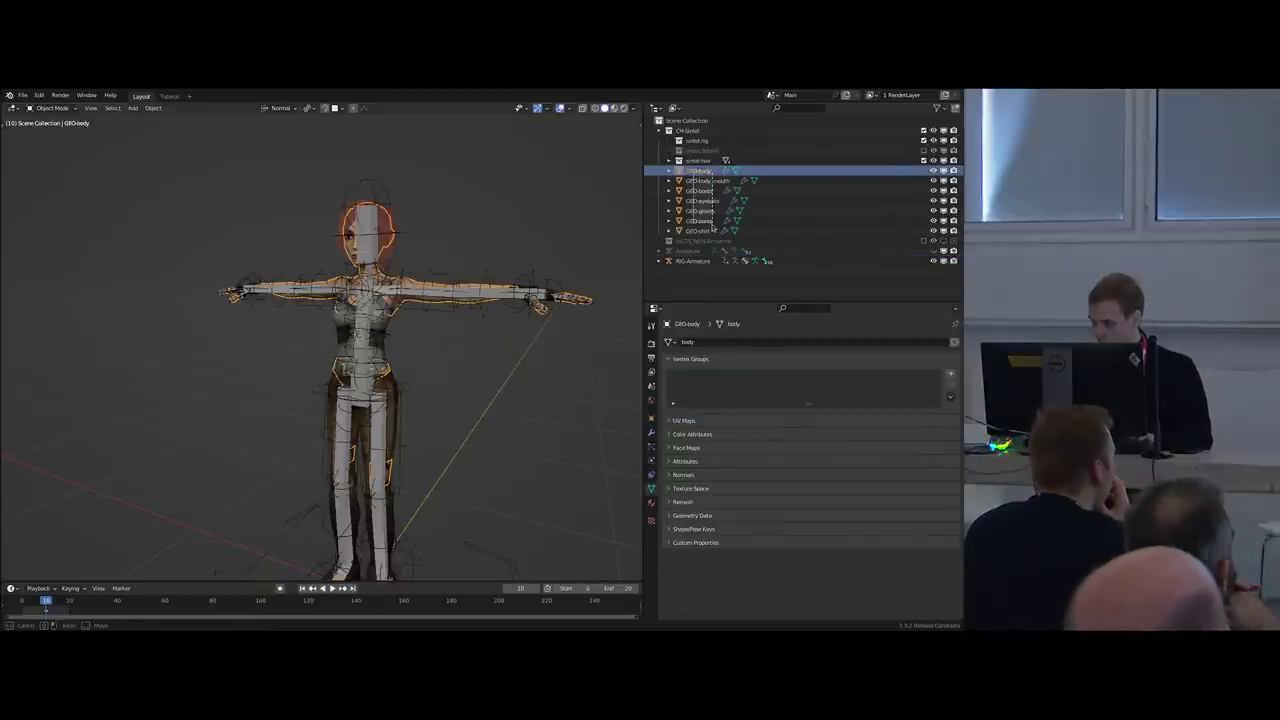
left_click_drag(713, 234, 713, 234)
middle_click_drag(318, 244, 342, 246)
scroll(342, 246, "up", 3)
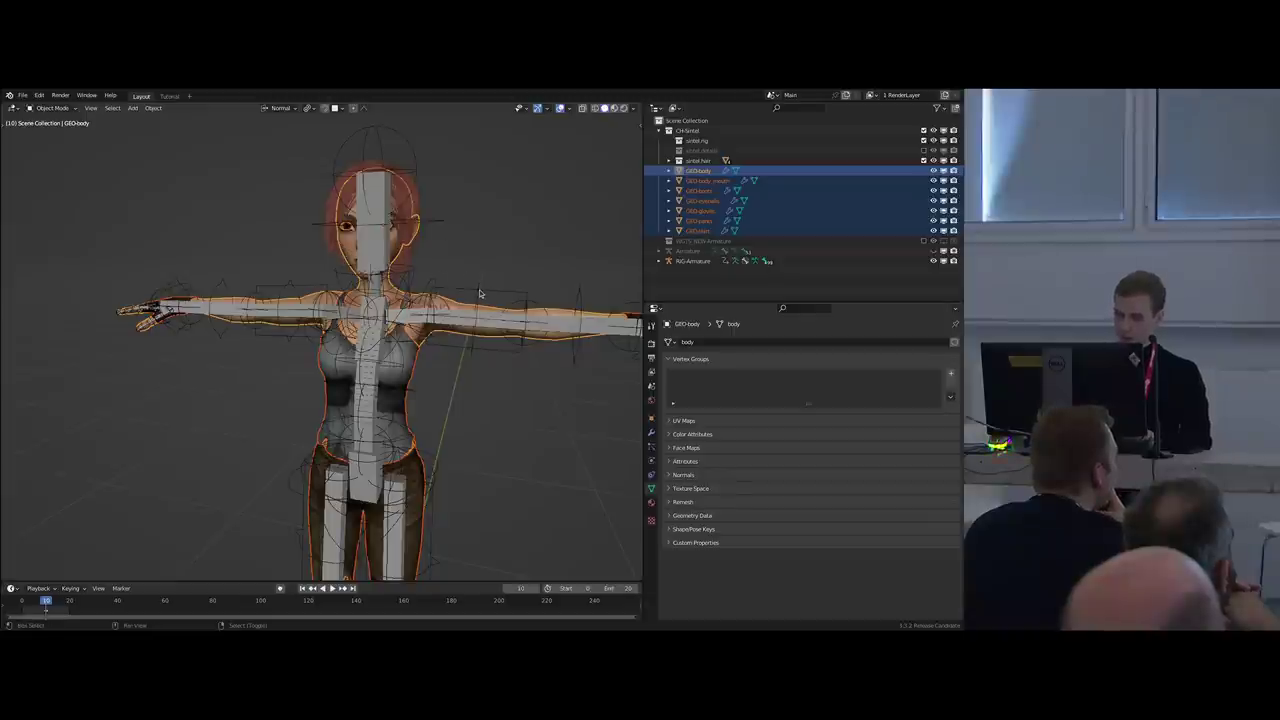
left_click(480, 293, "shift")
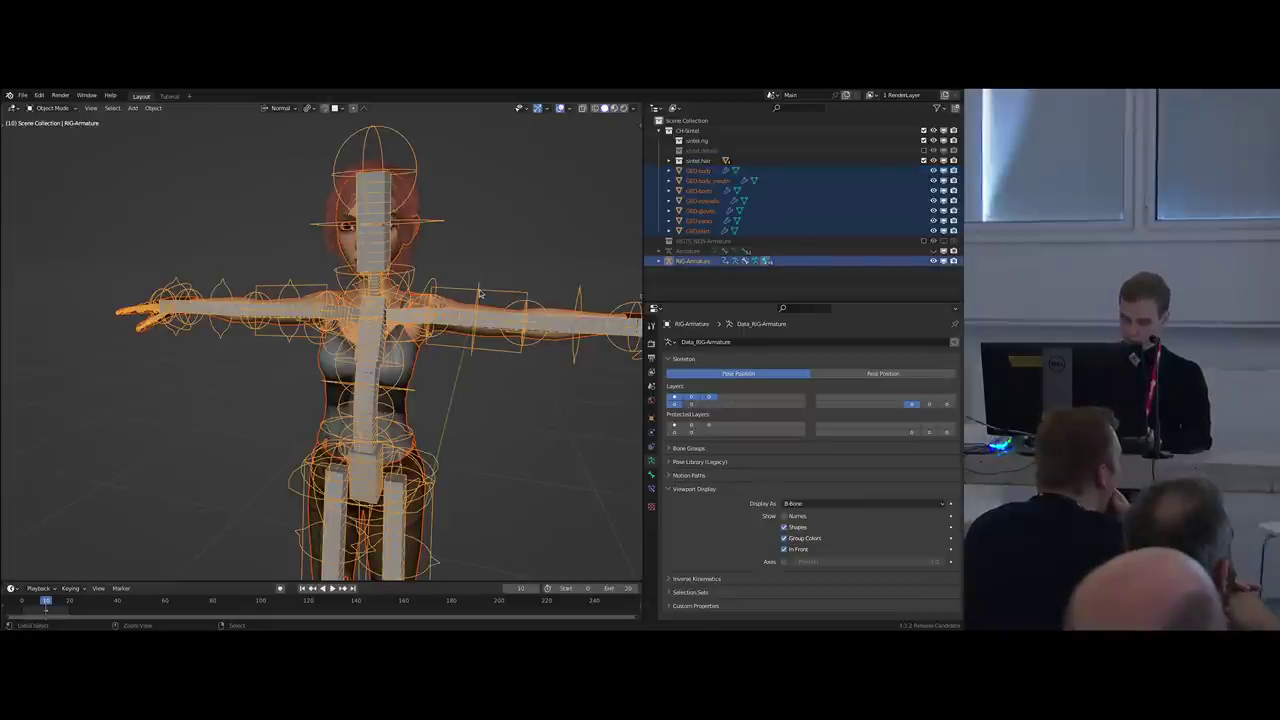
key("ctrl+p")
key("Down")
key("Down")
key("Down")
key("Down")
key("Down")
key("Down")
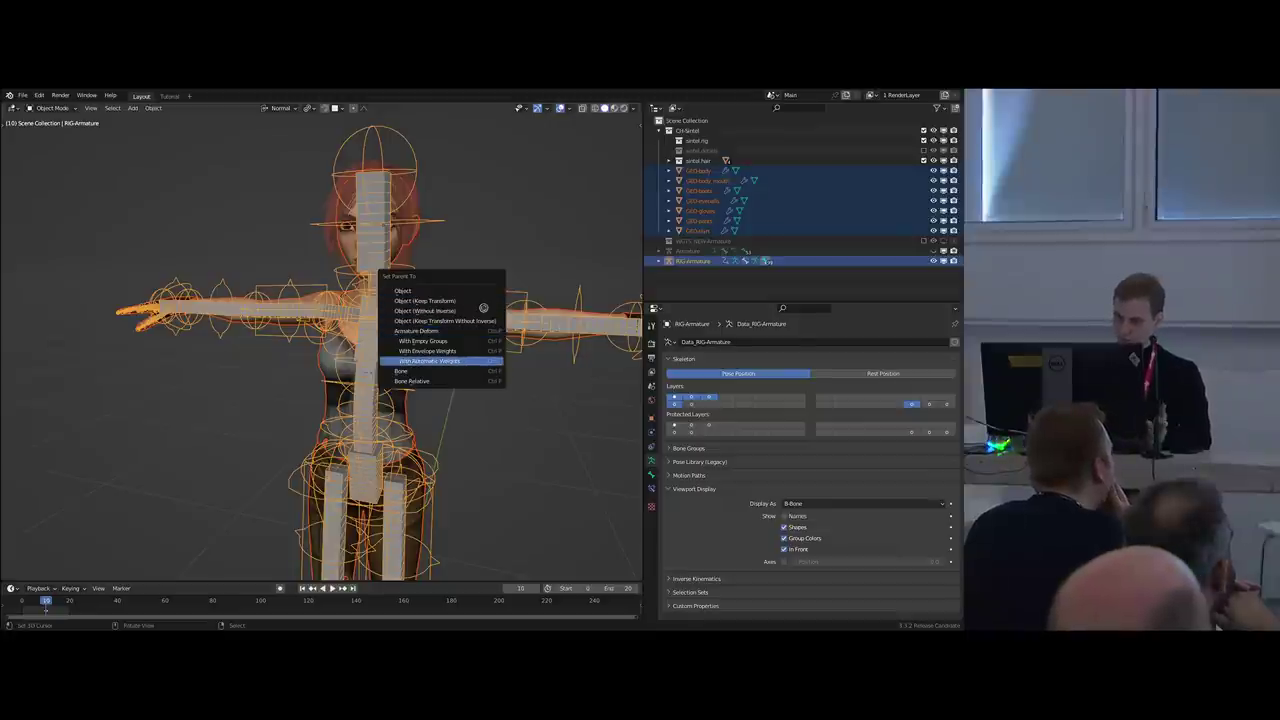
key("Return")
scroll(483, 307, "up", 3)
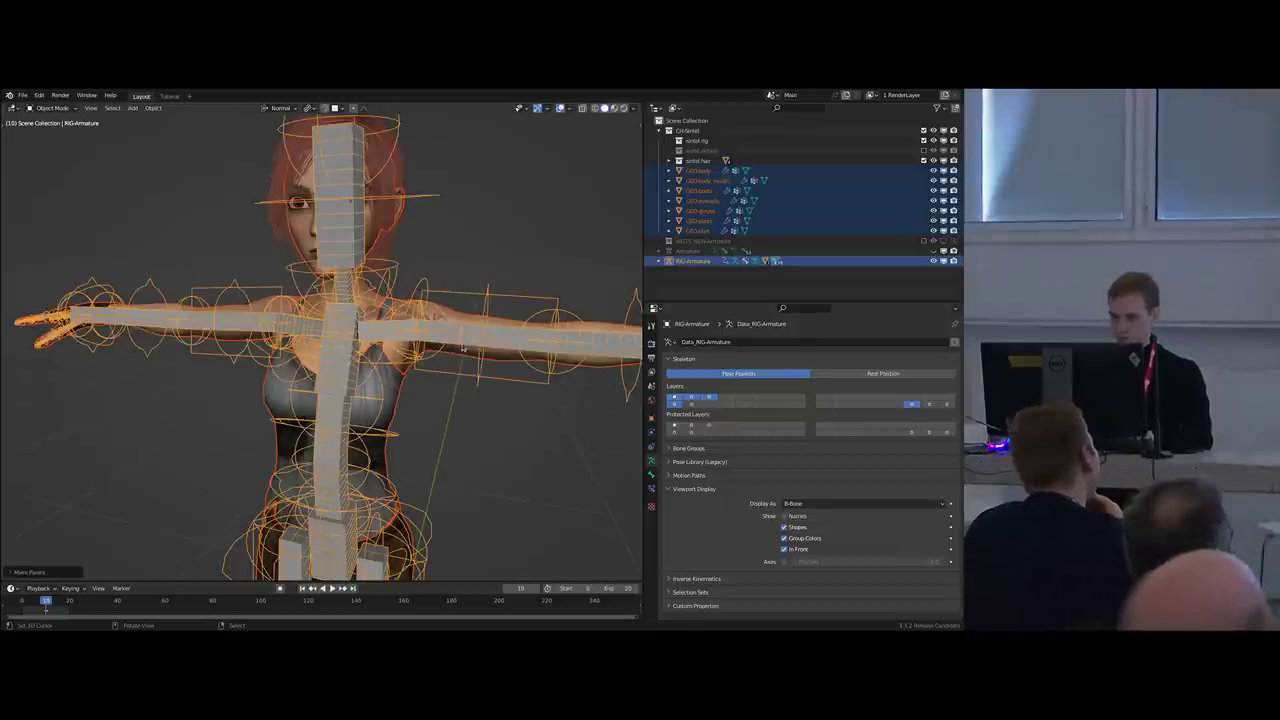
Hide the rig and move the GEO-body mesh's Armature modifier above its Subsurf modifier.
right_click(486, 305)
middle_click_drag(486, 305, 484, 325)
key("h")
right_click(484, 325)
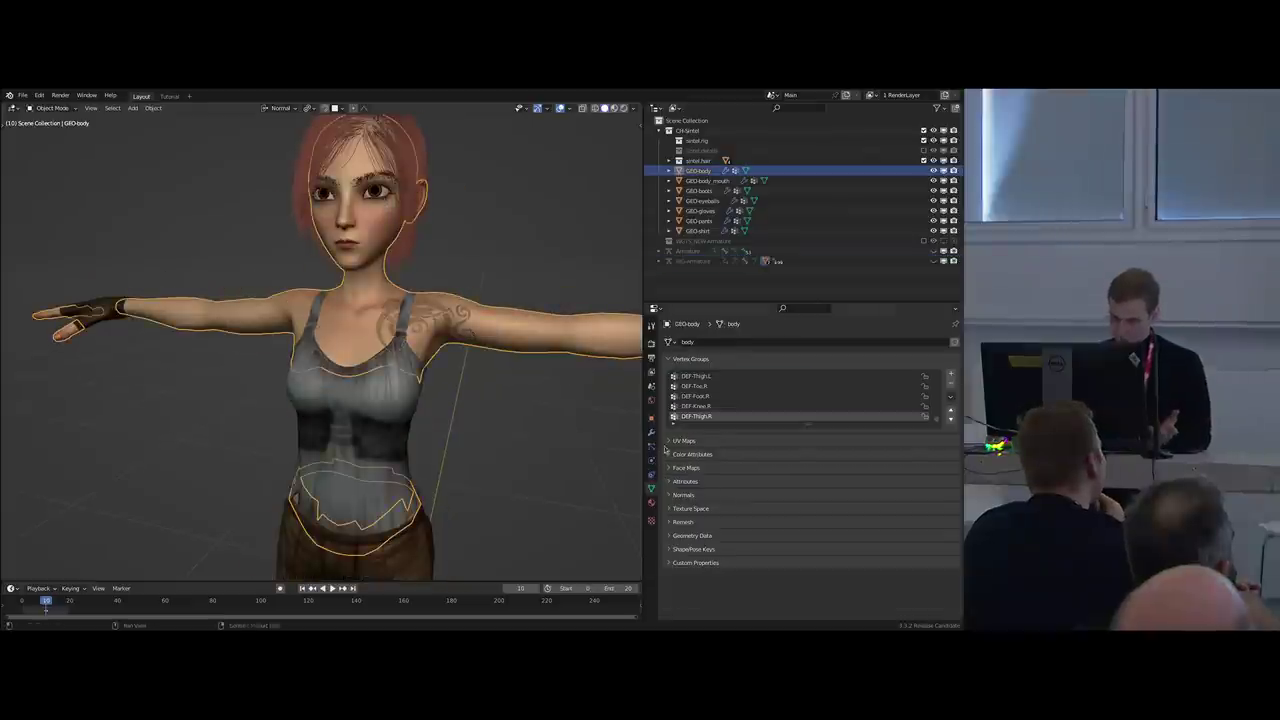
left_click(652, 434)
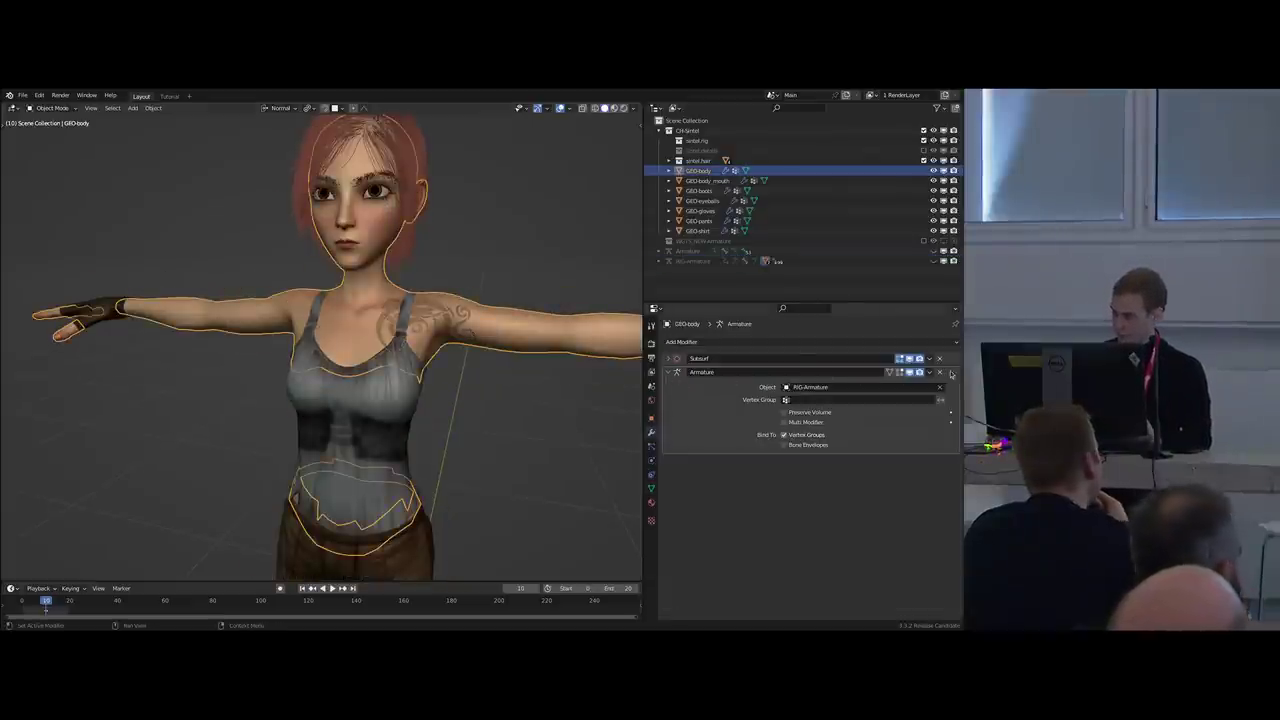
left_click_drag(955, 375, 954, 367)
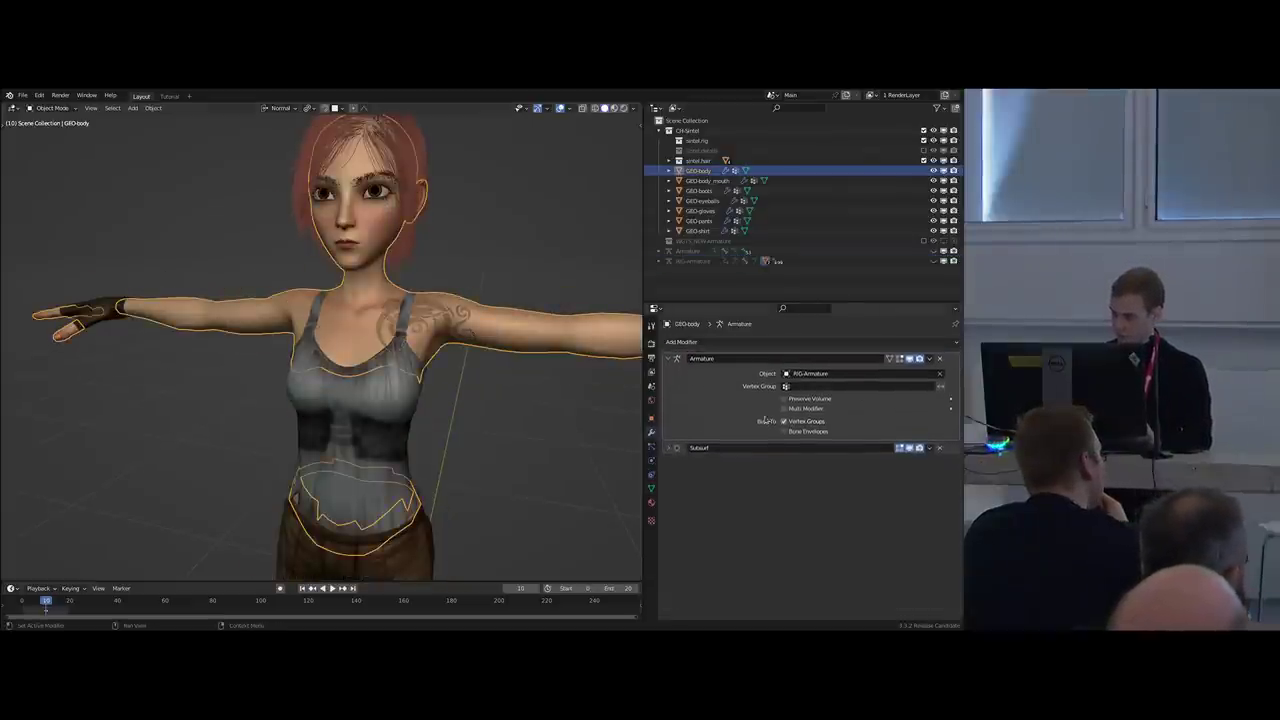
Collapse the GEO-shirt modifiers and move its Armature modifier above Subsurf.
left_click(396, 382)
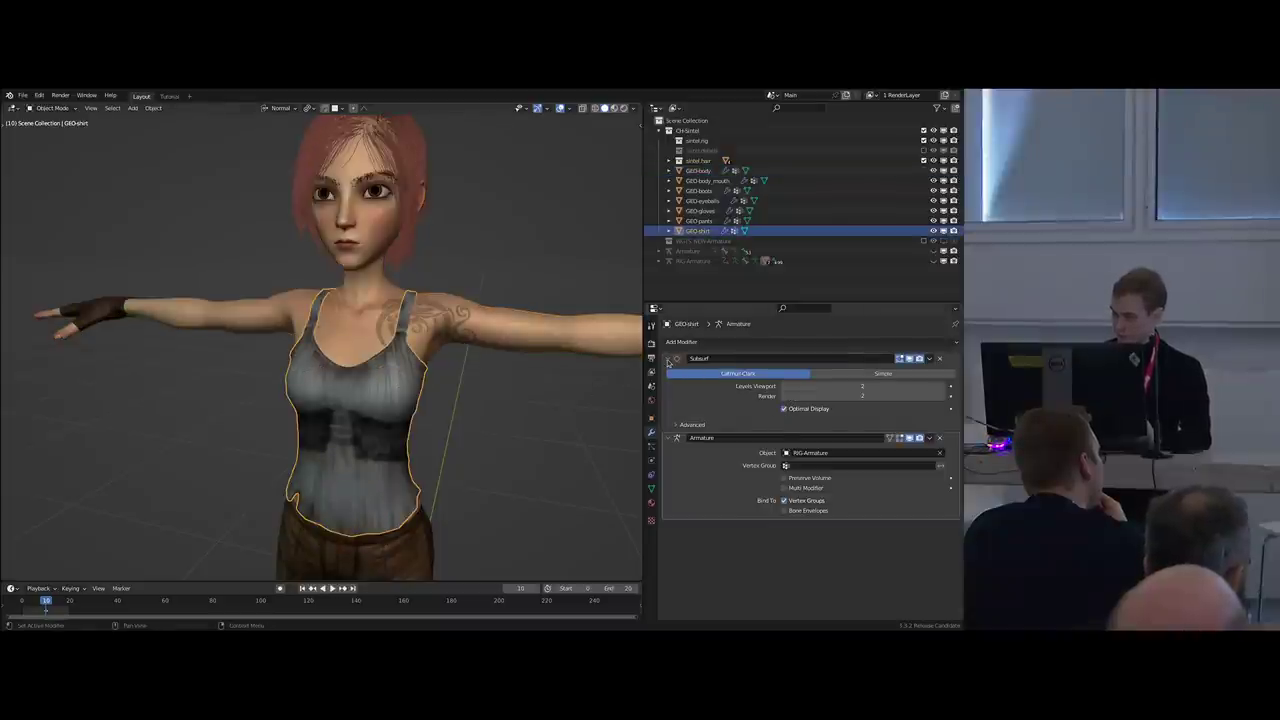
left_click_drag(668, 361, 665, 398)
scroll(361, 371, "down", 2)
scroll(393, 382, "down", 1)
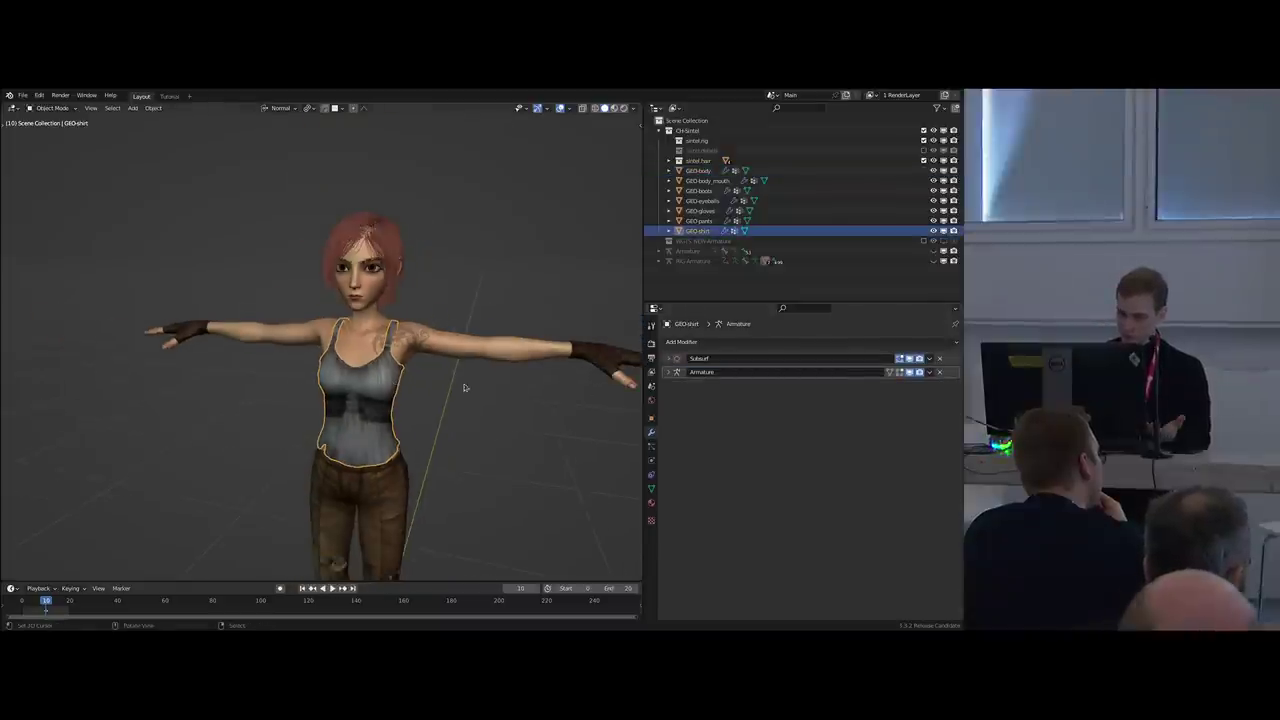
left_click_drag(954, 373, 954, 357)
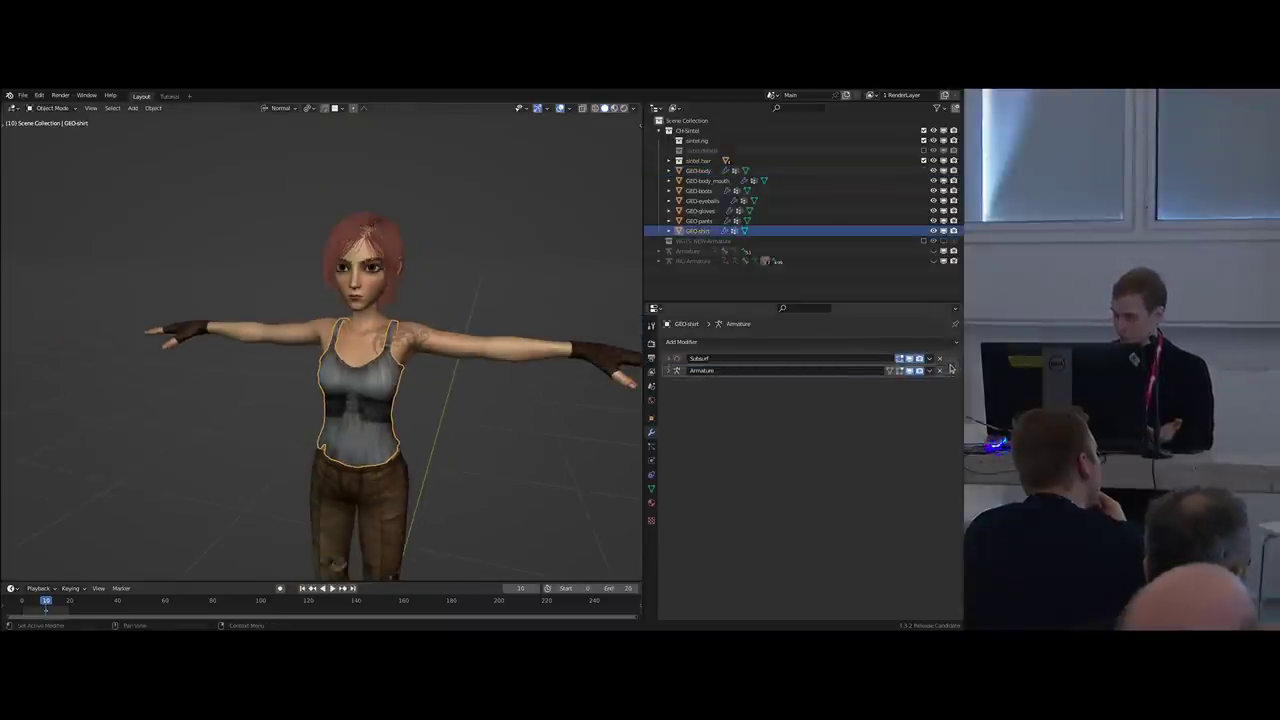
Collapse the modifier settings of the body mesh and of the gloves mesh.
right_click(374, 287)
scroll(600, 345, "up", 1)
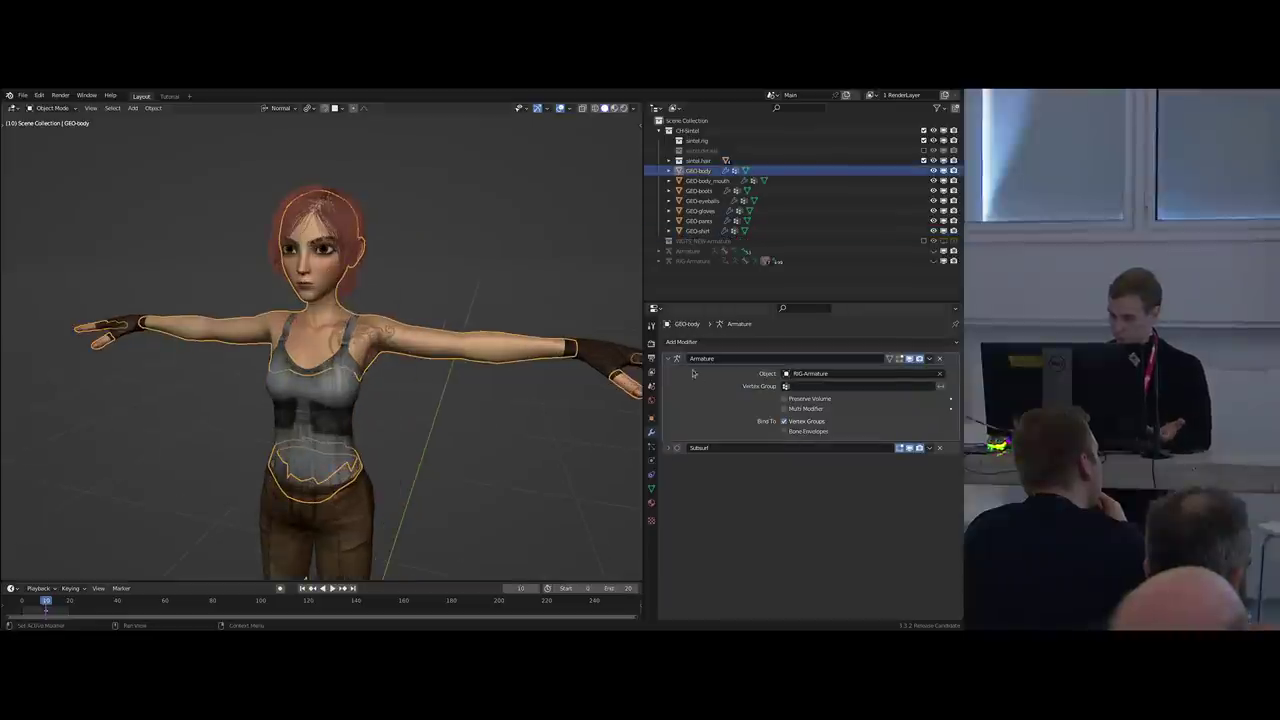
left_click(669, 359)
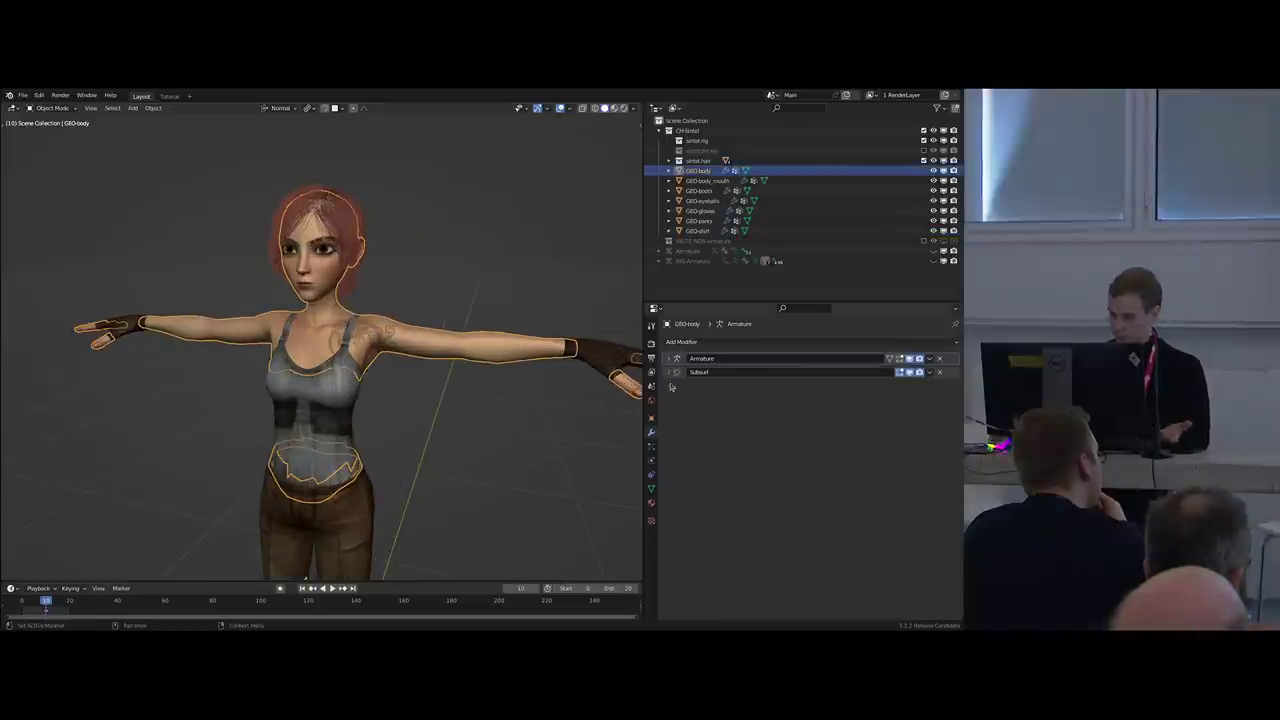
left_click(140, 331)
left_click_drag(669, 359, 789, 381)
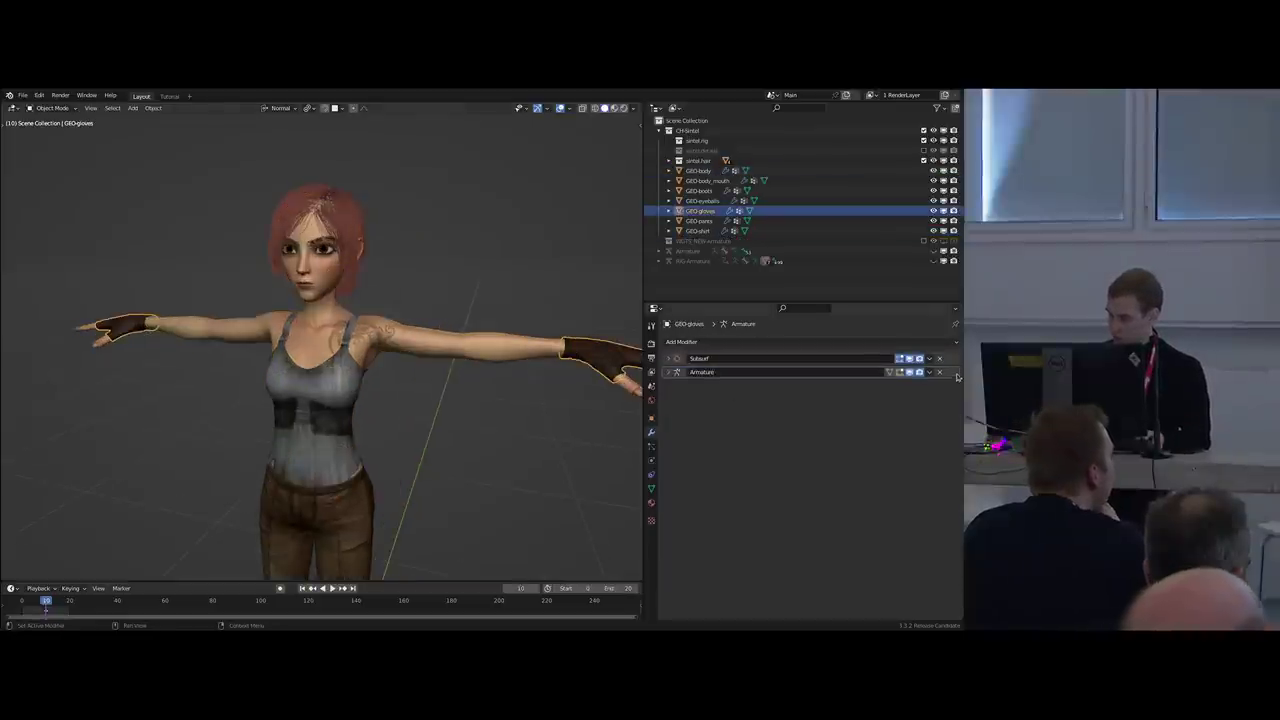
scroll(425, 440, "down", 1)
Collapse the GEO-pants modifiers and move the Armature modifier above Subsurf.
right_click(388, 498)
left_click_drag(669, 359, 703, 403)
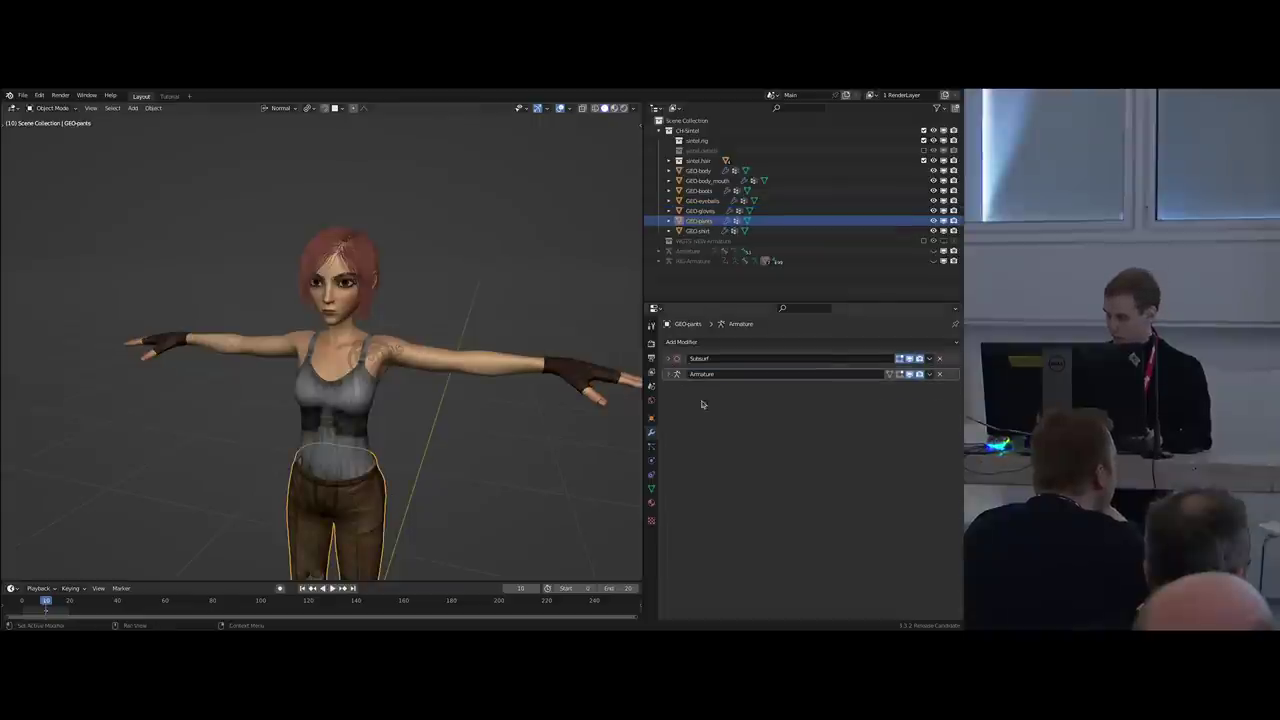
left_click_drag(953, 373, 953, 356)
Unhide the rig, select it and enter Pose Mode.
scroll(420, 385, "down", 2)
middle_click_drag(423, 438, 410, 390, "shift")
key("alt+h")
right_click(384, 350)
scroll(430, 340, "up", 2)
key("Tab")
left_click(438, 400)
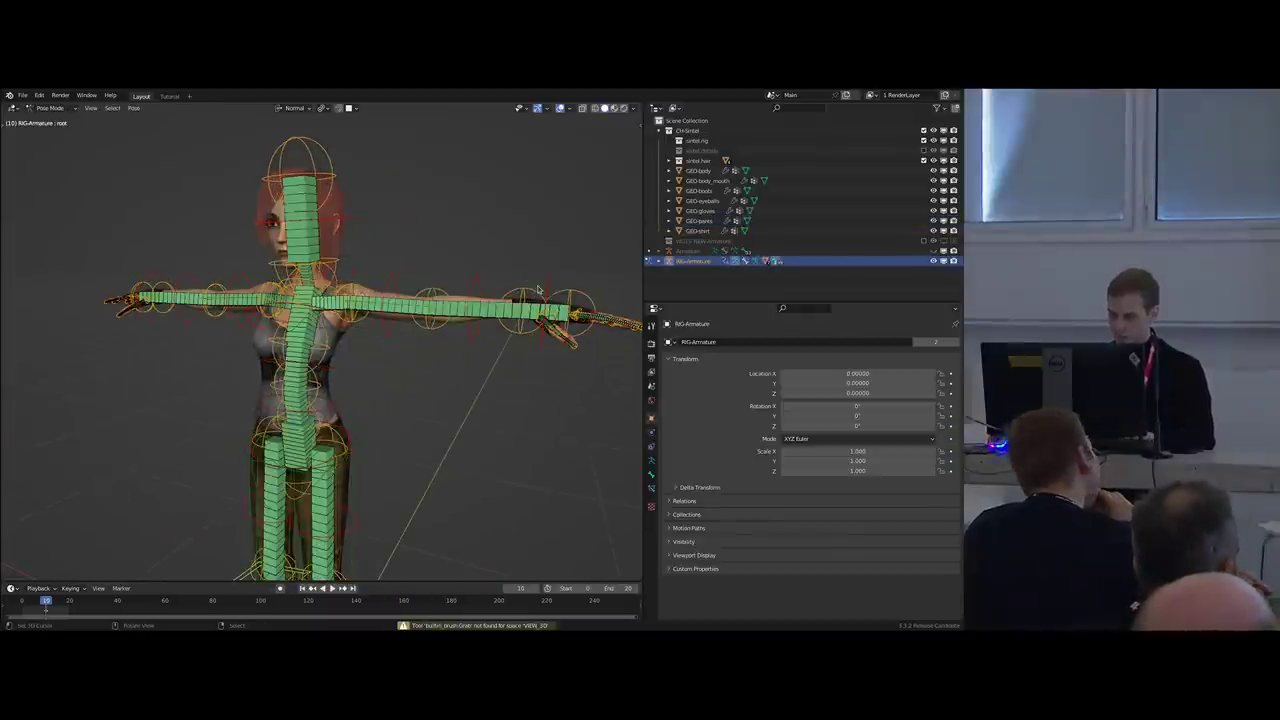
Move the left wrist IK control inward and up to bend the elbow, checking the arm's deformation without overlays.
right_click(541, 304)
key("g")
left_click(479, 304)
key("alt+shift+z")
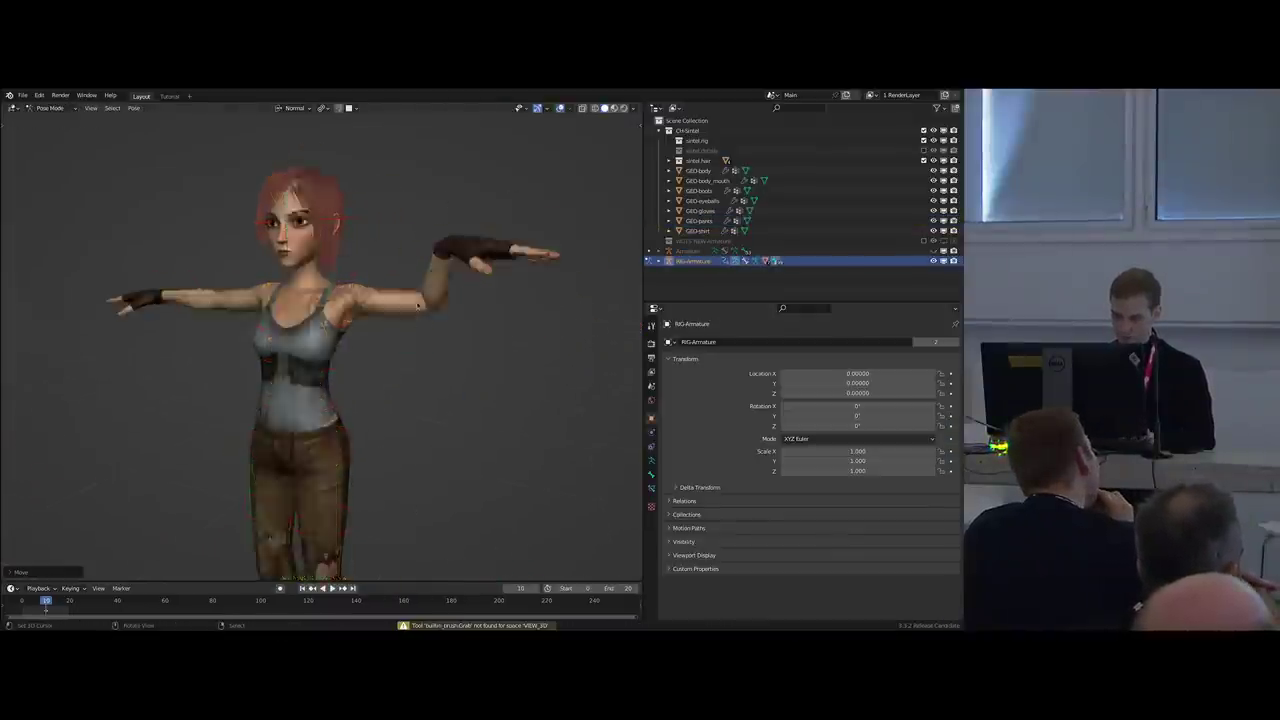
scroll(430, 350, "down", 2)
key("g")
right_click(440, 412)
key("alt+shift+z")
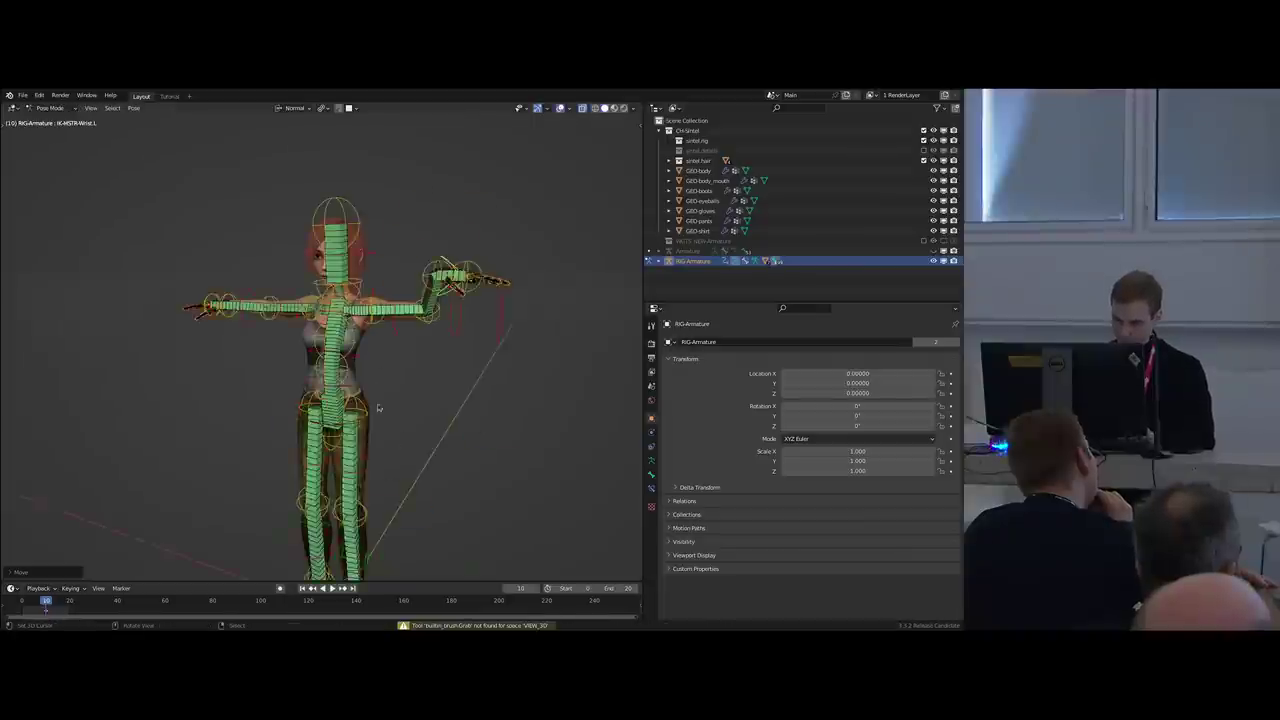
Test-rotate the torso control to inspect the upper body deformation, and undo the rotation.
scroll(395, 370, "up", 2)
right_click(376, 394)
key("r")
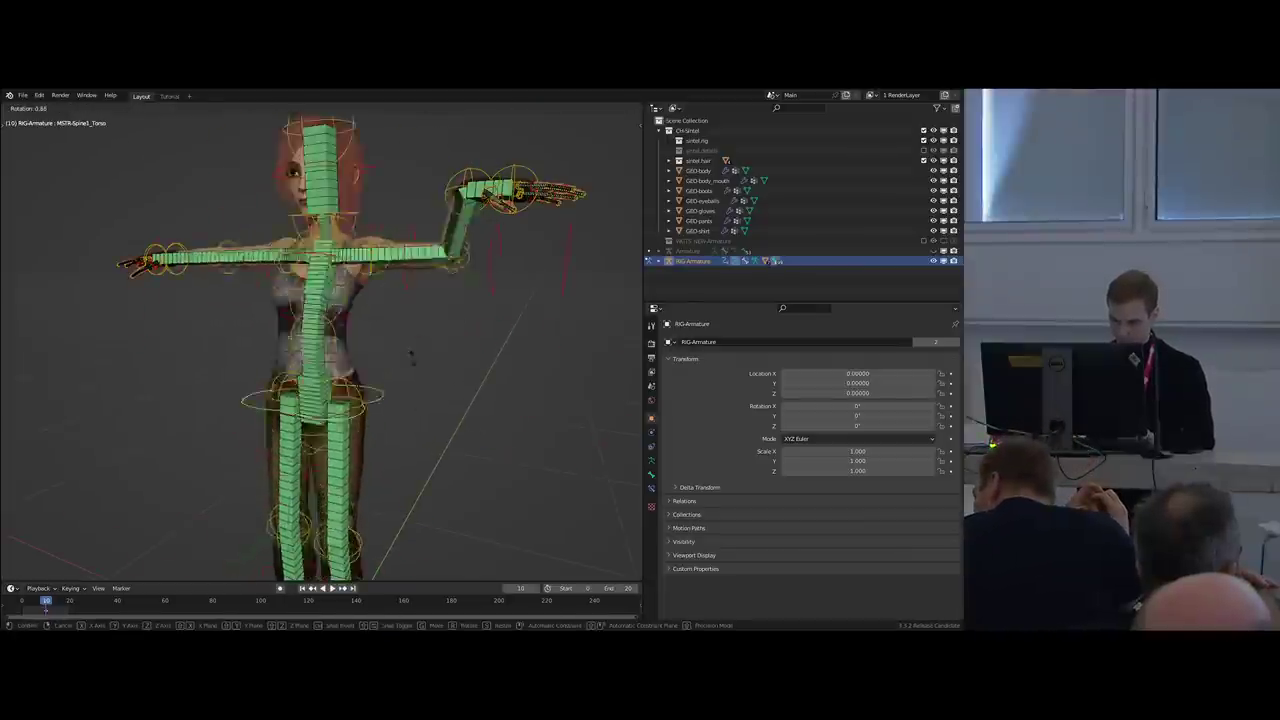
left_click(360, 300)
scroll(360, 302, "up", 5)
middle_click_drag(360, 305, 420, 466)
key("ctrl+z")
scroll(418, 310, "down", 6)
Isolate the left foot IK control and raise it along its local Z axis to bend the leg.
right_click(421, 467)
middle_click_drag(440, 330, 420, 370)
key("shift+h")
key("g")
key("z")
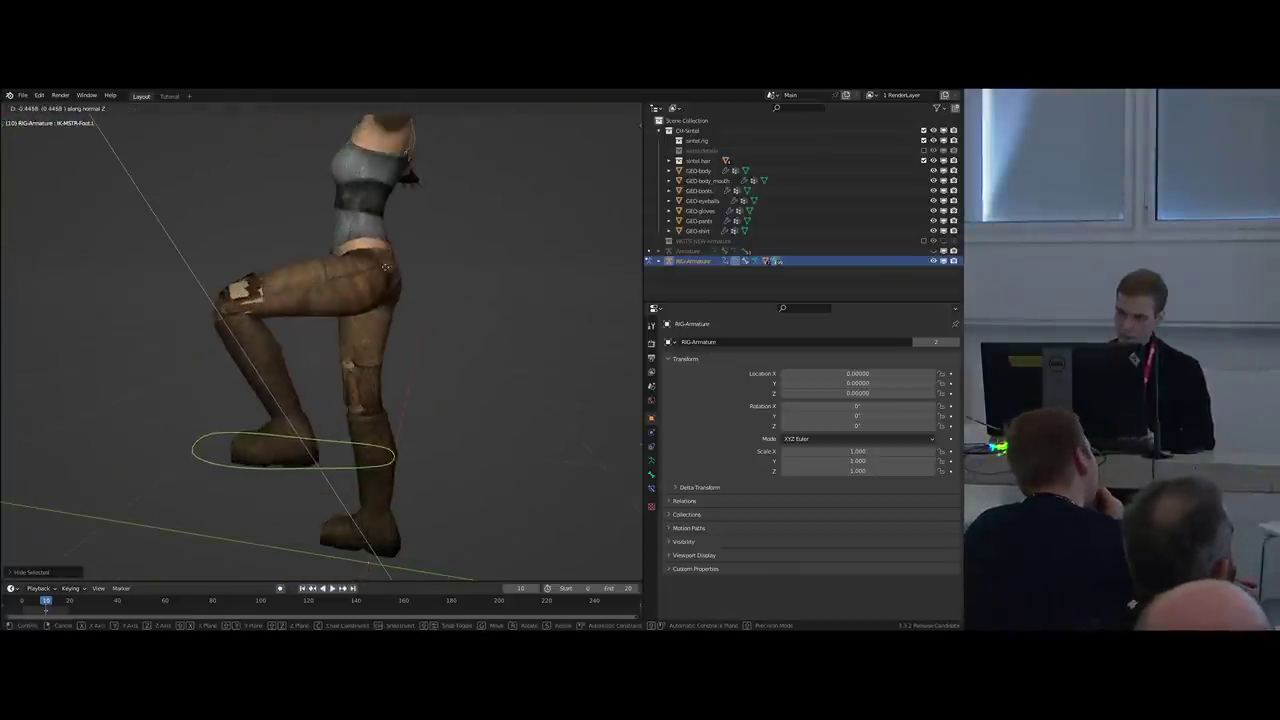
left_click(405, 262)
scroll(403, 260, "up", 5)
middle_click_drag(395, 257, 330, 262)
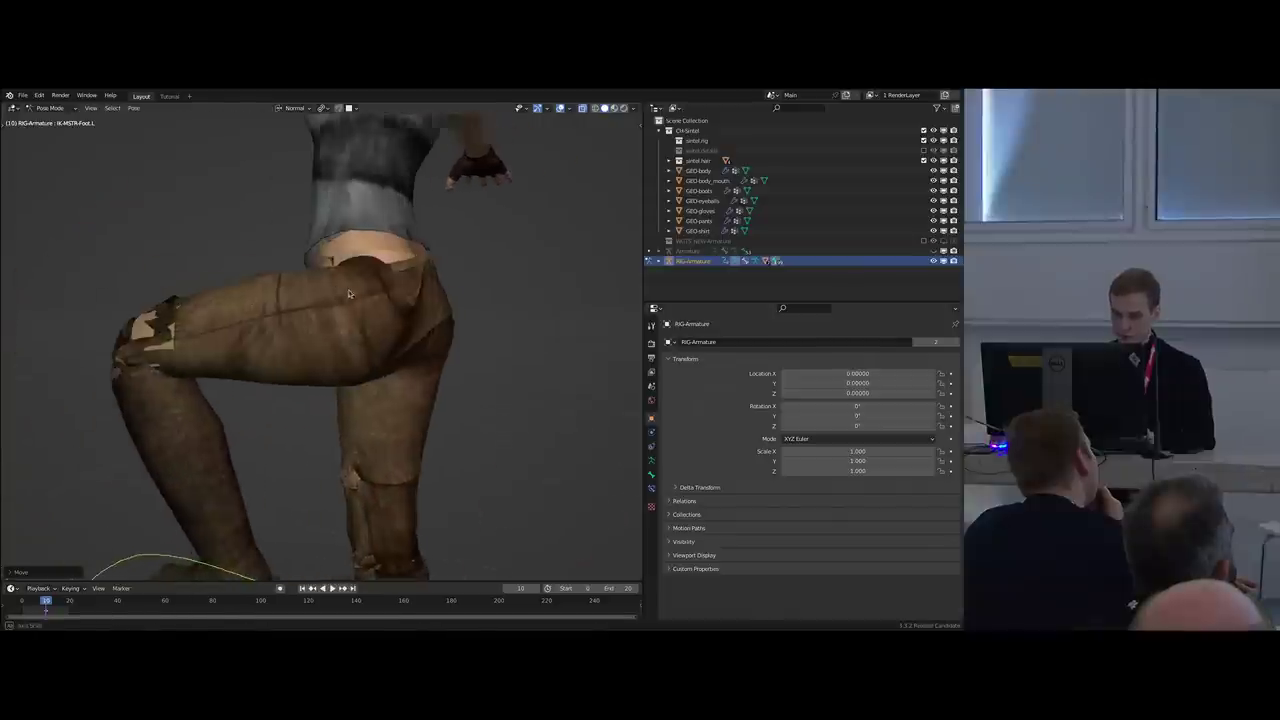
Try further moves of the left foot control along its local Z axis and undo the last move.
key("g")
key("z")
right_click(325, 350)
middle_click_drag(325, 352, 415, 372)
key("g")
key("z")
right_click(400, 366)
key("ctrl+z")
Reposition the left foot IK control along its Z and Y axes to keep the thigh raised with the knee bent.
key("g")
key("z")
left_click(410, 335)
key("g")
key("z")
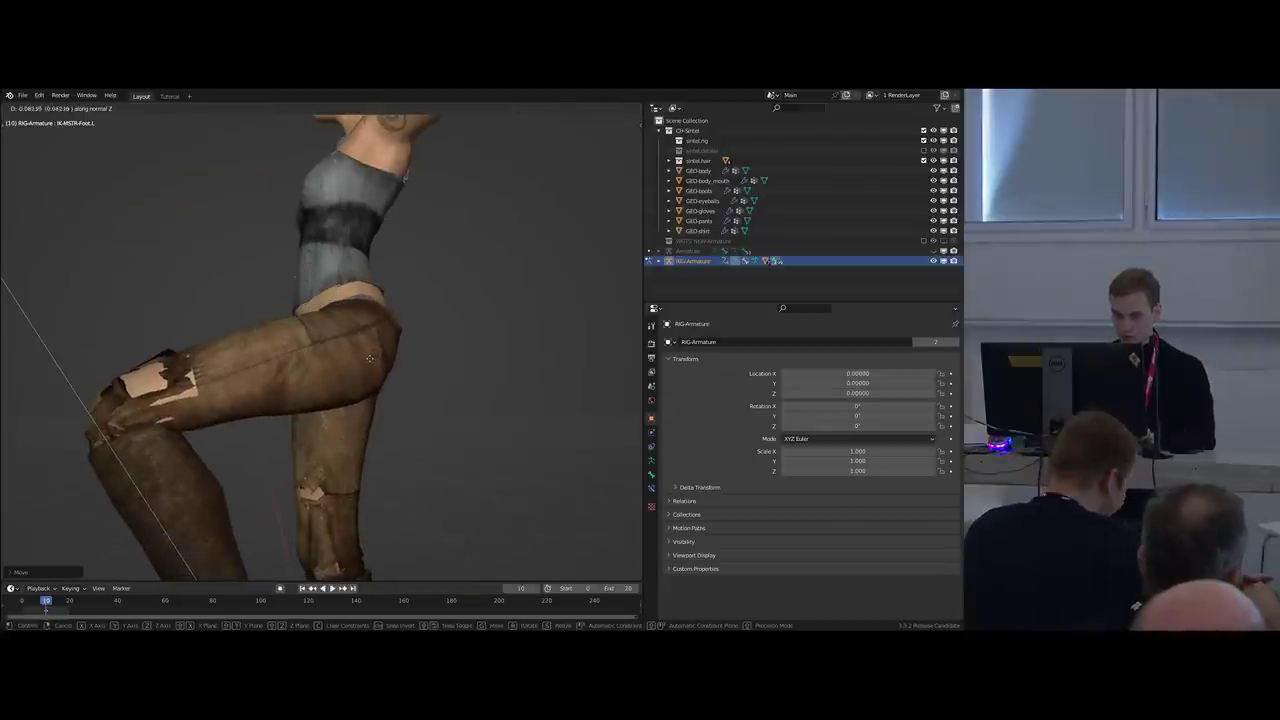
key("y")
key("y")
left_click(345, 338)
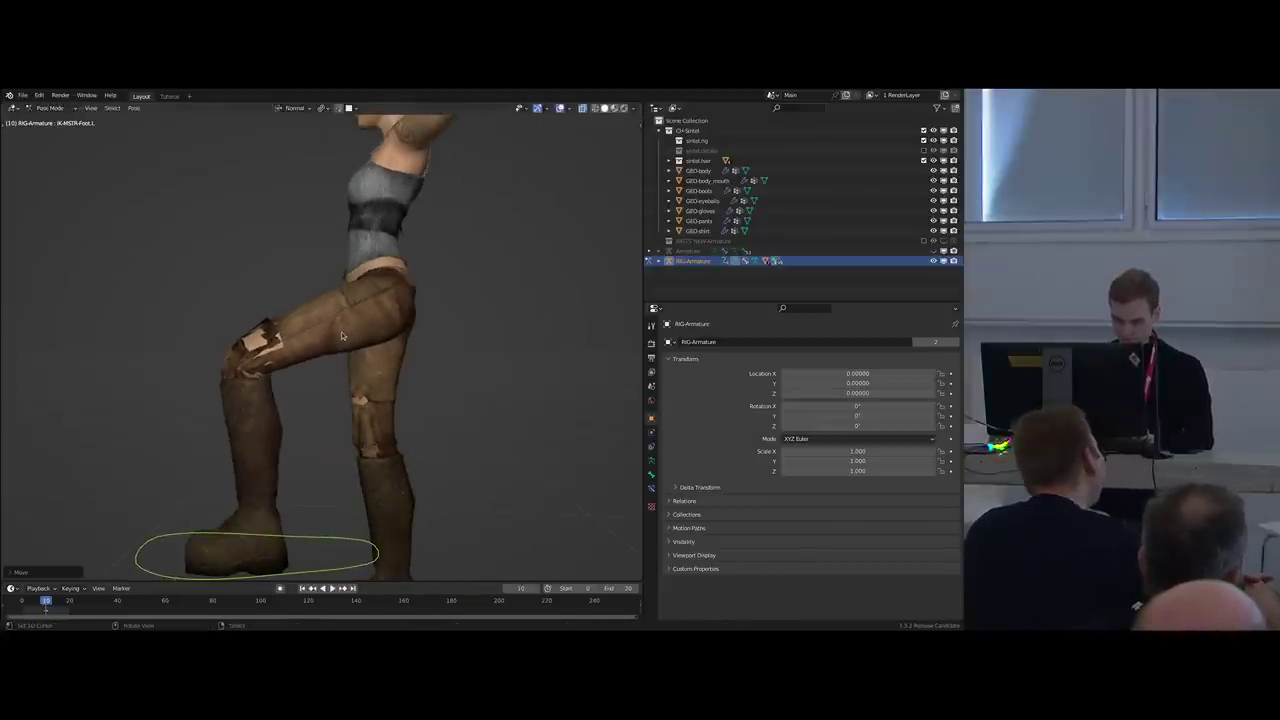
key("g")
key("z")
left_click(350, 293)
Select the pants mesh and enter Weight Paint mode.
right_click(411, 309)
mouse_move(411, 309)
middle_mouse_down()
mouse_move(449, 334)
mouse_move(377, 301)
middle_mouse_up()
scroll(399, 303, "up", 3)
key("ctrl+Tab")
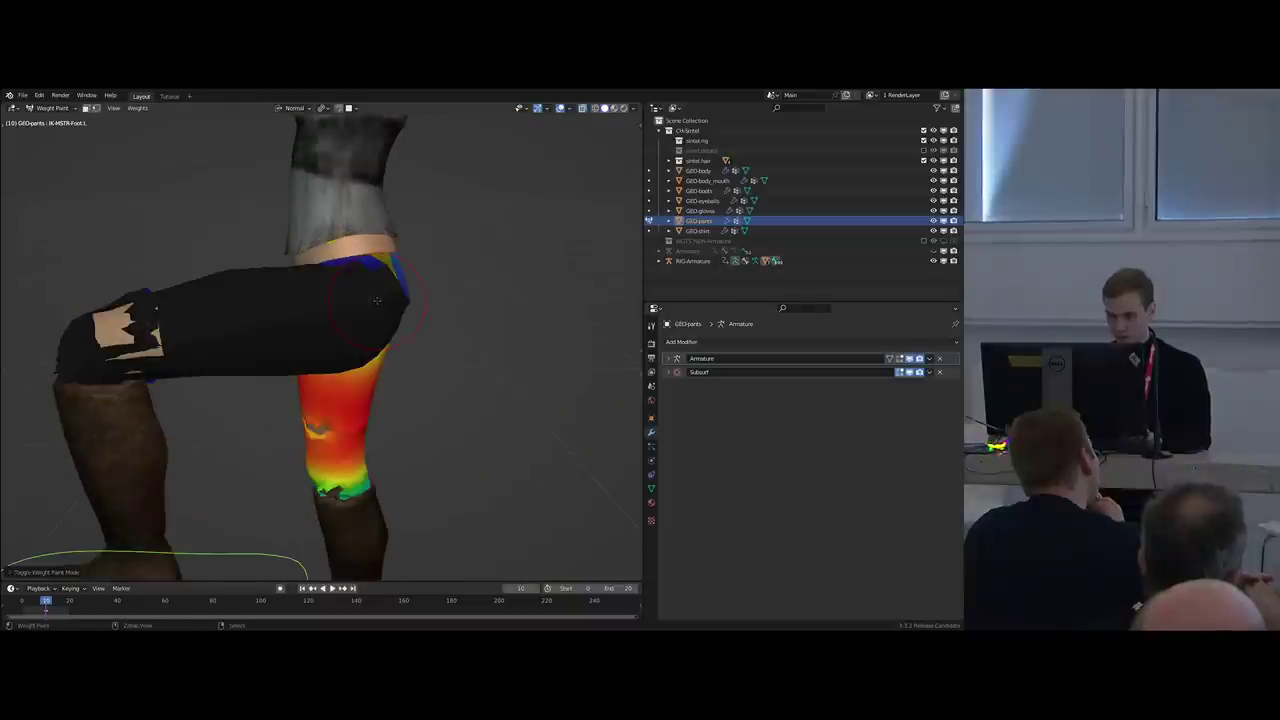
Reveal the hidden armature layers and bones, select the DEF-Thigh.L bone and hide all other bones.
key("shift+m")
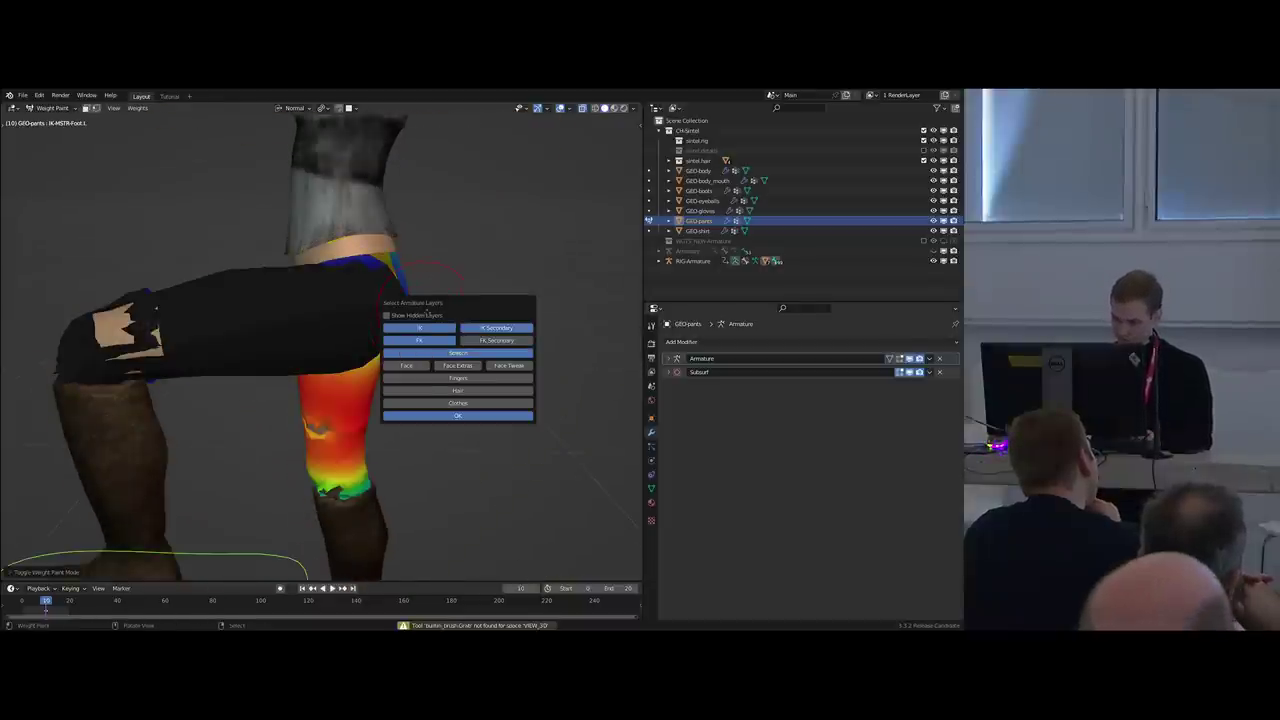
left_click(418, 316)
middle_click_drag(381, 378, 369, 322)
key("alt+h")
right_click(354, 304)
scroll(290, 334, "down", 1)
middle_click_drag(300, 360, 393, 335)
key("shift+h")
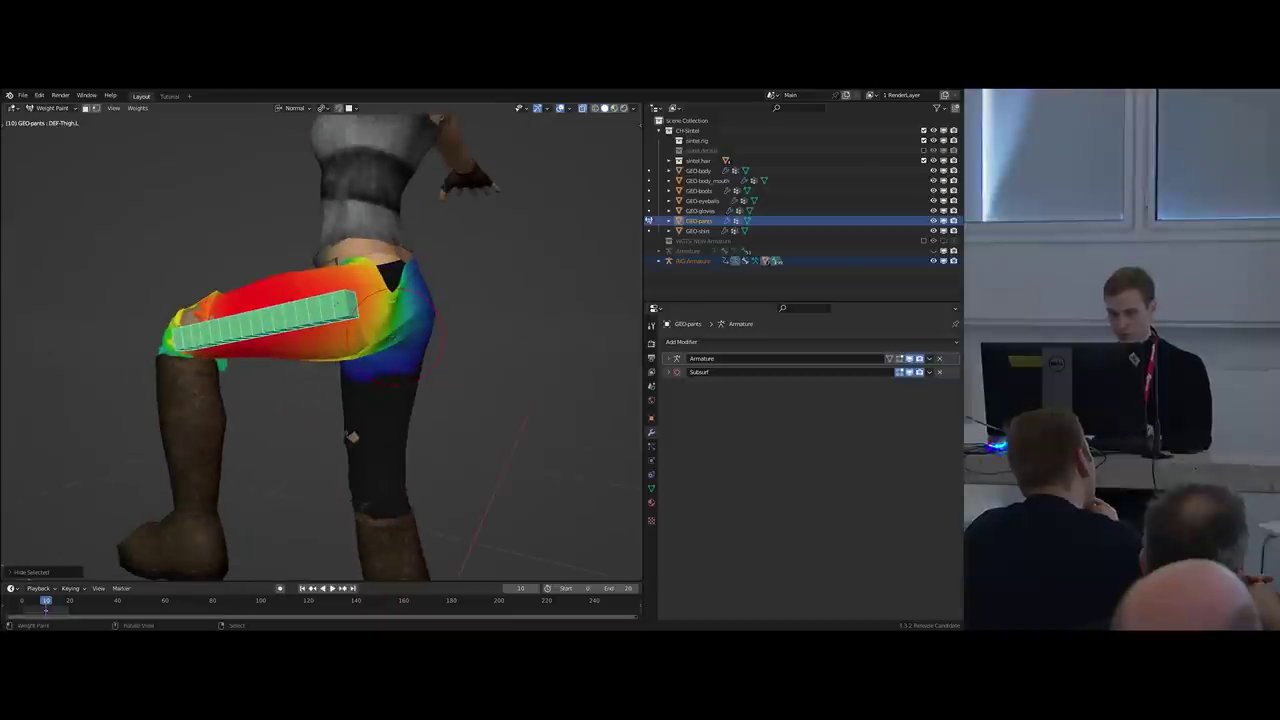
Open the add-on preferences and filter the enabled add-ons for "easy" to locate Easy Weight.
left_click(40, 97)
left_click(66, 247)
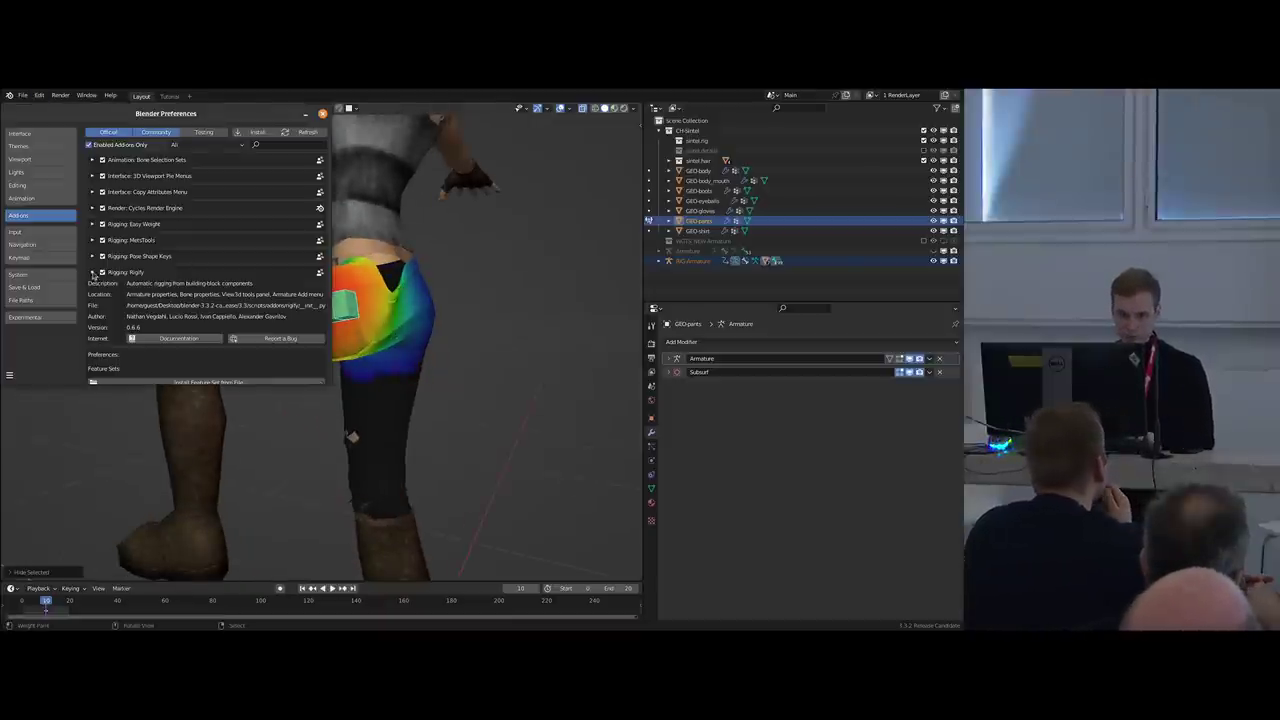
left_click(92, 272)
type("easy")
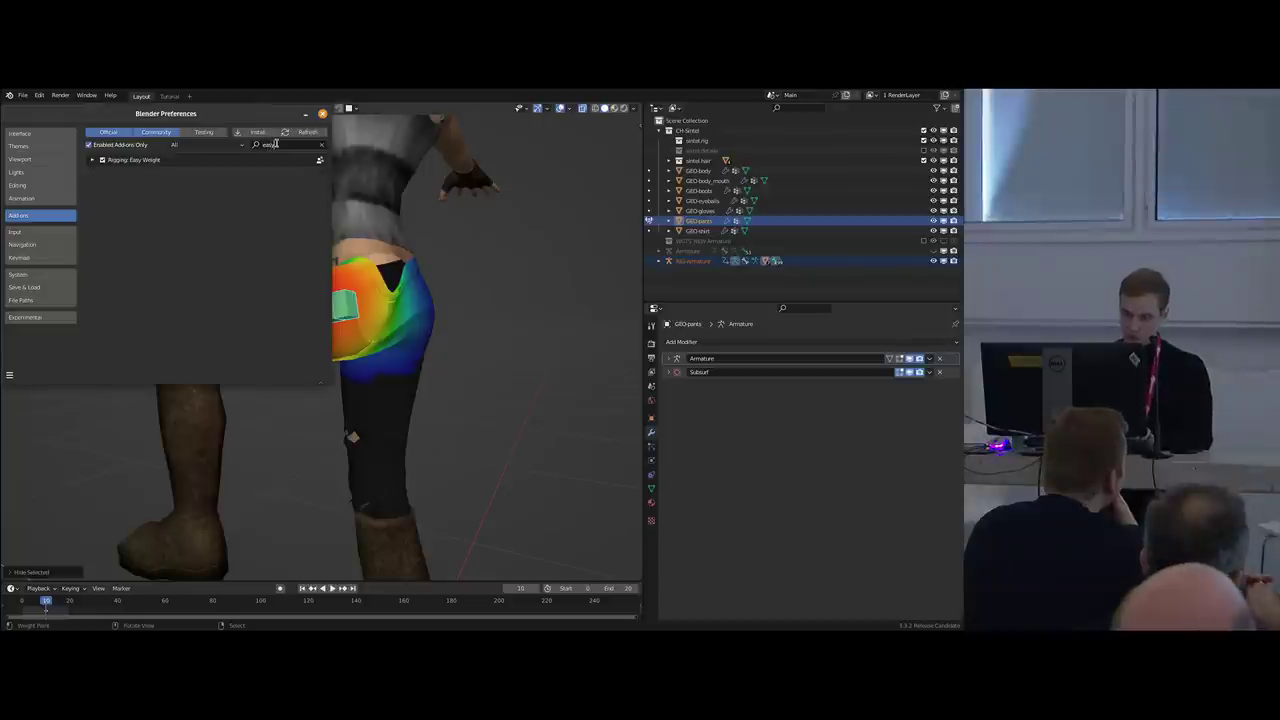
Switch to Firefox, search for "blender gitlab easyweight" and open the Easy Weight GitLab page at the README's Entering Weight Paint Mode section.
key("alt+Tab")
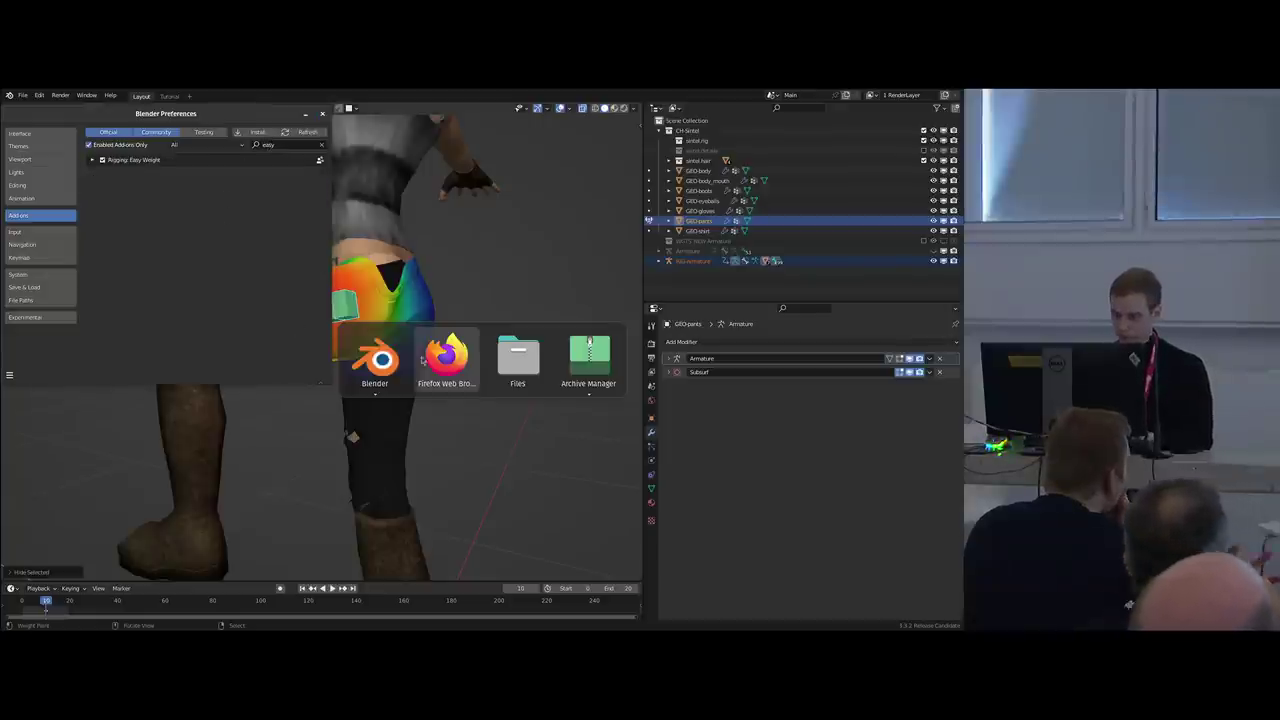
key("ctrl+t")
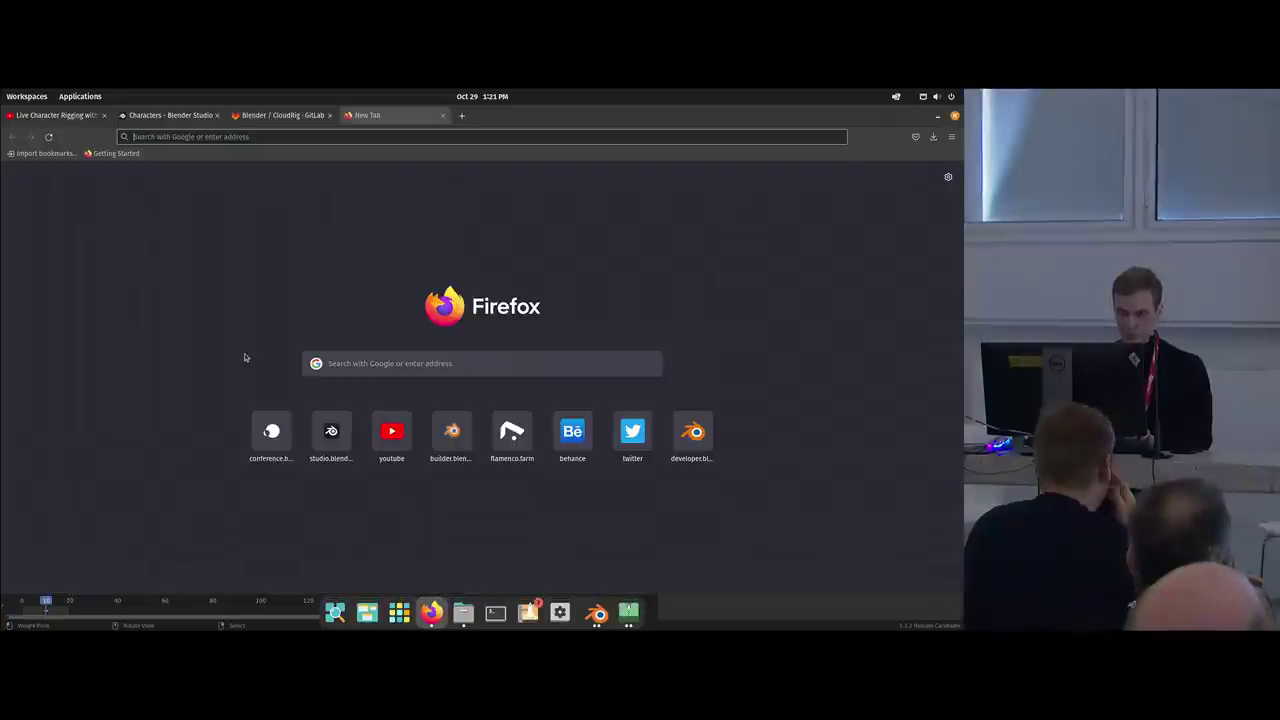
type("blender gitlab easywe")
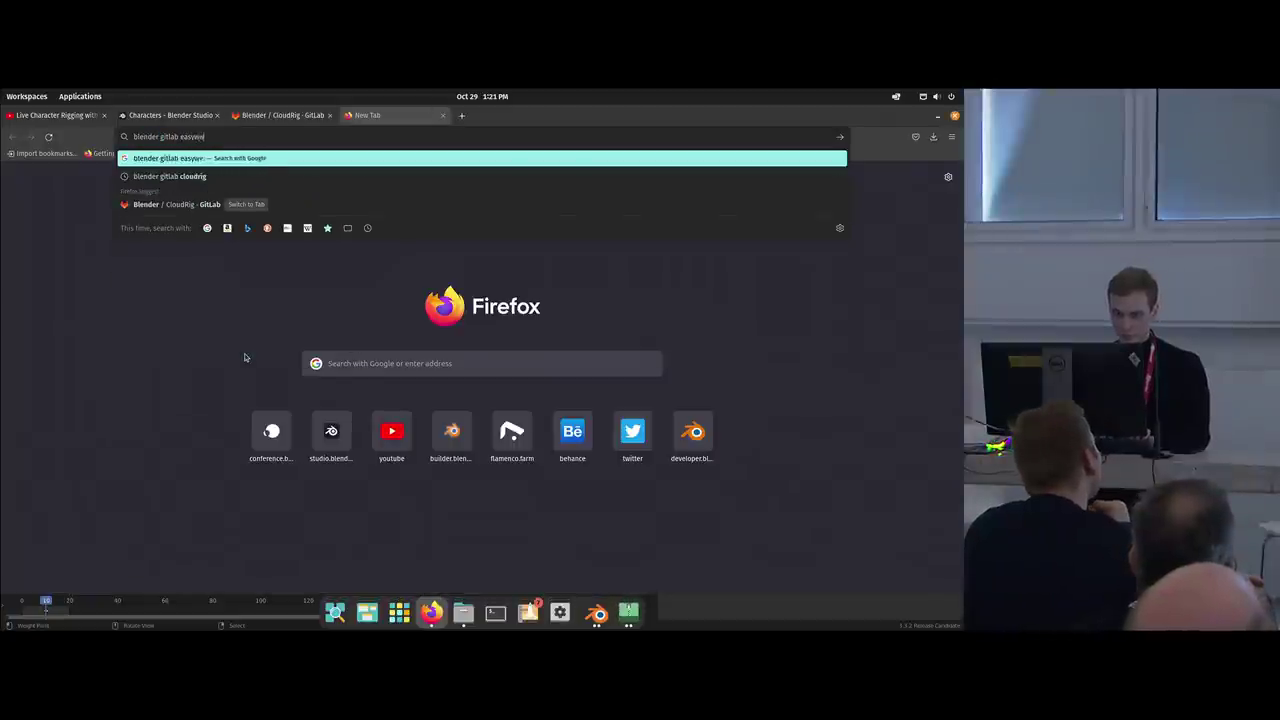
type("ight")
key("Return")
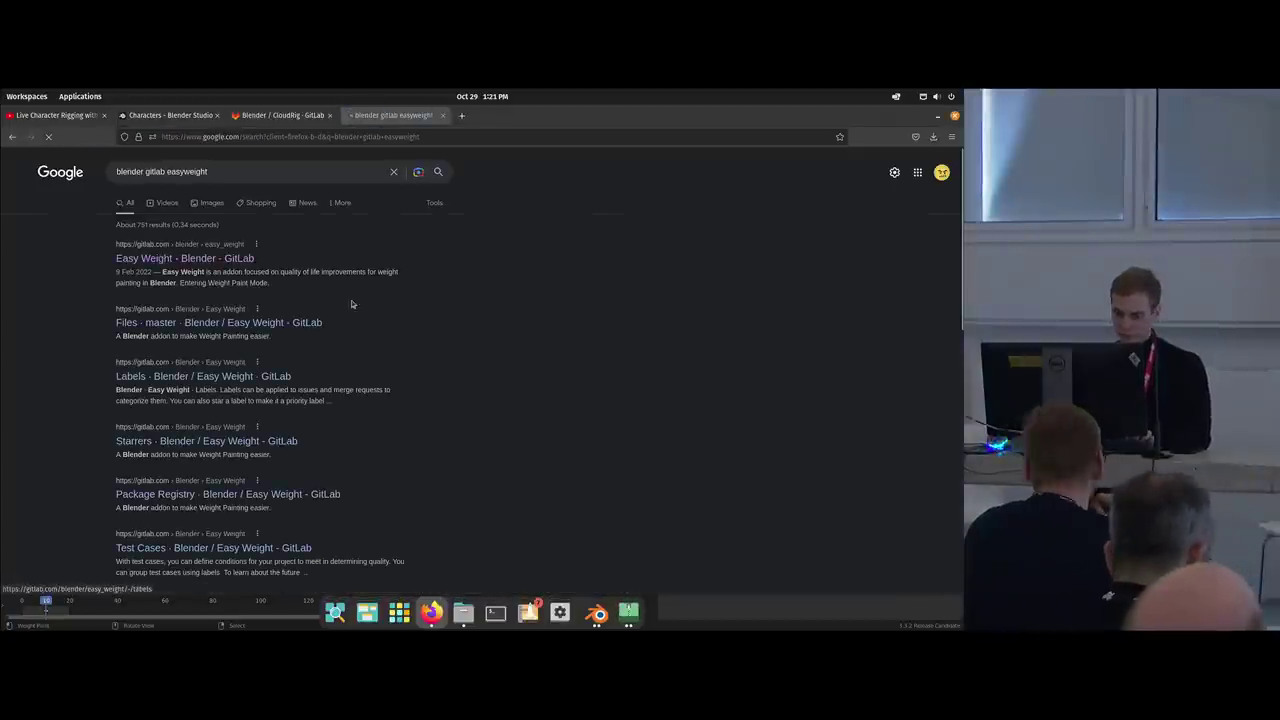
scroll(252, 385, "down", 8)
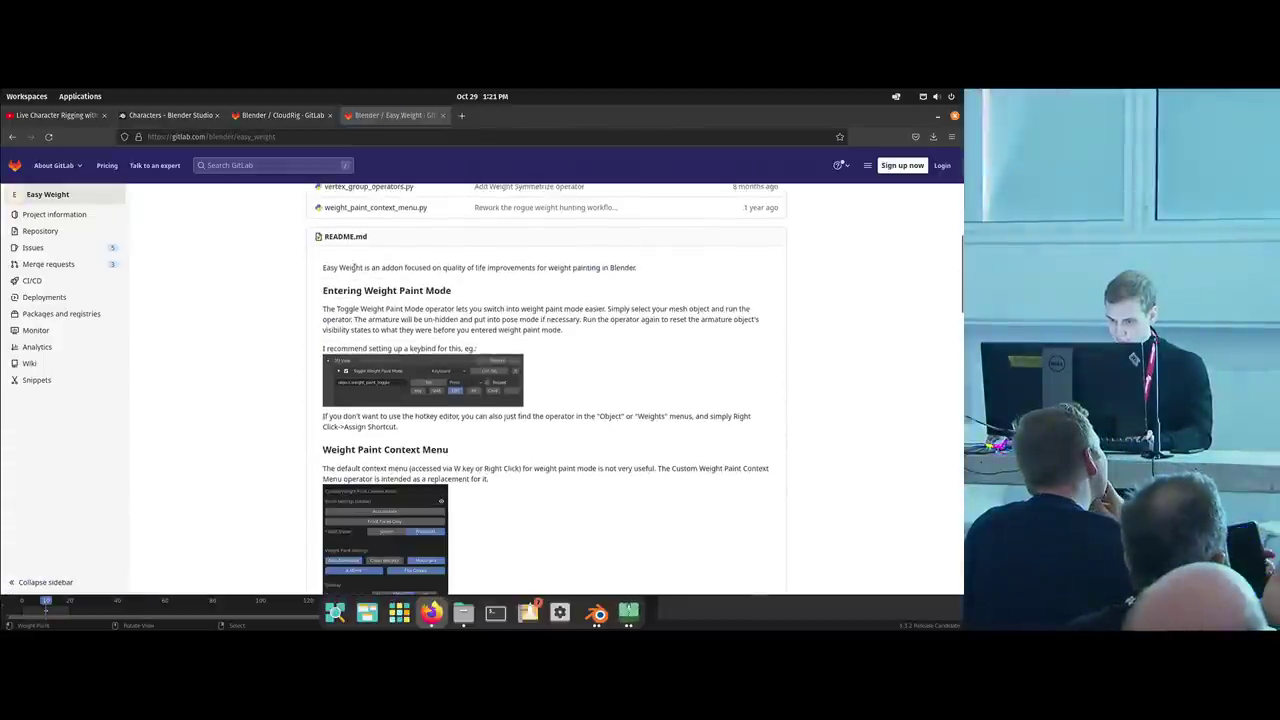
scroll(369, 309, "down", 1)
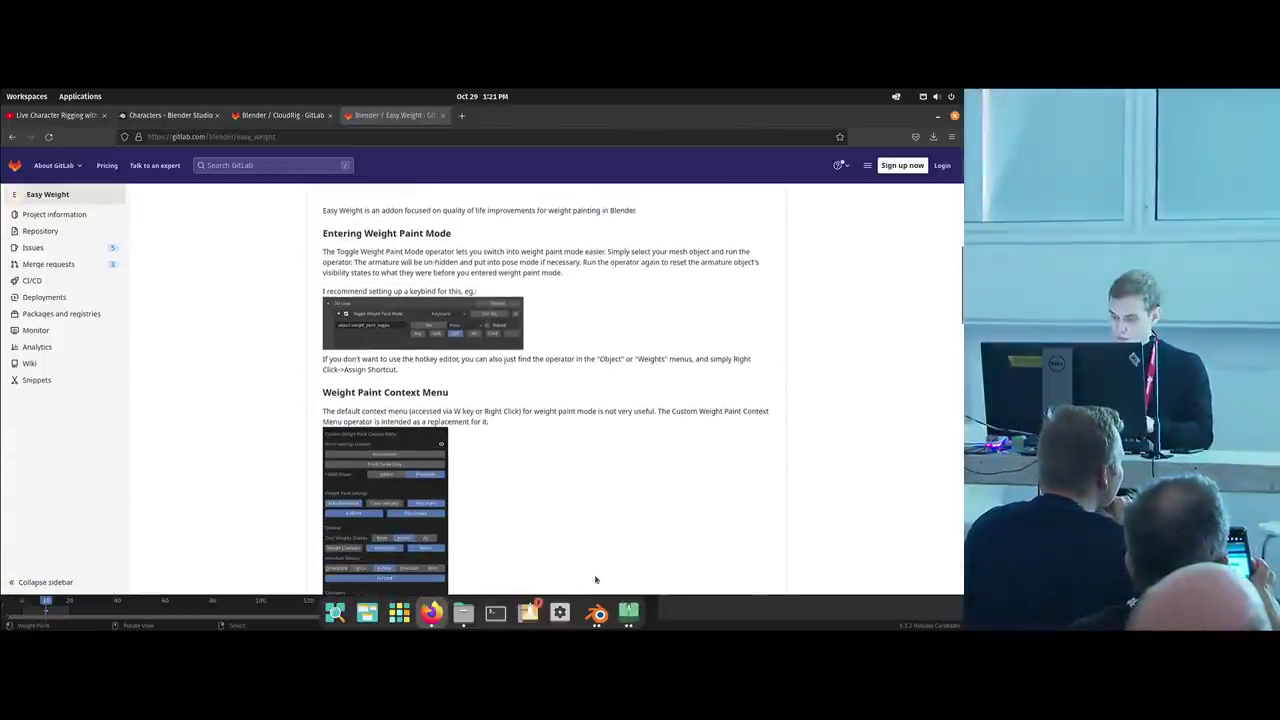
Switch back to Blender, leave Weight Paint mode and select the rig armature in Object Mode.
left_click(597, 609)
key("alt+Tab")
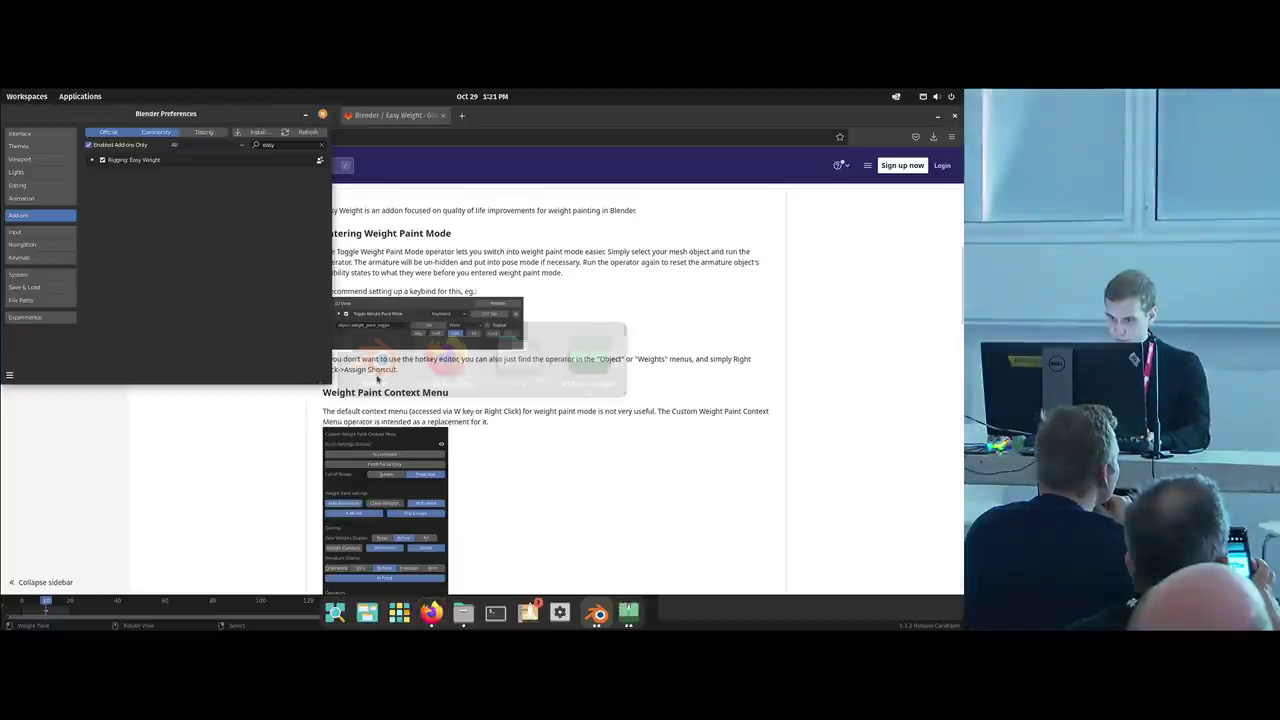
left_click(597, 609)
middle_click_drag(420, 335, 359, 315)
key("ctrl+Tab")
right_click(321, 309)
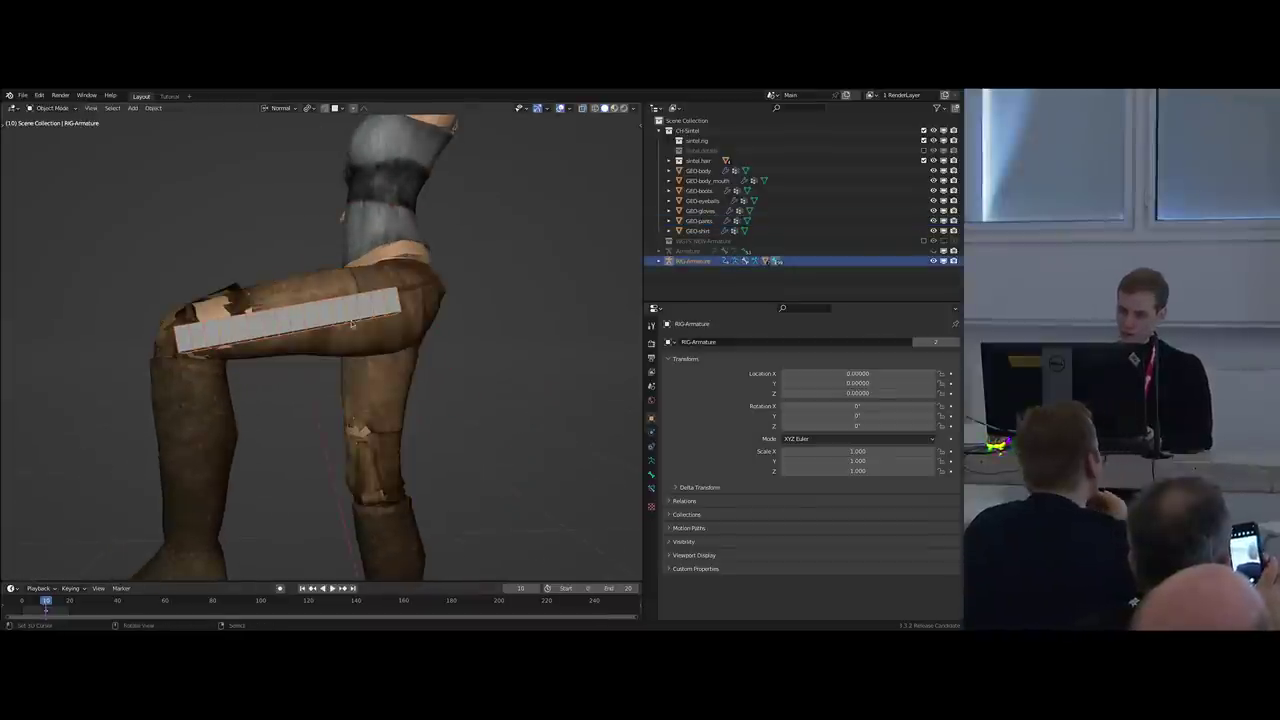
Add the pants mesh to the selection as the active object and enter Weight Paint mode.
left_click(297, 292, "shift")
key("ctrl+Tab")
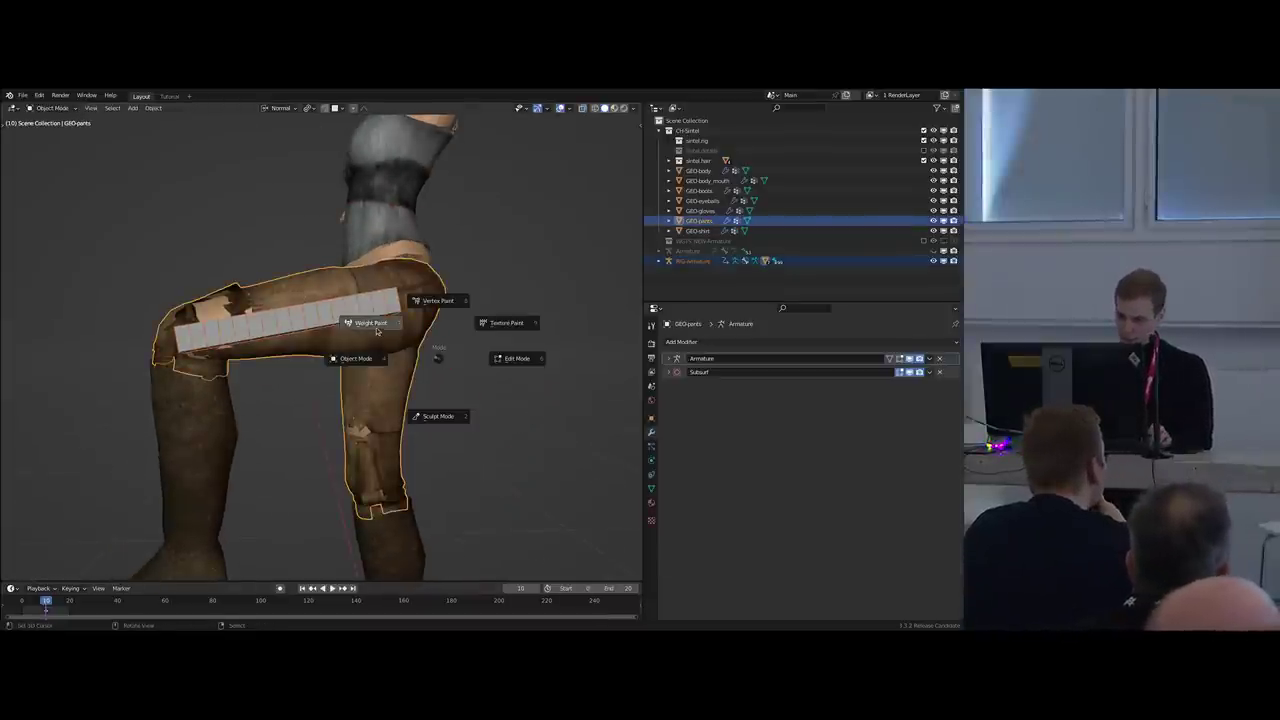
left_click(376, 329)
Leave Weight Paint mode, hide the armature, and re-enter the mode on the pants mesh with Easy Weight's Toggle Weight Paint Mode operator.
key("ctrl+Tab")
right_click(425, 328)
mouse_move(426, 329)
middle_mouse_down()
mouse_move(357, 328)
mouse_move(443, 343)
mouse_move(362, 339)
mouse_move(387, 323)
mouse_move(487, 323)
middle_mouse_up()
right_click(357, 324)
key("h")
right_click(350, 323)
key("ctrl+Tab")
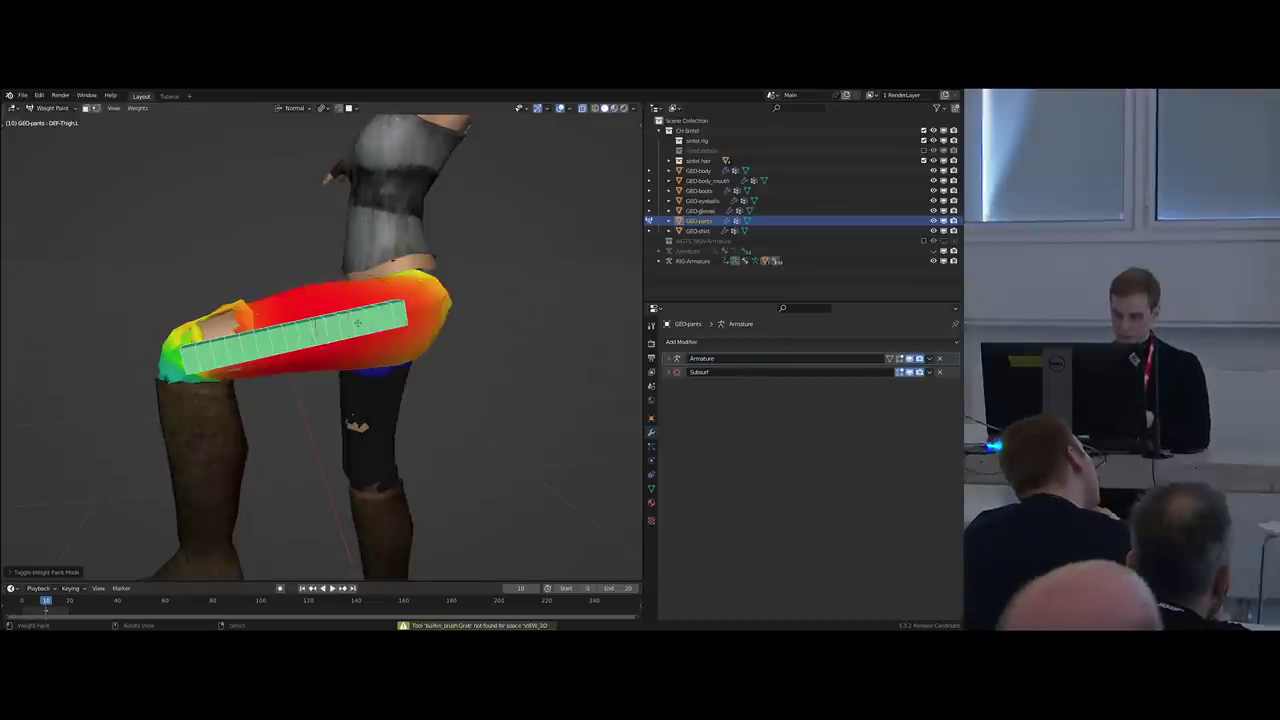
Check the README's Weight Paint Context Menu section in Firefox and open the Custom Weight Paint Context Menu on the pants in Blender.
key("alt+Tab")
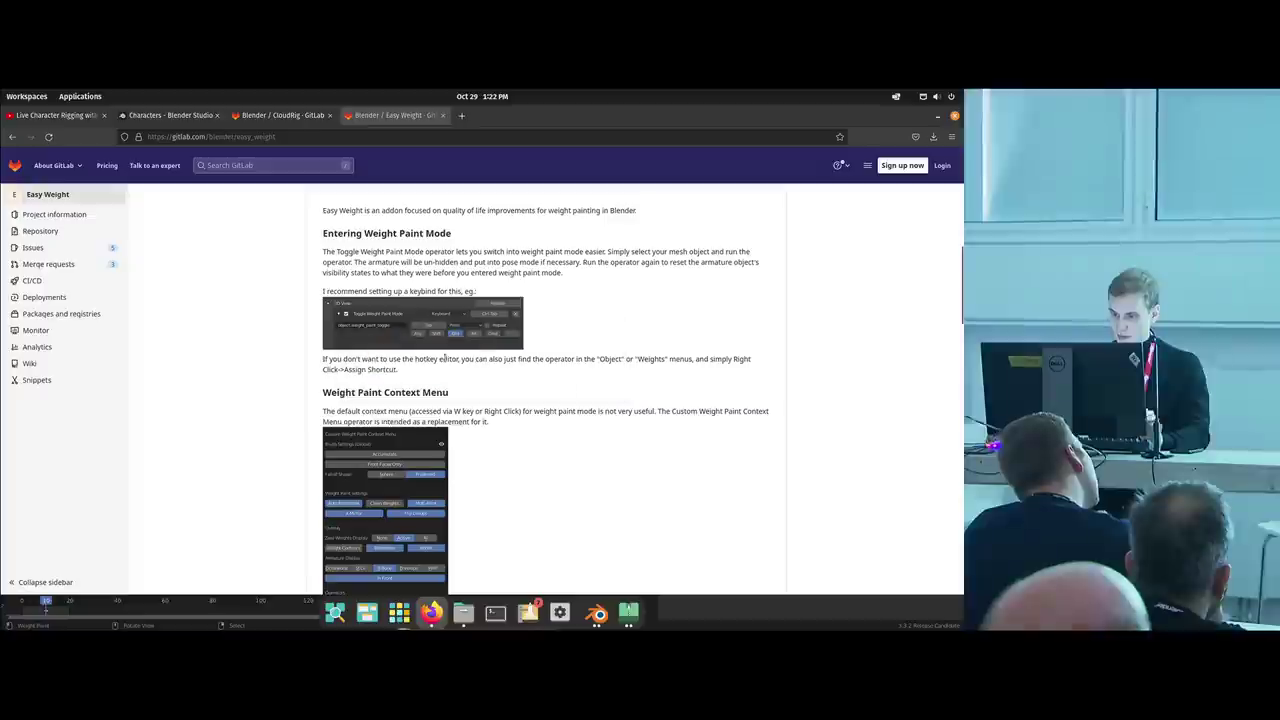
scroll(298, 366, "down", 3)
key("alt+Tab")
key("w")
mouse_move(399, 308)
left_mouse_down()
mouse_move(265, 212)
mouse_move(189, 182)
left_mouse_up()
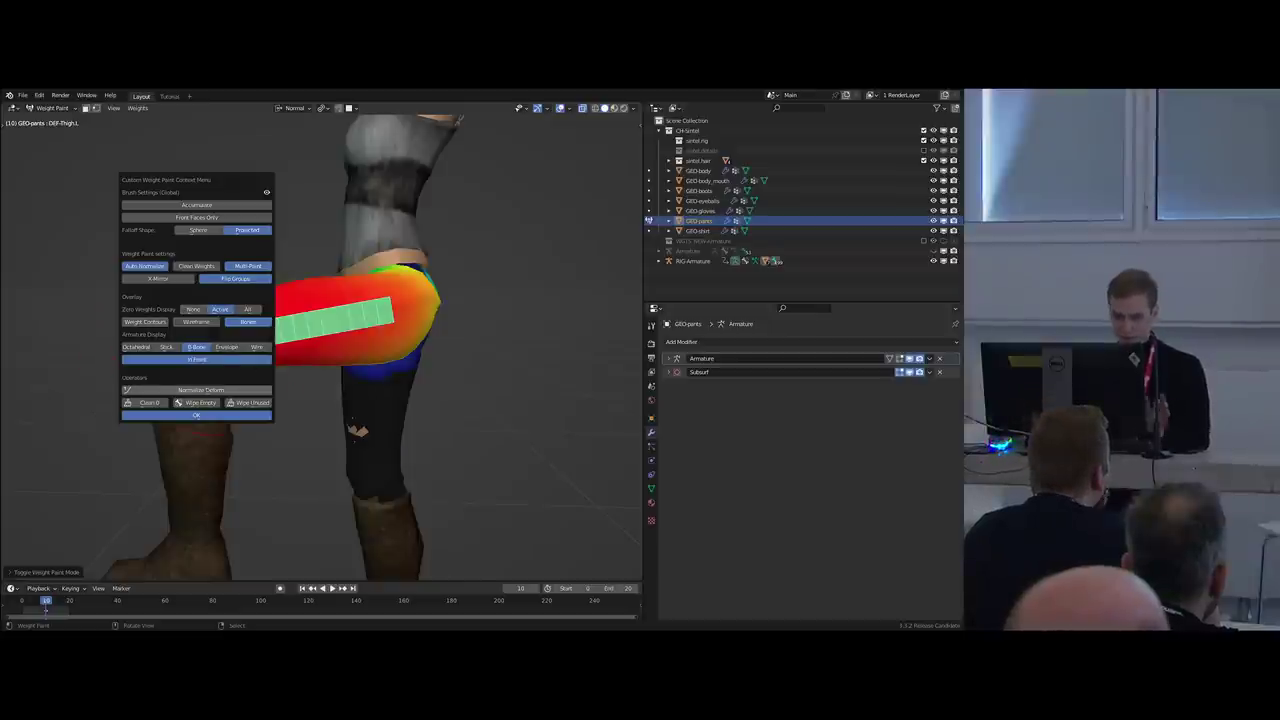
left_click_drag(188, 184, 231, 192)
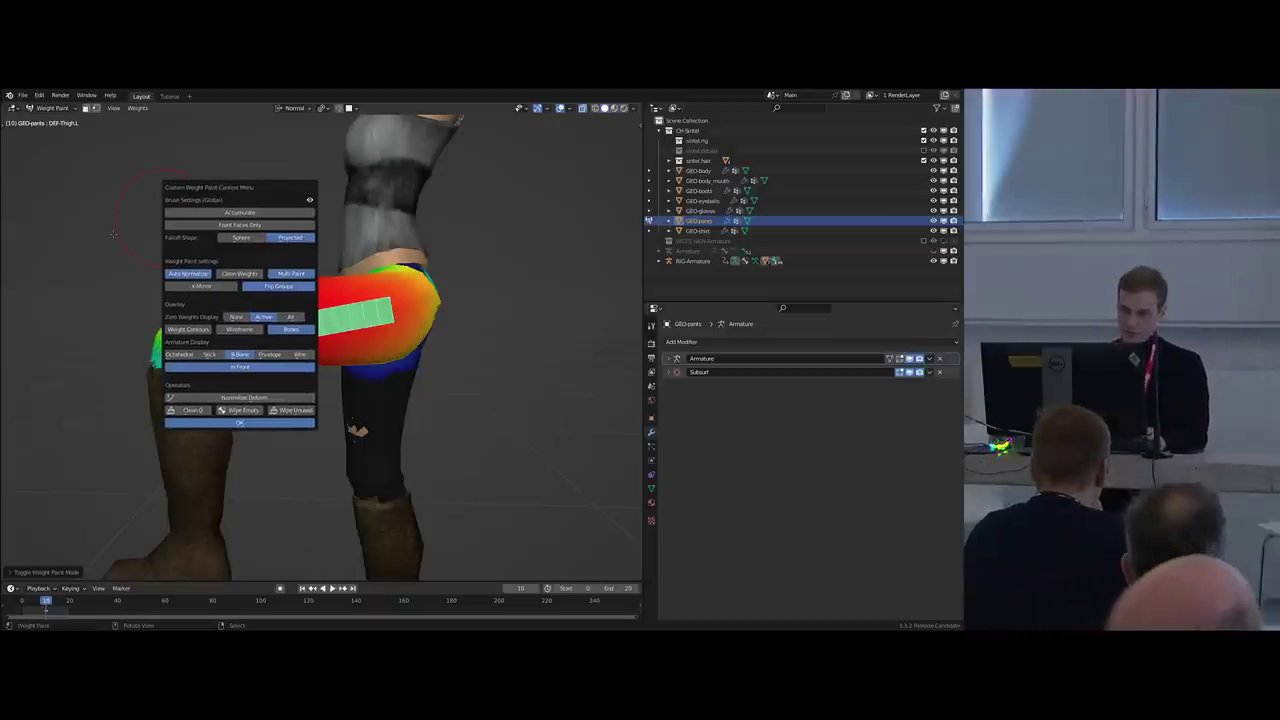
Review the README's context menu description and recommended shortcut override in Firefox, and compare them with the open menu in Blender.
key("alt+Tab")
scroll(282, 328, "down", 2)
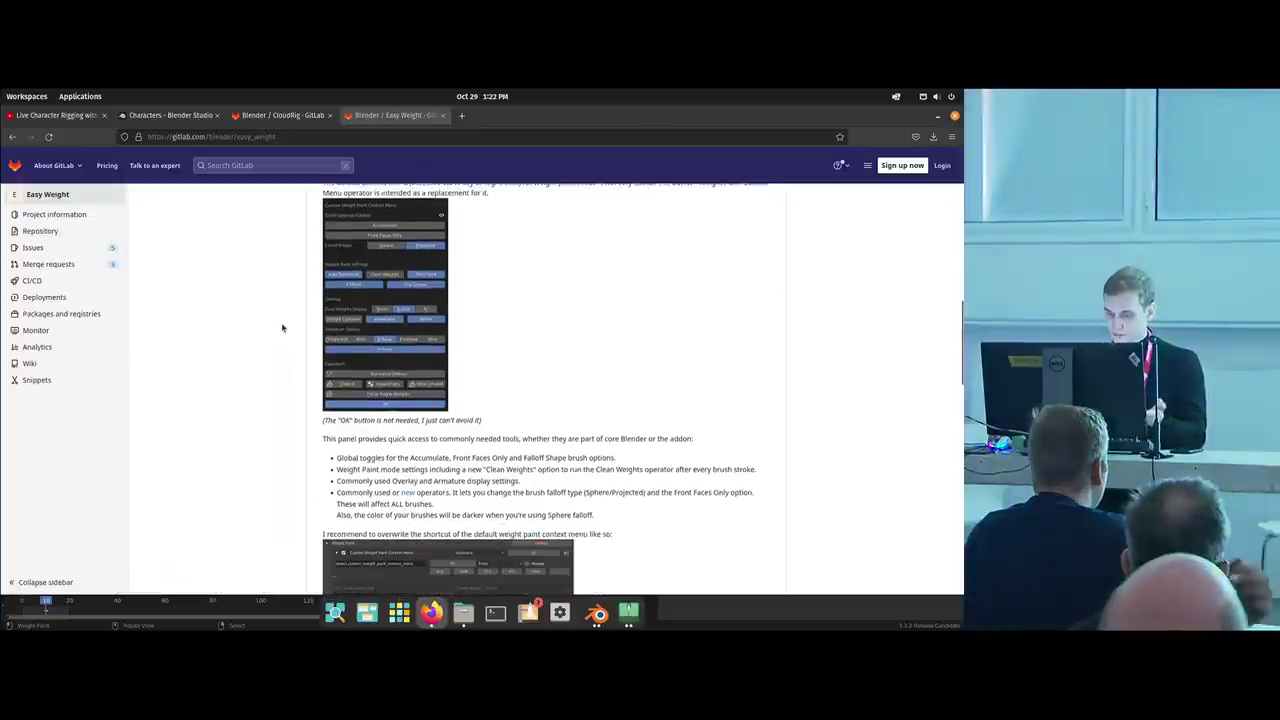
scroll(282, 327, "down", 5)
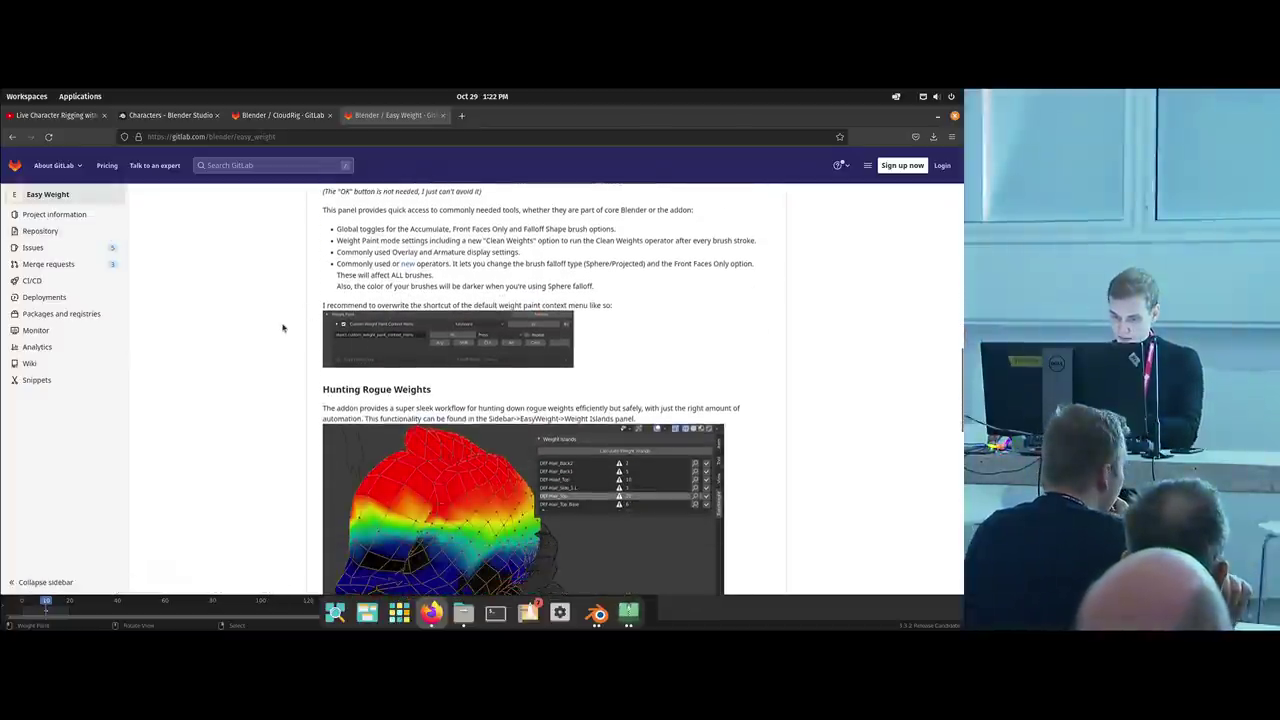
scroll(283, 326, "down", 4)
scroll(280, 347, "up", 4)
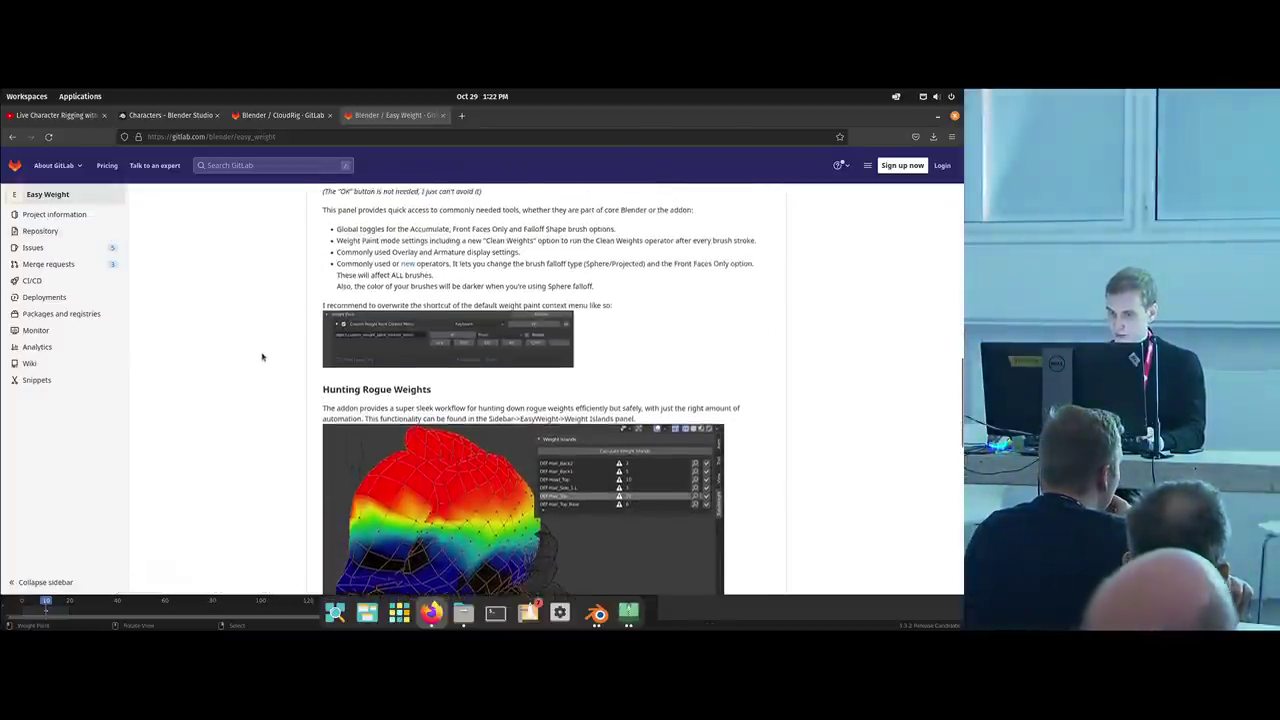
scroll(264, 358, "up", 5)
left_click_drag(322, 220, 460, 224)
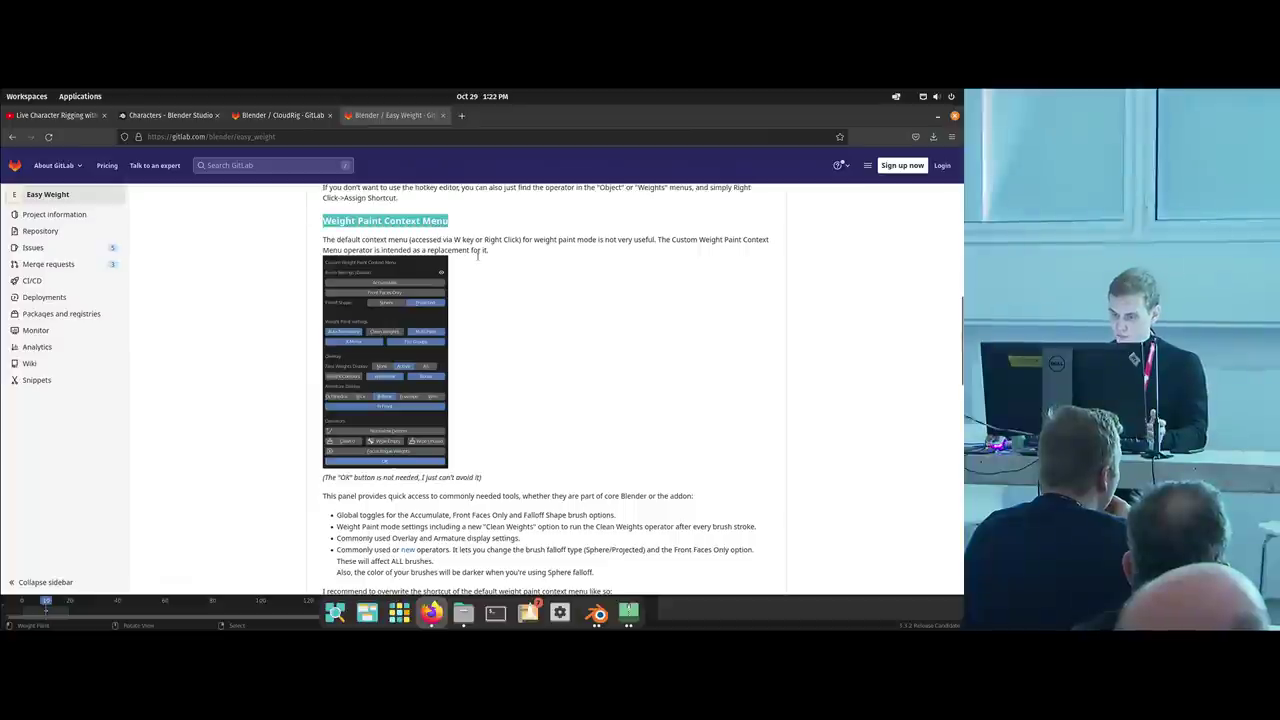
left_click(480, 253)
scroll(373, 408, "down", 4)
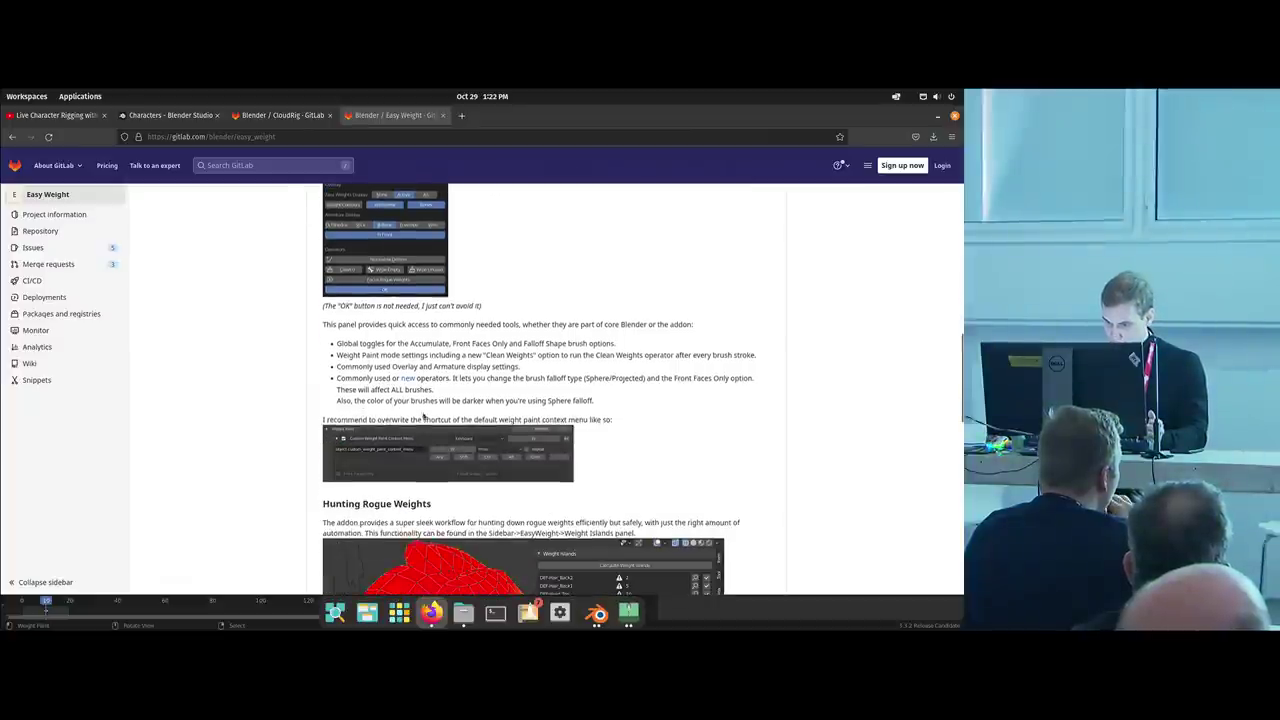
scroll(455, 351, "down", 3)
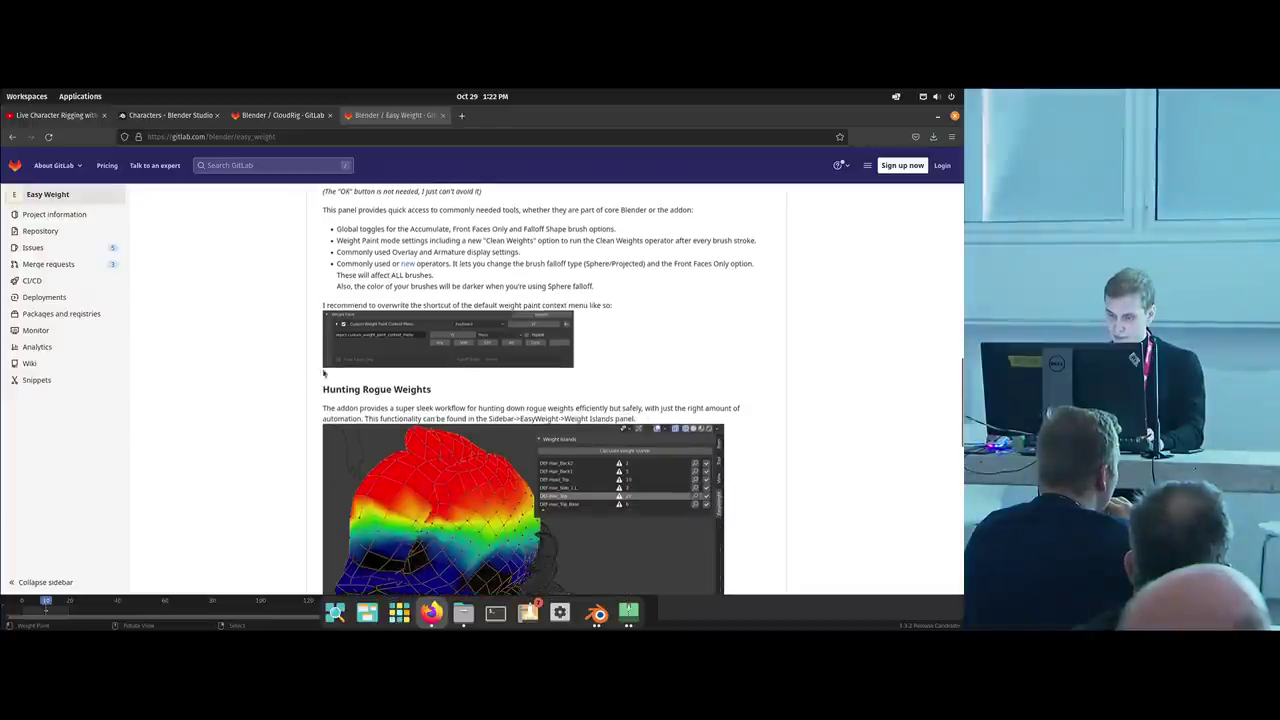
key("alt+Tab")
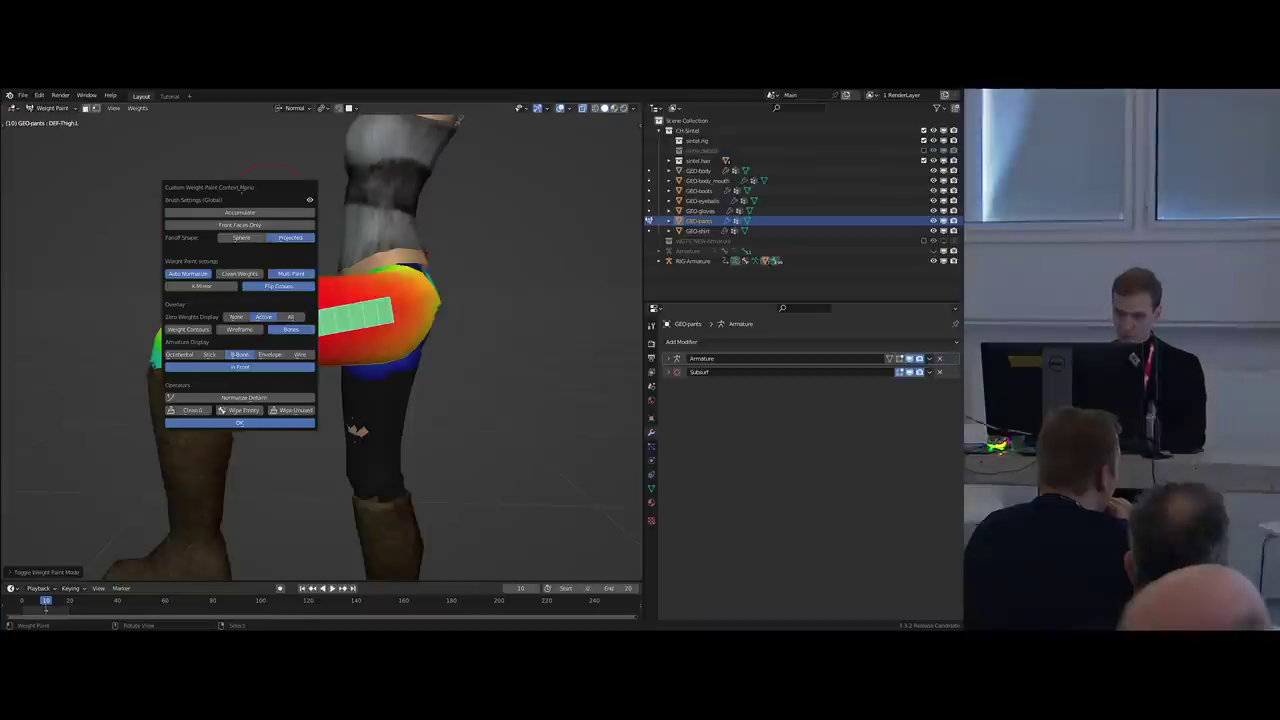
left_click_drag(241, 188, 262, 220)
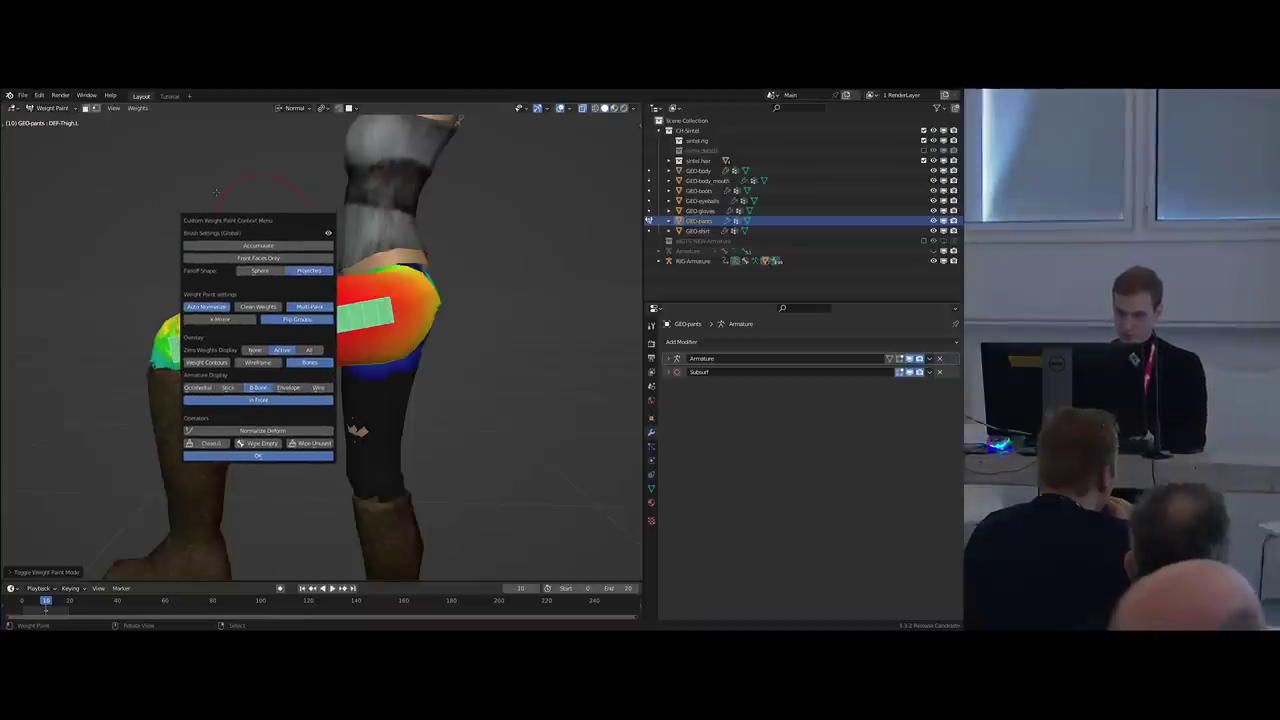
Switch to Firefox and read the README's Hunting Rogue Weights, Vertex Group Operators and Force Apply Mirror Modifier sections.
key("alt+Tab")
scroll(275, 322, "down", 5)
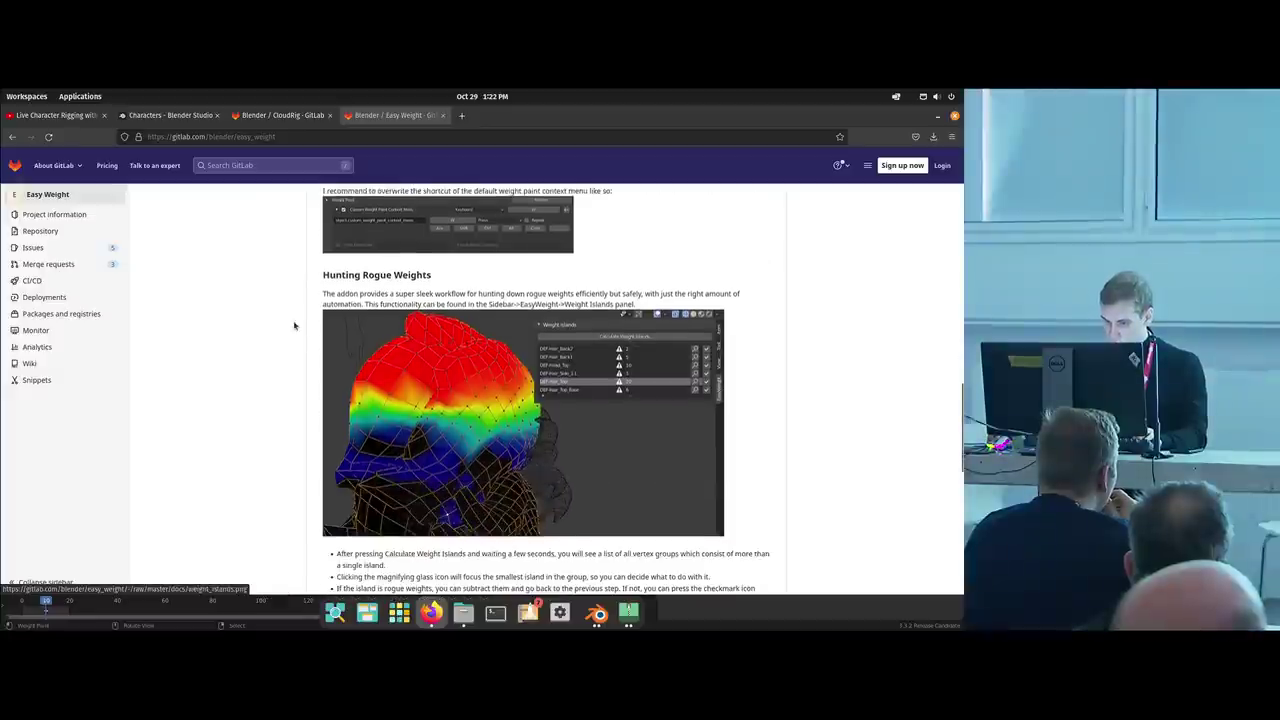
left_click_drag(324, 218, 440, 224)
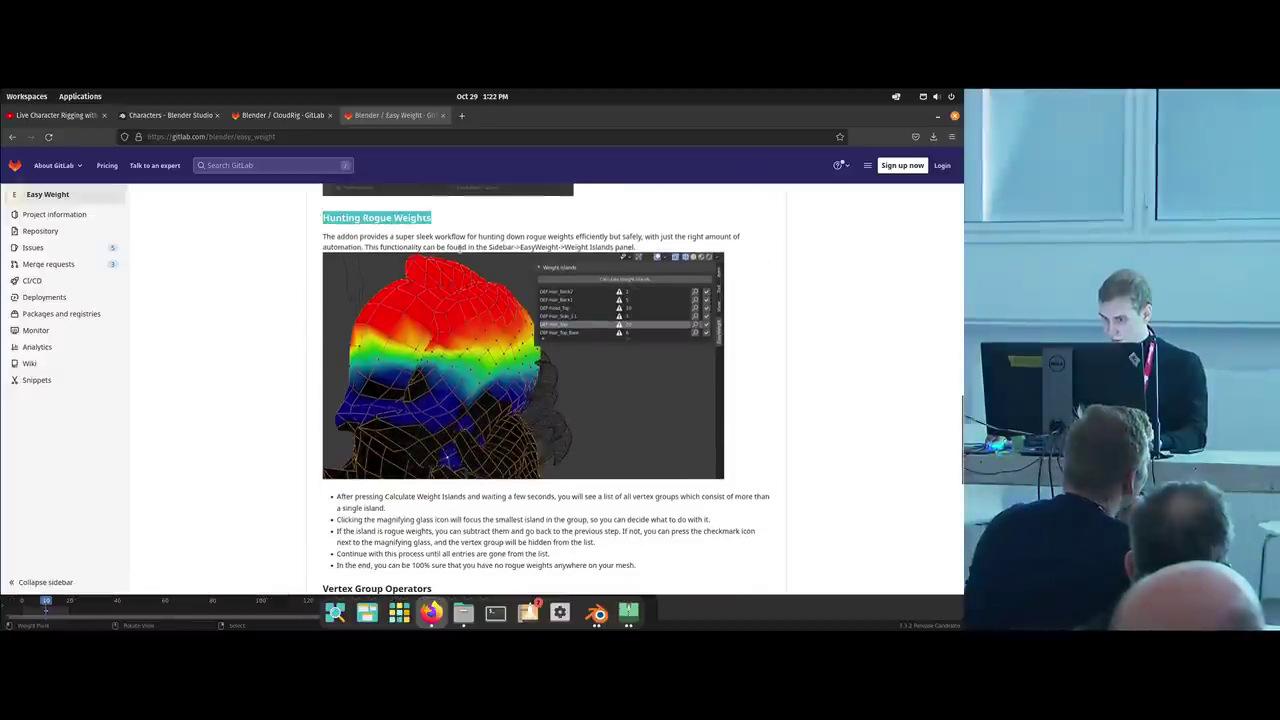
left_click(442, 243)
scroll(321, 376, "down", 3)
scroll(300, 390, "down", 2)
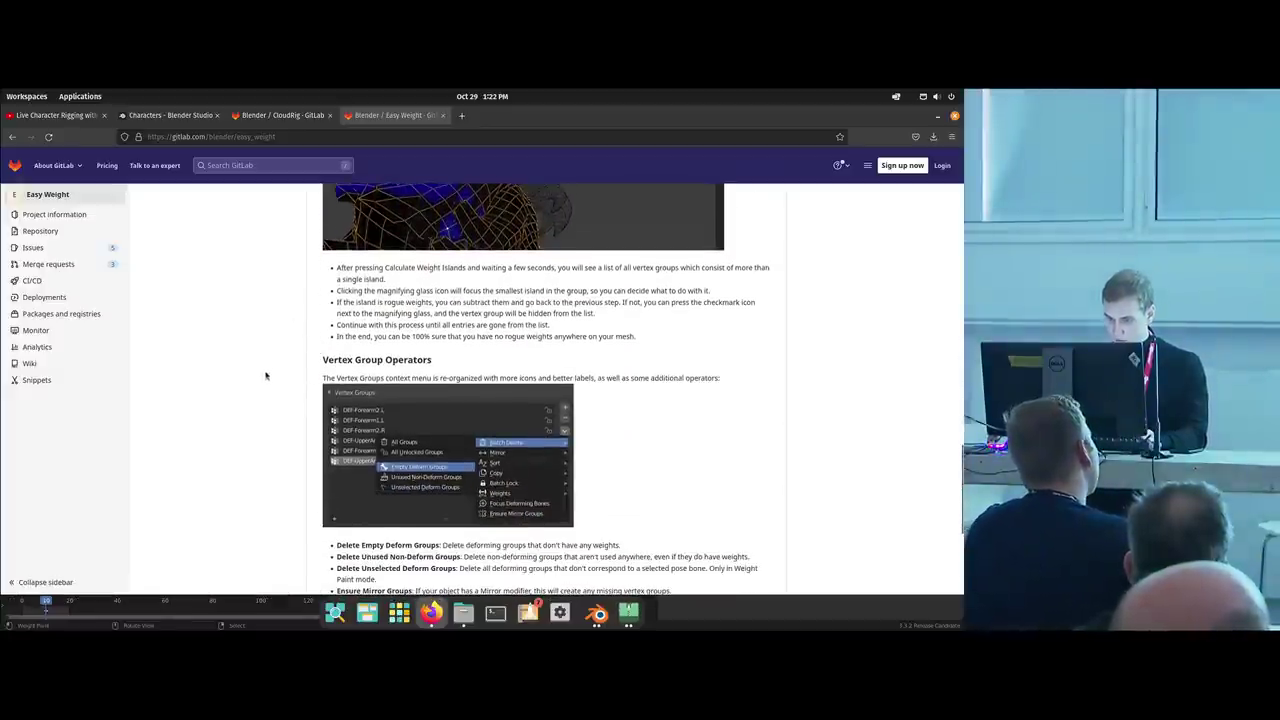
scroll(419, 318, "down", 1)
scroll(409, 341, "down", 4)
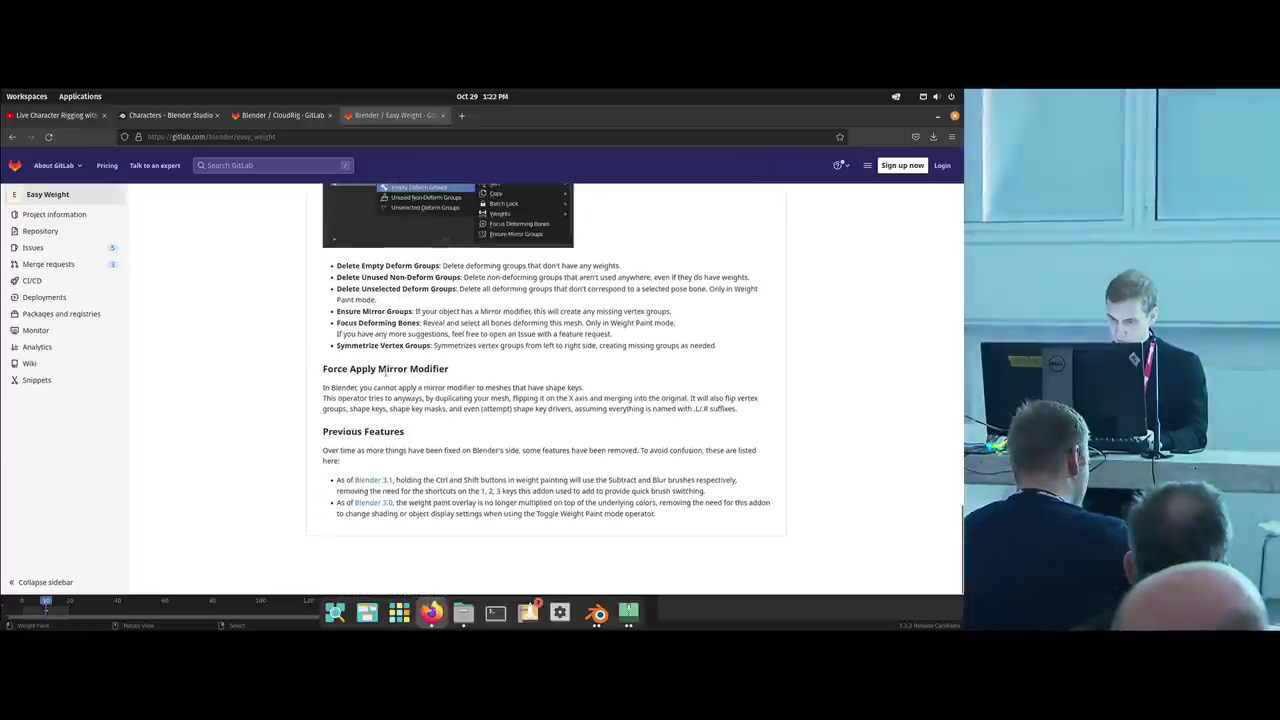
Return to Blender and dismiss the Custom Weight Paint Context Menu.
key("alt+Tab")
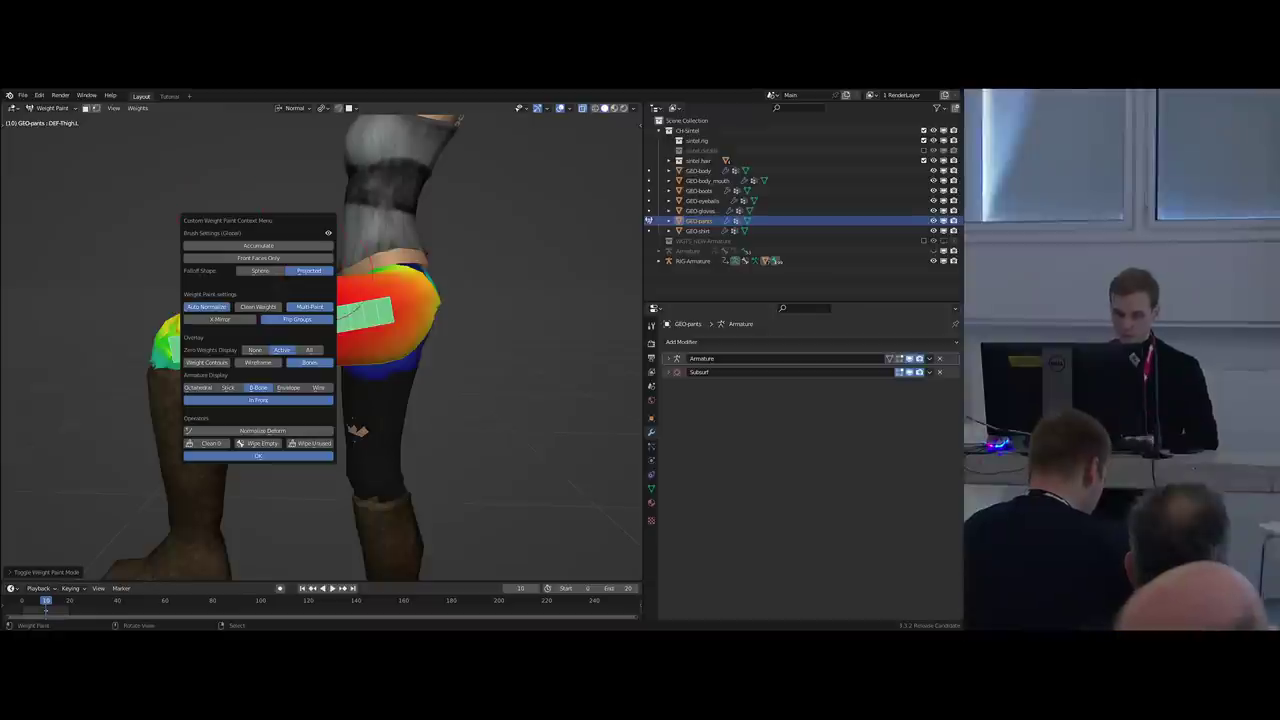
left_click_drag(267, 222, 371, 278)
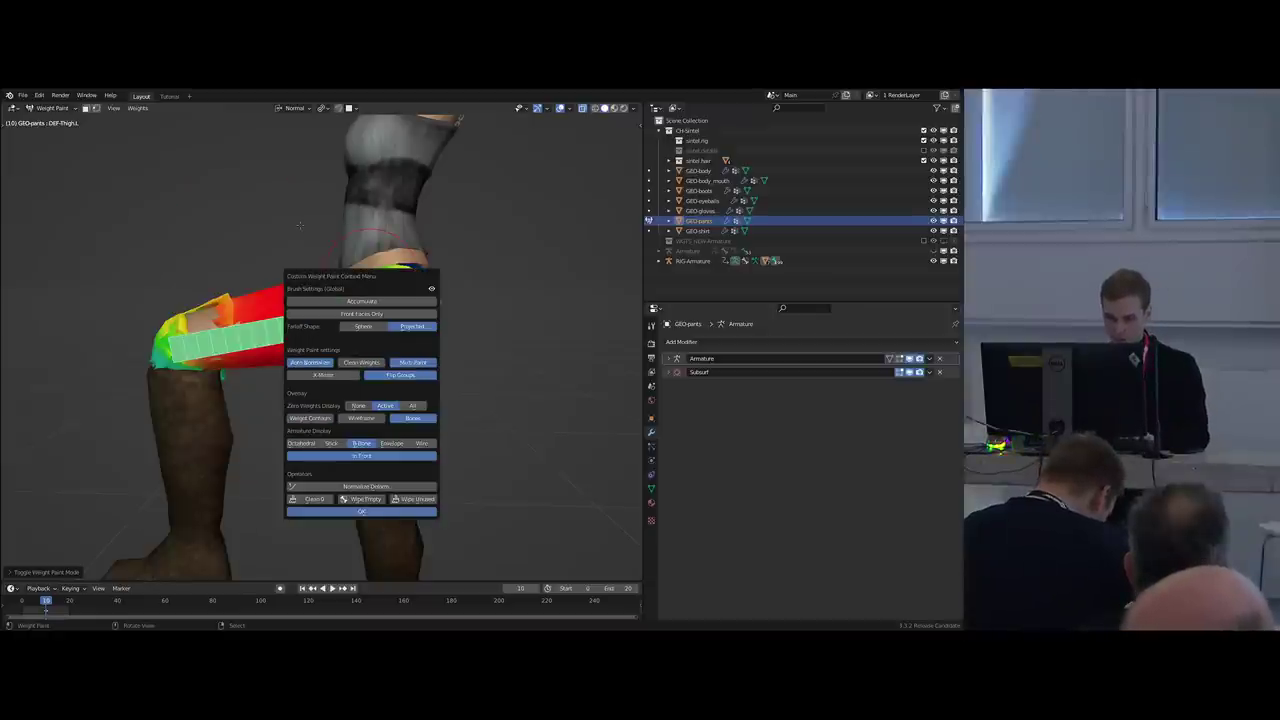
left_click(255, 322)
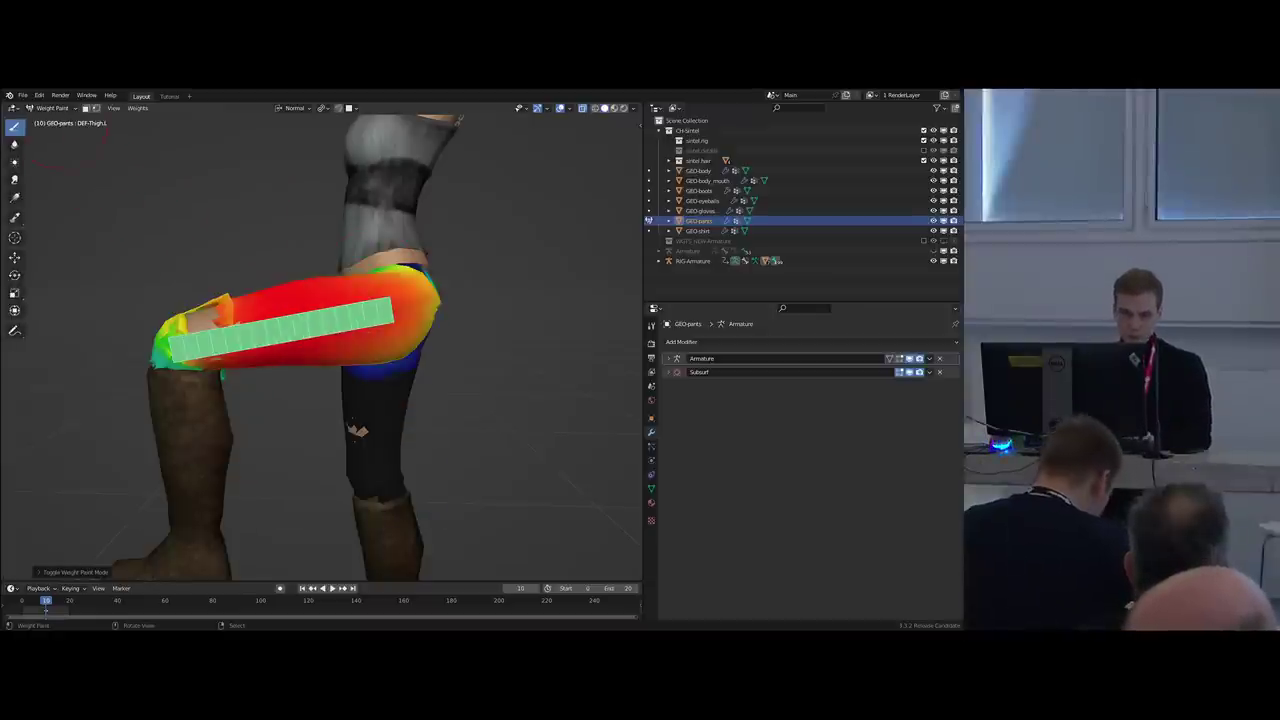
Open the keymap preferences and filter the shortcuts by the name "paint".
left_click(39, 95)
left_click(60, 246)
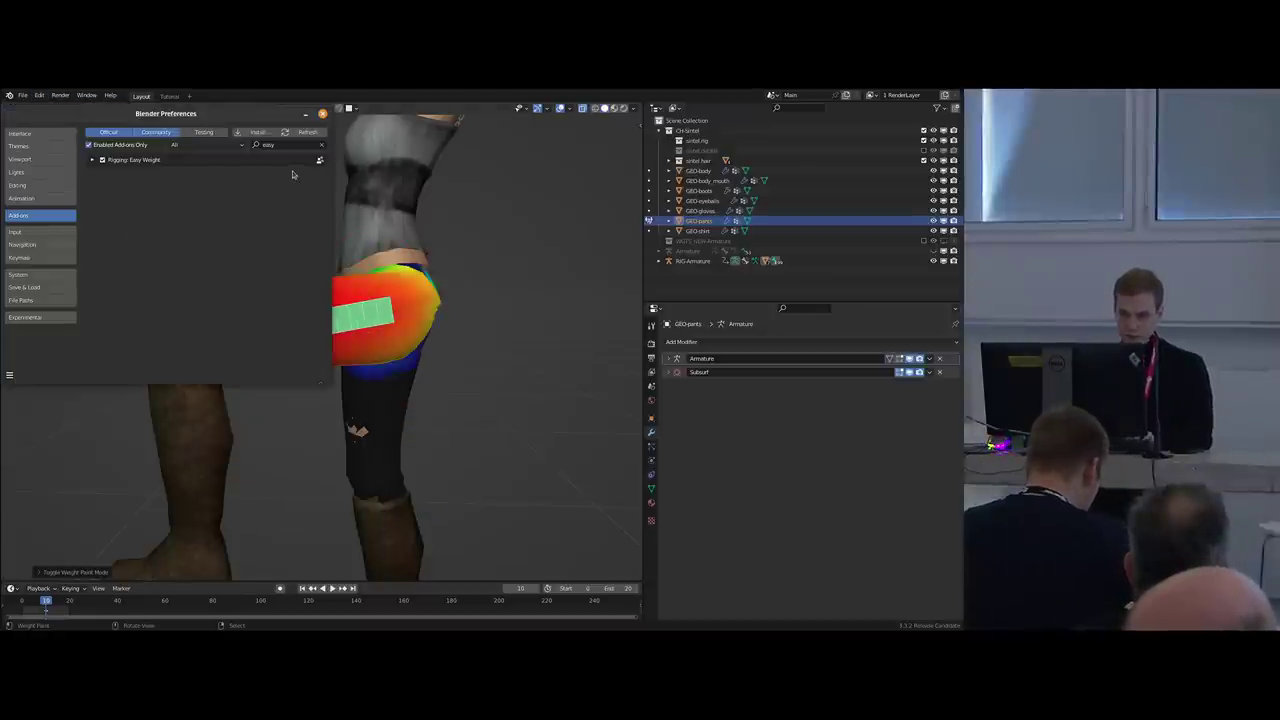
left_click(30, 257)
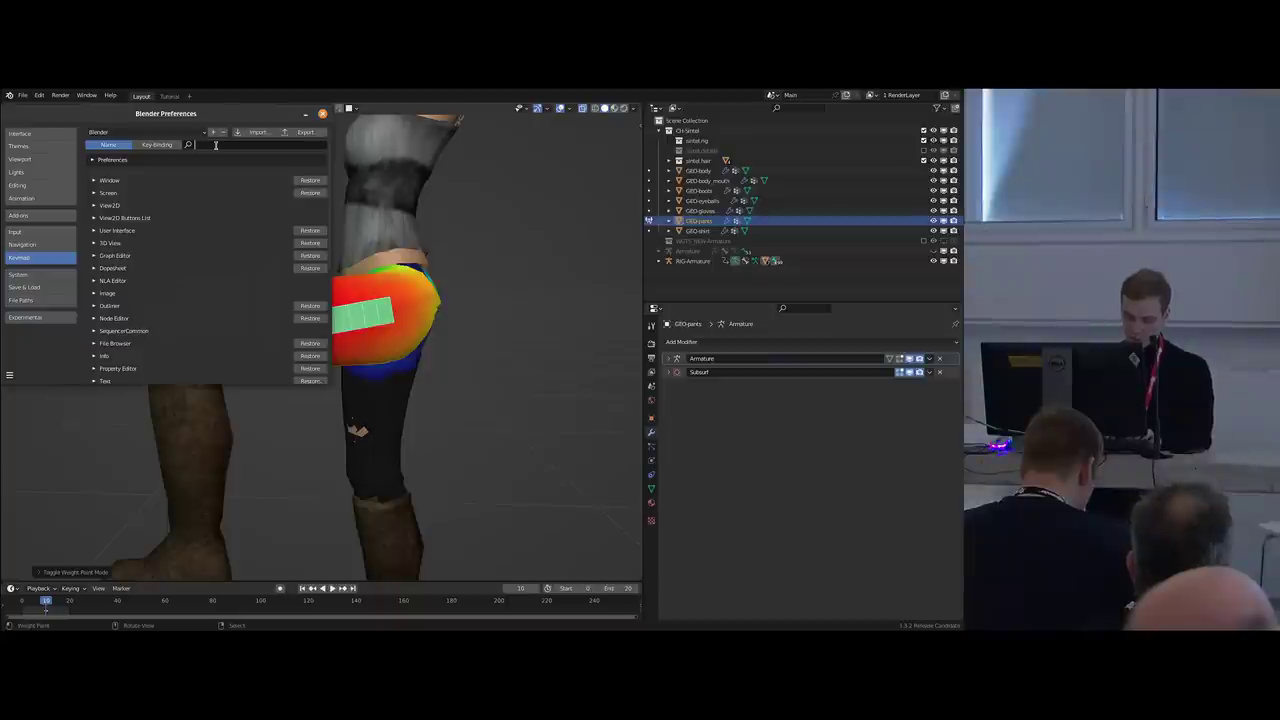
type("paint")
key("Return")
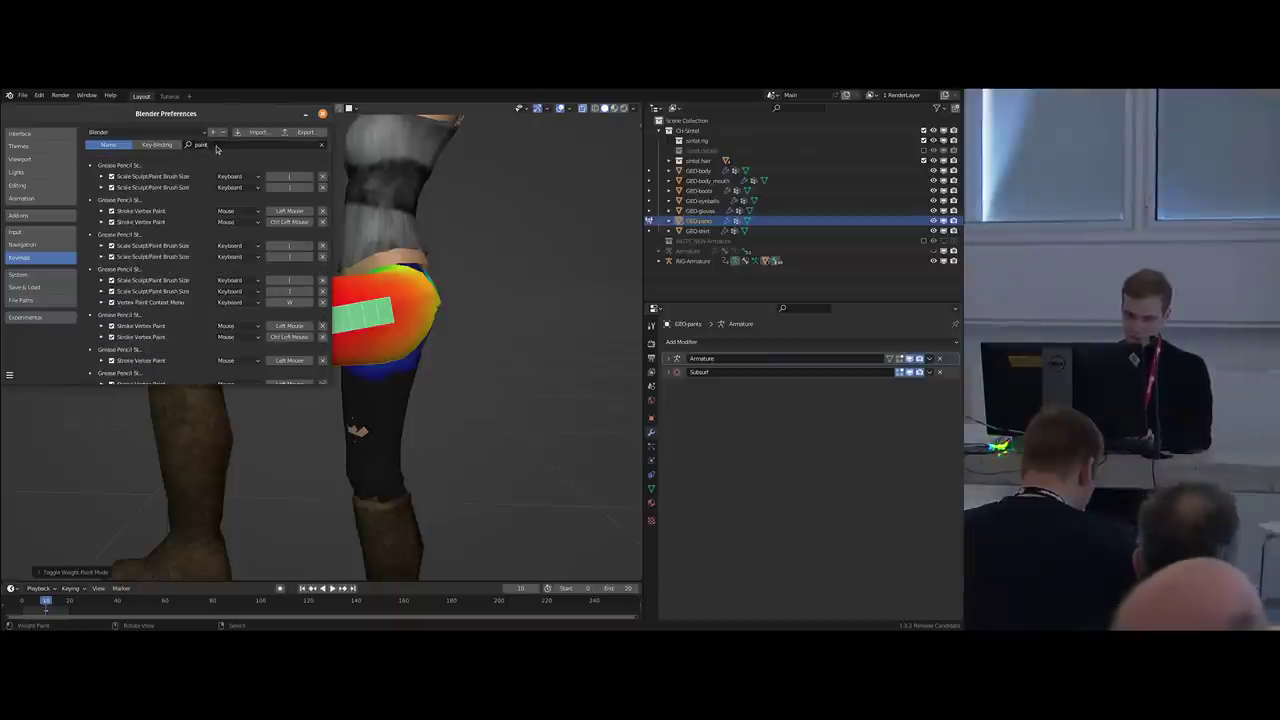
Find the Weight Paint section of the keymap and examine the stroke modes assigned to its Weight Paint entries.
scroll(160, 171, "down", 4)
scroll(160, 172, "down", 10)
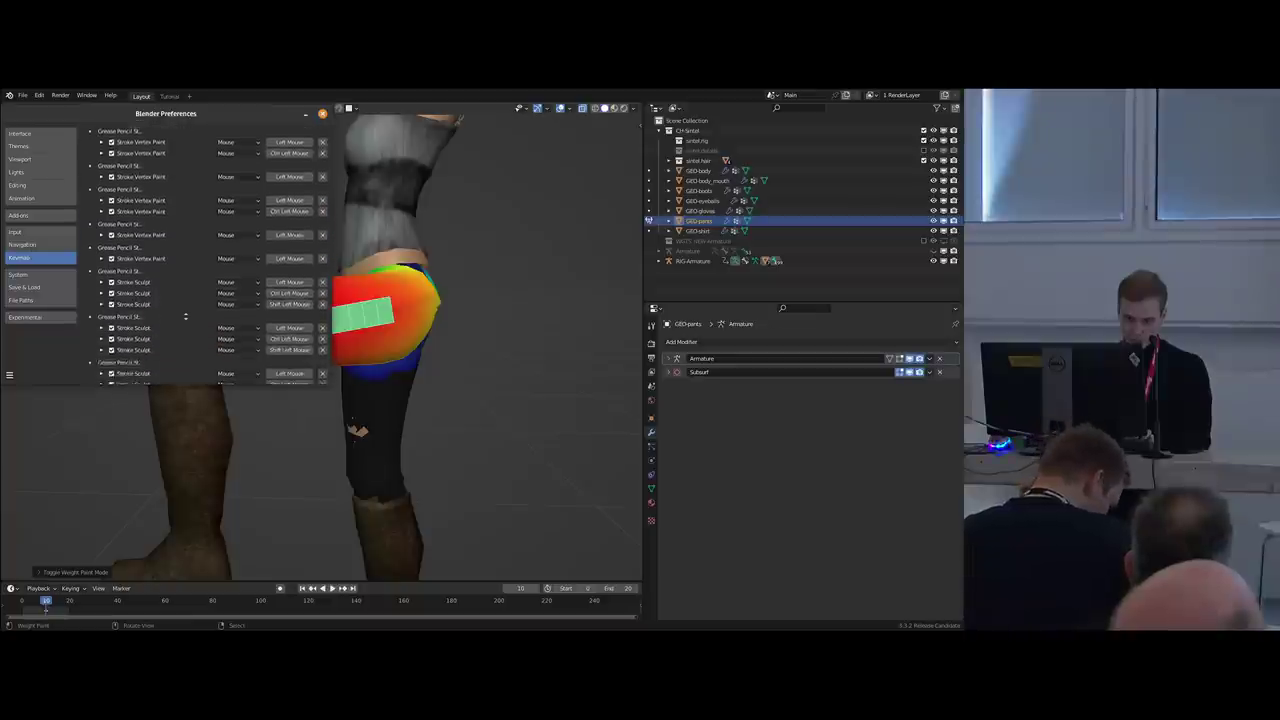
scroll(206, 125, "down", 10)
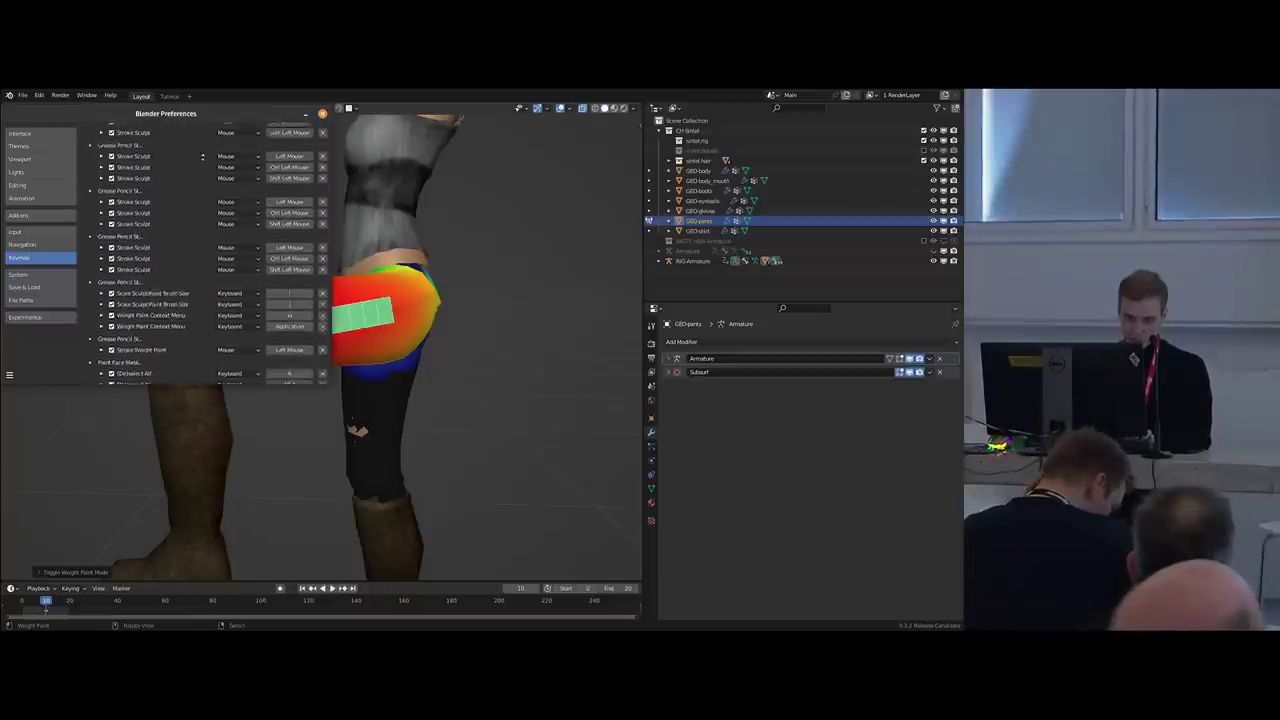
scroll(207, 232, "down", 10)
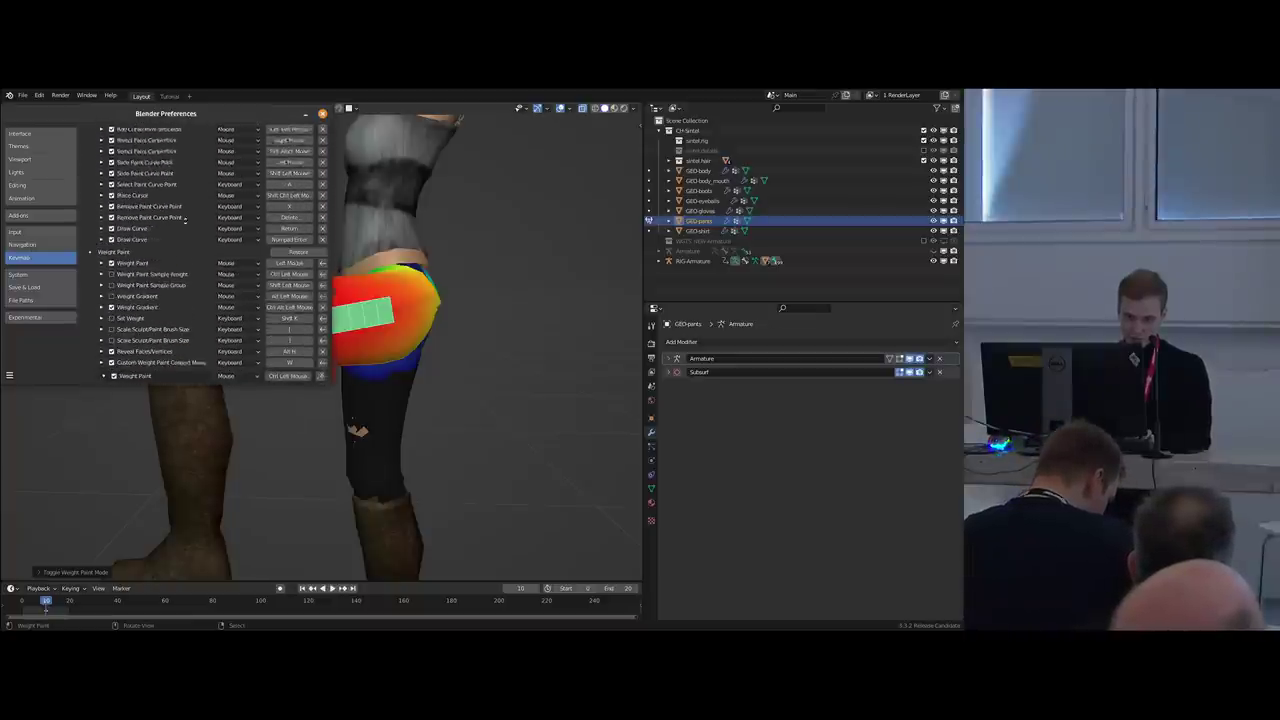
mouse_move(160, 279)
middle_mouse_down()
mouse_move(155, 191)
mouse_move(153, 297)
middle_mouse_up()
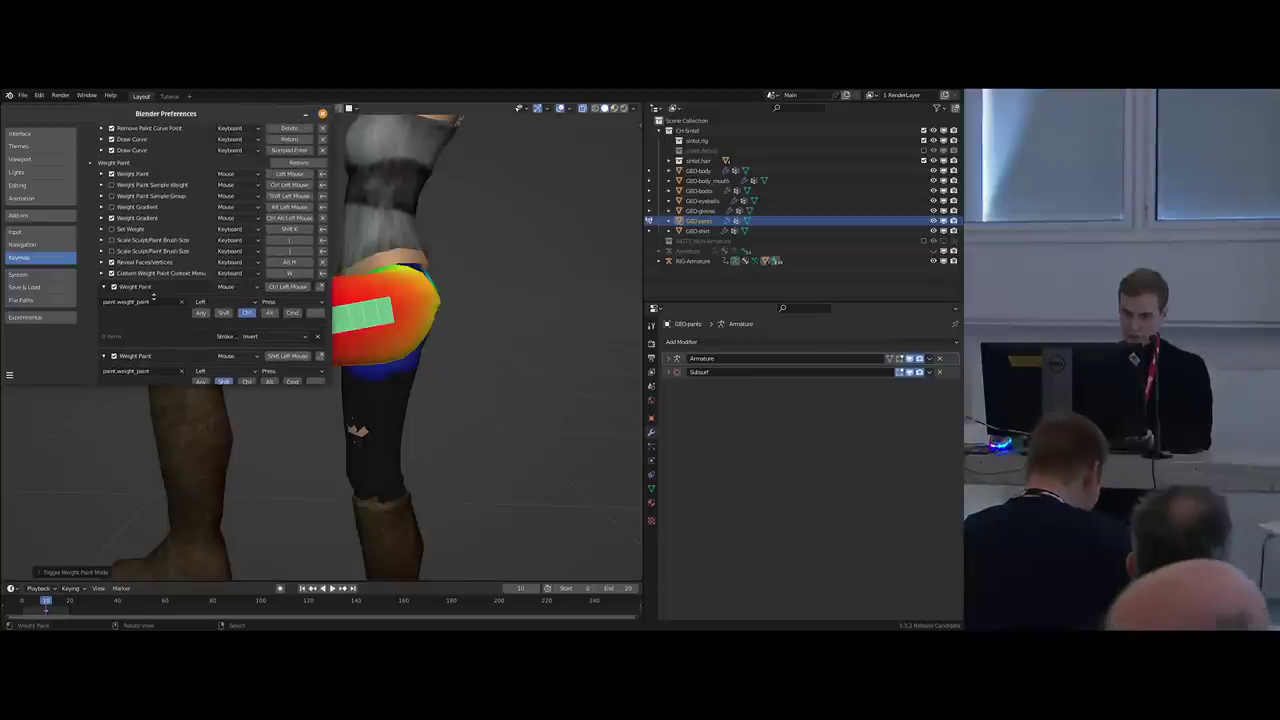
left_click(102, 174)
left_click_drag(330, 240, 488, 238)
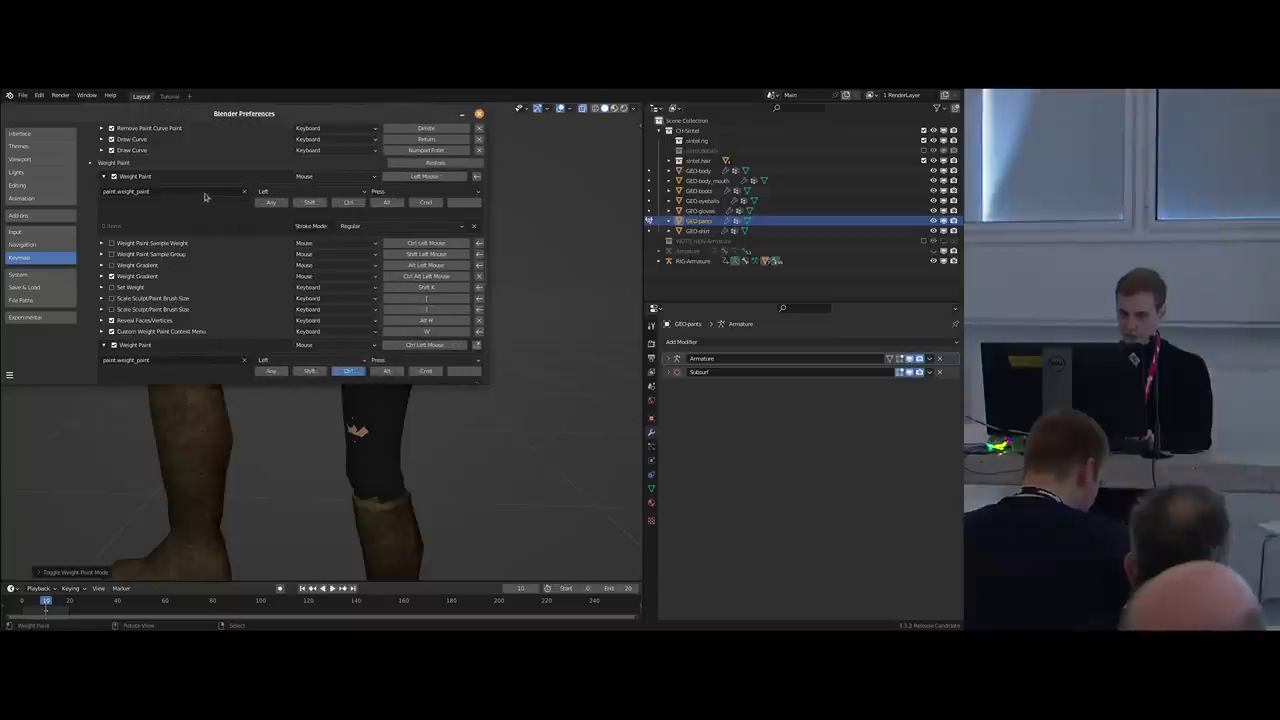
middle_click_drag(308, 296, 313, 152)
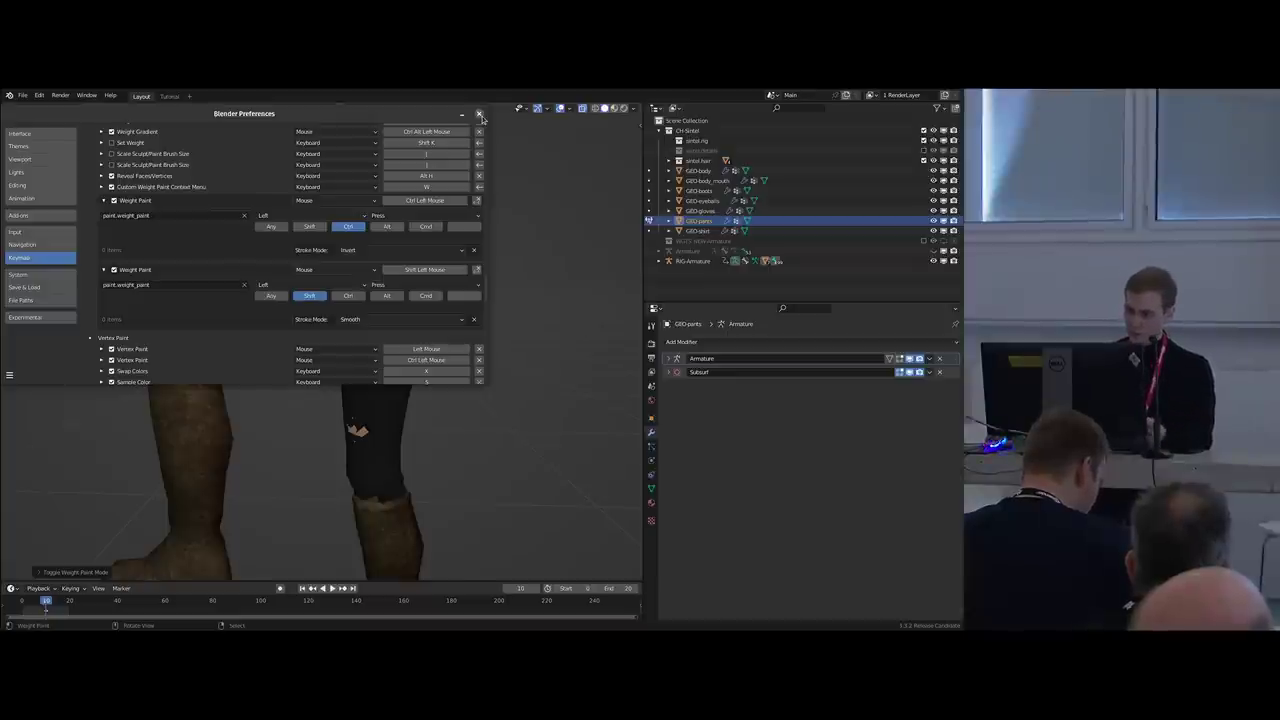
Close the preferences, view the raised thigh from the side, and show the brush settings with the list of available brushes.
scroll(297, 265, "up", 1)
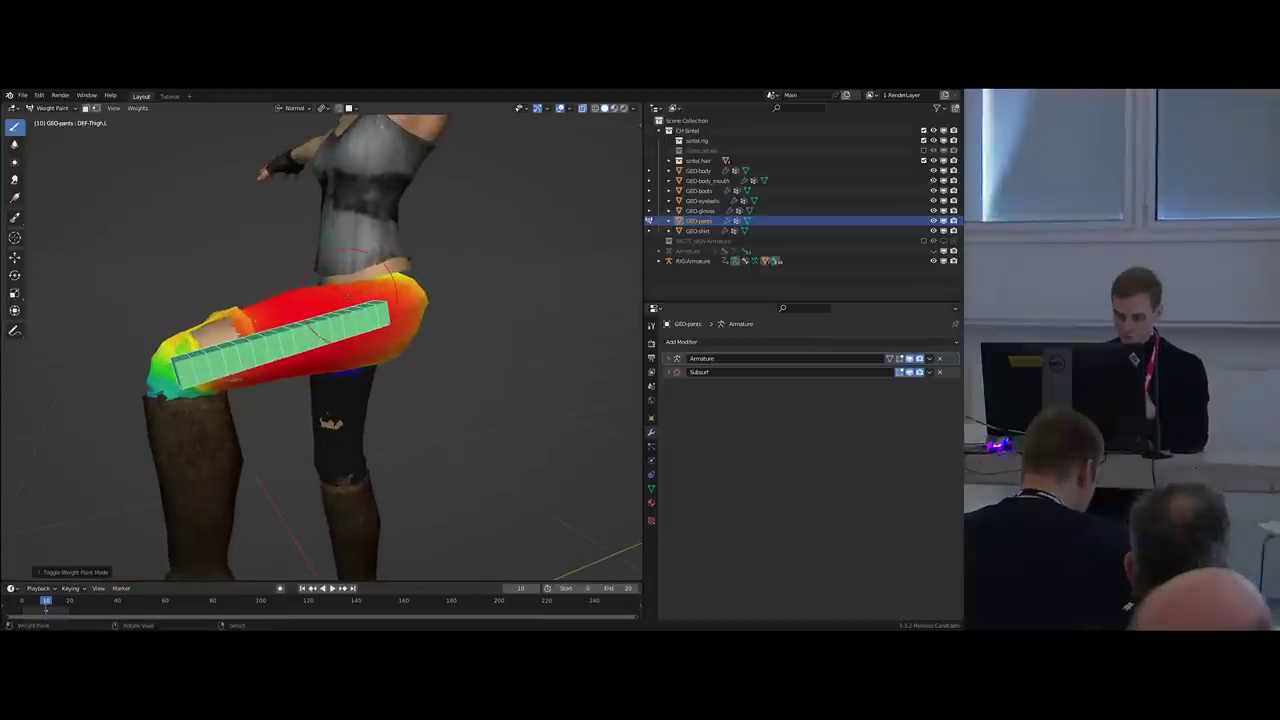
middle_click_drag(348, 297, 345, 357)
scroll(358, 306, "up", 3)
key("grave")
left_click(354, 338)
scroll(294, 326, "up", 1)
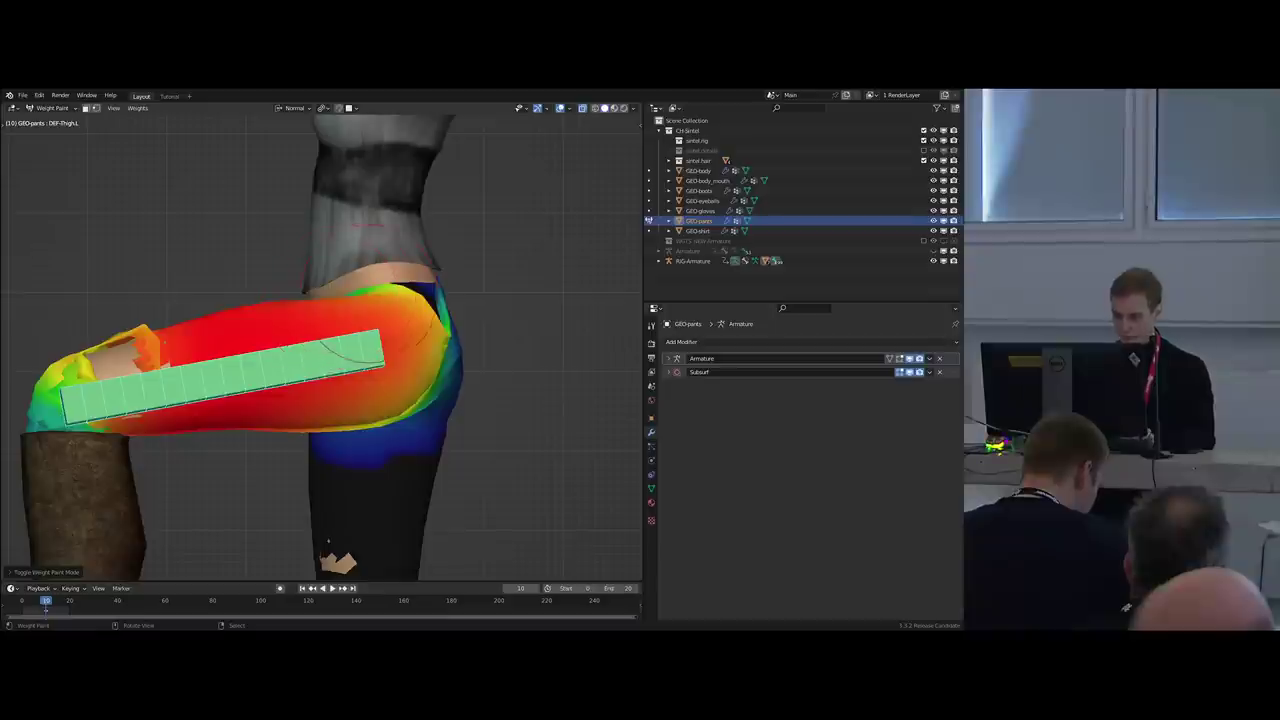
key("t")
key("n")
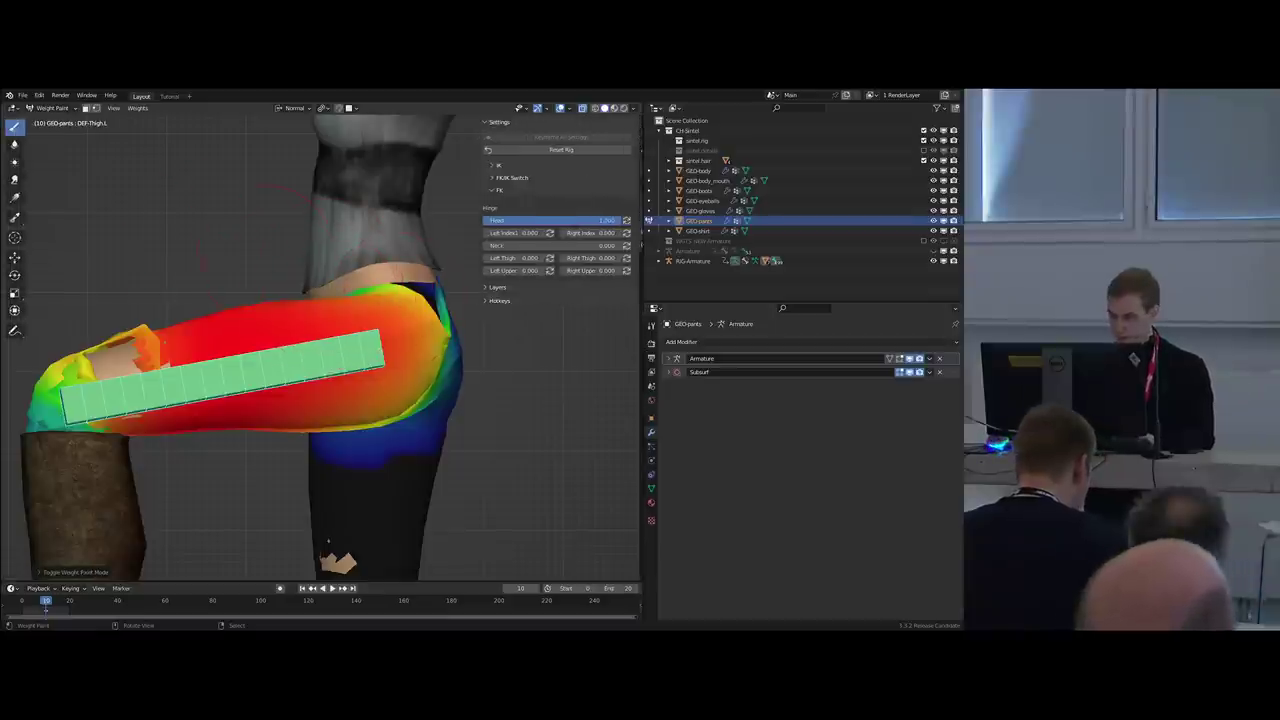
left_click(637, 152)
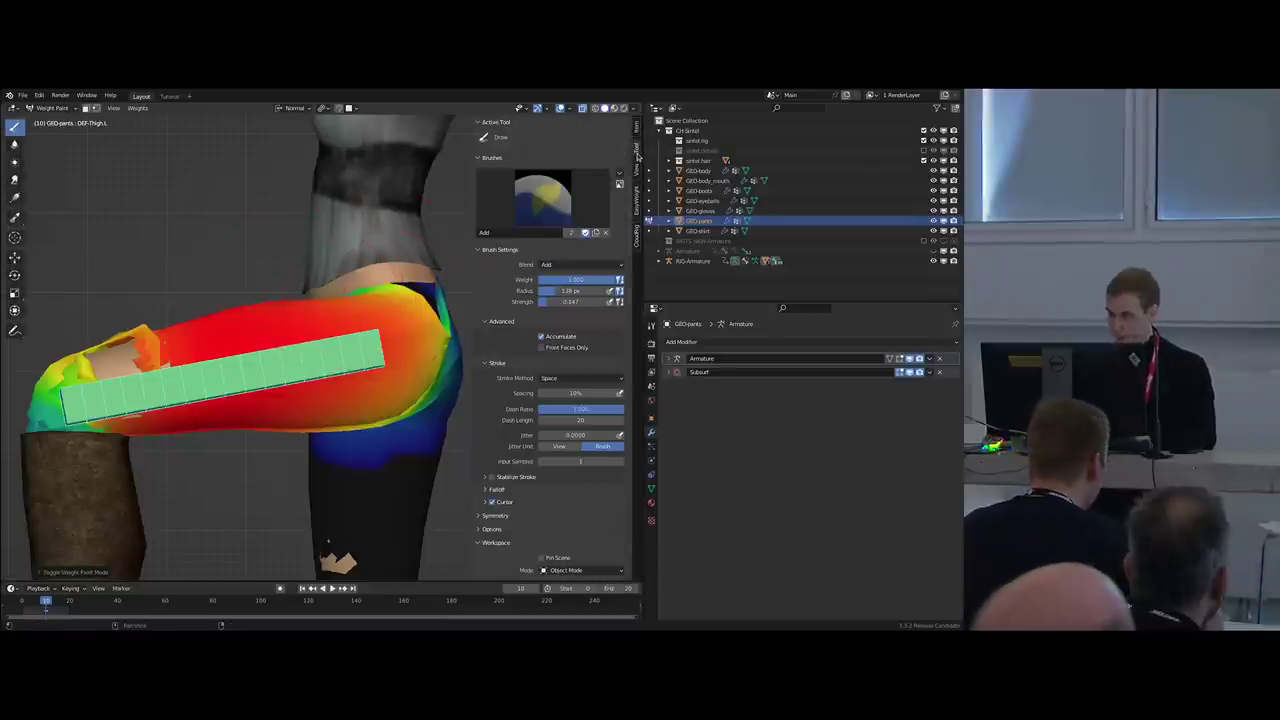
left_click(535, 200)
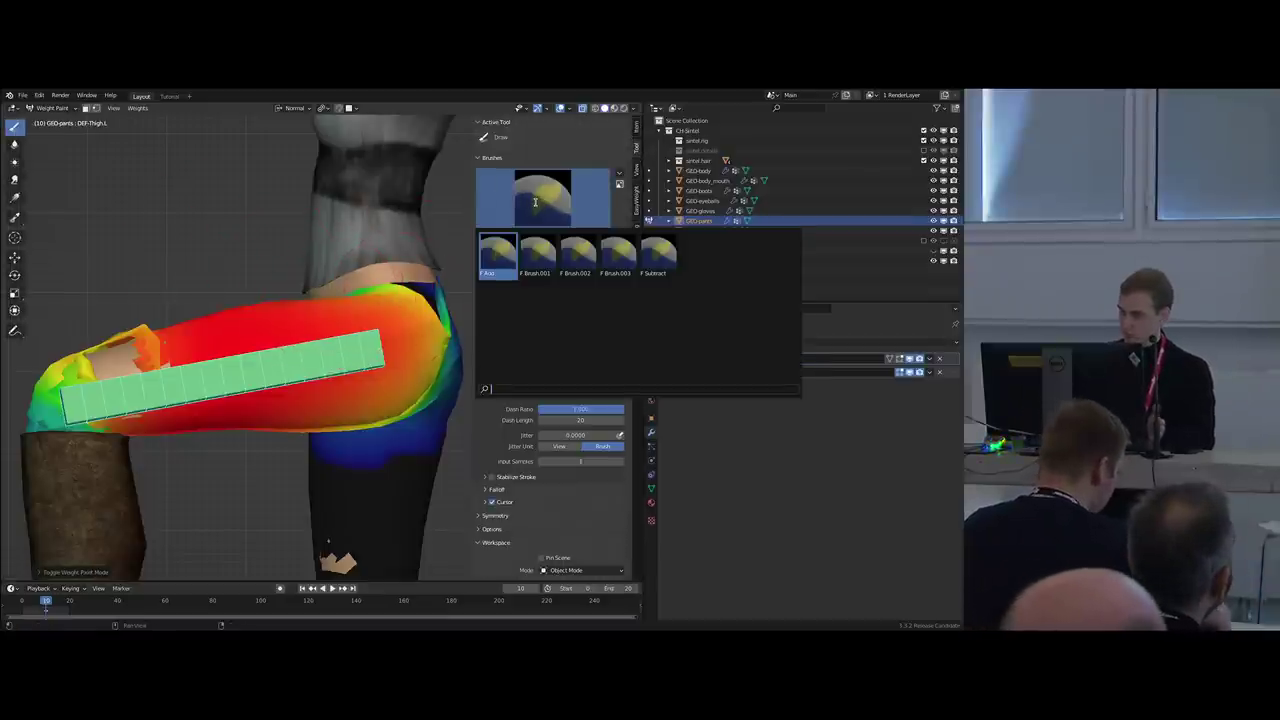
key("Escape")
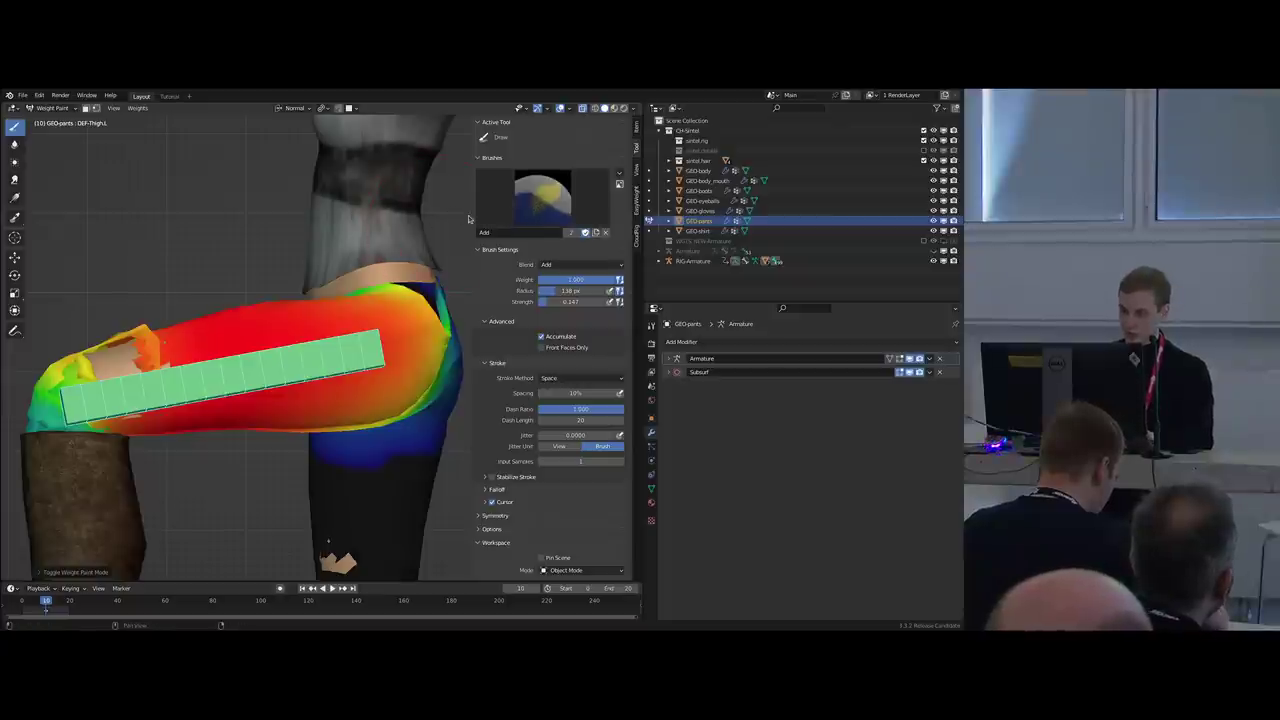
Browse the weight paint brushes again and choose the Add brush.
scroll(387, 277, "down", 1)
mouse_move(330, 331)
middle_mouse_down("shift")
mouse_move(297, 322)
mouse_move(303, 302)
mouse_move(289, 298)
middle_mouse_up("shift")
left_click(521, 207)
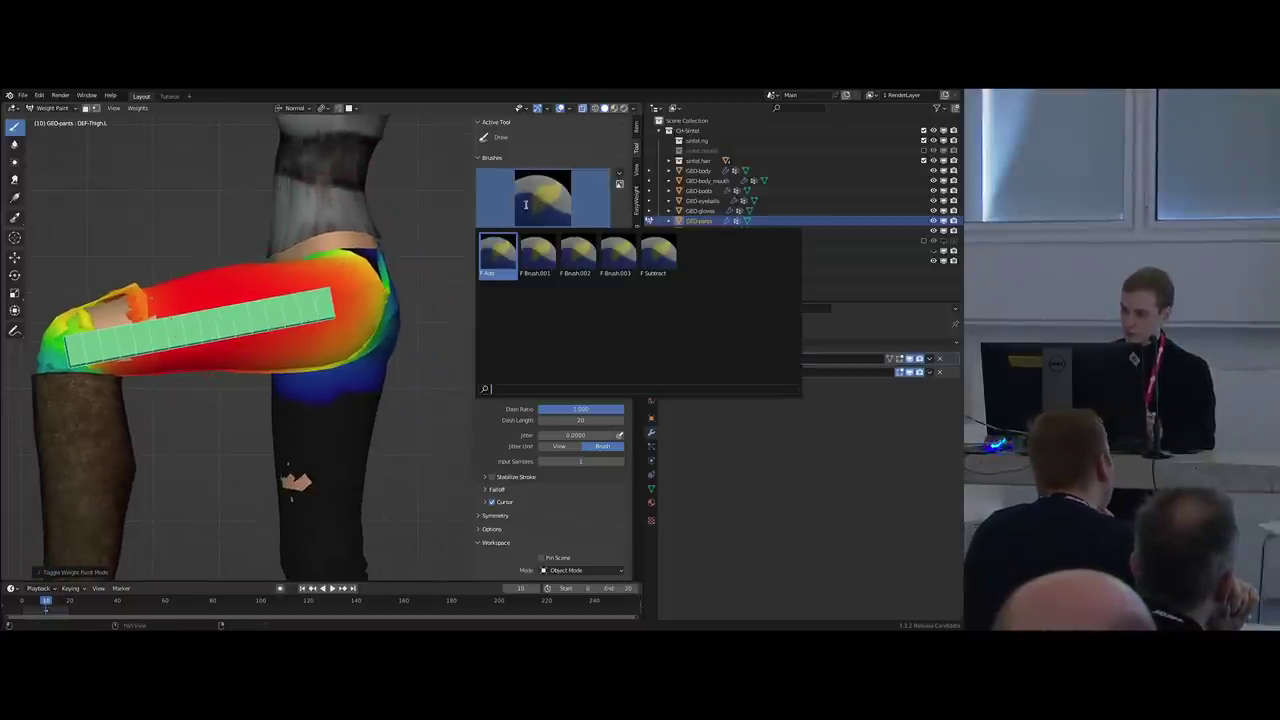
key("Escape")
scroll(314, 234, "up", 1)
left_click(530, 206)
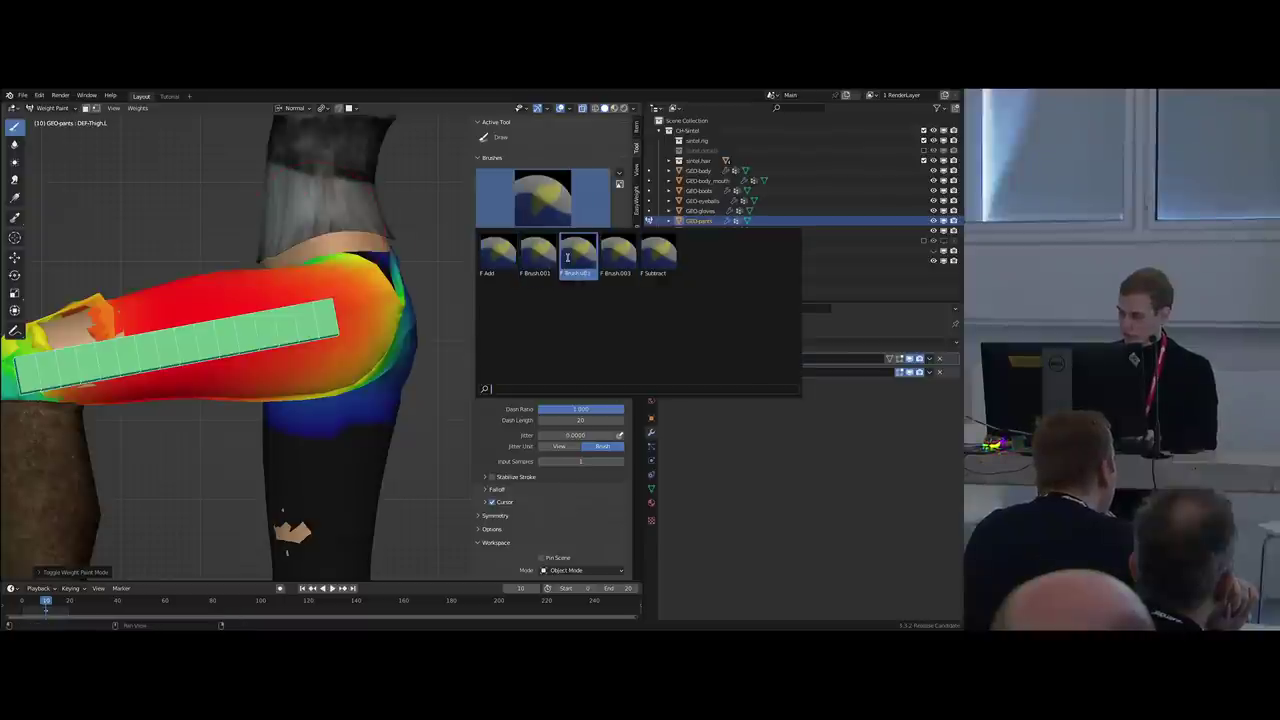
left_click(498, 256)
Try an Add brush stroke on the upper hip of the pants and undo it.
middle_click_drag(406, 262, 398, 264, "shift")
left_click_drag(394, 260, 398, 276)
key("ctrl+z")
Set the Add brush strength to 0.048 and paint DEF-Thigh.L weight at the upper back of the left hip.
mouse_move(400, 264)
middle_mouse_down()
mouse_move(338, 246)
mouse_move(300, 268)
middle_mouse_up()
key("shift+f")
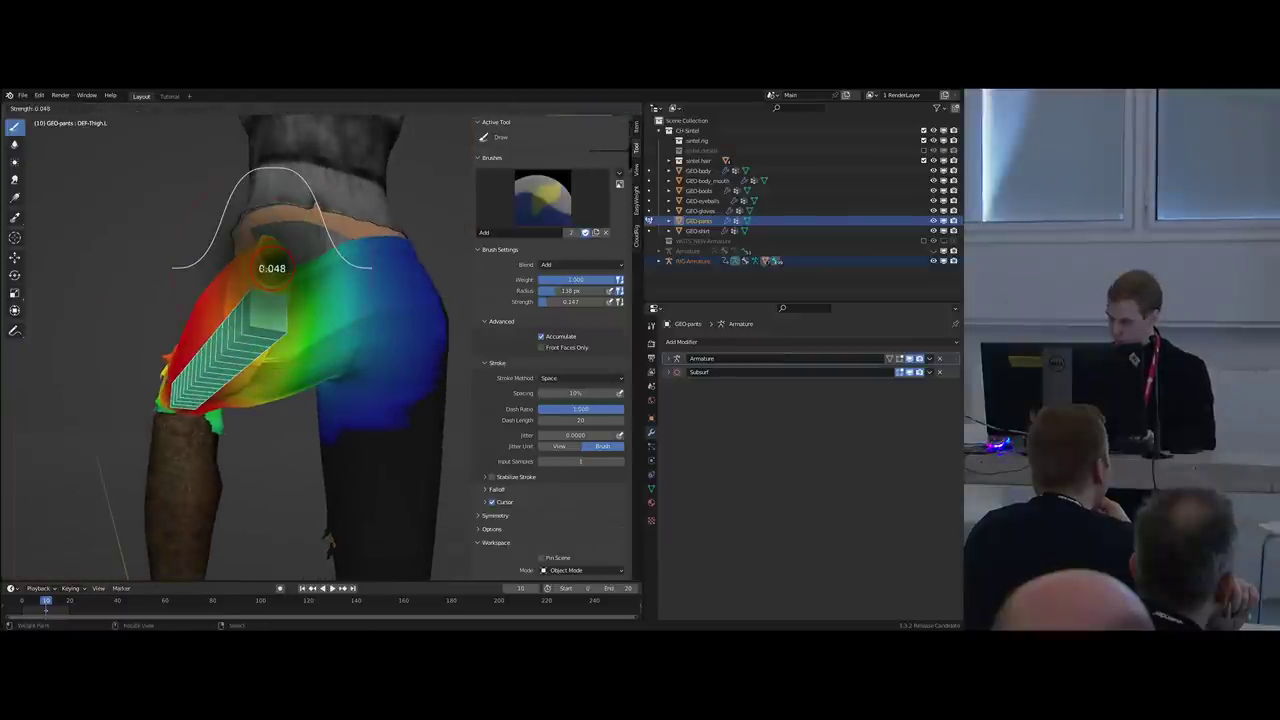
left_click(272, 262)
left_click_drag(290, 251, 268, 260)
Reveal all hidden bones and select the DEF-Spine1 bone at the hips to display its weights.
middle_click_drag(268, 260, 311, 306)
scroll(311, 306, "down", 2)
key("alt+h")
right_click(322, 314)
scroll(326, 318, "up", 3)
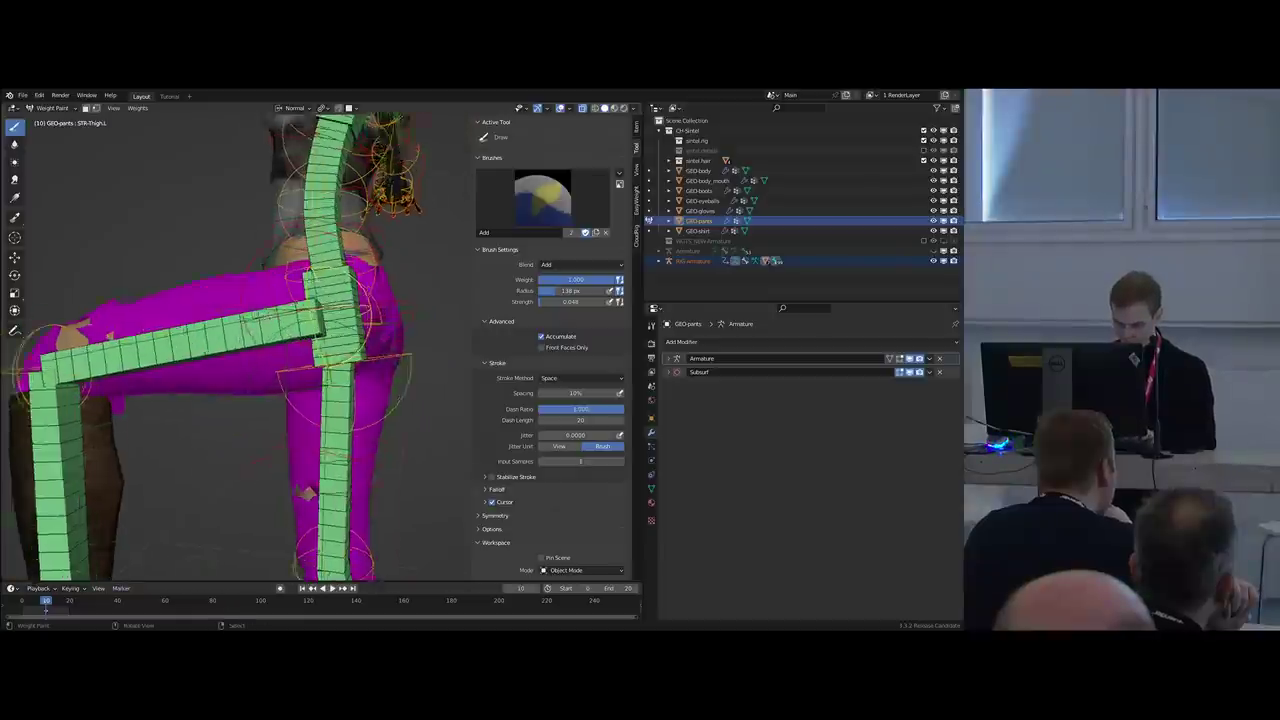
right_click(341, 322)
Hide the IK, IK Secondary and FK armature layers, keeping only the $DEF layer shown.
key("shift+m")
left_click(366, 337)
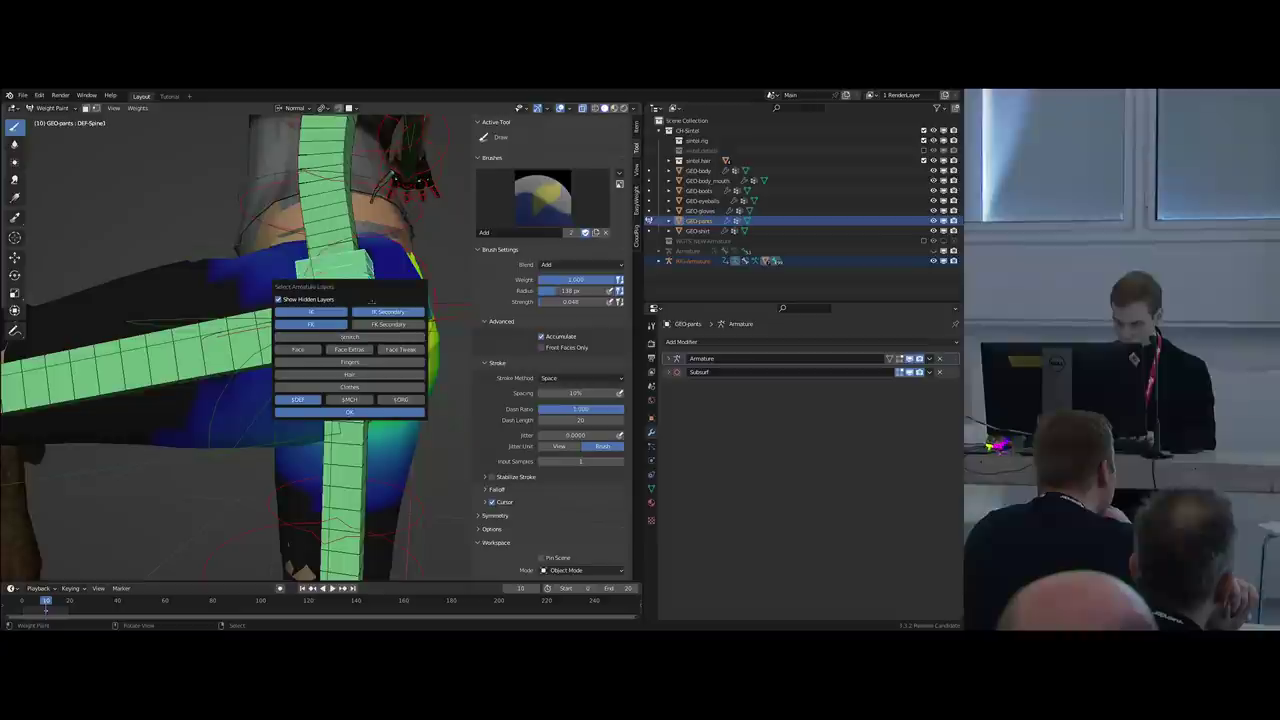
left_click(311, 311)
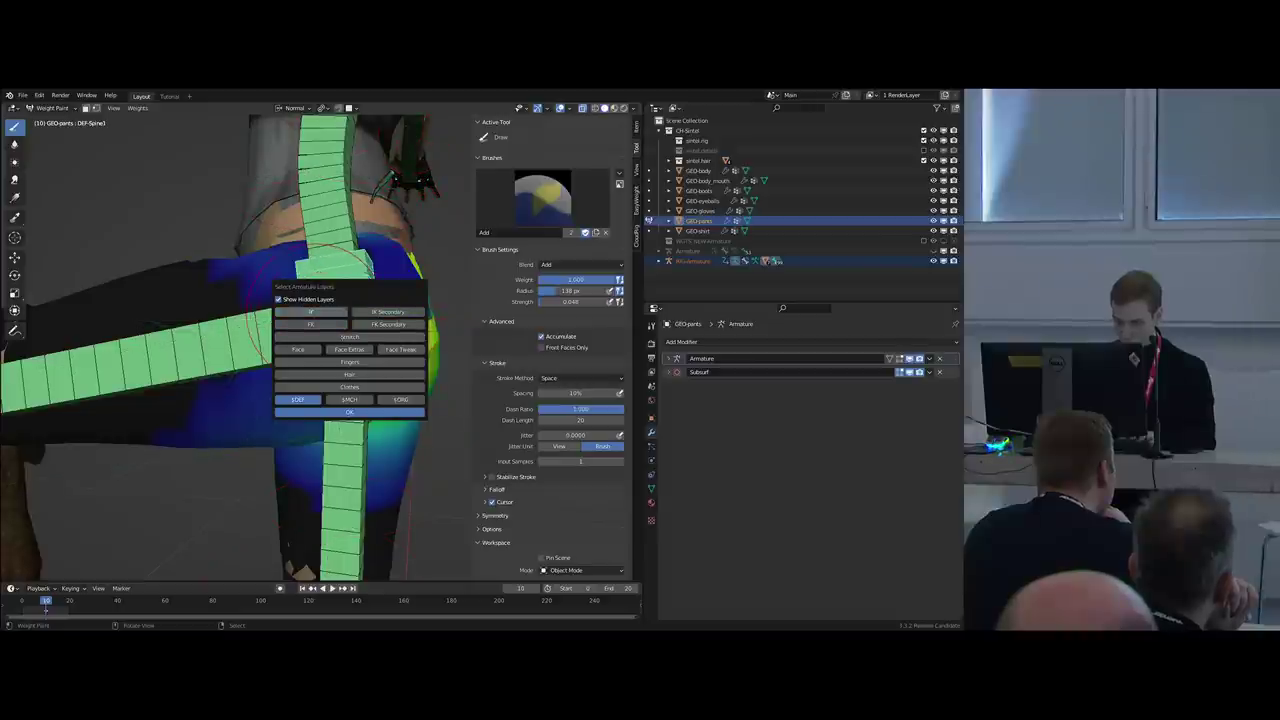
left_click(210, 300)
middle_click_drag(210, 300, 180, 270)
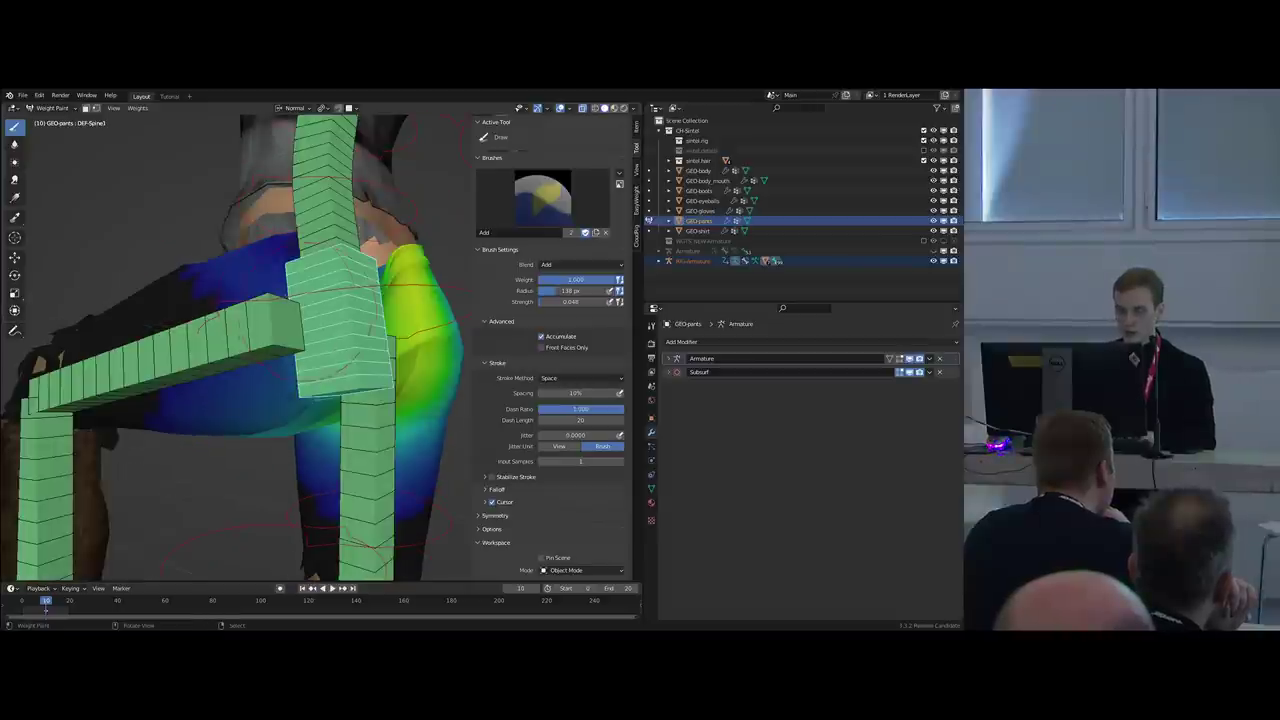
Hide the sidebar, inspect the DEF-Thigh.L weights from behind, and make DEF-Spine1 the active weight group again.
scroll(200, 320, "down", 3)
key("n")
right_click(220, 340)
middle_click_drag(200, 320, 195, 280)
scroll(260, 290, "up", 1)
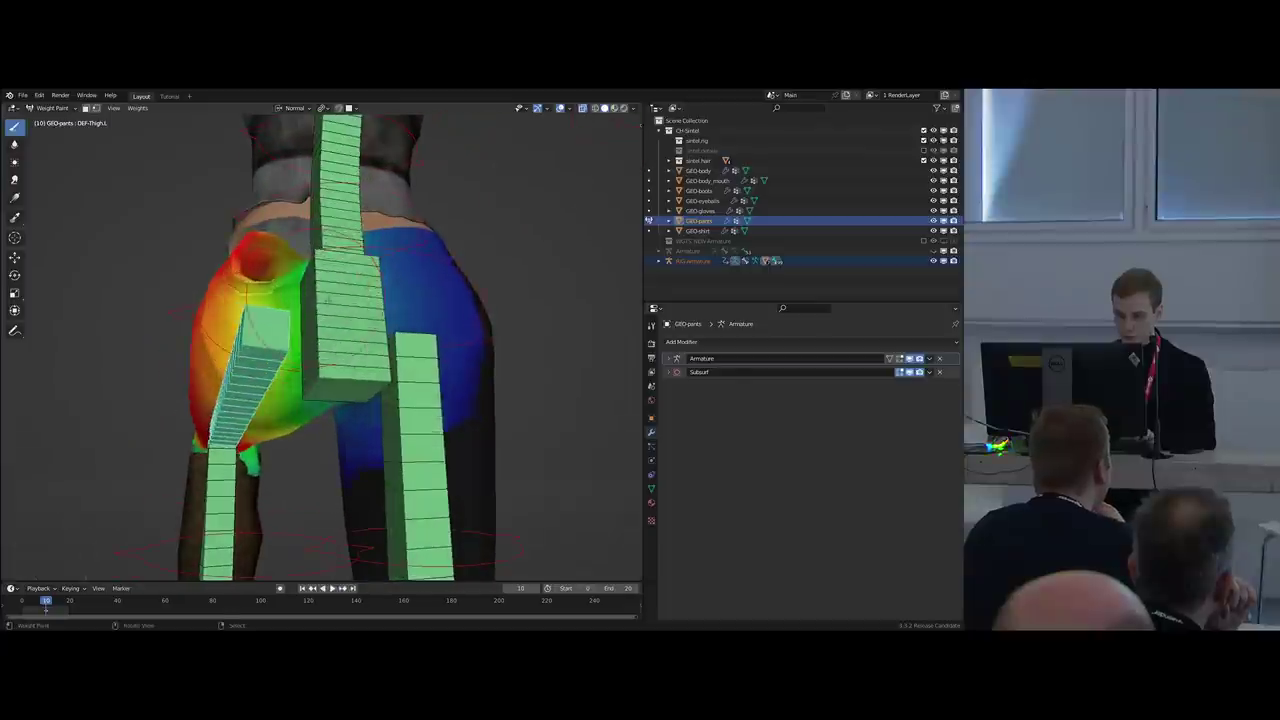
right_click(338, 308)
middle_click_drag(338, 308, 350, 300)
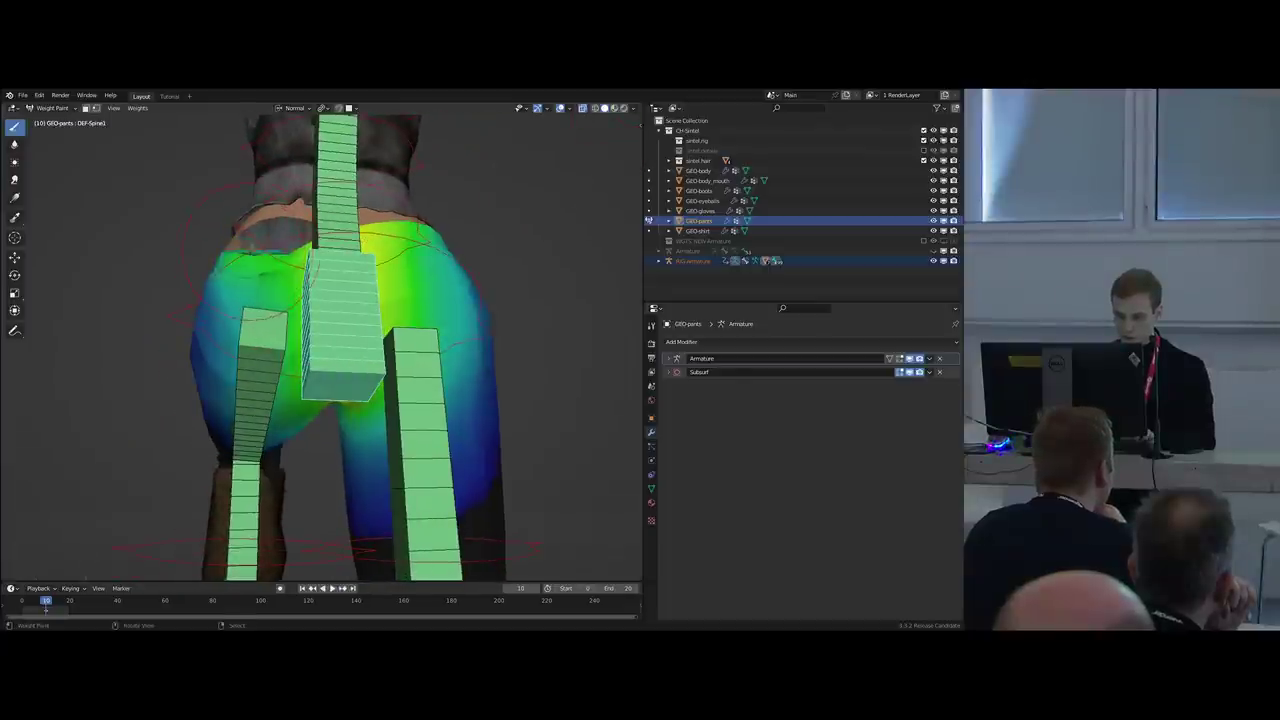
Paint stronger DEF-Spine1 weight along the back and side of the pants' waistband.
key("ctrl+z")
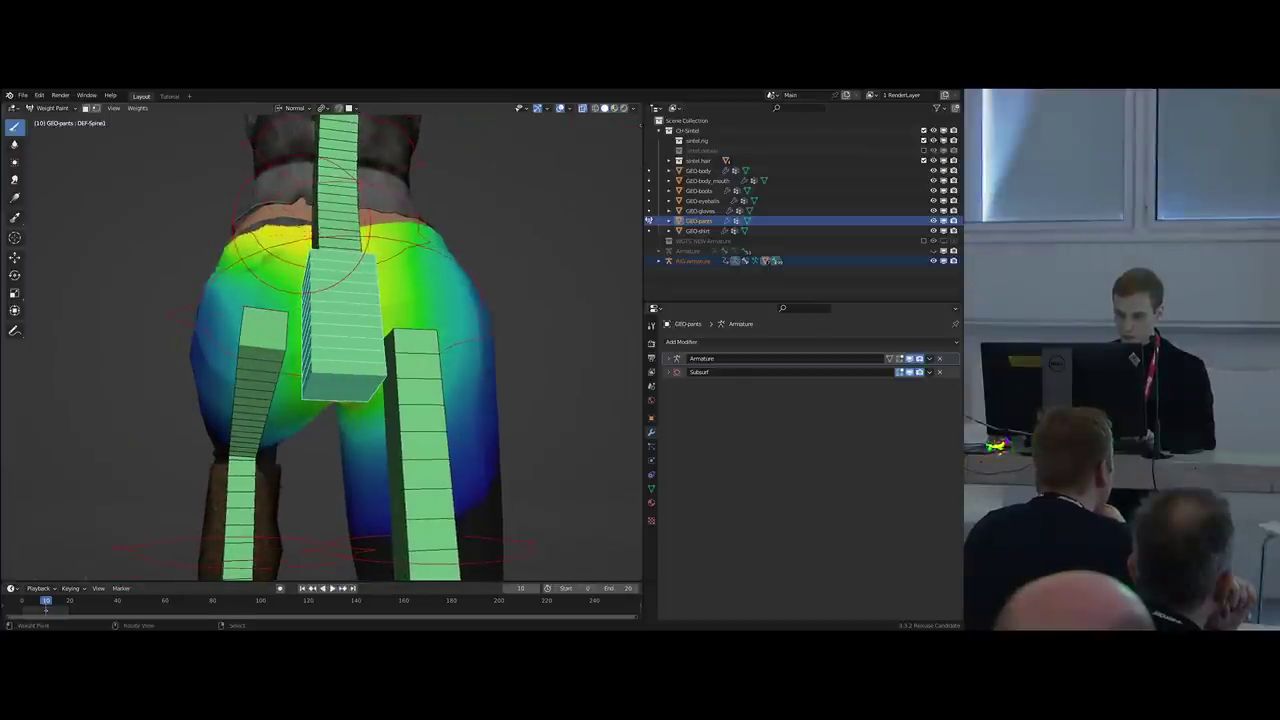
mouse_move(226, 225)
middle_mouse_down()
mouse_move(314, 212)
mouse_move(394, 263)
mouse_move(348, 300)
mouse_move(329, 353)
middle_mouse_up()
mouse_move(285, 274)
middle_mouse_down()
mouse_move(272, 255)
mouse_move(286, 211)
mouse_move(408, 238)
middle_mouse_up()
scroll(275, 250, "down", 2)
scroll(286, 211, "up", 2)
scroll(408, 238, "down", 3)
scroll(263, 291, "down", 3)
scroll(263, 291, "up", 3)
mouse_move(270, 290)
middle_mouse_down()
mouse_move(285, 310)
mouse_move(330, 276)
mouse_move(317, 284)
middle_mouse_up()
scroll(317, 284, "up", 2)
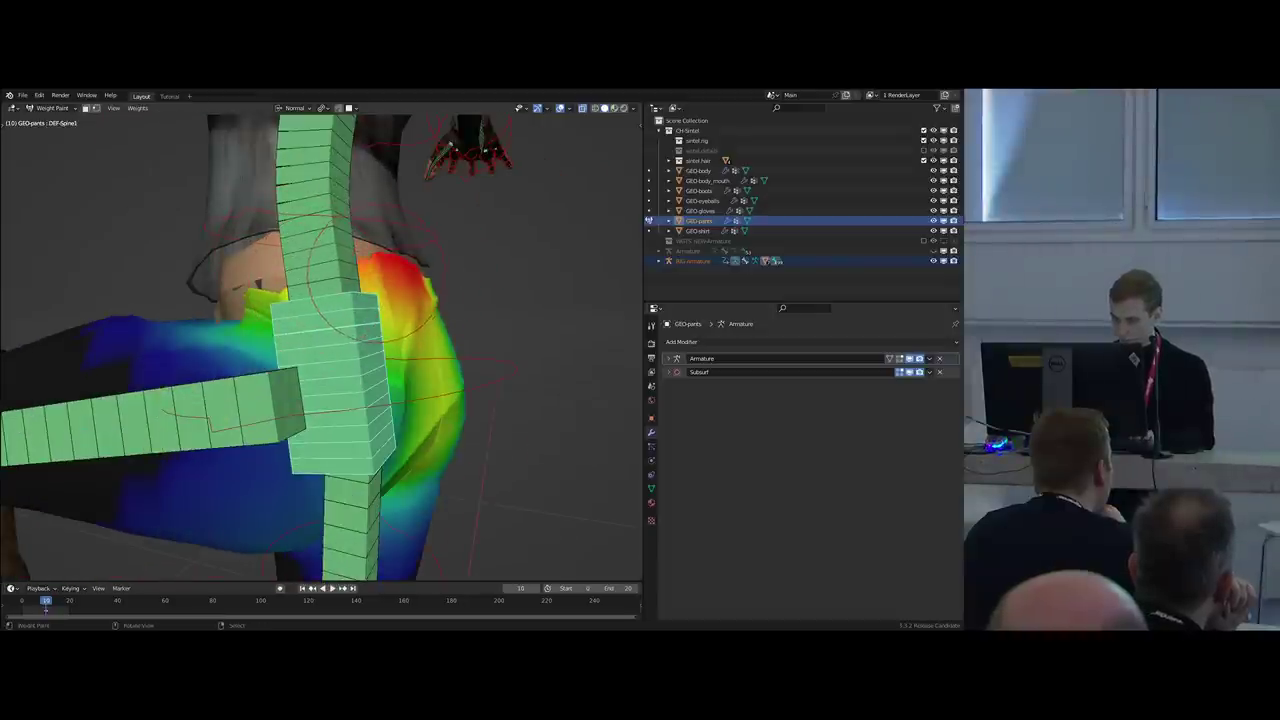
Extend the strong DEF-Spine1 weight around the left hip and front of the waistband.
mouse_move(230, 270)
middle_mouse_down()
mouse_move(393, 280)
mouse_move(391, 257)
middle_mouse_up()
scroll(385, 285, "up", 3)
middle_click_drag(382, 322, 378, 304)
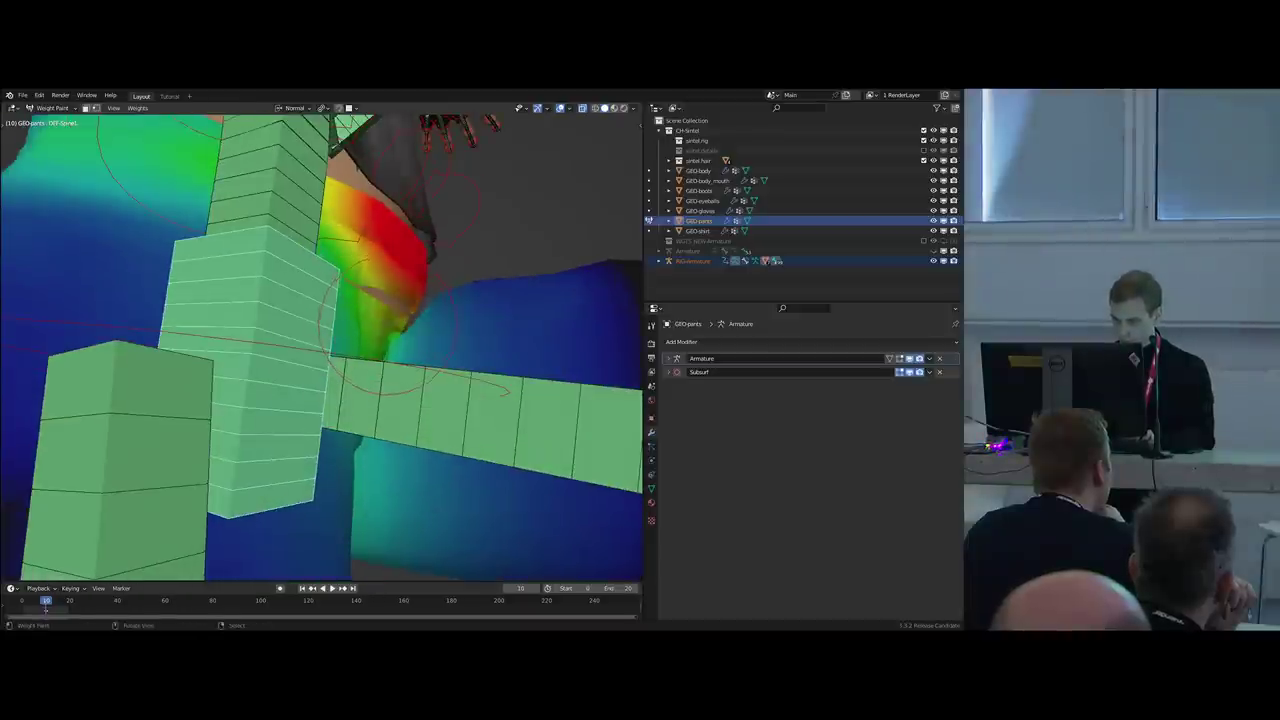
middle_click_drag(385, 407, 205, 420)
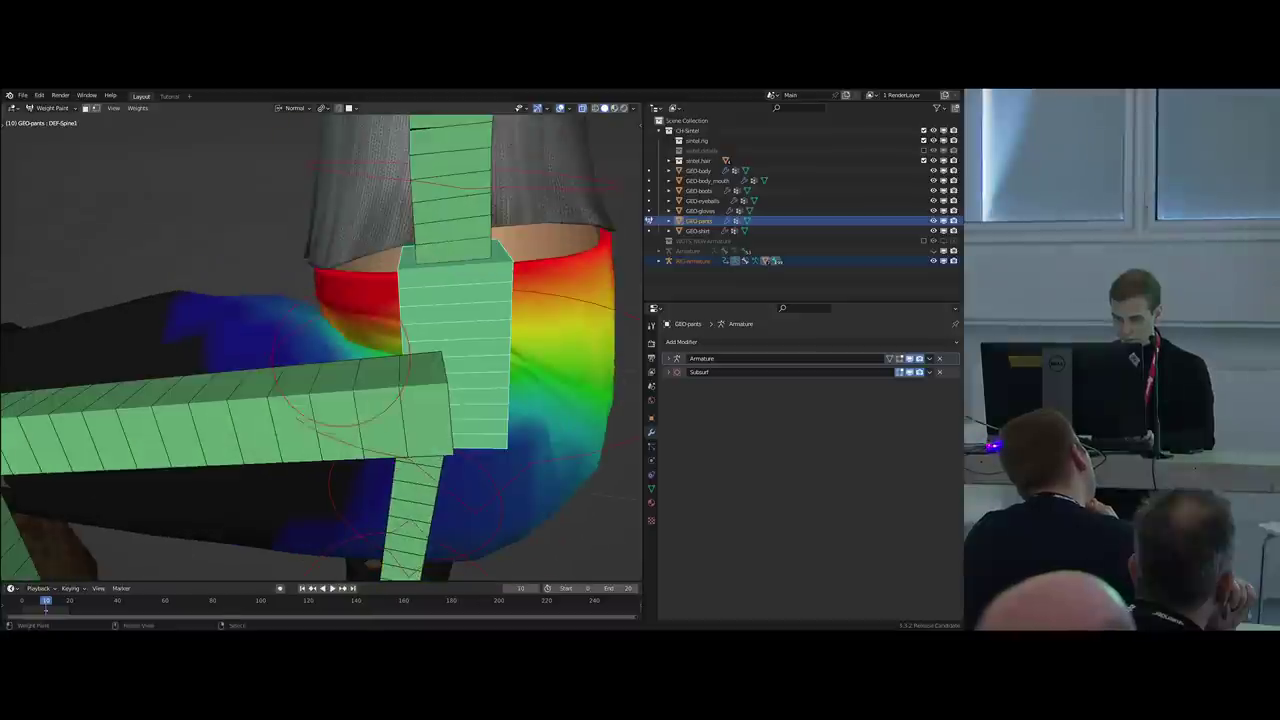
Enable Weight Contours through the Custom Weight Paint Context Menu and hide every bone except DEF-Spine1.
middle_click_drag(442, 396, 257, 307, "shift")
scroll(351, 347, "down", 2)
key("w")
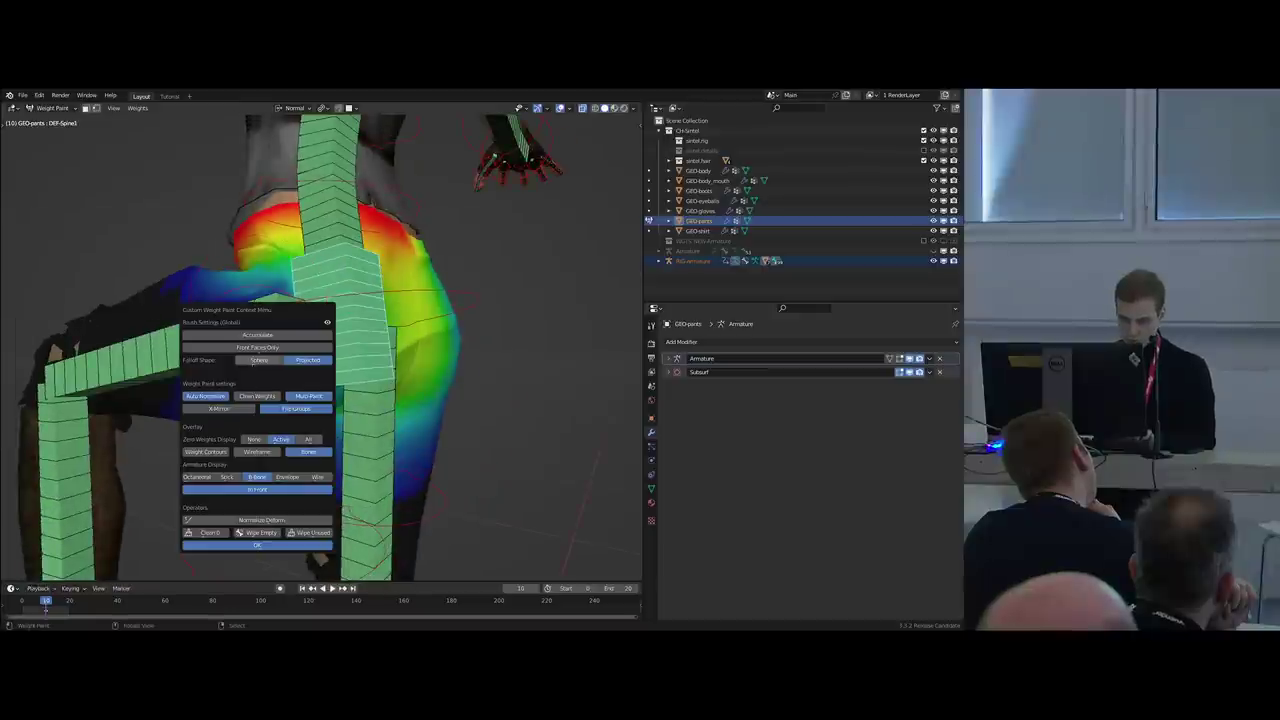
key("Escape")
mouse_move(285, 325)
middle_mouse_down()
mouse_move(230, 318)
mouse_move(283, 311)
mouse_move(343, 342)
mouse_move(440, 335)
mouse_move(398, 332)
mouse_move(378, 312)
mouse_move(390, 300)
middle_mouse_up()
key("shift+h")
scroll(378, 312, "up", 2)
middle_click_drag(272, 248, 352, 247)
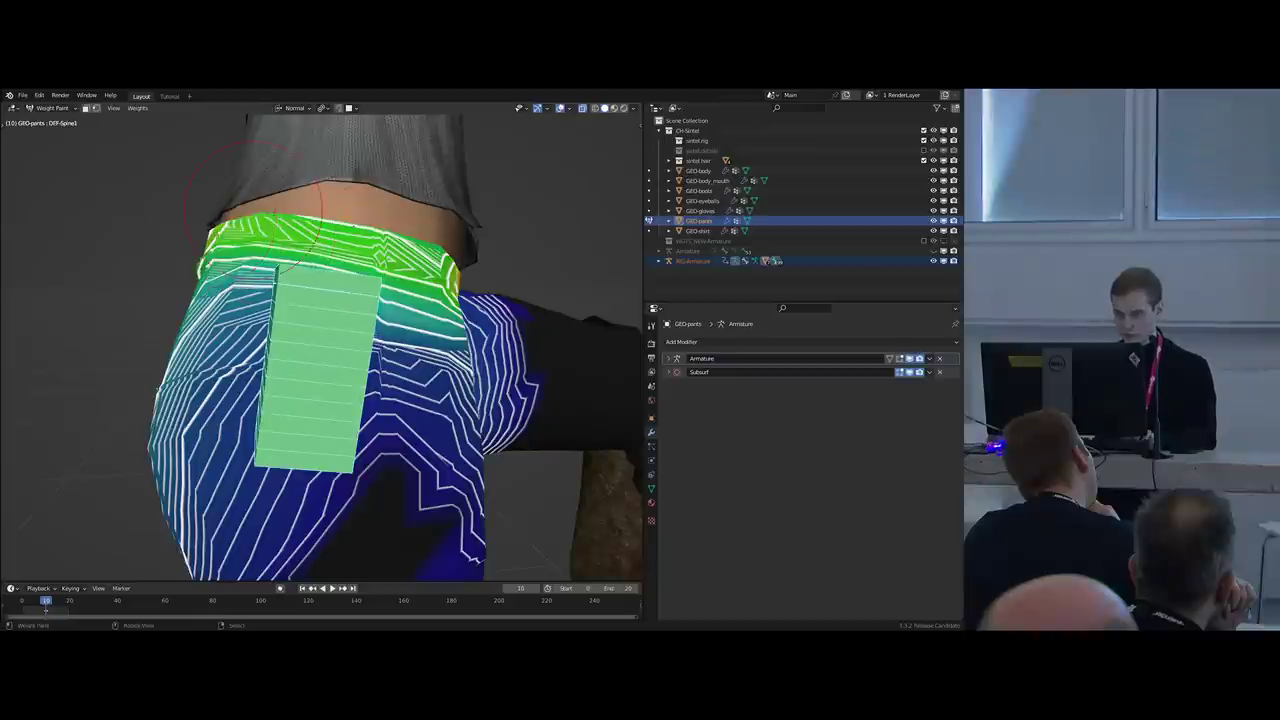
Paint full DEF-Spine1 weight across the front waistband of the pants.
middle_click_drag(470, 252, 410, 274)
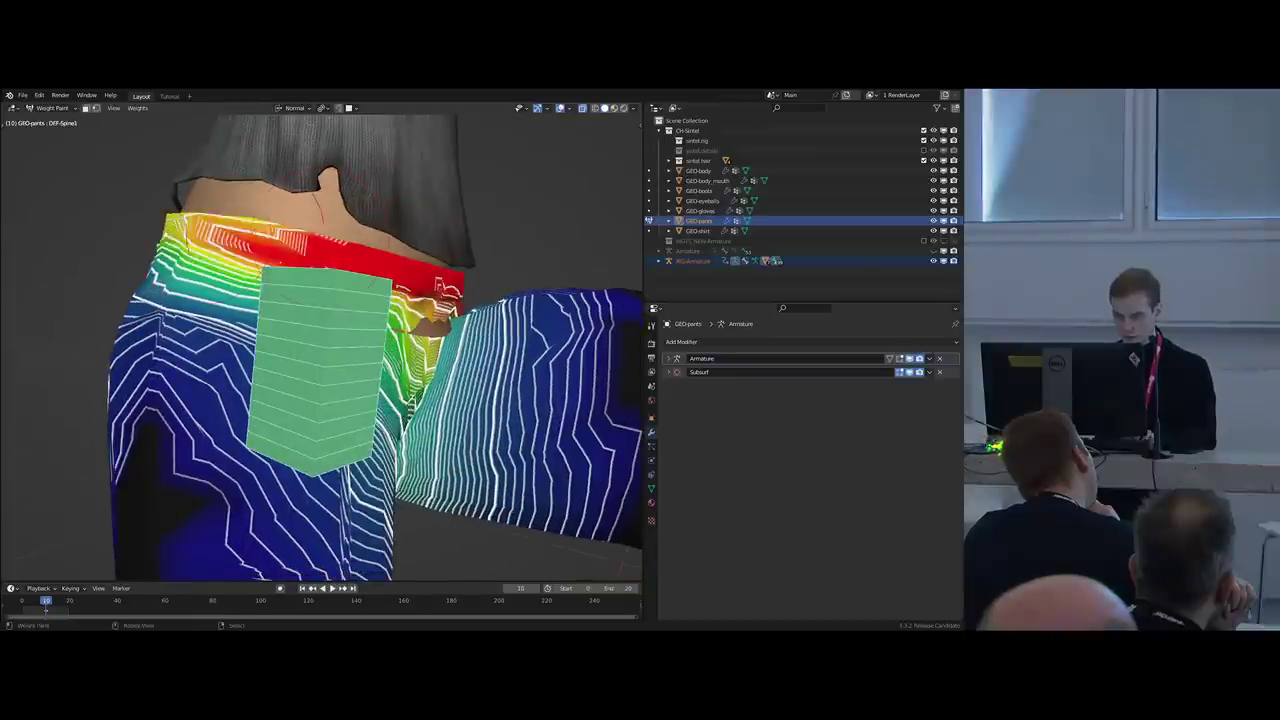
mouse_move(212, 259)
middle_mouse_down()
mouse_move(85, 266)
mouse_move(200, 261)
middle_mouse_up()
scroll(376, 342, "up", 2)
middle_click_drag(415, 333, 422, 342)
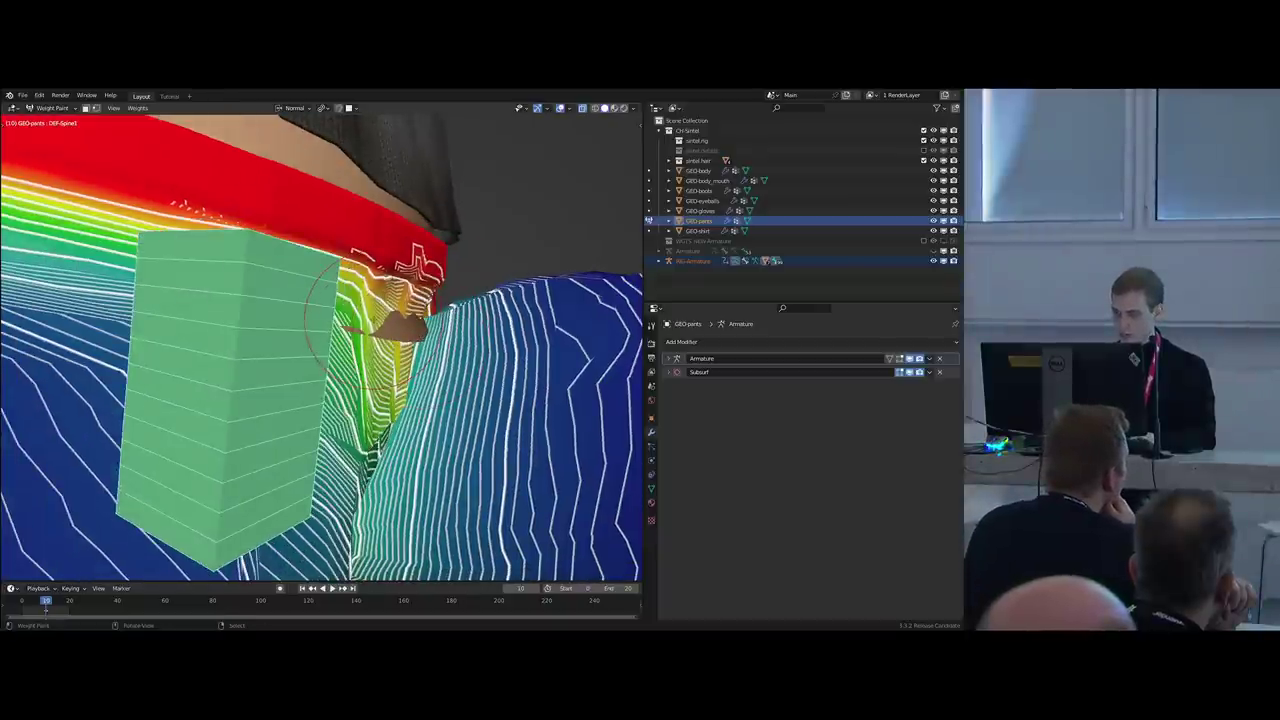
Maximize the 3D viewport and leave its toolbar and sidebar hidden.
key("ctrl+space")
scroll(440, 323, "down", 2)
middle_click_drag(440, 323, 525, 360)
scroll(405, 330, "down", 1)
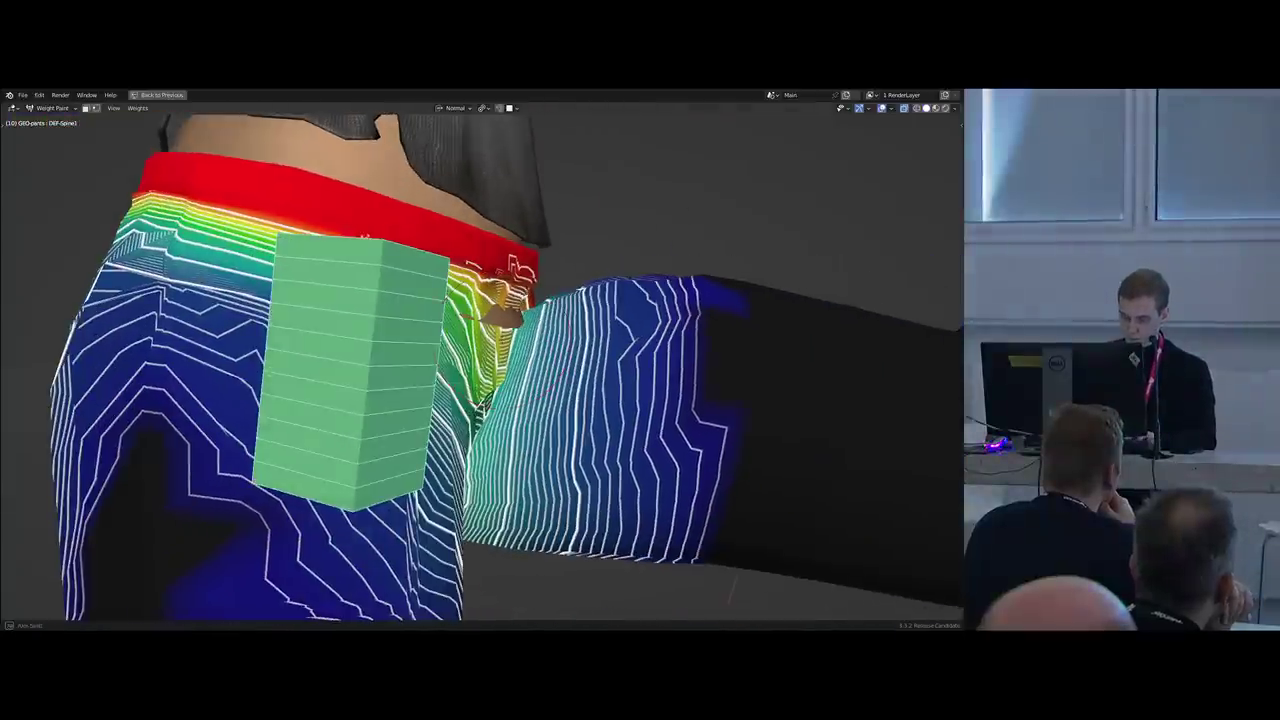
key("t")
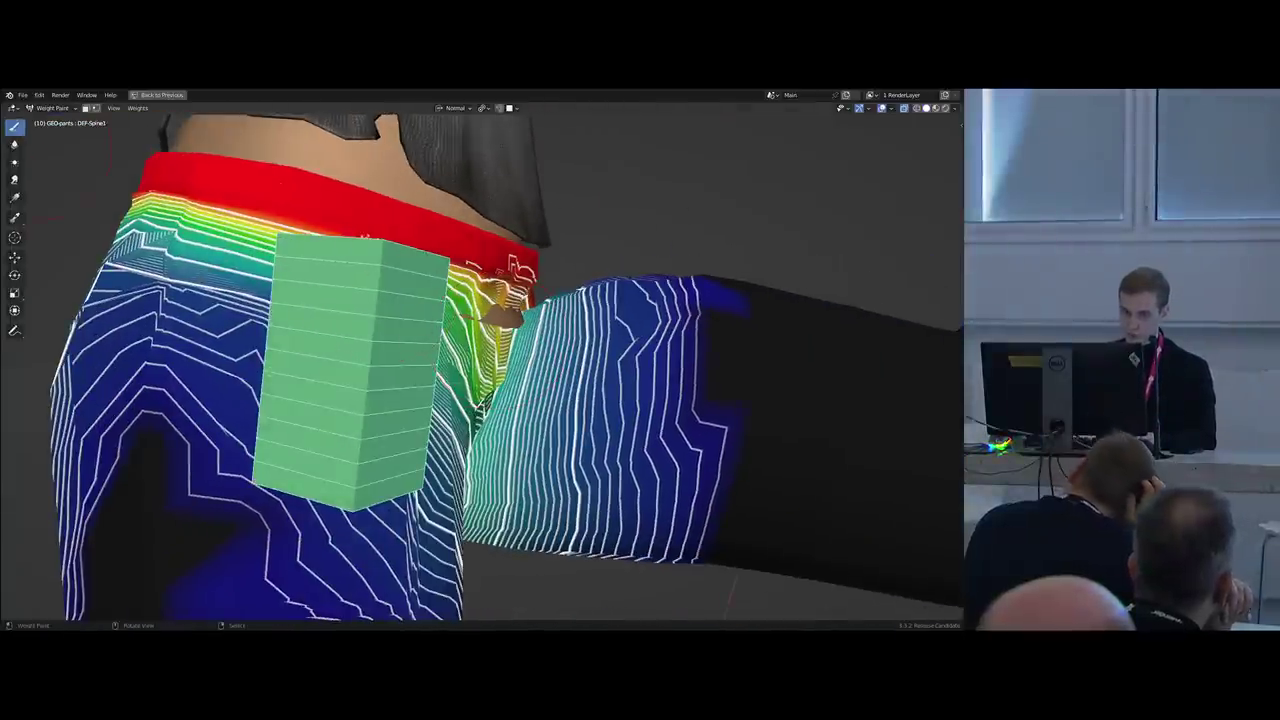
key("n")
key("t")
key("n")
Reduce the DEF-Spine1 weight on the upper part of the raised left thigh.
mouse_move(560, 370)
middle_mouse_down()
mouse_move(535, 290)
mouse_move(500, 355)
mouse_move(510, 335)
mouse_move(572, 380)
mouse_move(578, 342)
mouse_move(534, 282)
middle_mouse_up()
scroll(510, 335, "up", 2)
mouse_move(534, 282)
left_mouse_down()
mouse_move(547, 268)
mouse_move(554, 292)
left_mouse_up()
middle_click_drag(538, 361, 532, 292, "shift")
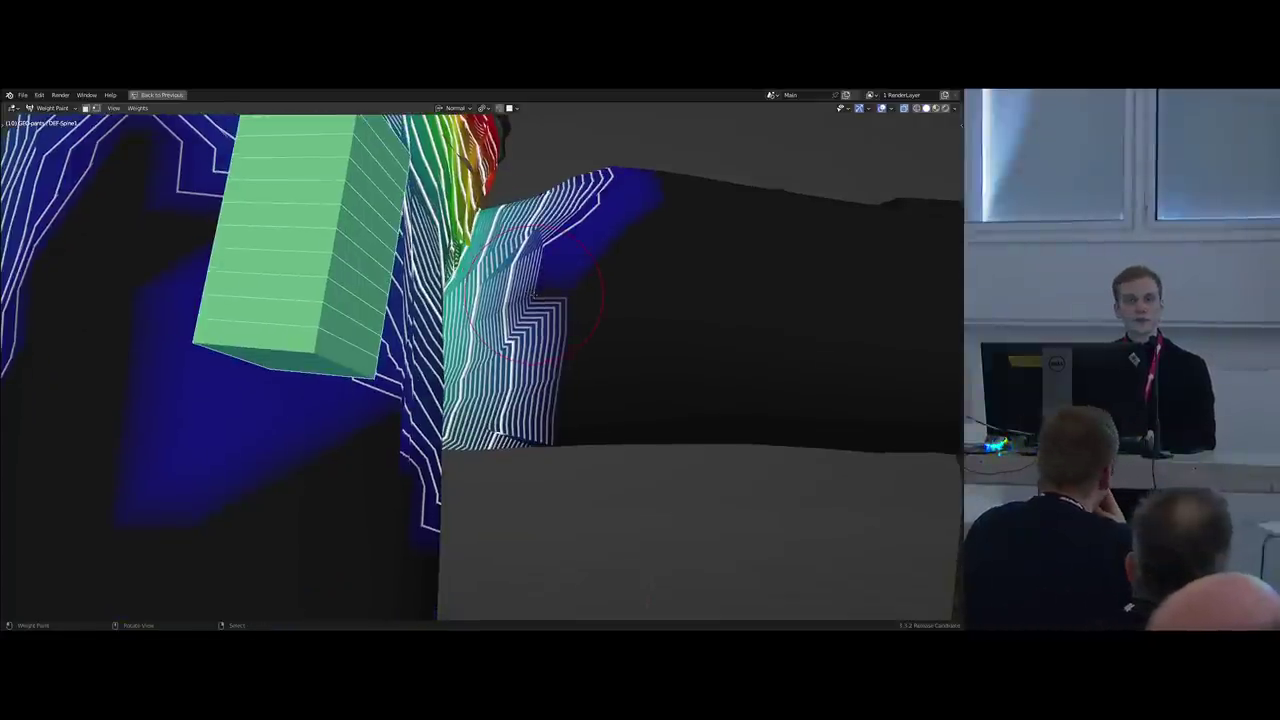
Subtract stray DEF-Spine1 weight from the upper thighs of the pants and blur its falloff around the crotch and hip.
mouse_move(581, 333)
middle_mouse_down("ctrl")
mouse_move(572, 362)
mouse_move(690, 346)
middle_mouse_up("ctrl")
mouse_move(335, 398)
left_mouse_down("ctrl")
mouse_move(285, 357)
mouse_move(343, 406)
mouse_move(413, 430)
left_mouse_up("ctrl")
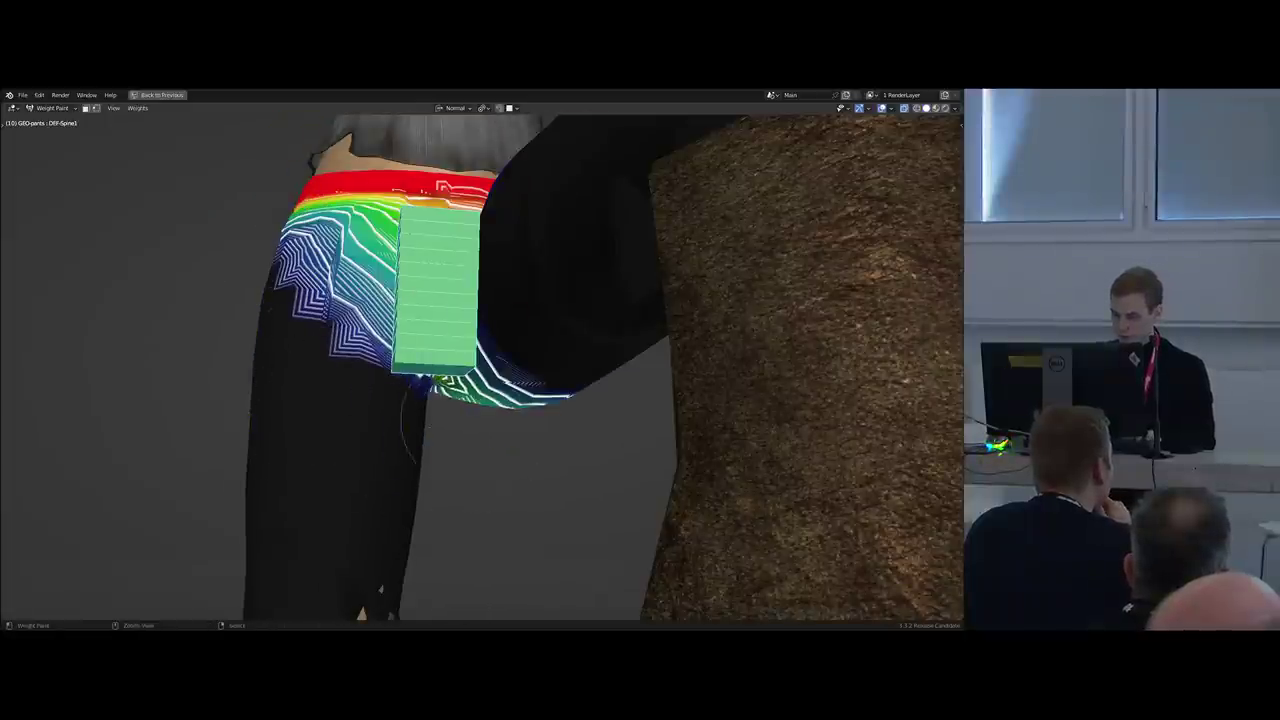
middle_click_drag(470, 420, 536, 413)
mouse_move(466, 412)
left_mouse_down("ctrl")
mouse_move(490, 405)
mouse_move(494, 385)
left_mouse_up("ctrl")
middle_click_drag(494, 385, 547, 370)
mouse_move(547, 370)
left_mouse_down("shift")
mouse_move(548, 320)
mouse_move(604, 236)
left_mouse_up("shift")
mouse_move(604, 236)
middle_mouse_down("ctrl")
mouse_move(598, 196)
mouse_move(622, 230)
middle_mouse_up("ctrl")
mouse_move(618, 280)
left_mouse_down("ctrl")
mouse_move(605, 300)
mouse_move(579, 290)
mouse_move(617, 300)
mouse_move(573, 302)
left_mouse_up("ctrl")
mouse_move(573, 302)
middle_mouse_down()
mouse_move(546, 326)
mouse_move(450, 340)
mouse_move(328, 345)
mouse_move(300, 330)
middle_mouse_up()
middle_click_drag(460, 170, 470, 214, "ctrl")
mouse_move(470, 214)
middle_mouse_down()
mouse_move(447, 217)
mouse_move(477, 306)
mouse_move(520, 342)
mouse_move(490, 350)
mouse_move(570, 380)
mouse_move(572, 342)
middle_mouse_up()
Toggle the wireframe display and smooth the DEF-Spine1 weights around the raised left thigh's hip crease.
key("ctrl+Tab")
key("ctrl+Tab")
left_click_drag(543, 466, 571, 434, "ctrl")
scroll(579, 382, "up", 2)
key("shift+z")
middle_click_drag(579, 382, 574, 356)
mouse_move(500, 343)
left_mouse_down("shift")
mouse_move(438, 338)
mouse_move(505, 346)
left_mouse_up("shift")
middle_click_drag(505, 346, 530, 326)
left_click_drag(530, 326, 520, 302, "shift")
middle_click_drag(526, 272, 487, 318)
left_click_drag(410, 238, 438, 335, "shift")
mouse_move(490, 332)
middle_mouse_down()
mouse_move(508, 317)
mouse_move(432, 303)
mouse_move(413, 285)
mouse_move(464, 262)
middle_mouse_up()
Isolate the DEF-Thigh.L bone and blend its weights around the left buttock and hip.
key("alt+h")
right_click(413, 285)
key("shift+h")
mouse_move(464, 262)
left_mouse_down("shift")
mouse_move(445, 282)
mouse_move(470, 264)
left_mouse_up("shift")
middle_click_drag(455, 275, 530, 305)
mouse_move(518, 322)
left_mouse_down("ctrl")
mouse_move(508, 358)
mouse_move(524, 350)
mouse_move(556, 422)
mouse_move(577, 344)
mouse_move(450, 346)
mouse_move(502, 346)
mouse_move(522, 322)
left_mouse_up("ctrl")
middle_click_drag(574, 339, 556, 380)
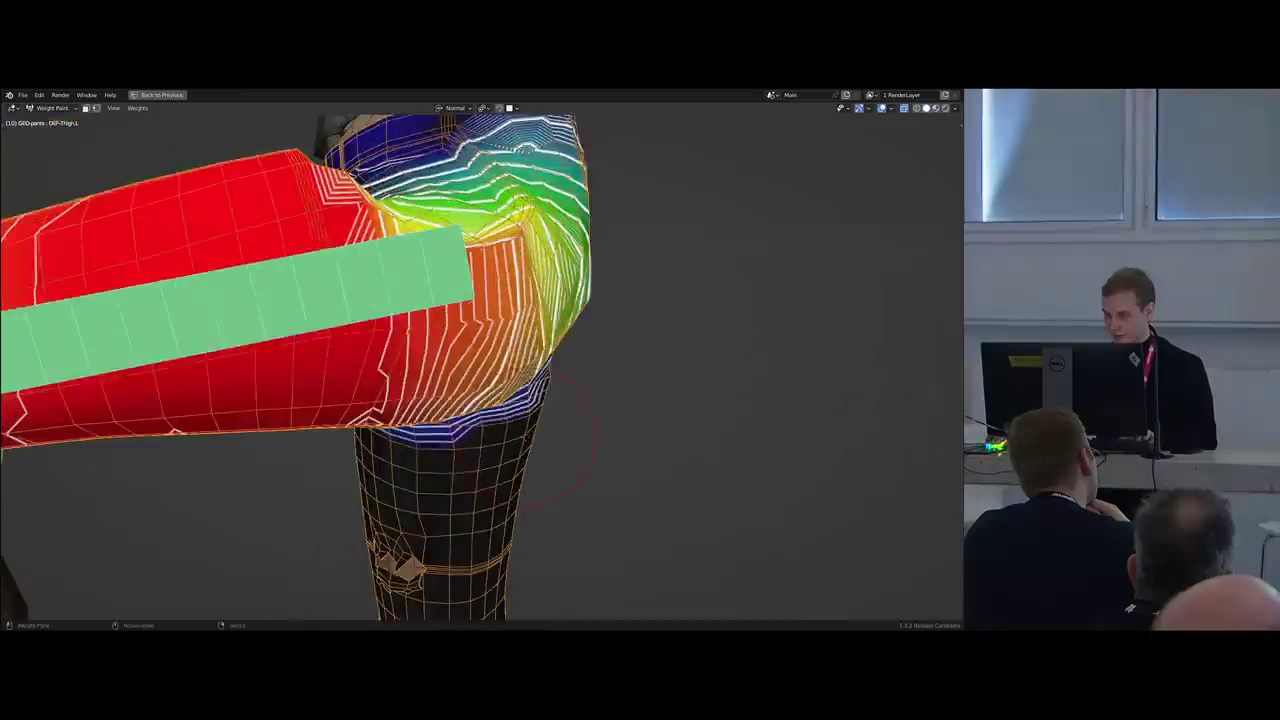
Paint full DEF-Thigh.L weight over the knee end and torn cuff of the raised left pant leg.
scroll(556, 380, "down", 2)
key("ctrl+Tab")
mouse_move(556, 325)
middle_mouse_down()
mouse_move(540, 340)
mouse_move(464, 336)
mouse_move(507, 318)
mouse_move(472, 292)
mouse_move(475, 345)
mouse_move(560, 325)
middle_mouse_up()
key("ctrl+Tab")
scroll(470, 312, "up", 3)
mouse_move(455, 318)
middle_mouse_down()
mouse_move(424, 315)
mouse_move(612, 320)
middle_mouse_up()
scroll(424, 315, "down", 4)
scroll(858, 386, "up", 2)
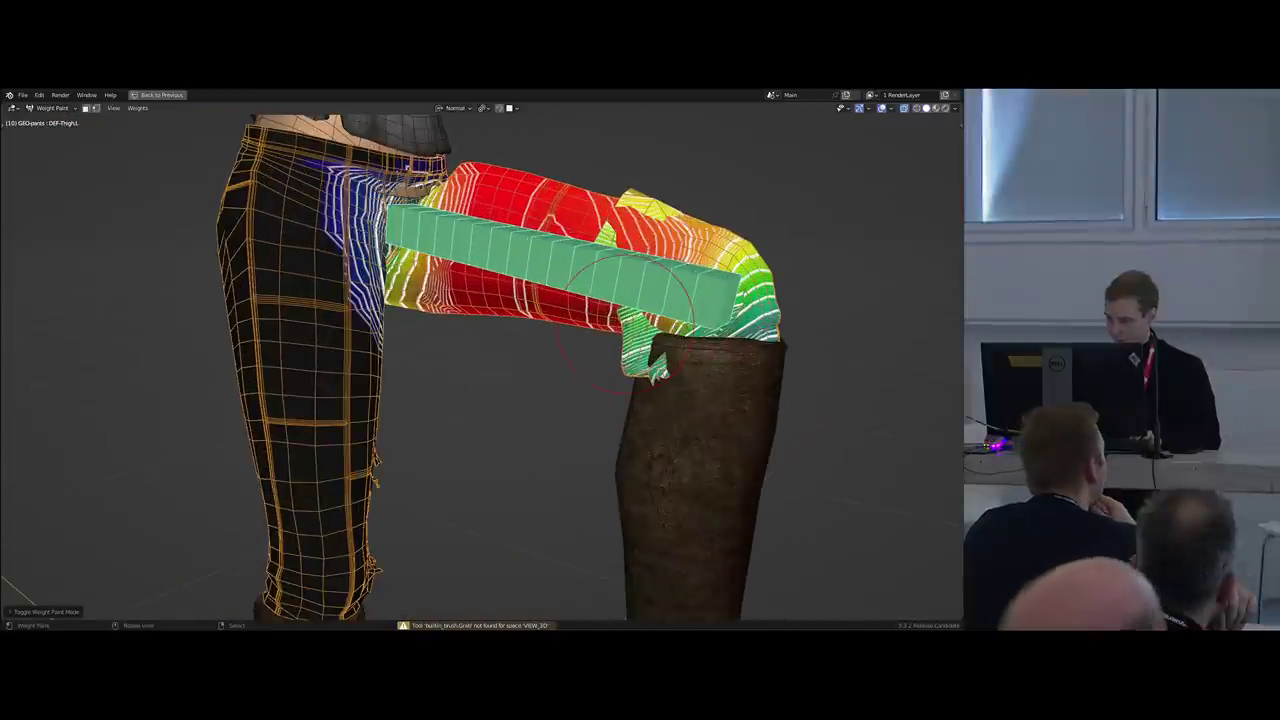
mouse_move(660, 310)
left_mouse_down()
mouse_move(642, 240)
mouse_move(712, 204)
mouse_move(722, 300)
mouse_move(768, 312)
left_mouse_up()
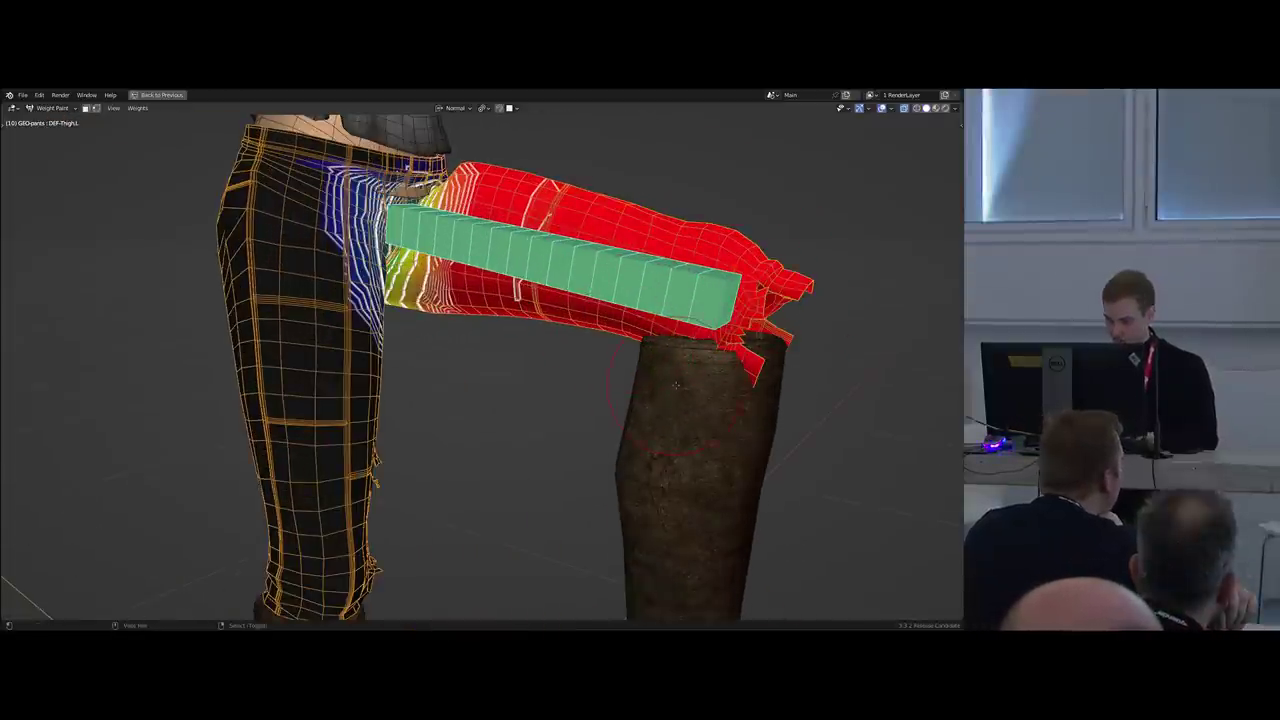
Isolate the DEF-Knee.L bone, switch to wireframe shading and paint its weight onto the pants around the left knee.
key("alt+h")
right_click(716, 408)
key("shift+h")
middle_click_drag(712, 345, 745, 261)
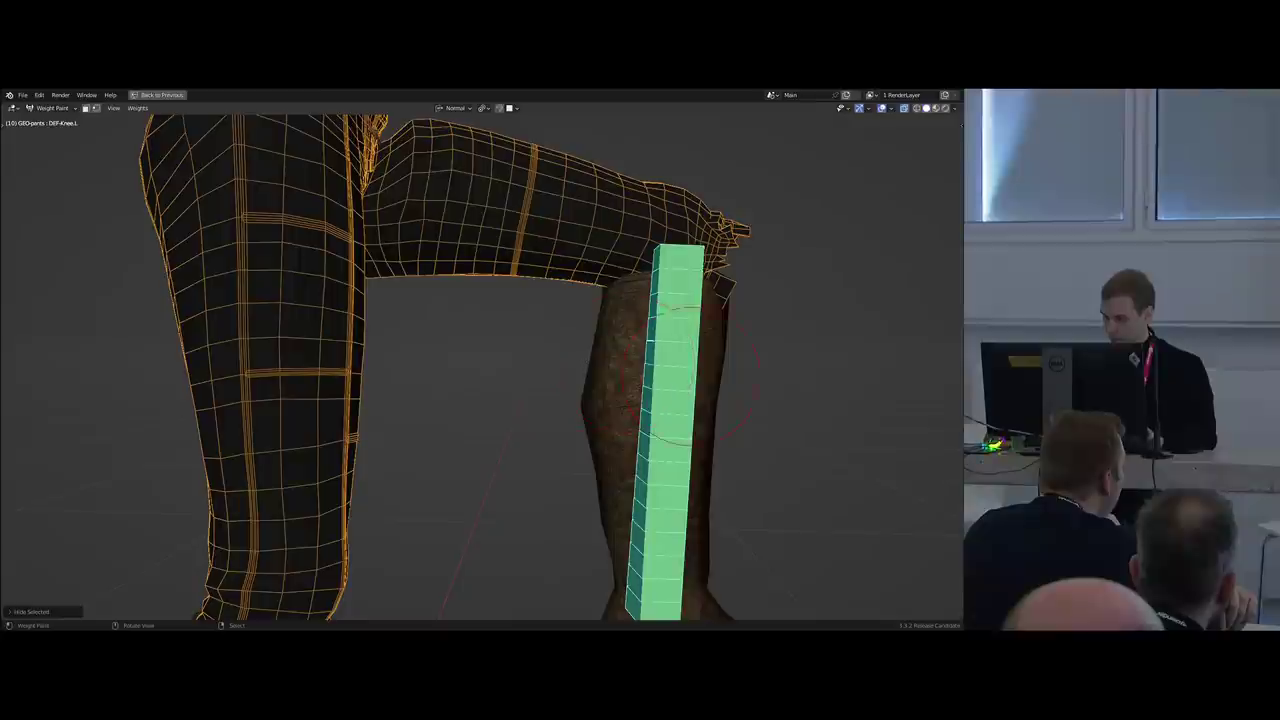
key("shift+z")
middle_click_drag(727, 353, 655, 368, "shift")
mouse_move(705, 271)
left_mouse_down()
mouse_move(628, 325)
mouse_move(640, 336)
mouse_move(548, 250)
left_mouse_up()
Check the Auto Normalize setting in the weight paint tool options.
key("w")
key("Escape")
key("n")
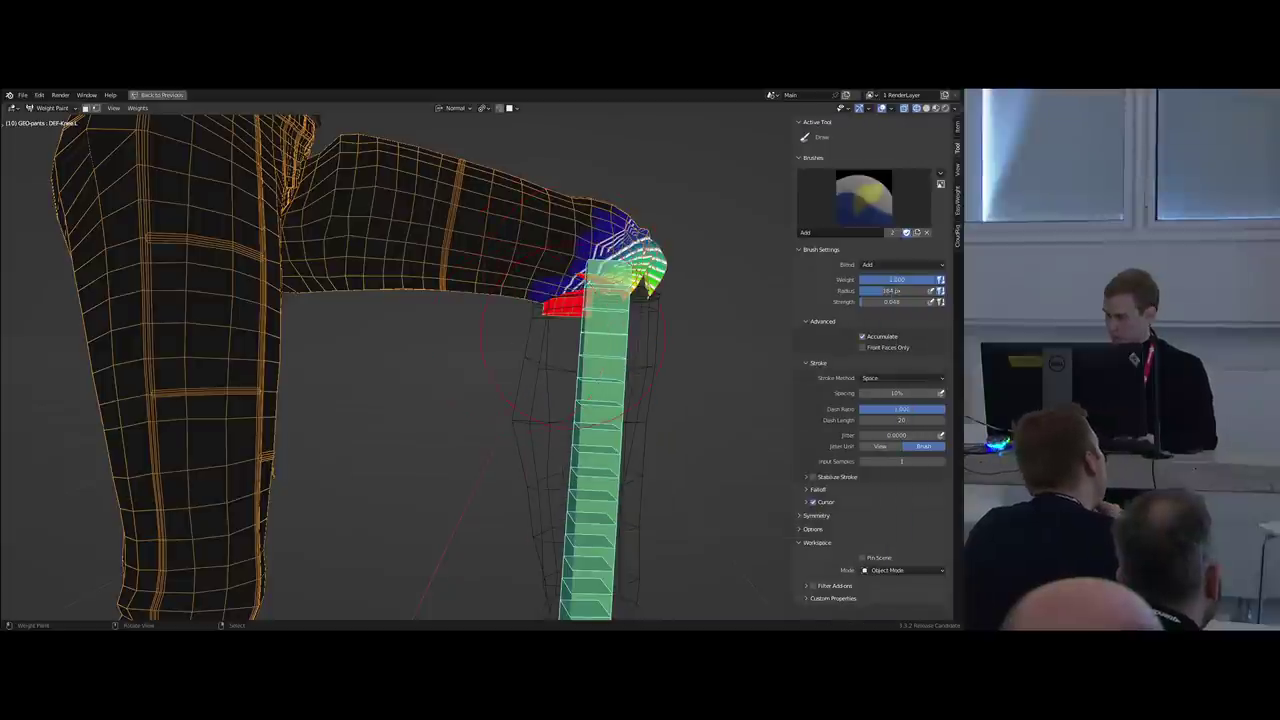
left_click(819, 161)
left_click(820, 175)
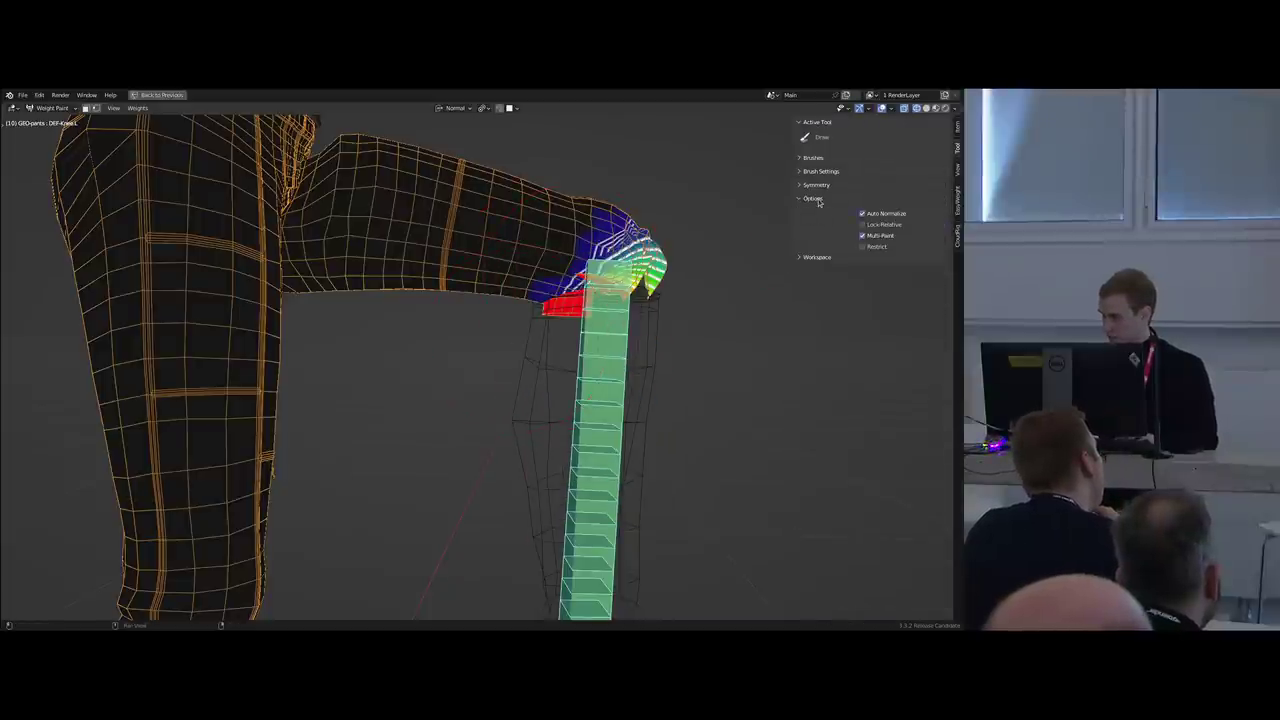
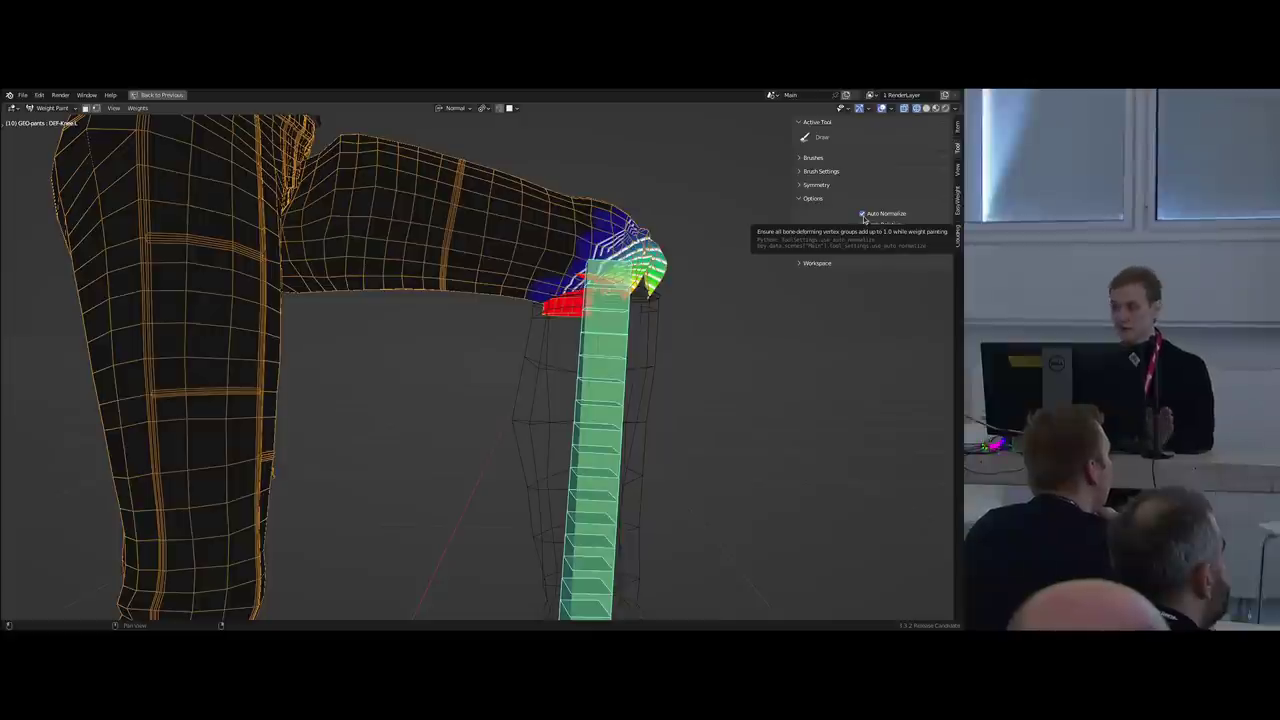
key("n")
Paint more DEF-Knee.L weight on the cuff below the left knee and undo the last stroke.
middle_click_drag(655, 289, 603, 319)
scroll(636, 298, "up", 1)
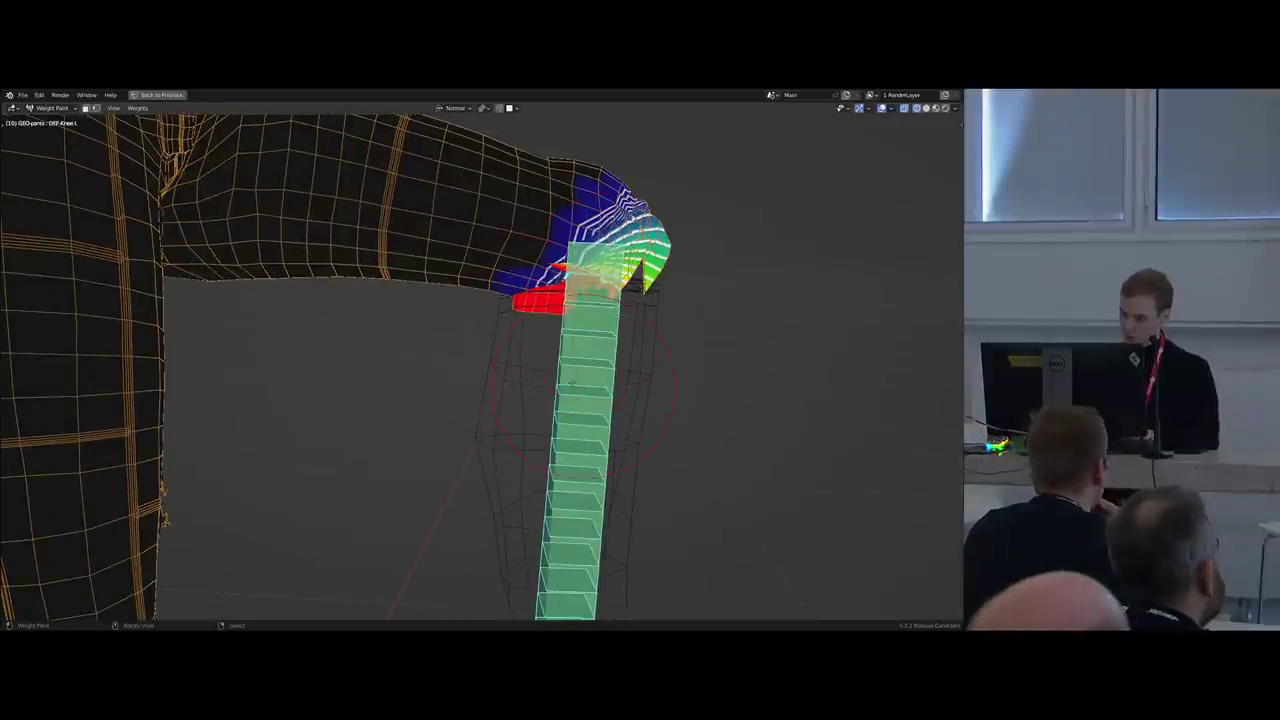
mouse_move(608, 298)
left_mouse_down()
mouse_move(570, 258)
mouse_move(518, 297)
left_mouse_up()
scroll(570, 258, "up", 3)
scroll(518, 297, "down", 4)
key("ctrl+z")
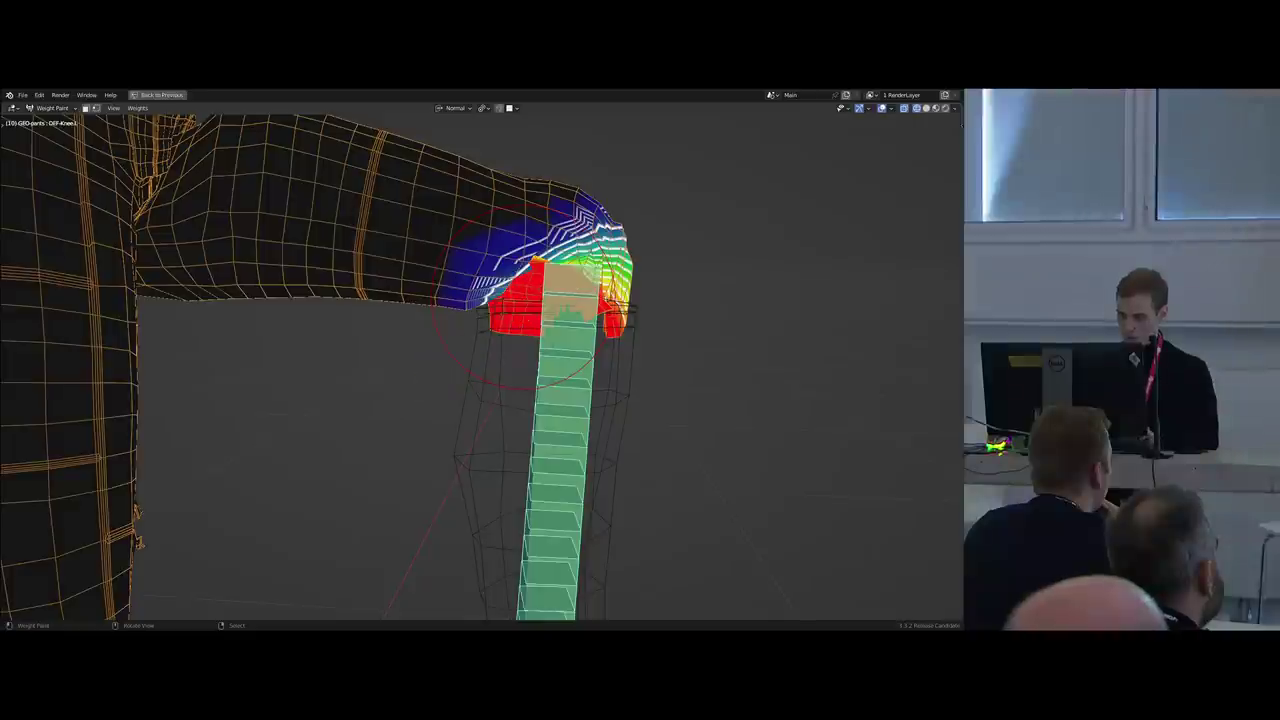
Reveal the hidden bones and isolate DEF-Thigh.L together with DEF-Knee.L.
key("shift+m")
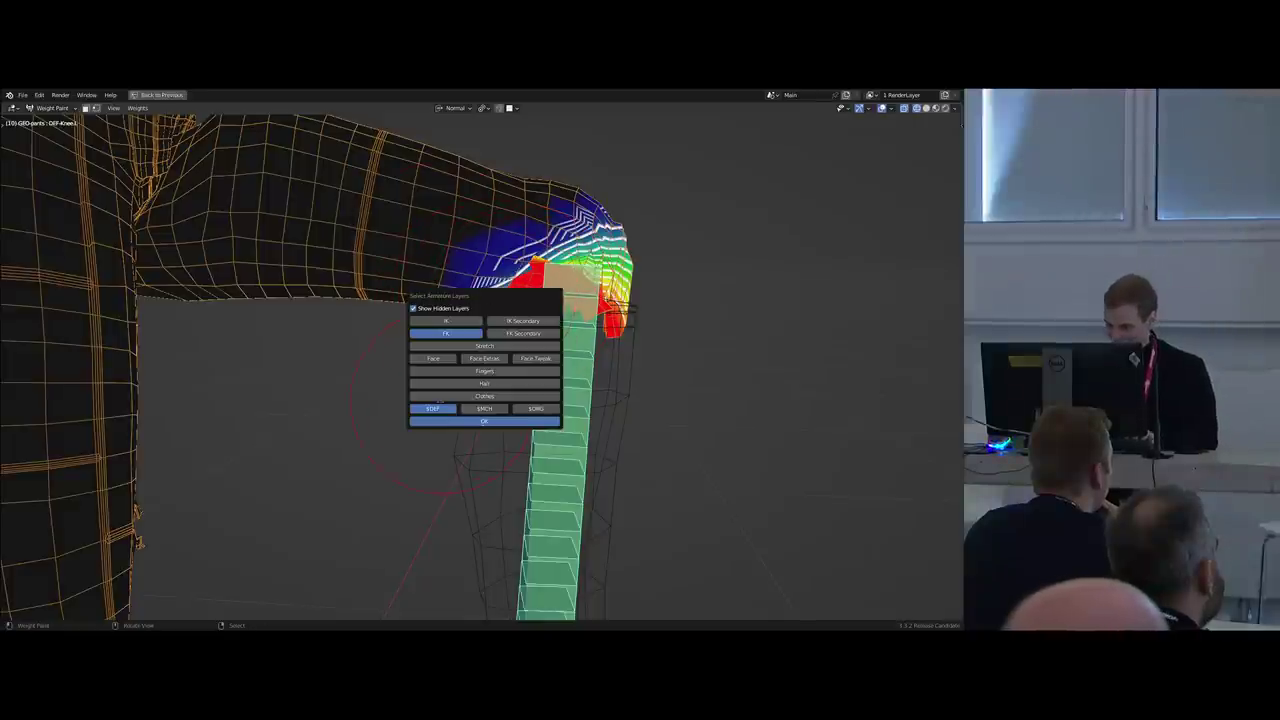
key("Escape")
key("alt+h")
right_click(468, 258)
right_click(555, 327, "shift")
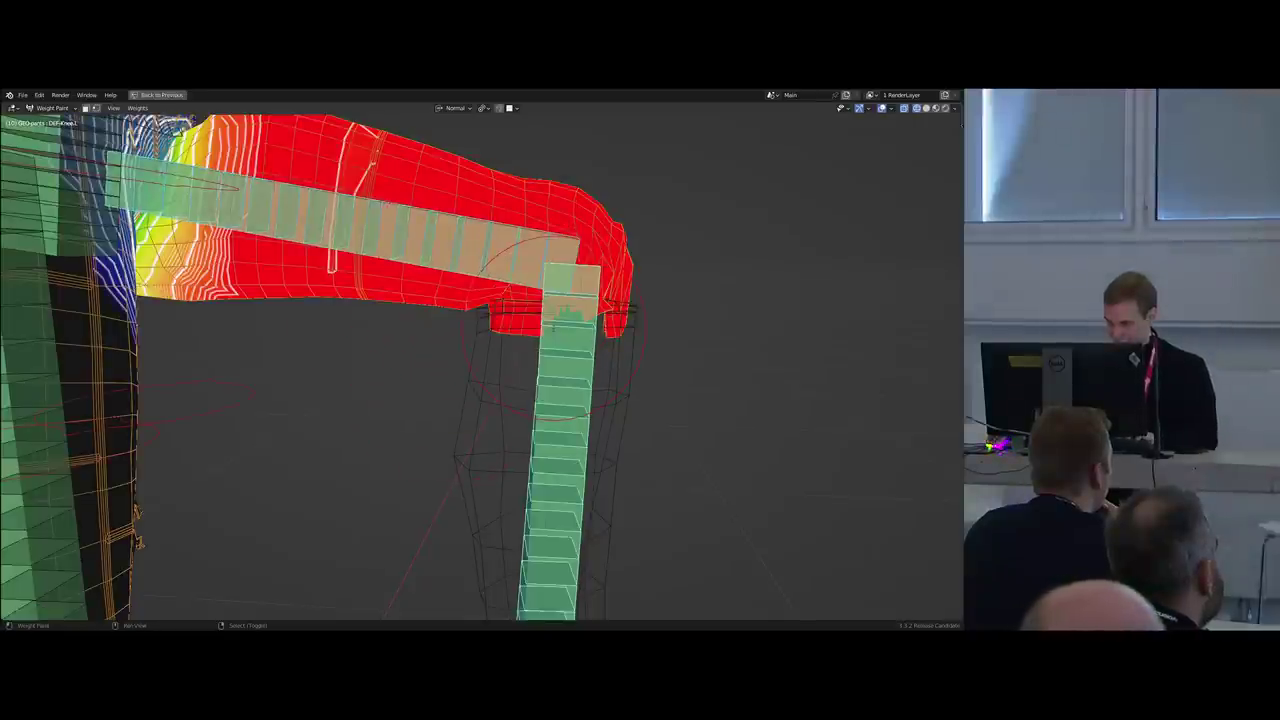
key("shift+h")
middle_click_drag(554, 327, 510, 313, "shift")
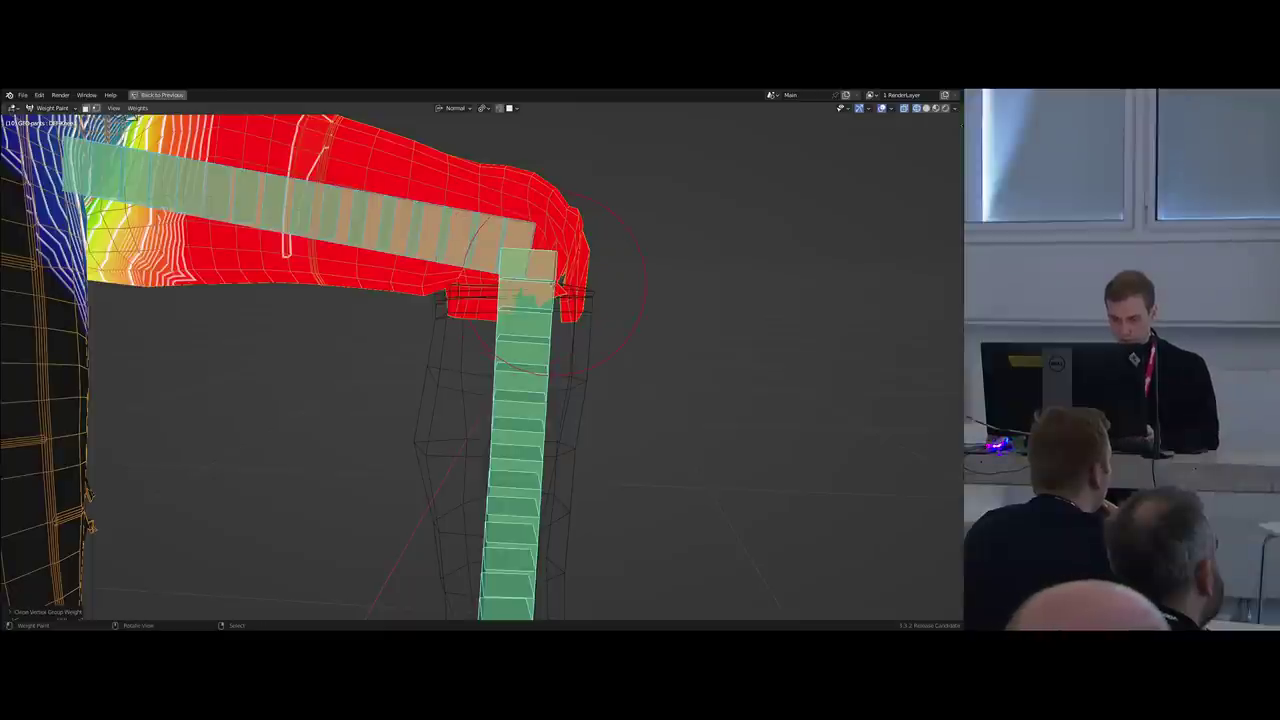
Clean the vertex group weights of the pants.
left_click(138, 107)
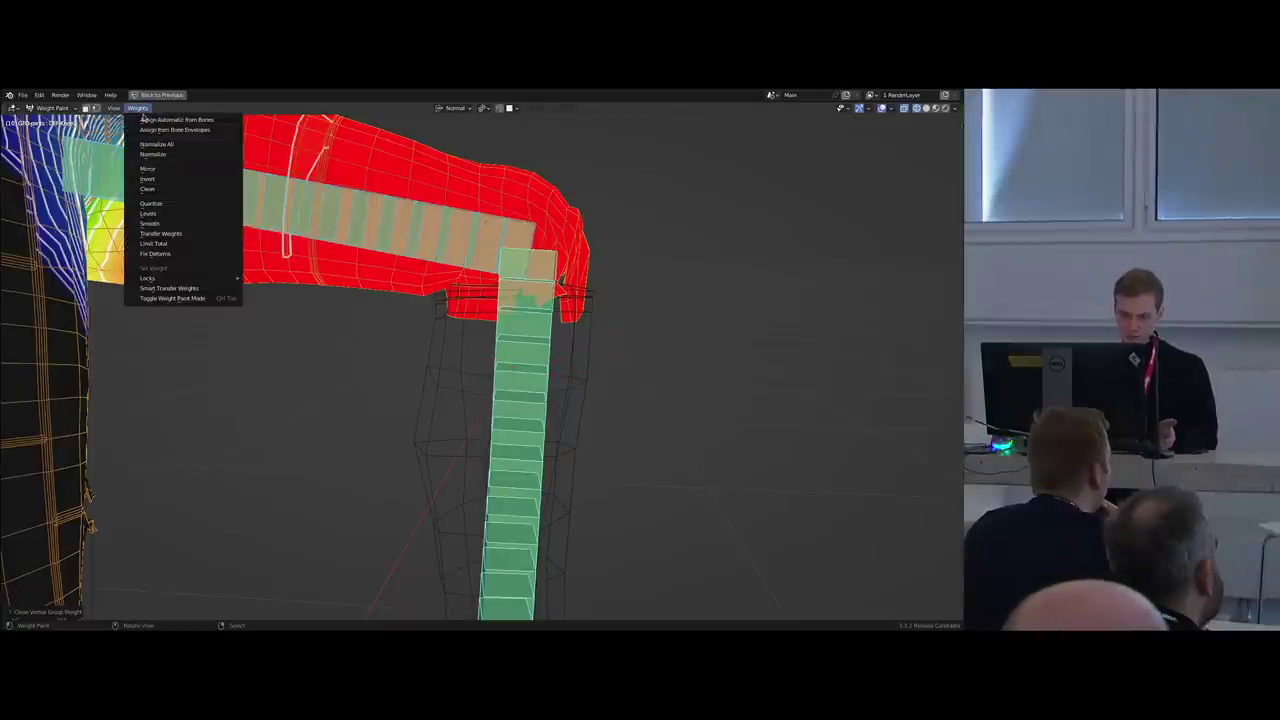
left_click(171, 190)
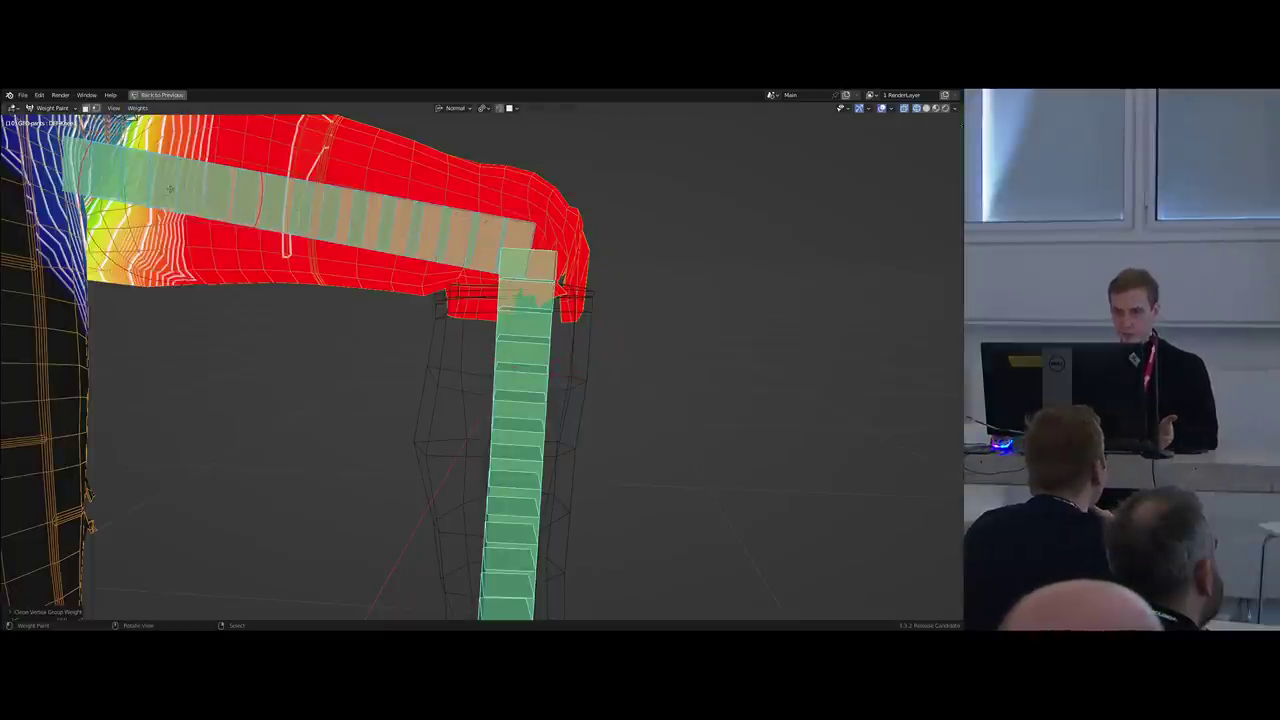
scroll(511, 335, "down", 1)
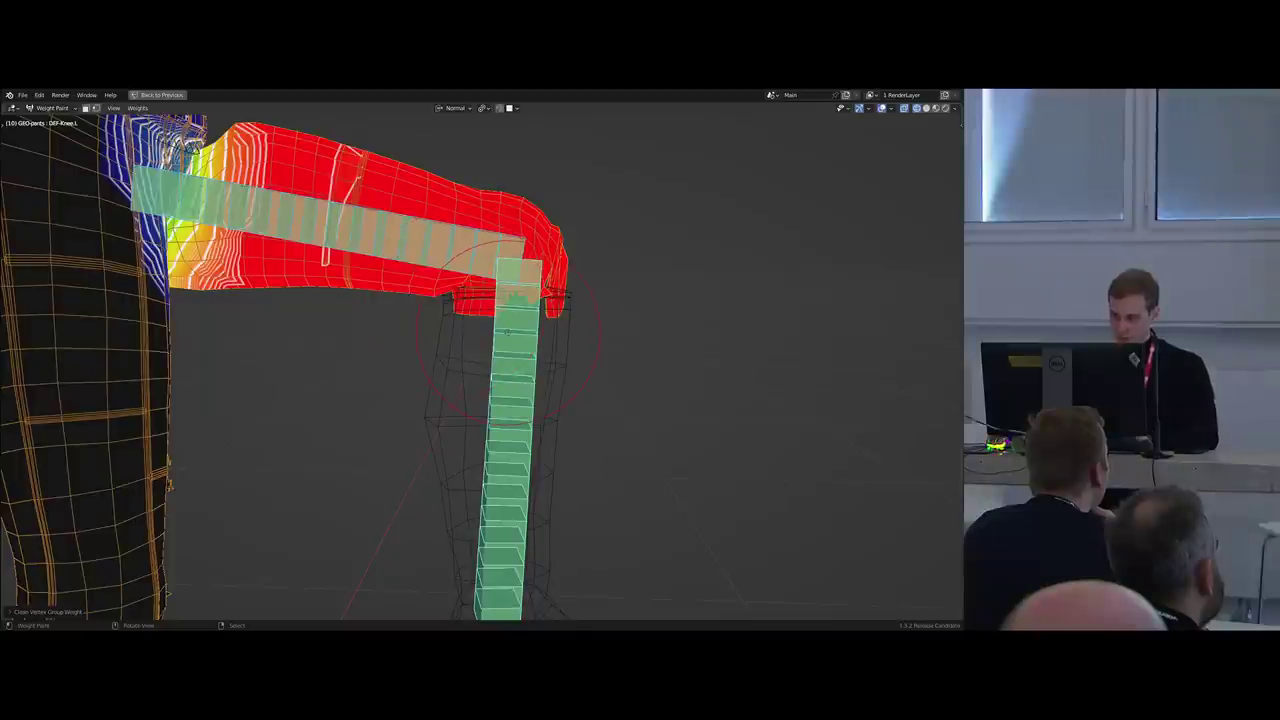
Resize the brush and paint DEF-Knee.L weight onto the underside of the left thigh behind the knee.
right_click(508, 332)
scroll(510, 300, "up", 3)
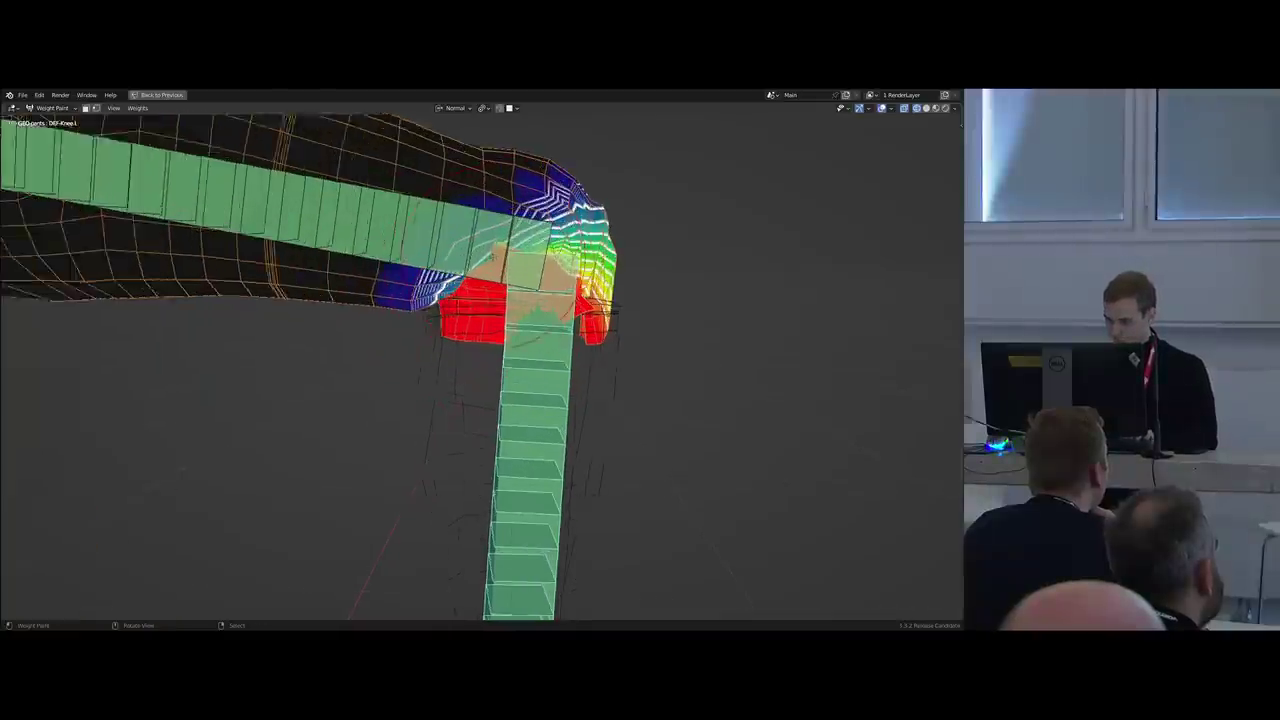
key("f")
left_click(586, 265)
middle_click_drag(520, 270, 505, 252)
scroll(495, 262, "down", 1)
mouse_move(490, 248)
left_mouse_down()
mouse_move(421, 275)
mouse_move(490, 236)
mouse_move(478, 244)
left_mouse_up()
Compare the DEF-Thigh.L and DEF-Knee.L weight distribution around the bent left knee.
right_click(415, 190)
scroll(477, 238, "down", 5)
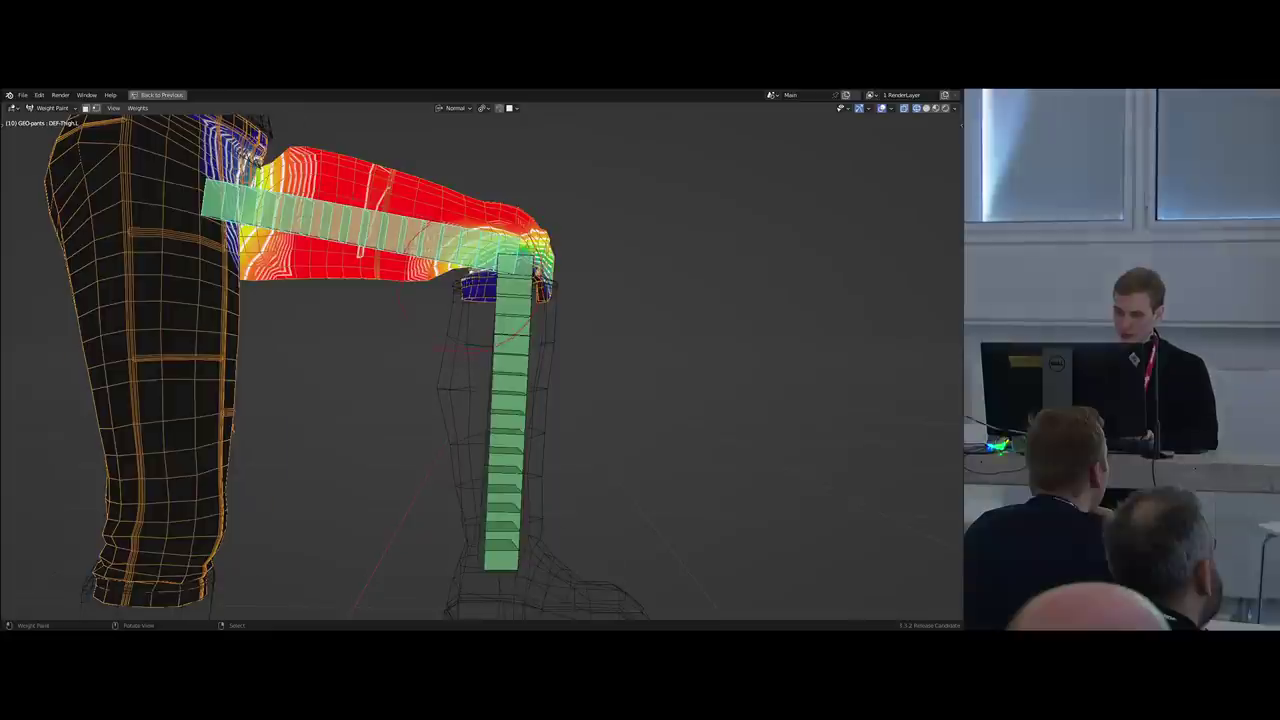
middle_click_drag(315, 314, 363, 332, "shift")
middle_click_drag(518, 262, 504, 269)
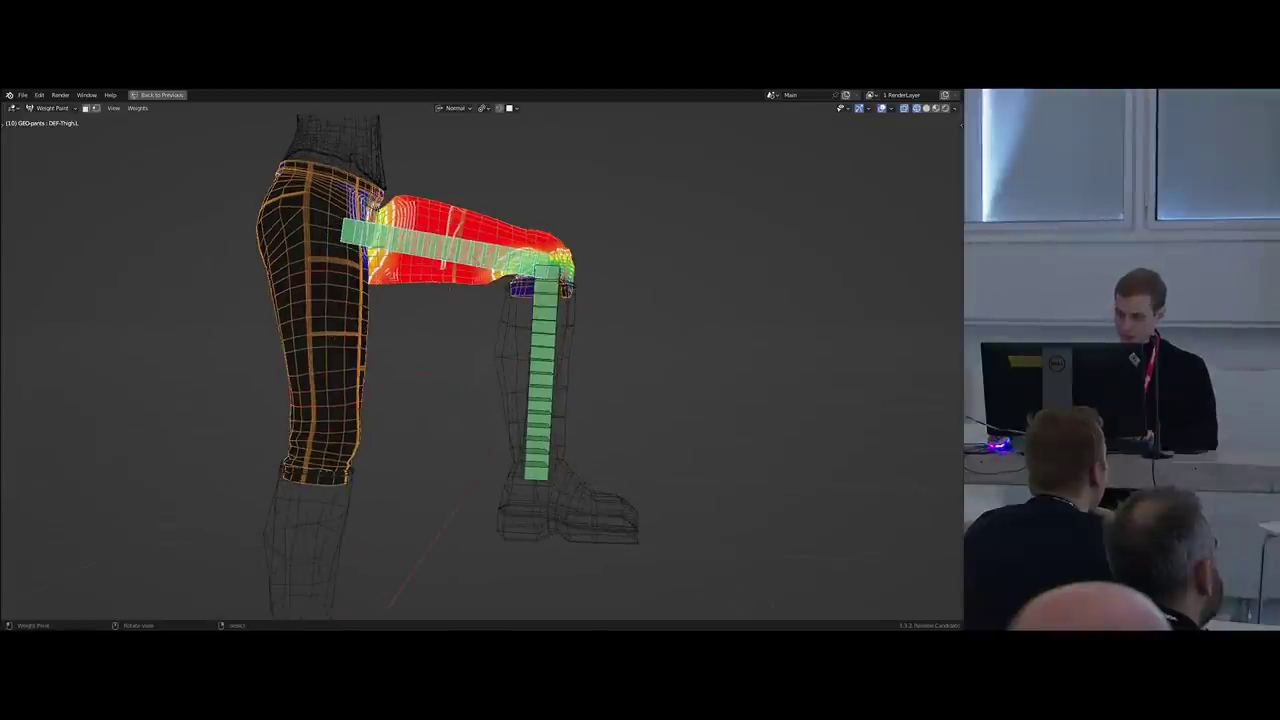
scroll(504, 269, "up", 3)
scroll(555, 288, "up", 1)
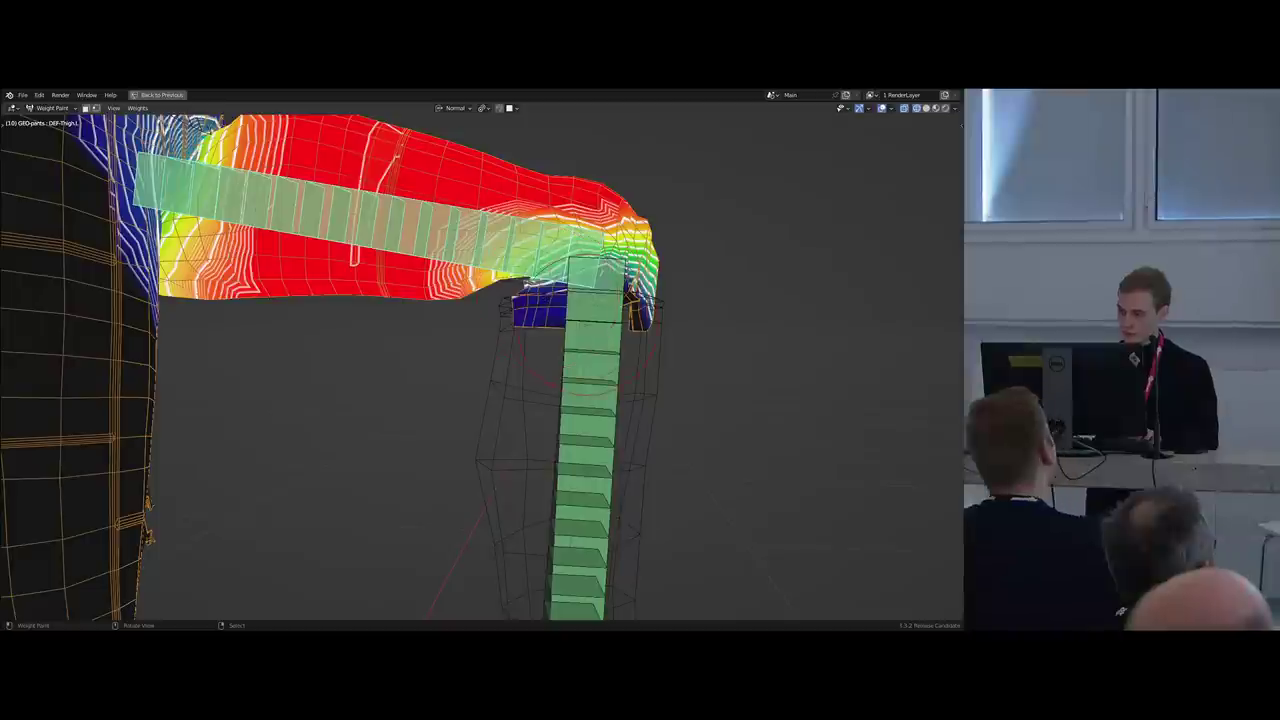
right_click(583, 310)
scroll(565, 275, "up", 1)
scroll(535, 262, "down", 2)
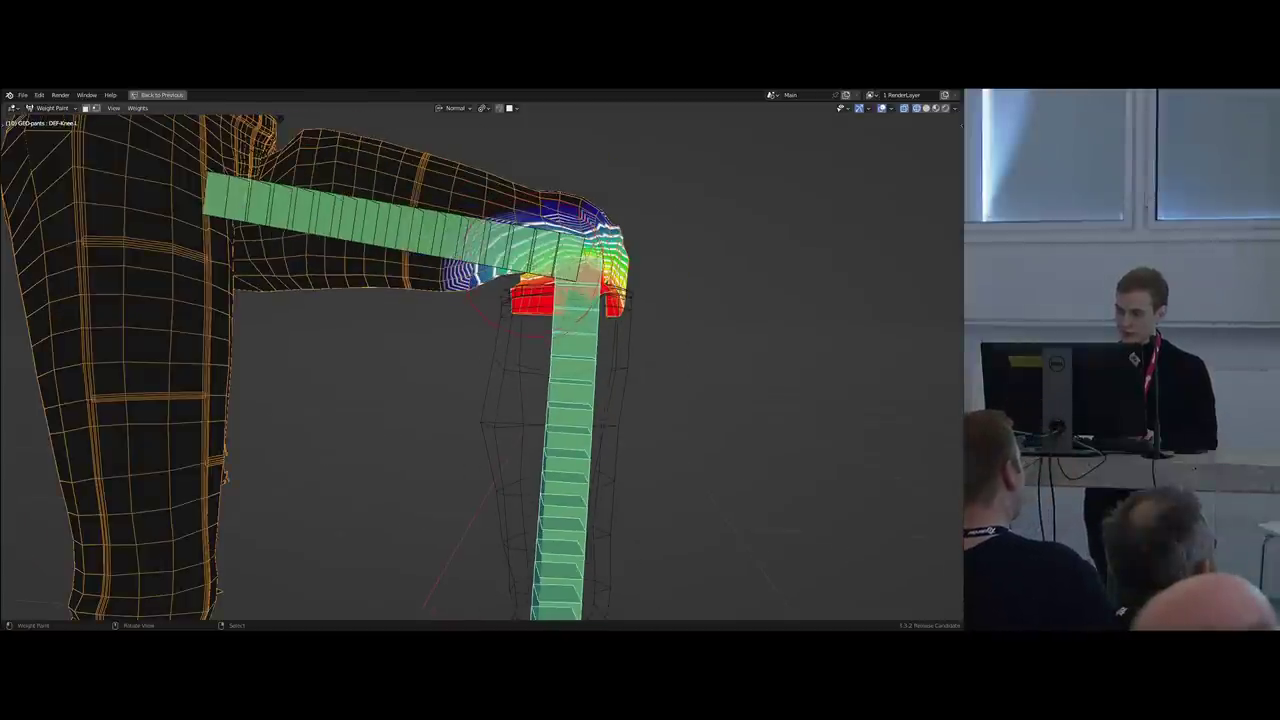
scroll(155, 419, "down", 2)
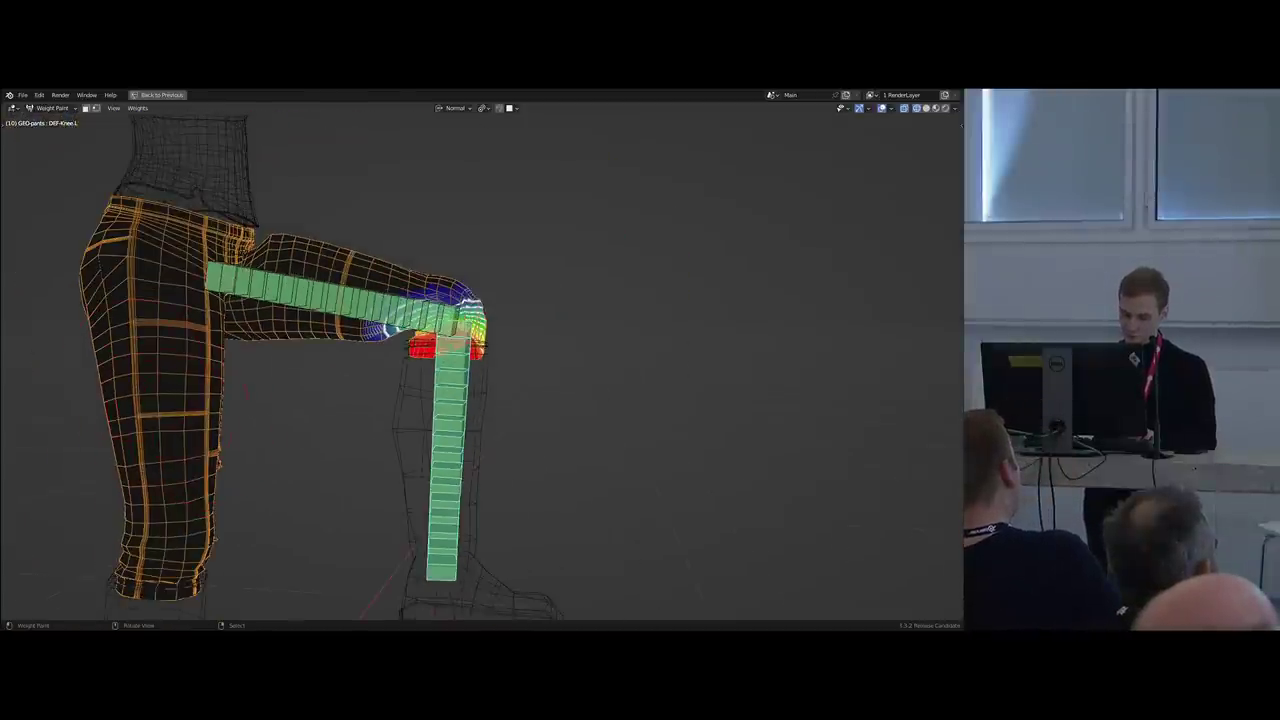
Subtract DEF-Knee.L weight along the left thigh above the knee and return the pants to Object Mode.
scroll(380, 332, "up", 4)
mouse_move(378, 335)
left_mouse_down("ctrl")
mouse_move(538, 234)
mouse_move(578, 252)
mouse_move(554, 263)
left_mouse_up("ctrl")
scroll(560, 256, "down", 1)
scroll(524, 318, "down", 4)
mouse_move(520, 325)
middle_mouse_down()
mouse_move(482, 340)
mouse_move(459, 327)
middle_mouse_up()
key("ctrl+Tab")
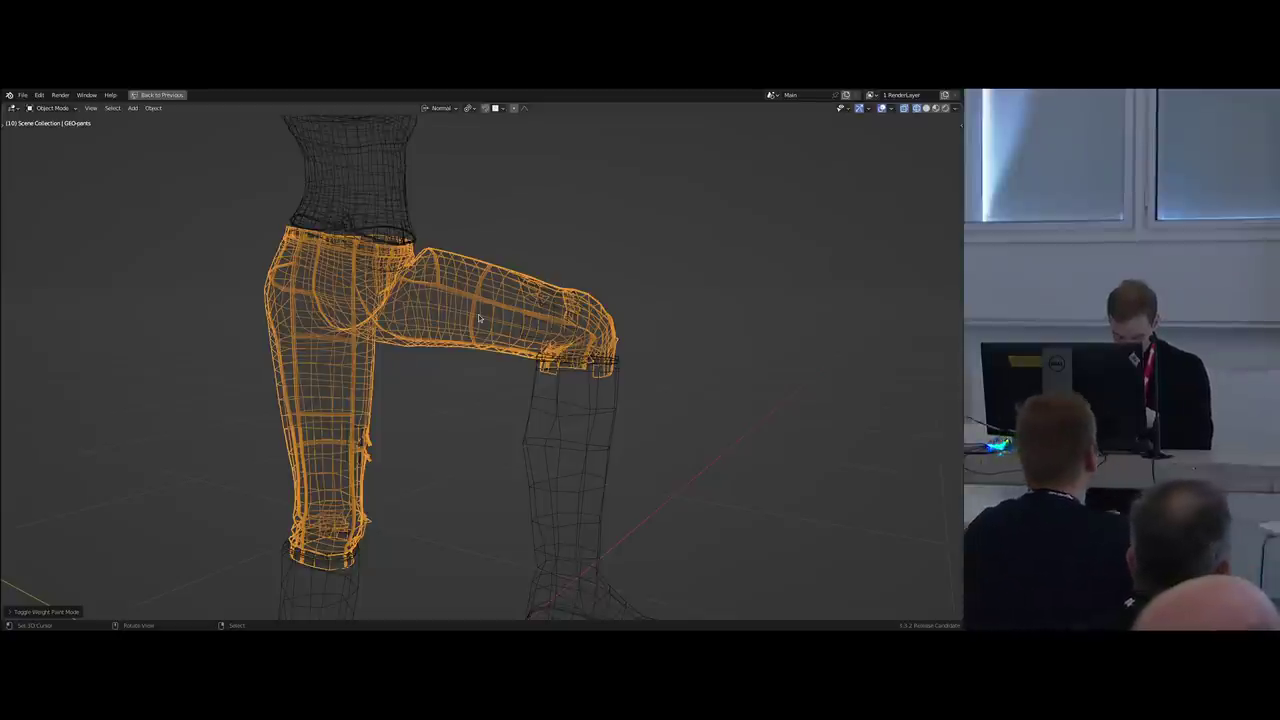
Restore solid shading with overlays for the whole character and unhide all hidden objects.
scroll(480, 318, "down", 1)
middle_click_drag(488, 328, 476, 347)
scroll(476, 347, "down", 3)
middle_click_drag(465, 445, 427, 473)
key("z")
left_click(427, 415)
middle_click_drag(427, 412, 460, 411)
key("shift+alt+z")
key("z")
left_click(414, 415)
key("alt+h")
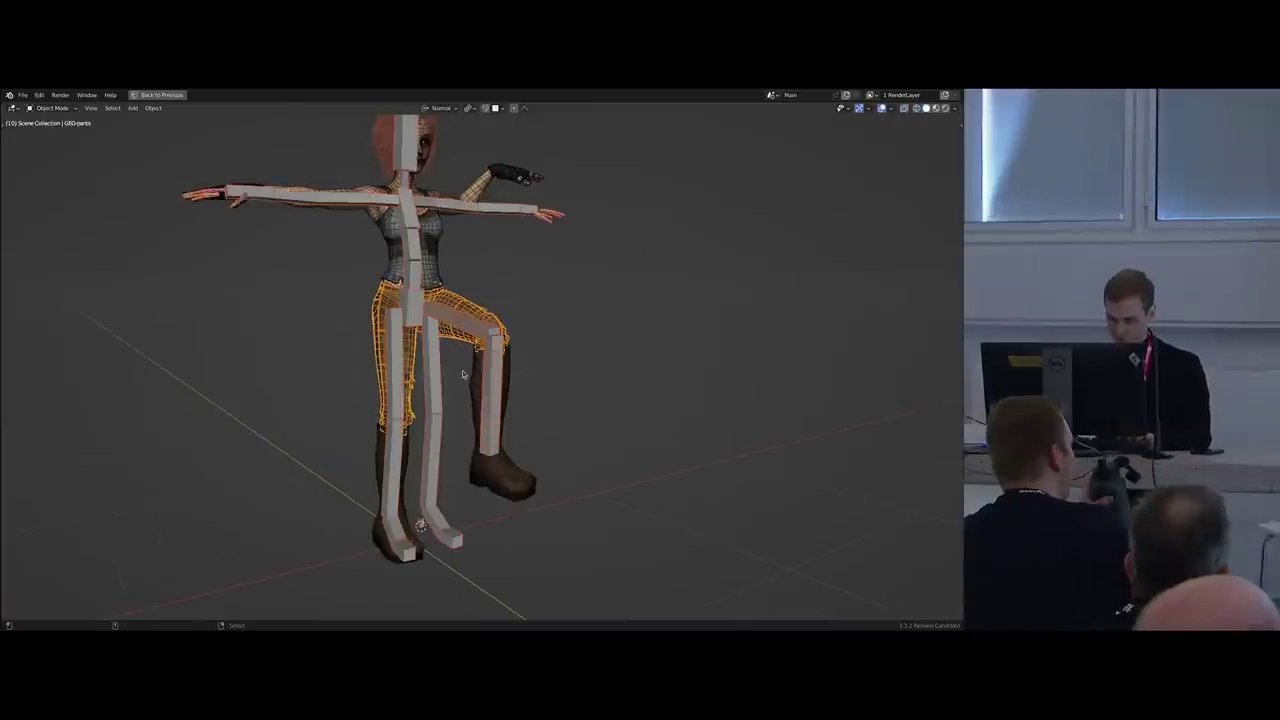
Enter Pose Mode on the generated rig and toggle between it and the metarig.
right_click(486, 326)
key("Tab")
left_click(488, 348)
right_click(487, 415)
key("alt+z")
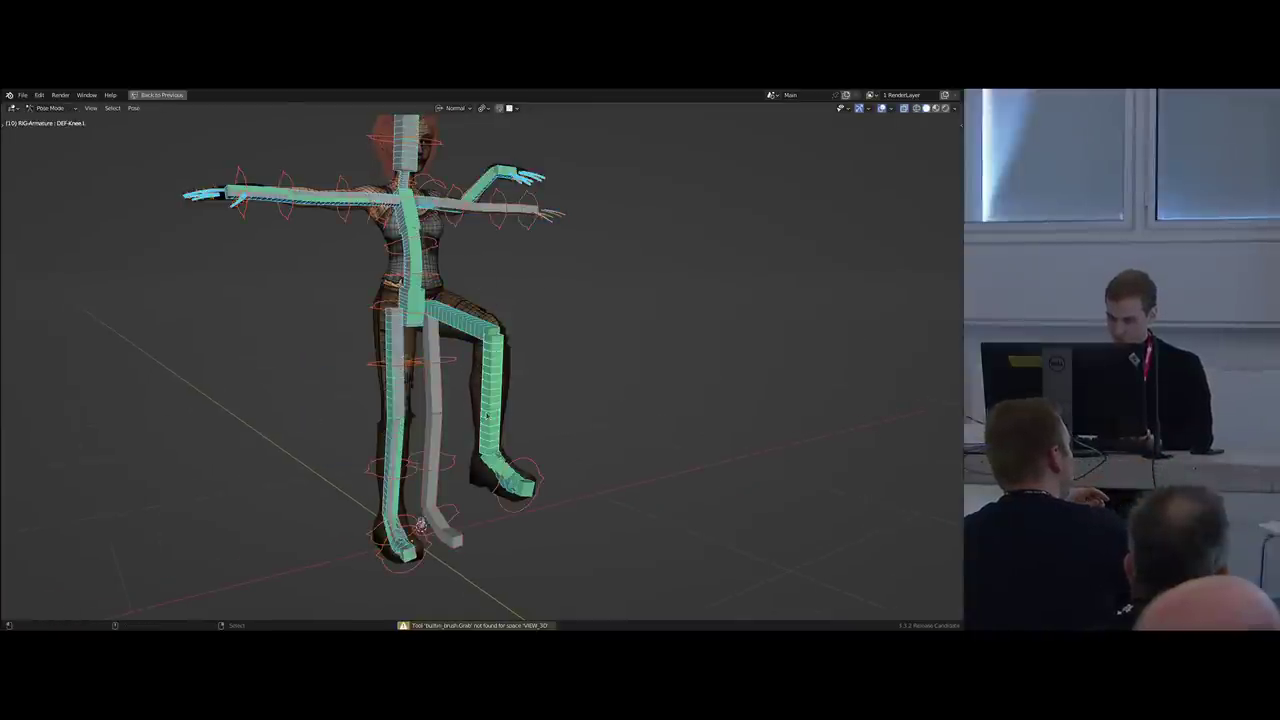
key("shift+t")
key("shift+t")
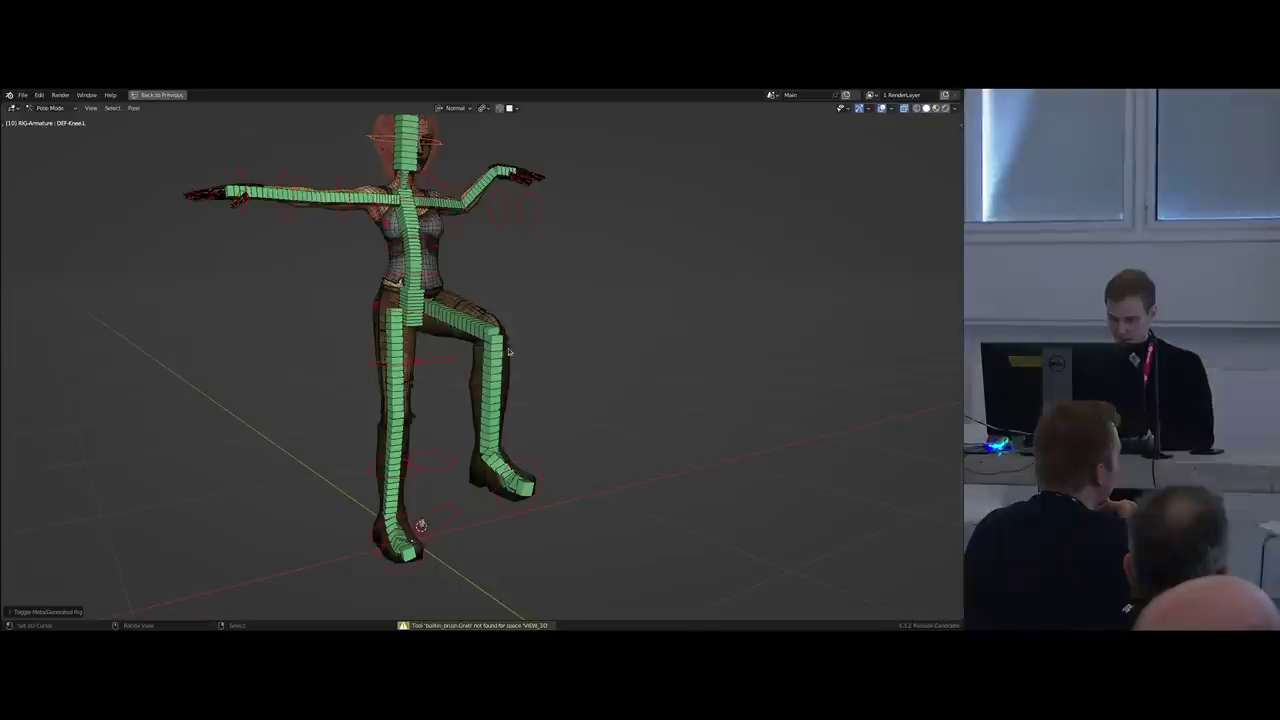
Show the rig's control layers, select all bones and reset the test pose.
key("shift+m")
key("a")
key("alt+g")
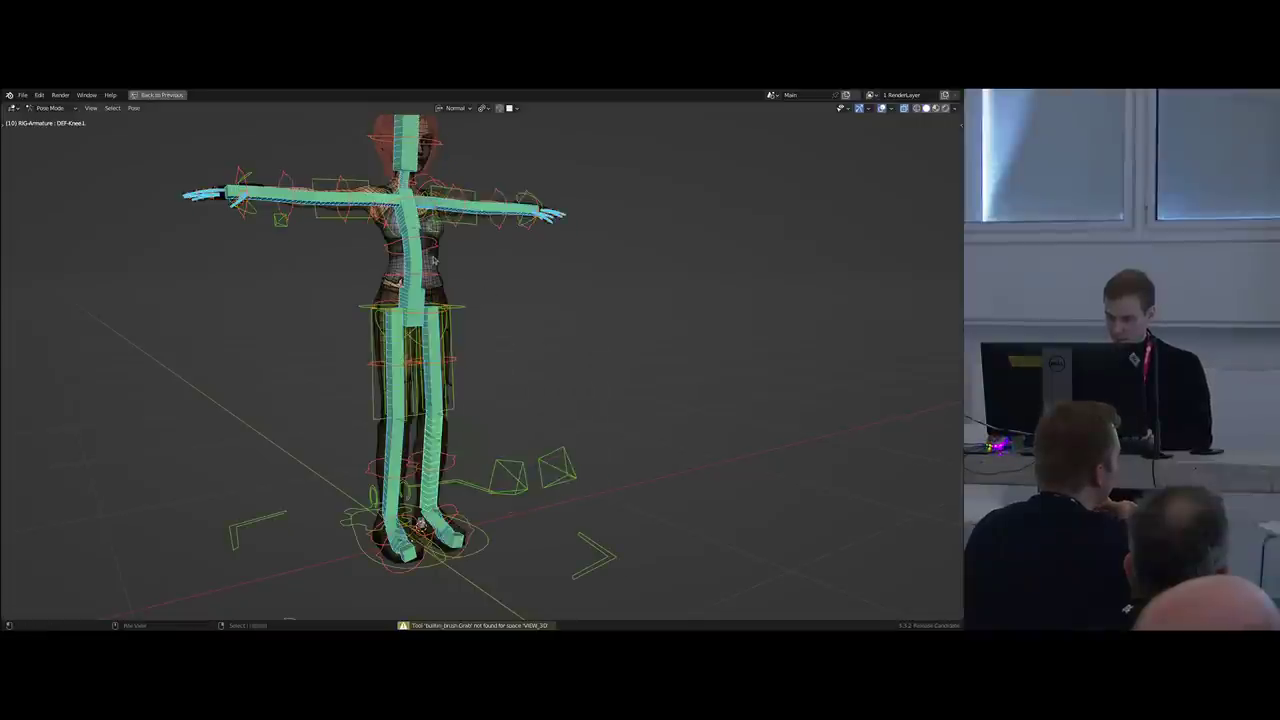
Switch to the metarig and enter Edit Mode with the Head bone in close side view.
middle_click_drag(434, 260, 360, 278)
key("shift+t")
scroll(479, 290, "up", 1)
middle_click_drag(500, 210, 432, 315, "shift")
scroll(475, 280, "up", 7)
scroll(486, 311, "up", 3)
key("Tab")
scroll(448, 317, "down", 2)
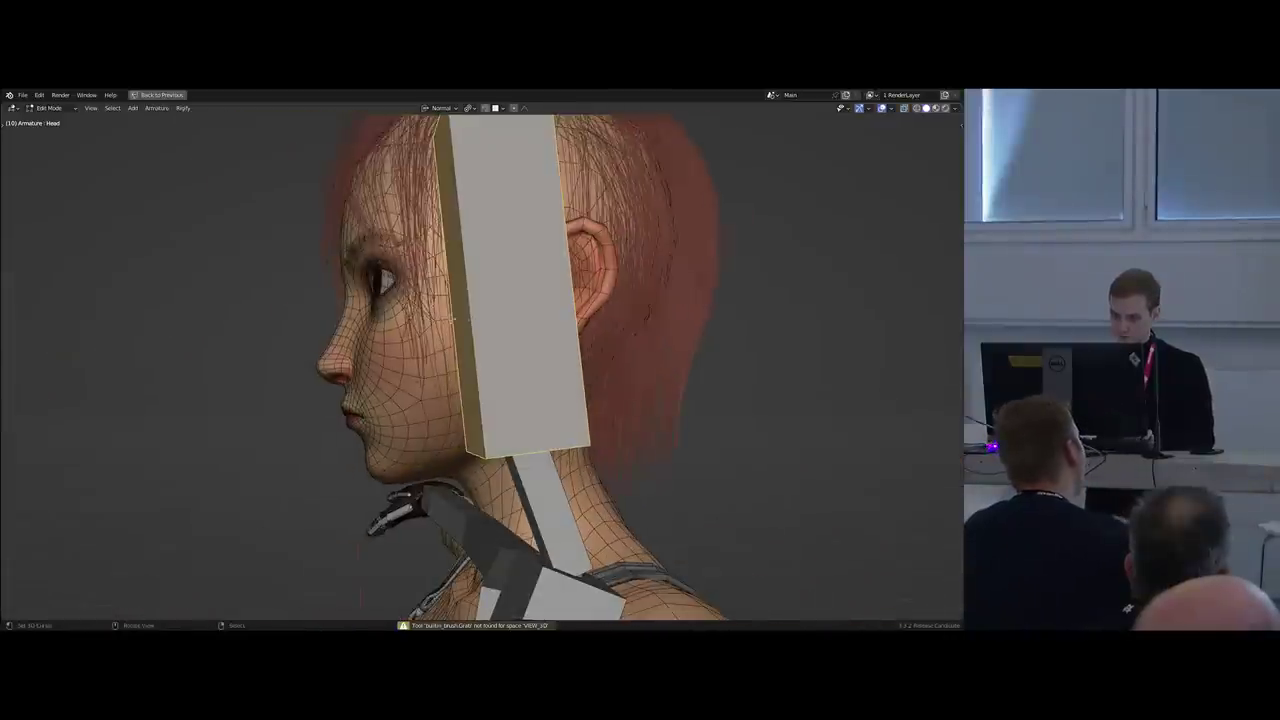
Duplicate the Head bone in front of the face, rotate it forward, scale it down and thin its display size.
key("shift+d")
left_click(396, 254)
key("r")
left_click(385, 275)
key("s")
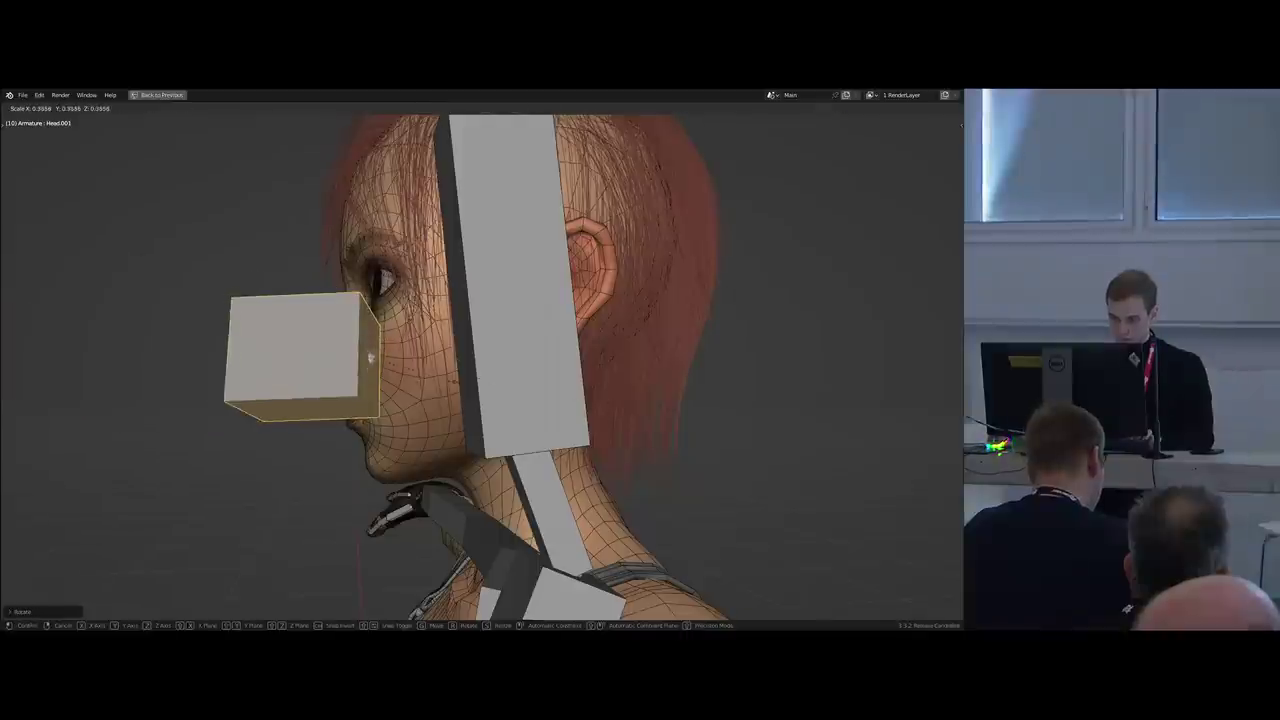
left_click(376, 357)
key("ctrl+alt+s")
left_click(394, 378)
Rename the duplicated bone to Eye.L.
key("F2")
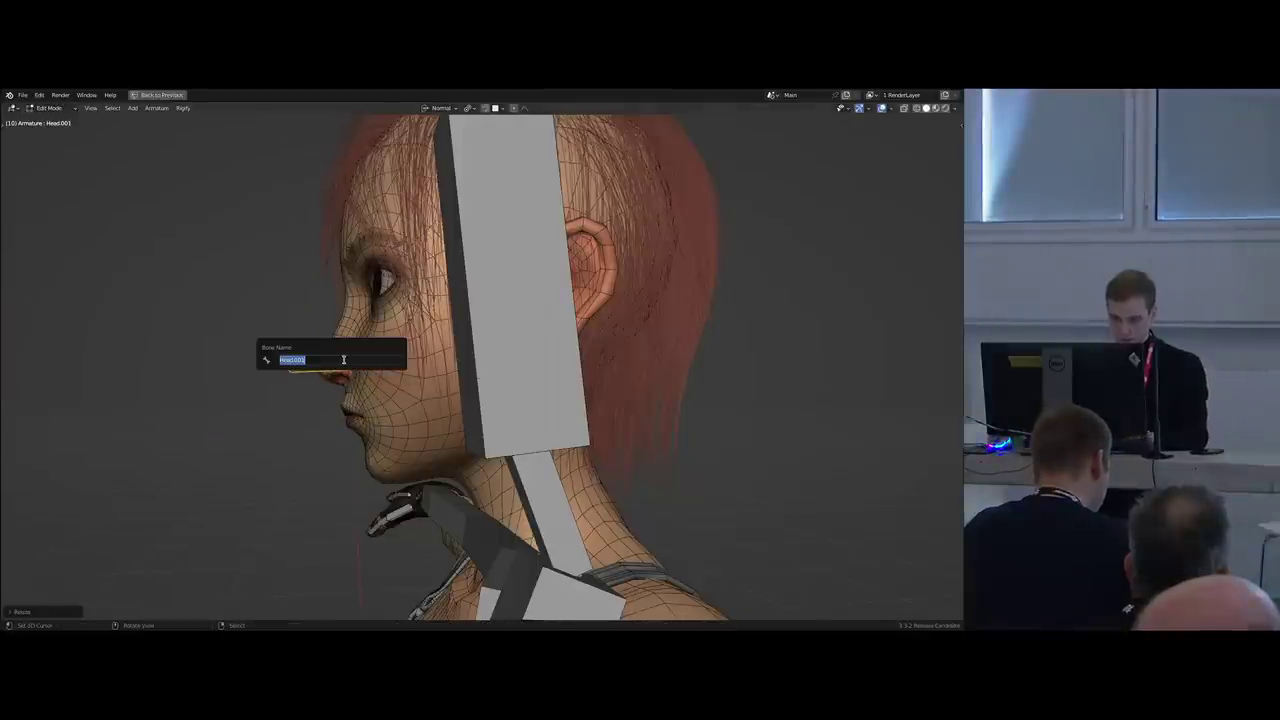
type("Eye.L")
key("Return")
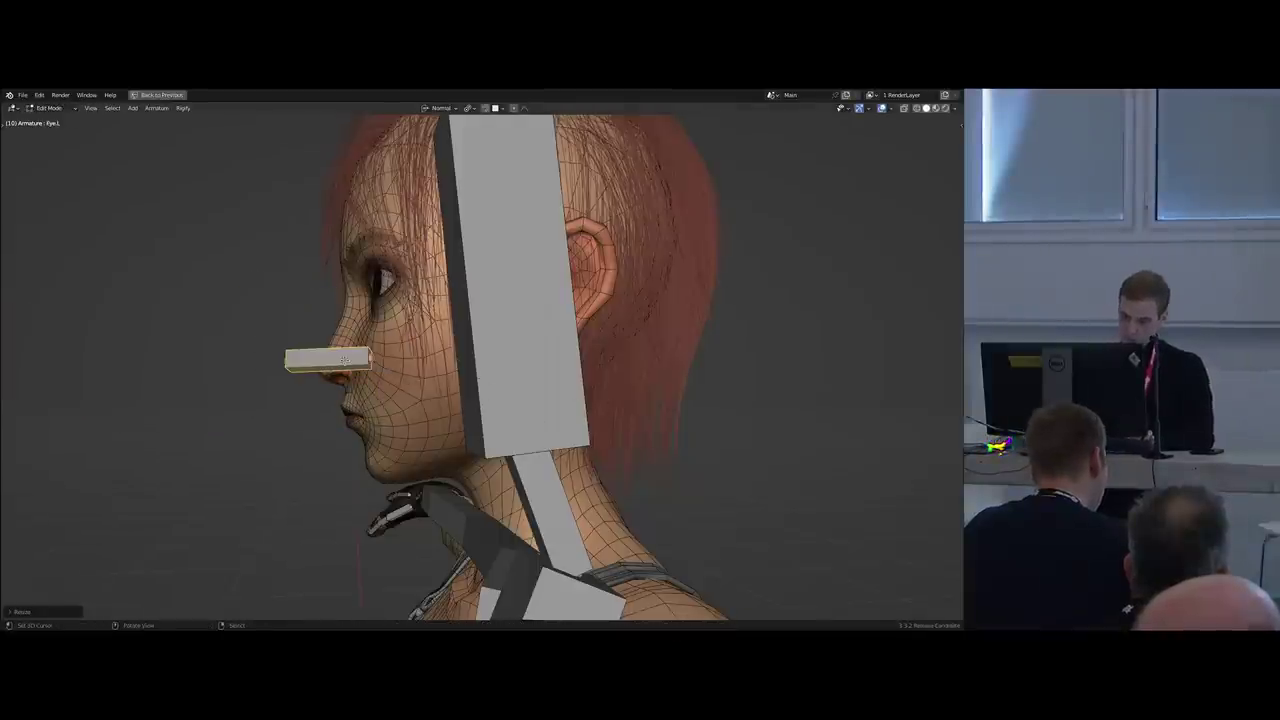
Edit the eyeballs mesh in wireframe and select the middle edge loop of the eye.
key("Tab")
right_click(386, 282)
key("Tab")
key("z")
key("KP_Decimal")
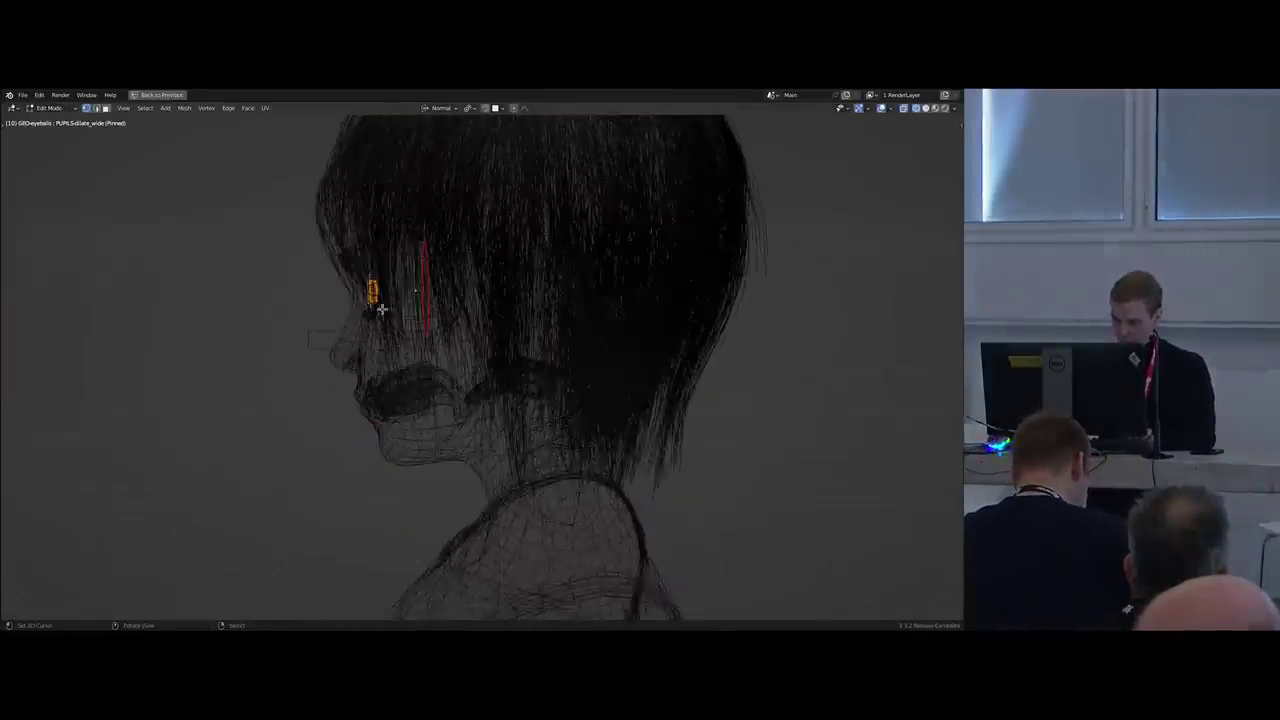
left_click(460, 176, "alt")
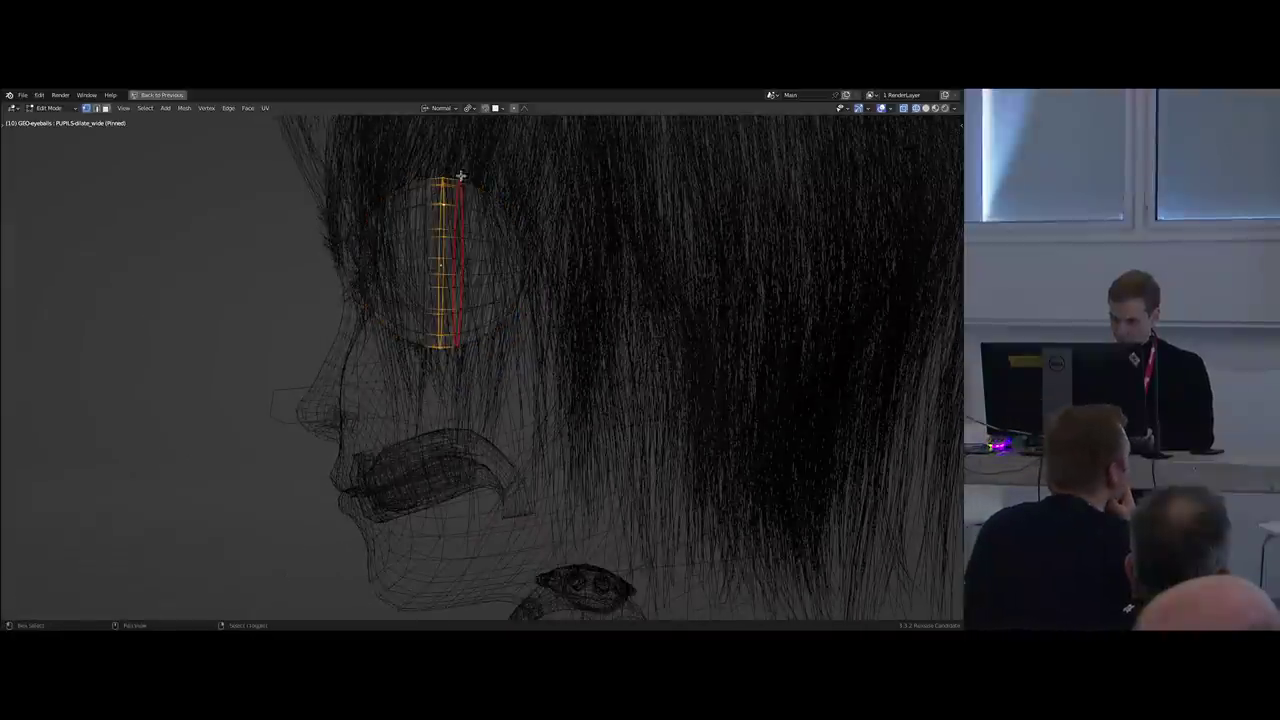
left_click(390, 293)
Return to solid shading, edit the metarig and snap the Eye.L bone to the eyeball's center.
middle_click_drag(390, 293, 425, 275)
key("z")
right_click(272, 382)
key("Tab")
left_click(194, 392)
key("shift+s")
middle_click_drag(284, 490, 360, 450)
scroll(400, 400, "up", 2)
middle_click_drag(500, 350, 470, 330)
Adjust the Eye.L bone's scale to suit the left eyeball and leave Edit Mode.
key("s")
left_click(475, 318)
key("s")
left_click(521, 291)
key("Tab")
Select the pupil's edge loop on the eyeballs mesh, then edit the metarig and snap the Eye.L bone's tip to it.
right_click(370, 208)
key("Tab")
middle_click_drag(392, 212, 419, 212)
scroll(430, 216, "up", 3)
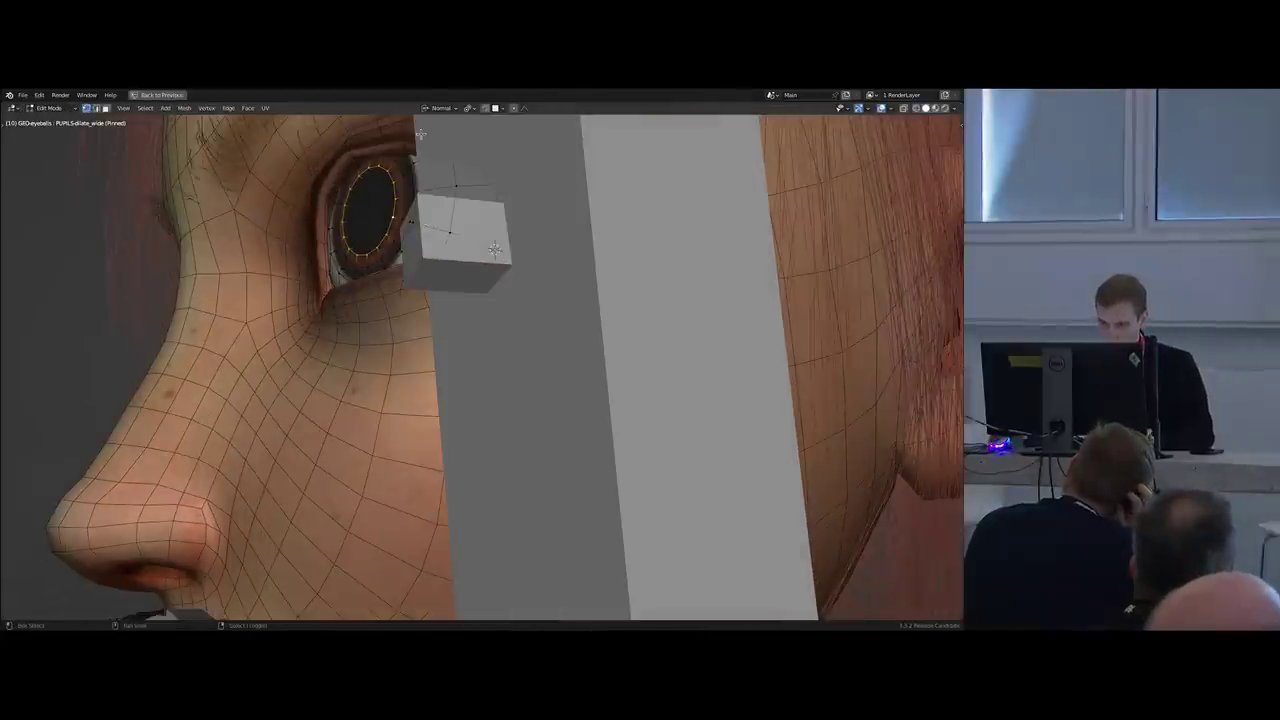
key("Tab")
right_click(588, 272)
key("Tab")
right_click(406, 244)
middle_click_drag(418, 400, 370, 418)
key("shift+s")
Recalculate the Eye.L bone's roll using the Global +X Axis option.
middle_click_drag(358, 330, 473, 275)
right_click(428, 274)
key("shift+n")
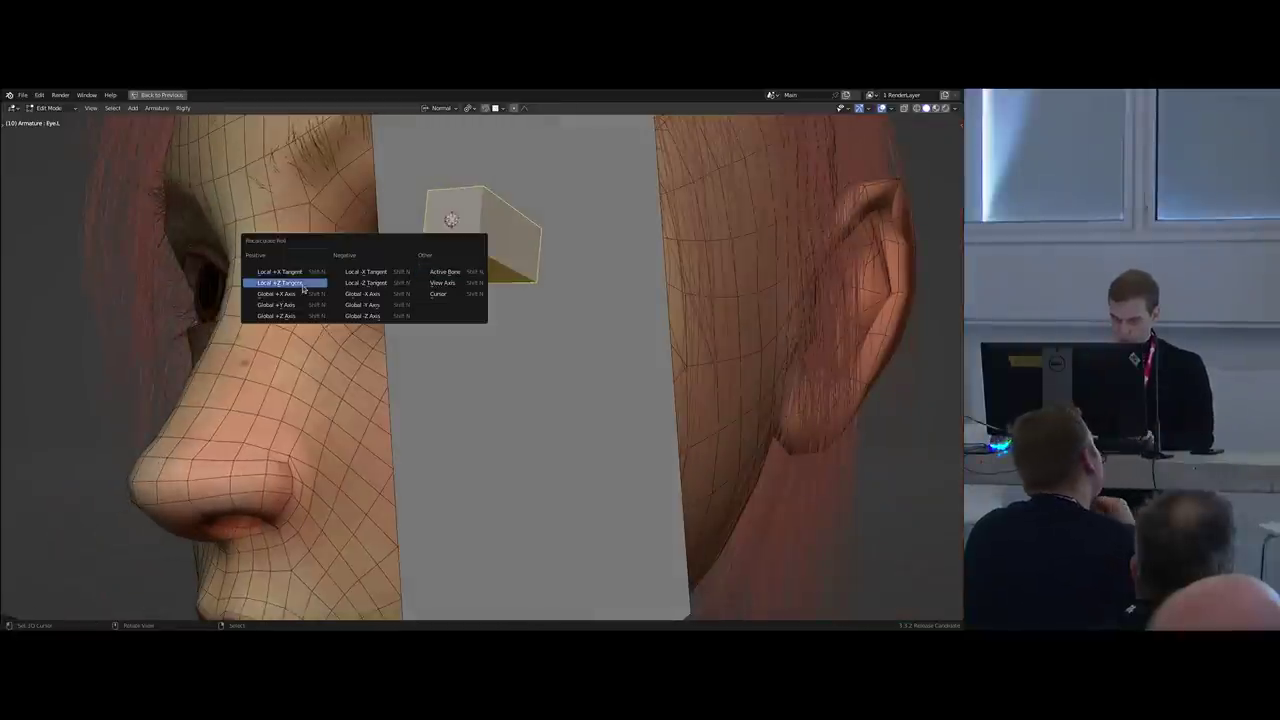
left_click(297, 296)
scroll(300, 300, "down", 3)
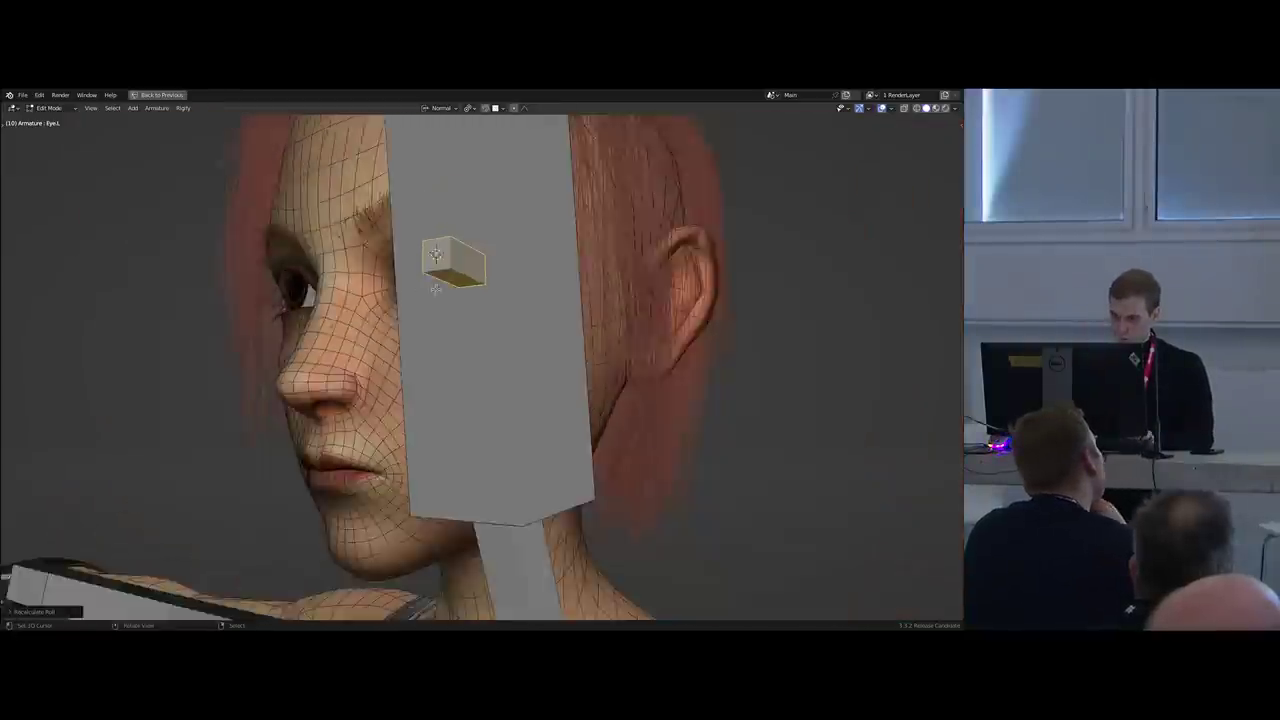
Hide the Head bone covering the eye, restore the full layout and return the metarig to Pose Mode.
middle_click_drag(352, 368, 476, 345)
right_click(480, 343)
key("h")
right_click(498, 268)
middle_click_drag(505, 270, 510, 308)
key("ctrl+alt+s")
left_click(540, 308)
key("Tab")
key("h")
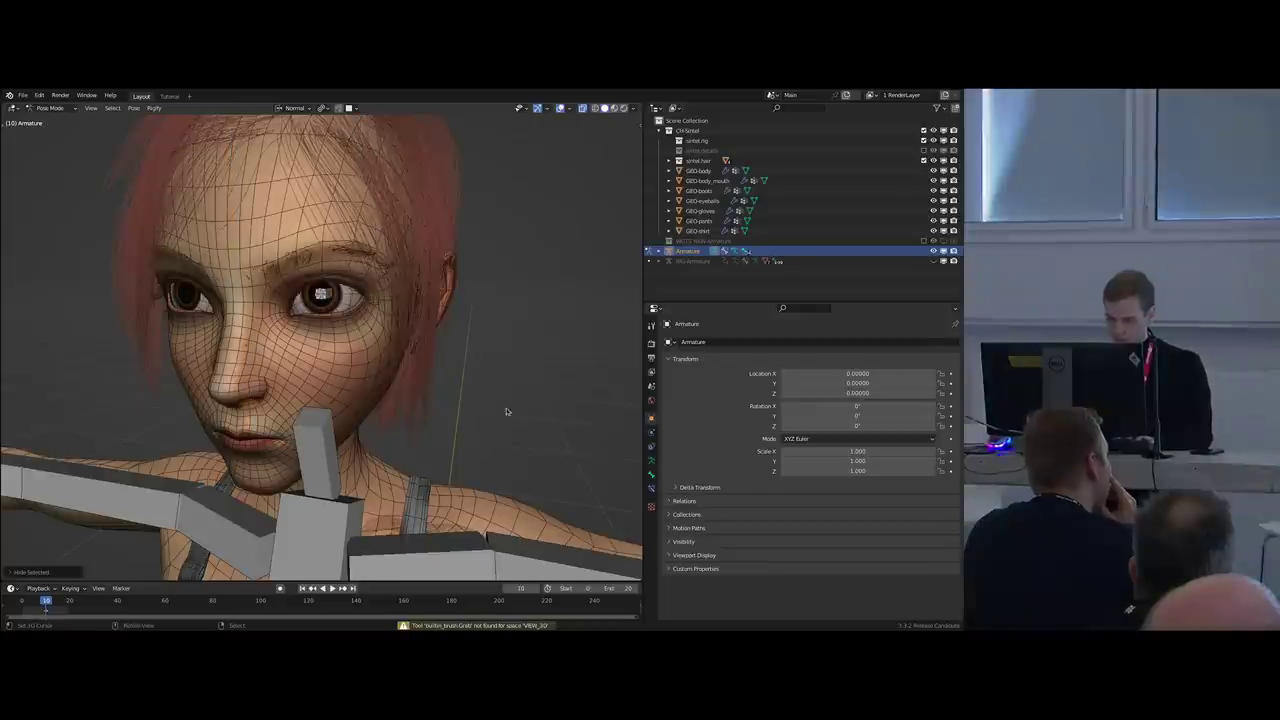
Set the Eye.L bone's Rigify type to cloud_aim.
left_click(651, 475)
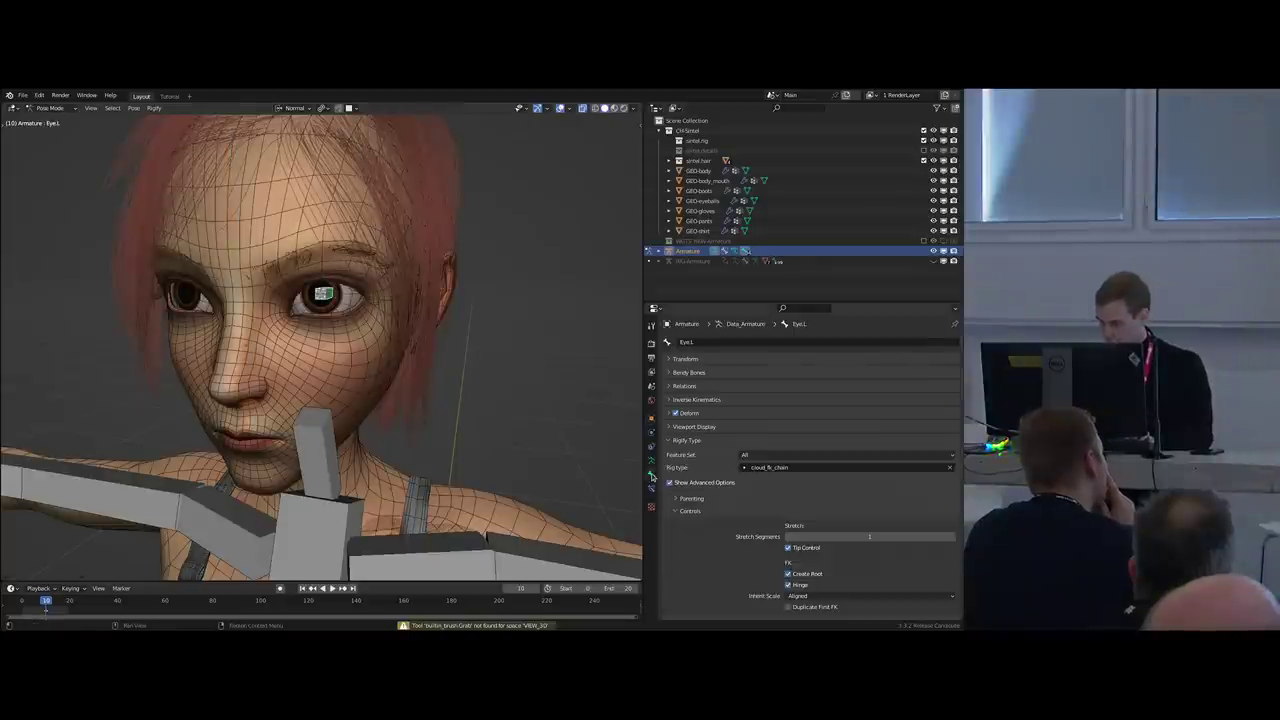
left_click(768, 466)
key("Down")
key("Return")
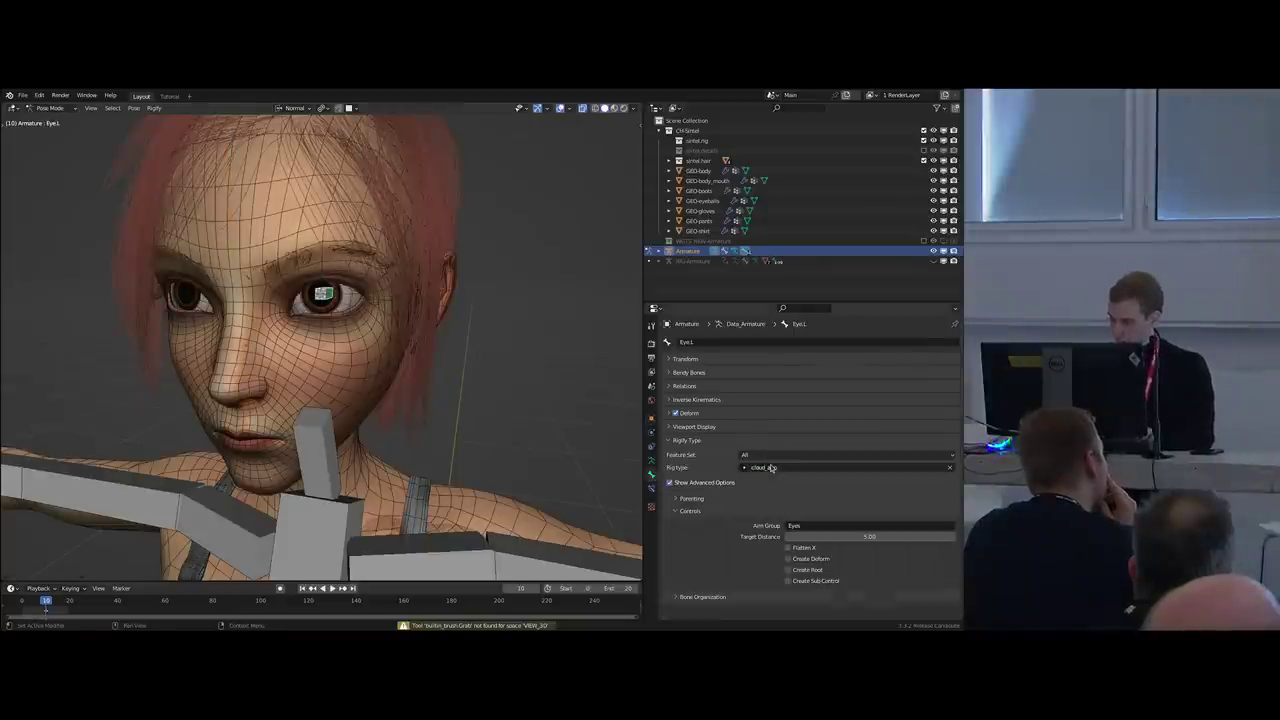
middle_click_drag(399, 372, 384, 351)
scroll(347, 342, "down", 3)
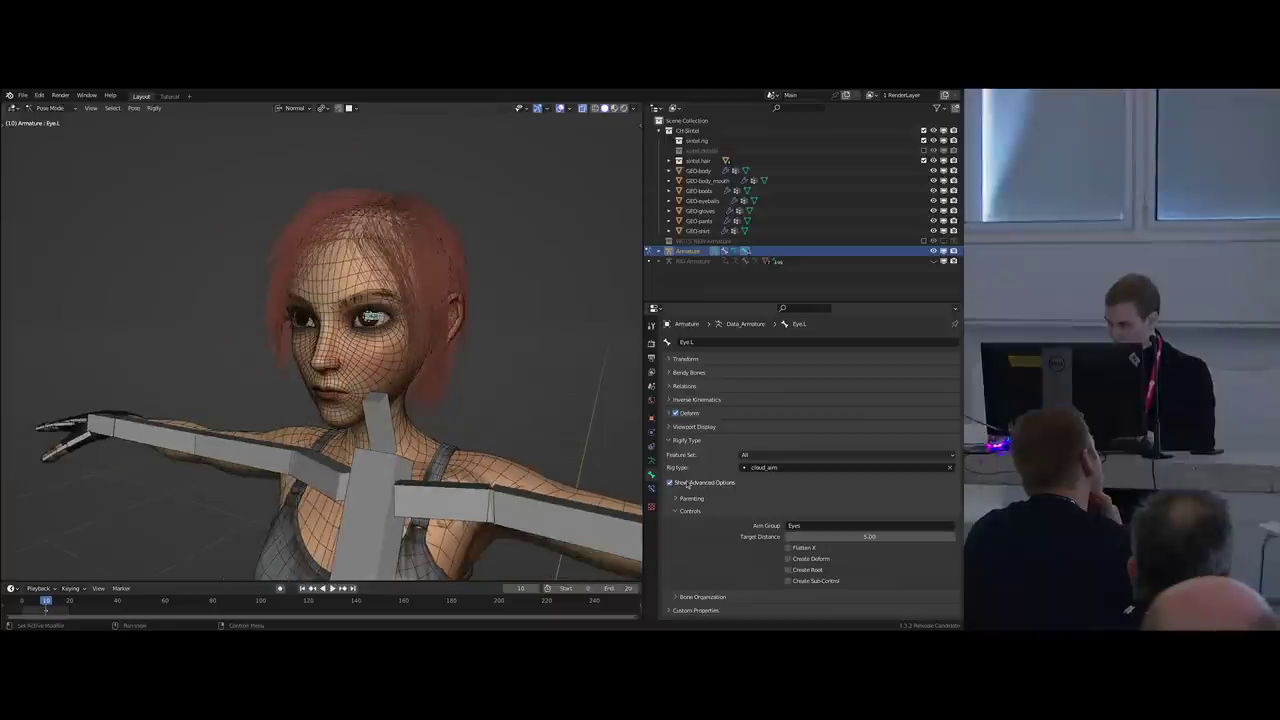
middle_click_drag(477, 393, 484, 378)
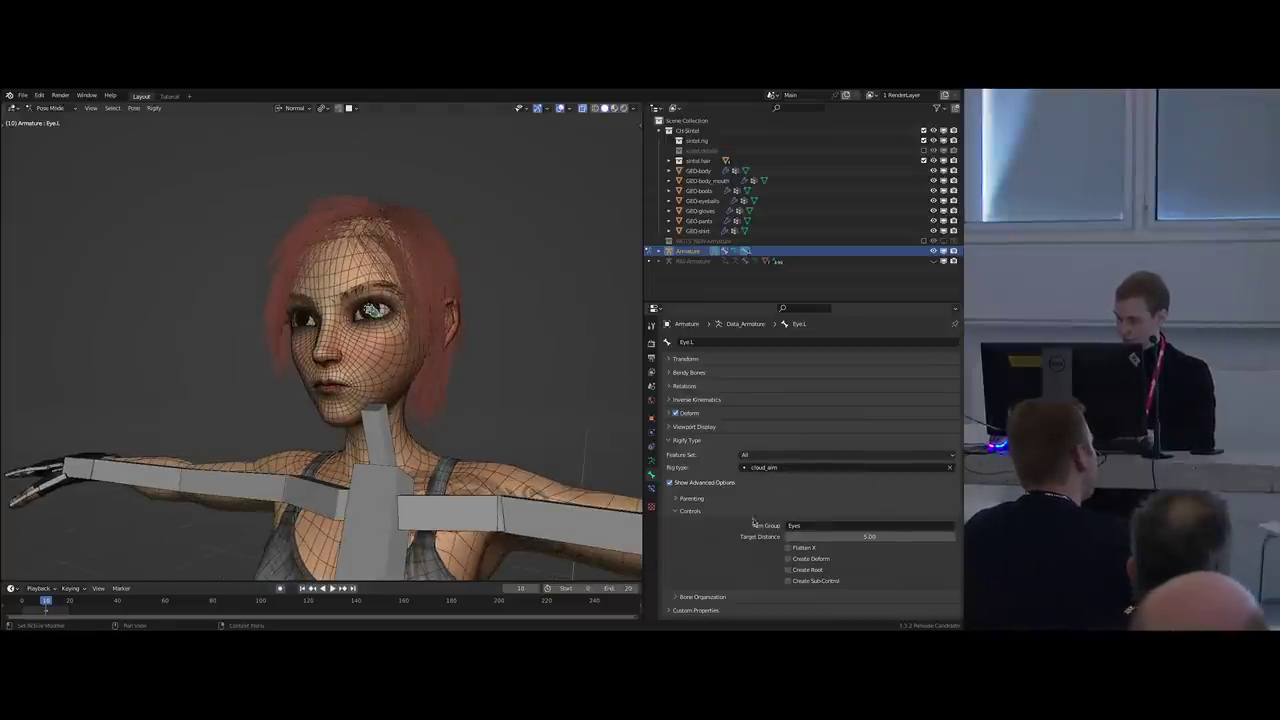
Reveal the hidden metarig bones and select the Eye.L bone inside the head.
middle_click_drag(520, 420, 450, 425)
scroll(420, 350, "up", 4)
key("alt+h")
right_click(388, 287)
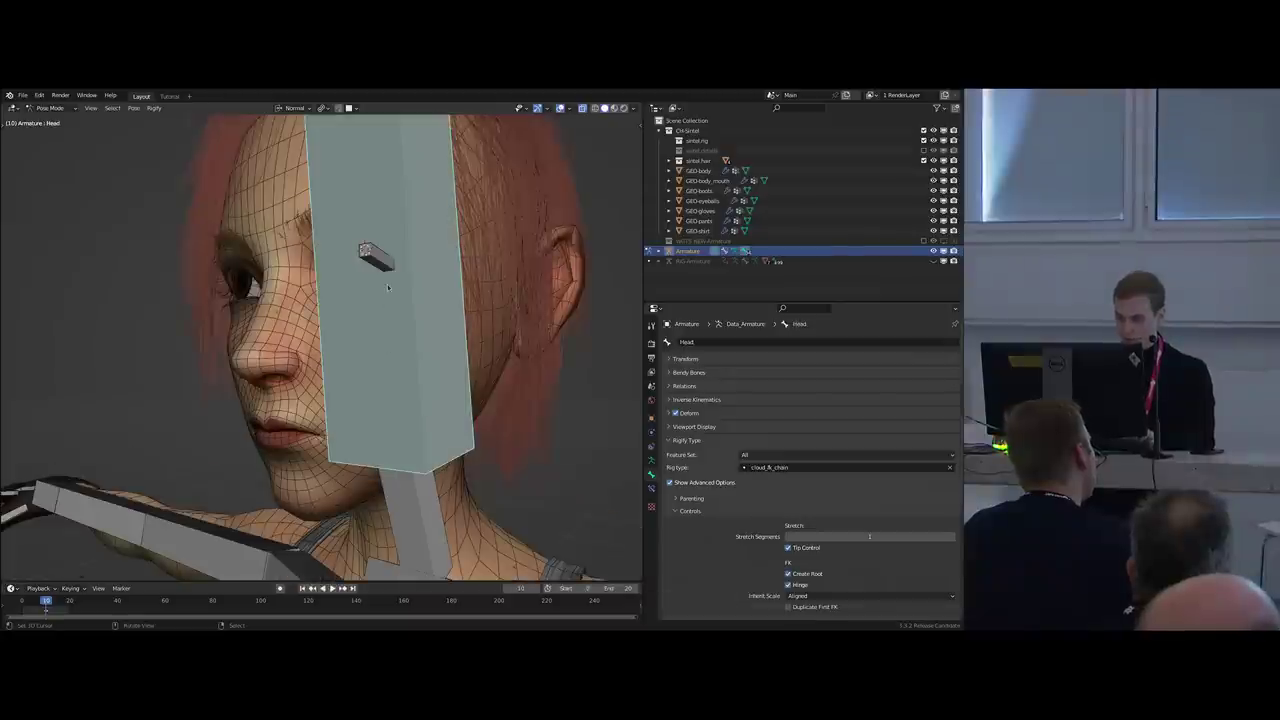
right_click(380, 266)
middle_click_drag(440, 302, 500, 312)
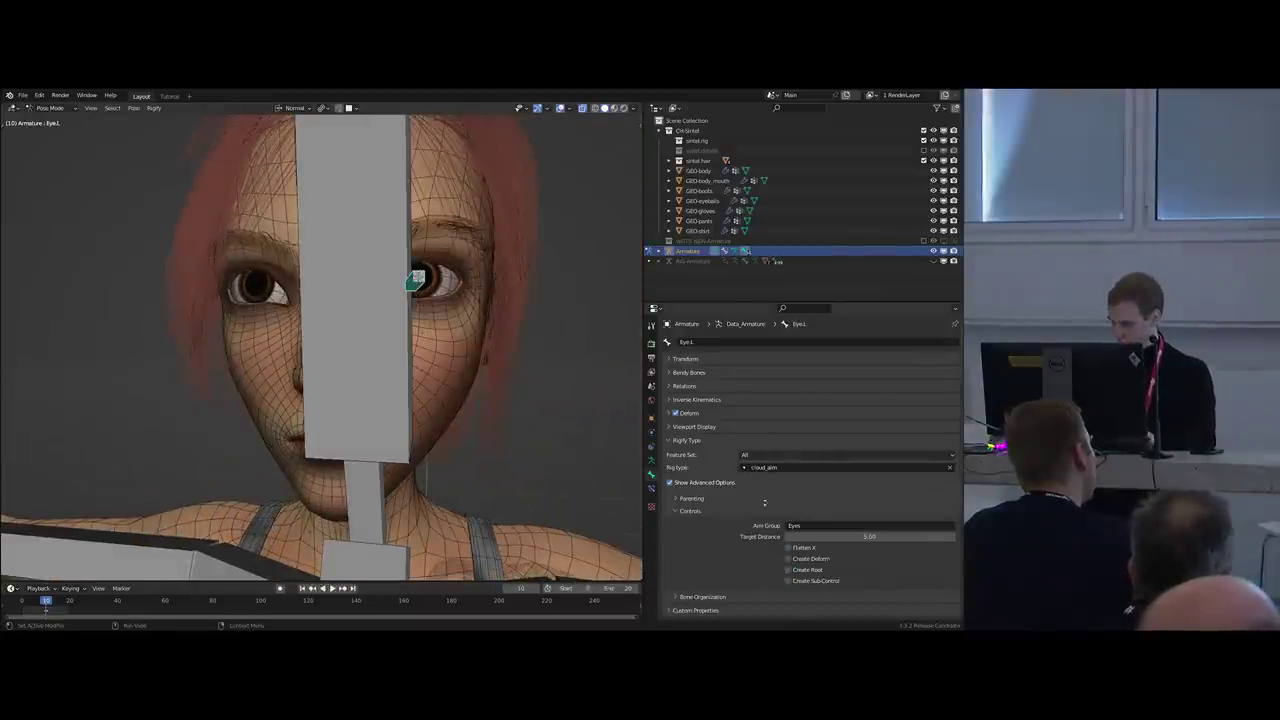
Parent the Eye.L bone to the Head bone in Edit Mode and leave Edit Mode.
middle_click_drag(436, 412, 412, 375)
right_click(416, 374)
key("Tab")
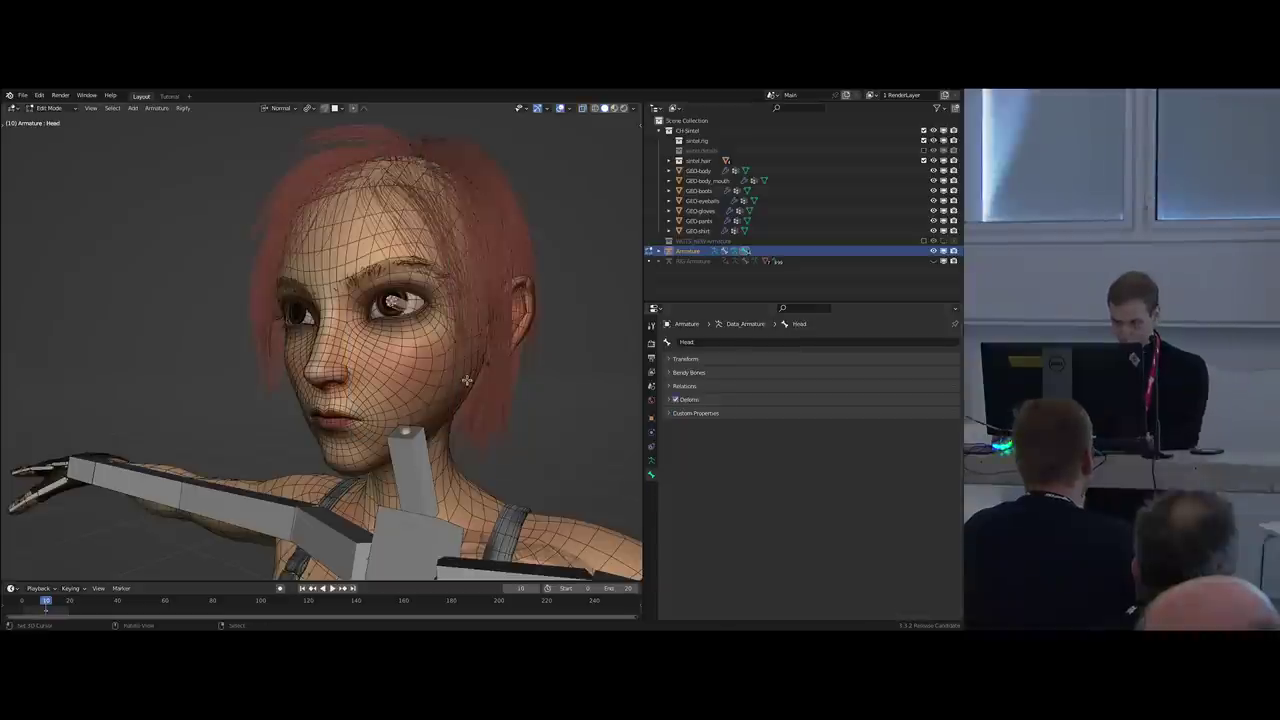
key("alt+h")
right_click(399, 304)
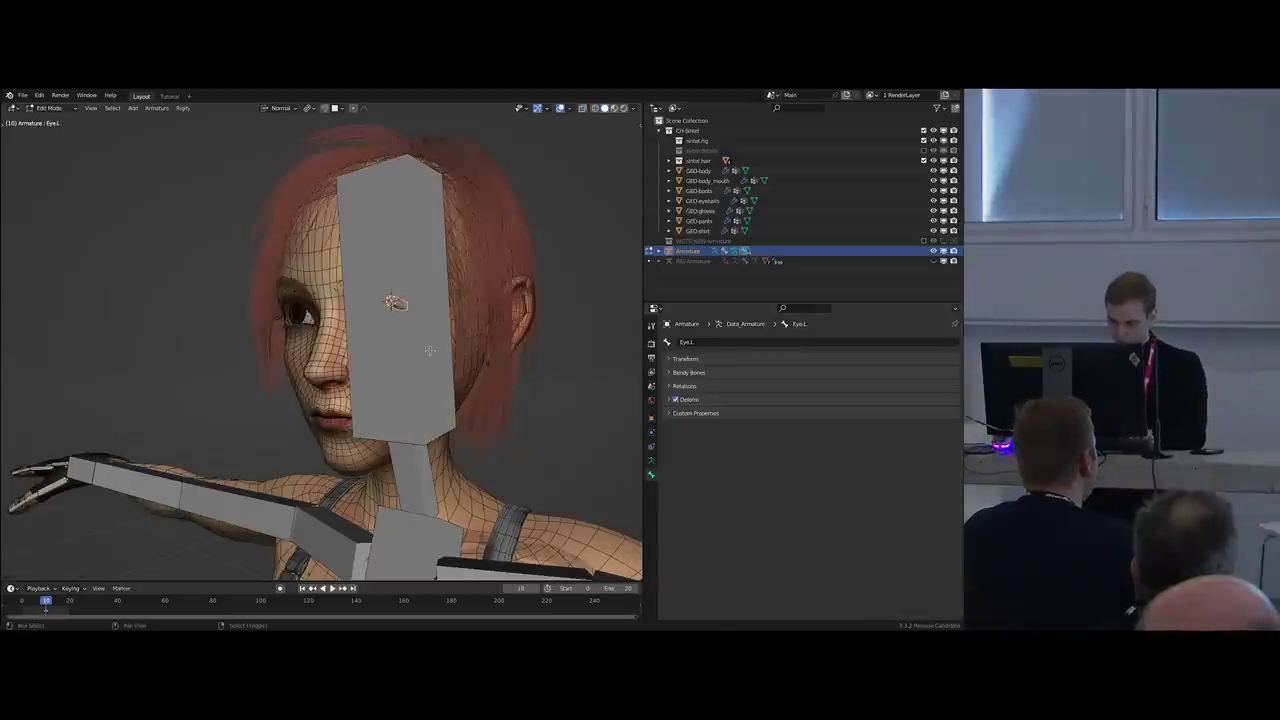
right_click(424, 346, "shift")
key("ctrl+p")
left_click(430, 353)
key("Tab")
left_click(425, 345)
middle_click_drag(424, 346, 394, 324)
Regenerate the rig and hide its head deform bone to uncover the eye.
key("ctrl+alt+r")
scroll(383, 323, "down", 2)
key("ctrl+Tab")
key("h")
scroll(394, 324, "up", 4)
Enable the rig's Face layer and test rotating the left eye control, CTR-Eye.L.
key("shift+m")
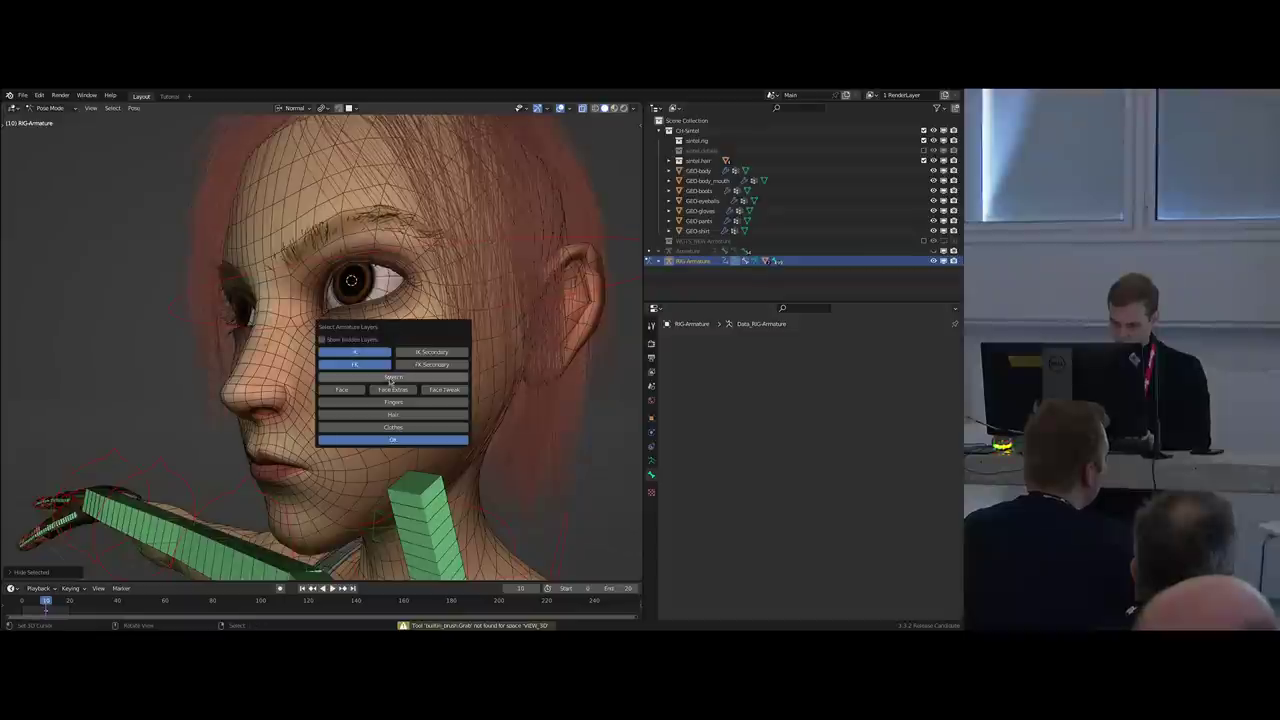
right_click(366, 311)
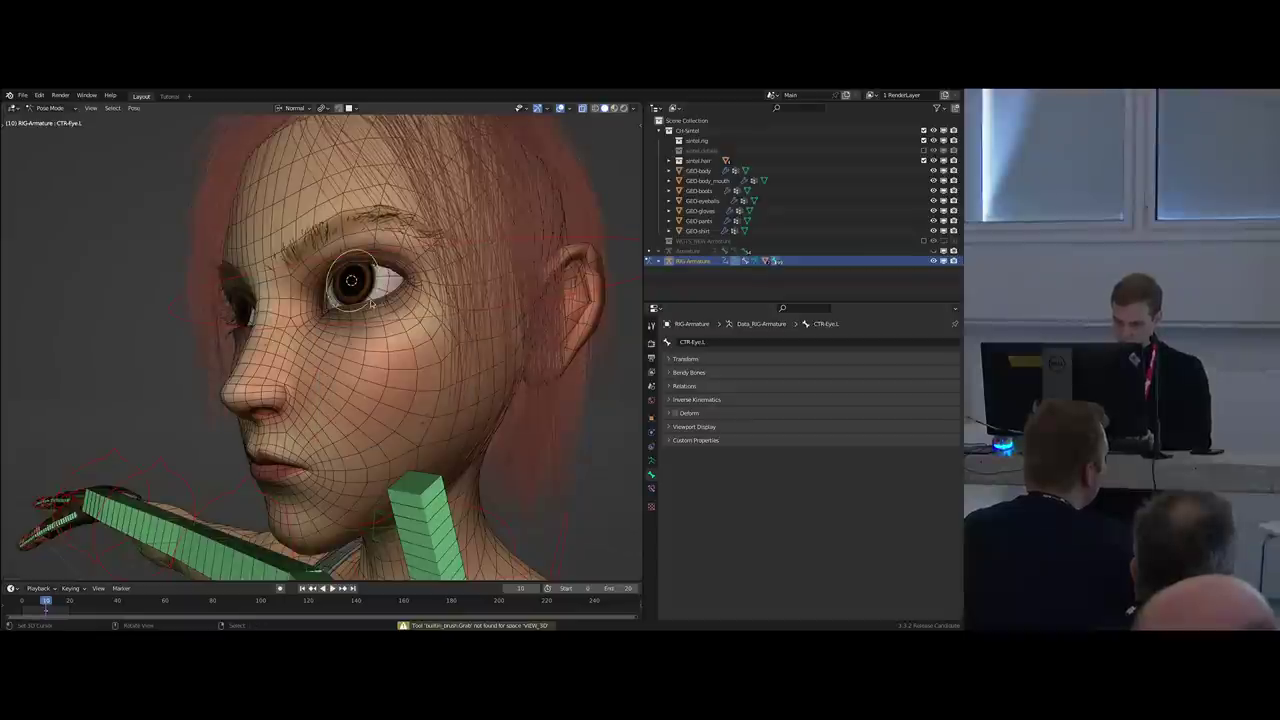
scroll(368, 310, "up", 4)
middle_click_drag(370, 309, 431, 296)
key("shift+m")
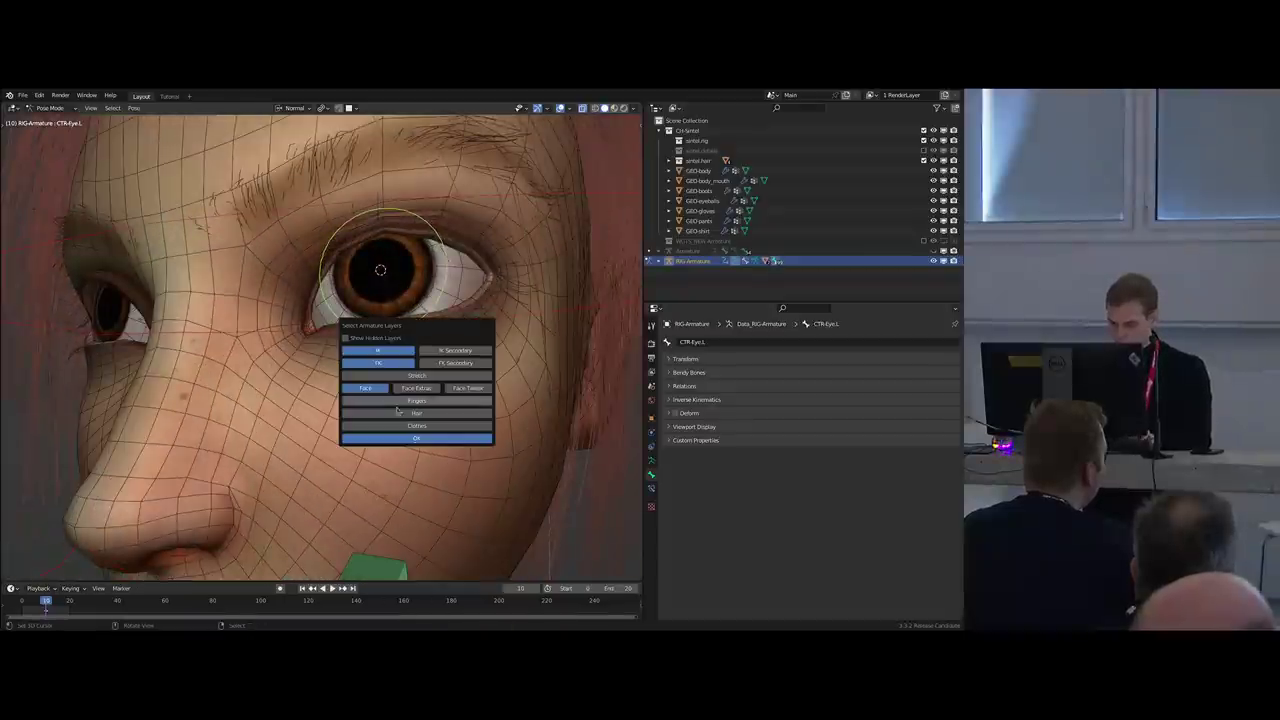
left_click(370, 428)
middle_click_drag(382, 367, 370, 367)
scroll(369, 366, "down", 10)
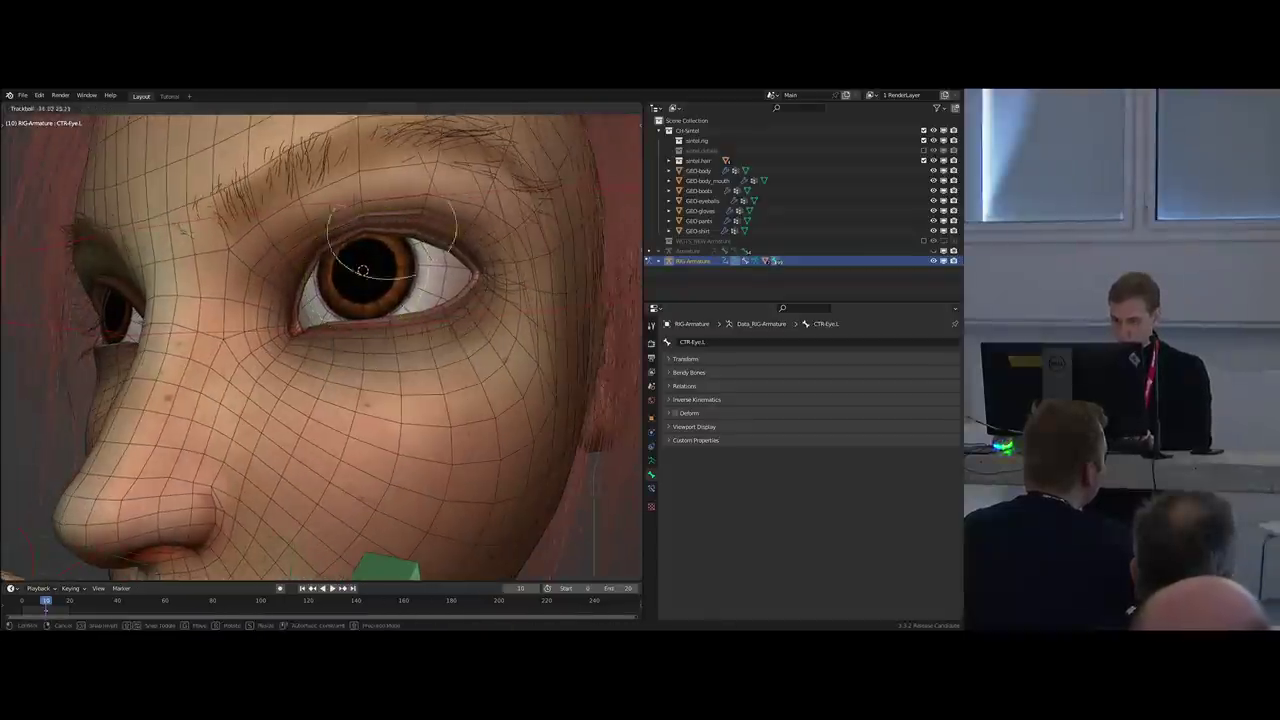
Select the left eye's target control and test moving it along its local Y axis.
key("g")
right_click(337, 291)
scroll(350, 369, "up", 2)
key("alt+shift+z")
scroll(351, 369, "down", 4)
key("alt+shift+z")
middle_click_drag(300, 360, 264, 356)
key("g")
key("y")
key("y")
left_click(530, 367)
Move the TGT-Eye.L target freely in front of the face to test the eye's aim.
middle_click_drag(440, 392, 490, 405)
scroll(420, 410, "up", 8)
middle_click_drag(350, 425, 365, 392)
key("g")
left_click(425, 428)
scroll(370, 392, "up", 4)
key("g")
left_click(350, 390)
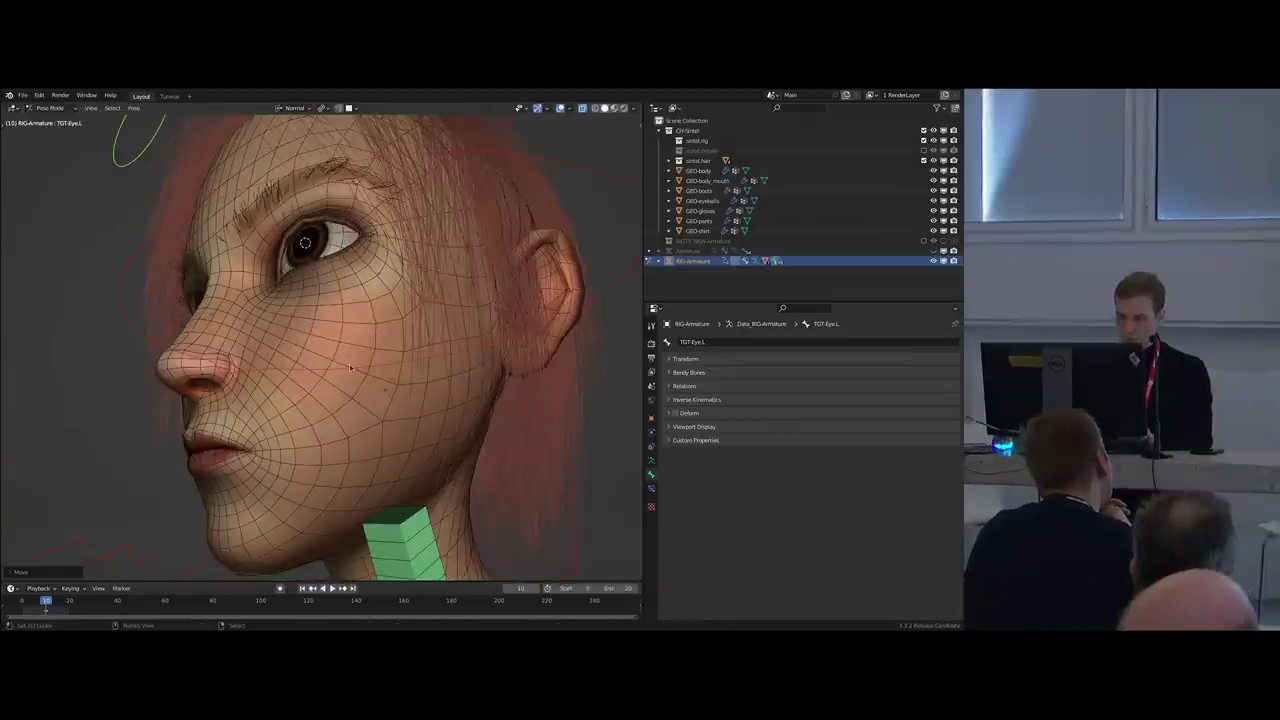
Switch to the metarig, enable Create Deform for the Eye.L bone and regenerate the rig.
middle_click_drag(365, 345, 404, 318)
key("shift+t")
right_click(398, 293)
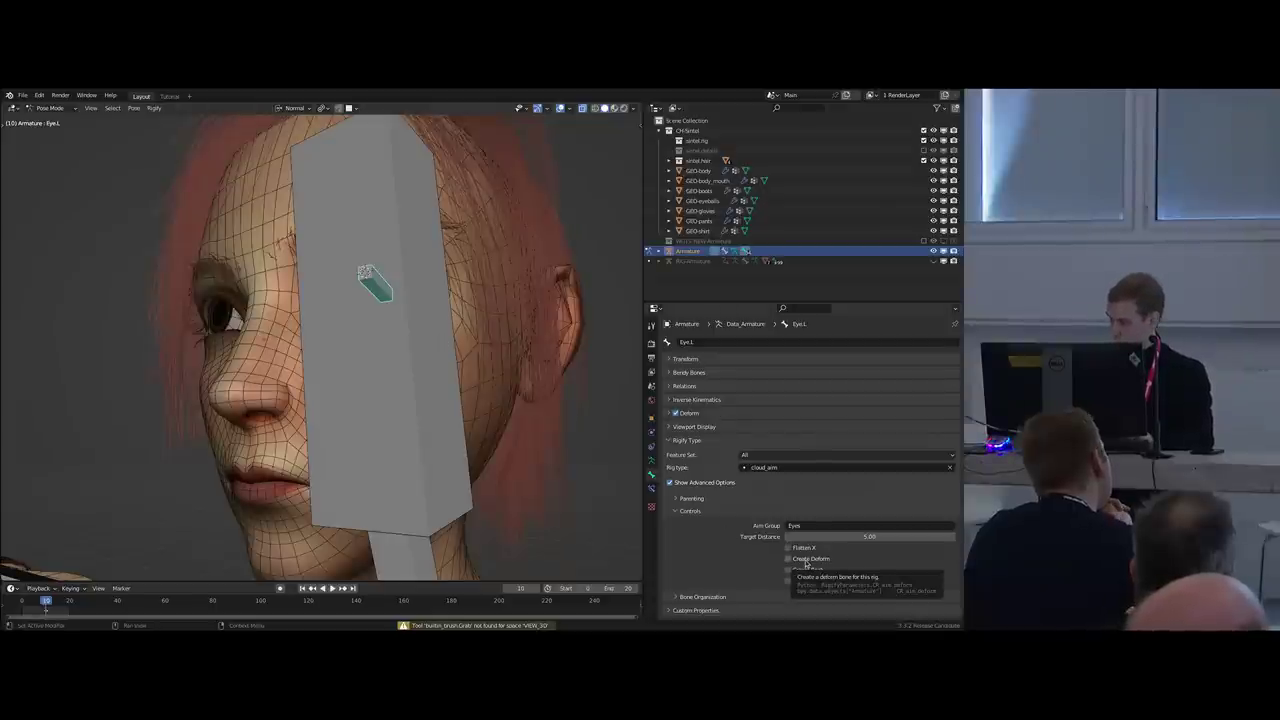
left_click(806, 562)
middle_click_drag(396, 358, 365, 358)
key("ctrl+alt+r")
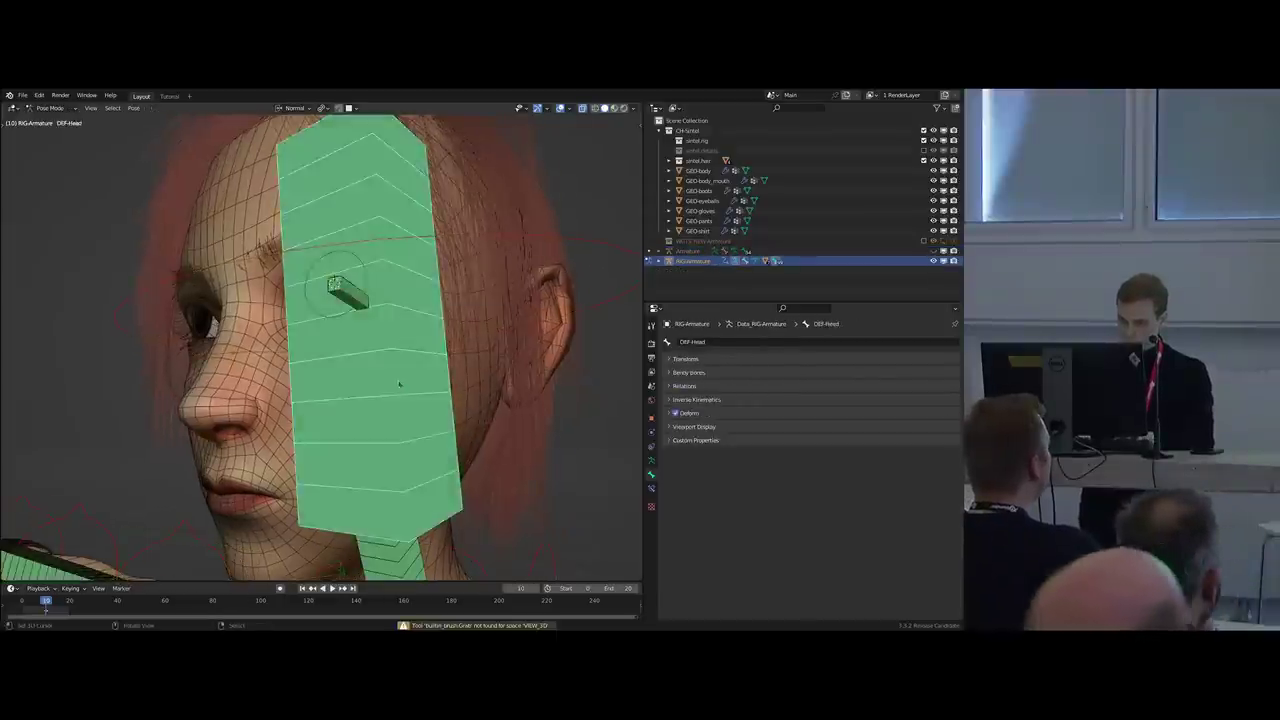
Hide the head deform bone on the generated rig and select DEF-Eye.L, checking the armature layers.
key("h")
right_click(351, 293)
key("g")
right_click(311, 251)
key("shift+m")
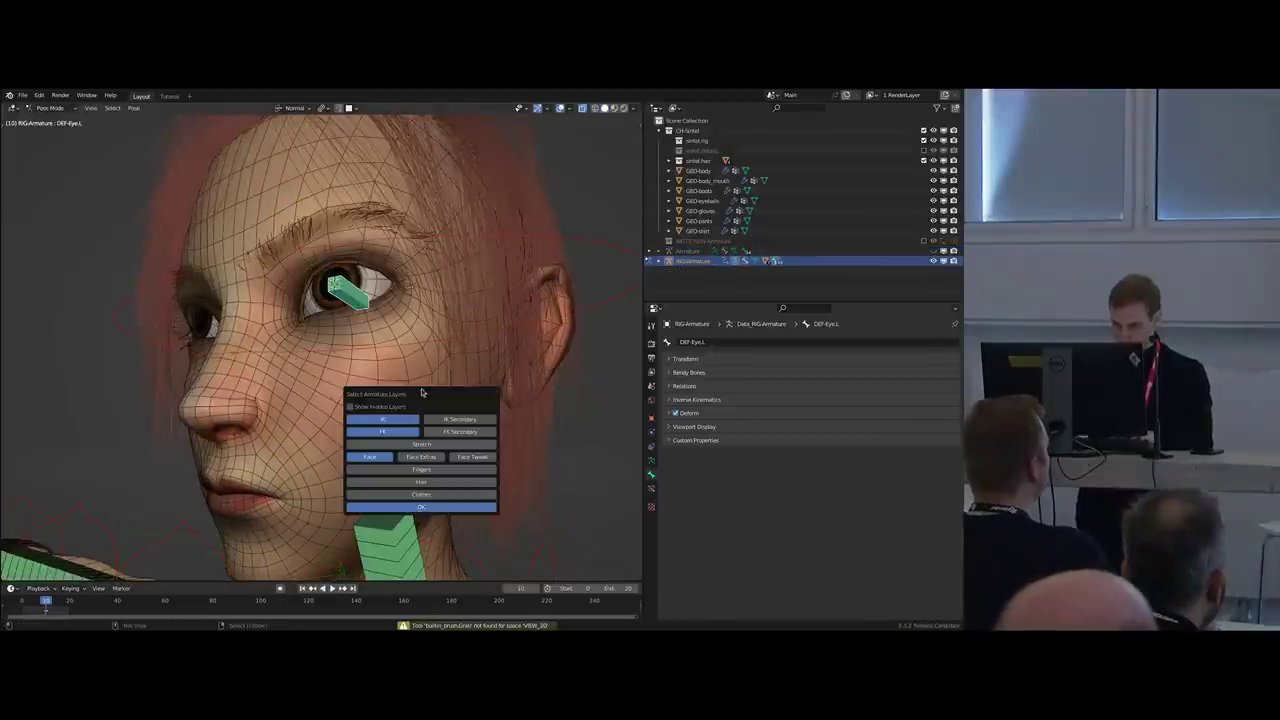
left_click(368, 406)
Leave Pose Mode, select the GEO-eyeballs mesh and delete all of its vertex groups.
middle_click_drag(294, 464, 355, 410)
scroll(394, 323, "up", 3)
middle_click_drag(394, 323, 385, 300)
key("ctrl+Tab")
right_click(400, 283)
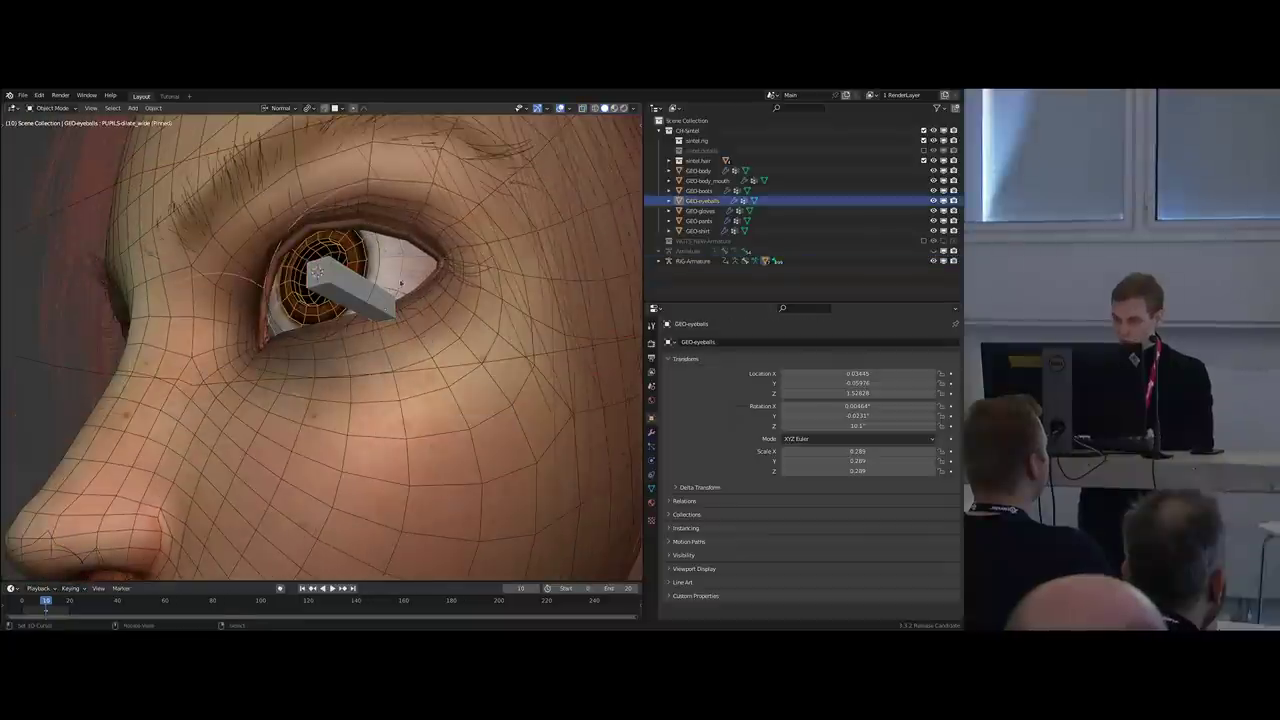
left_click(652, 433)
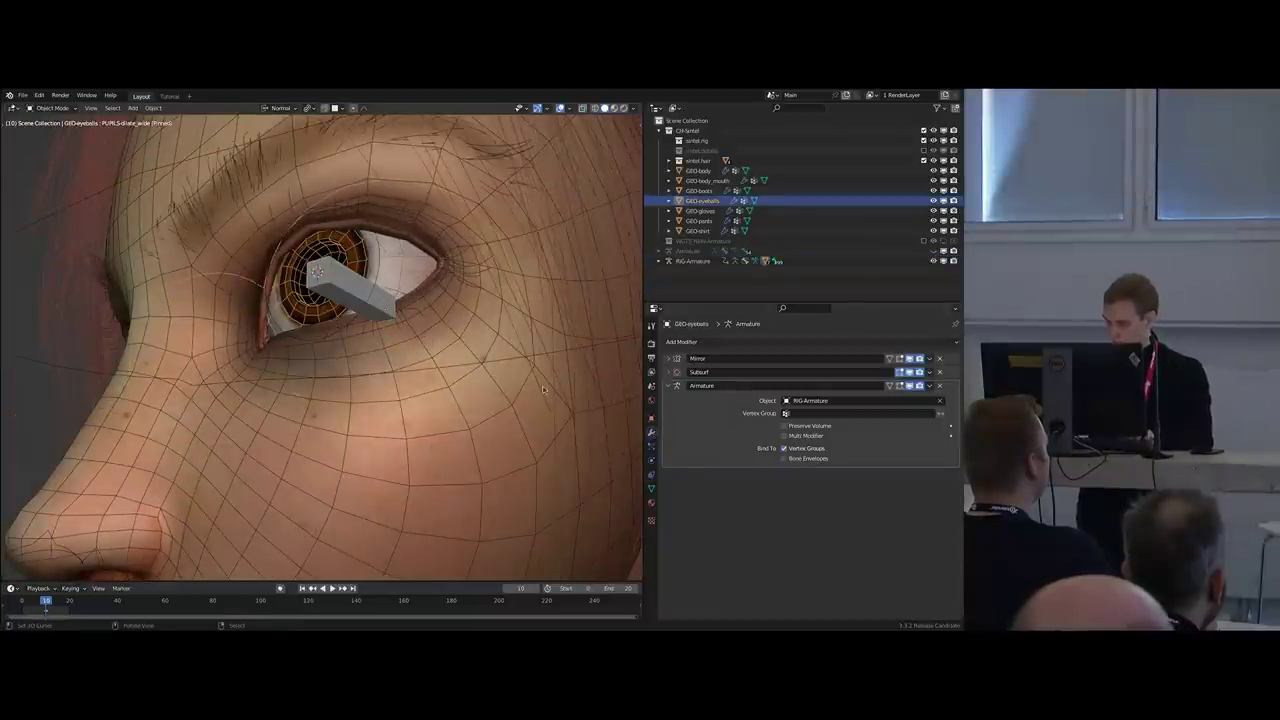
left_click(652, 488)
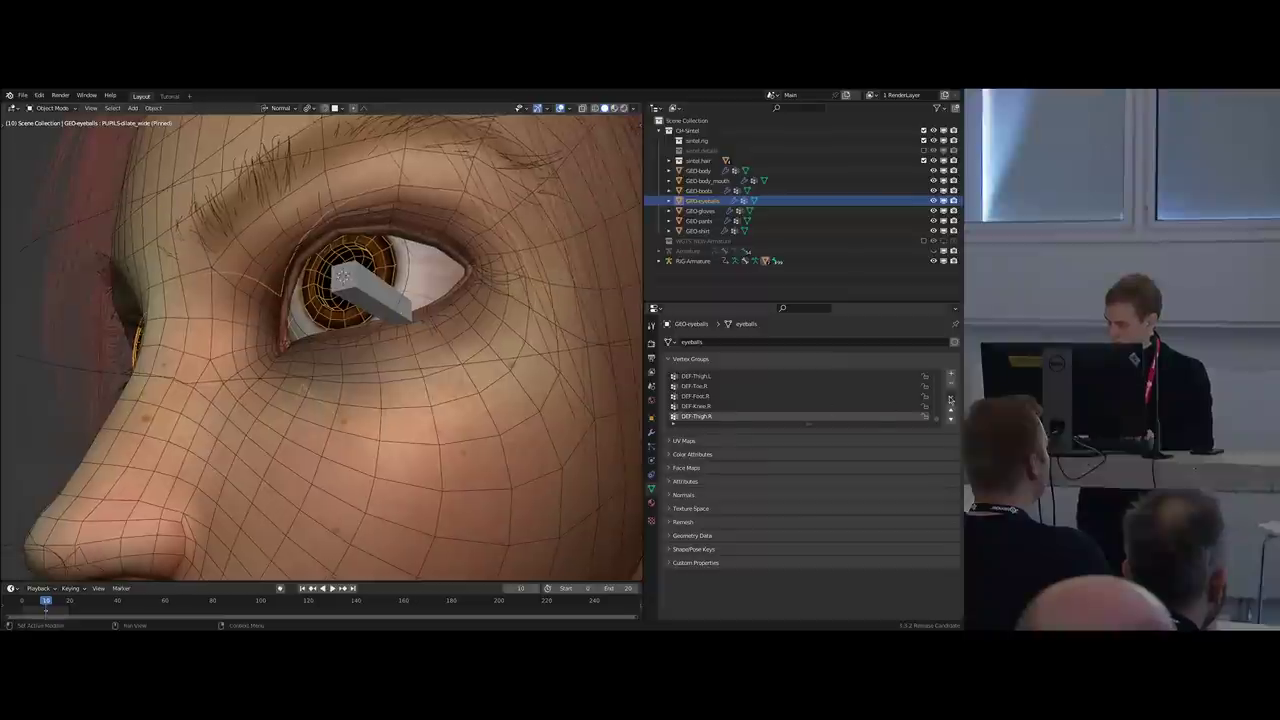
left_click(950, 399)
mouse_move(928, 410)
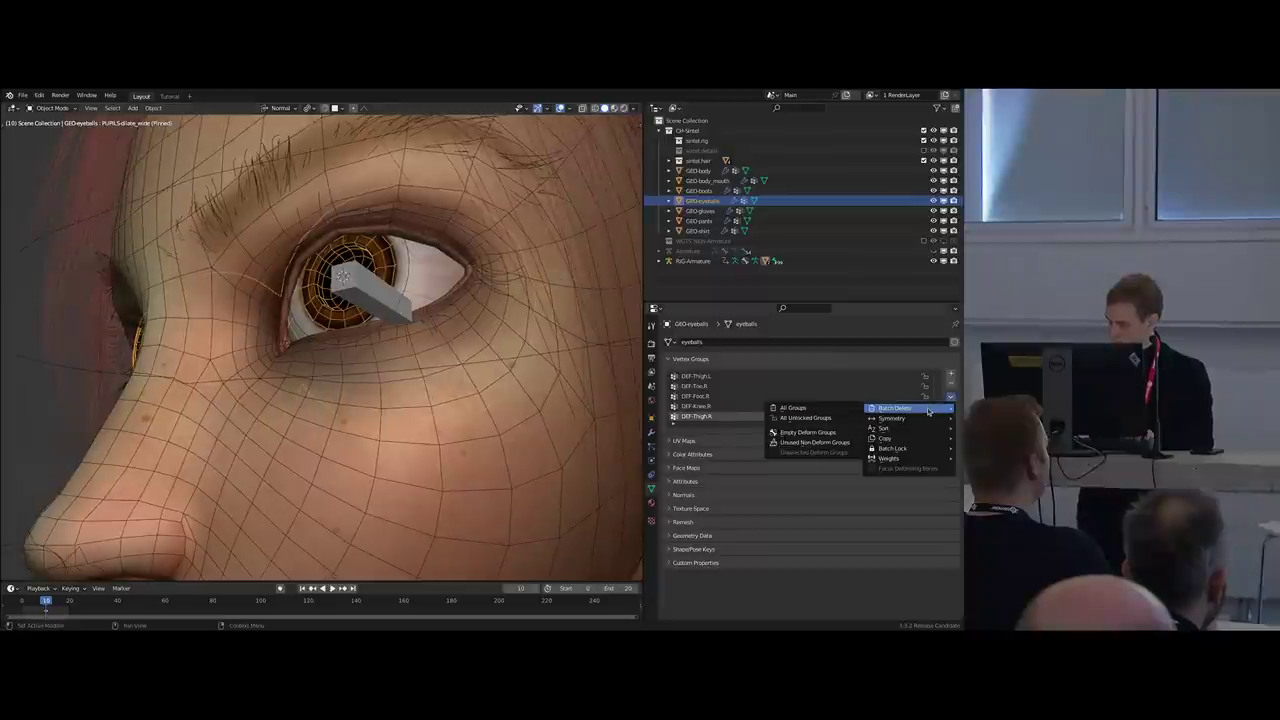
left_click(822, 411)
middle_click_drag(384, 302, 422, 304)
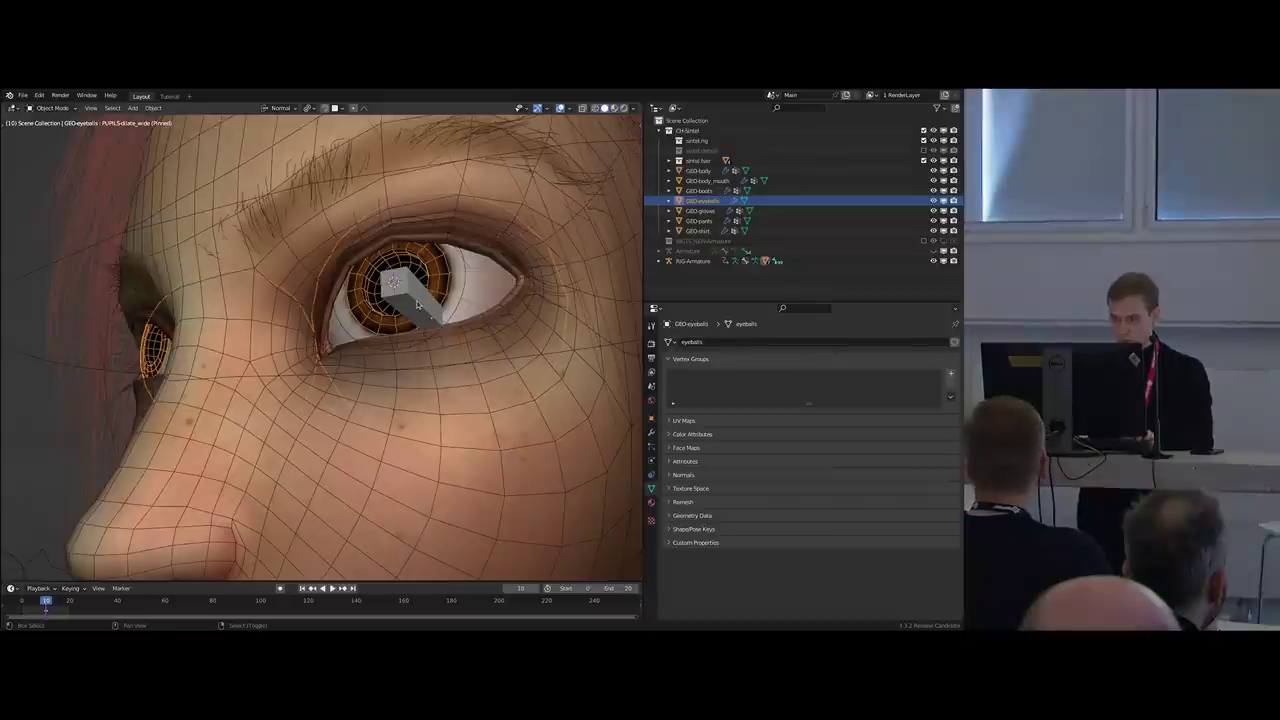
Enter Weight Paint mode on the eyeballs with the rig selected and fill the mesh with DEF-Eye.L weight in wireframe.
right_click(418, 304, "shift")
right_click(418, 304, "shift")
key("ctrl+Tab")
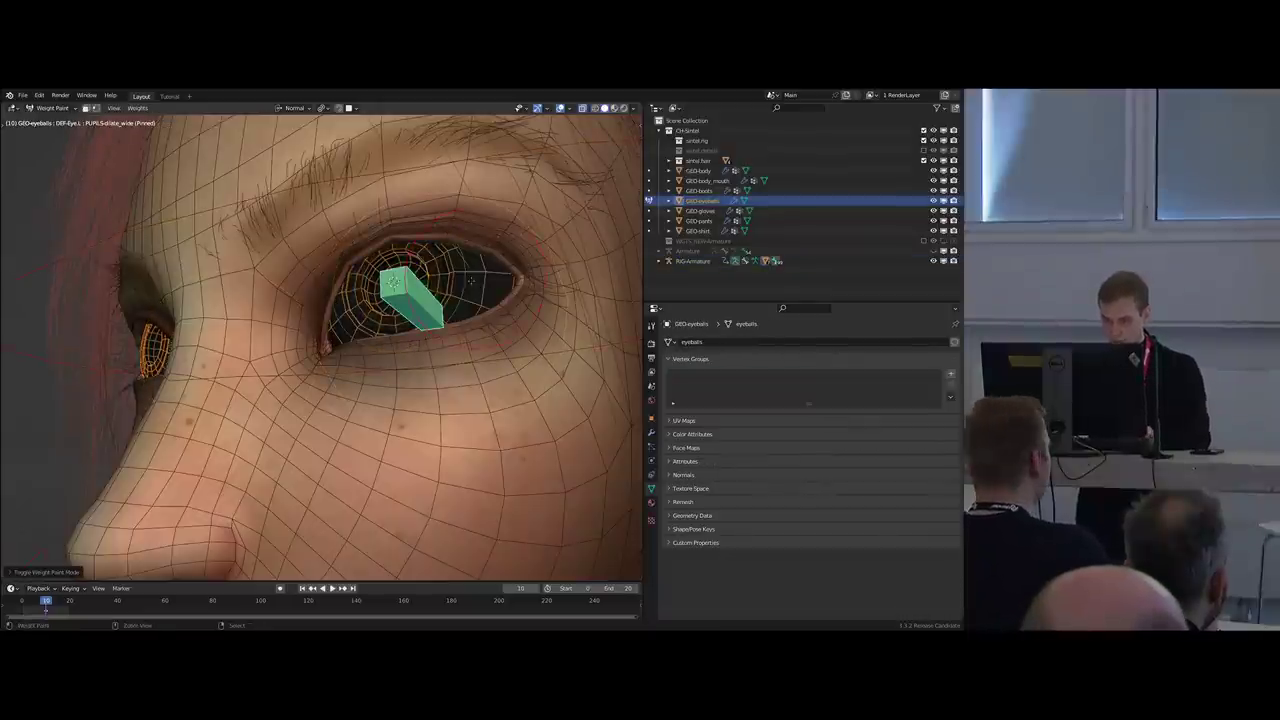
scroll(418, 304, "down", 4)
mouse_move(418, 304)
middle_mouse_down()
mouse_move(452, 306)
mouse_move(424, 322)
middle_mouse_up()
key("shift+z")
scroll(424, 322, "up", 1)
key("shift+k")
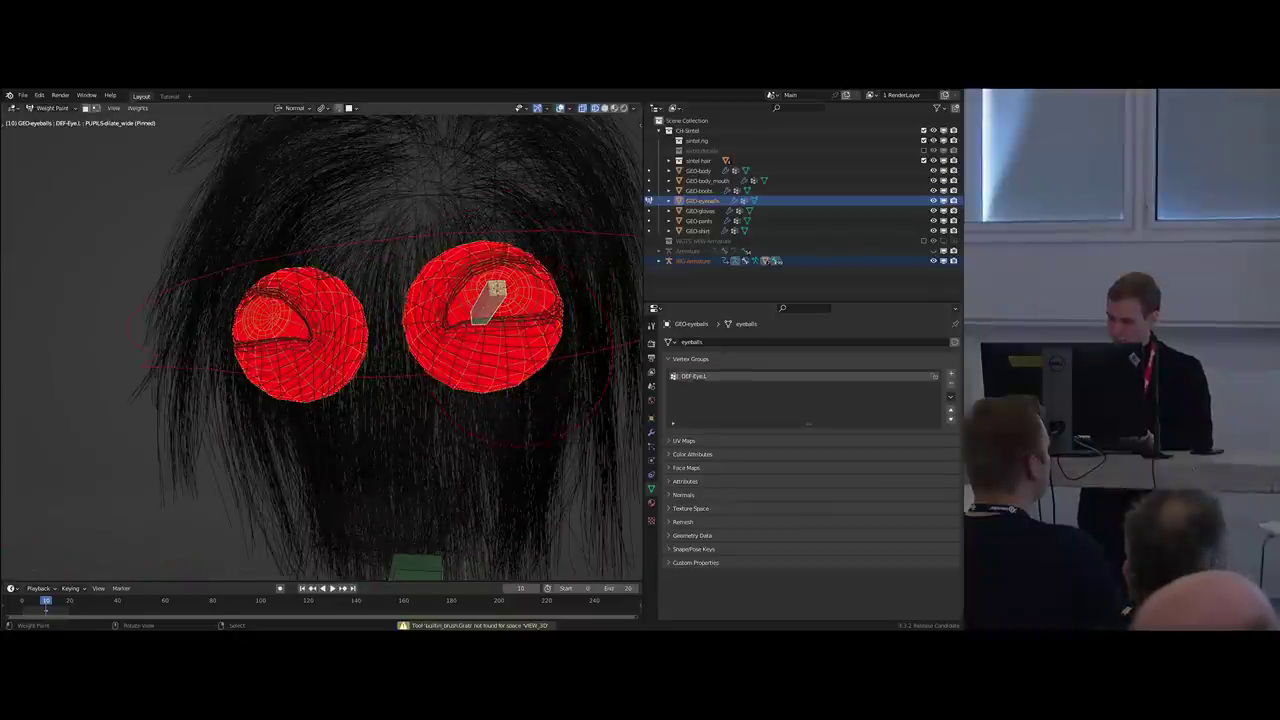
Move the eyeballs' Armature modifier above the Subsurf modifier and collapse it.
left_click(652, 433)
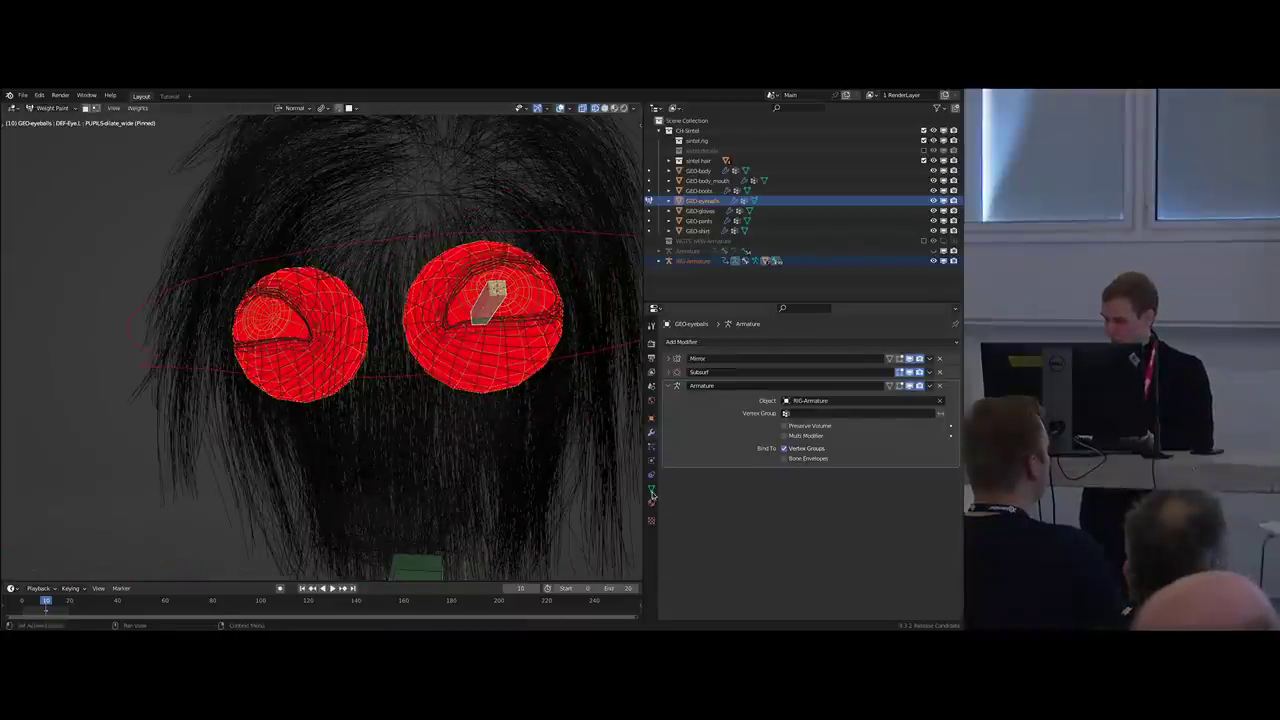
left_click_drag(955, 388, 955, 367)
left_click(669, 372)
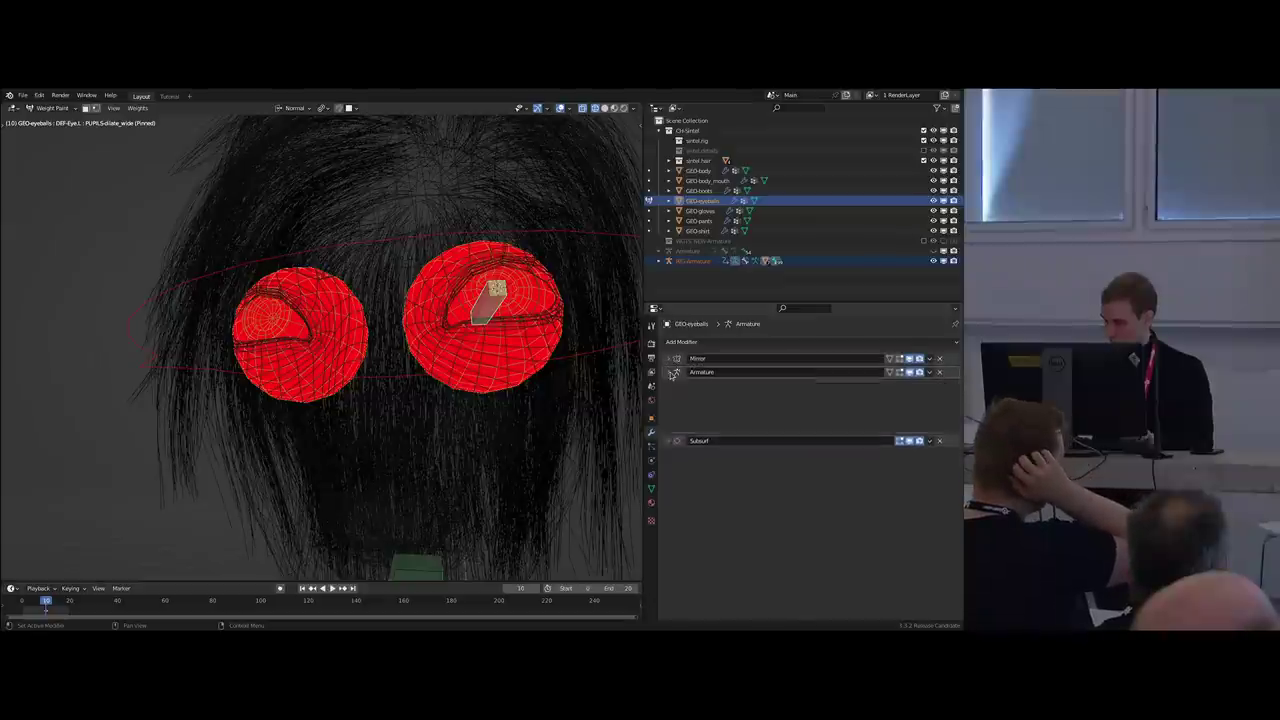
Add a second vertex group to the eyeballs and name it DEF-Eye.R.
left_click(651, 489)
left_click(952, 373)
double_click(705, 377)
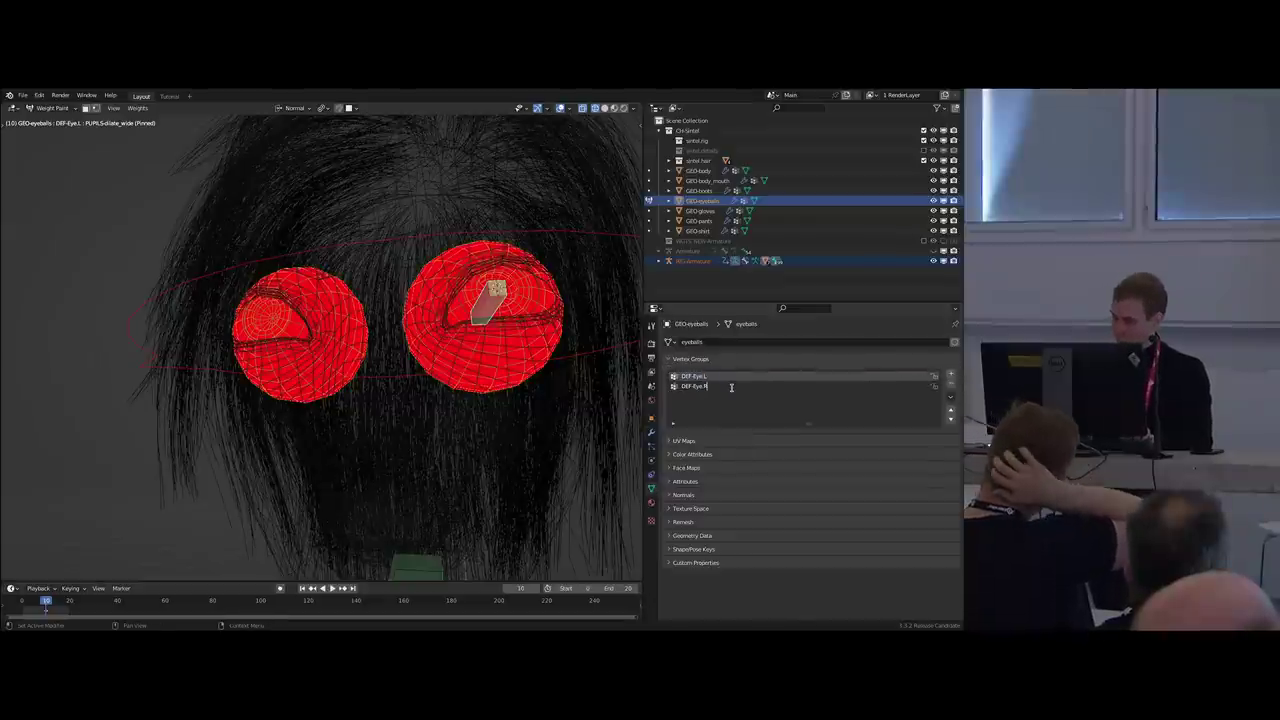
key("Return")
middle_click_drag(588, 370, 600, 370)
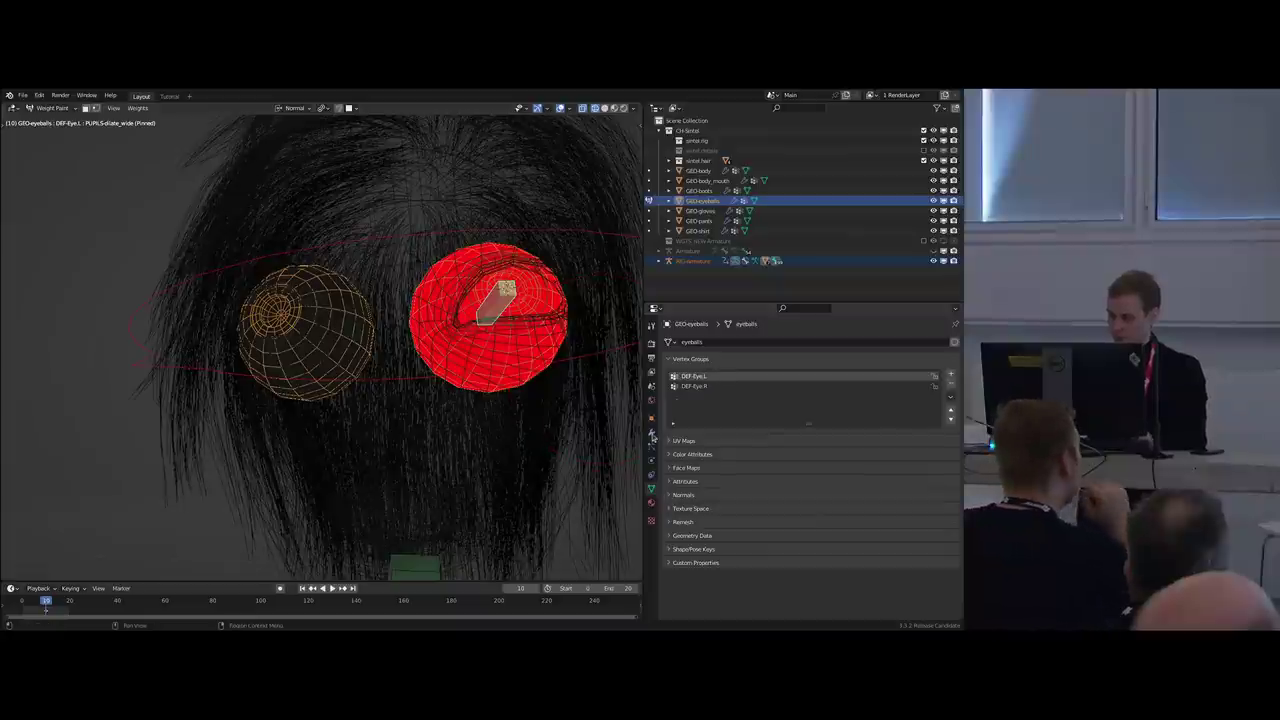
Review the eyeballs' modifiers and the DEF-Eye.R group's weights, then remove the DEF-Eye.R vertex group.
left_click(652, 434)
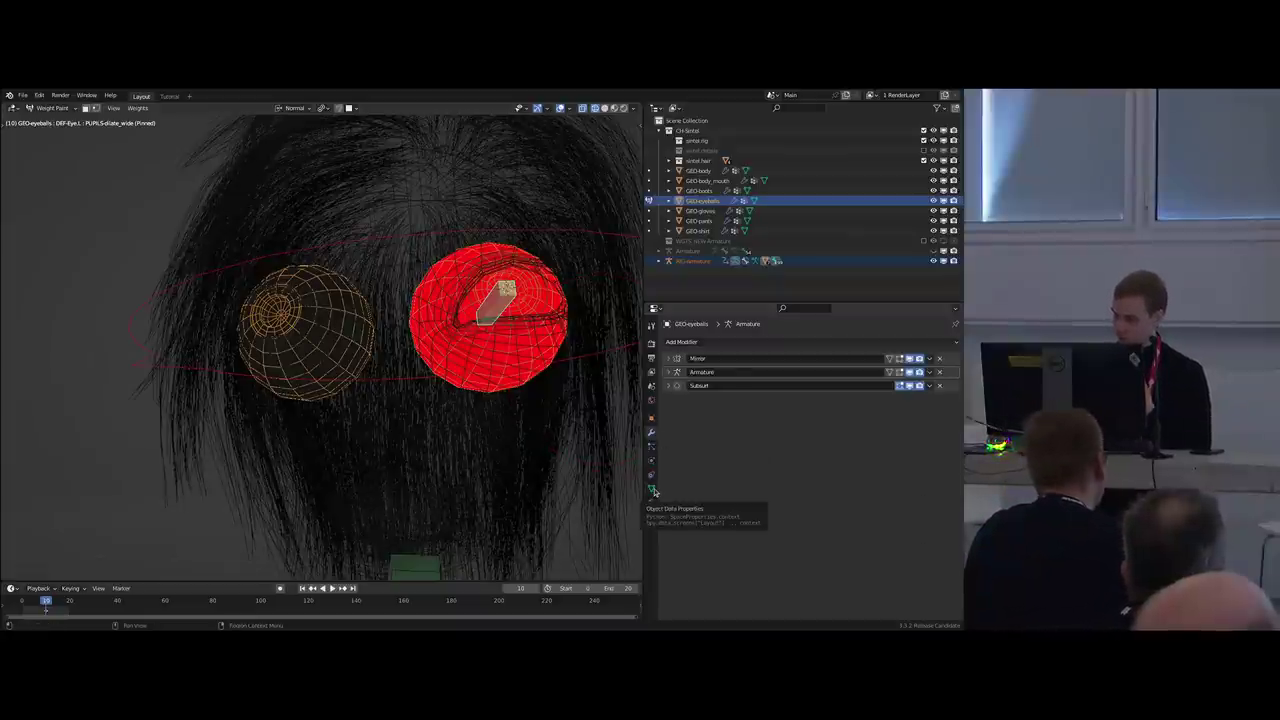
left_click(653, 490)
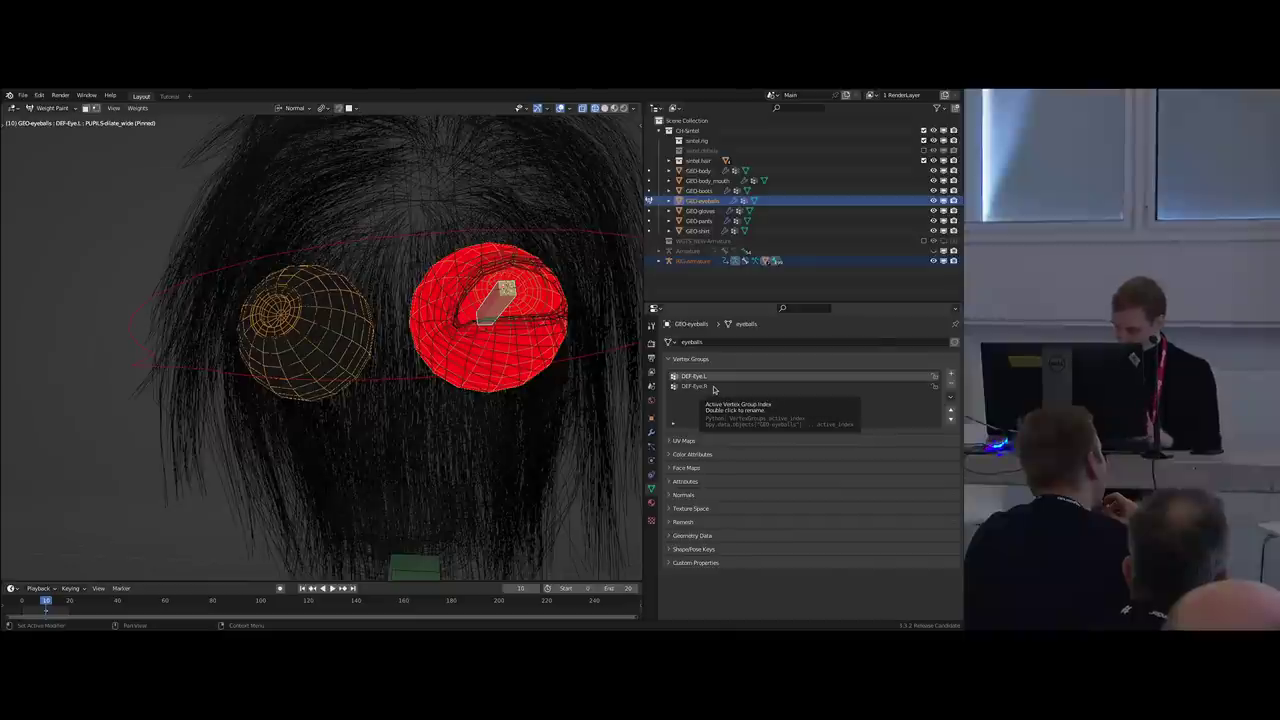
left_click(713, 387)
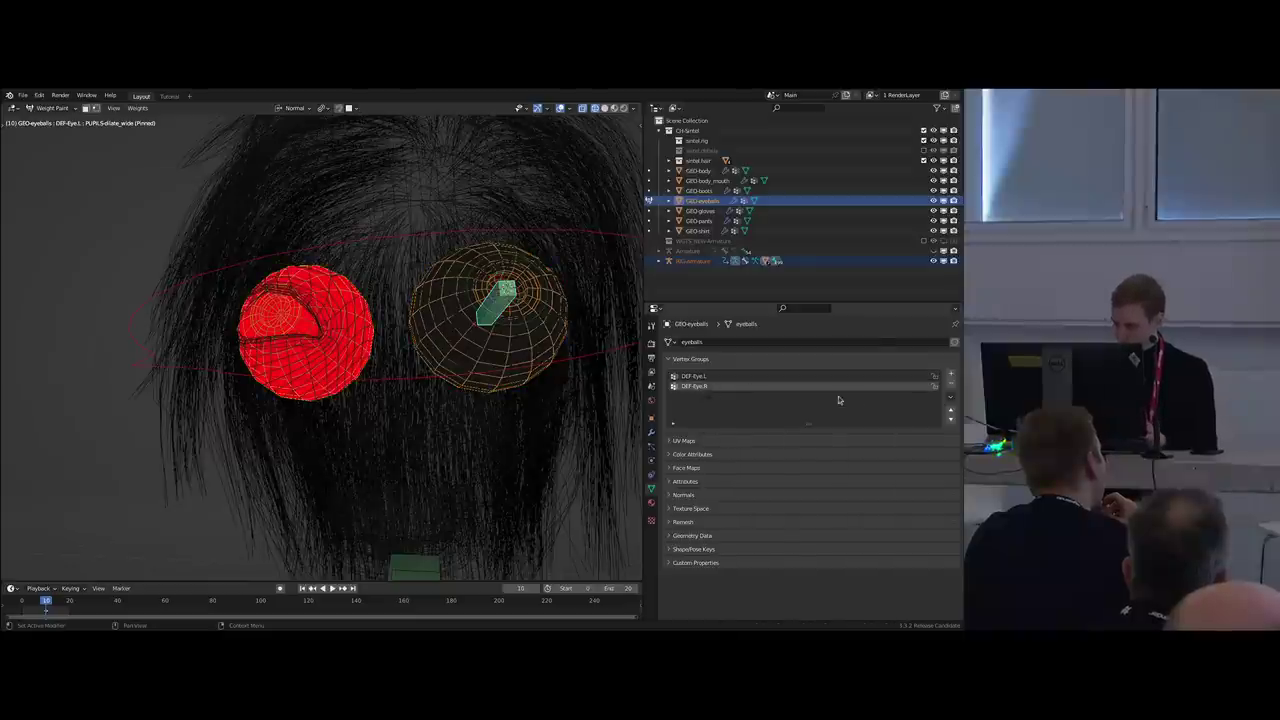
left_click(950, 386)
middle_click_drag(519, 424, 498, 418)
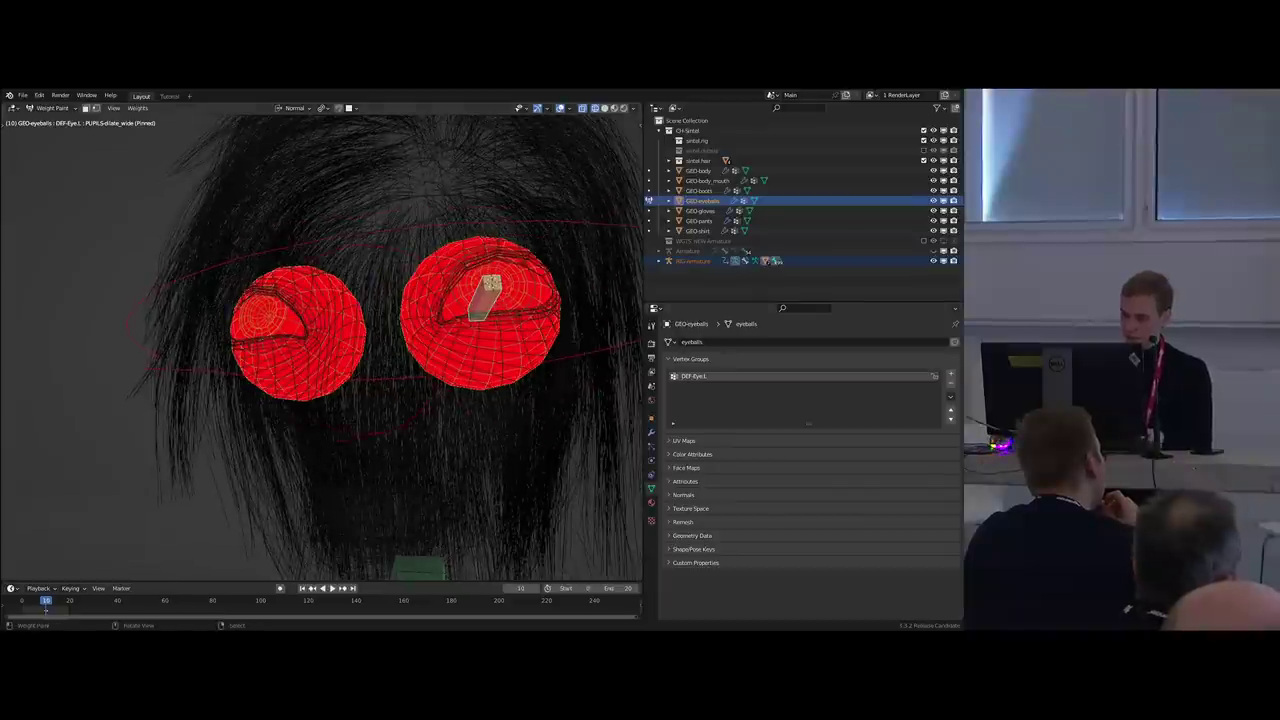
Add a DEF-Eye.R vertex group to the eyeballs again, then make DEF-Eye.L the active group.
left_click(950, 374)
double_click(694, 387)
type("DEF-Eye")
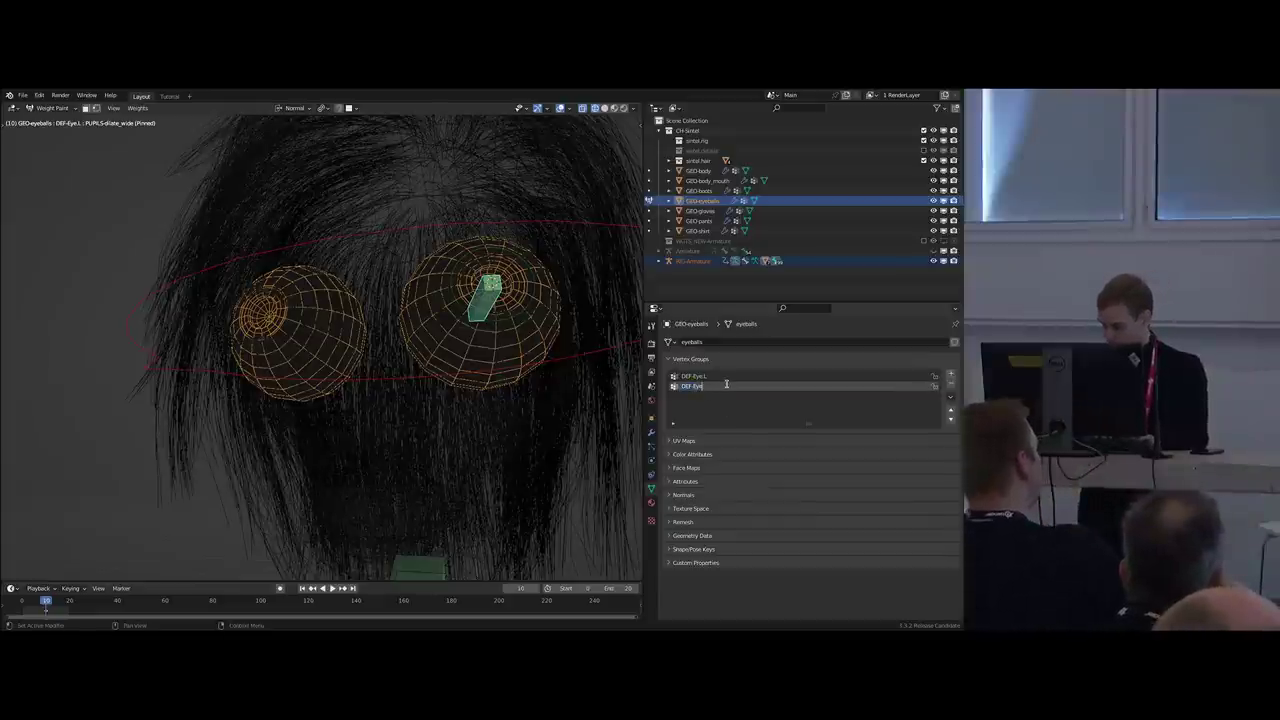
type(".R")
key("Return")
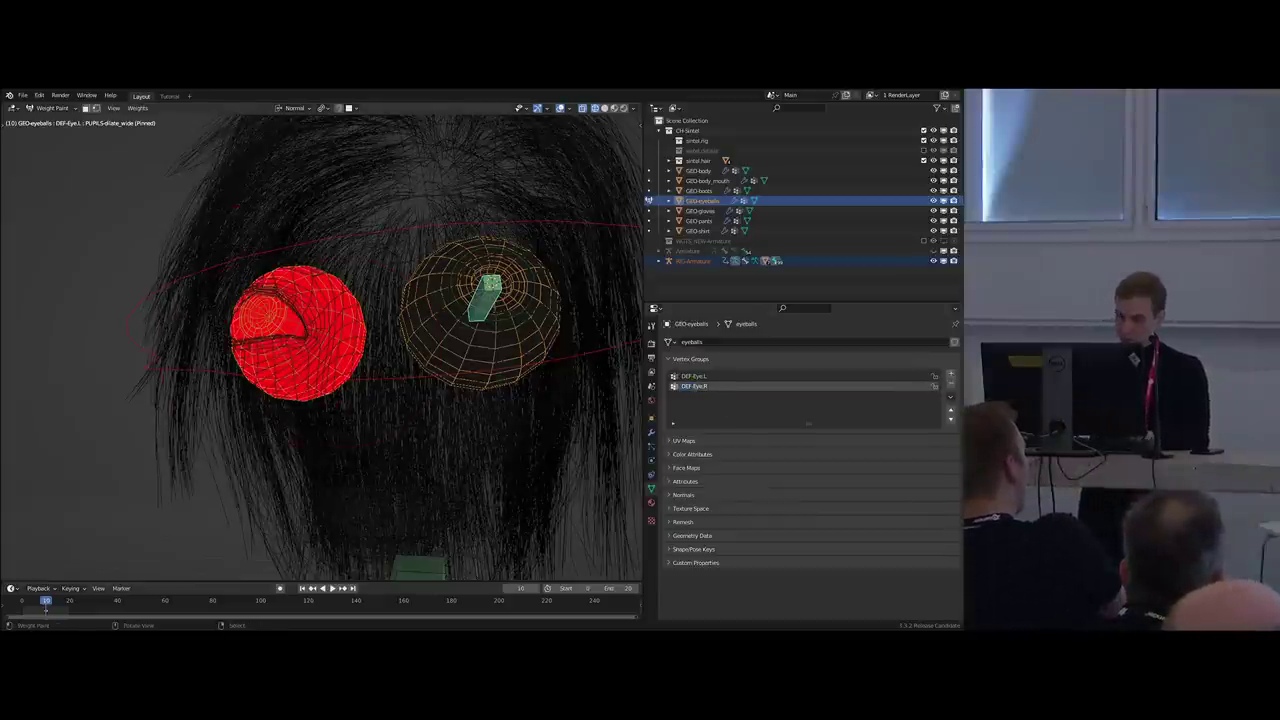
left_click(695, 376)
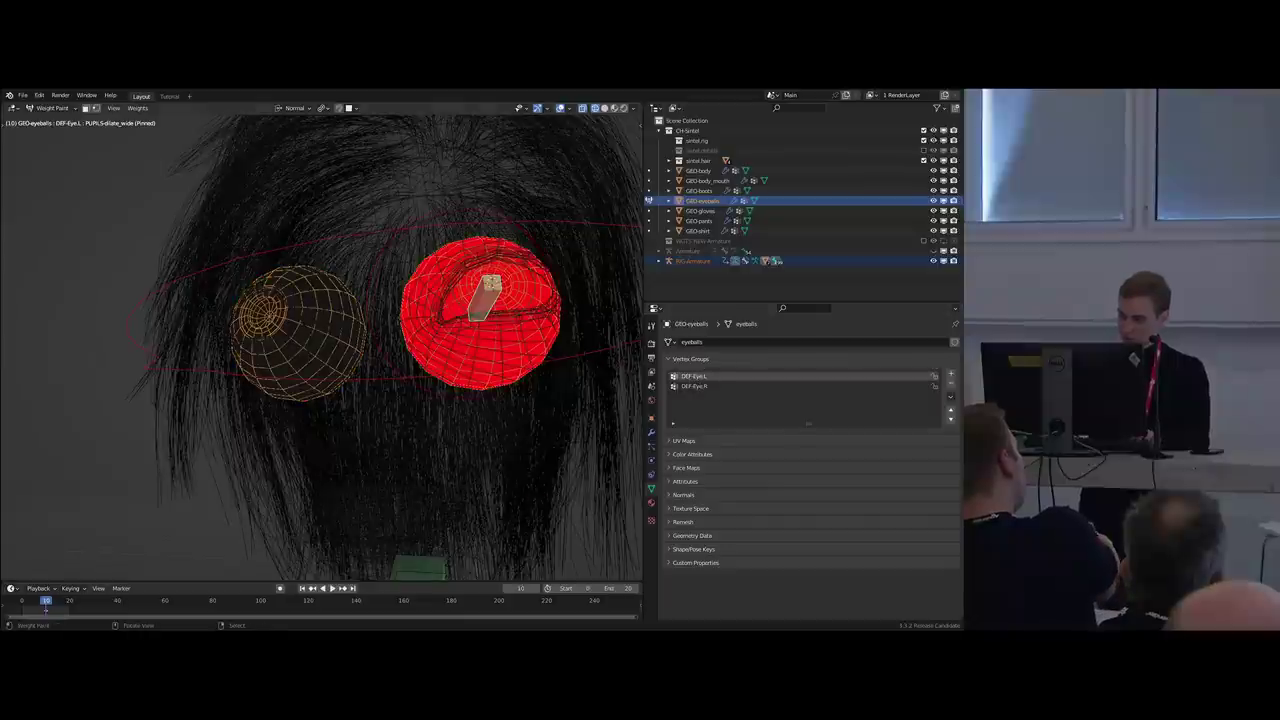
Check the eyeballs' Mirror modifier by switching its vertex group mirroring off and on again, then collapse the modifier.
scroll(547, 369, "down", 2)
left_click(652, 434)
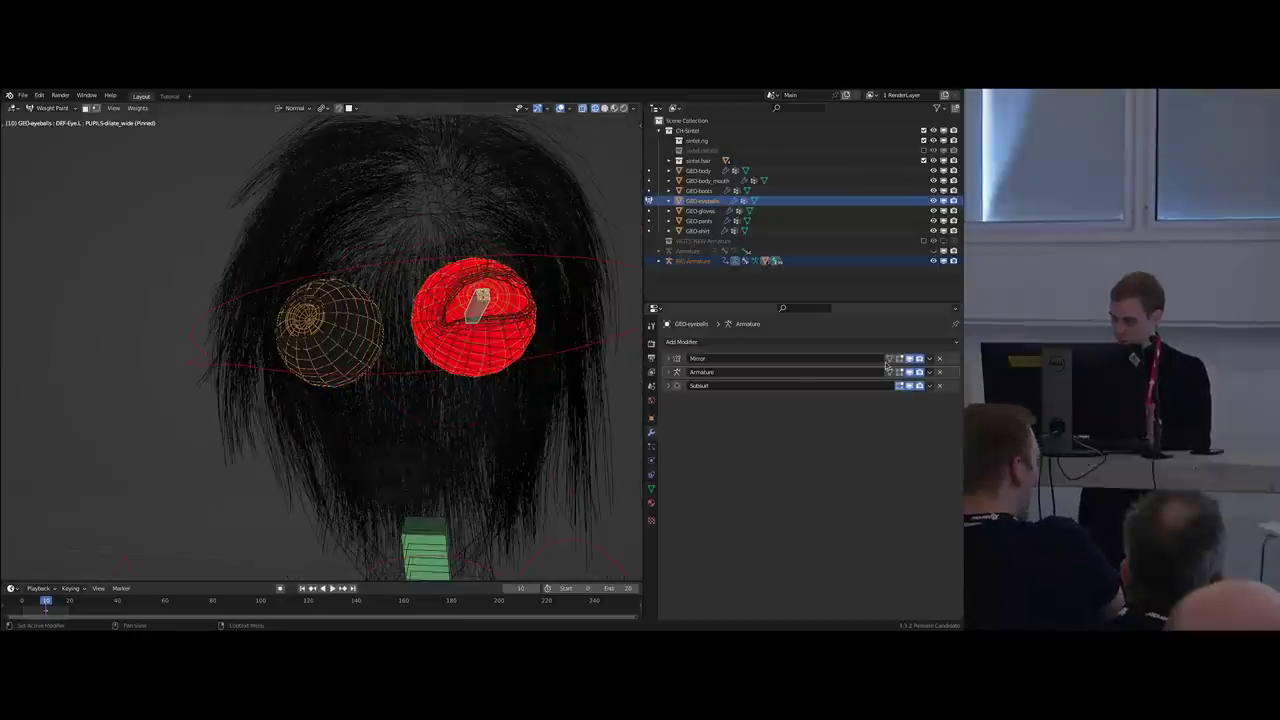
left_click(670, 359)
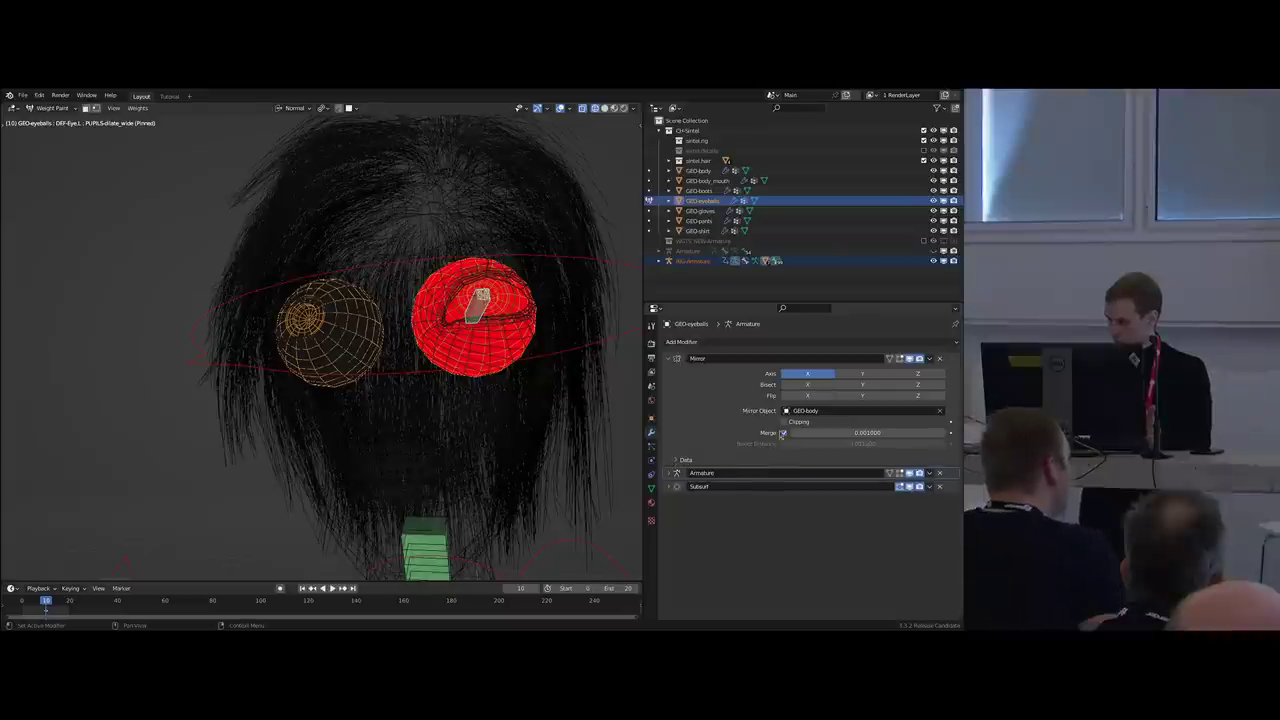
left_click(782, 459)
left_click(794, 520)
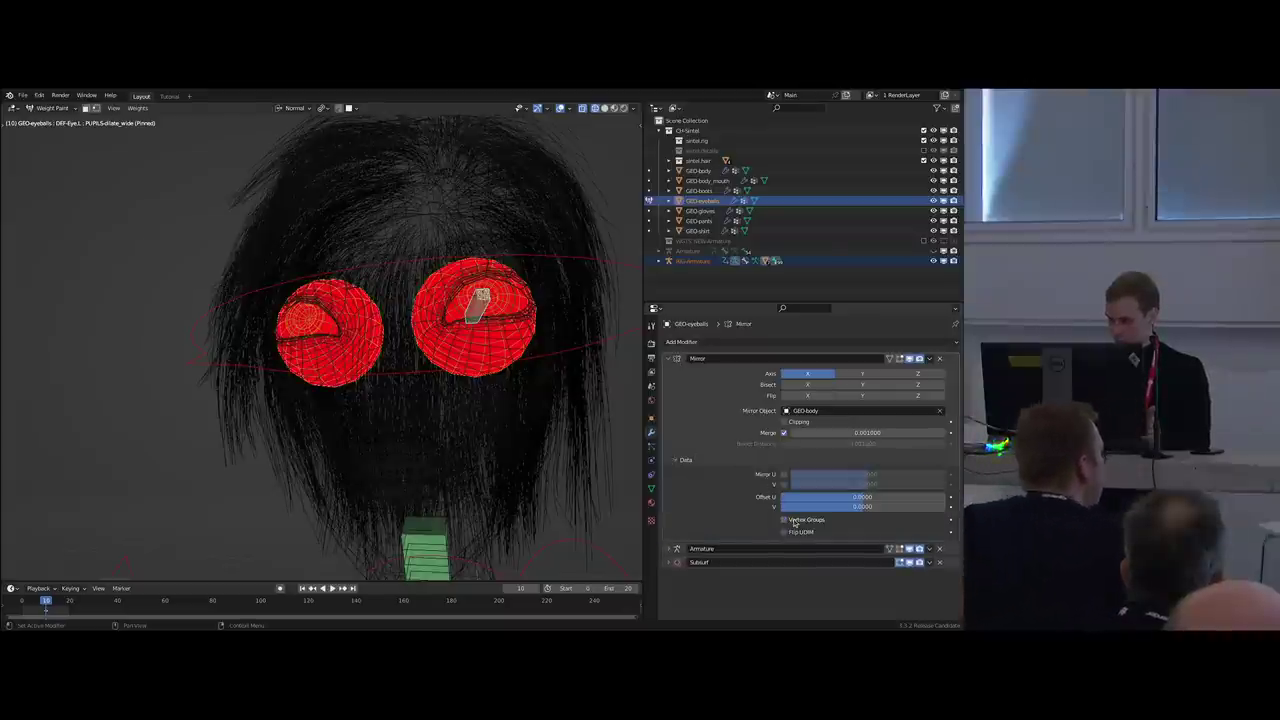
left_click(794, 521)
left_click(728, 459)
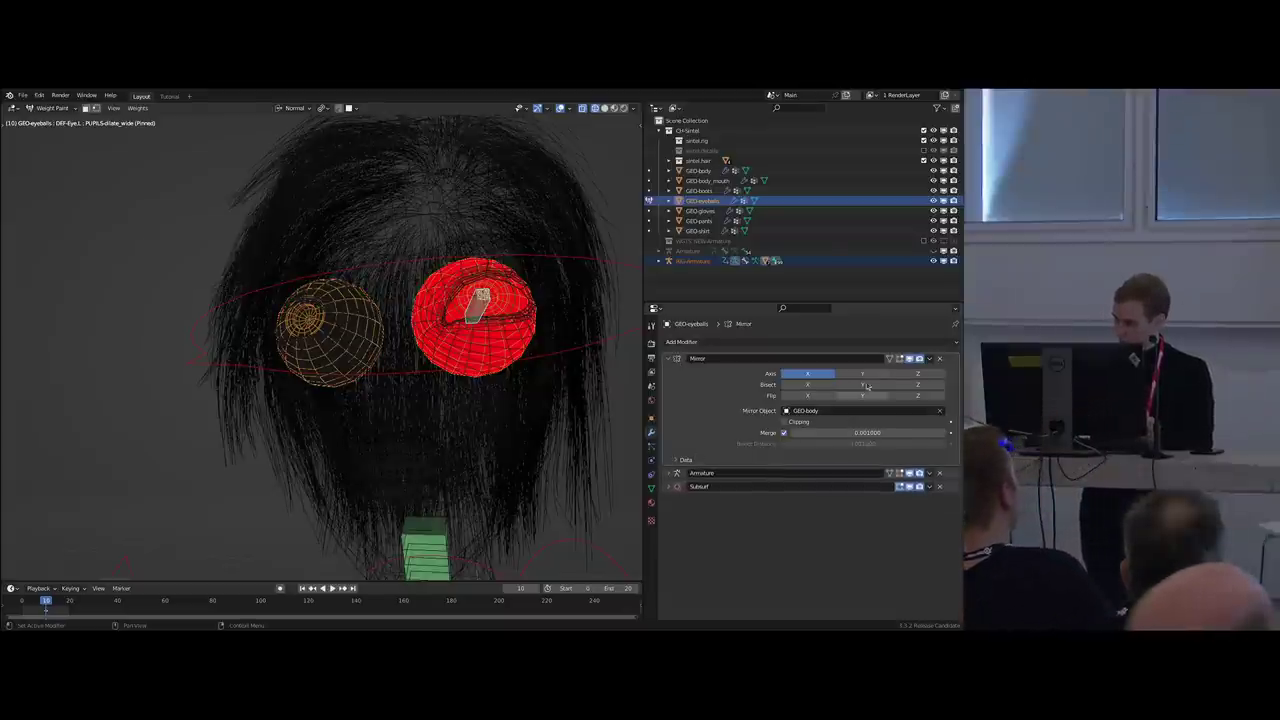
left_click(669, 359)
Leave Weight Paint mode for solid shading, put the generated rig in Pose Mode and test-rotate the left eye control.
middle_click_drag(510, 345, 475, 348)
key("ctrl+Tab")
key("shift+z")
left_click(614, 212)
key("ctrl+Tab")
right_click(451, 280)
key("r")
key("r")
right_click(422, 353)
scroll(422, 353, "down", 3)
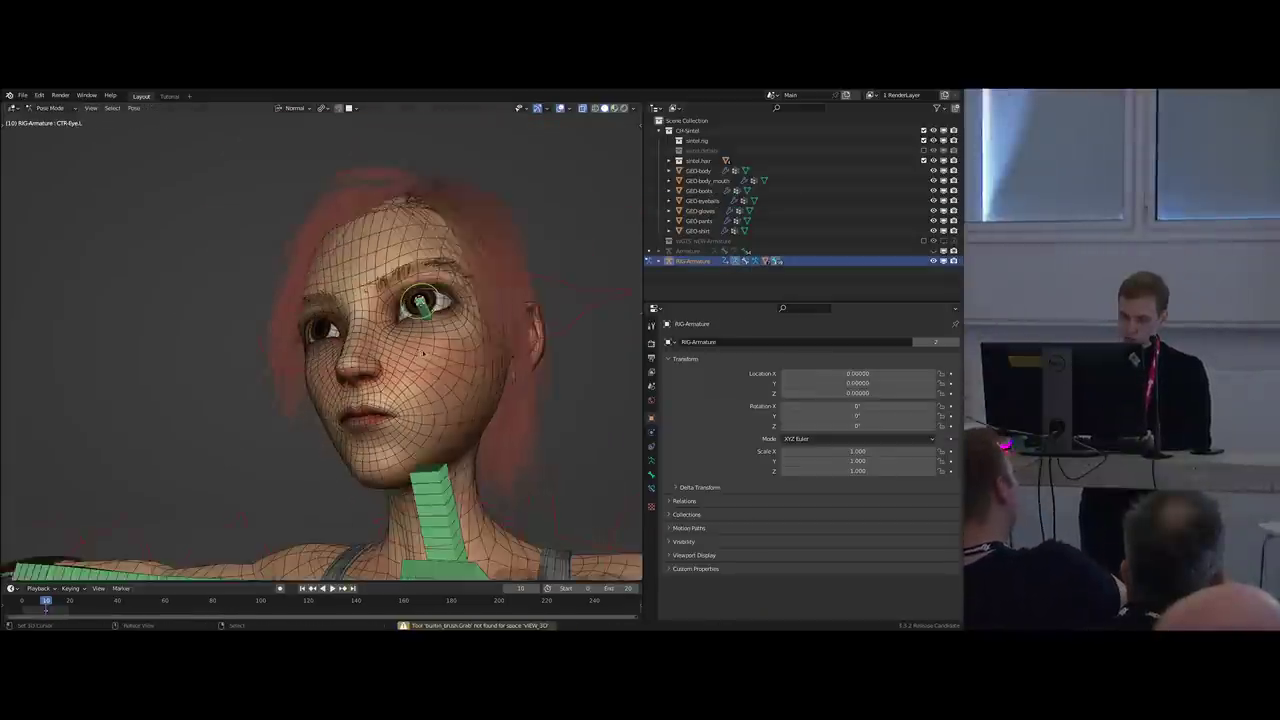
Switch to the metarig, hide its head bone and symmetrize the Eye.L bone in Edit Mode.
key("shift+t")
scroll(422, 353, "up", 3)
right_click(424, 352)
key("h")
right_click(433, 320)
key("Tab")
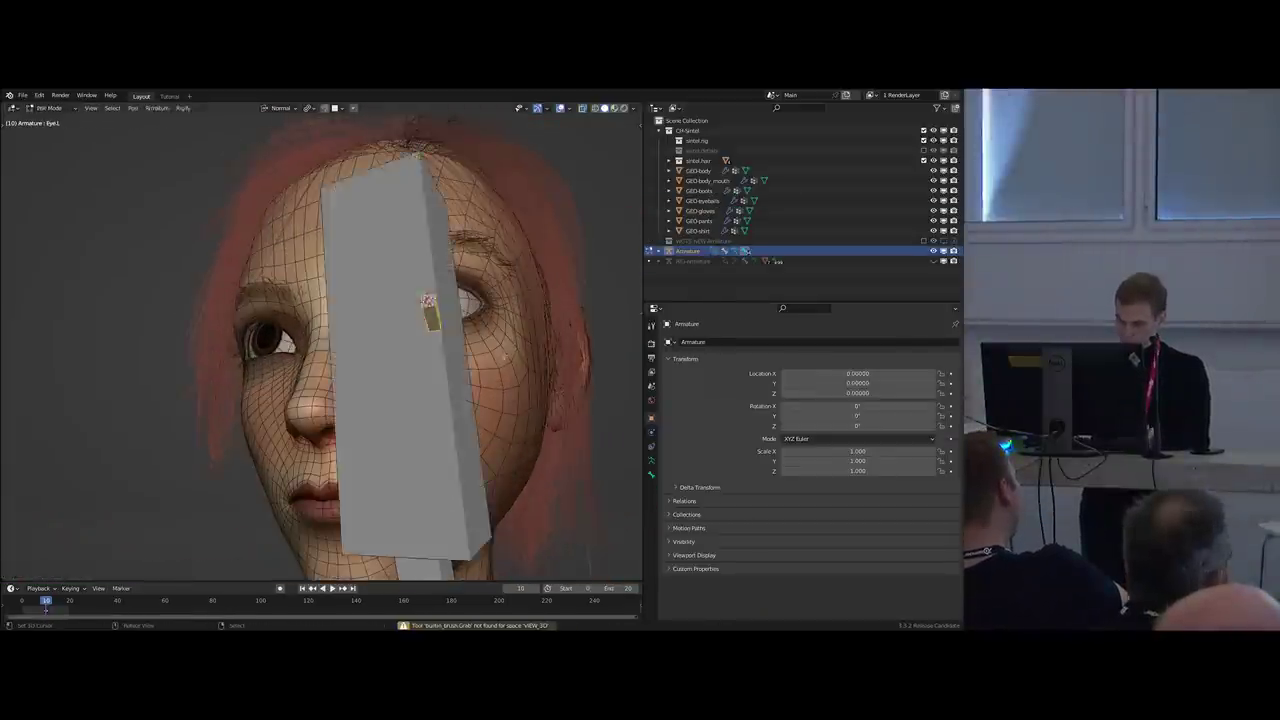
key("F3")
type("sym")
key("Return")
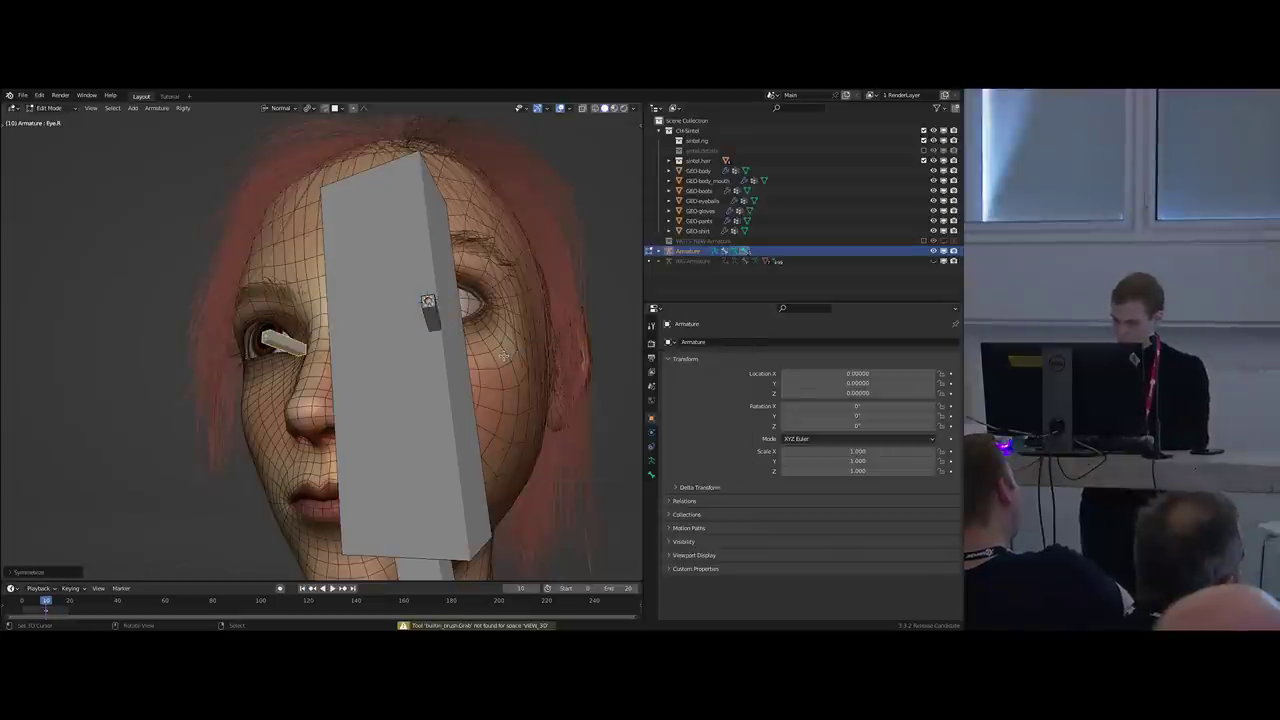
Regenerate the rig, enter Pose Mode and hide the DEF-Head bone.
key("ctrl+alt+r")
key("ctrl+Tab")
right_click(414, 361)
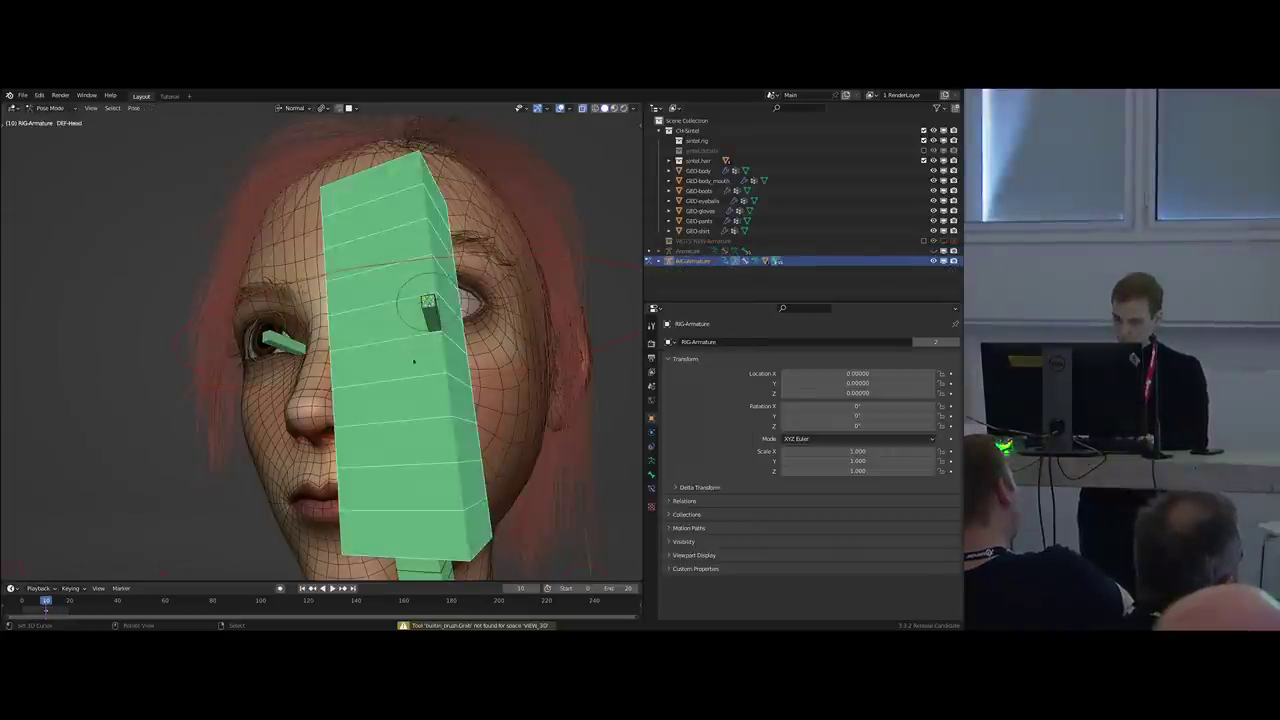
key("h")
Test-rotate the left eye control and its mirrored right counterpart, cancelling each rotation.
right_click(447, 322)
key("r")
key("r")
right_click(420, 338)
key("ctrl+shift+m")
key("r")
key("r")
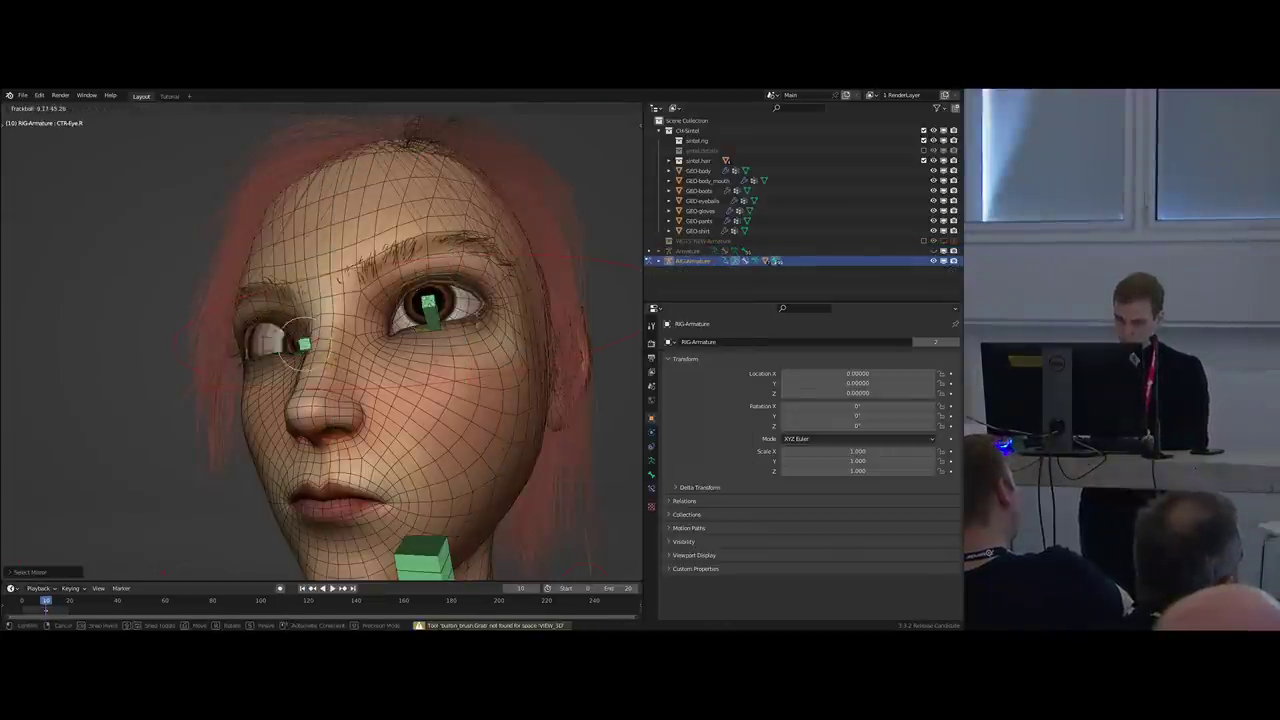
right_click(401, 349)
scroll(400, 350, "down", 5)
scroll(400, 350, "down", 7)
Move the MSTR-TGT-Eyes control along Y and scale it.
right_click(363, 313)
mouse_move(363, 313)
middle_mouse_down()
mouse_move(403, 318)
mouse_move(350, 325)
middle_mouse_up()
key("g")
key("y")
left_click(511, 334)
scroll(500, 336, "up", 5)
middle_click_drag(440, 325, 508, 354)
scroll(508, 354, "down", 3)
key("s")
left_click(425, 315)
Test how the eyes follow the master eye target and the TGT-Eye.L target, cancelling each move.
scroll(425, 315, "up", 8)
mouse_move(425, 315)
middle_mouse_down()
mouse_move(397, 300)
mouse_move(426, 306)
middle_mouse_up()
scroll(426, 306, "down", 2)
key("g")
right_click(385, 330)
scroll(360, 310, "down", 3)
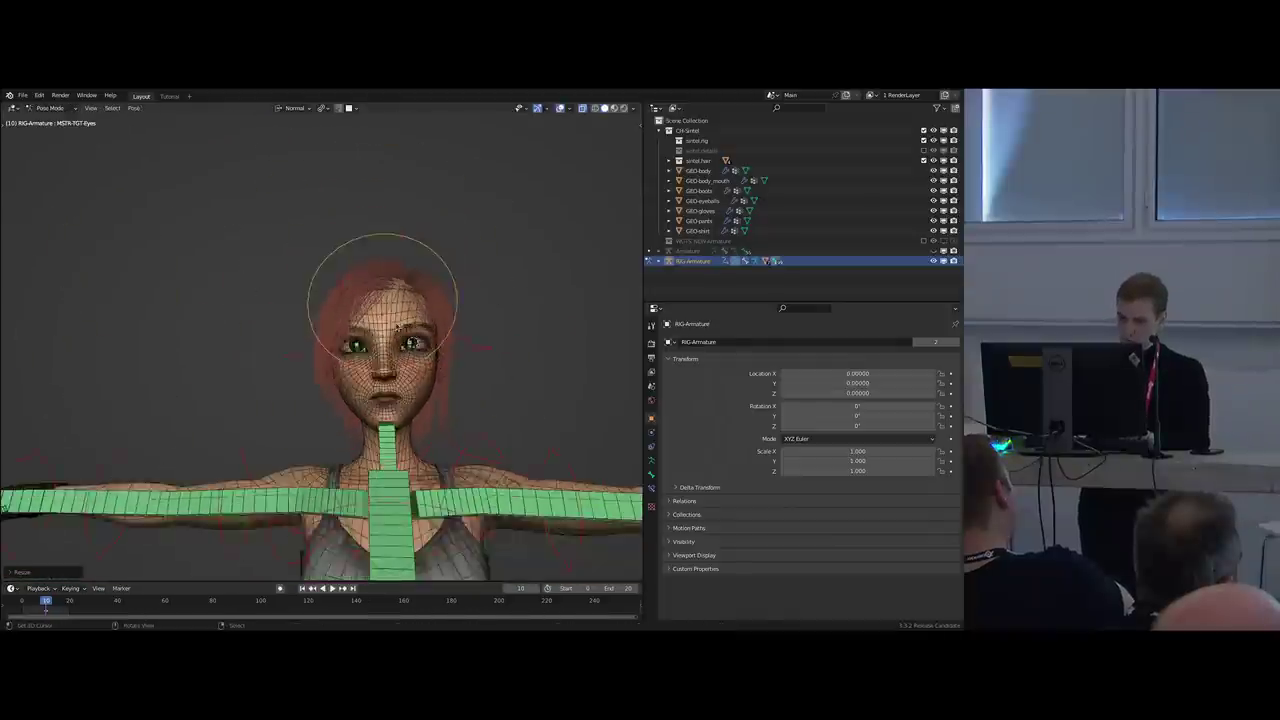
middle_click_drag(342, 304, 287, 276)
right_click(309, 259)
key("g")
right_click(268, 291)
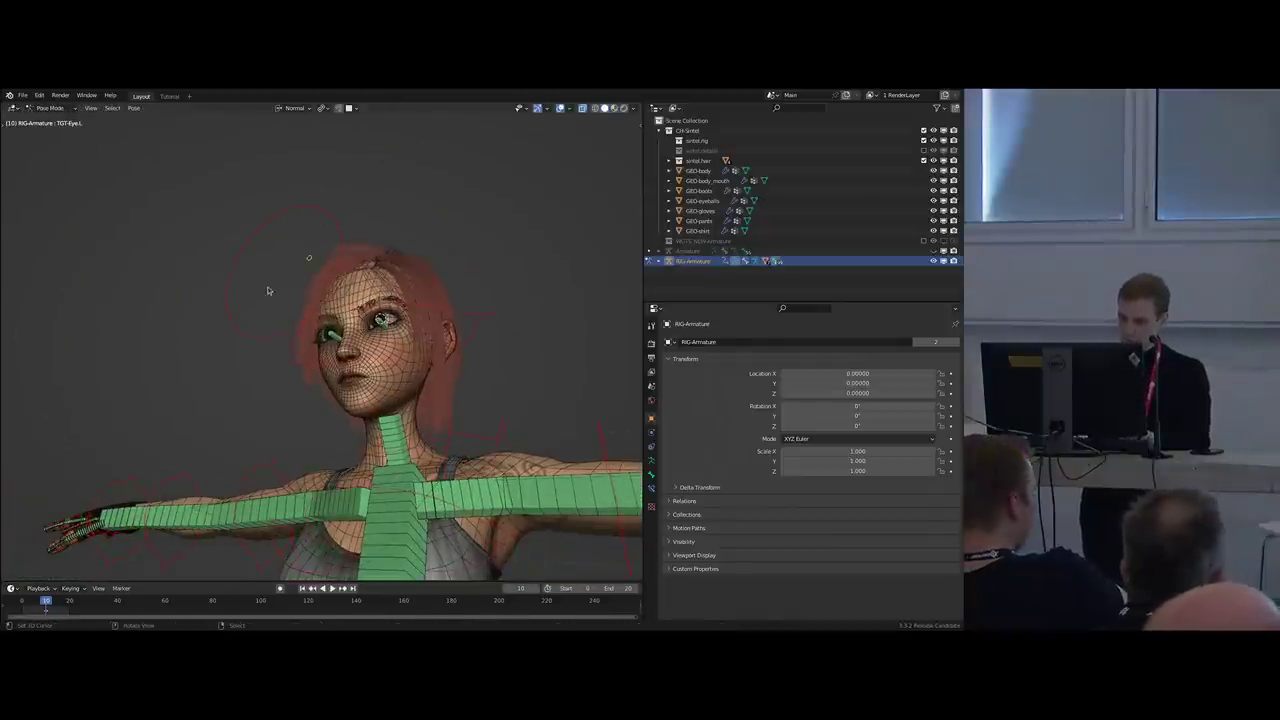
Select the MSTR-TGT-Eyes control in front of the character.
scroll(296, 264, "down", 1)
key("a")
scroll(292, 273, "down", 4)
middle_click_drag(292, 273, 320, 300)
middle_click_drag(320, 300, 354, 326, "shift")
scroll(354, 326, "up", 3)
right_click(353, 326)
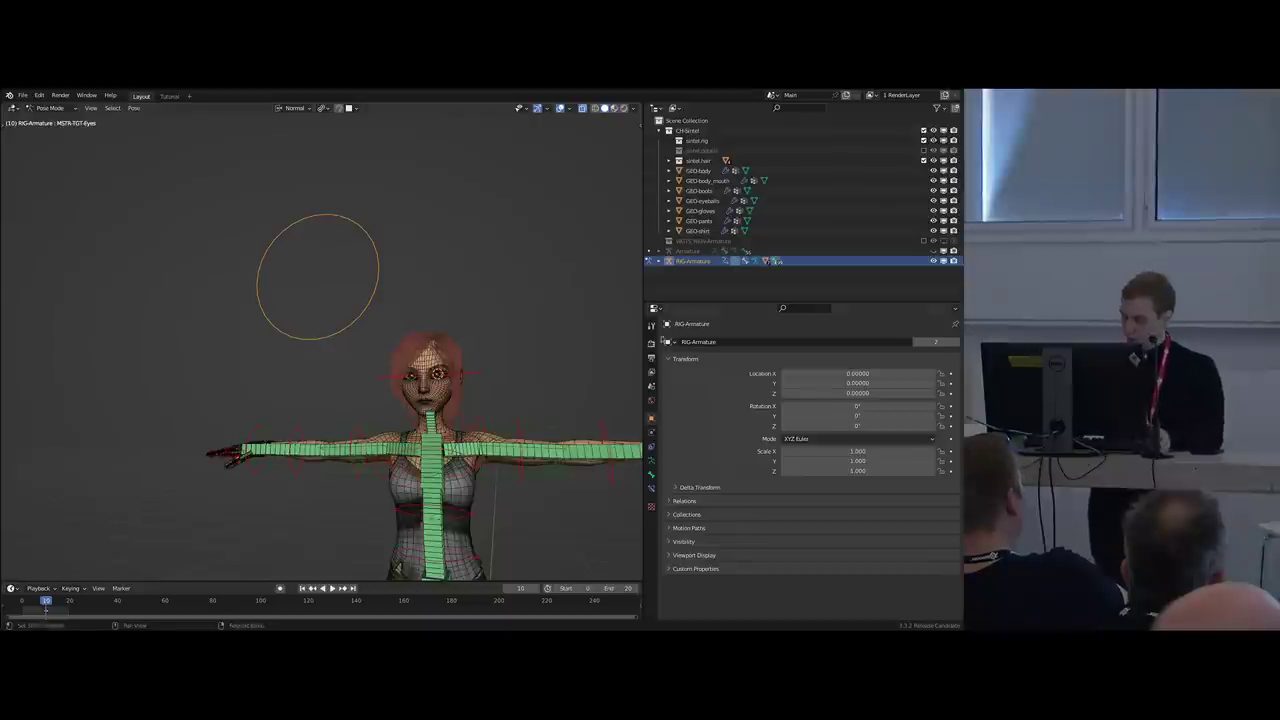
Widen the properties area and set the MSTR-TGT-Eyes custom shape scale to about 1.2 in X and 3.443 in Y and Z.
left_click_drag(641, 295, 613, 295)
left_click(627, 470)
middle_click_drag(408, 306, 401, 342)
scroll(351, 334, "down", 2)
scroll(351, 334, "up", 3)
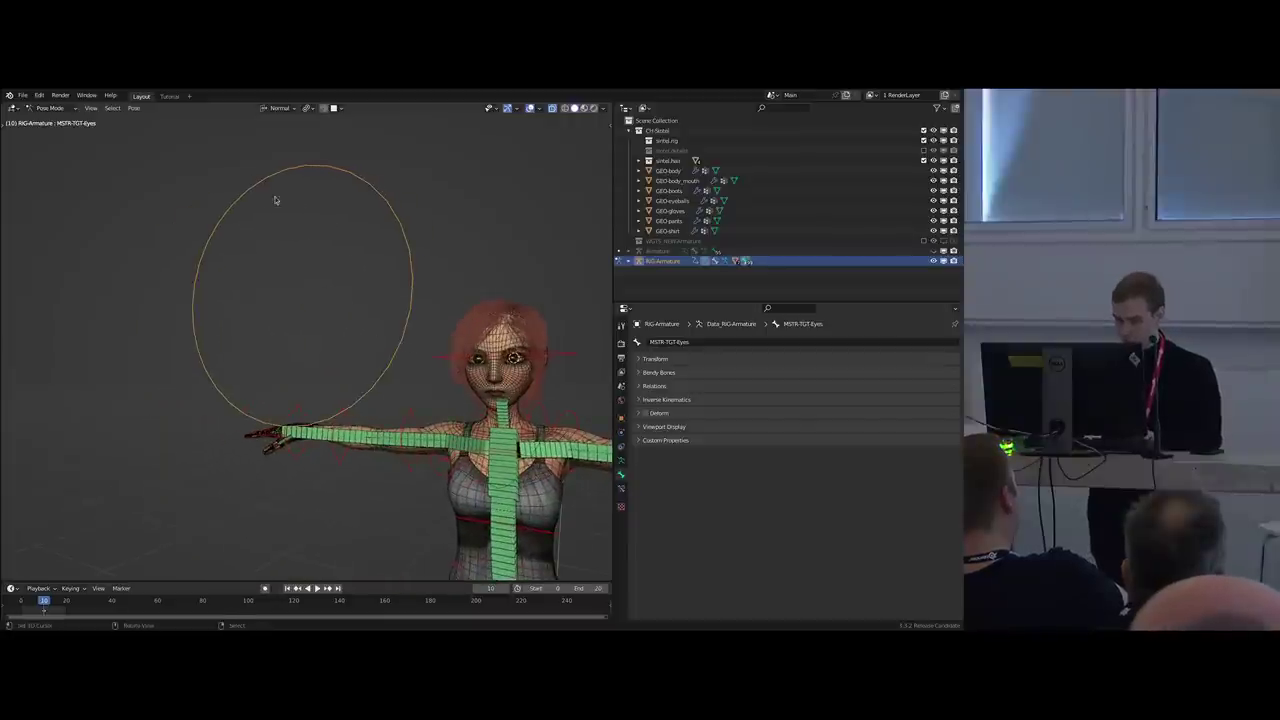
left_click(667, 427)
scroll(720, 476, "down", 1)
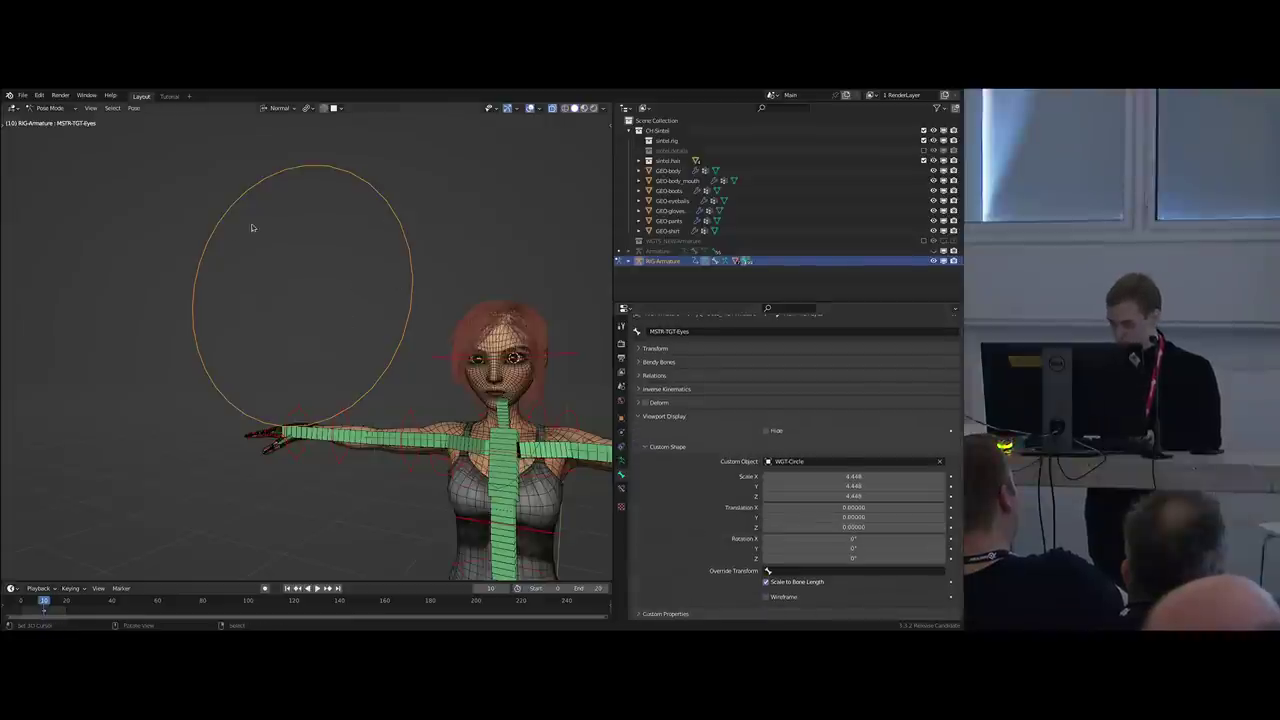
left_click_drag(806, 496, 753, 496)
key("Escape")
key("Escape")
Reveal the metarig's hidden bones and return to the generated rig, undoing and redoing the latest changes.
middle_click_drag(391, 383, 390, 381)
key("shift+t")
key("alt+h")
key("shift+t")
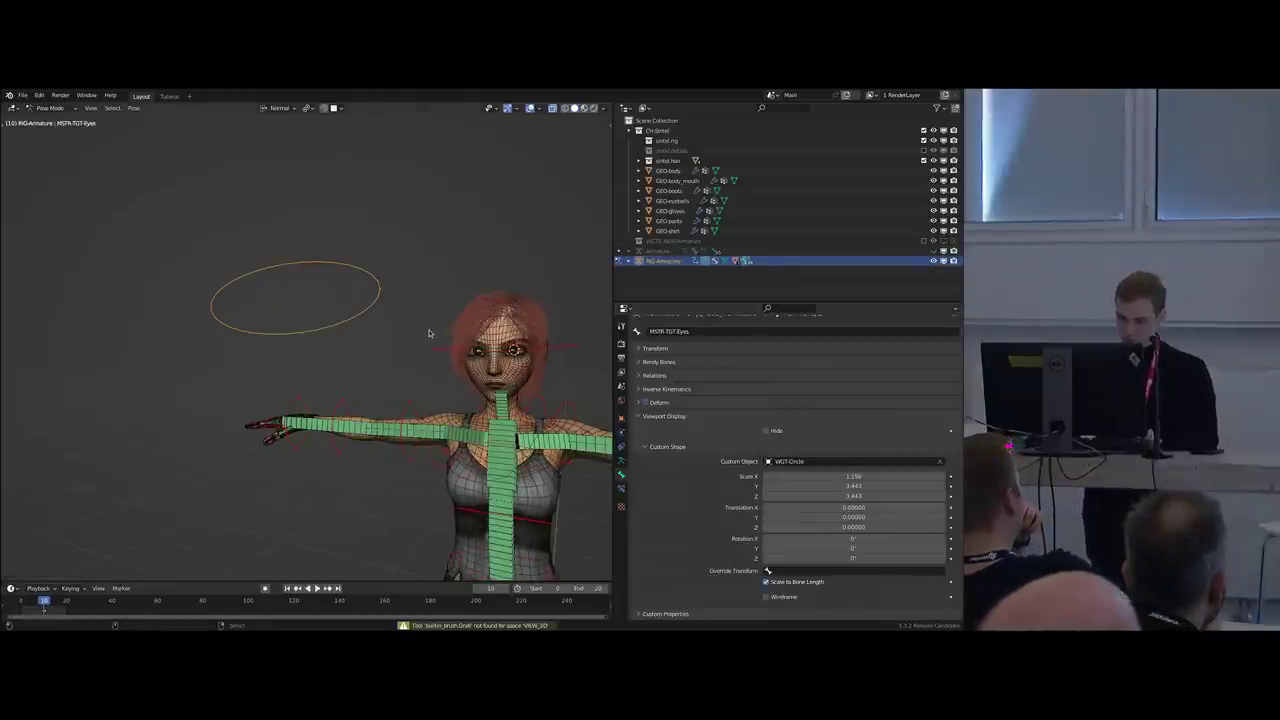
key("ctrl+z")
key("ctrl+z")
scroll(262, 303, "down", 2)
middle_click_drag(338, 268, 452, 371)
key("ctrl+shift+z")
scroll(292, 311, "up", 3)
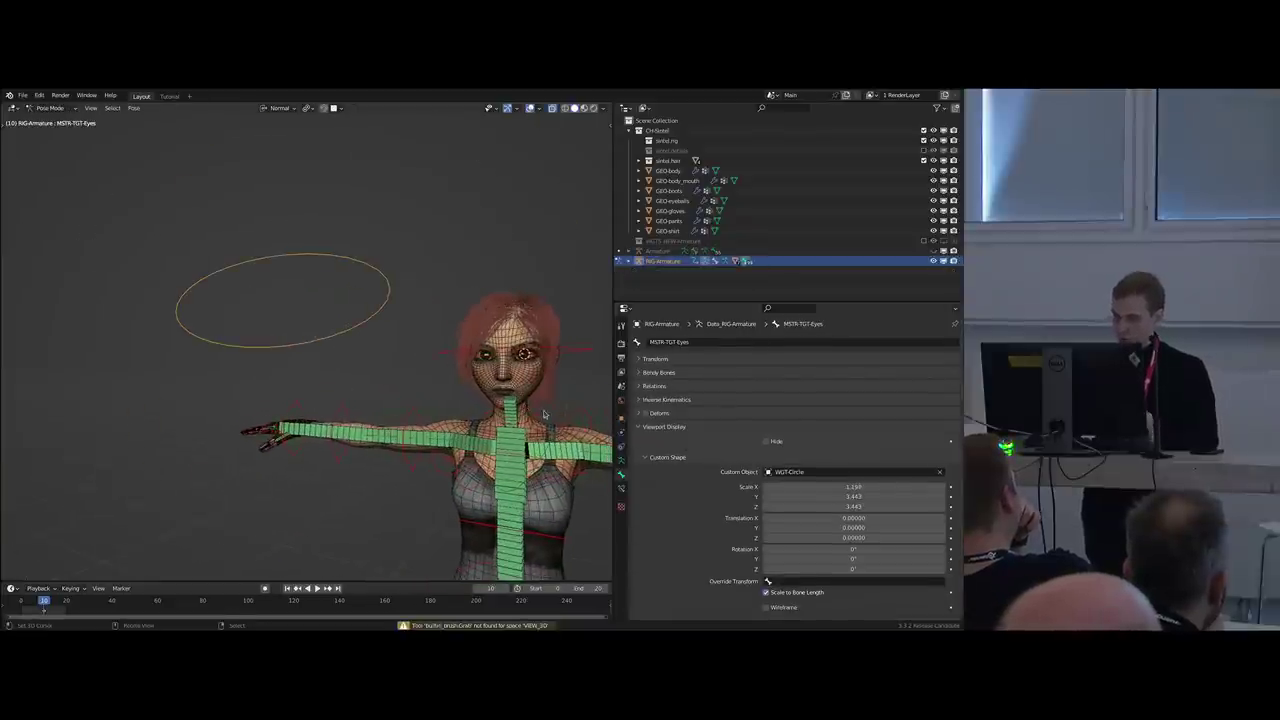
Replace the outliner with a text editor, create a new text block and collapse the rig's armature data sections.
left_click(621, 463)
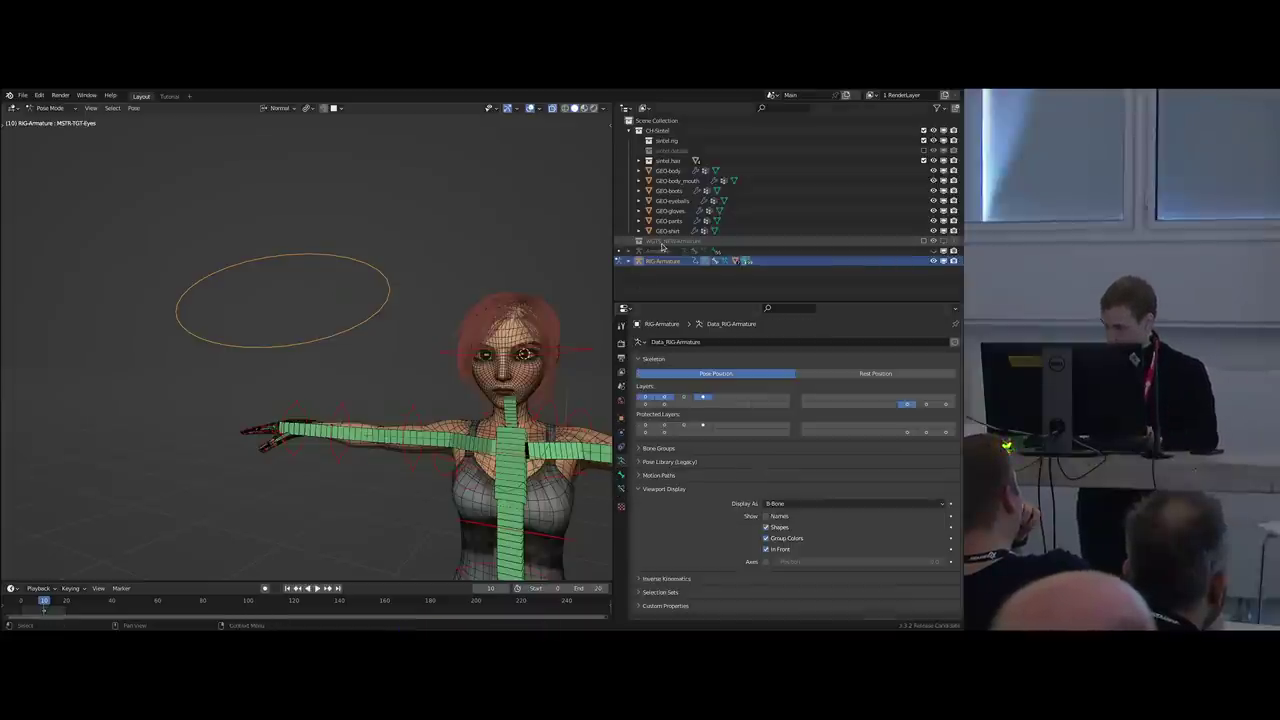
key("shift+F11")
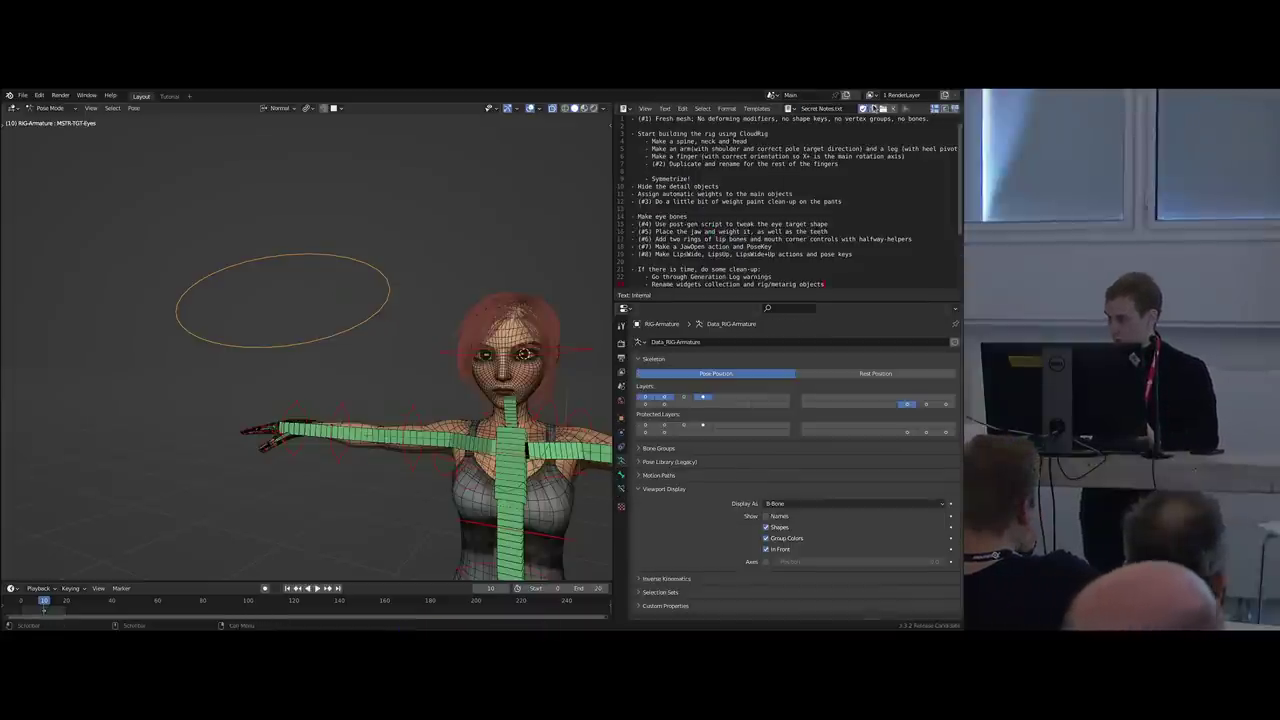
left_click(874, 108)
left_click(659, 362)
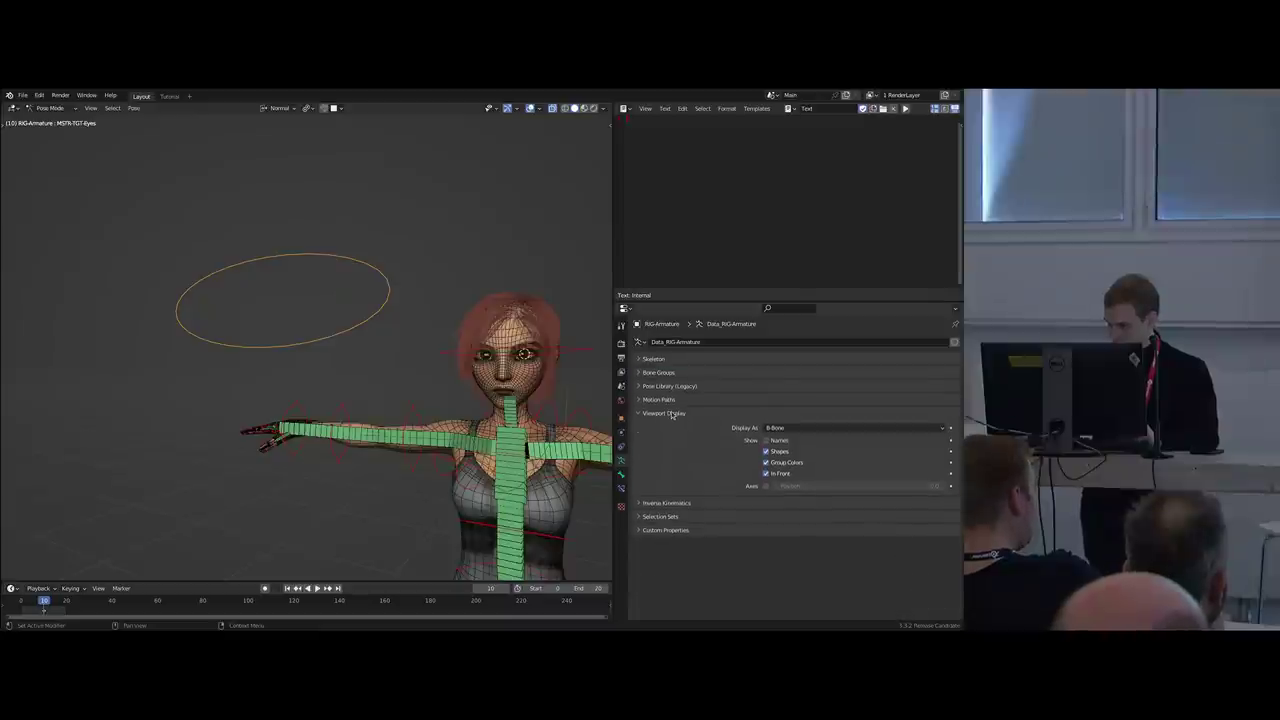
left_click(671, 413)
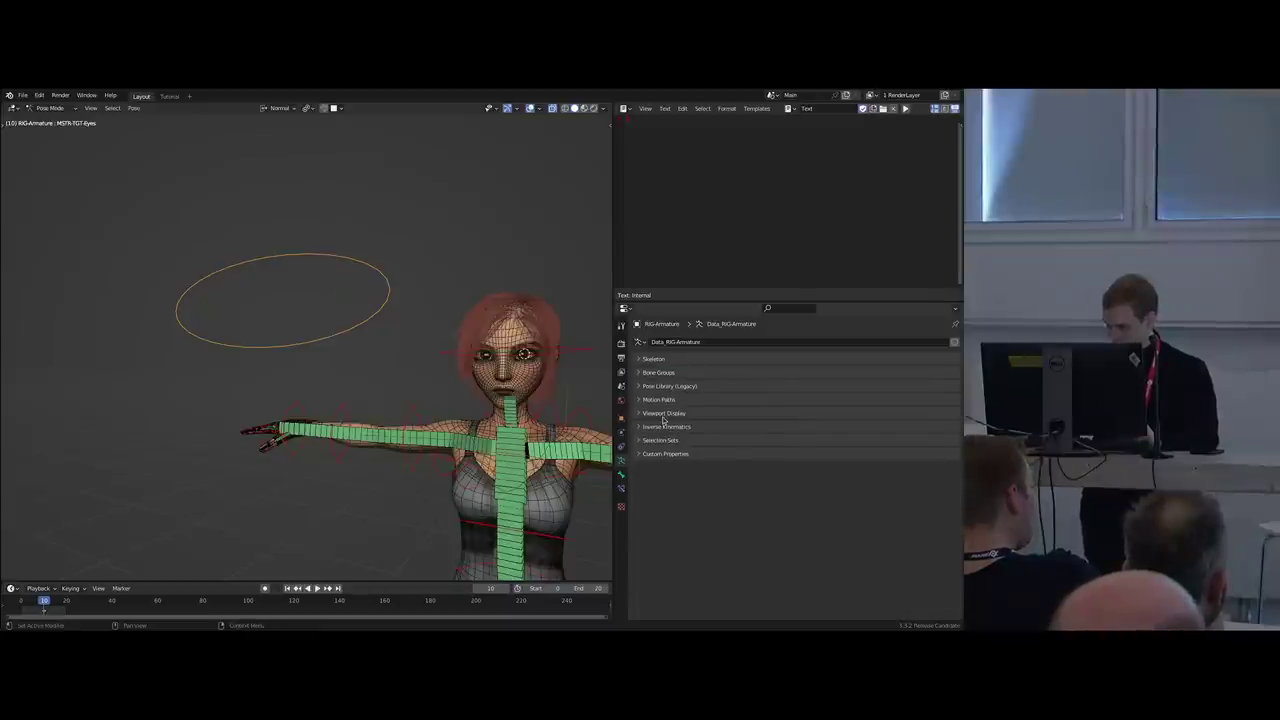
Name the new text sintel_post_gen.py and assign it as the metarig's Rigify run script.
middle_click_drag(430, 420, 441, 420)
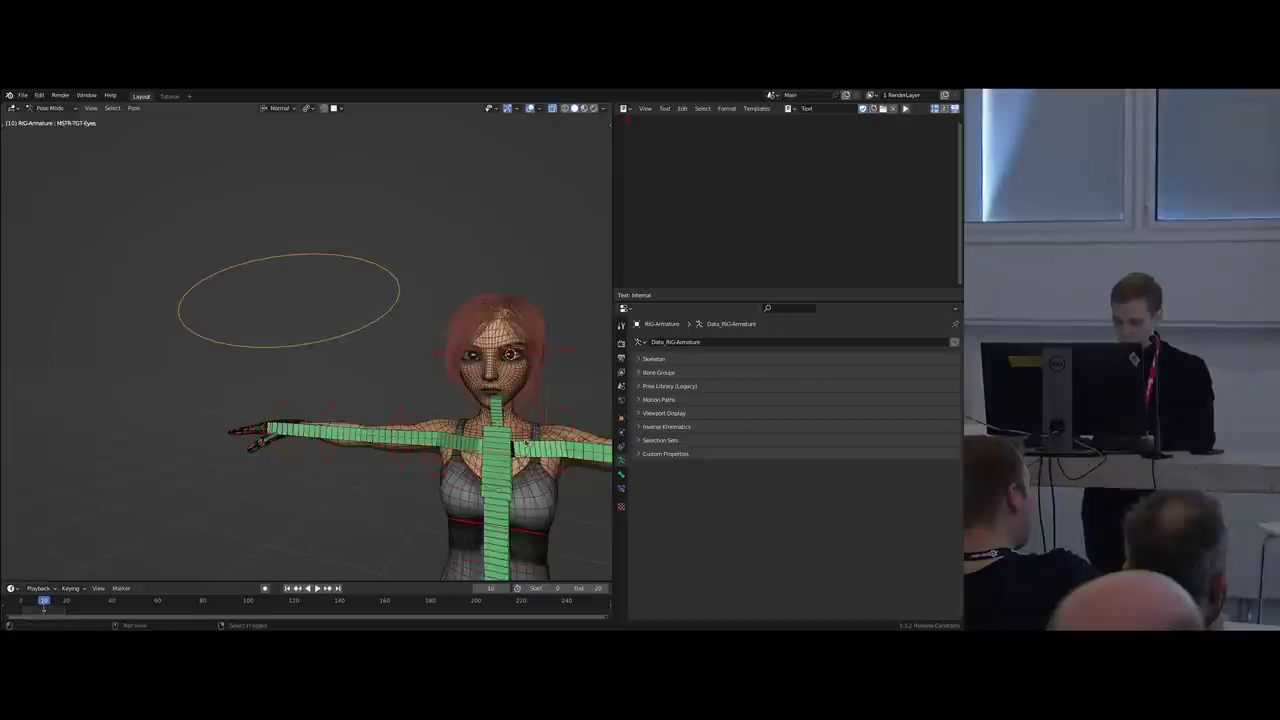
key("shift+t")
left_click(660, 455)
scroll(742, 476, "down", 3)
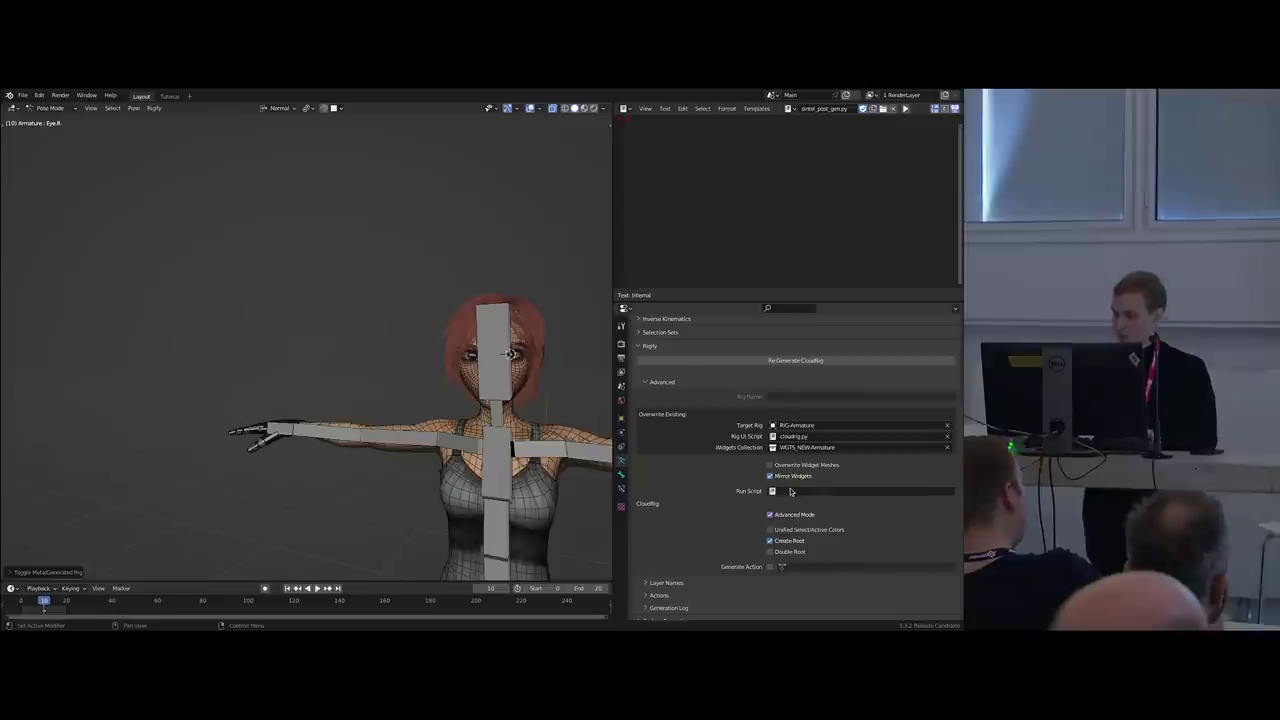
left_click(790, 491)
left_click(801, 507)
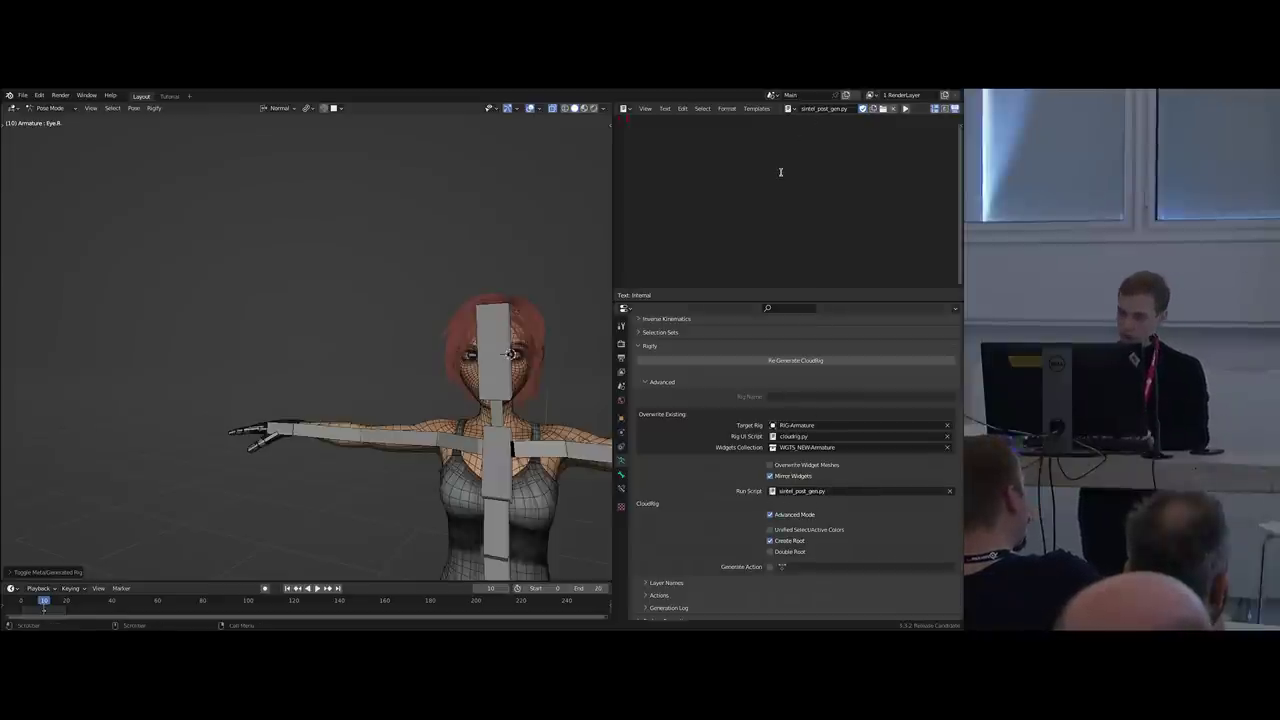
Write import bpy and rig = bpy.context.object in the script, then add a rig.pose.bones reference using the copied MSTR-TGT-Eyes bone name.
key("Return")
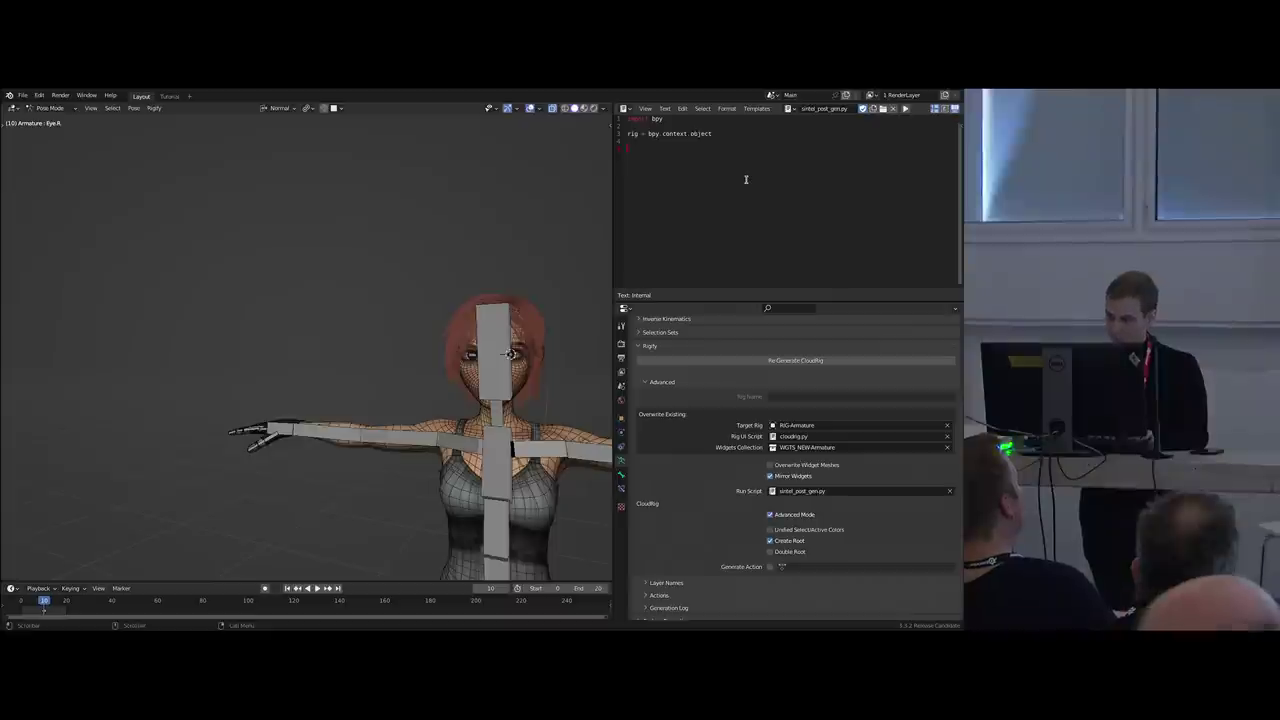
key("shift+t")
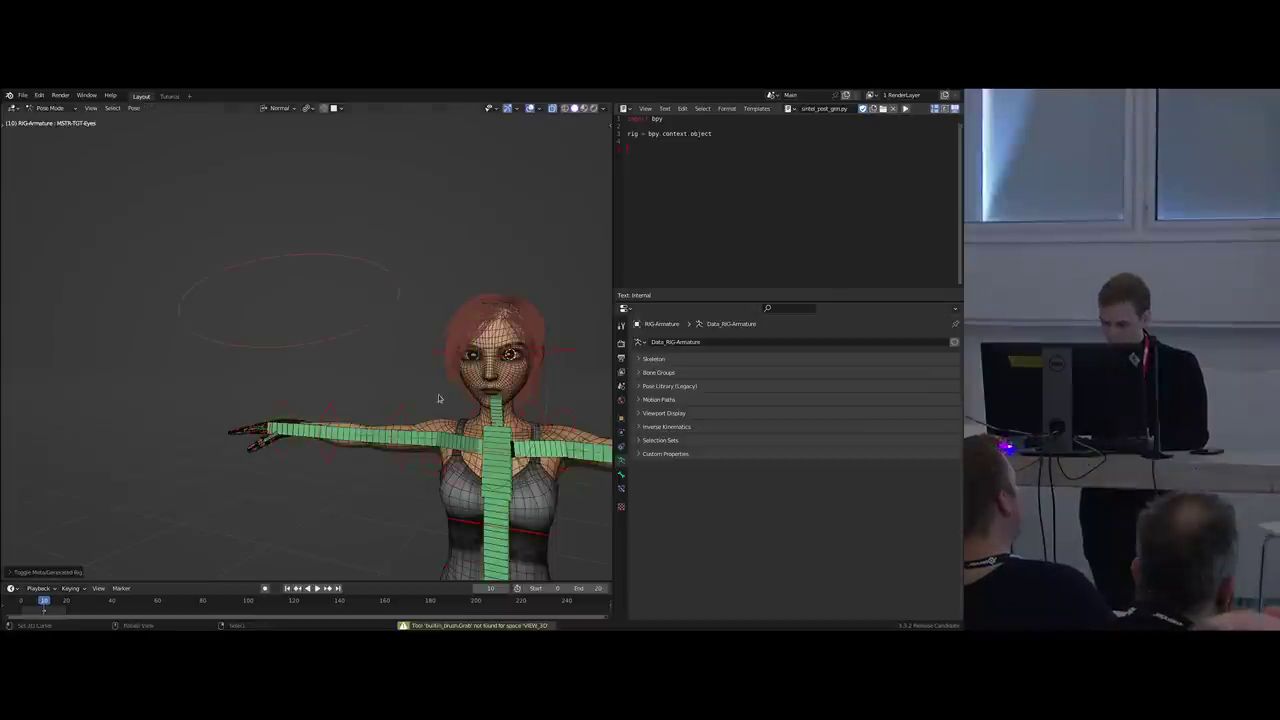
left_click(391, 306)
key("F2")
key("ctrl+c")
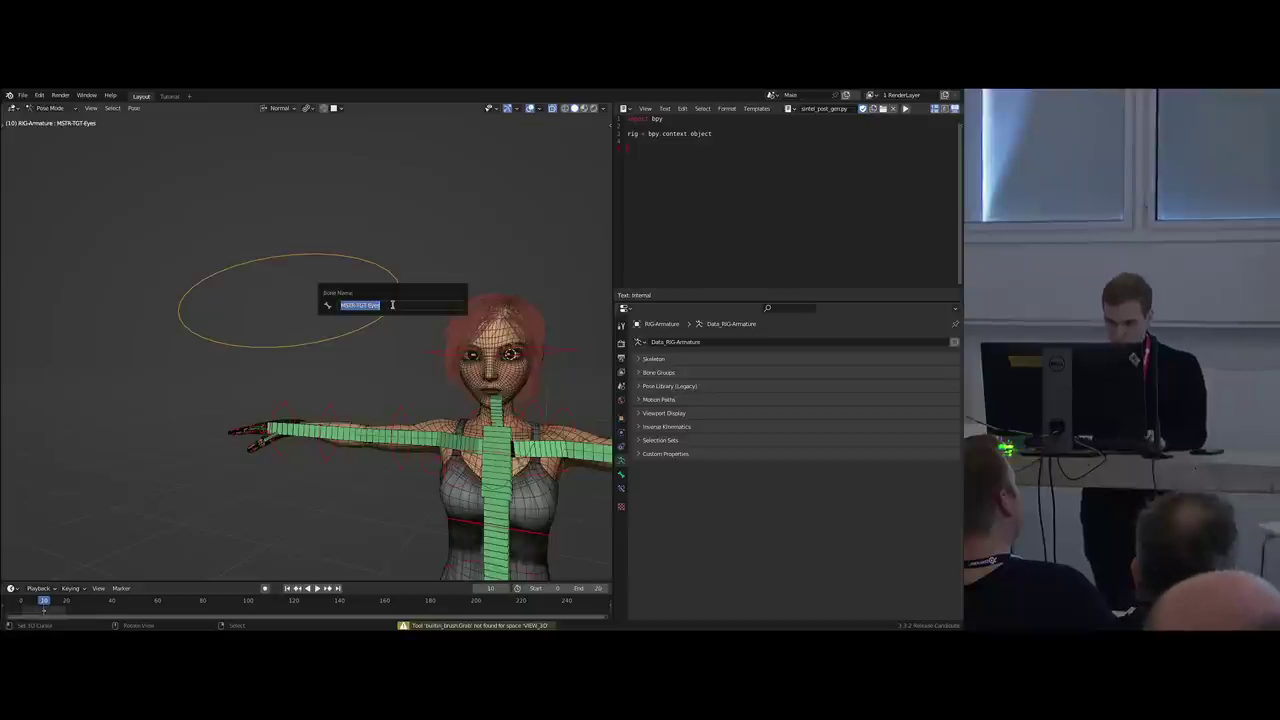
key("Escape")
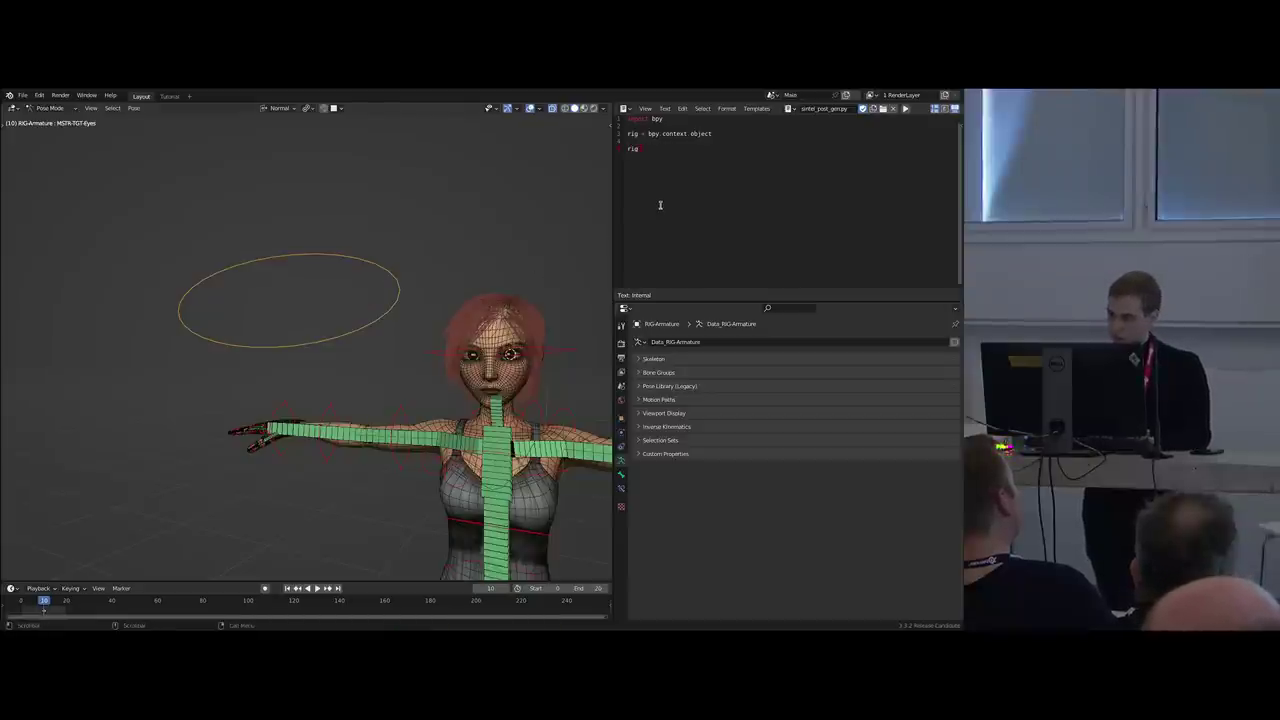
type("\"")
key("ctrl+v")
type("\"")
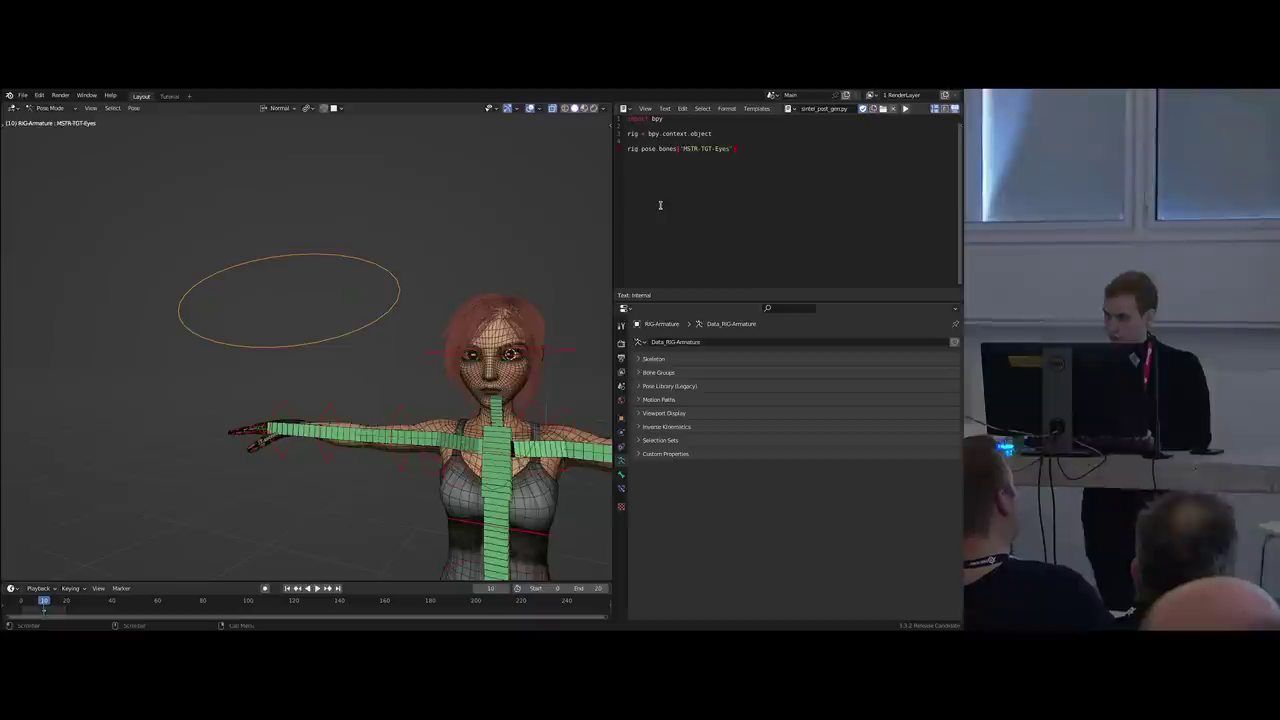
Copy the eye target's custom shape scale data path into the script, forming rig.pose.bones["MSTR-TGT-Eyes"].custom_shape_scale_xyz with an empty list assigned.
left_click(621, 475)
scroll(737, 475, "down", 1)
scroll(725, 388, "up", 1)
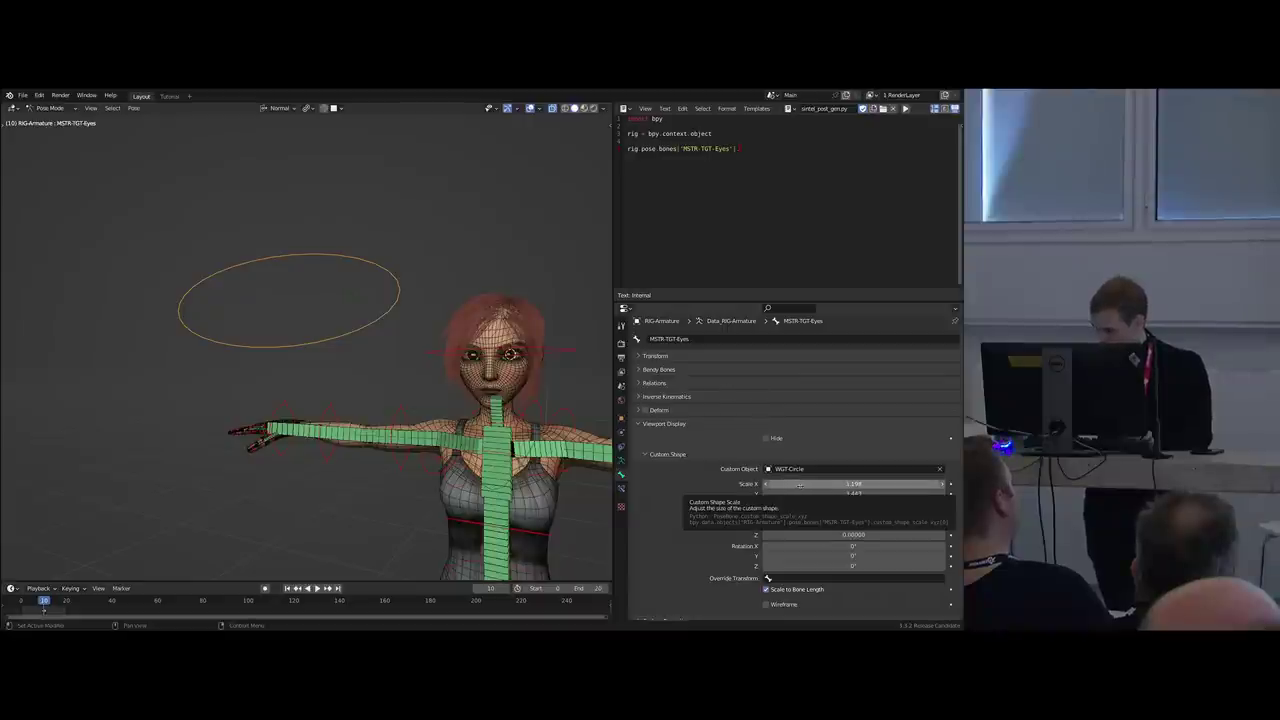
right_click(800, 485)
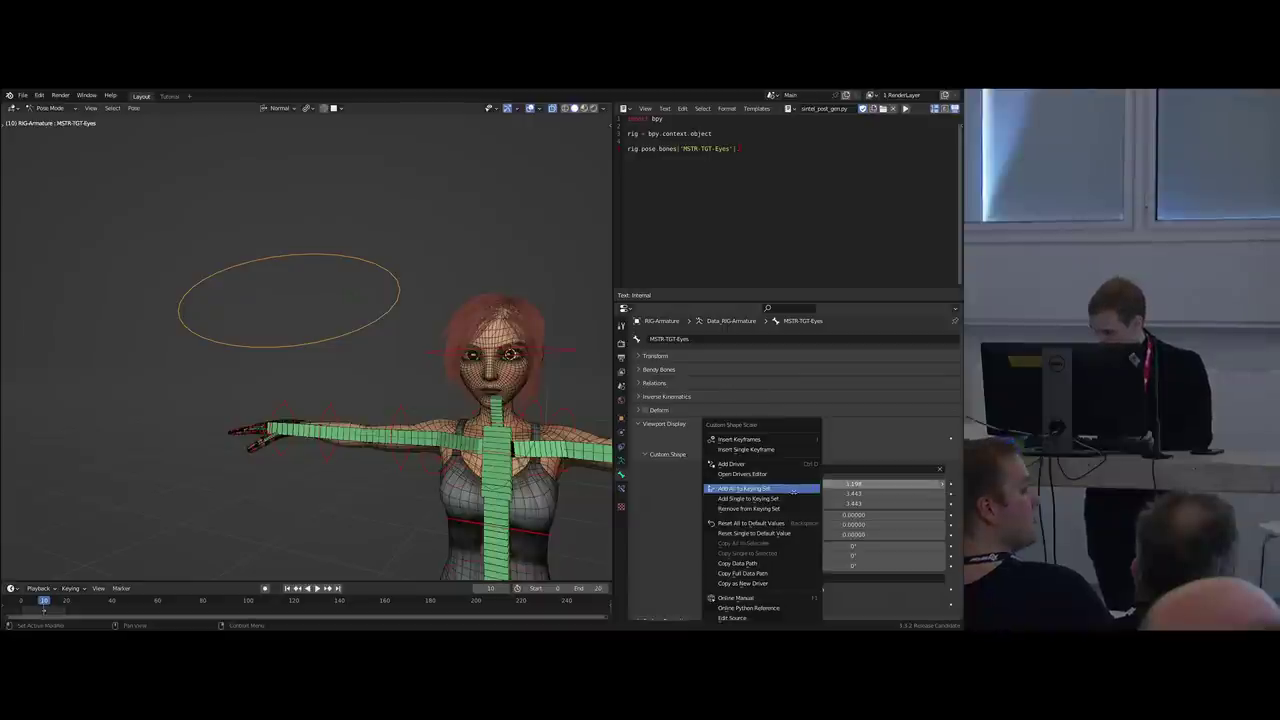
left_click(748, 566)
key("ctrl+v")
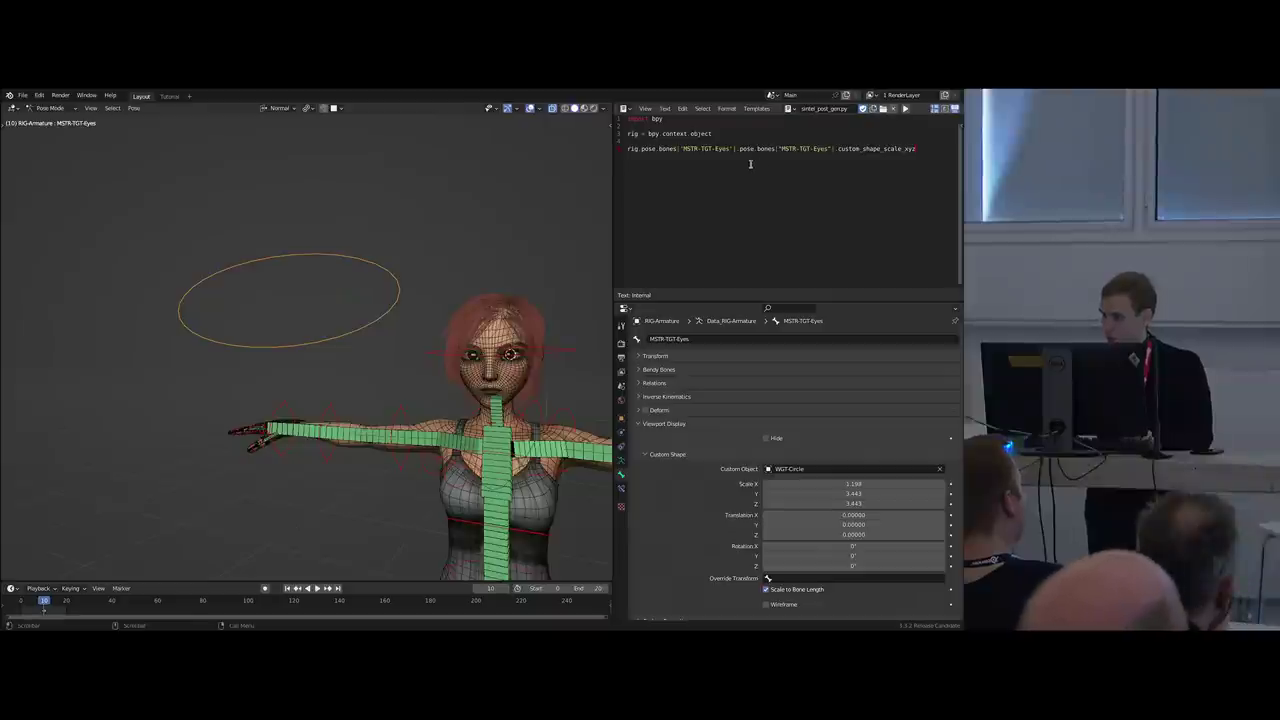
key("shift+Home")
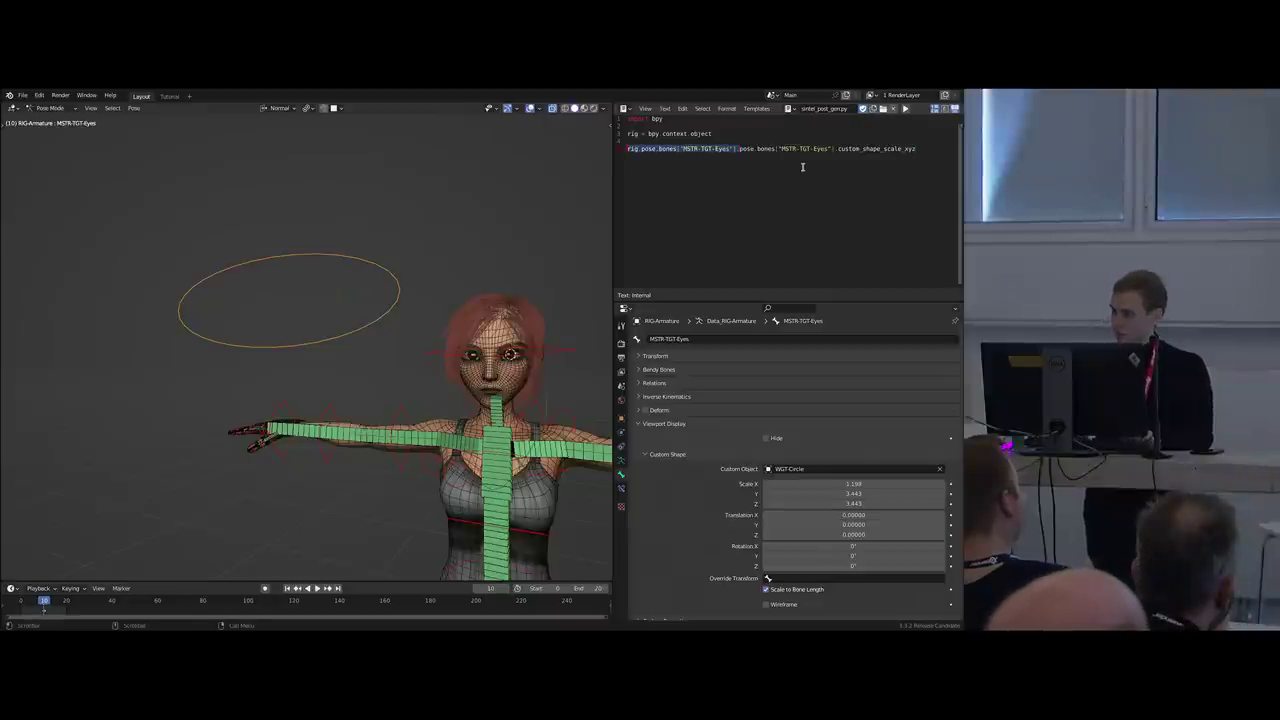
type("rig")
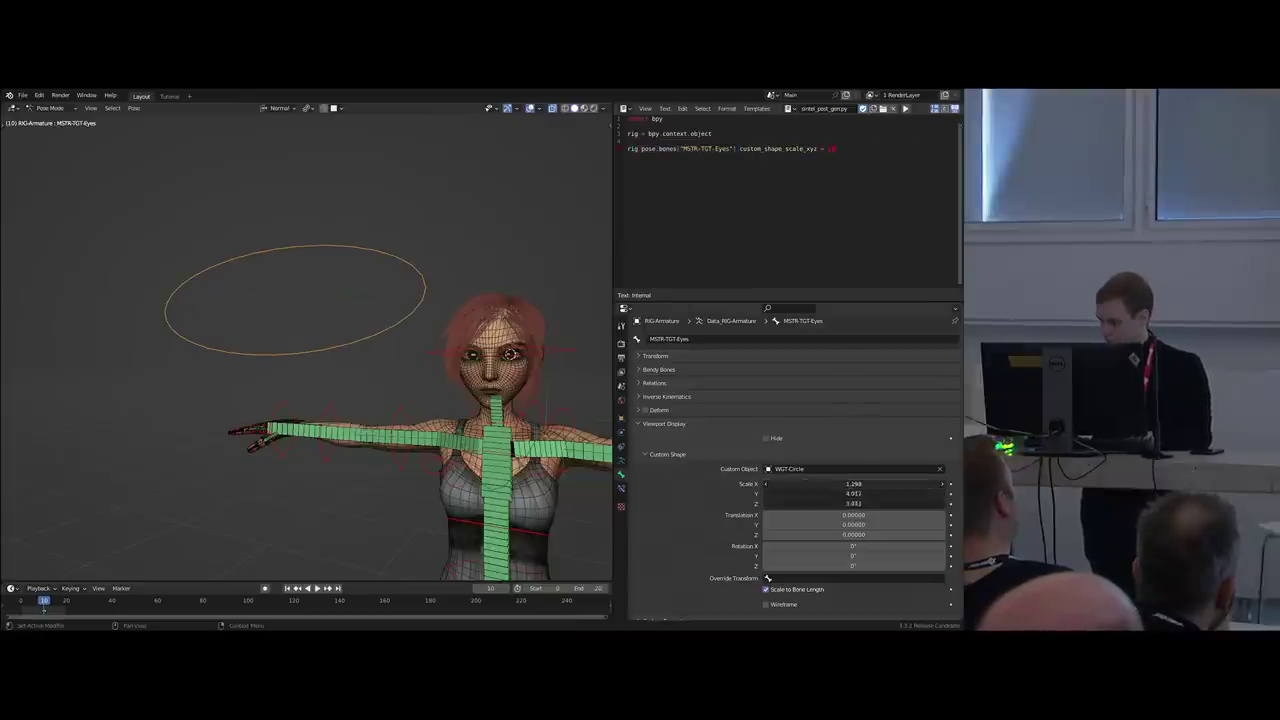
Fill the script's scale list with the bone's custom shape scale values 1.19816, 3.44255 and 3.44255.
left_click_drag(831, 484, 831, 504)
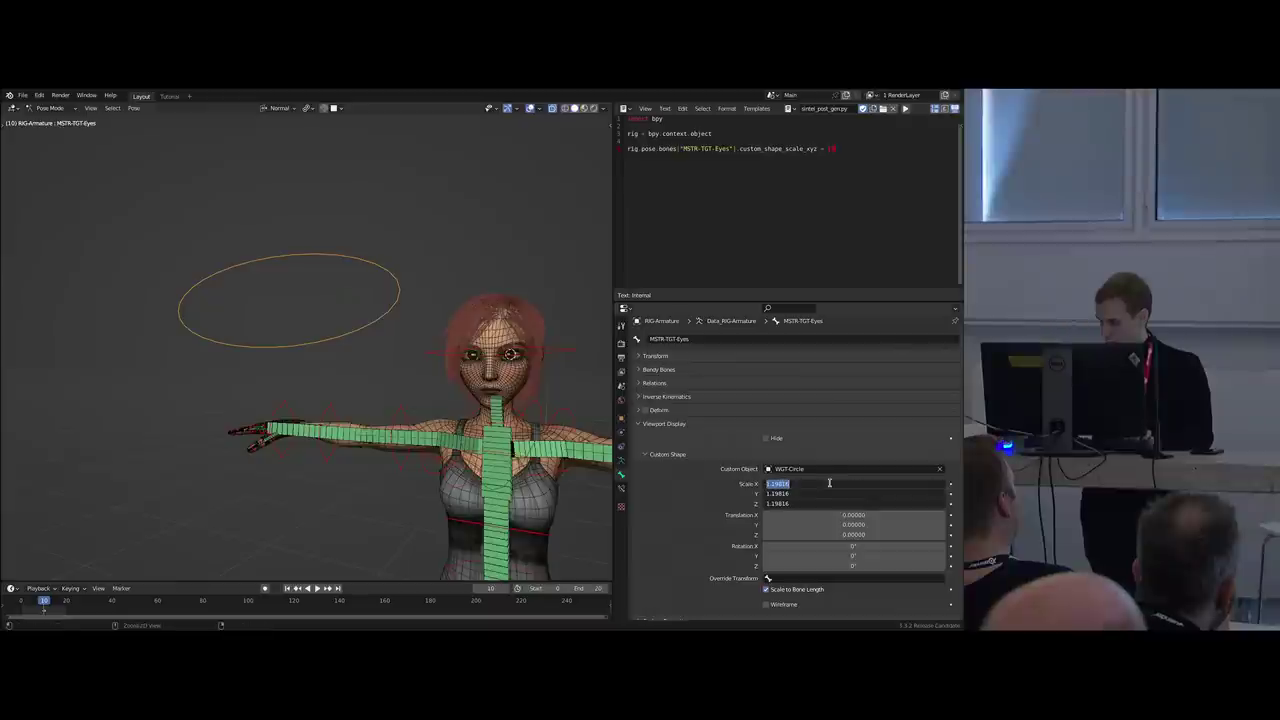
key("Escape")
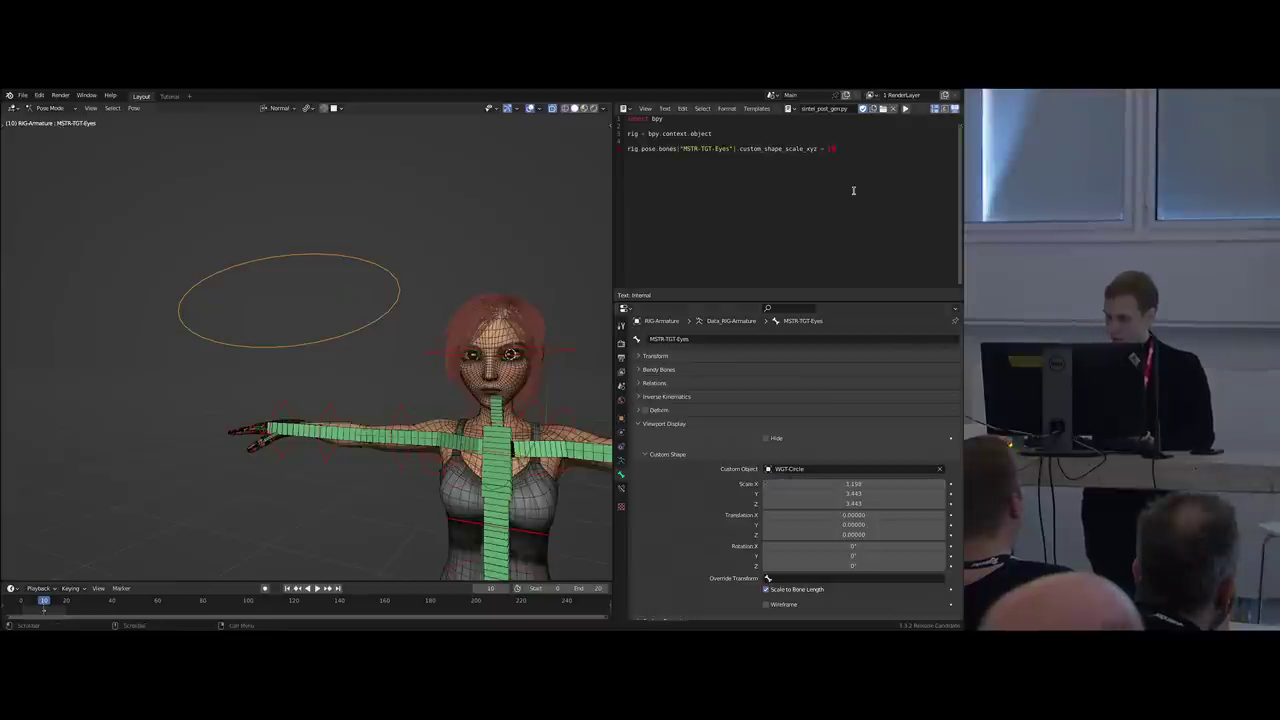
type(",")
key("ctrl+c")
key("ctrl+v")
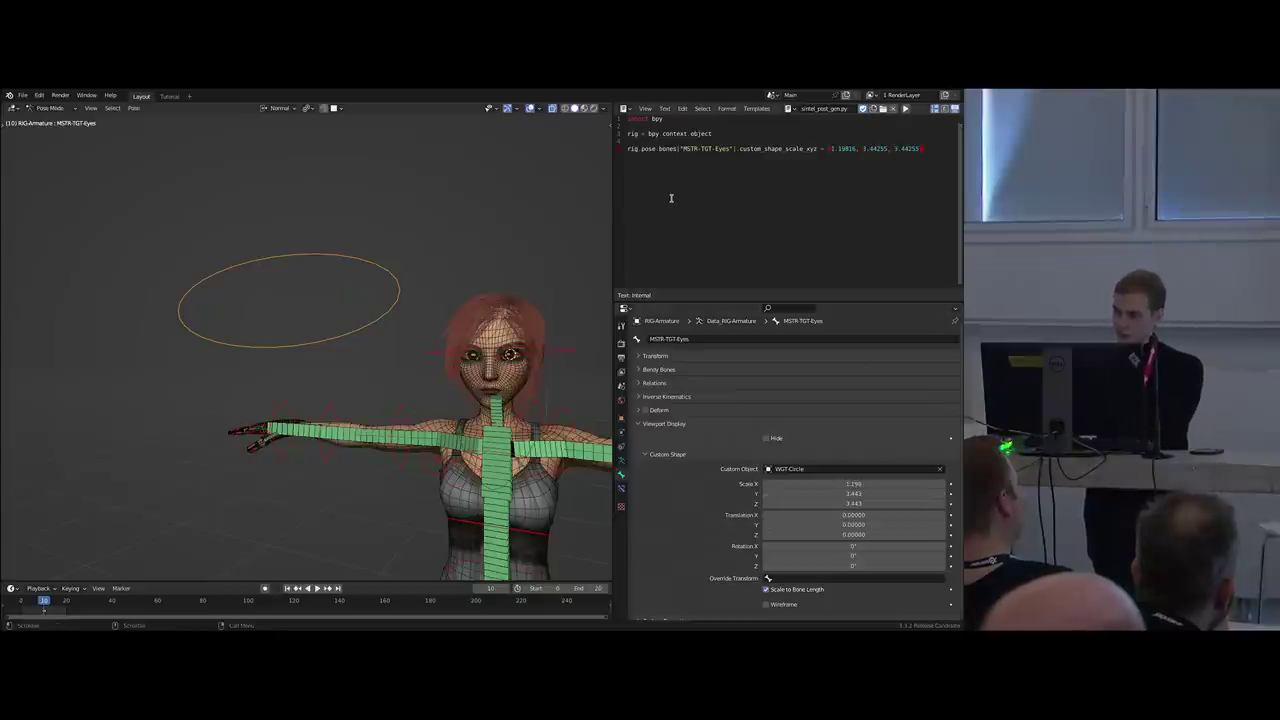
Switch from the generated rig to its metarig and collapse the Eye.R bone's viewport display settings.
middle_click_drag(476, 265, 314, 312)
middle_click_drag(239, 291, 426, 313)
key("ctrl+Tab")
scroll(354, 328, "down", 3)
key("ctrl+Tab")
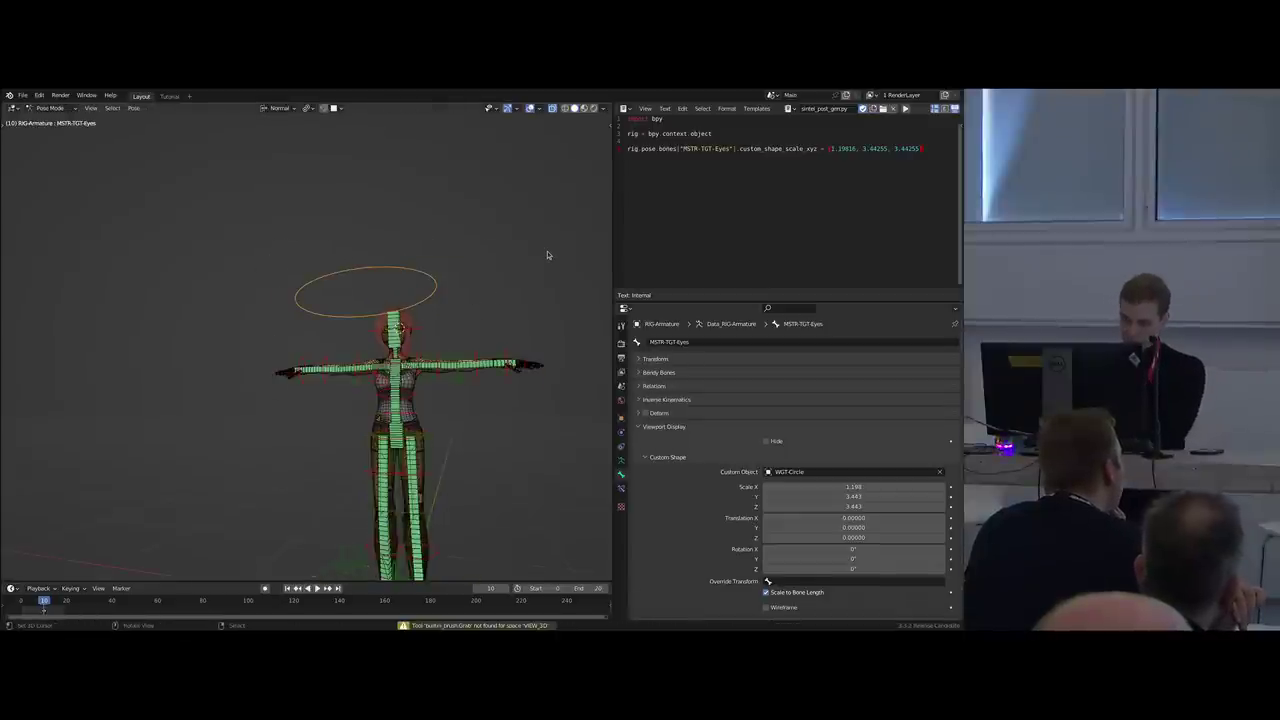
mouse_move(460, 311)
middle_mouse_down()
mouse_move(442, 316)
mouse_move(466, 334)
middle_mouse_up()
scroll(467, 336, "down", 2)
middle_click_drag(456, 394, 422, 352, "shift")
scroll(453, 343, "down", 2)
scroll(420, 310, "up", 1)
scroll(384, 281, "up", 1)
middle_click_drag(384, 281, 380, 291)
key("shift+t")
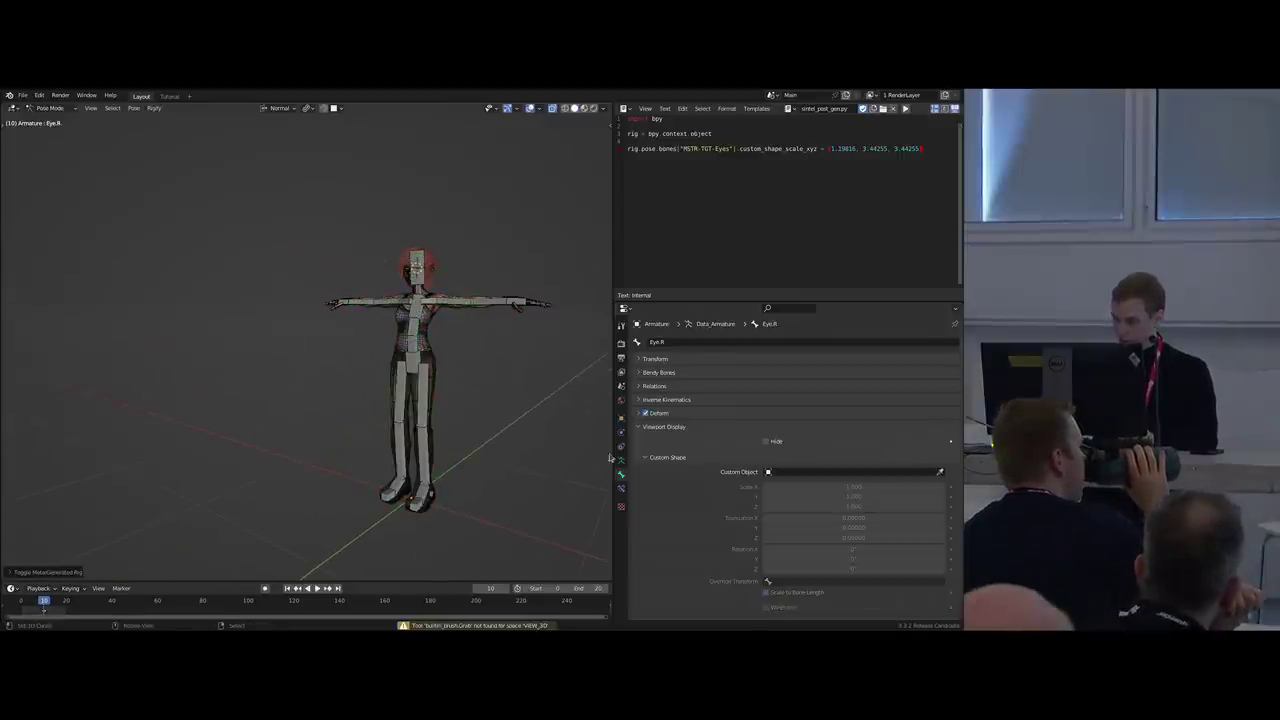
left_click(663, 427)
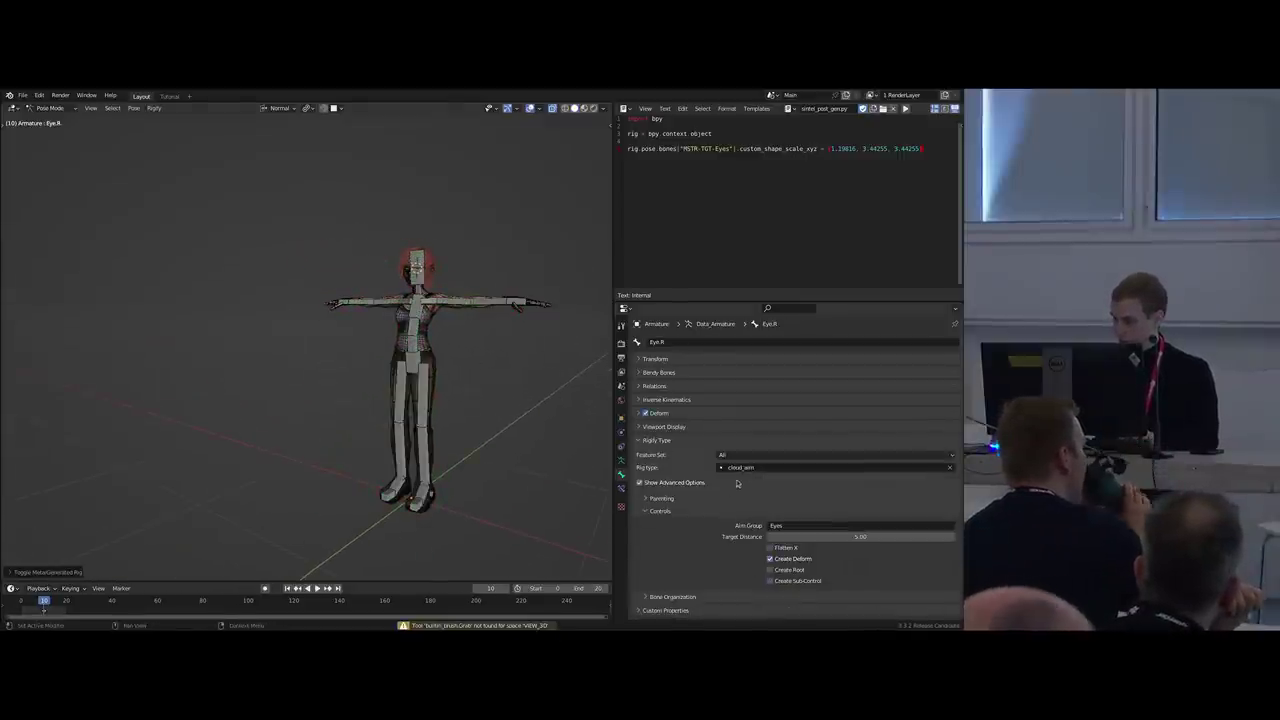
scroll(406, 311, "up", 1)
Add a new bone to the metarig beside the head and name it MSTR-TGT-Eyes, copying the name from the script.
key("Tab")
left_click(281, 288)
left_click(338, 268)
key("shift+a")
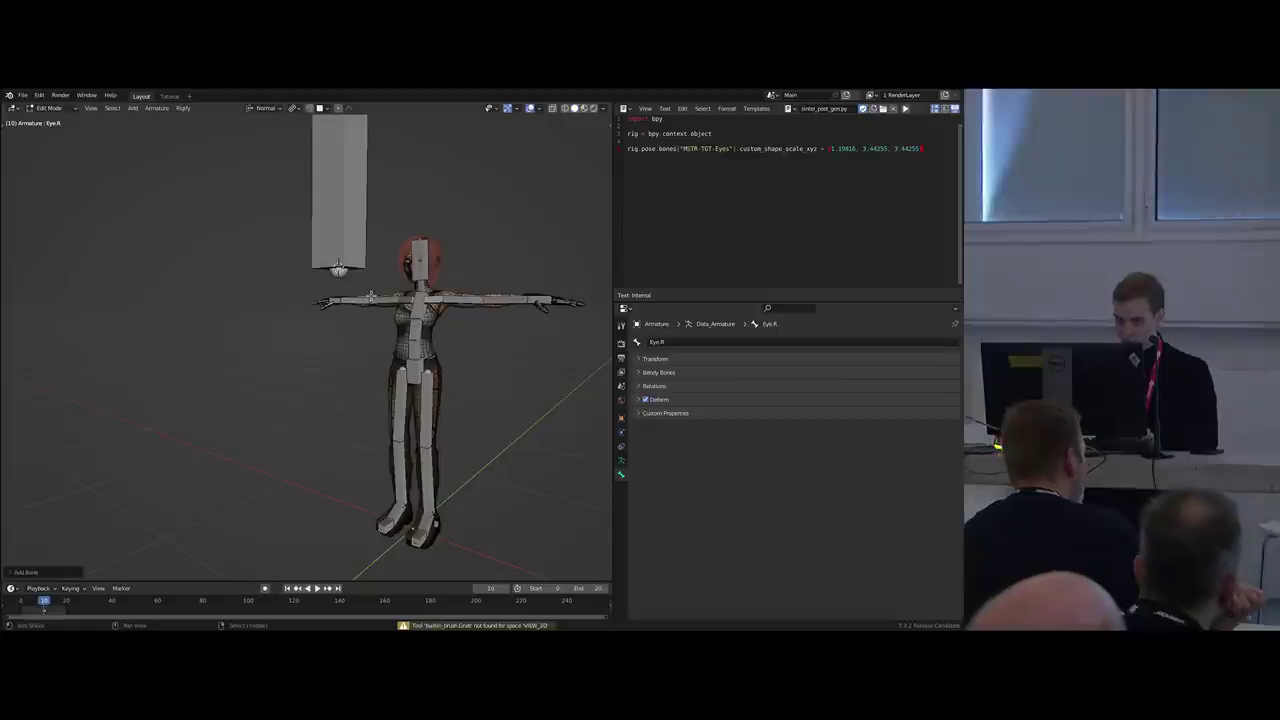
right_click(352, 240)
key("F2")
type("Custom")
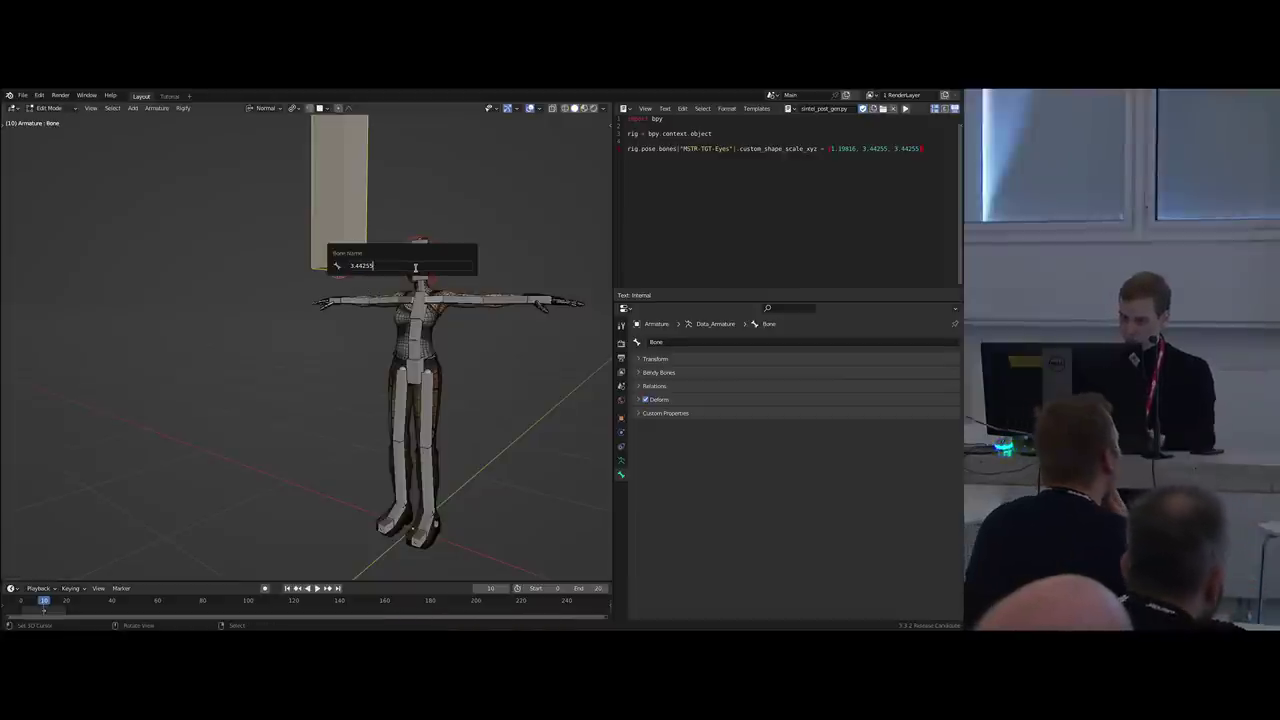
key("Escape")
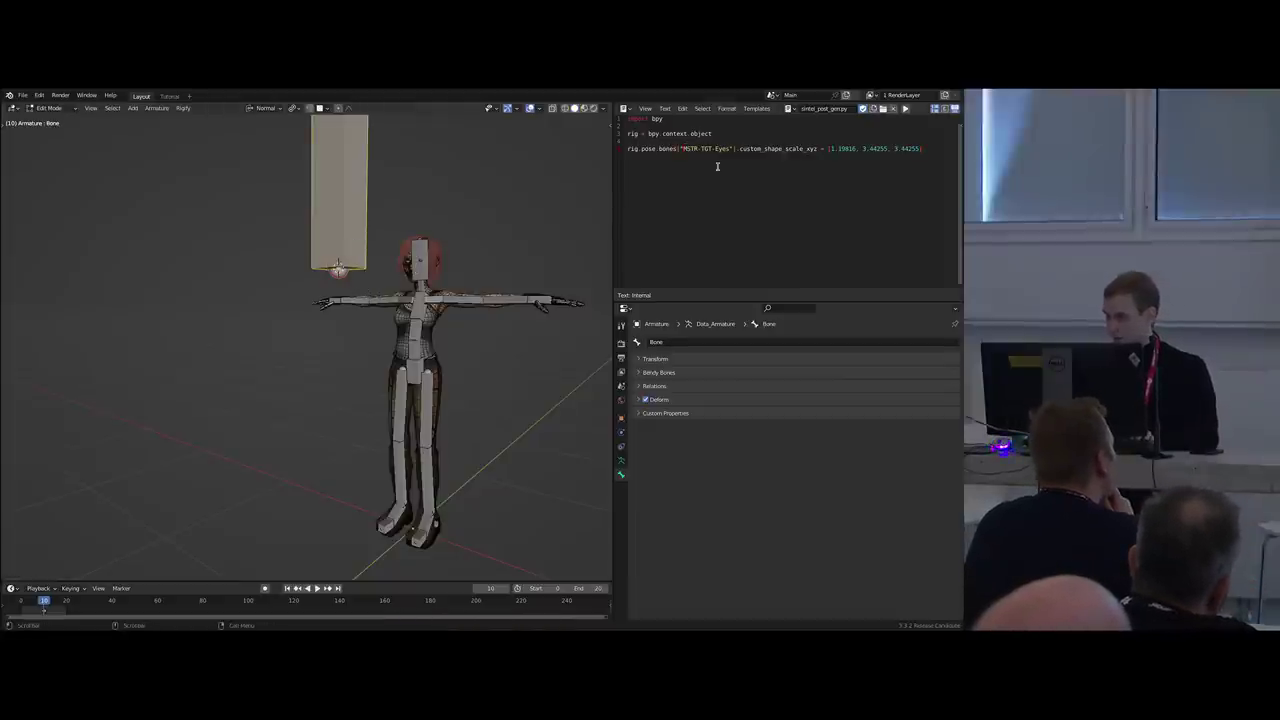
middle_click_drag(521, 254, 506, 263)
key("F2")
key("ctrl+v")
key("Return")
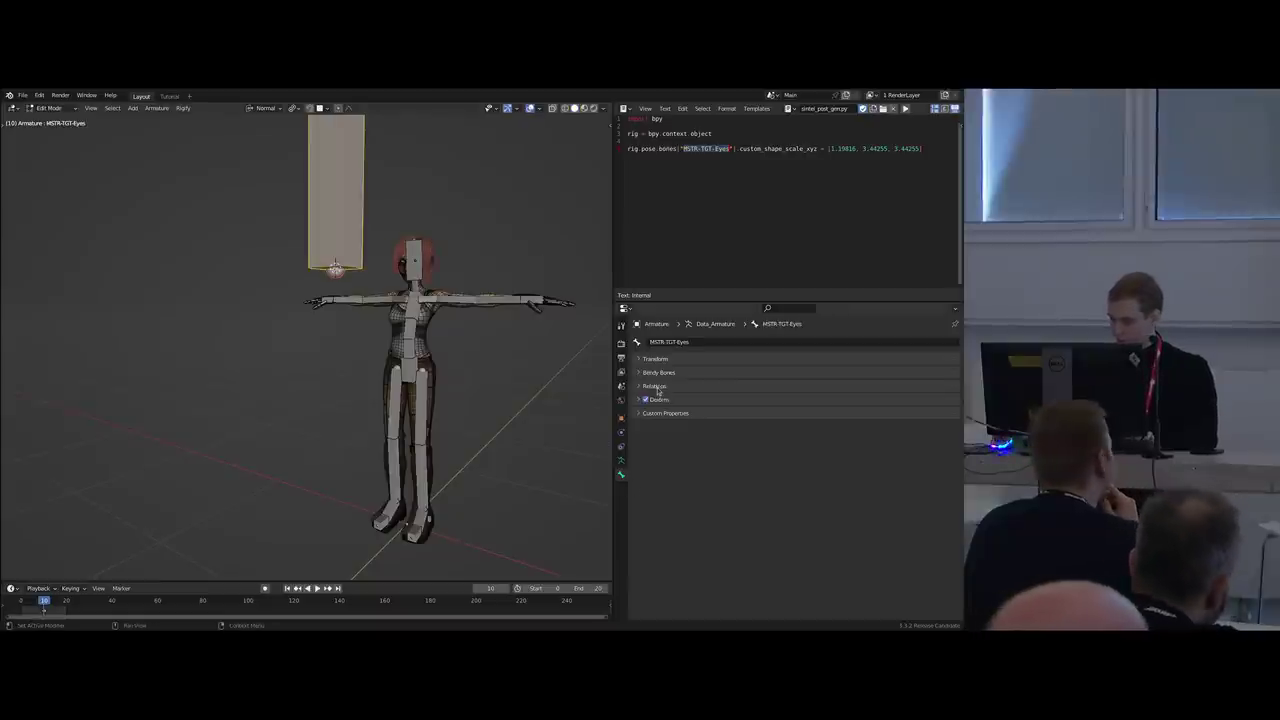
Assign the cloud_tweak rig type to the MSTR-TGT-Eyes bone in pose mode.
key("Tab")
left_click(507, 493)
left_click(724, 466)
type("clo")
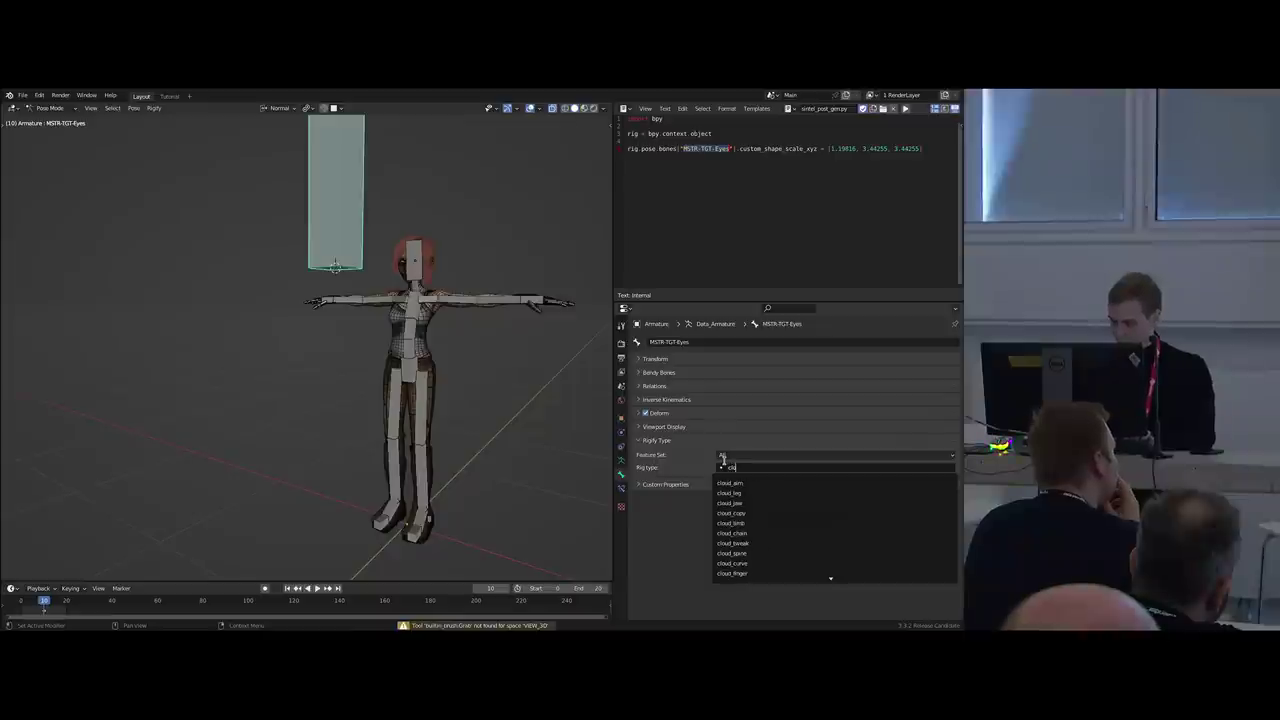
type("ud_tw")
key("Return")
scroll(702, 490, "down", 1)
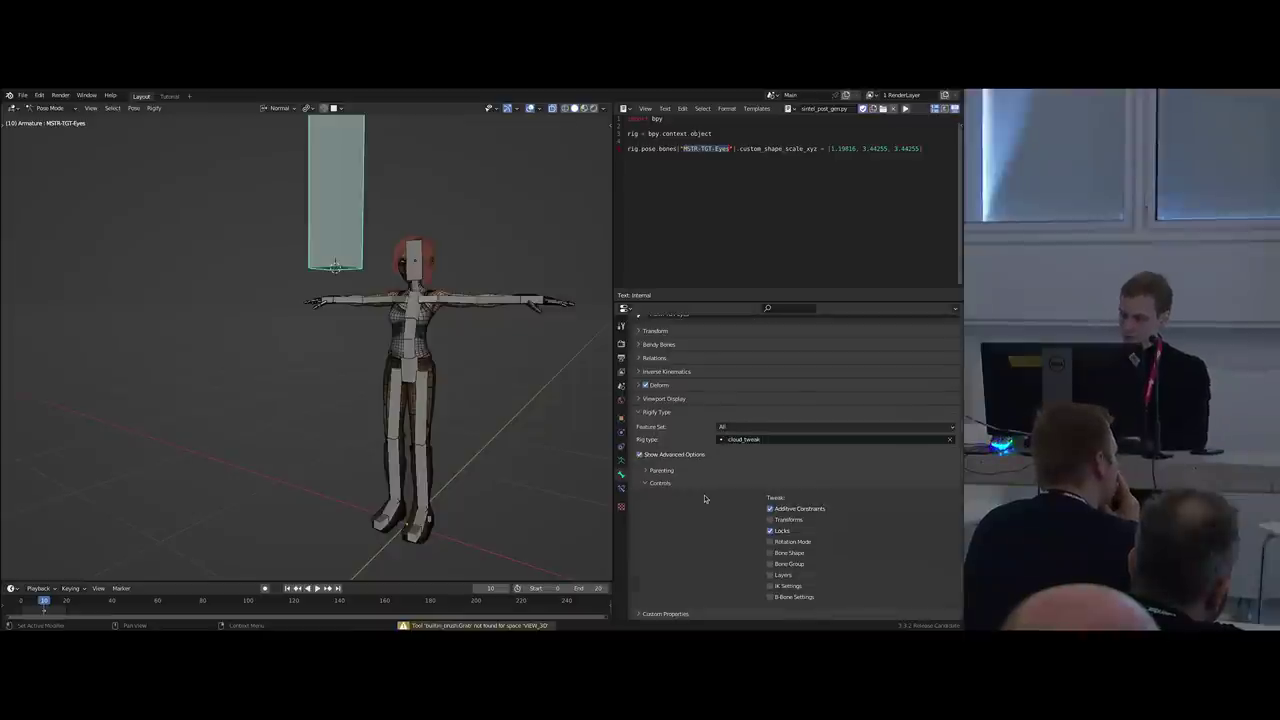
scroll(440, 330, "down", 1)
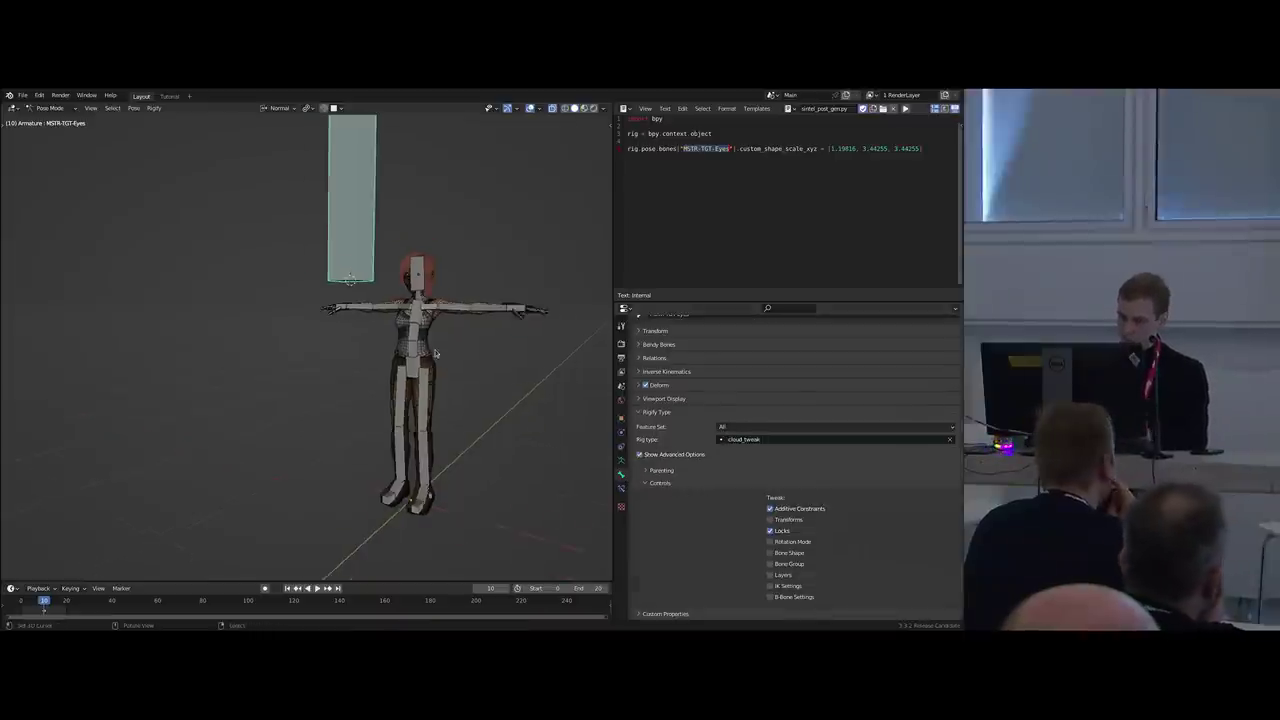
Delete the MSTR-TGT-Eyes bone from the metarig and return to pose mode.
middle_click_drag(440, 330, 412, 316)
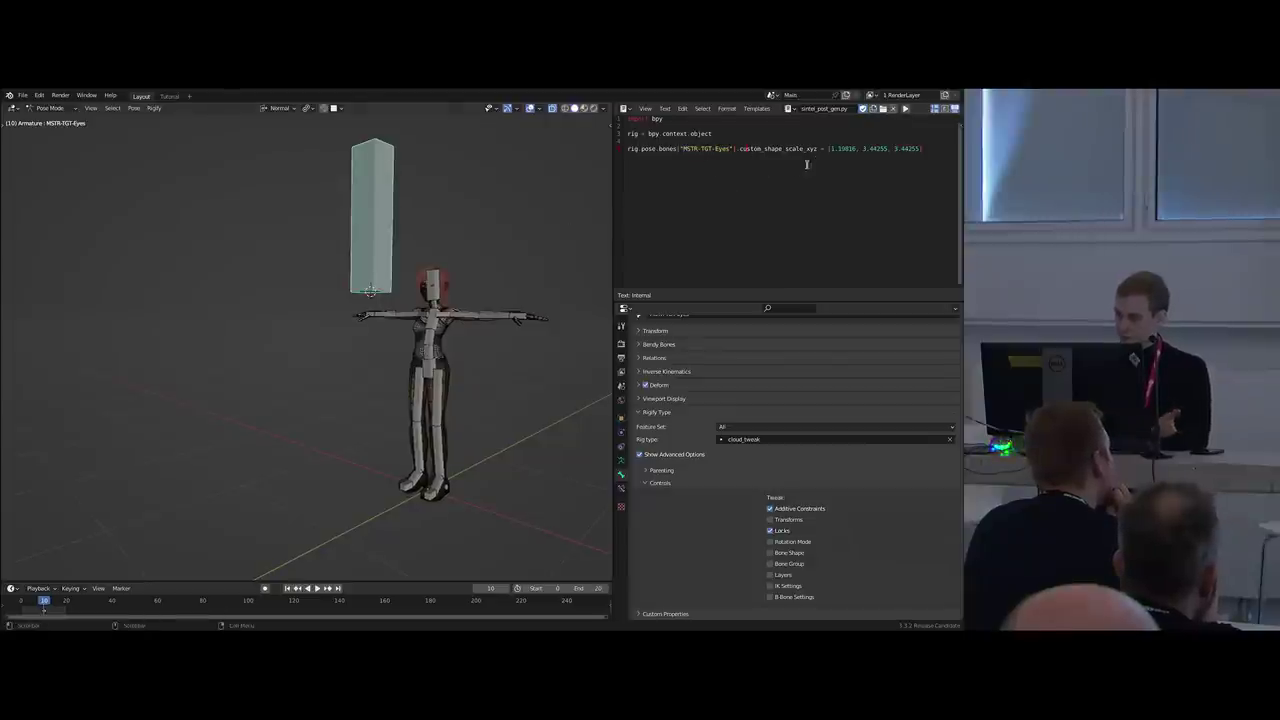
middle_click_drag(481, 312, 476, 312)
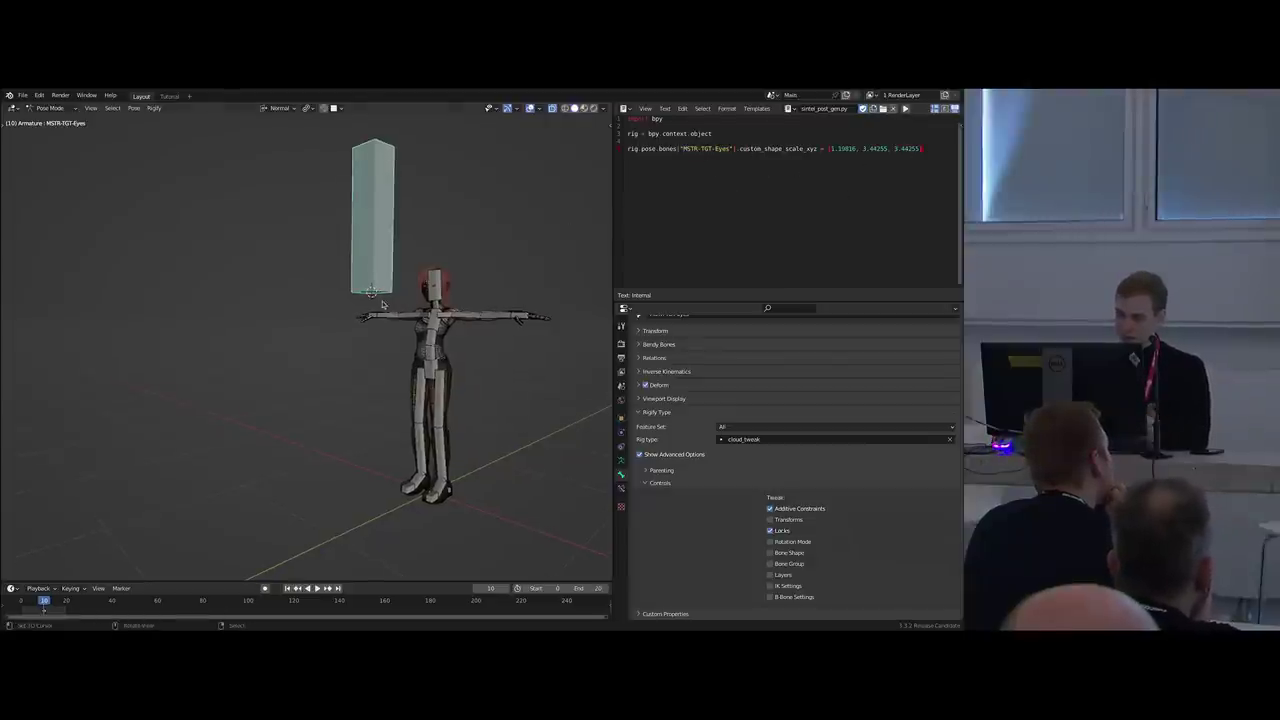
key("Tab")
left_click(536, 348)
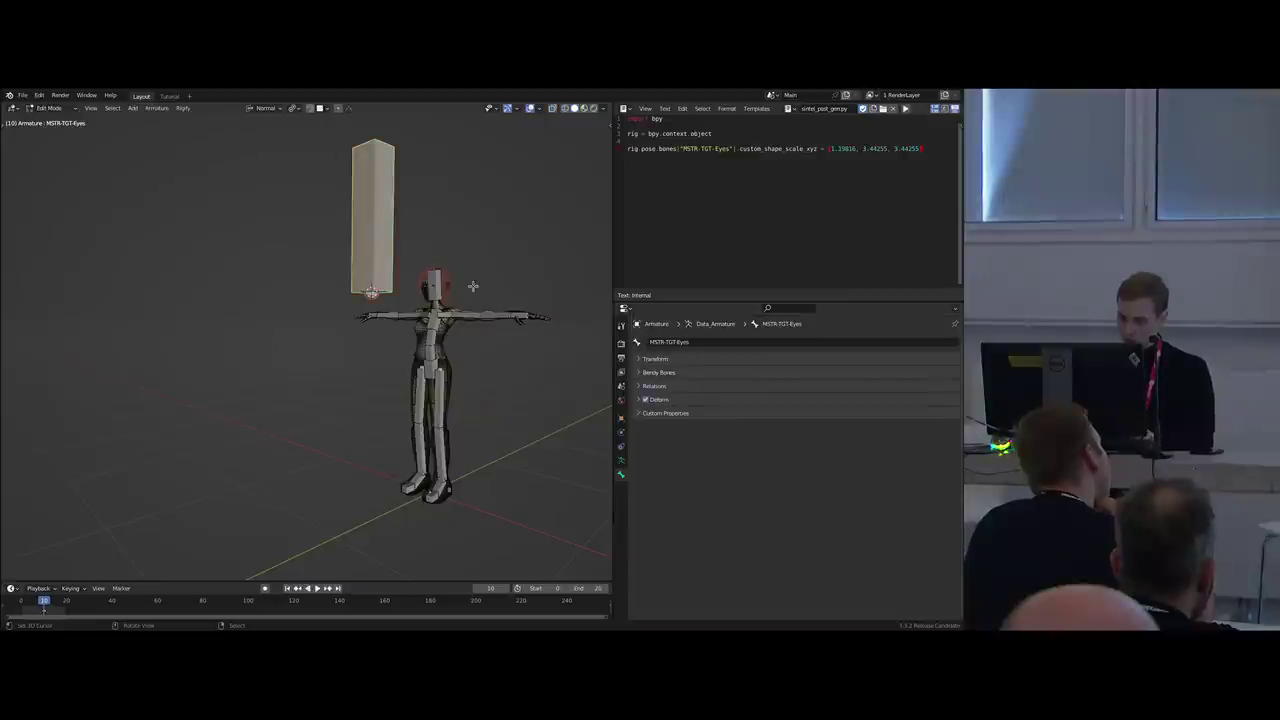
key("x")
left_click(485, 286)
key("Tab")
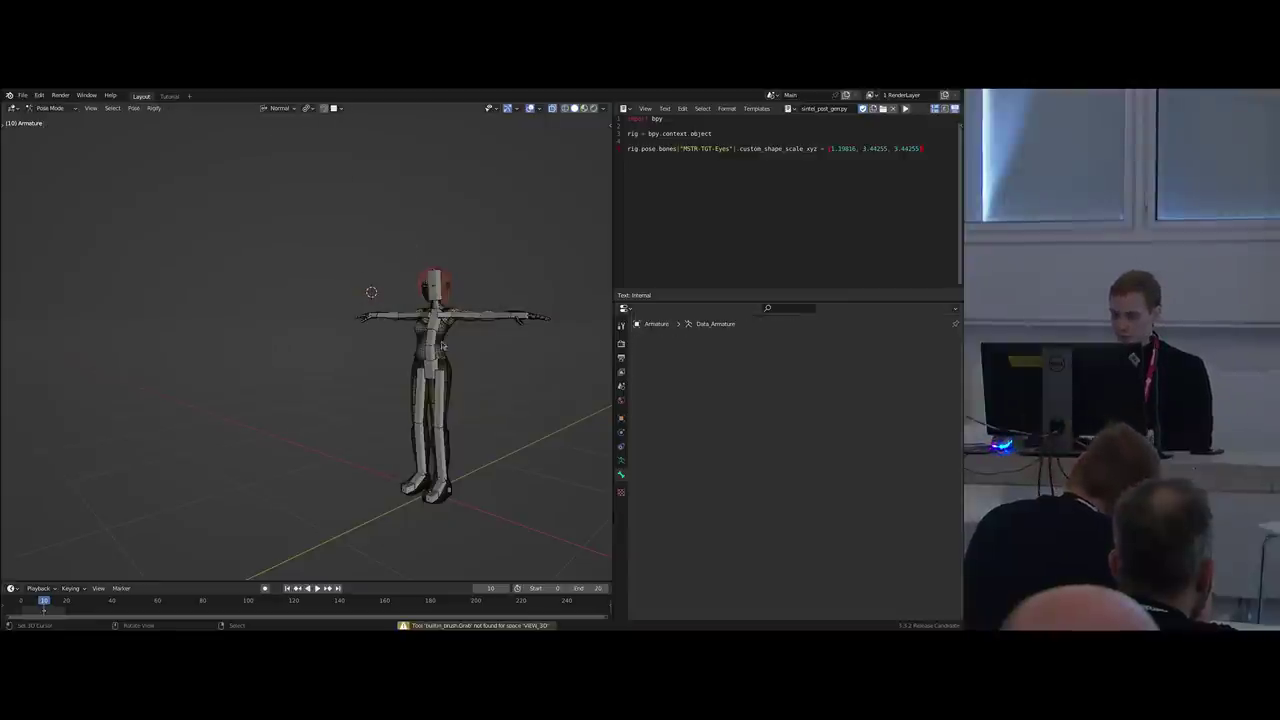
Reset the 3D cursor to the world origin and replace the text editor with the outliner.
key("shift+c")
middle_click_drag(329, 316, 428, 322)
scroll(437, 331, "down", 1)
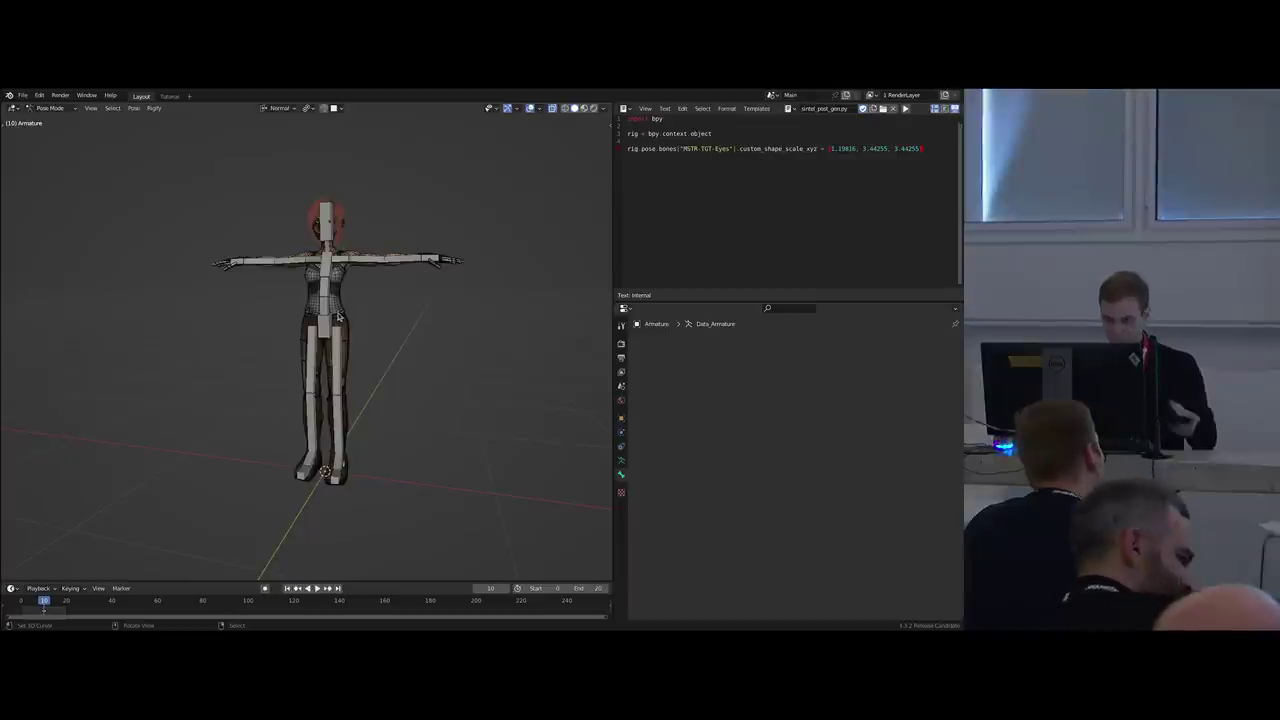
middle_click_drag(407, 324, 393, 293)
key("shift+F9")
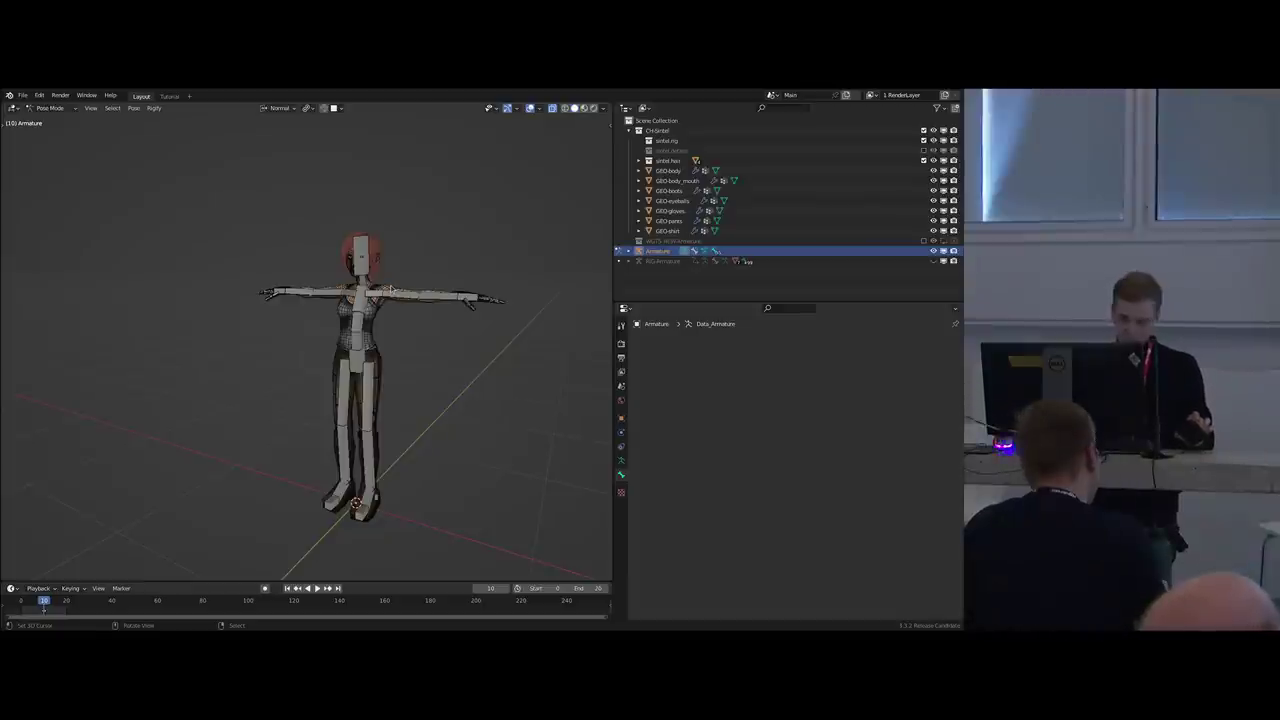
Toggle between the metarig and the generated rig, ending on the metarig in edit mode.
middle_click_drag(414, 277, 354, 278)
scroll(406, 276, "up", 3)
key("shift+t")
scroll(373, 279, "up", 4)
right_click(372, 278)
key("h")
key("Tab")
key("shift+t")
Duplicate the metarig's head bone in side view, place the copy near the chin and scale it down.
right_click(354, 266)
scroll(354, 278, "up", 3)
middle_click_drag(201, 311, 165, 312, "alt")
scroll(396, 285, "up", 5)
key("shift+d")
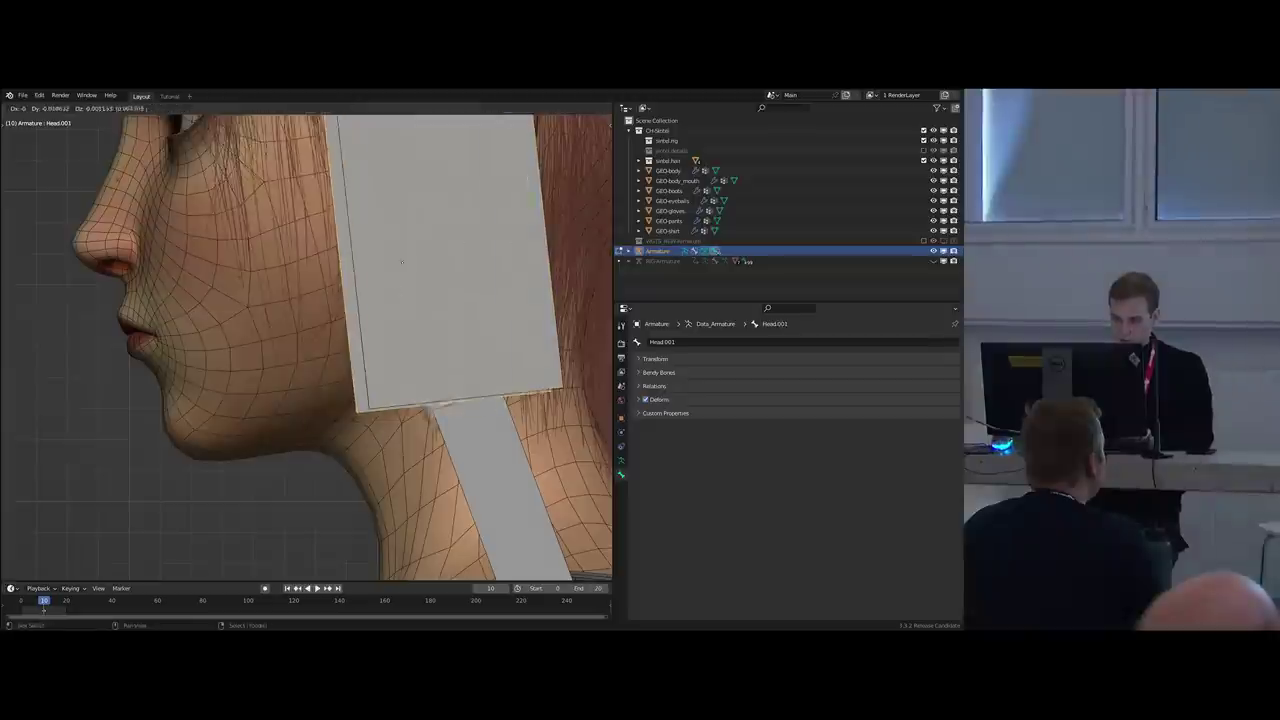
left_click(172, 324)
key("s")
left_click(227, 400)
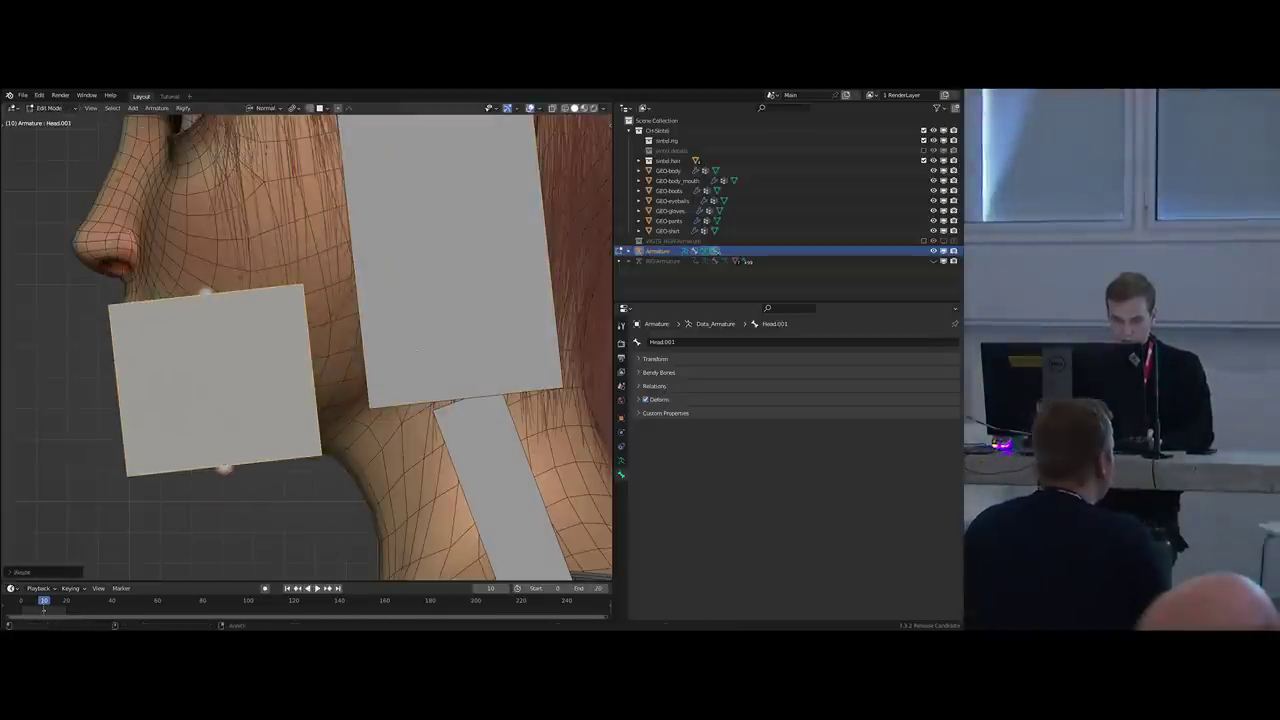
Thin the duplicated head bone's display size, shrink it further and rotate it to lie nearly horizontal.
key("ctrl+alt+s")
left_click(255, 408)
key("ctrl+alt+s")
left_click(320, 412)
key("s")
left_click(318, 404)
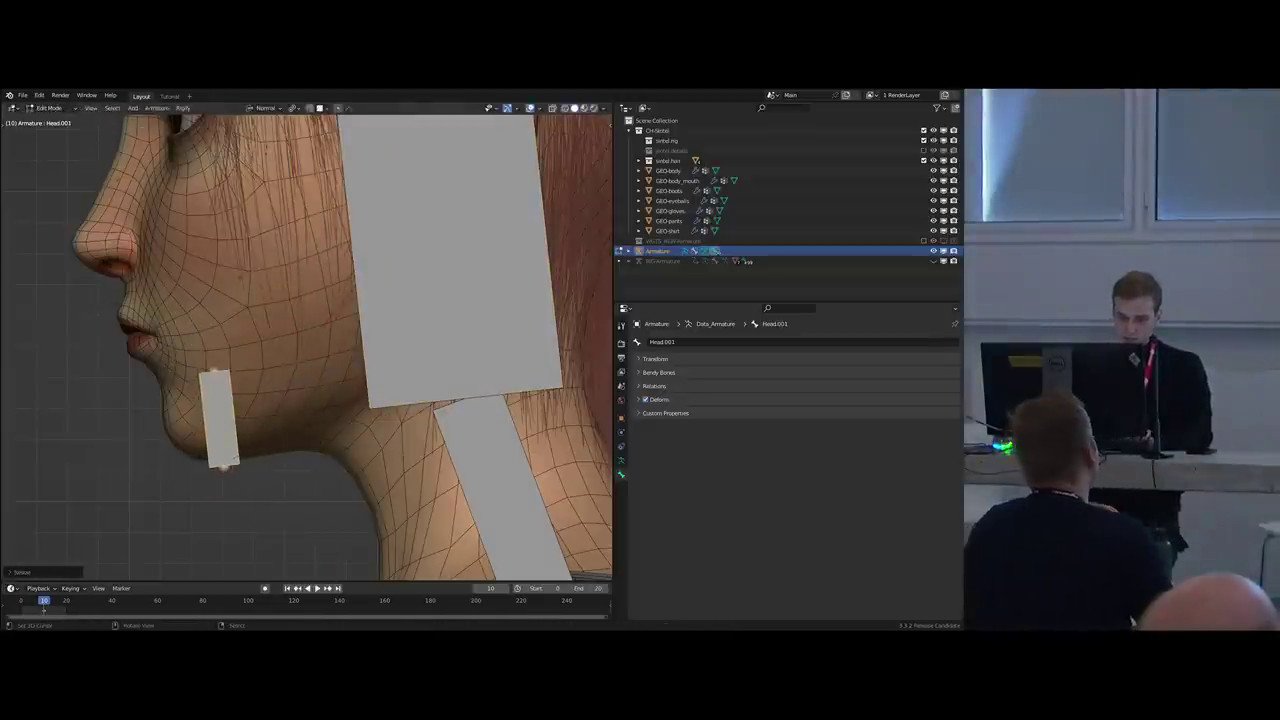
key("r")
left_click(226, 452)
Move the duplicated bone onto the cheek, hide the original head bone and reselect the duplicate.
middle_click_drag(232, 452, 270, 447, "shift")
key("g")
left_click(438, 318)
left_click(438, 318)
key("h")
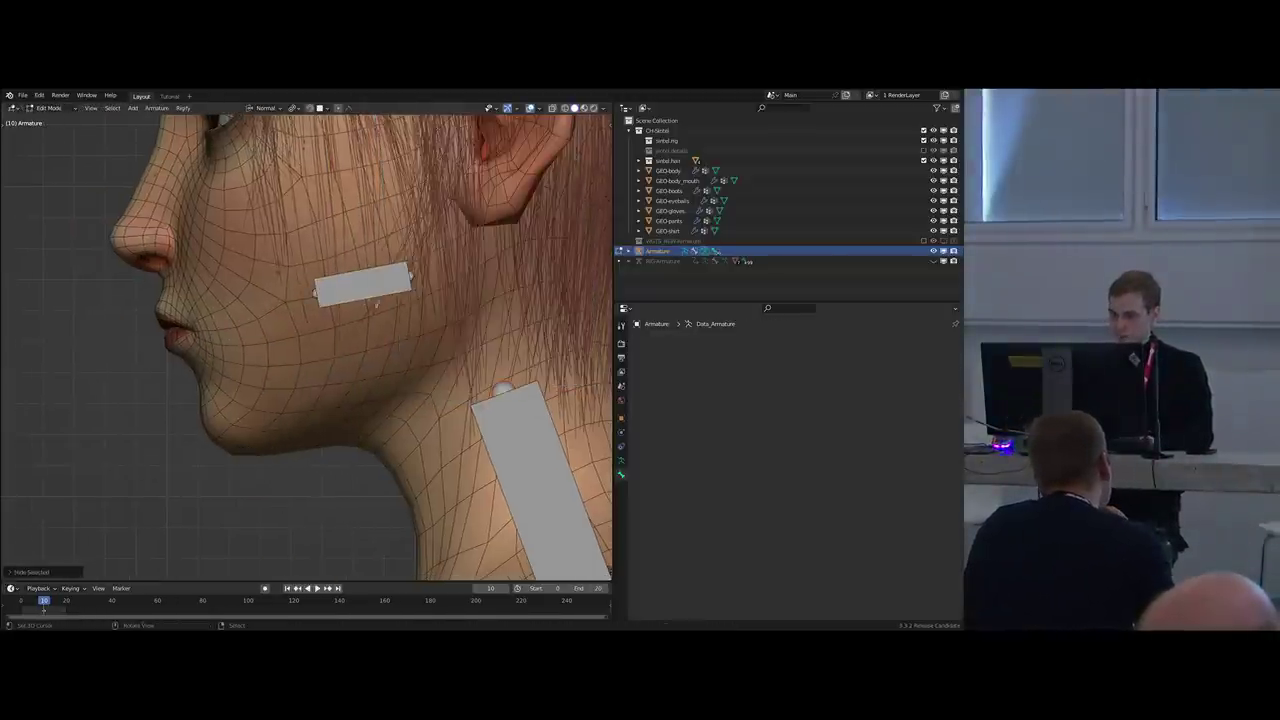
right_click(375, 299)
Move the duplicated bone to the jaw below the ear, tilt it along the jawline and lengthen it toward the chin.
scroll(374, 296, "down", 2)
middle_click_drag(325, 343, 295, 369, "shift")
key("g")
left_click(331, 329)
key("r")
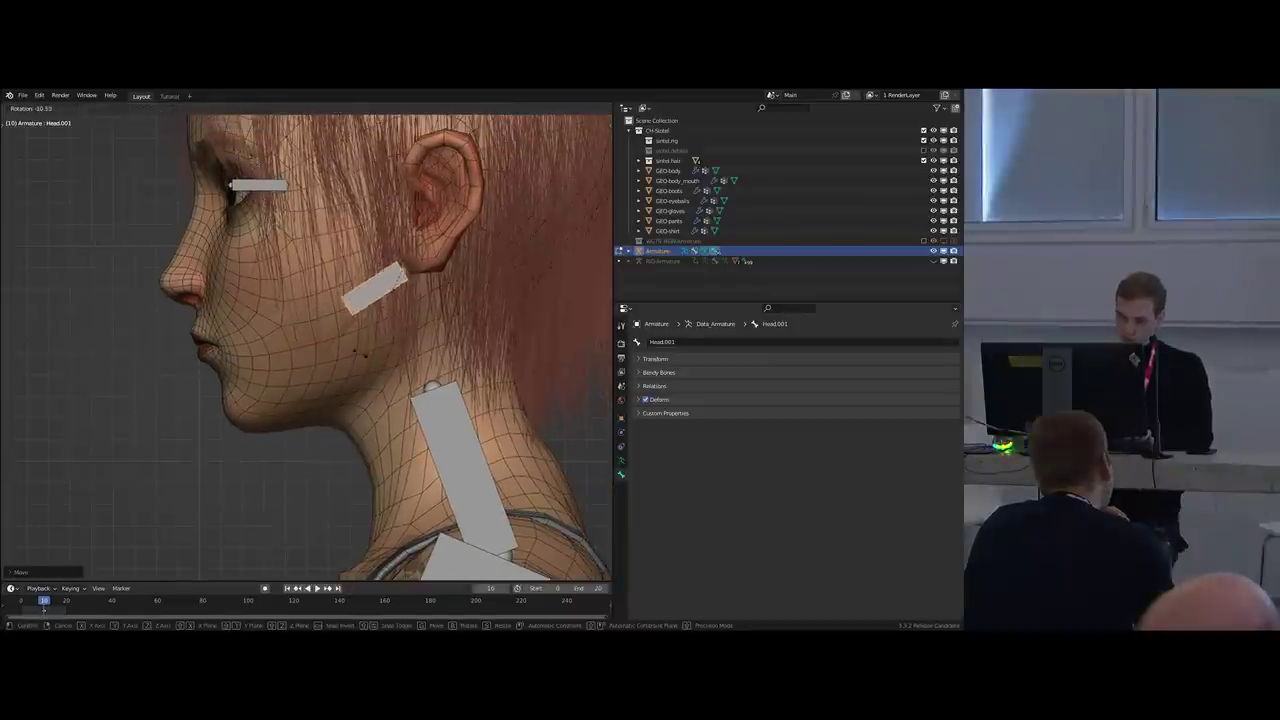
left_click(360, 352)
key("s")
left_click(300, 515)
Examine the jaw bone's placement on the face and the rest of the metarig from several angles.
middle_click_drag(300, 515, 415, 308)
scroll(460, 485, "down", 6)
right_click(377, 396)
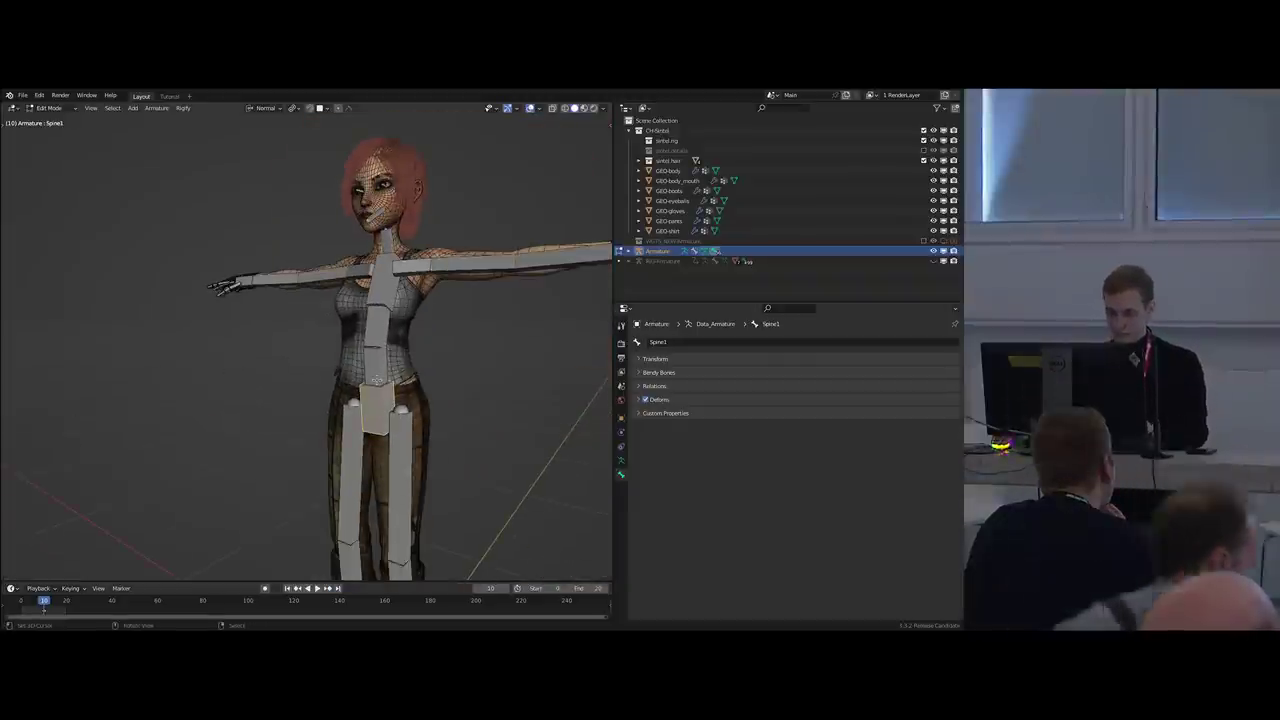
mouse_move(377, 320)
middle_mouse_down()
mouse_move(382, 258)
mouse_move(335, 250)
mouse_move(375, 345)
middle_mouse_up()
scroll(390, 285, "up", 2)
scroll(375, 300, "up", 4)
scroll(375, 290, "up", 3)
scroll(375, 285, "down", 3)
middle_click_drag(365, 295, 447, 301)
scroll(377, 286, "up", 3)
right_click(387, 264)
scroll(318, 272, "down", 3)
scroll(447, 301, "up", 3)
middle_click_drag(328, 286, 353, 289)
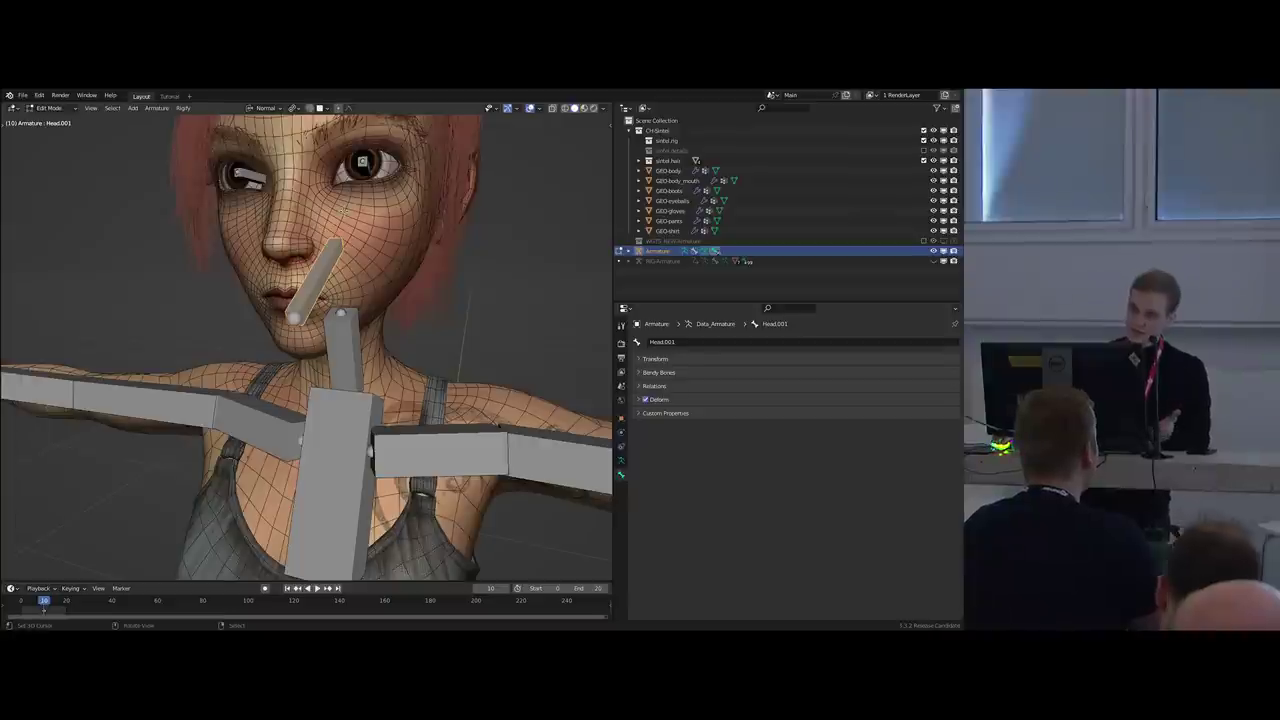
scroll(384, 246, "down", 2)
middle_click_drag(384, 246, 312, 250)
scroll(348, 252, "up", 1)
middle_click_drag(372, 174, 243, 331, "shift")
scroll(374, 256, "up", 2)
scroll(374, 239, "down", 2)
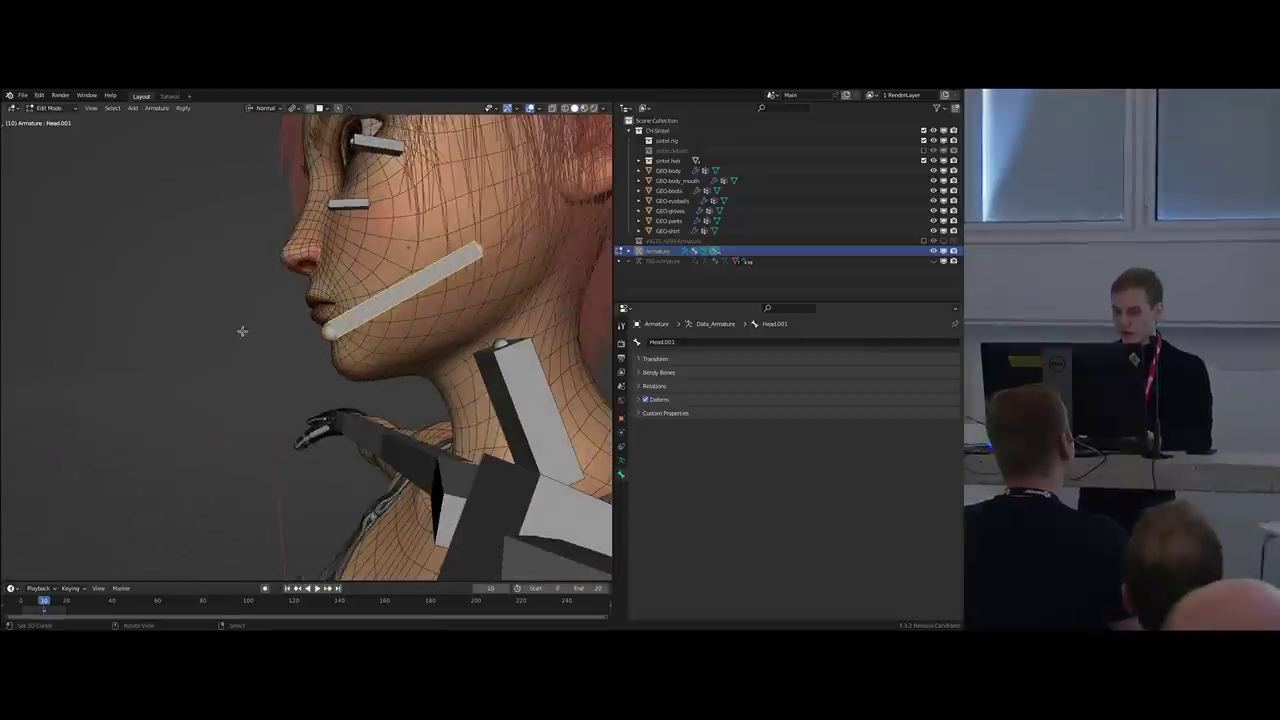
Rotate, scale and move the jaw bone in side view so it runs from below the ear to the chin.
key("KP_3")
scroll(352, 322, "up", 1)
key("r")
left_click(372, 336)
key("s")
left_click(397, 313)
scroll(397, 313, "up", 2)
middle_click_drag(397, 313, 312, 372, "shift")
key("g")
left_click(414, 317)
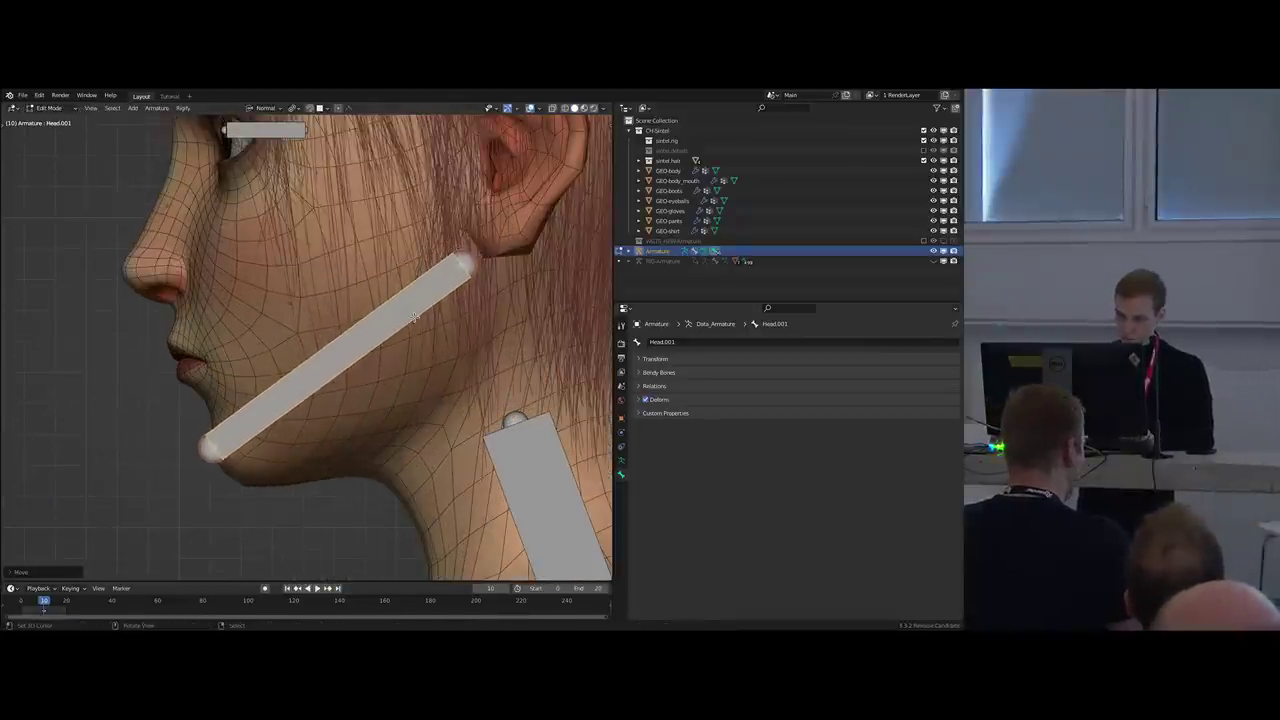
Switch to the browser and compare the Phil and Rex character rig pages opened from the Blender Studio characters list.
key("alt+Tab")
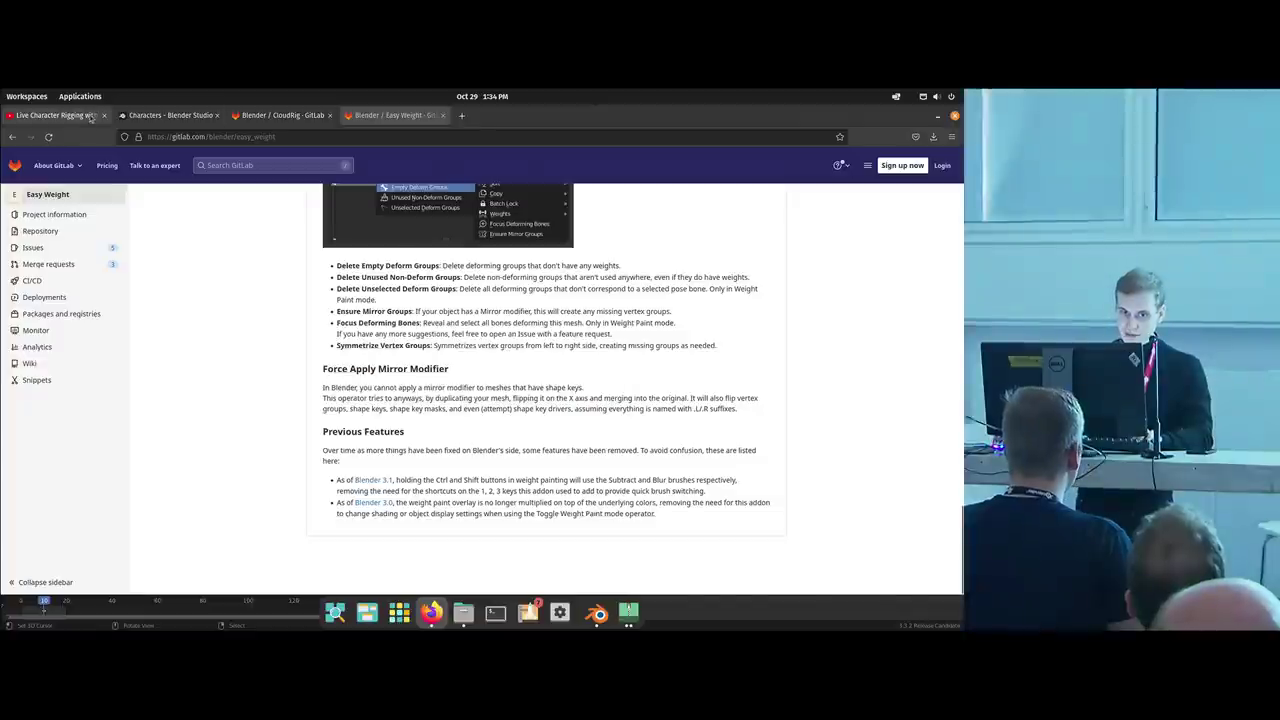
left_click(168, 115)
scroll(240, 356, "down", 5)
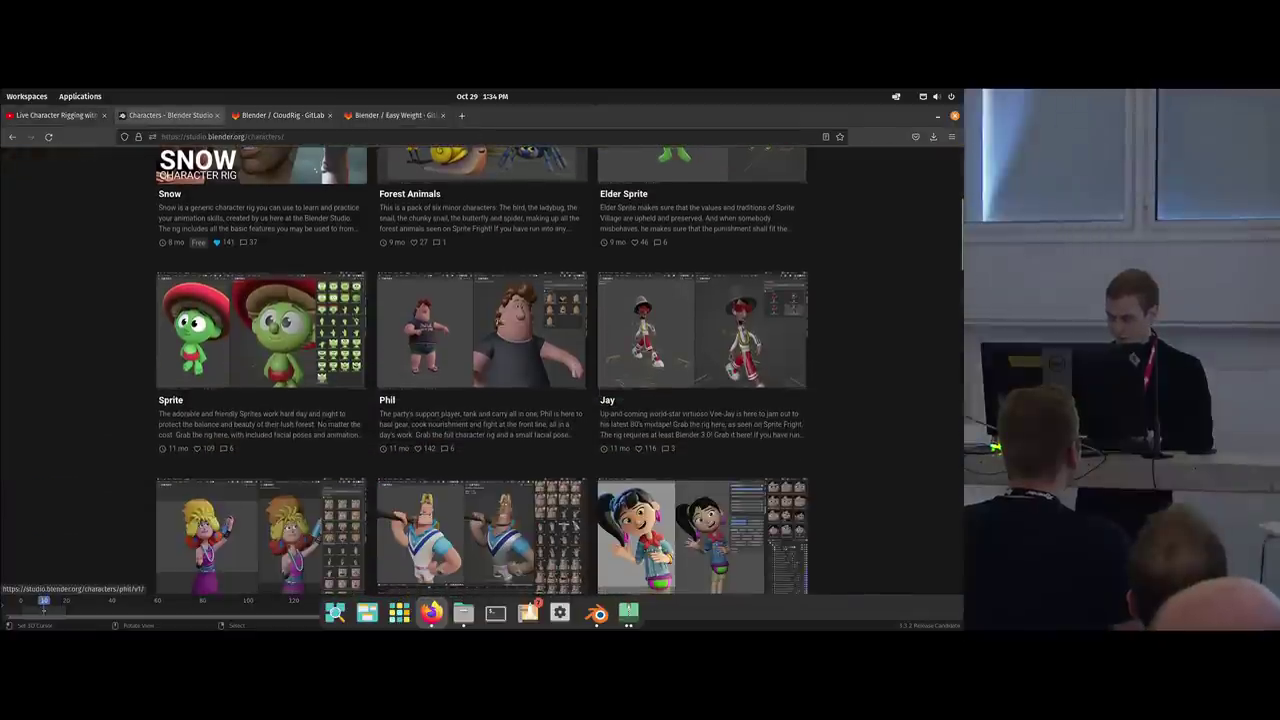
middle_click(533, 326)
scroll(519, 244, "down", 2)
middle_click(482, 404)
left_click(388, 118)
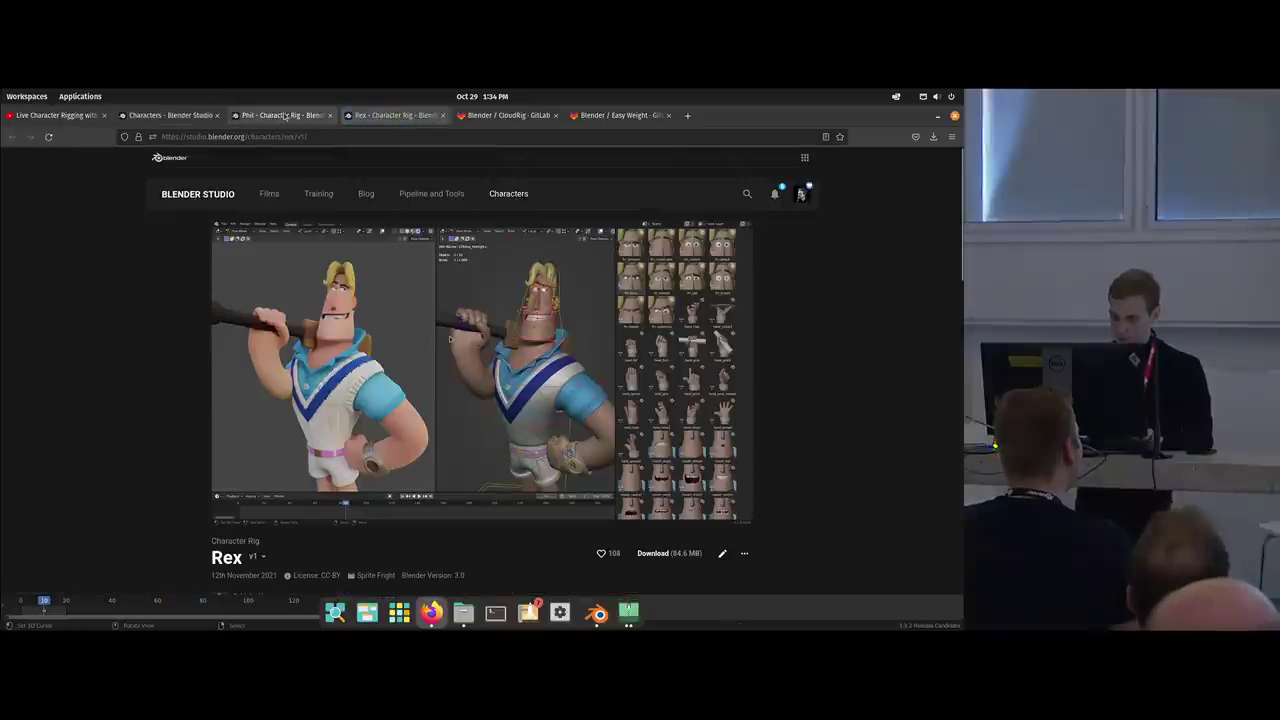
left_click(305, 117)
left_click(368, 117)
left_click(305, 117)
Open the Victoria character rig page from the characters list and compare it with Rex's page.
key("ctrl+shift+Tab")
middle_click(312, 436)
left_click(304, 118)
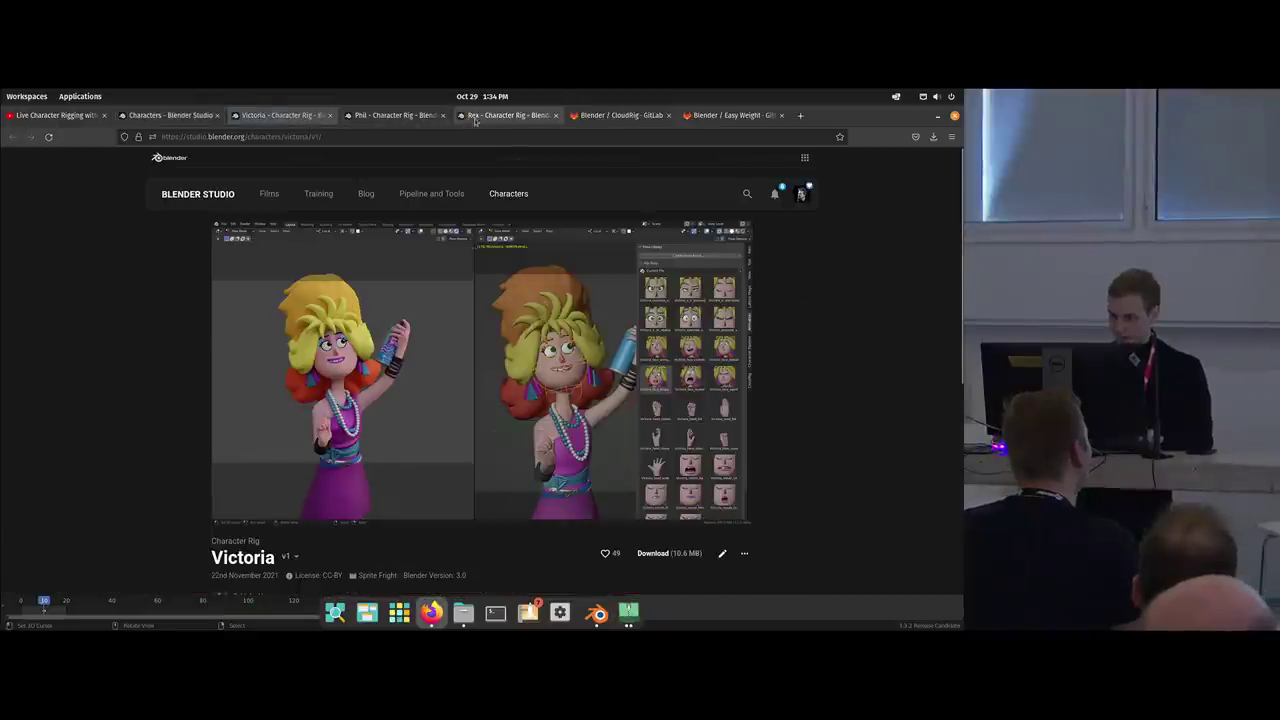
left_click(486, 116)
left_click(292, 117)
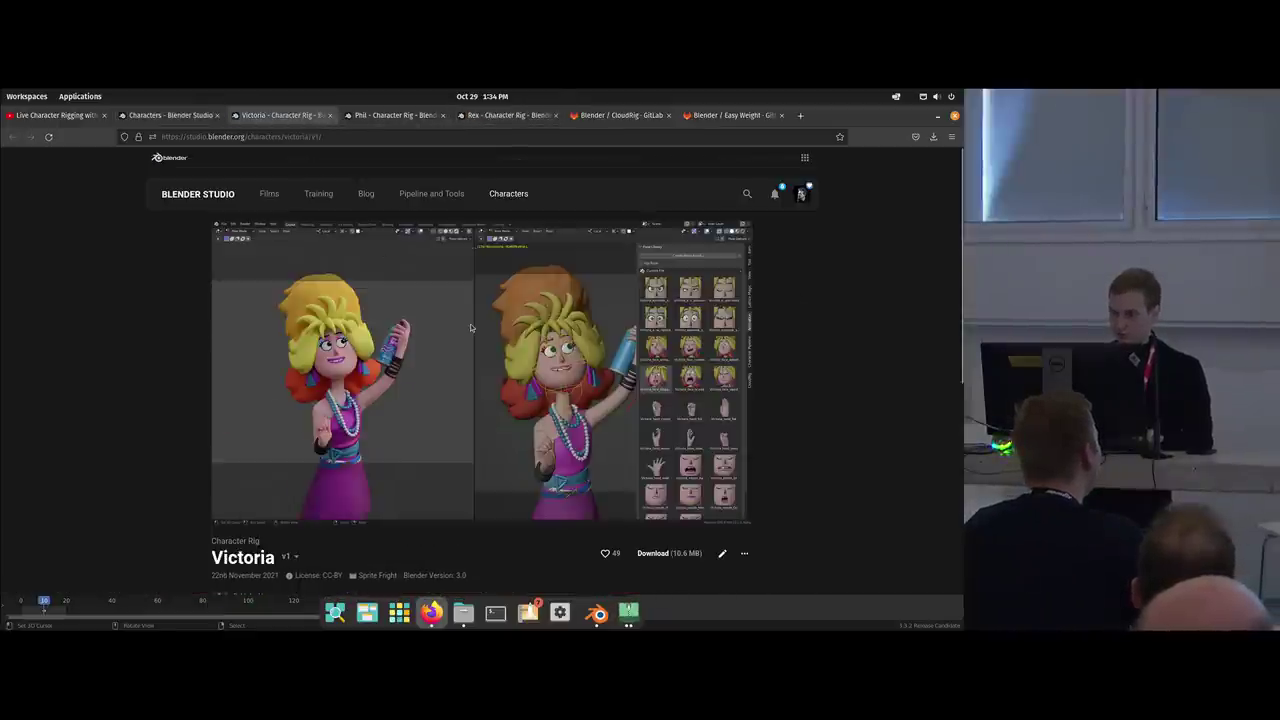
Return to Blender, view the metarig from the side in Pose Mode, hide the head bone and select the jaw bone.
key("alt+Tab")
middle_click_drag(258, 442, 305, 428)
key("grave")
left_click(269, 415)
middle_click_drag(404, 435, 440, 426, "shift")
key("ctrl+alt+s")
left_click(403, 261)
key("Tab")
left_click(447, 342)
key("h")
left_click(420, 318)
Set the jaw bone's Rigify rig type to cloud_copy.
left_click(761, 468)
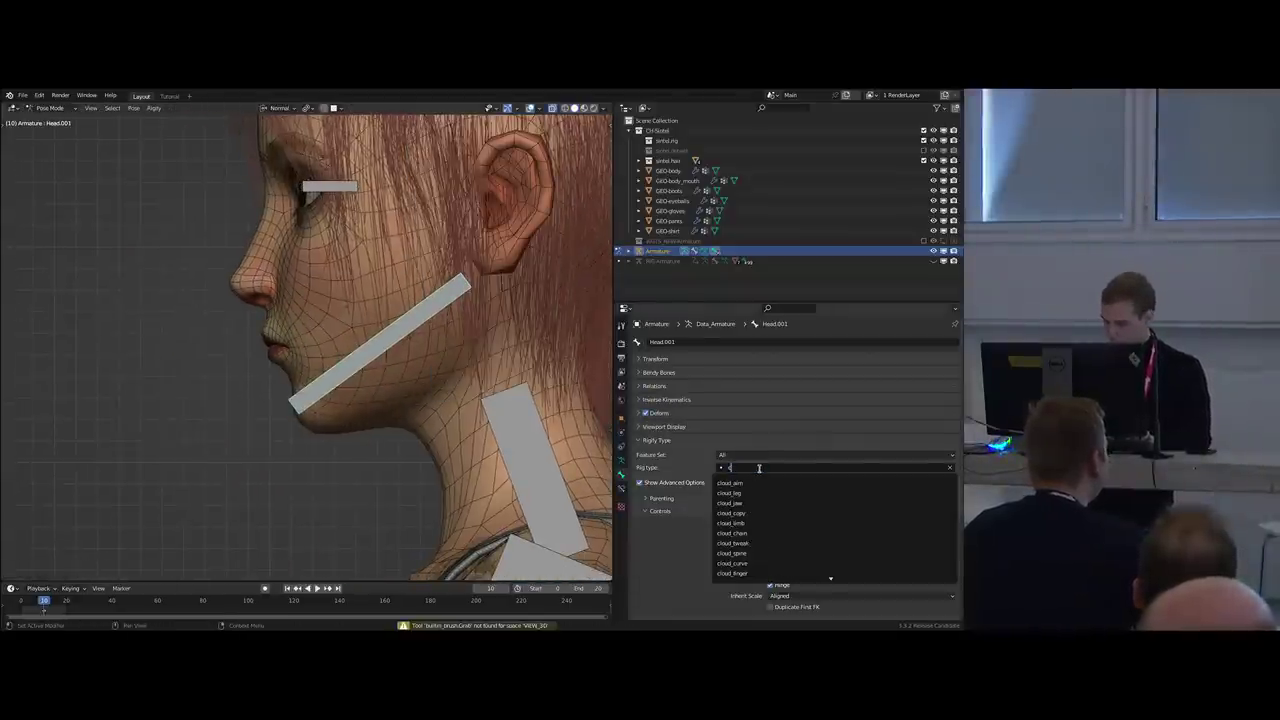
type("cloud")
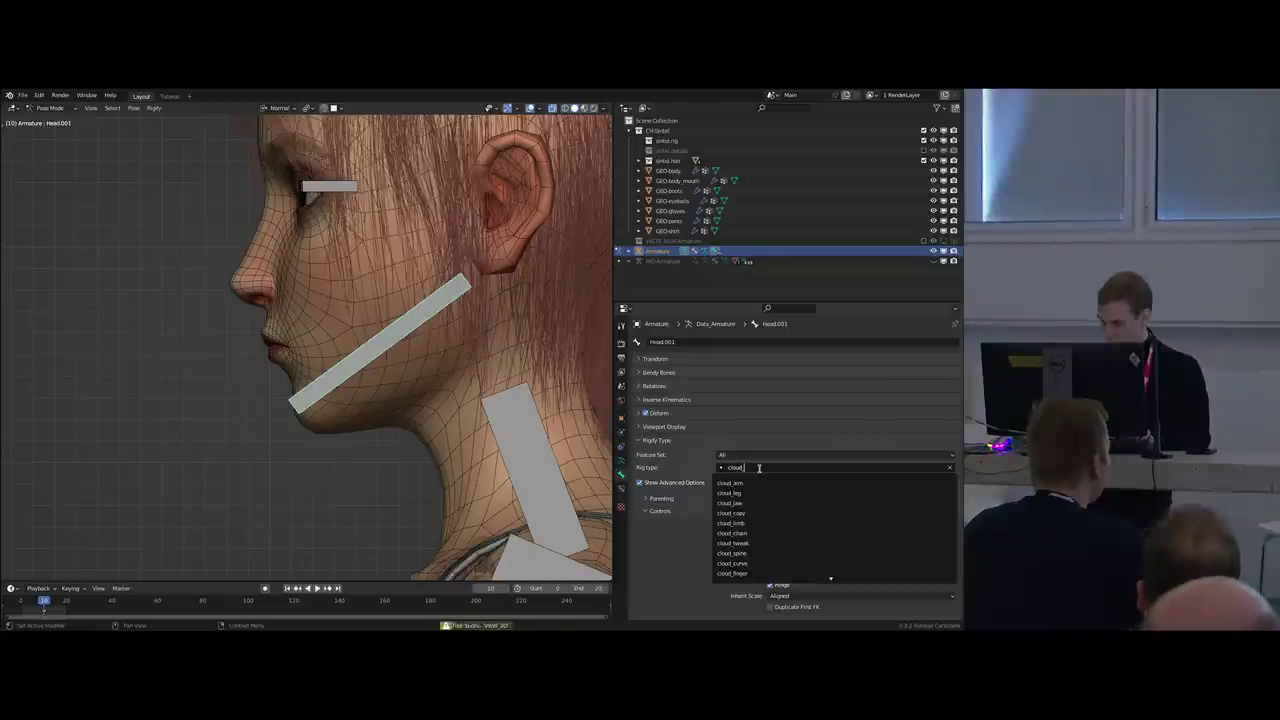
type("_jaw")
key("BackSpace")
key("BackSpace")
type("copy")
key("Return")
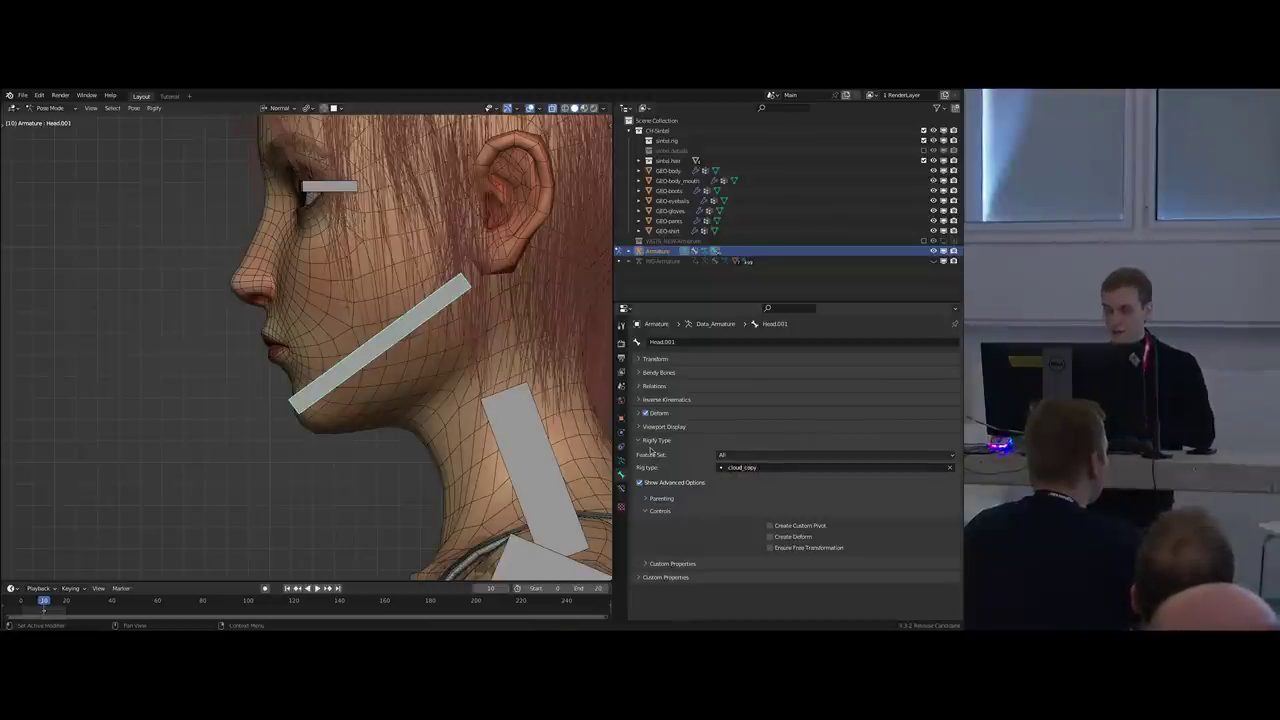
Examine how the jaw bone lines up with the mouth and chin and with the rest of the upper-body metarig.
scroll(450, 376, "down", 1)
middle_click_drag(418, 382, 253, 357, "shift")
scroll(392, 362, "up", 1)
scroll(342, 368, "up", 1)
scroll(386, 322, "down", 2)
scroll(370, 336, "up", 1)
scroll(398, 337, "up", 1)
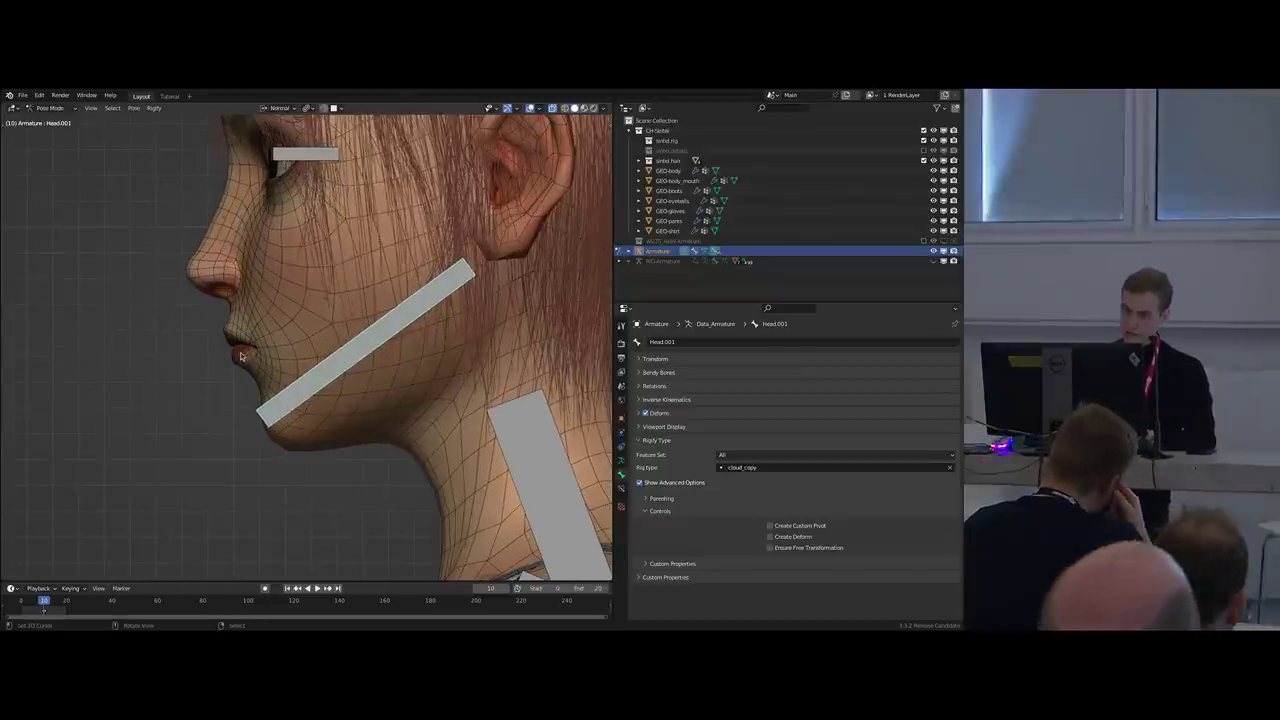
scroll(382, 388, "down", 1)
middle_click_drag(382, 388, 374, 346, "shift")
scroll(420, 362, "down", 2)
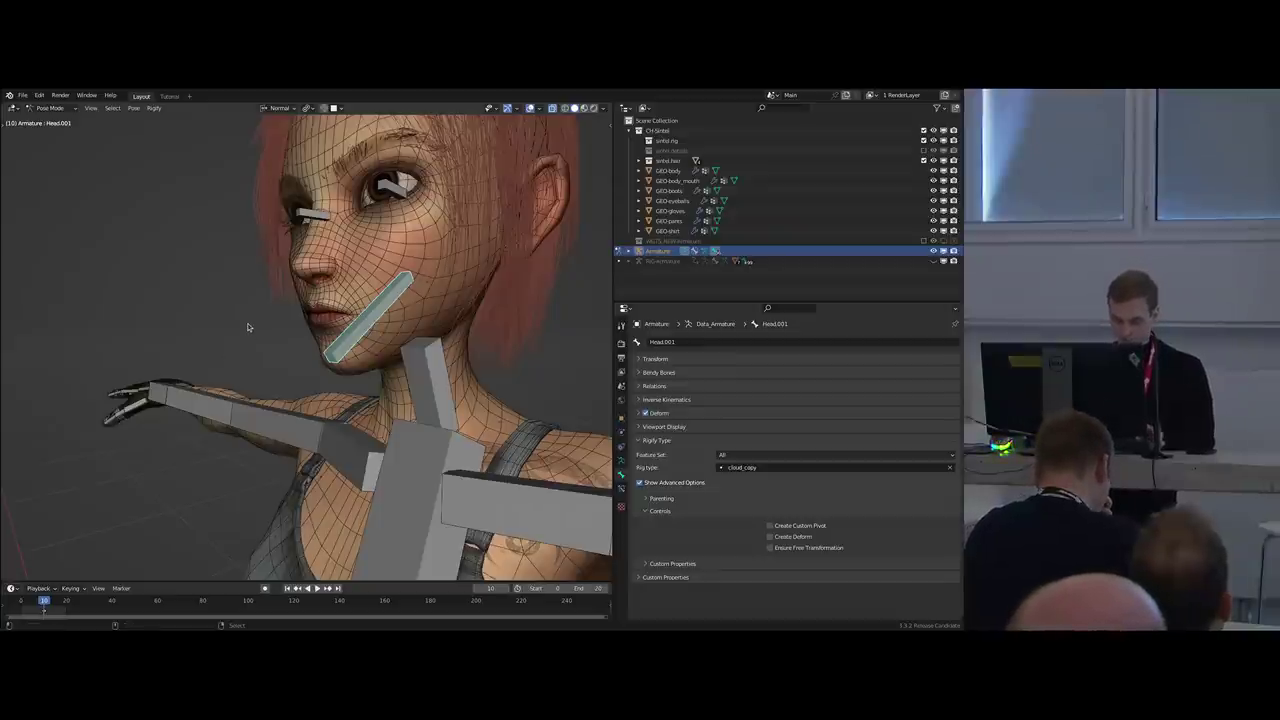
Check the list of CloudRig hotkeys for the 3D view.
key("ctrl+alt+e")
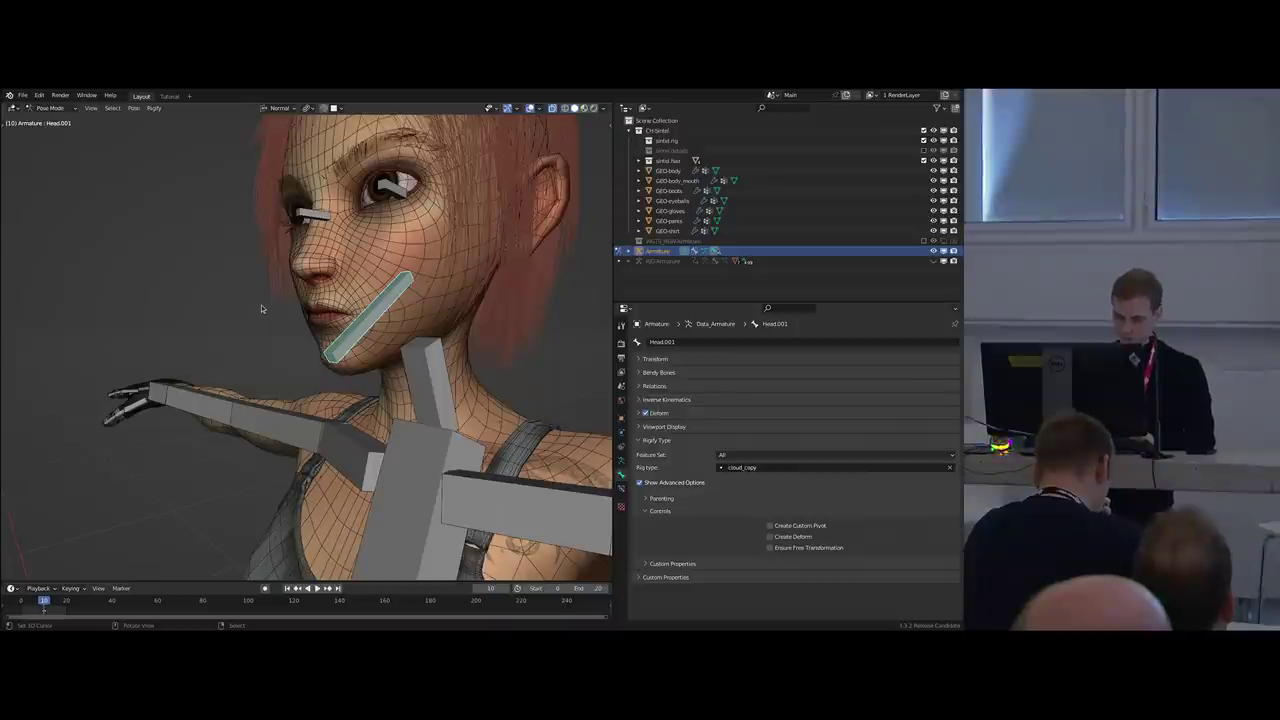
key("shift+m")
key("n")
left_click(606, 195)
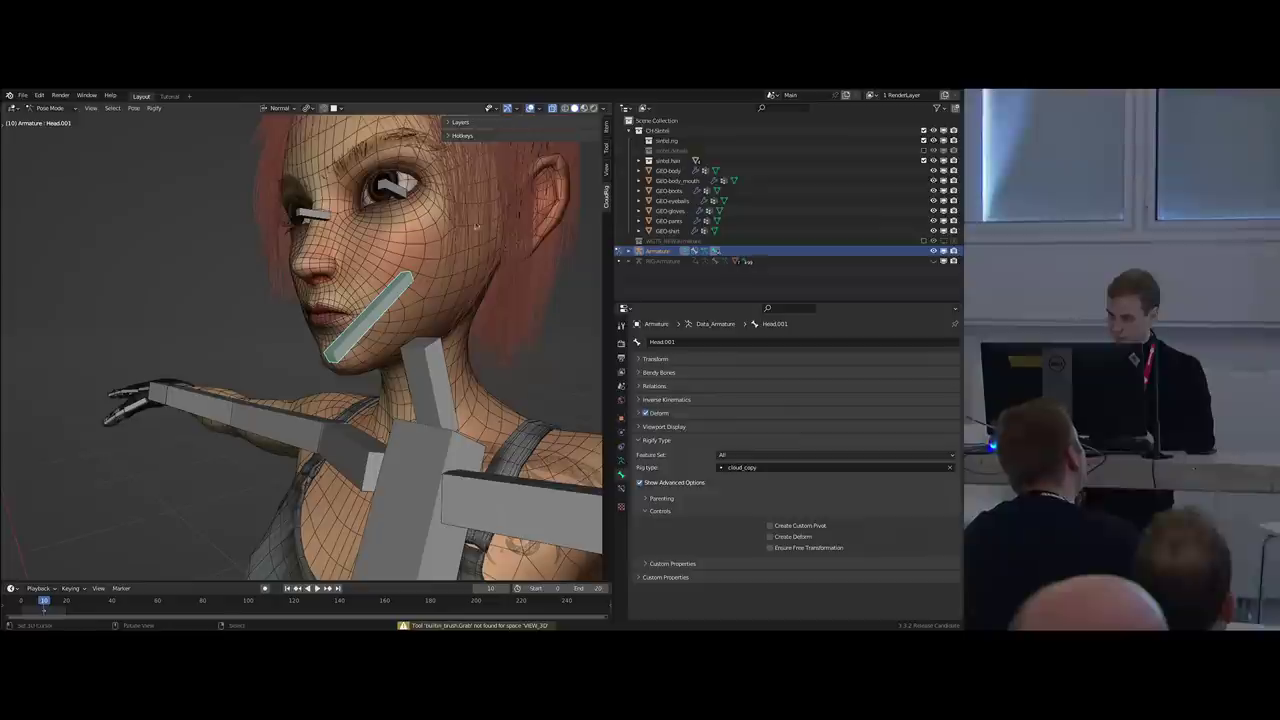
left_click(468, 136)
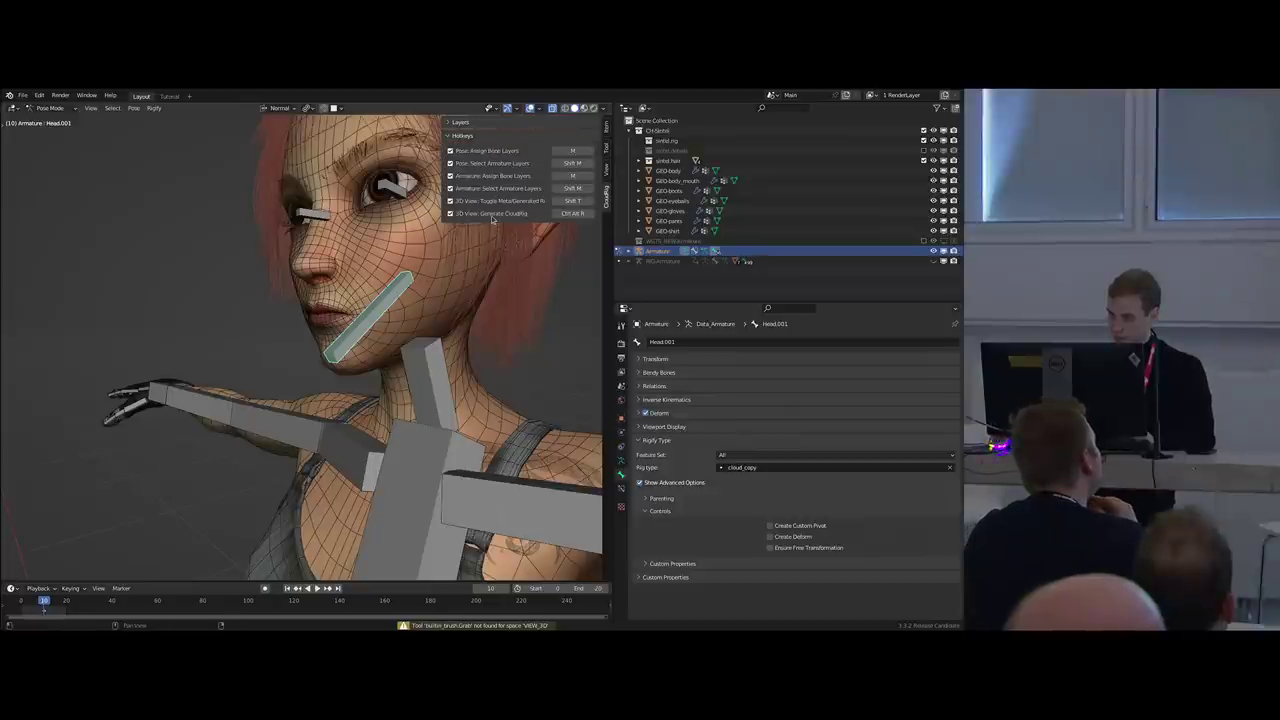
key("n")
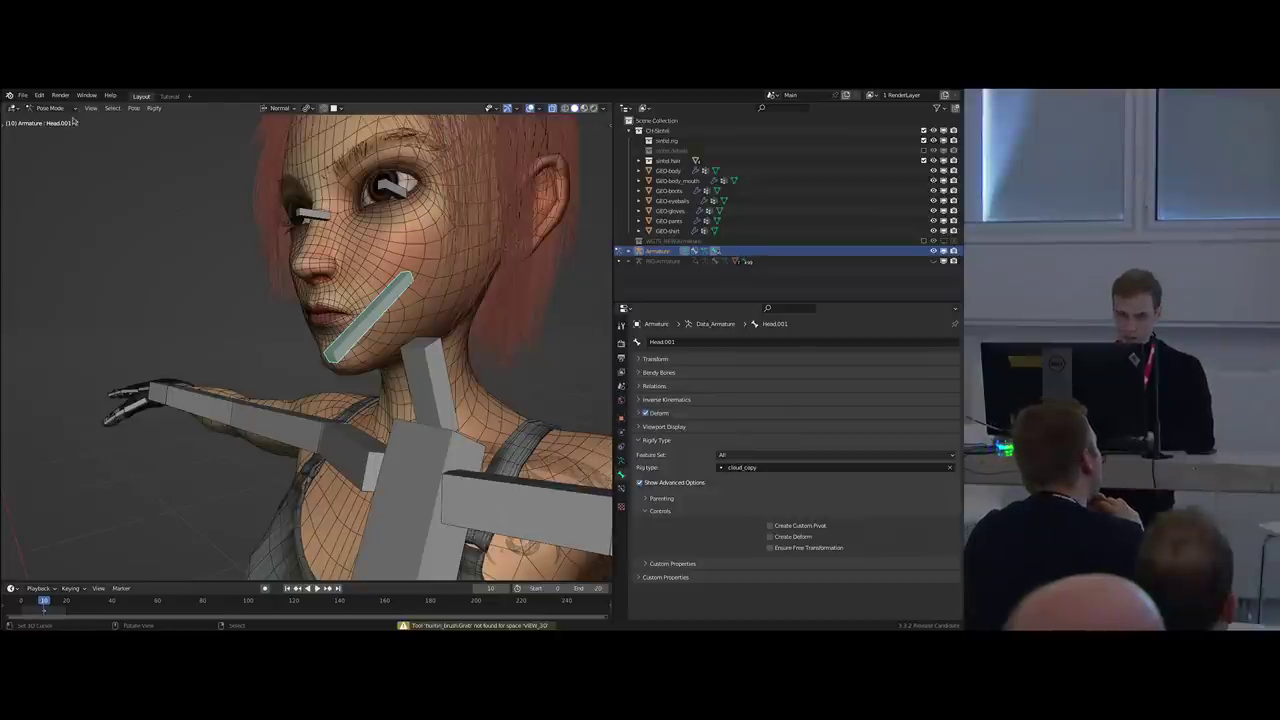
Look up the "ctrl alt e" key binding in the keymap preferences and inspect its Toggle Edit Widget entry.
left_click(39, 95)
left_click(95, 247)
left_click(68, 283)
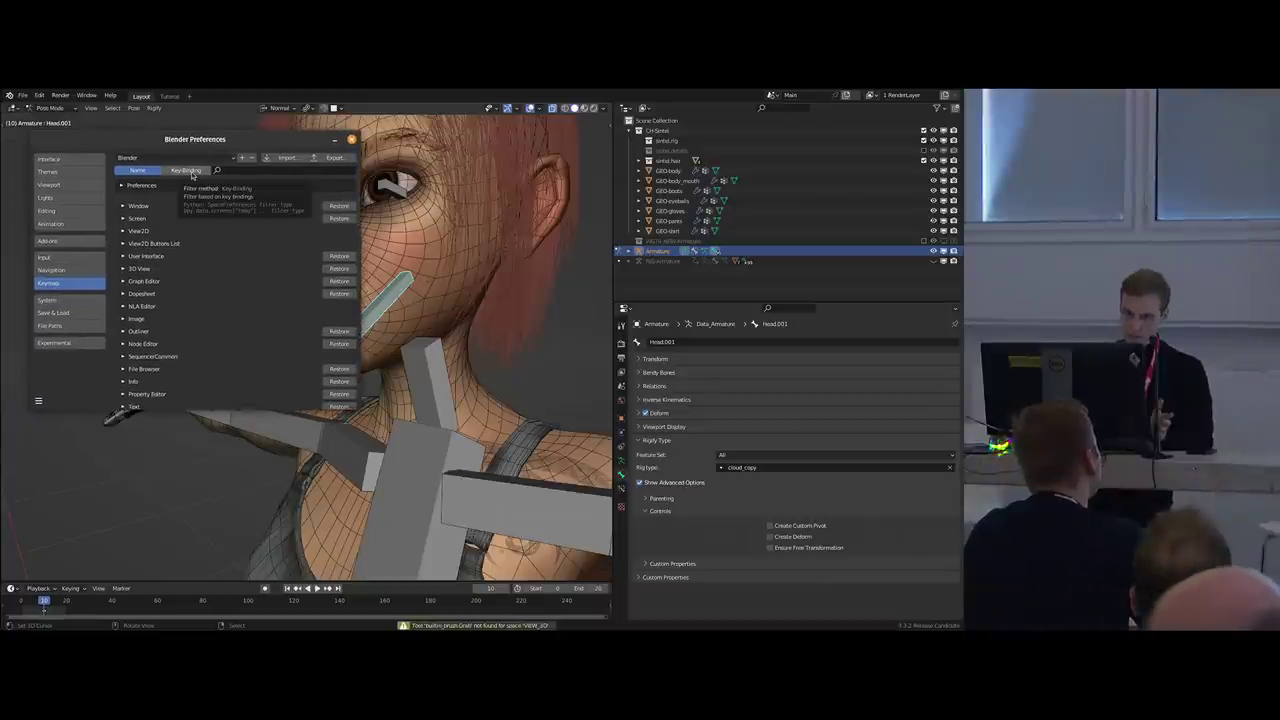
left_click(247, 171)
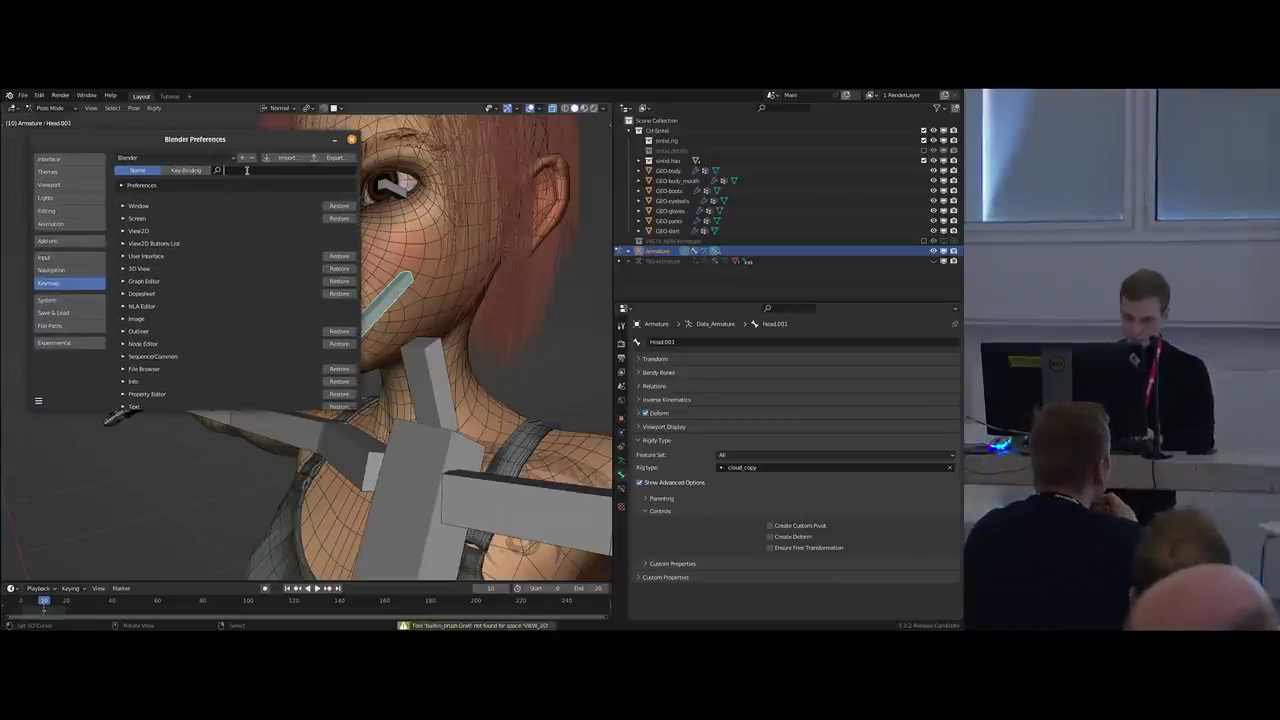
left_click(211, 198)
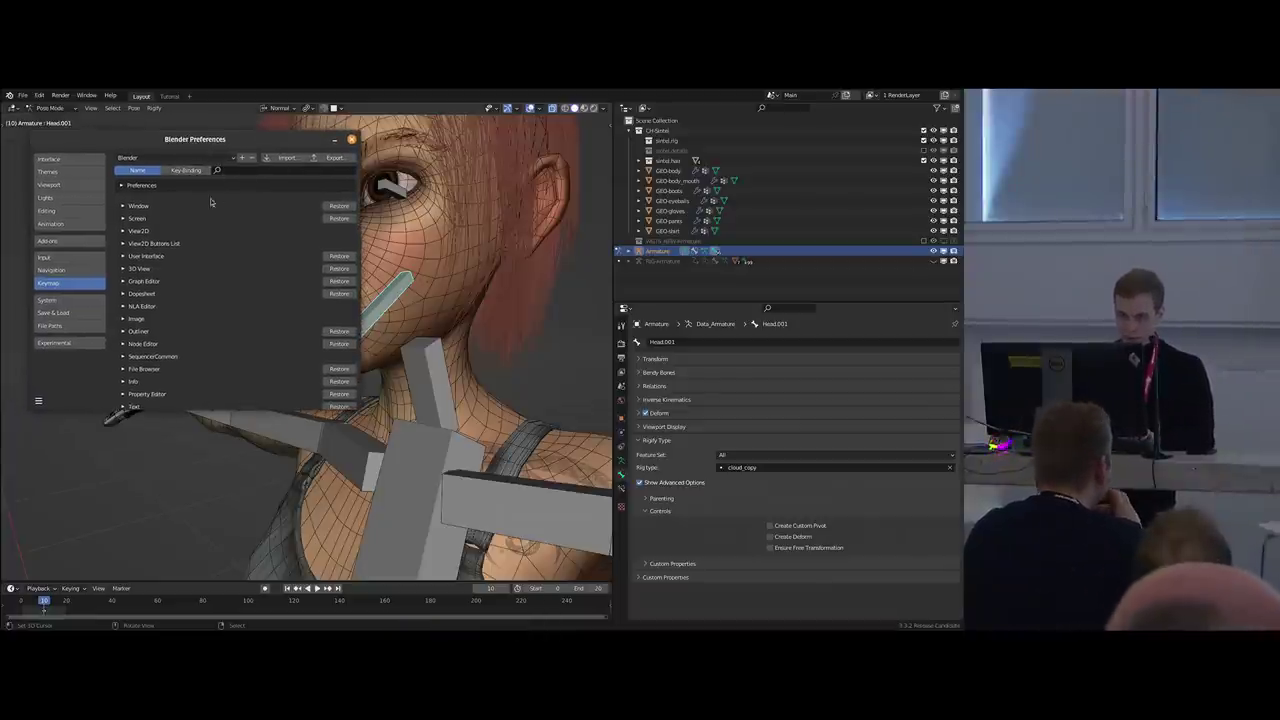
left_click(187, 171)
type("ctrl")
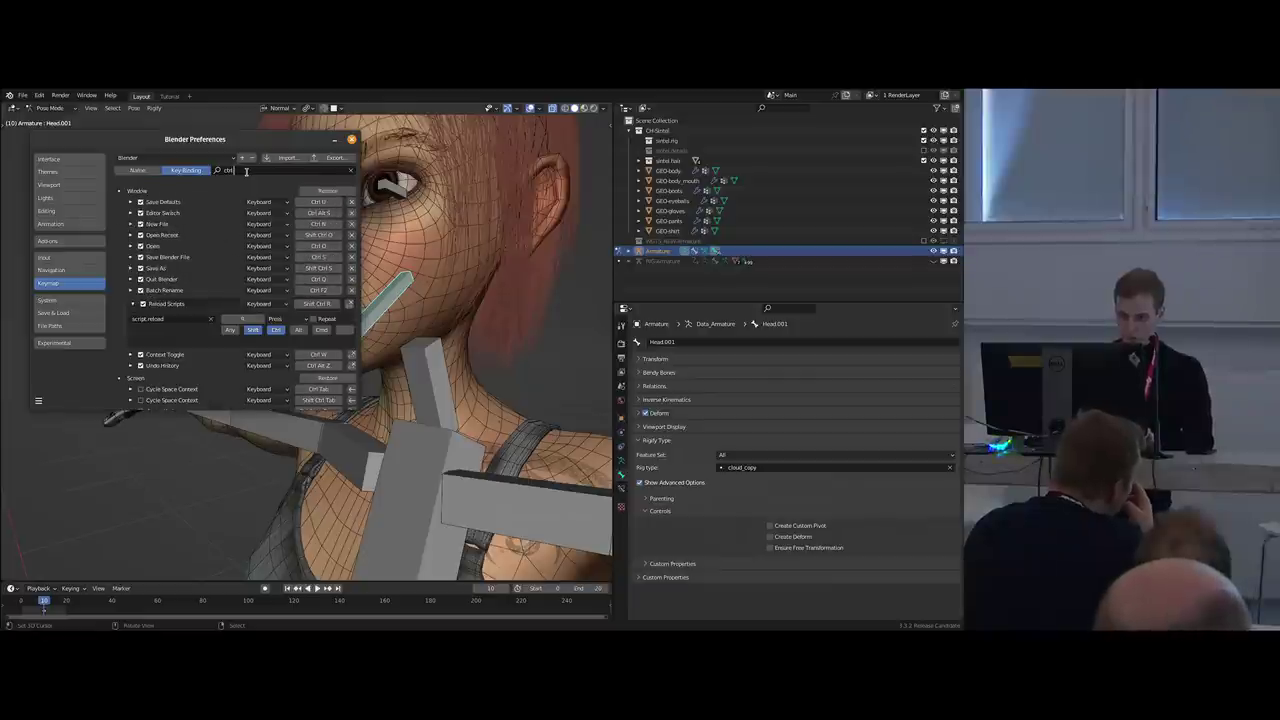
type(" alt e")
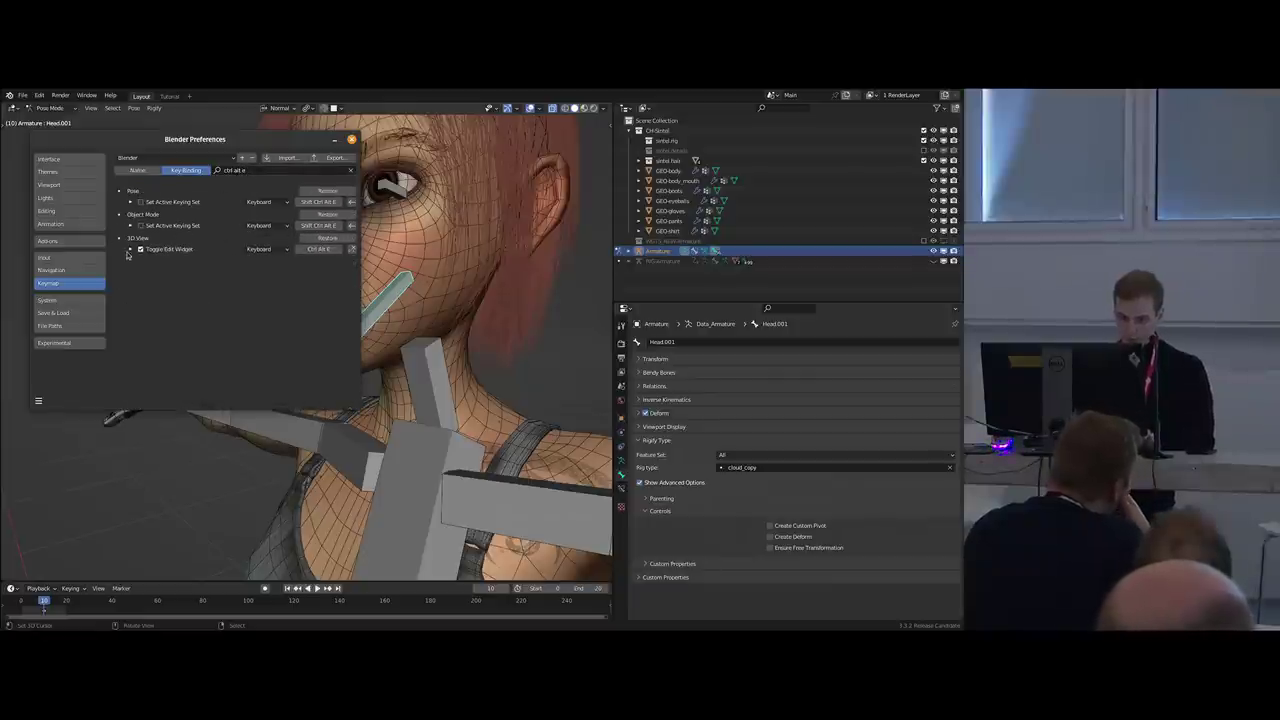
left_click(130, 250)
left_click(170, 268)
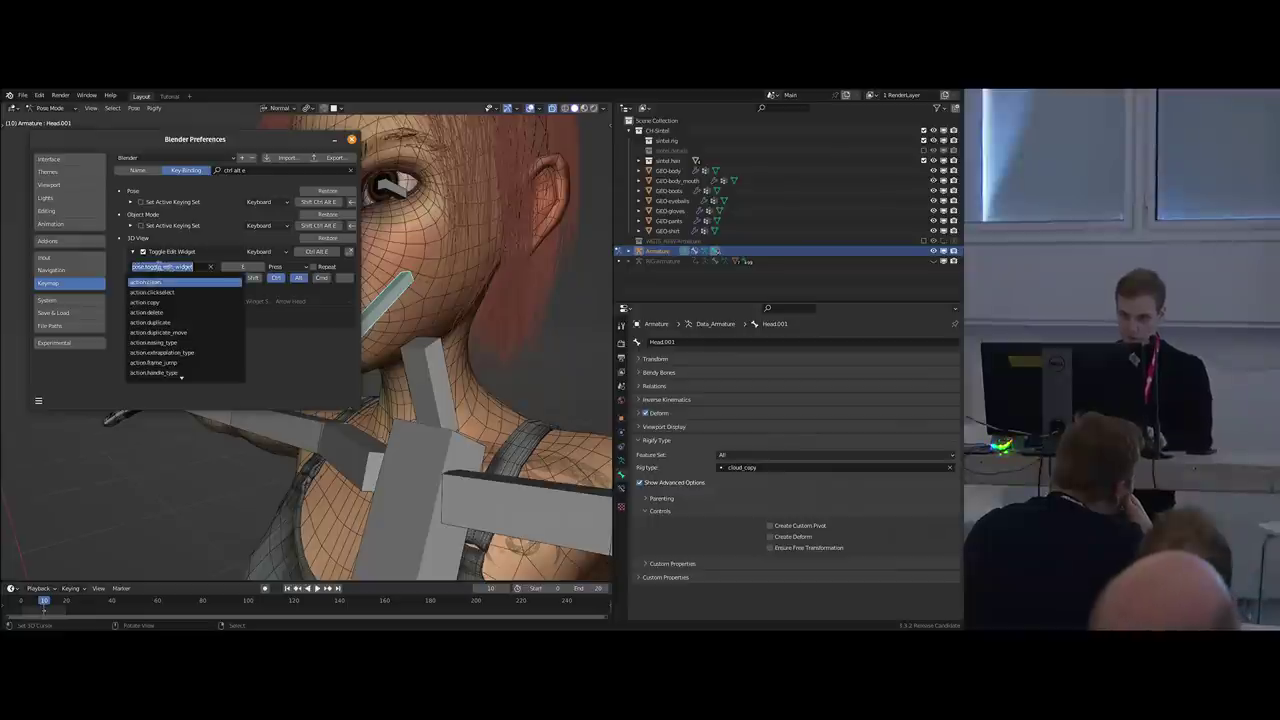
left_click(173, 267)
left_click(254, 301)
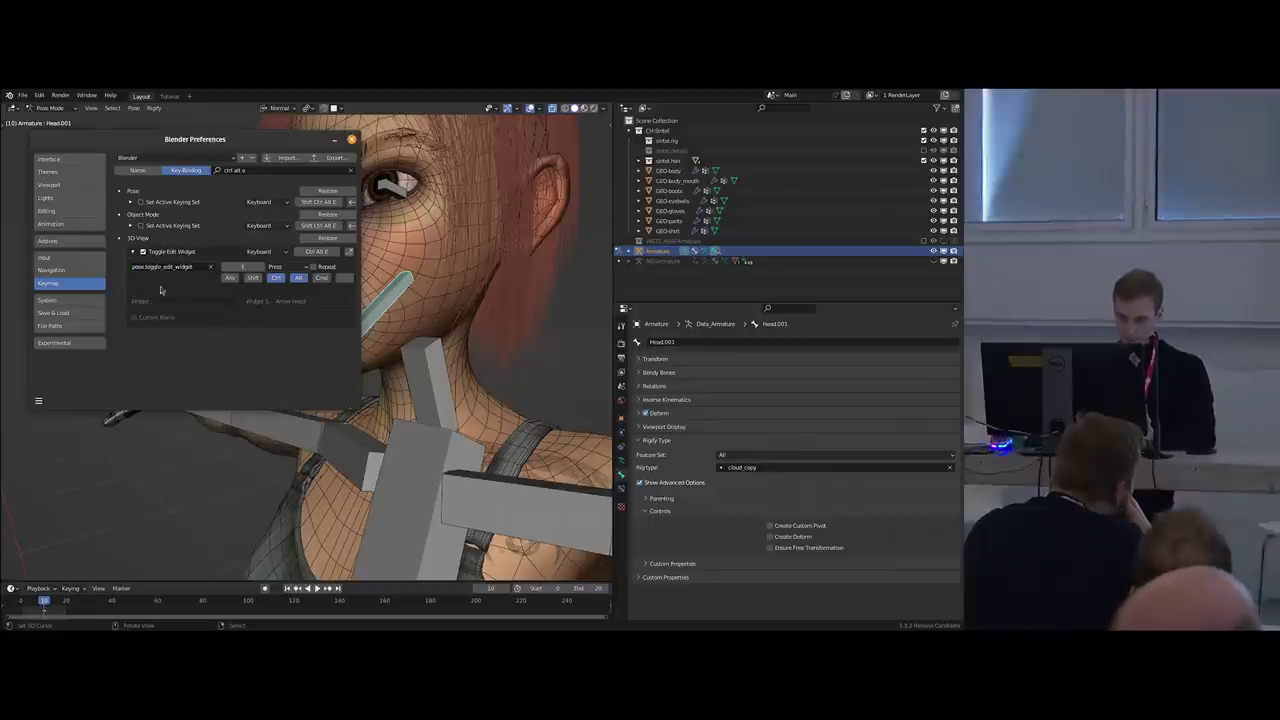
left_click(352, 140)
Give the jaw bone a custom shape with Toggle Edit Widget, using the Jaw widget shape.
middle_click_drag(347, 328, 365, 308)
key("ctrl+e")
left_click_drag(365, 308, 176, 281)
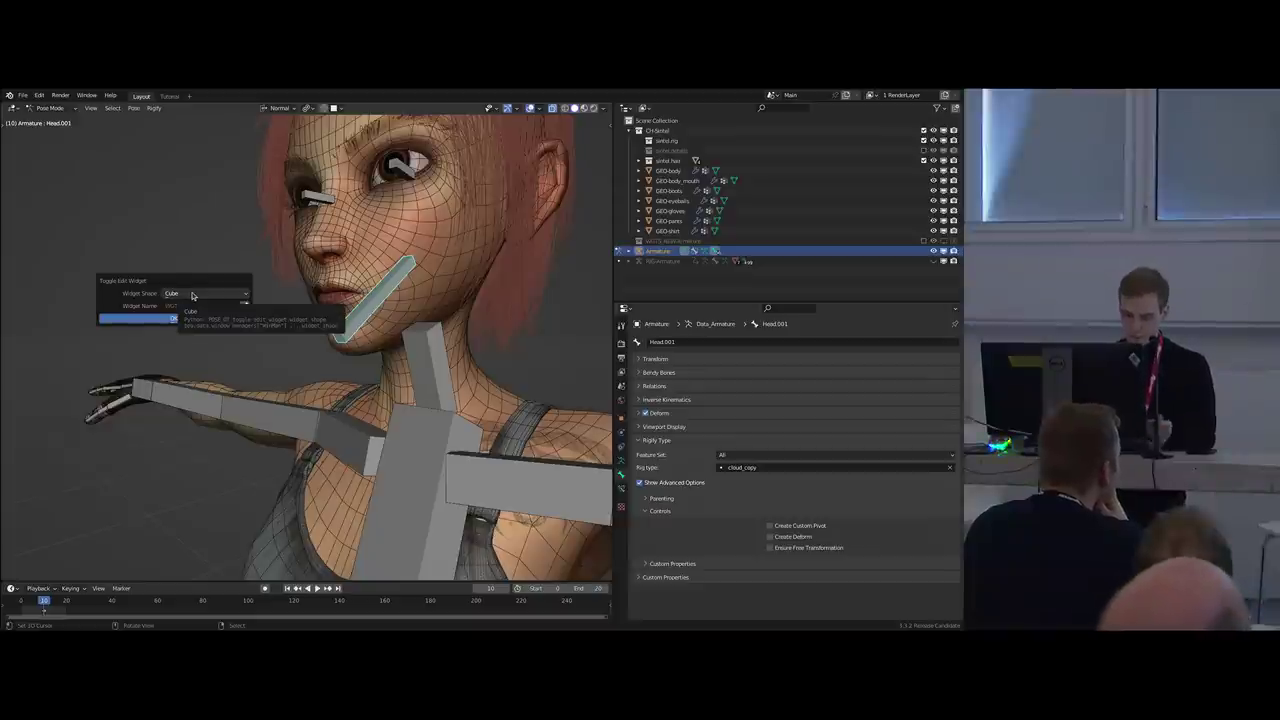
left_click(193, 294)
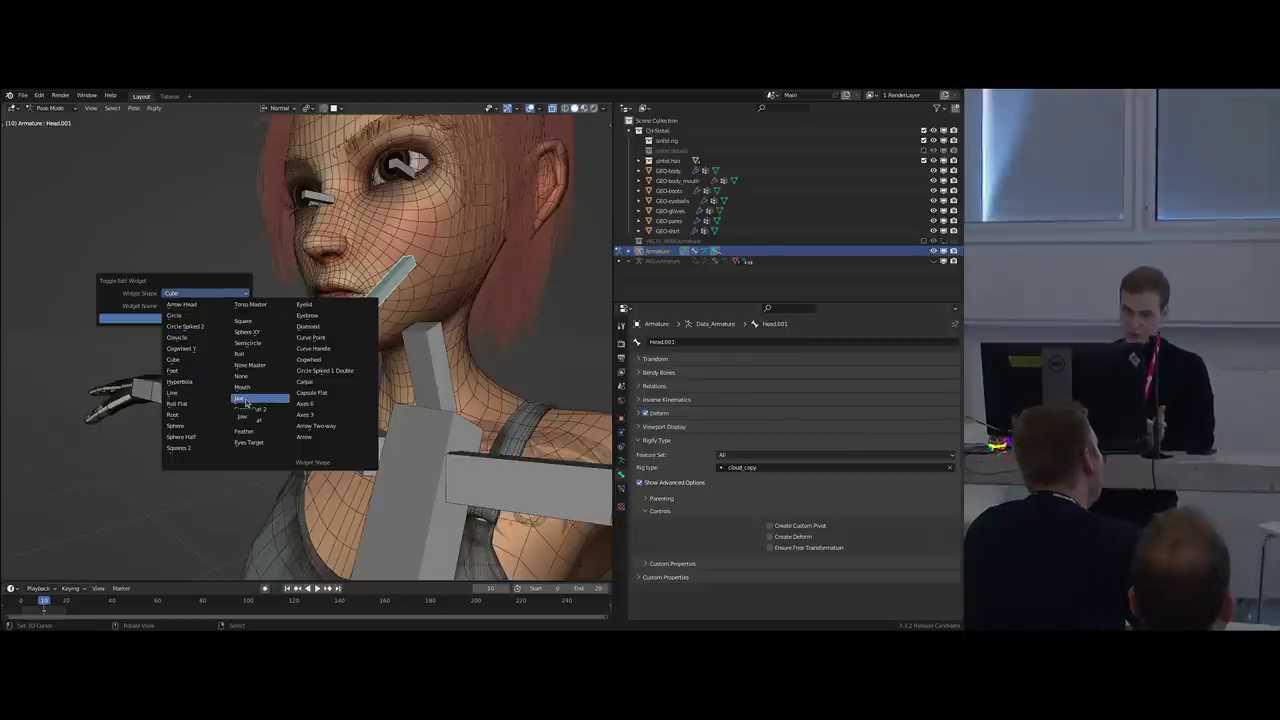
left_click(245, 399)
middle_click_drag(321, 350, 368, 350)
scroll(378, 350, "up", 1)
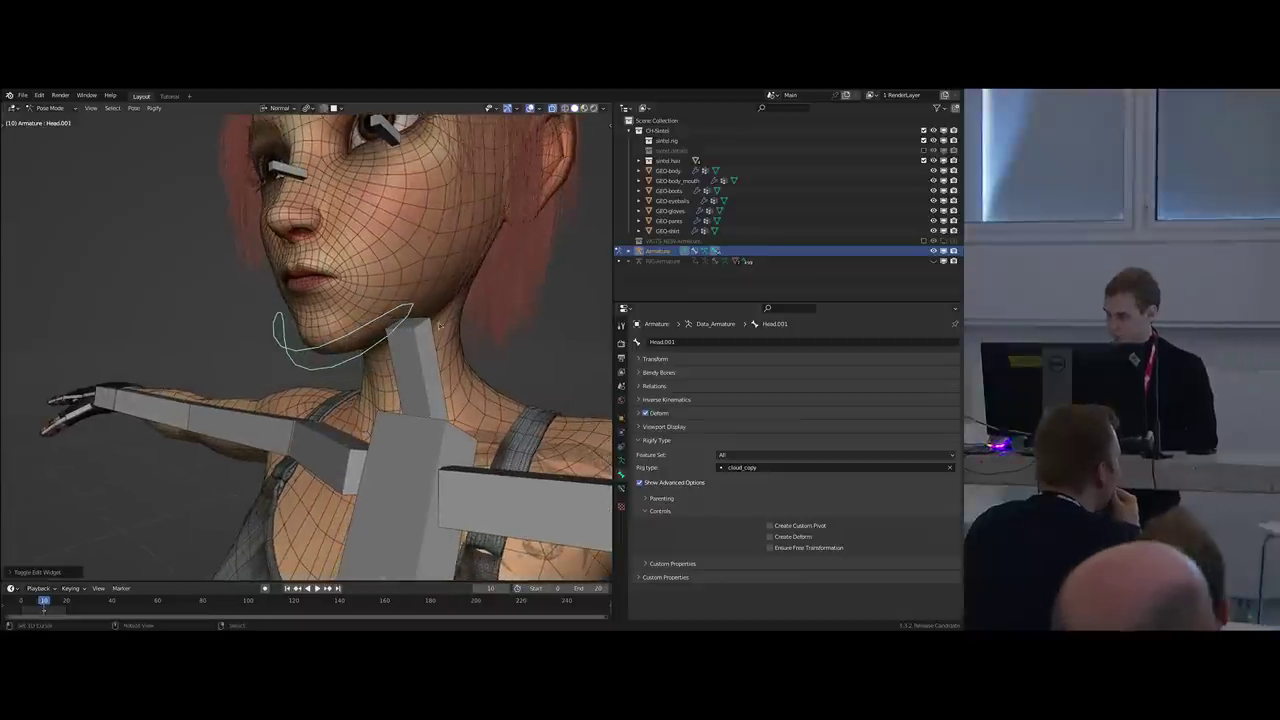
middle_click_drag(439, 325, 359, 346)
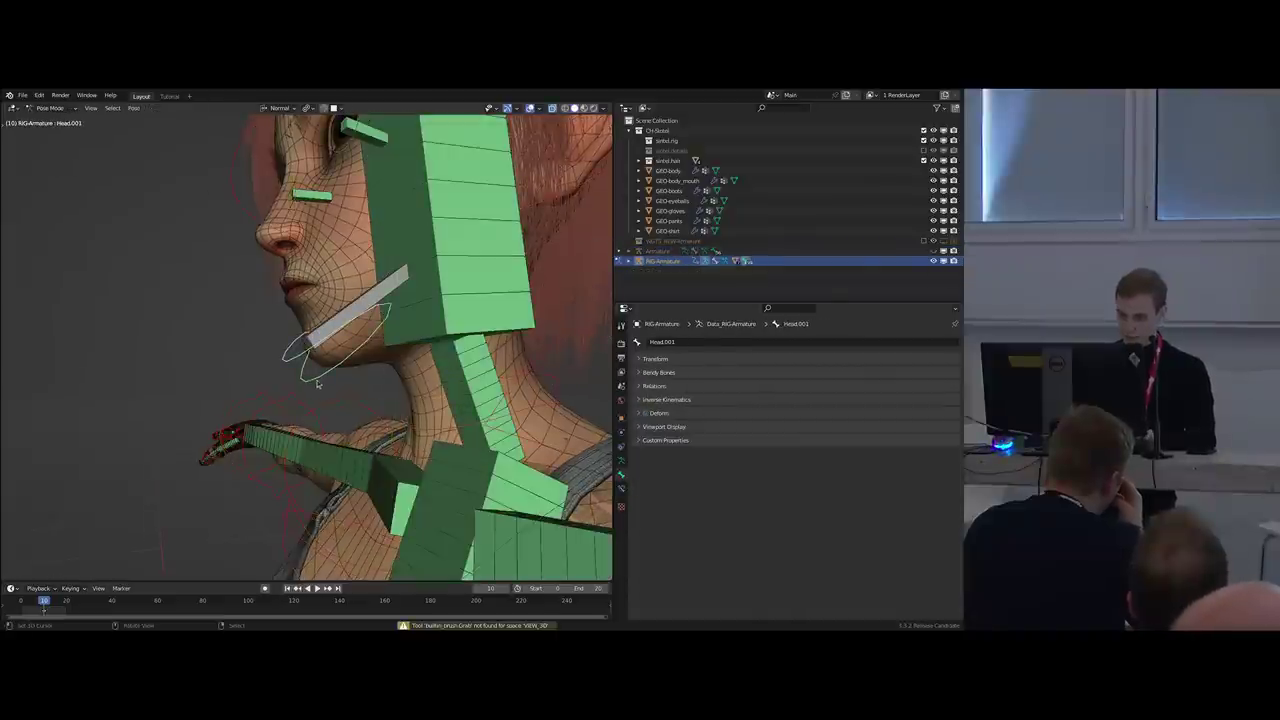
Try rotating the jaw control in the generated rig, and hide the large head deform bone.
middle_click_drag(319, 388, 300, 387)
key("r")
right_click(288, 387)
scroll(402, 340, "down", 2)
right_click(420, 331)
key("h")
Put GEO-body in Weight Paint mode with the head deform bone hidden and the jaw deform bone DEF-Head.001 selected.
scroll(427, 342, "up", 2)
key("ctrl+Tab")
right_click(419, 341)
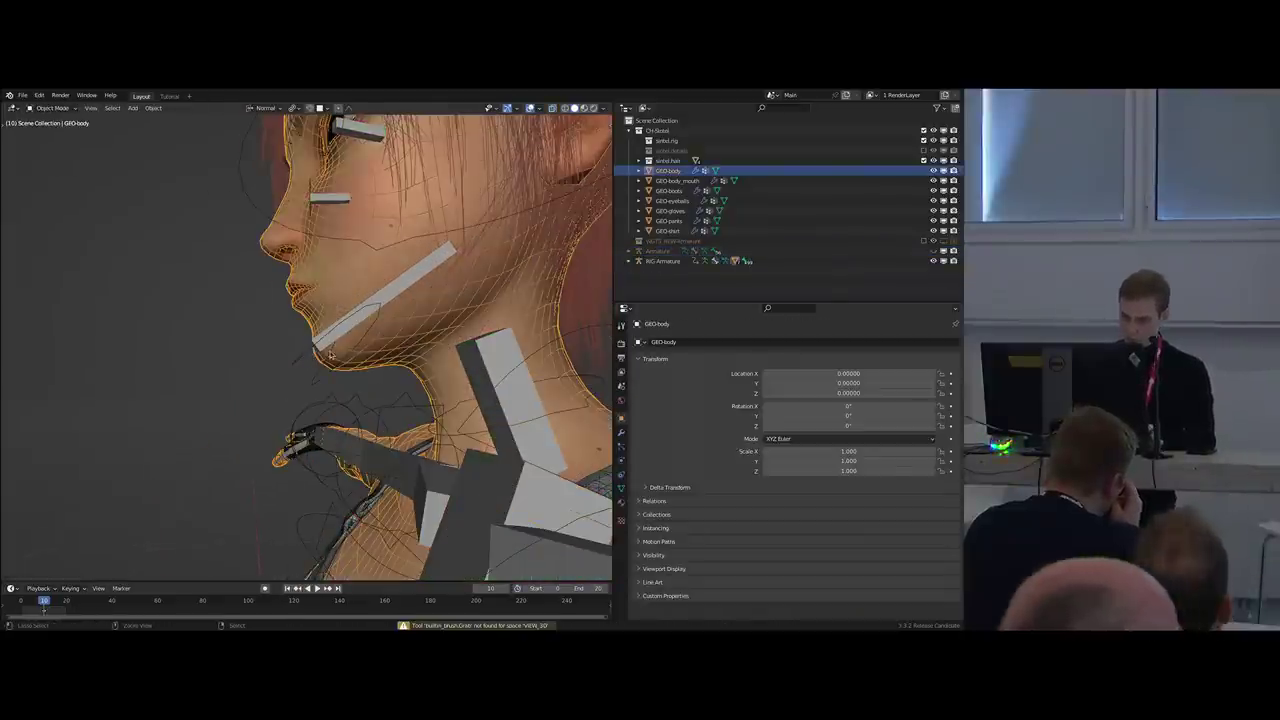
key("ctrl+Tab")
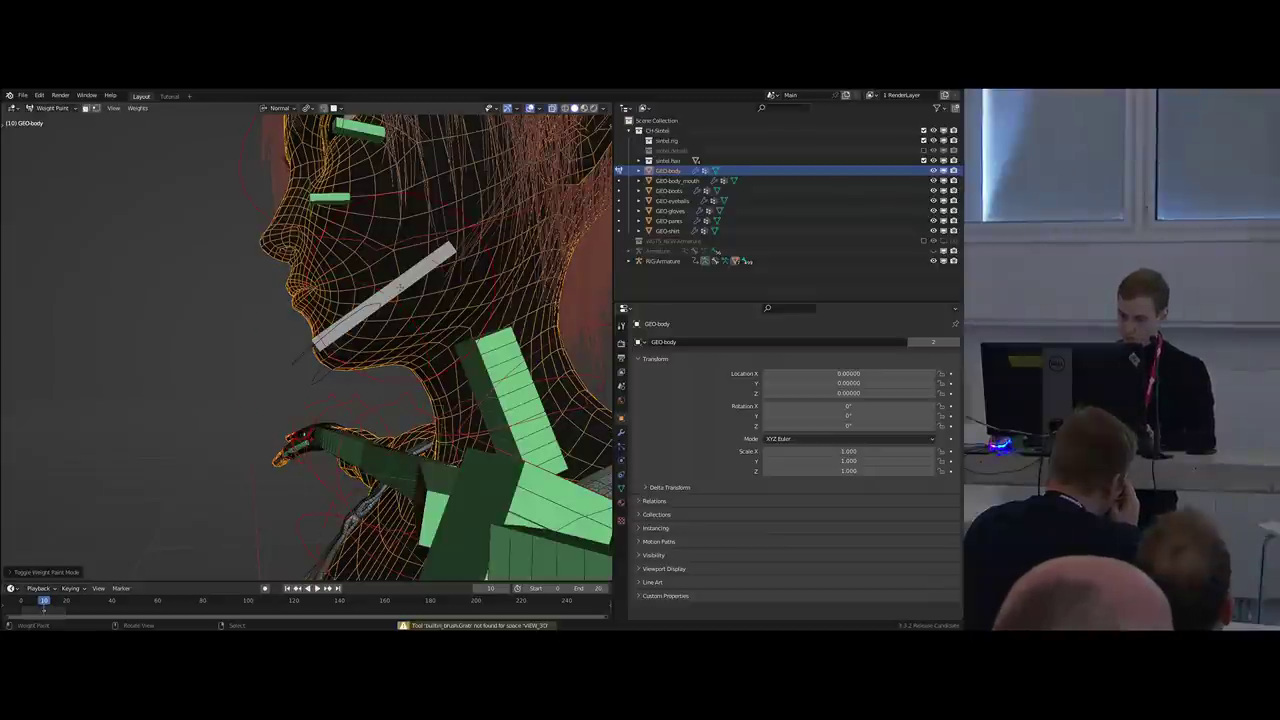
key("alt+h")
right_click(438, 305)
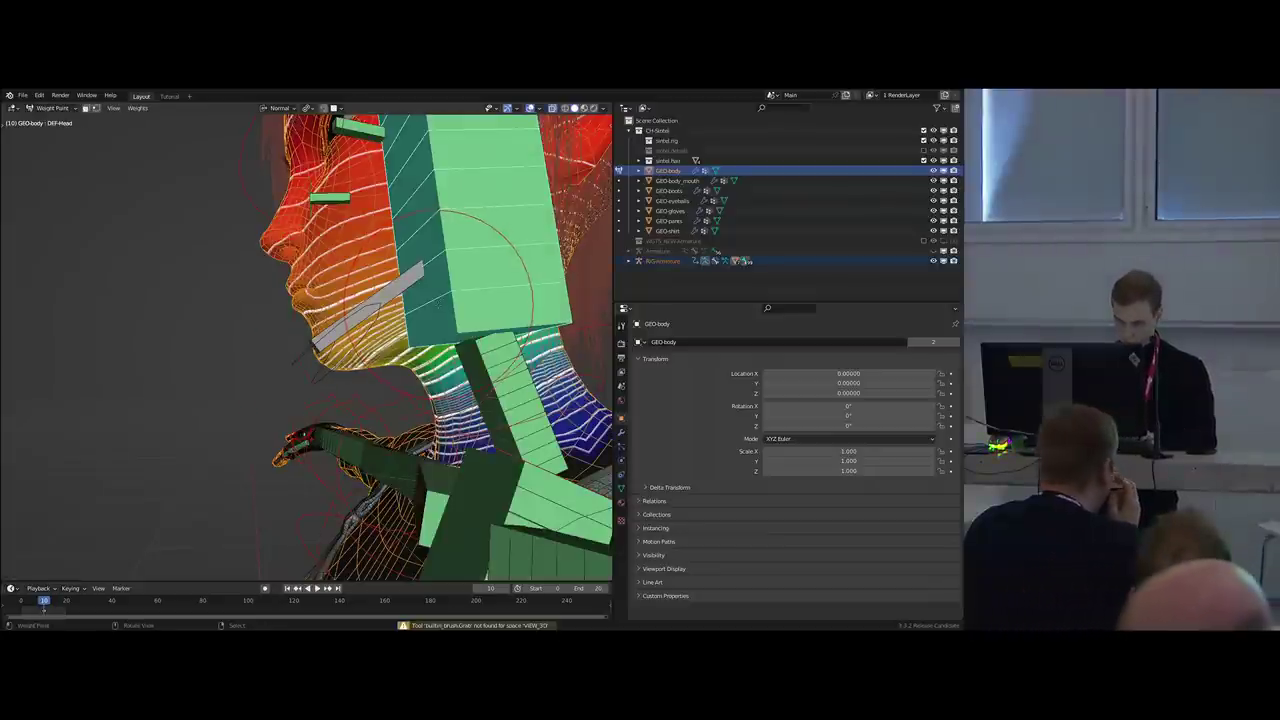
key("h")
right_click(385, 295)
Rotate the jaw deform bone slightly downward in side view.
key("r")
right_click(258, 378)
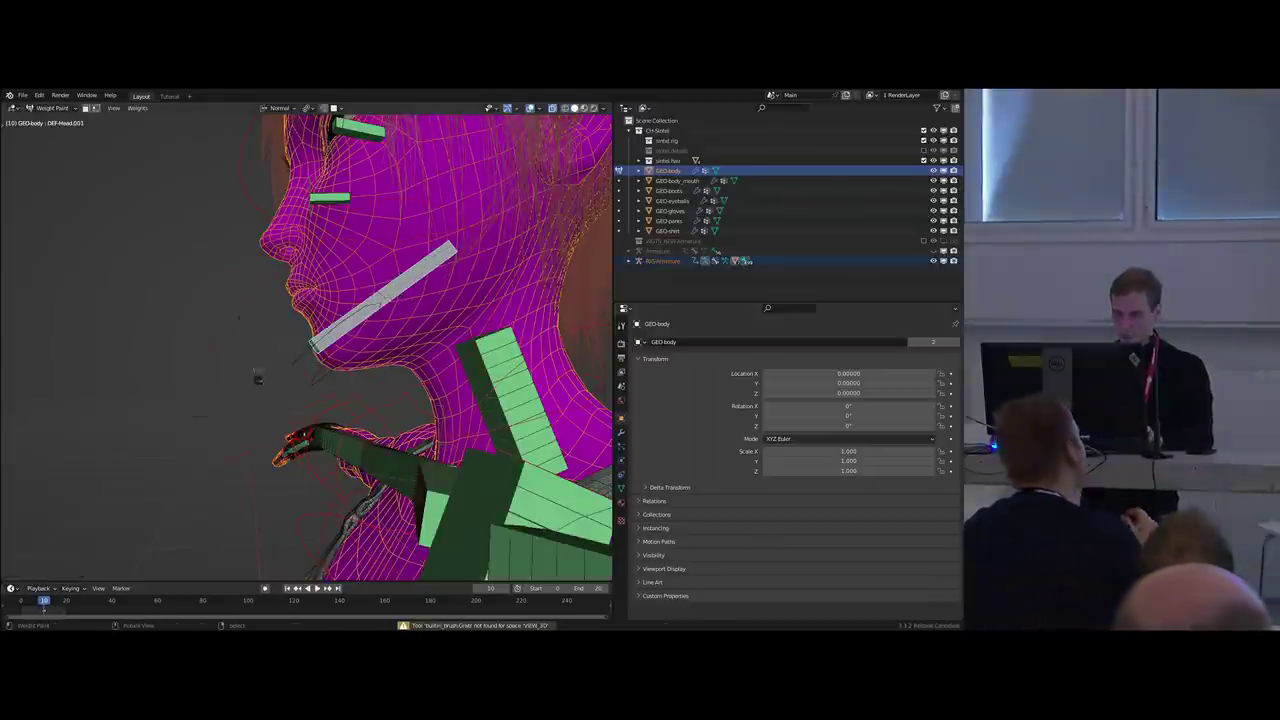
key("KP_3")
scroll(262, 382, "up", 3)
middle_click_drag(300, 400, 266, 394, "shift")
key("r")
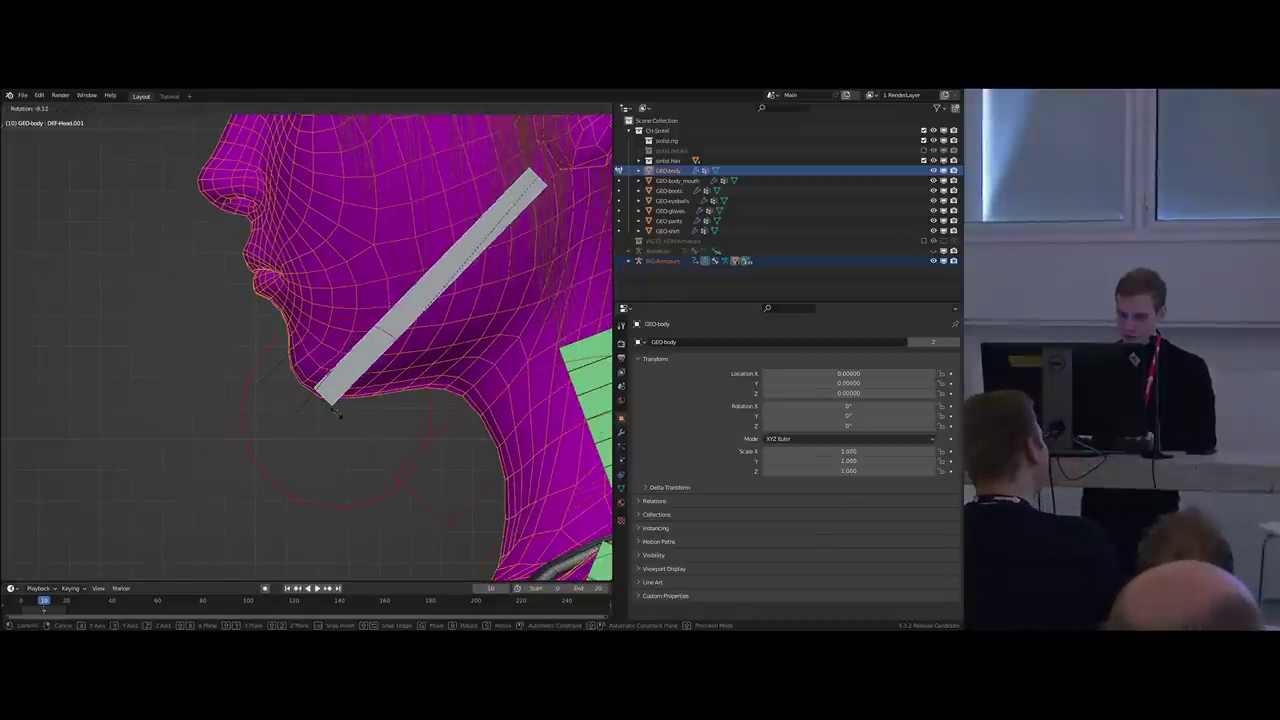
left_click(340, 413)
Select GEO-body's chin vertices in Edit Mode and grow the selection to cover the lower lip, jaw and underside of the chin.
key("Tab")
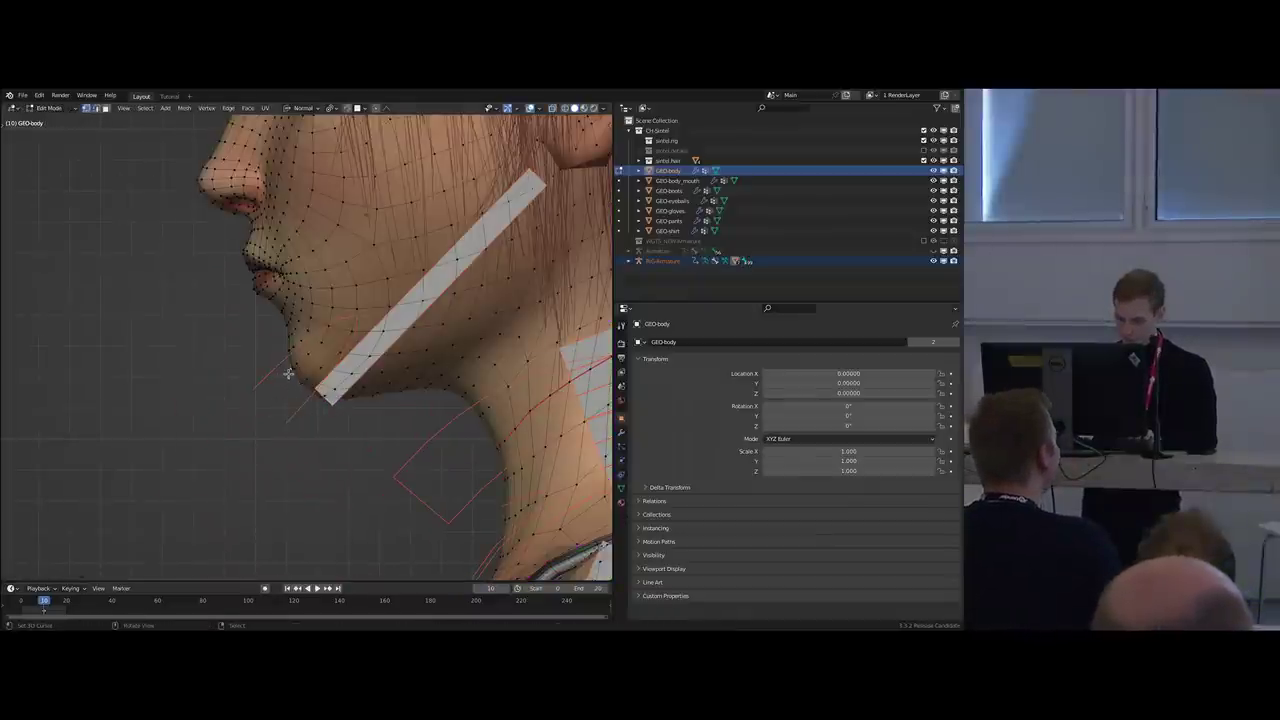
key("ctrl+KP_Add")
key("ctrl+KP_Add")
key("ctrl+KP_Add")
key("ctrl+KP_Add")
key("ctrl+KP_Add")
key("ctrl+KP_Add")
key("ctrl+KP_Add")
key("ctrl+KP_Add")
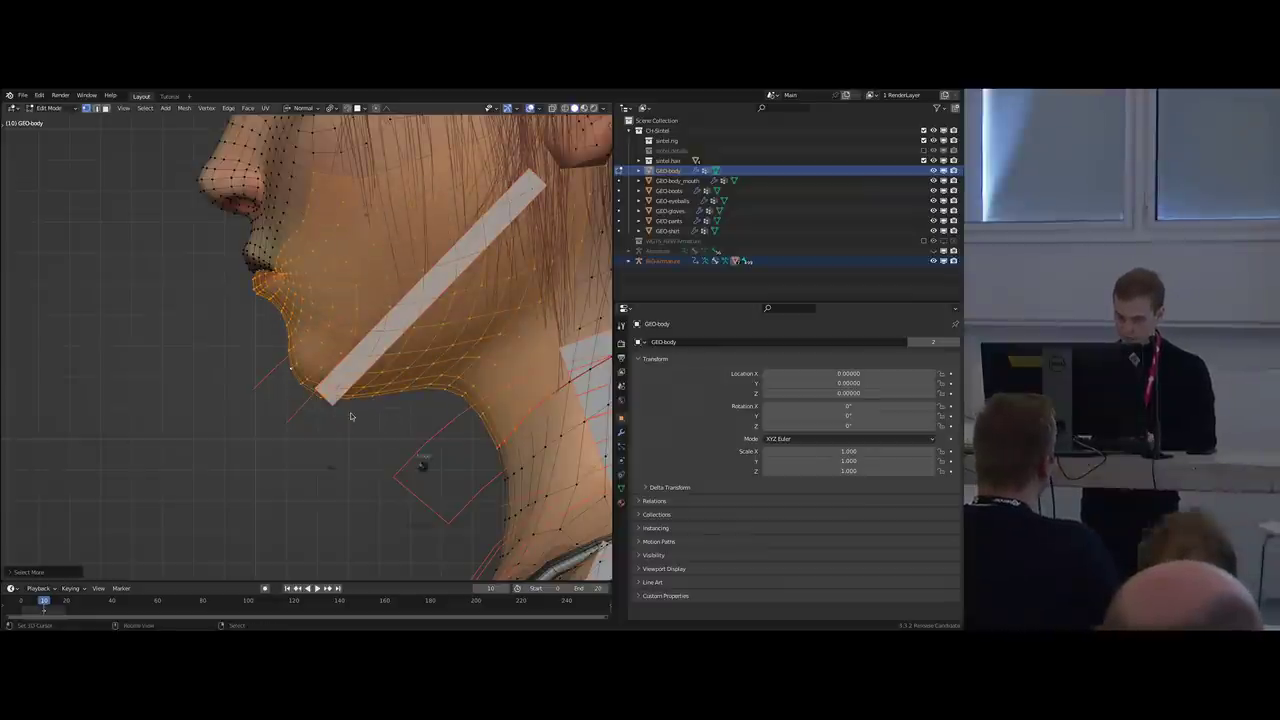
Go back to Weight Paint mode and rotate the jaw deform bone further down below the chin.
key("Tab")
key("r")
left_click(338, 414)
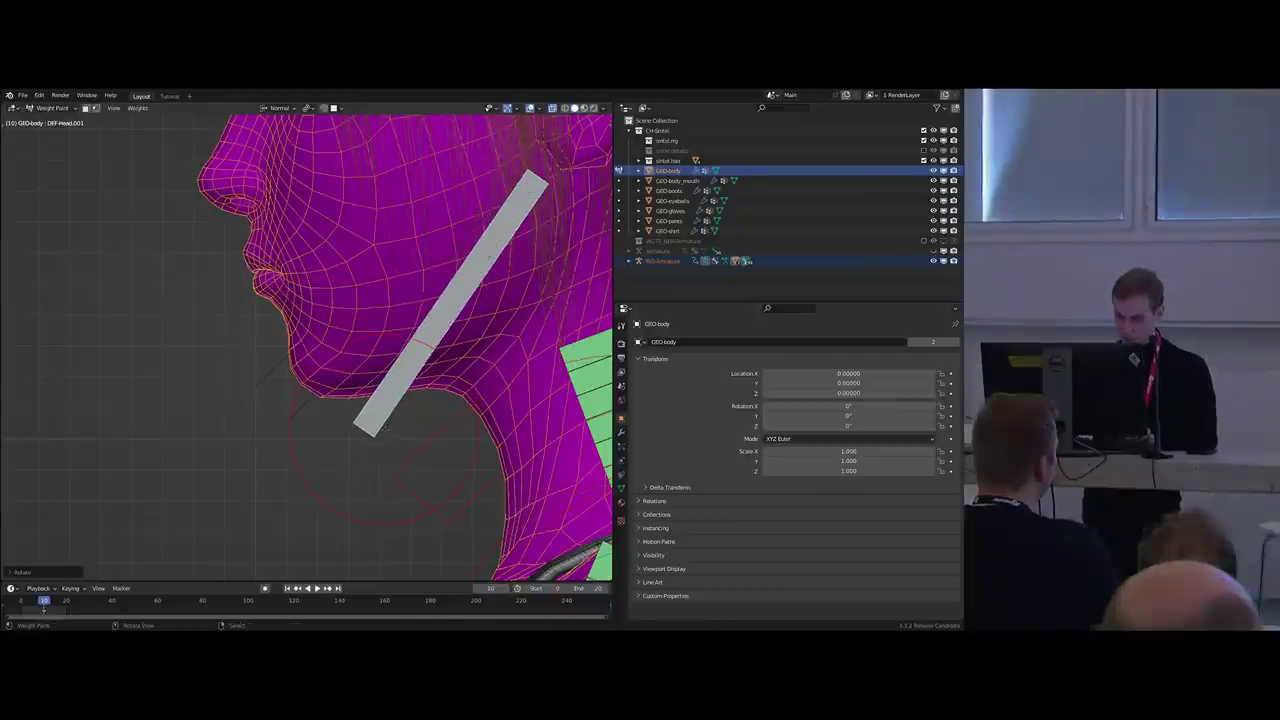
Show the model in wireframe shading and restrict weight painting to the selected vertices.
key("shift+z")
key("w")
left_click(343, 338)
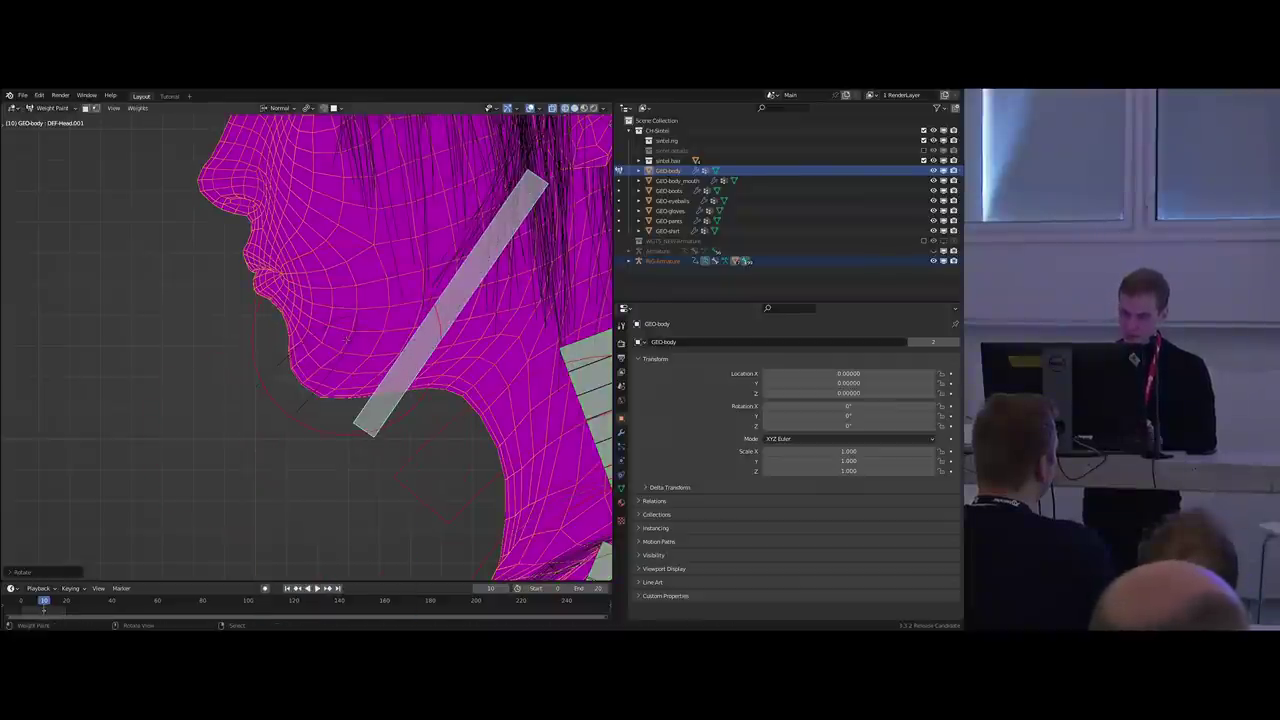
key("v")
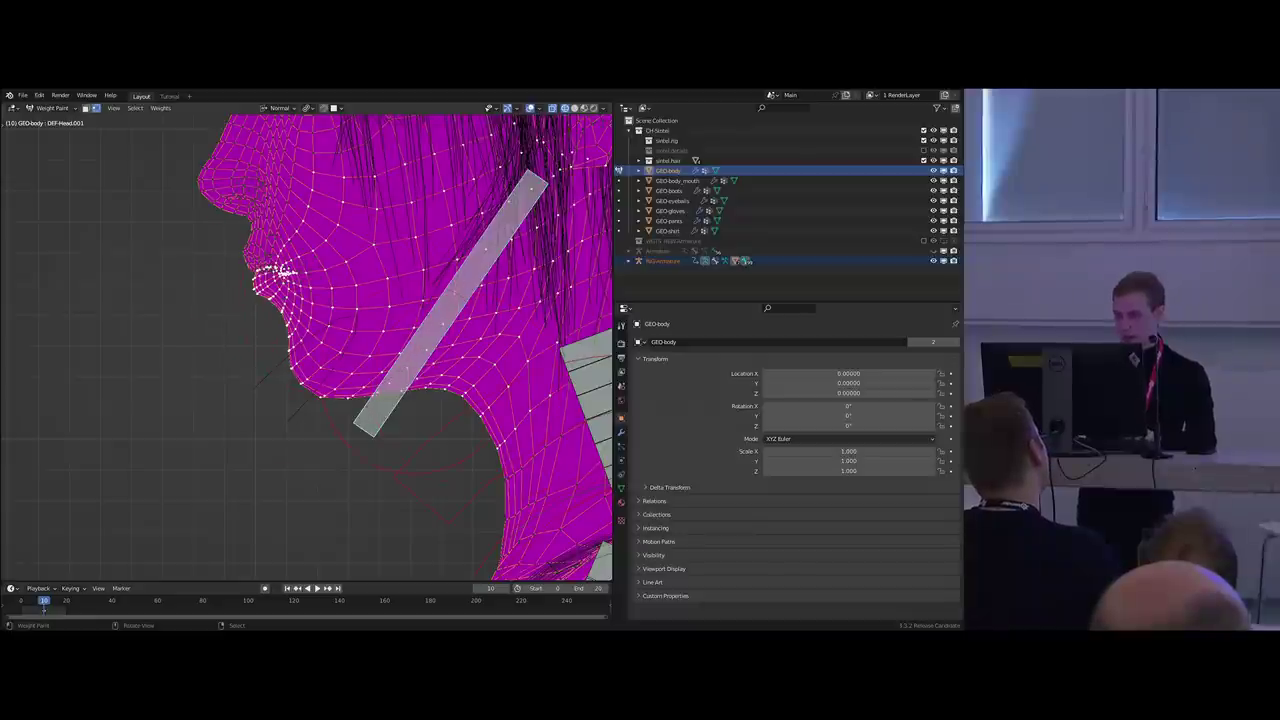
Paint the jaw bone's weights strongly over the chin and lower jaw, fading upward toward the lower lip and cheeks.
mouse_move(335, 378)
left_mouse_down()
mouse_move(400, 404)
mouse_move(425, 372)
mouse_move(390, 391)
left_mouse_up()
mouse_move(300, 345)
left_mouse_down()
mouse_move(358, 304)
mouse_move(396, 325)
mouse_move(358, 242)
mouse_move(505, 325)
mouse_move(540, 392)
left_mouse_up()
middle_click_drag(548, 401, 500, 393, "shift")
left_click_drag(500, 393, 490, 436)
mouse_move(490, 436)
left_mouse_down()
mouse_move(524, 286)
mouse_move(480, 158)
mouse_move(290, 284)
left_mouse_up()
middle_click_drag(230, 298, 304, 232)
scroll(304, 240, "up", 2)
mouse_move(300, 360)
left_mouse_down()
mouse_move(320, 352)
mouse_move(318, 318)
left_mouse_up()
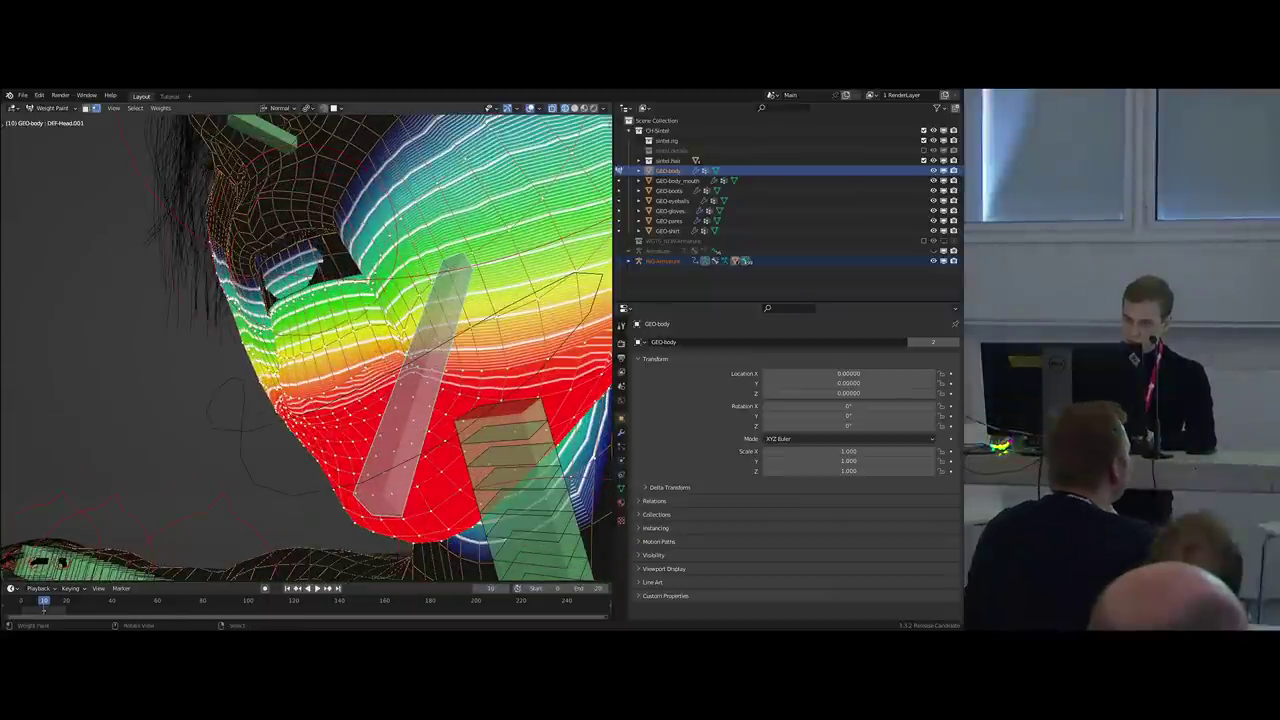
Enable GEO-body's Armature modifier in Edit Mode and on the editing cage.
key("Tab")
left_click(622, 433)
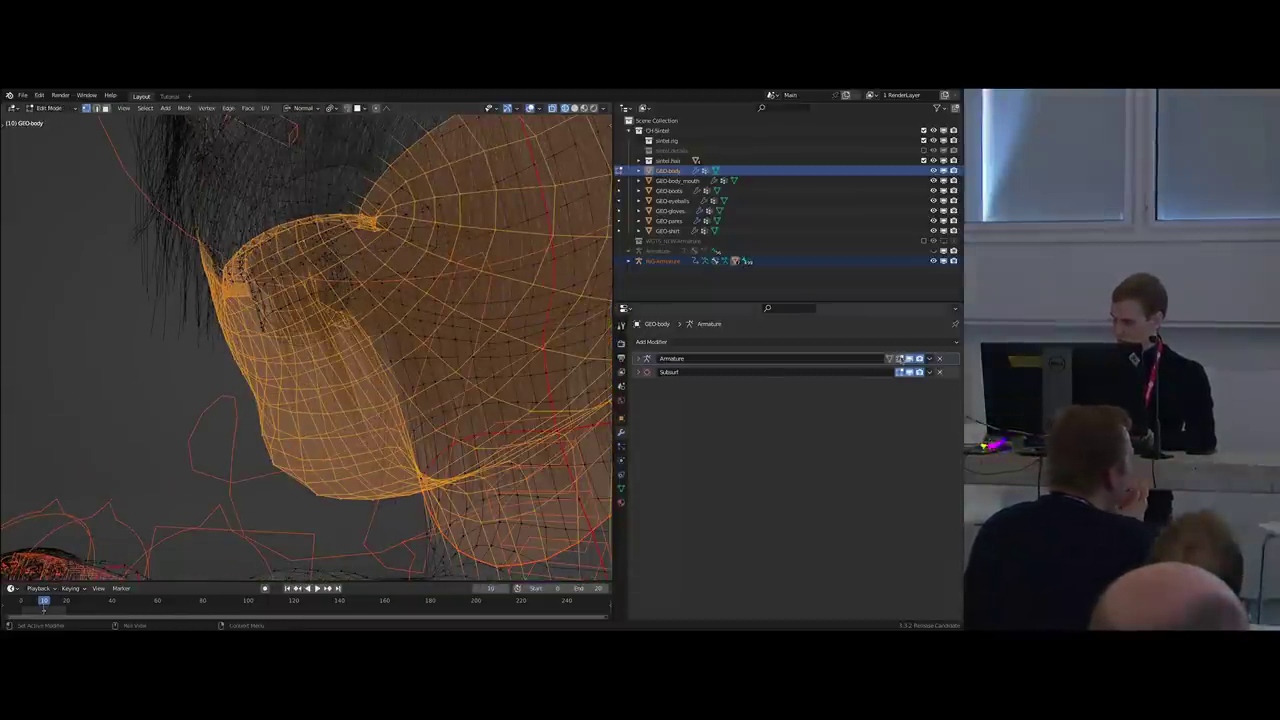
left_click(900, 360)
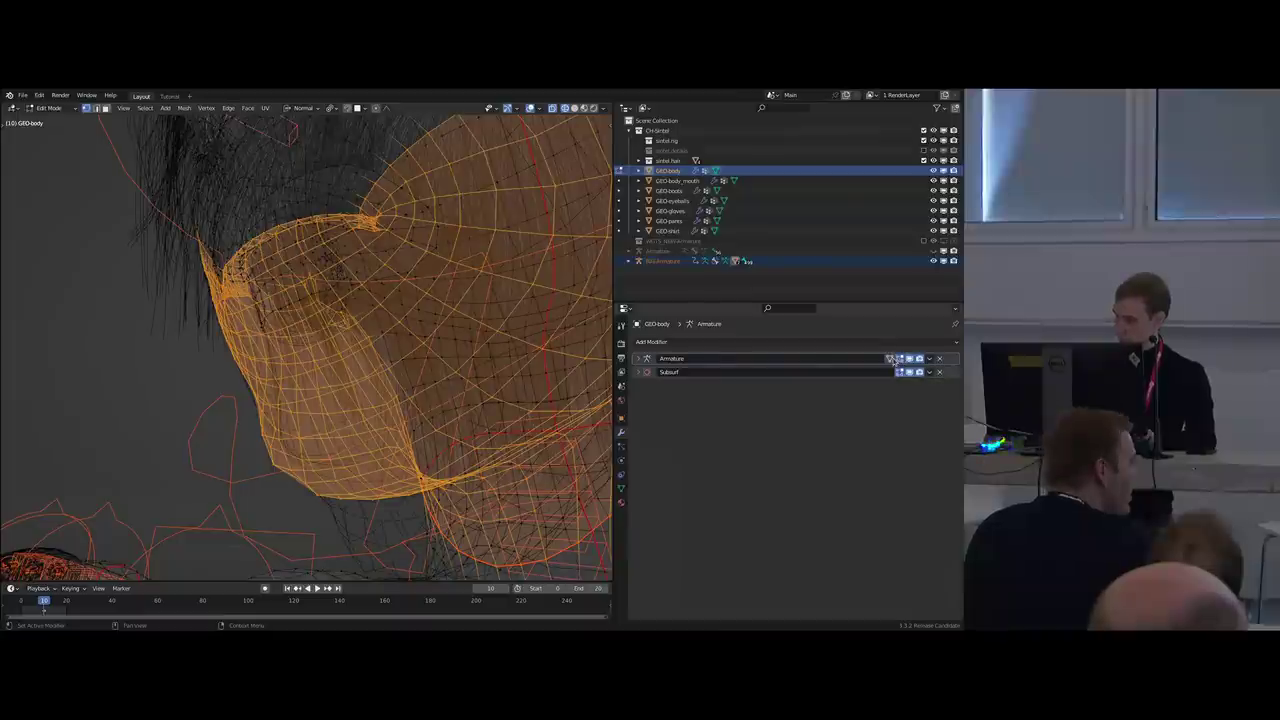
left_click(890, 359)
Clear the selection and select the vertex loop around the inside of the mouth opening.
mouse_move(395, 322)
middle_mouse_down()
mouse_move(340, 323)
mouse_move(391, 322)
mouse_move(397, 307)
mouse_move(372, 294)
mouse_move(403, 254)
middle_mouse_up()
key("shift+z")
key("alt+a")
right_click(358, 276, "alt")
key("shift+z")
scroll(412, 232, "up", 2)
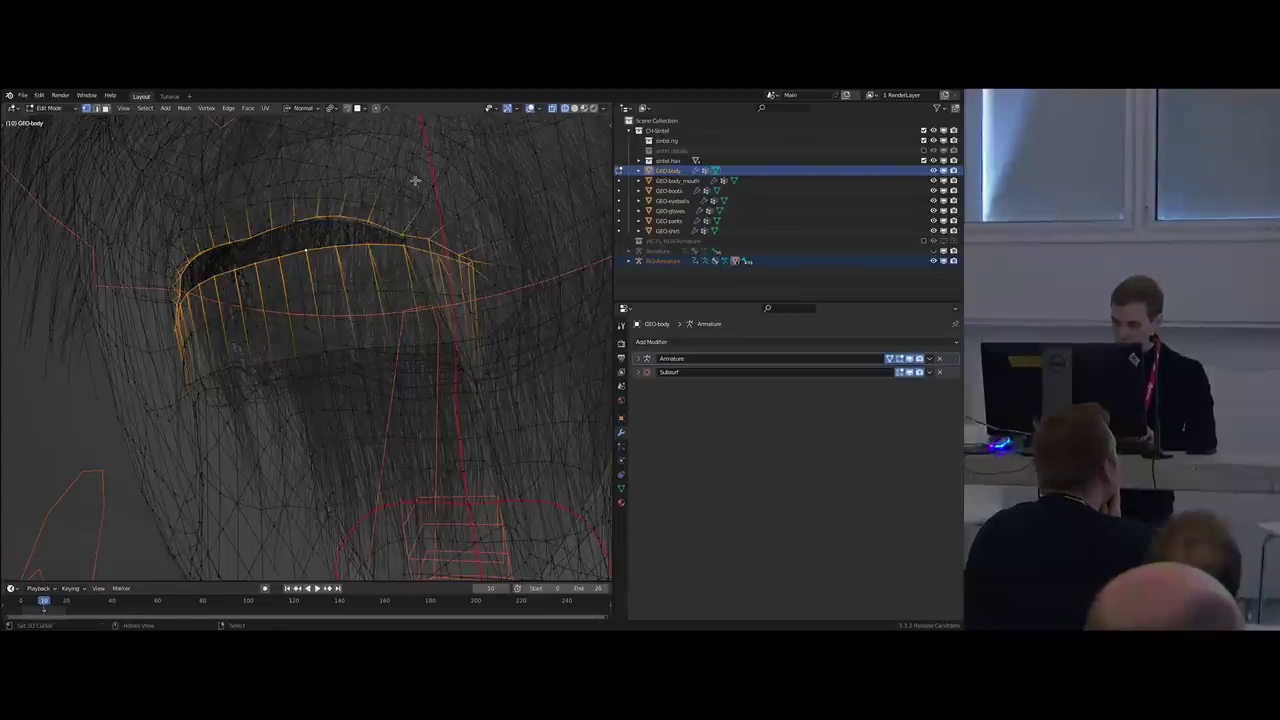
left_click(517, 109)
left_click(518, 110)
Remove the upper-lip vertices from the mouth loop selection with Circle Select.
key("c")
mouse_move(428, 210)
middle_mouse_down()
mouse_move(472, 228)
mouse_move(190, 217)
mouse_move(141, 252)
middle_mouse_up()
key("Escape")
key("c")
key("Escape")
Return to Weight Paint mode and paint the jaw bone's weights along the lower edge of the mouth opening.
key("ctrl+Tab")
left_click(246, 286)
middle_click_drag(246, 286, 285, 262)
left_click_drag(290, 285, 232, 302)
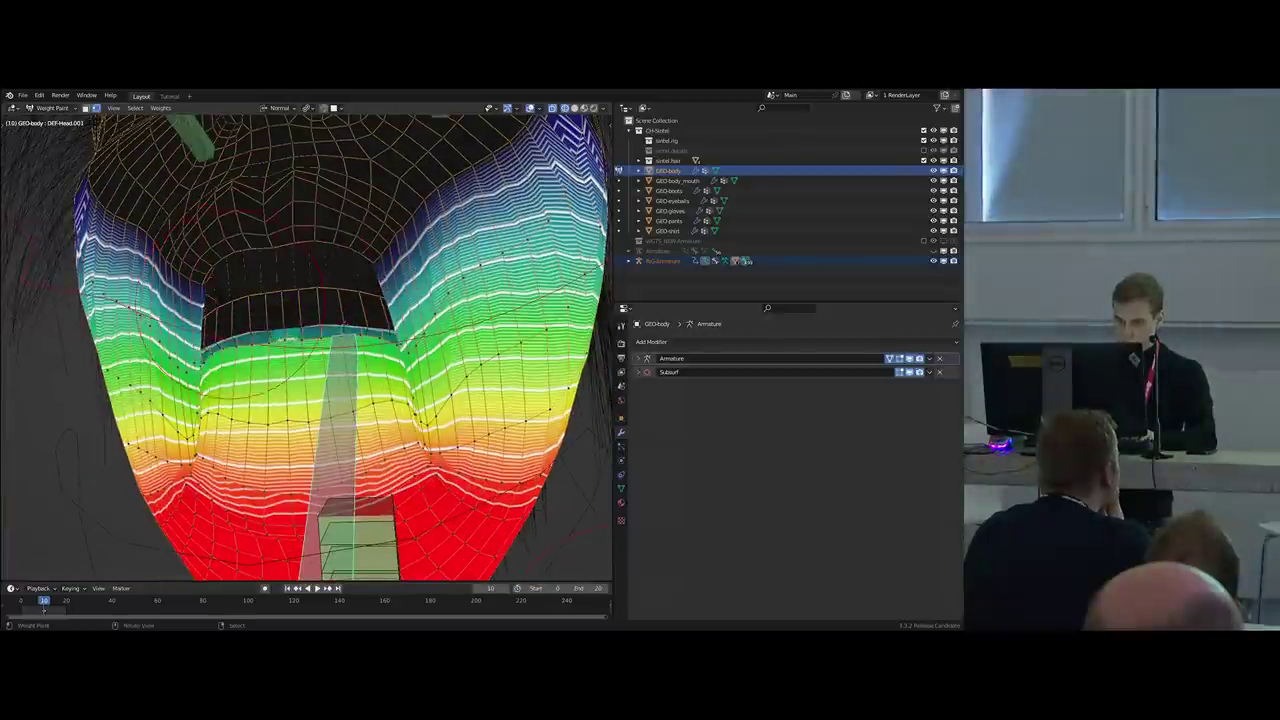
Select the edge loops around the body mesh's mouth opening, trim the selection with Circle Select, and return to weight painting.
middle_click_drag(380, 300, 281, 291)
key("Tab")
right_click(280, 288, "alt")
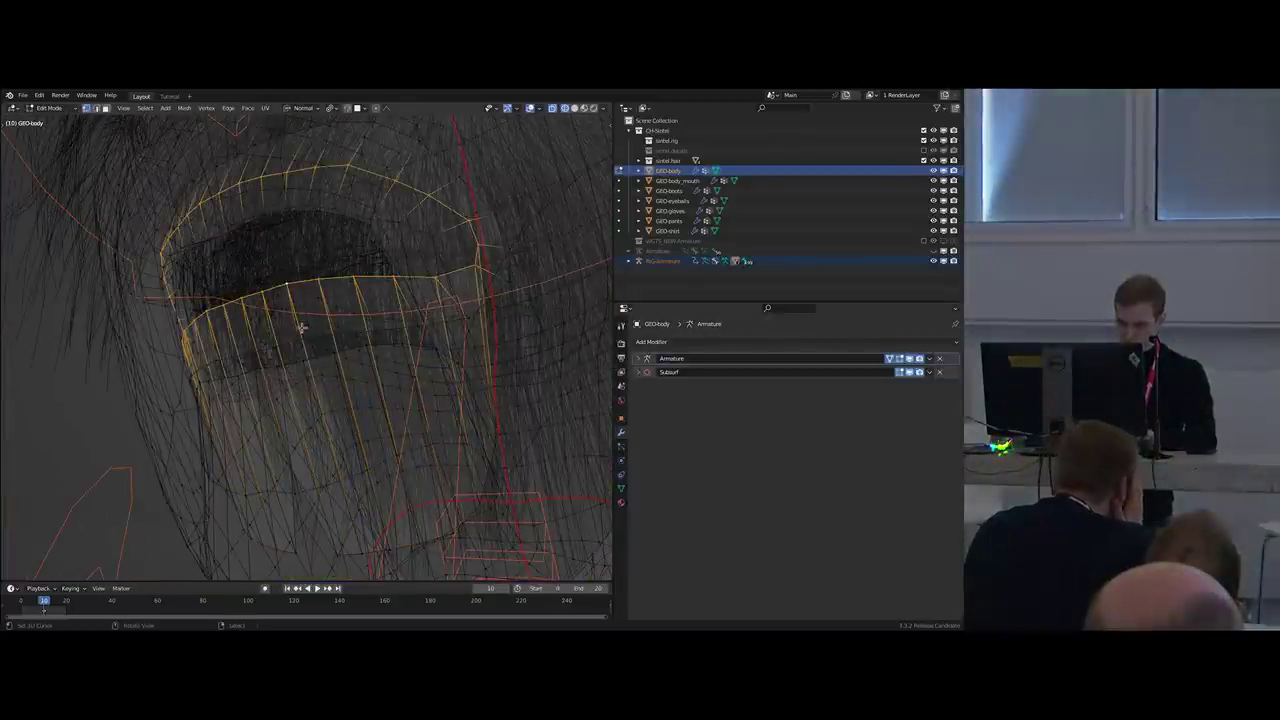
middle_click_drag(336, 342, 402, 313)
key("c")
mouse_move(490, 262)
middle_mouse_down()
mouse_move(486, 236)
mouse_move(314, 184)
mouse_move(141, 268)
mouse_move(129, 289)
middle_mouse_up()
key("Escape")
key("Tab")
Paint DEF-Head.001 weight across the masked lip vertices, and turn off the vertex selection mask.
middle_click_drag(429, 426, 355, 440)
mouse_move(405, 315)
left_mouse_down()
mouse_move(122, 325)
mouse_move(300, 338)
left_mouse_up()
mouse_move(343, 436)
middle_mouse_down()
mouse_move(345, 515)
mouse_move(472, 552)
mouse_move(518, 525)
middle_mouse_up()
key("v")
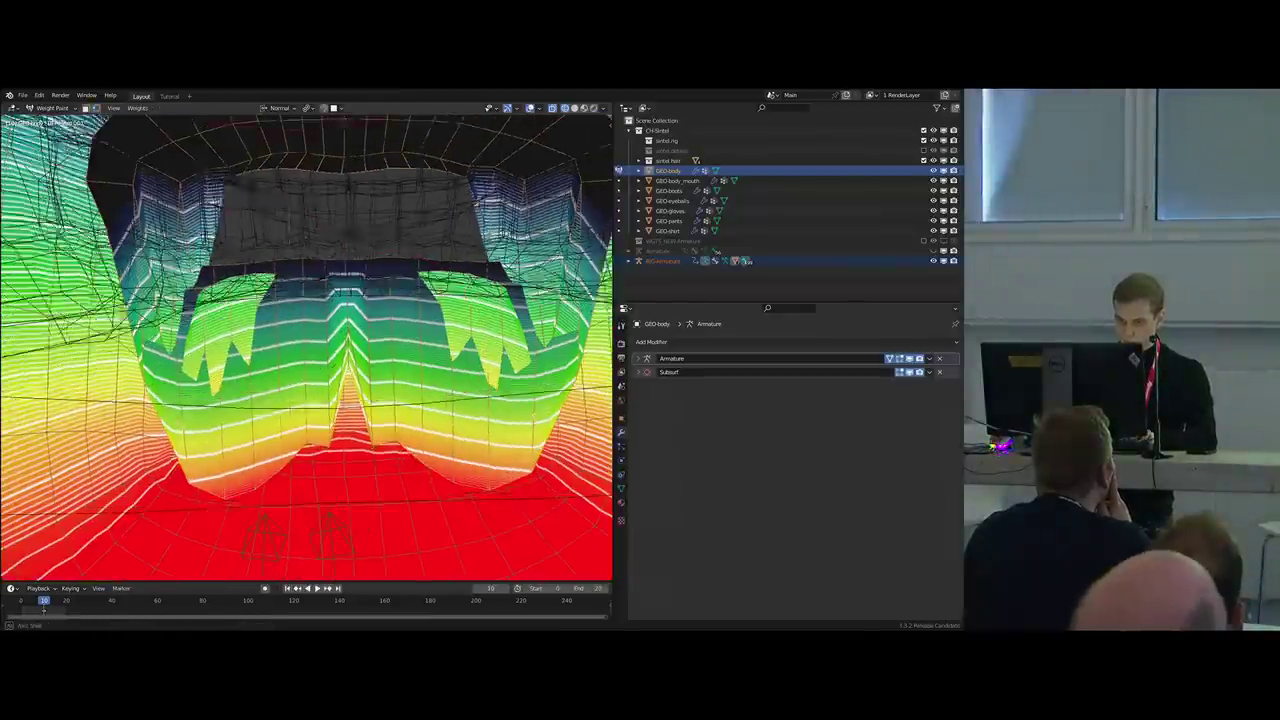
key("w")
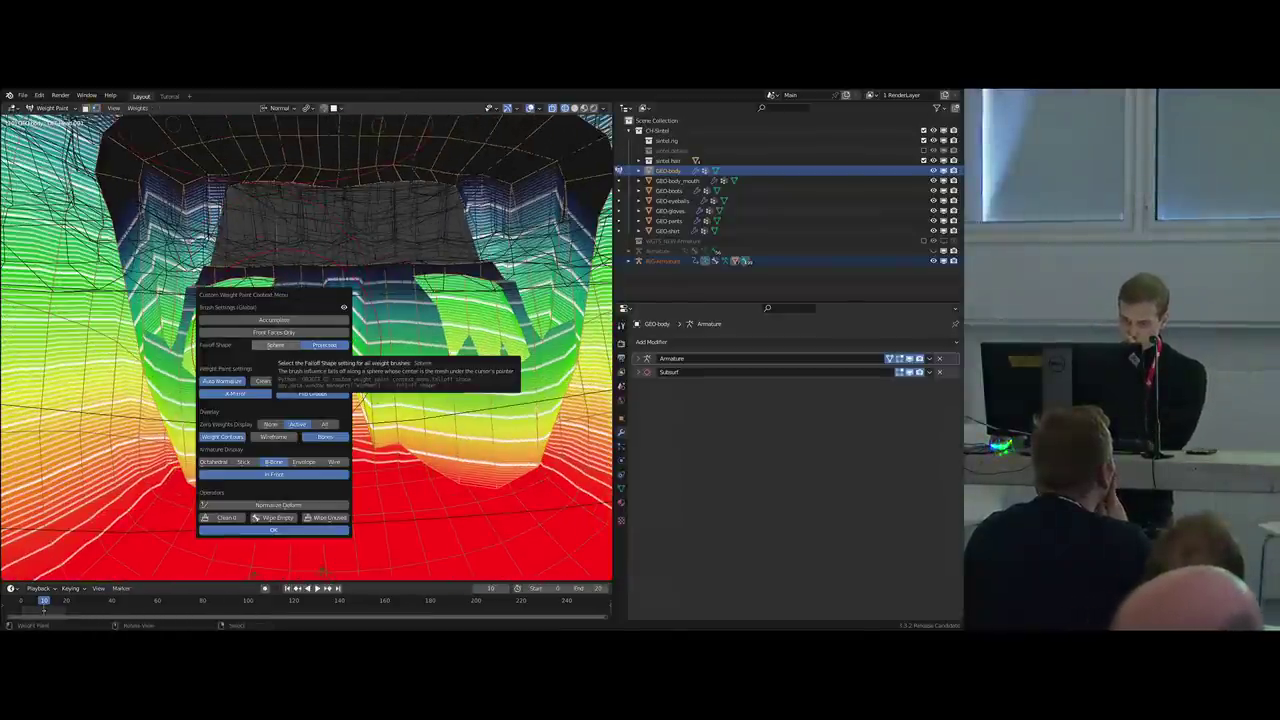
key("Escape")
mouse_move(290, 350)
middle_mouse_down()
mouse_move(390, 395)
mouse_move(505, 415)
mouse_move(372, 375)
mouse_move(338, 338)
middle_mouse_up()
scroll(339, 338, "up", 3)
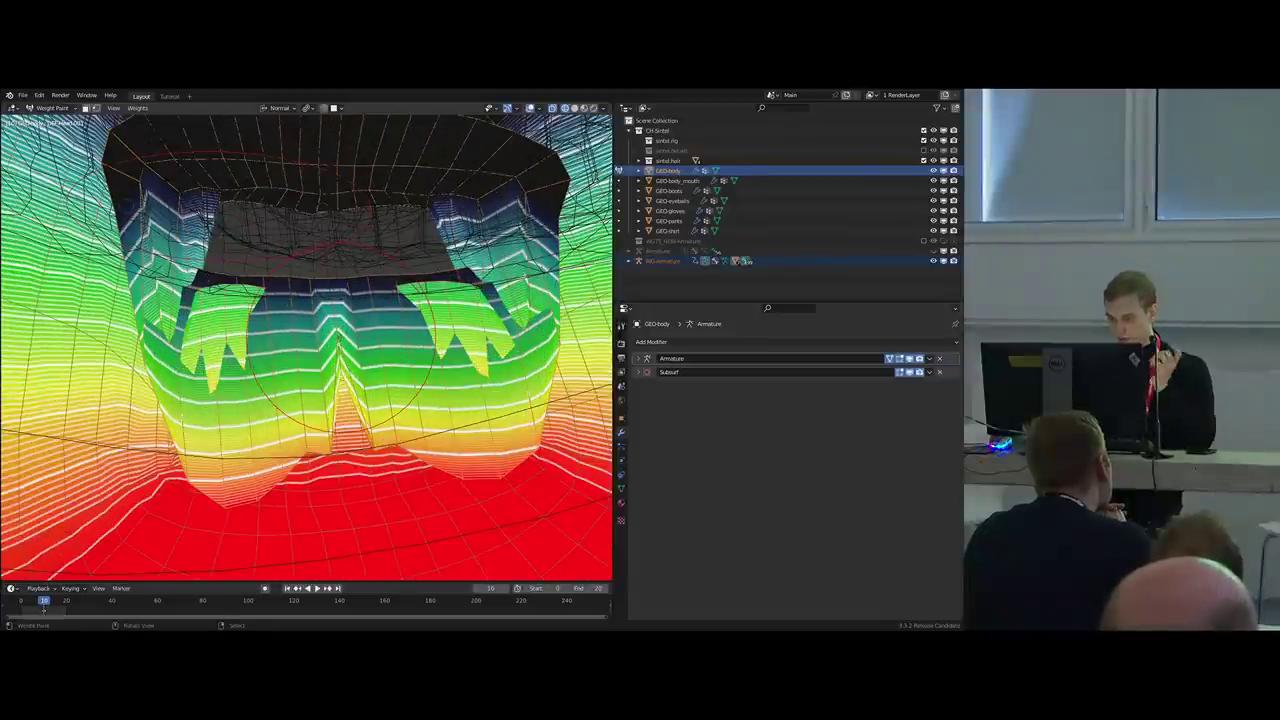
key("w")
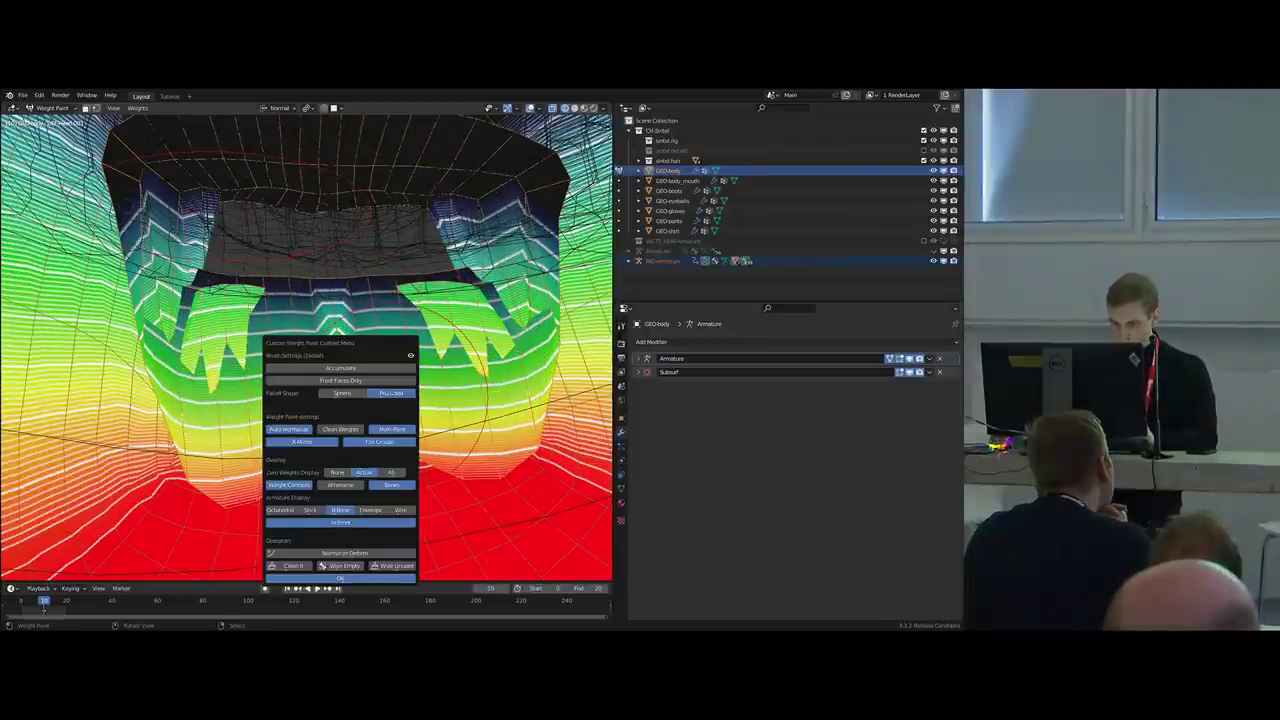
key("Escape")
Expand the Draw brush's settings and examine its Falloff Shape options.
key("n")
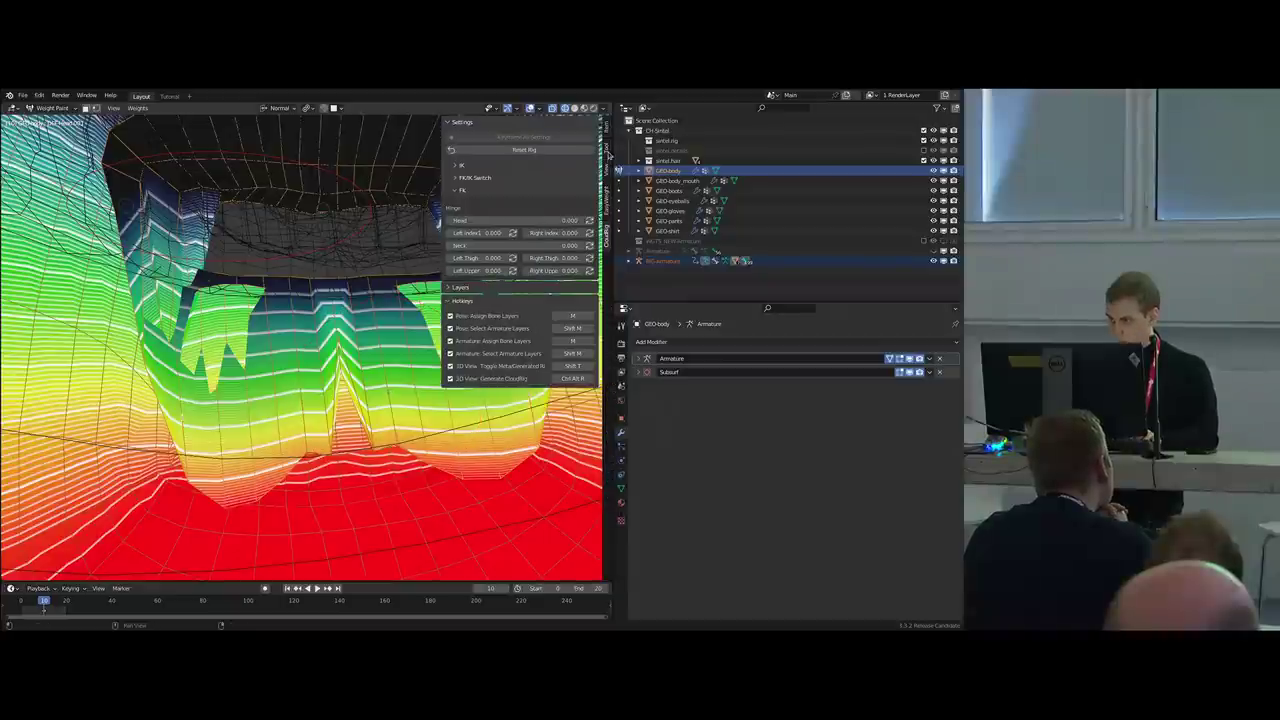
left_click(607, 127)
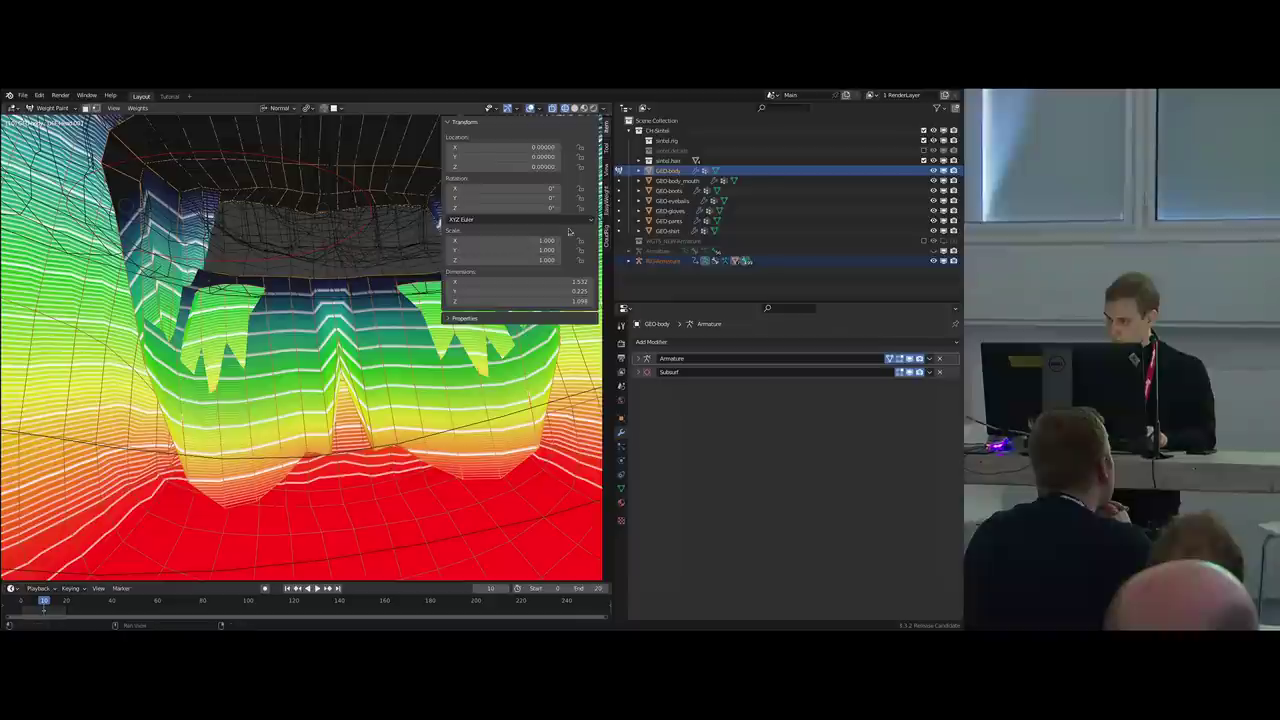
left_click(607, 152)
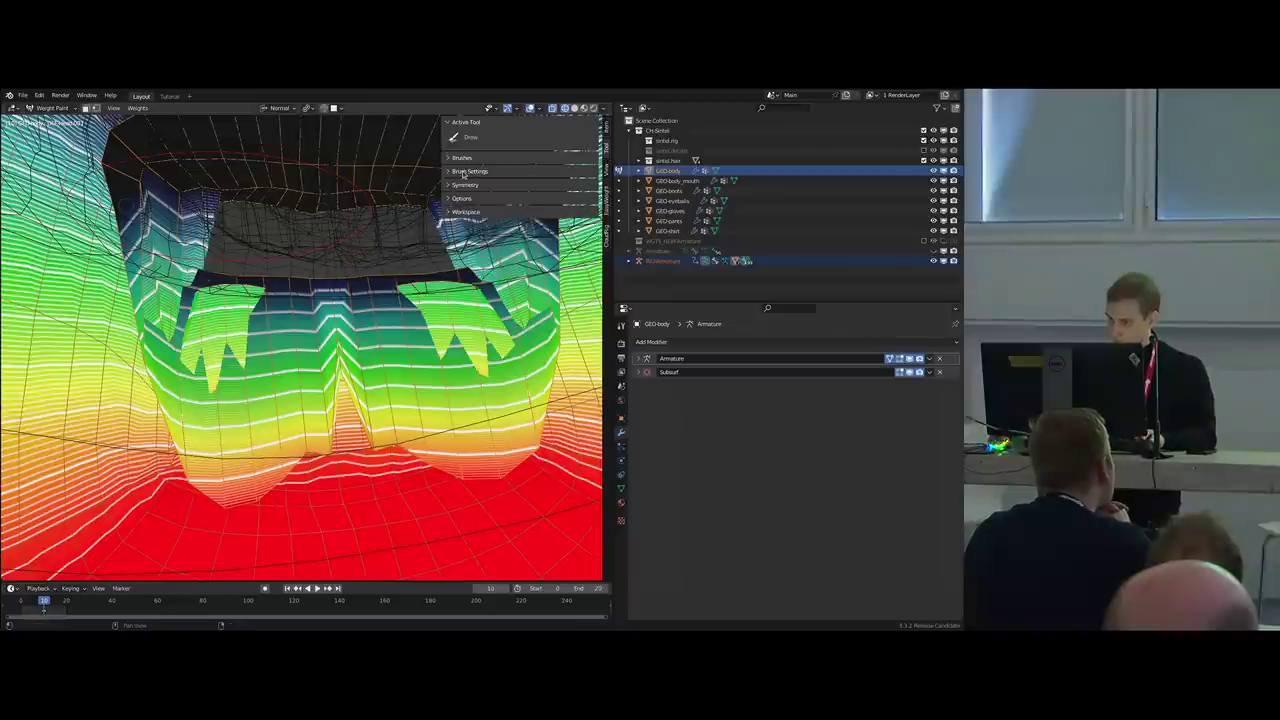
left_click(463, 172)
left_click(467, 269)
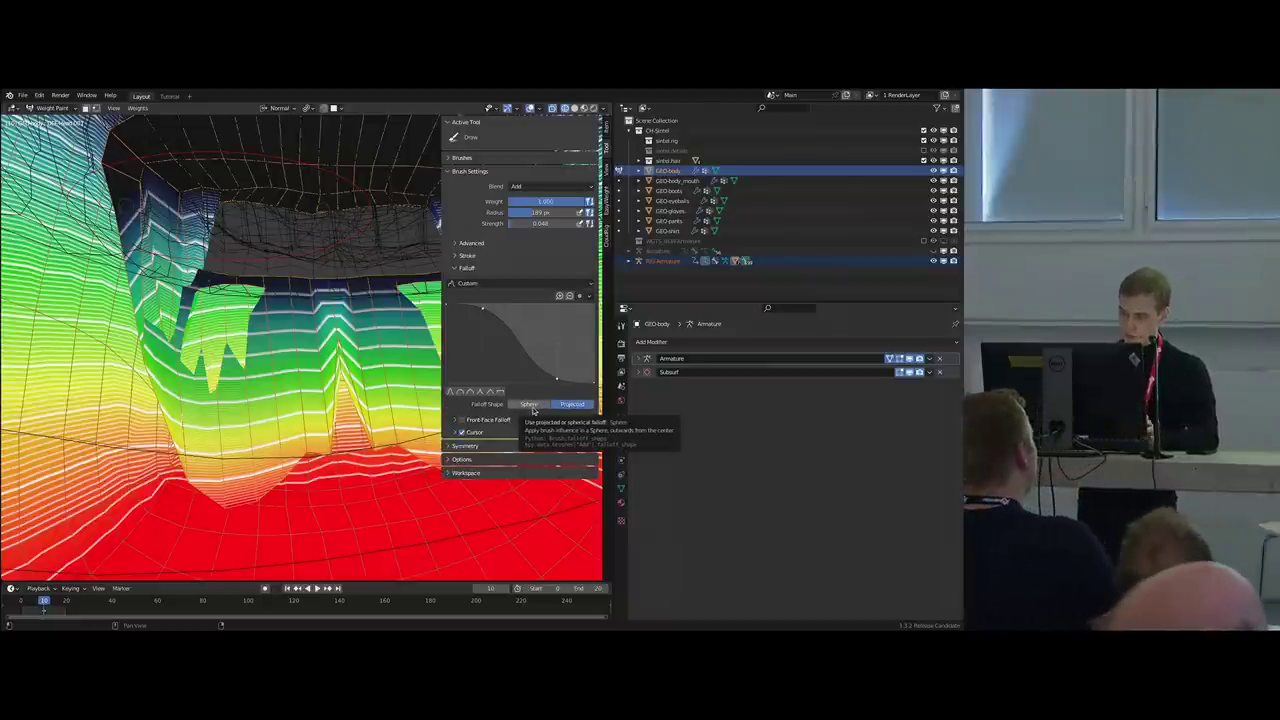
left_click(532, 405)
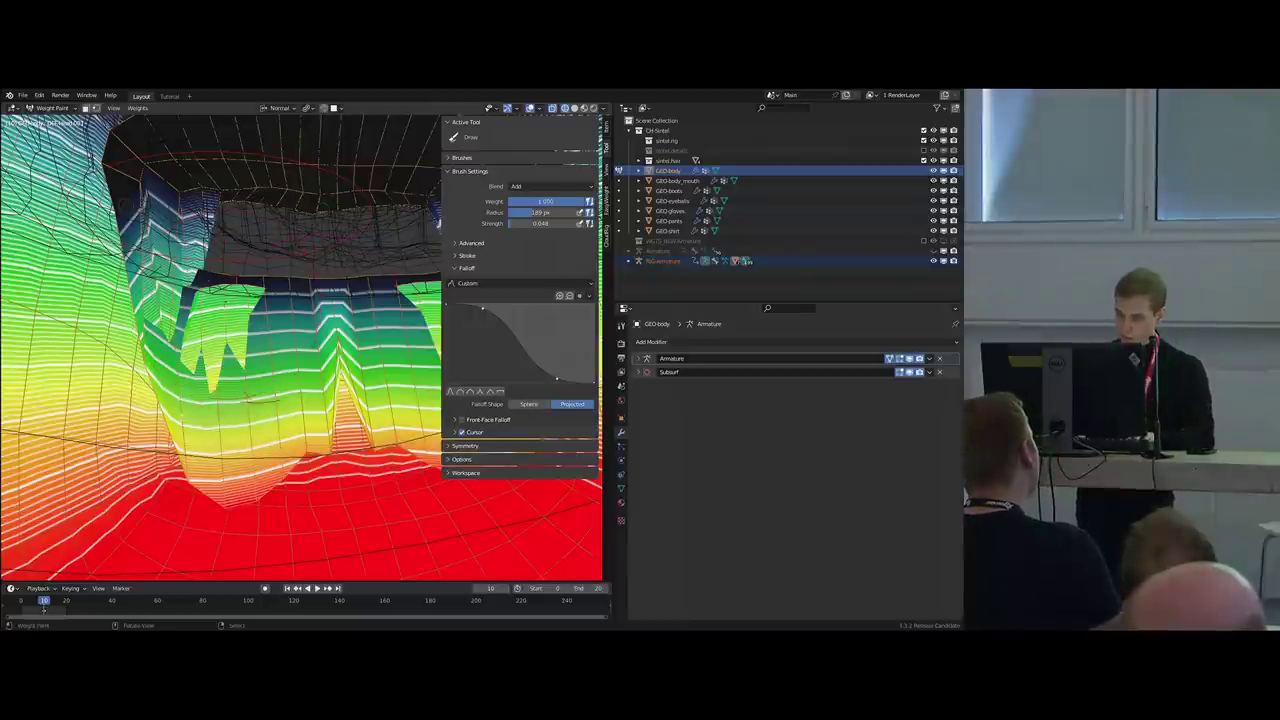
key("n")
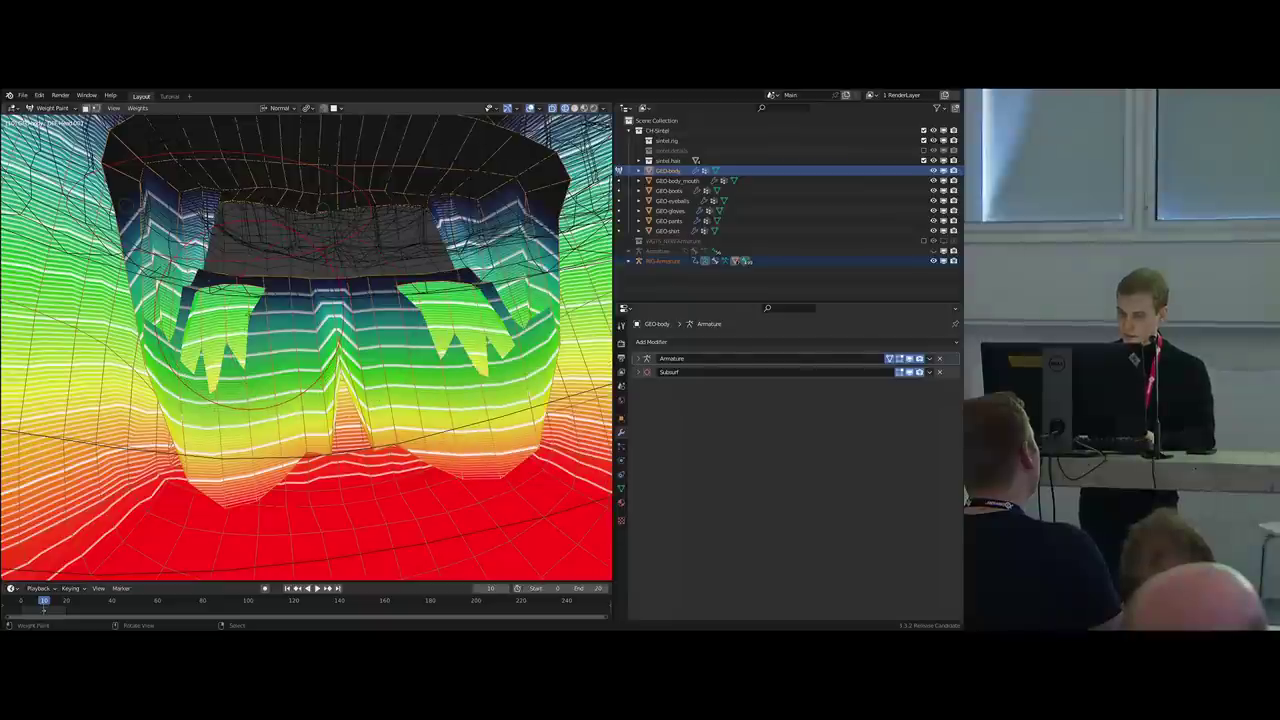
Set the Draw brush's Falloff Shape to Sphere.
scroll(256, 315, "down", 9)
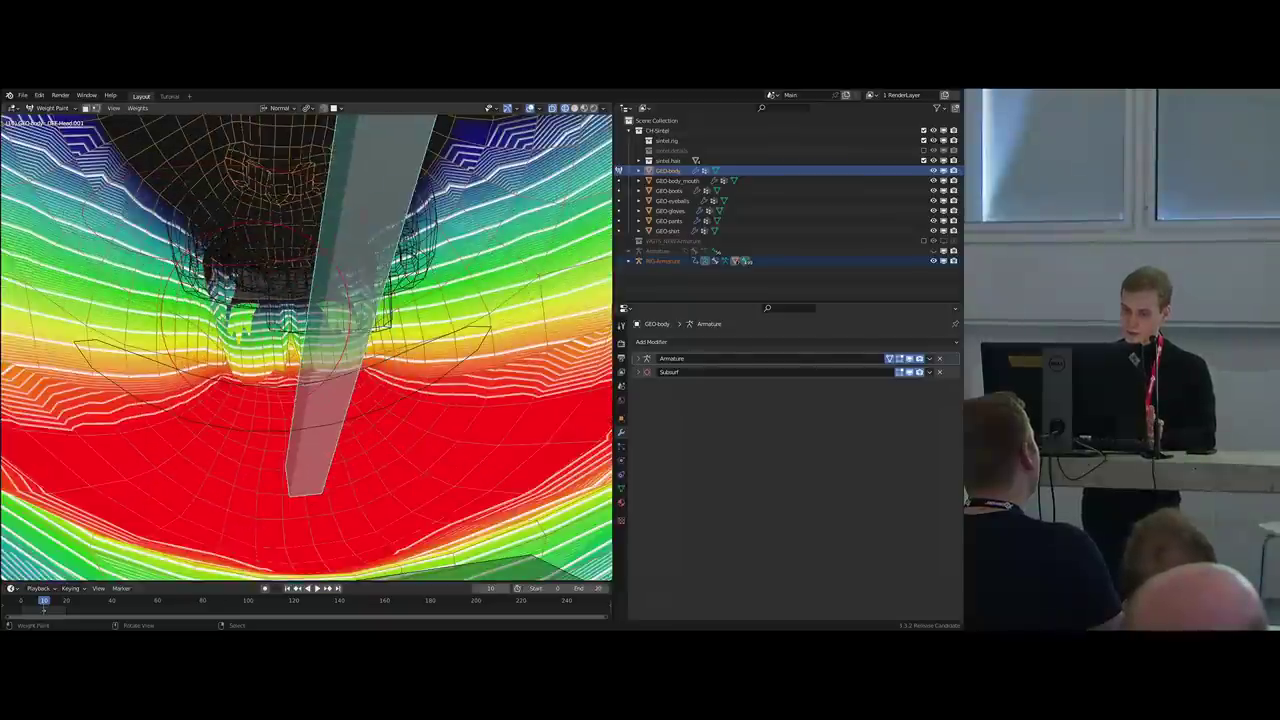
scroll(259, 316, "up", 2)
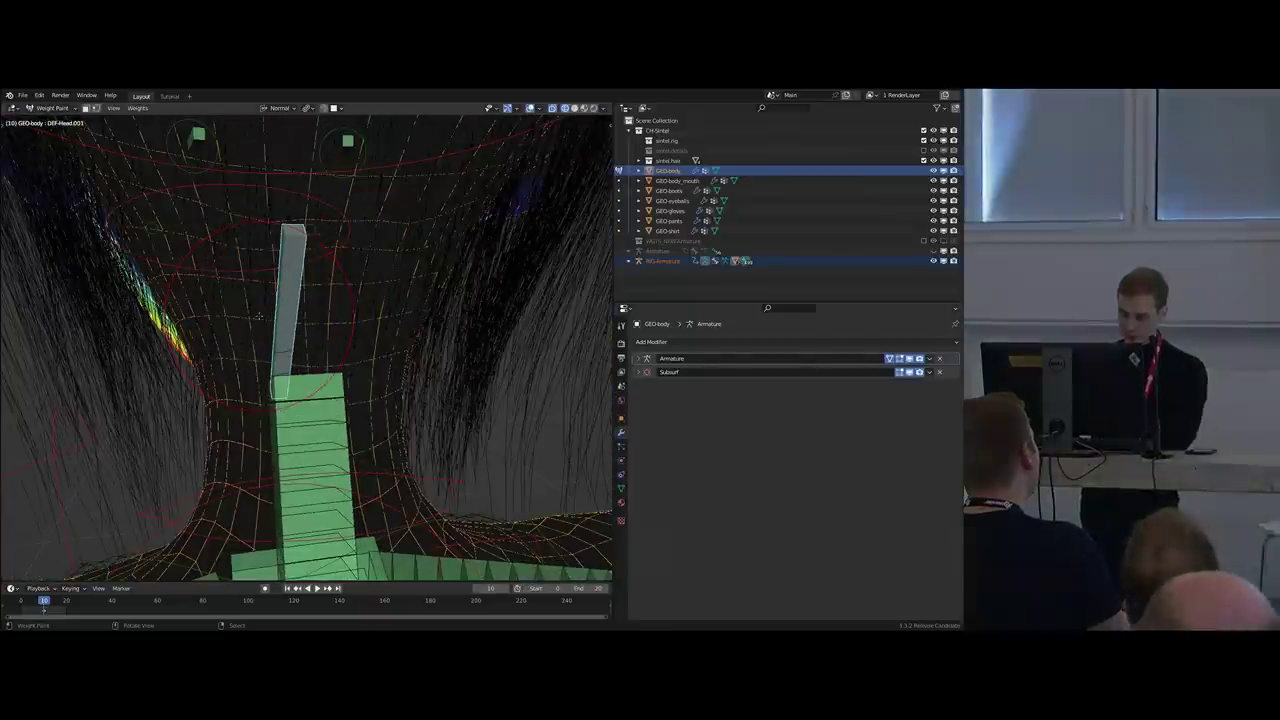
scroll(259, 316, "up", 5)
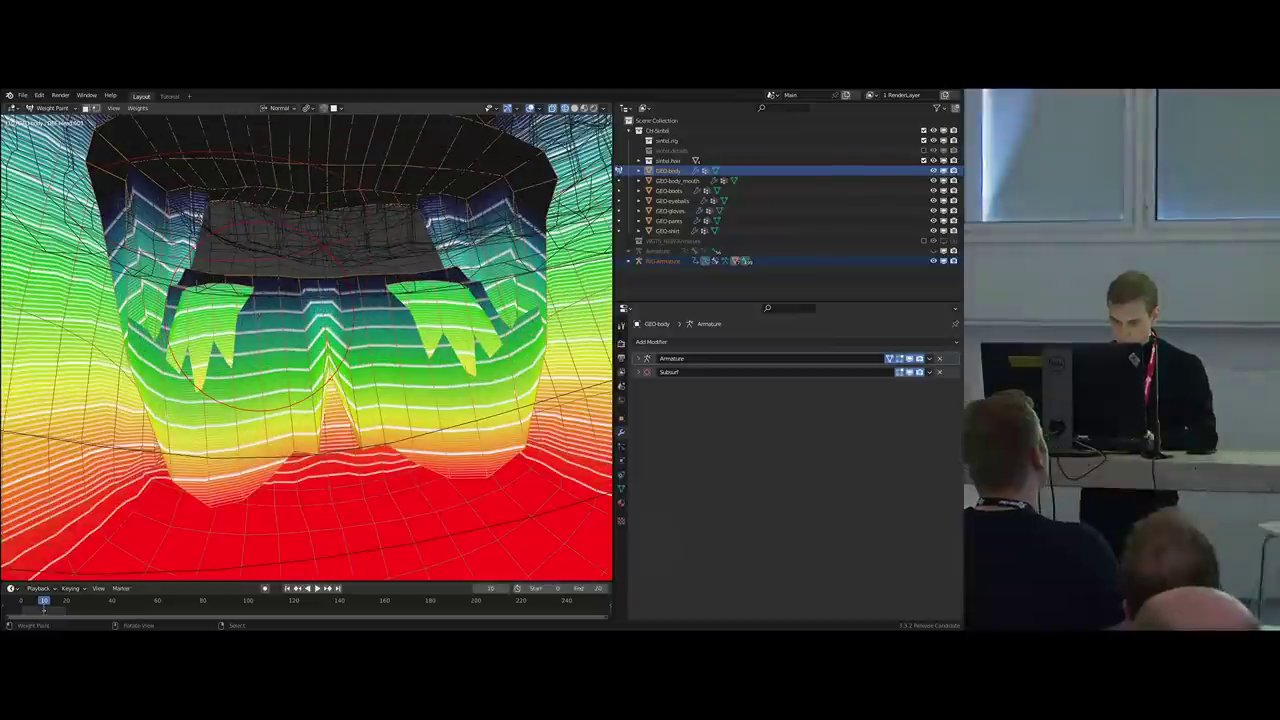
key("n")
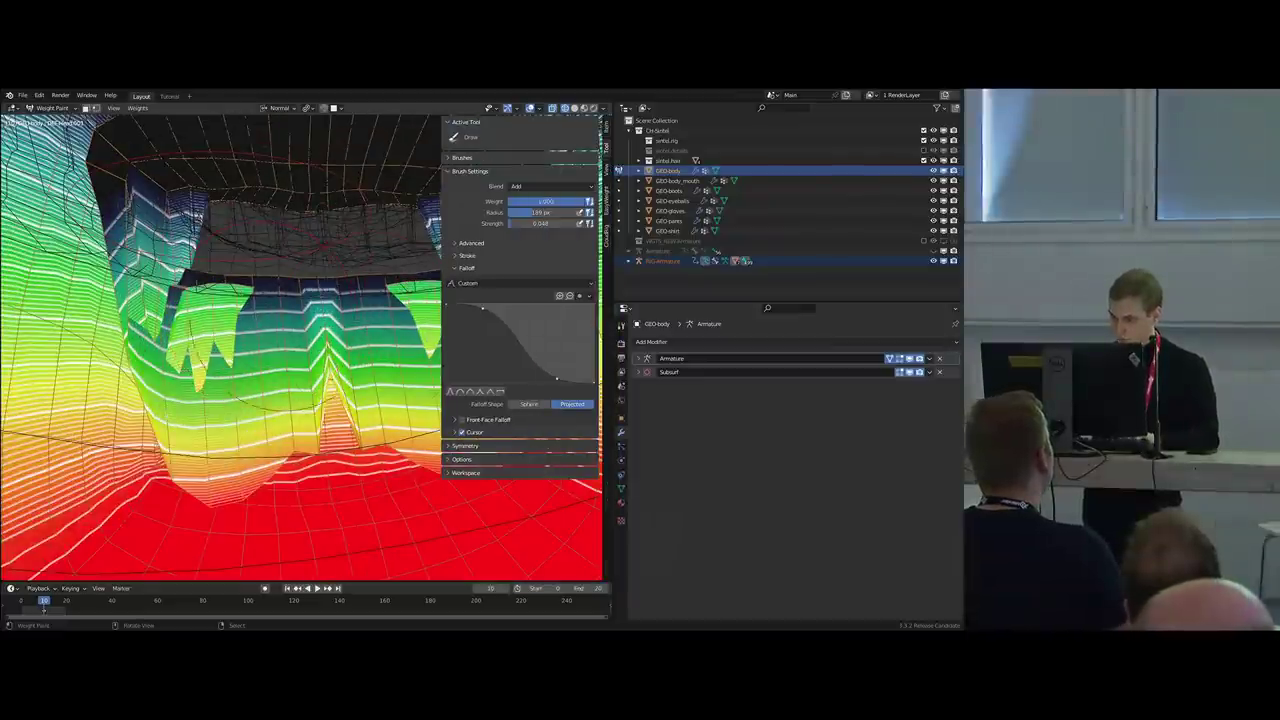
middle_click_drag(250, 262, 256, 245)
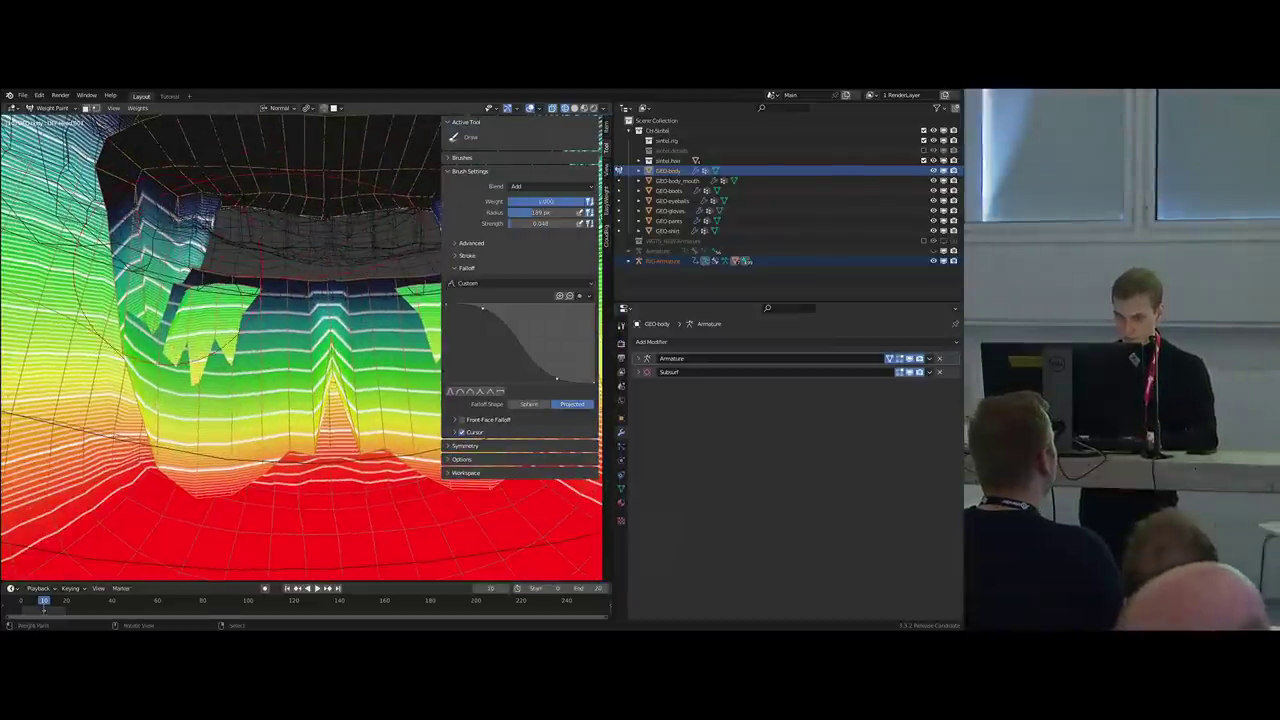
middle_click_drag(168, 271, 192, 277)
left_click(539, 407)
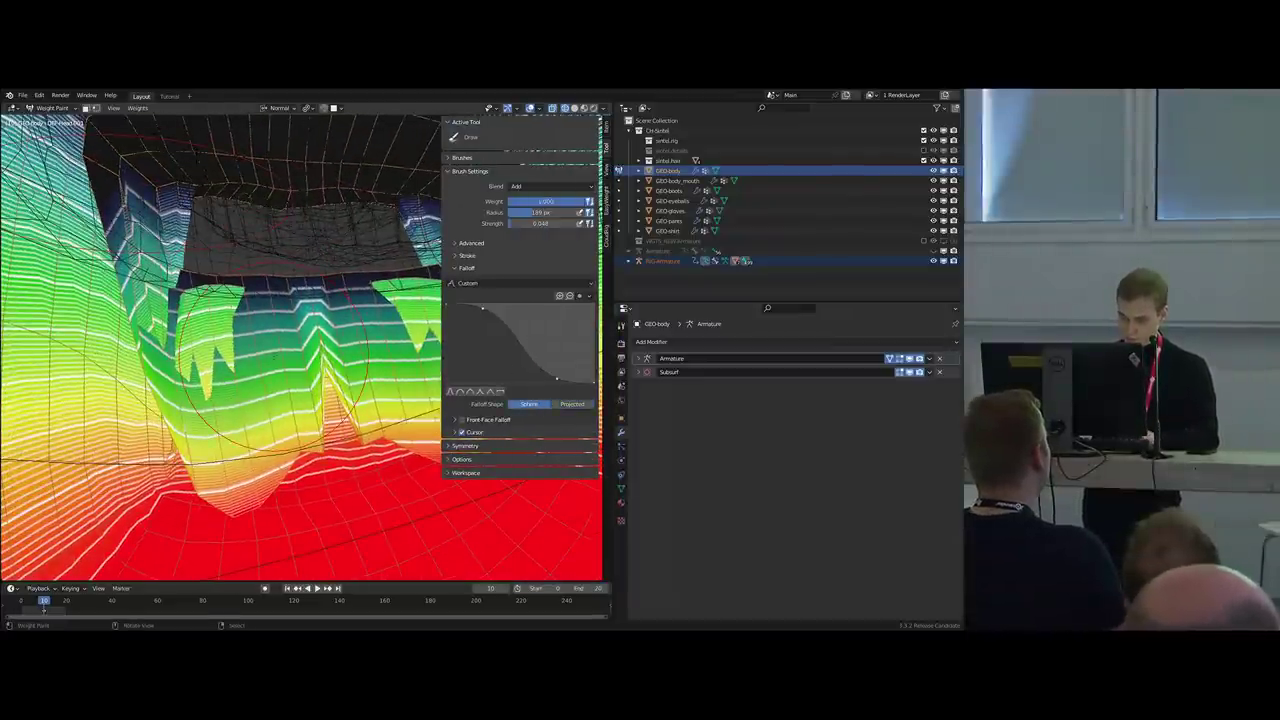
key("n")
Adjust the brush radius and paint DEF-Head.001 weight over the lower lip and the inside of the mouth.
middle_click_drag(277, 355, 330, 335)
scroll(362, 310, "up", 1)
key("f")
mouse_move(490, 310)
left_mouse_down()
mouse_move(365, 315)
mouse_move(420, 350)
mouse_move(430, 400)
left_mouse_up()
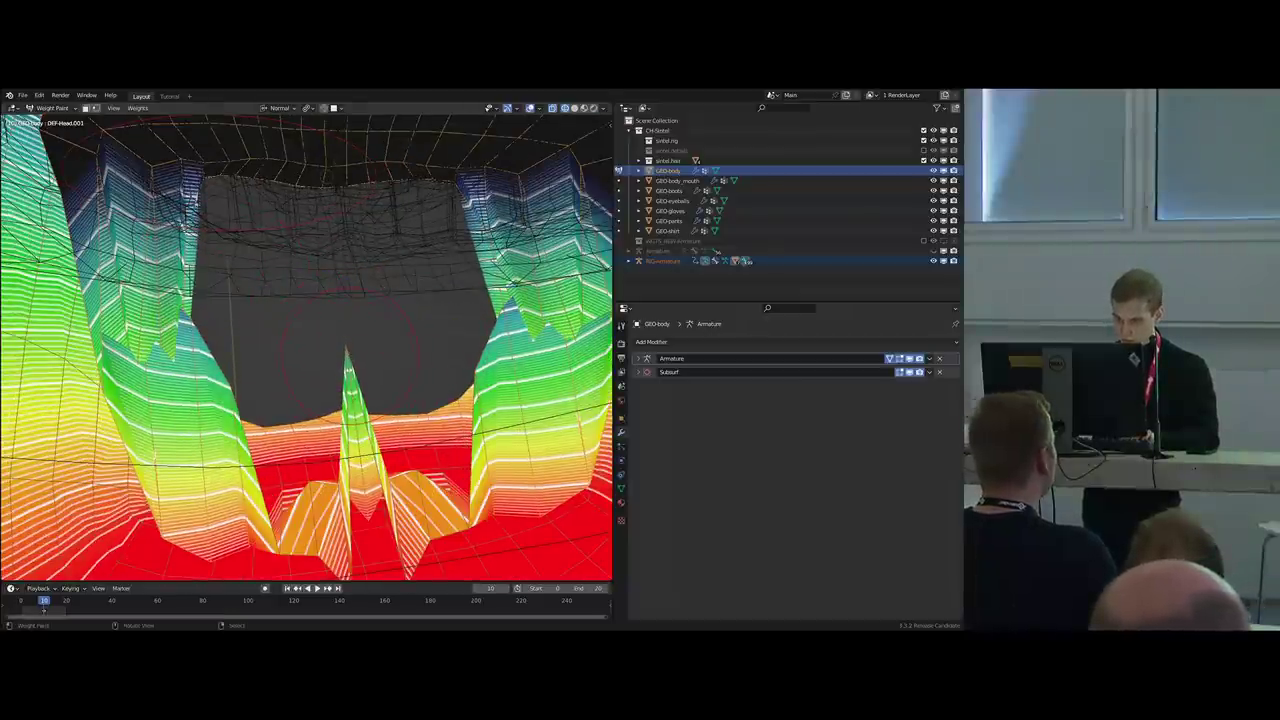
scroll(346, 335, "down", 2)
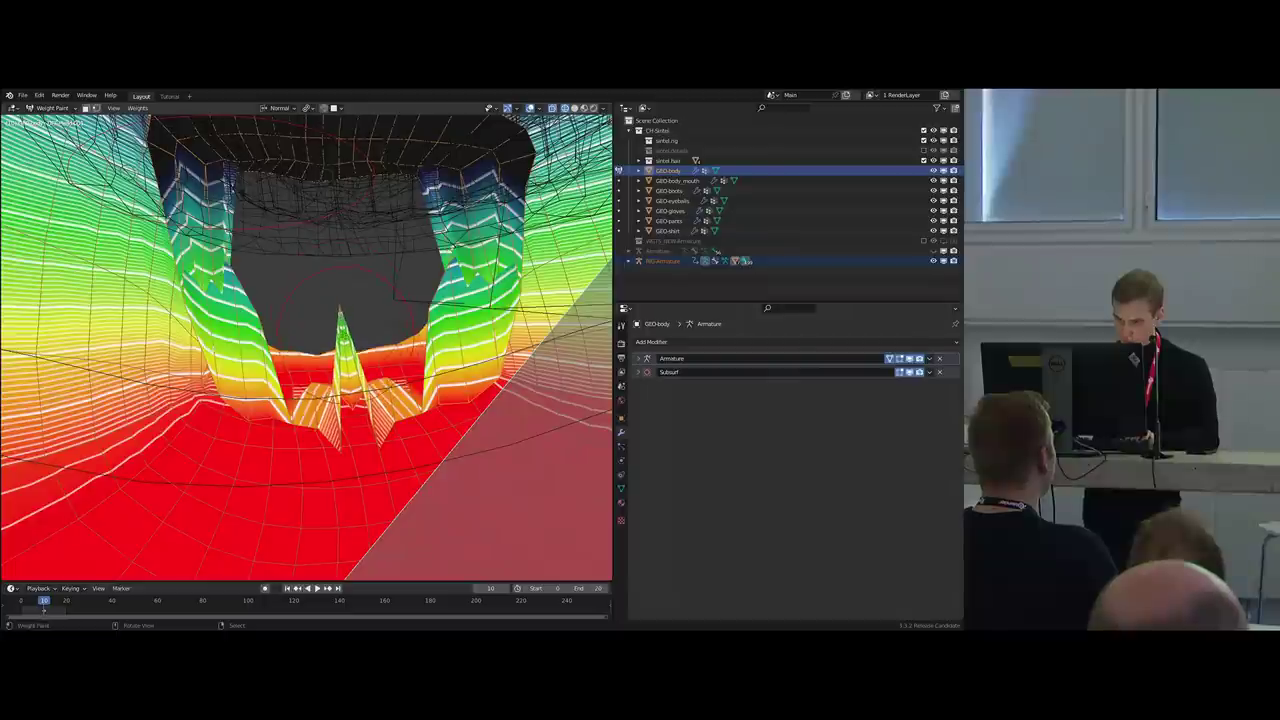
left_click_drag(351, 386, 370, 450)
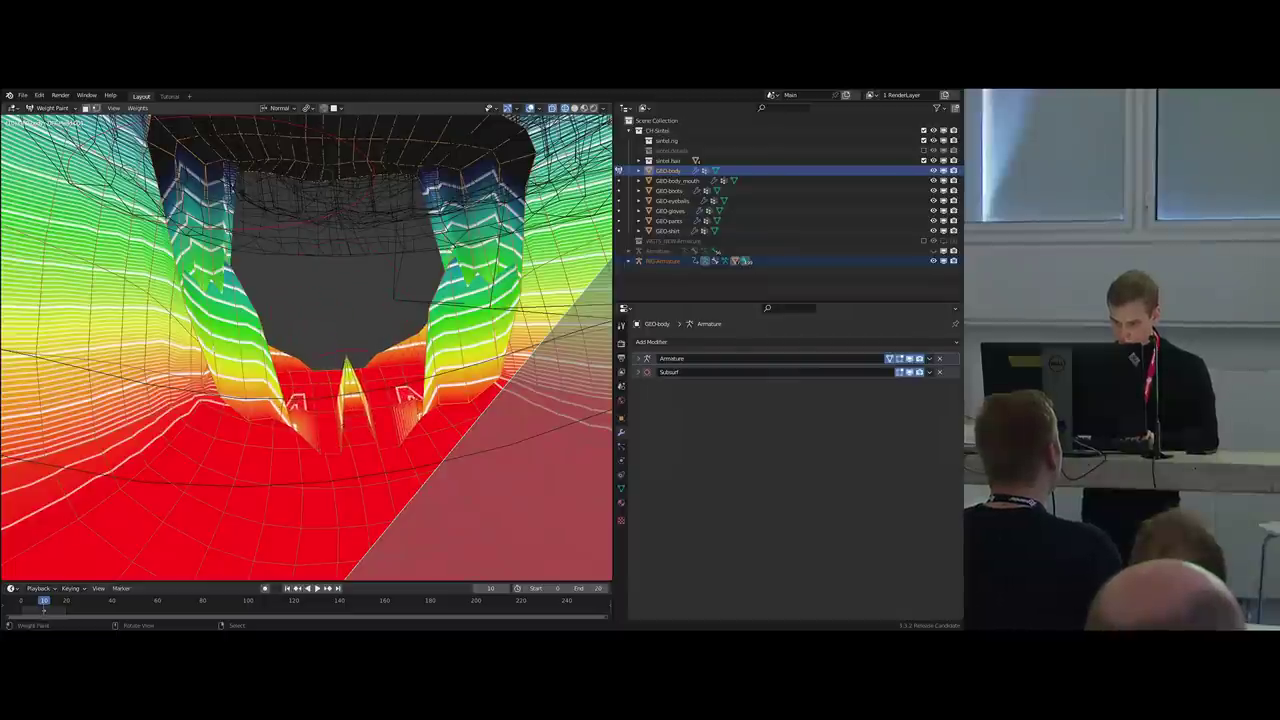
mouse_move(300, 420)
left_mouse_down()
mouse_move(196, 358)
mouse_move(108, 340)
left_mouse_up()
mouse_move(215, 395)
left_mouse_down()
mouse_move(125, 420)
mouse_move(95, 350)
left_mouse_up()
Show the body mesh shaded, grow its mouth vertex selection by five steps, and return to weight painting.
mouse_move(270, 370)
middle_mouse_down()
mouse_move(495, 310)
mouse_move(490, 325)
mouse_move(370, 363)
middle_mouse_up()
key("Tab")
key("shift+z")
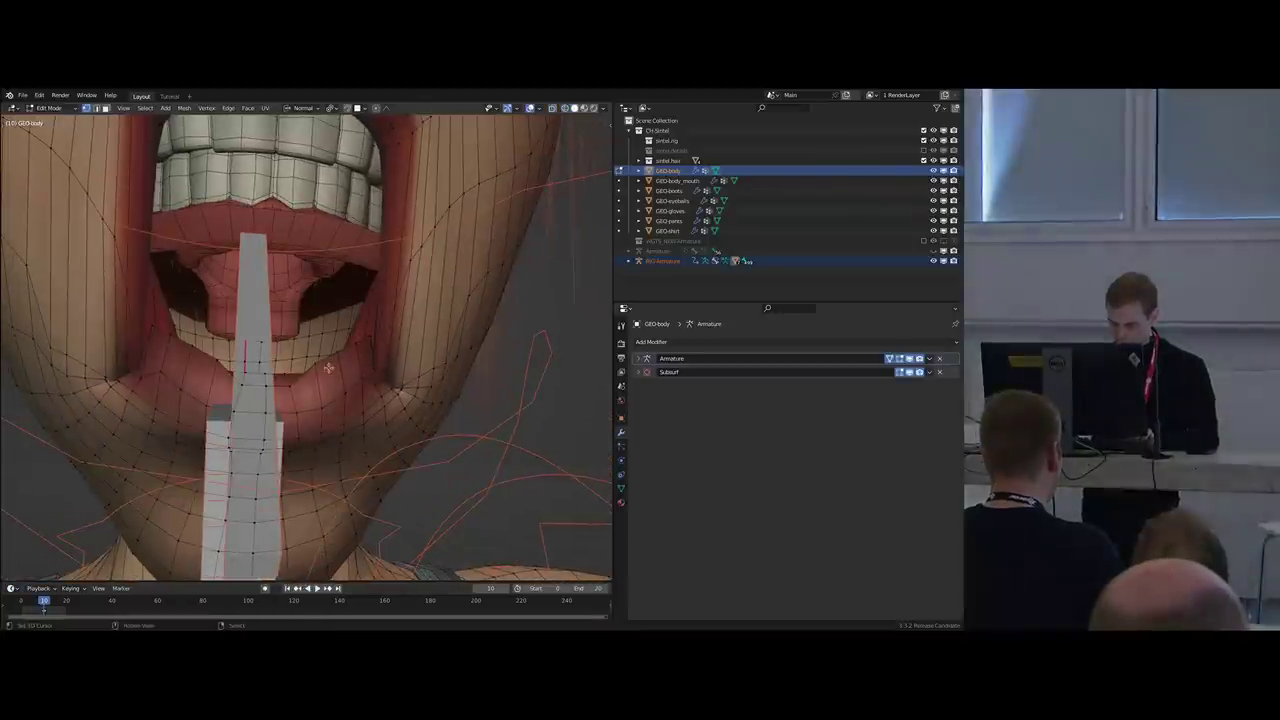
key("ctrl+KP_Add")
key("ctrl+KP_Add")
key("ctrl+KP_Add")
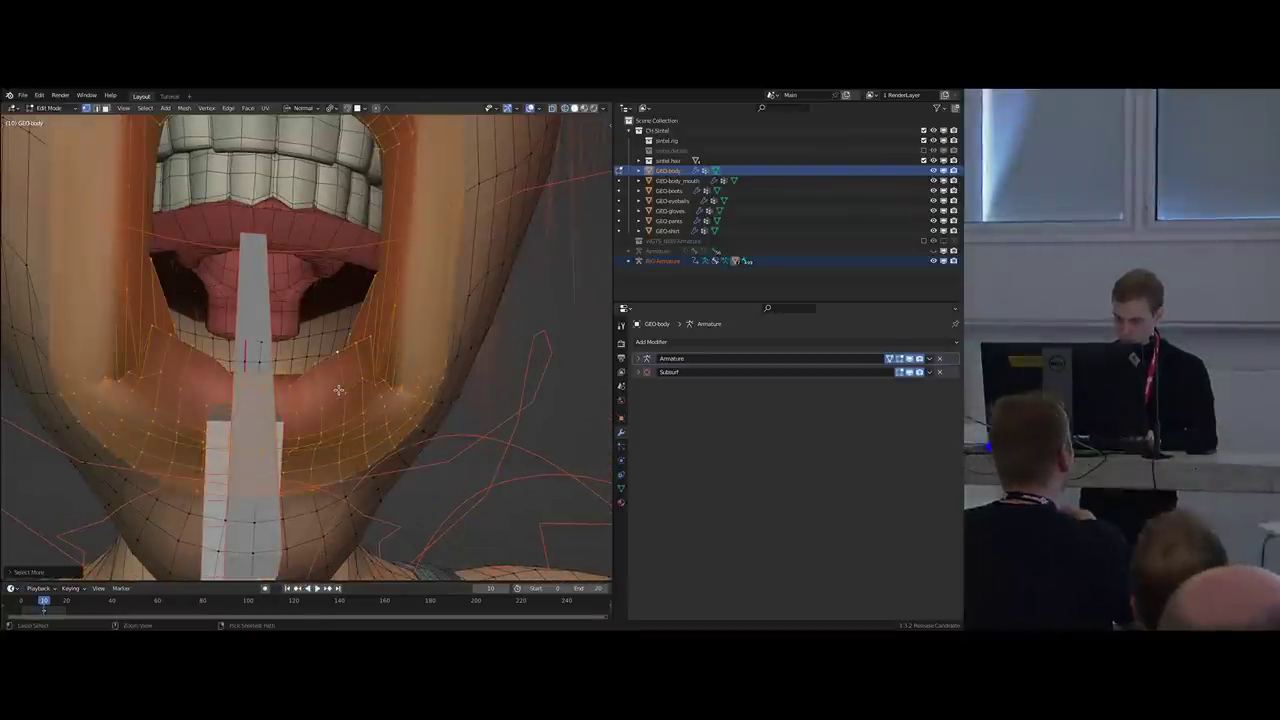
key("ctrl+KP_Add")
key("ctrl+KP_Add")
key("ctrl+Tab")
left_click(377, 460)
Apply Smooth Vertex Weights to the selected mouth vertices with the Deform Pose Bones subset and a factor of 1.000.
key("F3")
type("smooth")
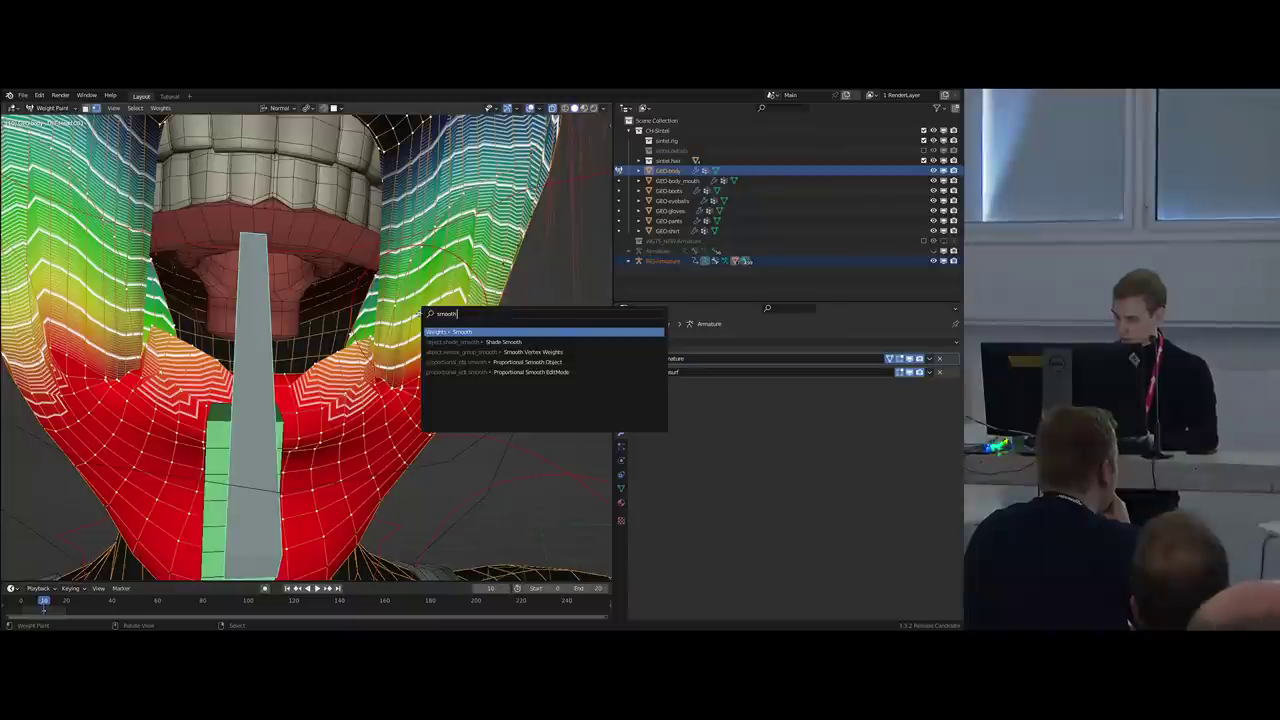
key("Down")
key("Down")
key("Return")
key("F9")
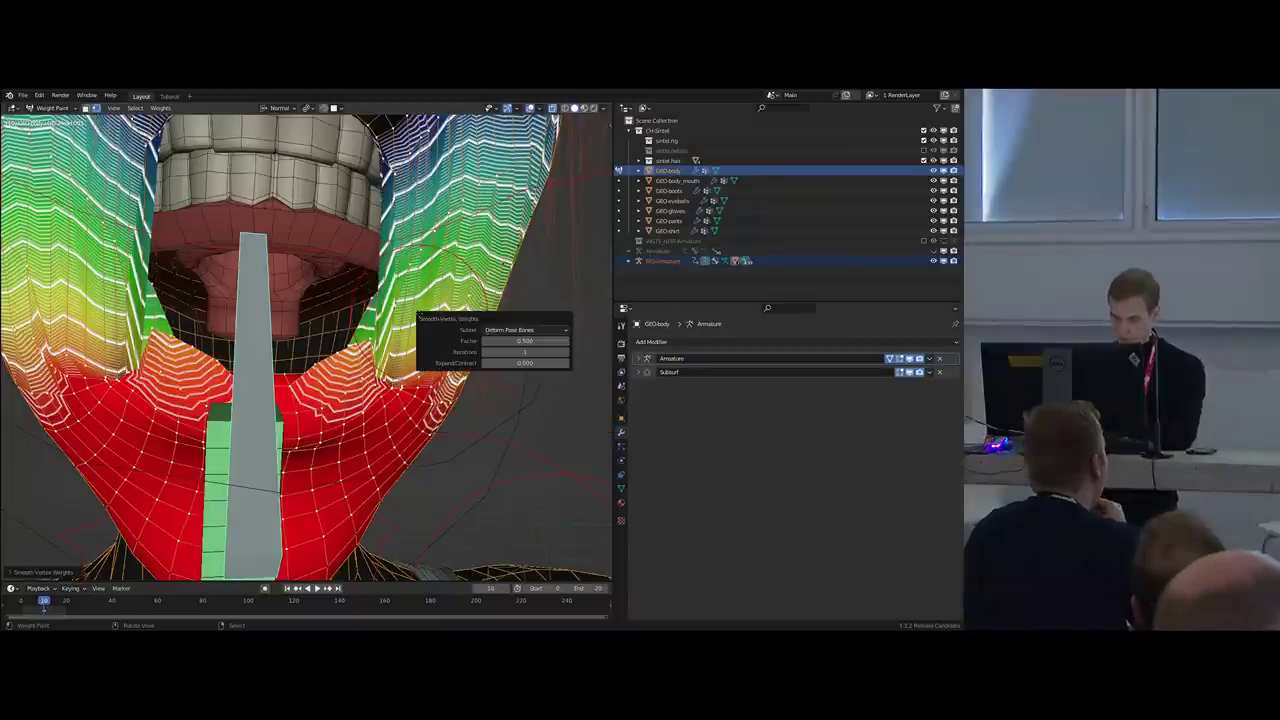
left_click_drag(528, 341, 578, 341)
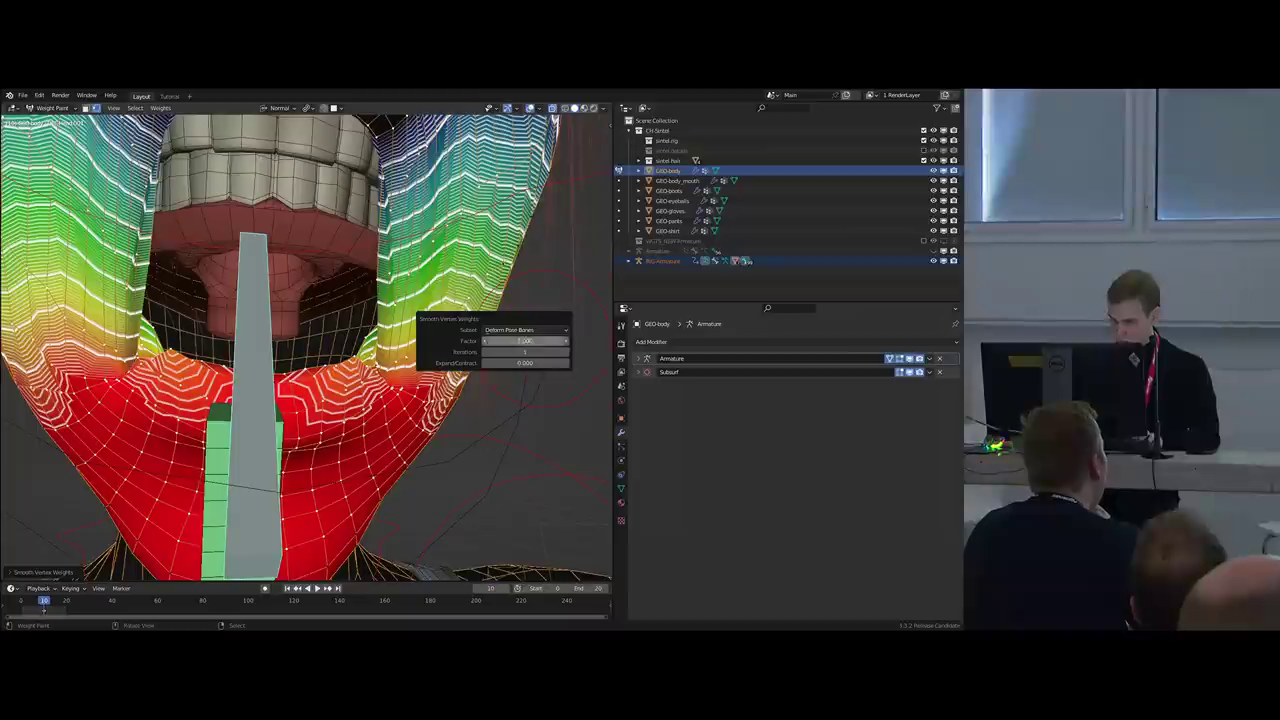
Examine the Subset options and other settings of the Smooth Vertex Weights operation.
left_click(498, 328)
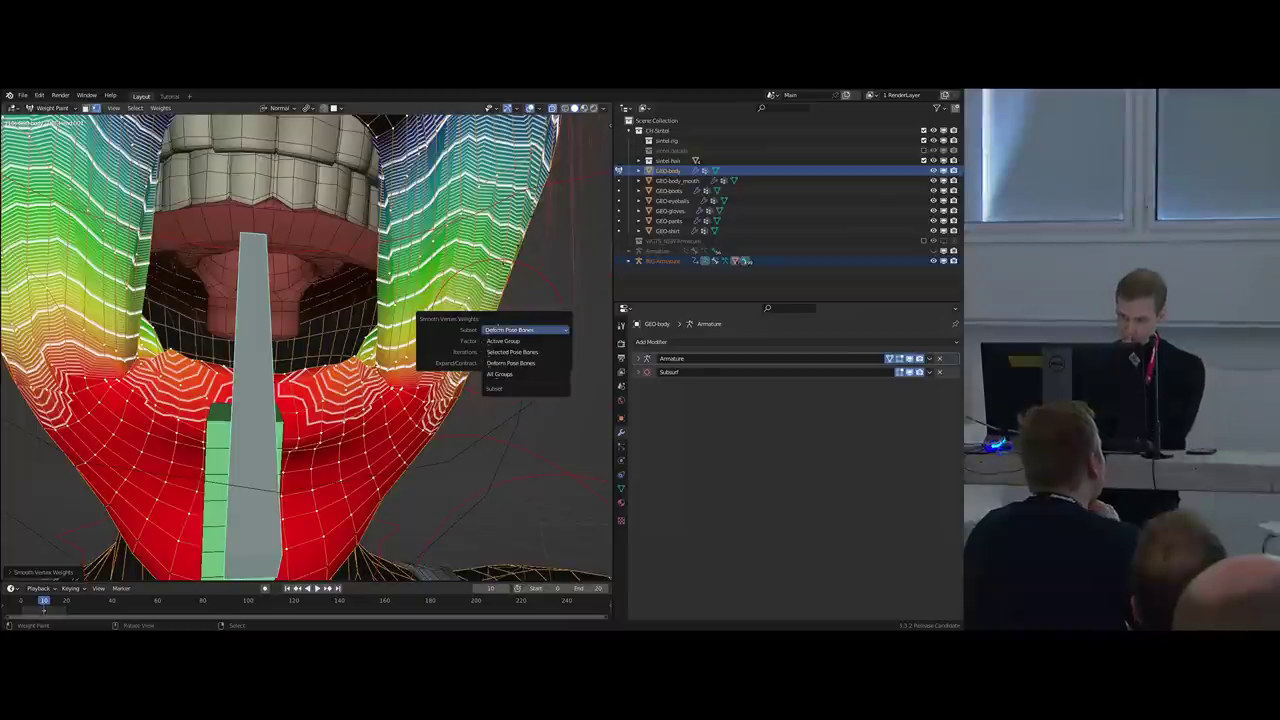
left_click(498, 329)
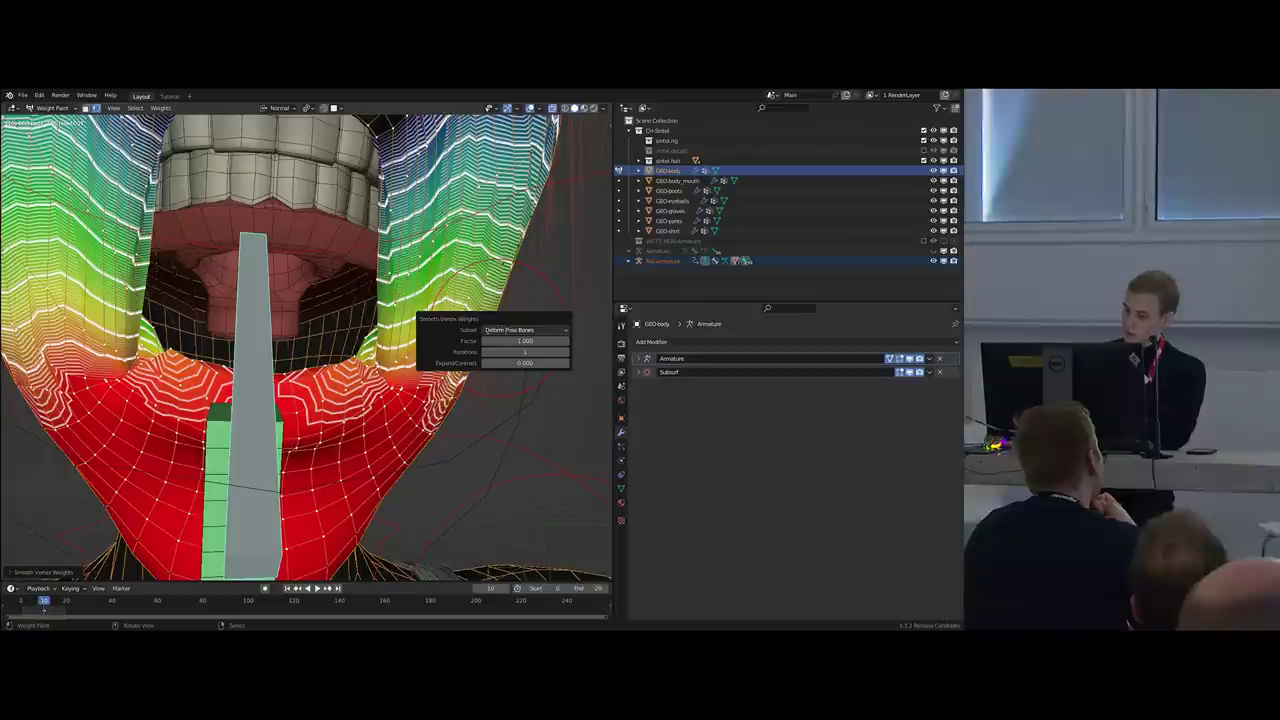
left_click(498, 329)
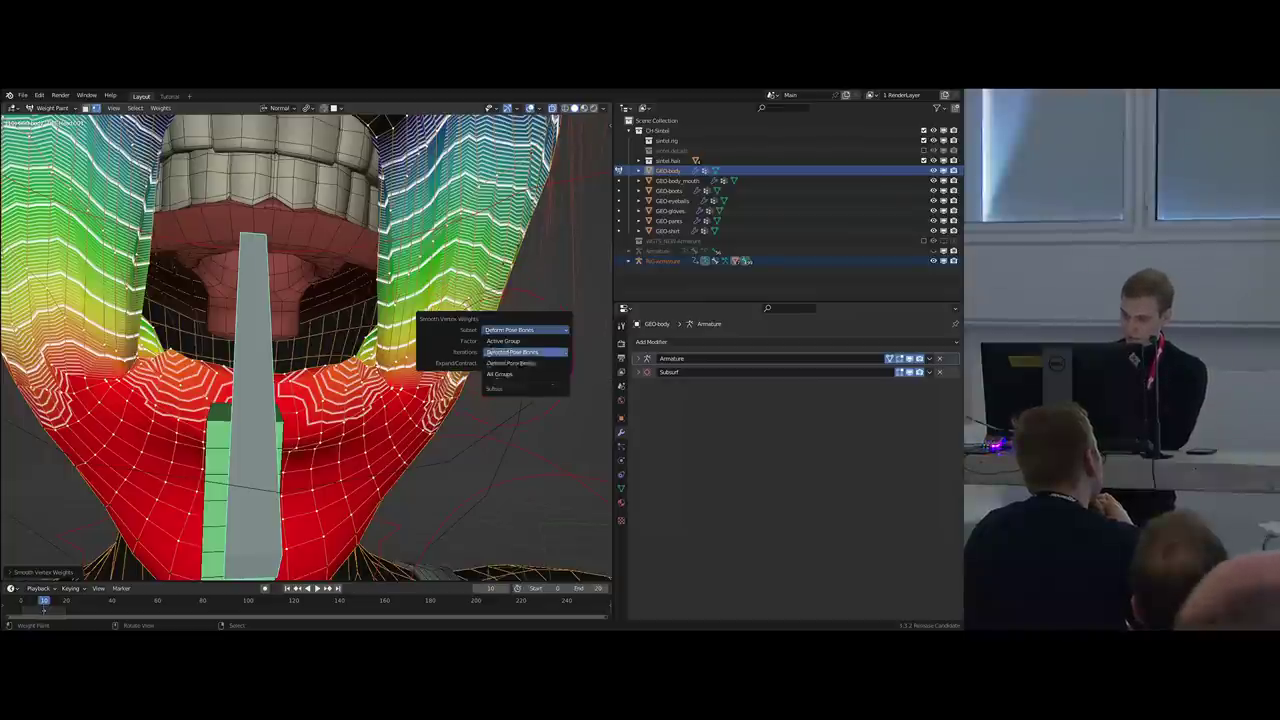
left_click(502, 330)
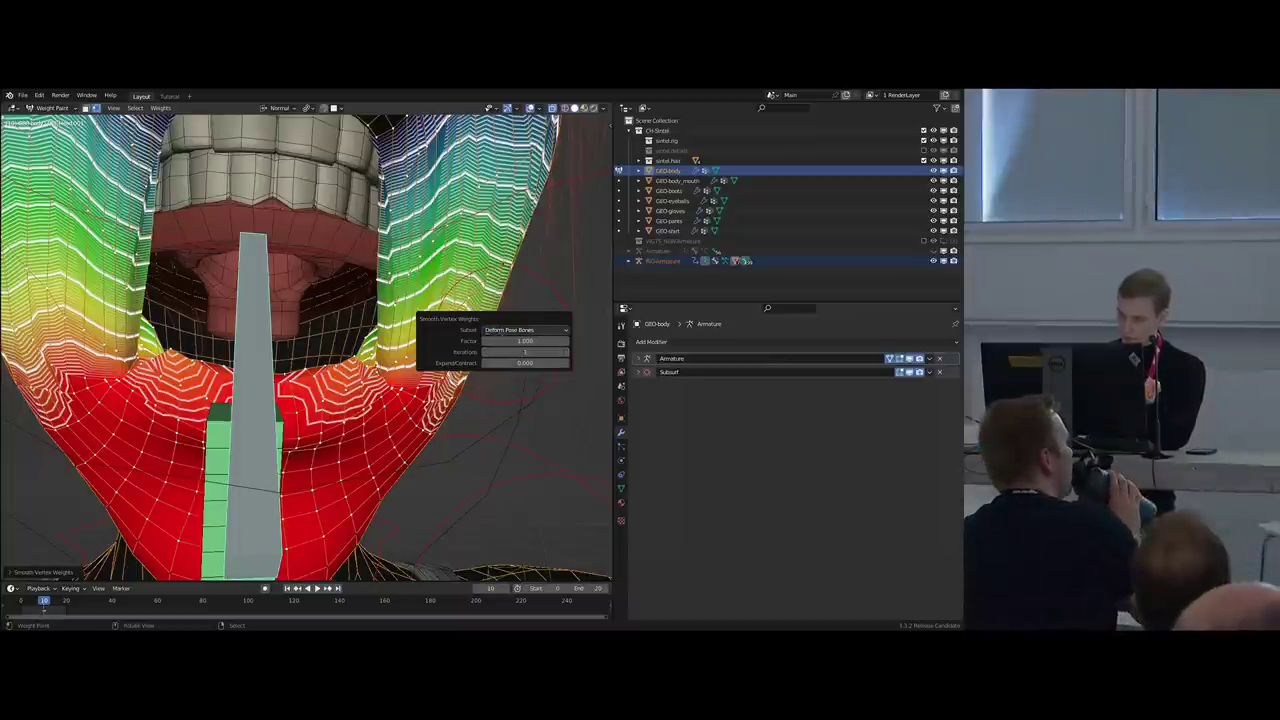
left_click(522, 330)
left_click(484, 324)
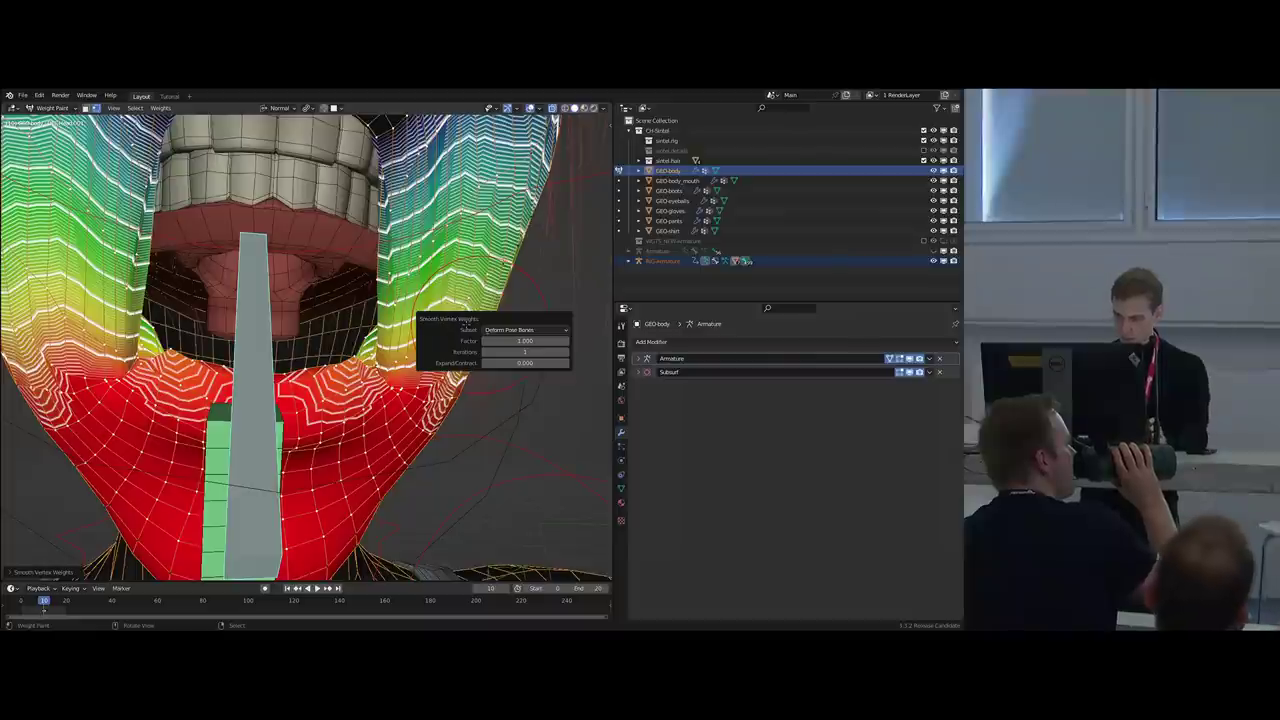
left_click(40, 572)
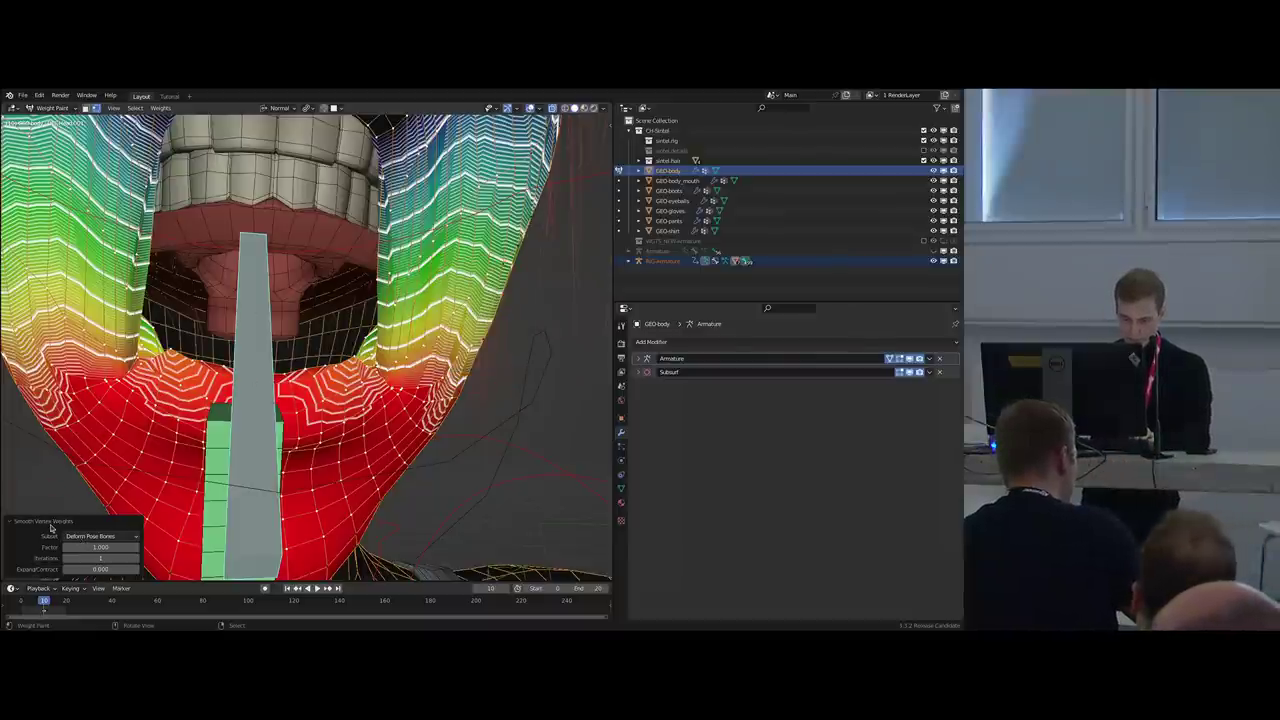
left_click(46, 525)
Repeat Smooth Vertex Weights on the selected vertices around the mouth.
mouse_move(267, 400)
middle_mouse_down()
mouse_move(216, 380)
mouse_move(285, 305)
mouse_move(276, 357)
mouse_move(345, 325)
mouse_move(425, 350)
mouse_move(412, 362)
middle_mouse_up()
key("F3")
key("Return")
mouse_move(350, 365)
left_mouse_down()
mouse_move(500, 345)
mouse_move(555, 315)
left_mouse_up()
Hide the GEO-body_mouth object, return to weight painting on GEO-body, and smooth the weights around the mouth with a brush stroke.
mouse_move(421, 397)
middle_mouse_down()
mouse_move(457, 171)
mouse_move(451, 203)
mouse_move(385, 264)
middle_mouse_up()
key("ctrl+Tab")
left_click(383, 264)
key("h")
left_click(312, 312)
mouse_move(312, 312)
middle_mouse_down()
mouse_move(320, 332)
mouse_move(272, 396)
middle_mouse_up()
key("ctrl+Tab")
mouse_move(285, 408)
left_mouse_down("shift")
mouse_move(283, 355)
mouse_move(307, 298)
mouse_move(357, 306)
left_mouse_up("shift")
Clear the jaw bone's rotation and rotate it again to pose the mouth open.
mouse_move(357, 306)
middle_mouse_down()
mouse_move(560, 300)
mouse_move(455, 310)
mouse_move(528, 314)
middle_mouse_up()
scroll(545, 310, "down", 3)
key("alt+r")
middle_click_drag(438, 460, 325, 440)
key("r")
left_click(346, 365)
Examine the jaw weights across the face from the side and the front.
middle_click_drag(346, 365, 440, 375)
mouse_move(302, 315)
middle_mouse_down()
mouse_move(385, 322)
mouse_move(298, 339)
middle_mouse_up()
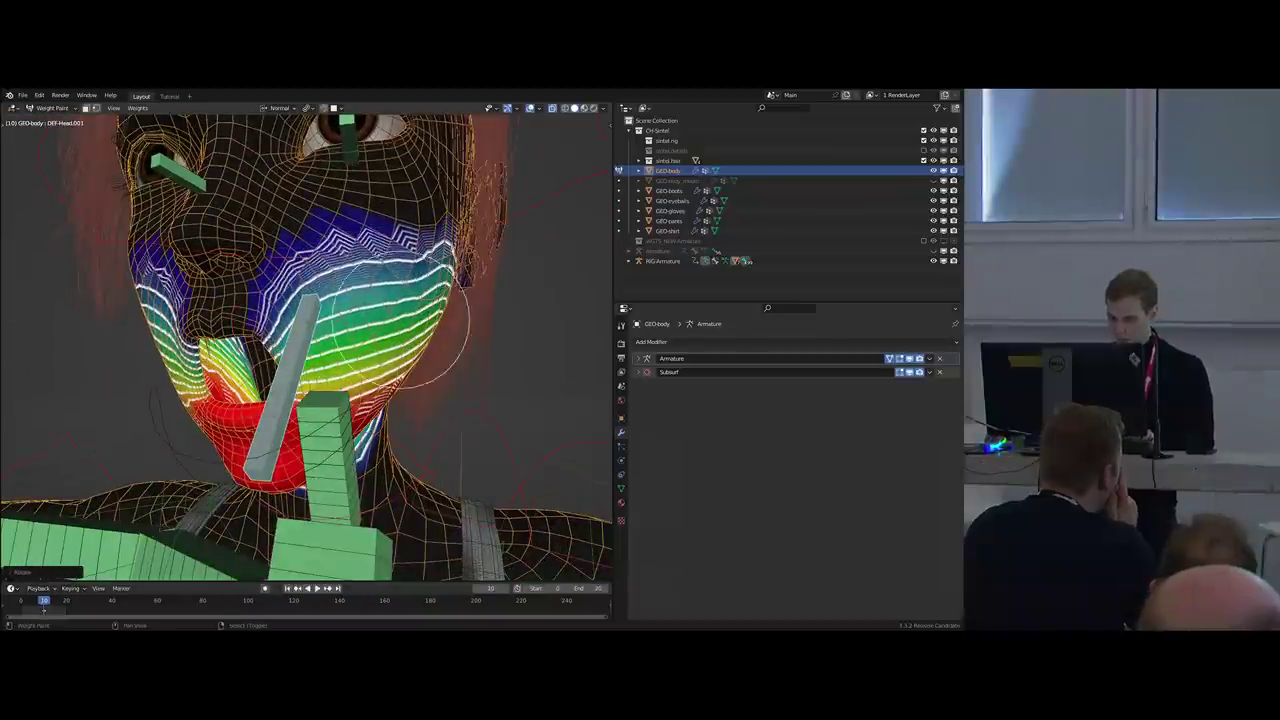
mouse_move(375, 298)
middle_mouse_down()
mouse_move(276, 290)
mouse_move(248, 304)
mouse_move(365, 282)
middle_mouse_up()
key("KP_1")
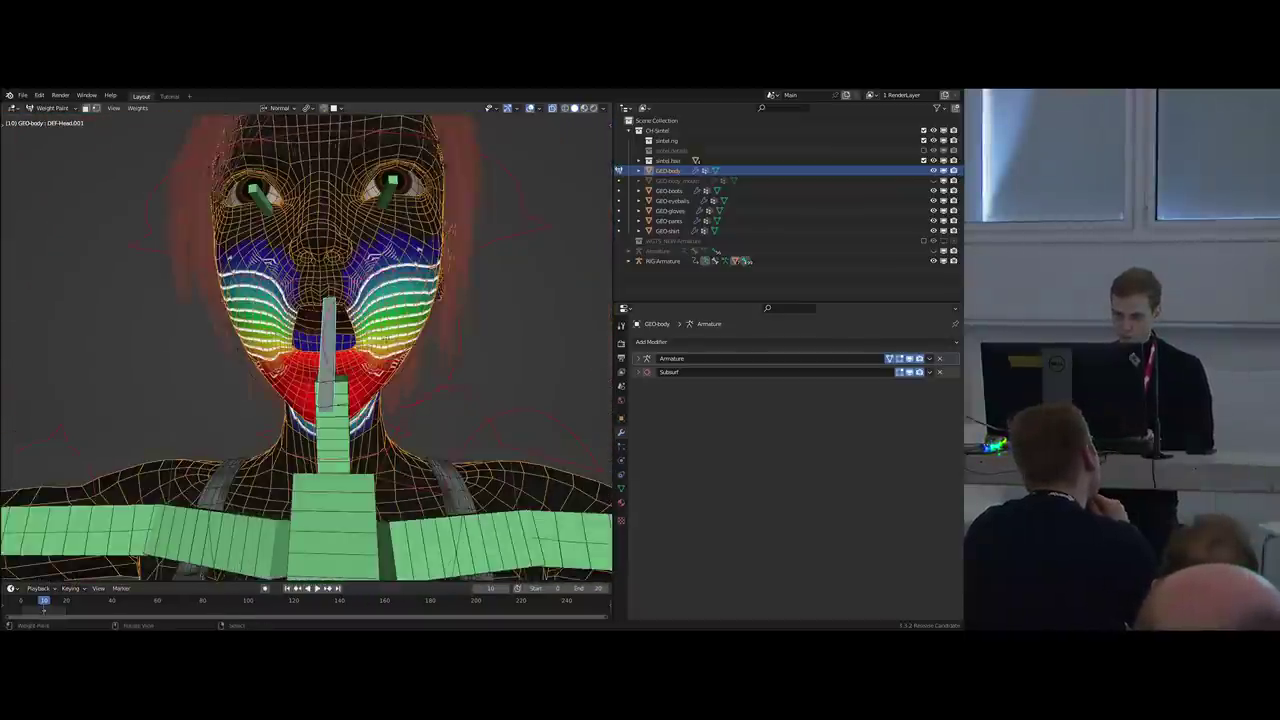
scroll(375, 382, "up", 2)
middle_click_drag(375, 382, 395, 364, "shift")
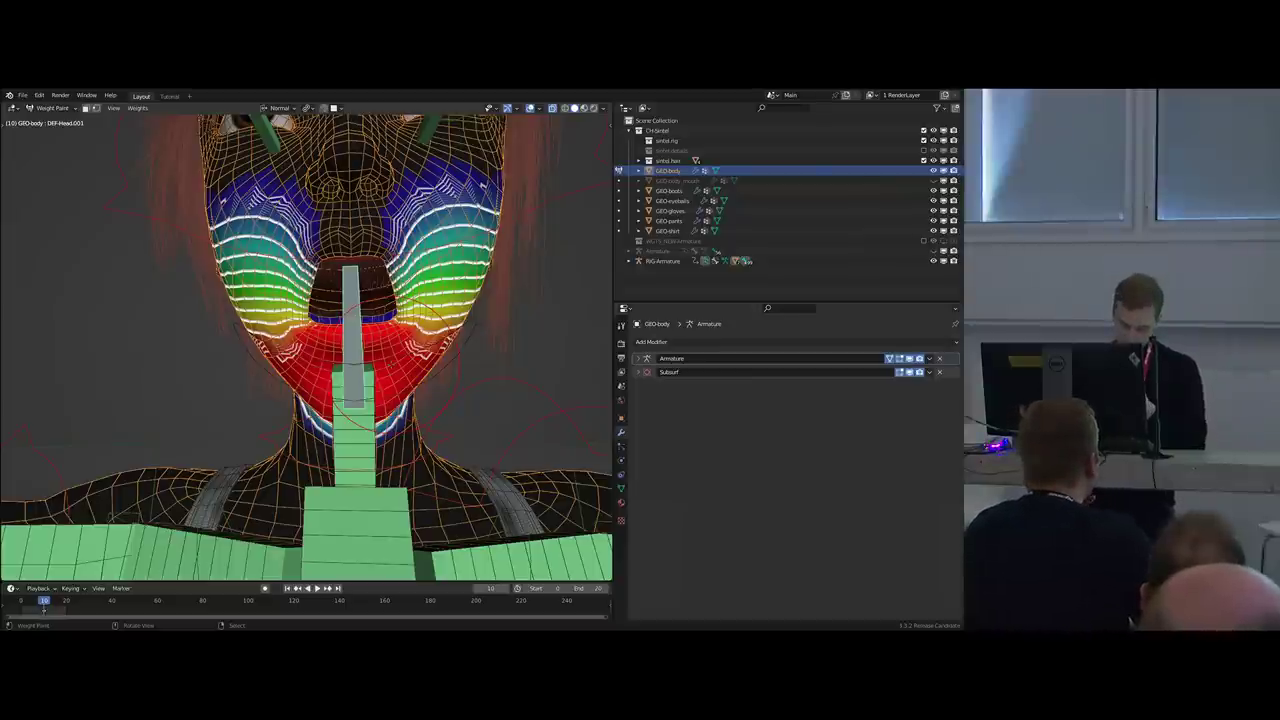
Switch GEO-body from weight painting to Object Mode with the open mouth in close view.
scroll(462, 418, "up", 3)
middle_click_drag(462, 418, 426, 376)
key("ctrl+Tab")
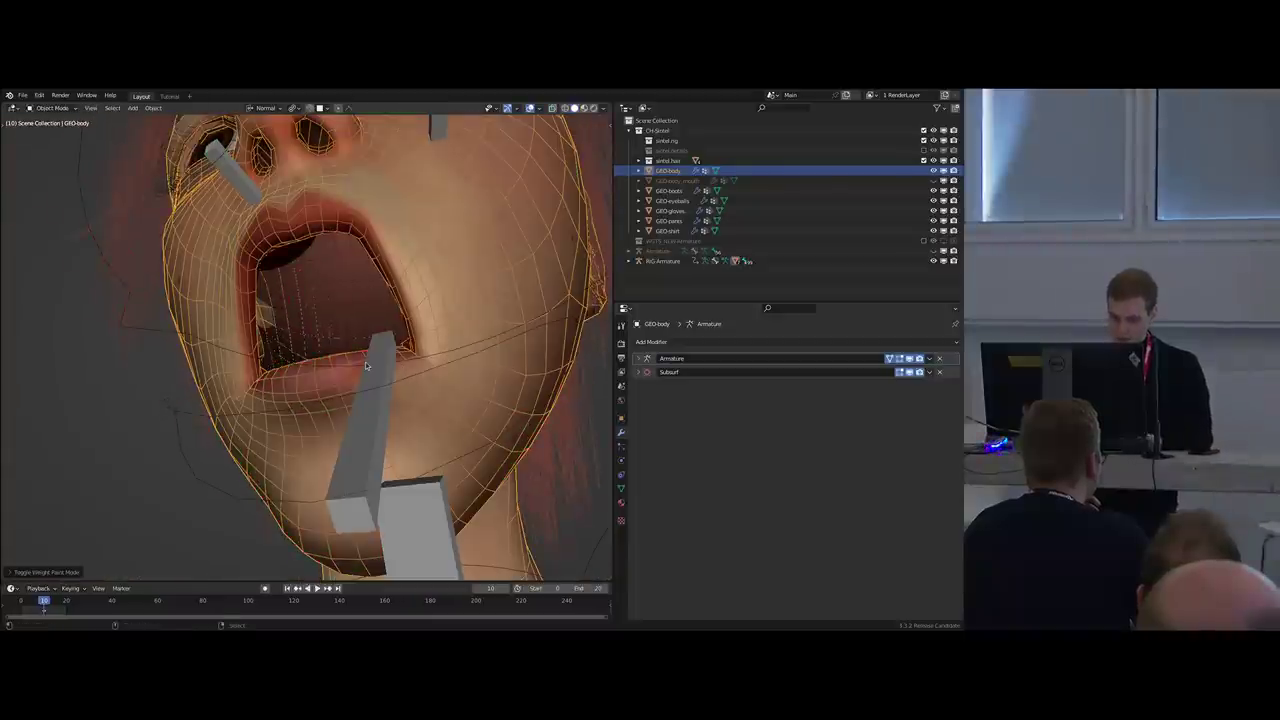
Unhide all hidden objects and select GEO-body_mouth.
key("alt+h")
right_click(278, 268)
middle_click_drag(278, 268, 299, 287)
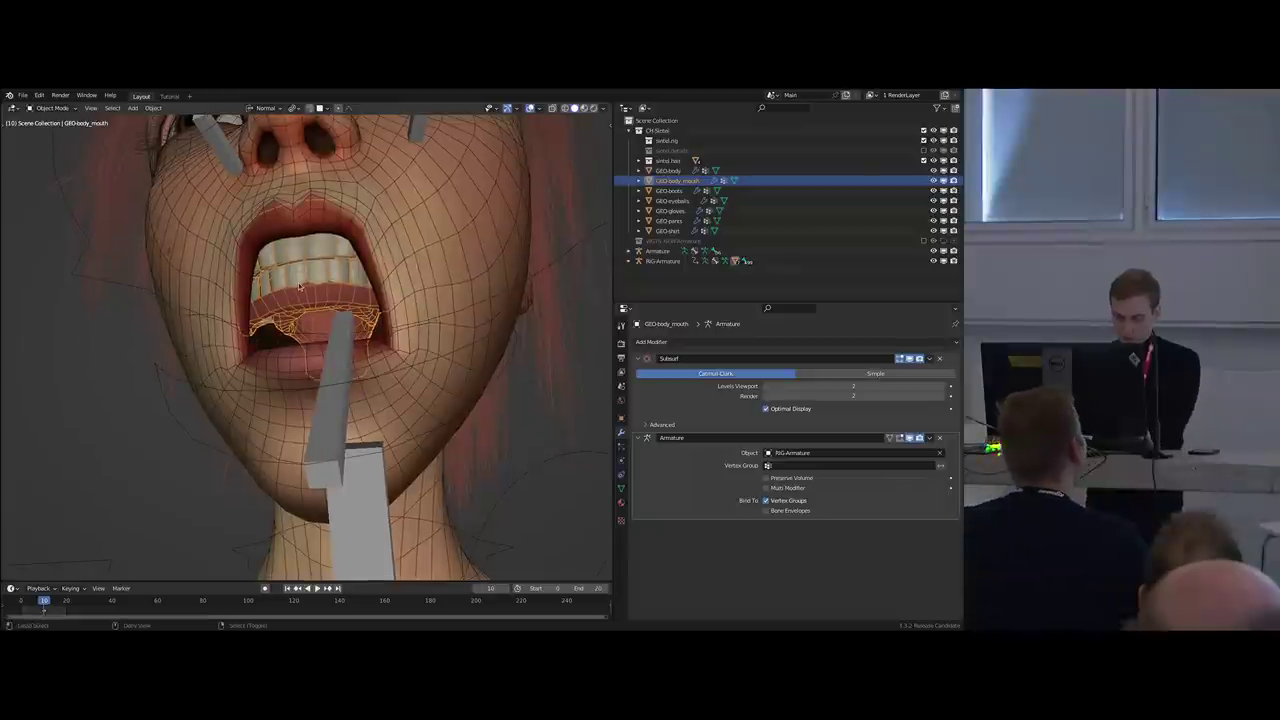
Open the recent file Sintel_05_Jaw_And_Teeth_Weighted.blend and bring the face into close view.
key("ctrl+shift+o")
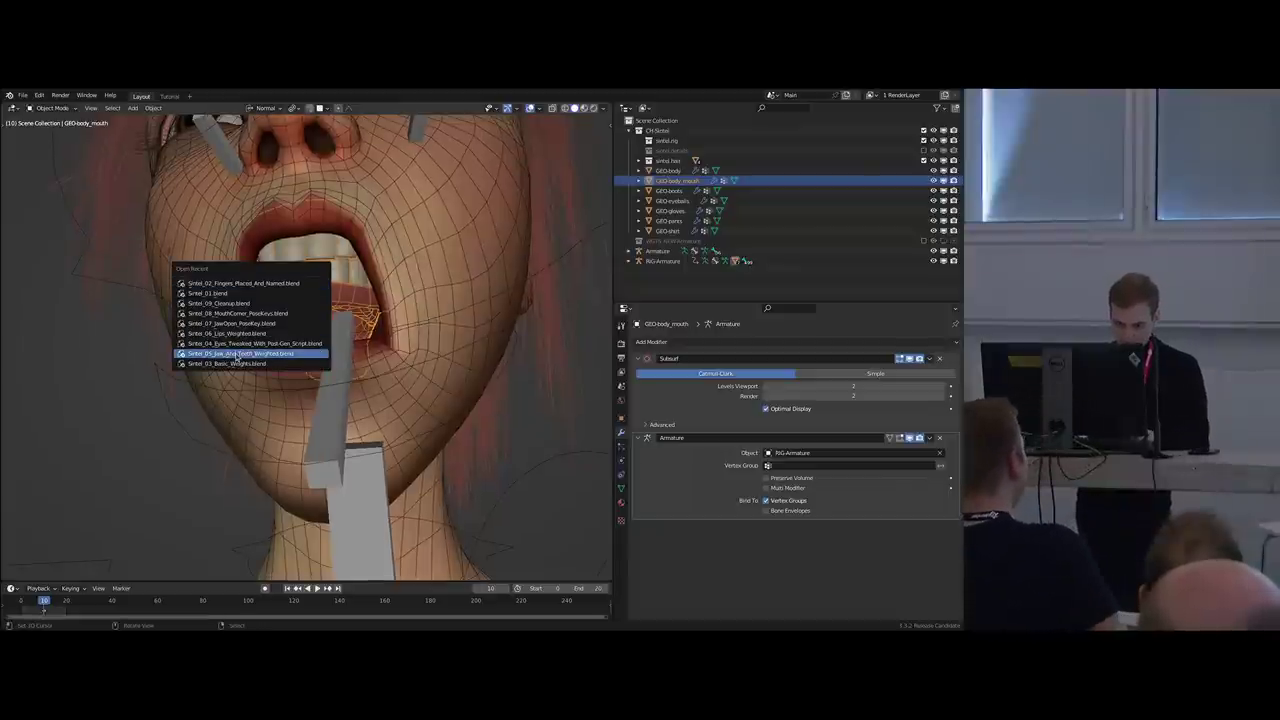
left_click(237, 355)
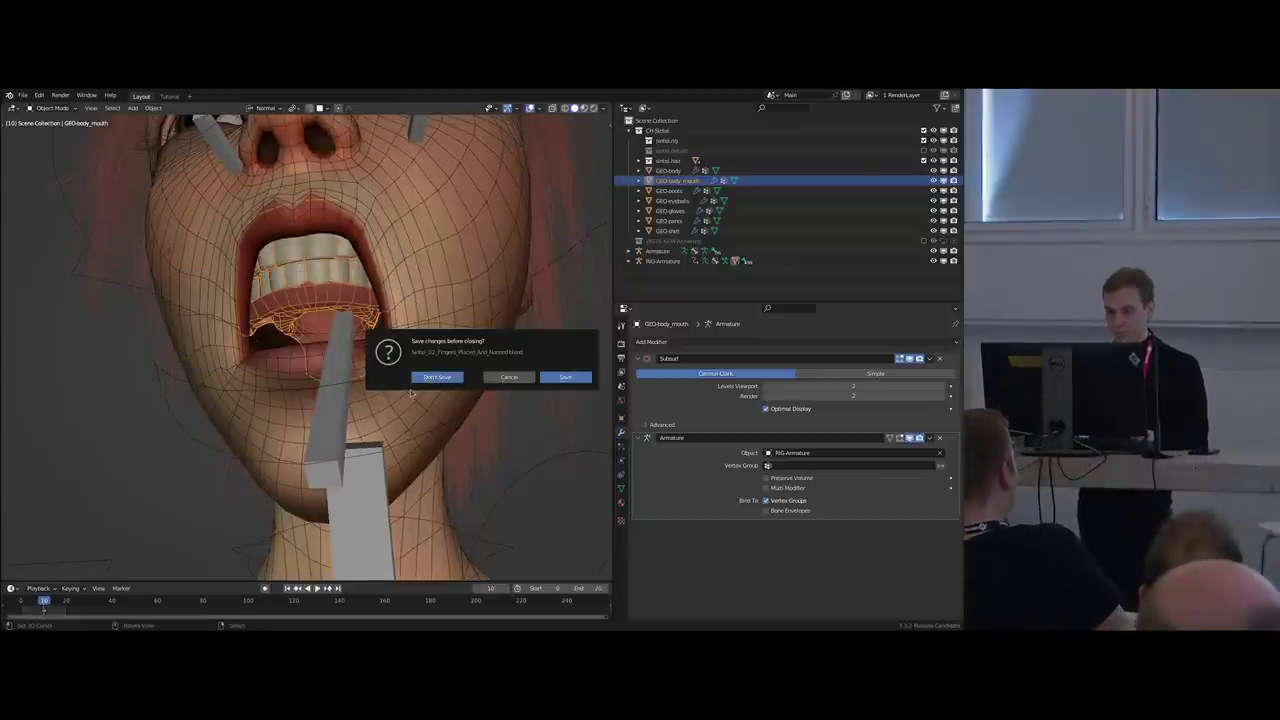
scroll(362, 370, "up", 5)
middle_click_drag(287, 476, 170, 402, "shift")
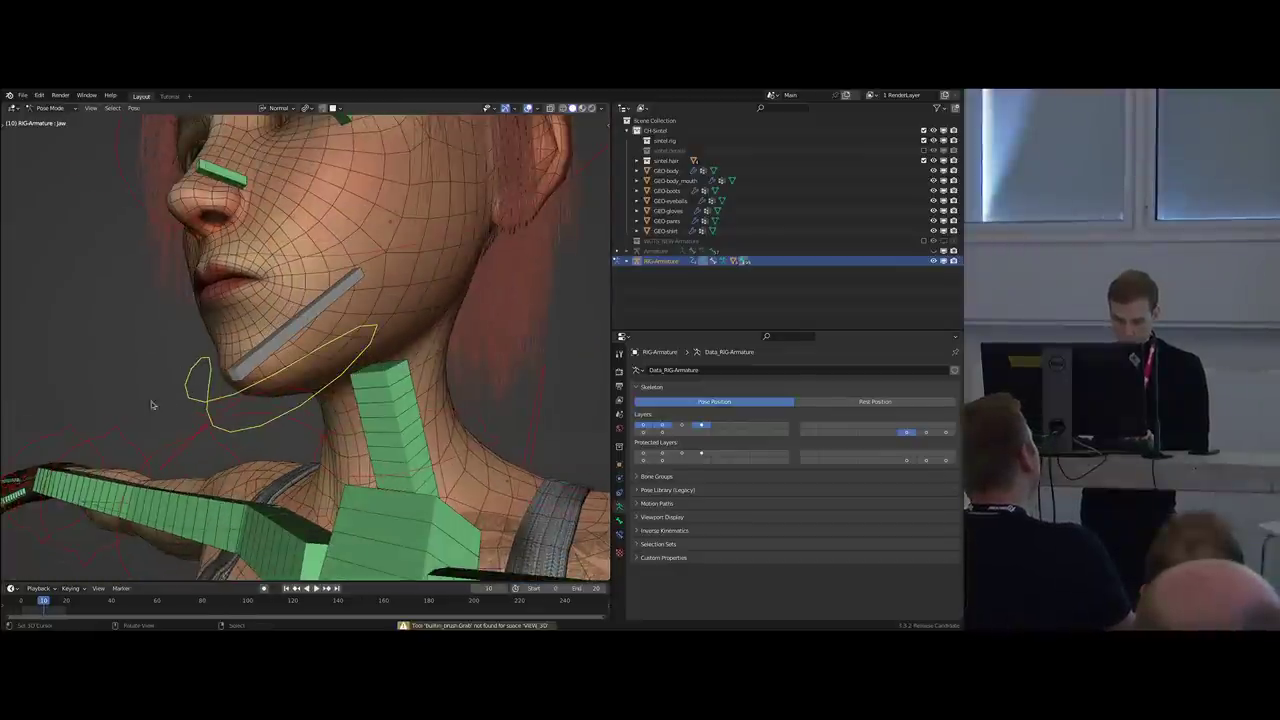
Rotate the jaw bone to test the mouth's deformation, and undo the rotation.
key("r")
left_click(253, 356)
middle_click_drag(253, 356, 363, 317)
key("ctrl+z")
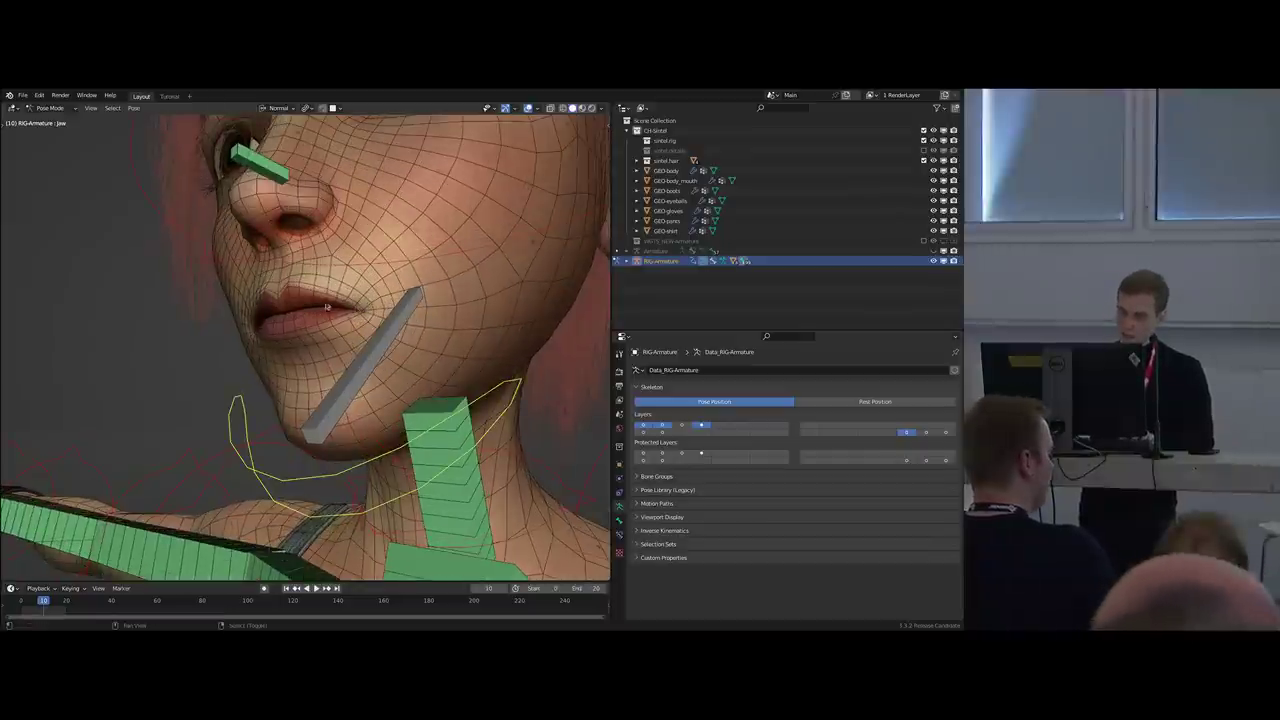
Switch from the generated rig to the metarig Armature in Edit Mode and add a bone at the lips in side view.
key("shift+t")
middle_click_drag(357, 324, 160, 354)
key("Tab")
key("grave")
left_click(281, 347)
key("shift+a")
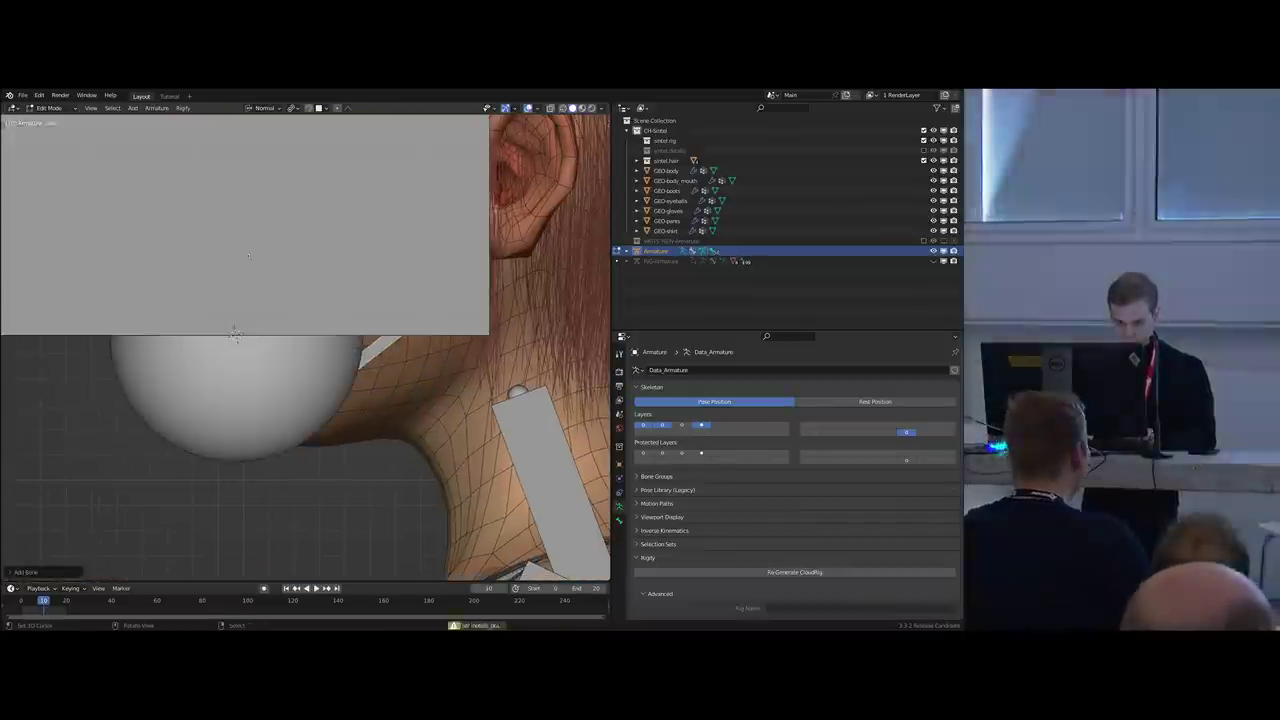
Scale down the new lip bone's B-Bone display size to a thin bar.
key("ctrl+alt+s")
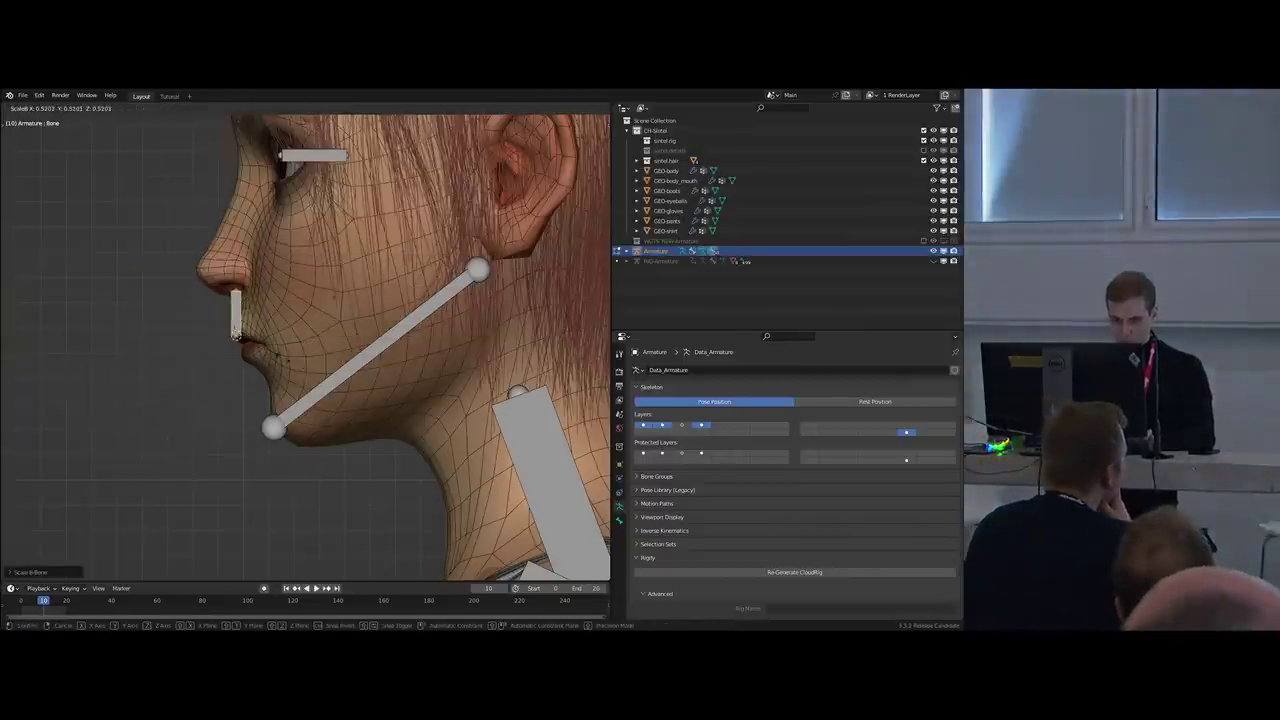
left_click(280, 358)
key("ctrl+alt+s")
left_click(280, 358)
key("ctrl+alt+s")
left_click(262, 357)
Hide the jaw bone and select the new bone at the upper lip.
middle_click_drag(255, 356, 366, 313)
scroll(376, 329, "up", 1)
right_click(364, 332)
key("h")
right_click(325, 280)
scroll(366, 313, "up", 2)
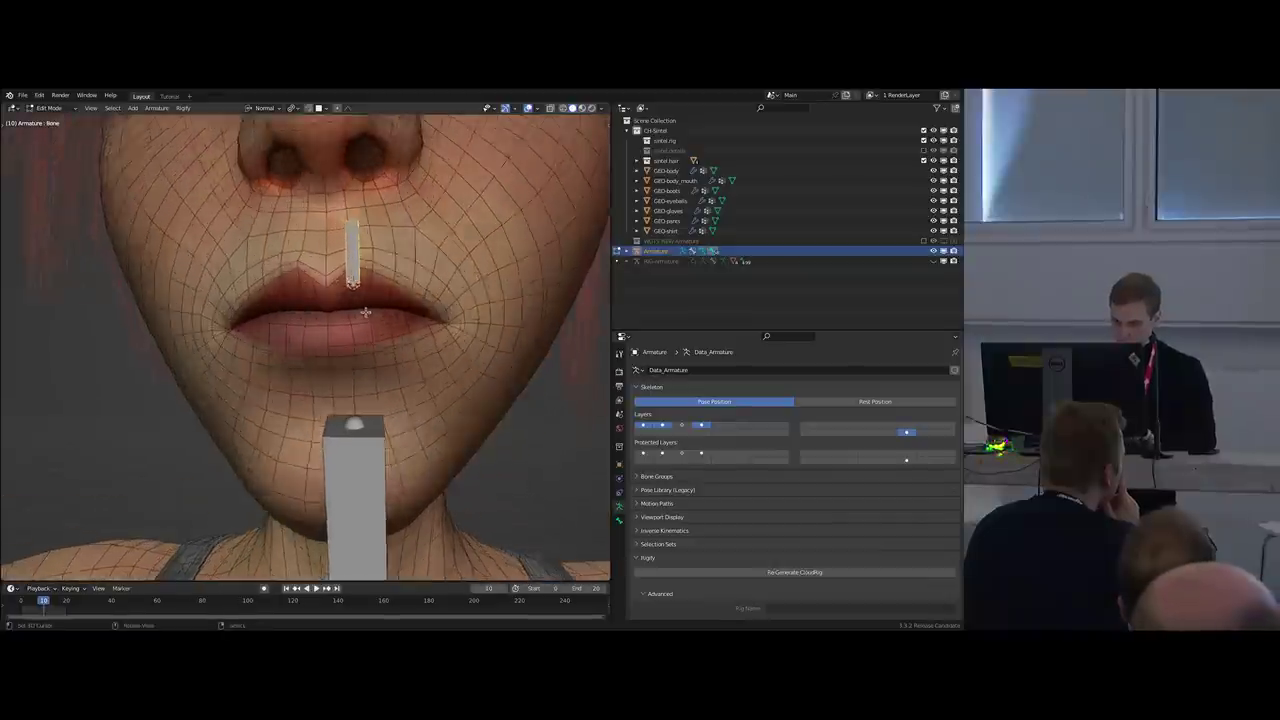
Centre the new bone on the face by scaling it to 0 along X about the 3D cursor.
scroll(365, 312, "up", 2)
scroll(371, 340, "down", 3)
key("Home")
key("KP_Decimal")
scroll(368, 341, "down", 8)
middle_click_drag(366, 346, 376, 342)
key("period")
left_click(445, 341)
key("s")
key("x")
key("0")
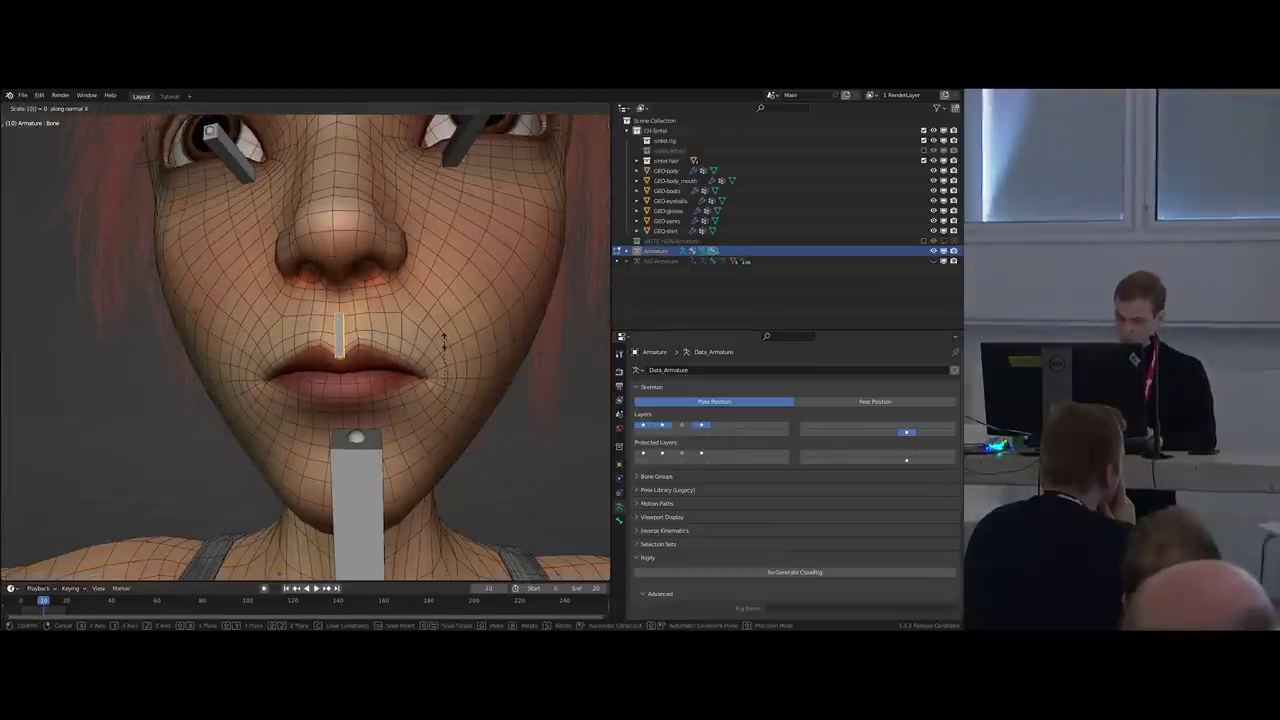
key("Return")
Restore the transform pivot and rename the new bone Lip_Top.
middle_click_drag(445, 341, 376, 346)
key("period")
left_click(395, 300)
scroll(393, 318, "up", 3)
key("F2")
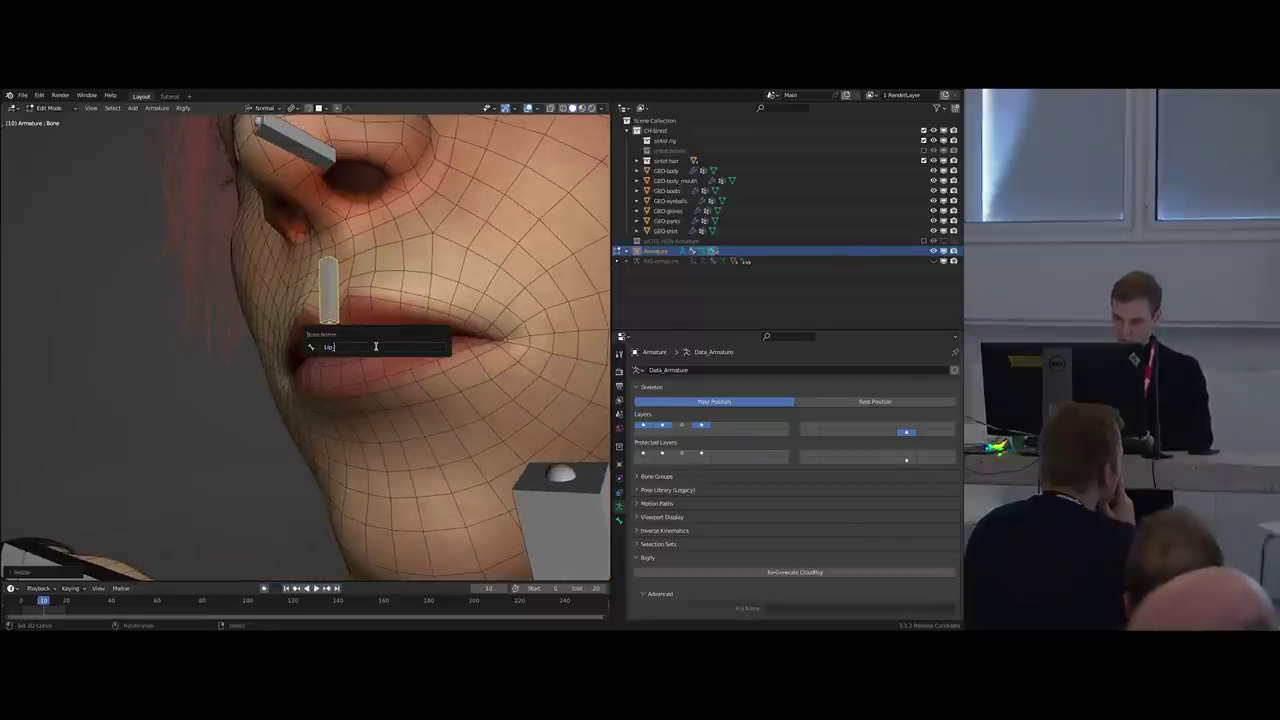
key("Return")
Duplicate the Lip_Top bone and move the copy down along its own Y axis over the lower lip.
key("shift+d")
right_click(361, 375)
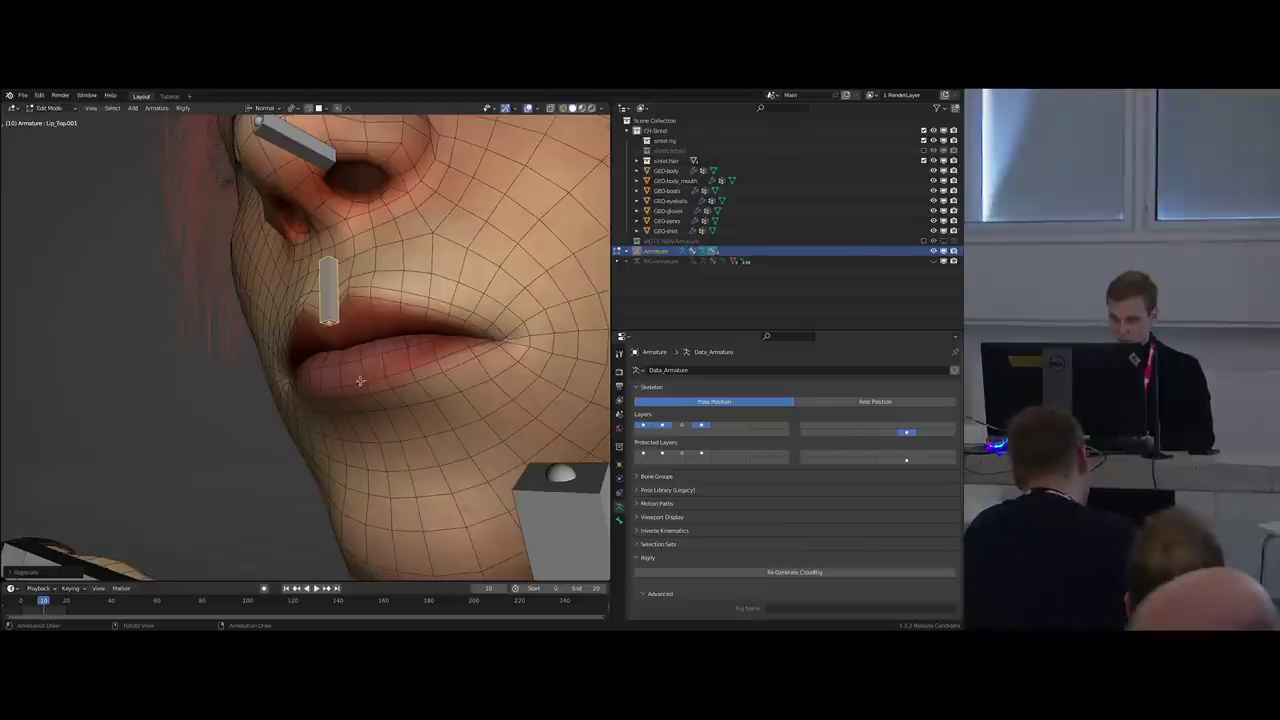
key("g")
key("z")
right_click(351, 368)
key("g")
key("y")
left_click(343, 422)
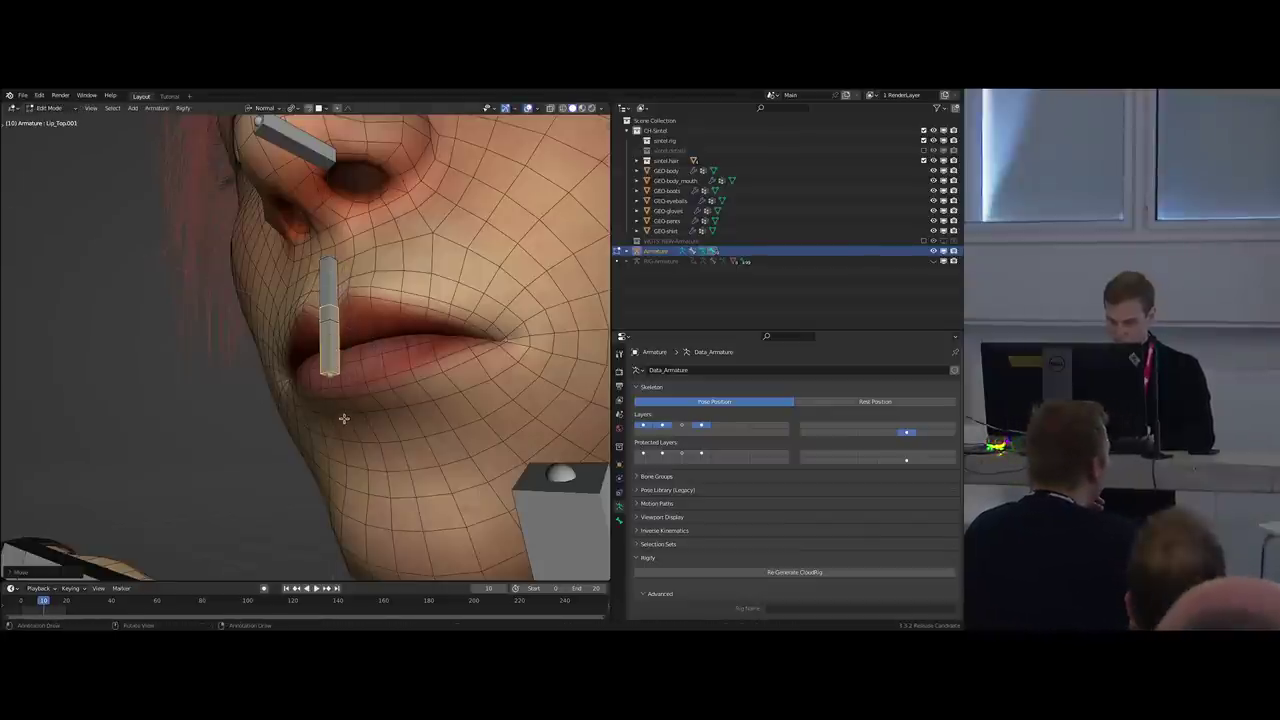
Rename the upper lip bone Lip_Top_Center.
left_click(325, 297)
middle_click_drag(325, 297, 350, 308)
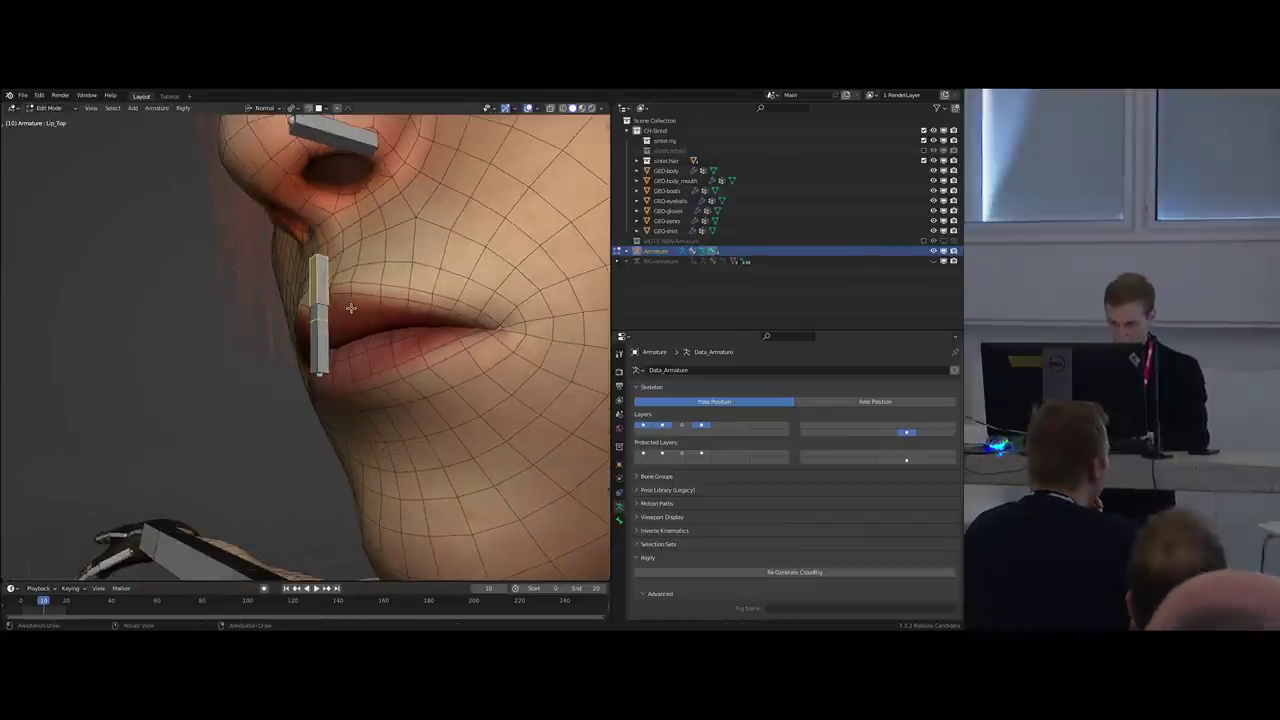
key("F2")
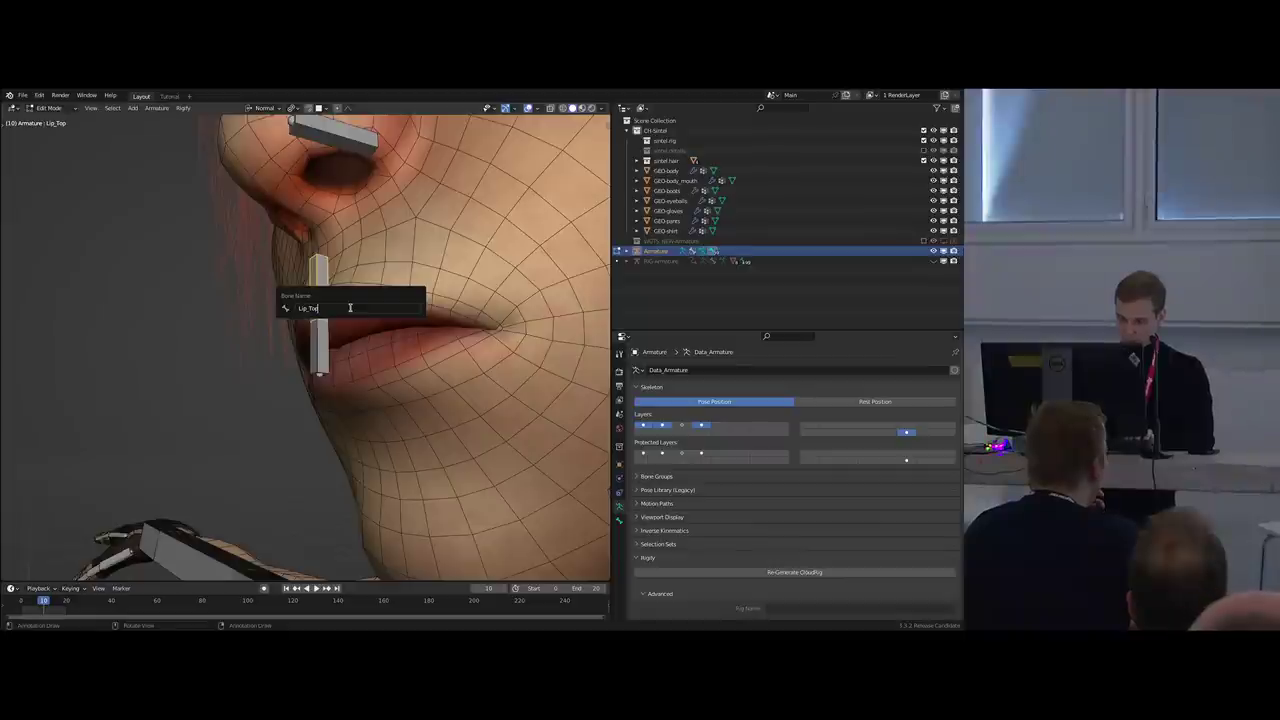
type("_Center")
key("Return")
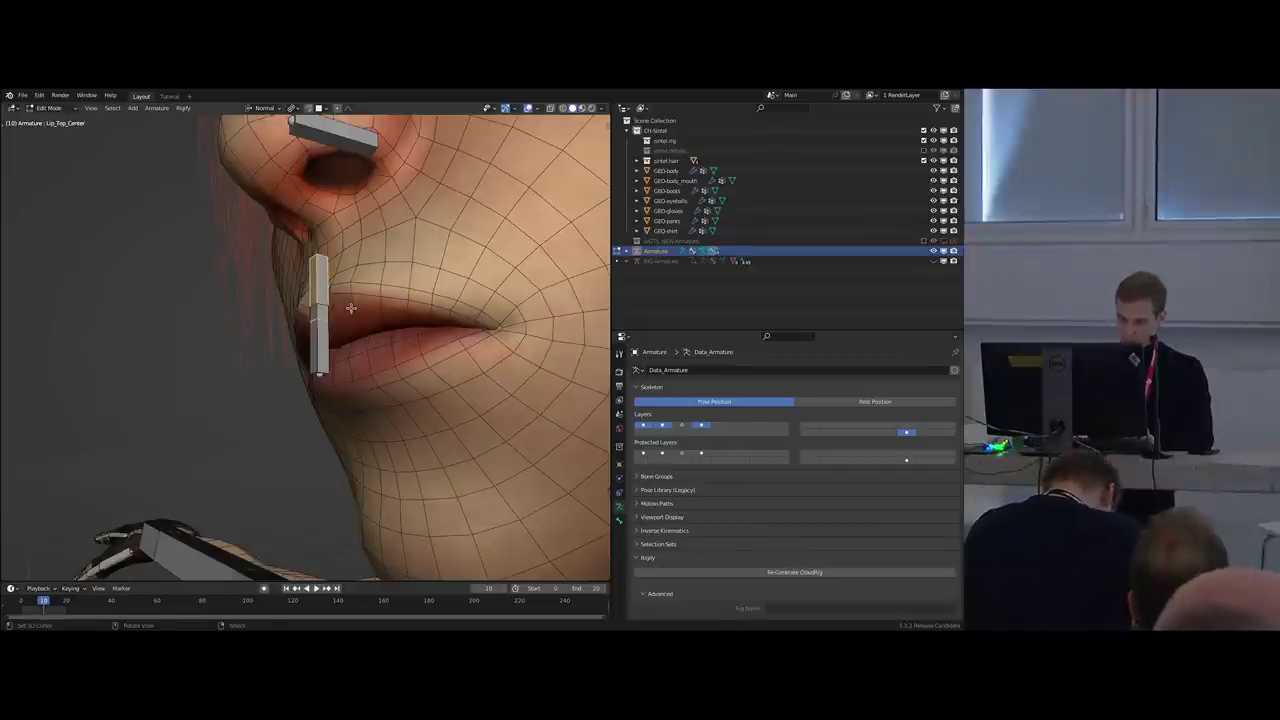
Rename the lower lip bone Lip_Bot_Center.
left_click(333, 335)
key("F2")
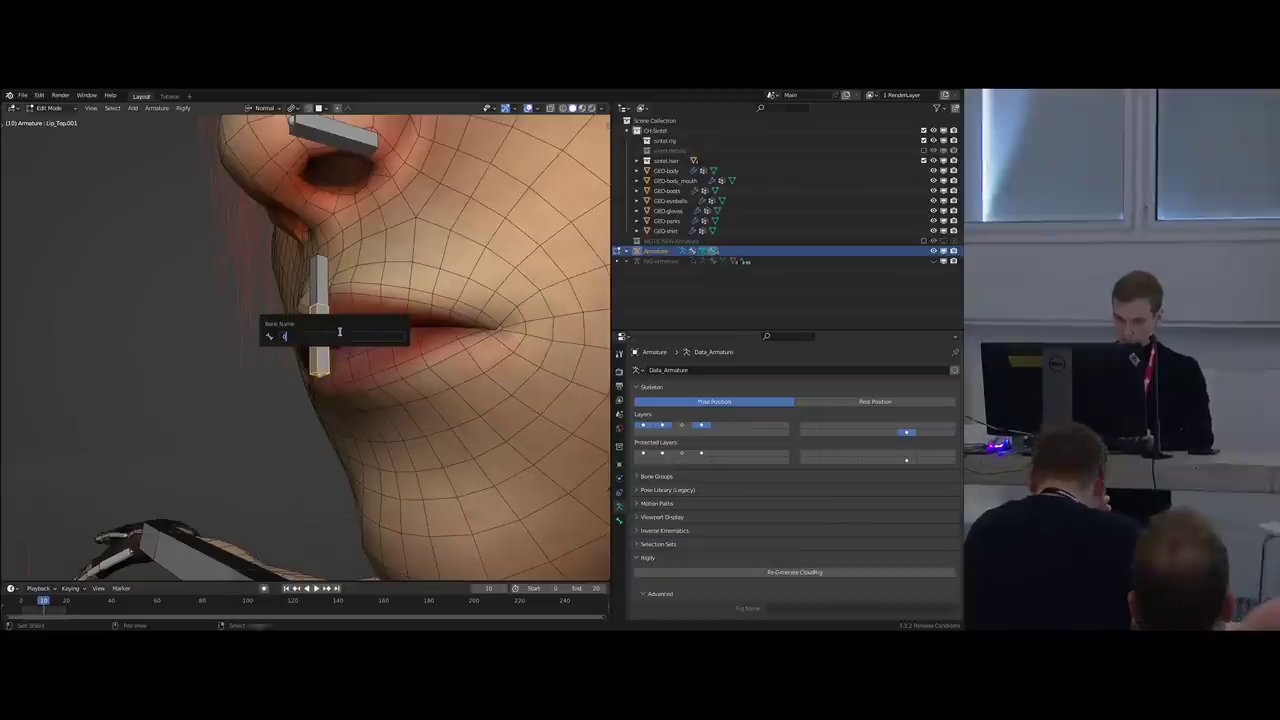
type("Lip_Bot_Ce")
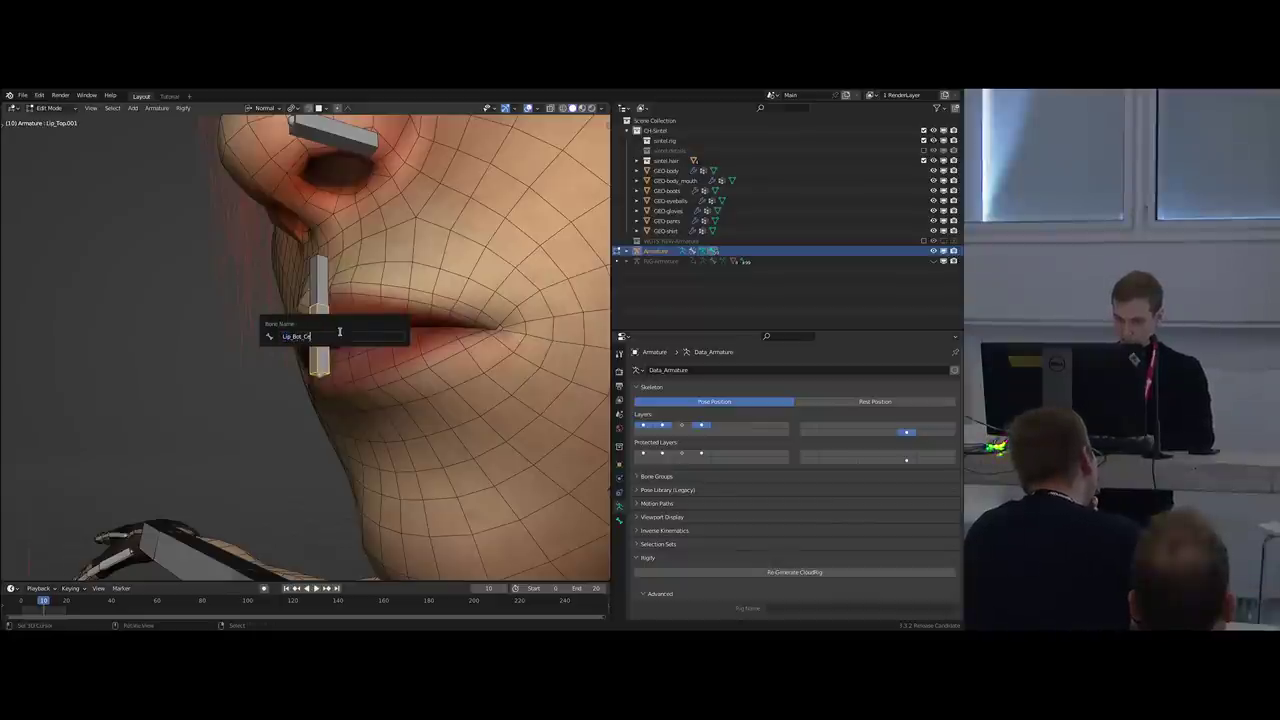
type("nter")
key("Return")
Adjust the positions of the upper and lower centre lip bones along Z to fit them against the lips.
middle_click_drag(340, 332, 400, 364)
key("g")
key("z")
key("z")
left_click(349, 325)
left_click(303, 315)
key("g")
key("z")
key("z")
left_click(316, 331)
left_click(317, 334)
key("g")
key("z")
key("z")
left_click(318, 337)
In Object Mode, add the Sintel metarig from the Cloud_Humans presets, move it along X beside the character, and generate its rig.
key("Tab")
scroll(395, 364, "down", 5)
key("ctrl+Tab")
scroll(273, 367, "down", 9)
key("shift+a")
mouse_move(347, 388)
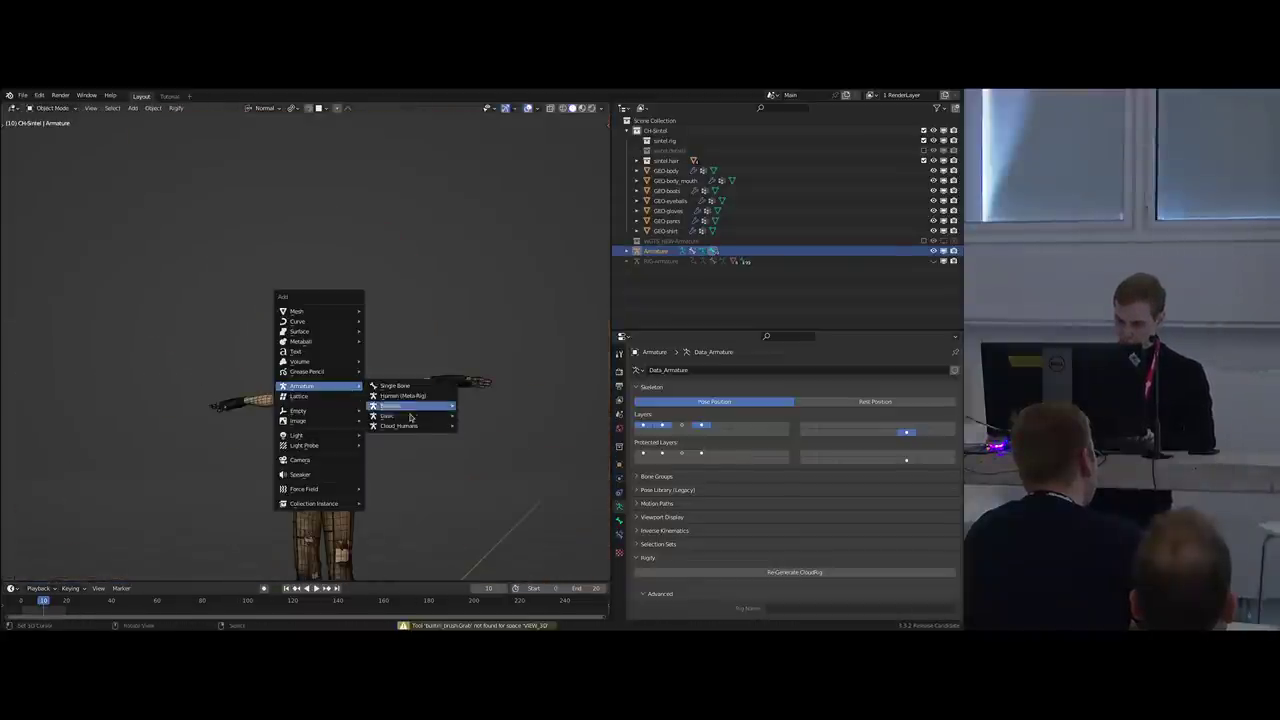
mouse_move(430, 426)
left_click(505, 450)
scroll(430, 448, "down", 1)
key("g")
key("x")
middle_click_drag(374, 443, 295, 390, "shift")
left_click(324, 425)
scroll(290, 360, "up", 6)
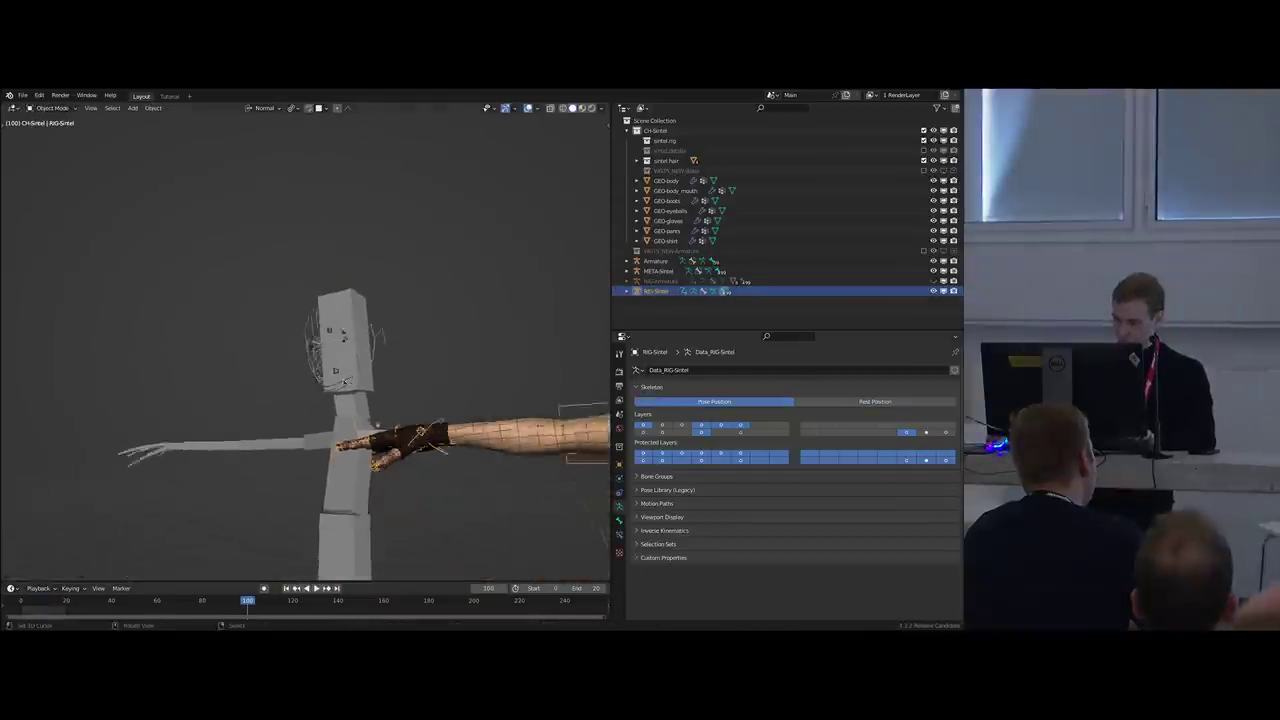
scroll(377, 425, "down", 6)
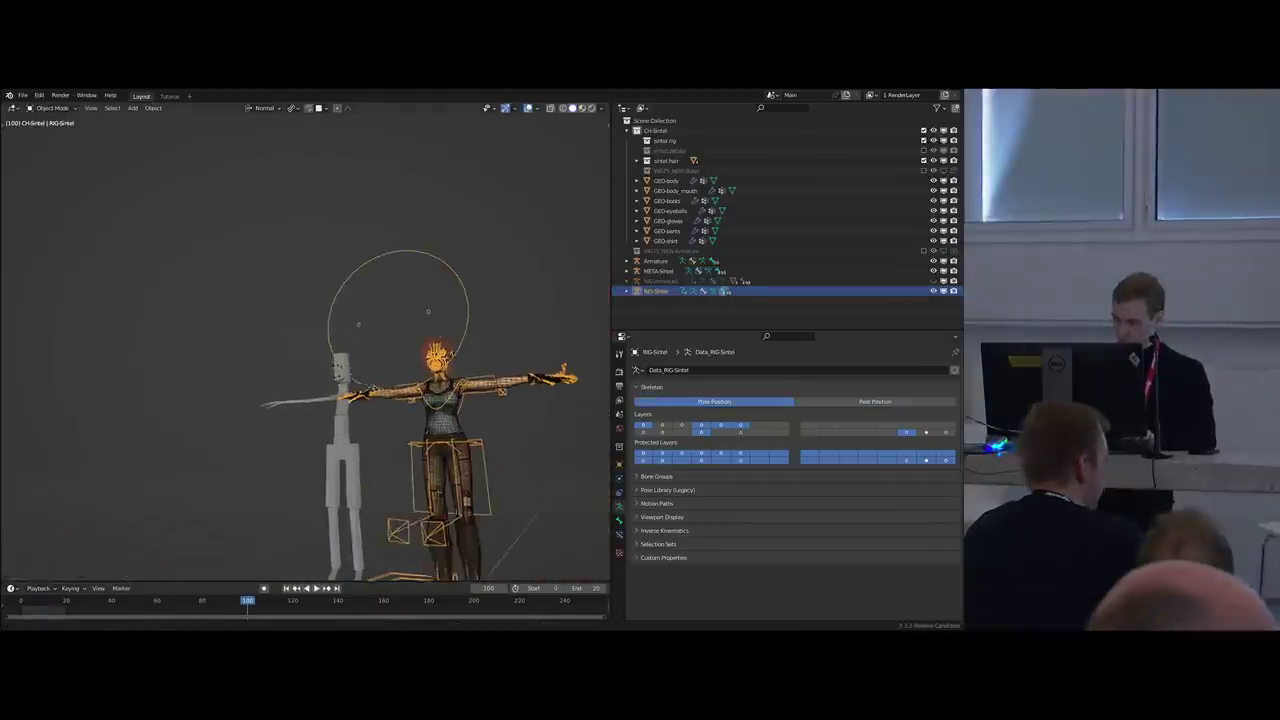
Move the generated RIG-Sintel along X away from the character.
middle_click_drag(377, 425, 260, 425, "shift")
scroll(300, 425, "up", 5)
key("g")
key("x")
left_click(250, 425)
Enter Pose Mode on RIG-Sintel, examine its face bones, and try moving the ACT-MouthCorner.L bone.
scroll(254, 318, "up", 6)
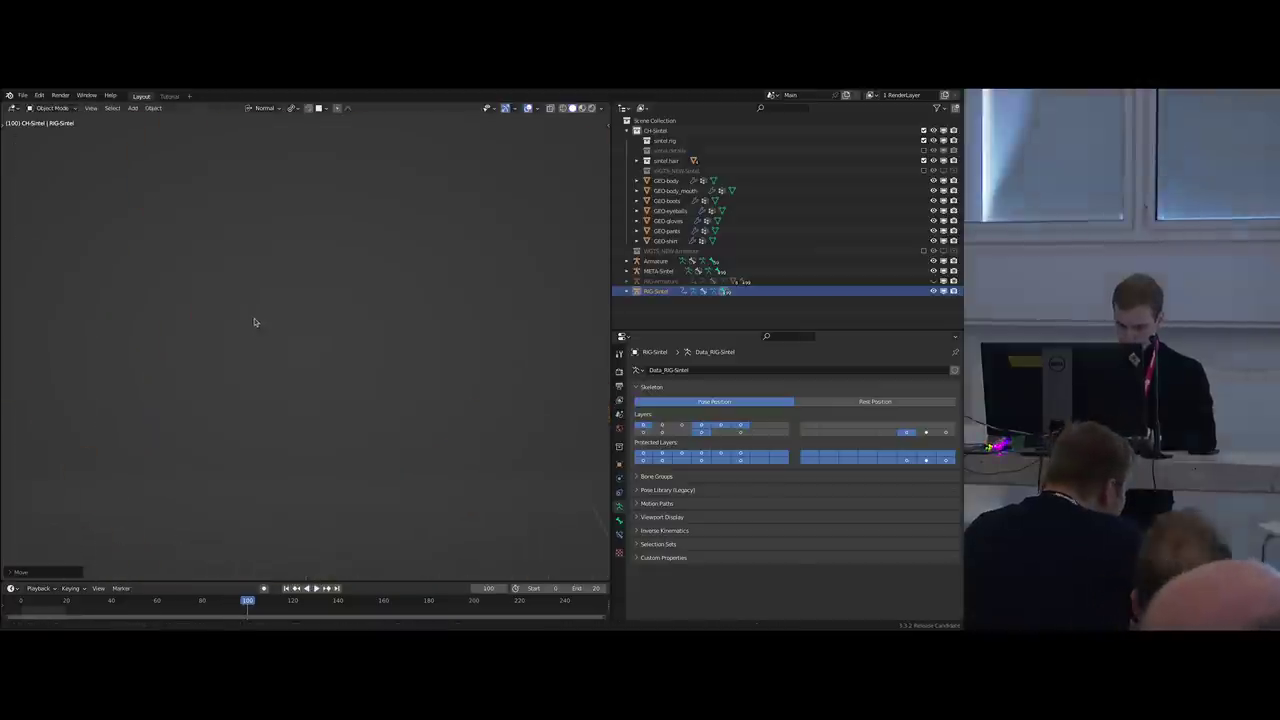
scroll(254, 318, "down", 4)
scroll(325, 361, "up", 5)
scroll(349, 371, "up", 7)
middle_click_drag(340, 375, 316, 346, "shift")
scroll(343, 346, "down", 4)
key("ctrl+Tab")
key("h")
right_click(338, 331)
key("g")
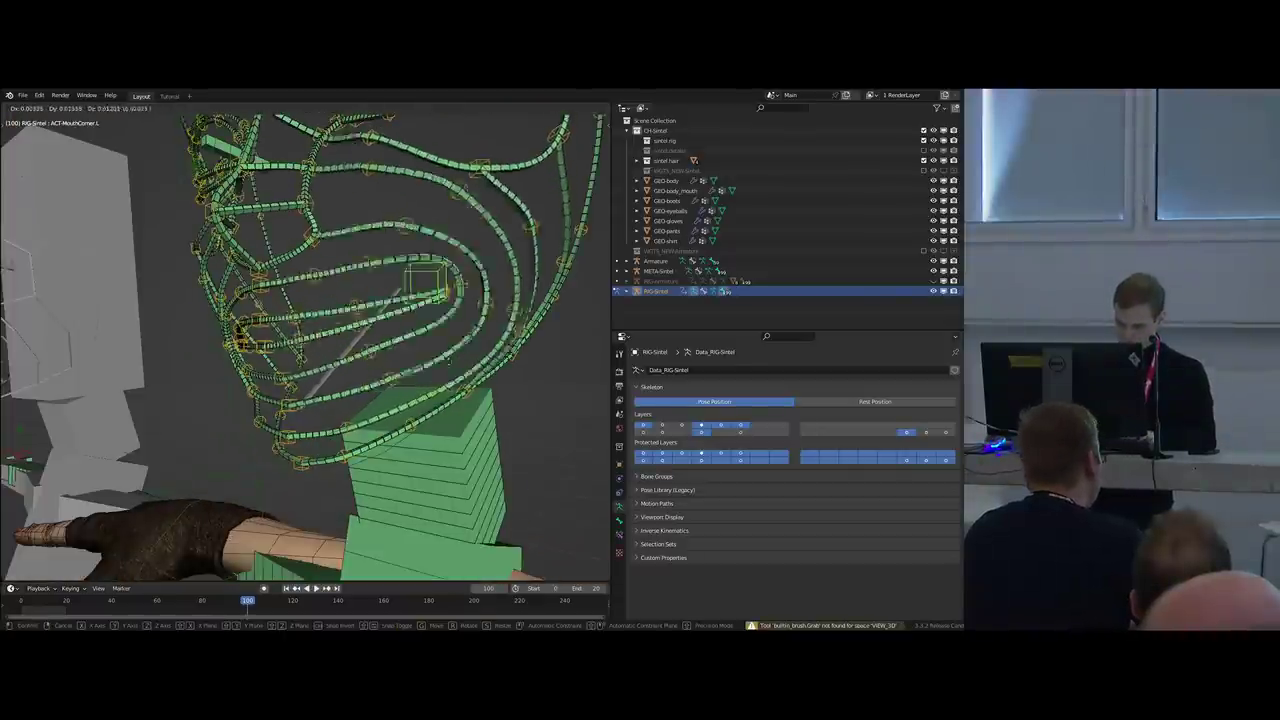
right_click(330, 330)
scroll(325, 345, "down", 9)
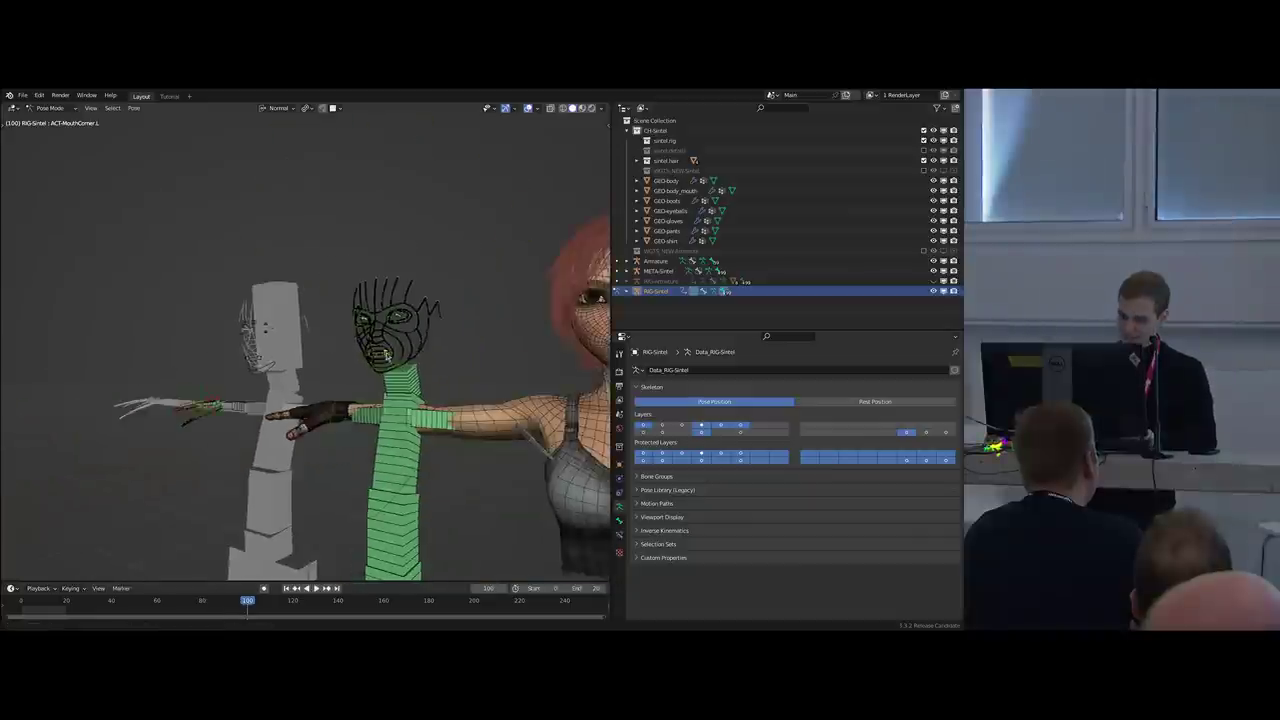
Return to Object Mode and delete both RIG-Sintel and META-Sintel.
middle_click_drag(335, 361, 286, 343, "shift")
key("ctrl+Tab")
right_click(244, 328, "shift")
key("x")
Switch the Armature to Pose Mode and assign the Cube widget shape to the two centre lip bones.
middle_click_drag(480, 330, 275, 358, "shift")
scroll(310, 335, "up", 6)
right_click(329, 307)
right_click(329, 302)
scroll(329, 300, "up", 5)
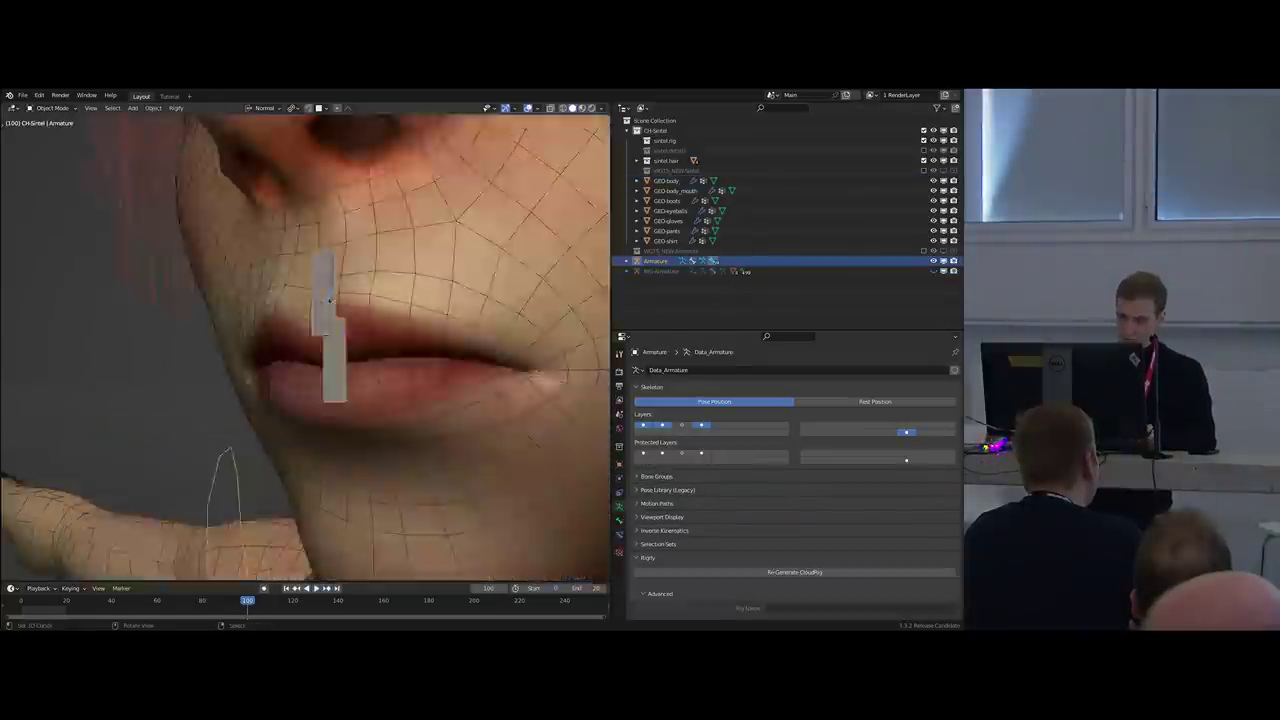
scroll(329, 301, "down", 7)
key("ctrl+Tab")
scroll(312, 295, "up", 3)
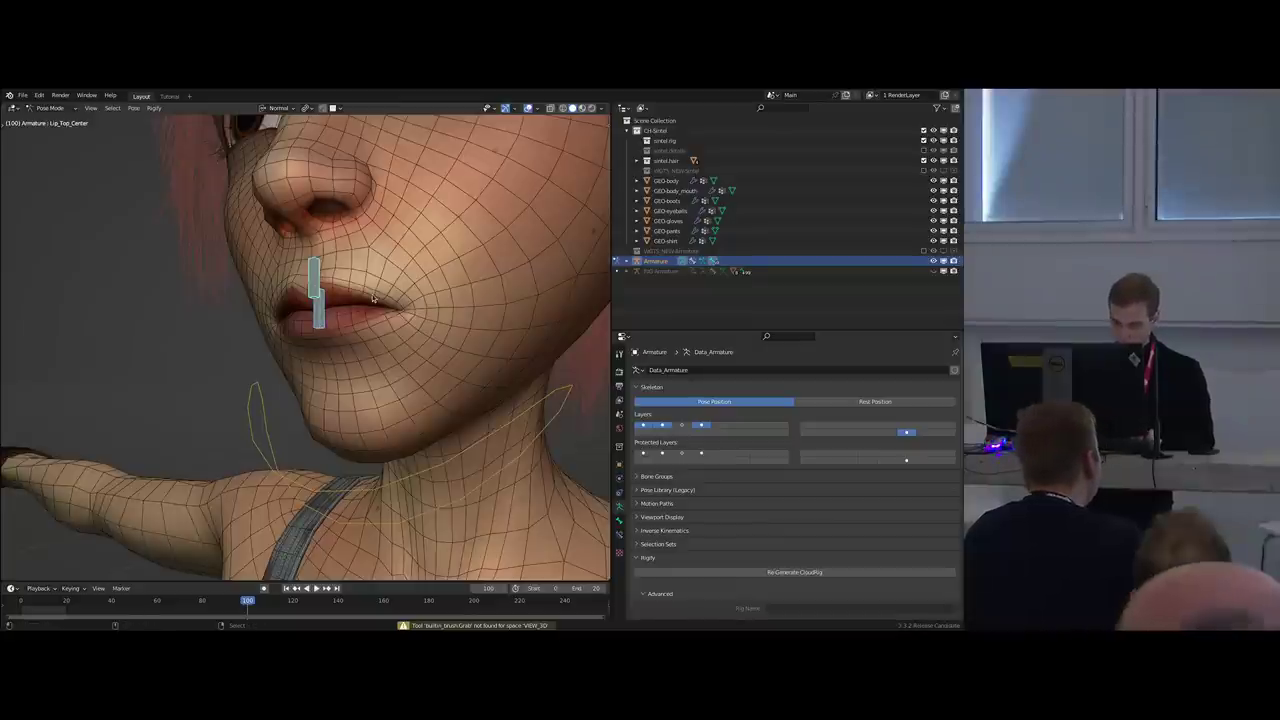
key("ctrl+alt+e")
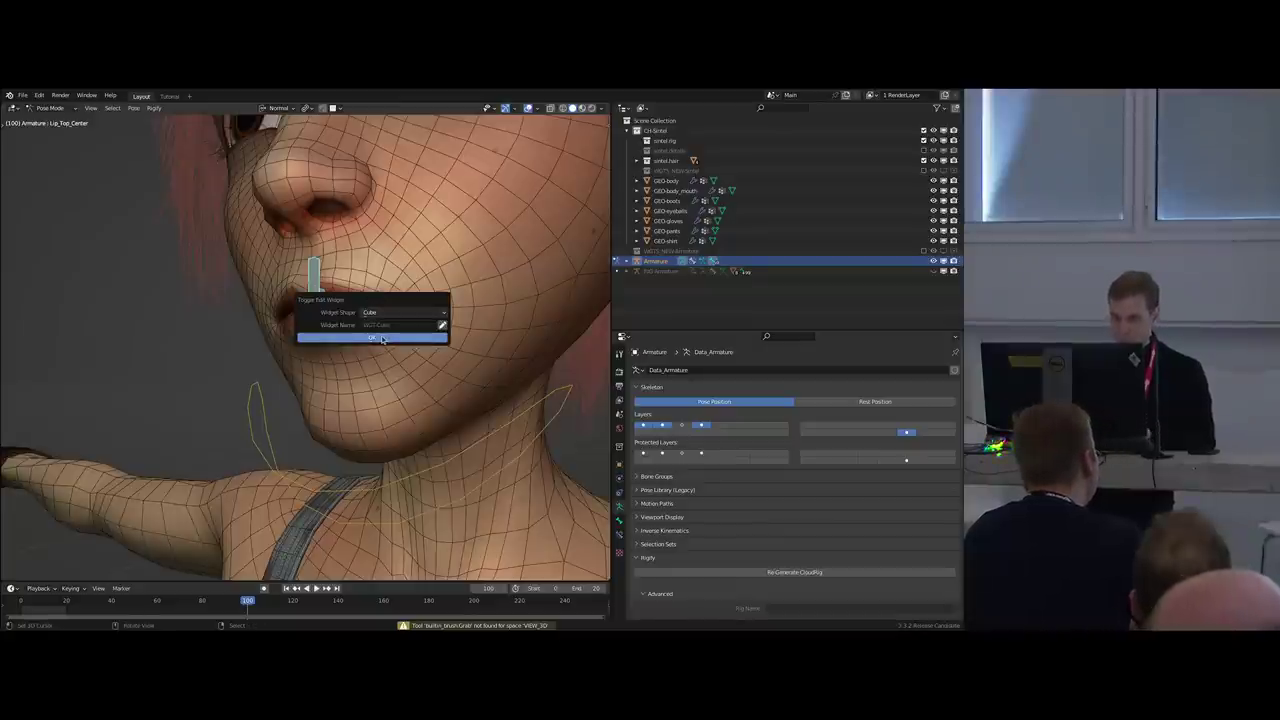
left_click(382, 340)
middle_click_drag(330, 334, 395, 362)
scroll(204, 327, "up", 3)
Show the bone properties and scale the two centre lip bones in Edit Mode to resize their cube widgets.
left_click(619, 527)
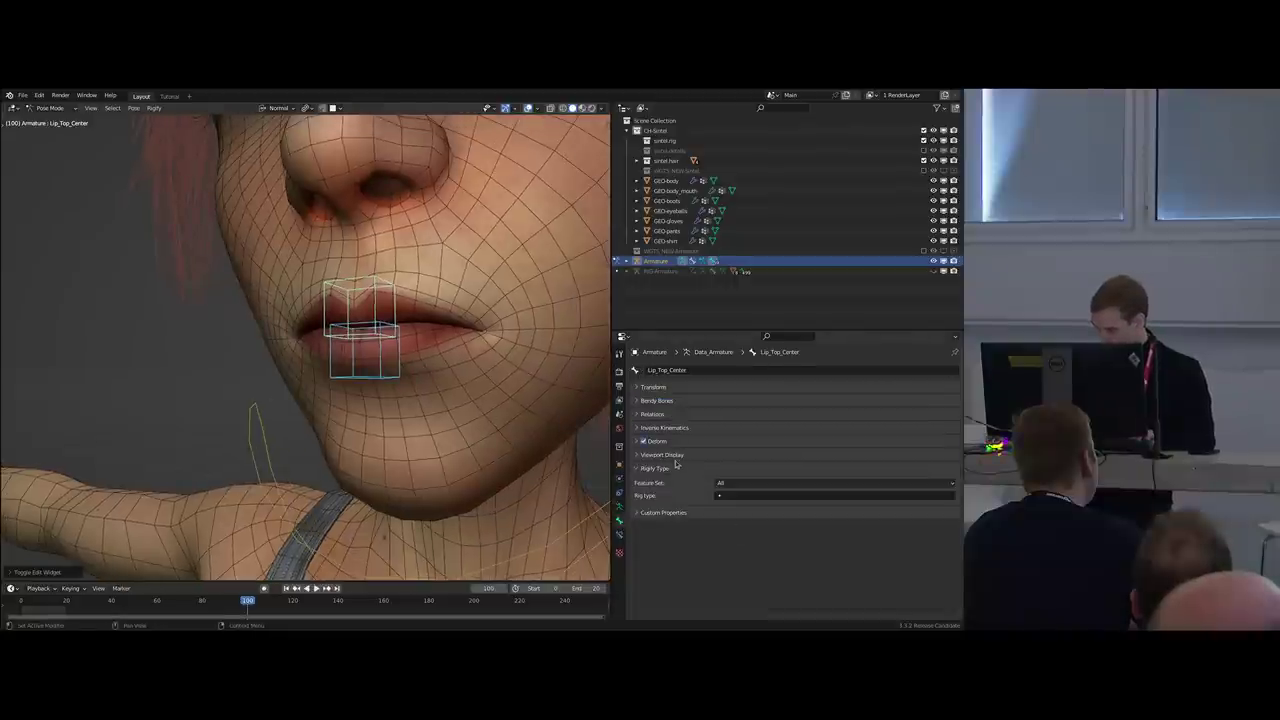
key("Tab")
key("s")
left_click(400, 368)
key("Tab")
middle_click_drag(398, 367, 298, 299)
In Edit Mode, duplicate the two centre lip bones and place the copies midway towards the character's left mouth corner.
key("Tab")
scroll(347, 331, "up", 2)
scroll(347, 303, "down", 3)
scroll(348, 285, "up", 4)
scroll(330, 294, "up", 2)
key("shift+d")
left_click(472, 289)
middle_click_drag(472, 289, 438, 364)
key("g")
left_click(470, 367)
Duplicate the lip bones again and place the upper and lower copies at the character's left mouth corner.
key("shift+d")
left_click(336, 350)
scroll(336, 350, "down", 2)
middle_click_drag(336, 350, 382, 362)
left_click(362, 426)
key("g")
left_click(357, 416)
right_click(431, 444)
key("g")
left_click(427, 420)
middle_click_drag(427, 420, 408, 402)
scroll(408, 402, "down", 1)
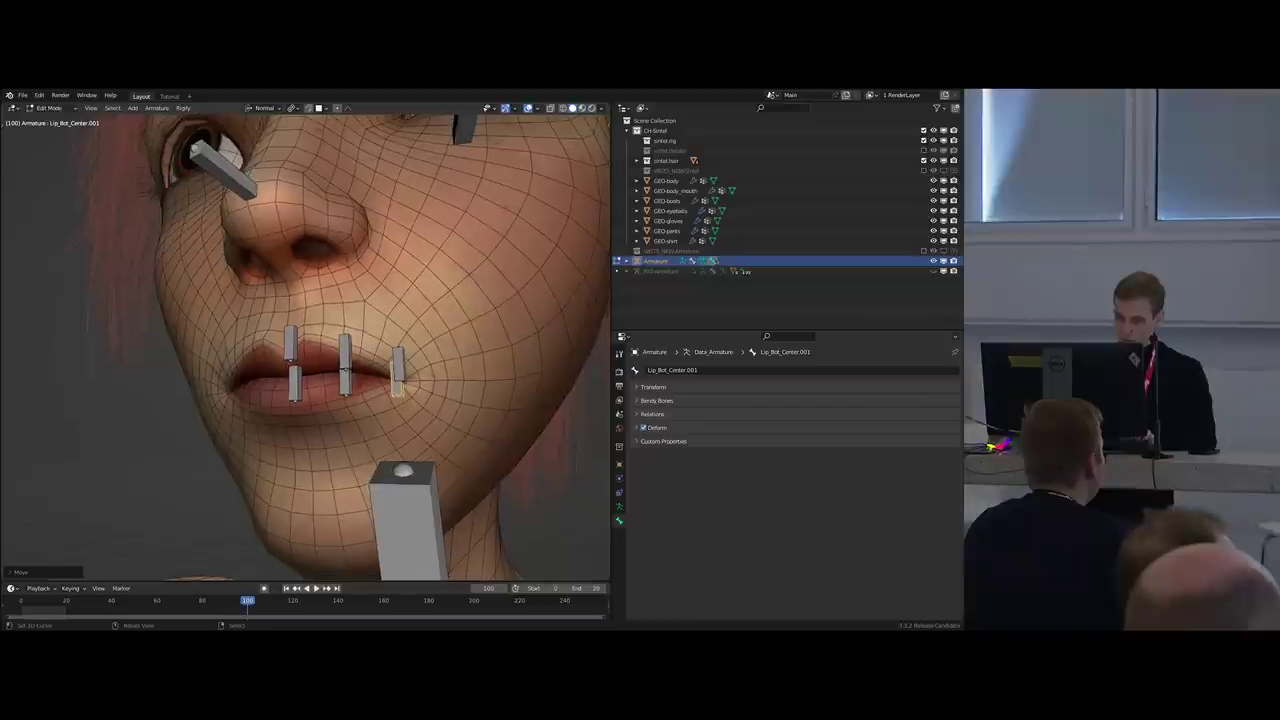
Duplicate the three upper lip bones, place the copies above the upper lip, and adjust the outermost copy's position.
right_click(291, 342)
right_click(345, 351, "shift")
right_click(398, 364, "shift")
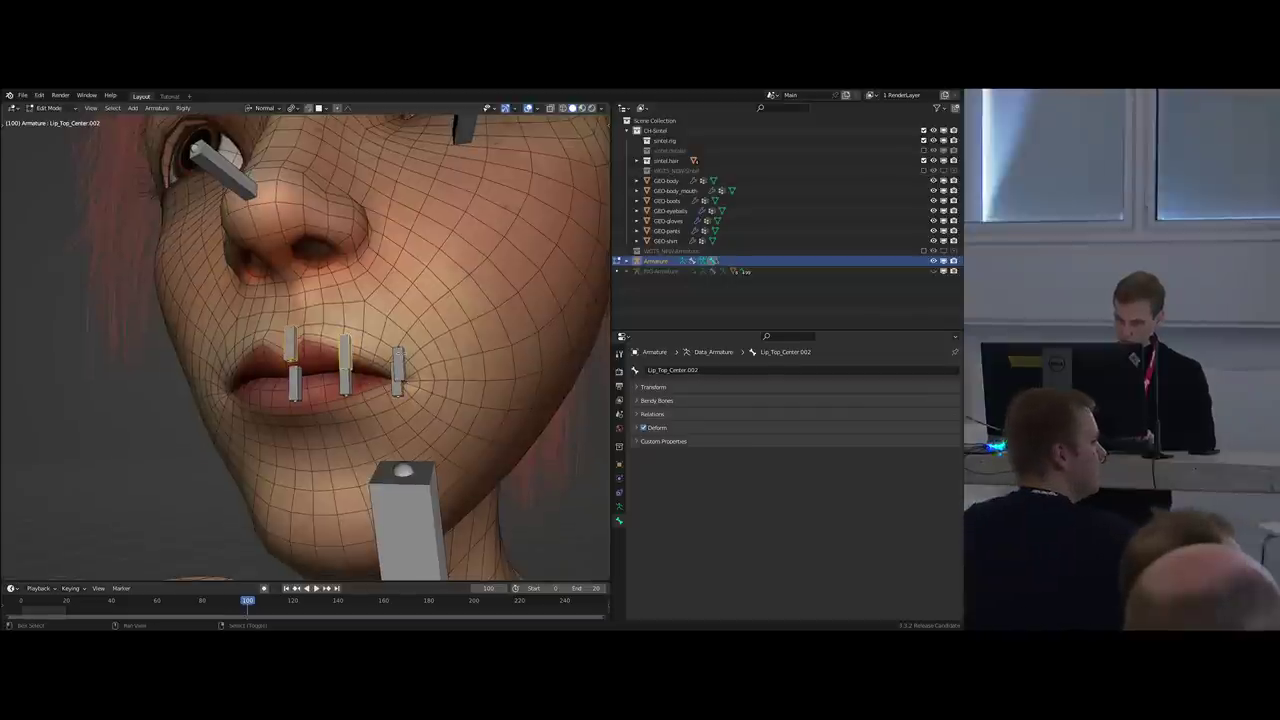
key("shift+d")
left_click(364, 342)
right_click(401, 317)
key("g")
left_click(405, 318)
Duplicate the lower lip bones and place the copies below the lower lip.
right_click(397, 388)
right_click(291, 384, "shift")
key("shift+d")
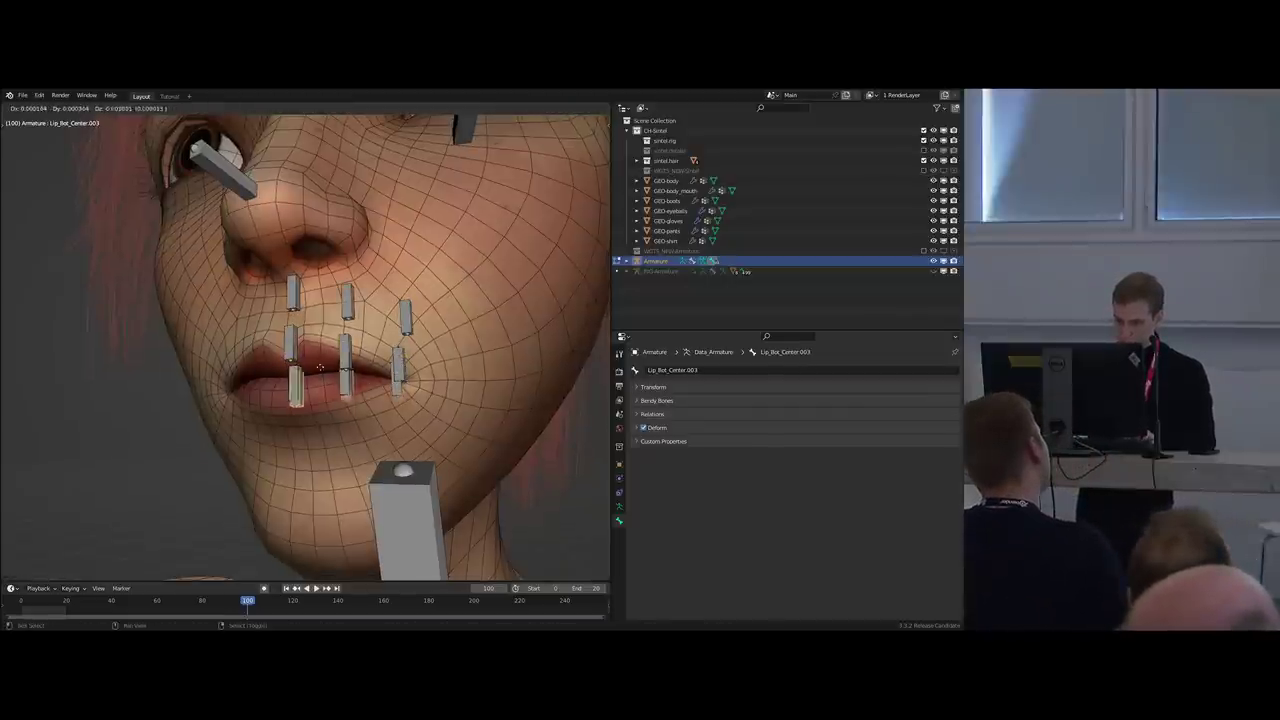
left_click(292, 424)
middle_click_drag(292, 424, 430, 372)
Move the copied lower bones one by one to follow the curve beneath the lower lip.
key("g")
left_click(280, 407)
right_click(258, 407)
key("g")
left_click(248, 401)
right_click(231, 413)
key("g")
left_click(222, 411)
Place another duplicated lip bone just outside the character's left mouth corner.
key("g")
left_click(433, 398)
key("shift+d")
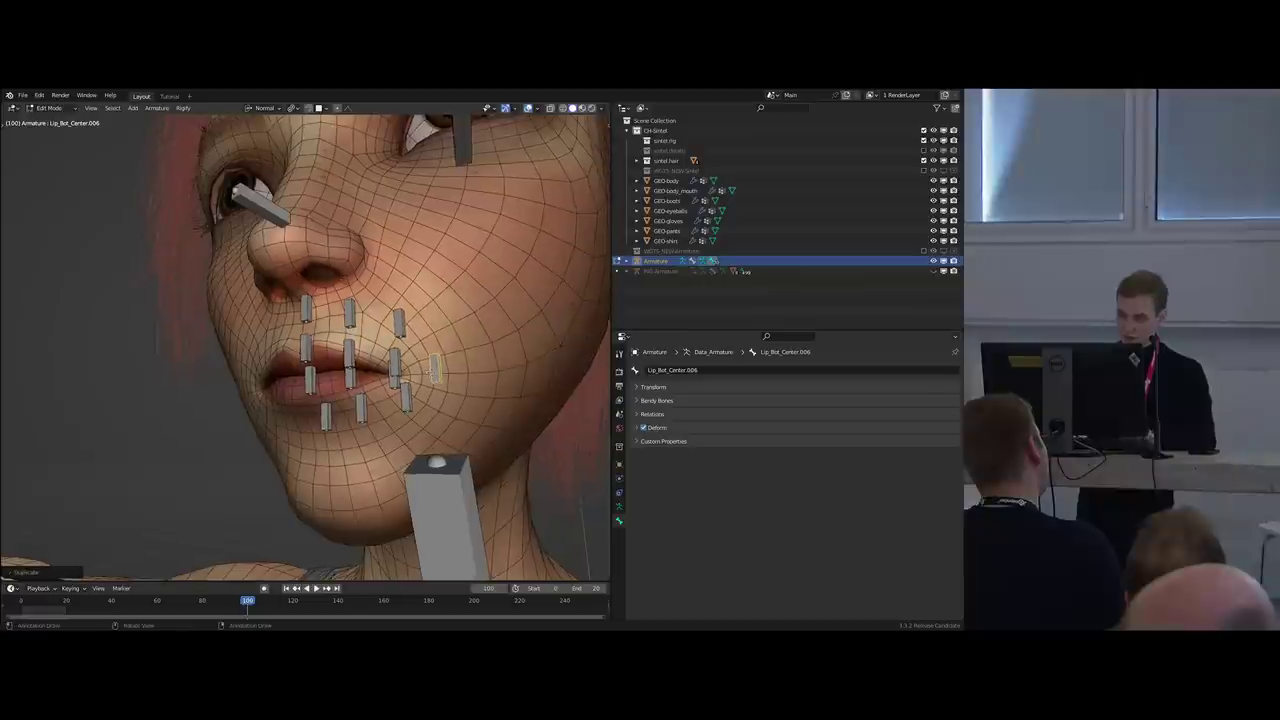
Open the prepared Sintel file with weighted lips from the recent files, discarding unsaved changes.
key("ctrl+shift+o")
key("Down")
key("Down")
key("Down")
key("Down")
key("Down")
key("Down")
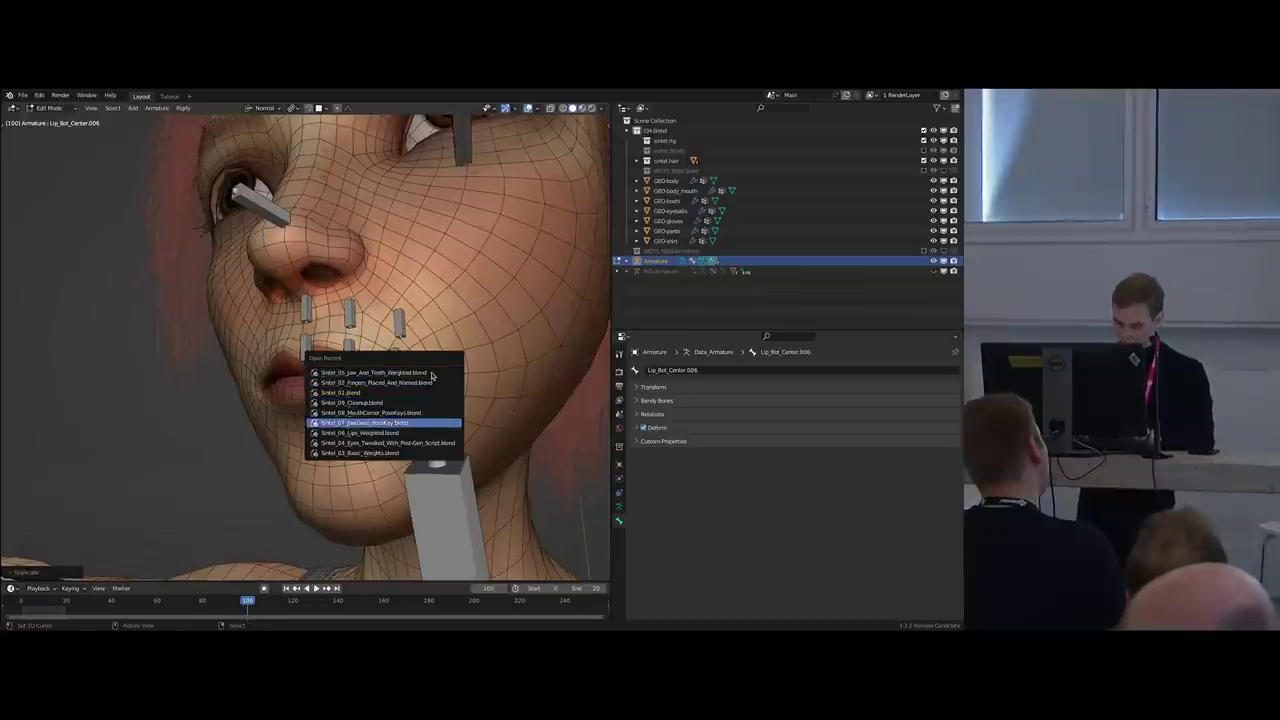
key("Return")
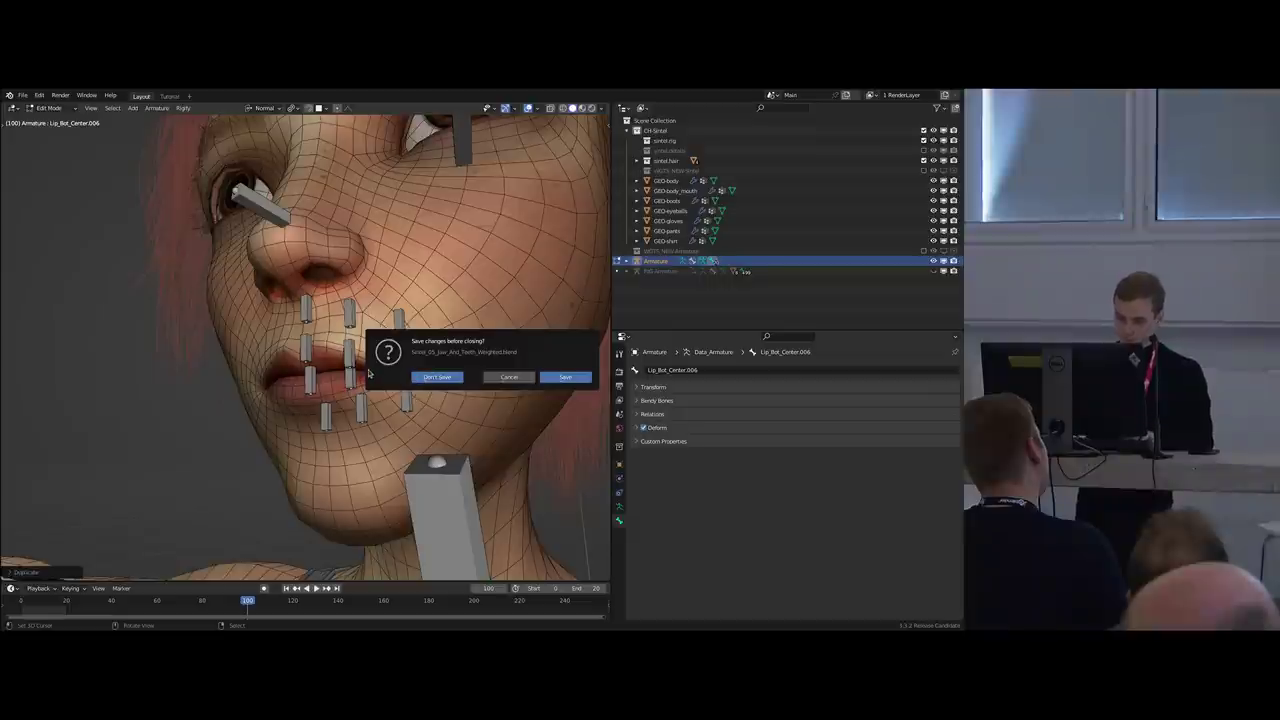
Put RIG-Armature in Pose Mode and test-move the left upper lip corner and upper lip controls, cancelling each move.
middle_click_drag(375, 368, 386, 328)
scroll(390, 325, "up", 3)
right_click(401, 280)
key("ctrl+Tab")
right_click(371, 315)
key("g")
right_click(370, 315)
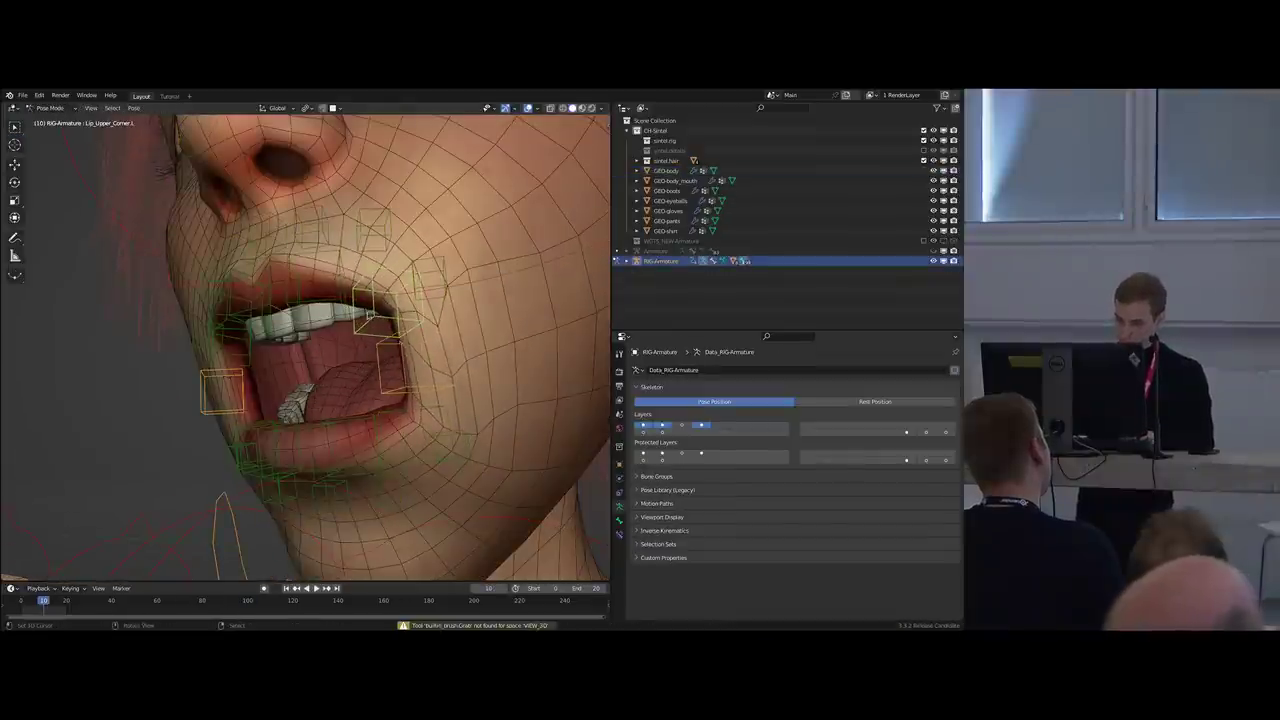
right_click(318, 291)
key("g")
right_click(300, 300)
middle_click_drag(284, 306, 307, 311)
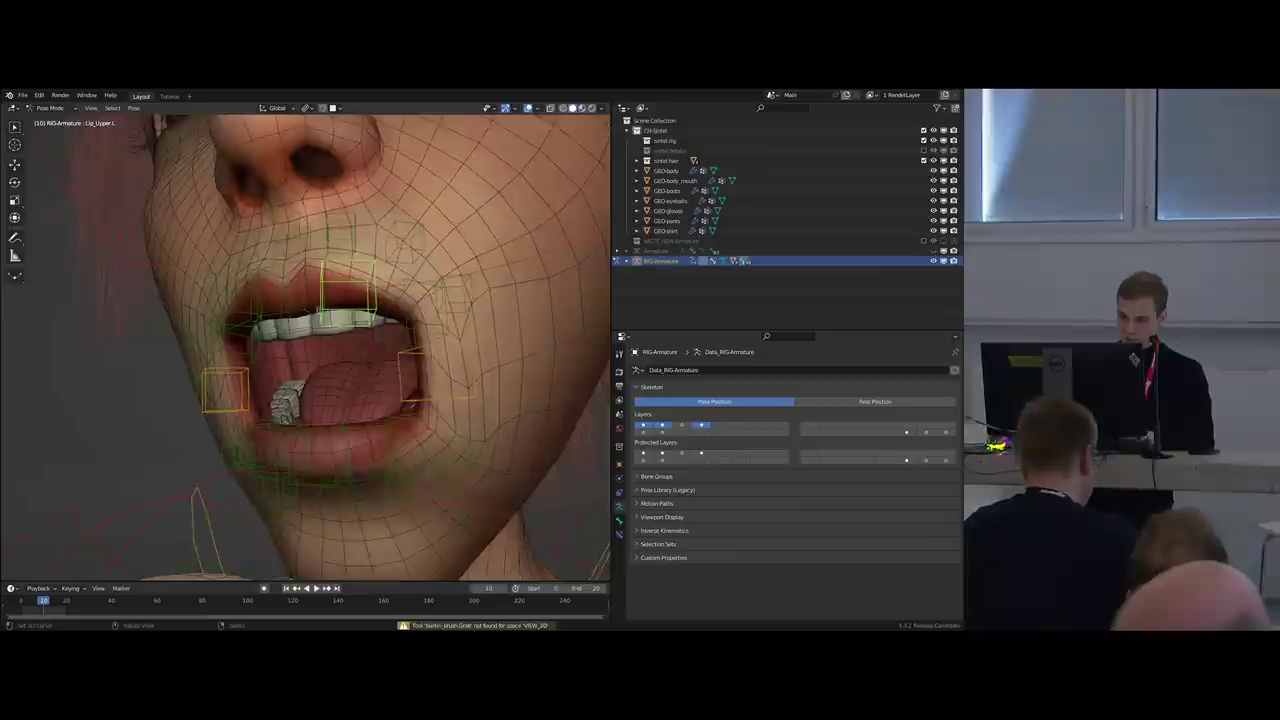
Switch GEO-body to Weight Paint mode and show the rig's deform bone layer.
scroll(307, 311, "up", 1)
key("ctrl+Tab")
right_click(366, 267)
key("ctrl+Tab")
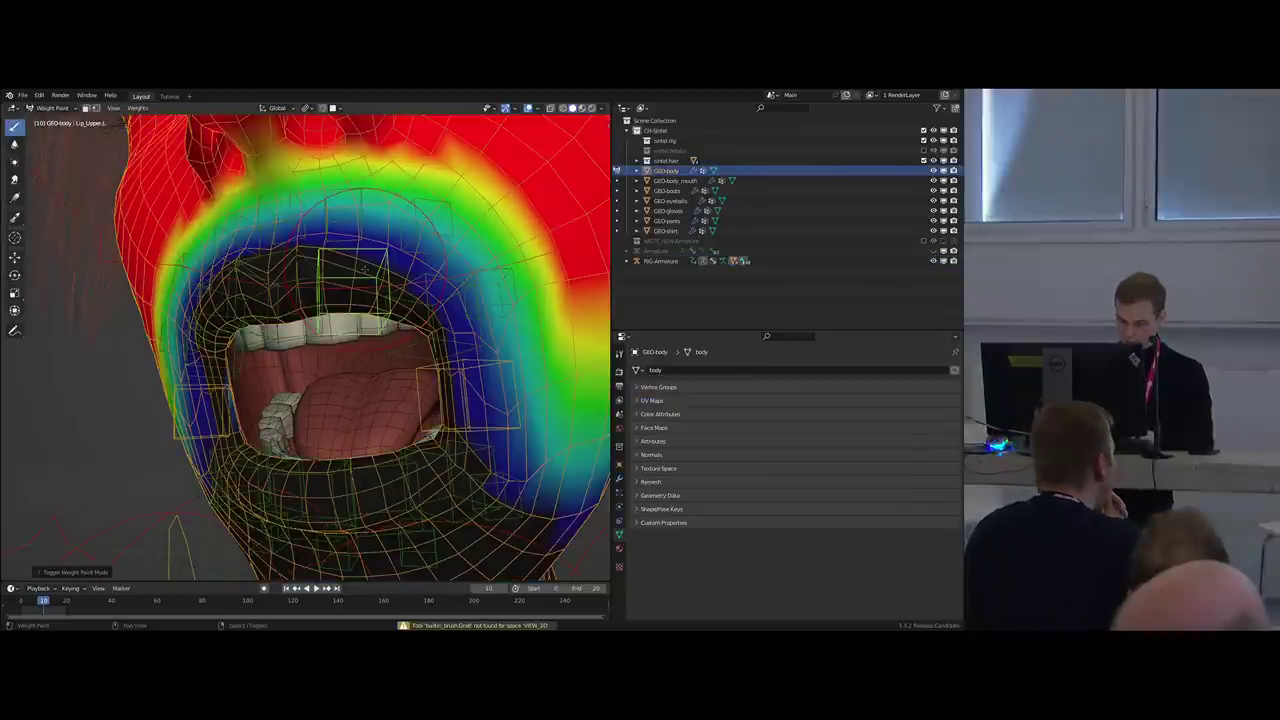
key("shift+m")
left_click(315, 387)
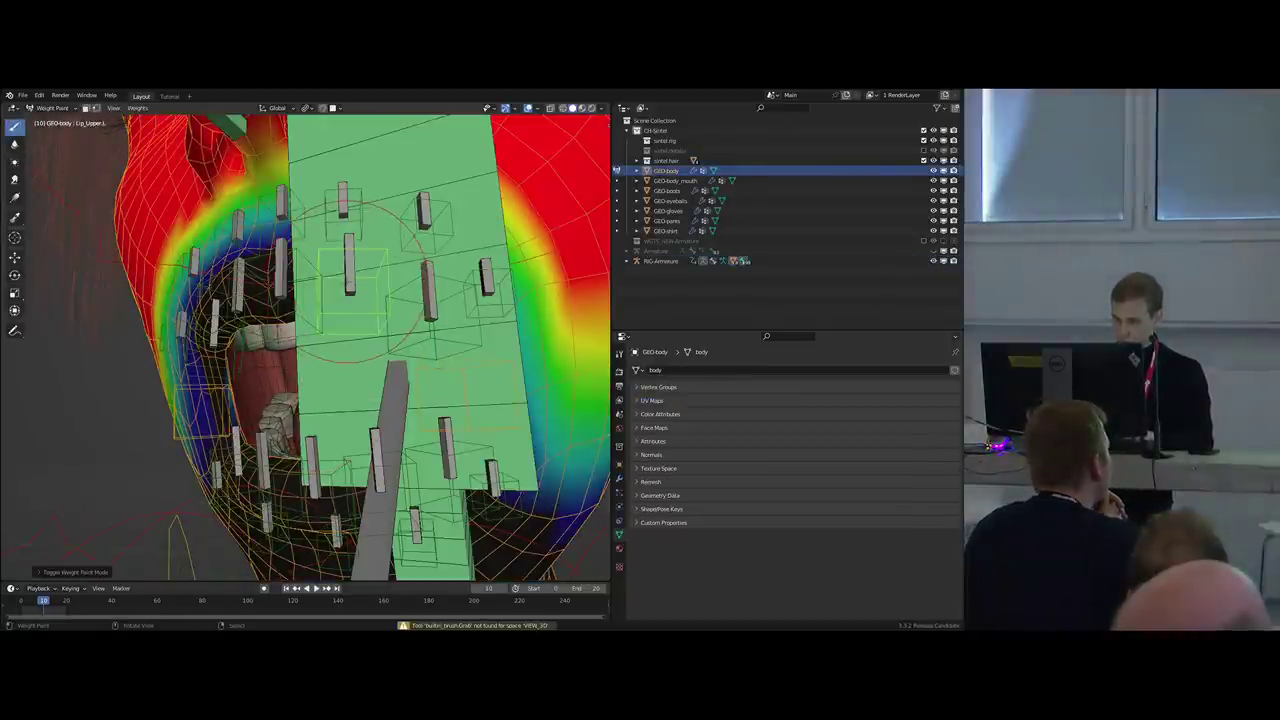
Select the large head deform bone covering the mouth and hide it.
scroll(347, 281, "down", 1)
right_click(474, 347)
right_click(460, 357)
key("h")
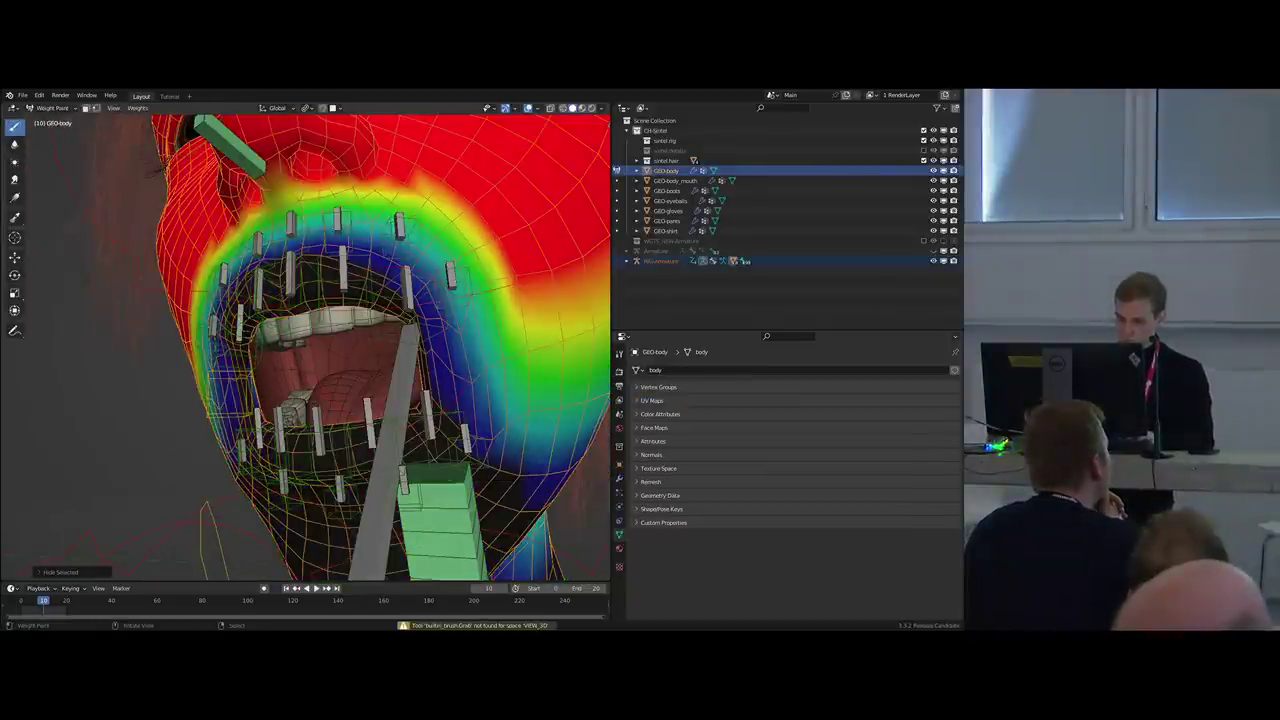
Examine the weights of the DEF-jaw bone and the upper middle lip deform bone.
middle_click_drag(460, 357, 495, 338)
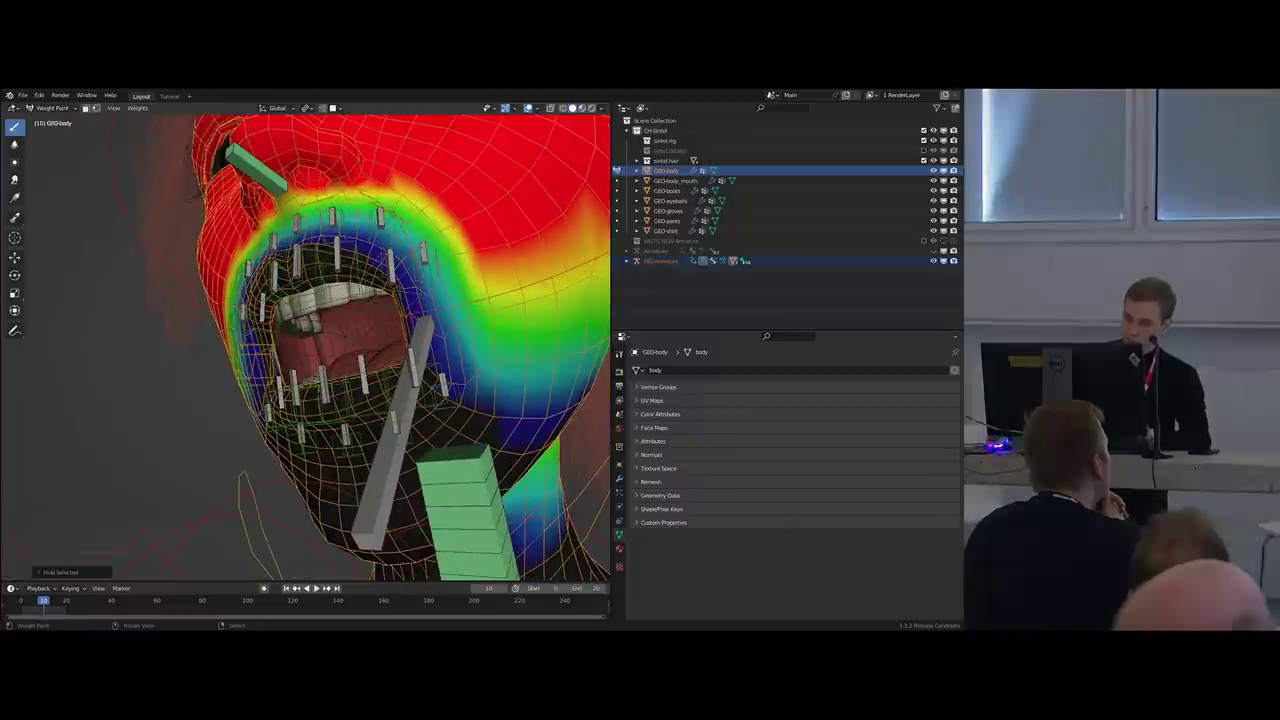
scroll(338, 260, "up", 2)
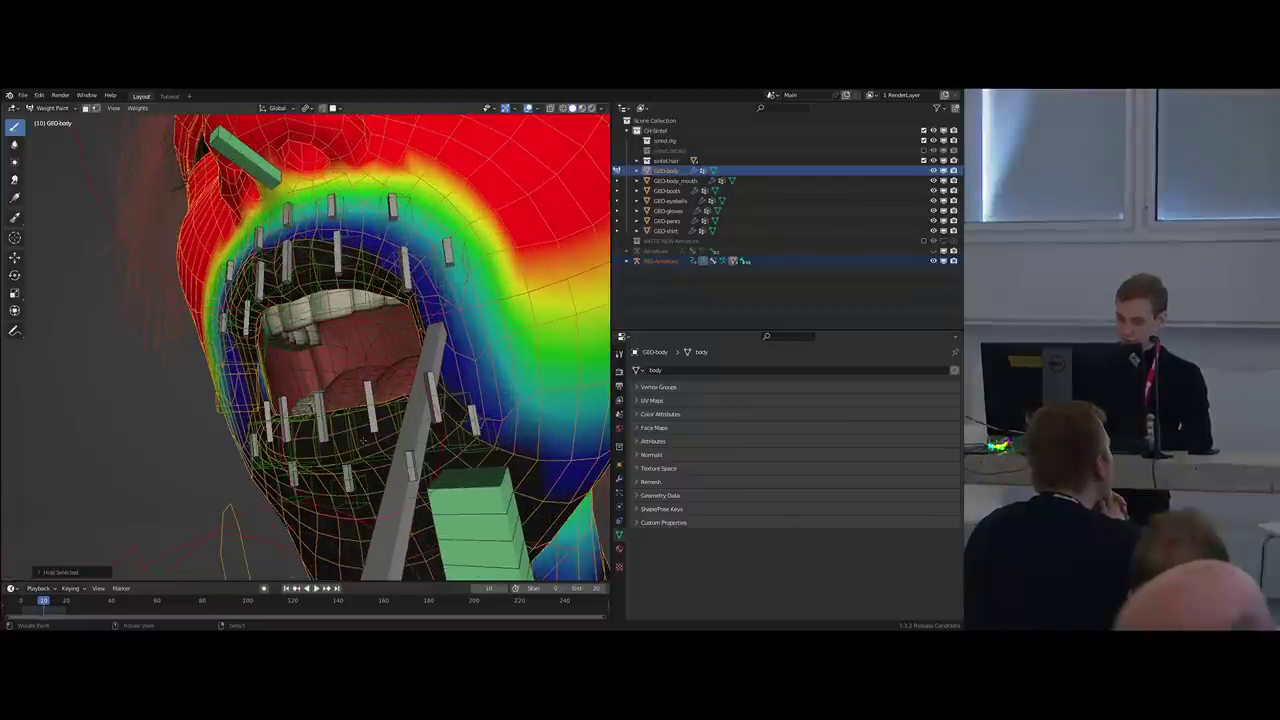
right_click(404, 476)
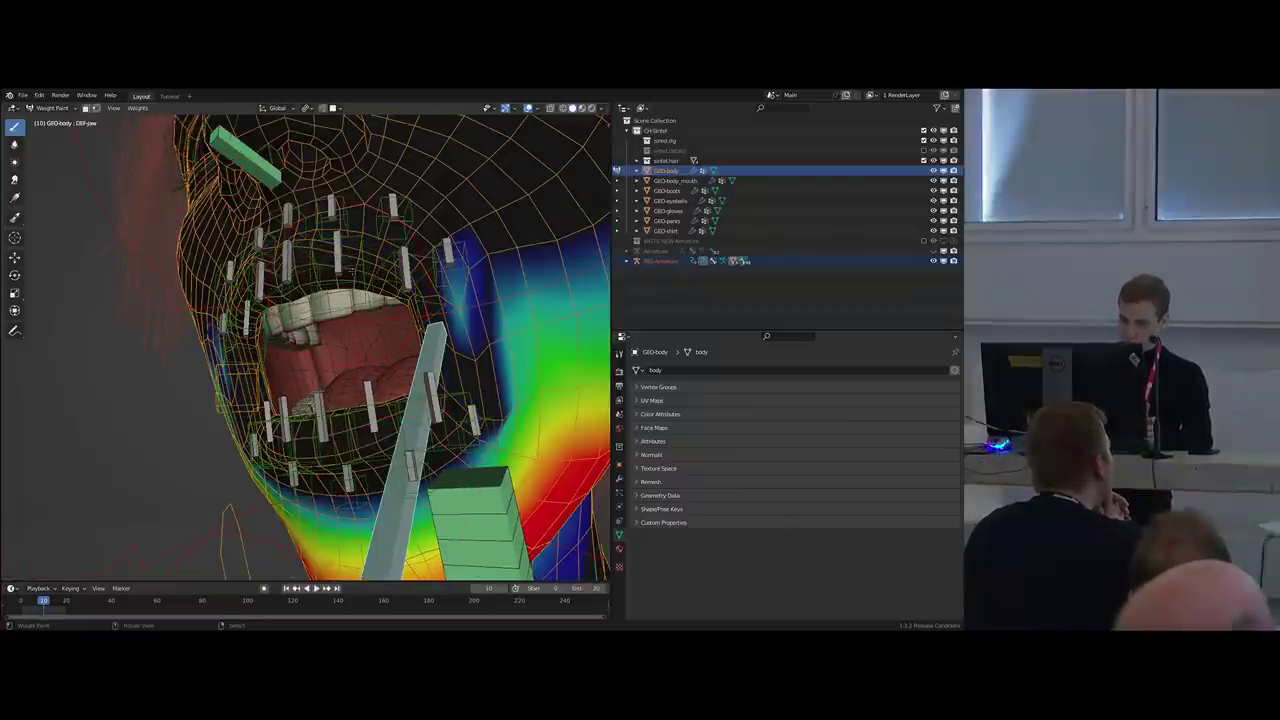
scroll(351, 271, "down", 1)
mouse_move(482, 328)
middle_mouse_down()
mouse_move(506, 320)
mouse_move(462, 320)
mouse_move(492, 322)
middle_mouse_up()
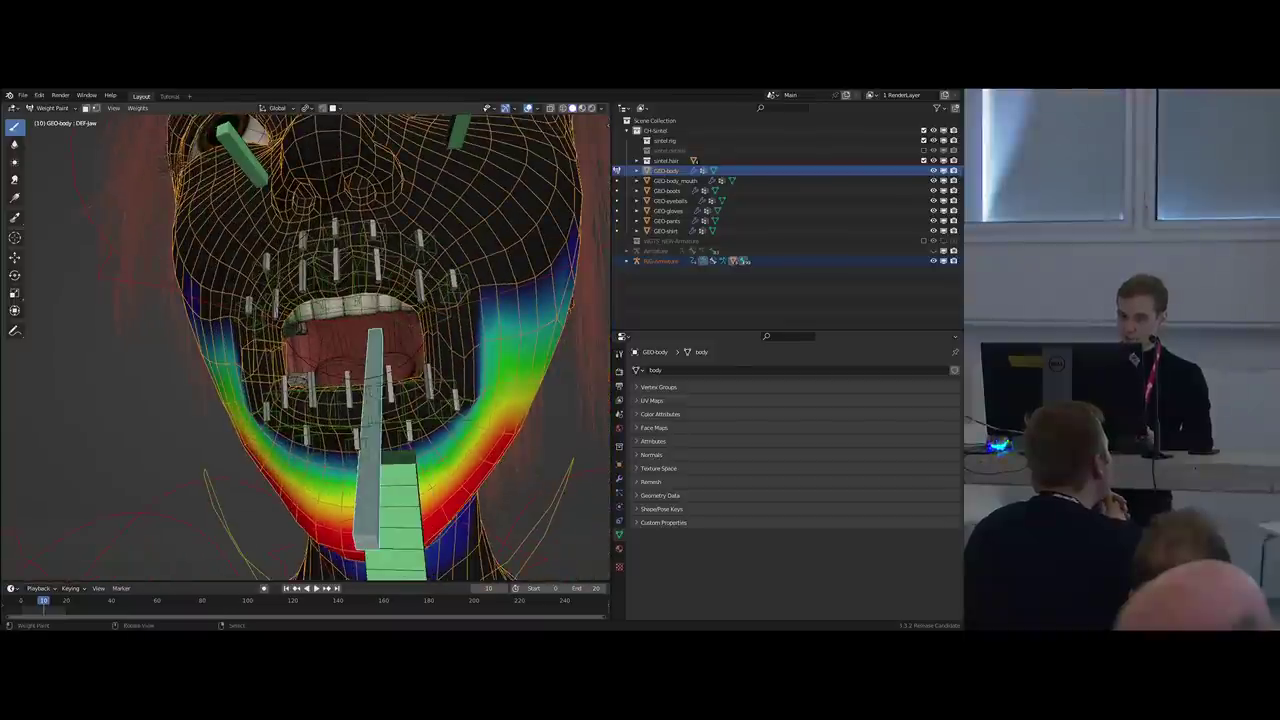
scroll(338, 268, "up", 2)
right_click(339, 264)
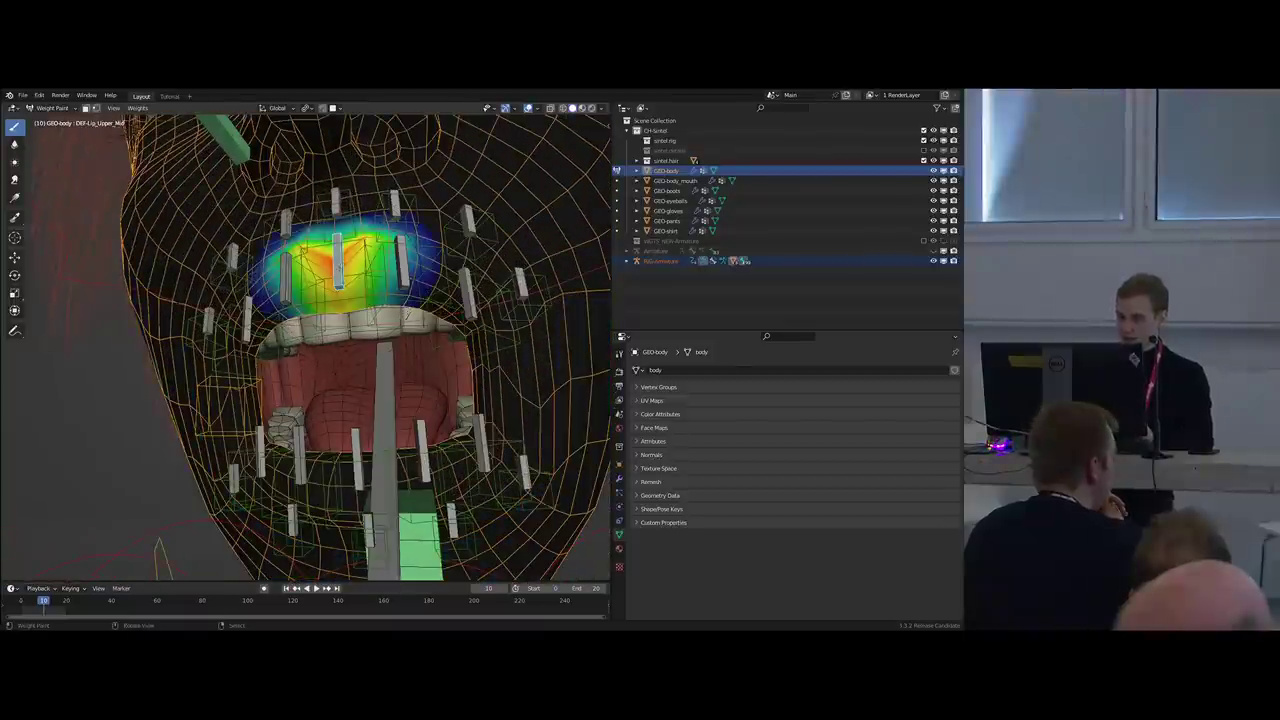
scroll(342, 275, "up", 3)
scroll(340, 240, "down", 3)
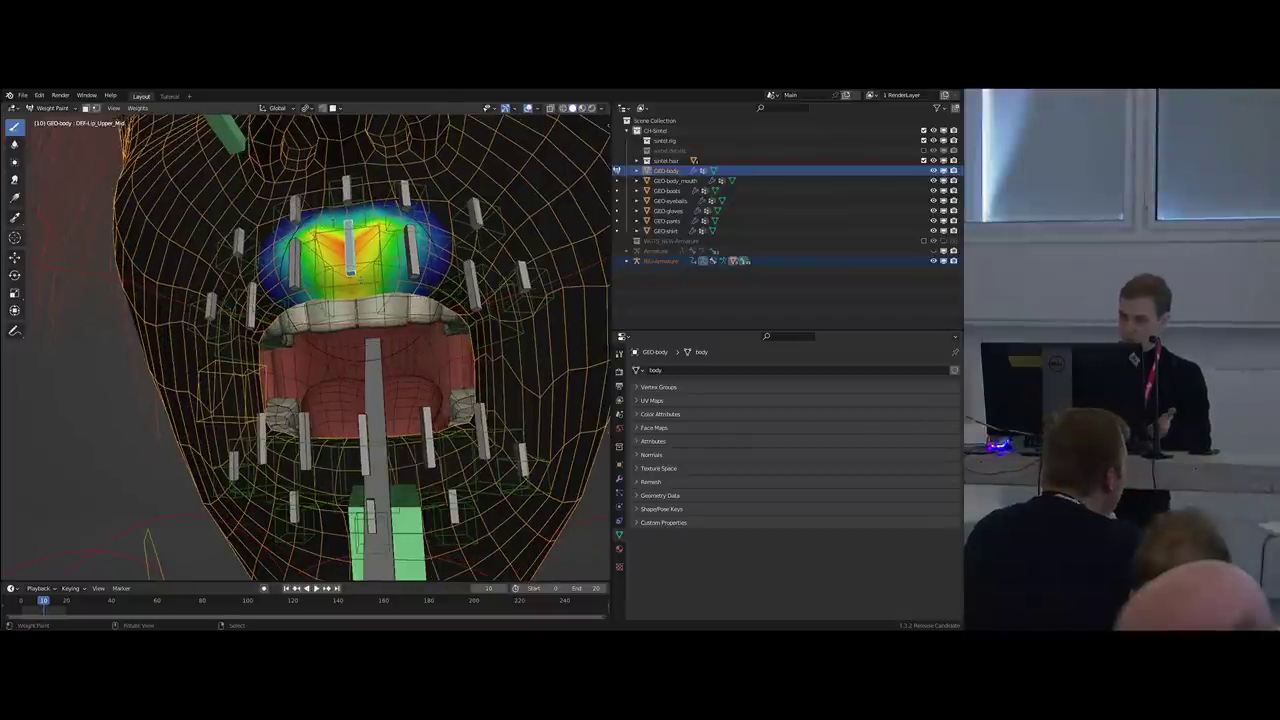
Select the upper lip deform bones from the middle to the left corner and extend the selection to the mirrored side.
middle_click_drag(345, 245, 322, 241)
right_click(381, 238, "shift")
right_click(459, 265, "shift")
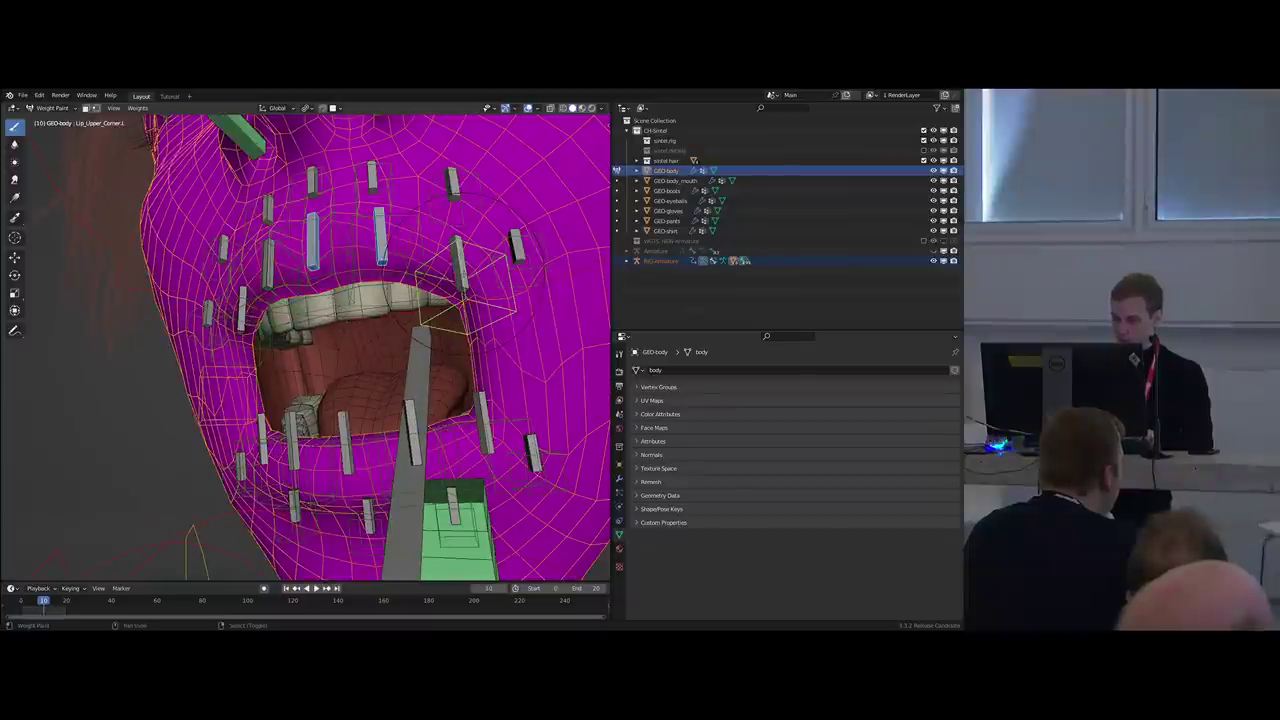
right_click(459, 265, "shift")
key("ctrl+shift+m")
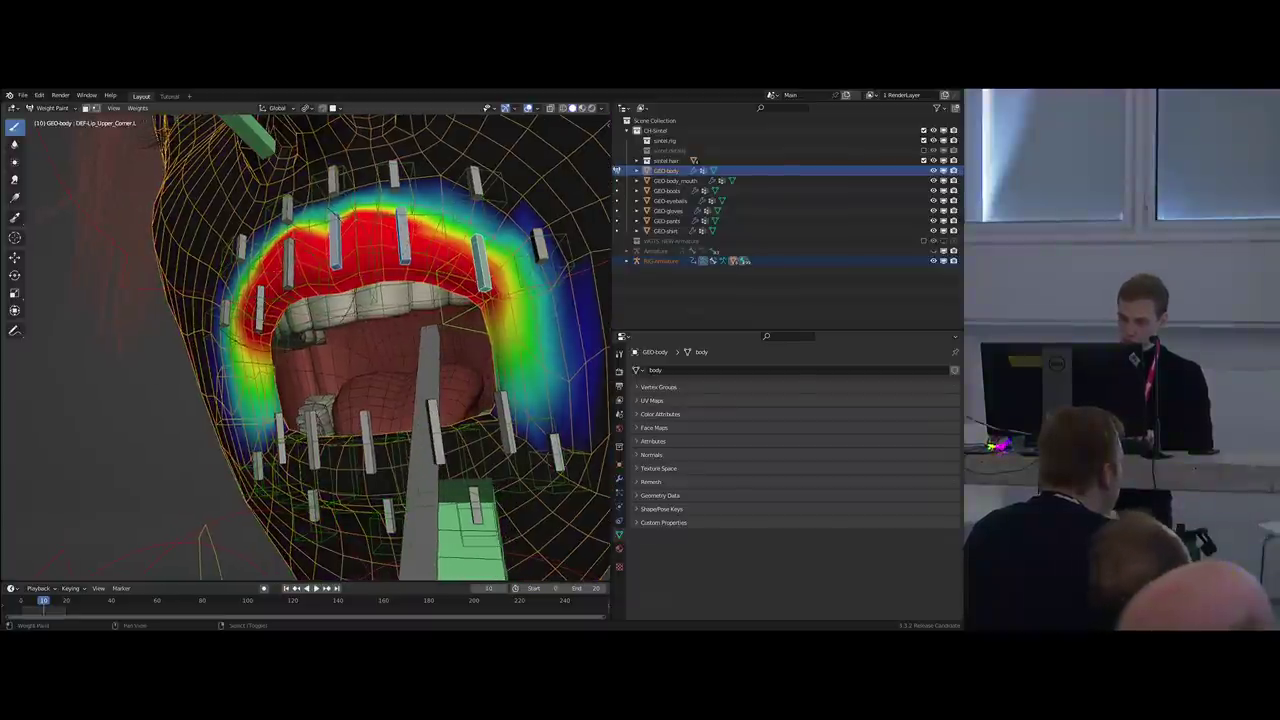
Examine the combined weights of the selected upper lip bones and the weight paint settings such as Multi-Paint.
middle_click_drag(459, 265, 500, 263)
middle_click_drag(362, 262, 338, 293)
scroll(358, 290, "down", 2)
scroll(360, 290, "up", 2)
left_click_drag(286, 284, 502, 321, "shift")
left_click_drag(284, 318, 494, 325, "shift")
middle_click_drag(494, 325, 465, 295)
middle_click_drag(465, 295, 442, 332, "ctrl")
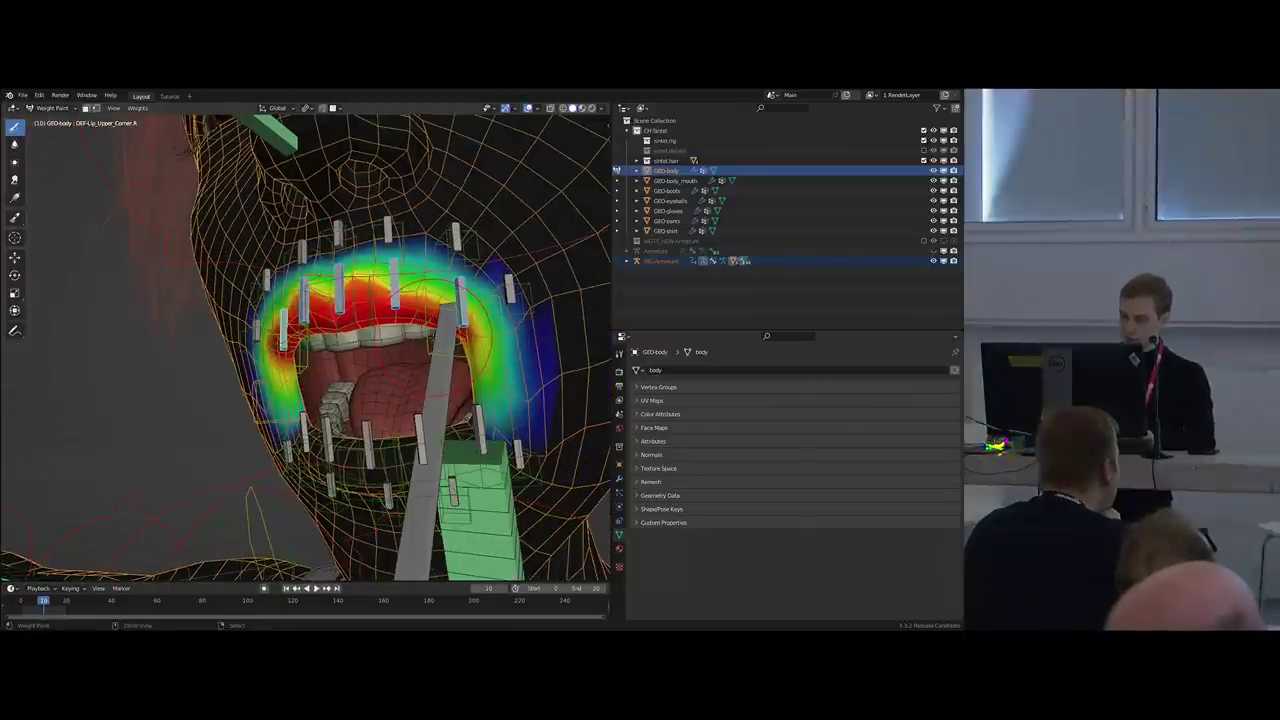
key("w")
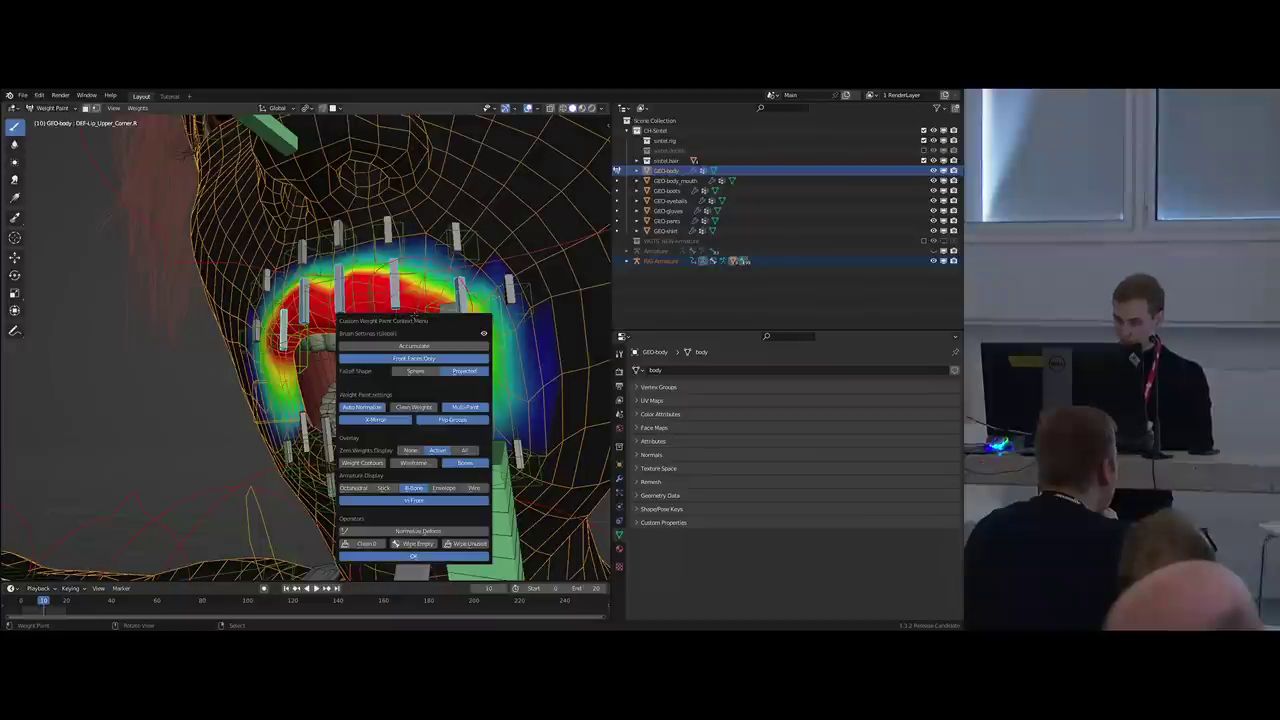
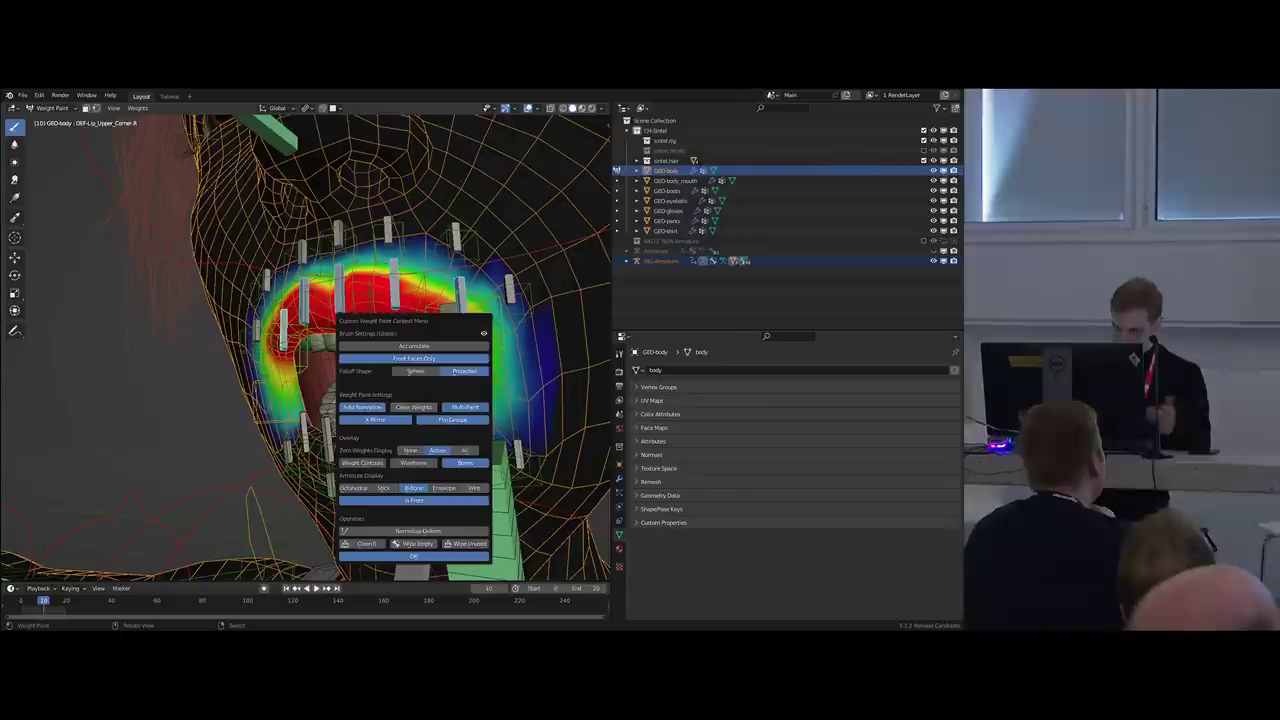
key("Escape")
mouse_move(440, 400)
middle_mouse_down()
mouse_move(408, 392)
mouse_move(412, 350)
middle_mouse_up()
mouse_move(412, 350)
middle_mouse_down("shift")
mouse_move(408, 370)
mouse_move(328, 381)
middle_mouse_up("shift")
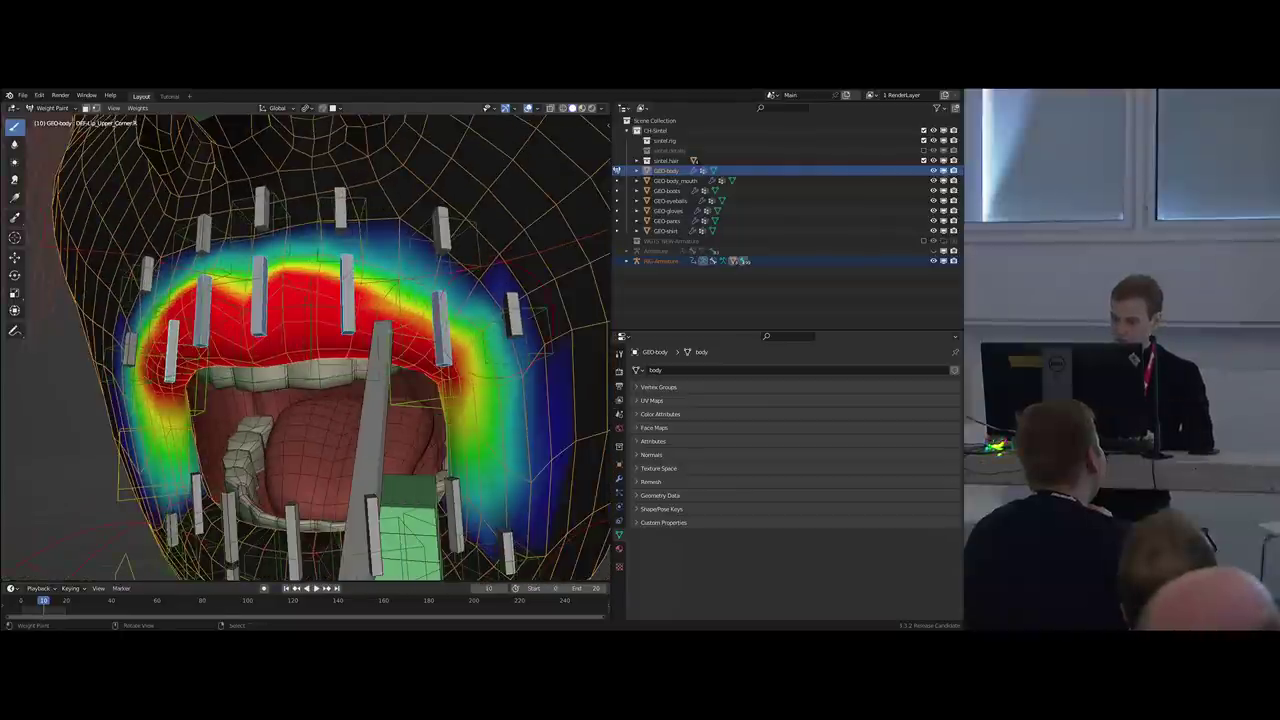
Add the outer upper lip deform bones to the selection and extend the selection to their mirrored counterparts.
right_click(512, 314, "shift")
right_click(443, 232, "shift")
right_click(340, 207, "shift")
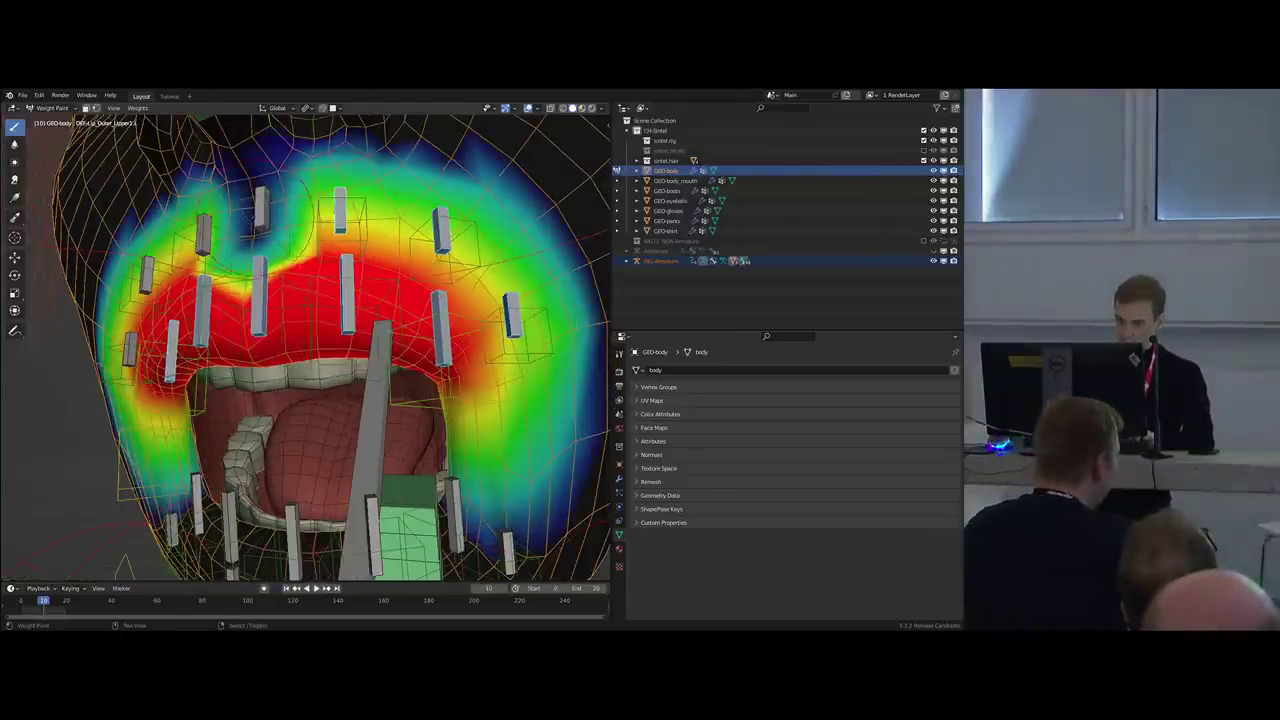
right_click(262, 206, "shift")
scroll(262, 206, "down", 2)
middle_click_drag(262, 206, 330, 250)
scroll(232, 206, "up", 2)
scroll(302, 204, "down", 2)
scroll(302, 204, "down", 1)
key("ctrl+shift+m")
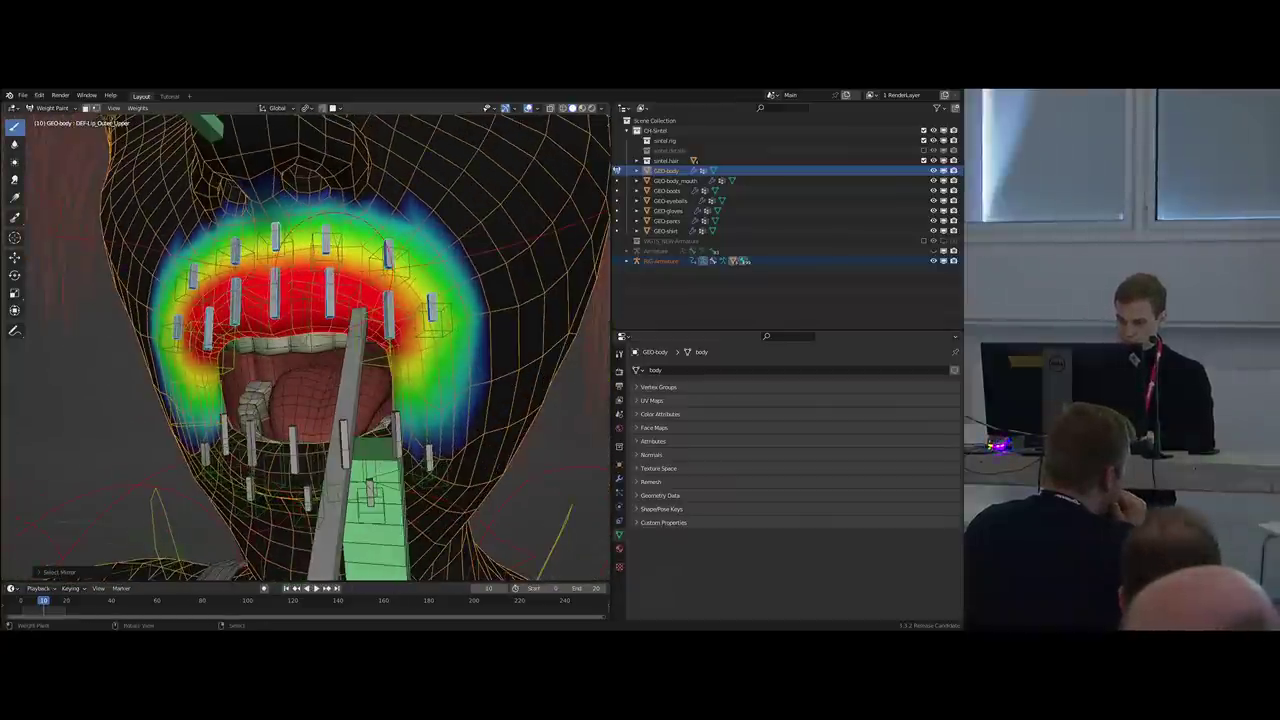
Test-move all selected upper lip deform bones together and cancel the move.
key("g")
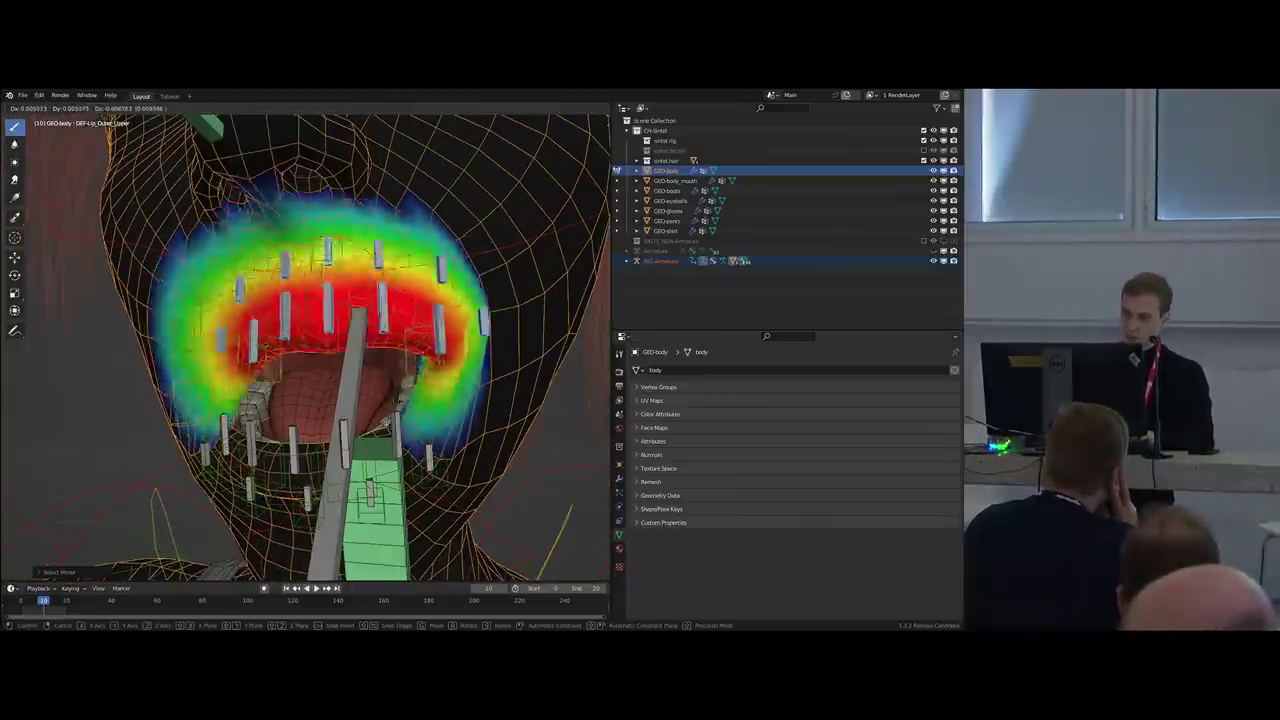
right_click(335, 265)
scroll(335, 265, "down", 2)
middle_click_drag(400, 268, 335, 272)
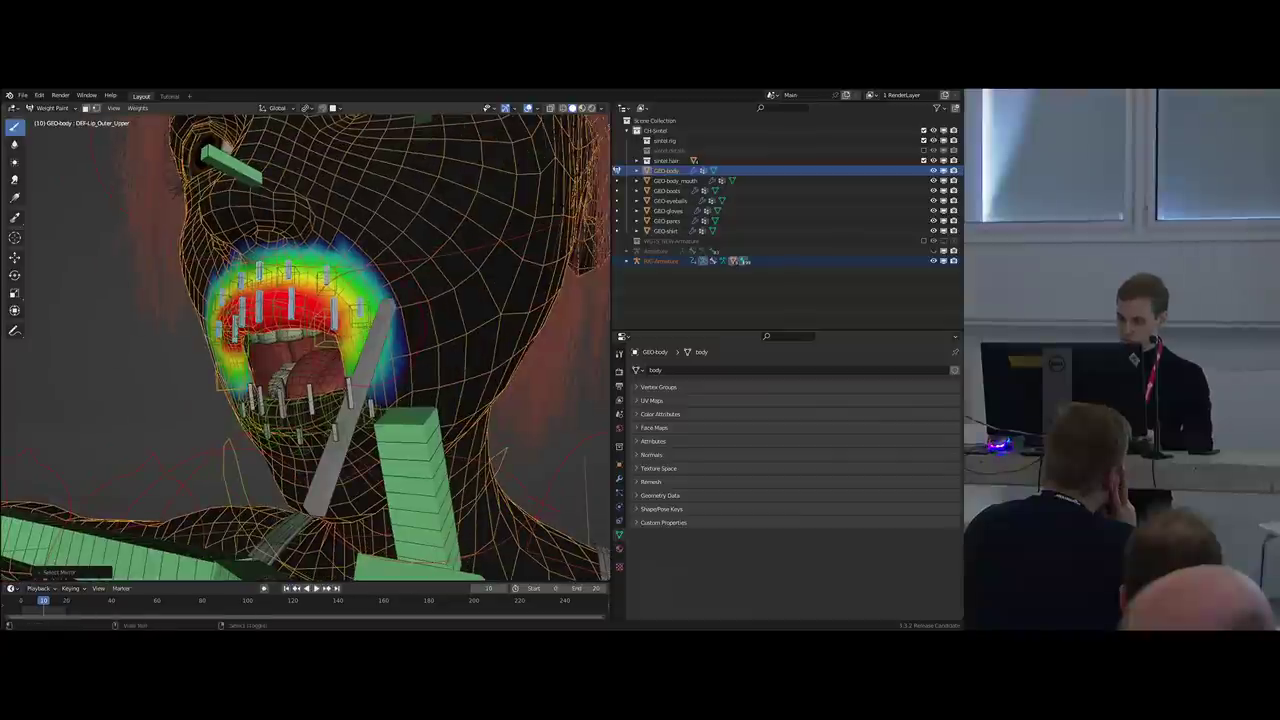
Isolate the DEF-Head bone and examine its weight falloff around the upper lip.
right_click(453, 290)
key("shift+h")
scroll(322, 308, "up", 3)
middle_click_drag(277, 305, 301, 335)
scroll(311, 335, "down", 2)
scroll(301, 335, "up", 2)
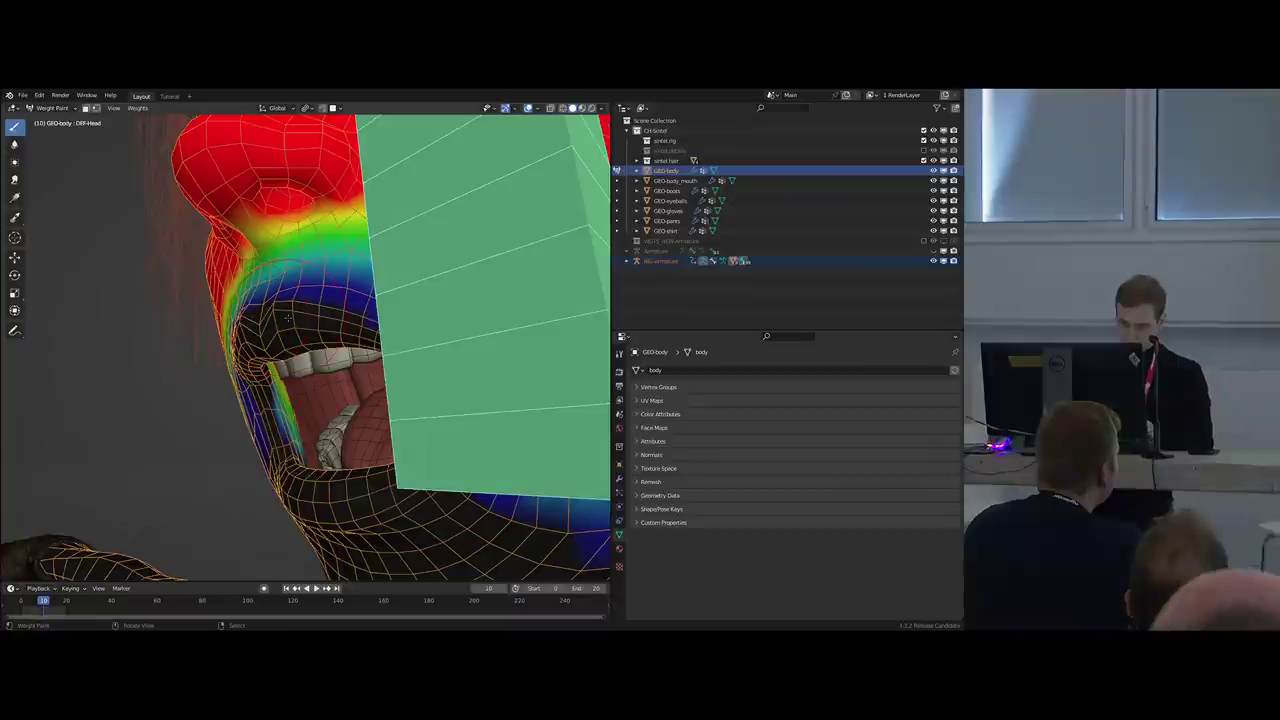
scroll(380, 316, "down", 2)
mouse_move(380, 316)
middle_mouse_down()
mouse_move(442, 314)
mouse_move(400, 325)
middle_mouse_up()
scroll(420, 308, "up", 1)
Reveal all bones again and hide the large head deform bone.
key("alt+h")
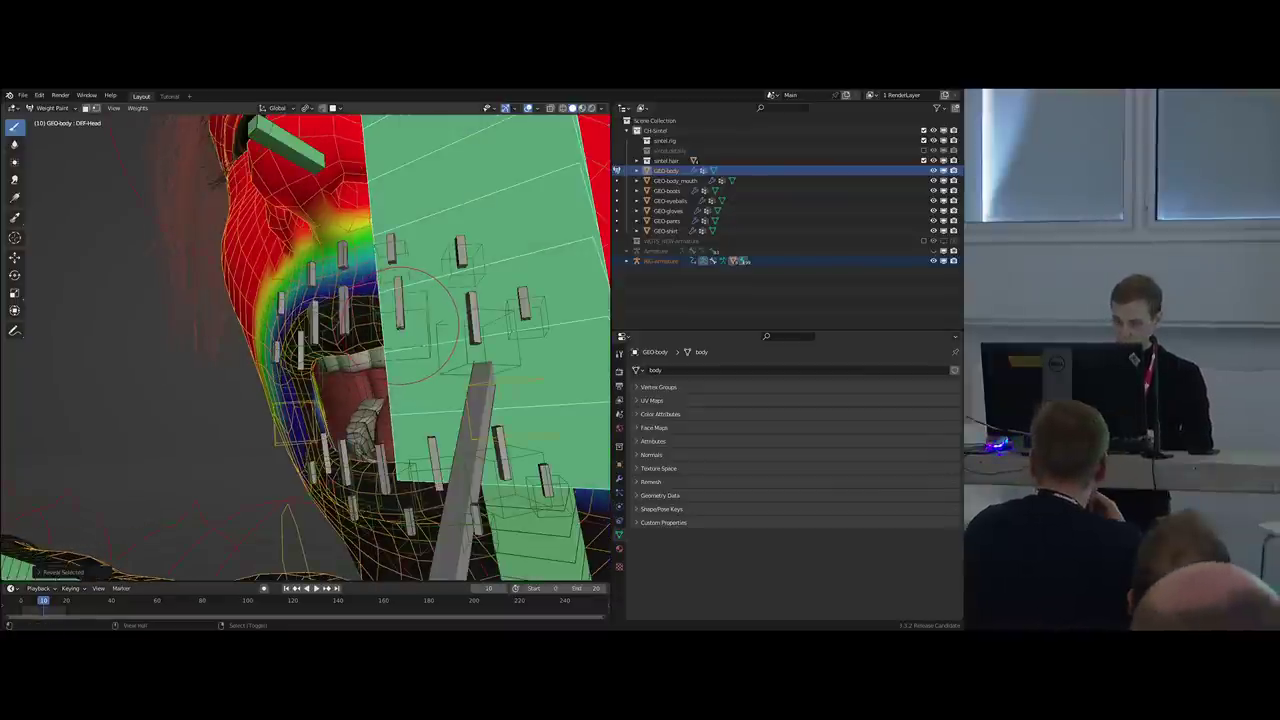
right_click(476, 324)
right_click(408, 315)
right_click(500, 334)
key("h")
Leave Weight Paint mode on GEO-body and put RIG-Armature into Pose Mode.
scroll(504, 332, "down", 2)
mouse_move(504, 332)
middle_mouse_down()
mouse_move(545, 332)
mouse_move(535, 316)
mouse_move(440, 342)
middle_mouse_up()
scroll(440, 342, "up", 1)
right_click(446, 351)
key("ctrl+Tab")
right_click(434, 348)
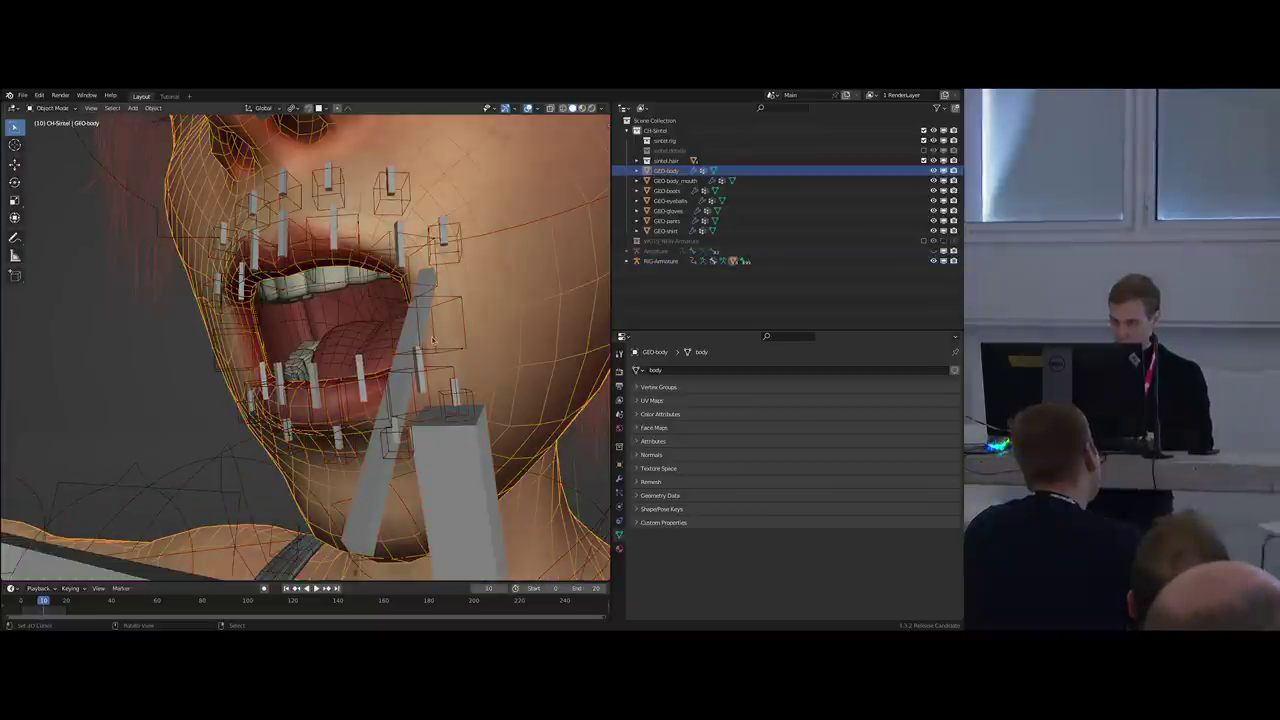
right_click(433, 278)
key("ctrl+Tab")
Test-move the left mouth corner control and cancel the move.
left_click(432, 328)
key("g")
right_click(414, 328)
scroll(458, 330, "down", 3)
mouse_move(414, 328)
middle_mouse_down()
mouse_move(458, 330)
mouse_move(433, 336)
middle_mouse_up()
Toggle between the metarig and the generated rig and clear the rotation of all bones.
key("shift+t")
scroll(459, 328, "up", 3)
key("shift+t")
key("a")
key("a")
key("alt+r")
key("shift+t")
key("a")
key("a")
key("a")
key("shift+t")
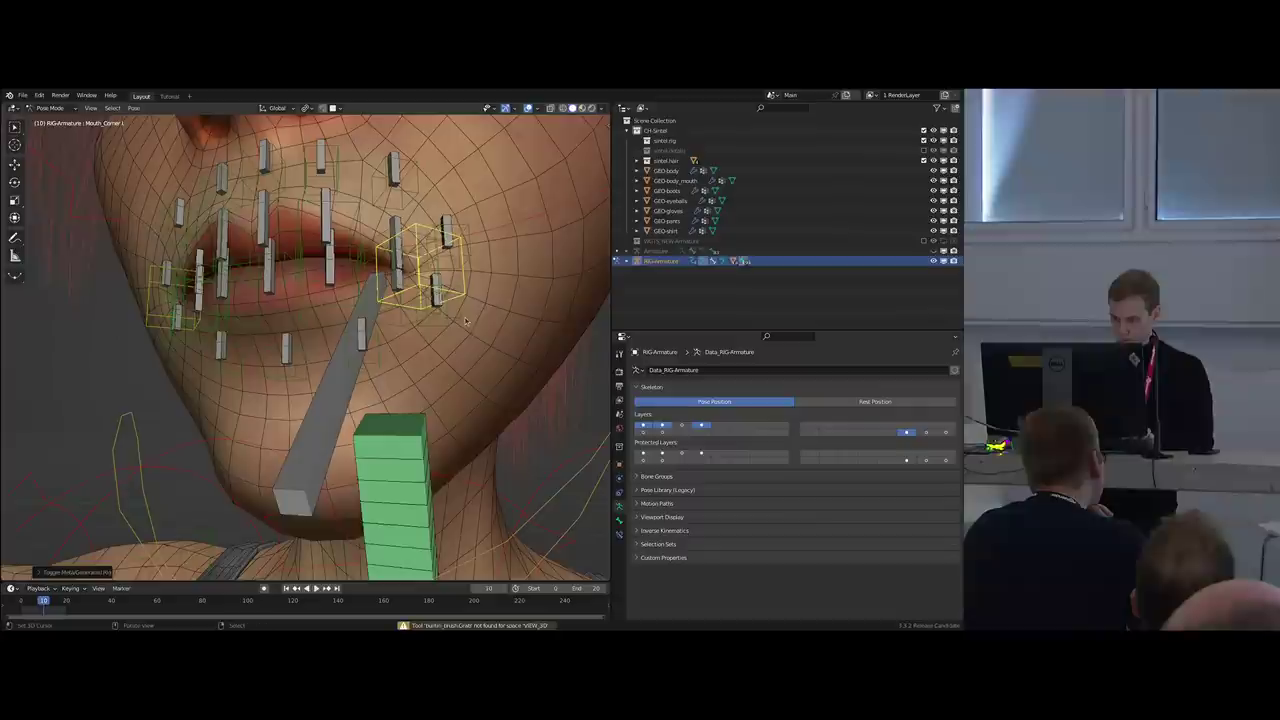
Switch to the metarig and clear the location of all its bones.
key("a")
key("shift+t")
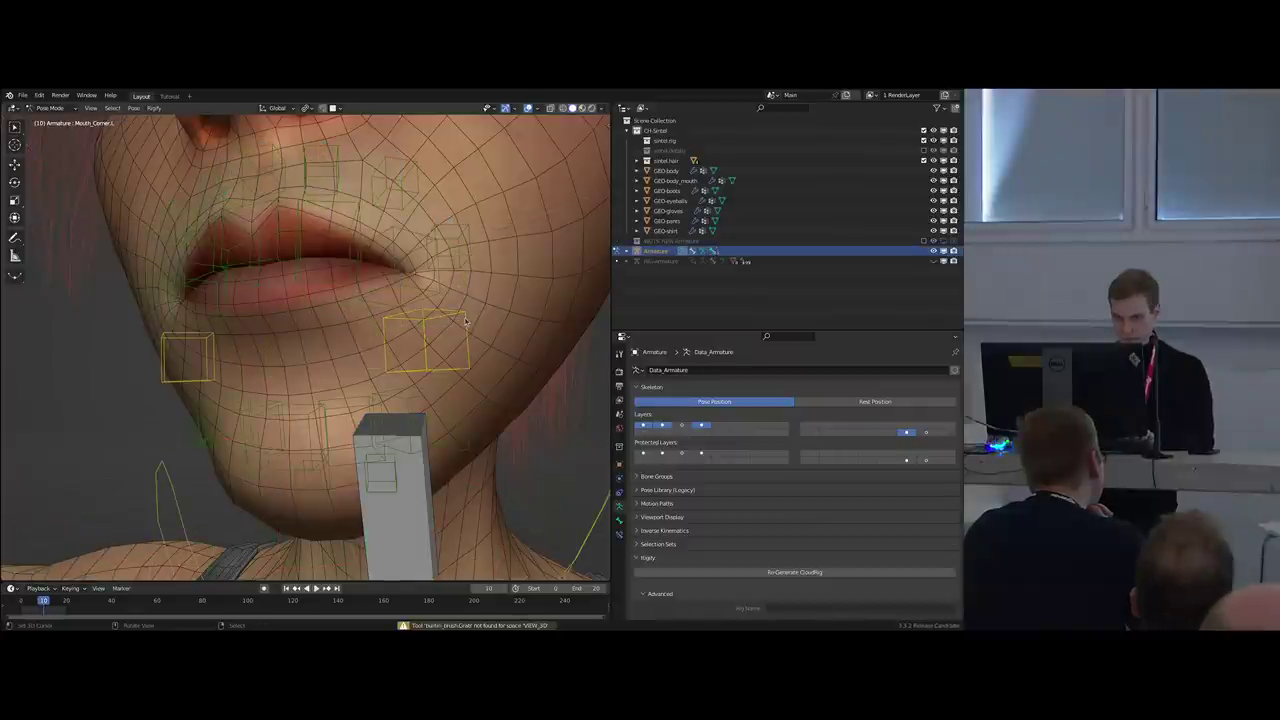
key("a")
key("alt+g")
middle_click_drag(428, 335, 464, 320)
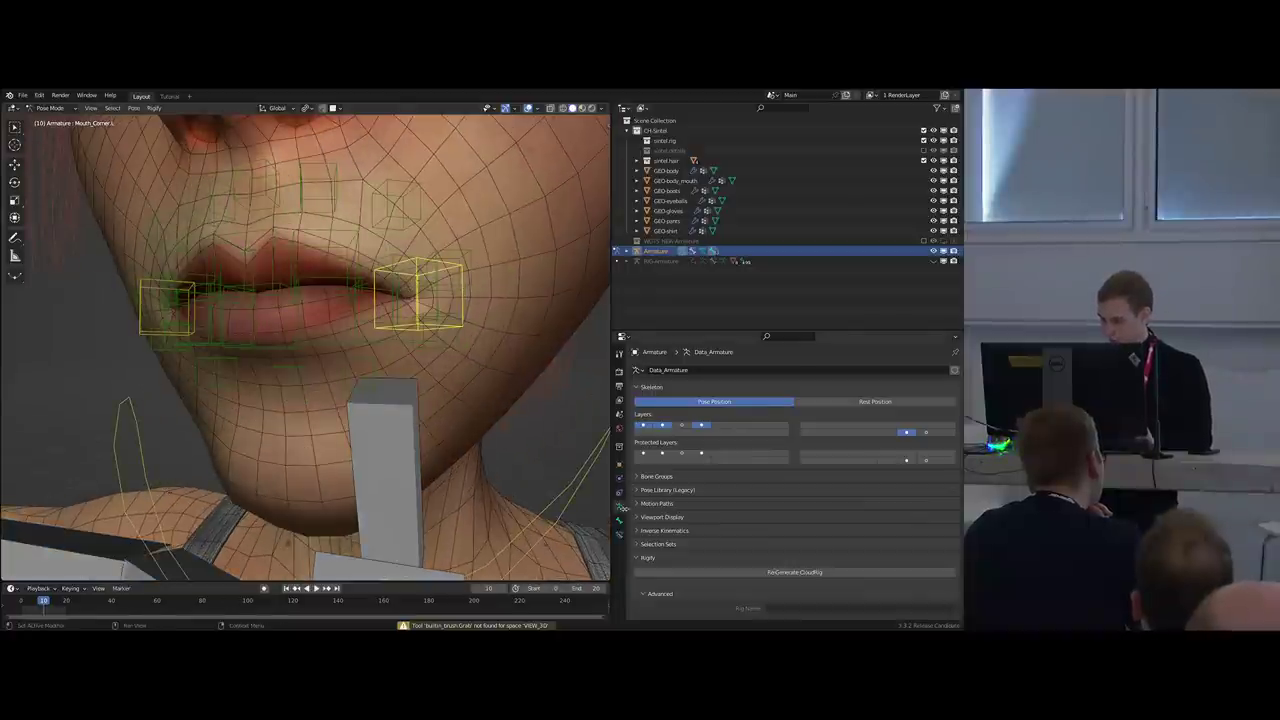
Show the bone properties of Mouth_Corner.L and collapse the custom shape and viewport display settings to review its Rigify type options.
left_click(620, 519)
scroll(714, 513, "down", 5)
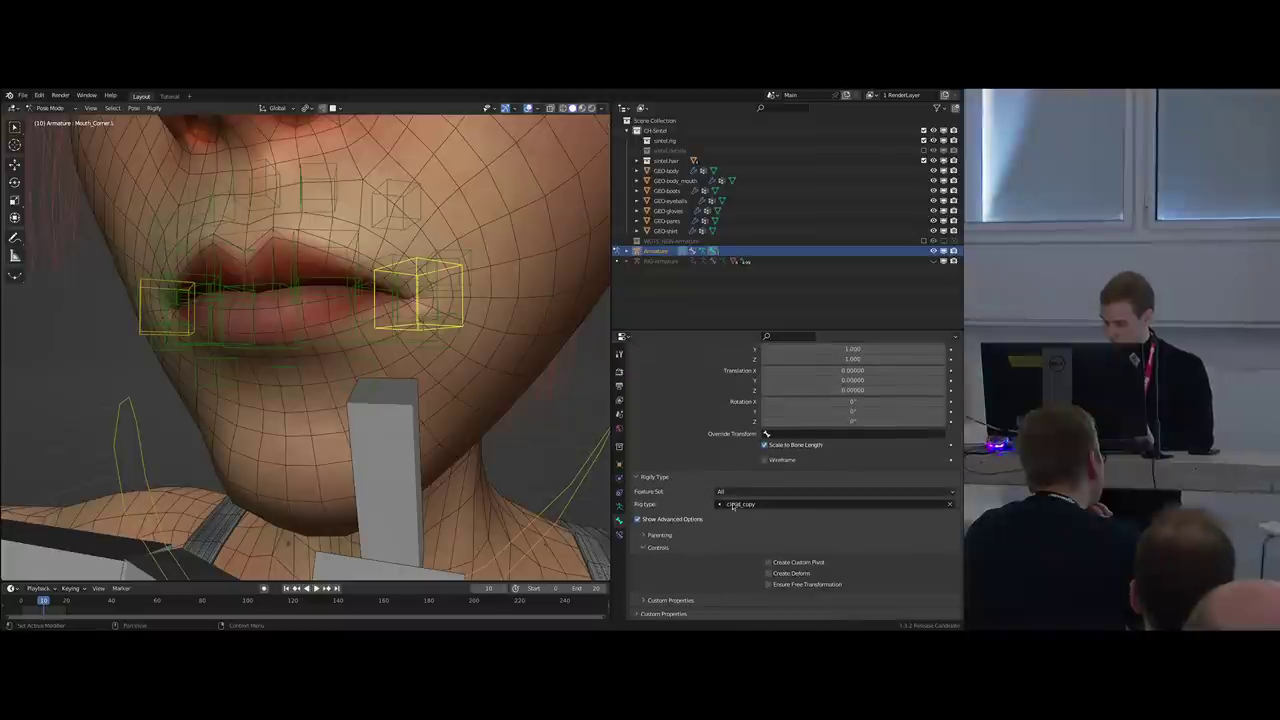
scroll(673, 410, "up", 2)
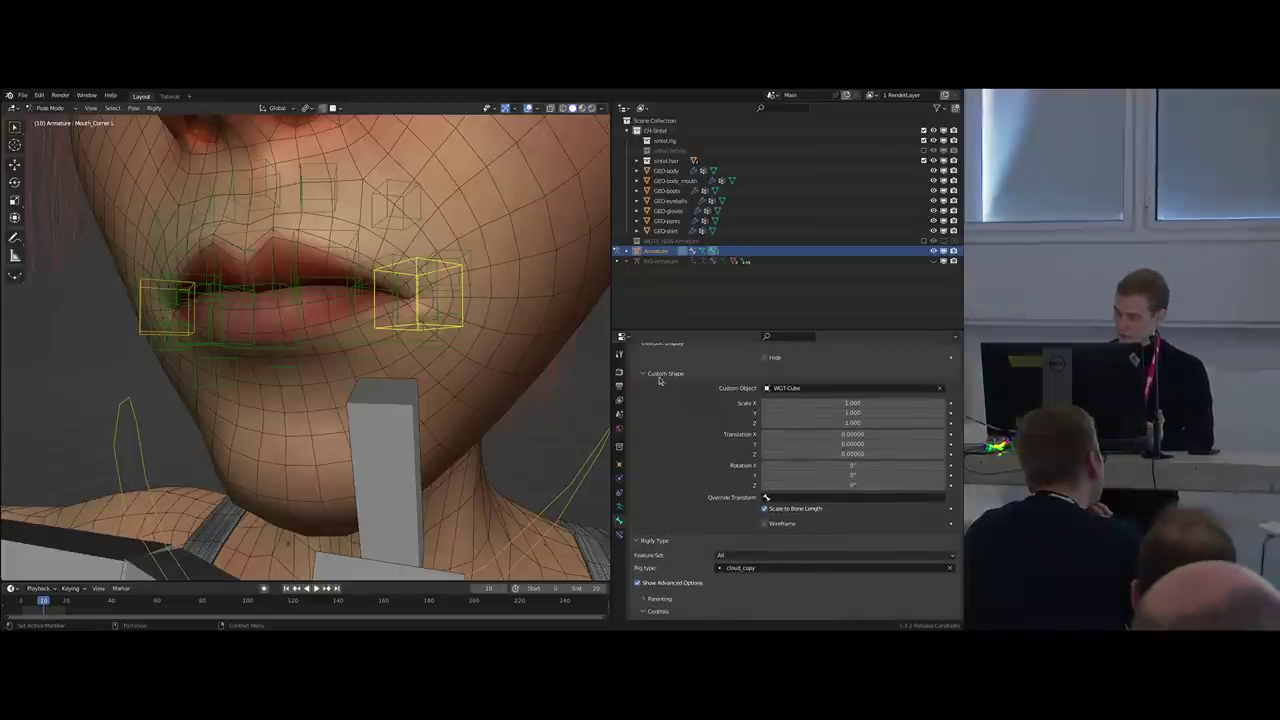
left_click(661, 376)
left_click(667, 434)
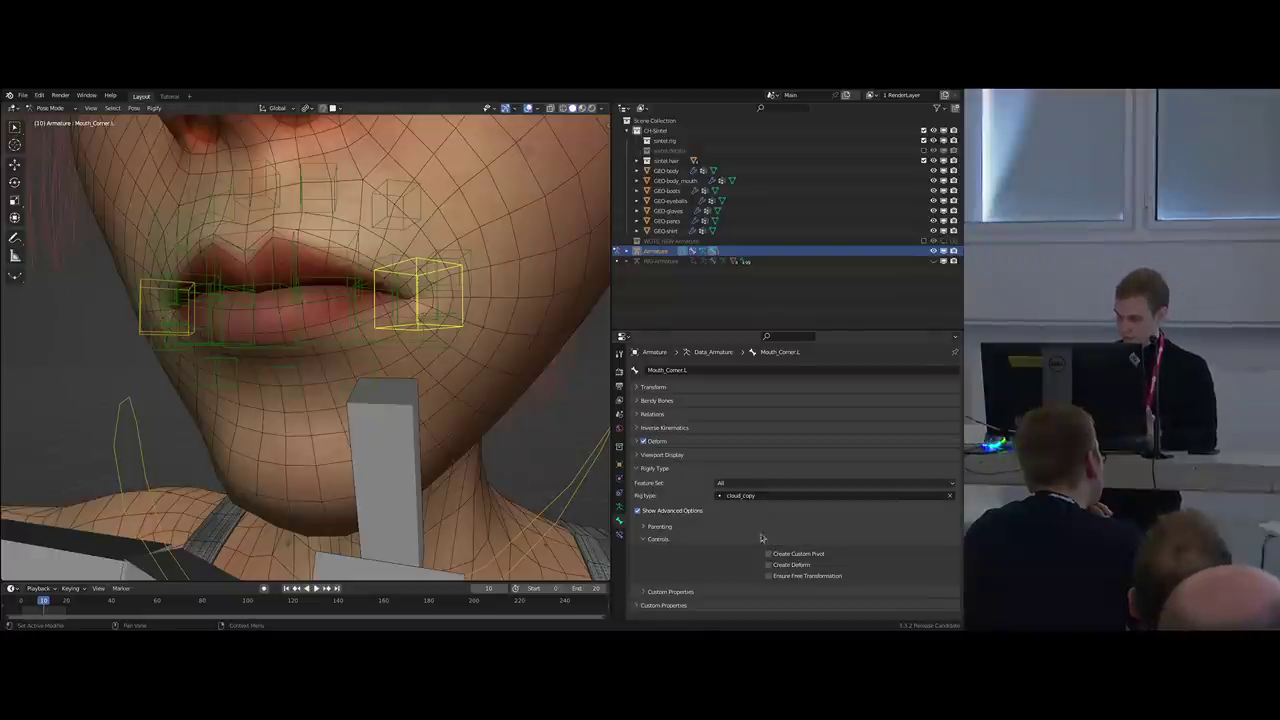
Check the parenting options of Mouth_Corner.L's cloud_copy rig type and inspect the control at the left mouth corner.
left_click(669, 530)
left_click(669, 528)
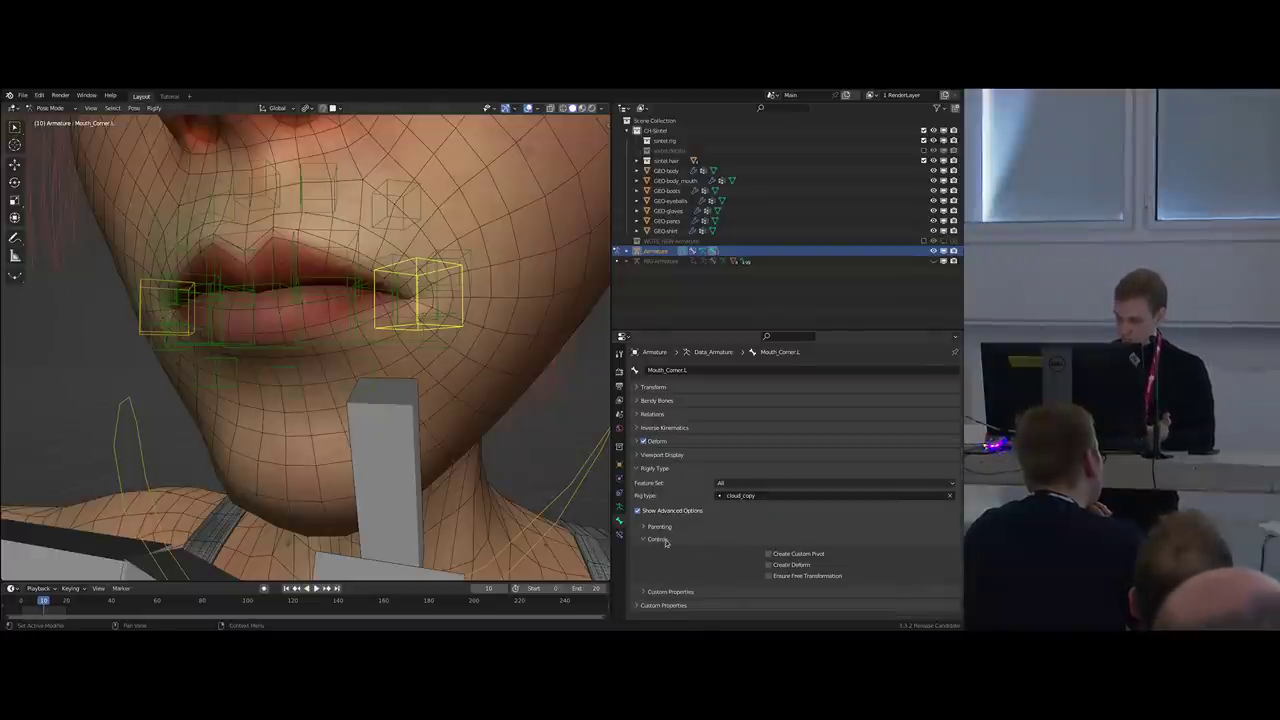
middle_click_drag(431, 369, 408, 352)
scroll(408, 352, "down", 1)
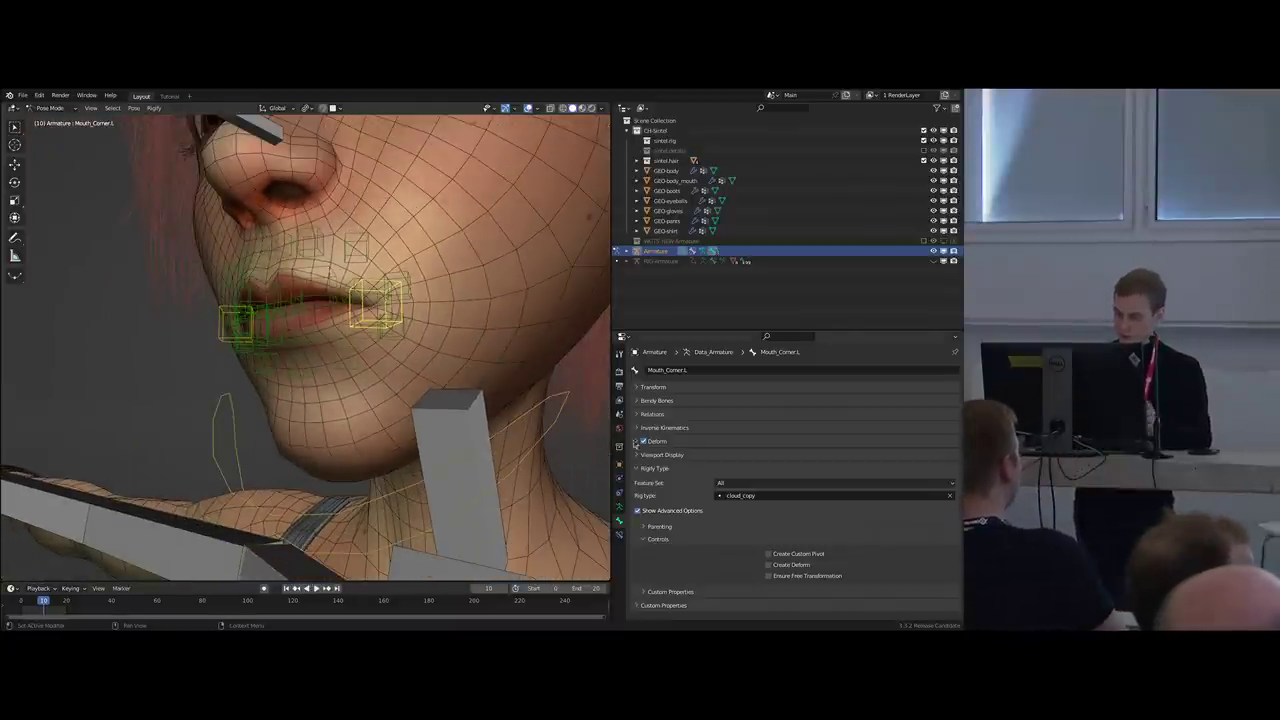
middle_click_drag(443, 393, 429, 391)
scroll(430, 348, "up", 6)
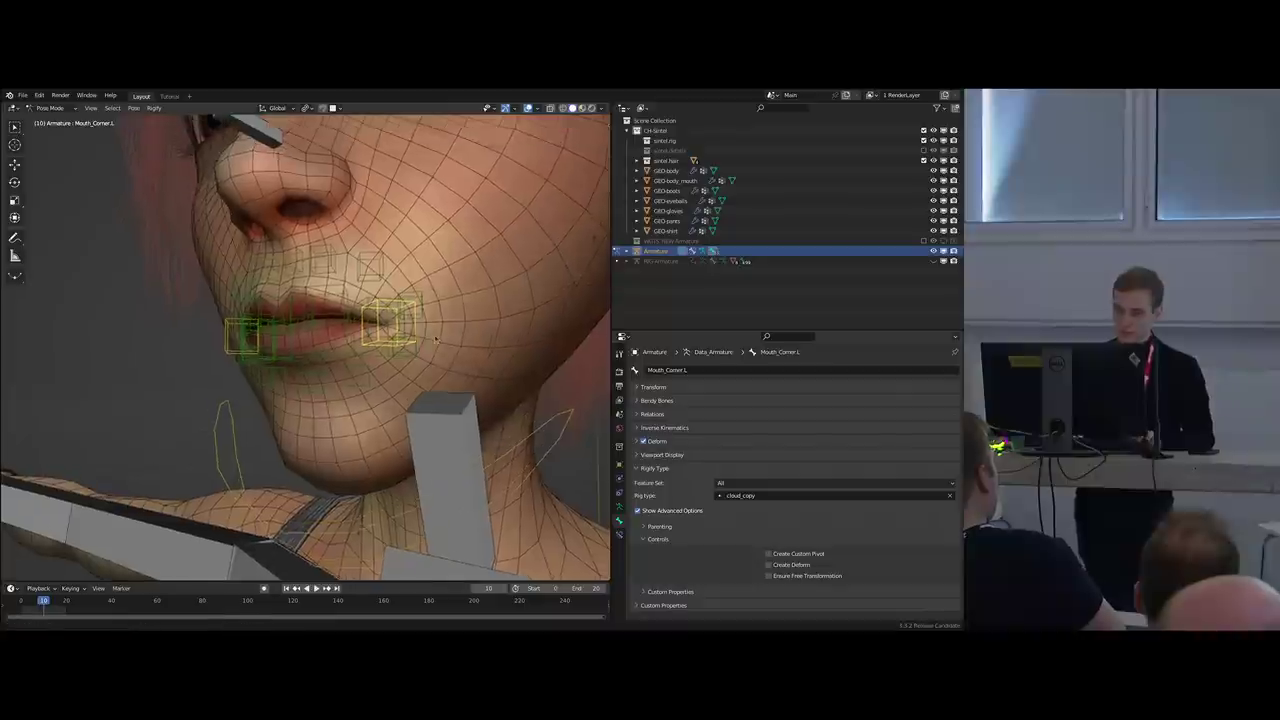
scroll(422, 339, "down", 1)
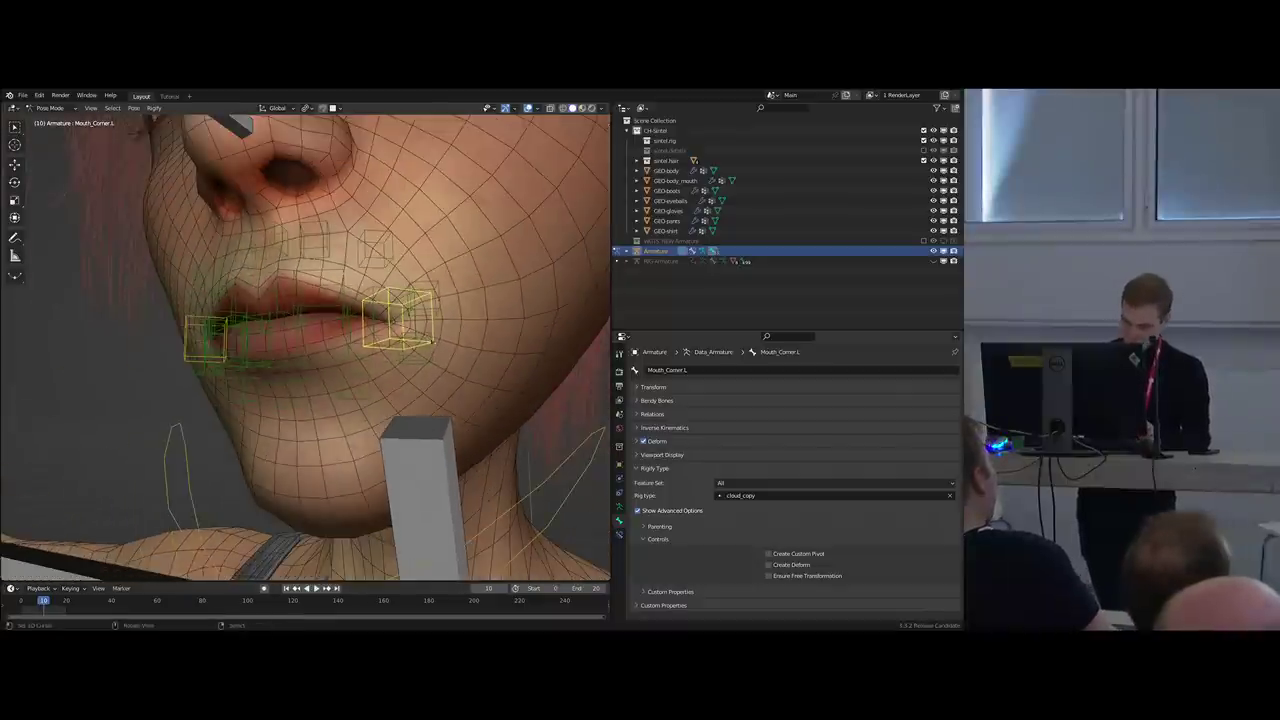
middle_click_drag(412, 338, 428, 337)
scroll(418, 337, "up", 1)
Test-move Mouth_Corner.L freely and along the global Y axis, cancelling each move.
key("g")
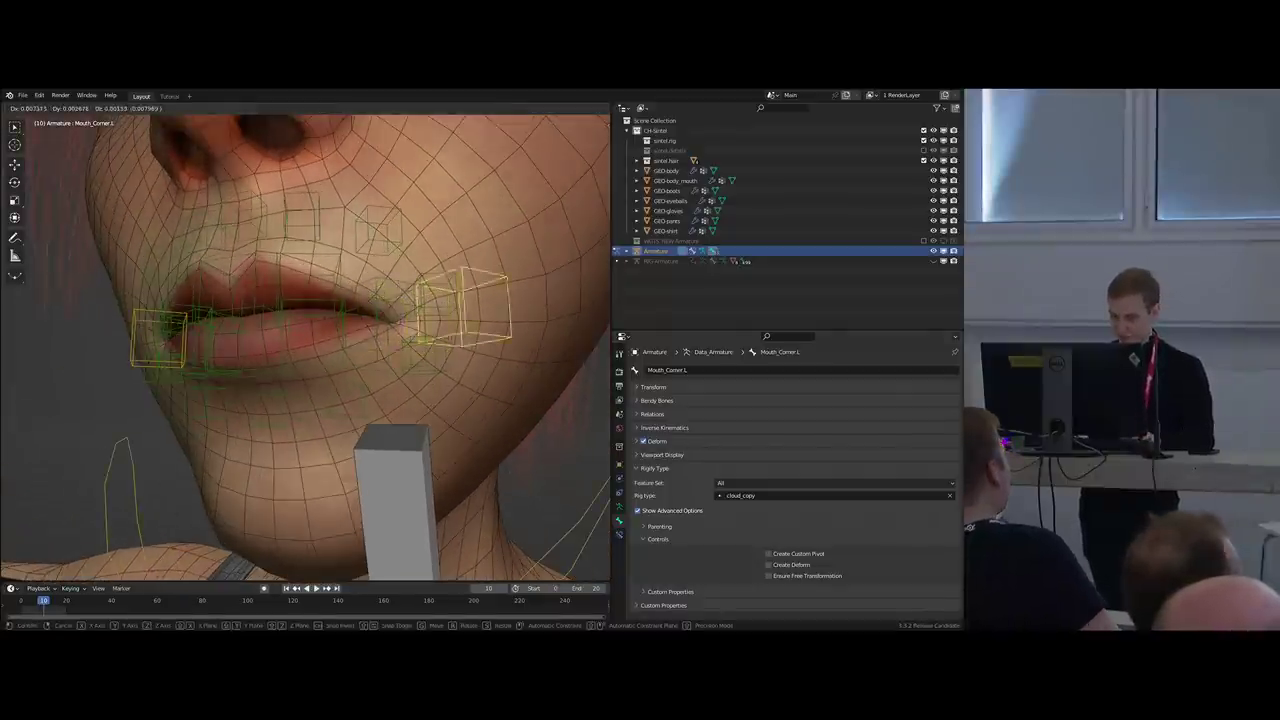
right_click(440, 322)
key("shift+t")
key("g")
right_click(415, 371)
scroll(415, 370, "down", 3)
middle_click_drag(413, 362, 348, 341)
key("shift+t")
key("g")
key("y")
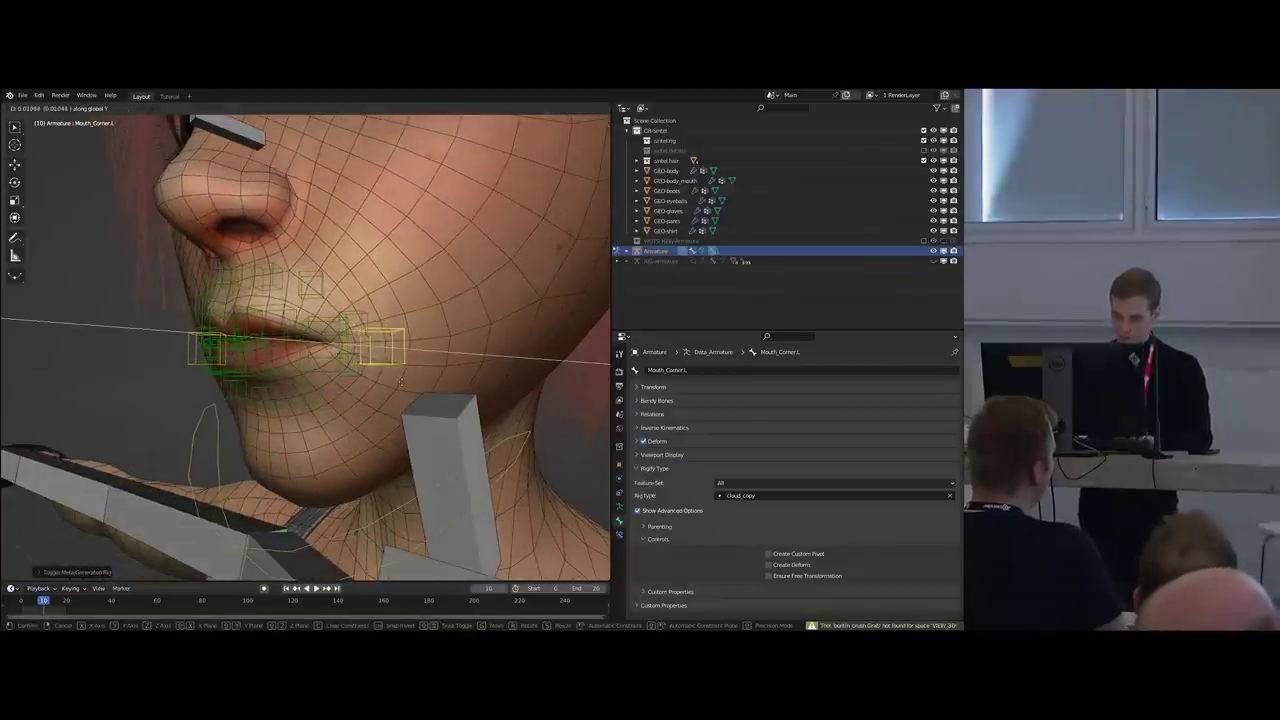
right_click(396, 380)
Set the transform orientation to Local.
key("period")
key("comma")
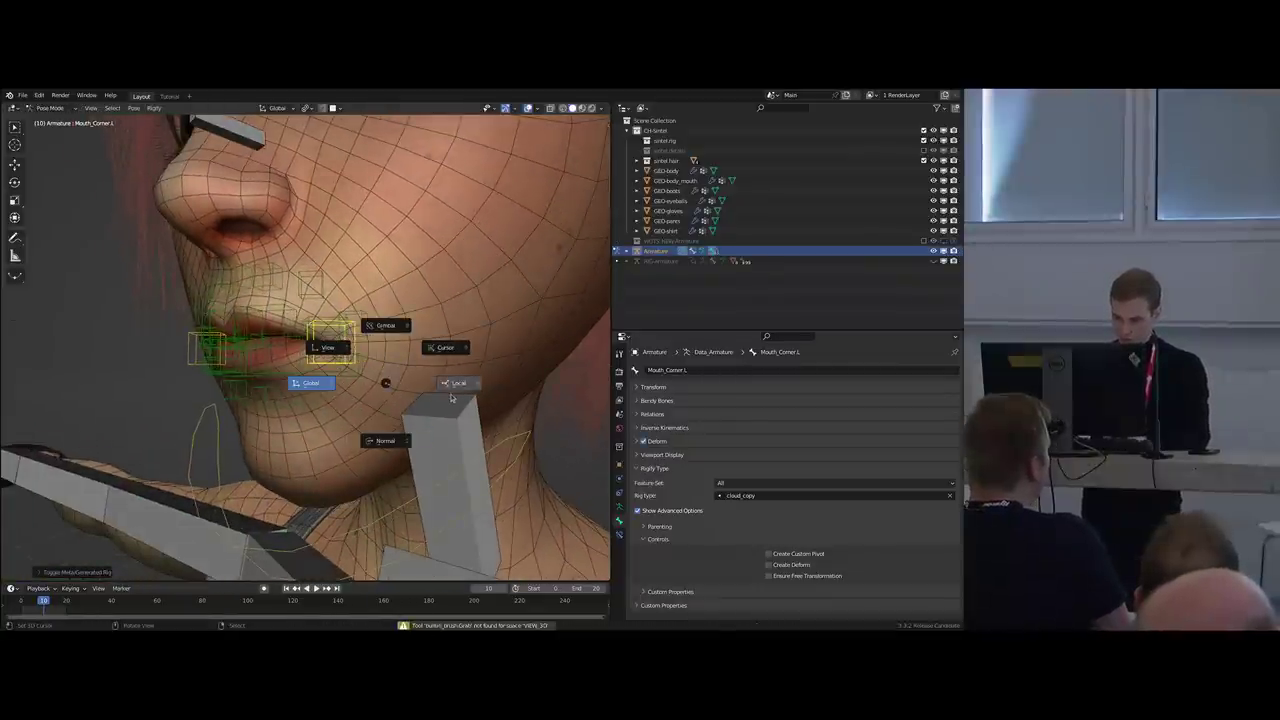
left_click(466, 389)
Test-move Mouth_Corner.L along its local Y, Z and X axes and freely, cancelling each move.
middle_click_drag(325, 372, 350, 368)
key("g")
key("y")
right_click(340, 370)
key("g")
key("z")
right_click(436, 363)
key("g")
key("x")
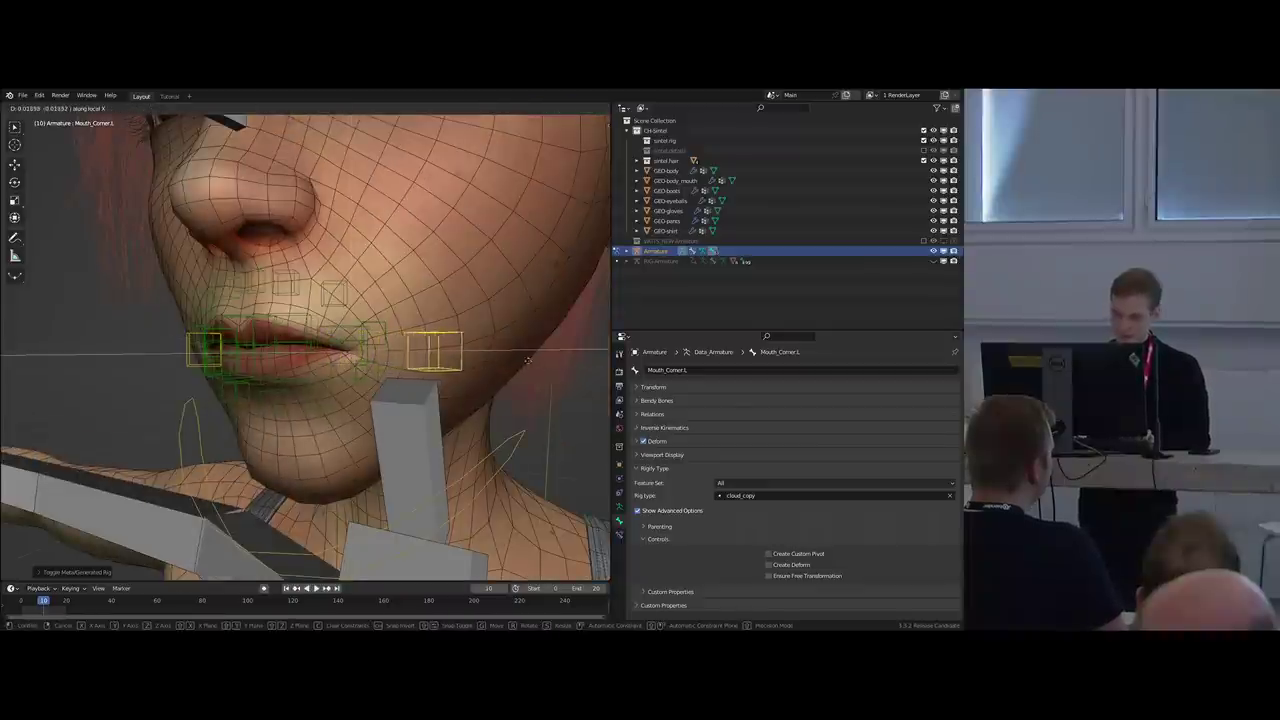
left_click(542, 364)
key("g")
key("y")
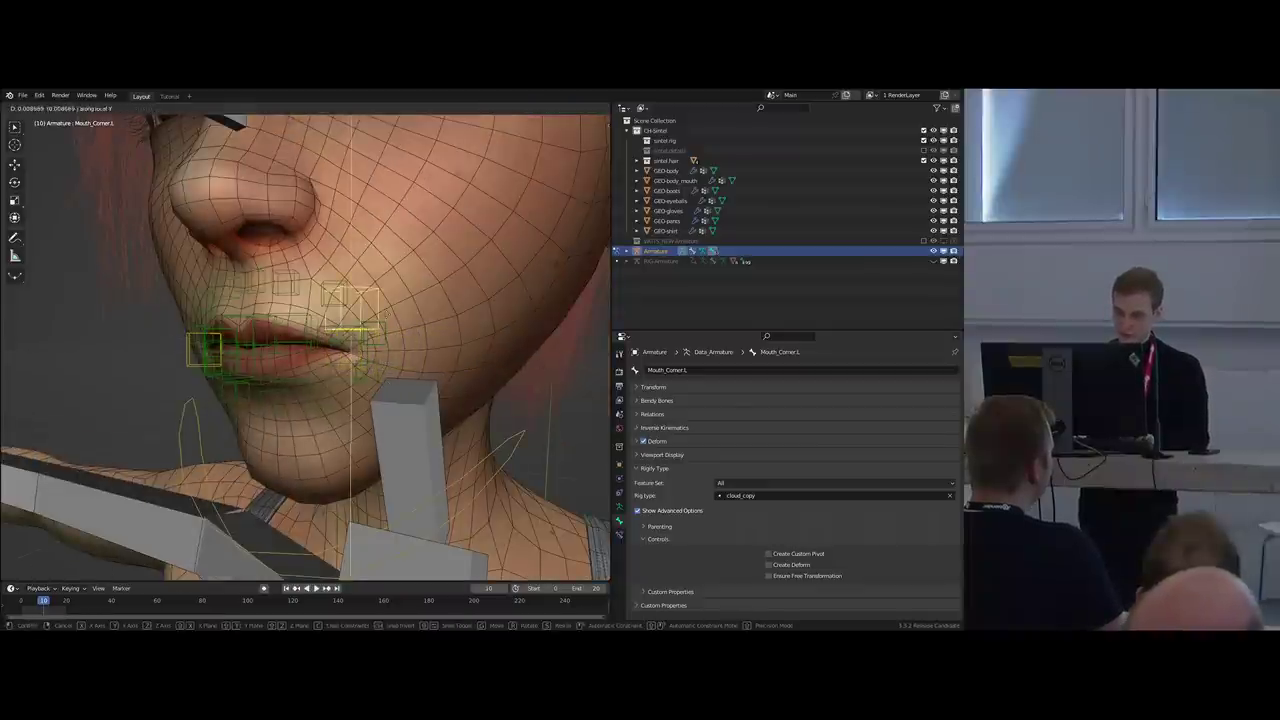
right_click(380, 302)
key("g")
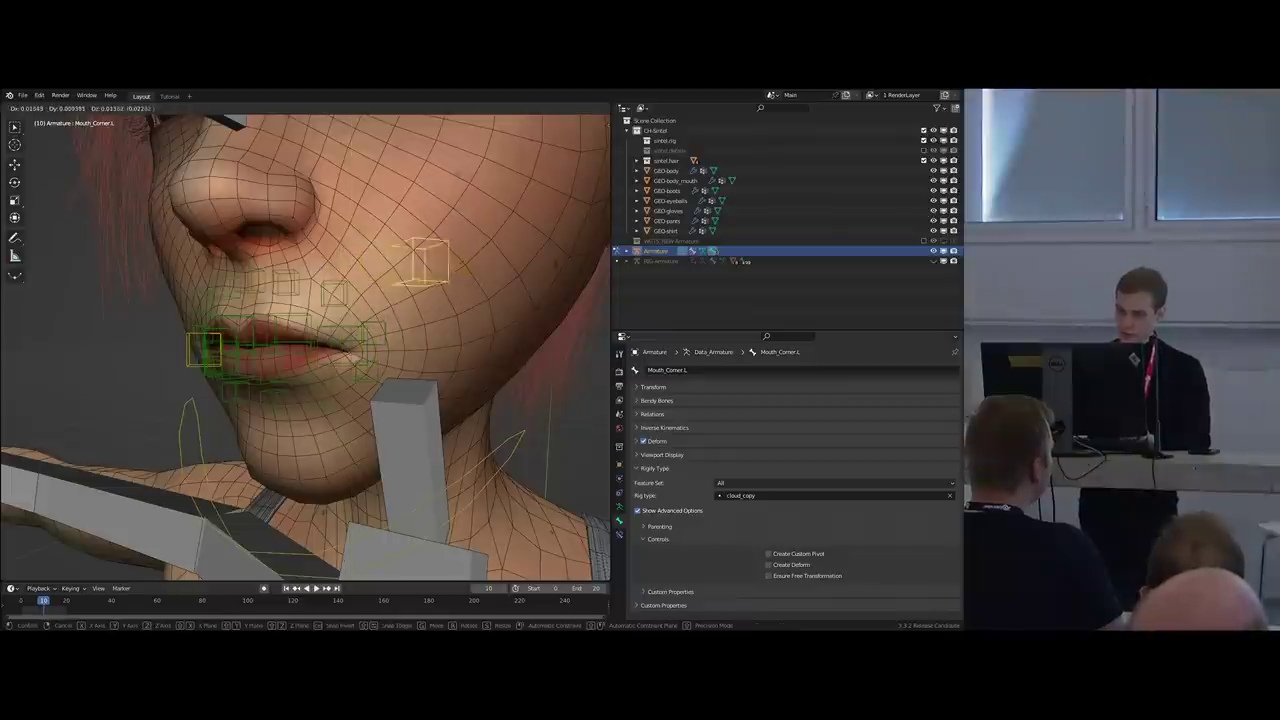
right_click(445, 305)
In the generated rig, hide the long diagonal bone running from the jaw to the mouth corner and select Mouth_Corner.L.
middle_click_drag(355, 360, 382, 350)
scroll(387, 353, "up", 1)
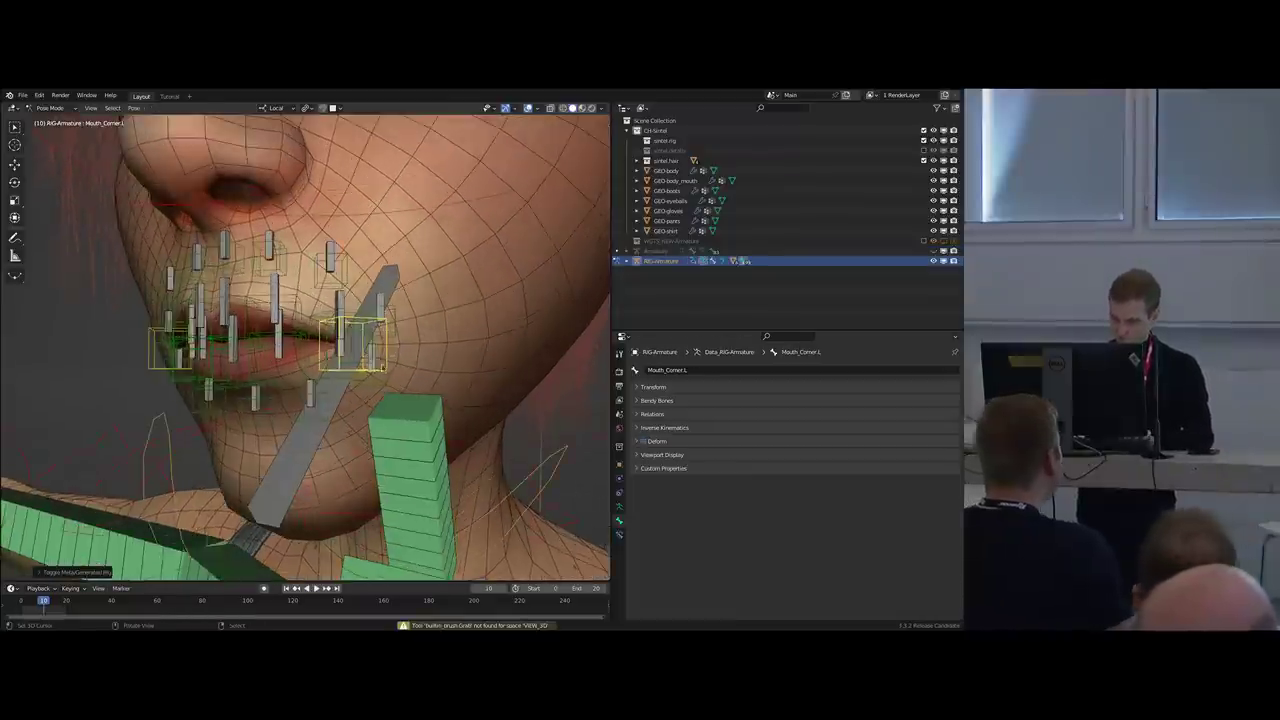
middle_click_drag(387, 353, 376, 349)
right_click(359, 350)
right_click(337, 404)
key("h")
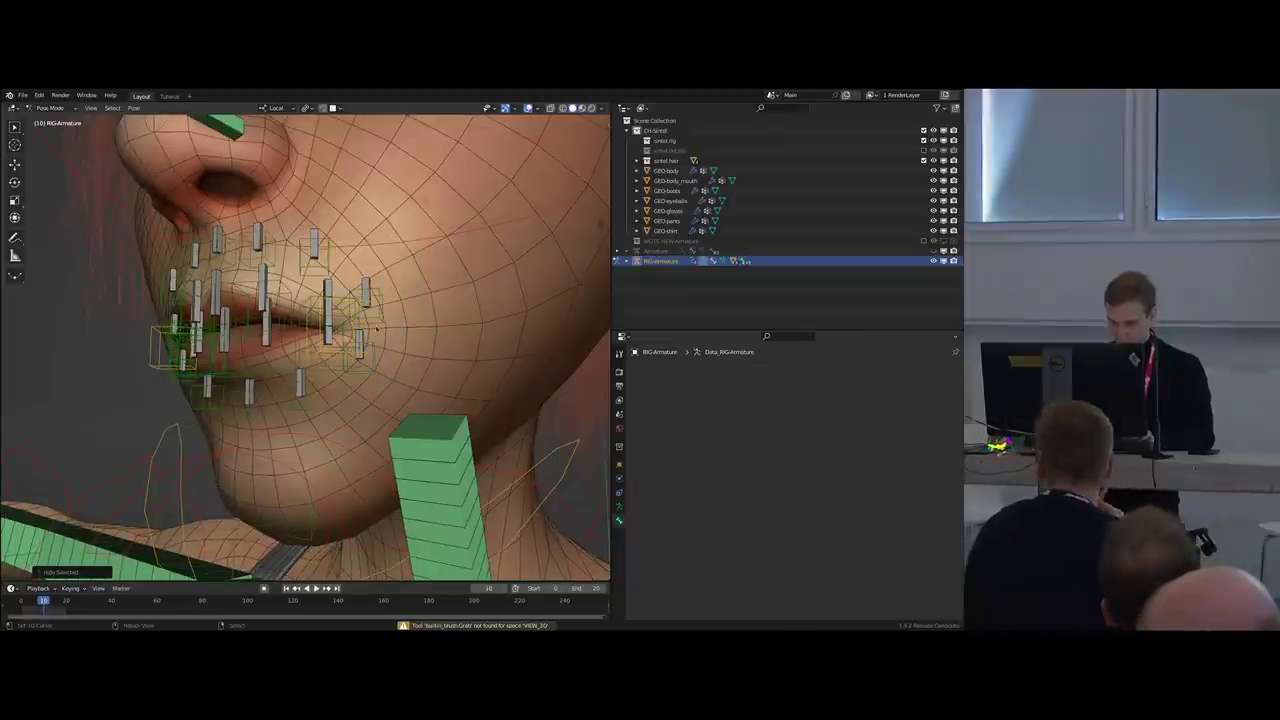
left_click(313, 354)
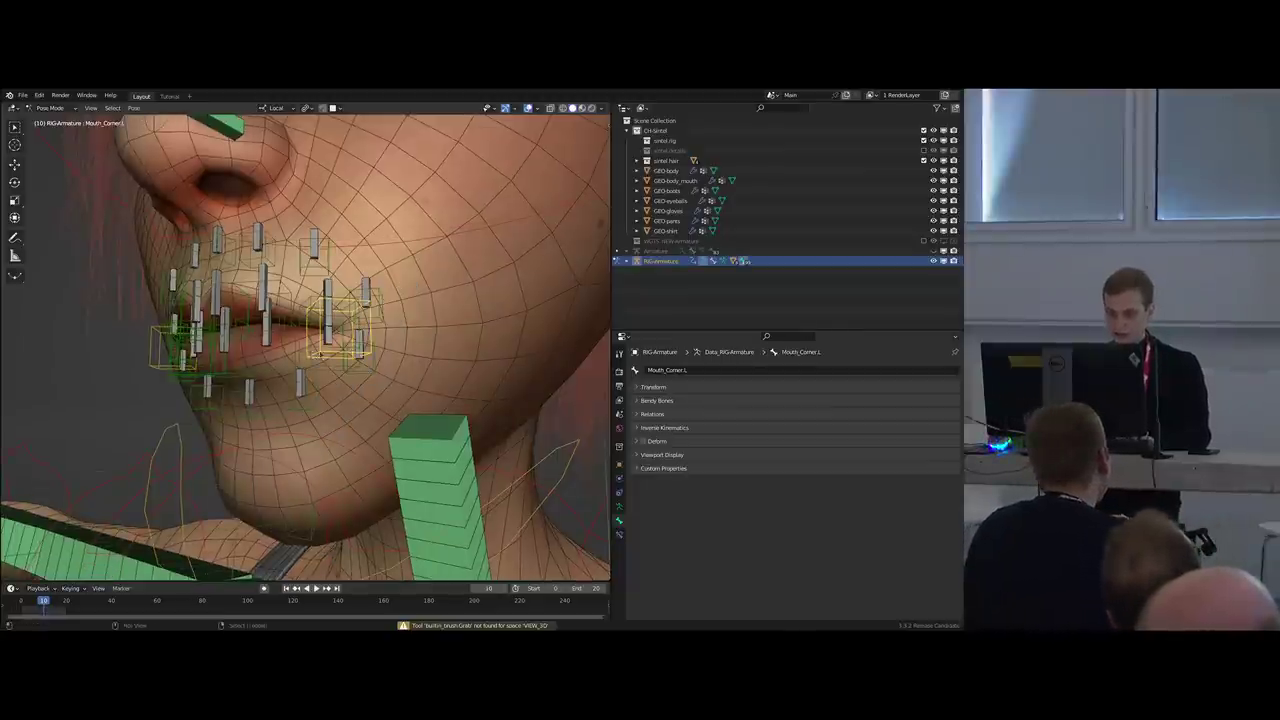
Switch to the metarig and expand the Rigify Actions list in its armature data, collapsing the other open sections.
key("shift+t")
left_click(657, 539)
left_click(661, 469)
left_click(661, 469)
left_click(619, 507)
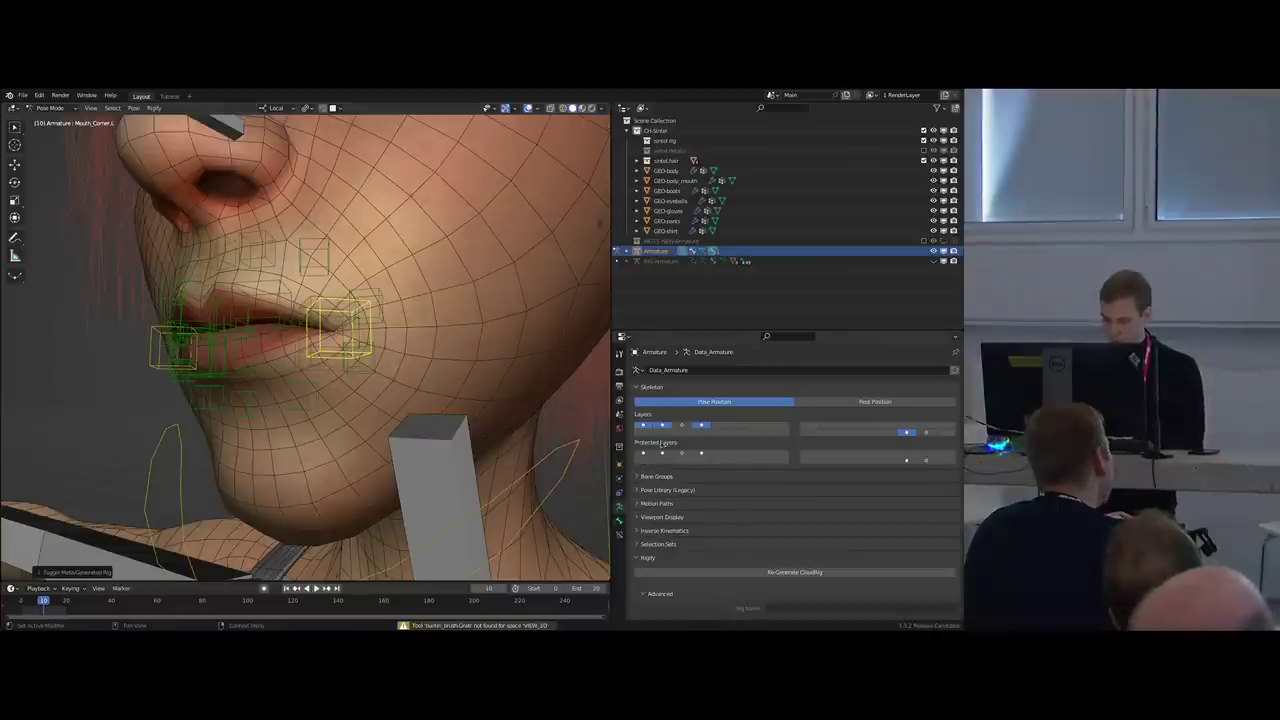
left_click(653, 388)
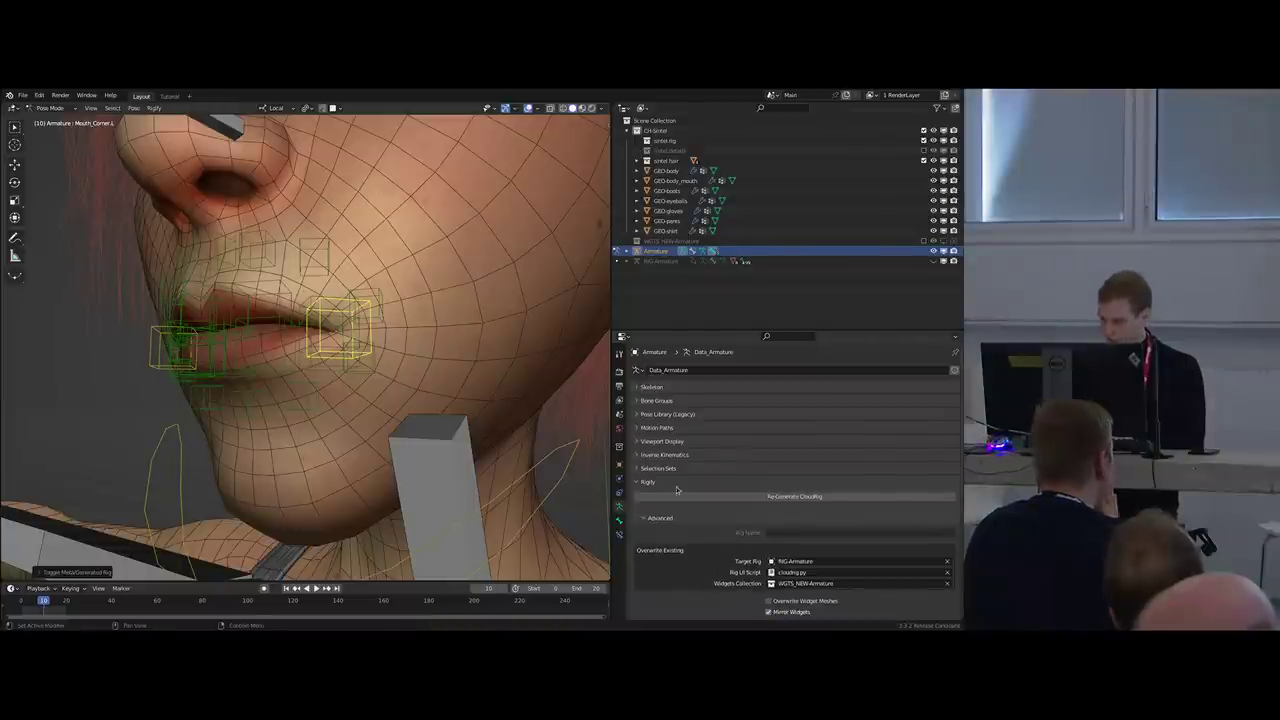
scroll(676, 489, "down", 4)
left_click(664, 407)
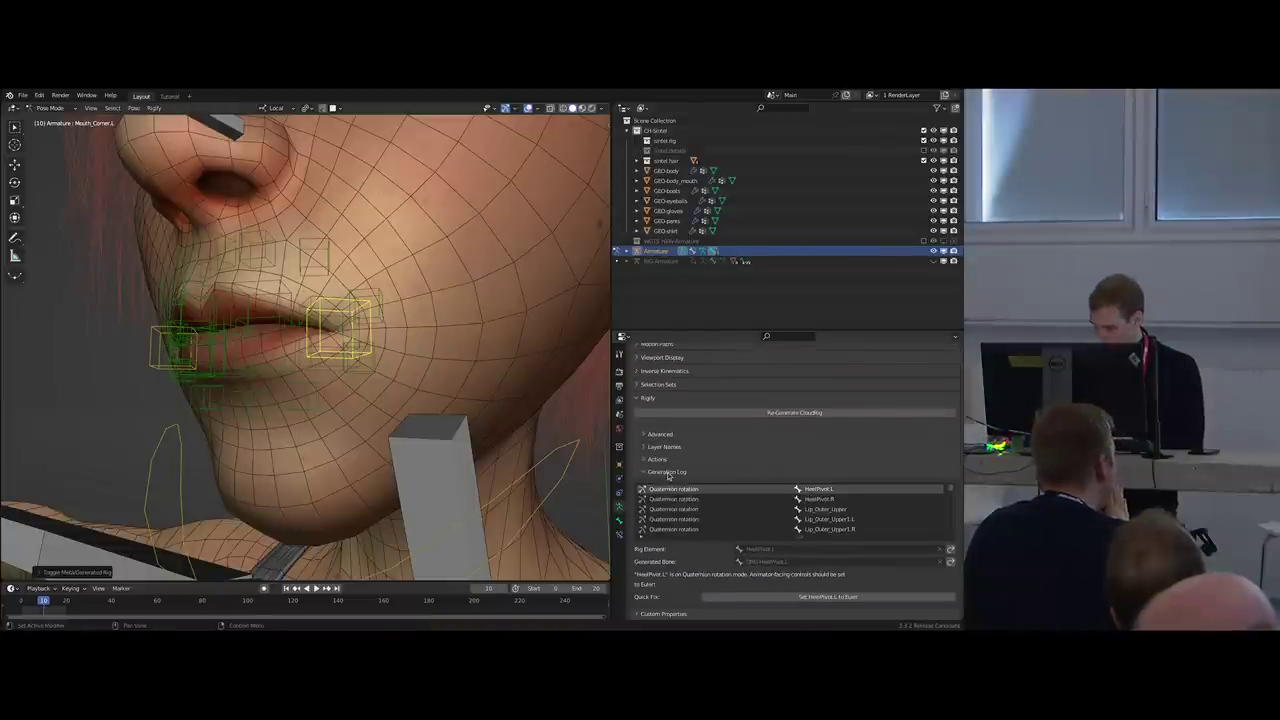
left_click(666, 472)
left_click(657, 543)
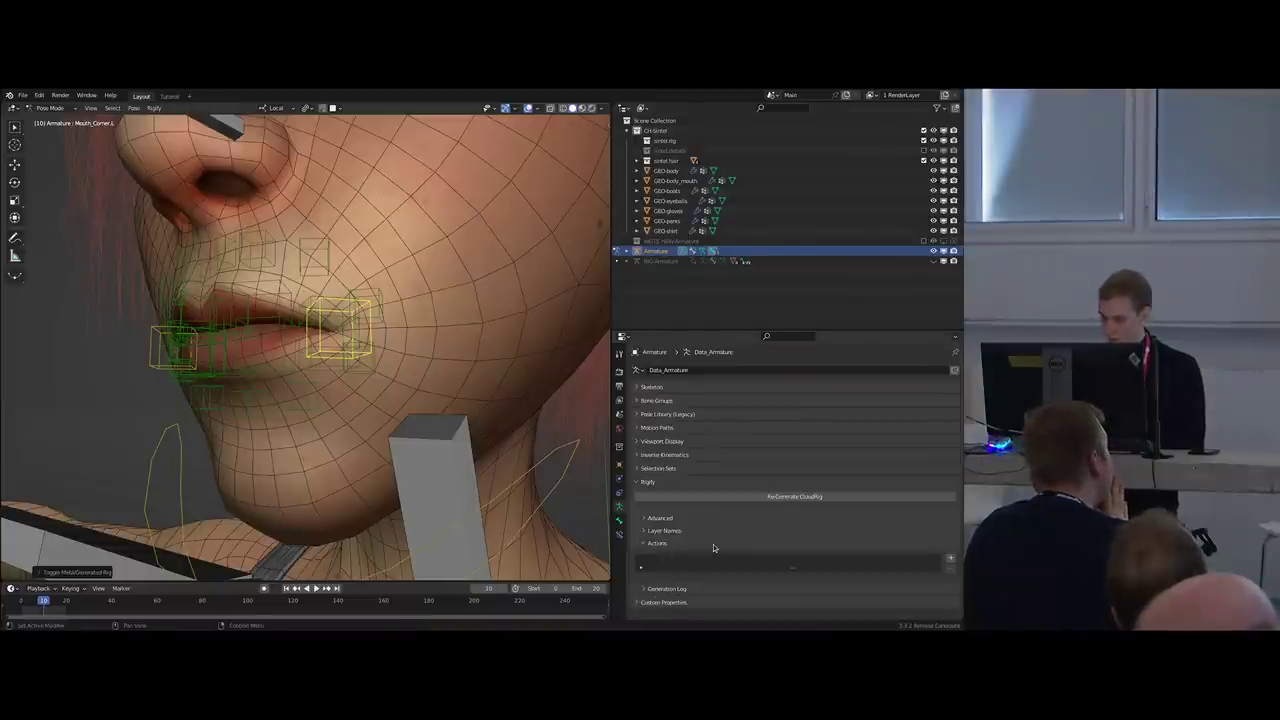
Put the armature in Object Mode and split the 3D viewport, turning the upper area into an Action Editor.
middle_click_drag(401, 399, 408, 397)
scroll(364, 346, "down", 1)
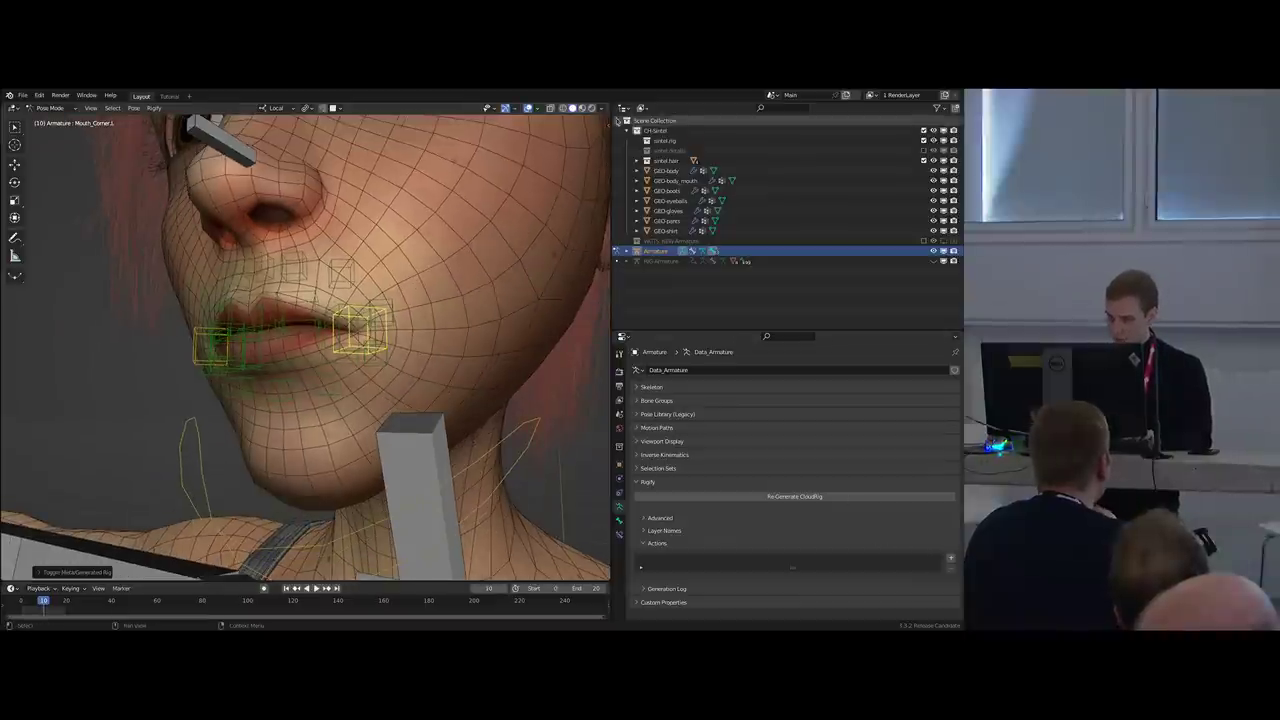
left_click_drag(607, 105, 600, 221)
key("ctrl+Tab")
left_click(411, 281)
key("ctrl+alt+s")
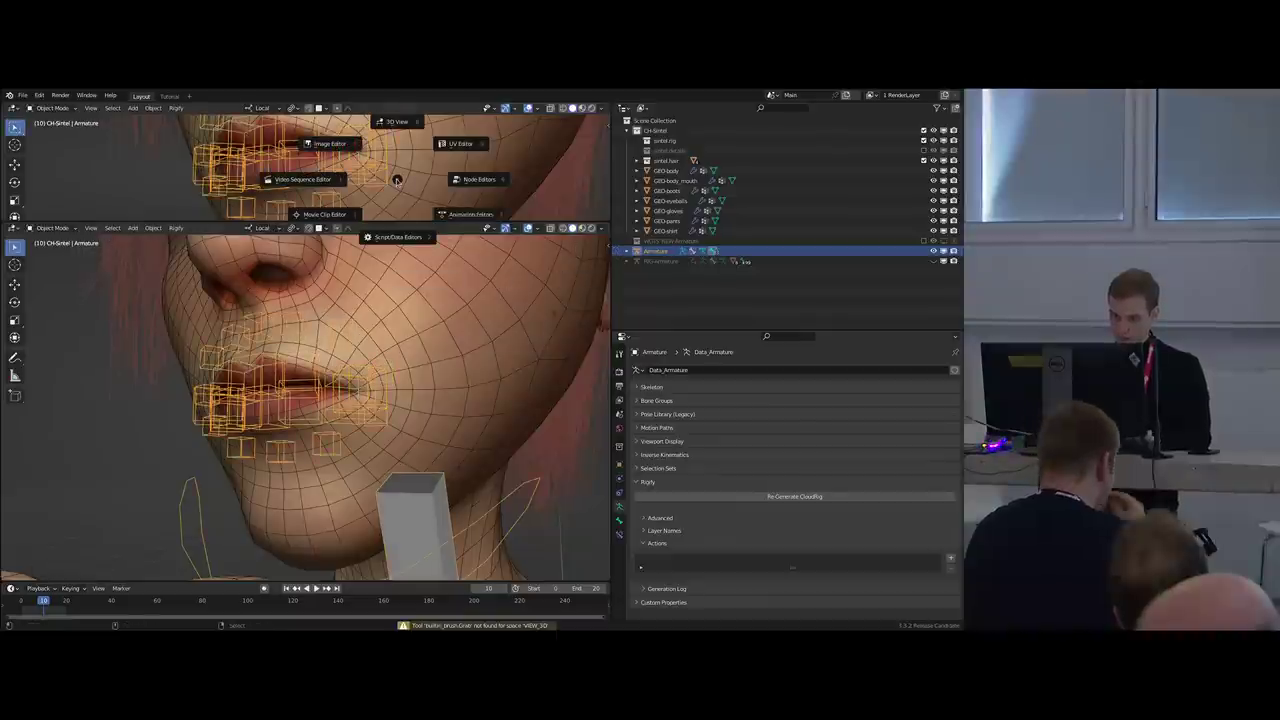
left_click(488, 215)
left_click(540, 212)
left_click(75, 110)
left_click(76, 131)
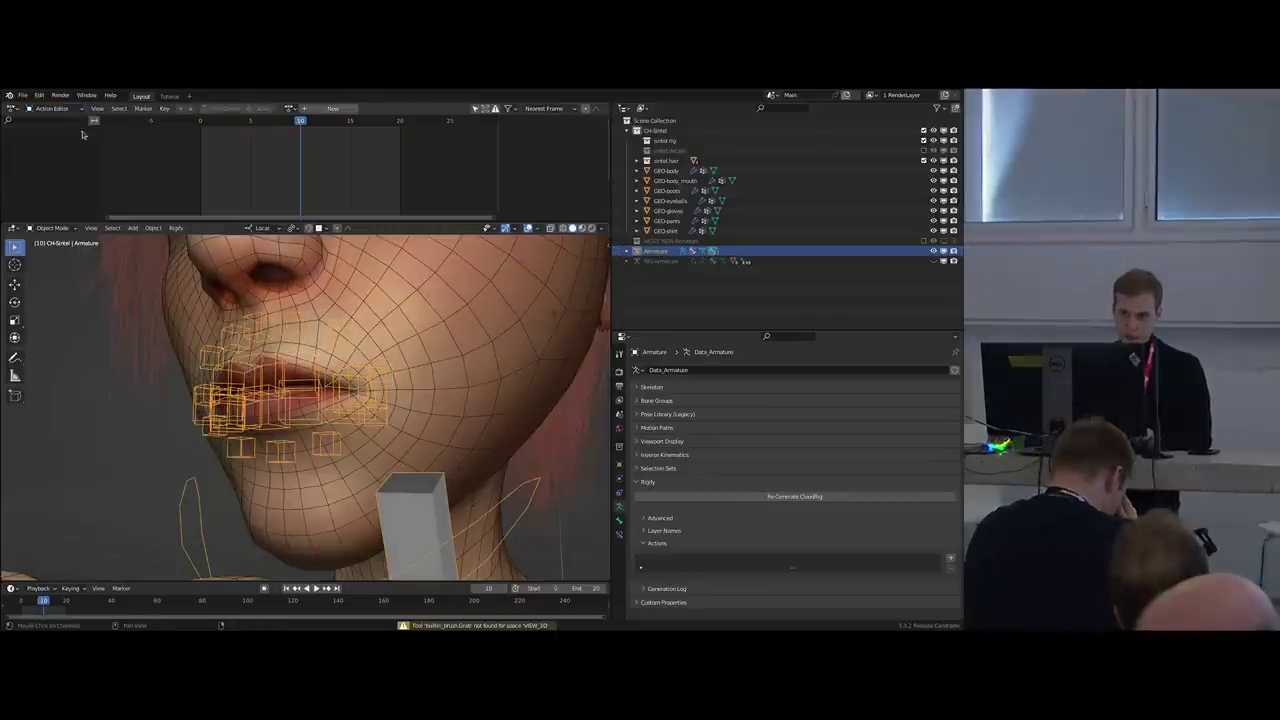
Create a new action for the metarig and name it RIG.Sintel-LipsWide.
left_click(291, 109)
left_click(322, 109)
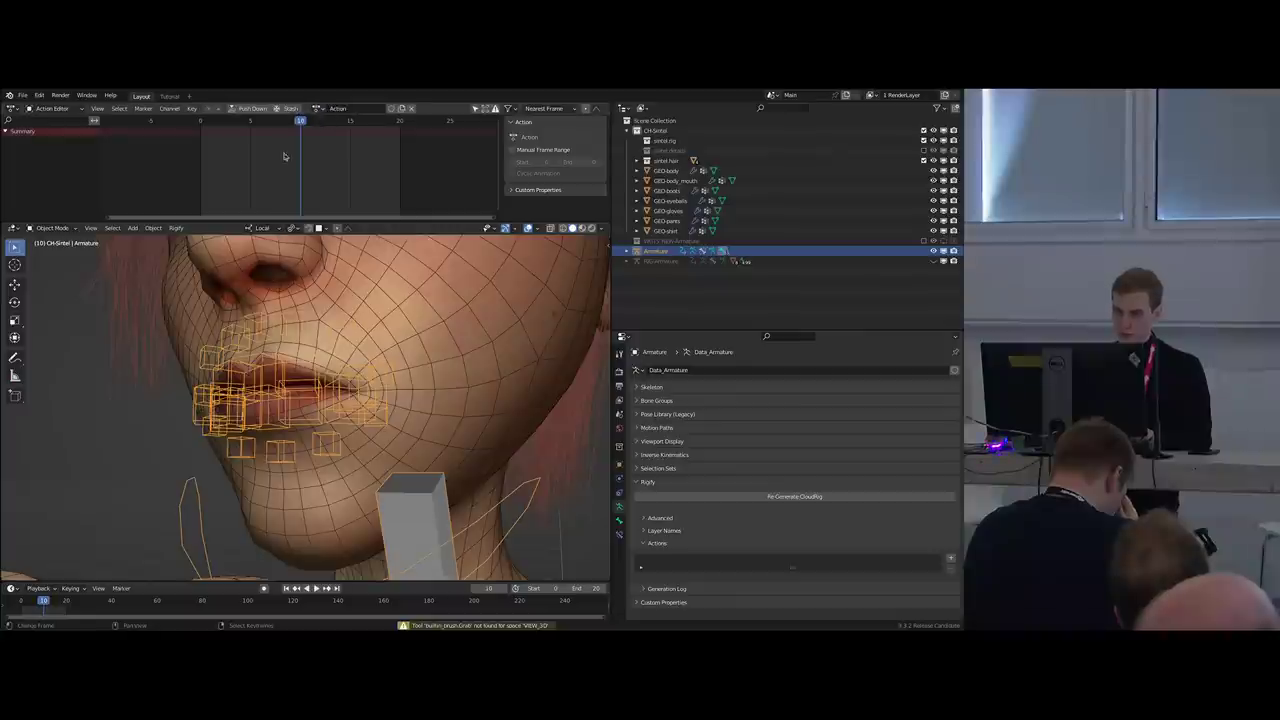
double_click(342, 109)
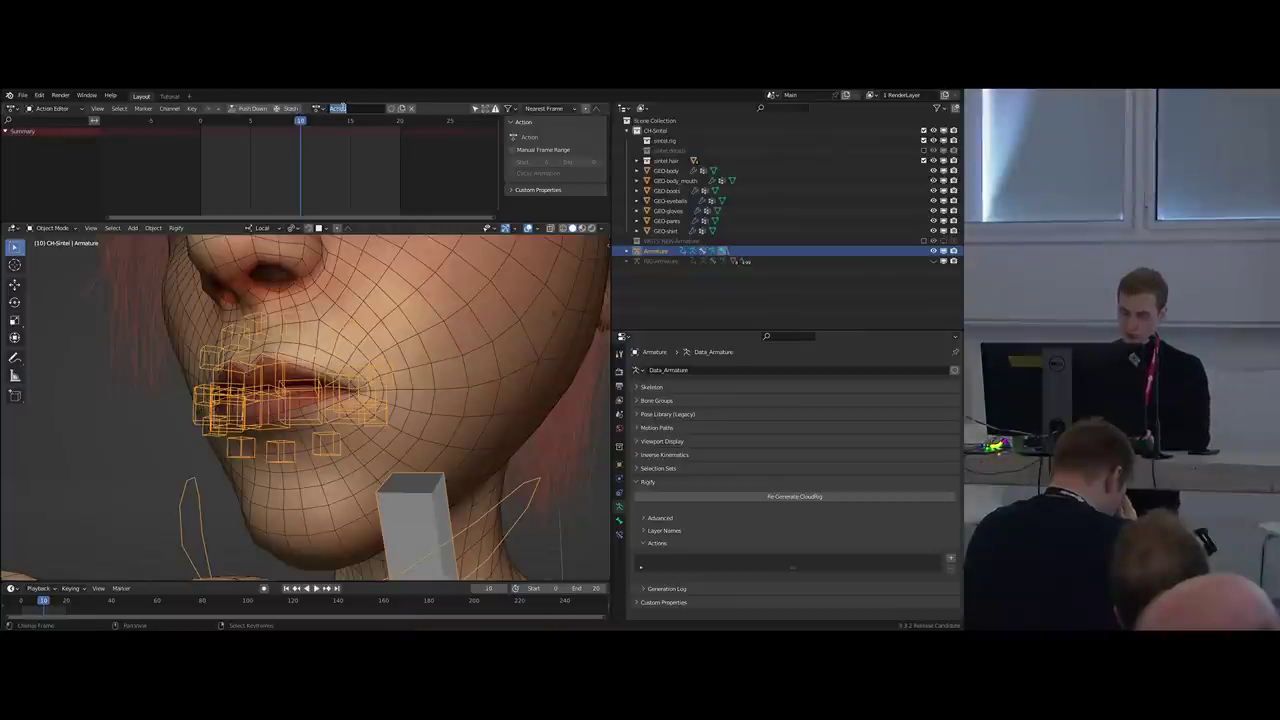
type("RIG")
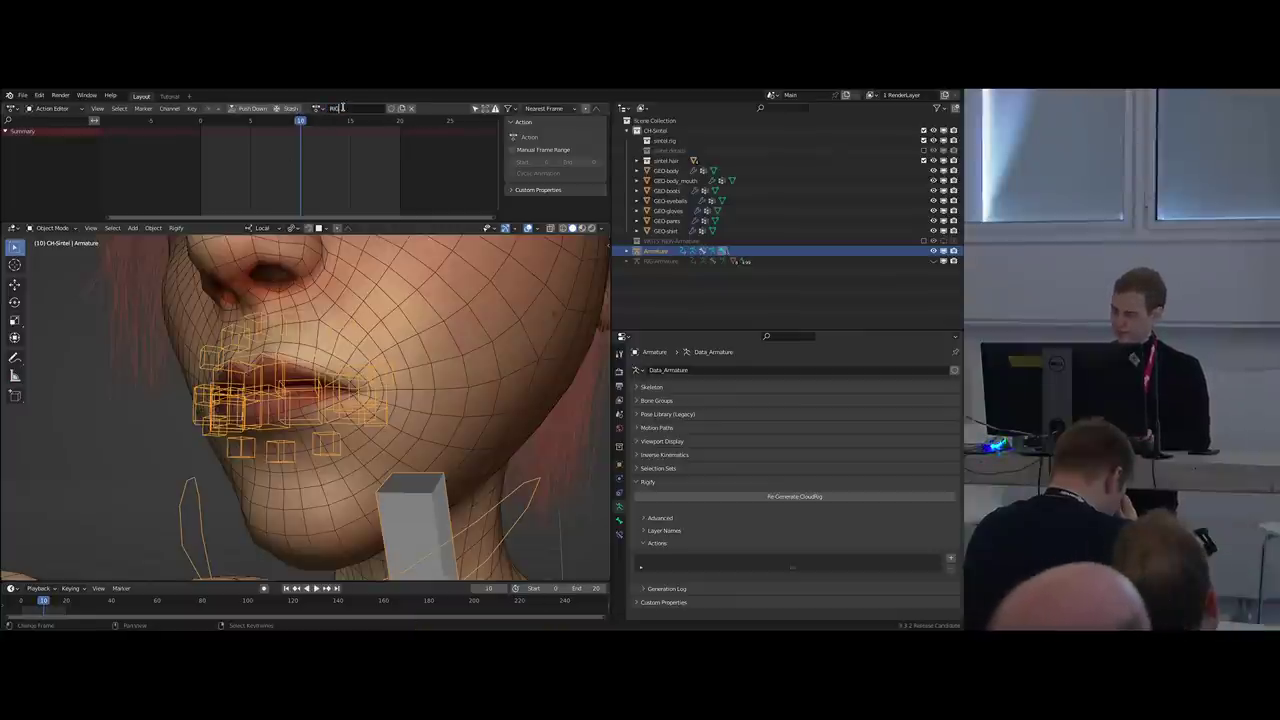
type(".sintel")
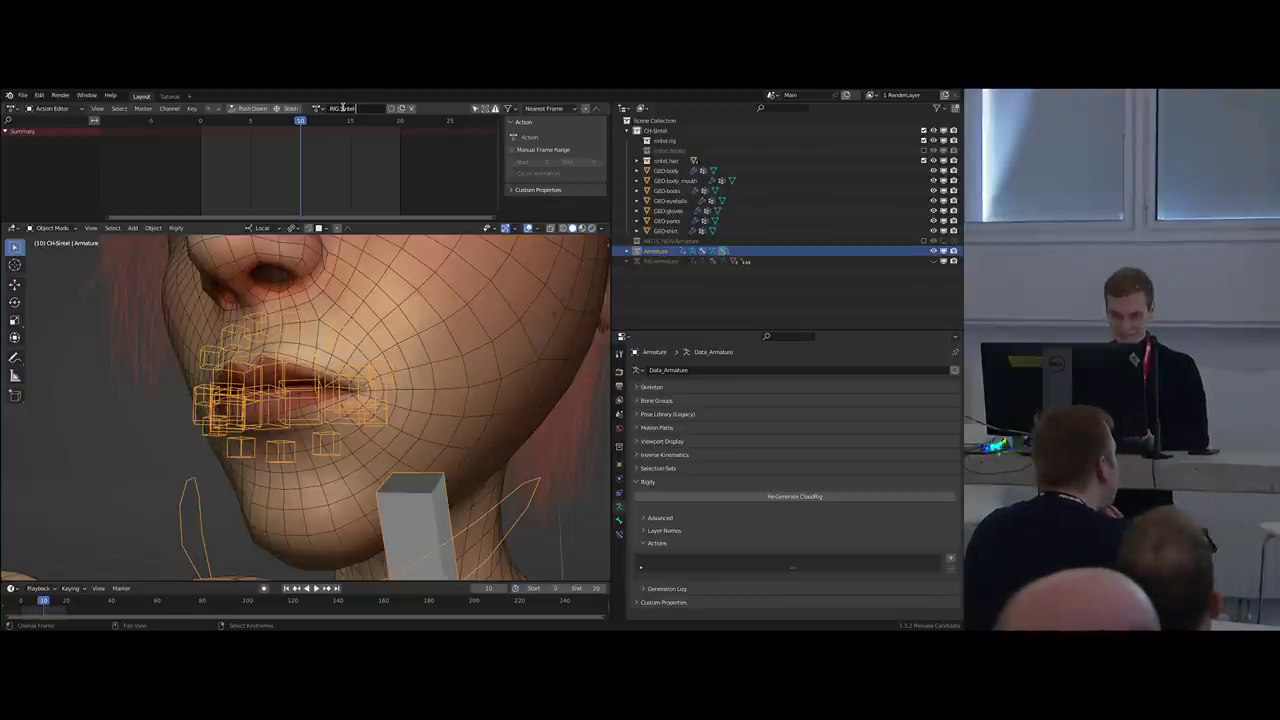
type("-LipsWide")
key("Return")
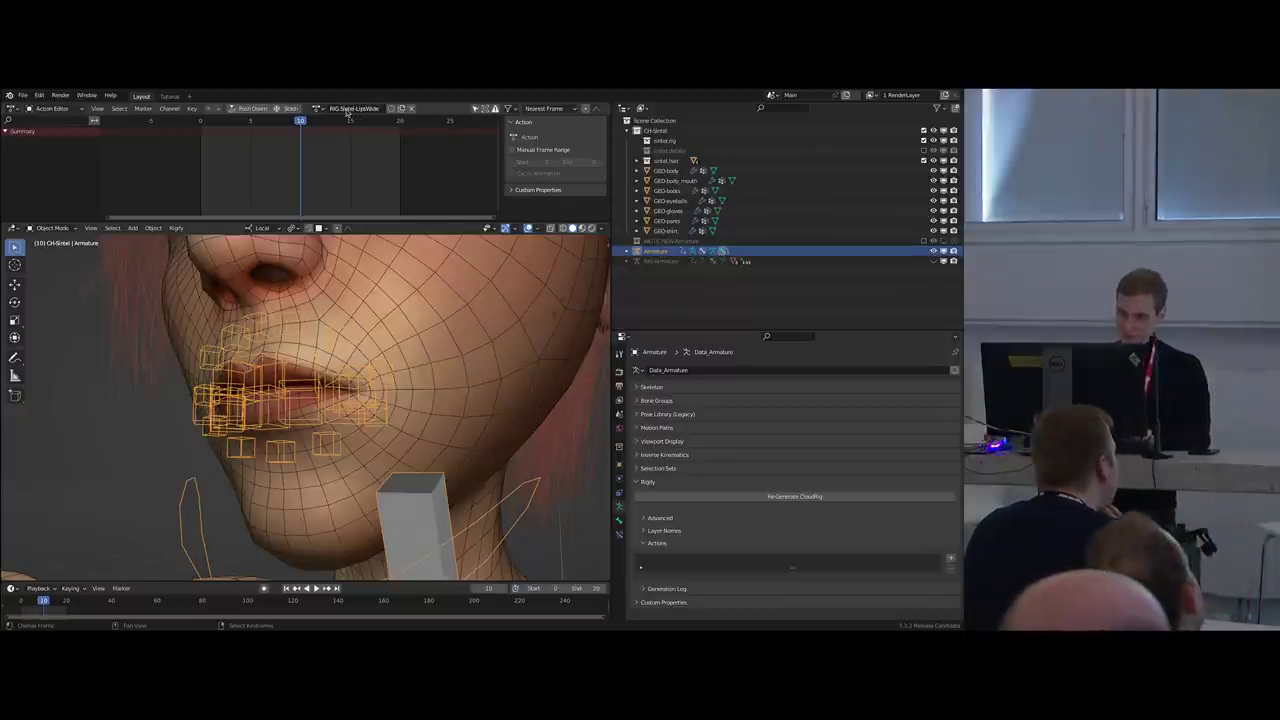
Return the metarig to Pose Mode, hide Mouth_Corner.L and select Lip_Outer_Upper_Corner.L.
mouse_move(352, 335)
middle_mouse_down()
mouse_move(380, 335)
mouse_move(356, 340)
middle_mouse_up()
key("ctrl+Tab")
scroll(385, 360, "up", 1)
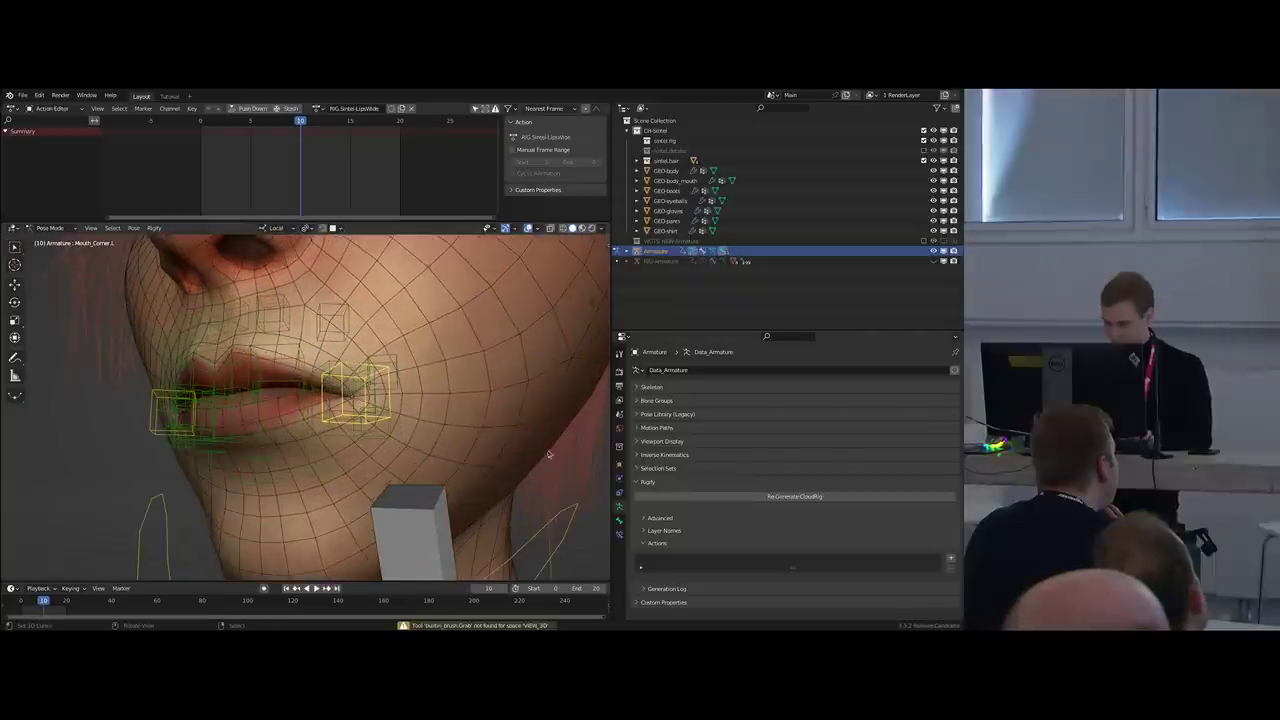
middle_click_drag(415, 385, 395, 385)
scroll(395, 385, "up", 1)
key("h")
left_click(389, 373)
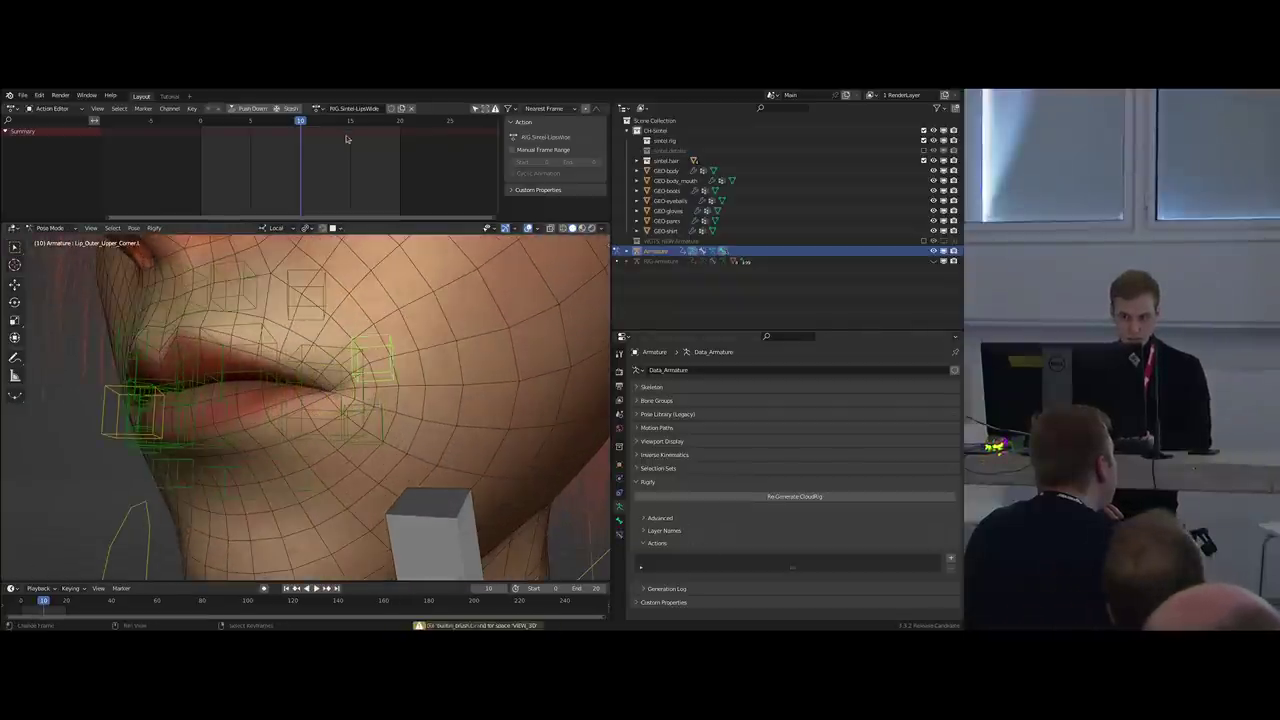
Unlink the RIG.Sintel-LipsWide action from the metarig and assign it to the generated rig instead.
left_click(413, 109)
key("shift+t")
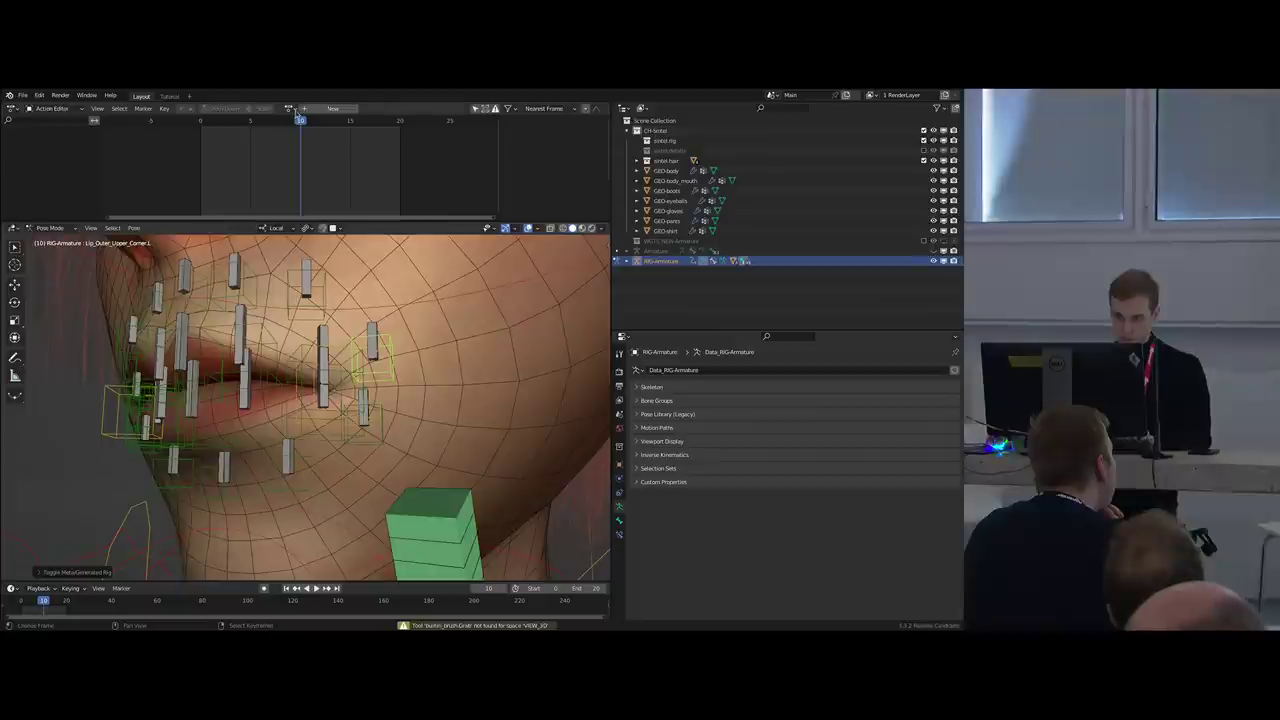
left_click(292, 110)
left_click(312, 123)
scroll(346, 268, "down", 3)
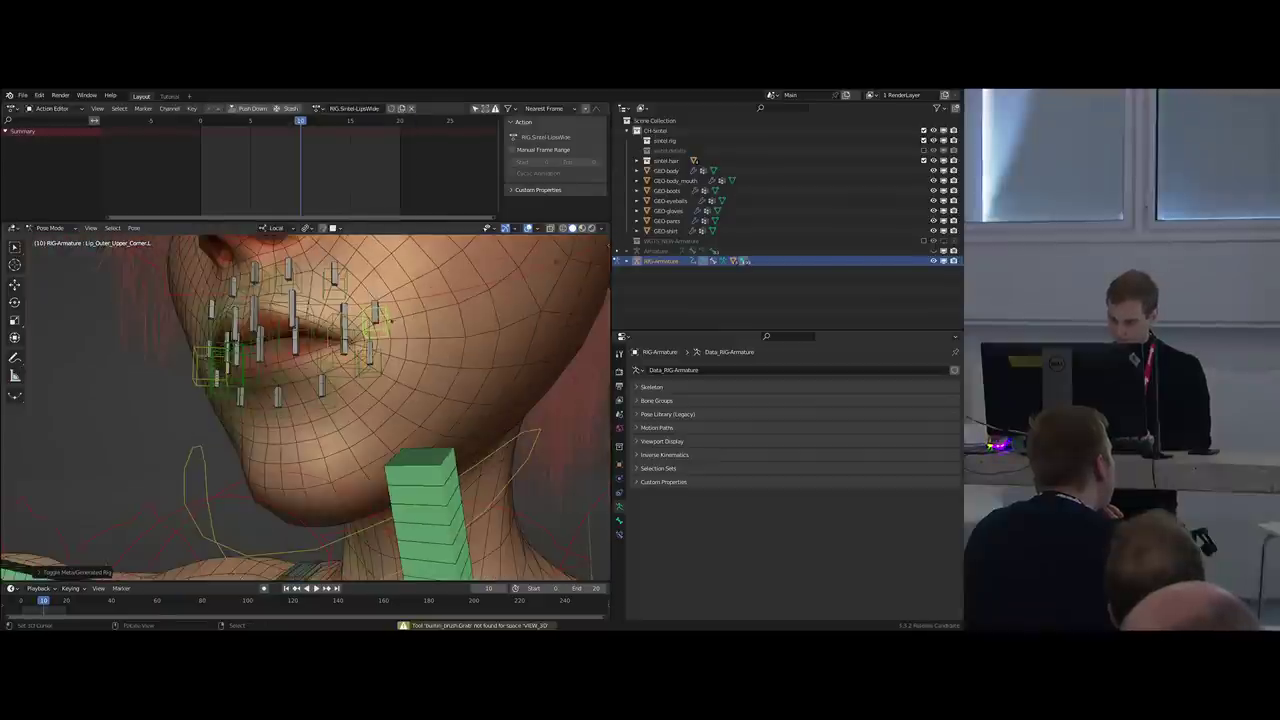
Hide the left mouth corner control in the generated rig and turn off the visibility of the DEF bone layer.
scroll(357, 342, "up", 2)
middle_click_drag(356, 343, 340, 364)
key("g")
right_click(317, 364)
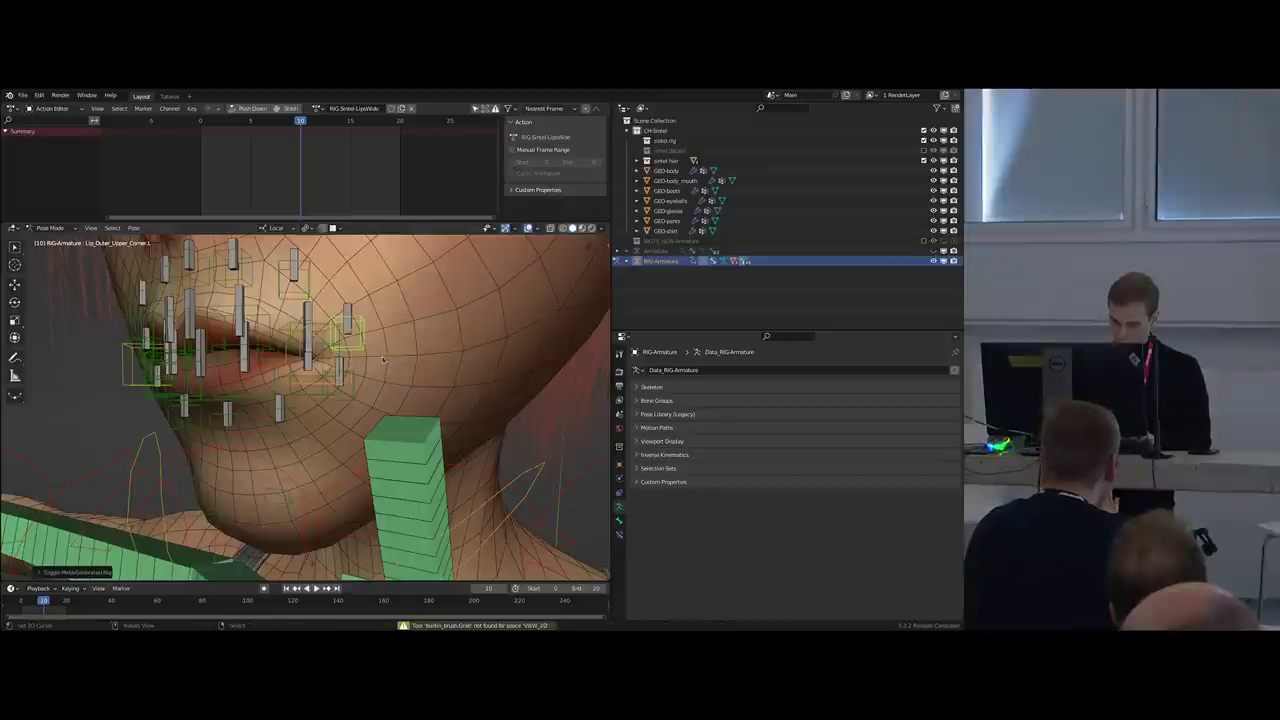
right_click(318, 366)
key("h")
key("shift+m")
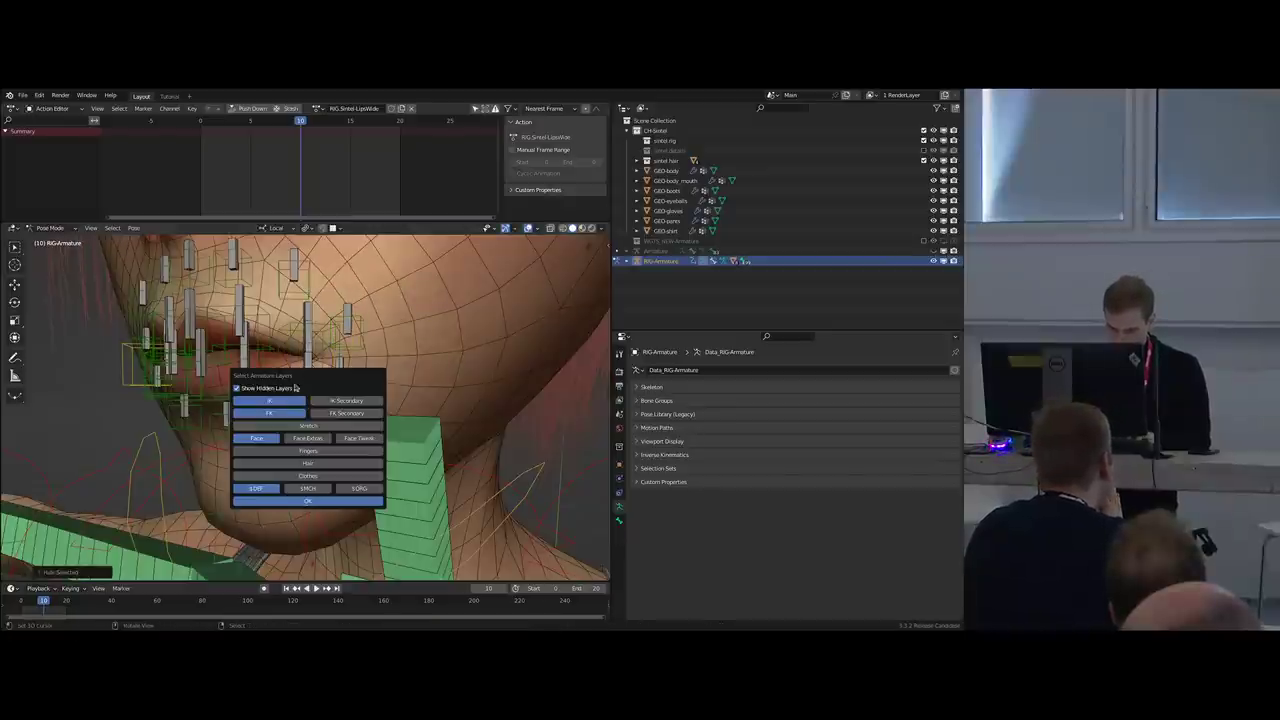
left_click(254, 487)
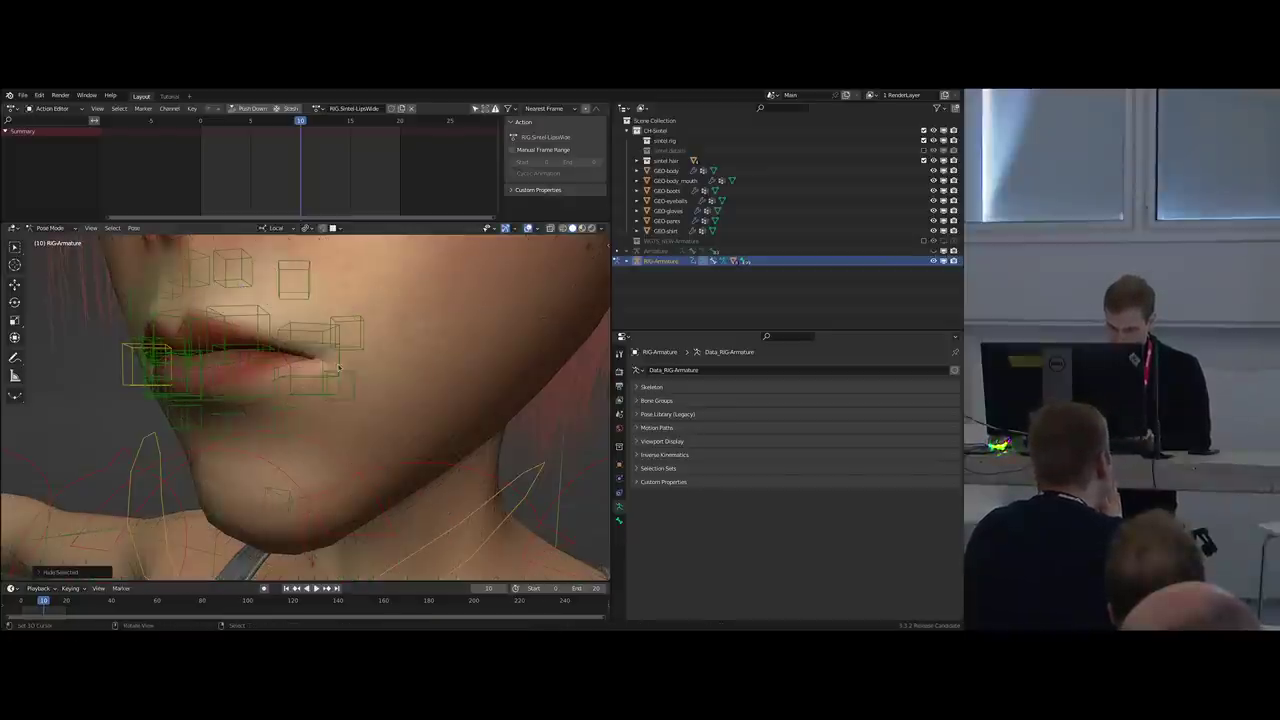
Move Lip_Outer_Lower_Corner.L and Lip_Outer_Upper_Corner.L outward together to begin widening the left mouth corner.
left_click(333, 366)
left_click(326, 388)
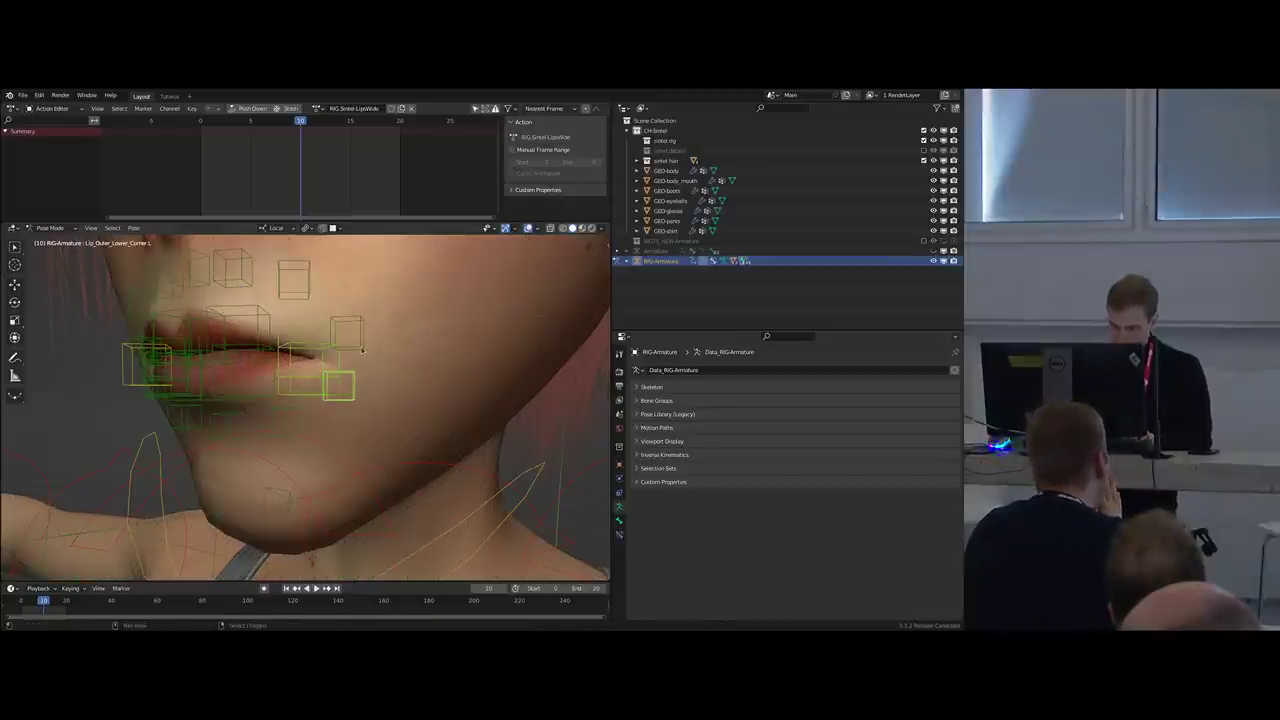
right_click(362, 350, "shift")
middle_click_drag(362, 350, 316, 373)
key("g")
left_click(396, 378)
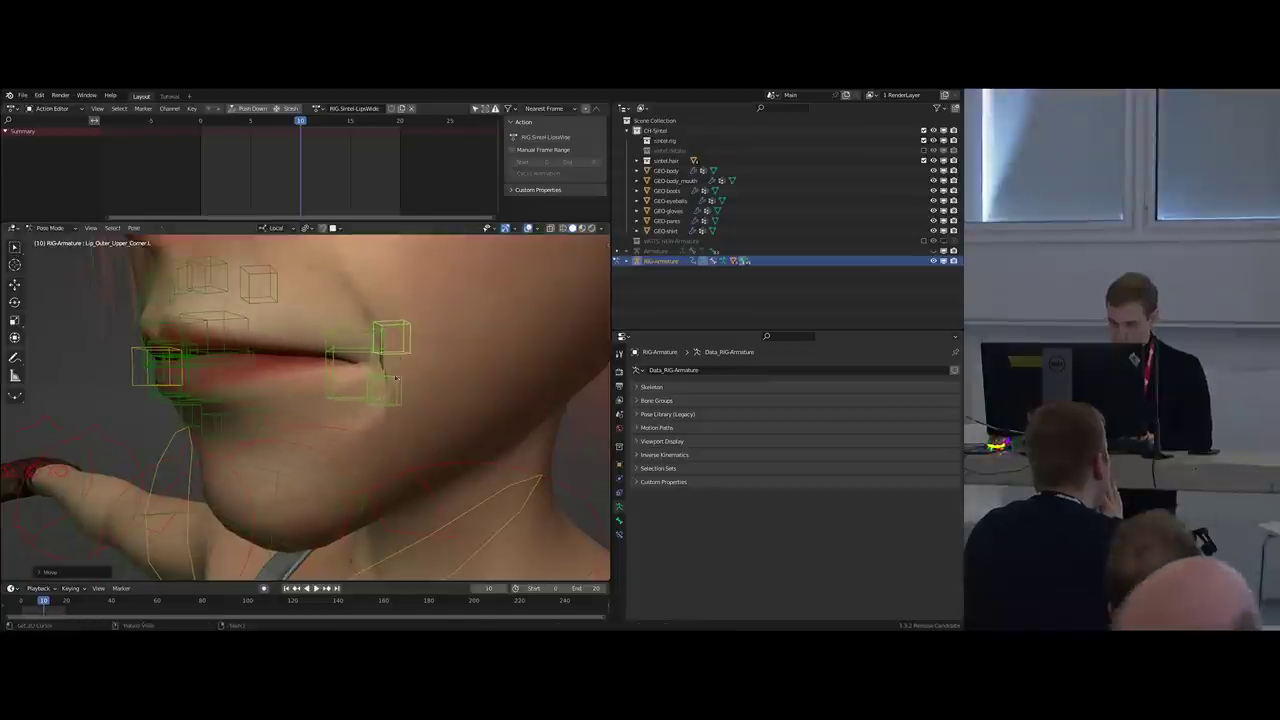
middle_click_drag(396, 378, 424, 373)
key("g")
left_click(424, 372)
Move Lip_Lower_Corner.L and Lip_Upper_Corner.L outward to follow the widened left mouth corner.
right_click(369, 373)
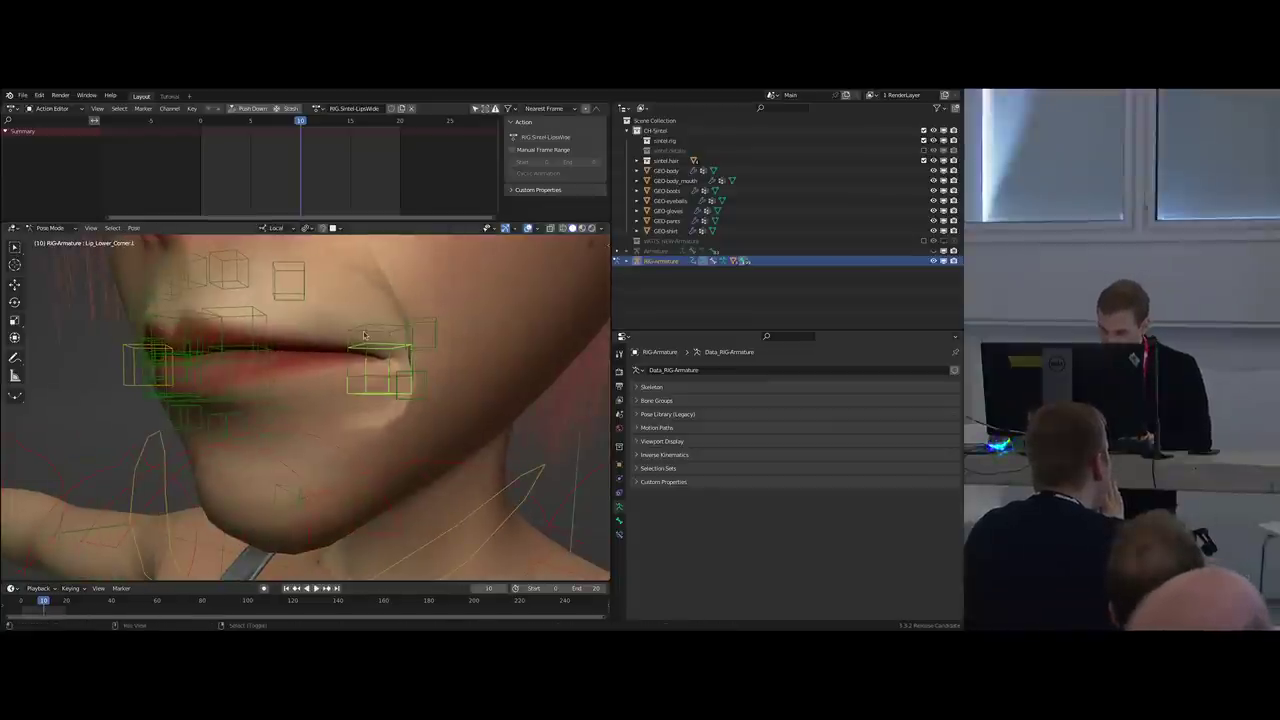
right_click(365, 336, "shift")
middle_click_drag(365, 336, 386, 350)
key("g")
left_click(408, 352)
Leave Pose Mode, select GEO-body with its wireframe displayed, and add a Smooth Corrective modifier to it.
key("ctrl+Tab")
right_click(511, 359)
key("shift+z")
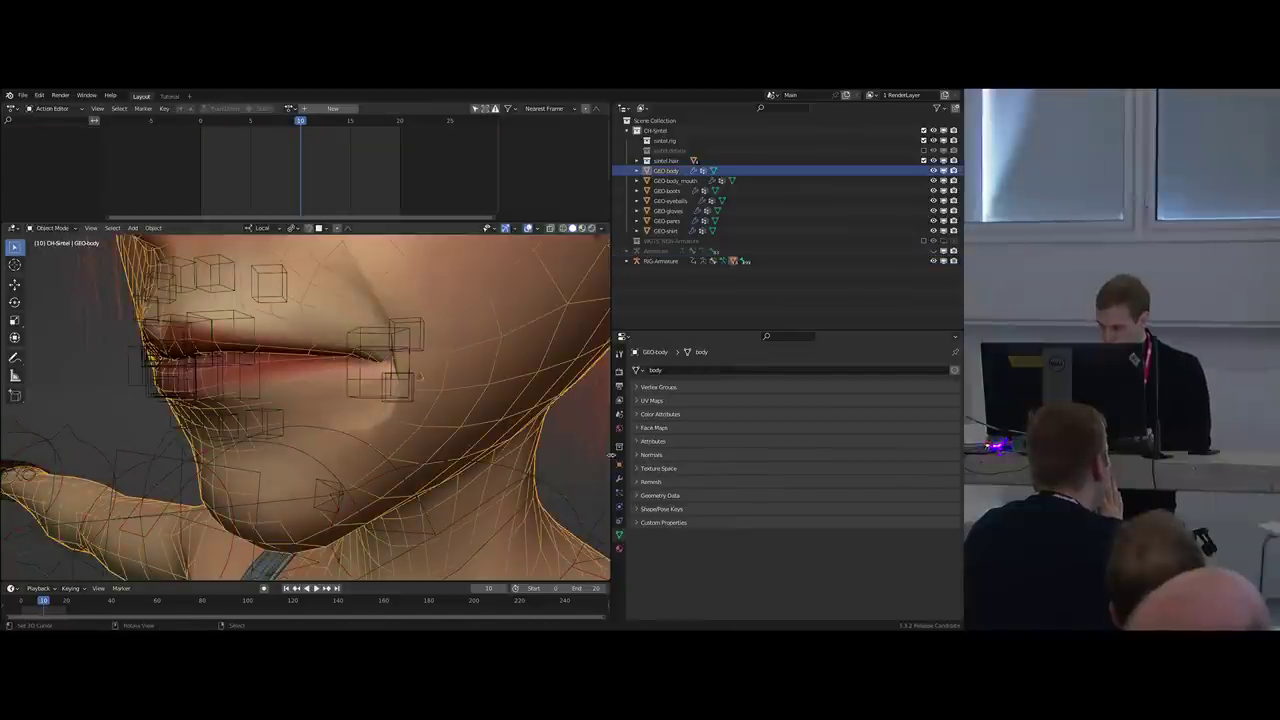
left_click(619, 478)
left_click(660, 370)
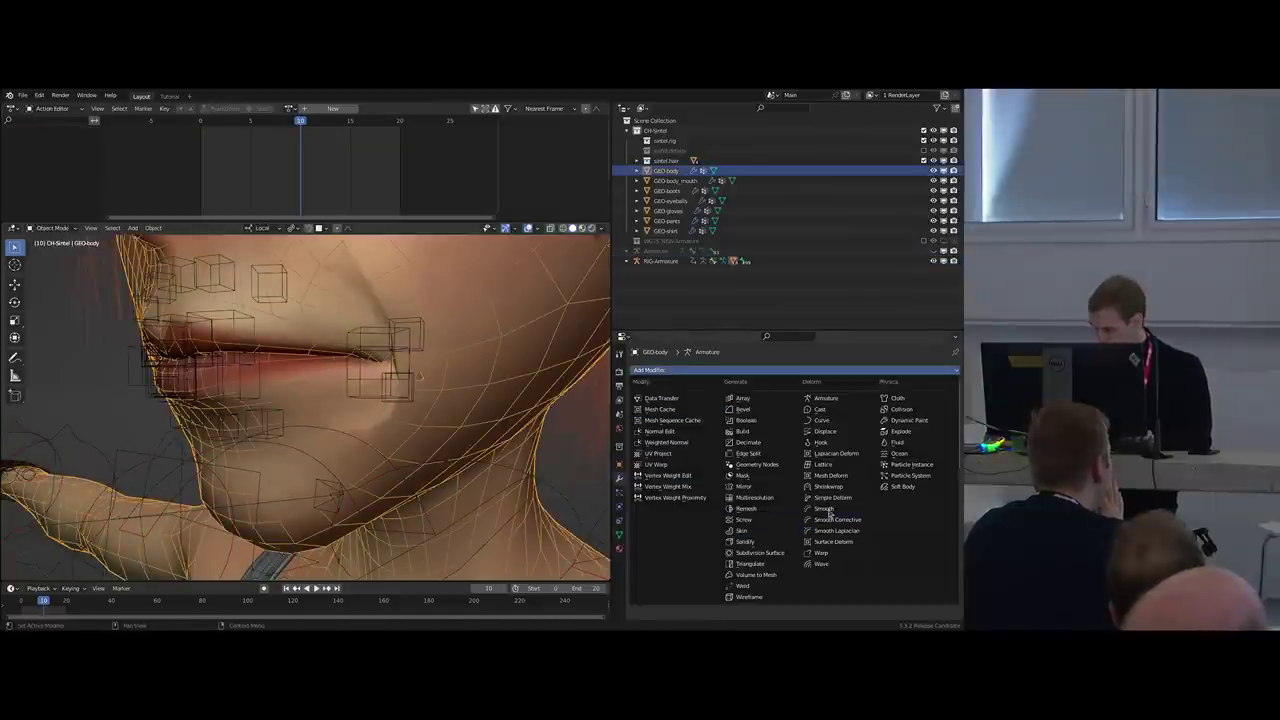
left_click(833, 519)
Arrange and collapse GEO-body's modifiers, toggle the modifier's effect for comparison, and return RIG-Armature to Pose Mode.
left_click_drag(952, 490, 953, 472)
left_click(636, 387)
left_click(636, 402)
left_click(910, 401)
left_click(910, 401)
left_click(407, 352)
key("ctrl+Tab")
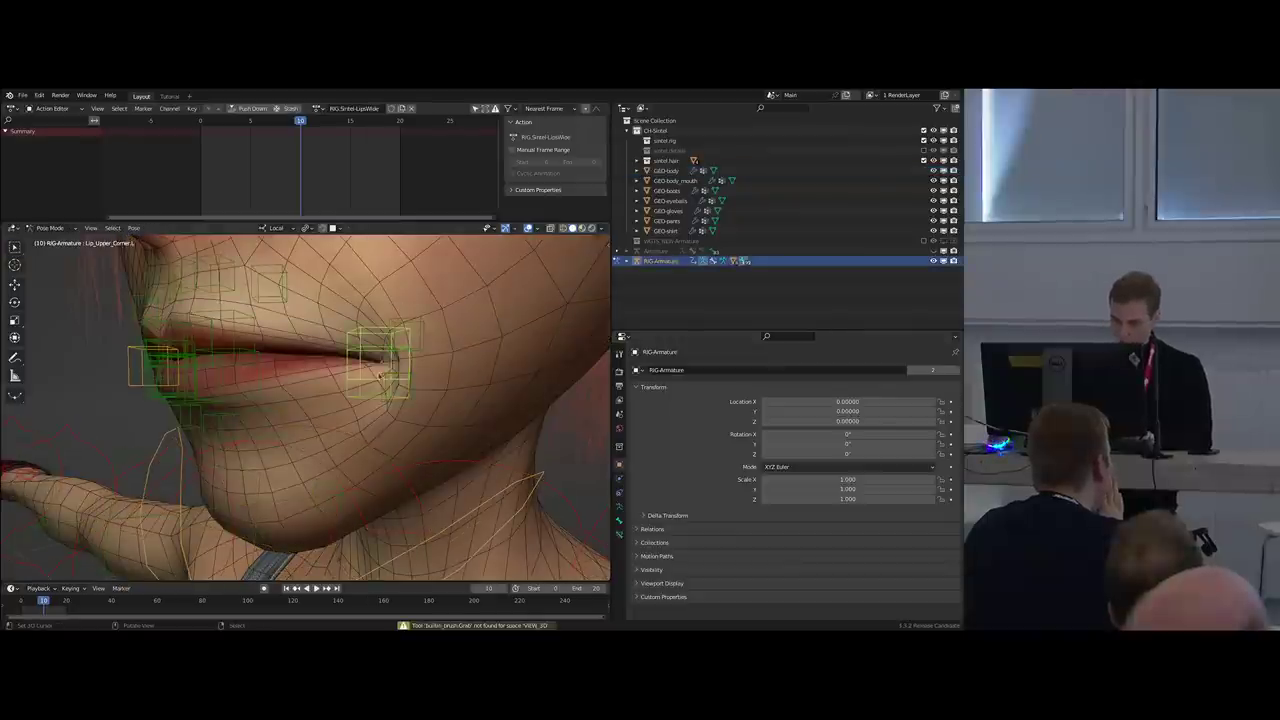
Refine the positions of the left inner and outer lip corner bones to shape the stretched mouth corner.
key("g")
left_click(395, 377)
right_click(409, 382, "shift")
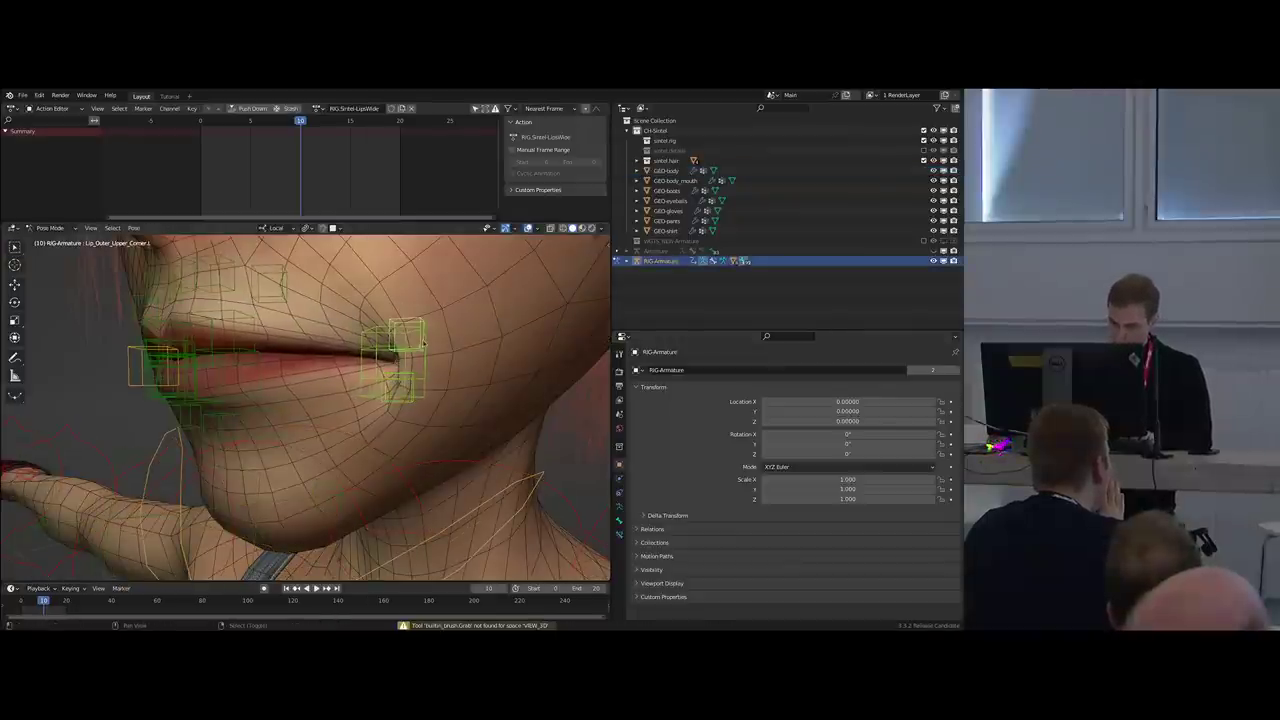
key("g")
left_click(391, 380)
middle_click_drag(391, 380, 274, 365)
right_click(416, 358)
right_click(417, 366, "shift")
key("g")
left_click(402, 376)
Select the left upper and lower middle lip bones together and move them outward toward the mouth corner.
right_click(280, 347)
right_click(285, 362)
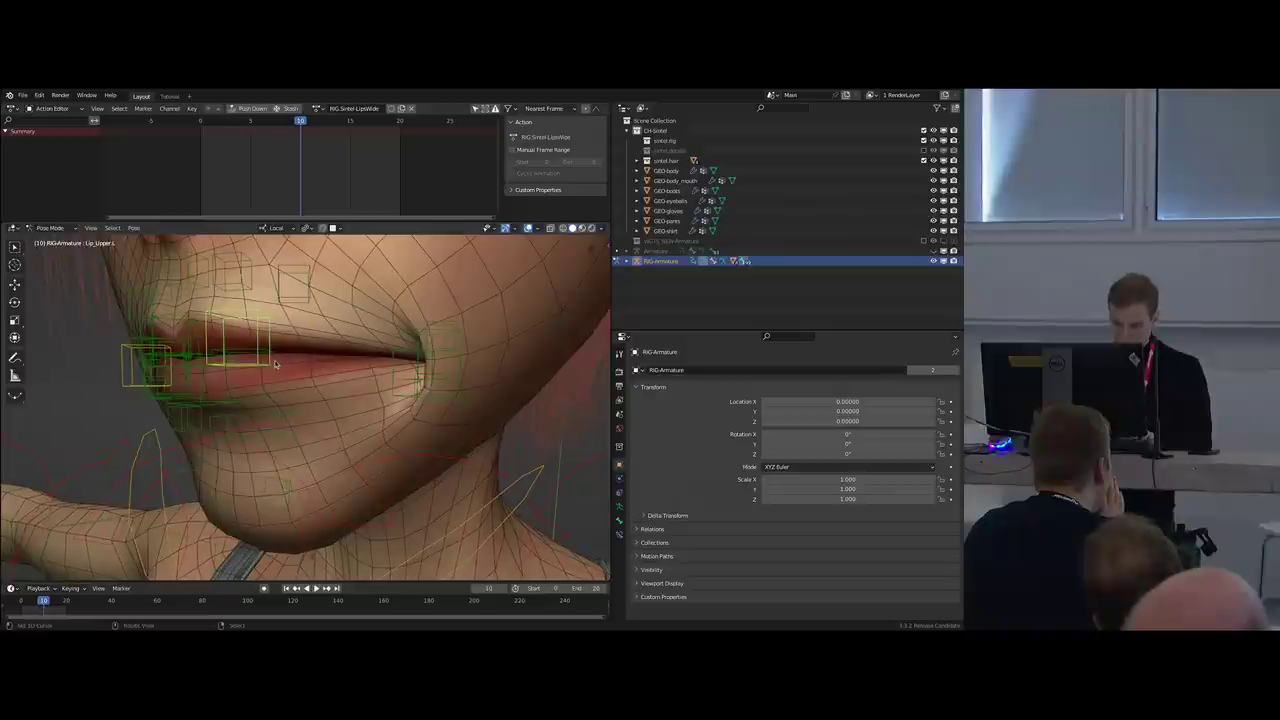
right_click(272, 358, "shift")
key("g")
left_click(324, 362)
mouse_move(324, 362)
middle_mouse_down()
mouse_move(446, 366)
mouse_move(316, 365)
middle_mouse_up()
key("g")
left_click(316, 364)
Reposition the left outer bones above the upper lip to follow the widened mouth.
right_click(303, 300)
scroll(305, 310, "down", 1)
mouse_move(307, 321)
middle_mouse_down("shift")
mouse_move(342, 324)
mouse_move(313, 313)
mouse_move(328, 312)
middle_mouse_up("shift")
key("g")
left_click(396, 328)
right_click(283, 306)
key("g")
left_click(370, 306)
Reposition the left outer bone below the lower lip and refine the placement of Lip_Outer_Upper1.L.
middle_click_drag(386, 393, 400, 350)
right_click(330, 402)
key("g")
left_click(290, 418)
right_click(390, 400)
key("g")
left_click(379, 388)
key("g")
left_click(382, 384)
right_click(329, 287)
key("g")
left_click(332, 292)
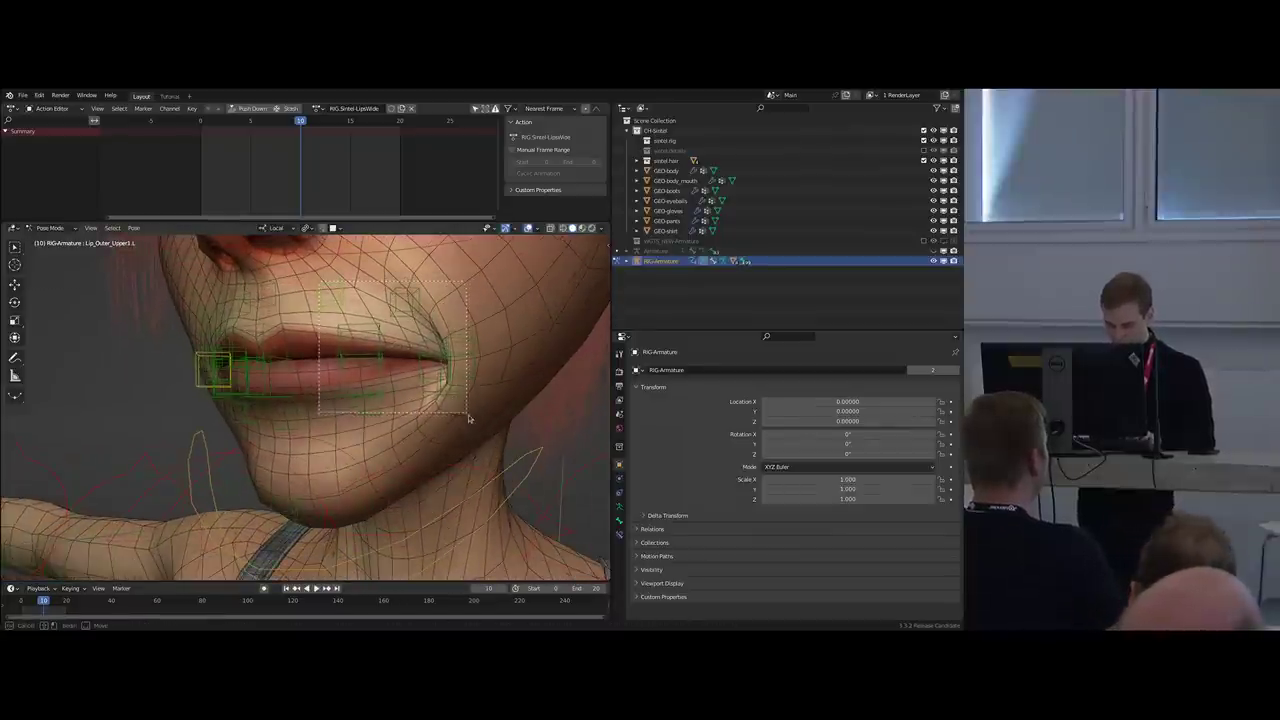
Mirror the left lip bones' pose to the right side and keyframe their location, rotation and scale at frame 10.
middle_click_drag(470, 417, 432, 386)
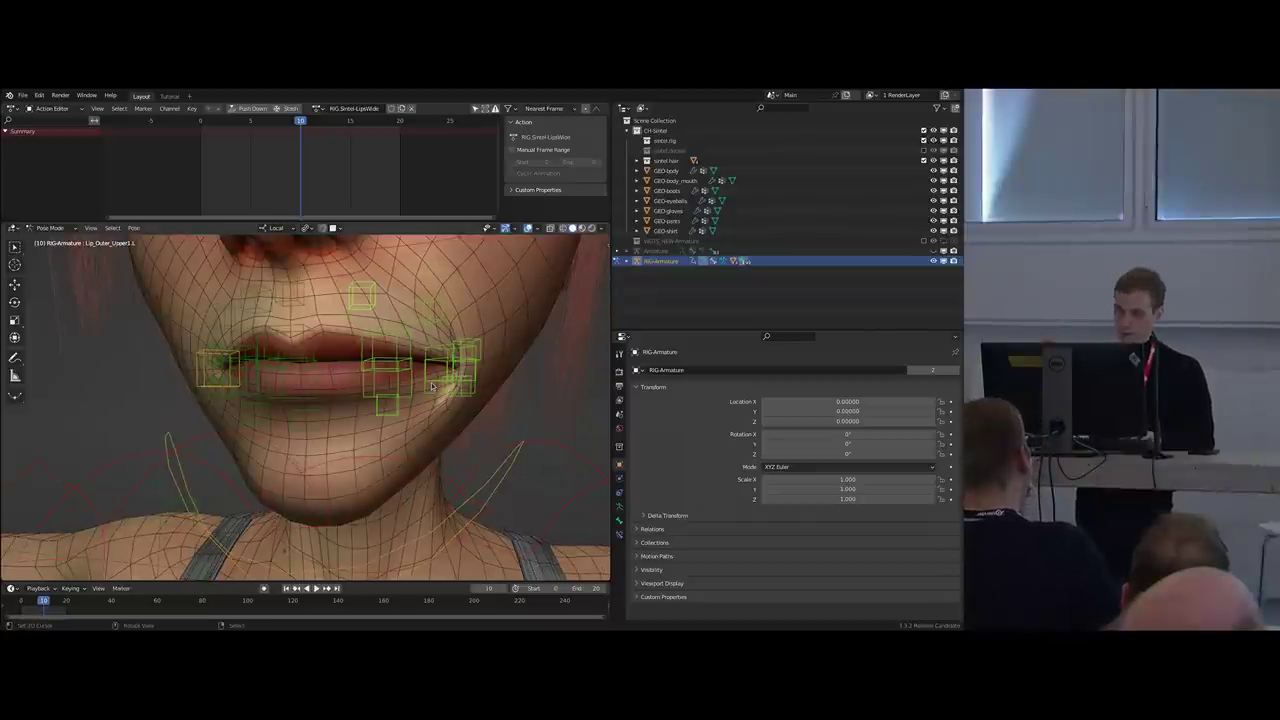
key("g")
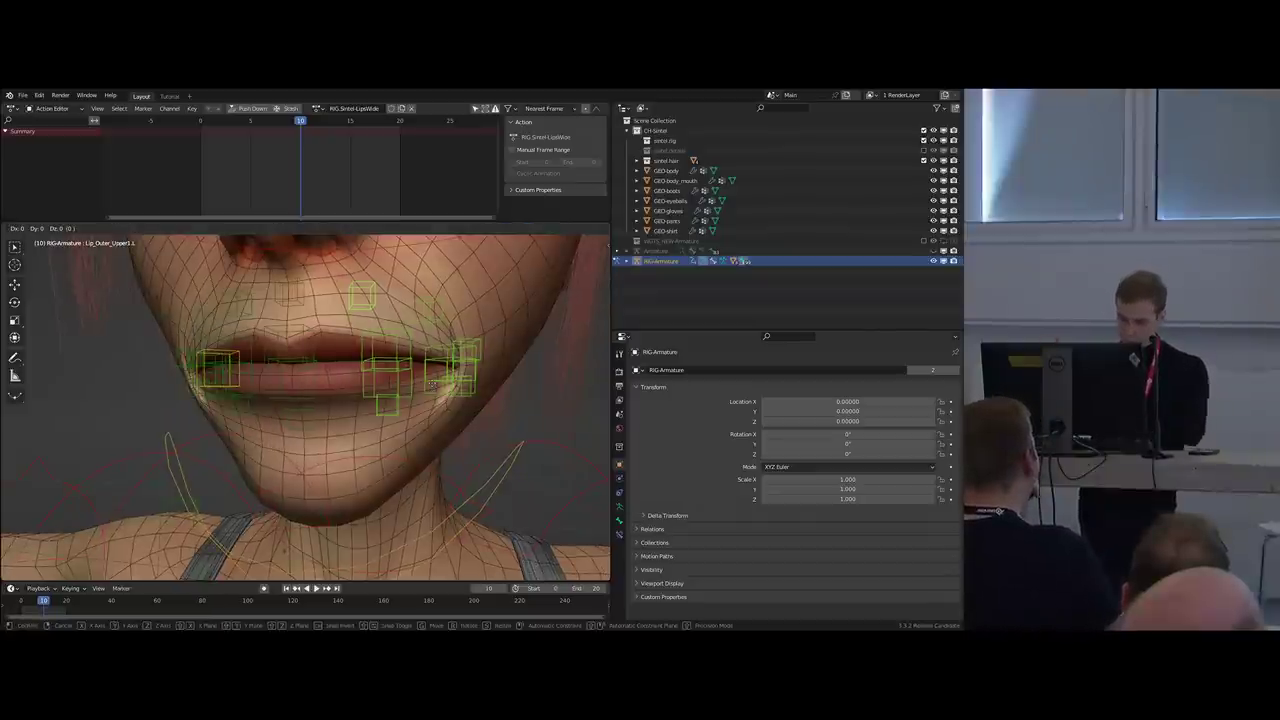
left_click(432, 385)
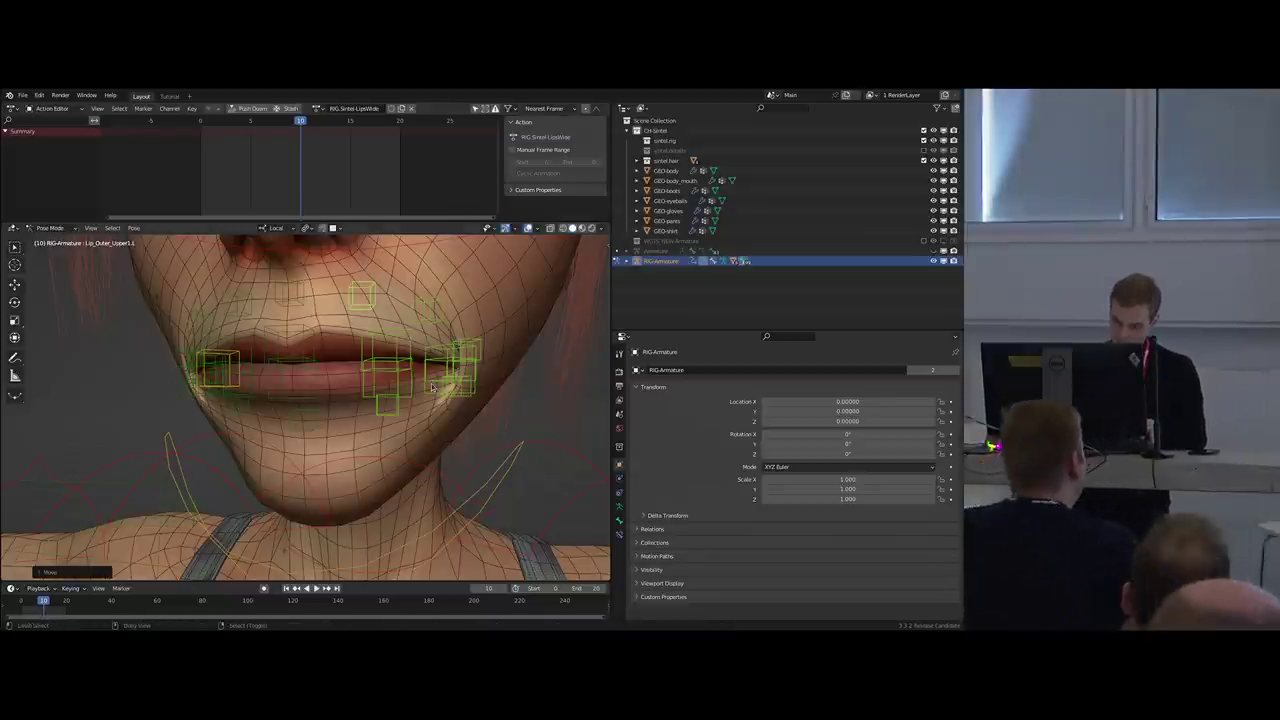
key("ctrl+shift+m")
middle_click_drag(404, 380, 502, 364)
key("i")
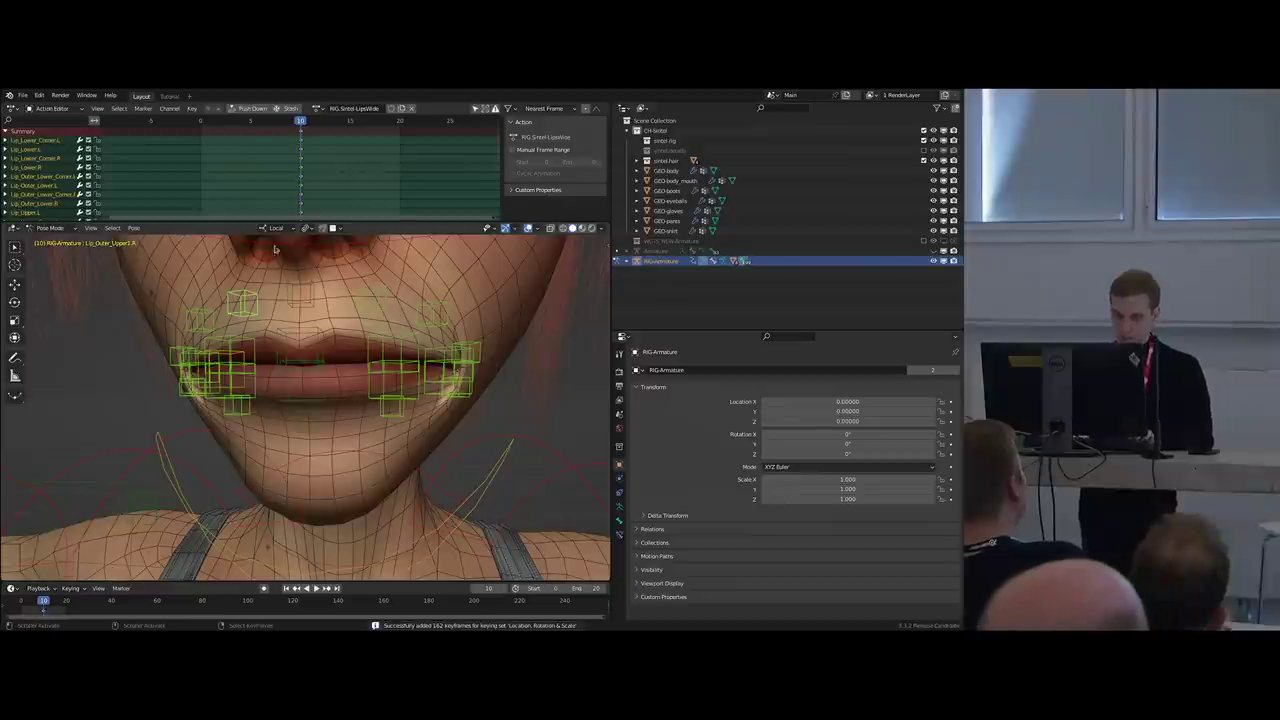
Go to frame 0, reset the lip bones' locations and keyframe the neutral pose.
key("shift+Left")
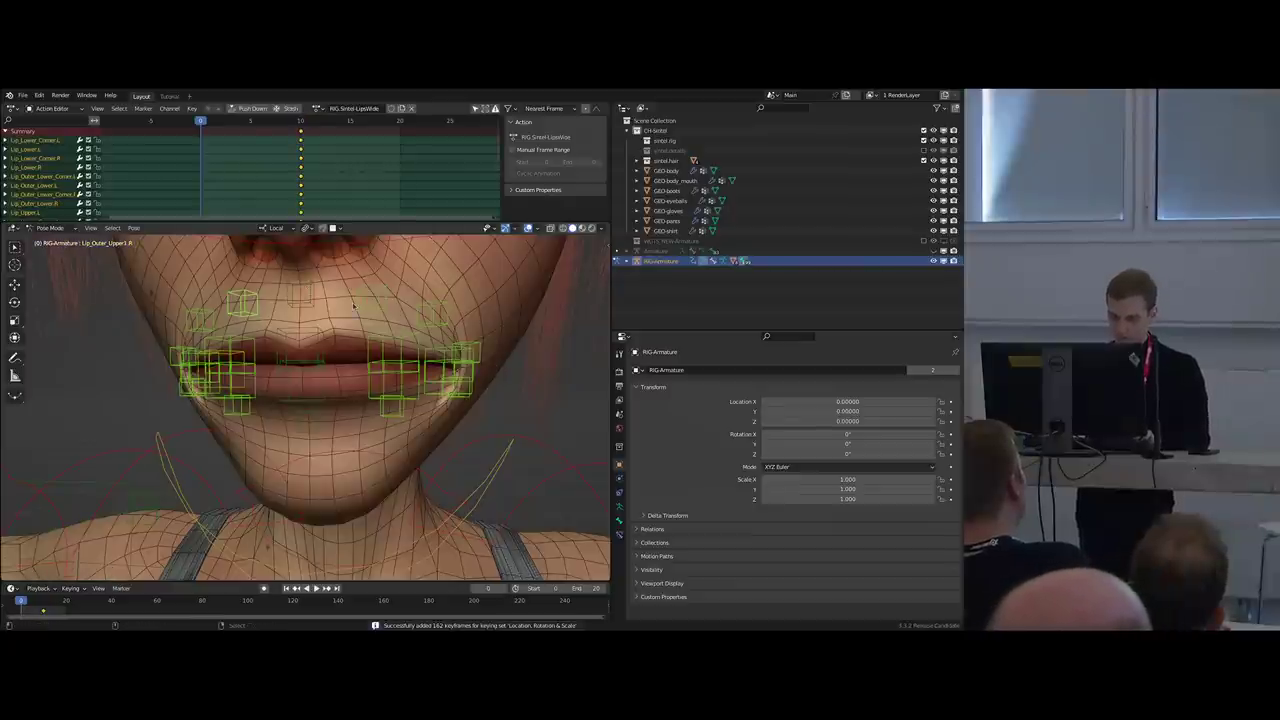
key("alt+g")
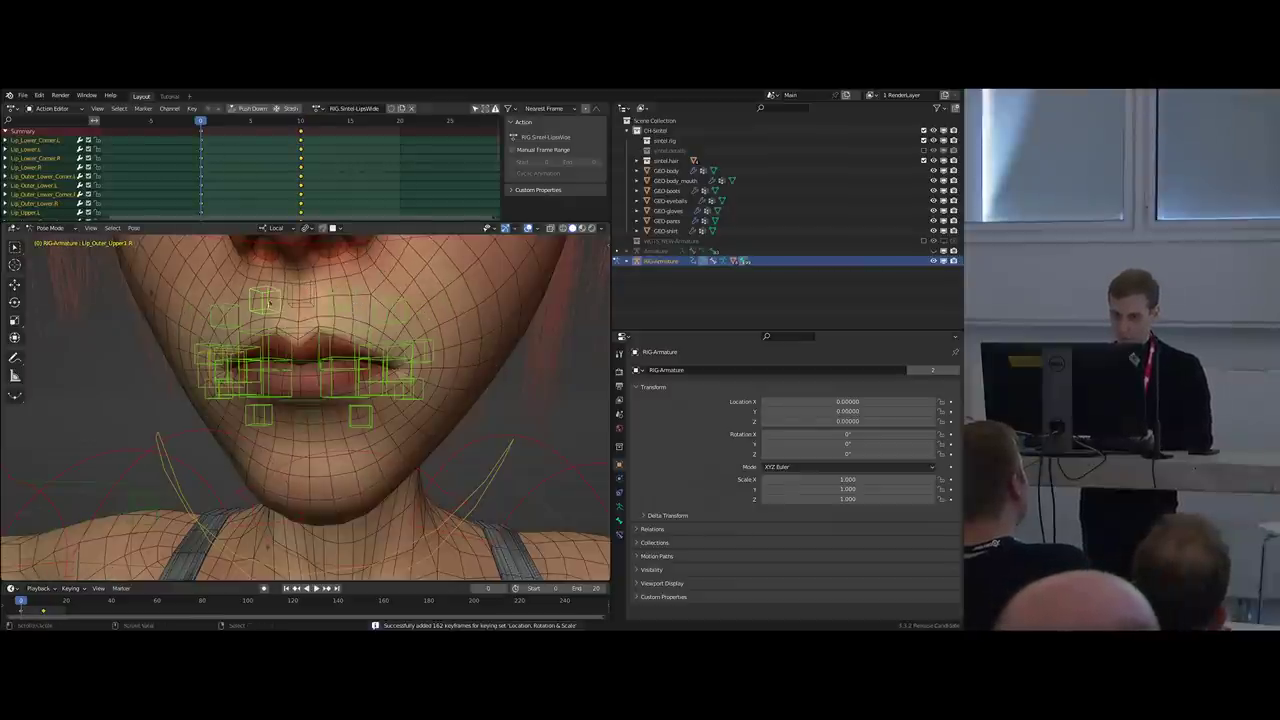
scroll(268, 302, "down", 2)
middle_click_drag(268, 302, 244, 206)
Preview the lip animation and set the keyframes' interpolation to Linear.
key("space")
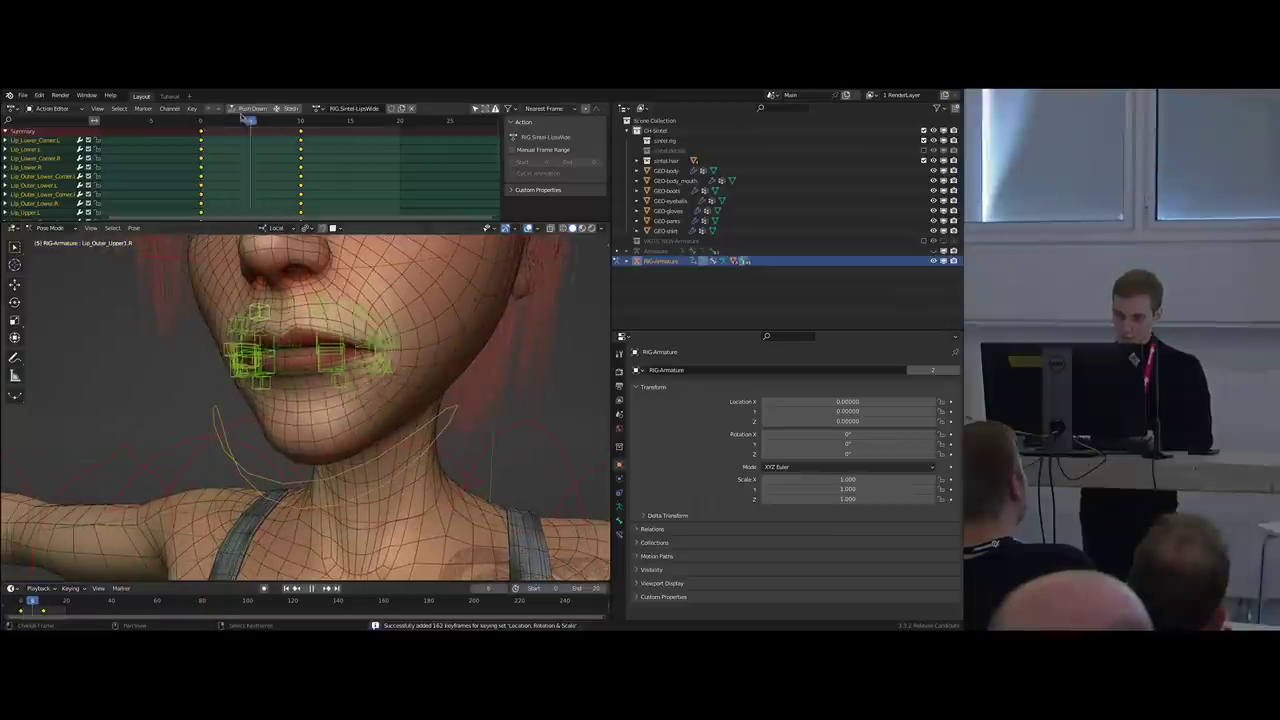
key("Escape")
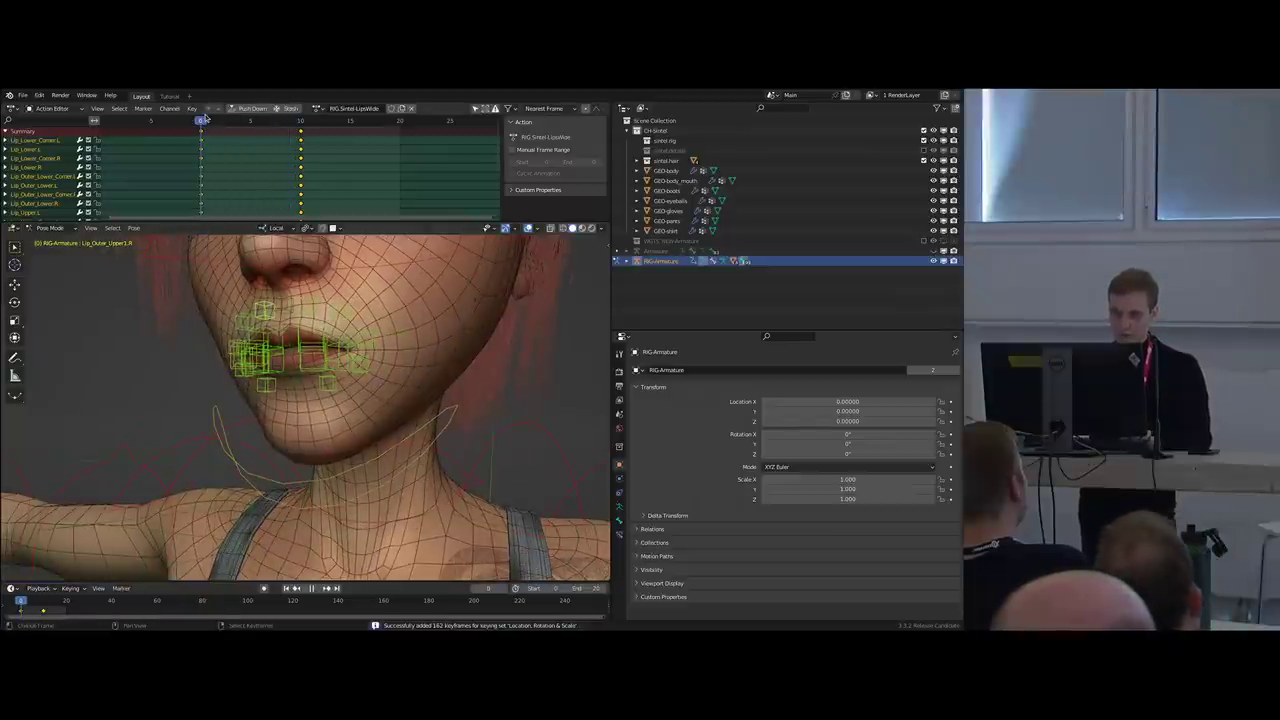
key("t")
left_click(86, 197)
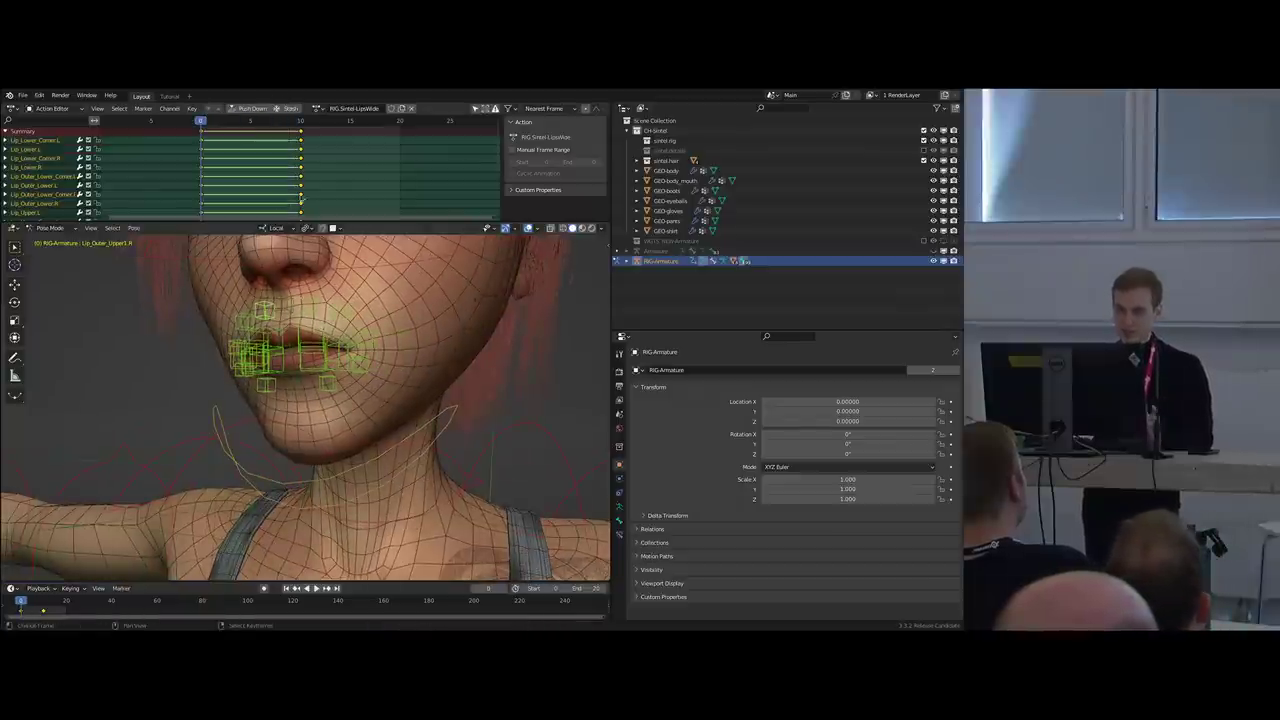
Scrub the action between frames 0 and 10 to examine the lip-widening motion and mouth deformation.
middle_click_drag(335, 333, 308, 300)
scroll(352, 333, "up", 1)
left_click_drag(203, 129, 307, 132)
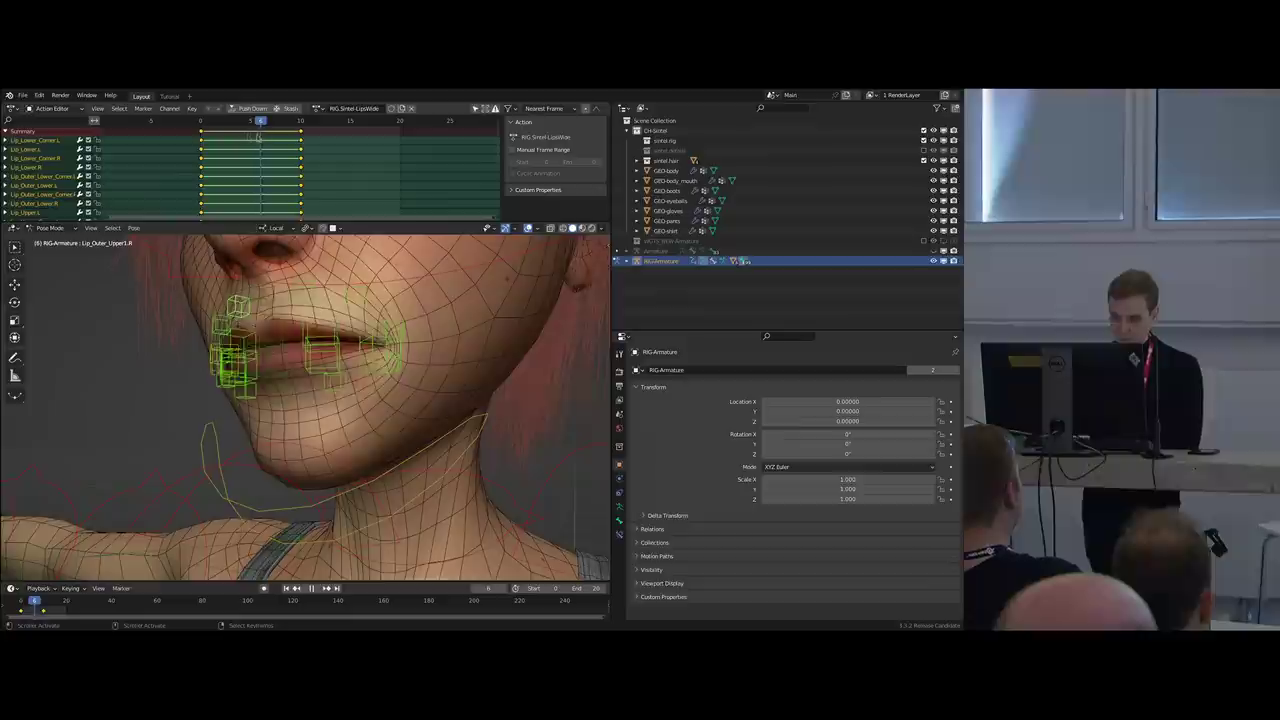
left_click_drag(209, 144, 299, 158)
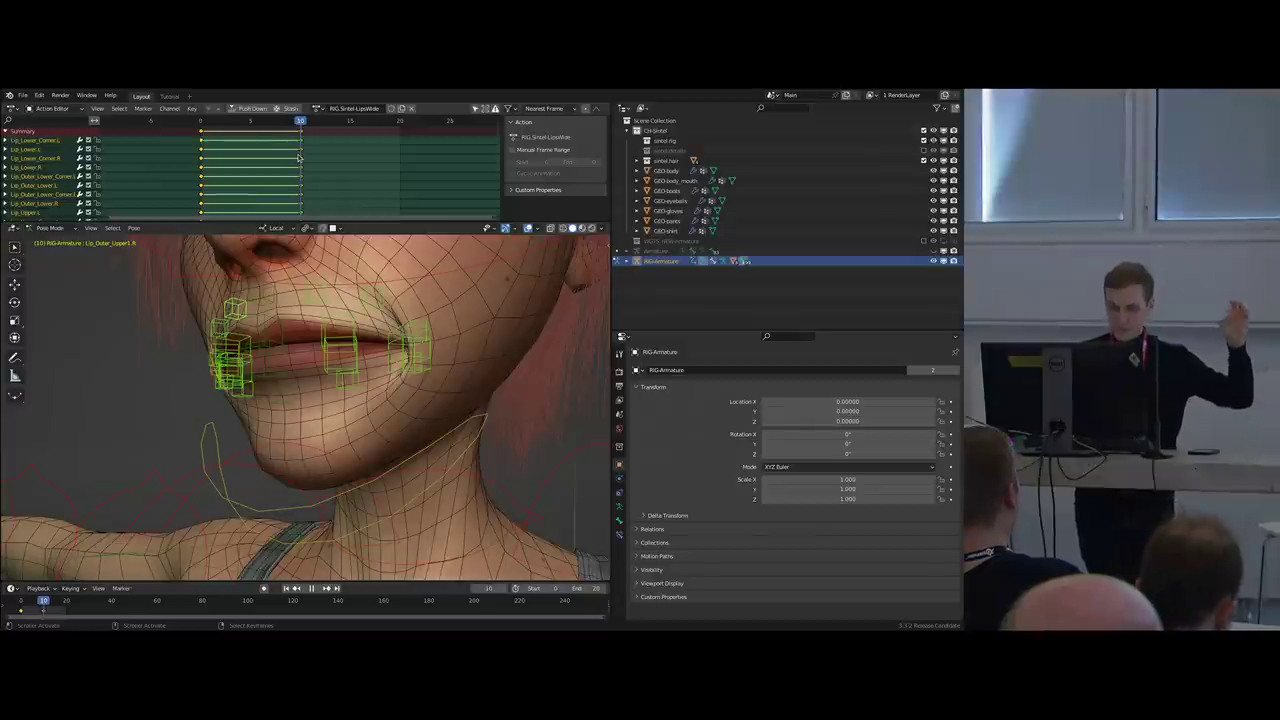
mouse_move(297, 158)
left_mouse_down()
mouse_move(202, 156)
mouse_move(301, 159)
left_mouse_up()
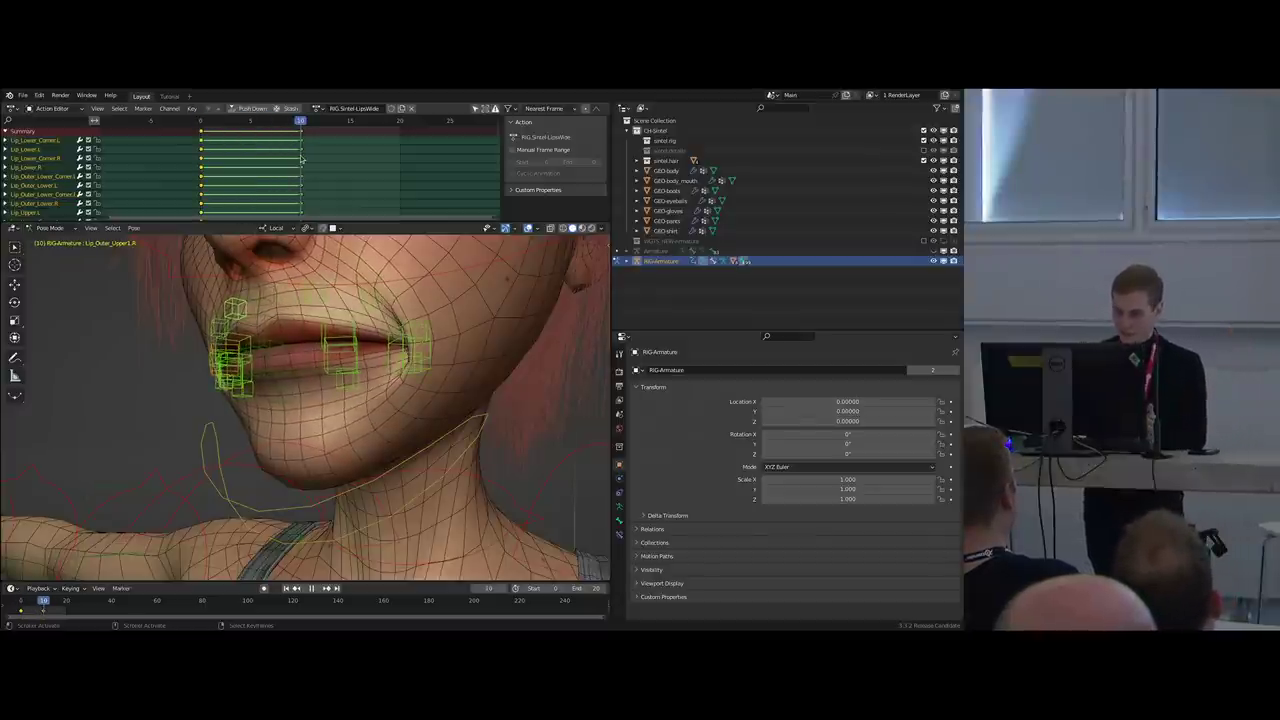
middle_click_drag(335, 302, 361, 338)
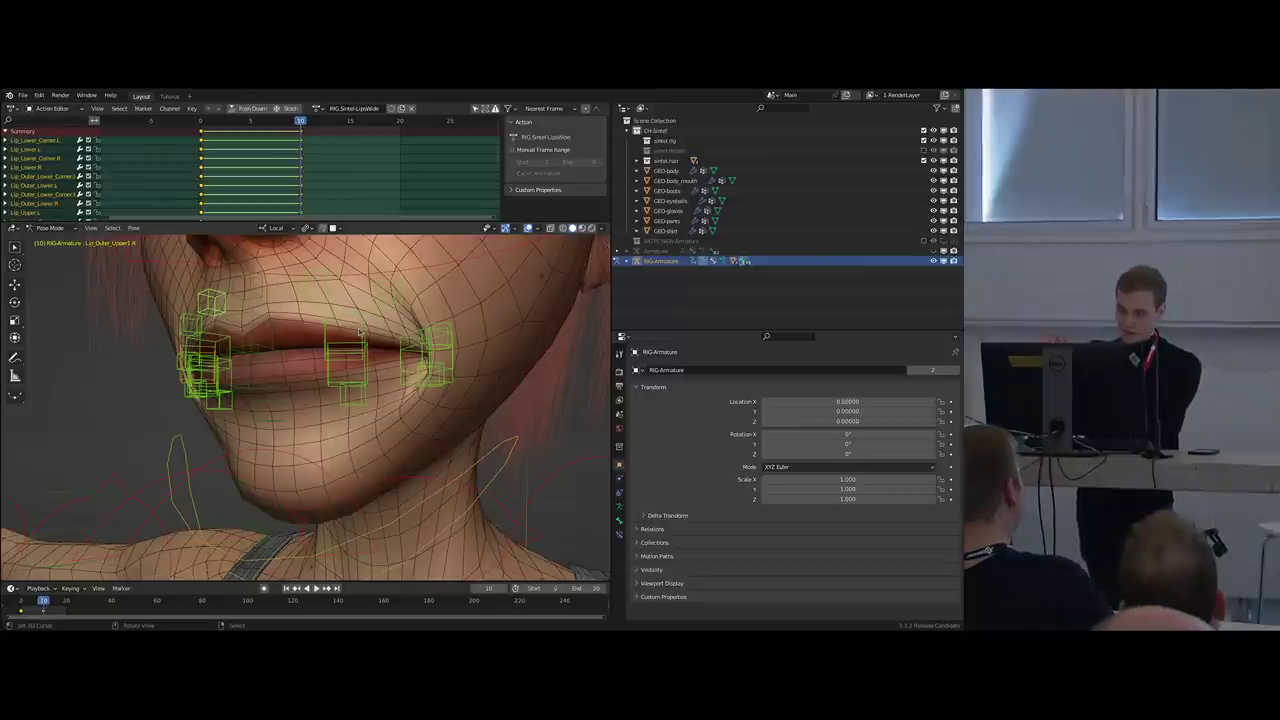
middle_click_drag(360, 332, 372, 337)
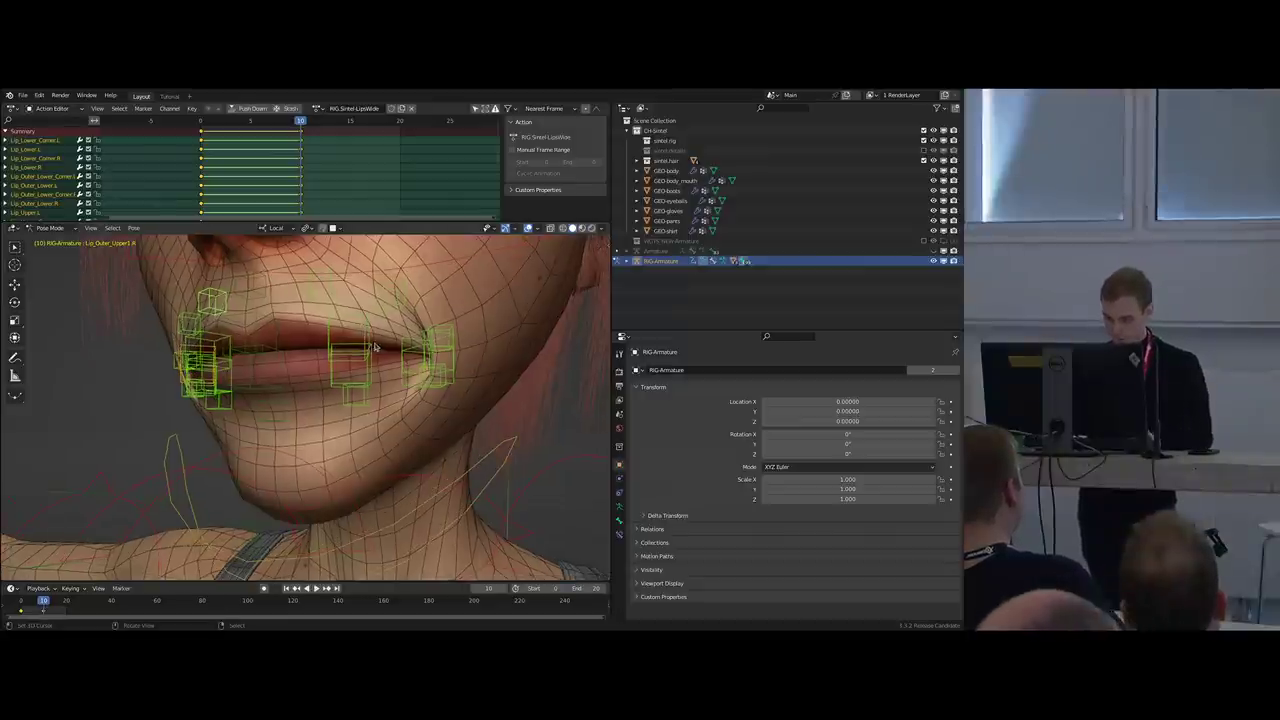
Switch from the generated rig to the metarig with its armature data settings shown, and reveal all hidden bones.
left_click(620, 508)
middle_click_drag(418, 384, 429, 382)
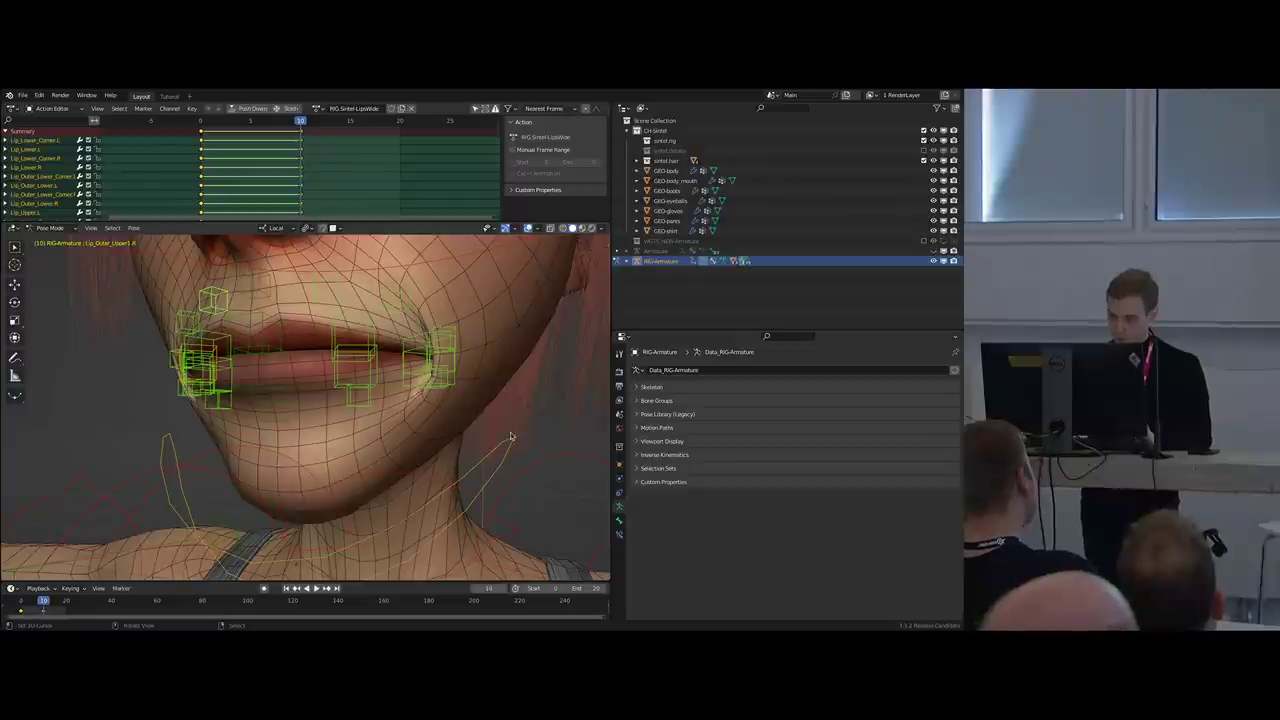
middle_click_drag(510, 437, 367, 367)
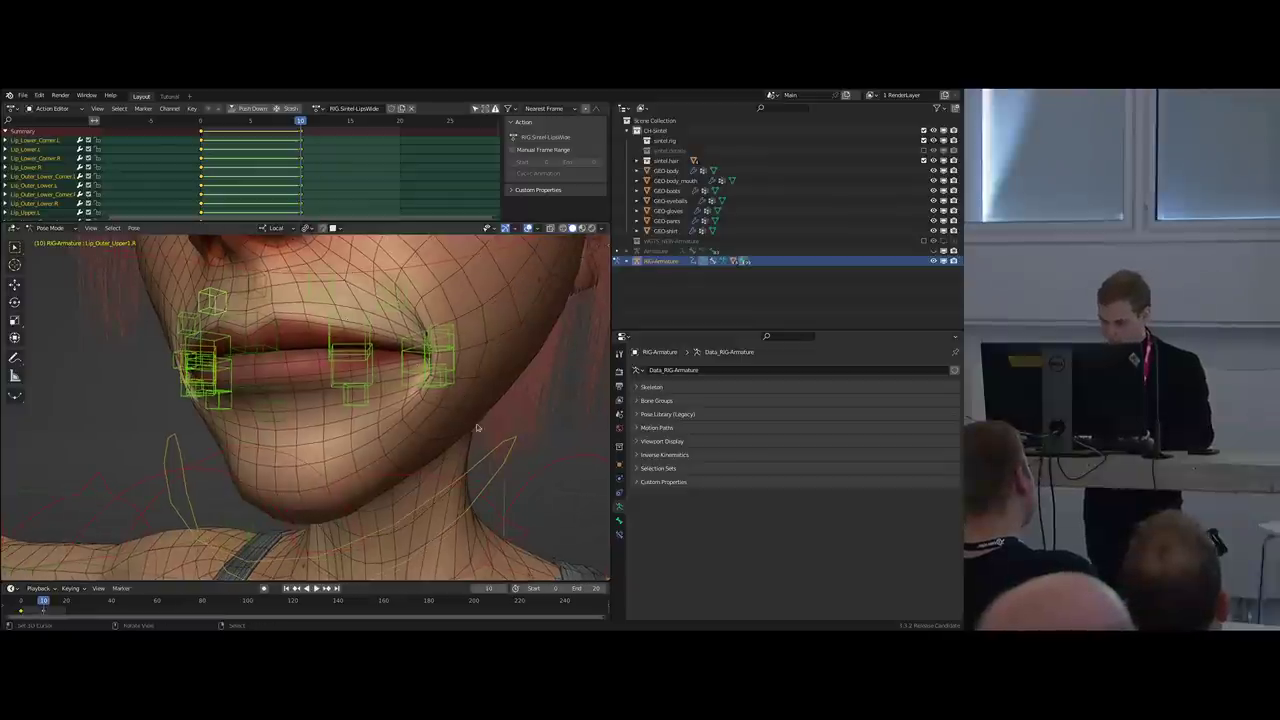
key("shift+t")
middle_click_drag(373, 388, 450, 405)
key("alt+h")
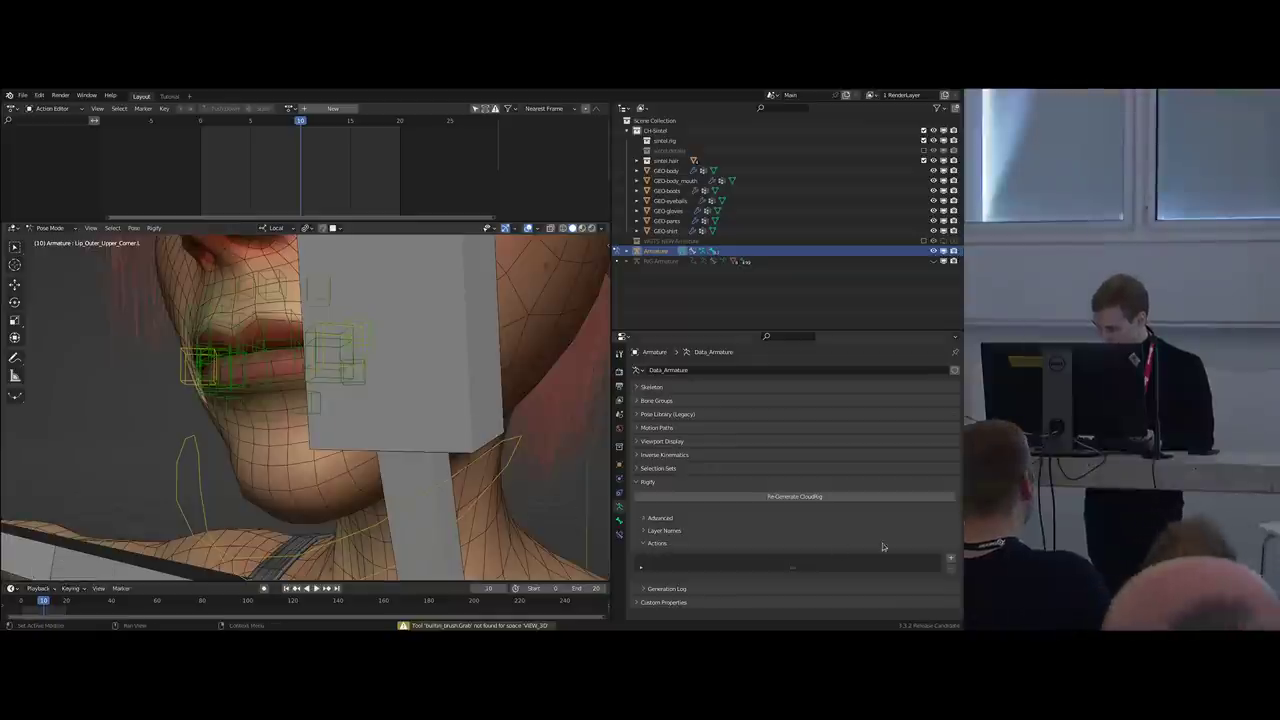
Add an entry to the metarig's Rigify Actions and assign the RIG.Sintel-LipsWide action to it.
left_click(951, 558)
scroll(672, 525, "down", 2)
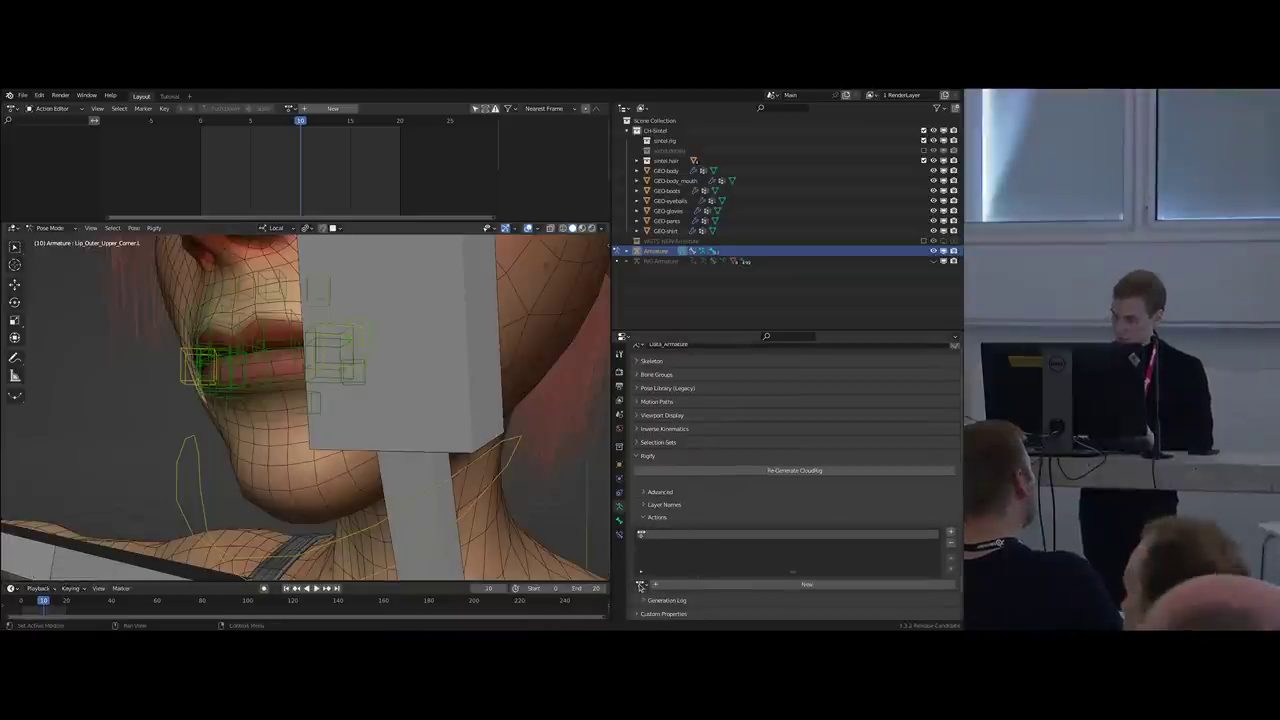
left_click(642, 585)
left_click(667, 485)
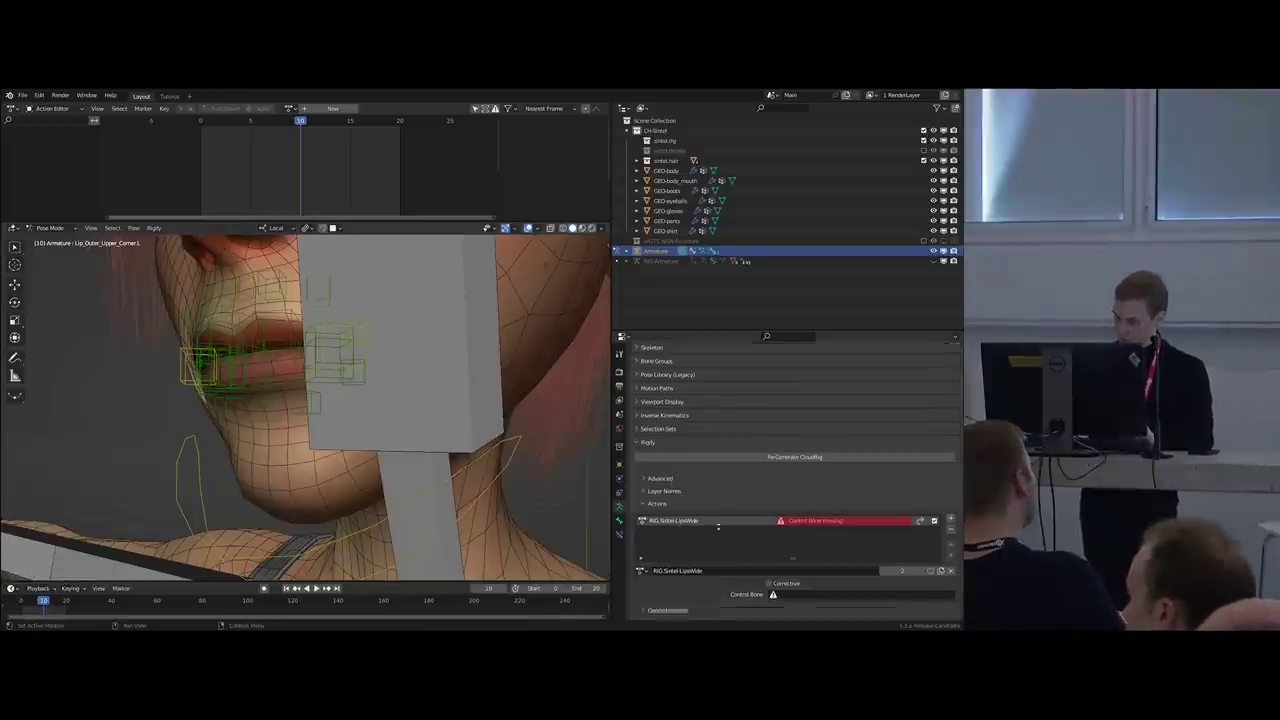
scroll(720, 505, "down", 1)
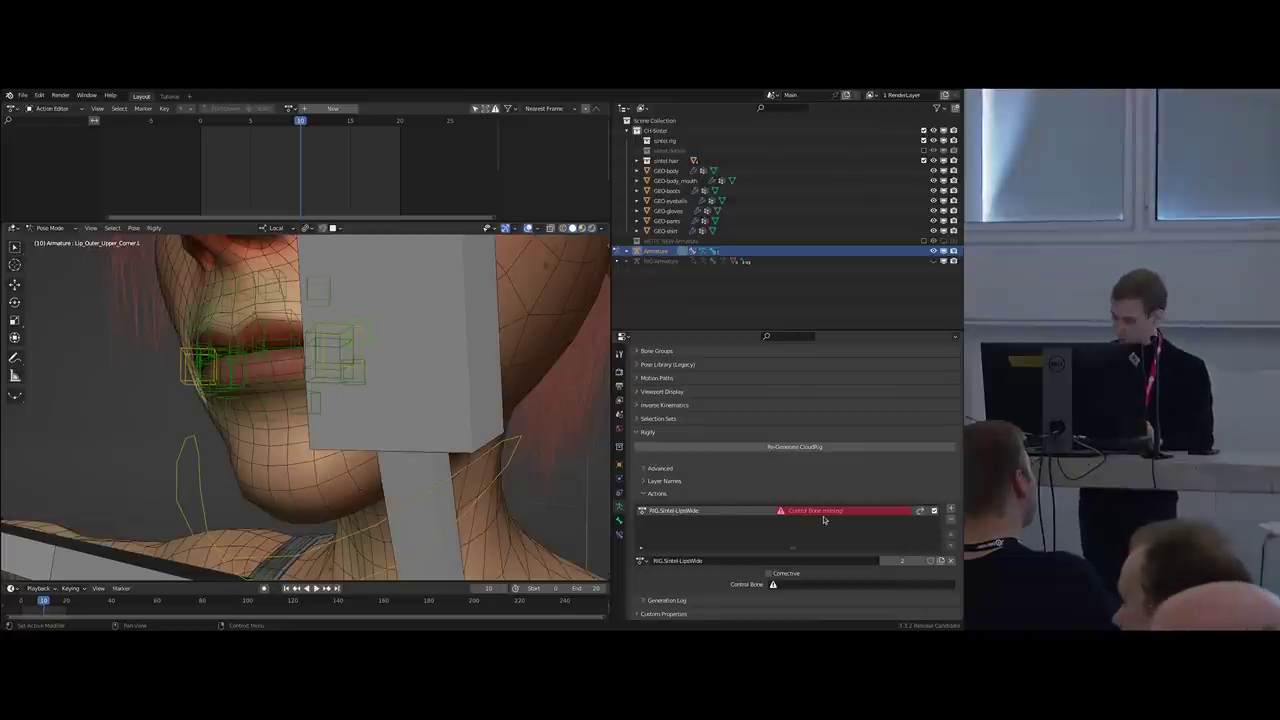
Set the LipsWide action's control bone to Mouth_Corner.L.
left_click(781, 585)
type("Mouth")
key("Down")
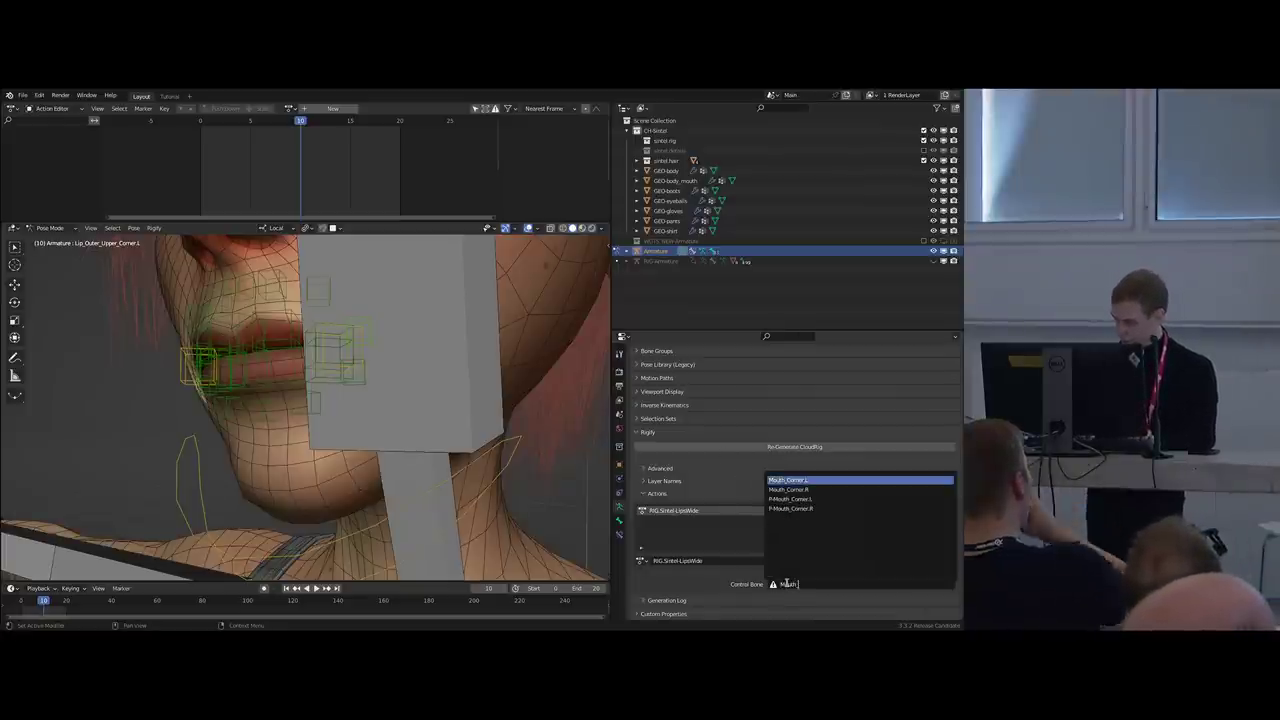
key("Return")
Hide the large bone obstructing the mouth, turn off the wireframe display and select Mouth_Corner.L to review the action's settings.
middle_click_drag(446, 402, 433, 400)
right_click(365, 354)
scroll(365, 354, "up", 1)
middle_click_drag(365, 354, 409, 364)
scroll(340, 344, "down", 1)
right_click(401, 398)
key("h")
key("shift+z")
right_click(366, 362)
scroll(744, 478, "down", 6)
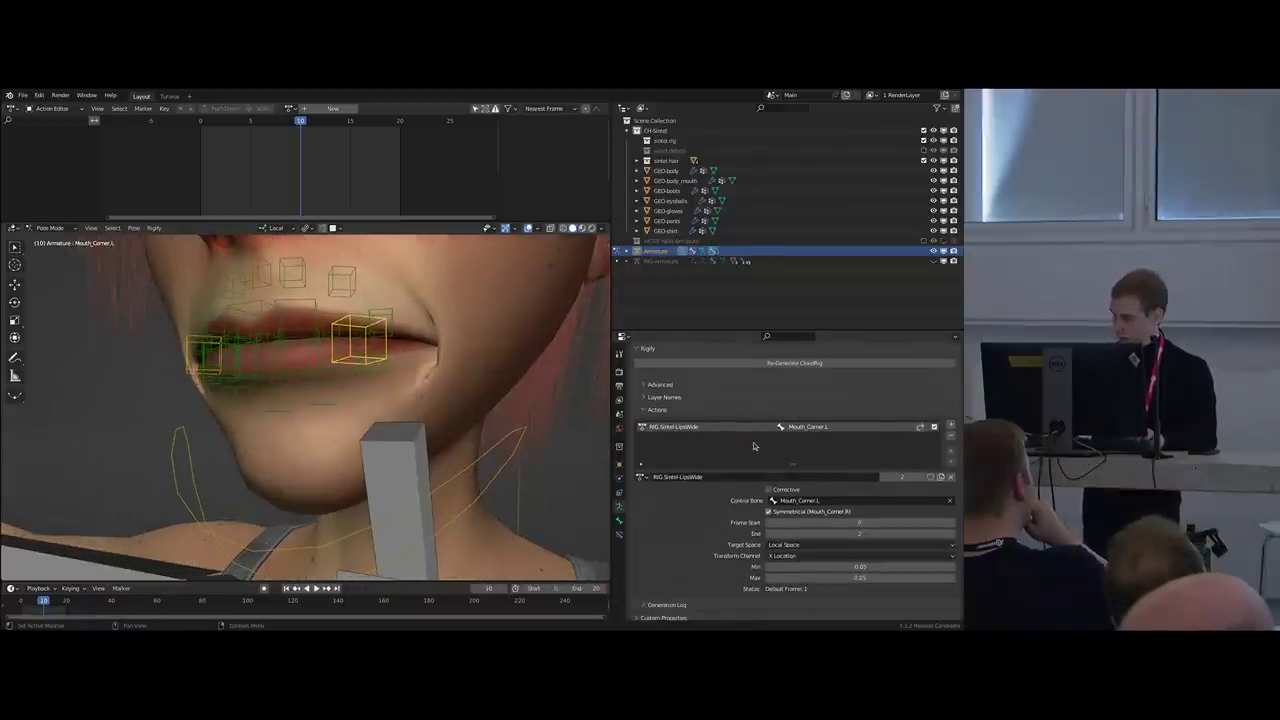
middle_click_drag(740, 512, 742, 501)
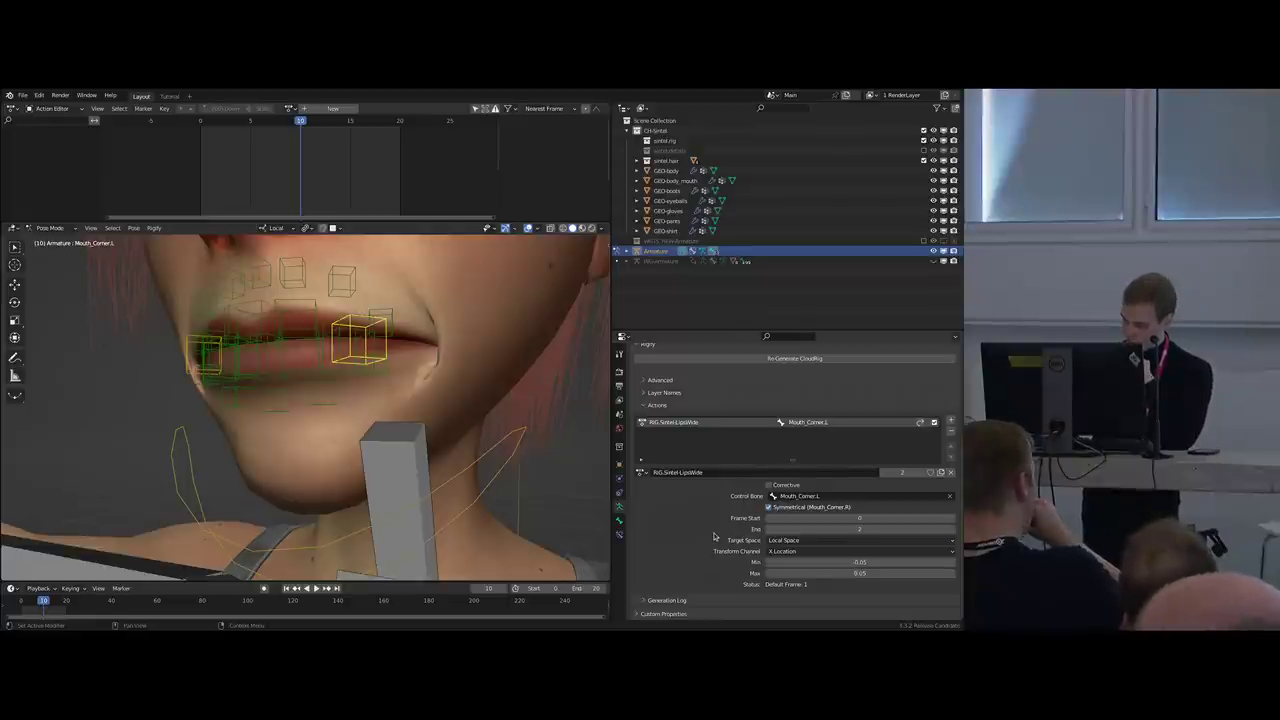
Select Lip_Outer_Lower_Corner.L on the metarig and add an Action bone constraint to it.
middle_click_drag(420, 396, 432, 393)
right_click(376, 364)
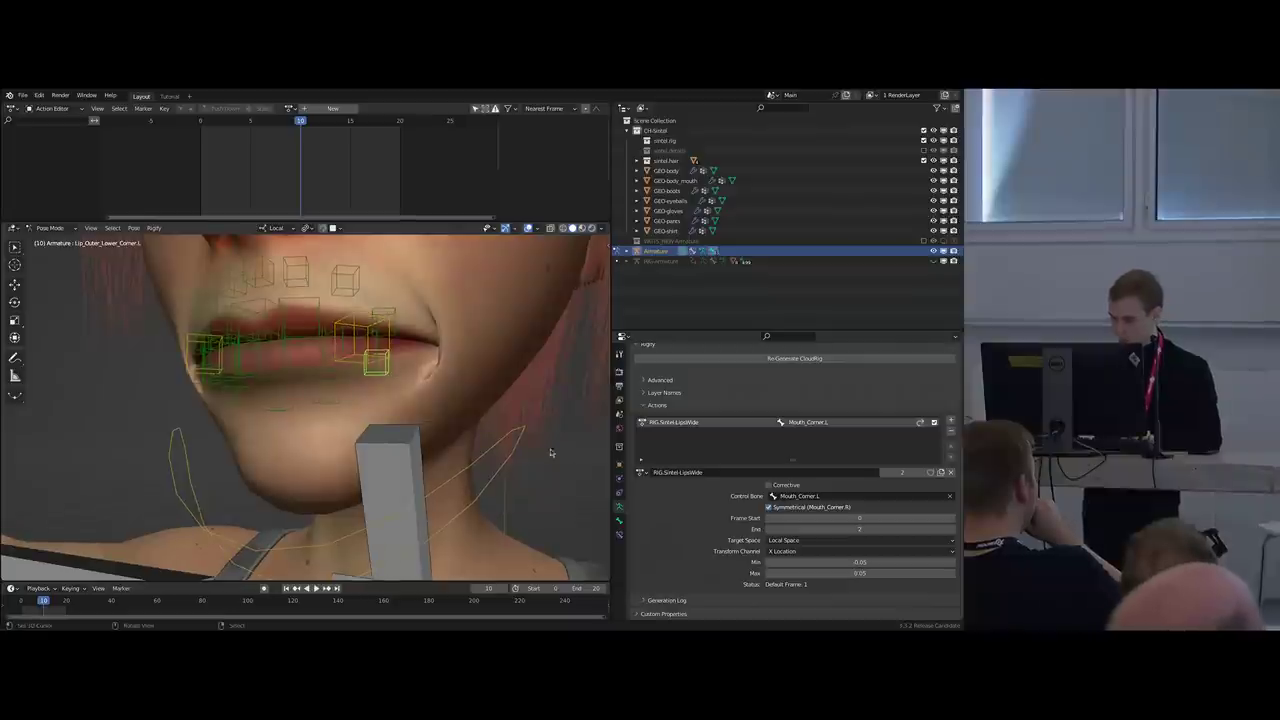
left_click(620, 533)
left_click(697, 370)
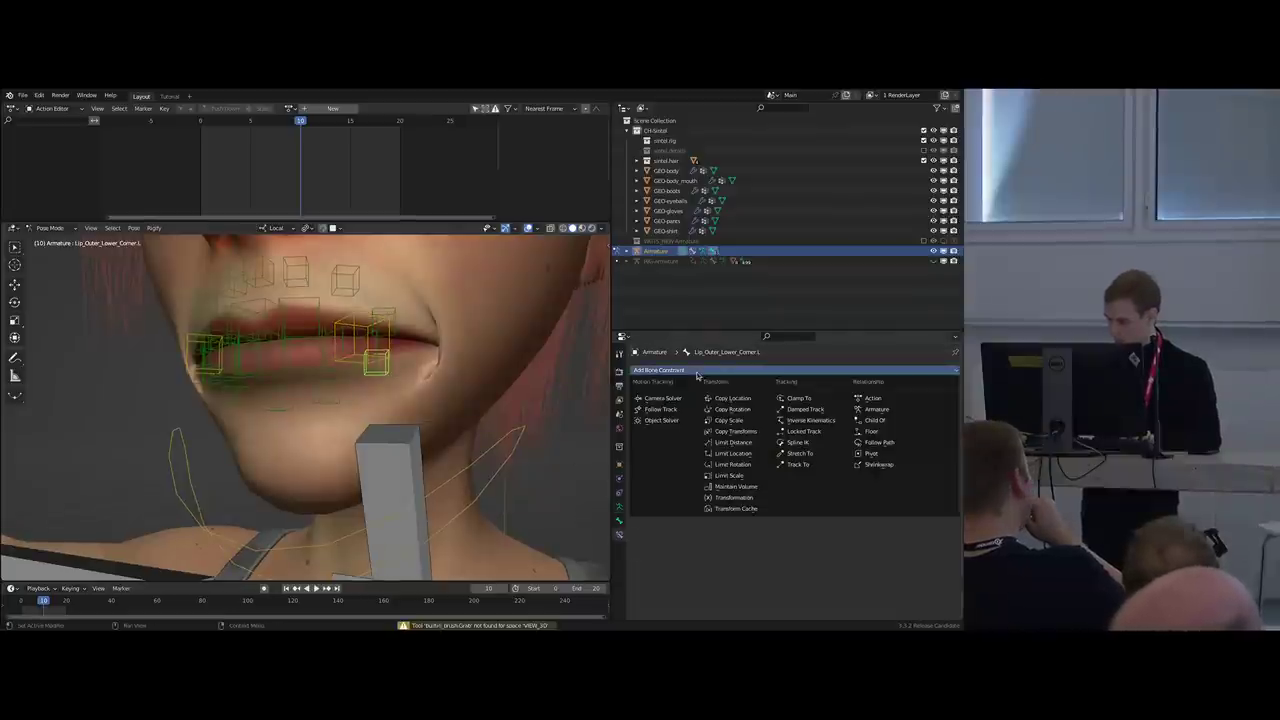
left_click(873, 399)
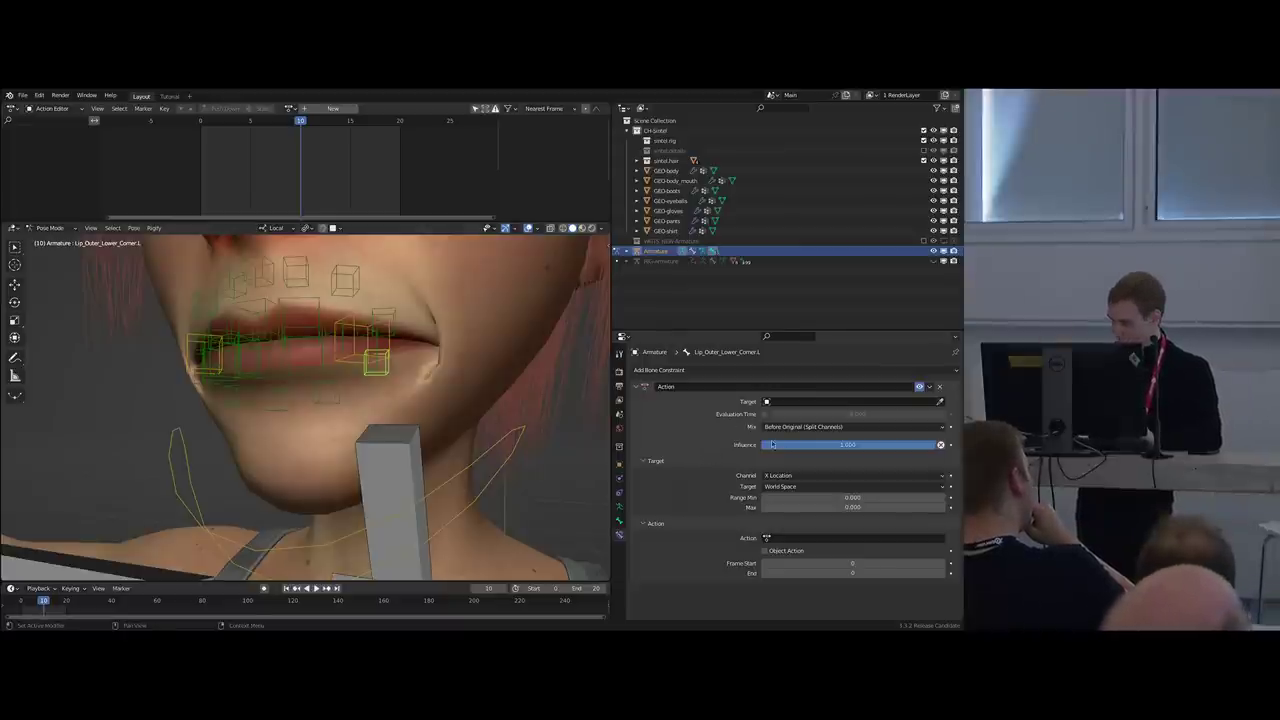
Check the LipsWide keyframes on the generated rig and set the end frame of the metarig's LipsWide Rigify action to 10.
middle_click_drag(403, 340, 381, 356)
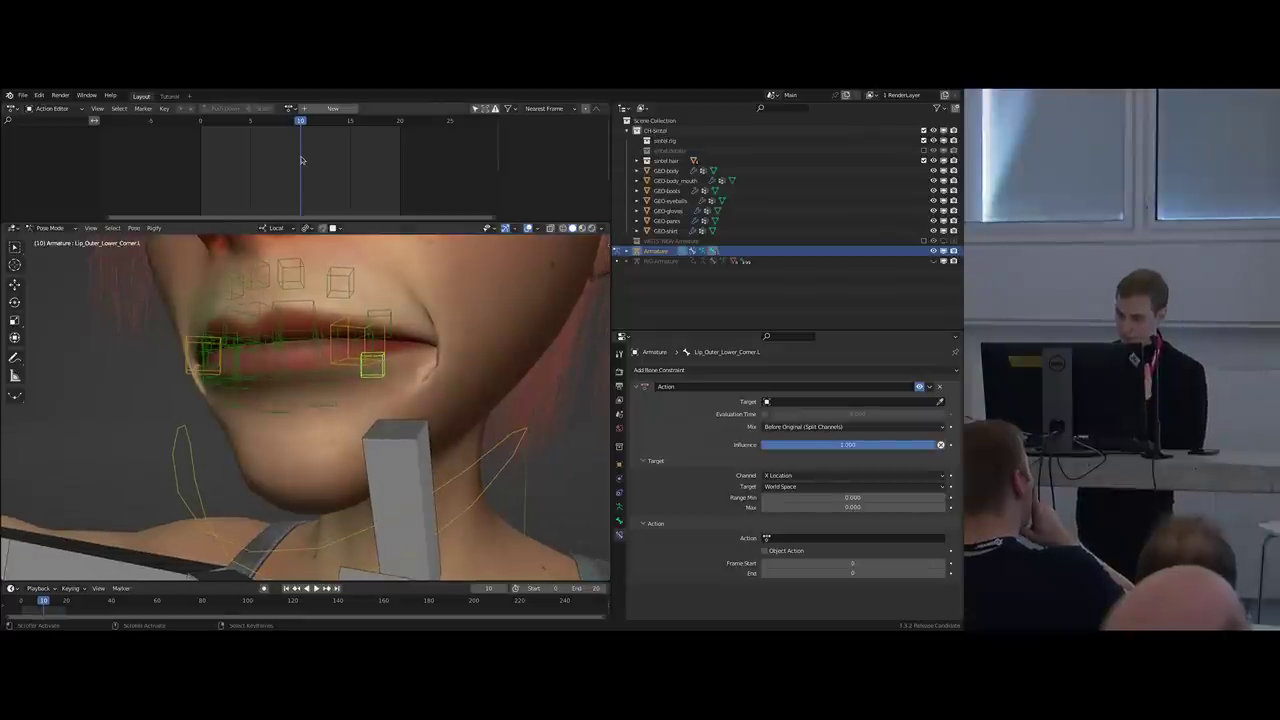
left_click(620, 509)
scroll(731, 484, "down", 3)
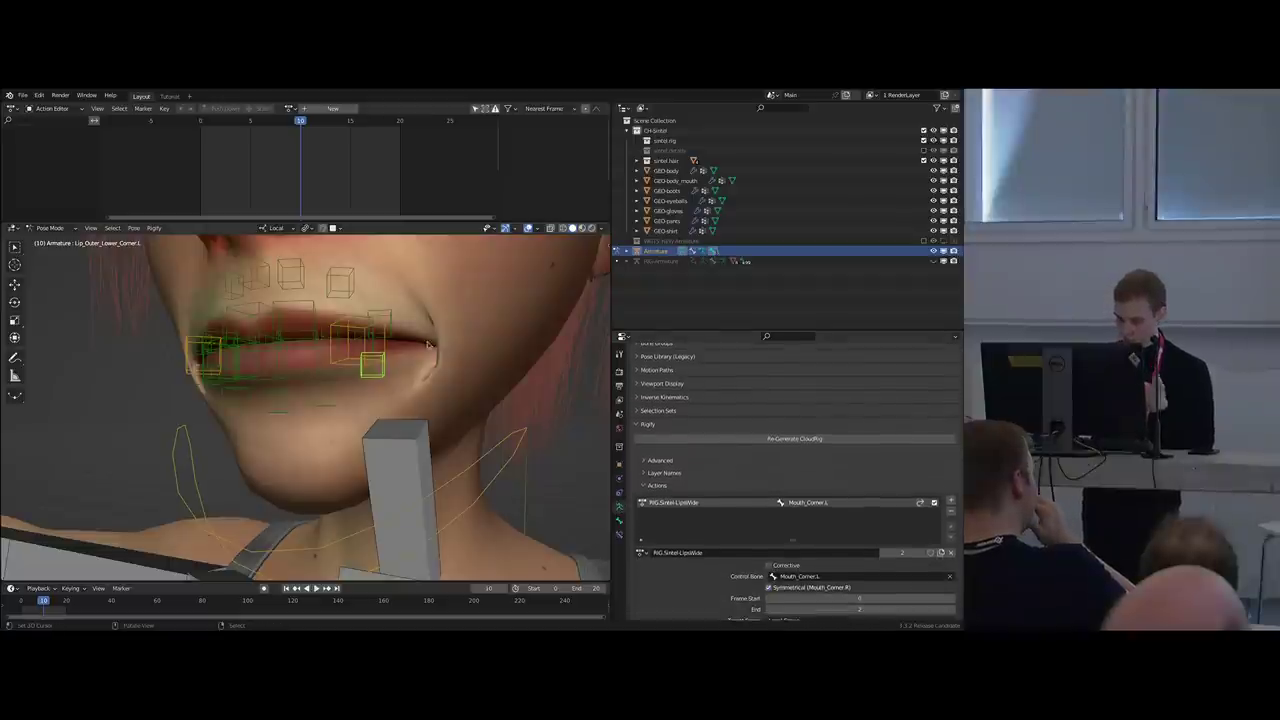
scroll(705, 452, "down", 3)
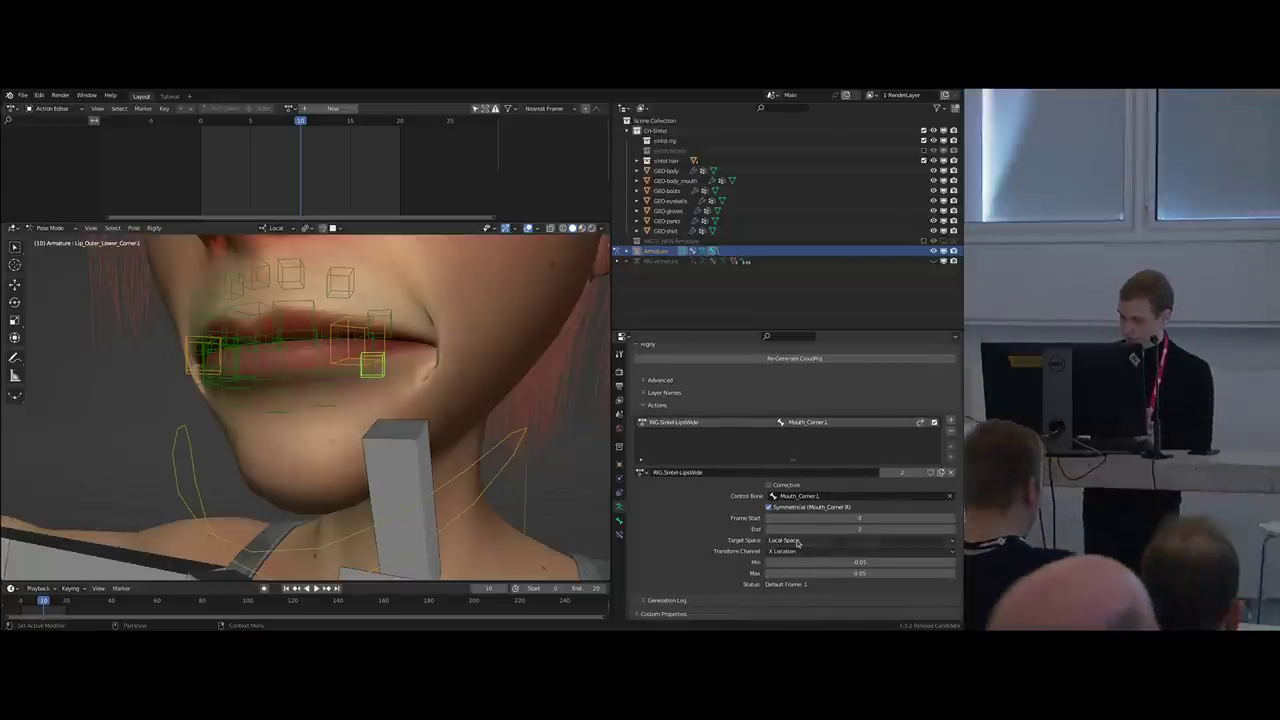
middle_click_drag(490, 422, 496, 422)
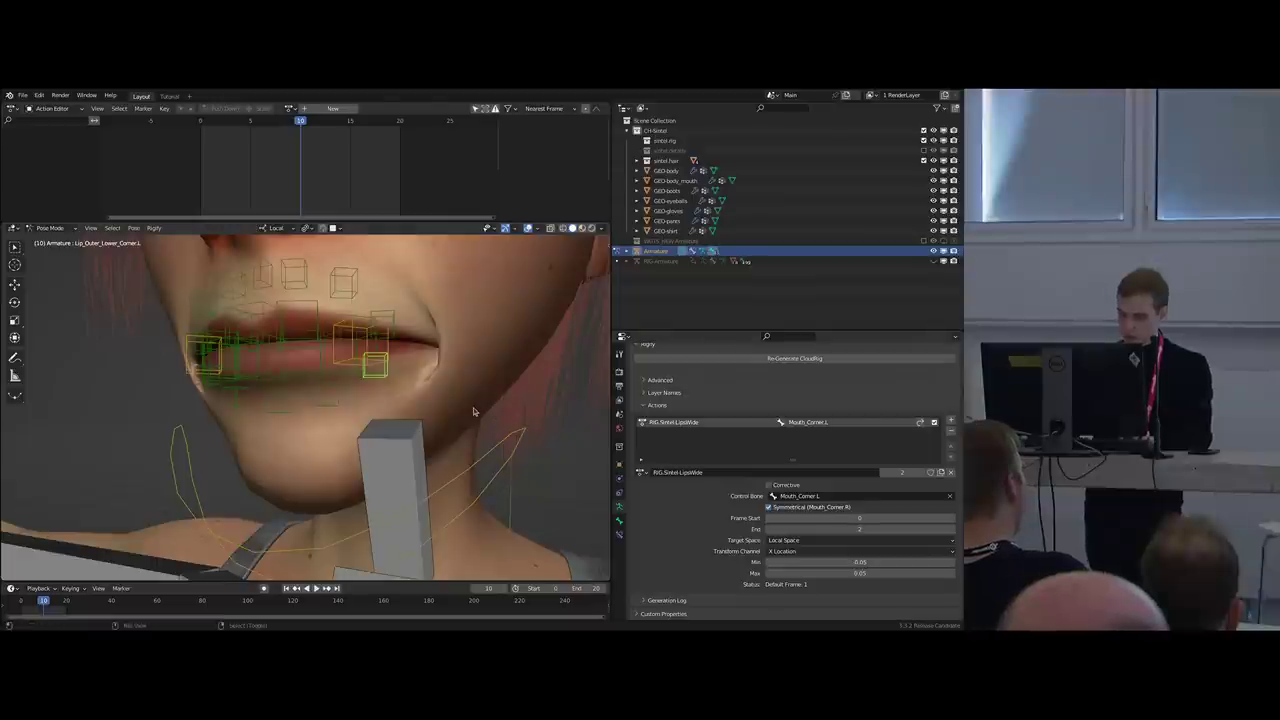
key("shift+t")
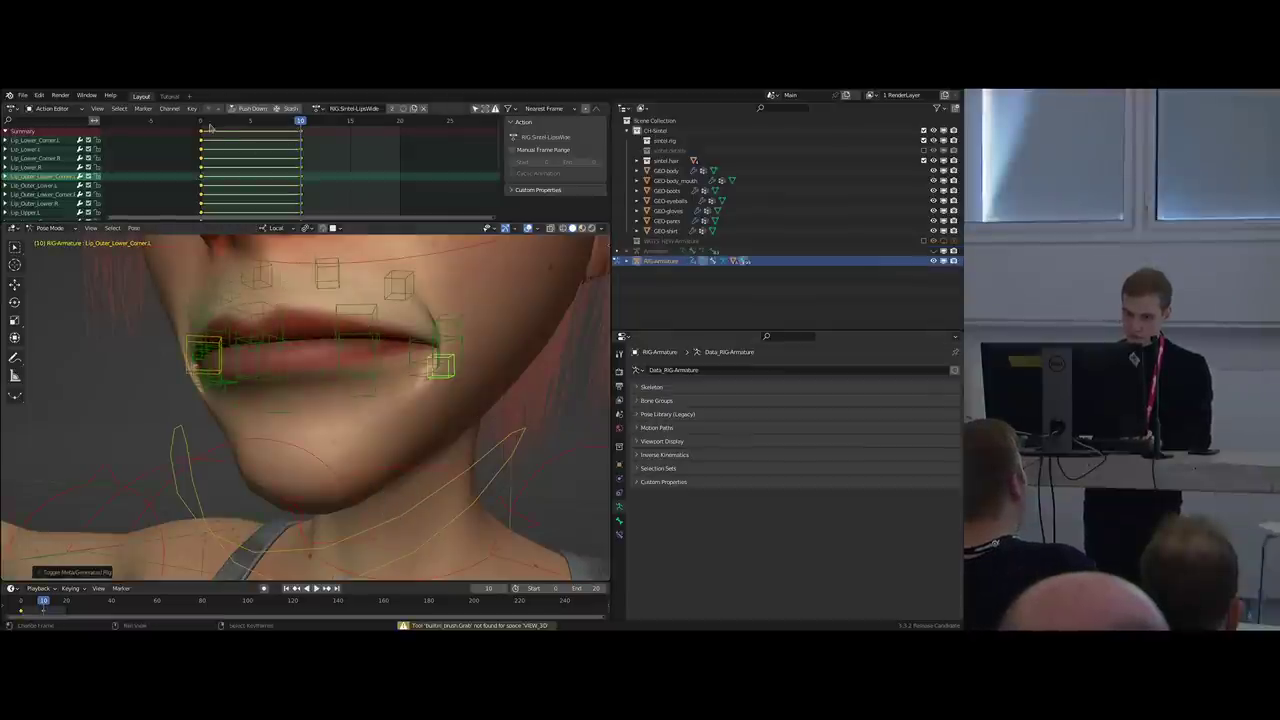
left_click_drag(202, 125, 301, 125)
key("shift+t")
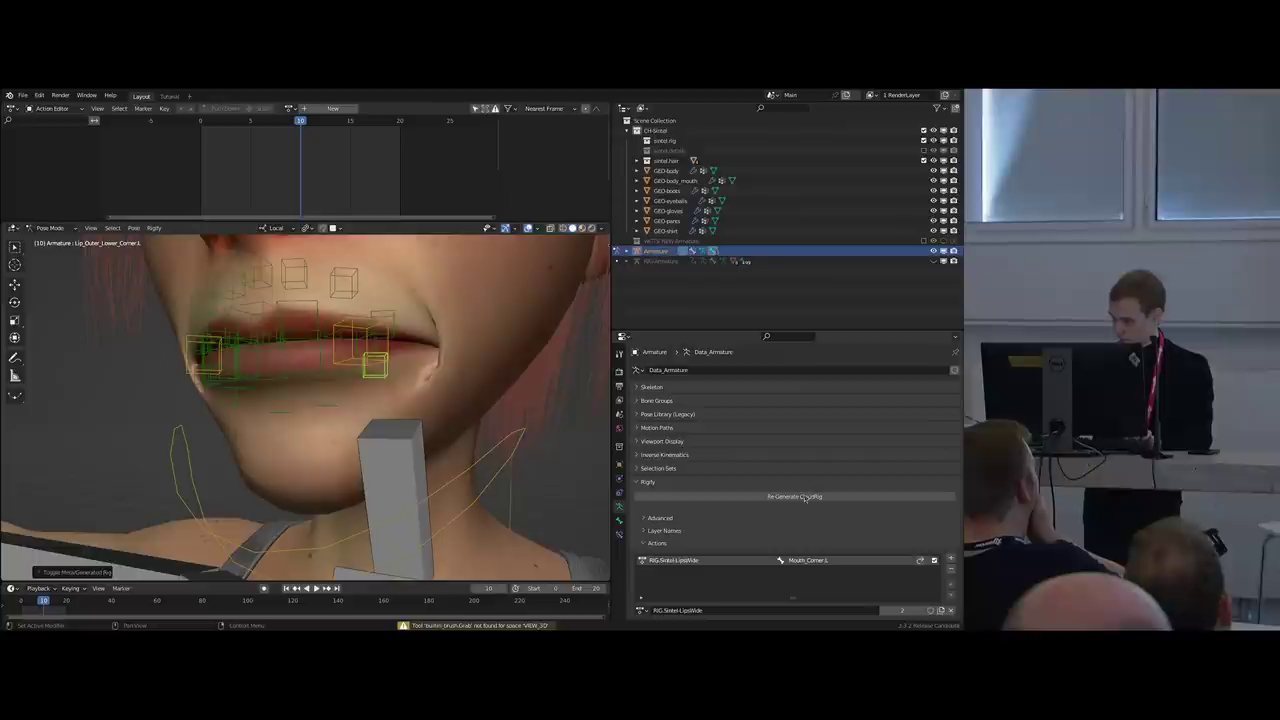
scroll(850, 530, "down", 7)
type("10")
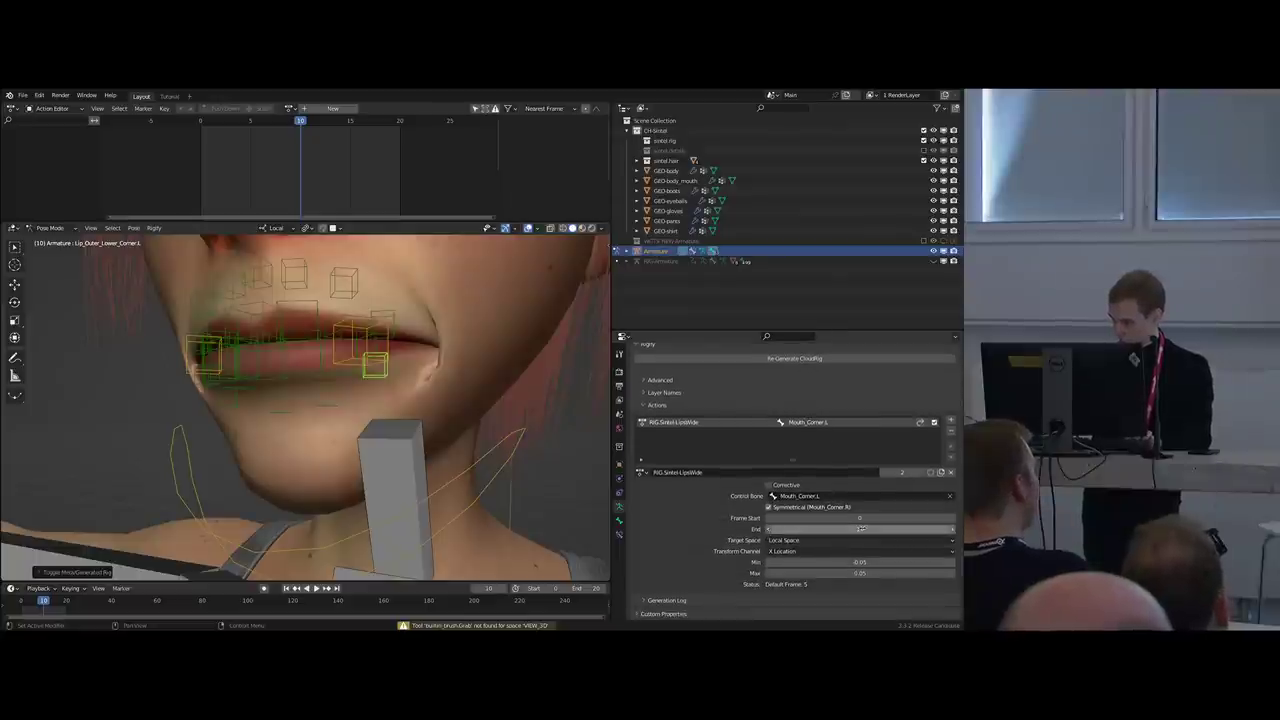
key("Return")
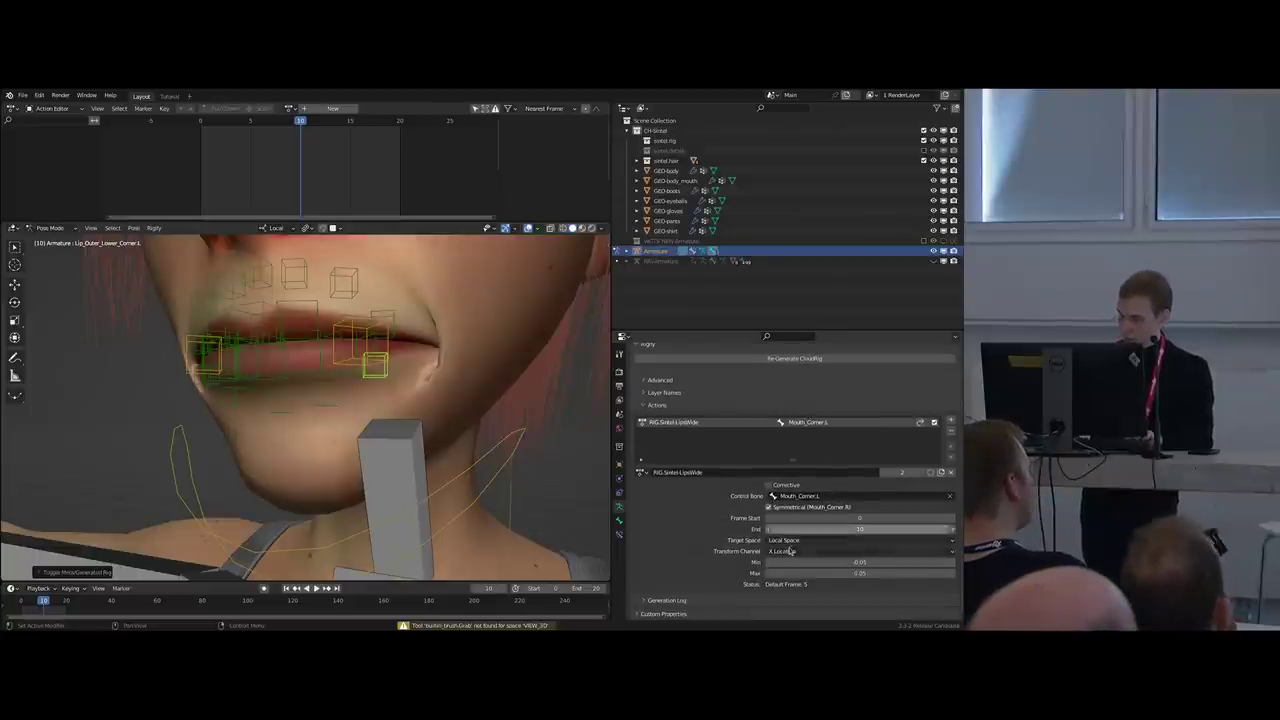
Select Mouth_Corner.L on the metarig and test its movement along its local X axis.
left_click(361, 363)
middle_click_drag(361, 363, 377, 384)
key("g")
key("y")
key("x")
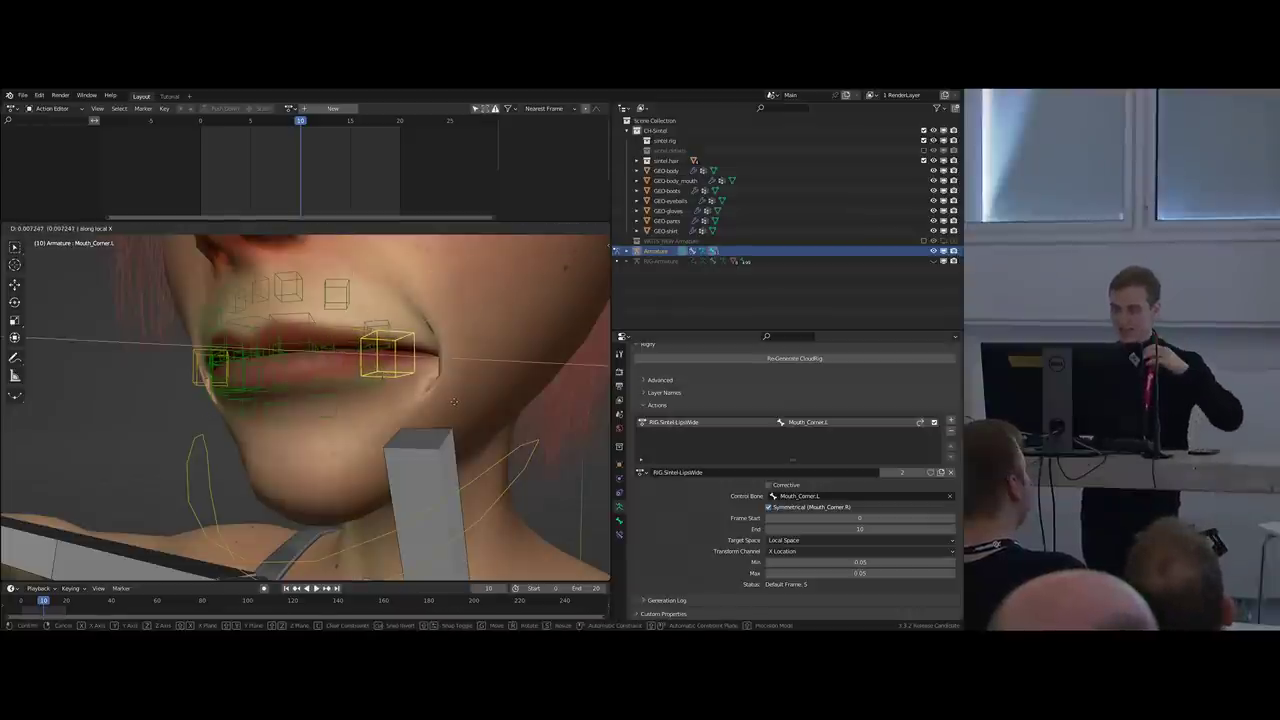
right_click(430, 404)
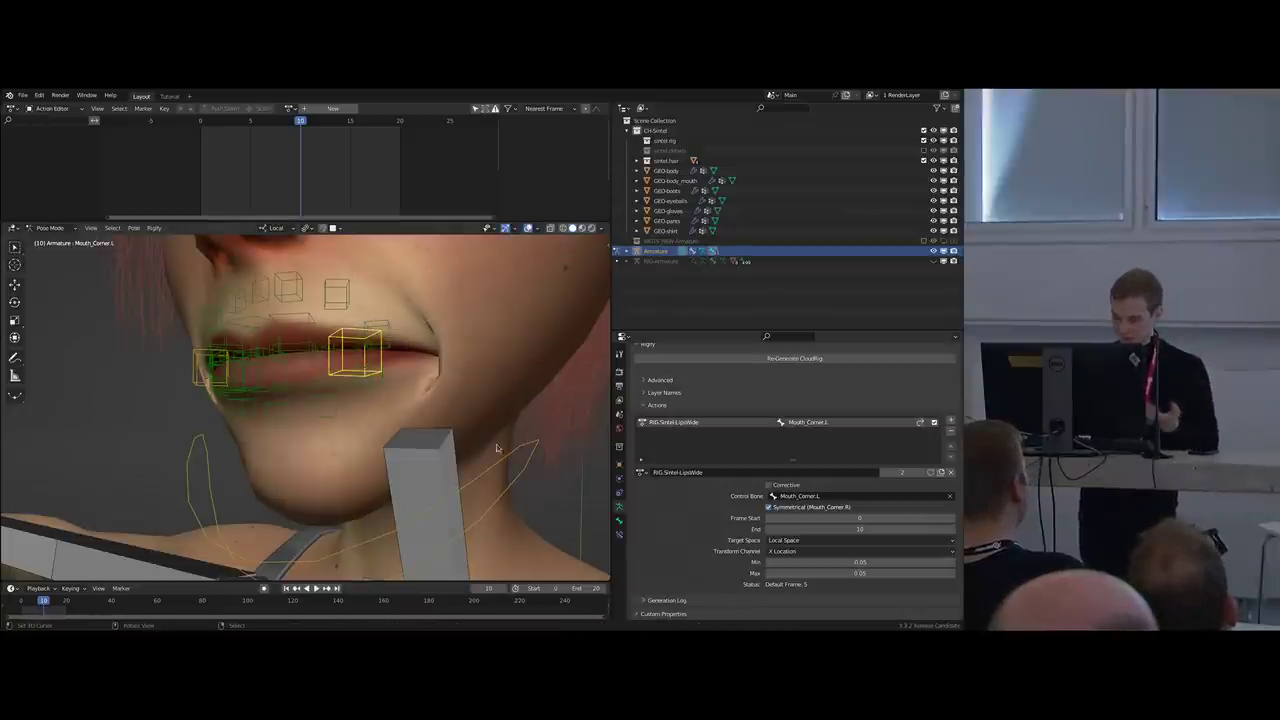
Show Mouth_Corner.L's transform values and move the bone about 0.02 along its local X axis, out to the wide mouth corner.
middle_click_drag(530, 435, 514, 438)
key("n")
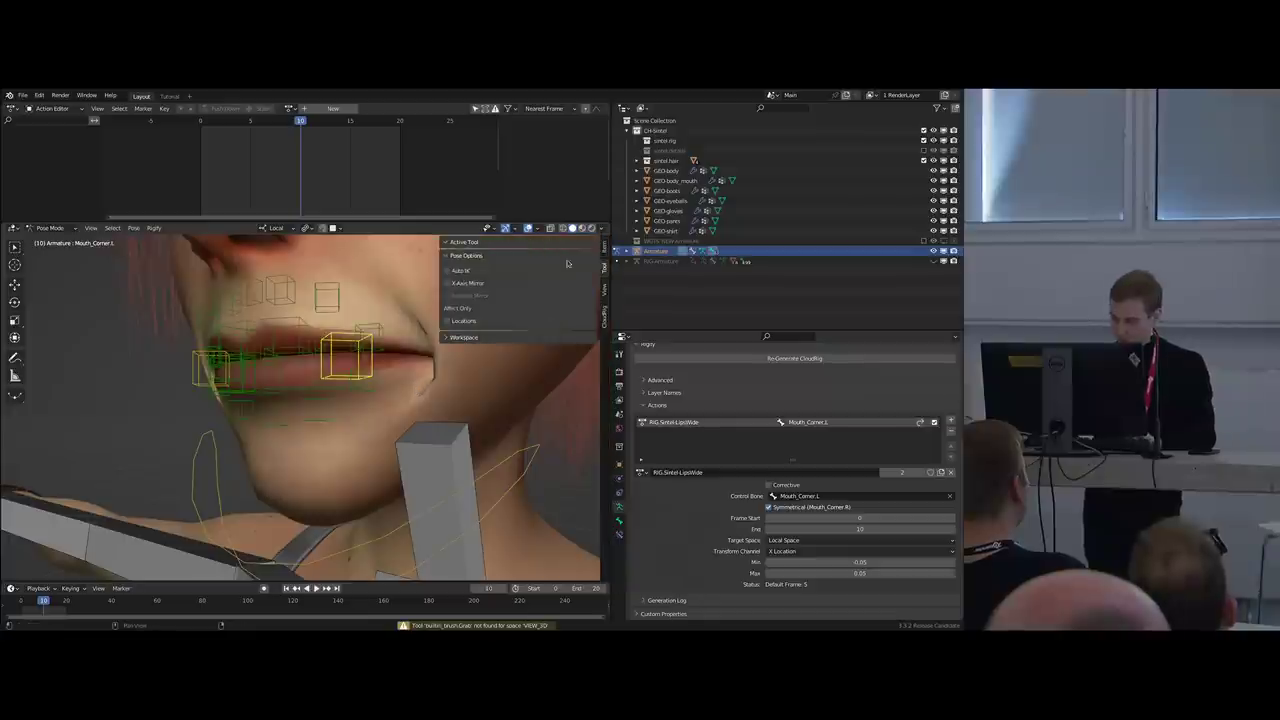
left_click(604, 248)
key("g")
key("x")
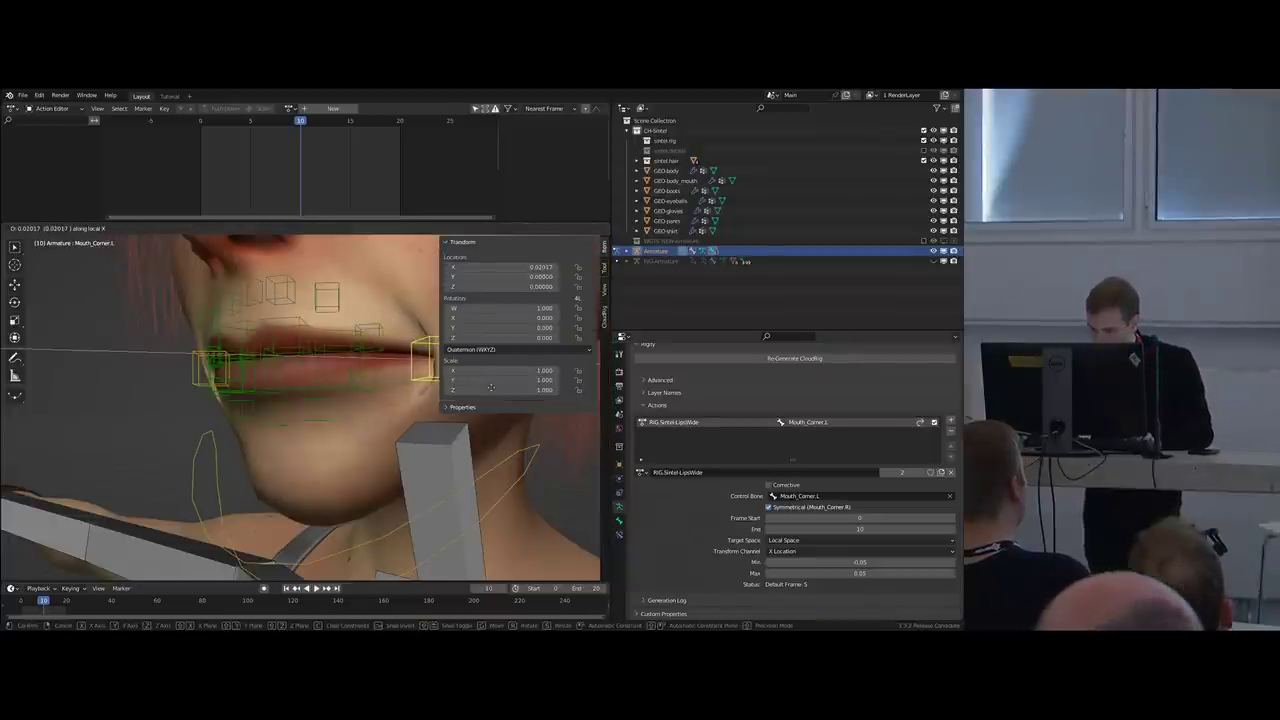
left_click(492, 384)
Set the LipsWide action's X Location range to a minimum of 0 and a maximum of 0.02.
left_click(831, 563)
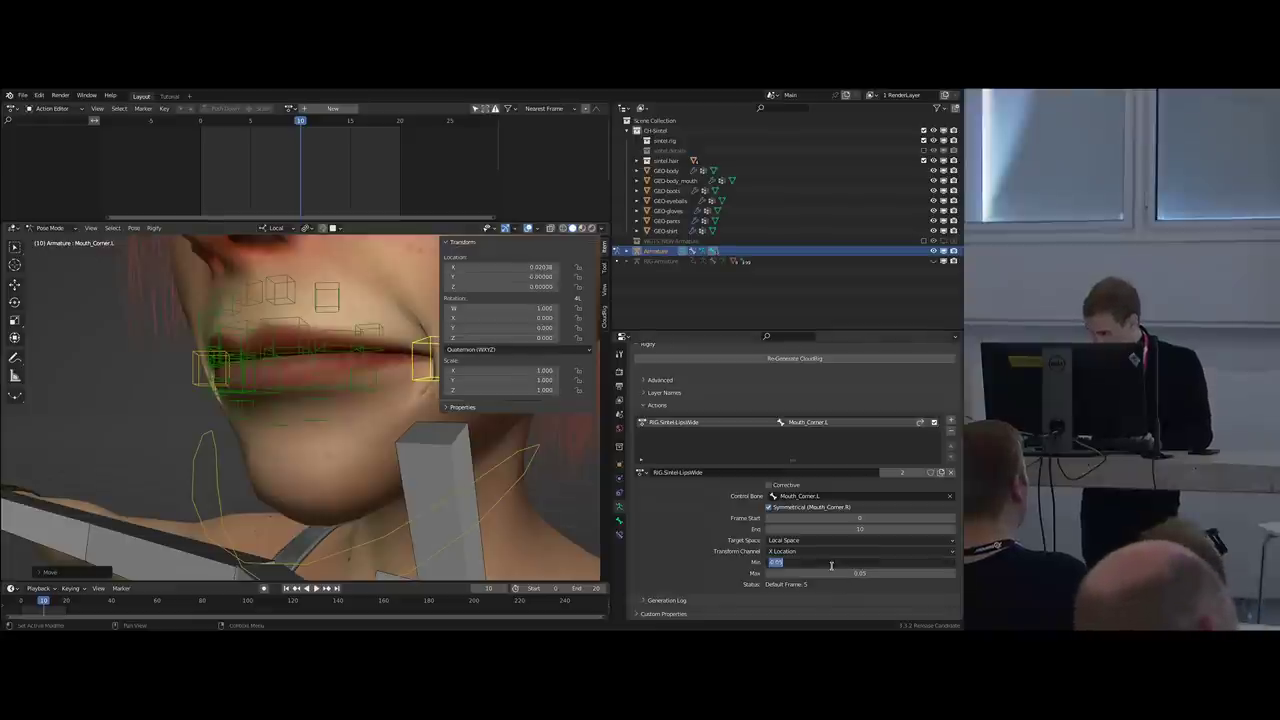
key("Tab")
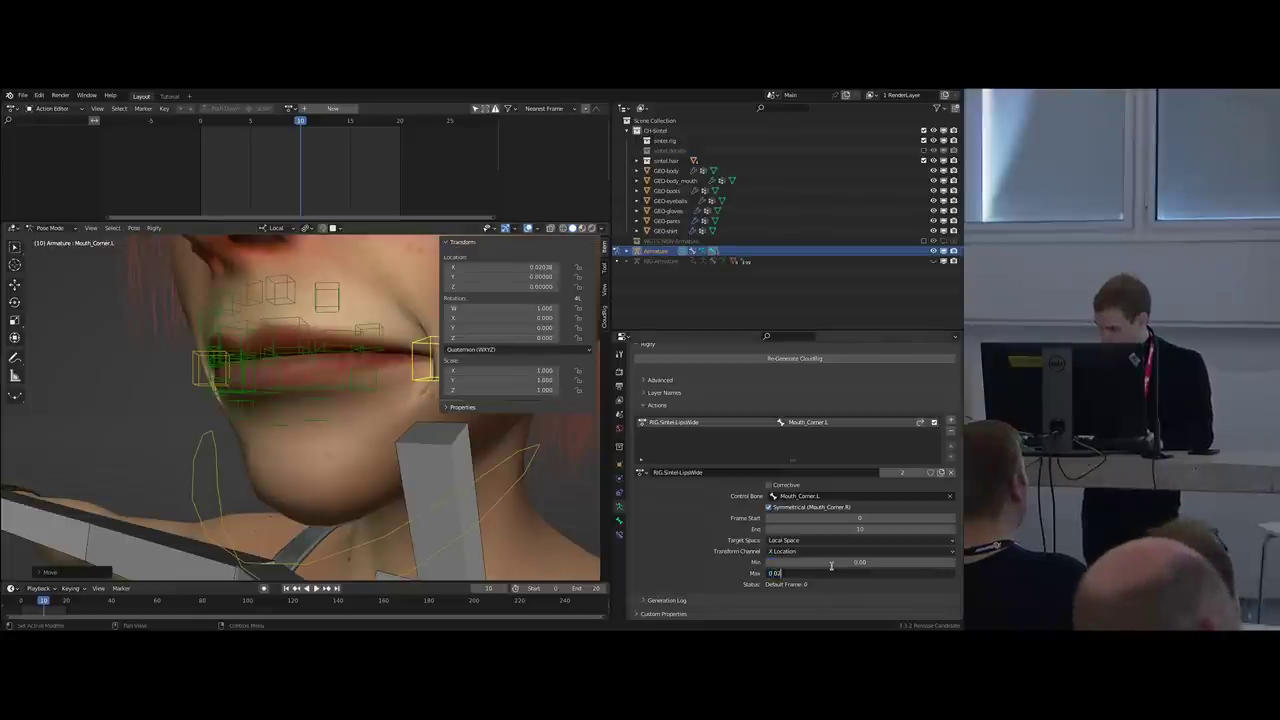
key("Return")
Regenerate the rig from the metarig and return the generated rig's animation to frame 0.
key("n")
scroll(440, 450, "down", 3)
middle_click_drag(440, 450, 399, 393)
key("t")
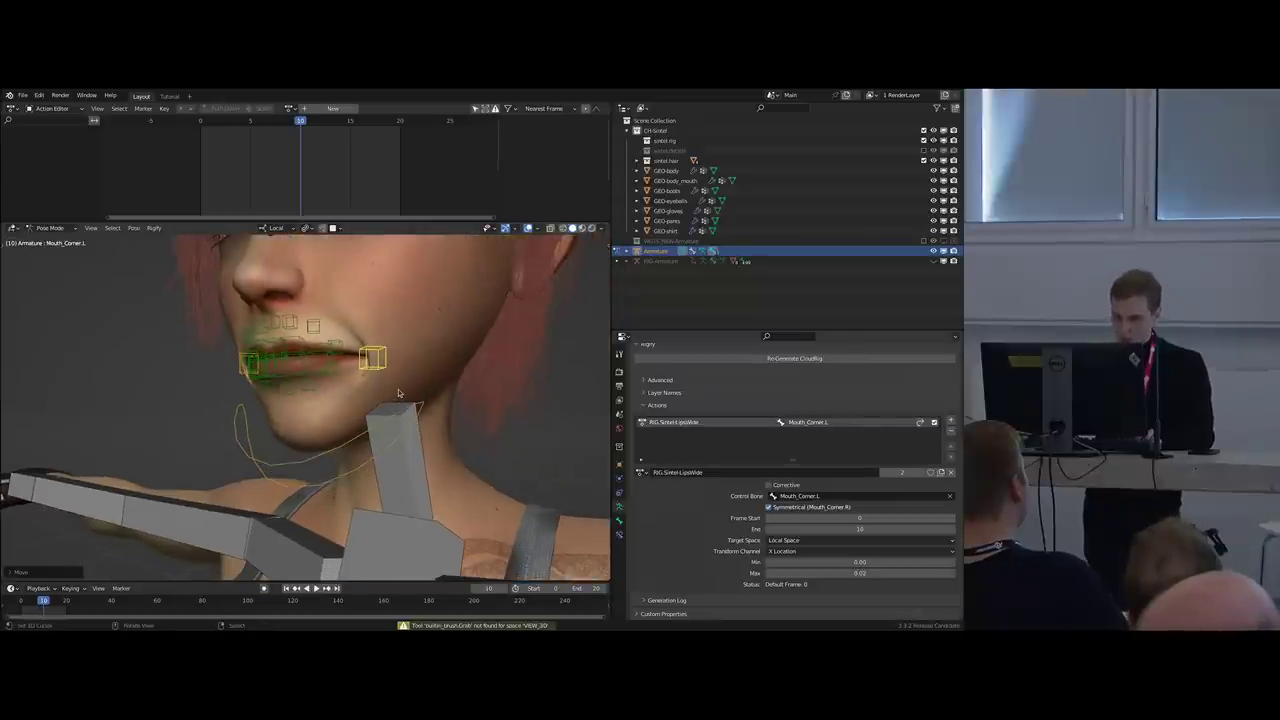
key("ctrl+alt+r")
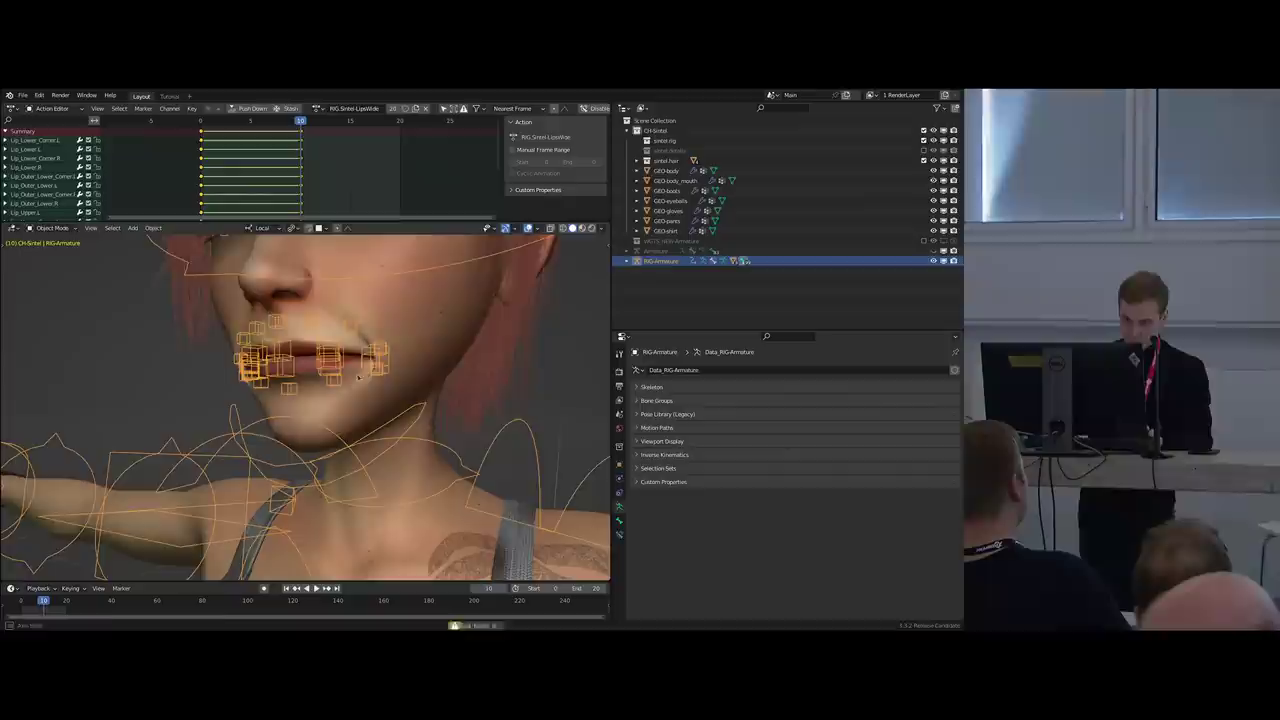
scroll(362, 369, "up", 2)
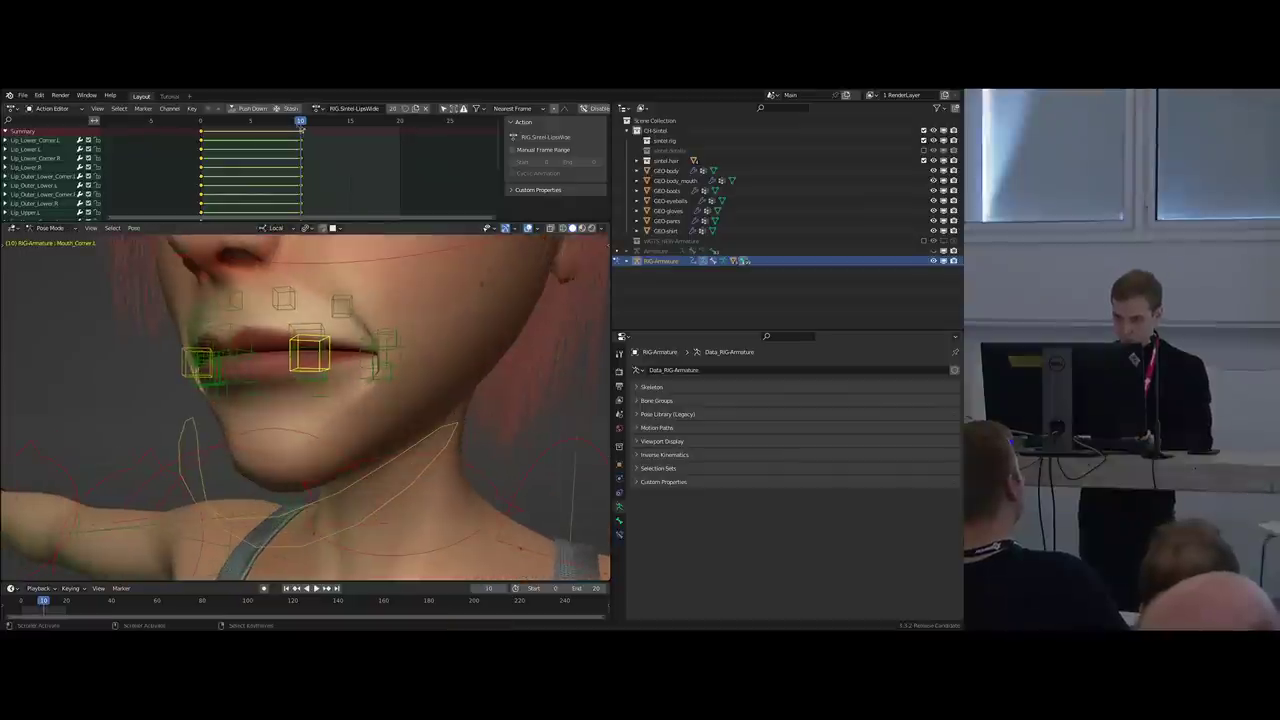
left_click_drag(294, 128, 201, 131)
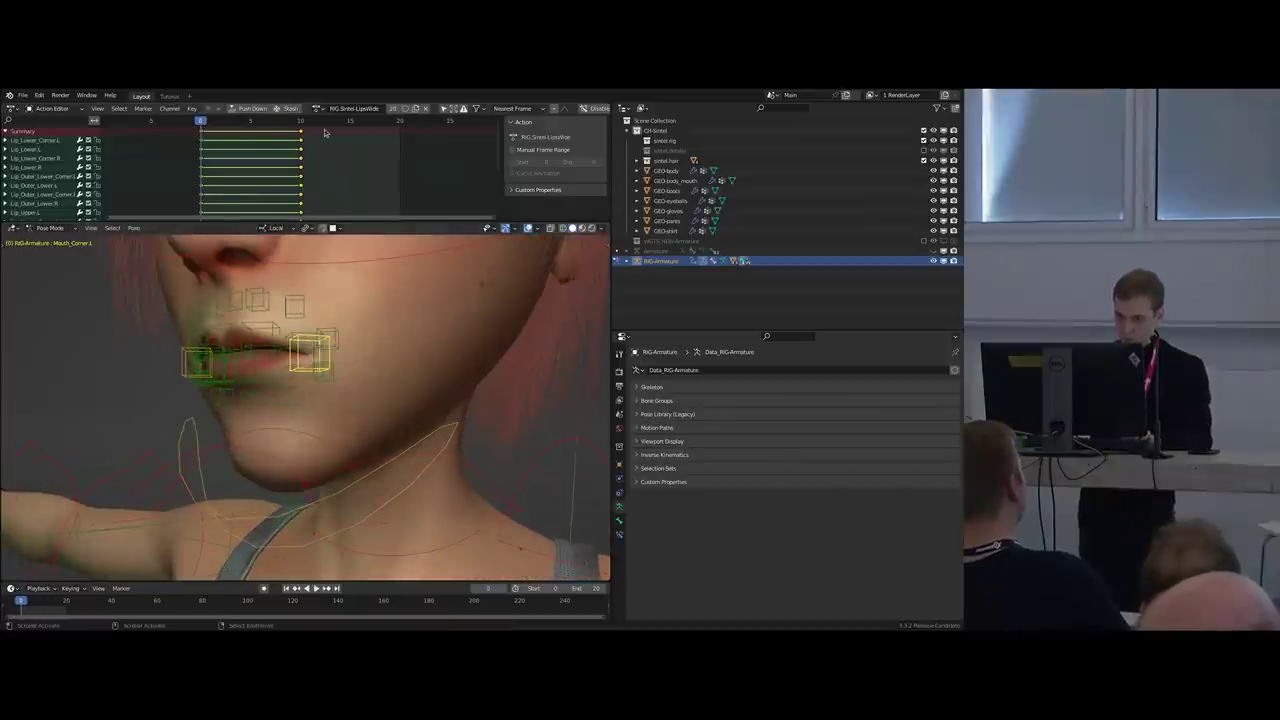
Test the LipsWide deformation by moving Mouth_Corner.L outward on the generated rig from several viewing angles.
key("n")
scroll(264, 360, "up", 1)
middle_click_drag(312, 350, 280, 322)
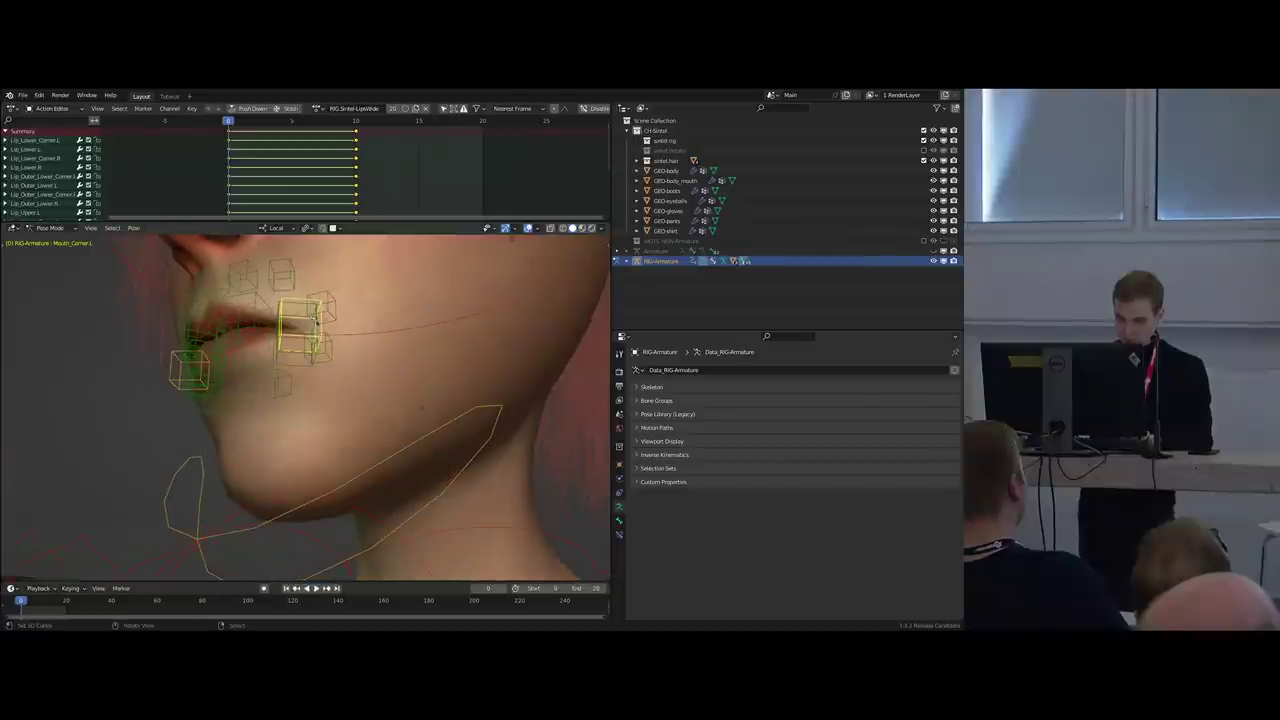
key("g")
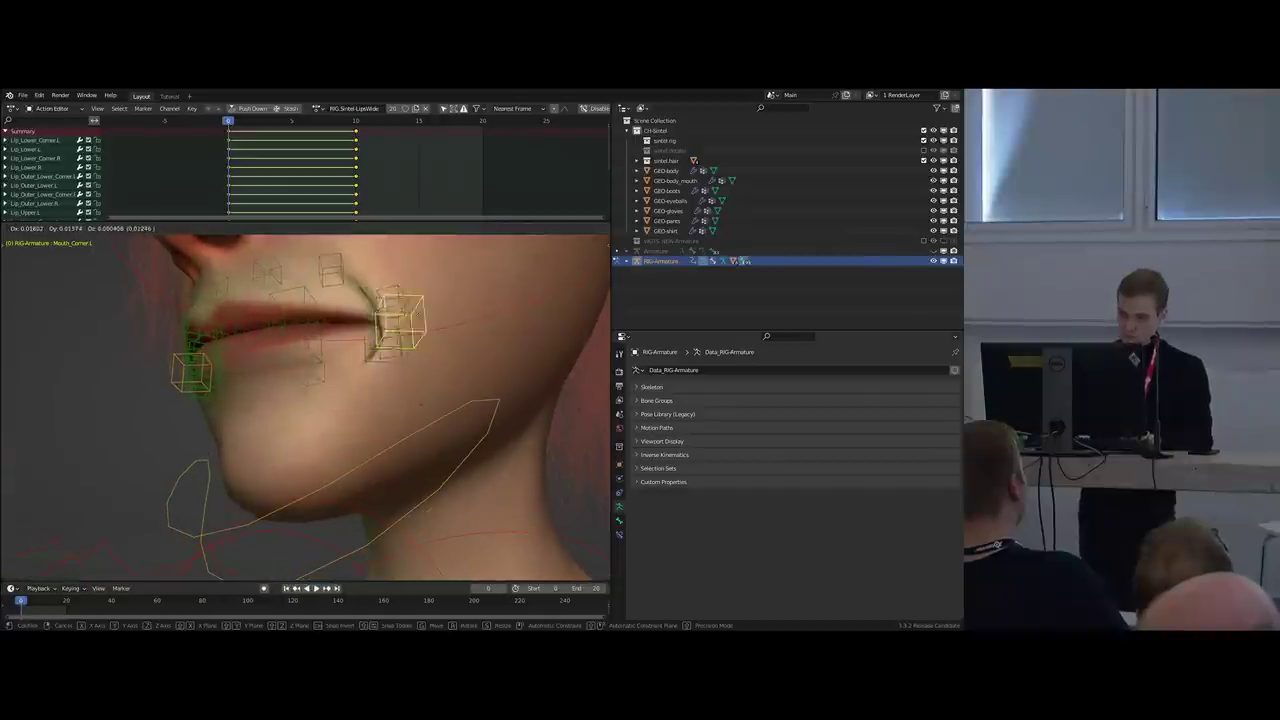
right_click(421, 398)
mouse_move(390, 385)
middle_mouse_down()
mouse_move(428, 385)
mouse_move(375, 400)
middle_mouse_up()
key("g")
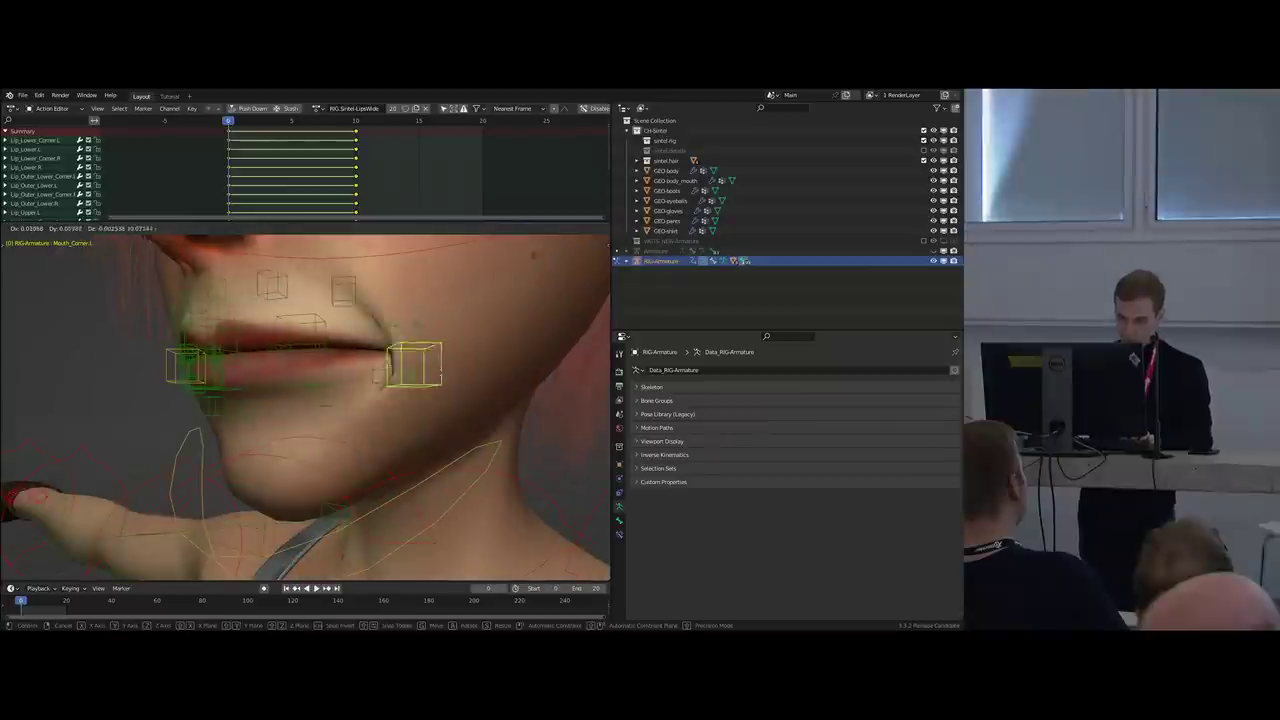
right_click(313, 351)
middle_click_drag(313, 351, 380, 369)
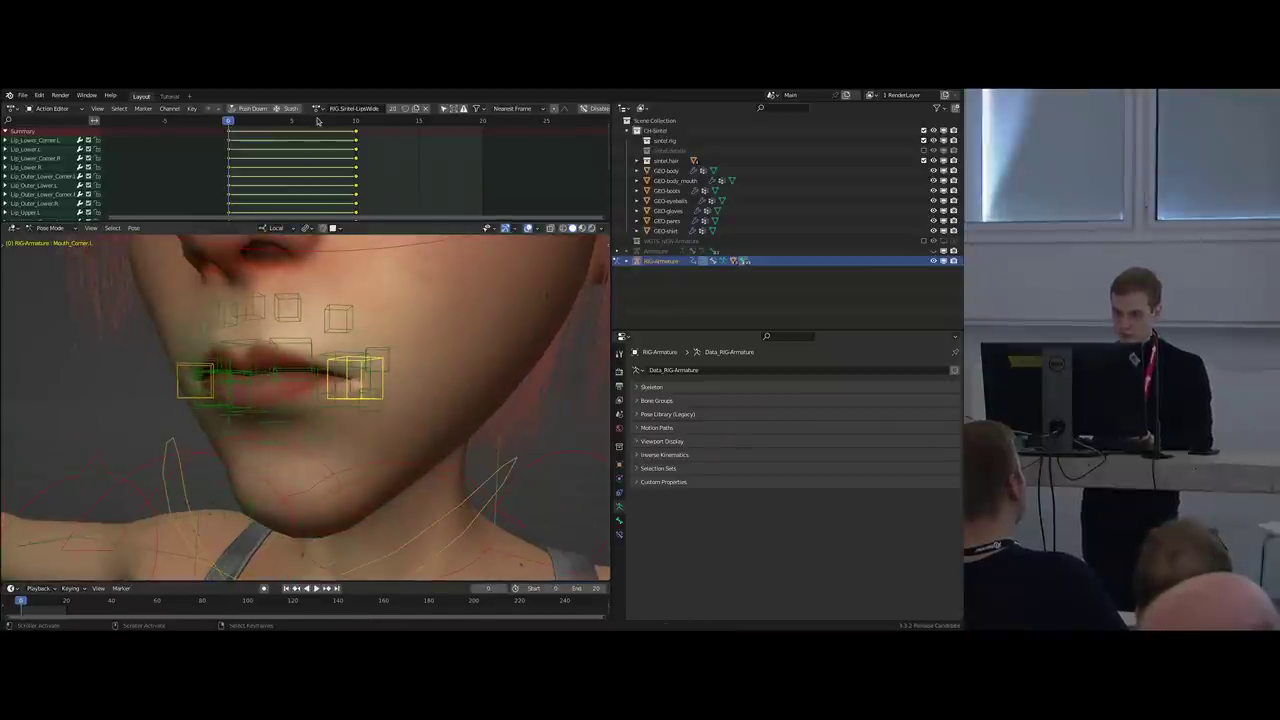
middle_click_drag(340, 339, 364, 336)
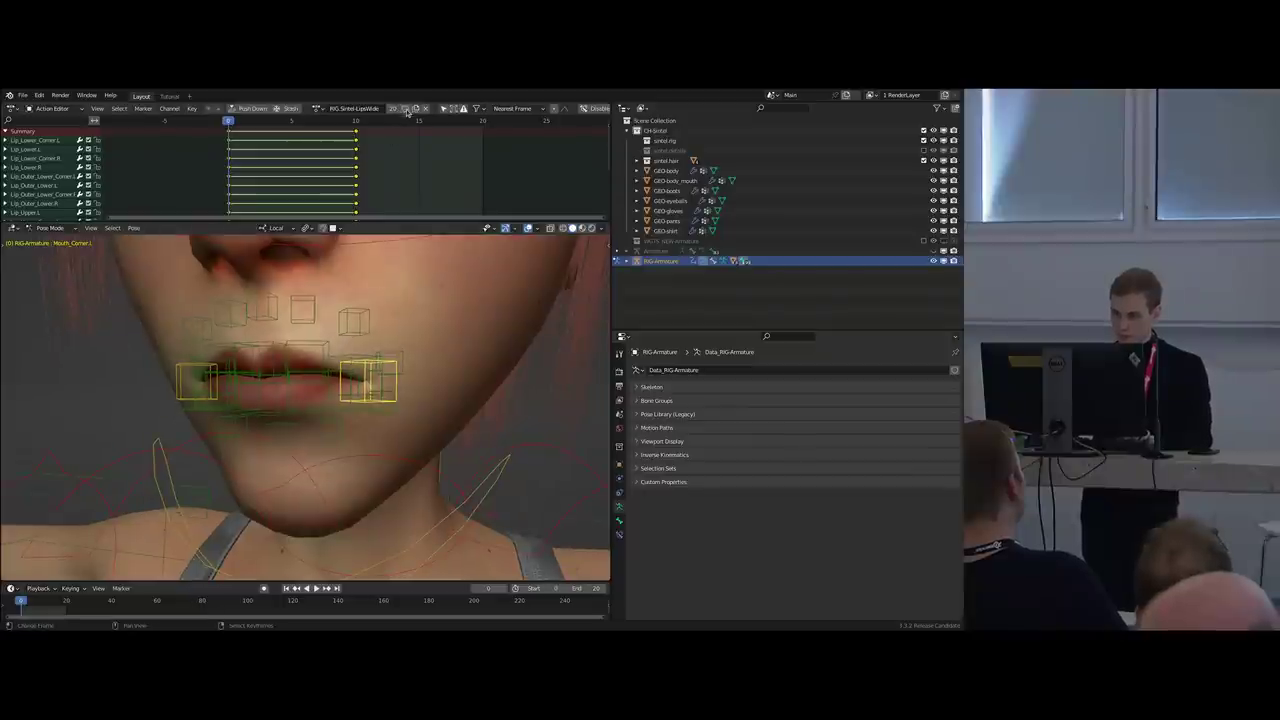
Unlink the duplicated LipsWide action and create a new action named RIG.Sintel-LipsUp.
left_click(381, 141)
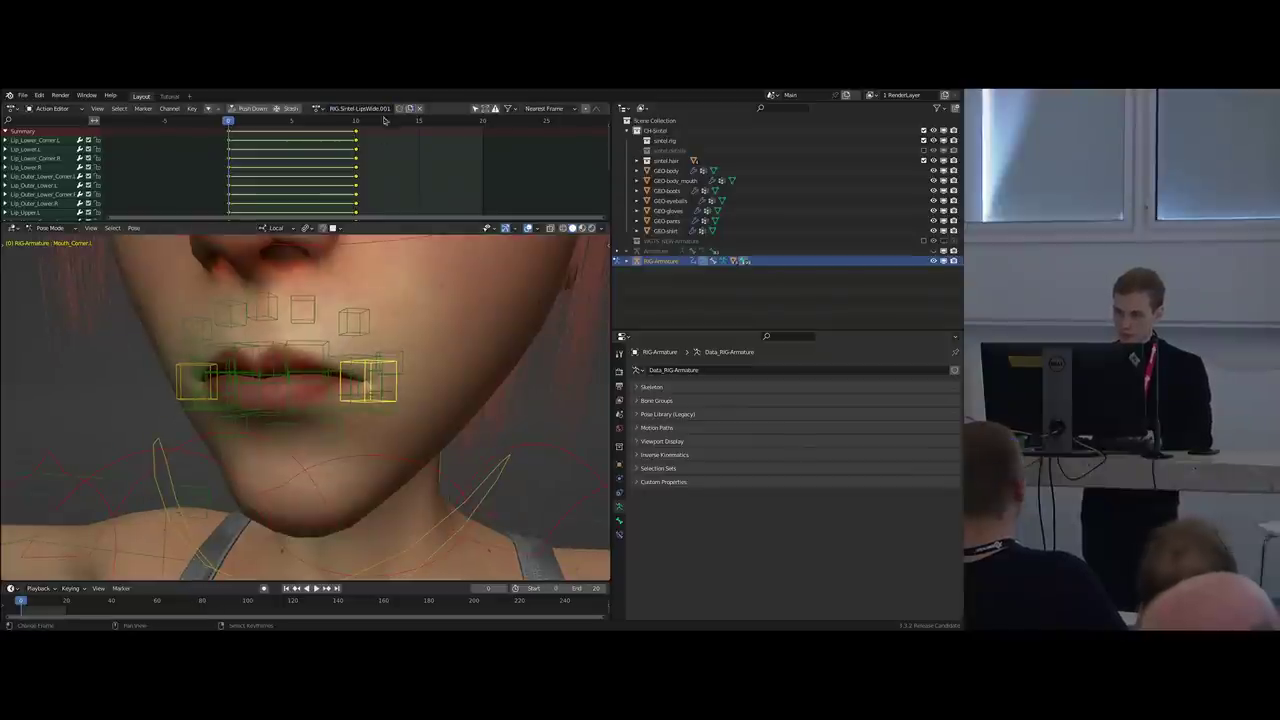
left_click(420, 109)
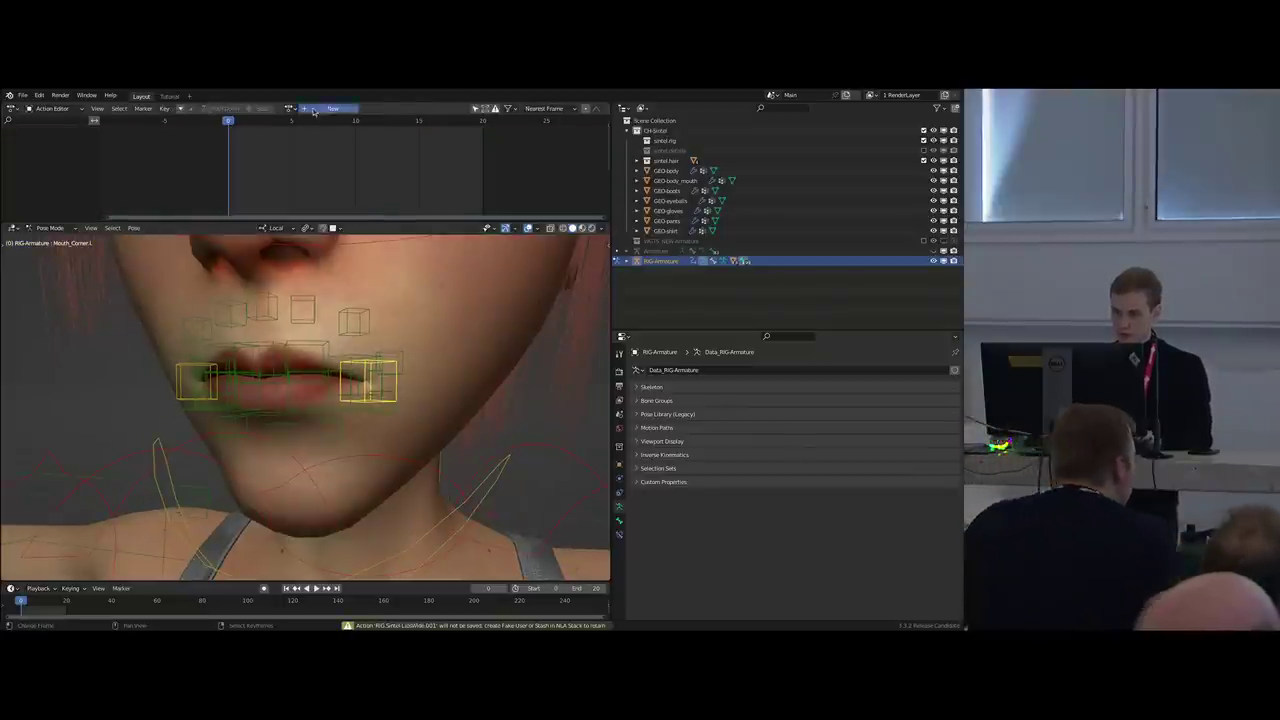
left_click(333, 108)
left_click(356, 111)
type("RIG.Sintel-LipsUp")
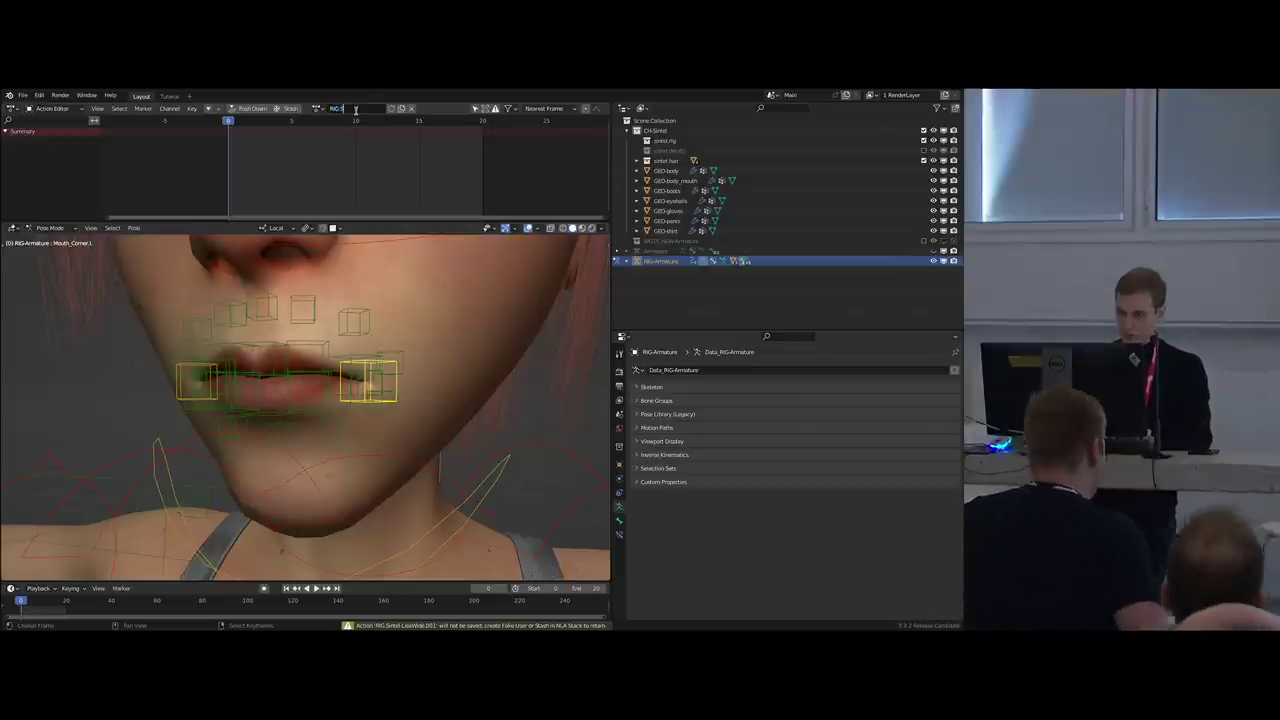
key("Return")
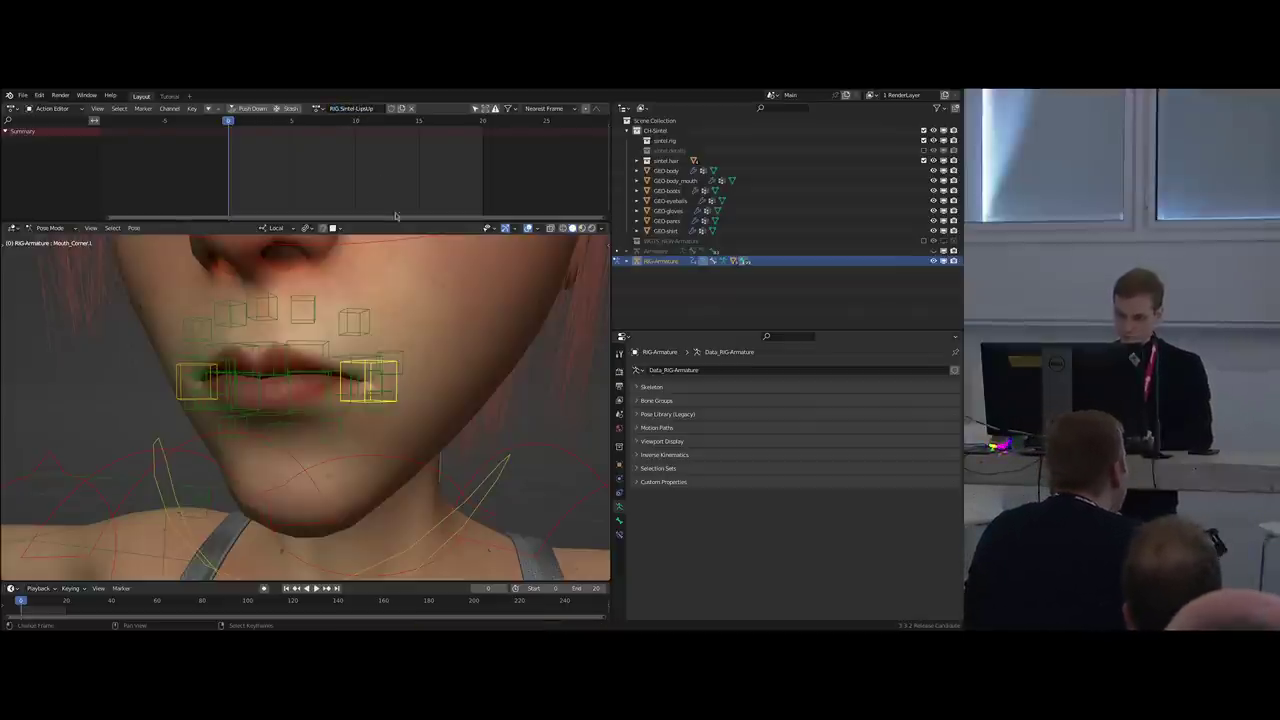
Hide the Mouth_Corner controls and reduce the visible armature layers to declutter the lip controls.
key("h")
middle_click_drag(350, 378, 347, 377)
key("shift+m")
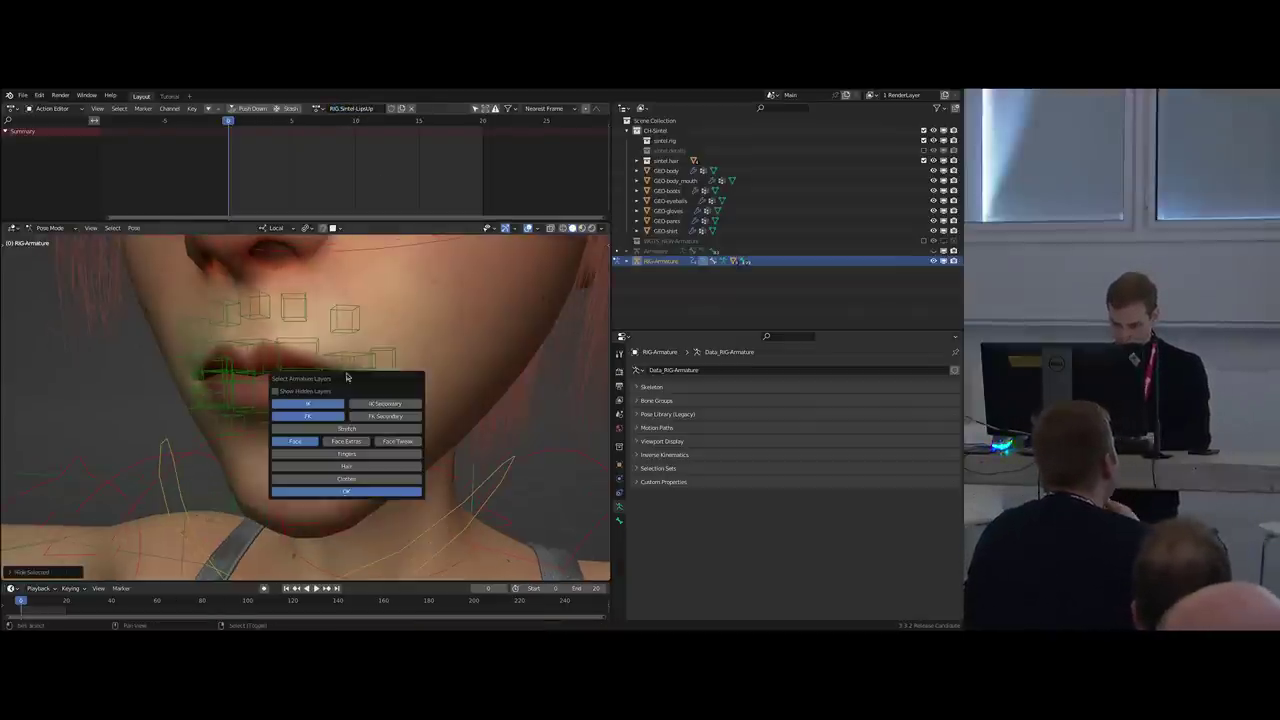
middle_click_drag(367, 311, 268, 367)
Select the control bones around the left mouth corner, then rotate and move them upward together.
left_click(337, 398)
left_click(337, 358, "shift")
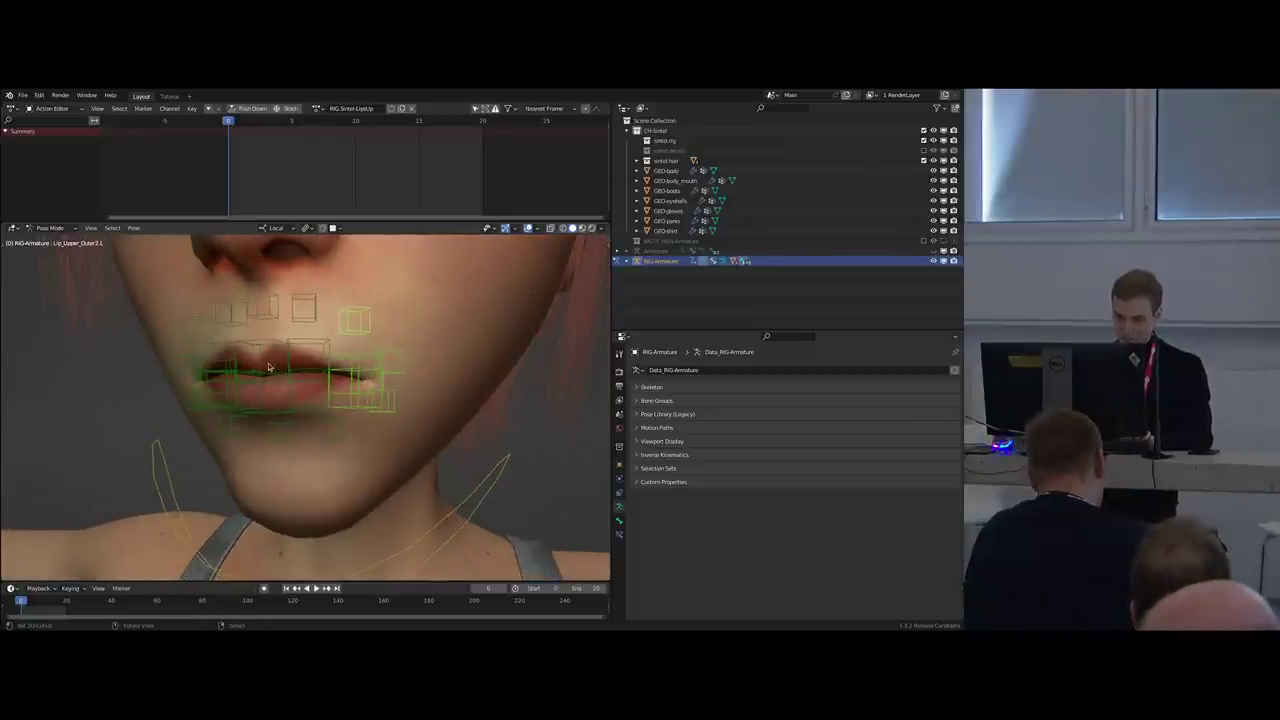
key("period")
left_click(348, 364)
middle_click_drag(424, 411, 400, 414)
key("r")
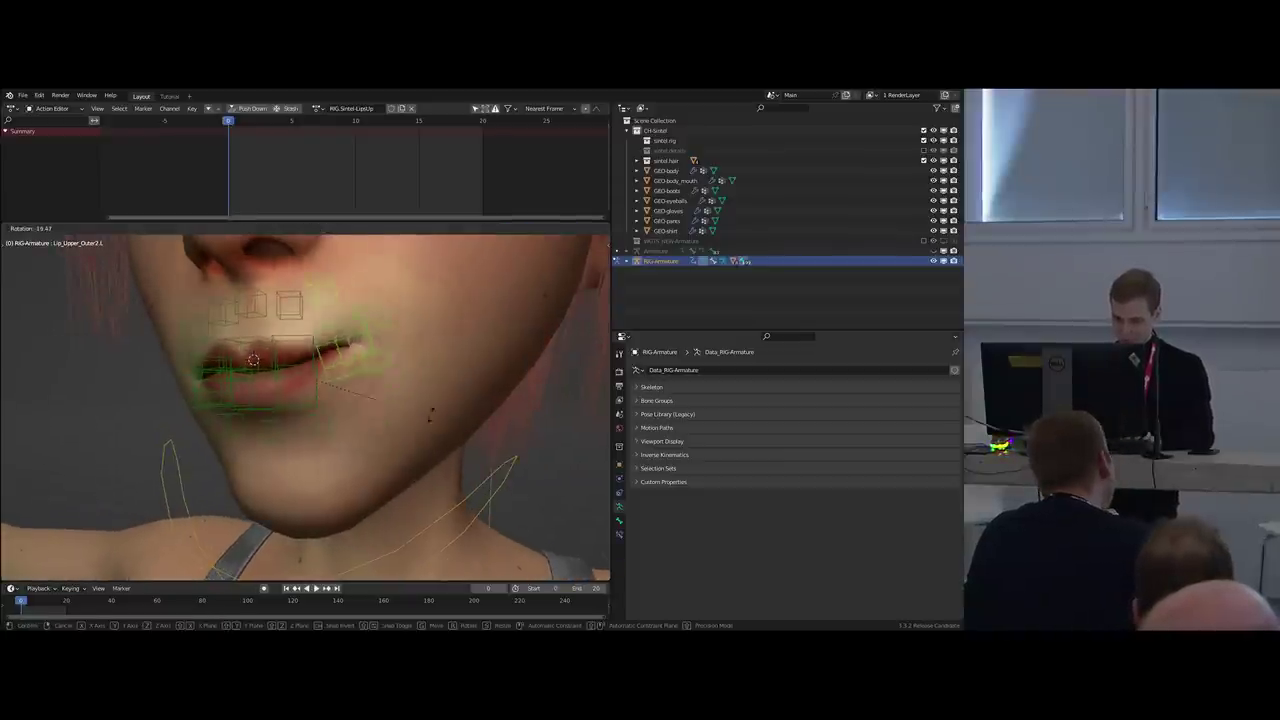
left_click(386, 436)
key("g")
left_click(399, 414)
Select Lip_Upper.L and the lower lip bone beneath it, then rotate and raise them to follow the lifted corner.
left_click(312, 350)
left_click(318, 395)
left_click(314, 348, "shift")
key("r")
left_click(376, 362)
key("g")
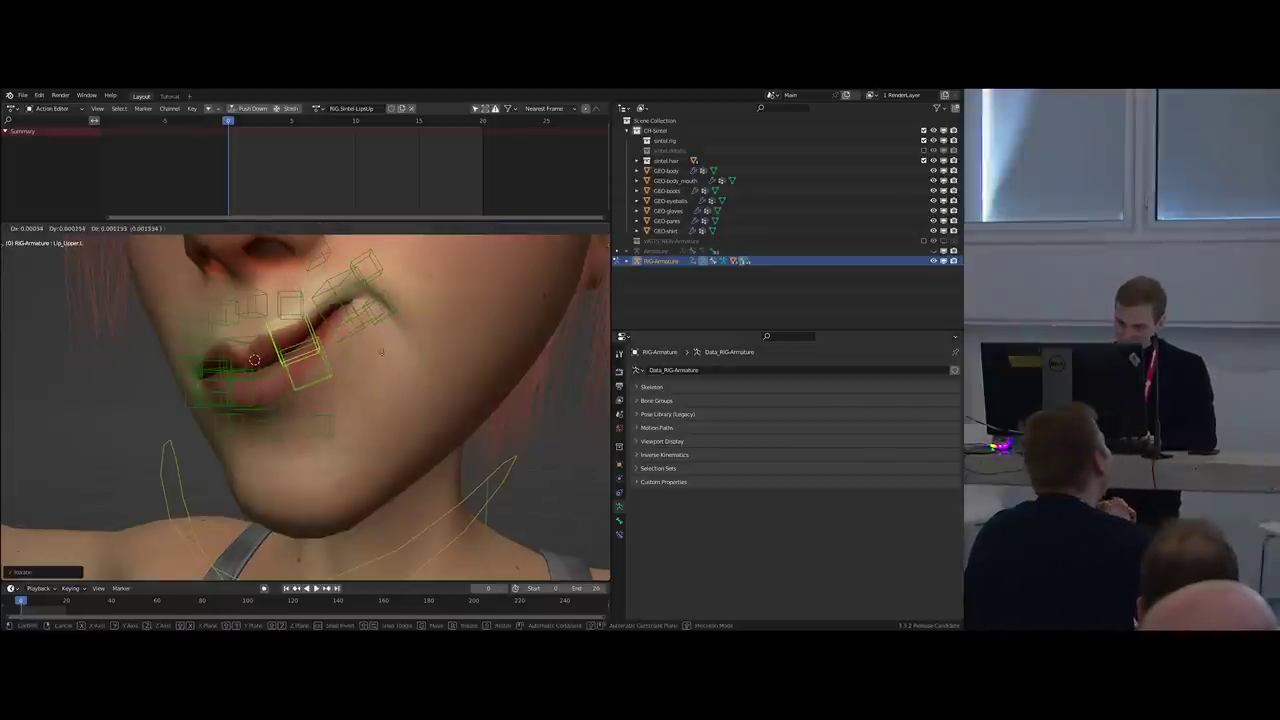
left_click(368, 350)
Turn on the wireframe display and rotate Lip_Outer_Upper1.L and Lip_Outer_Lower.L to follow the raised lips.
right_click(299, 308)
middle_click_drag(322, 331, 370, 295)
key("r")
left_click(391, 313)
key("shift+z")
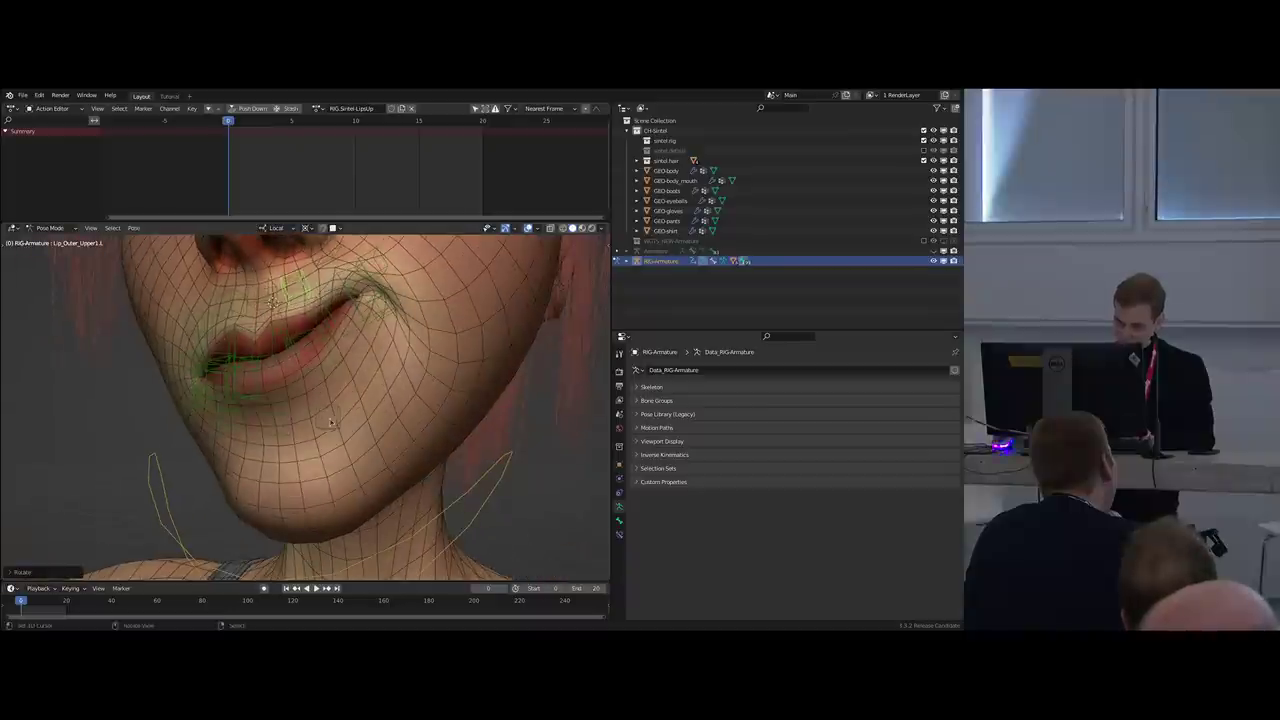
key("r")
left_click(434, 357)
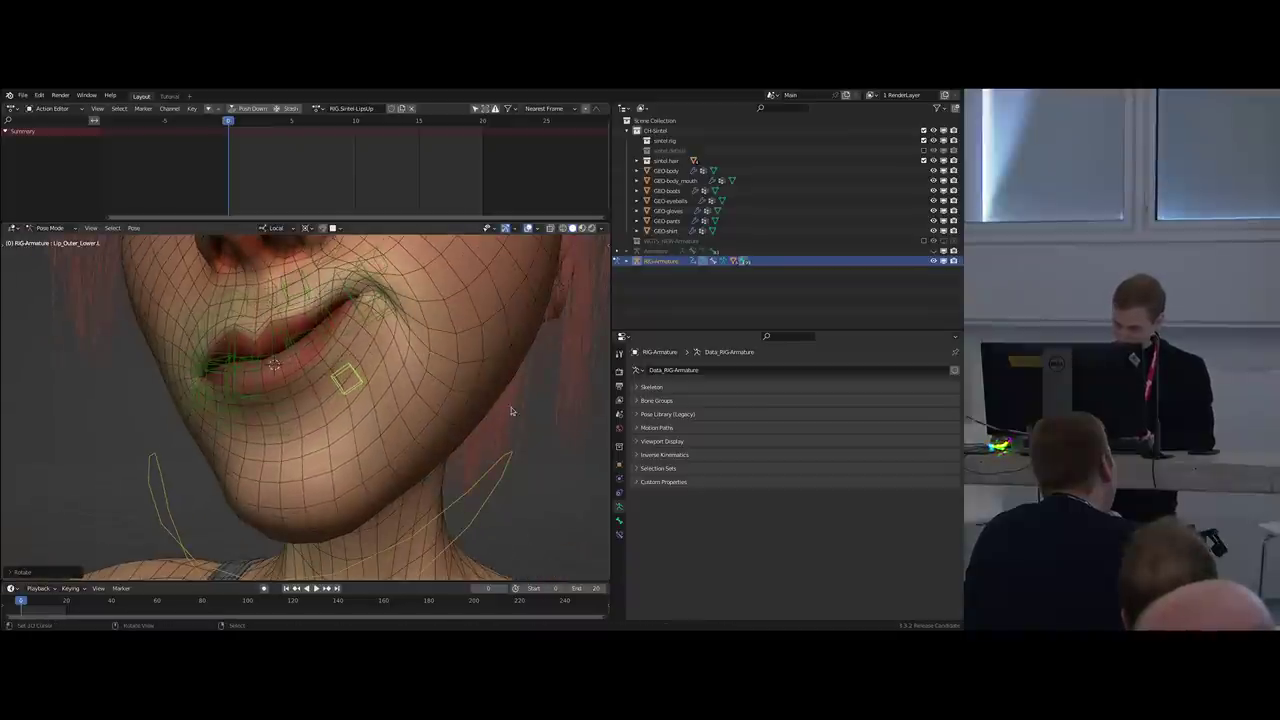
Select GEO-body, disable its CorrectiveSmooth modifier in the viewport and hide the overlays to inspect the mouth deformation.
right_click(436, 402)
left_click(620, 474)
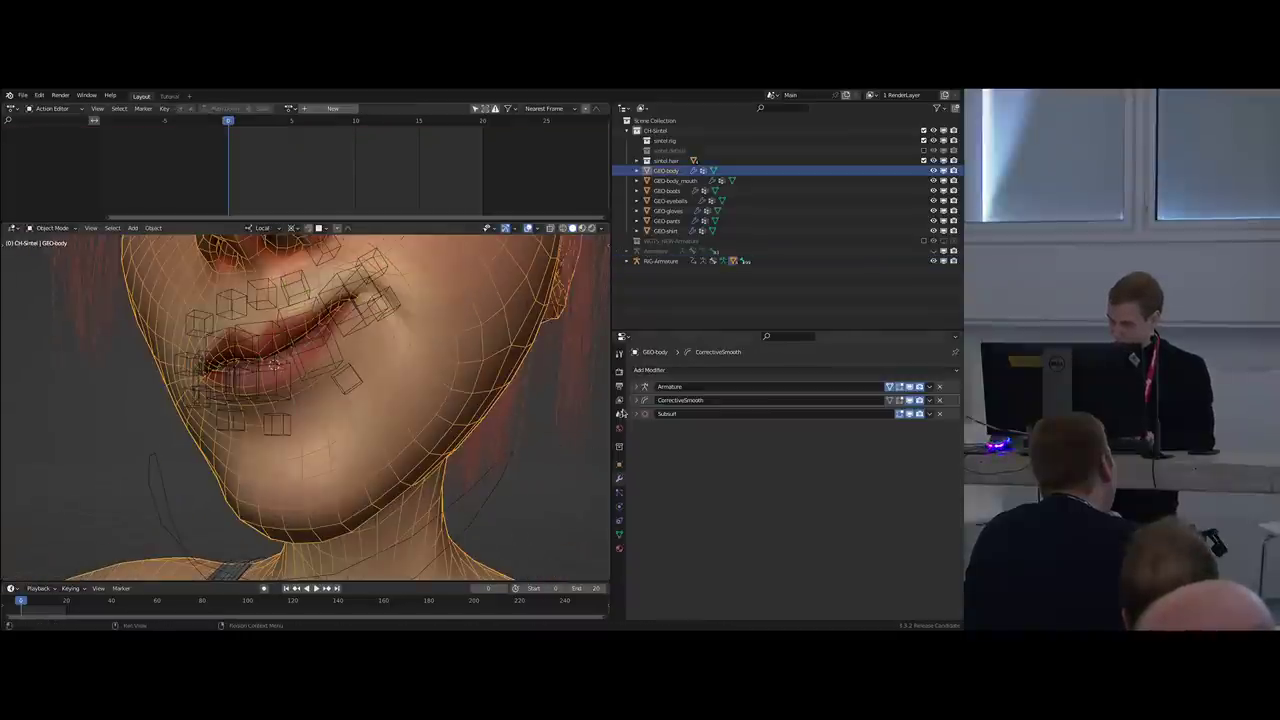
left_click(909, 400)
middle_click_drag(452, 474, 466, 501)
key("alt+shift+z")
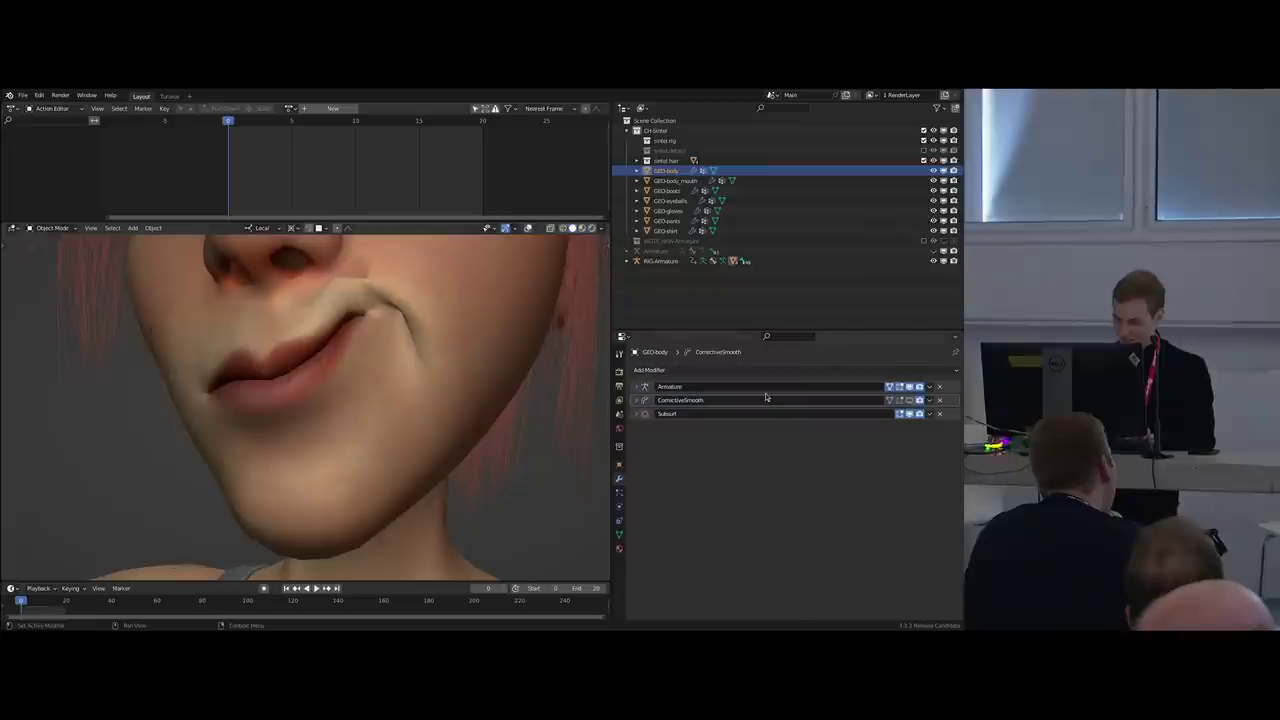
Re-enable GEO-body's CorrectiveSmooth modifier in the viewport, show the overlays again and put RIG-Armature back in Pose Mode.
left_click(908, 402)
key("alt+shift+z")
mouse_move(548, 457)
middle_mouse_down()
mouse_move(588, 455)
mouse_move(552, 460)
middle_mouse_up()
right_click(364, 335)
middle_click_drag(364, 335, 332, 278)
key("ctrl+Tab")
Select the lip control bones on the character's left side and mirror their raised pose onto the right-side bones.
key("alt+a")
key("b")
left_click_drag(317, 246, 452, 438)
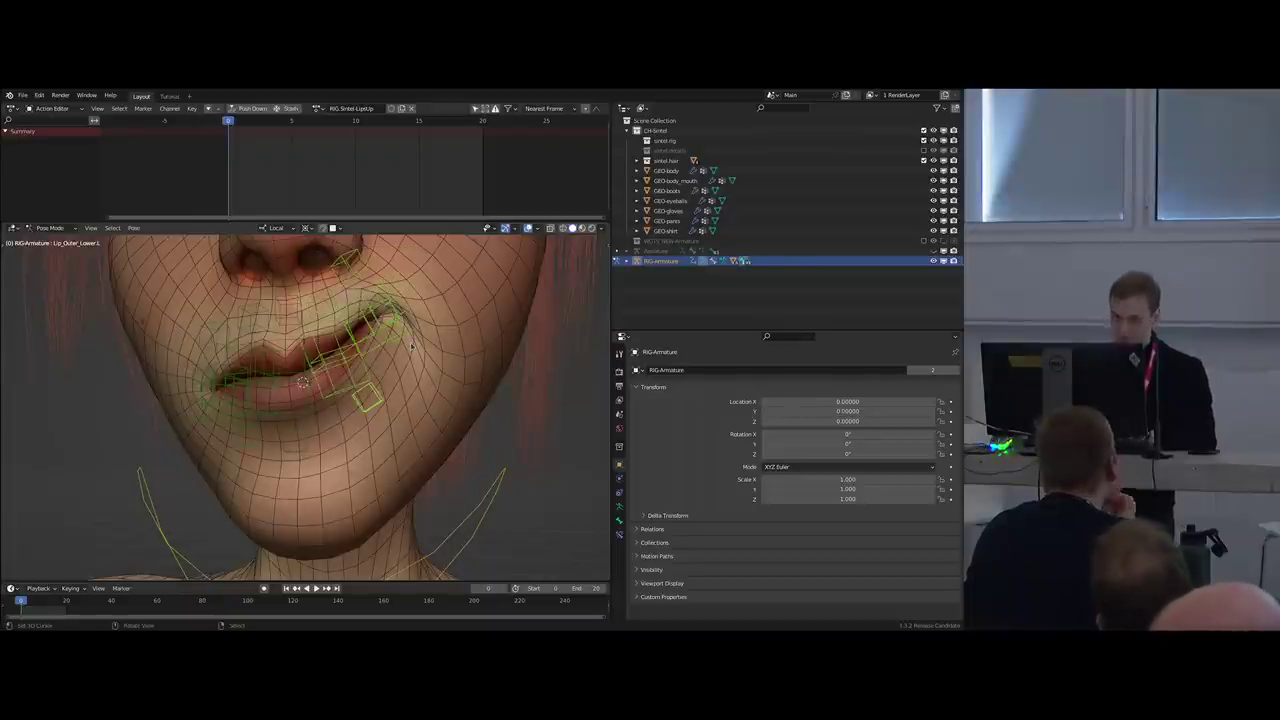
key("ctrl+shift+m")
key("g")
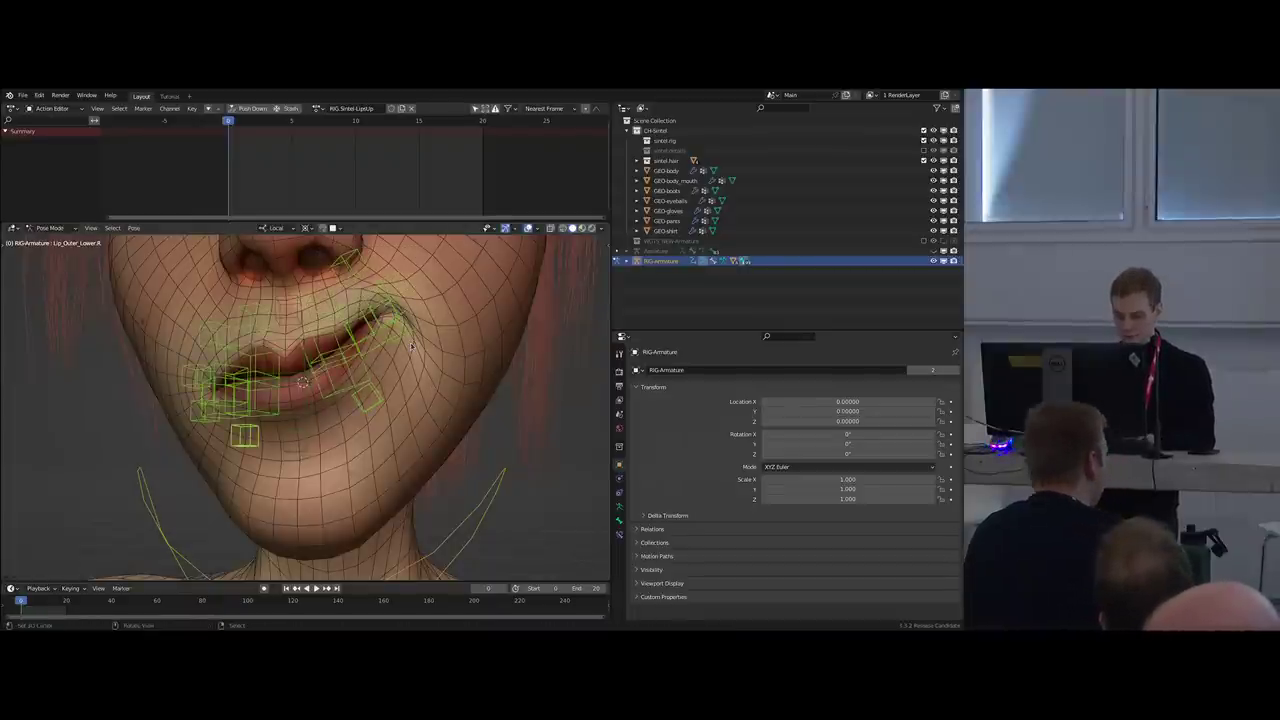
left_click(405, 302)
middle_click_drag(403, 306, 362, 408)
key("shift+alt+z")
key("shift+alt+z")
scroll(378, 412, "down", 1)
middle_click_drag(382, 359, 373, 354, "shift")
Keyframe the raised lip bones at frame 10, then clear their location and rotation and keyframe them at frame 0.
left_click(361, 153)
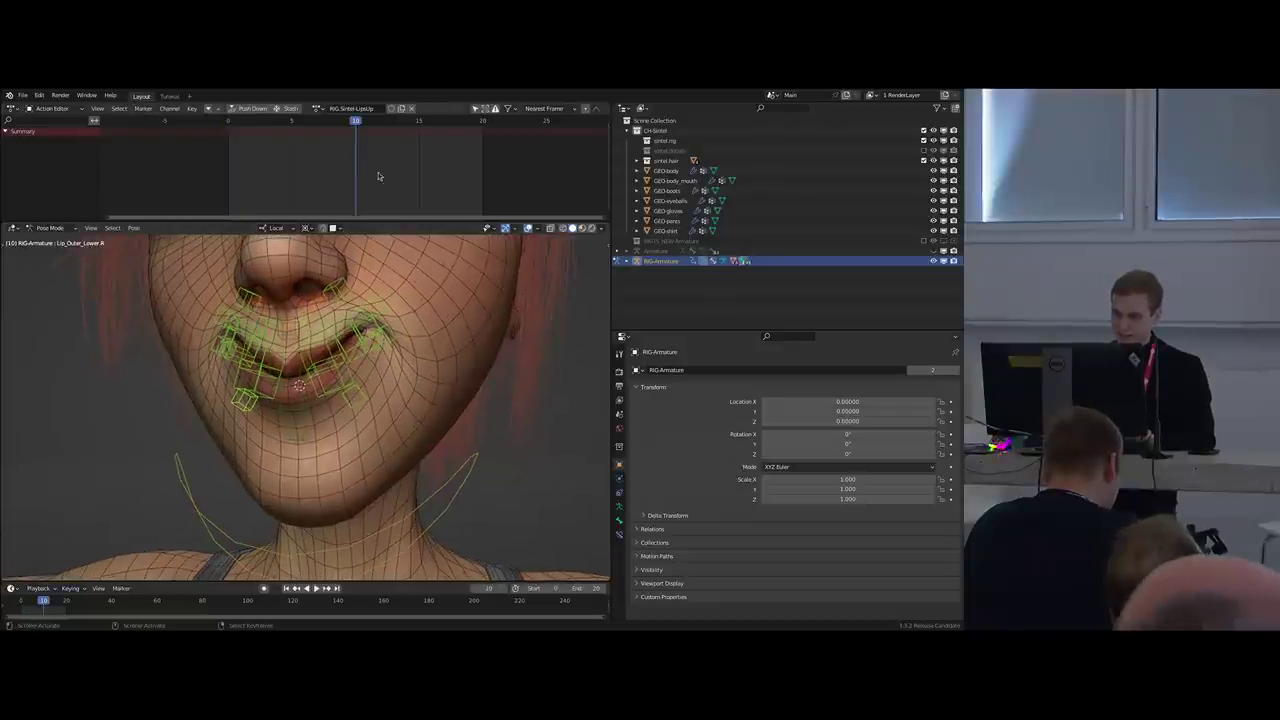
key("i")
left_click(231, 157)
key("alt+r")
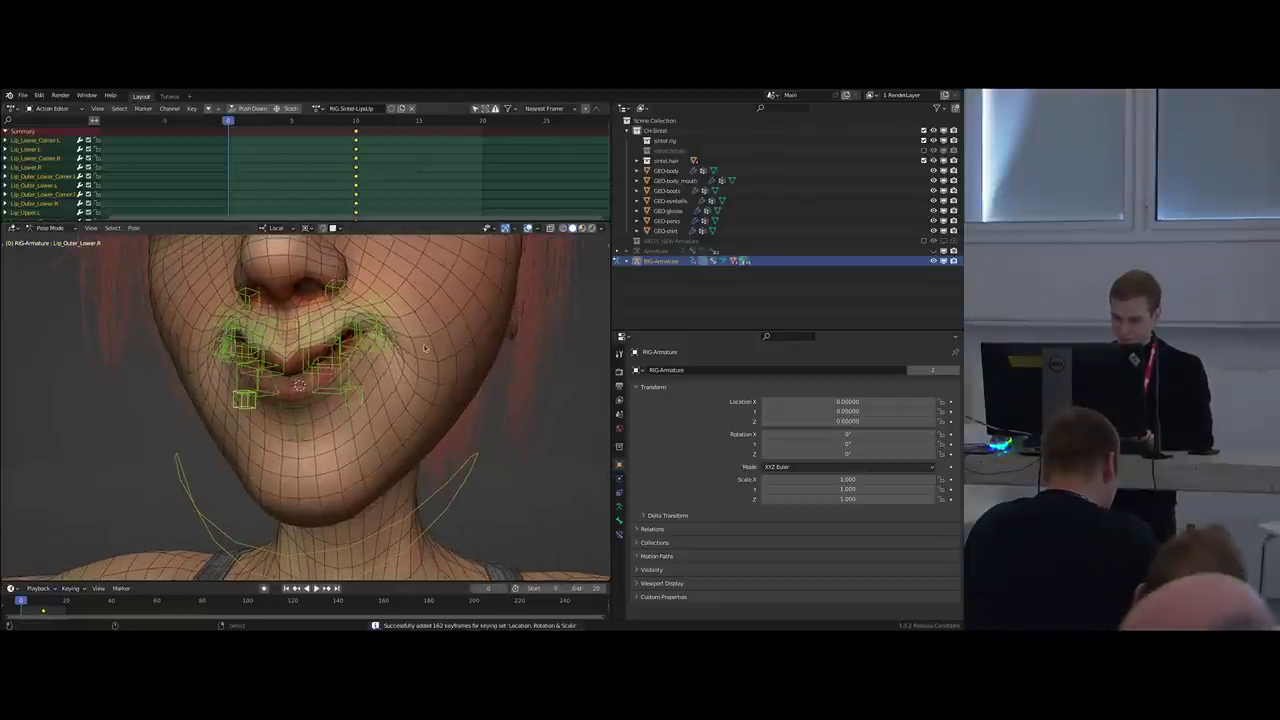
key("alt+g")
key("i")
key("t")
left_click(282, 179)
Switch to the metarig and add a second Rigify action slot using RIG.Sintel-LipsWide with Mouth_Corner.L as control bone.
middle_click_drag(462, 376, 443, 377)
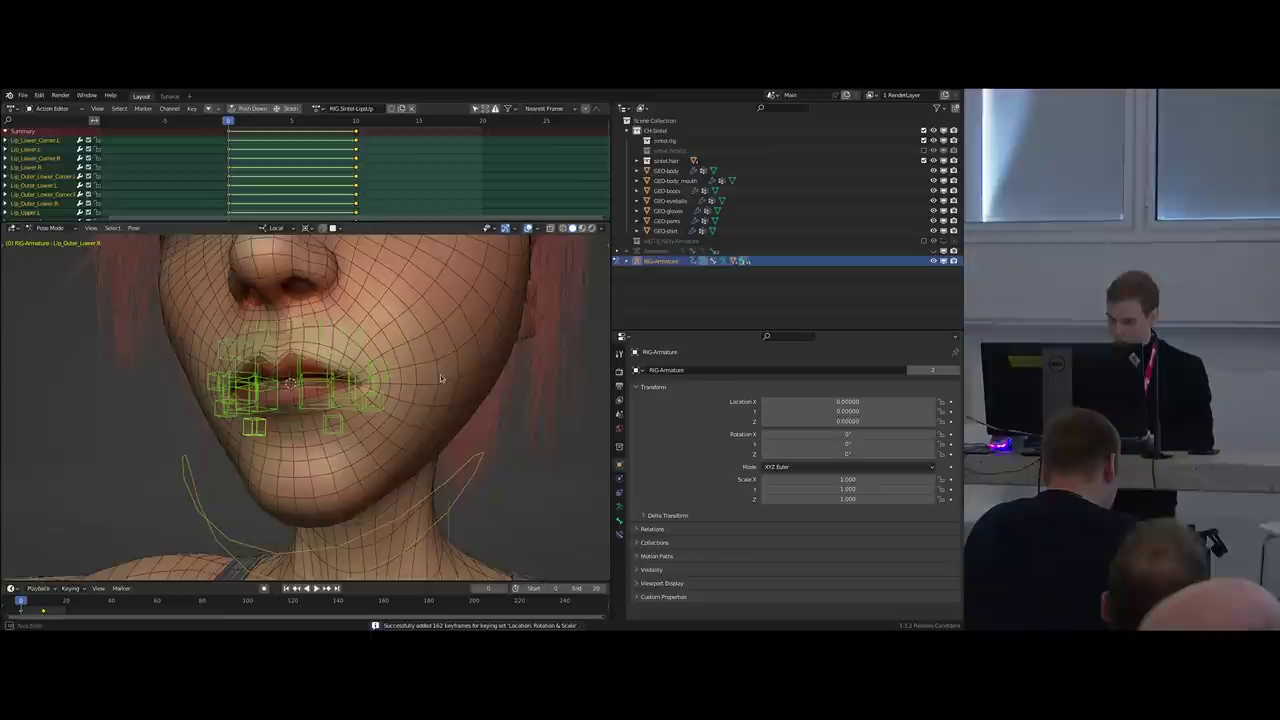
key("shift+t")
left_click(619, 508)
scroll(881, 498, "down", 6)
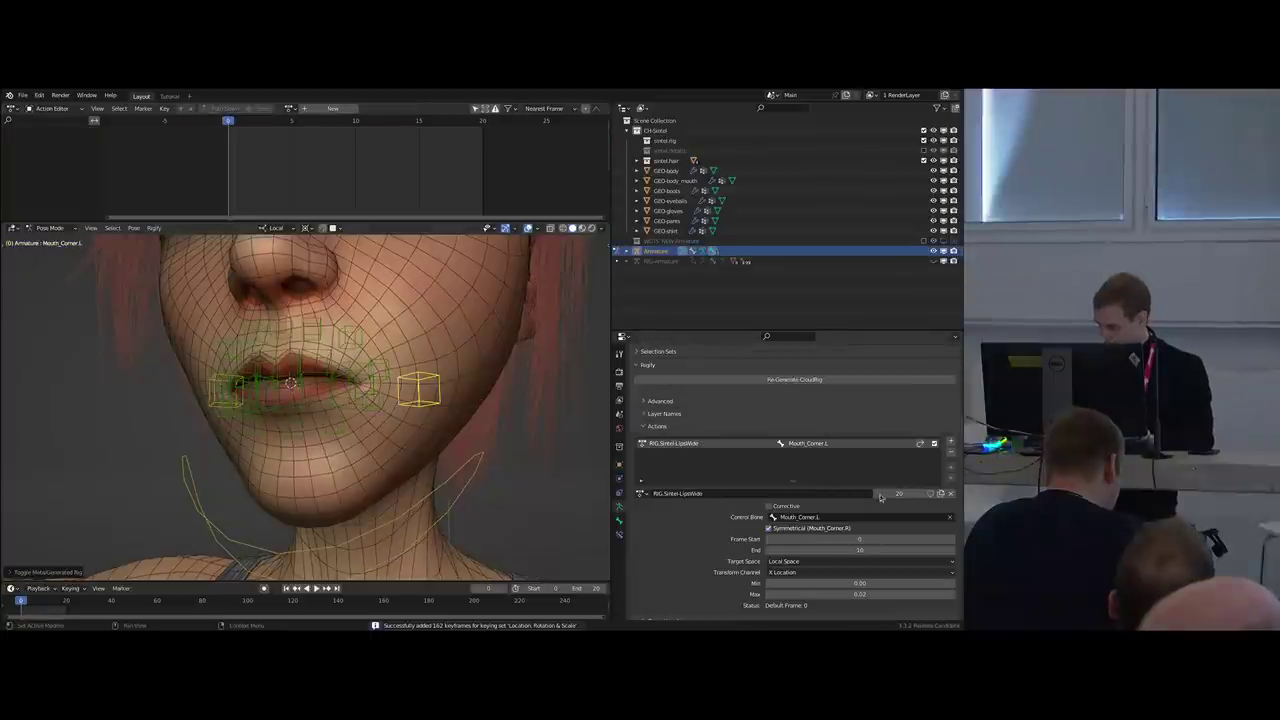
left_click(952, 443)
left_click(642, 584)
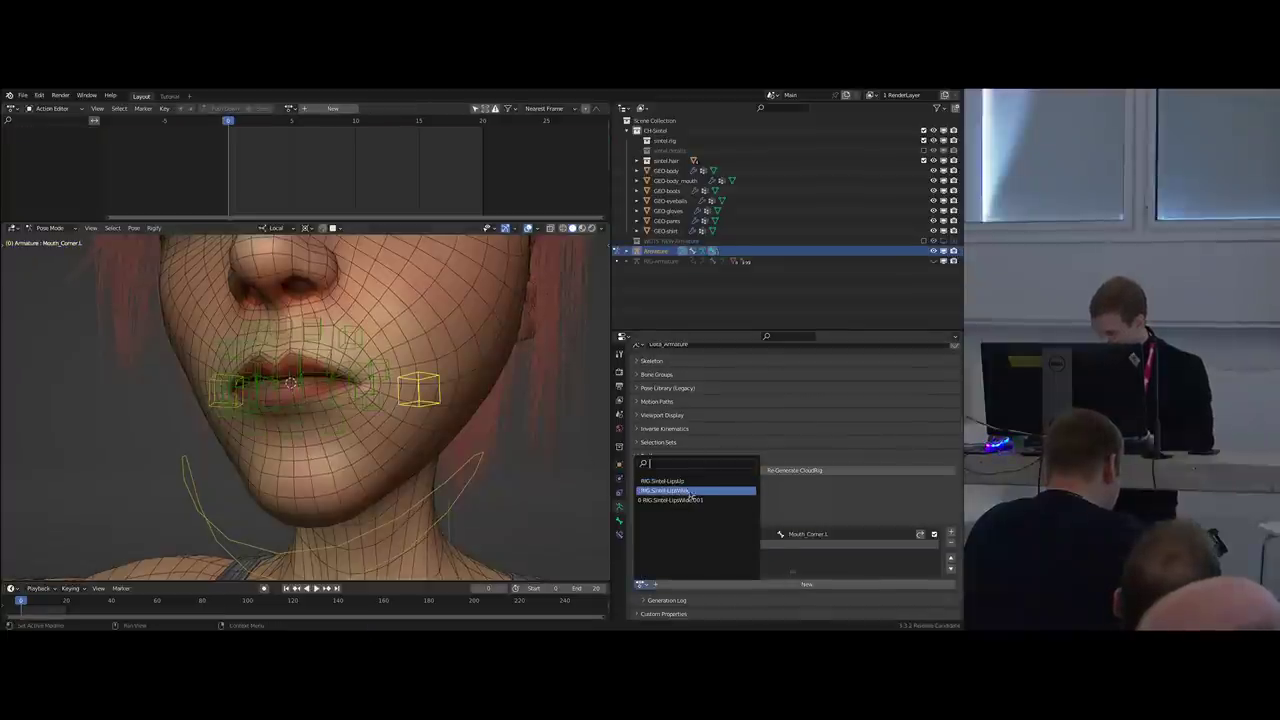
left_click(690, 491)
left_click(803, 585)
type("Mouth")
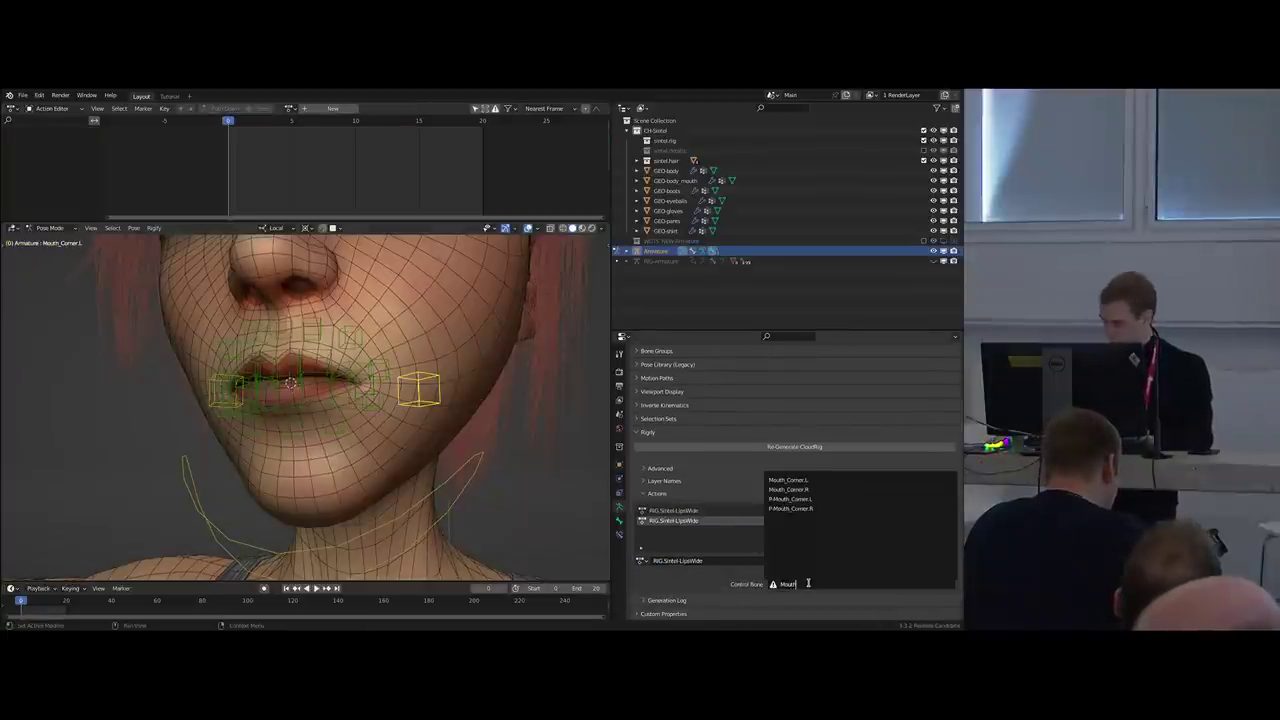
key("Return")
Set the new slot's end frame to 10 and its transform channel to Y Location, ranging from 0.00 to 0.03.
scroll(810, 586, "down", 4)
left_click(858, 539)
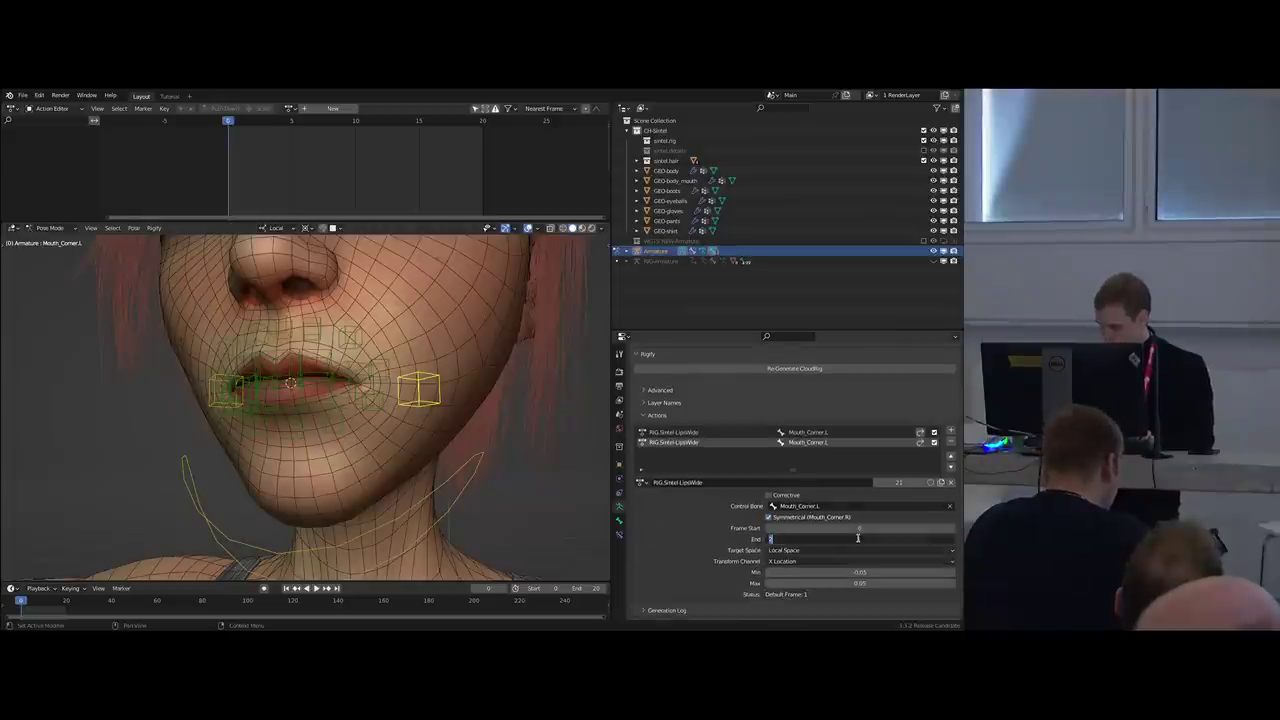
left_click(830, 563)
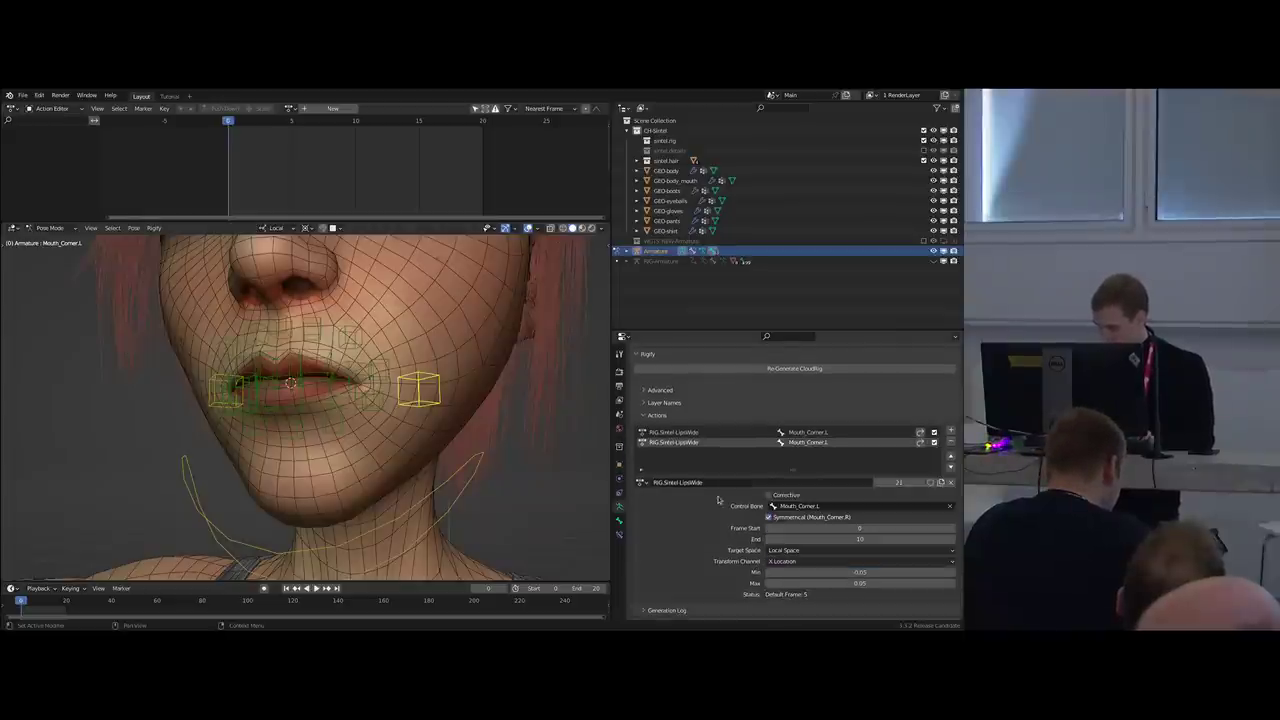
key("g")
key("x")
key("y")
key("z")
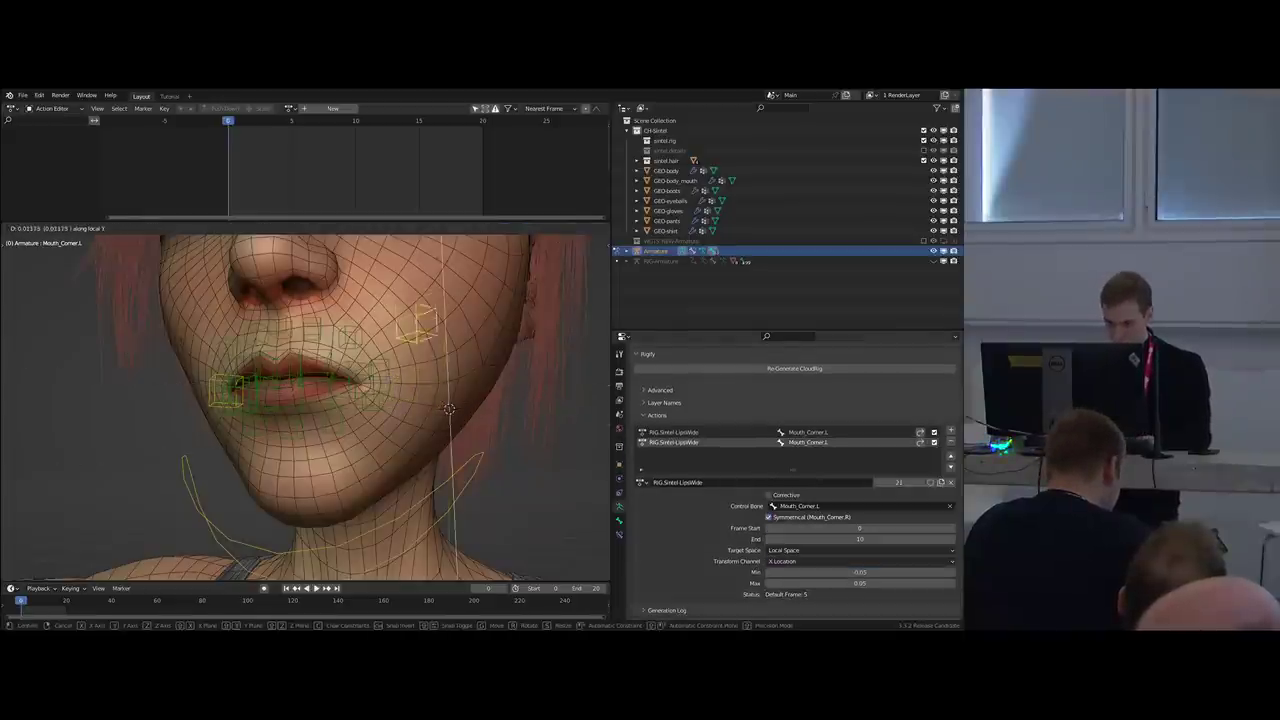
right_click(453, 388)
left_click(828, 561)
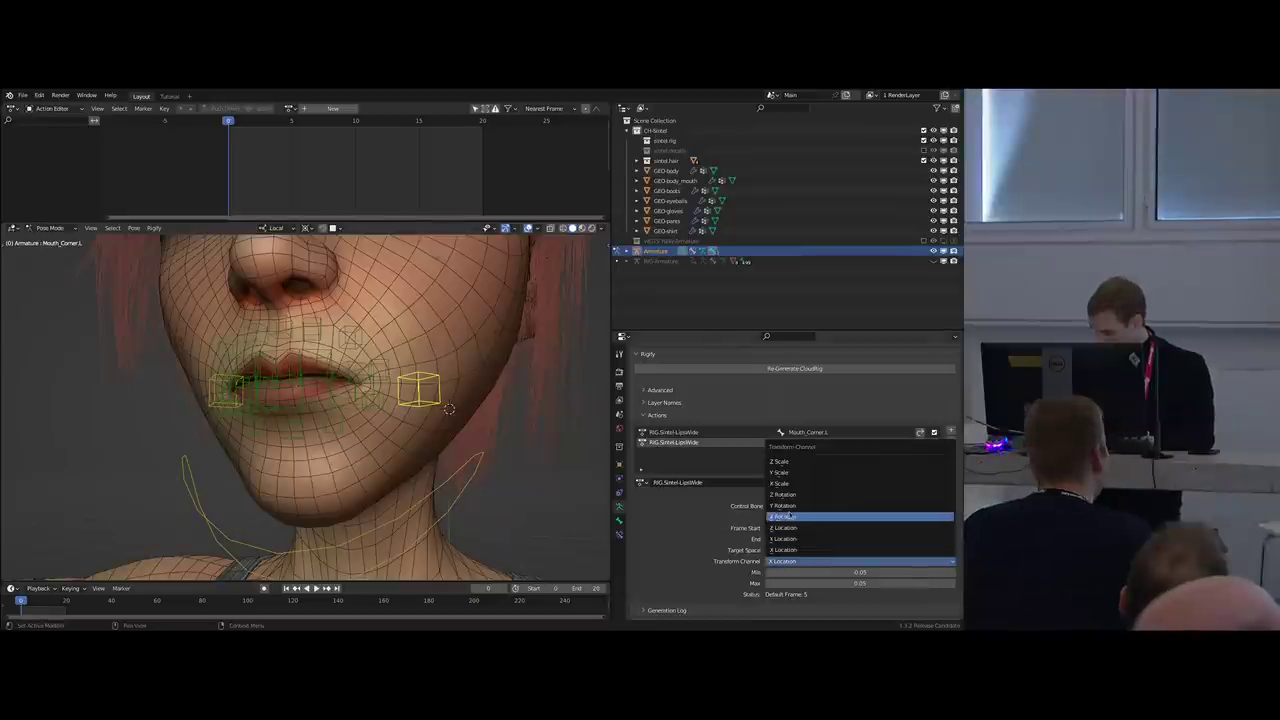
left_click(822, 539)
left_click(862, 572)
key("Tab")
key("Return")
Regenerate the rig from the metarig and put RIG-Armature in Pose Mode.
middle_click_drag(585, 447, 557, 443)
key("ctrl+alt+r")
key("Tab")
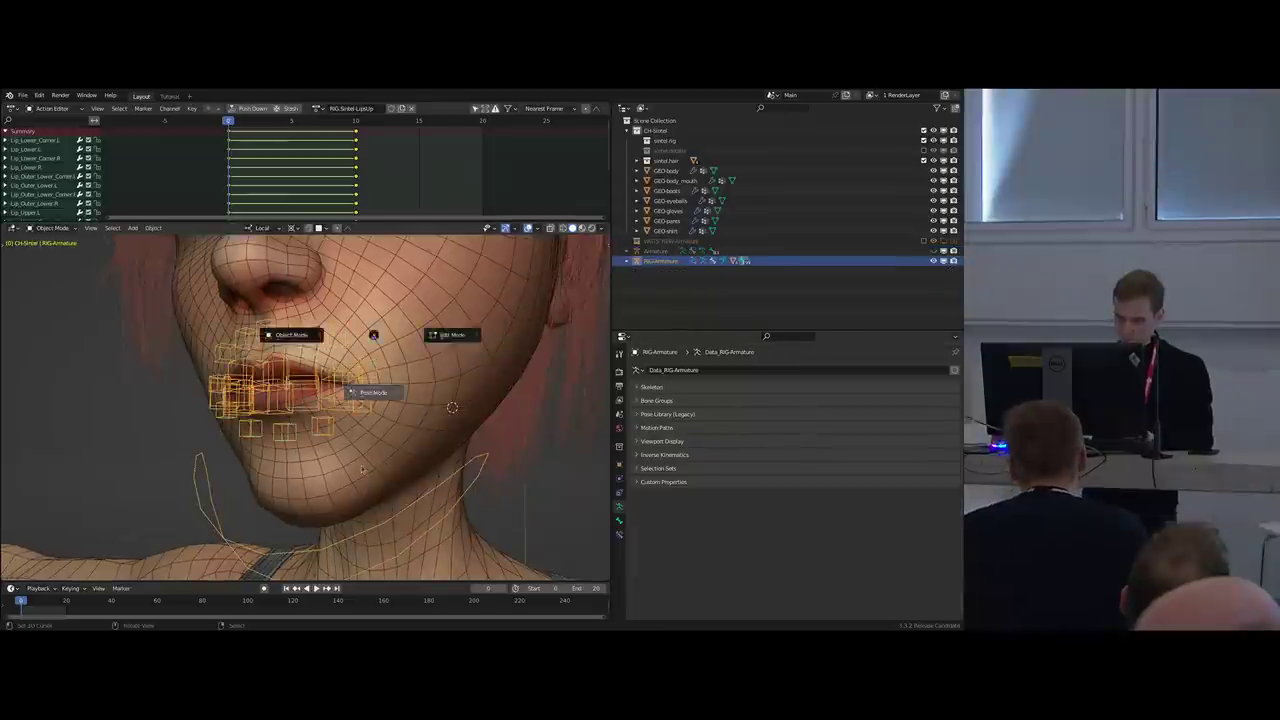
left_click(374, 391)
scroll(374, 400, "up", 1)
Test-move Mouth_Corner.L freely and along its local Y axis to check its transform values and the lip response.
key("g")
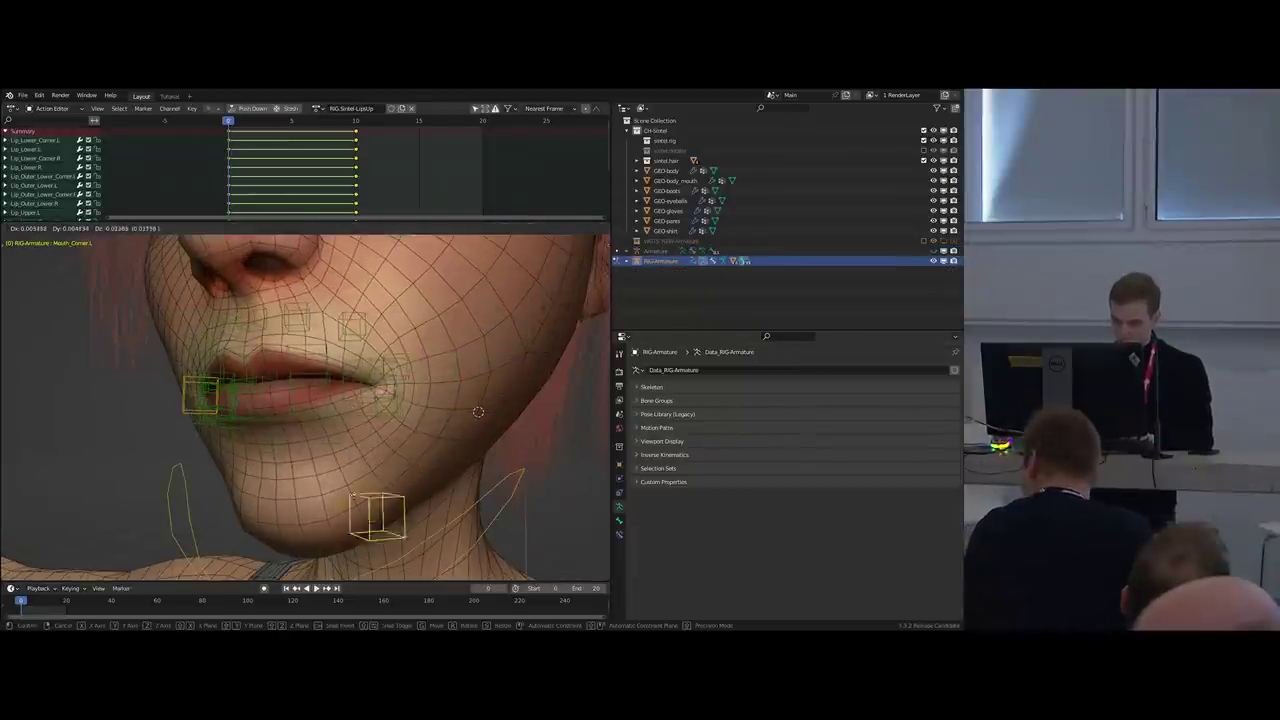
right_click(352, 520)
key("n")
key("g")
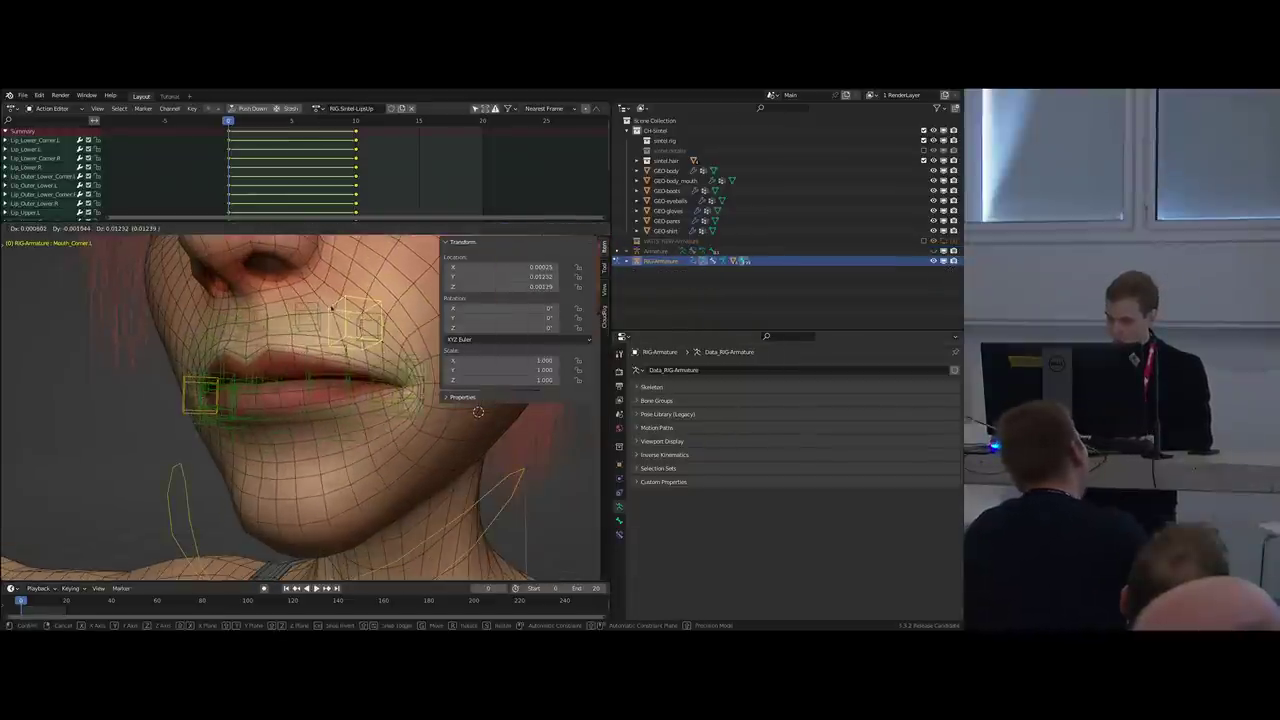
right_click(362, 378)
key("g")
key("y")
key("y")
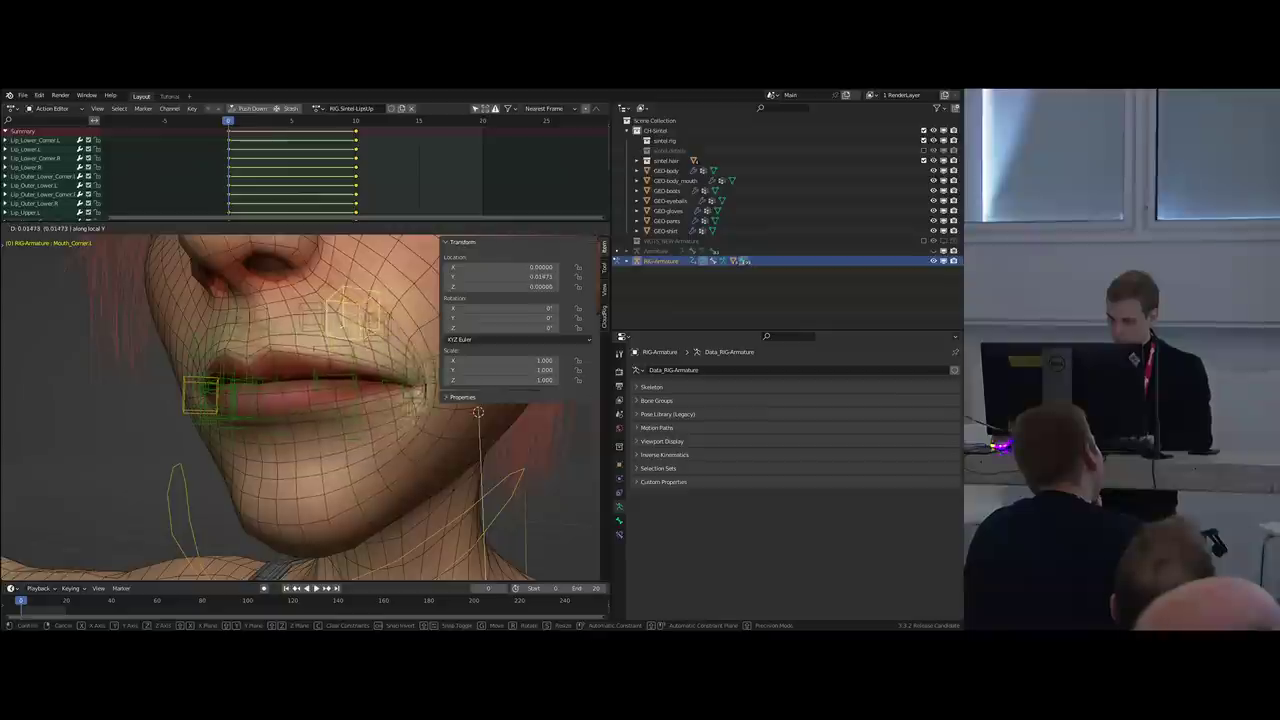
right_click(328, 328)
Switch to the metarig, change the second slot's action to RIG.Sintel-LipsUp, and regenerate the rig for posing.
key("shift+t")
scroll(738, 436, "down", 6)
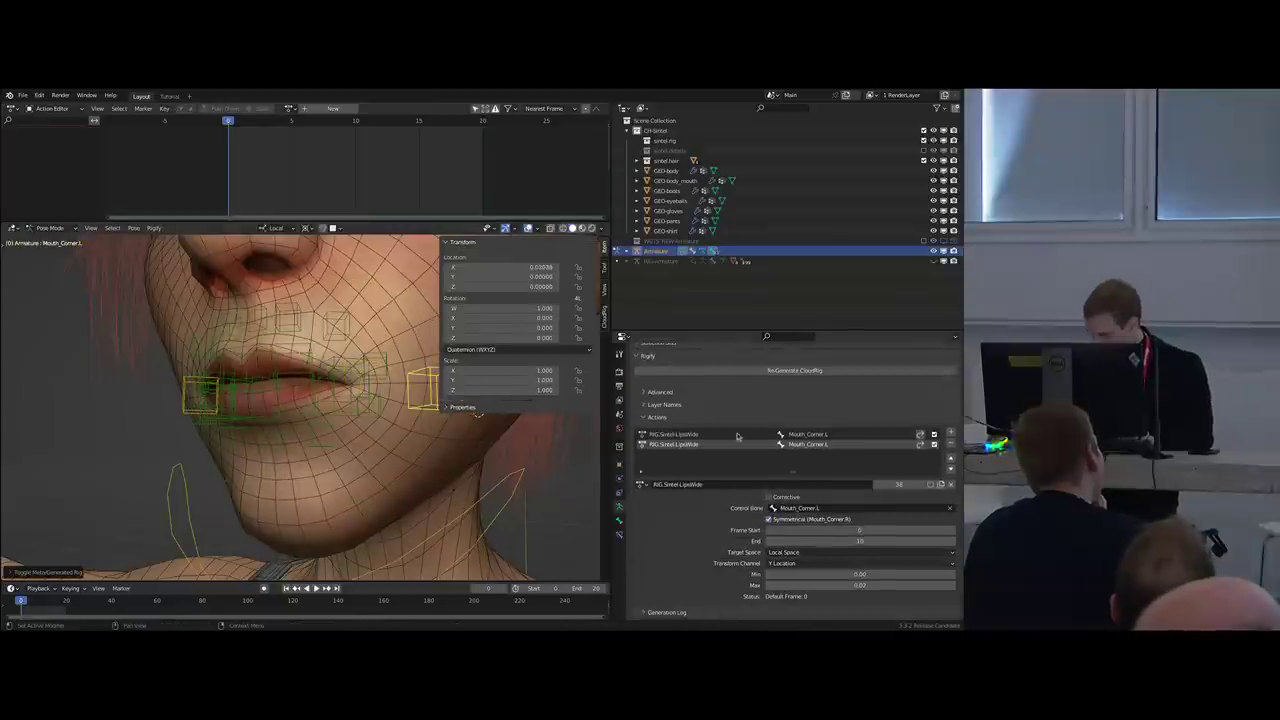
left_click(644, 485)
left_click(660, 500)
key("ctrl+alt+r")
left_click(364, 380)
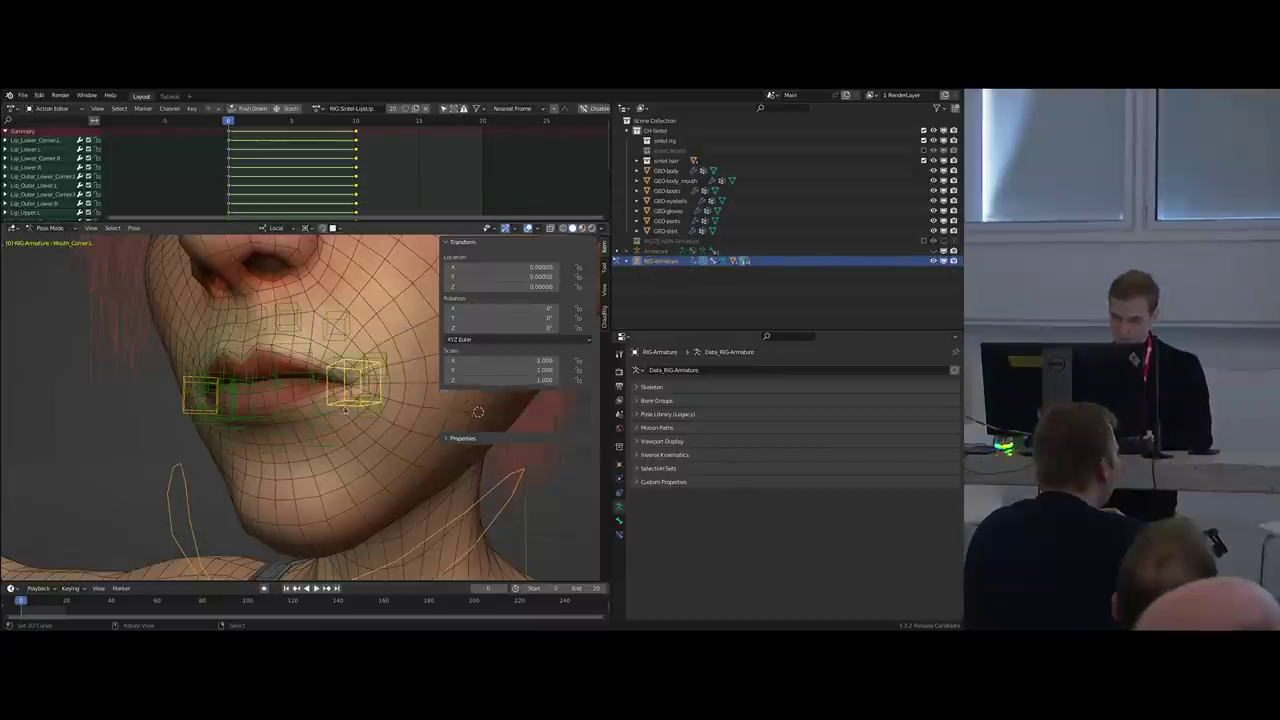
Move Mouth_Corner.L upward and outward on the generated rig to combine the LipsUp and LipsWide actions.
key("g")
left_click(402, 302)
key("n")
middle_click_drag(402, 302, 400, 380)
key("g")
left_click(455, 262)
middle_click_drag(455, 262, 468, 384)
Examine the left mouth corner's deformation with the up and wide actions combined.
scroll(373, 320, "up", 3)
scroll(373, 320, "down", 1)
scroll(429, 356, "up", 1)
scroll(429, 356, "down", 1)
scroll(393, 386, "down", 1)
scroll(393, 386, "up", 2)
scroll(367, 372, "down", 1)
scroll(418, 324, "down", 2)
scroll(418, 324, "up", 1)
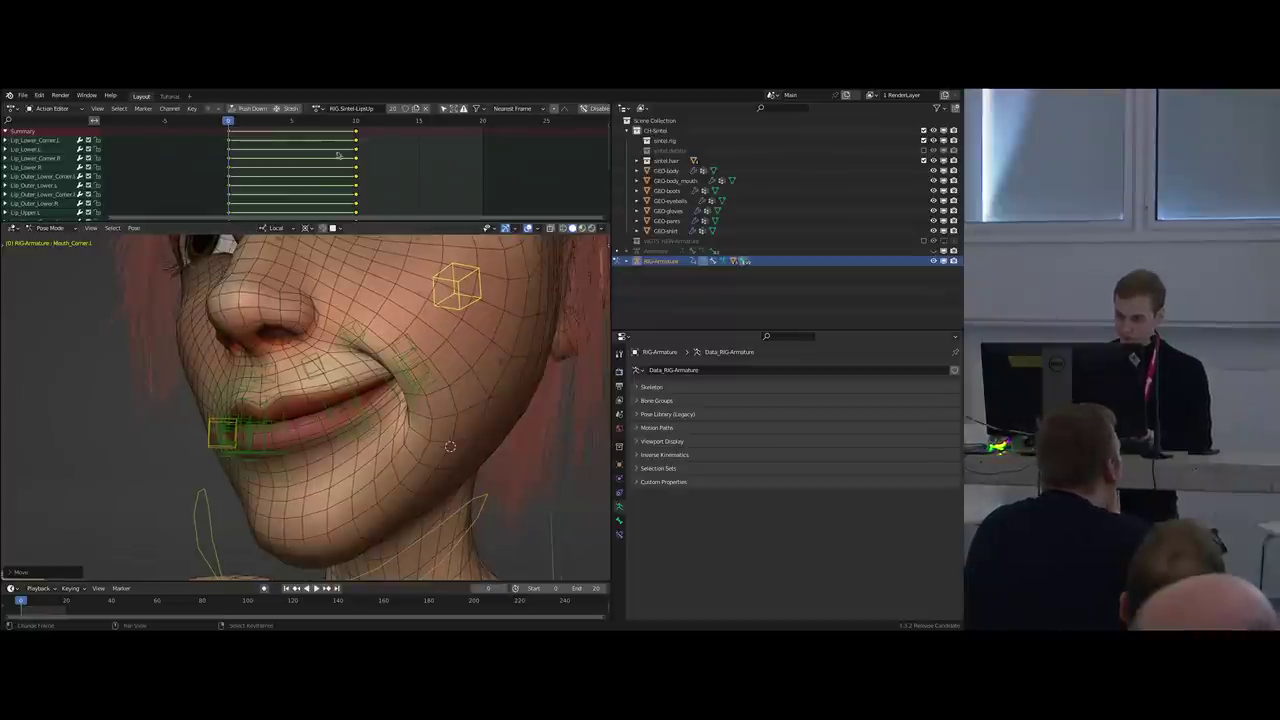
Unlink the current action and create a new one named RIG.Sintel_LipsUp+Wide.
left_click(416, 109)
left_click(413, 108)
left_click(328, 108)
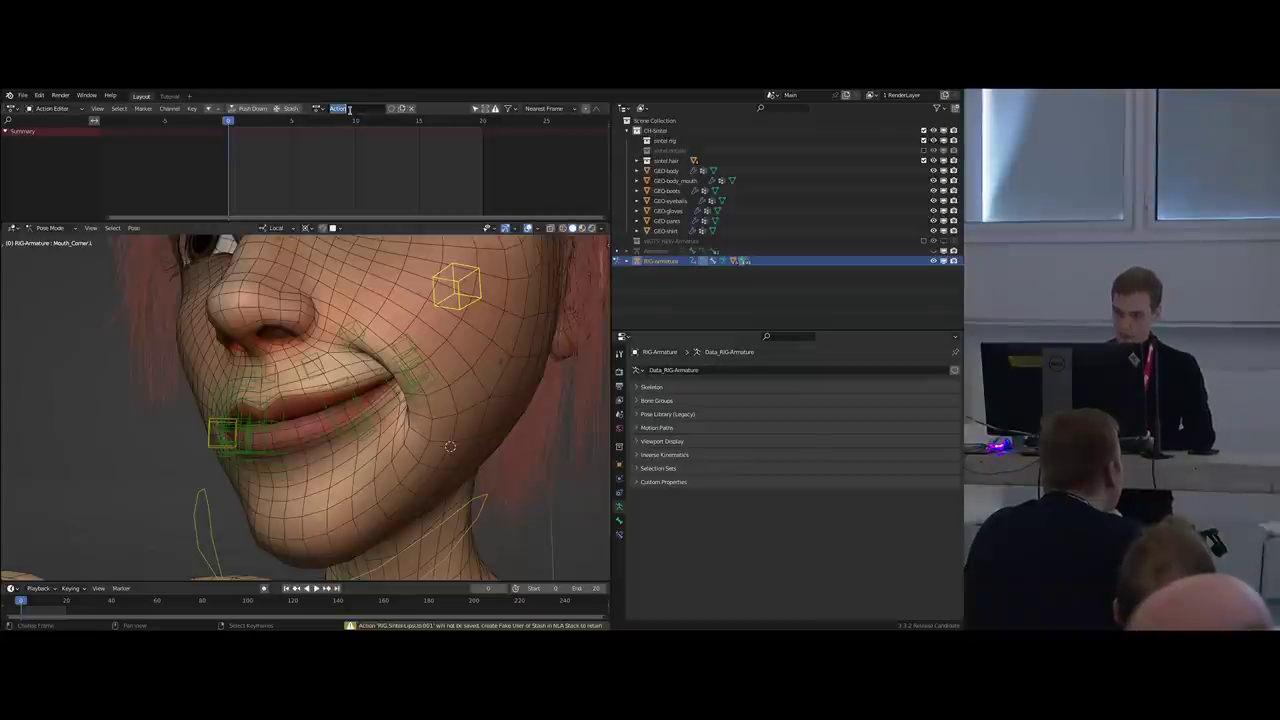
type("RIG-Sintel_L")
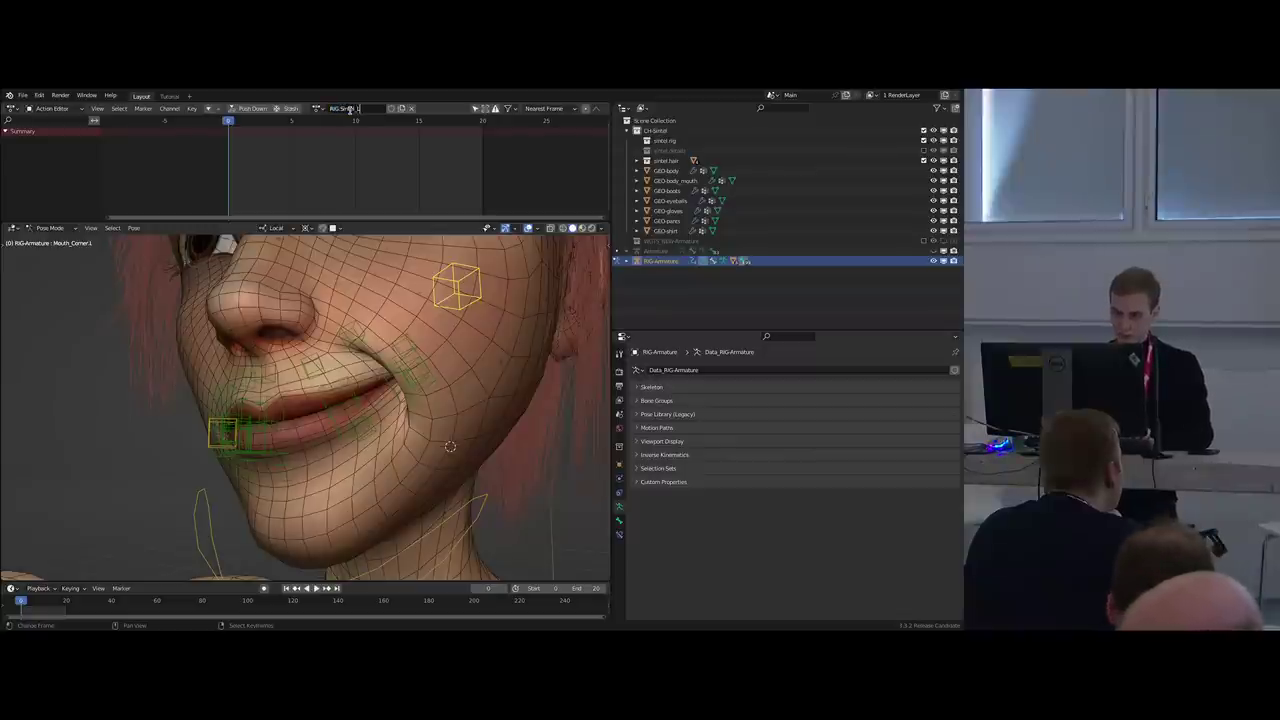
type("ipsUp+")
key("Return")
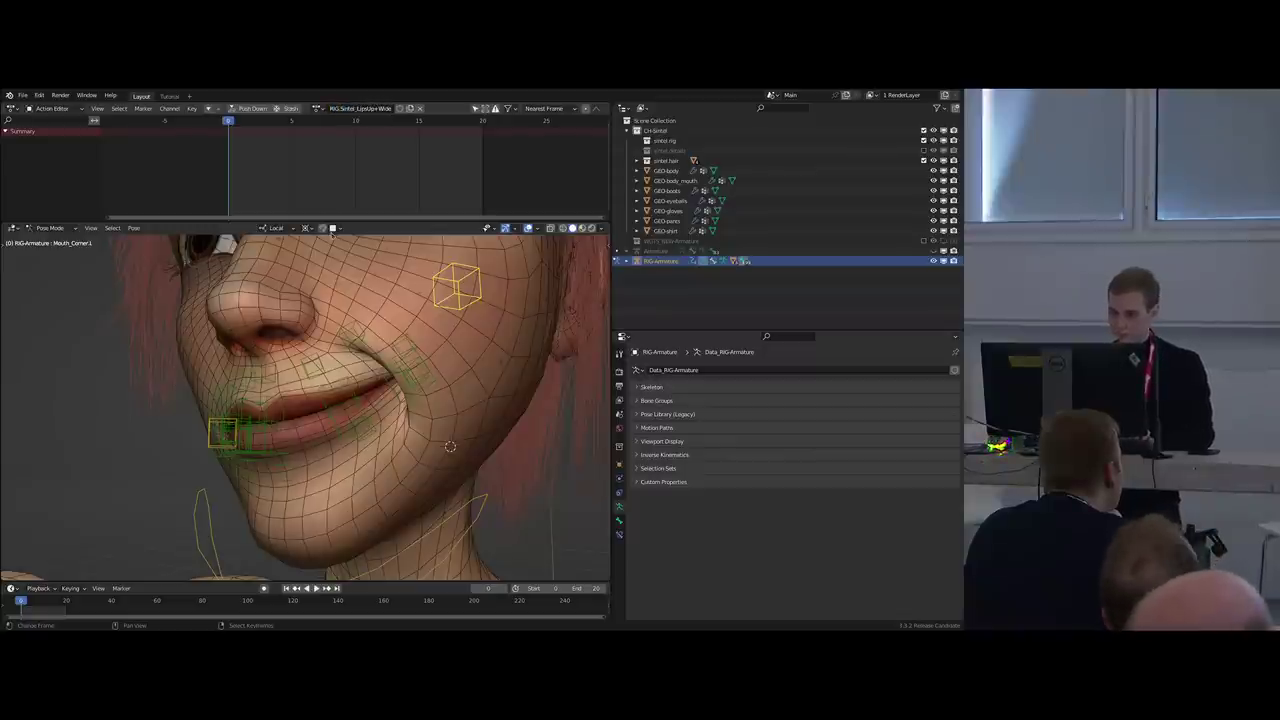
Select the control bones around the left lip corner and shift them to correct the combined smile shape.
middle_click_drag(382, 335, 394, 339)
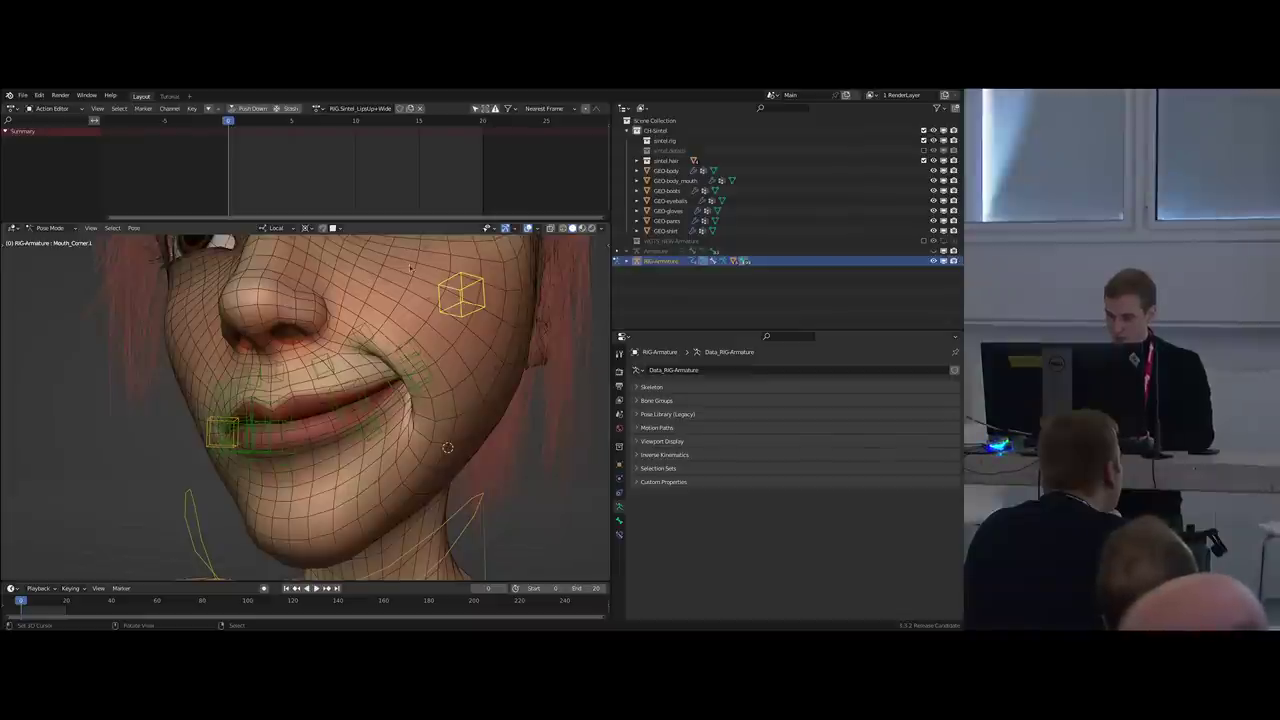
middle_click_drag(410, 268, 448, 303)
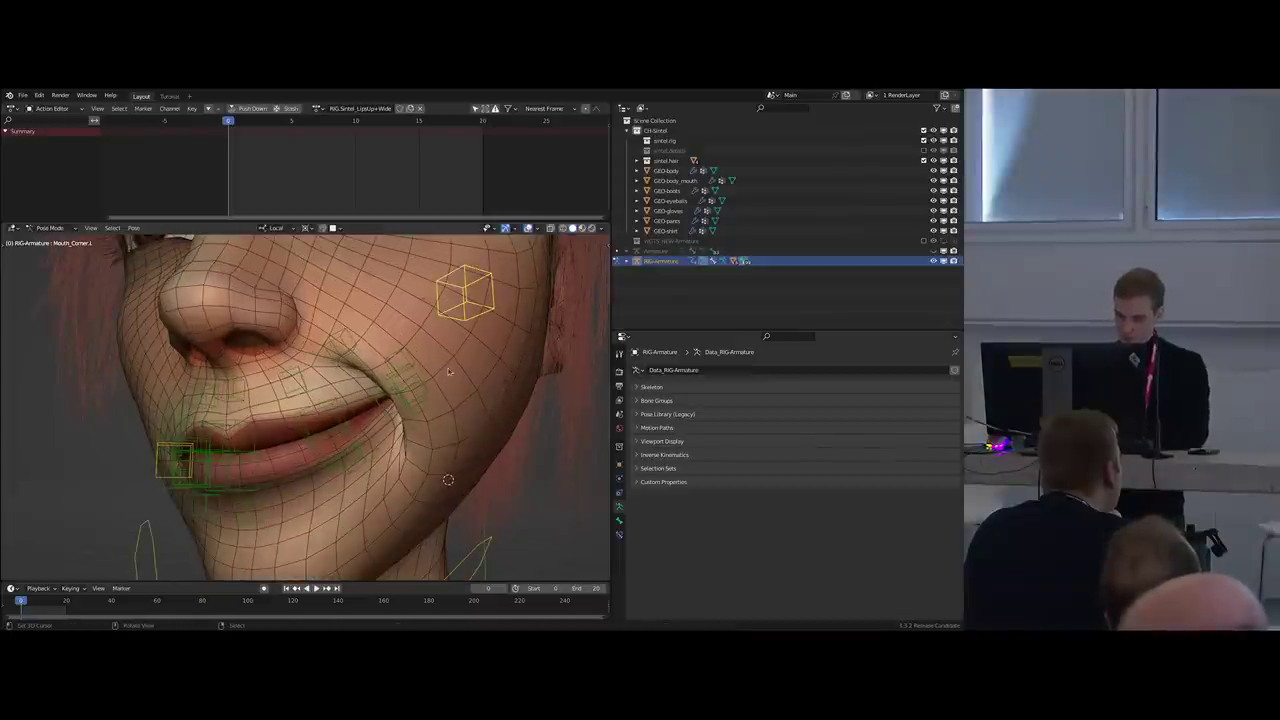
middle_click_drag(449, 371, 452, 345)
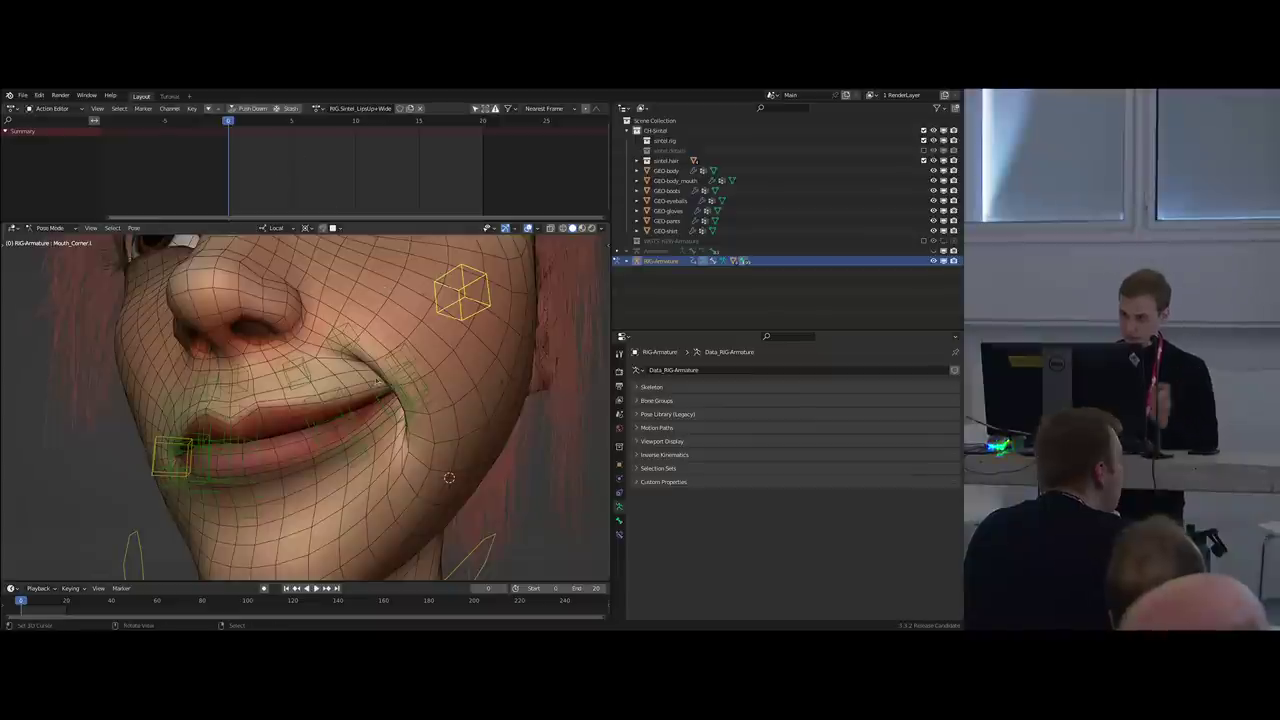
left_click(398, 408)
right_click(375, 392, "shift")
middle_click_drag(375, 392, 345, 392)
key("g")
left_click(390, 370)
right_click(405, 390, "shift")
key("g")
left_click(400, 380)
scroll(383, 391, "up", 2)
key("g")
left_click(368, 382)
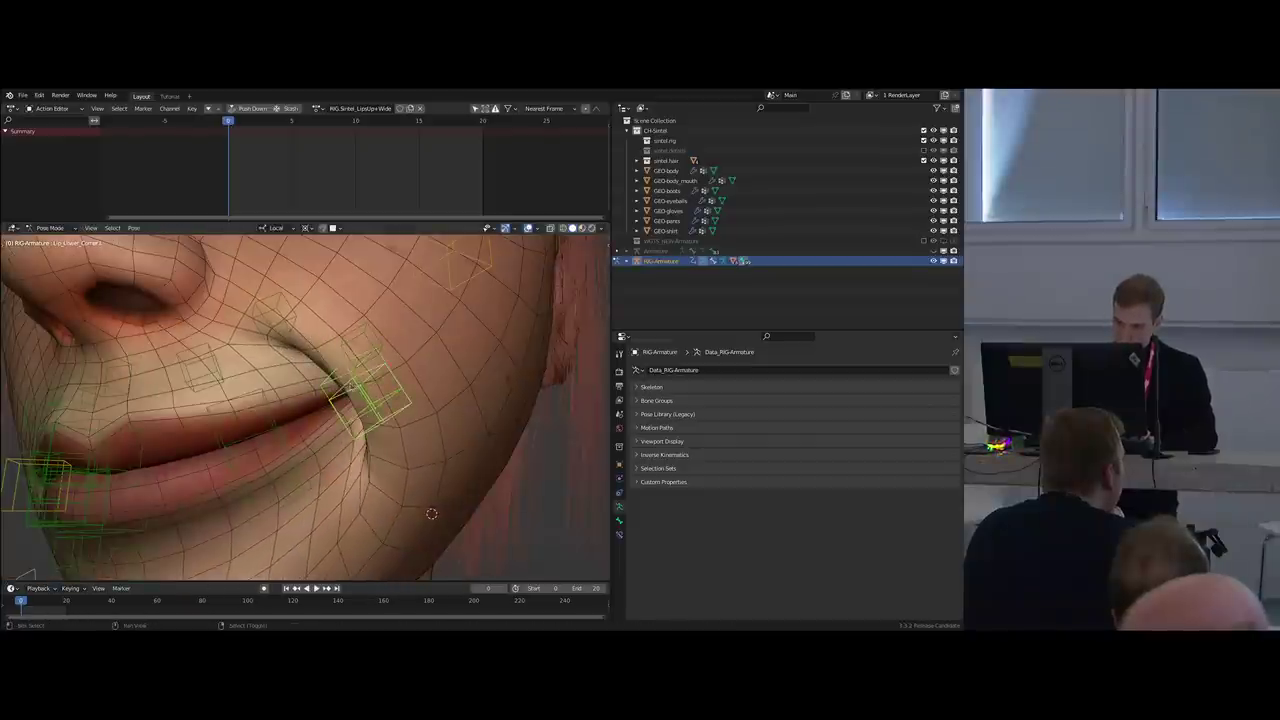
Pull the outer and inner lip corner bones on the character's left side inward, adjusting the cheek crease.
key("g")
left_click(386, 385)
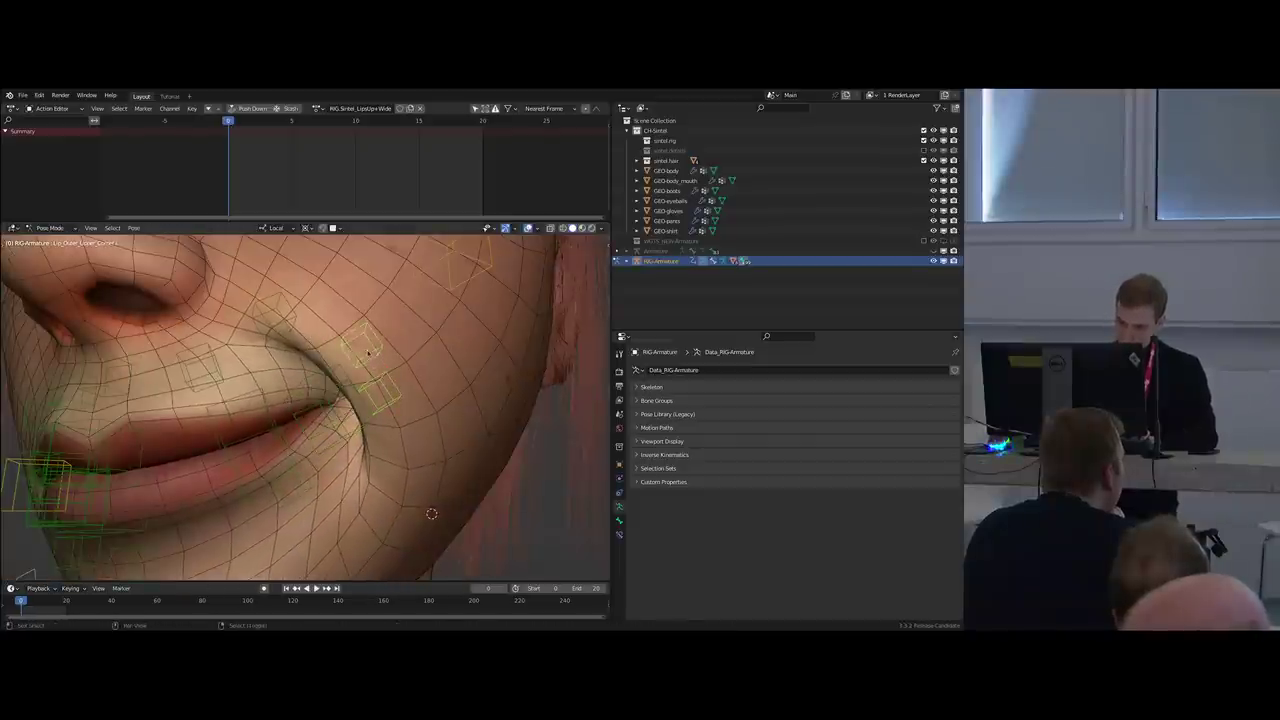
key("g")
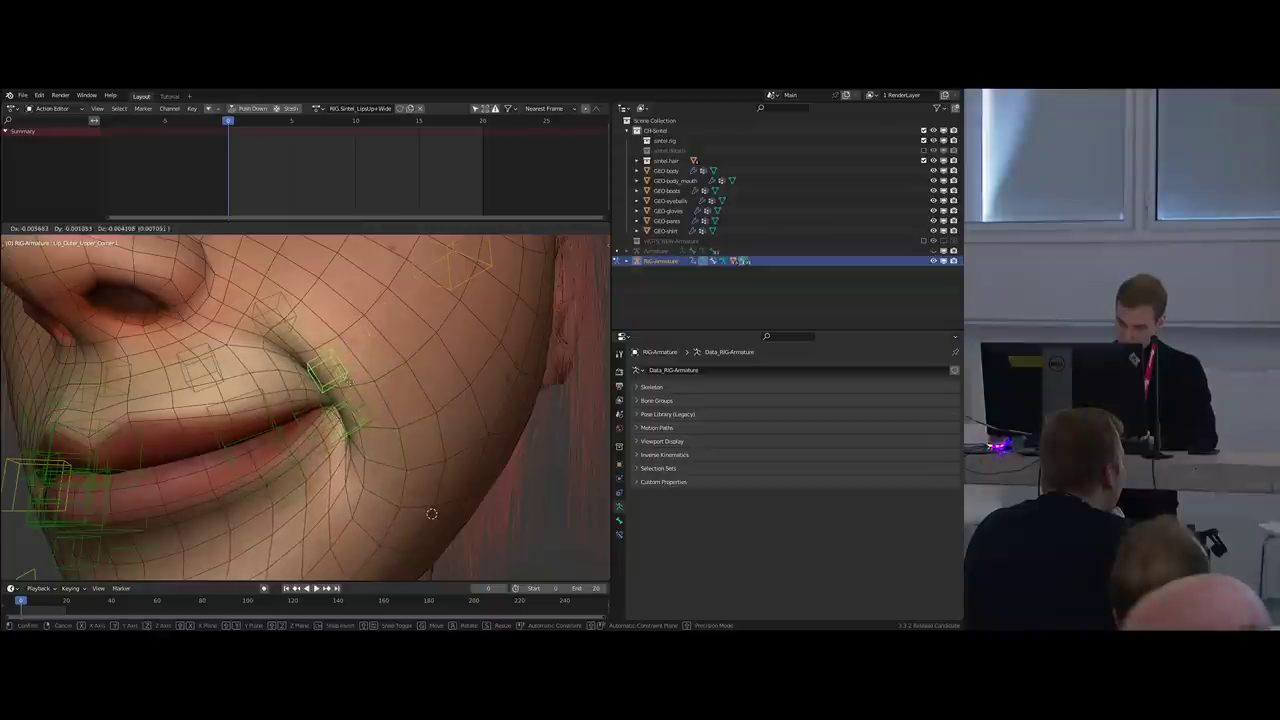
left_click(356, 386)
right_click(355, 389)
key("g")
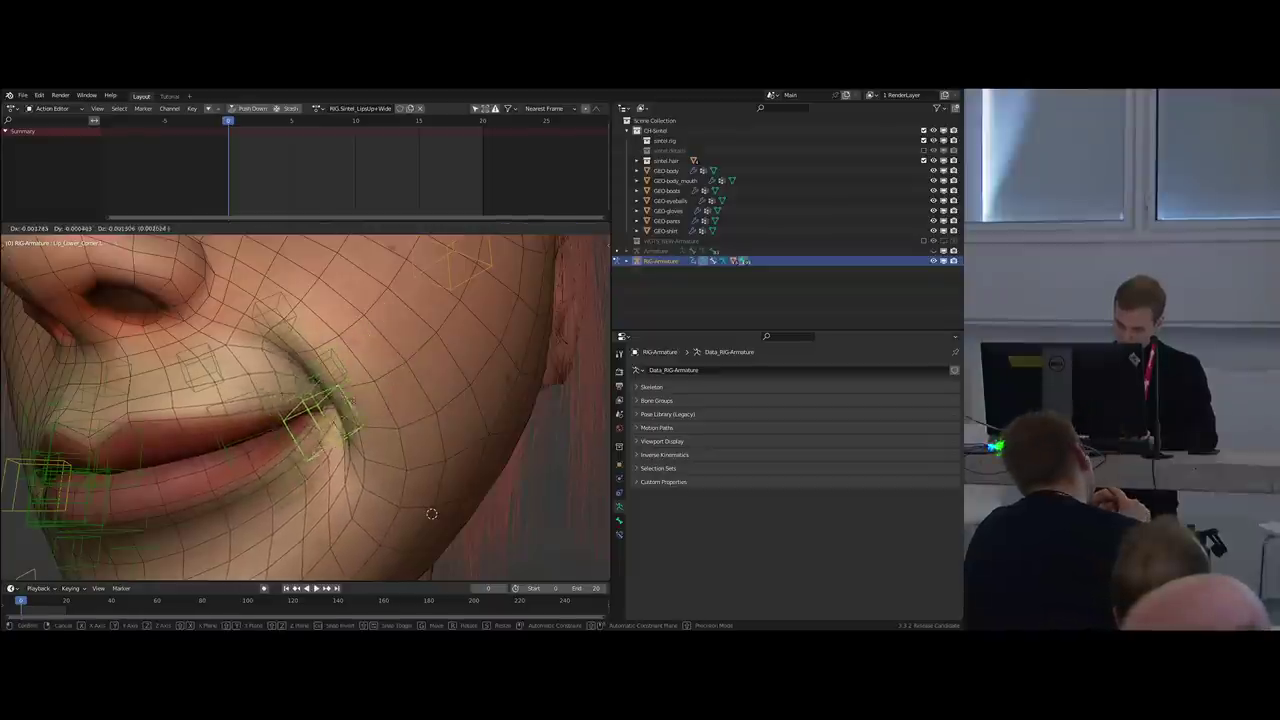
left_click(354, 389)
scroll(354, 388, "down", 1)
key("g")
left_click(354, 388)
middle_click_drag(354, 388, 404, 357, "shift")
Move Lip_Lower.L and Lip_Upper.L, rotating the upper one, to match the adjusted left corner.
right_click(324, 396)
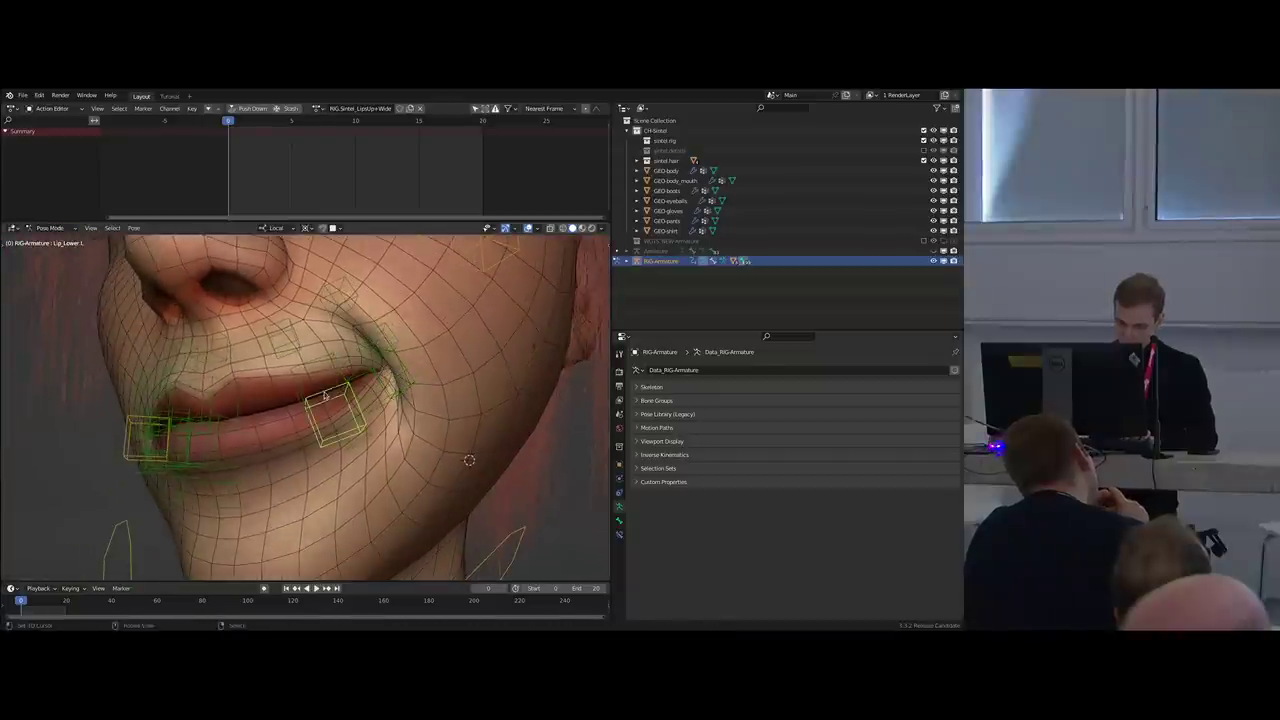
key("g")
left_click(307, 408)
right_click(304, 402)
key("g")
left_click(285, 400)
key("r")
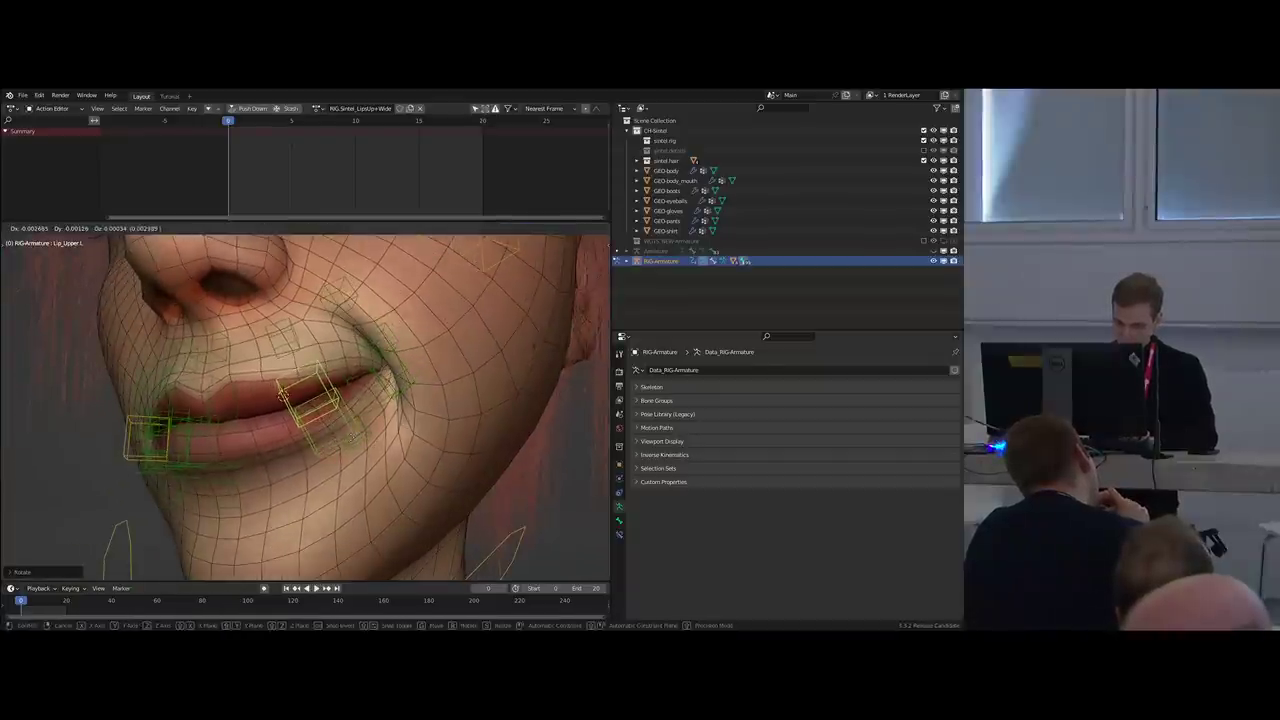
left_click(352, 437)
Select Mouth_Corner.L and mirror its raised, widened position onto Mouth_Corner.R.
scroll(345, 430, "down", 2)
middle_click_drag(338, 428, 363, 413)
left_click_drag(306, 339, 397, 436)
middle_click_drag(354, 386, 442, 328)
left_click(447, 318)
key("g")
left_click(446, 321)
Box-select the corrected left-side lip bones and mirror their pose onto the right side of the mouth.
key("alt+a")
key("b")
left_click_drag(302, 315, 398, 487)
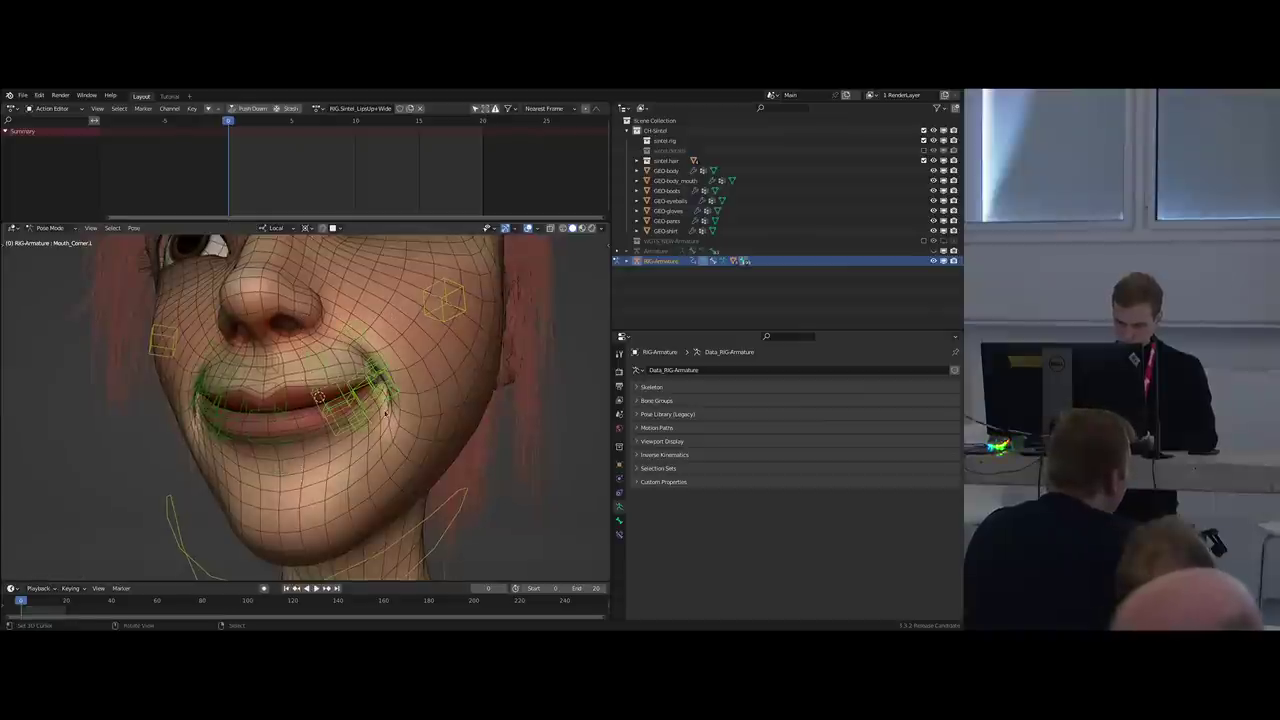
key("g")
left_click(398, 486)
key("ctrl+shift+m")
middle_click_drag(398, 486, 440, 480)
scroll(440, 480, "up", 2)
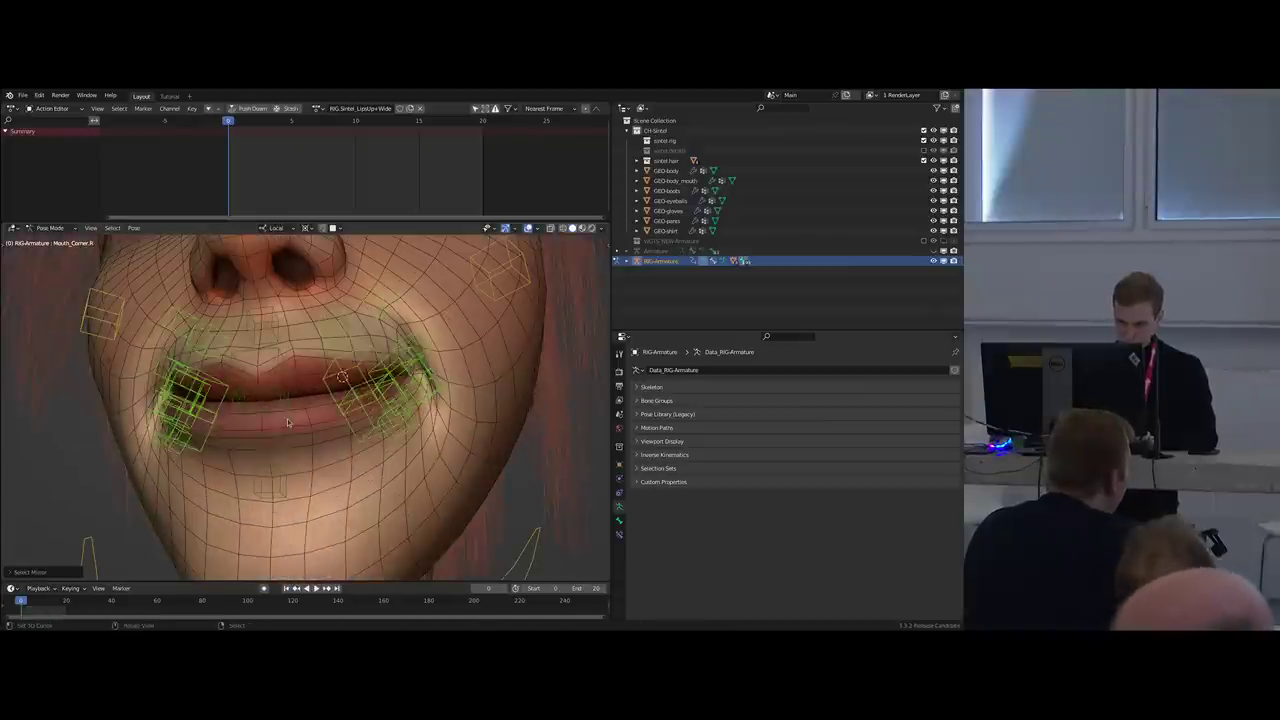
key("g")
left_click(440, 480)
Reposition Lip_Lower_Mid and Lip_Upper_Mid from a side view to refine the middle of the lips.
left_click(245, 422)
middle_click_drag(245, 422, 120, 426)
key("g")
left_click(291, 424)
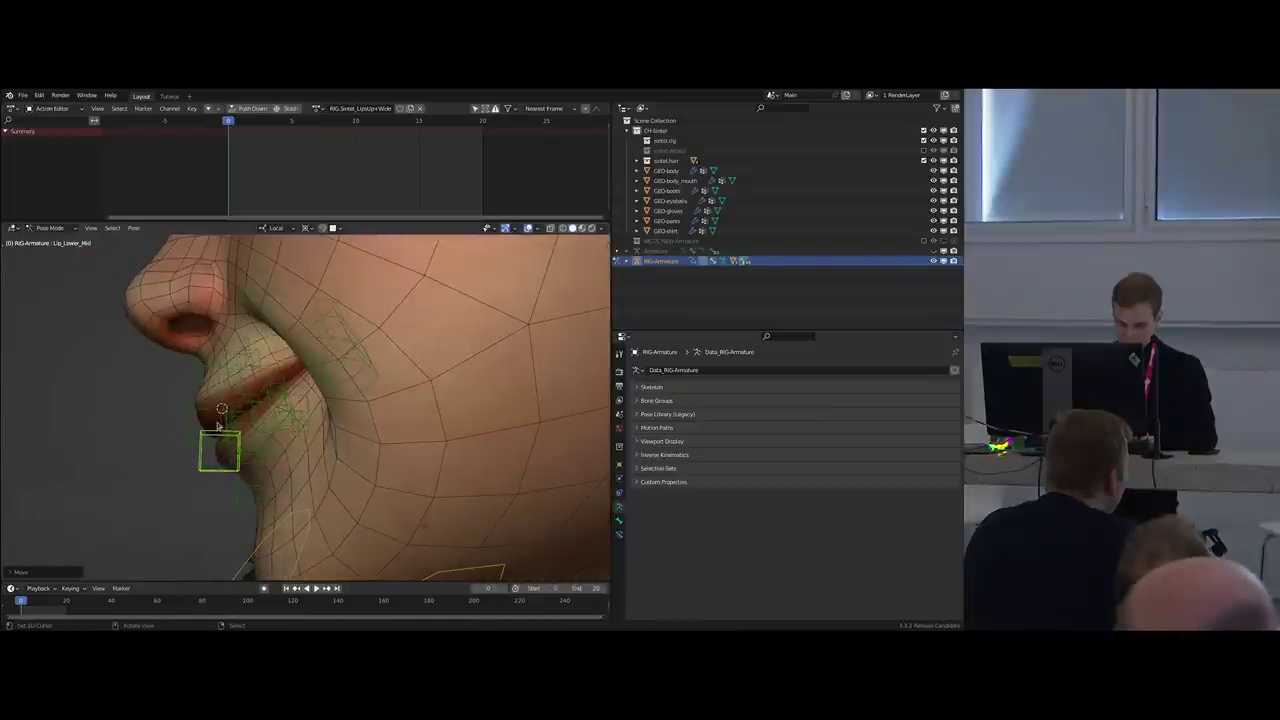
left_click(220, 426)
key("g")
left_click(228, 426)
key("r")
key("Escape")
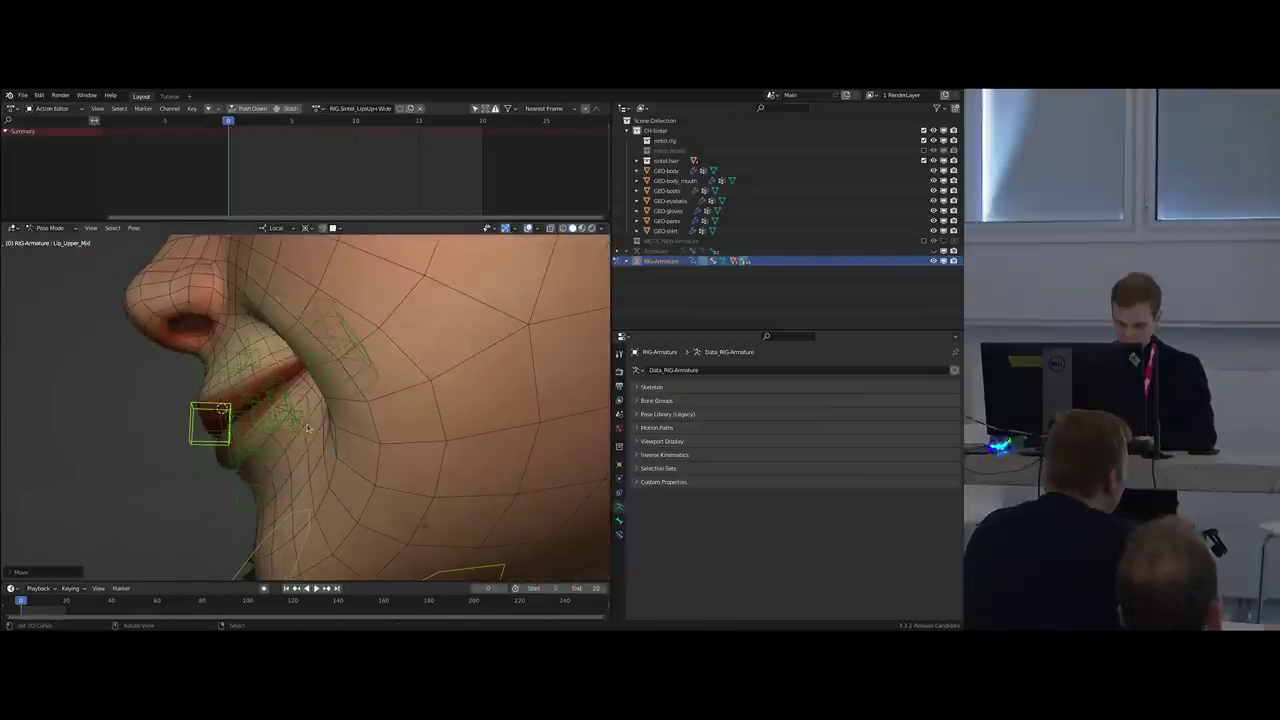
Rotate Lip_Upper_Mid about its X axis and reposition it from the side view.
key("r")
key("x")
left_click(334, 442)
key("g")
left_click(338, 442)
Select Lip_Upper.L and rotate it freely to smooth the left side of the upper lip.
middle_click_drag(255, 420, 338, 404)
right_click(363, 406)
key("r")
key("r")
left_click(365, 406)
Box-select the left-side lip bones and mirror their refined pose onto the right side.
scroll(363, 406, "down", 3)
key("b")
left_click_drag(294, 352, 414, 460)
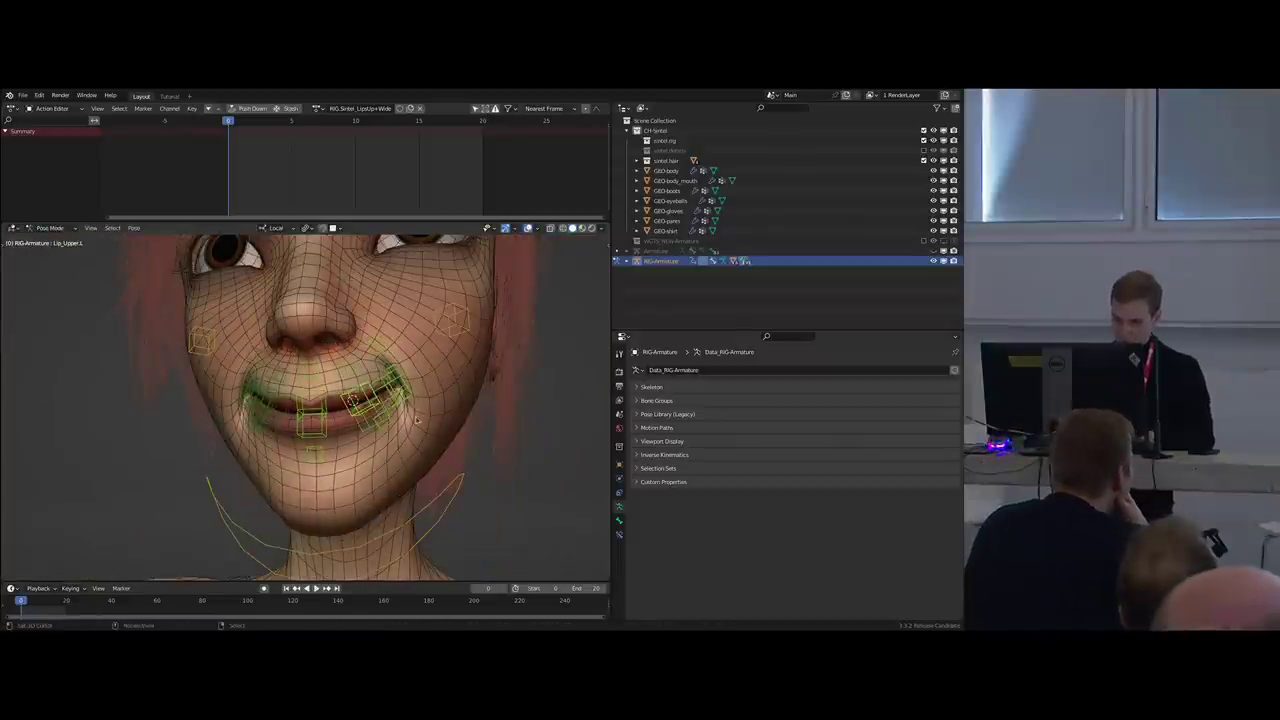
key("ctrl+shift+m")
middle_click_drag(413, 411, 350, 328)
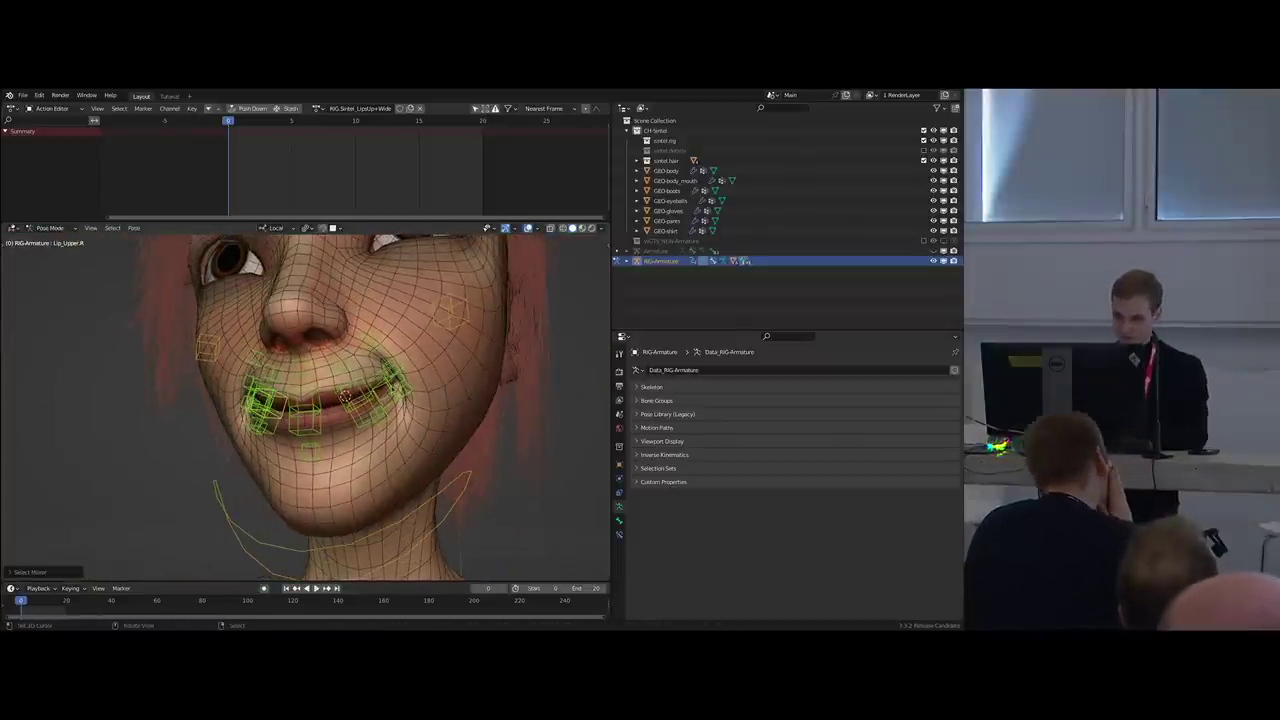
Keyframe the corrective lip pose at frame 10 and the cleared rest pose at frame 0 of the LipsUp+Wide action.
left_click(356, 124)
mouse_move(447, 368)
middle_mouse_down()
mouse_move(500, 378)
mouse_move(438, 378)
middle_mouse_up()
key("i")
key("alt+r")
key("alt+g")
key("i")
key("t")
left_click(293, 184)
Switch to the metarig, add a Rigify action slot and assign the LipsUp+Wide action to it.
middle_click_drag(425, 325, 448, 331)
key("shift+t")
scroll(820, 494, "down", 6)
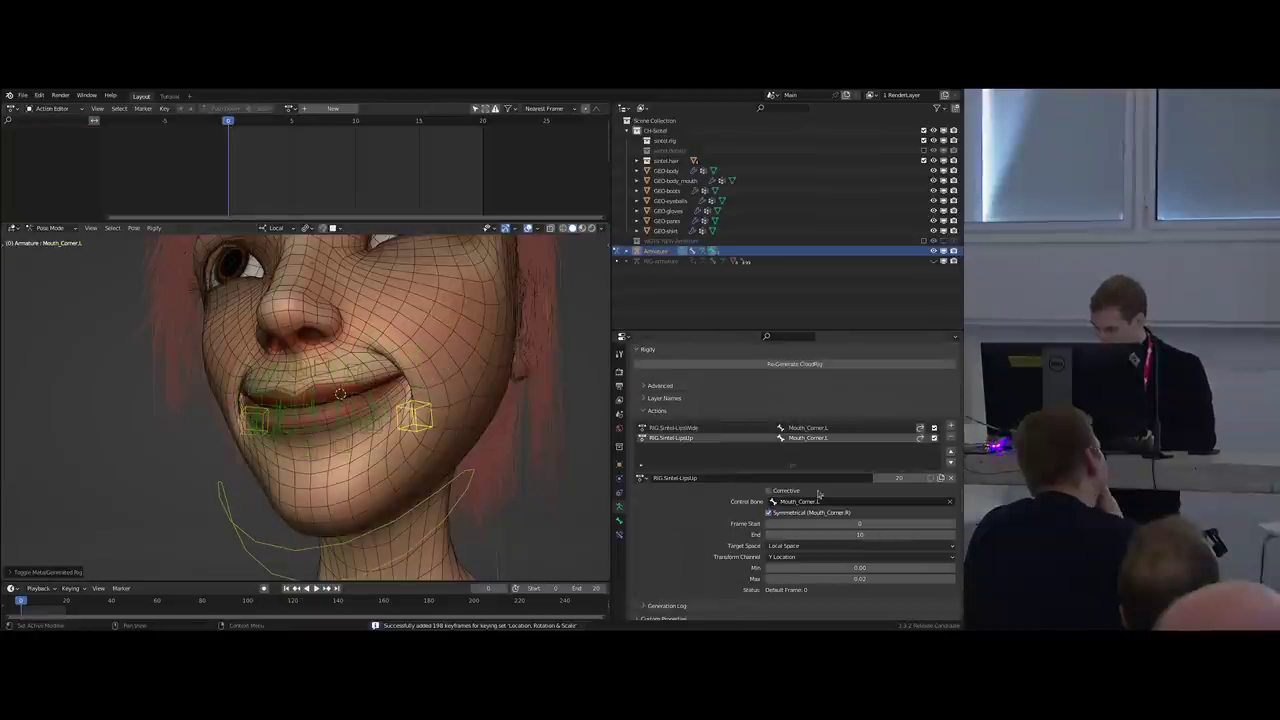
left_click(951, 427)
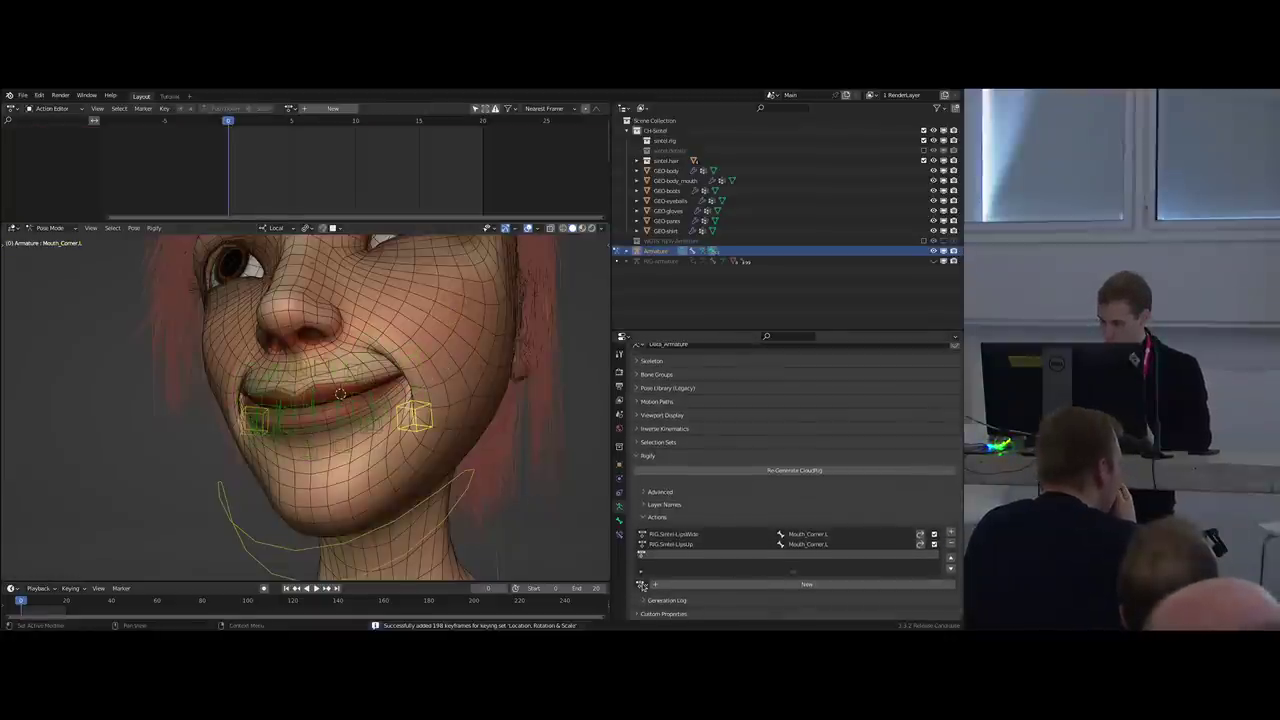
left_click(642, 586)
left_click(697, 519)
middle_click_drag(708, 515, 723, 470)
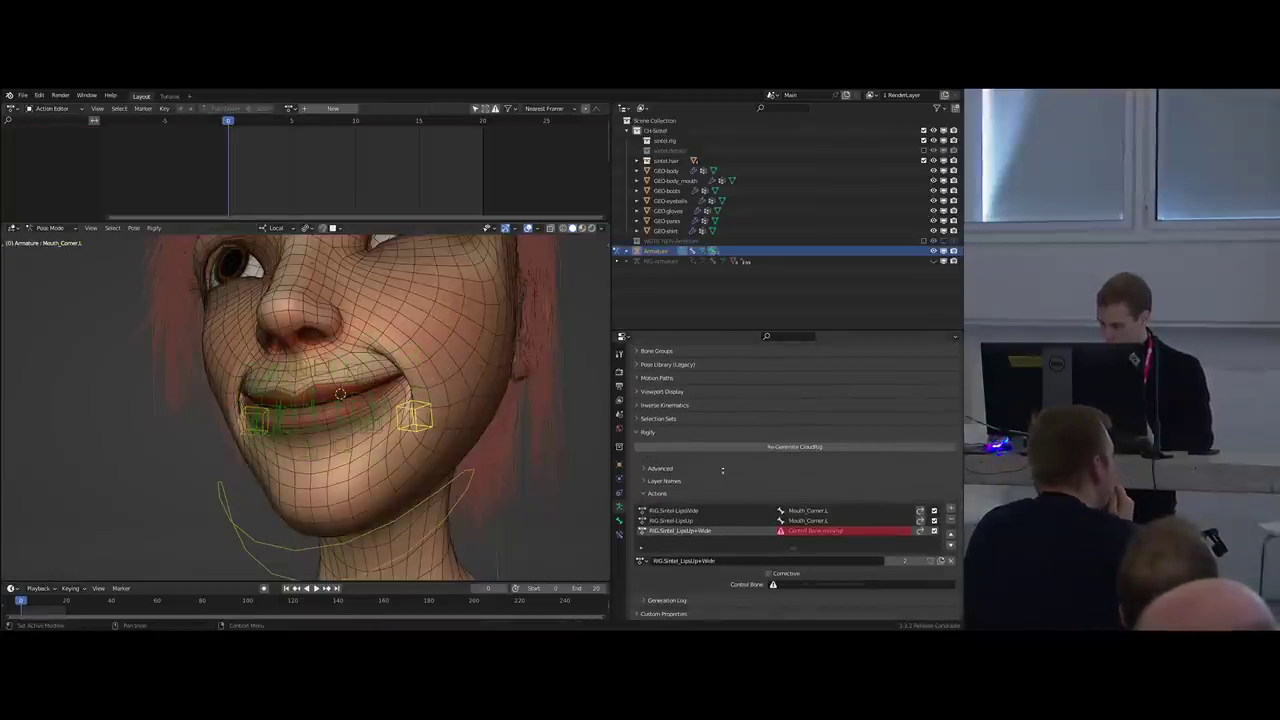
Try the LipsUp+Wide slot as corrective, then as a non-corrective action with HeelPivot.R as its control bone.
left_click(771, 575)
middle_click_drag(715, 583, 721, 508)
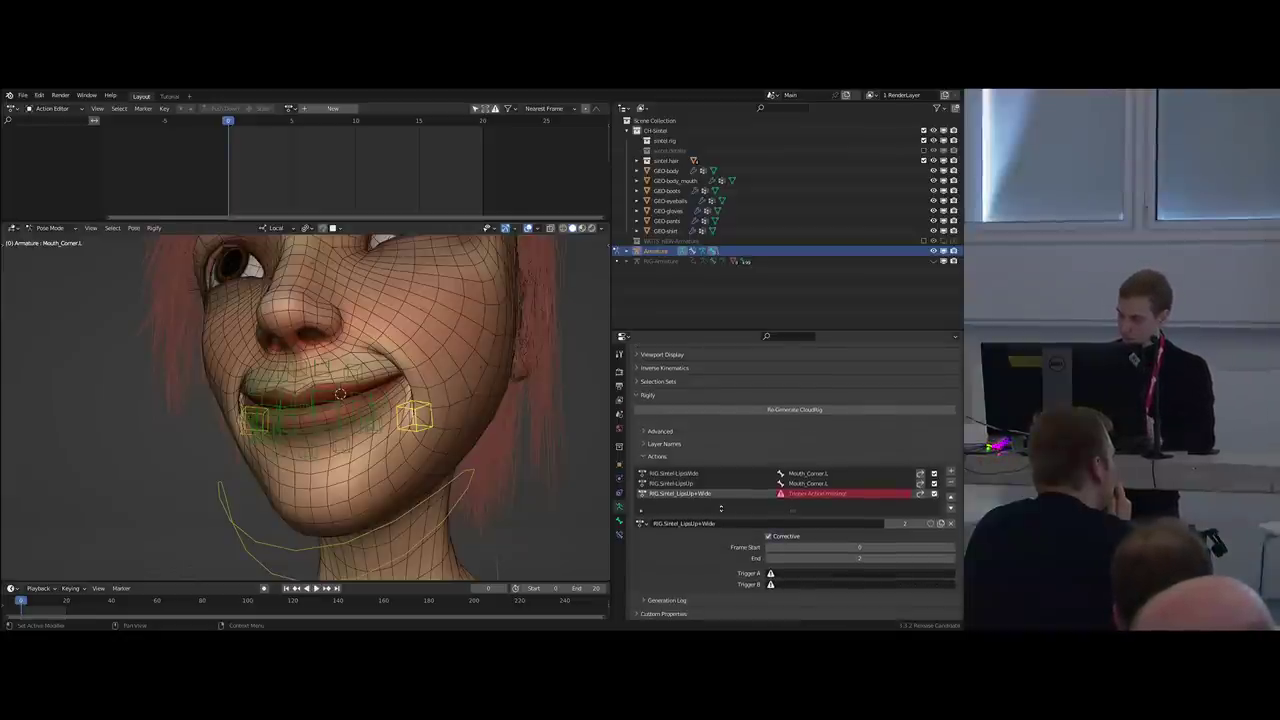
left_click(776, 537)
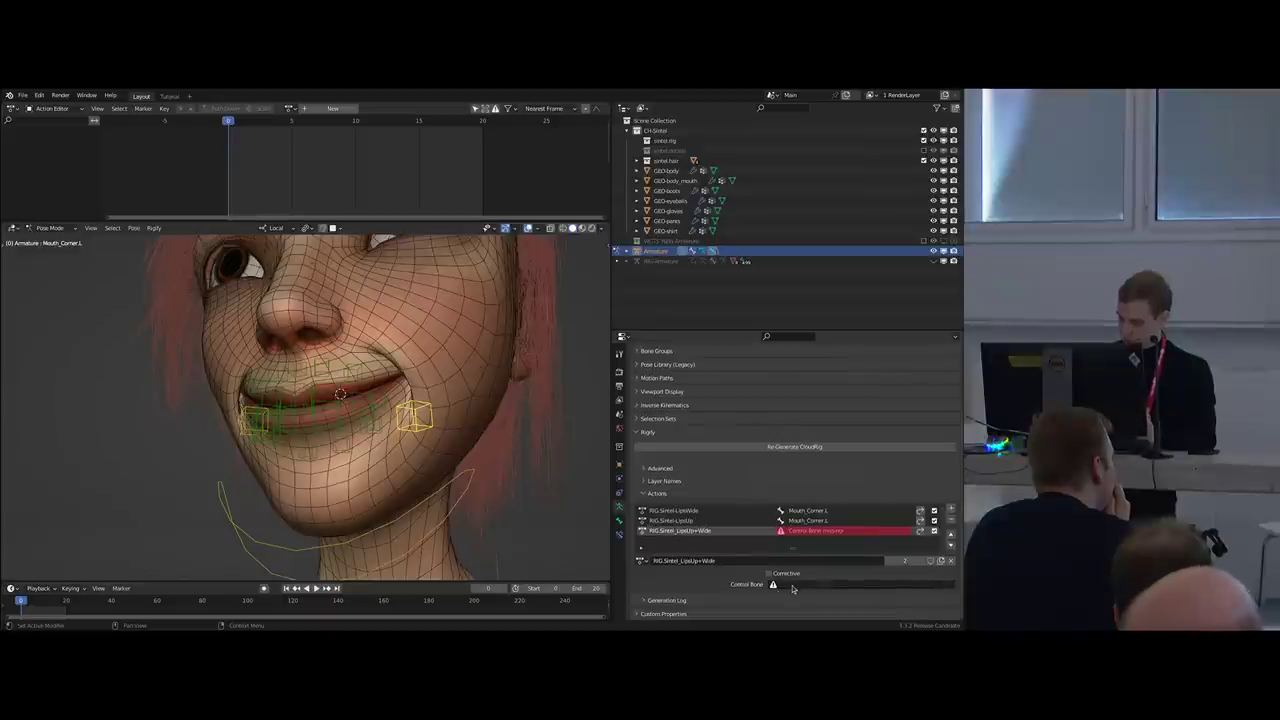
left_click(793, 588)
left_click(794, 499)
middle_click_drag(778, 545, 765, 456)
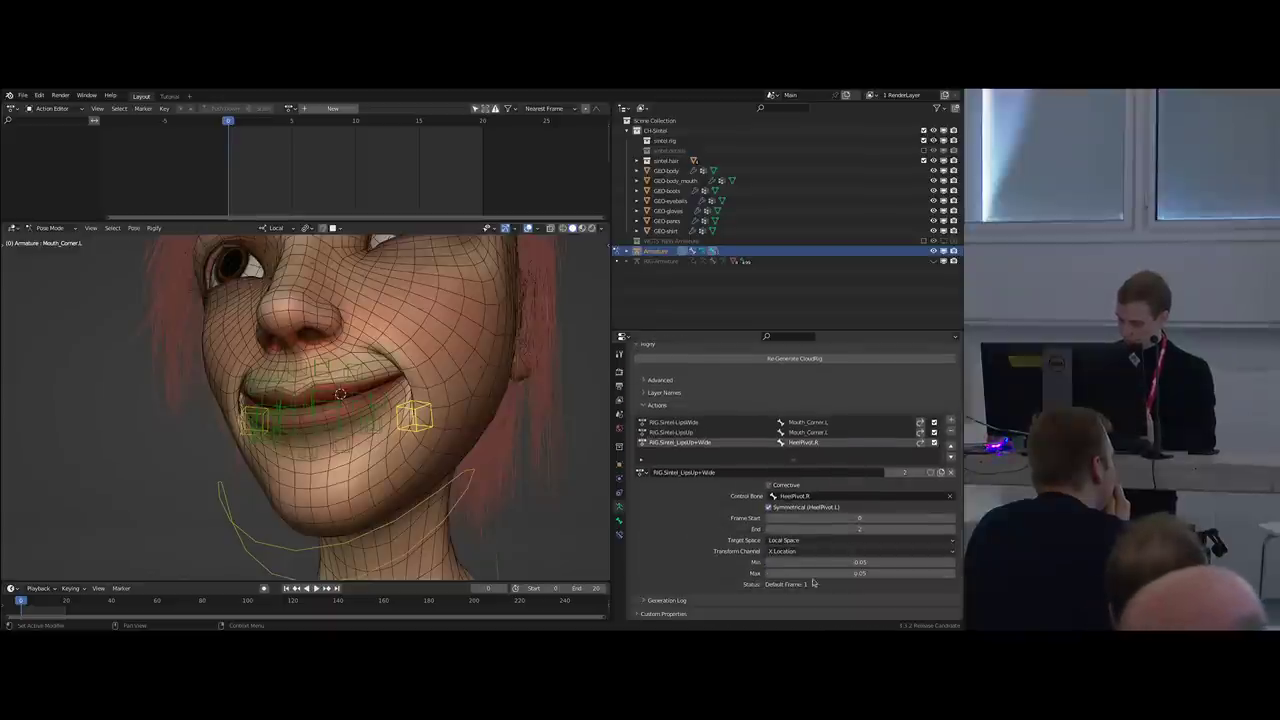
Mark the LipsUp+Wide slot as Corrective, with LipsUp as Trigger A and LipsWide as Trigger B.
left_click(770, 485)
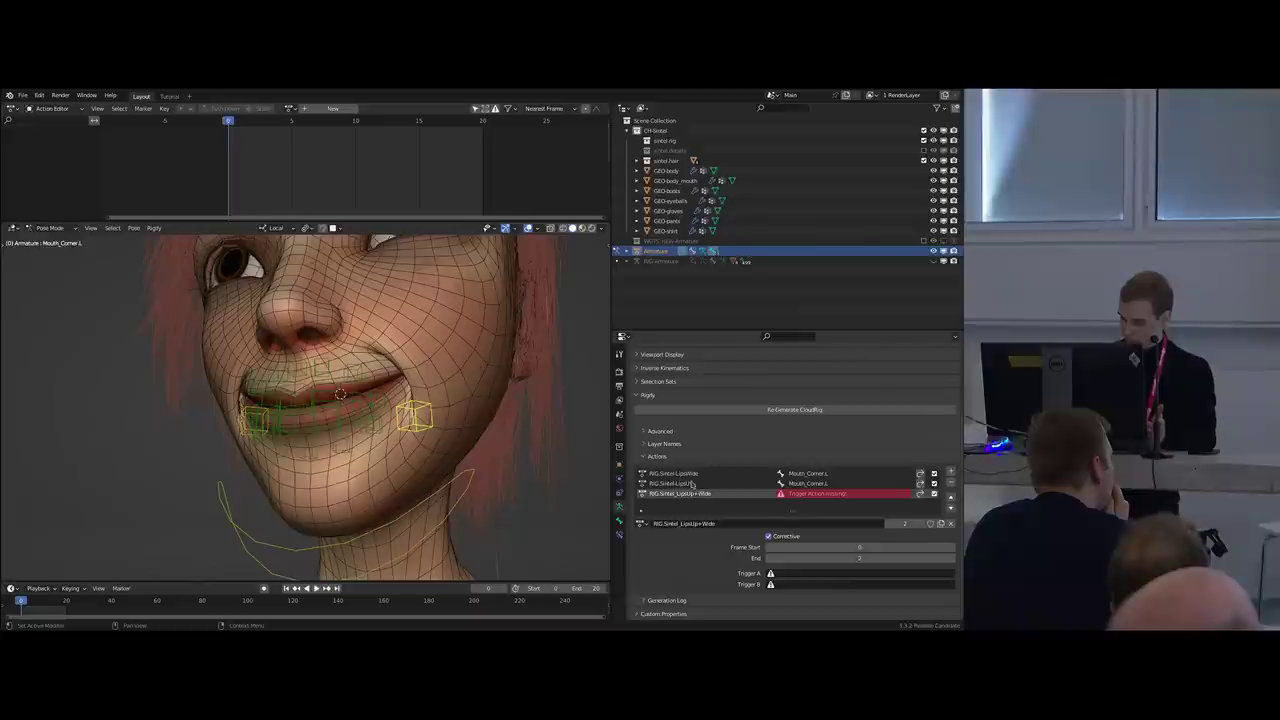
left_click(788, 573)
left_click(800, 469)
left_click(809, 588)
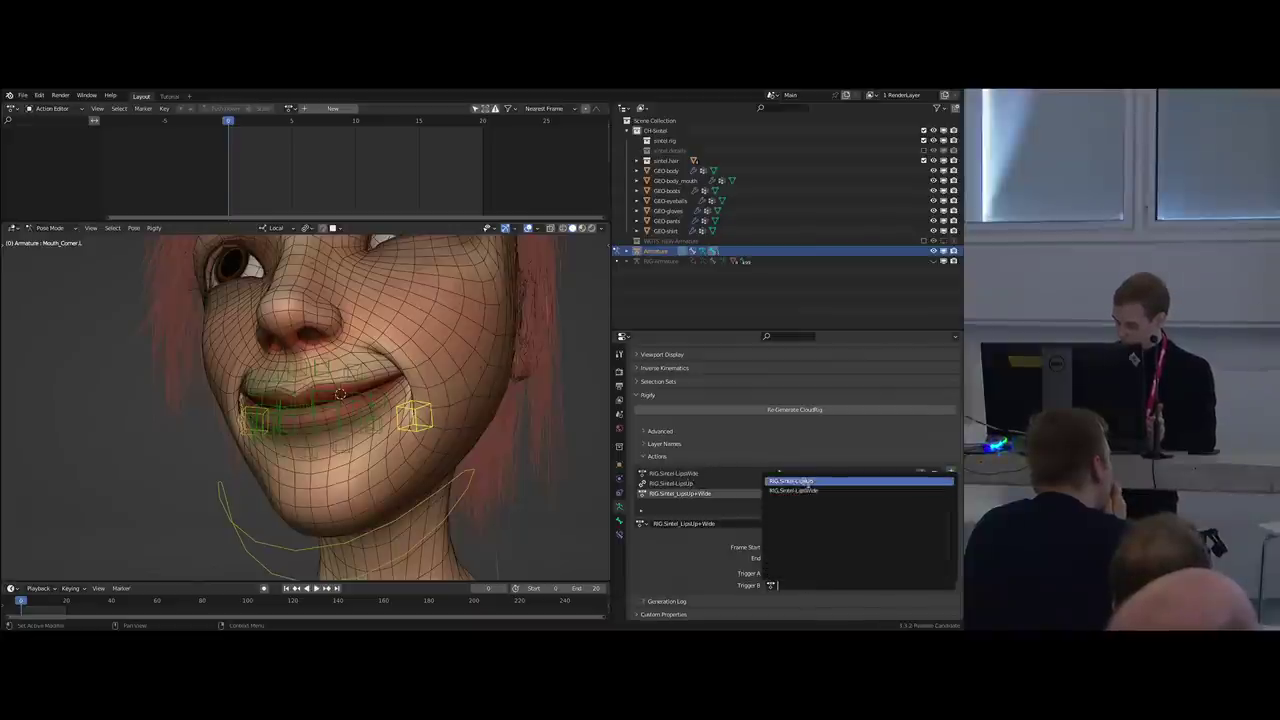
left_click(808, 491)
Regenerate the rig and move Mouth_Corner.L up and outward in Pose Mode to test the corrective.
middle_click_drag(539, 442, 440, 440)
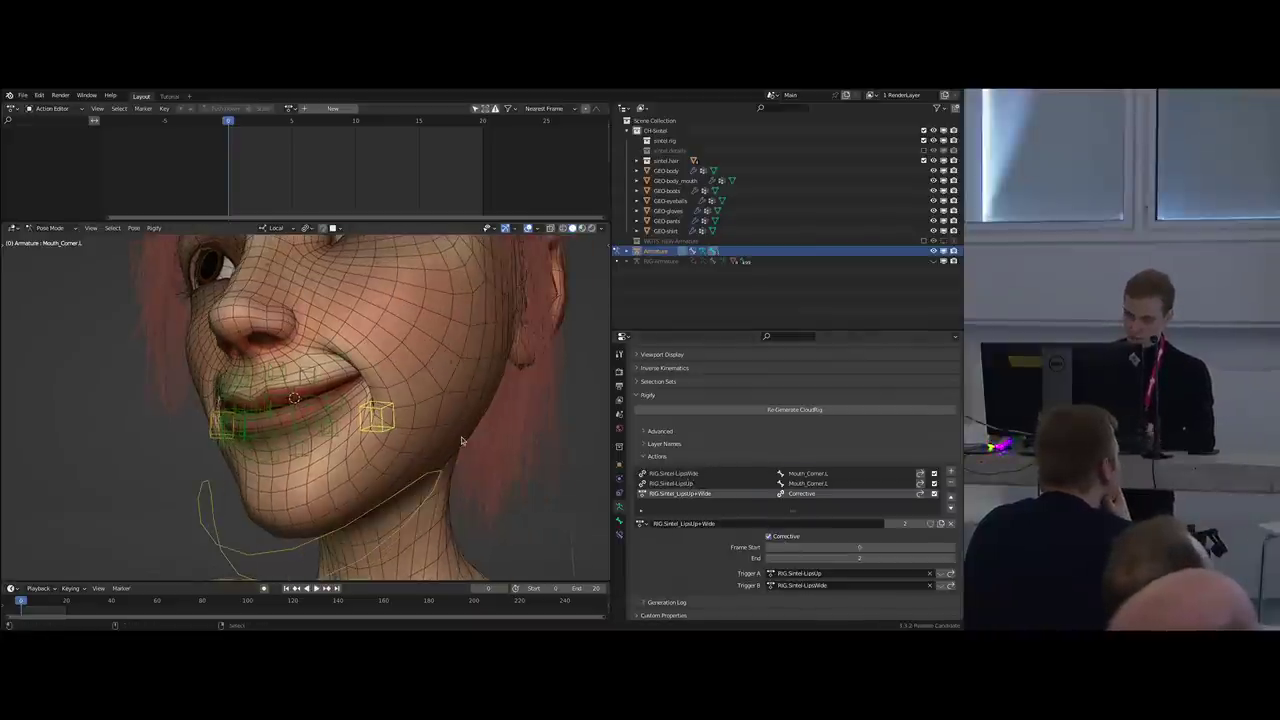
key("ctrl+alt+r")
key("ctrl+Tab")
left_click(354, 393)
scroll(324, 428, "up", 3)
key("g")
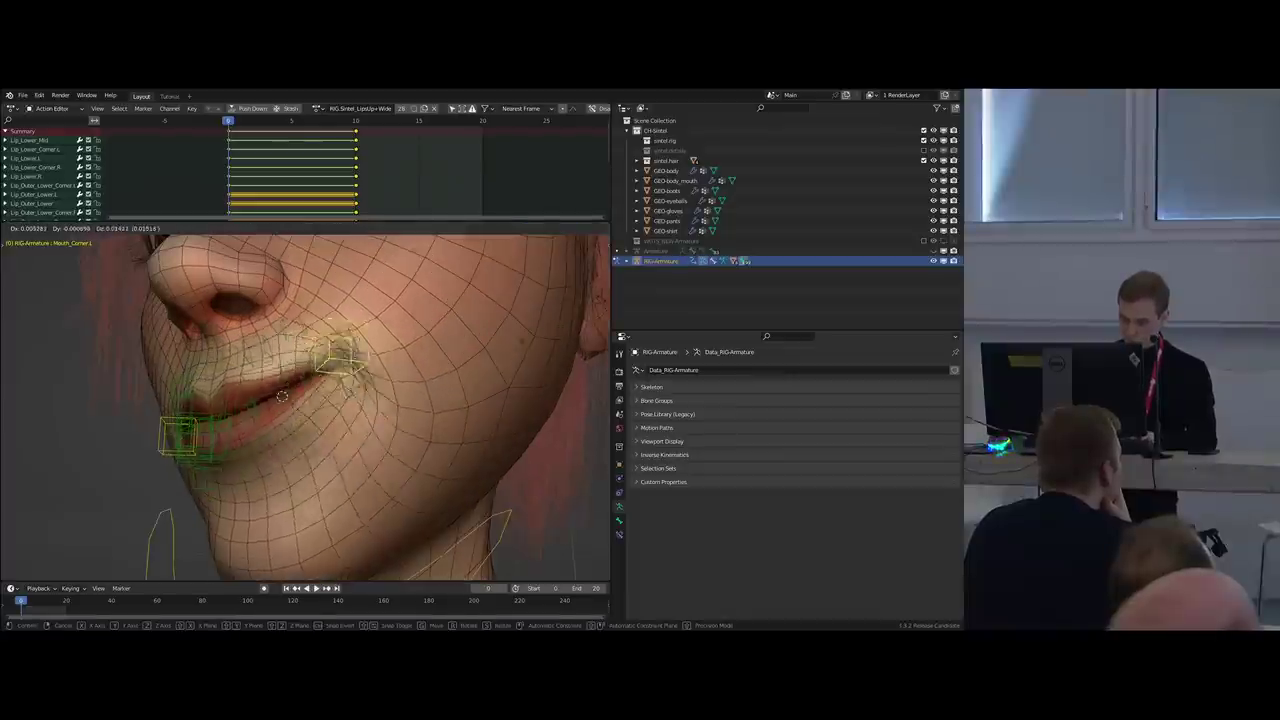
left_click(484, 290)
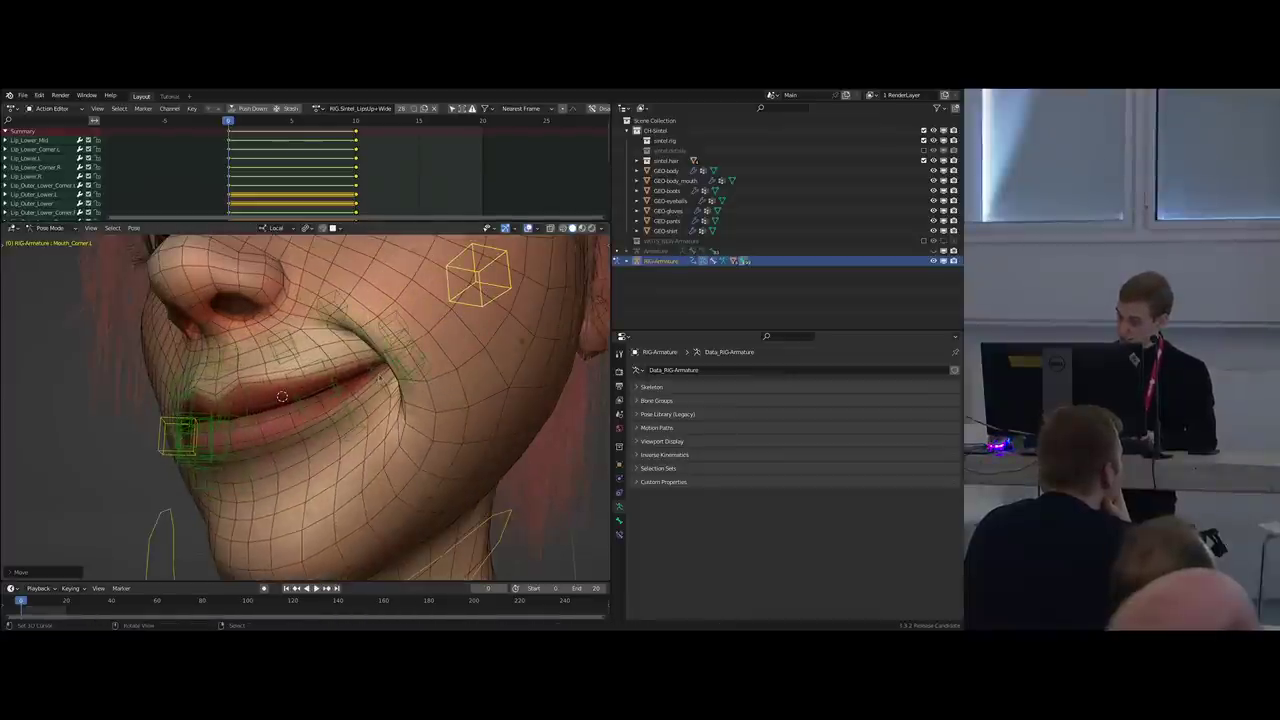
Select Lip_Upper_Corner.L and examine its LipsUp+Wide, LipsWide and LipsUp Action constraints.
left_click(379, 377)
left_click(620, 536)
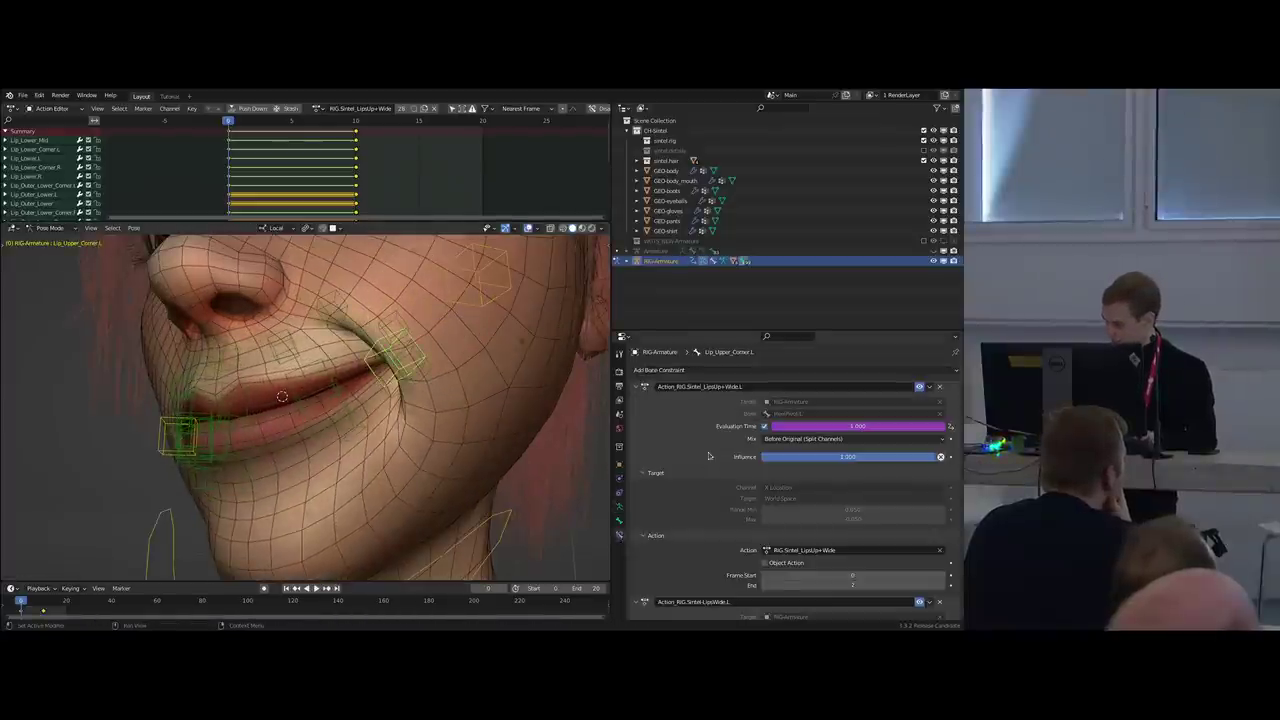
left_click(637, 387)
left_click(637, 400)
left_click(638, 414)
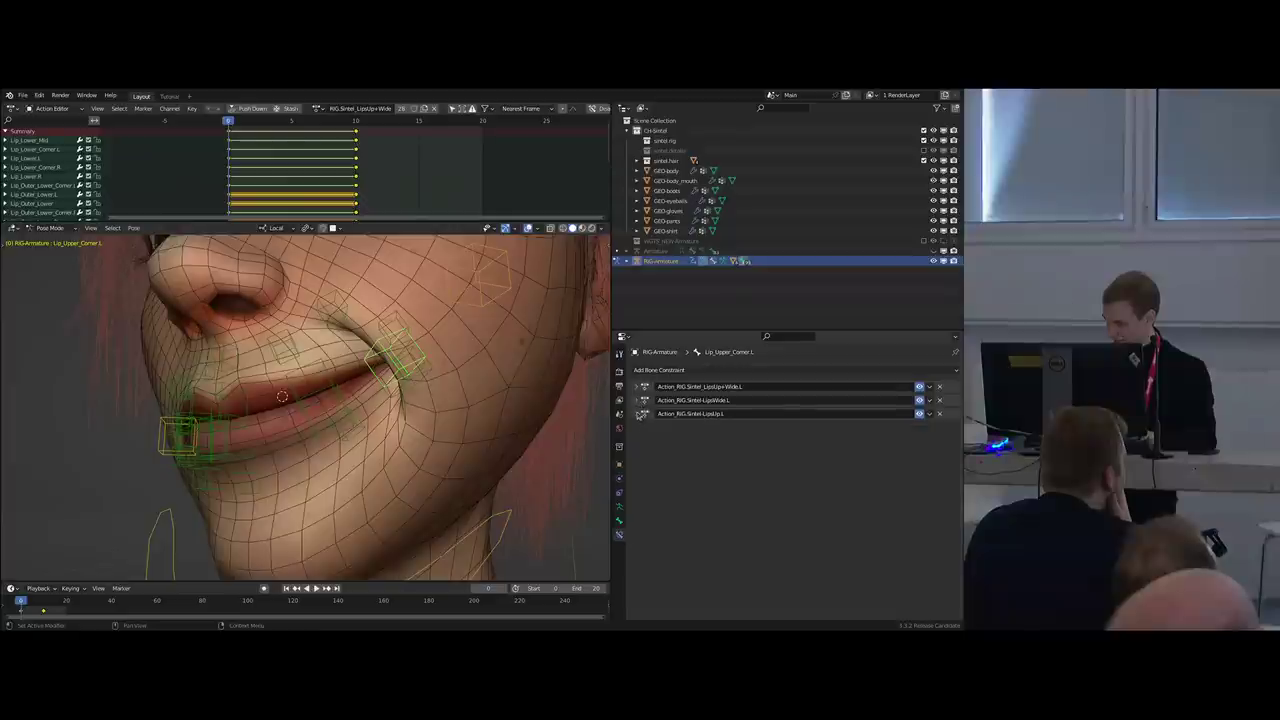
left_click(636, 387)
Return to the metarig's Rigify Actions, adjust the LipsUp+Wide slot's end frame and regenerate the rig.
key("shift+t")
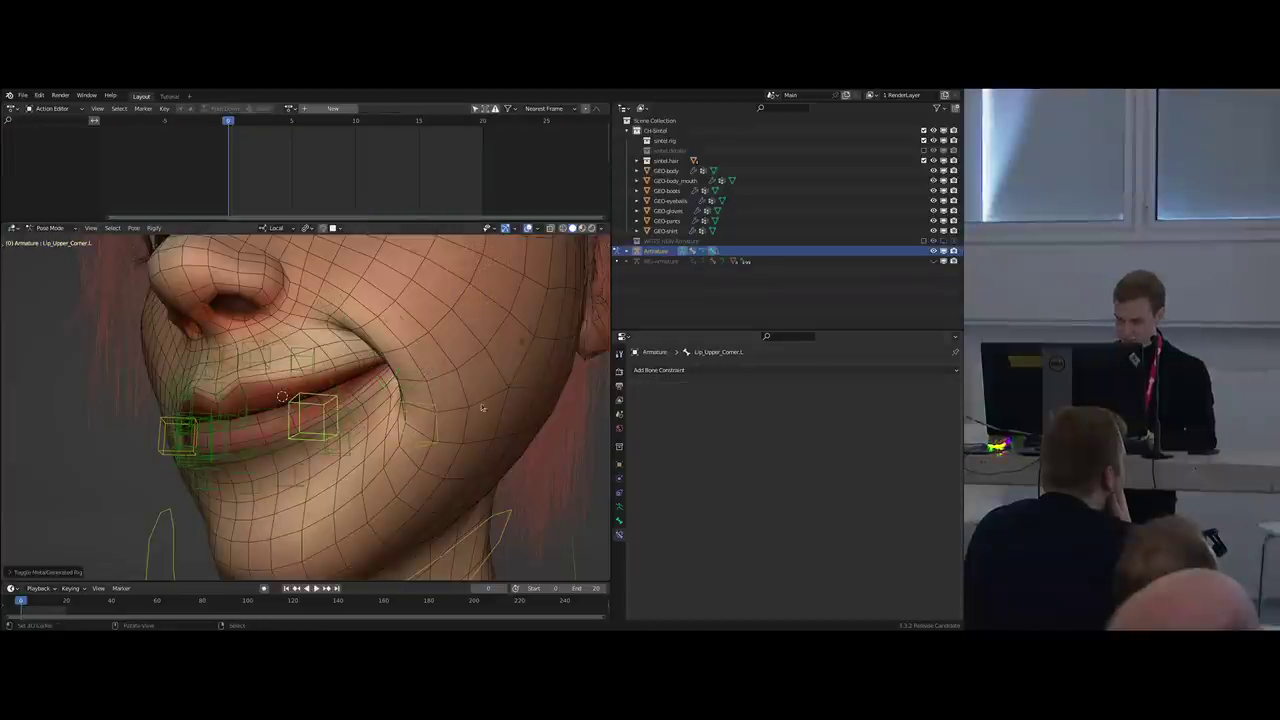
left_click(618, 510)
scroll(818, 553, "down", 2)
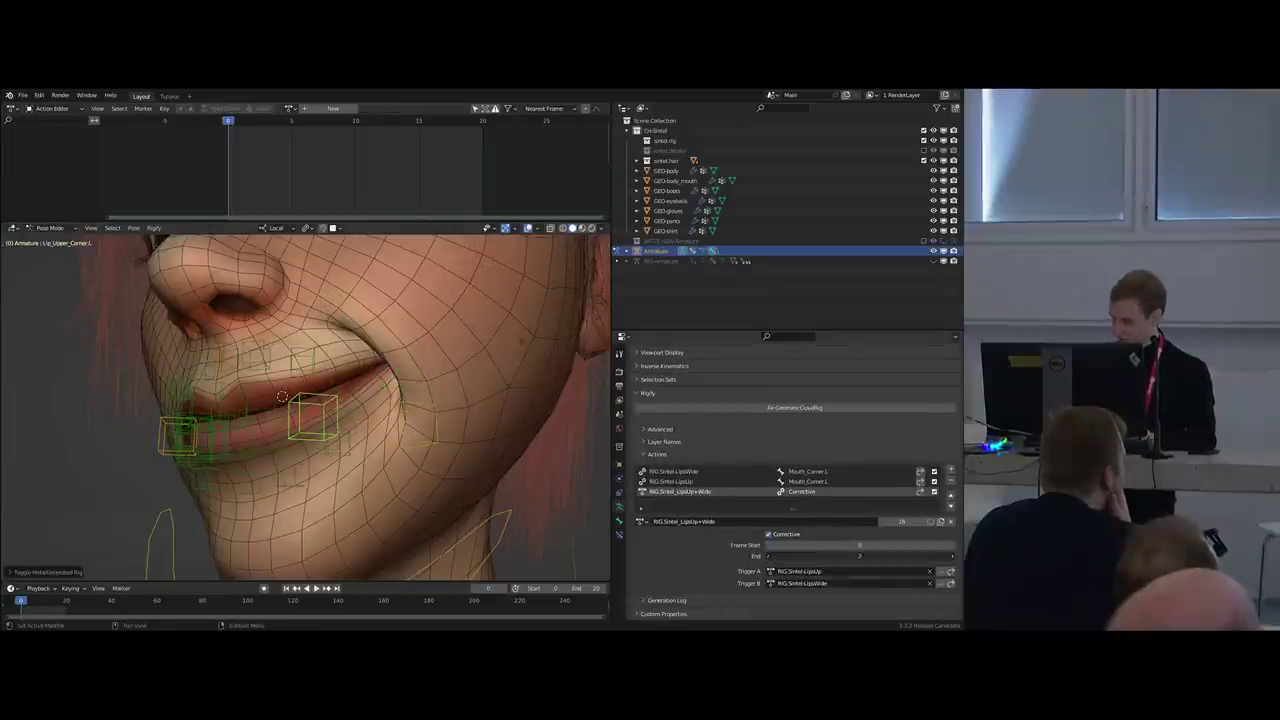
key("shift+t")
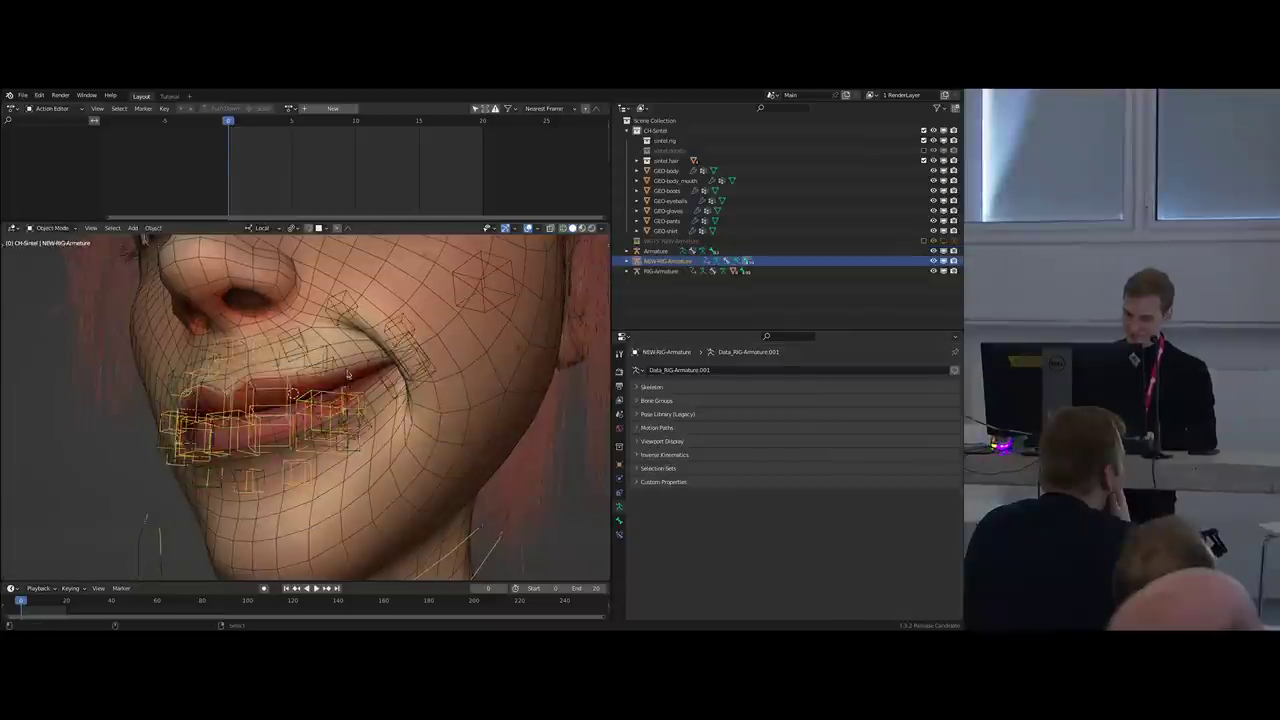
Raise and widen Mouth_Corner.L and Mouth_Corner.R to test the corrected smile on both sides.
key("g")
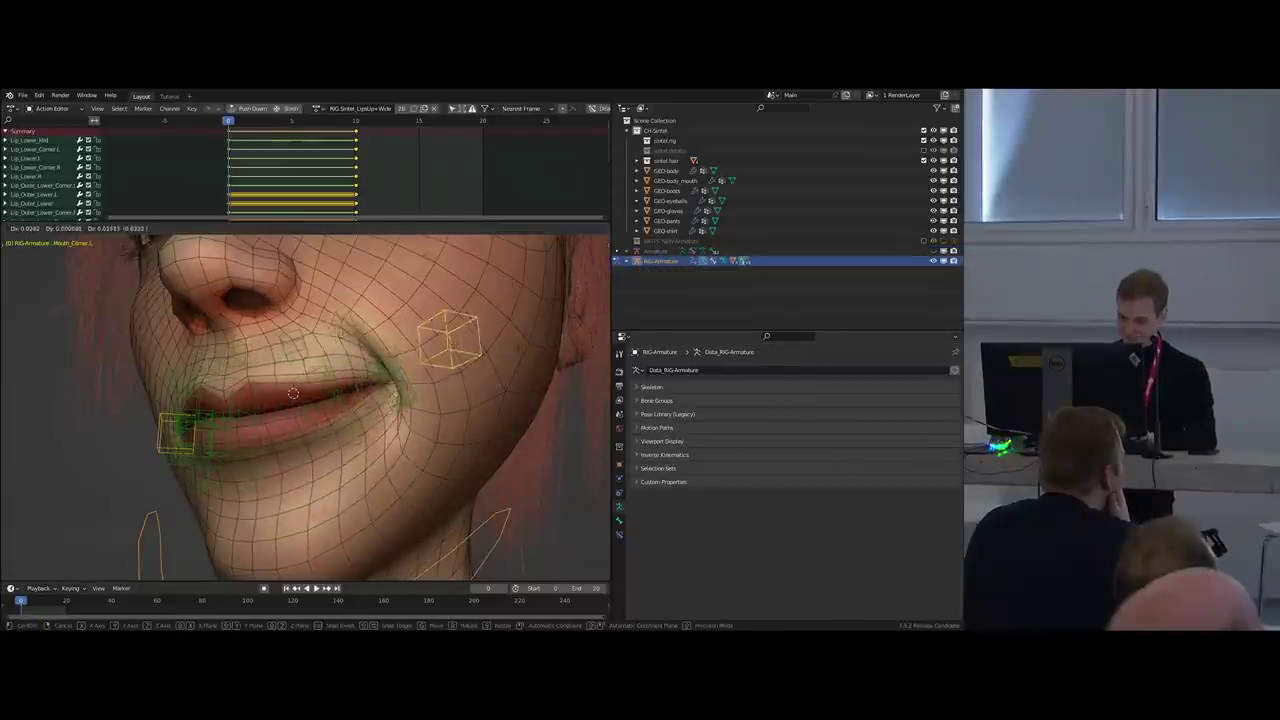
left_click(466, 309)
middle_click_drag(412, 373, 423, 407)
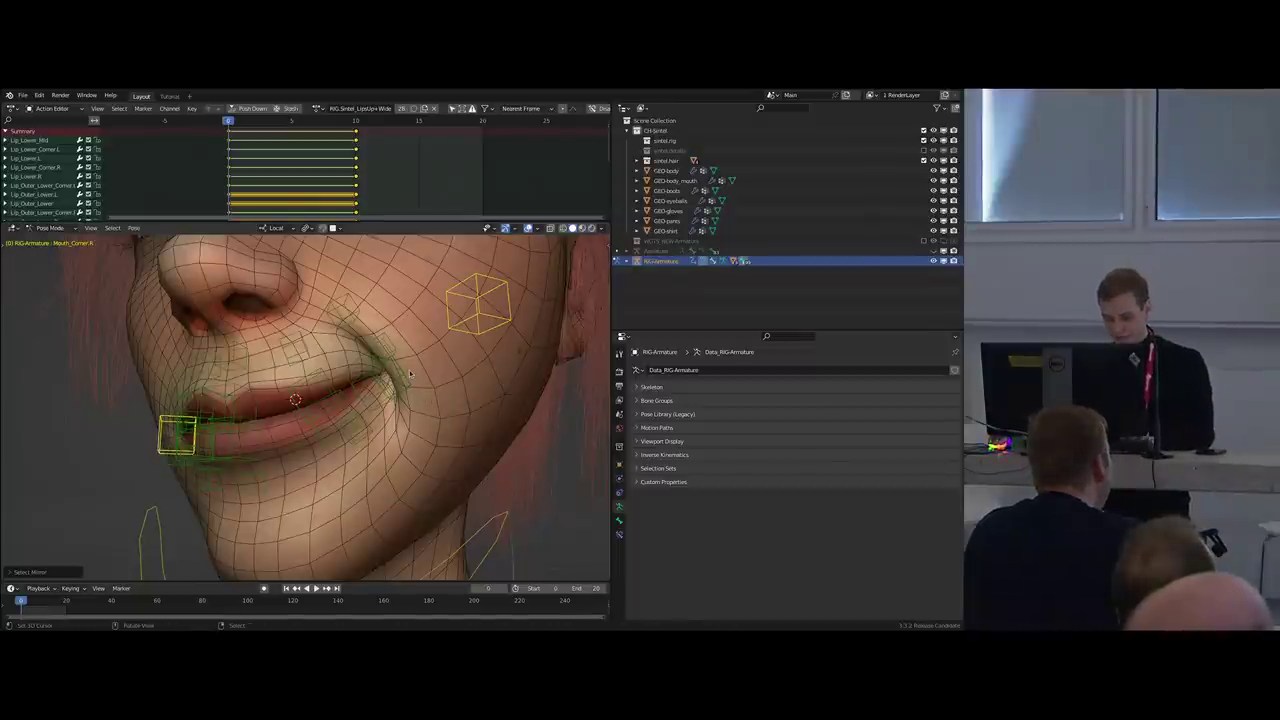
middle_click_drag(409, 374, 372, 434)
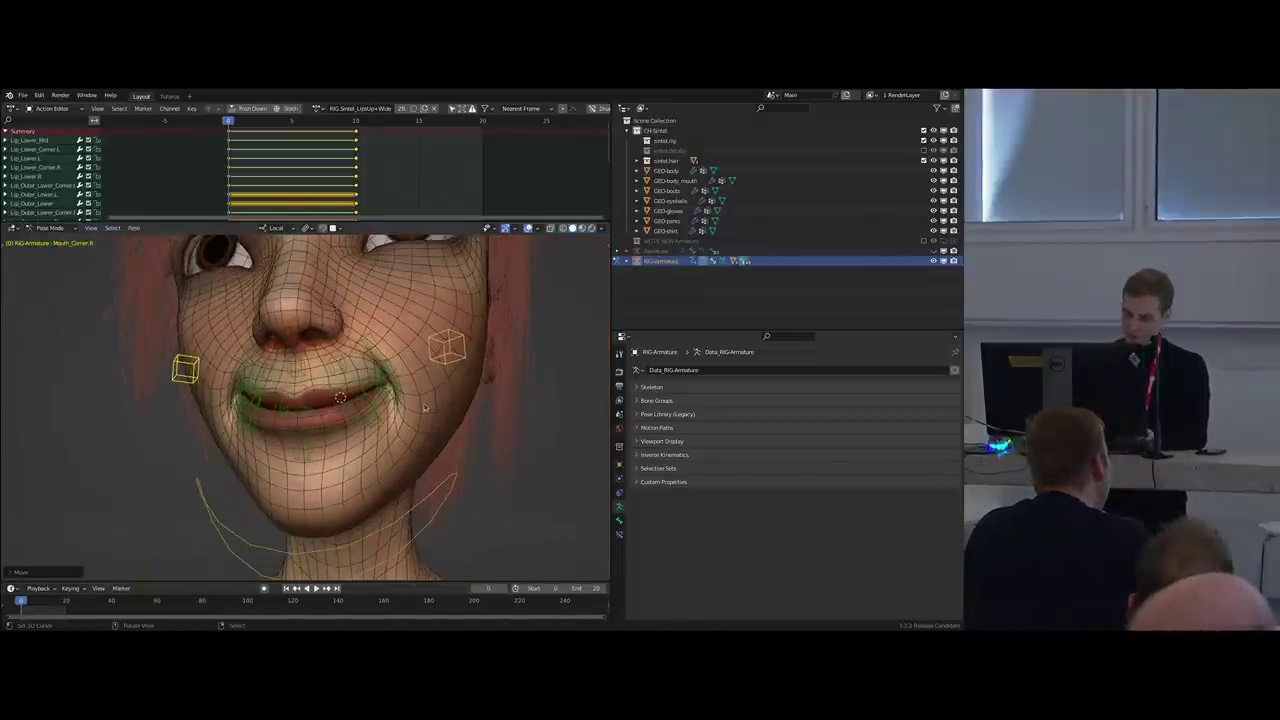
Switch to Firefox and open the Rigging page in Blender Studio's Pipeline and Tools section.
key("alt+Tab")
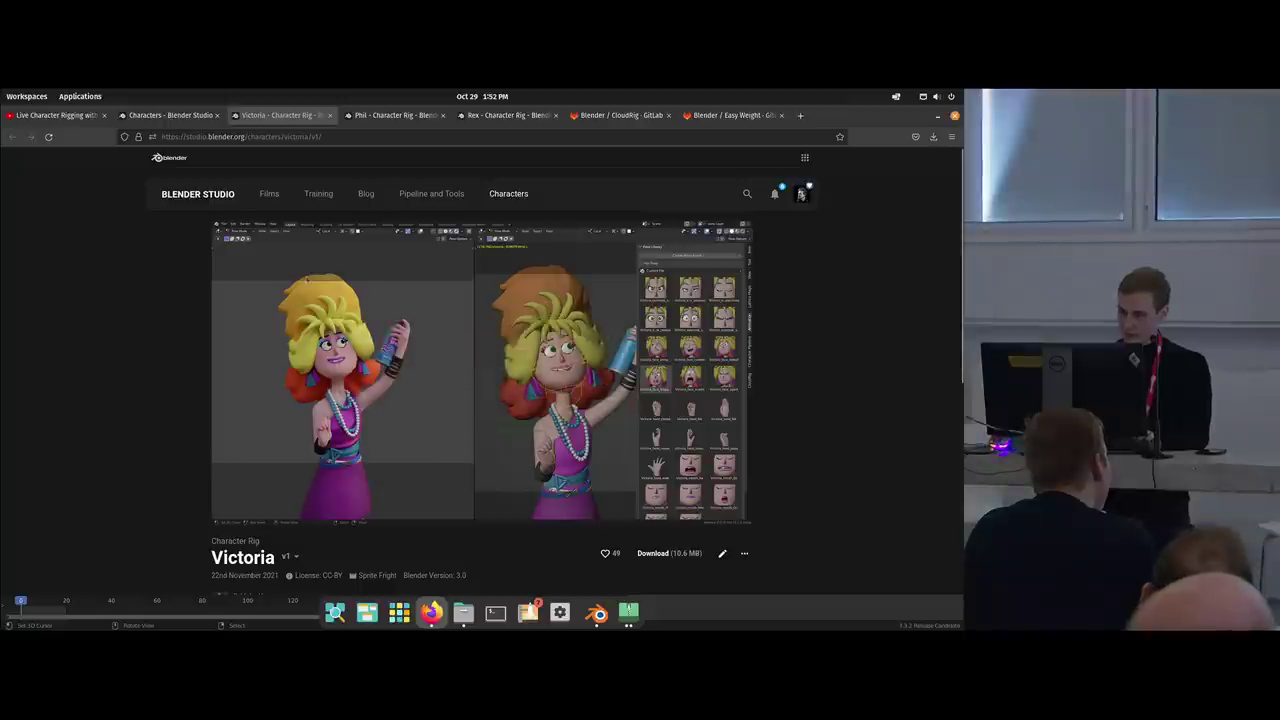
left_click(417, 196)
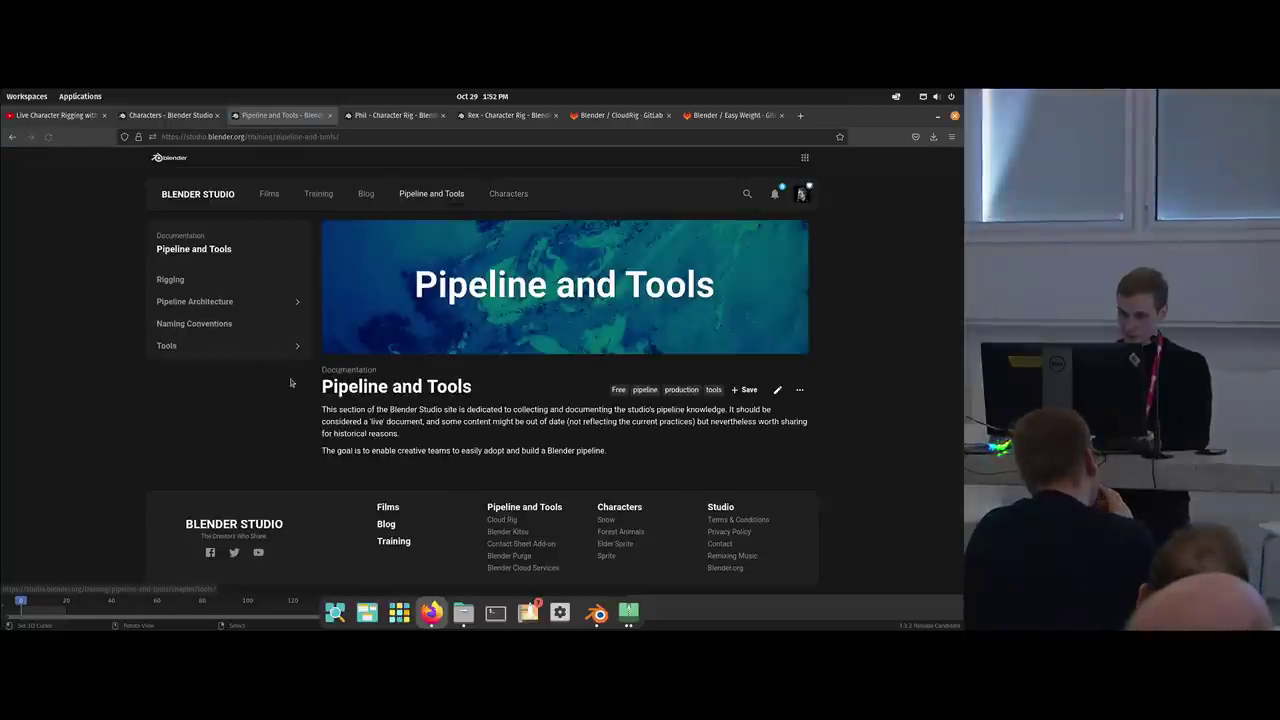
left_click(206, 283)
scroll(367, 333, "down", 4)
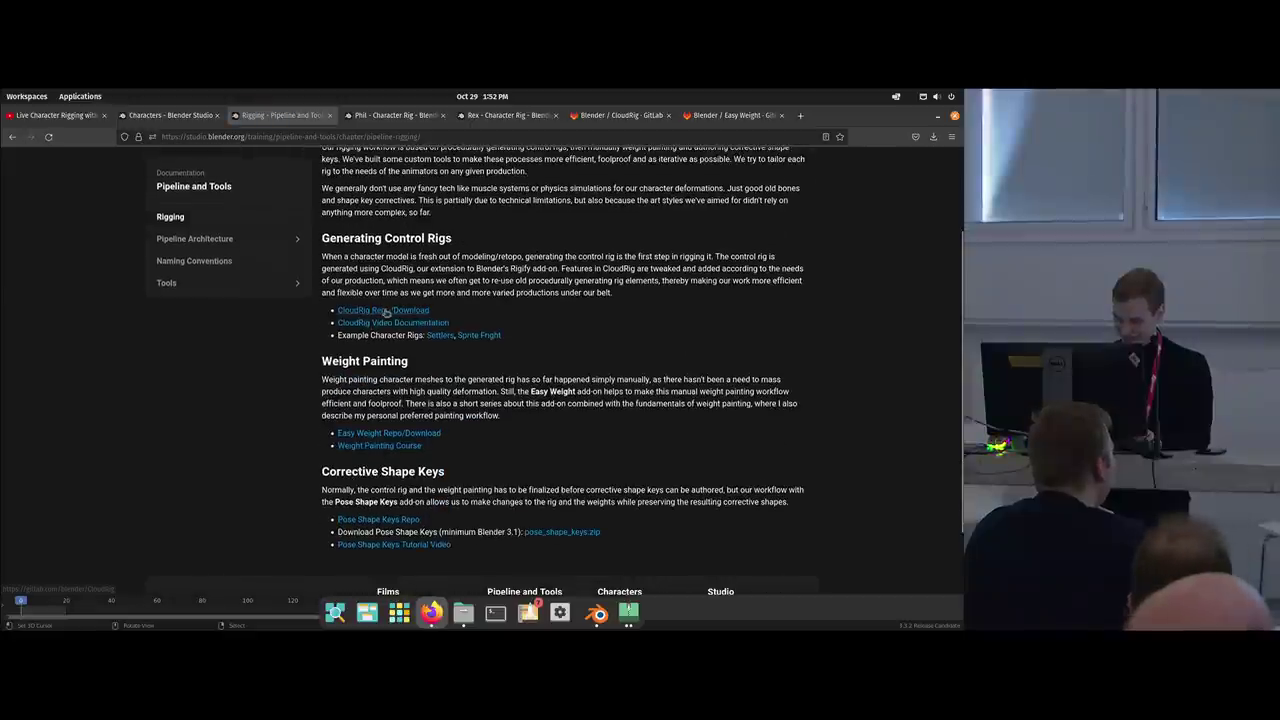
scroll(347, 285, "up", 2)
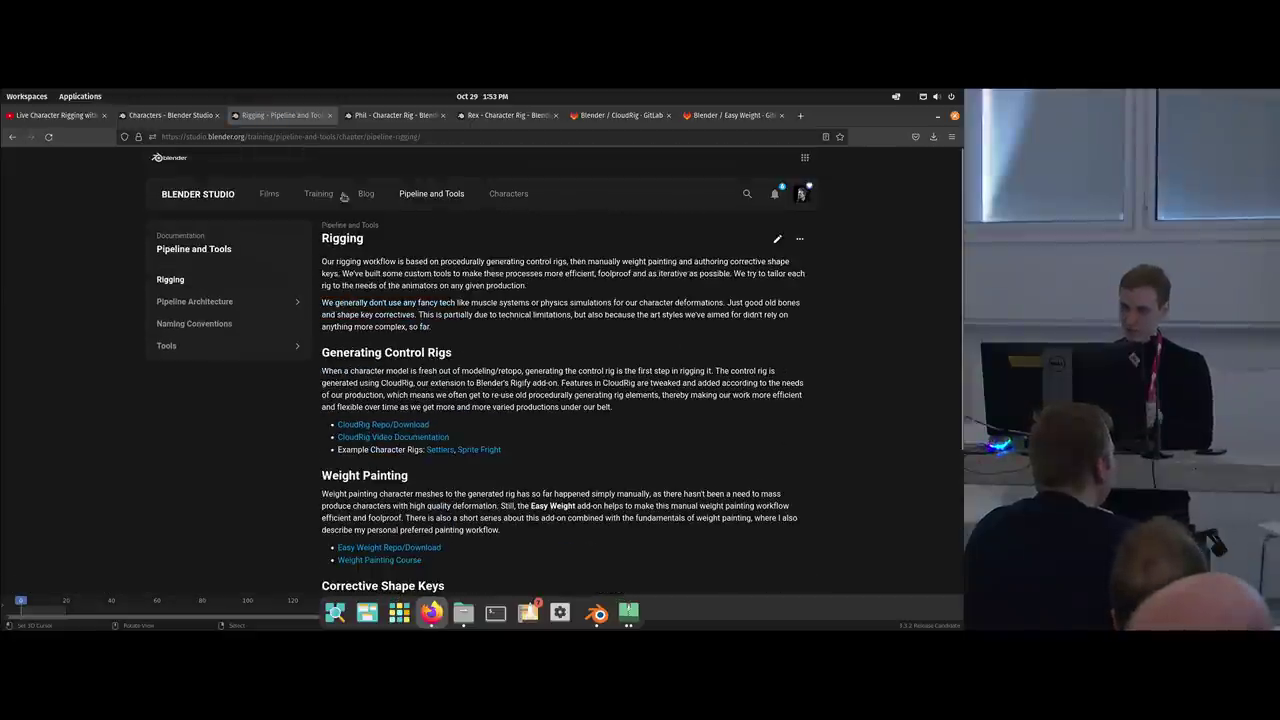
Highlight the studio.blender.org address and the Corrective Shape Keys section of the Rigging page.
double_click(197, 136)
left_click_drag(240, 128, 246, 135)
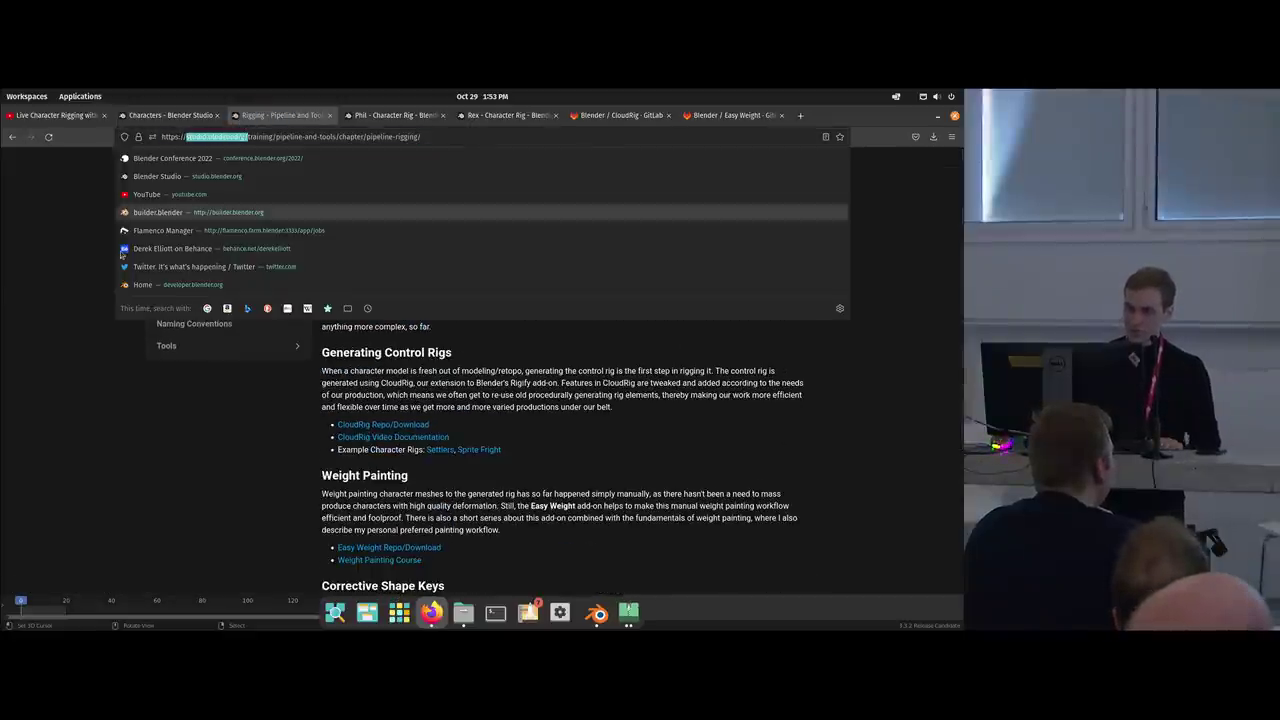
left_click(280, 375)
scroll(432, 397, "down", 3)
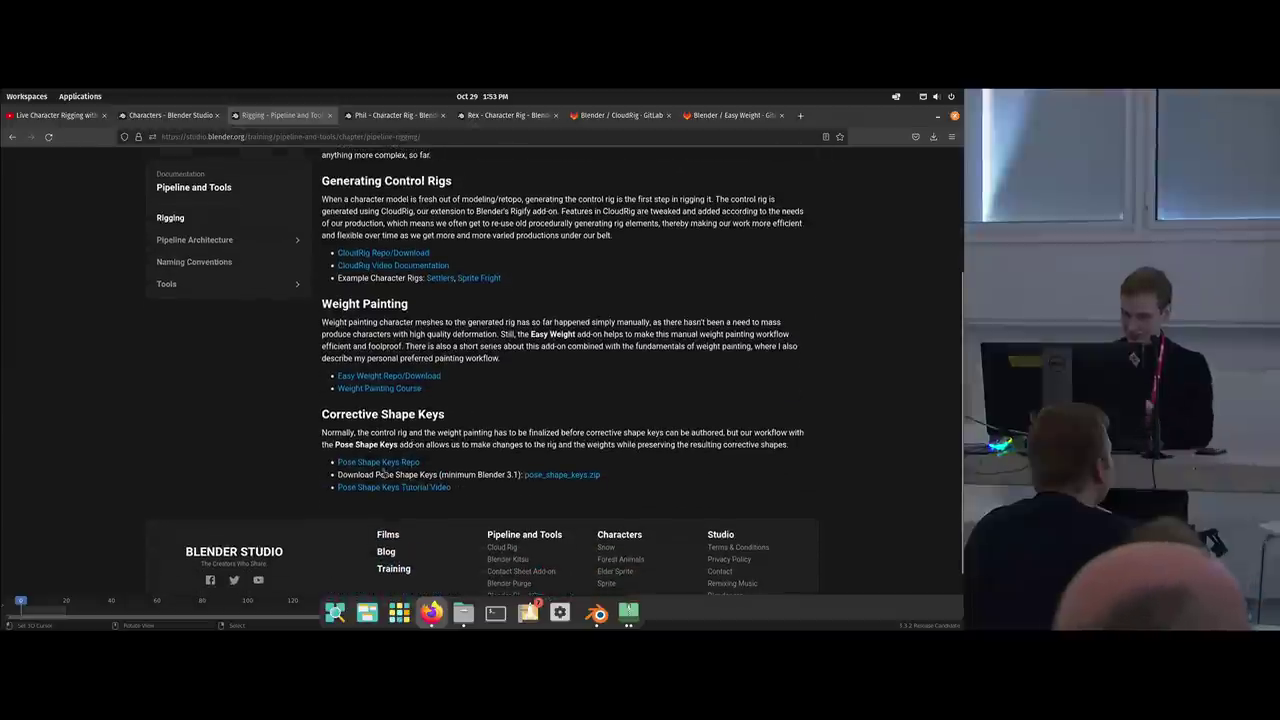
left_click_drag(323, 415, 508, 489)
left_click(498, 411)
scroll(495, 406, "up", 3)
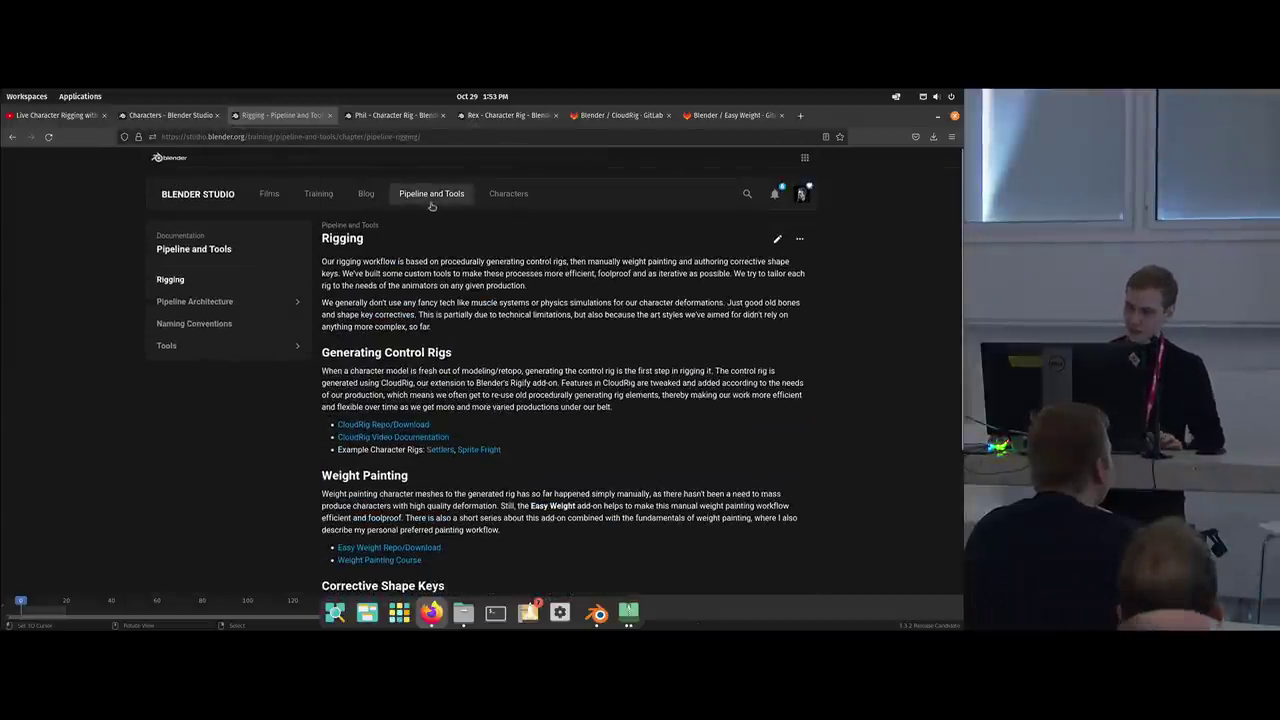
Highlight the Rigging page's introduction and its Generating Control Rigs and Weight Painting sections.
mouse_move(323, 262)
left_mouse_down()
mouse_move(496, 371)
mouse_move(497, 337)
mouse_move(496, 363)
left_mouse_up()
scroll(496, 371, "down", 3)
left_click(485, 358)
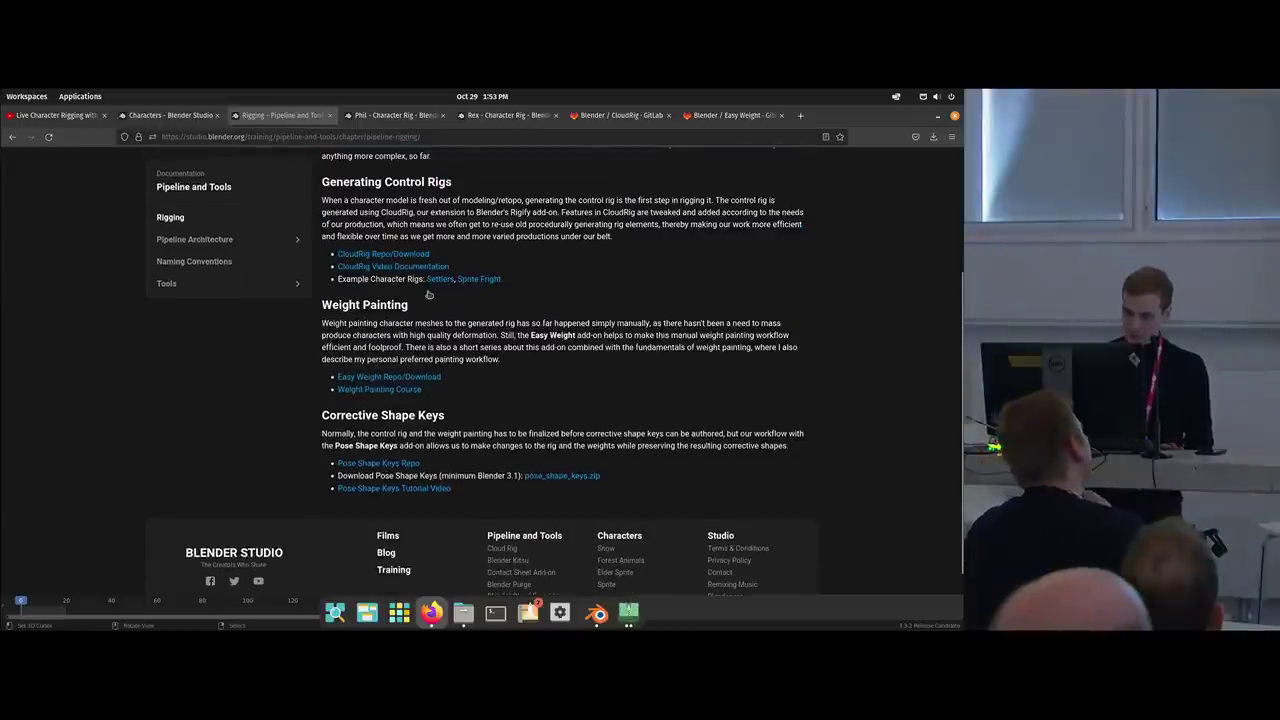
scroll(428, 293, "up", 2)
scroll(424, 290, "down", 2)
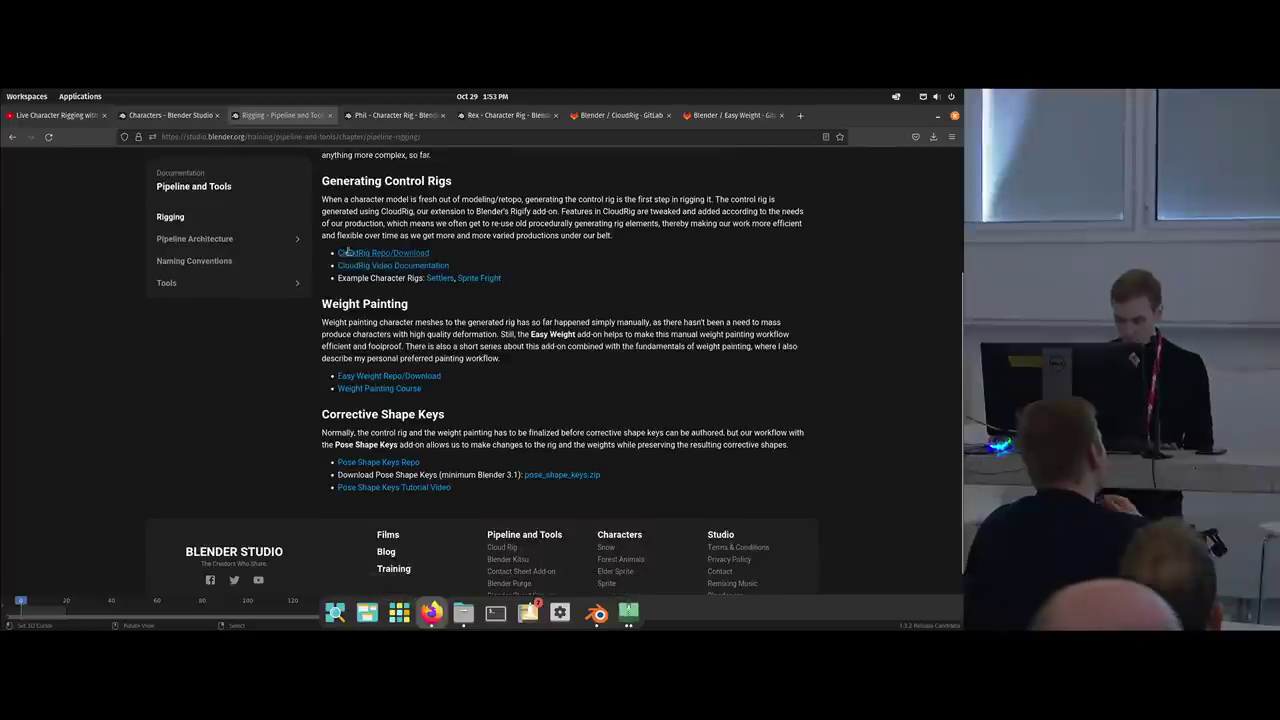
left_click_drag(320, 224, 436, 256)
left_click_drag(320, 334, 485, 392)
left_click(363, 443)
Highlight the Corrective Shape Keys section and open the Pose Shape Keys Tutorial Video in a new tab.
left_click_drag(322, 414, 451, 461)
left_click(440, 432)
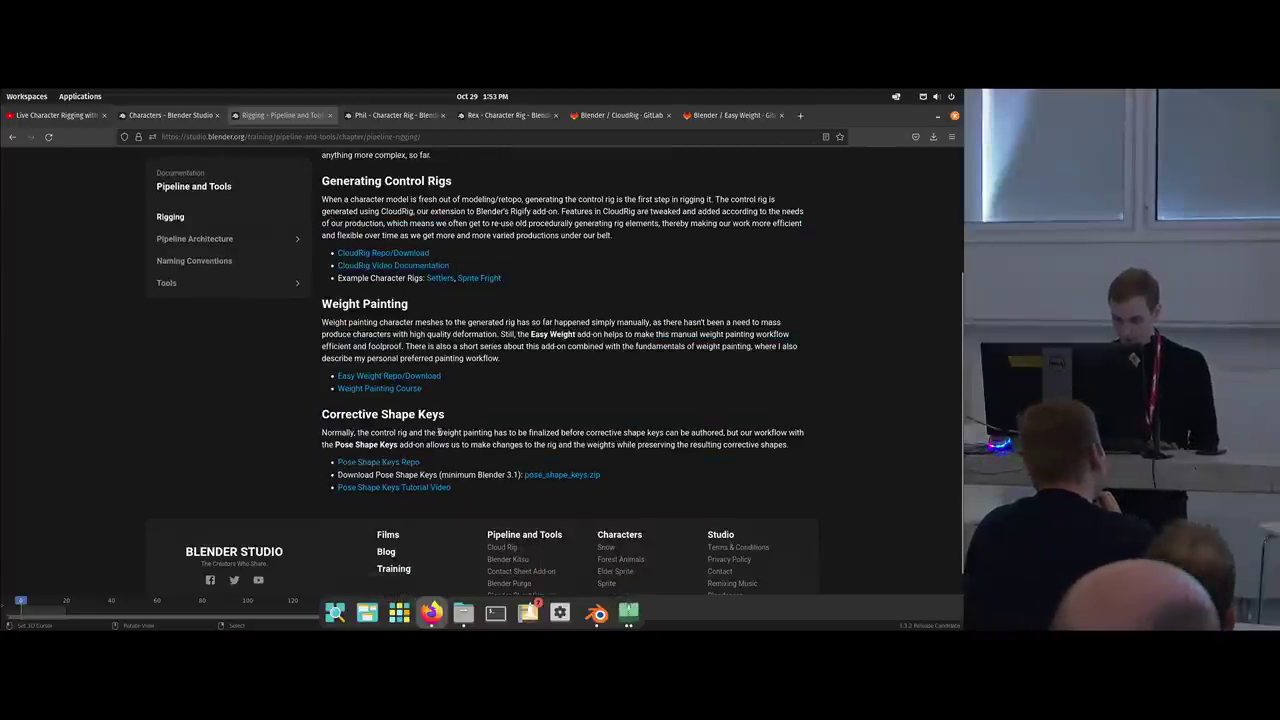
middle_click(385, 488)
left_click(382, 116)
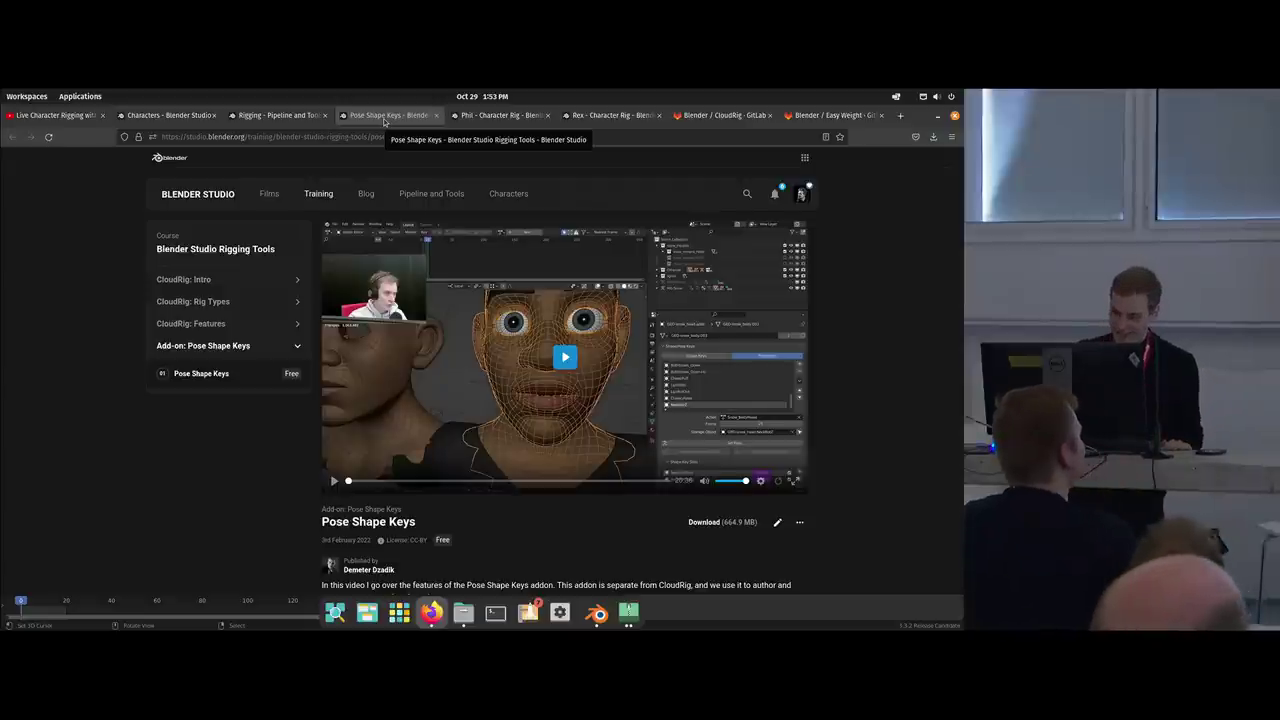
Switch back to Blender and open a file from the recent files.
left_click(598, 614)
middle_click_drag(418, 450, 449, 446)
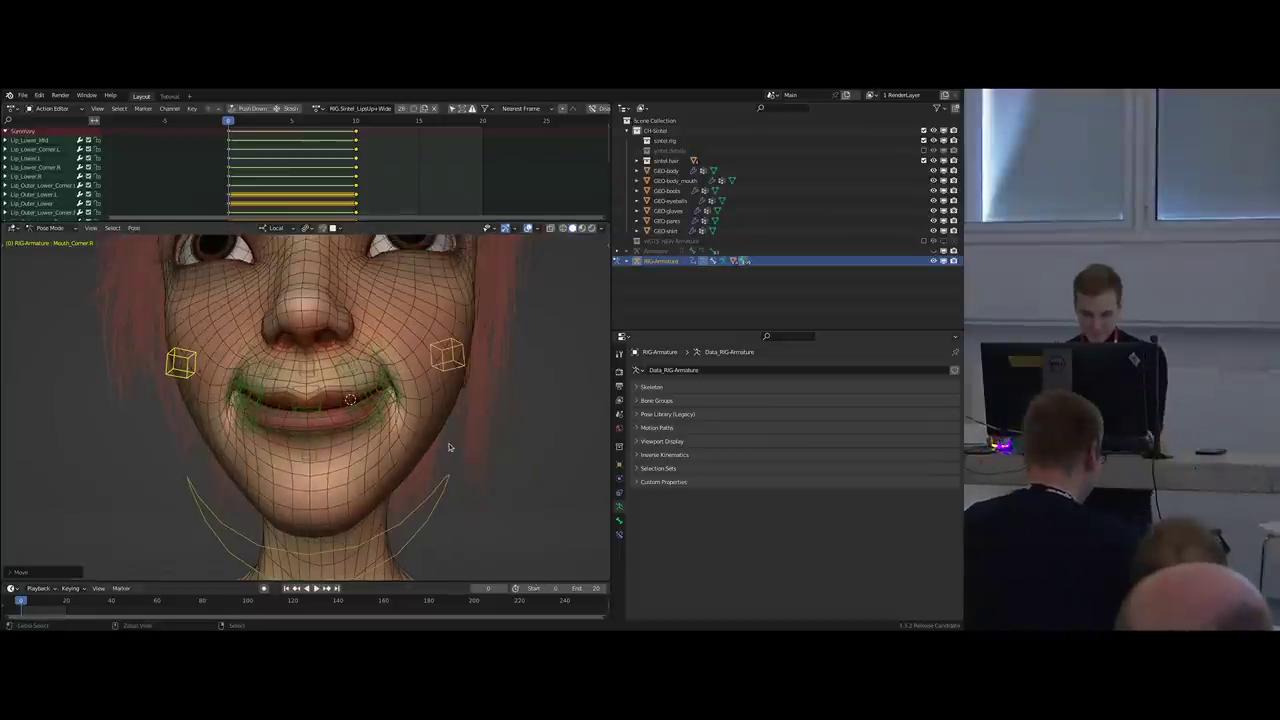
key("ctrl+shift+o")
left_click(387, 484)
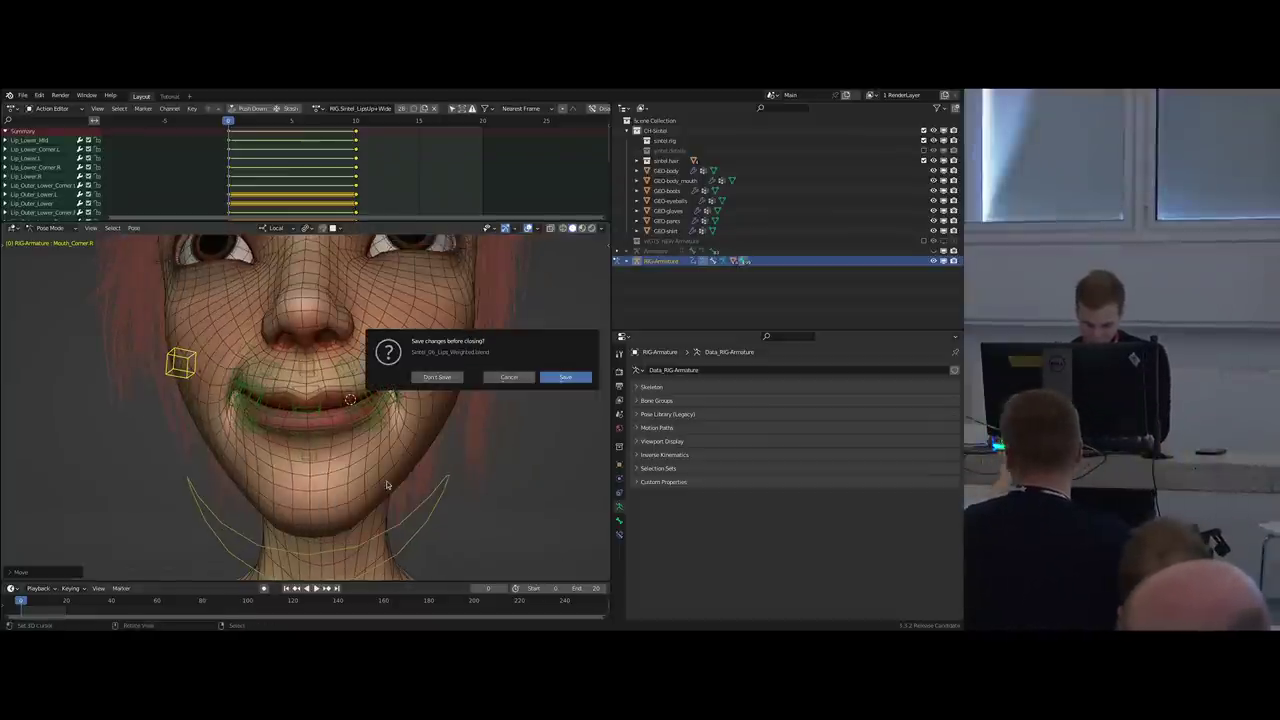